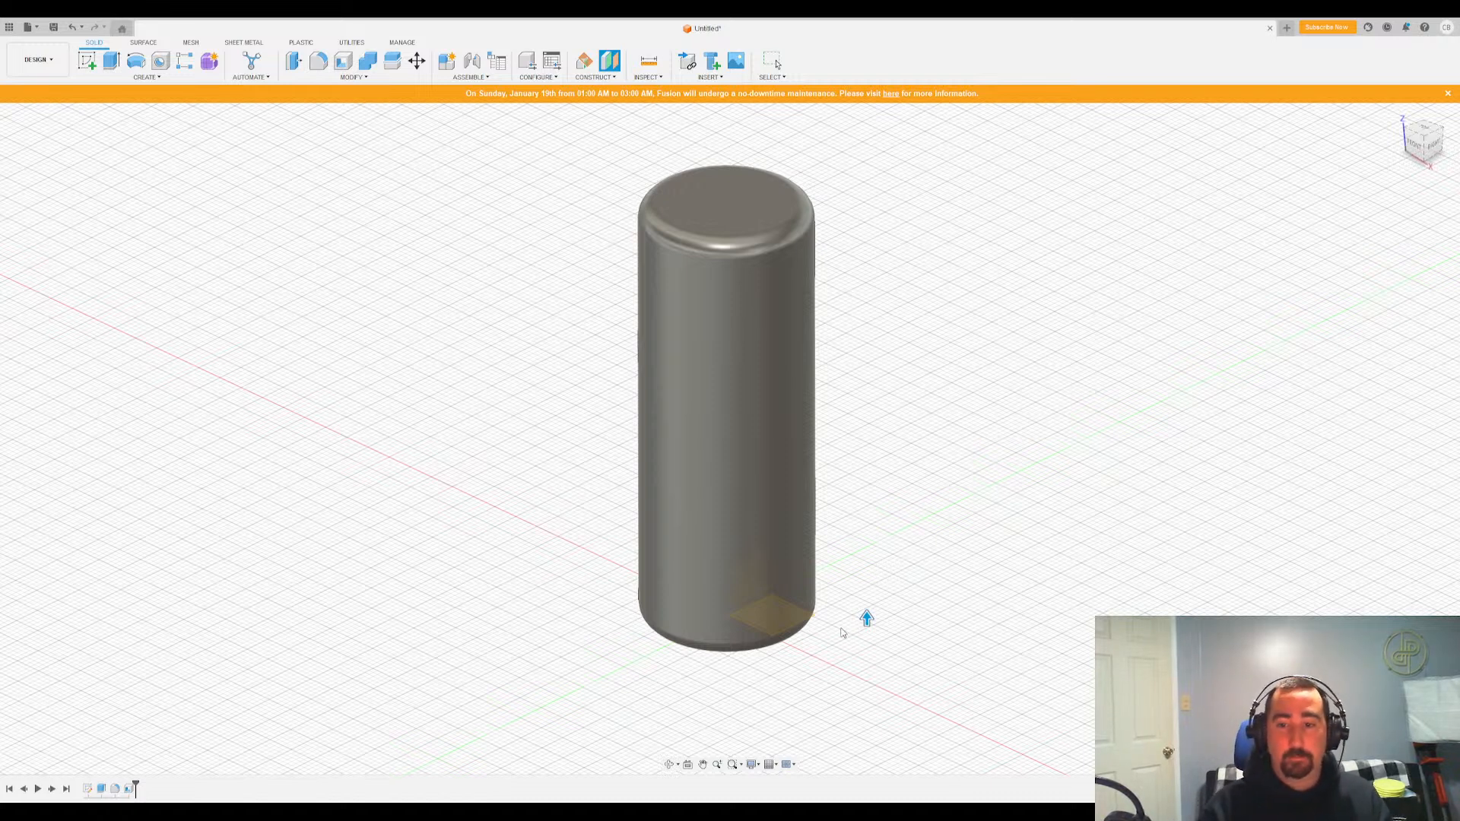
# Create an offset plane a short distance above the cylinder's base and split the body with it
pyautogui.write('1')
pyautogui.press('Return')
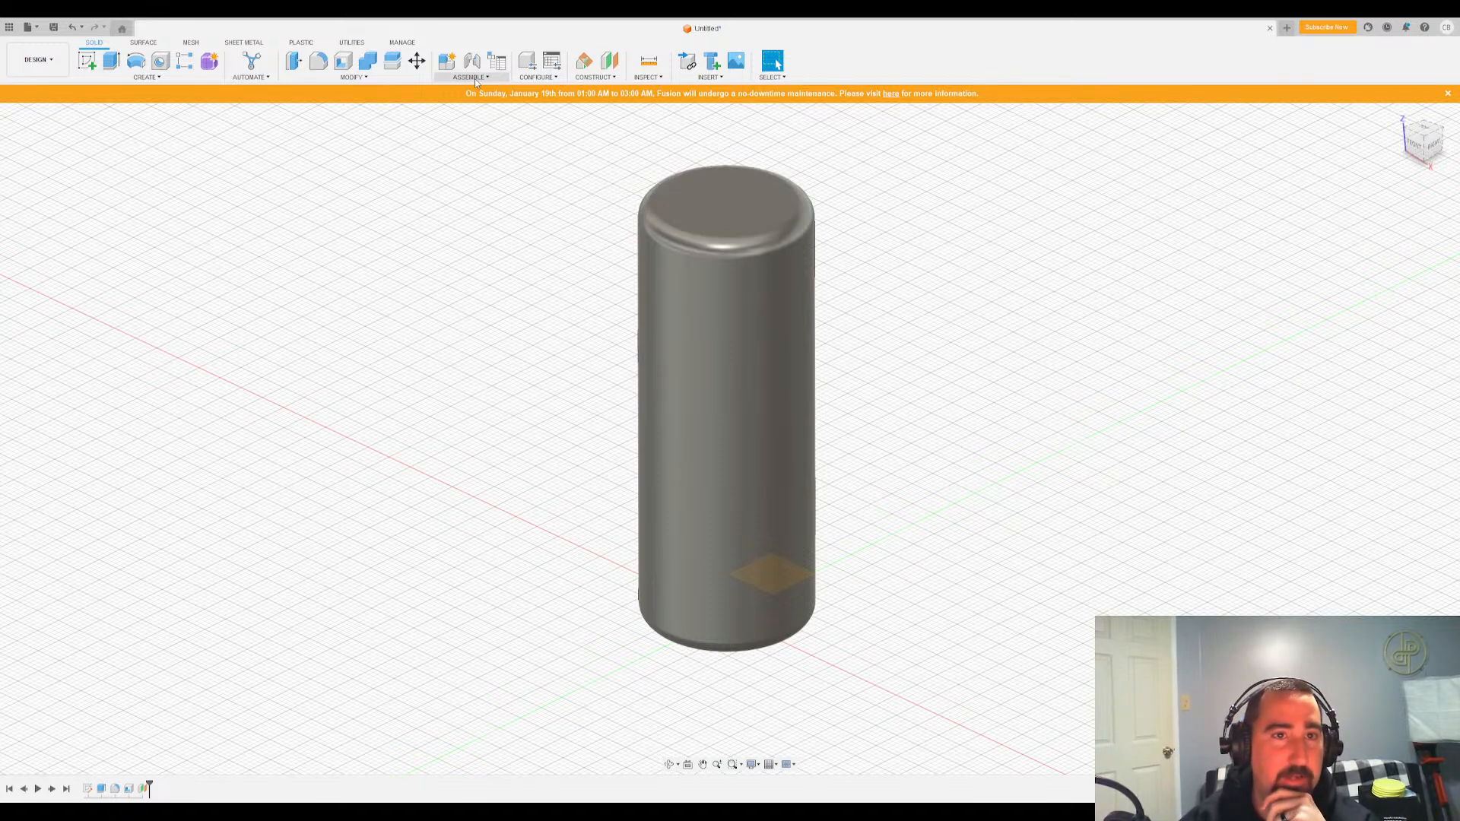
pyautogui.click(392, 61)
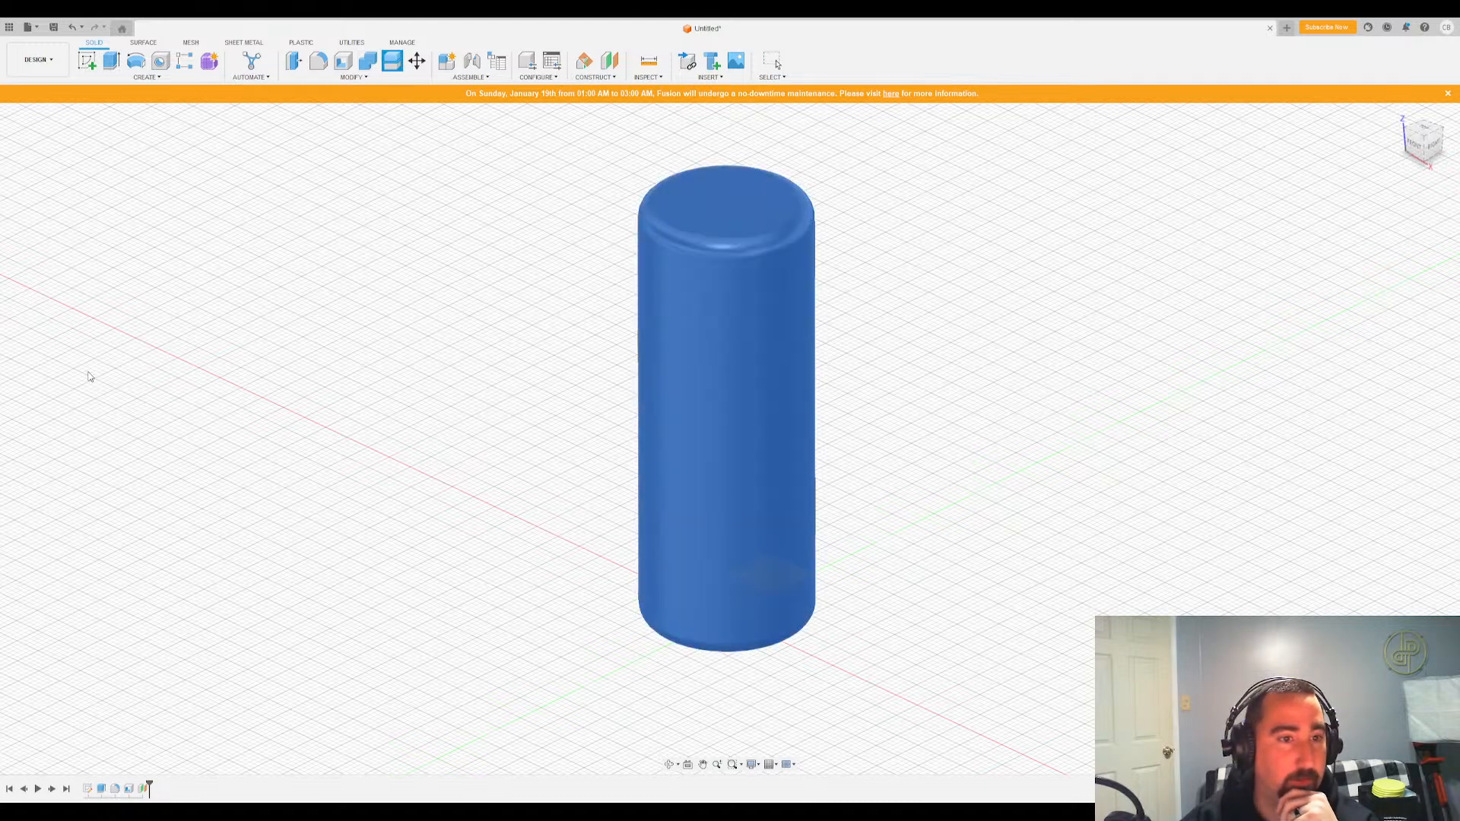
pyautogui.click(114, 388)
pyautogui.press('Return')
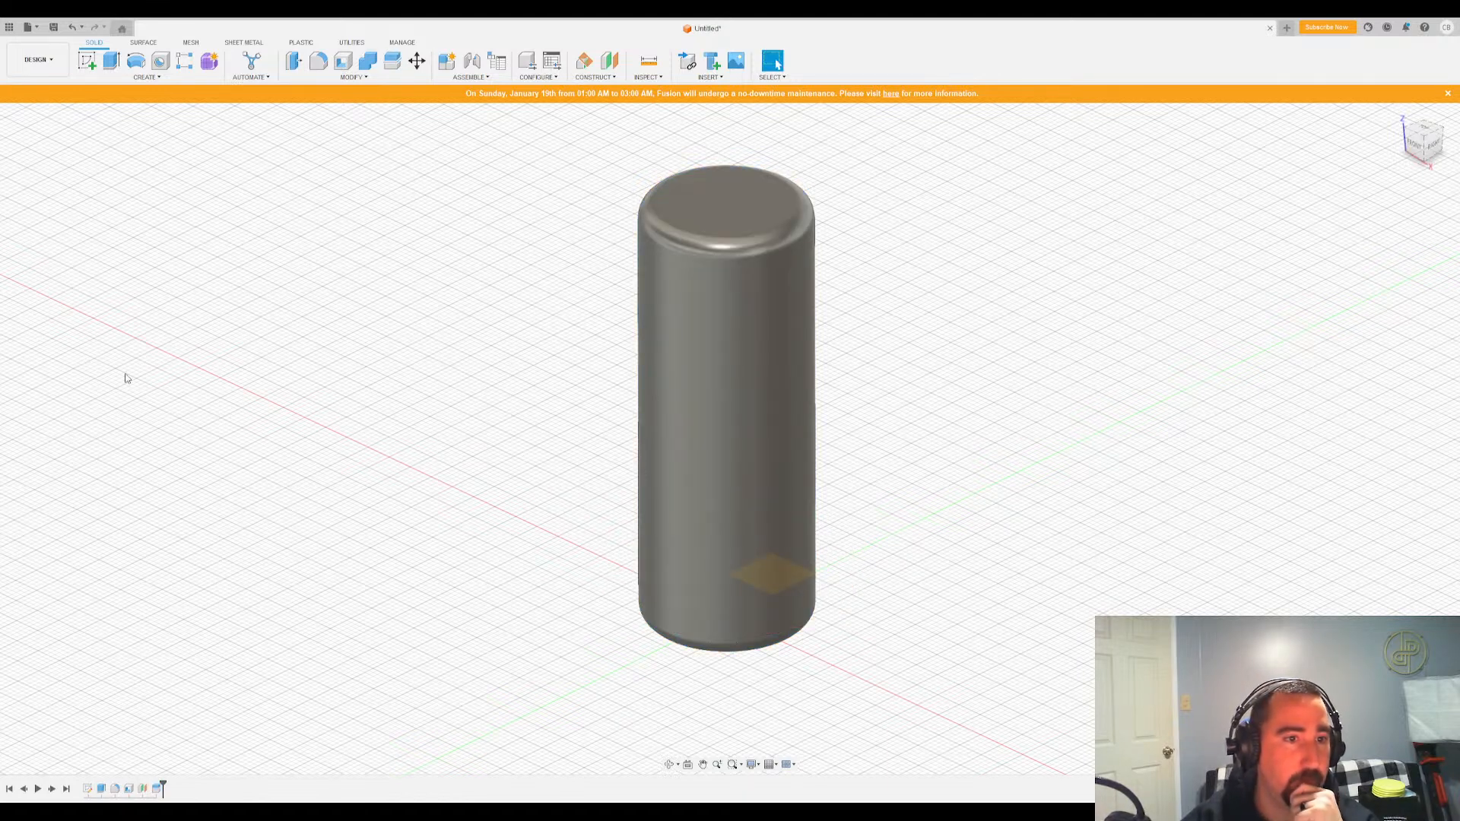
# Create a component from the lower body of the split cylinder
pyautogui.click(102, 353)
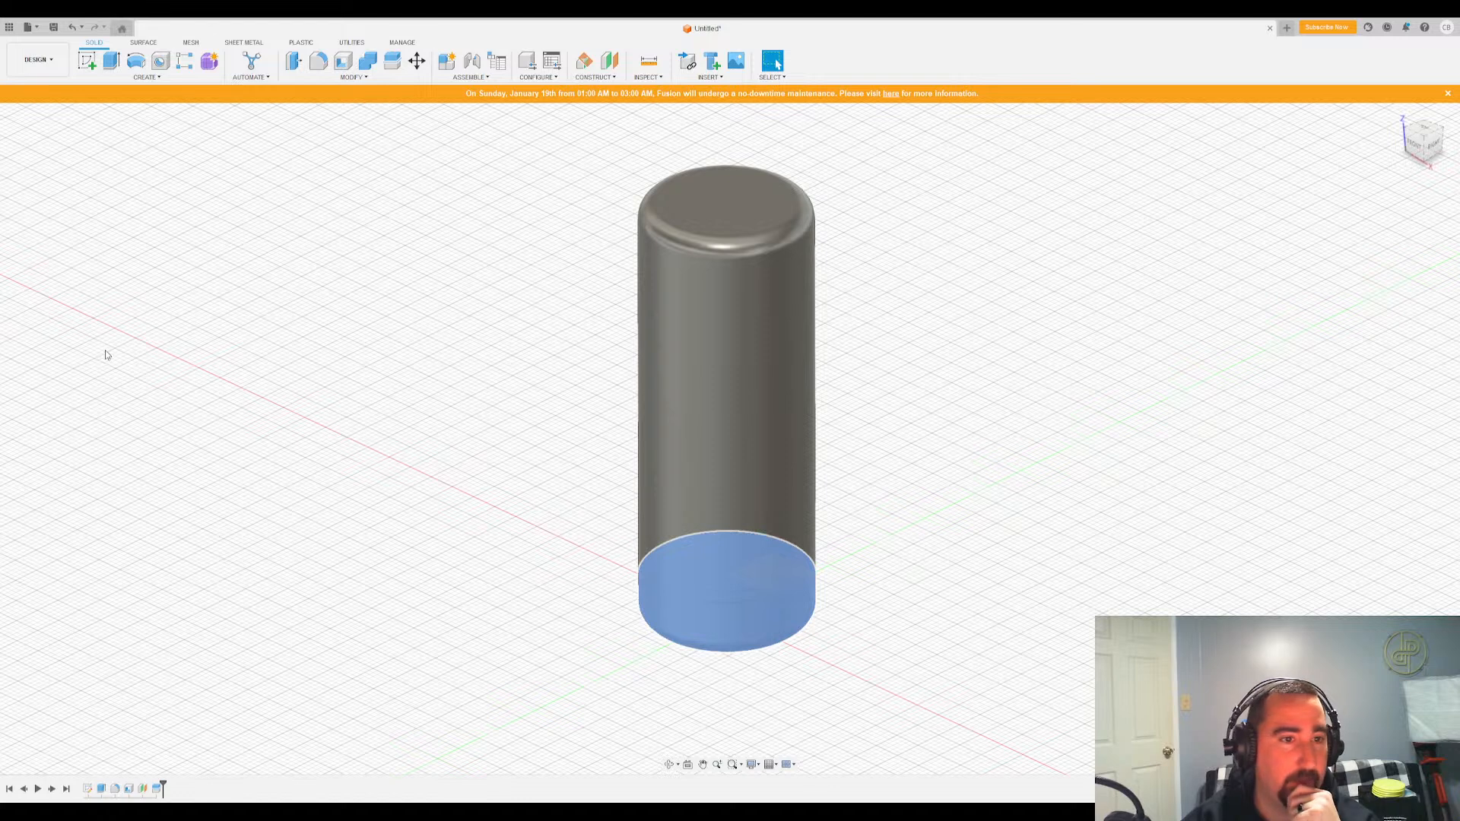
pyautogui.click(184, 383)
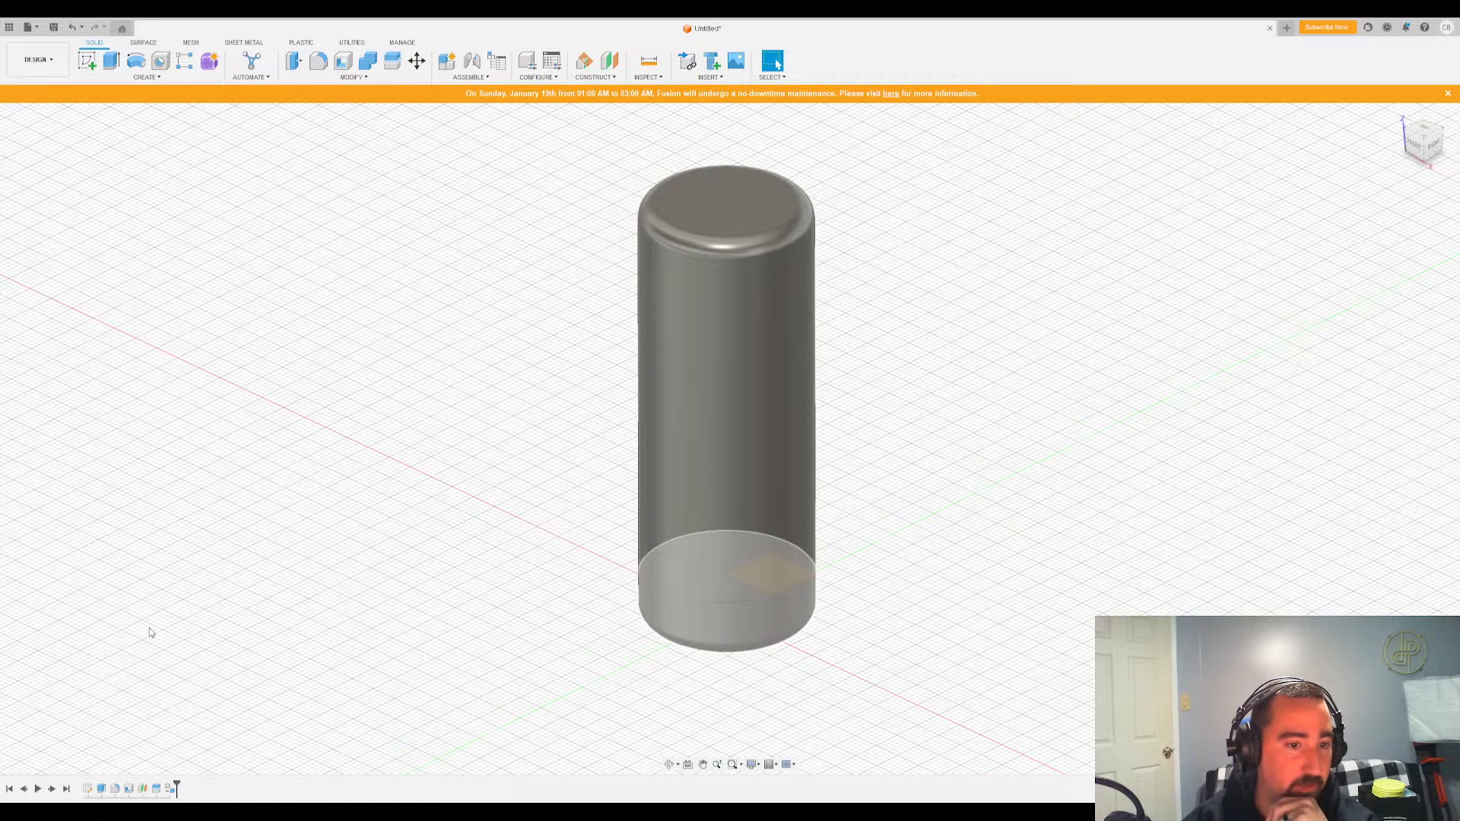
pyautogui.click(150, 686)
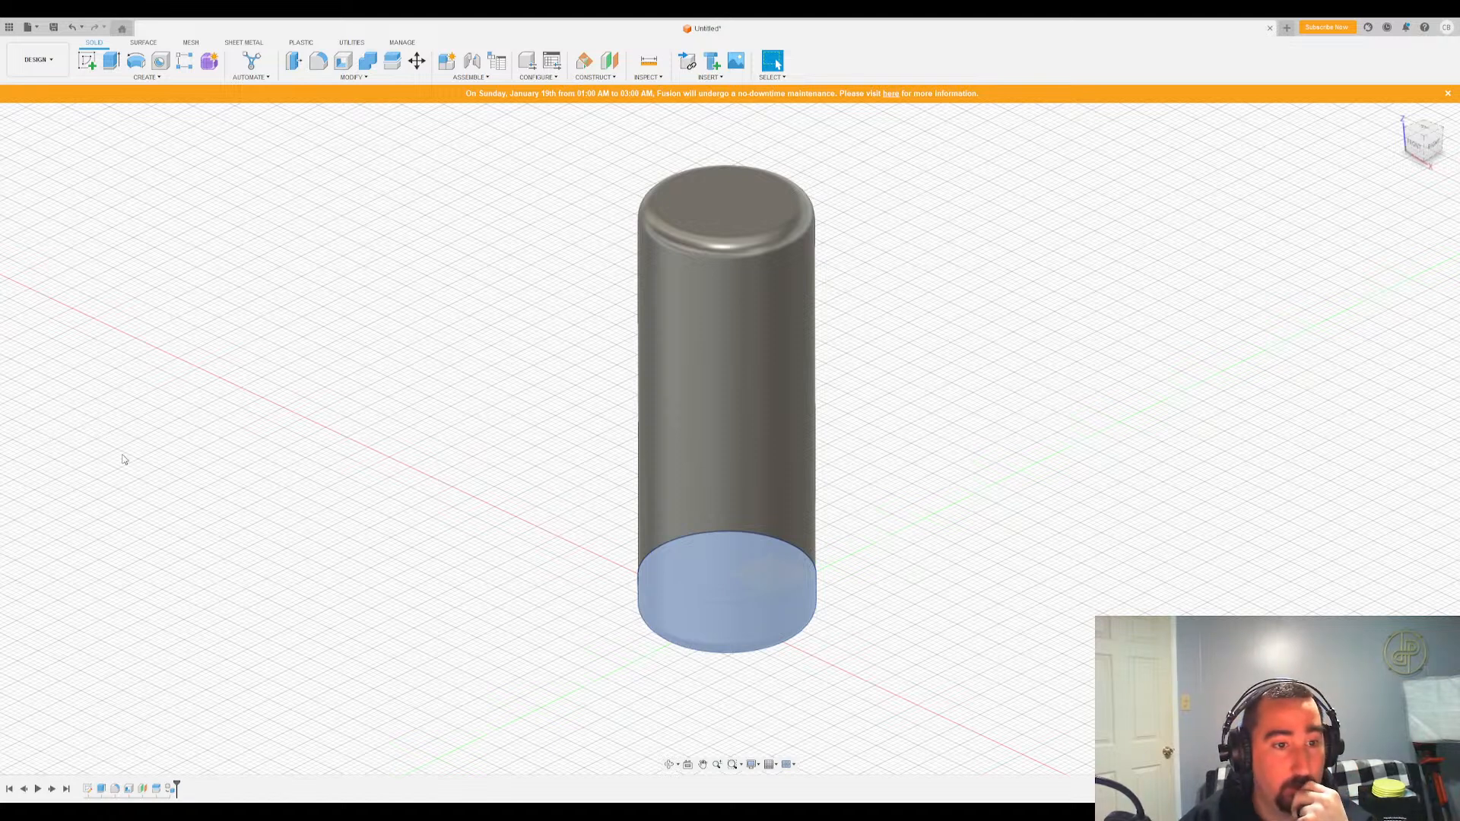
# Hide the tall upper body and keep only the hollow base section shown, viewed from above
pyautogui.click(70, 441)
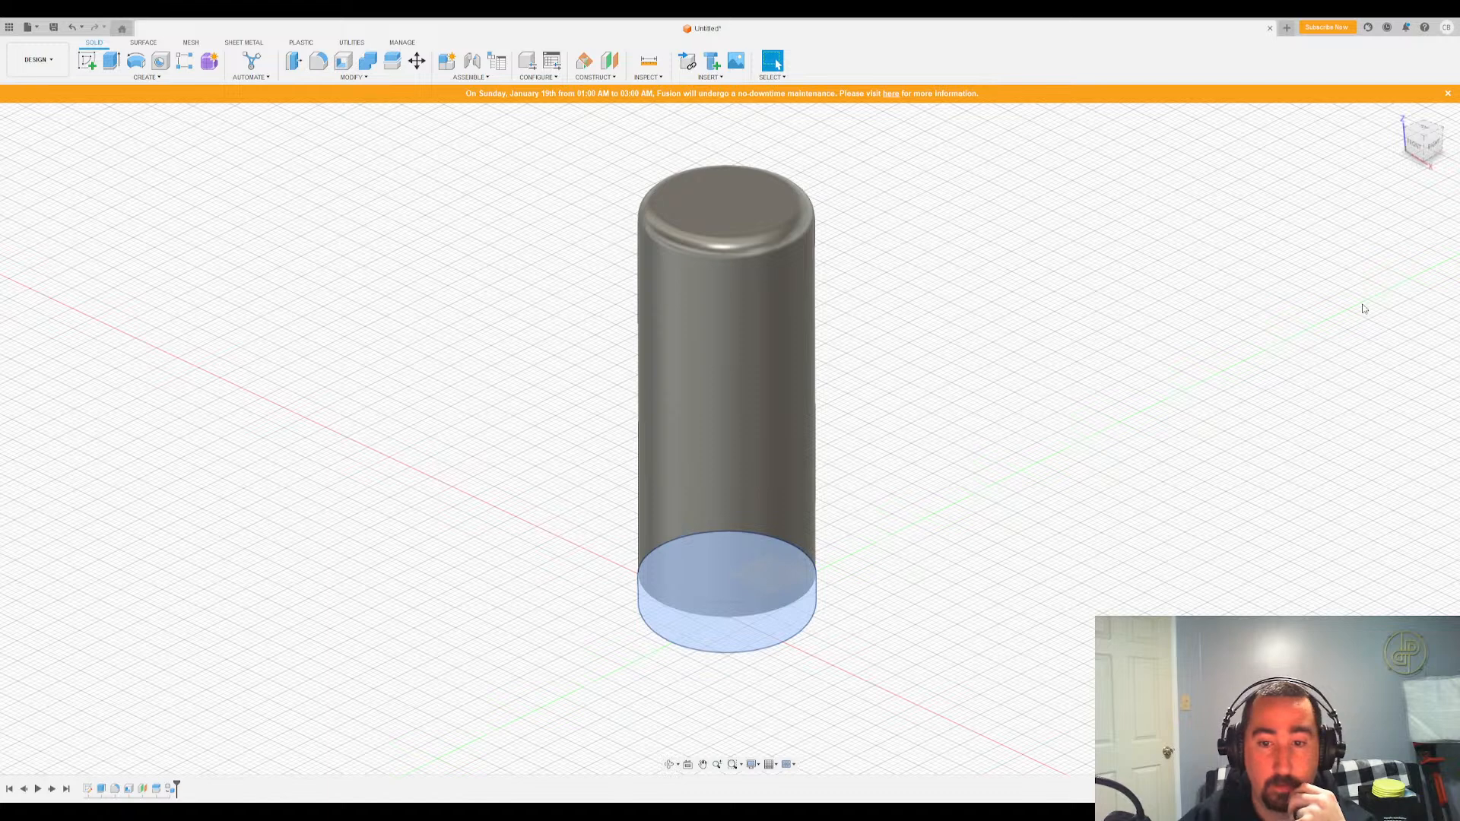
pyautogui.click(1160, 438)
pyautogui.moveTo(1422, 146)
pyautogui.mouseDown()
pyautogui.moveTo(1421, 100)
pyautogui.moveTo(1421, 150)
pyautogui.mouseUp()
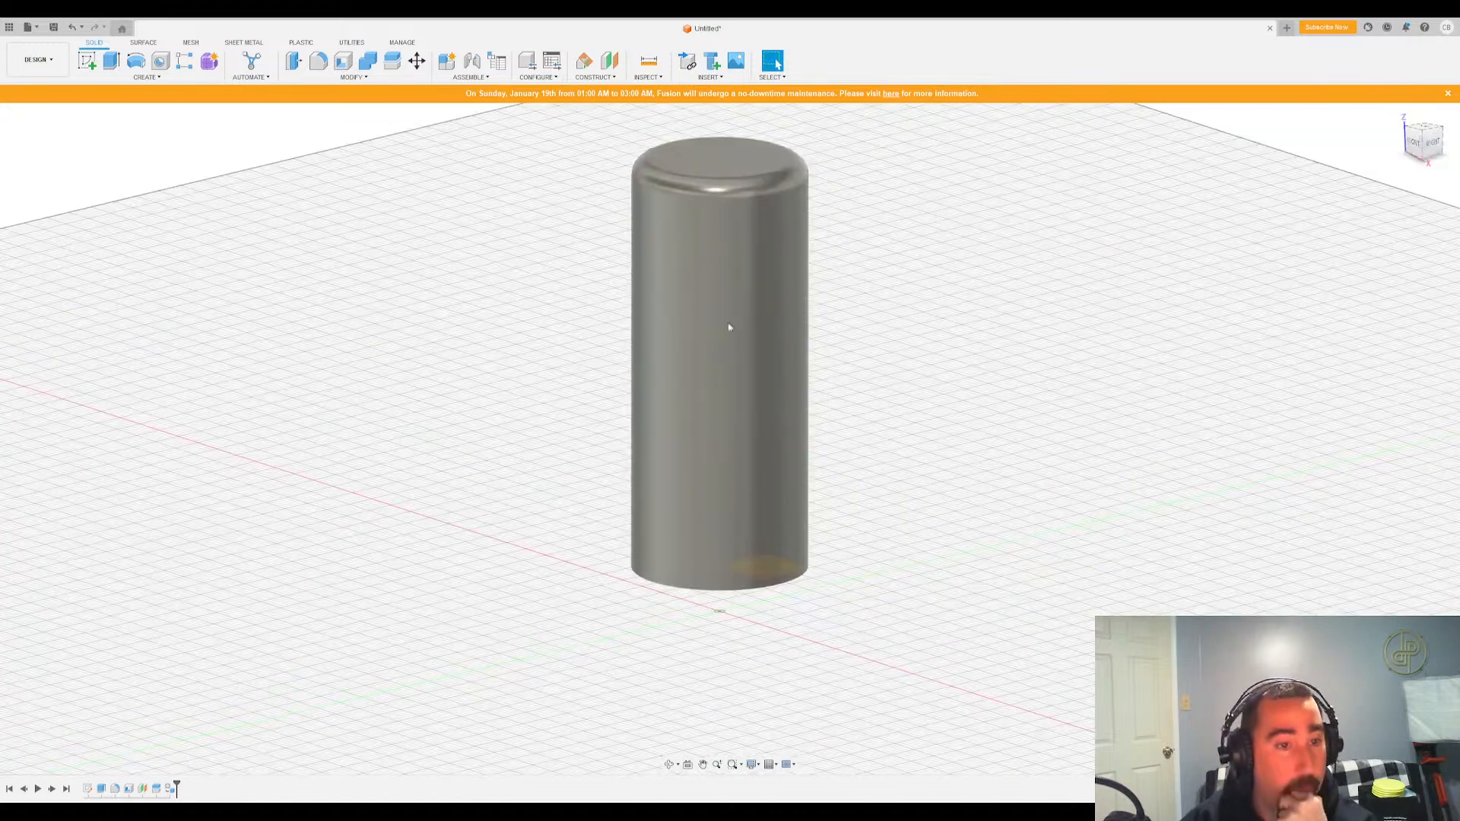
pyautogui.click(68, 443)
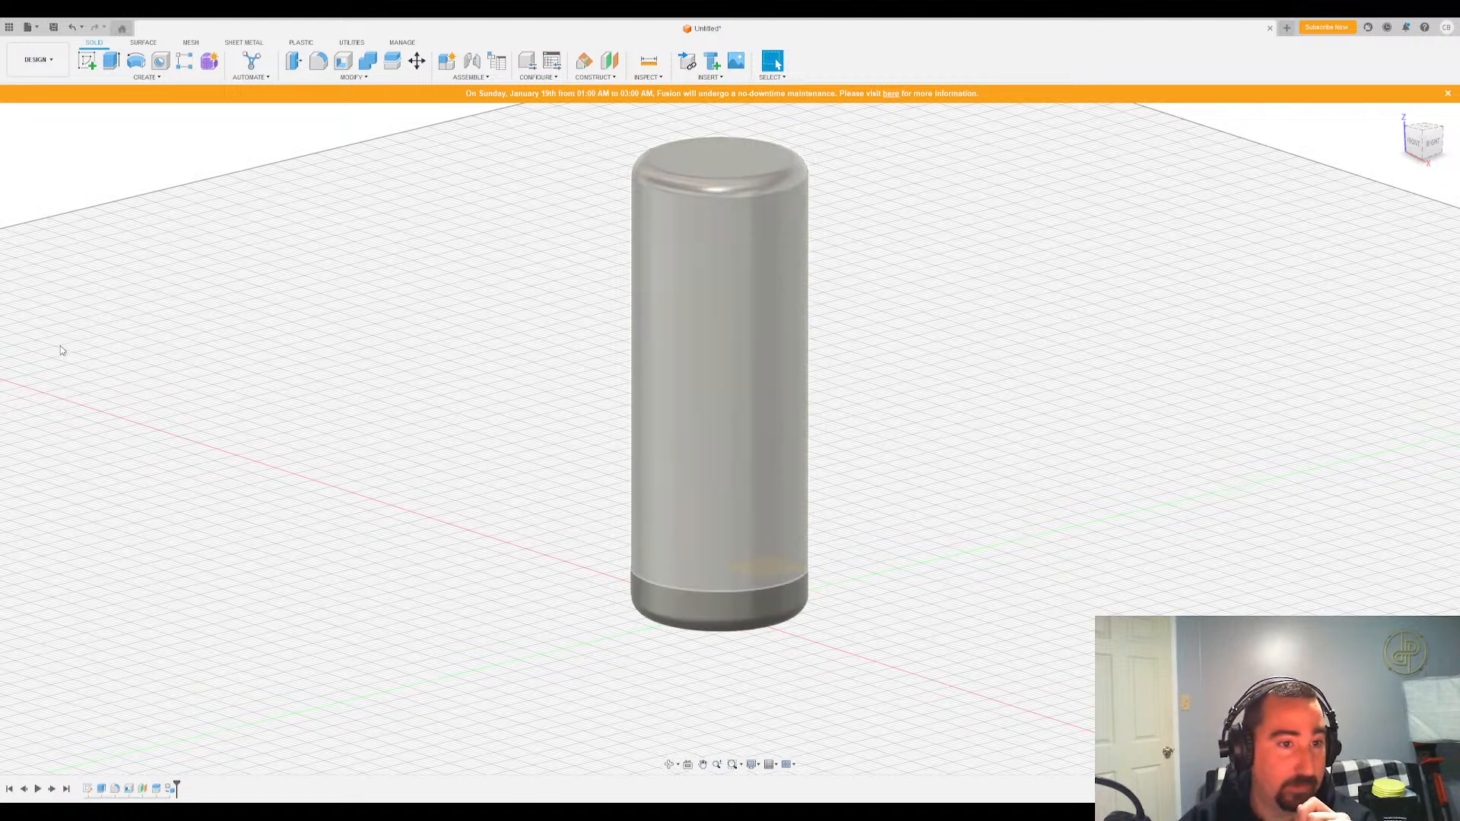
pyautogui.hotkey('ctrl', 'z')
pyautogui.moveTo(1426, 135); pyautogui.dragTo(1229, 234)
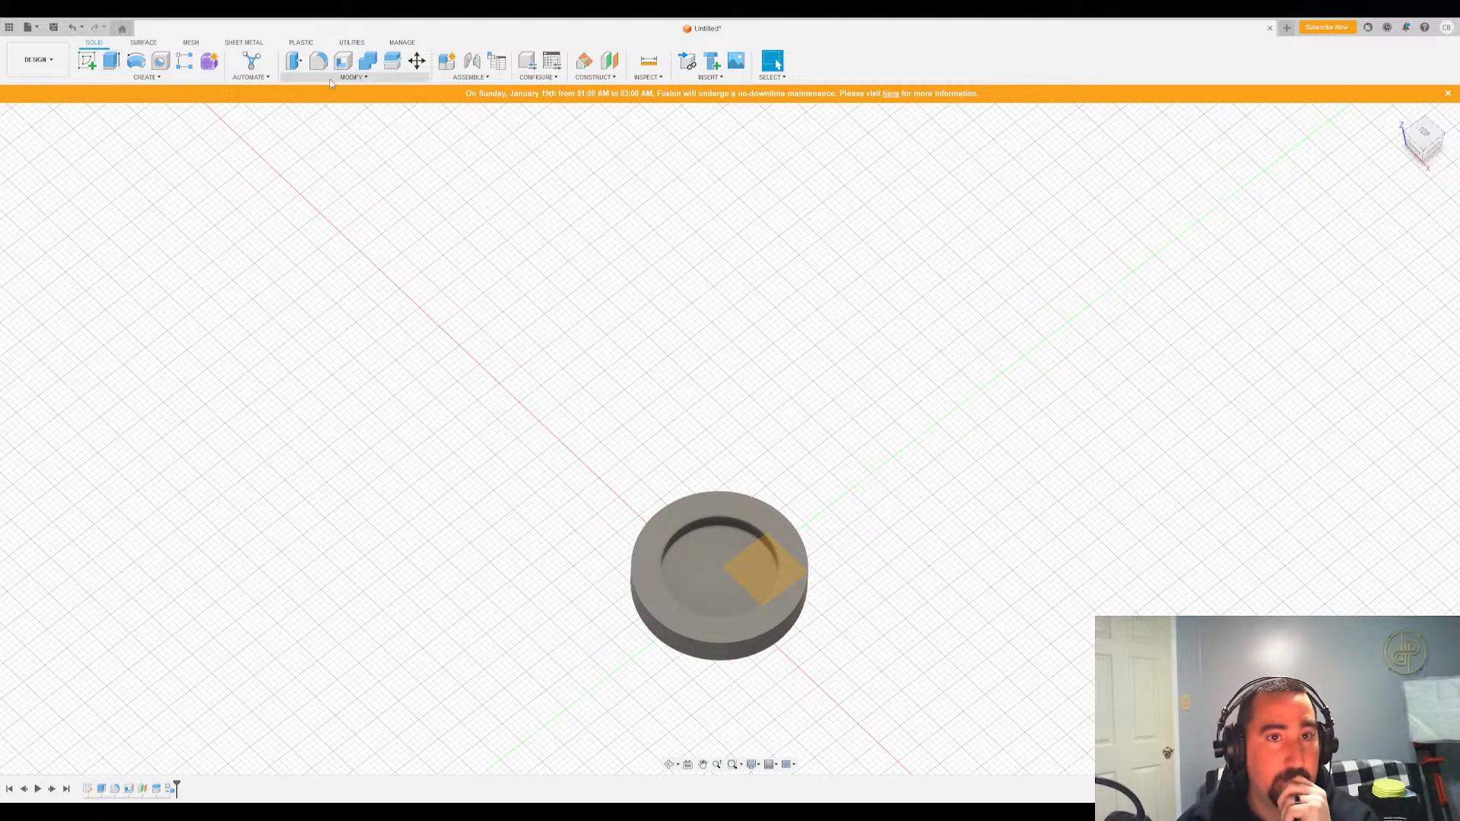
# Sketch a 25 mm diameter circle centered on the origin on the base section's upper rim face, and finish the sketch
pyautogui.click(91, 64)
pyautogui.click(653, 441)
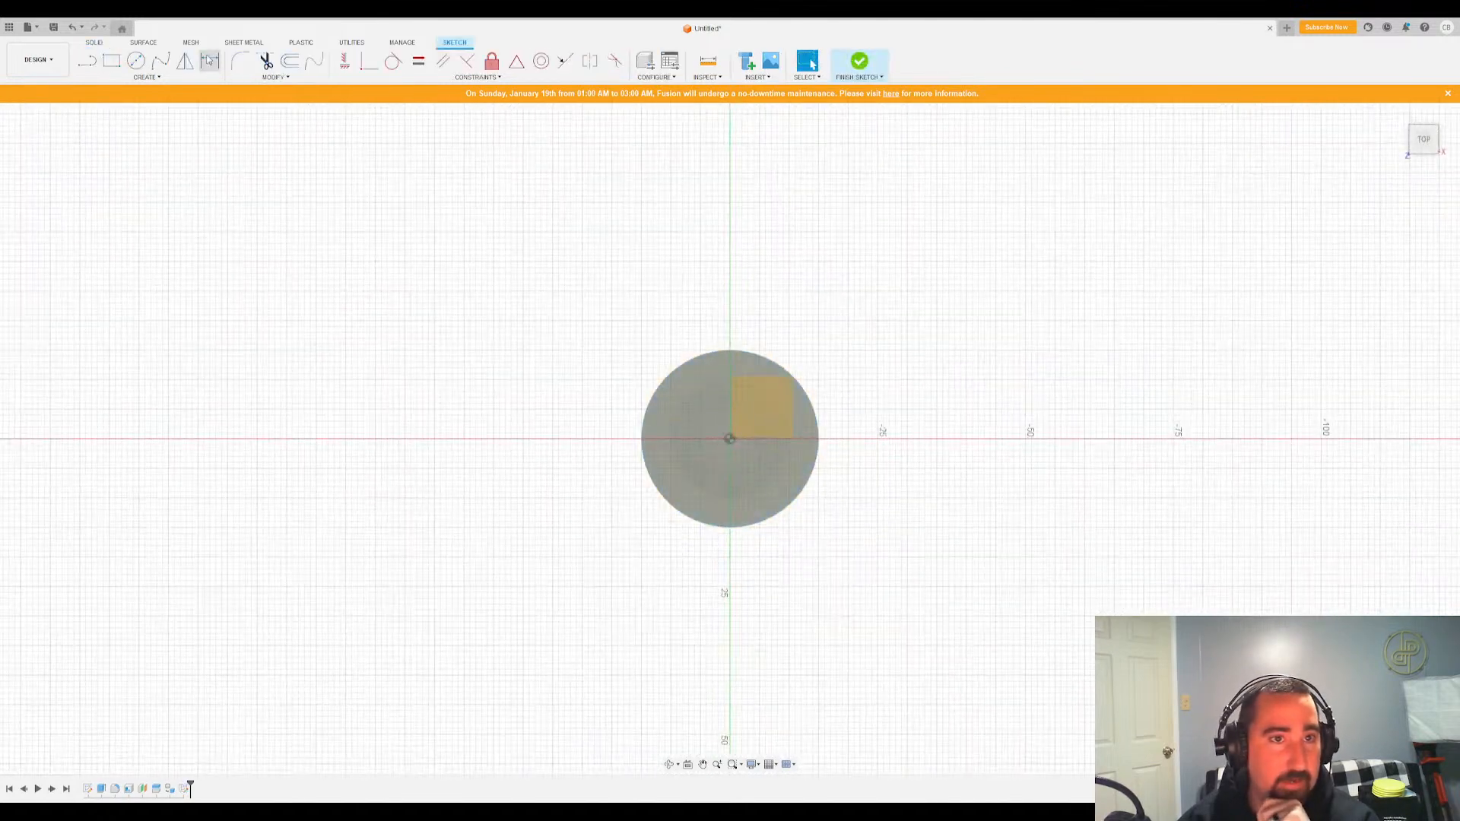
pyautogui.click(290, 61)
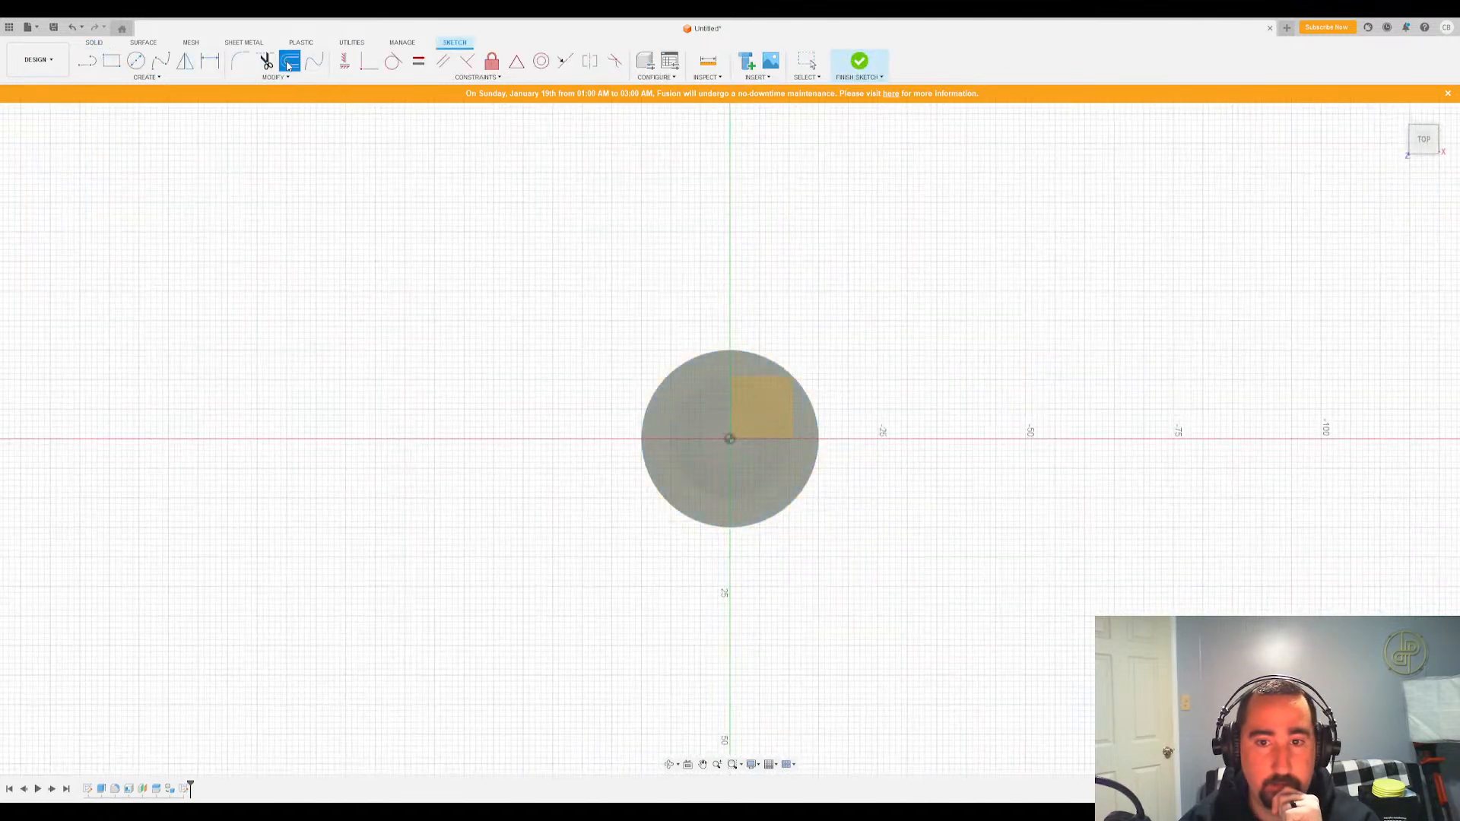
pyautogui.press('Escape')
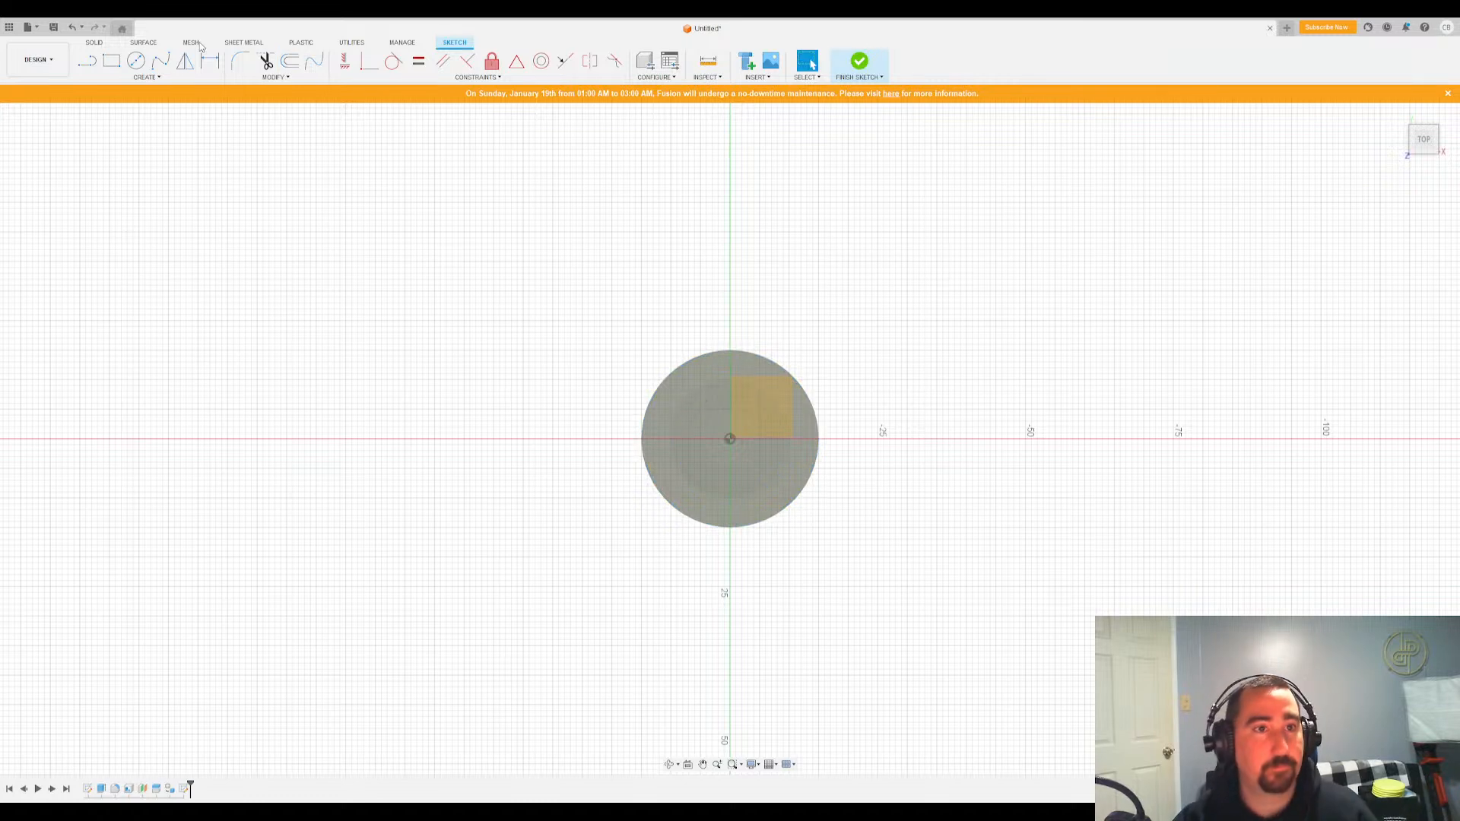
pyautogui.press('c')
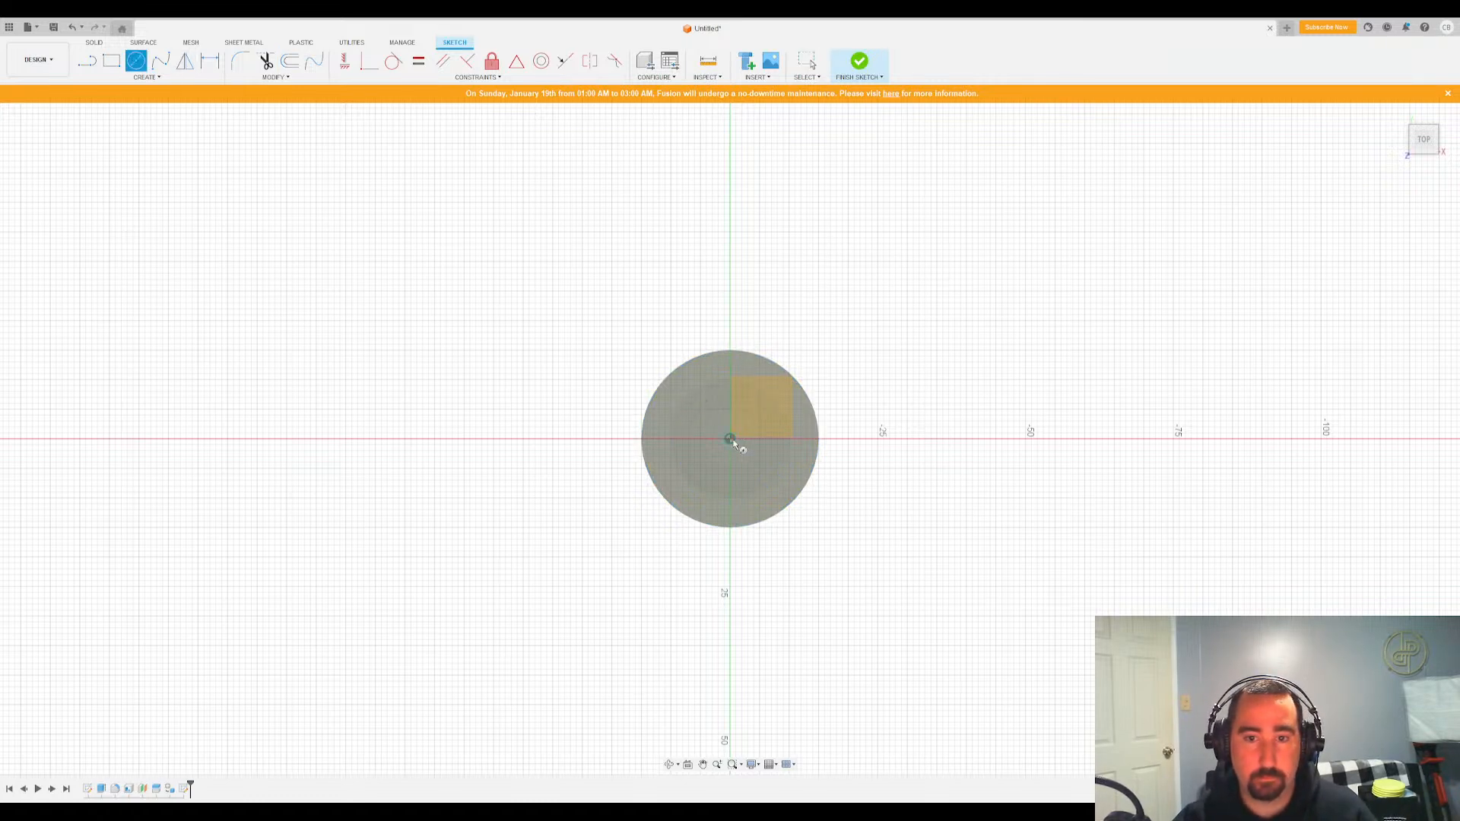
pyautogui.click(729, 439)
pyautogui.click(712, 384)
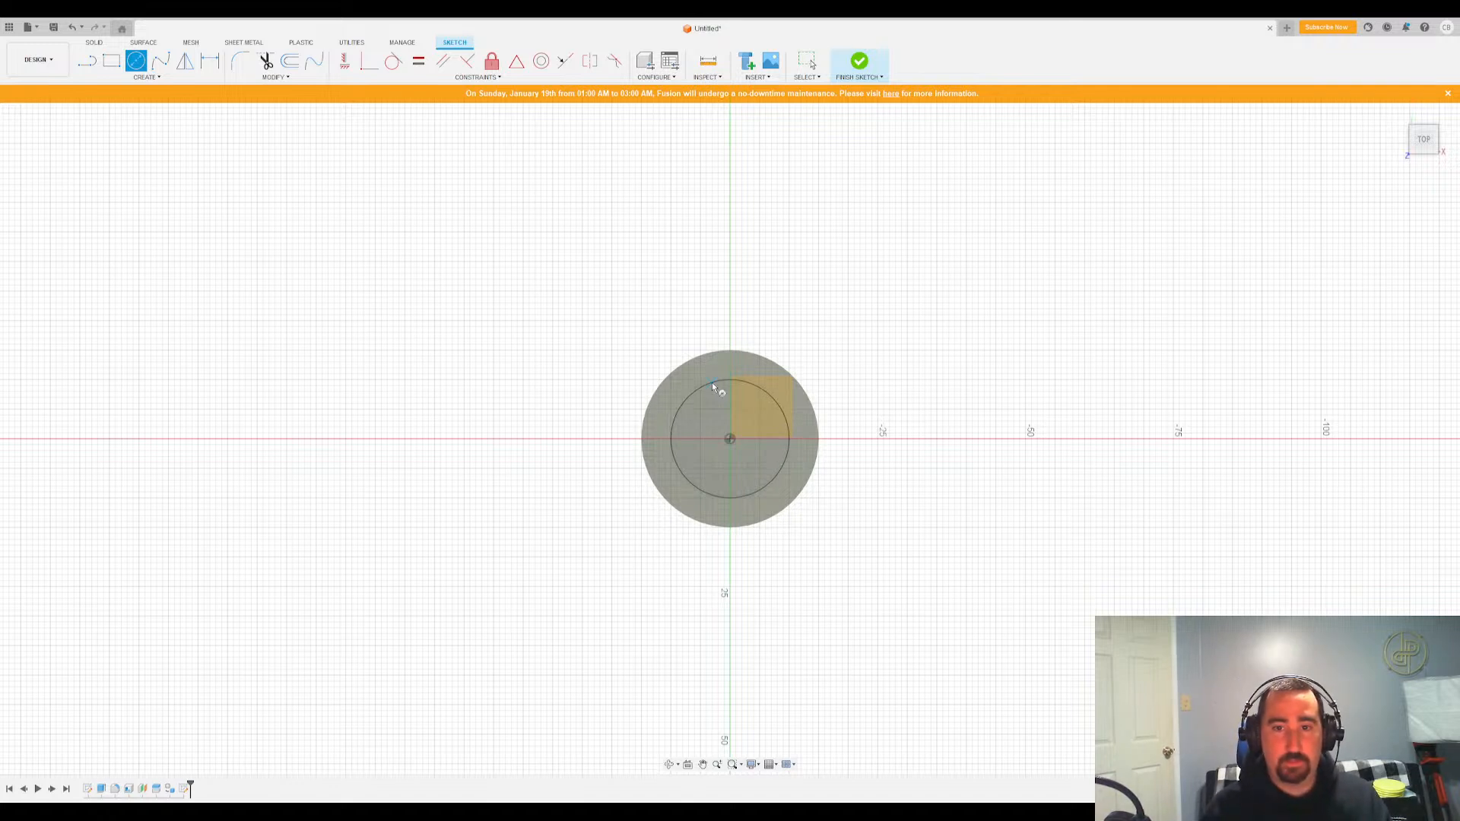
pyautogui.hotkey('ctrl', 'z')
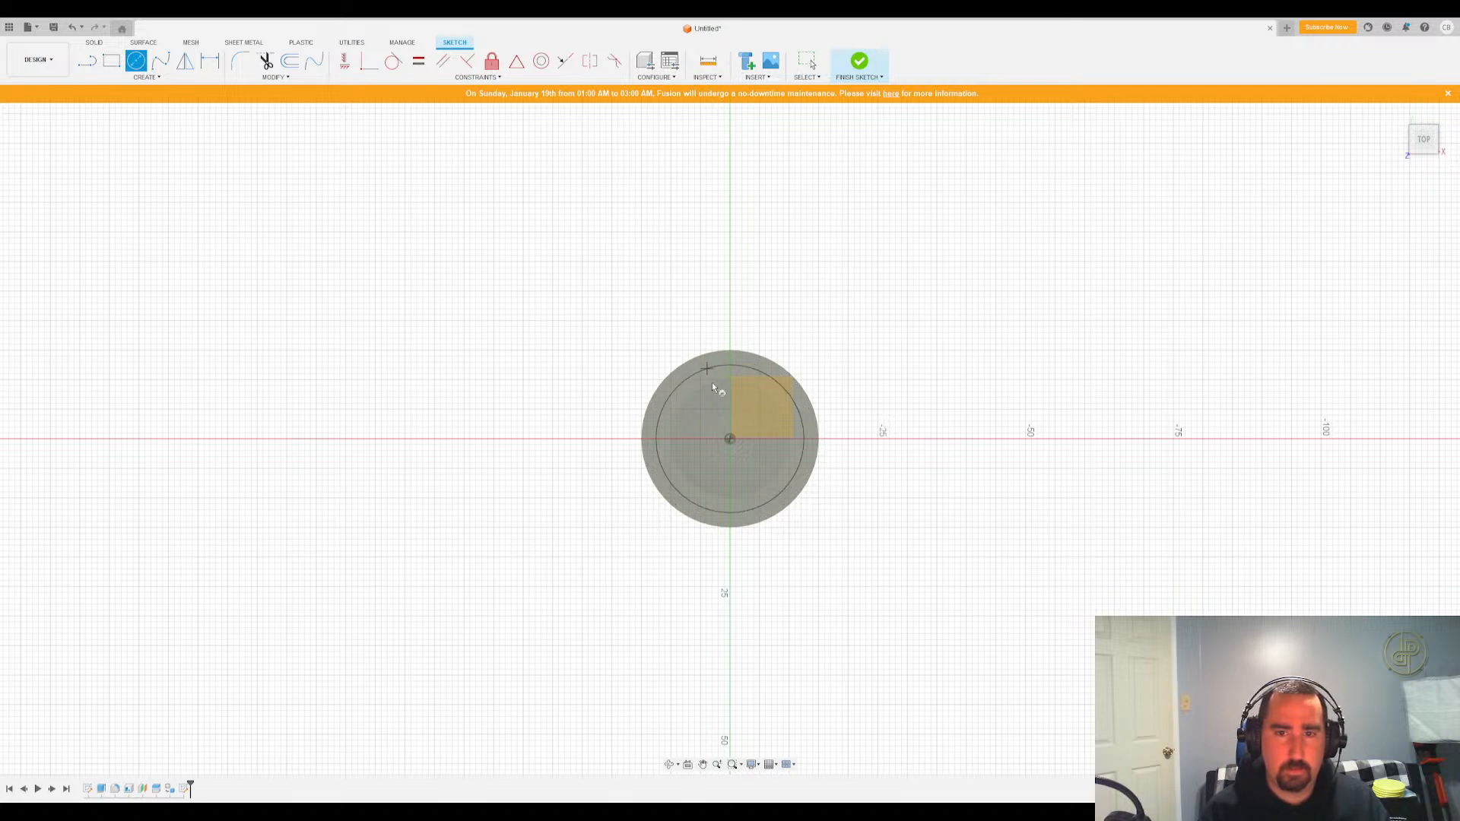
pyautogui.click(745, 333)
pyautogui.press('Escape')
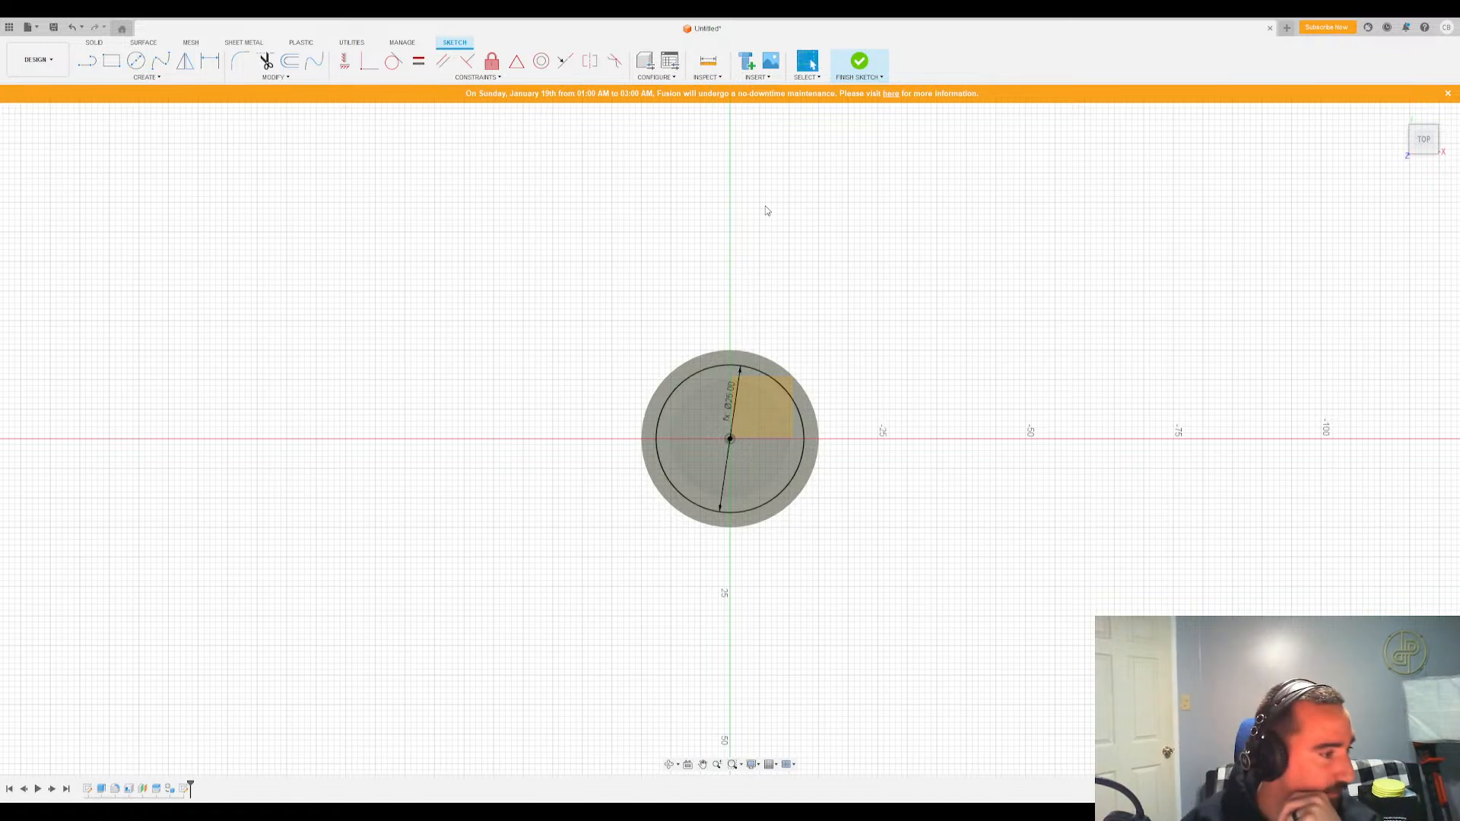
pyautogui.click(859, 62)
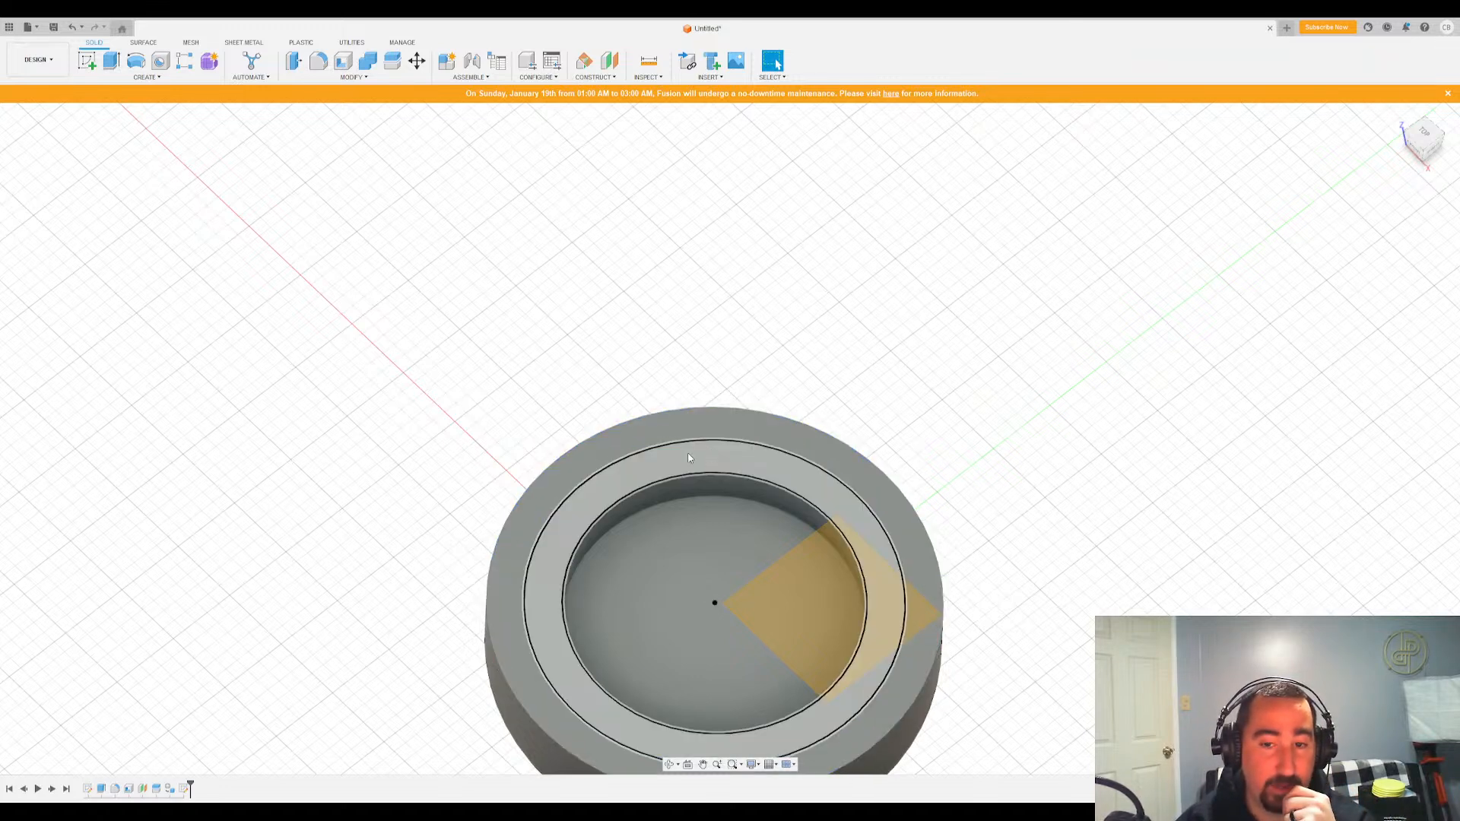
# Extrude the ring between the sketched circle and the inner recess 8 mm upward as a collar on the base
pyautogui.scroll(-2, 700, 388)
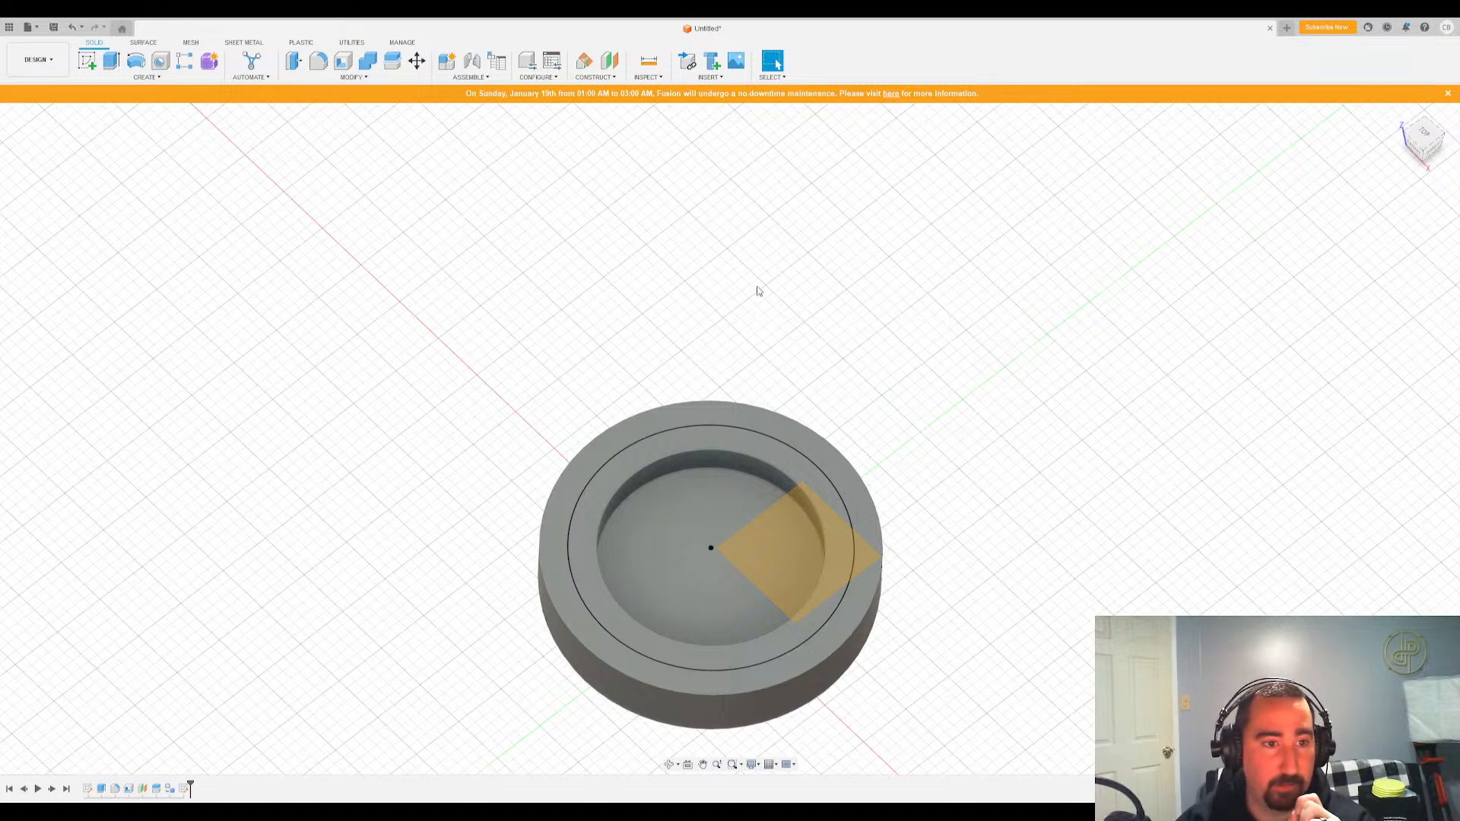
pyautogui.click(333, 80)
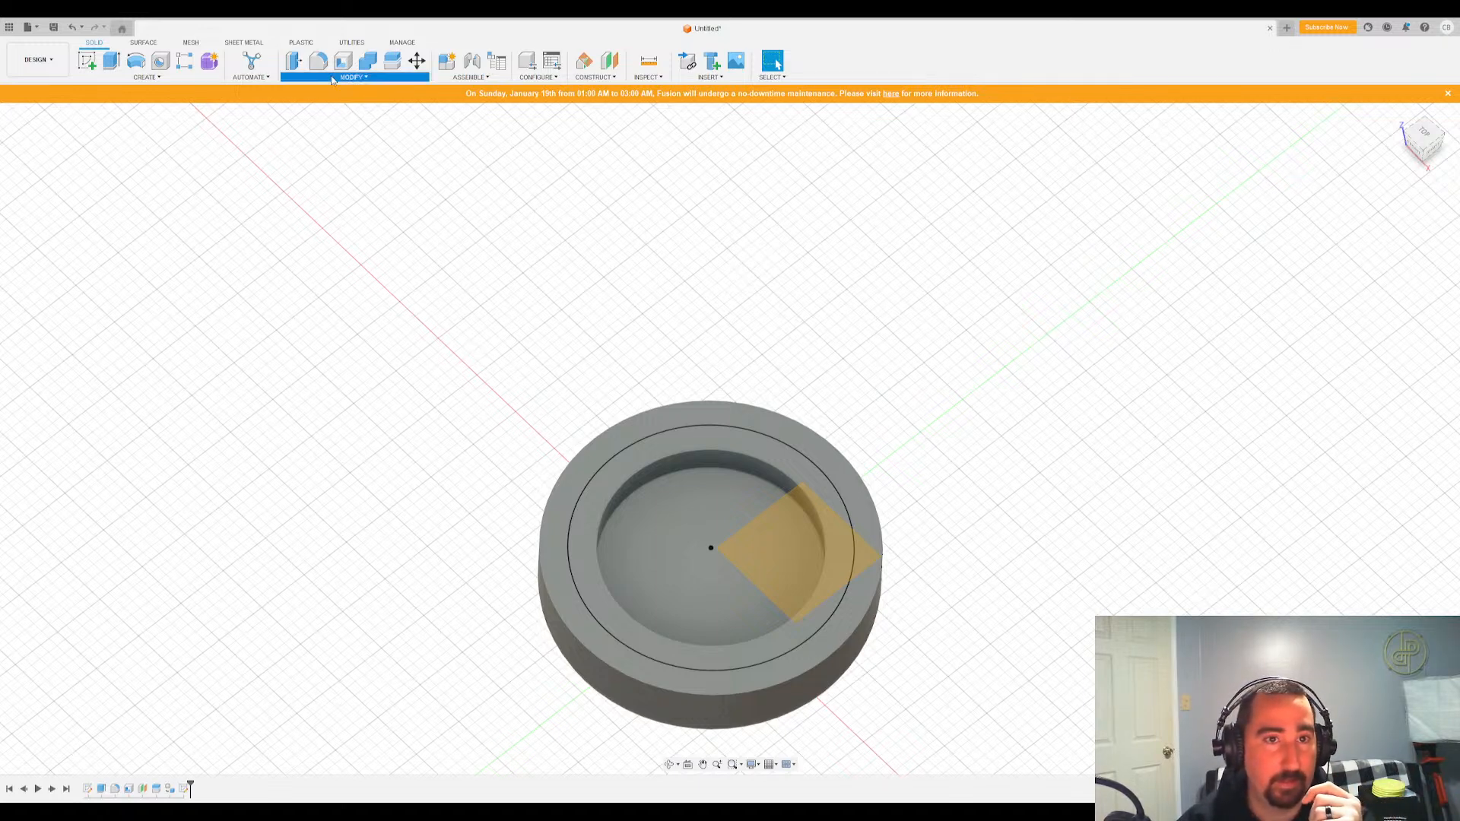
pyautogui.click(346, 349)
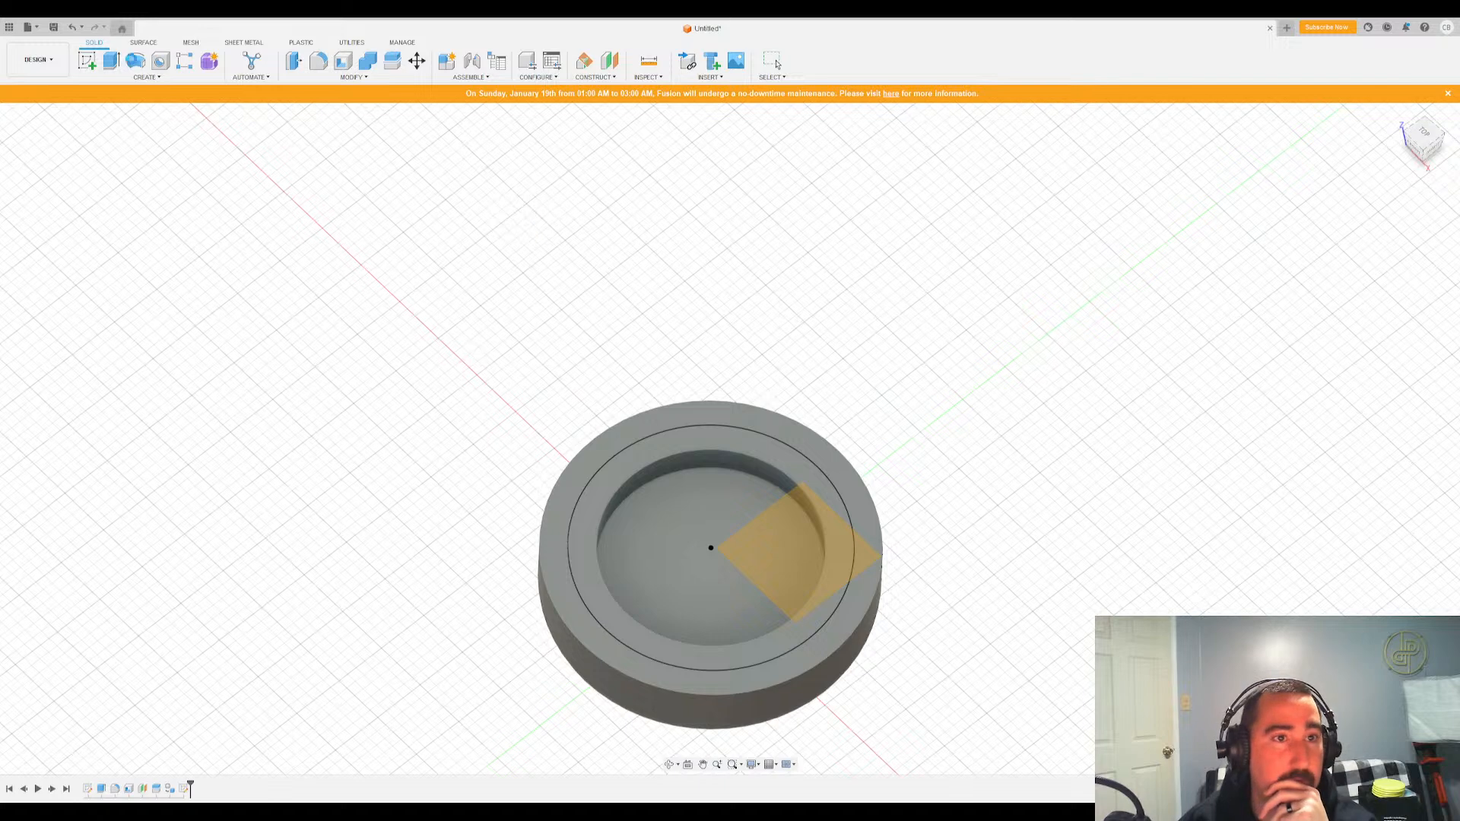
pyautogui.click(111, 61)
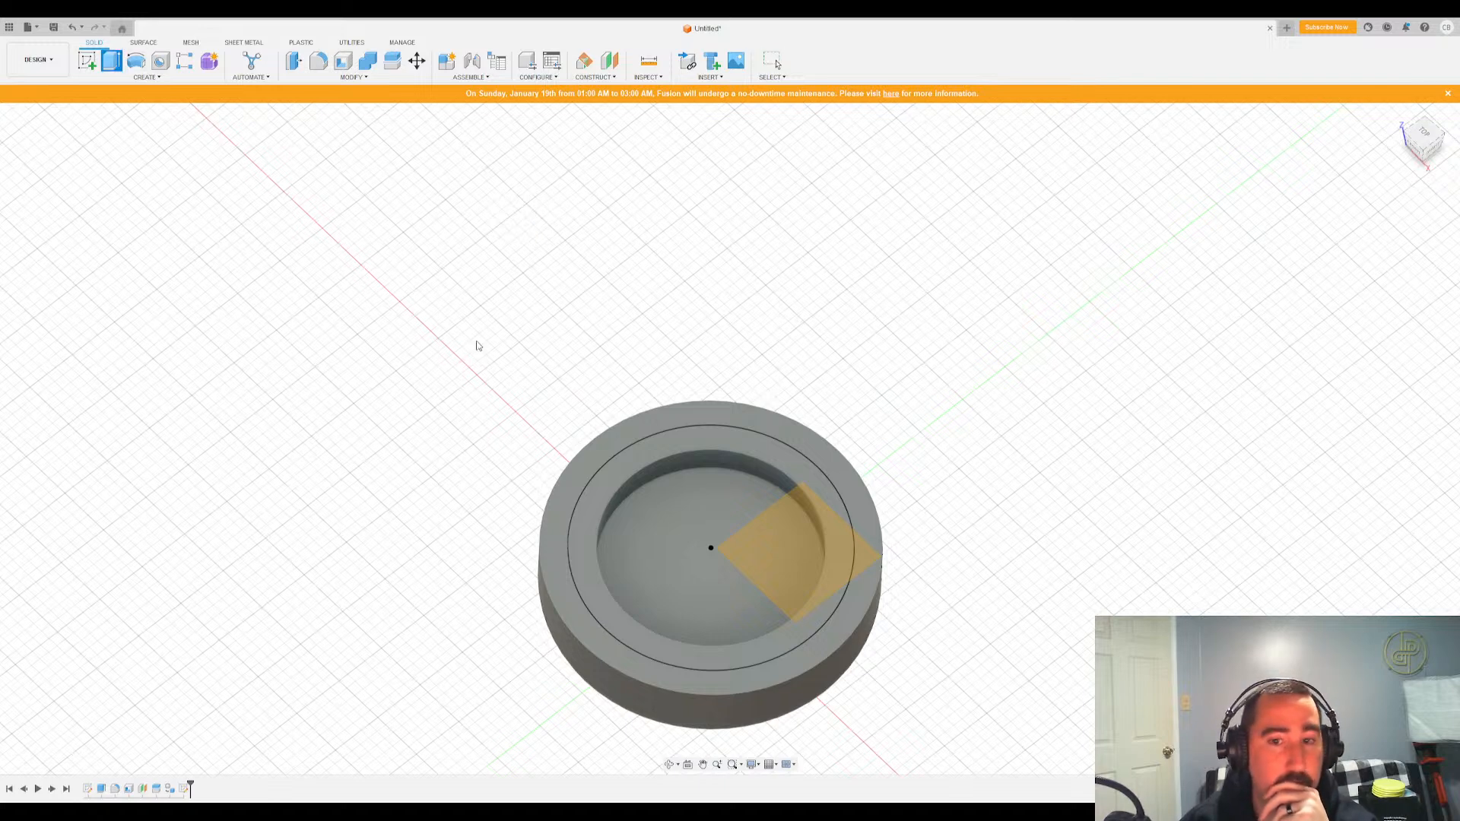
pyautogui.click(652, 455)
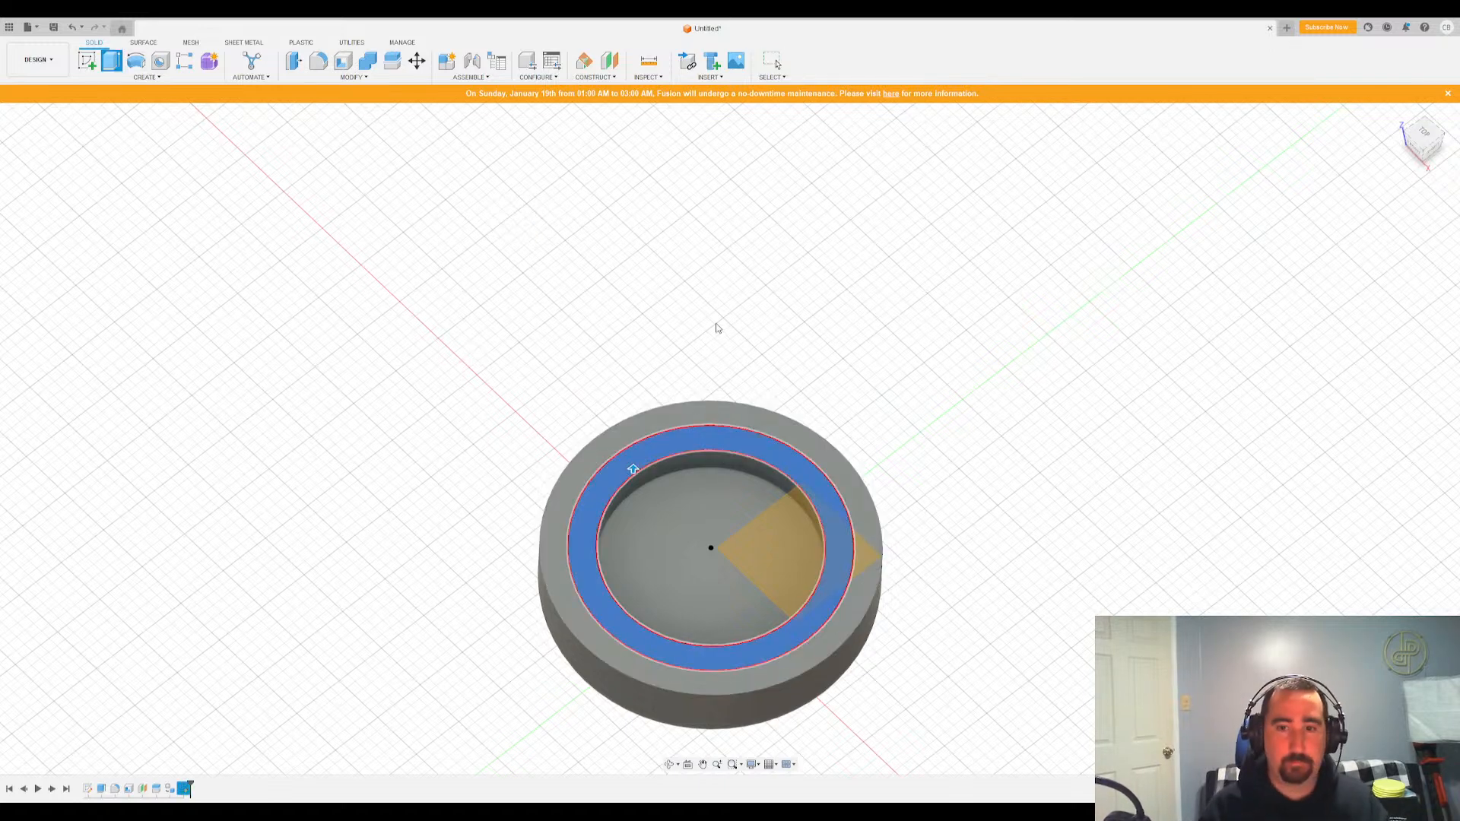
pyautogui.write('8')
pyautogui.press('Return')
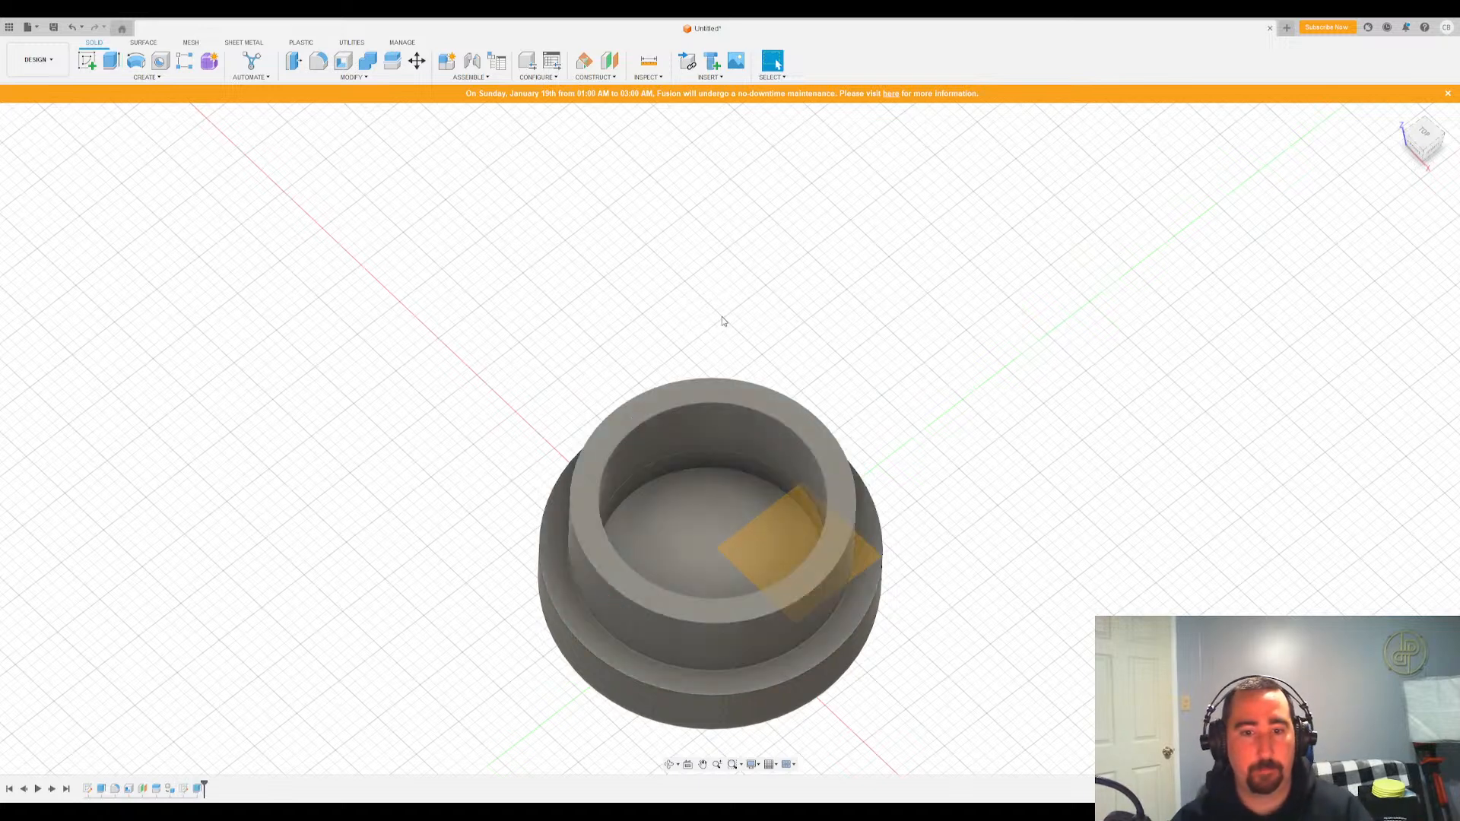
# Add a modeled external thread to the outer face of the collar and view it from the side
pyautogui.keyDown('shift'); pyautogui.moveTo(892, 249); pyautogui.dragTo(902, 184, button='middle'); pyautogui.keyUp('shift')
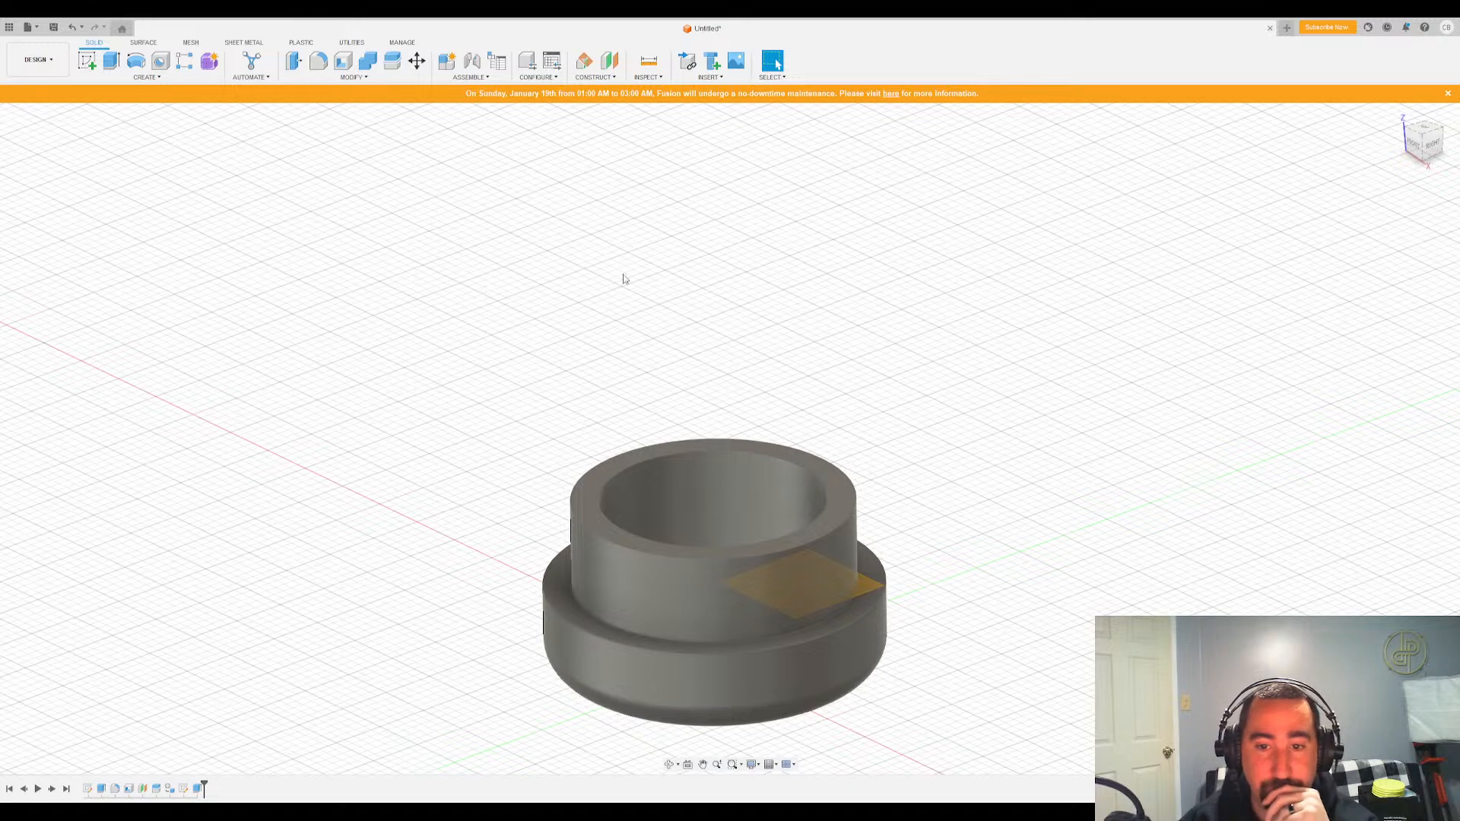
pyautogui.click(125, 227)
pyautogui.click(629, 579)
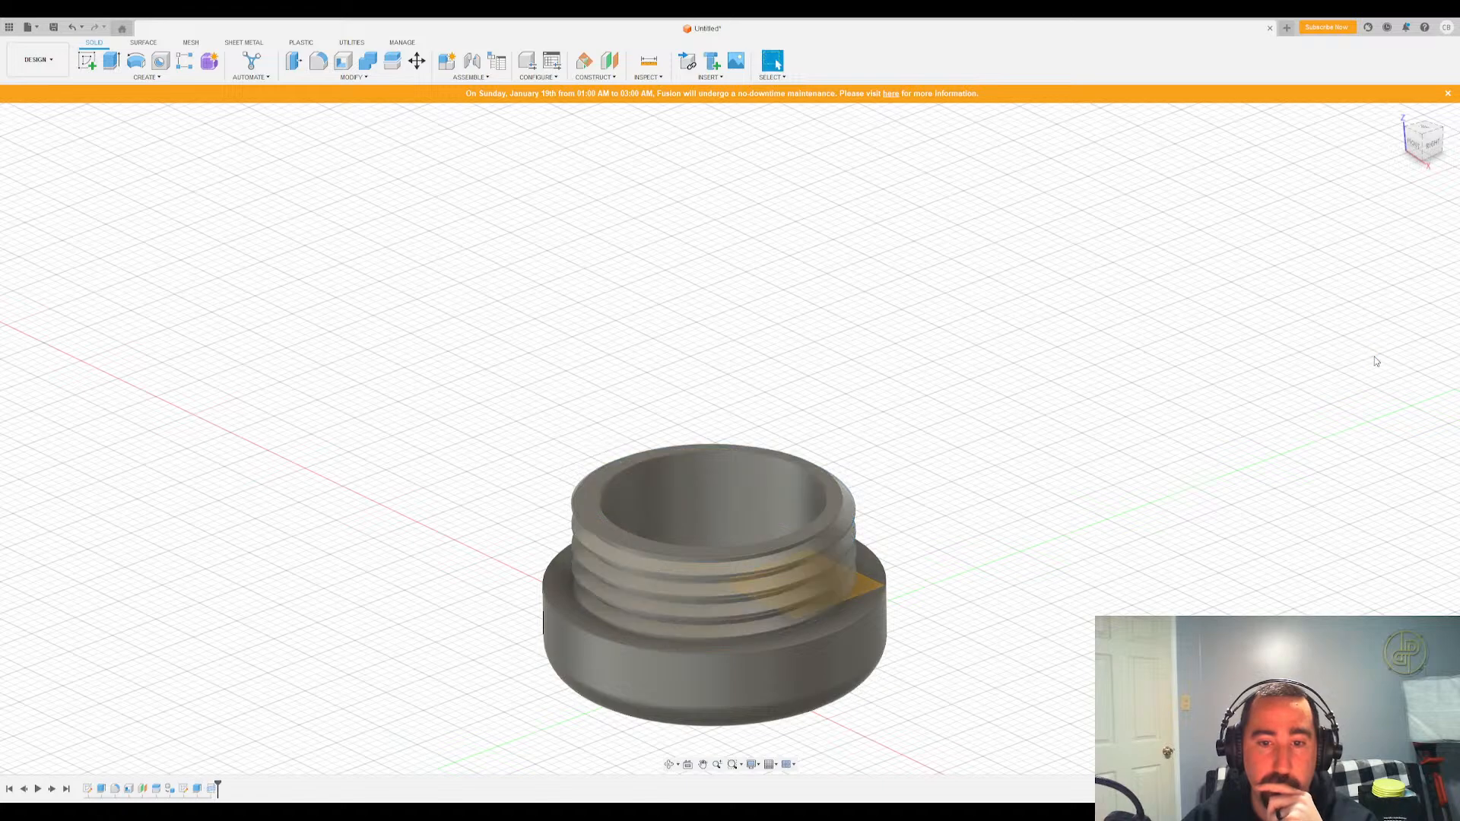
pyautogui.moveTo(1426, 153)
pyautogui.mouseDown()
pyautogui.moveTo(1392, 116)
pyautogui.moveTo(1391, 153)
pyautogui.mouseUp()
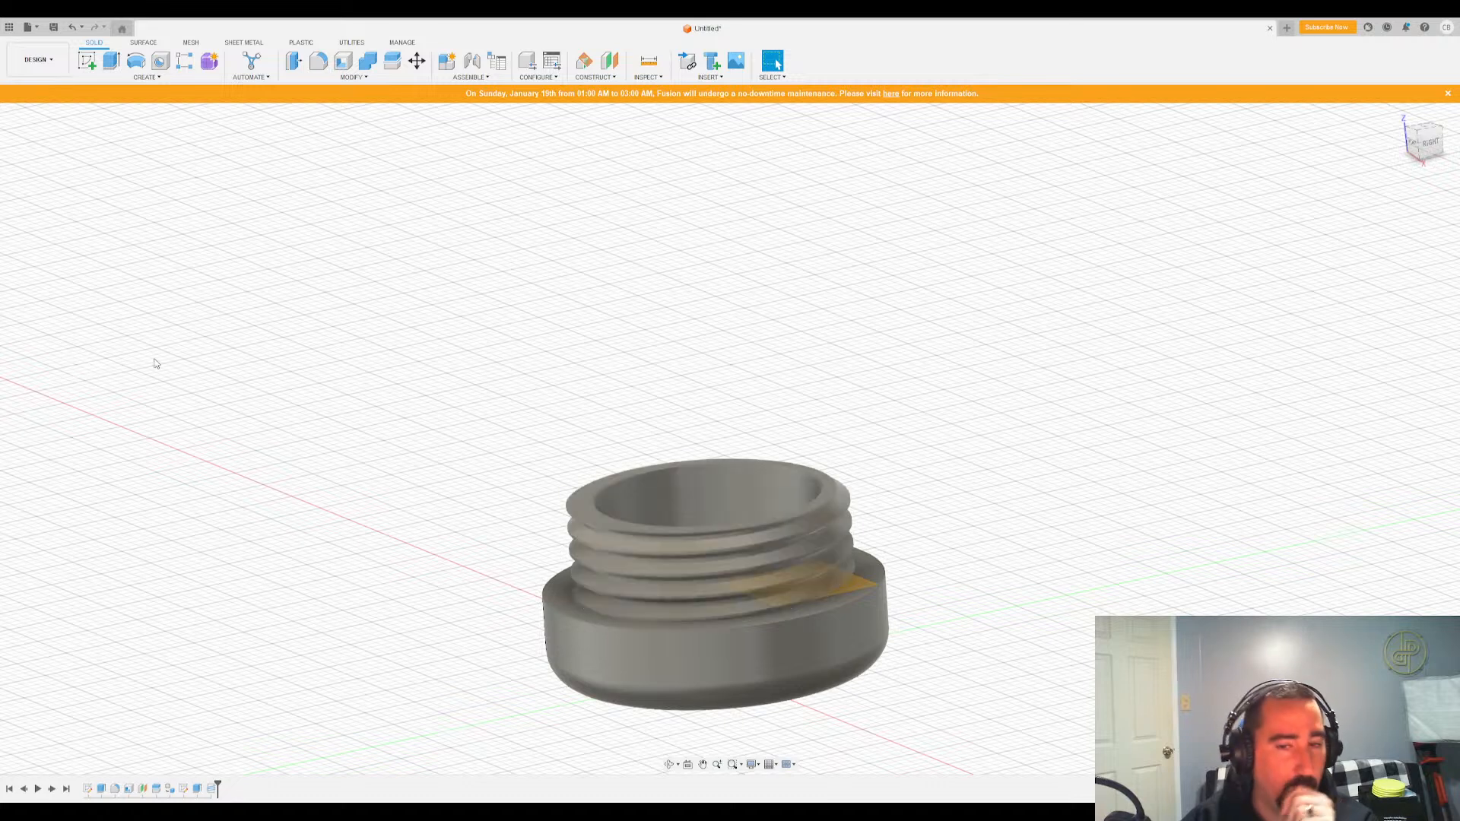
# Undo the thread and the collar extrusion on the base section
pyautogui.hotkey('ctrl', 'z')
pyautogui.hotkey('ctrl', 'z')
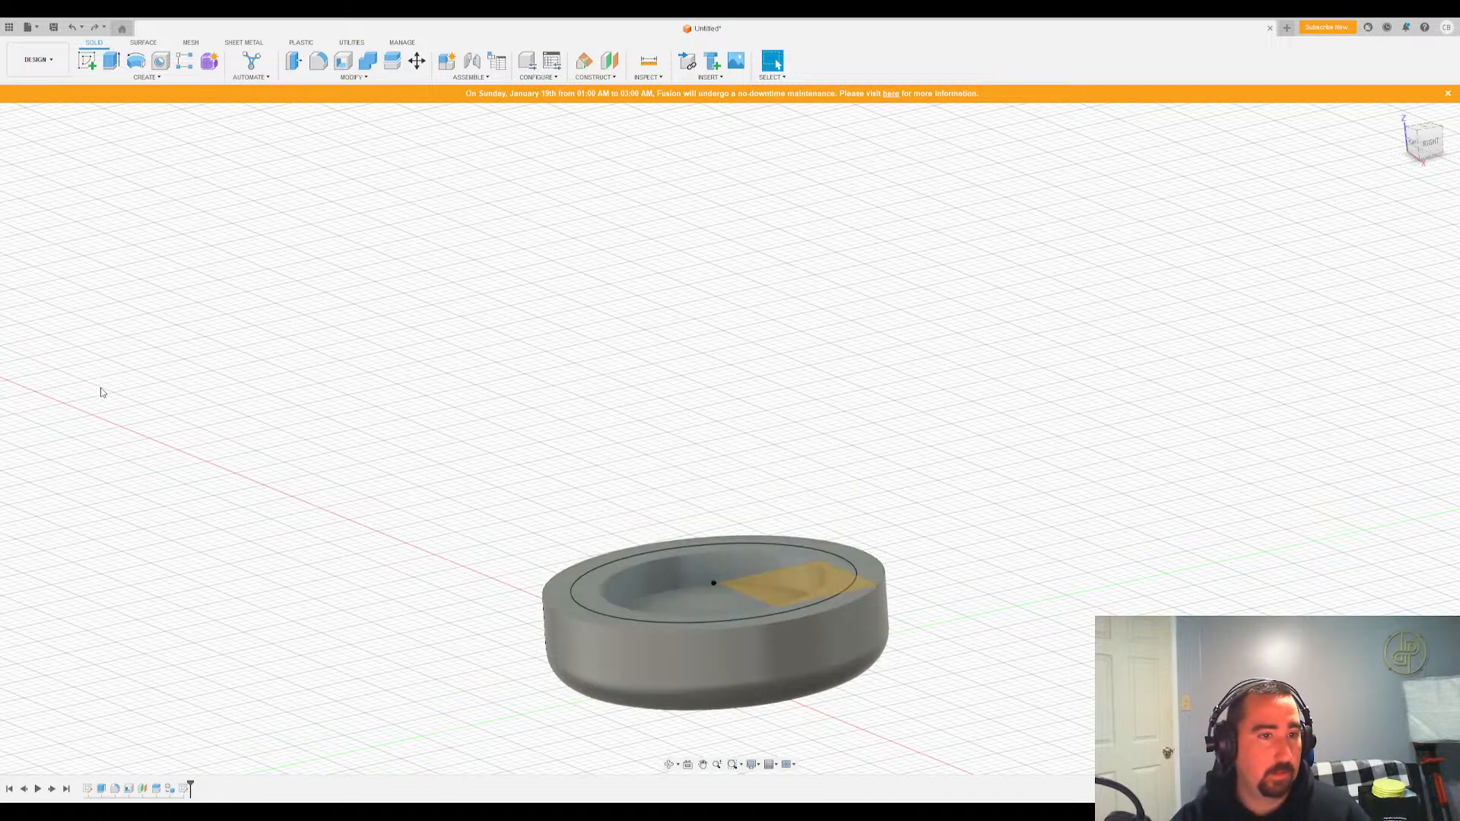
pyautogui.hotkey('ctrl', 'z')
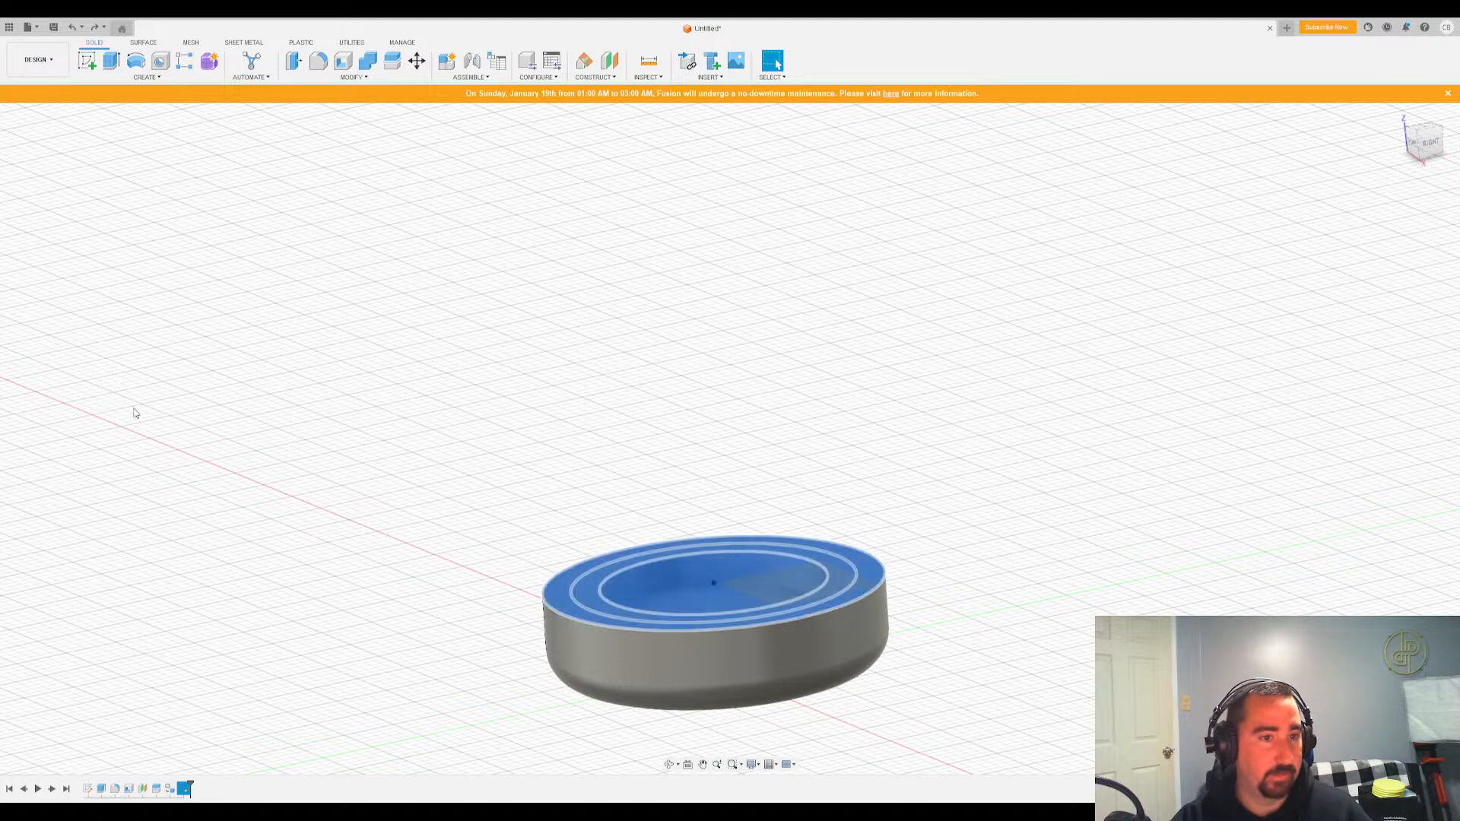
pyautogui.hotkey('ctrl', 'y')
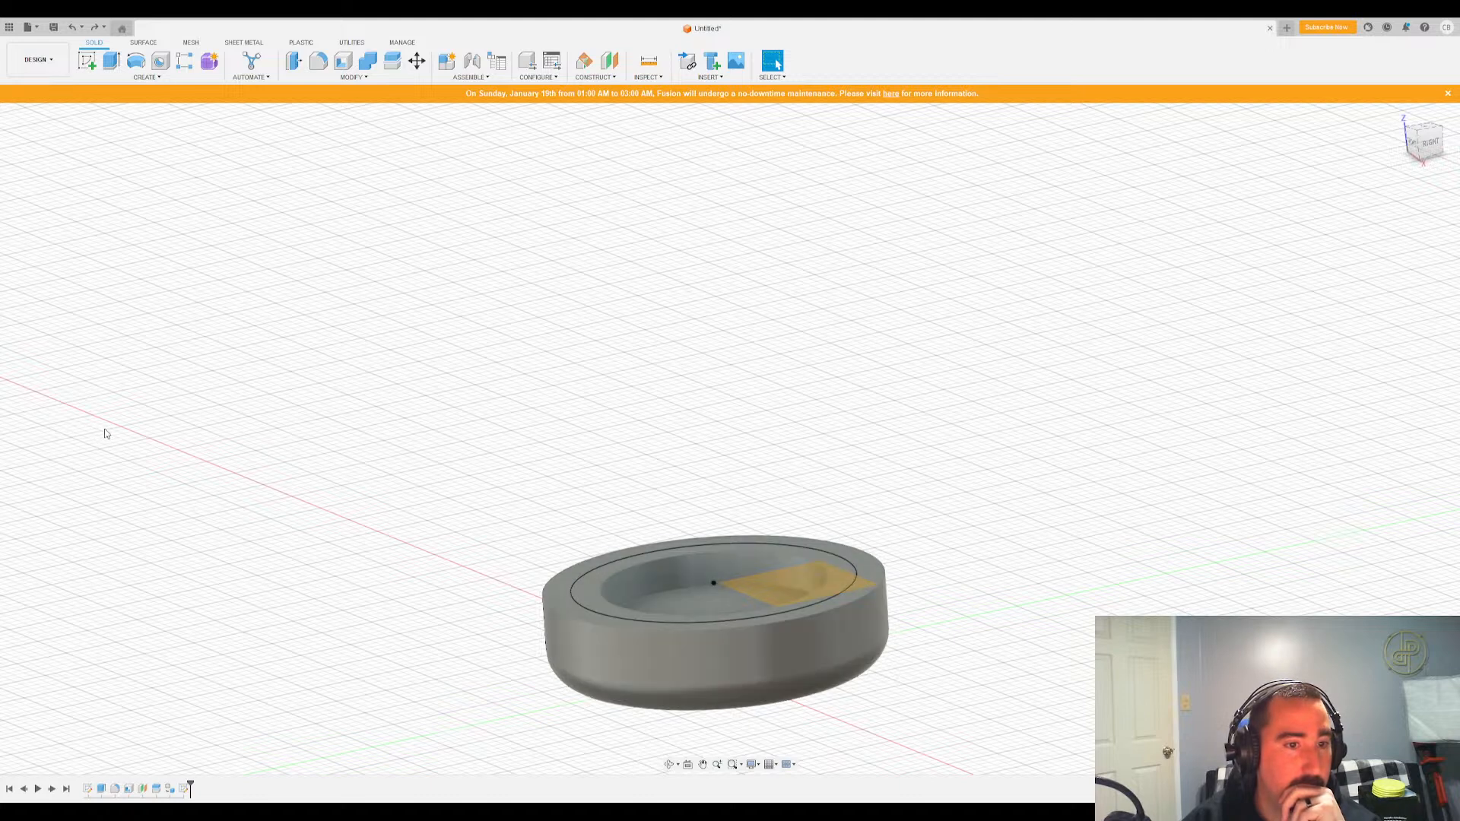
# Activate the base component and extrude the ring profile between the circle and the recess upward into a collar
pyautogui.hotkey('ctrl', 'z')
pyautogui.press('e')
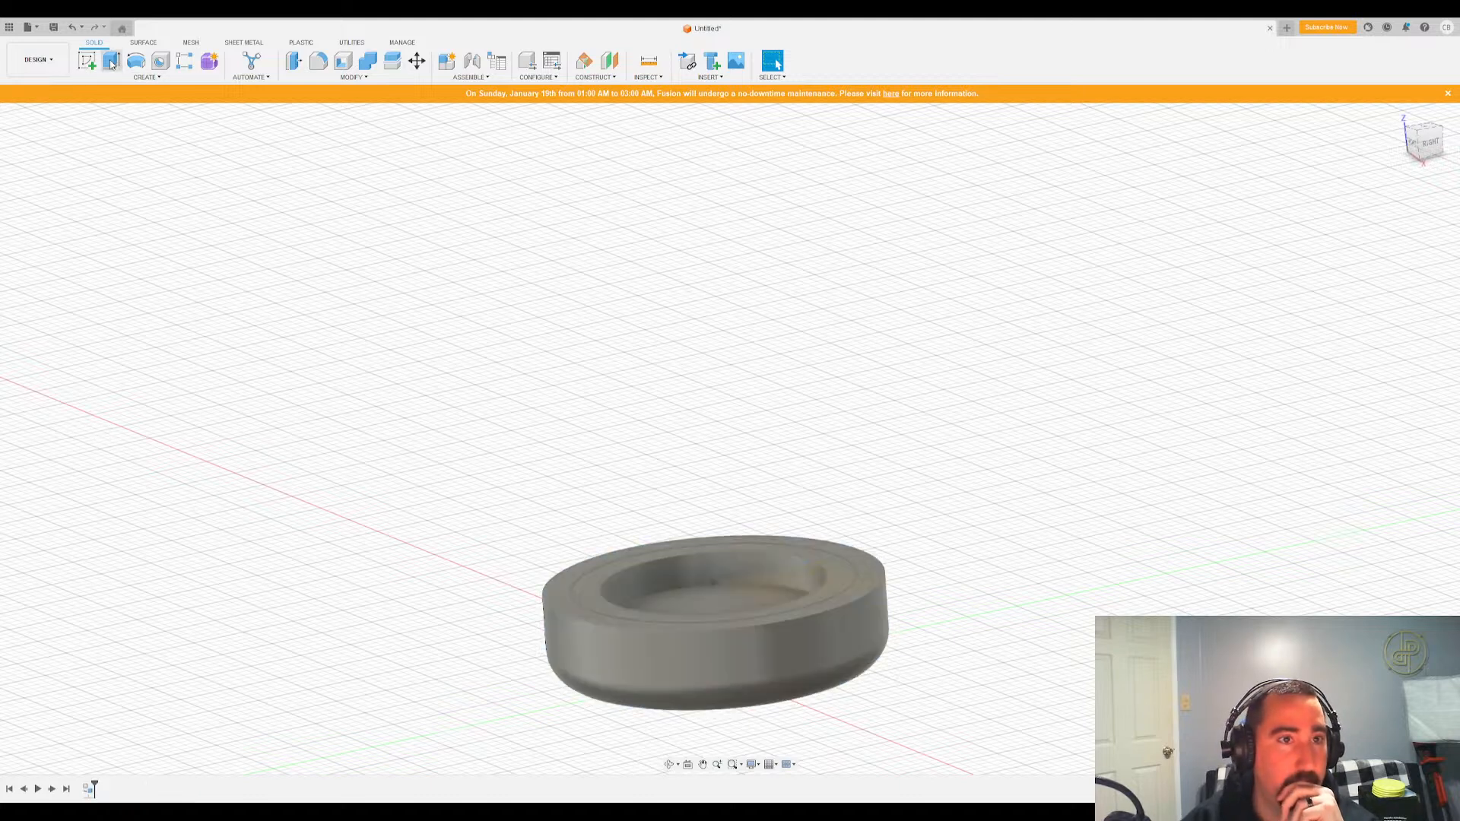
pyautogui.click(592, 589)
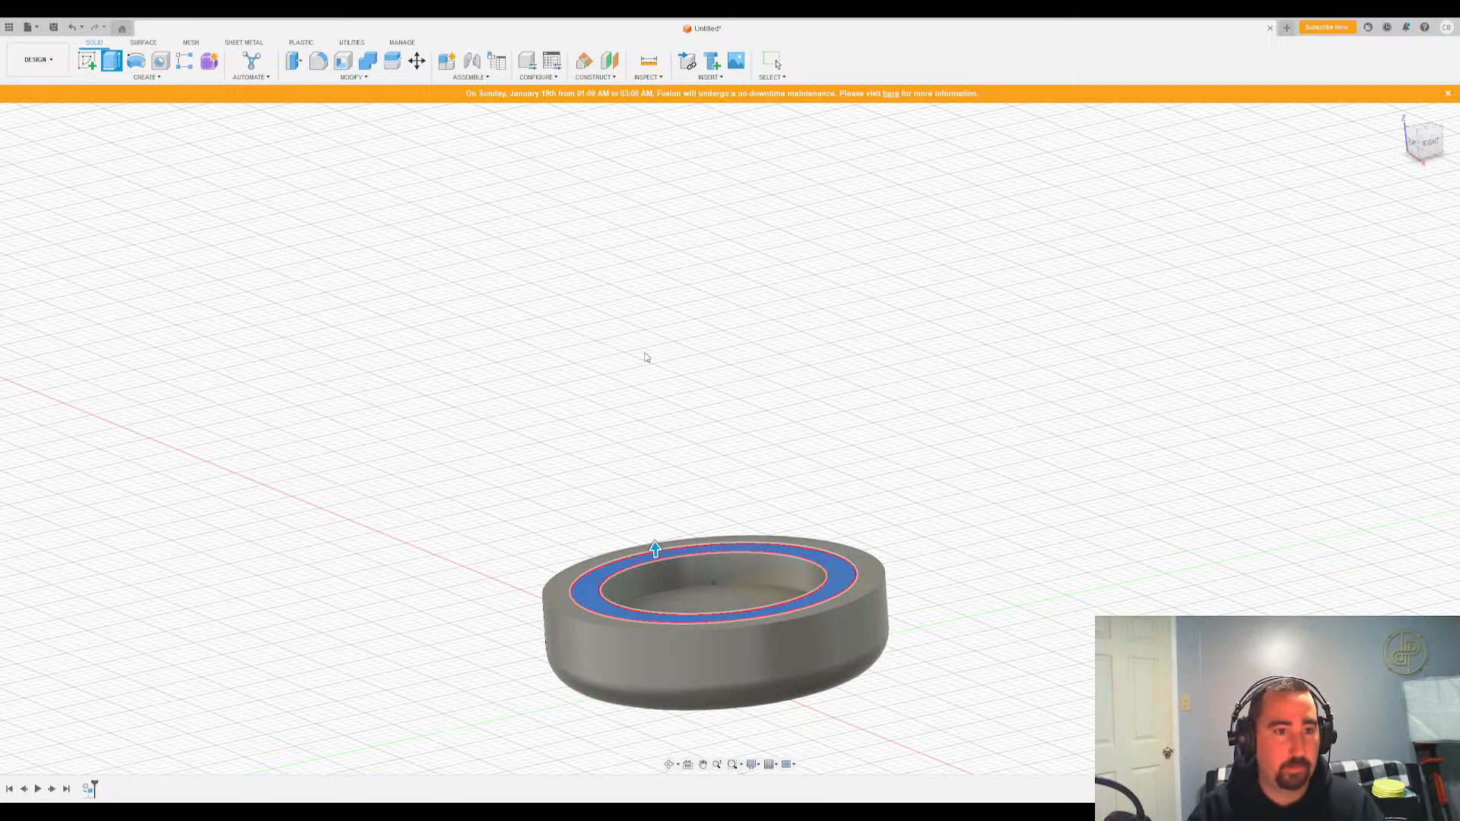
pyautogui.write('10')
pyautogui.press('Return')
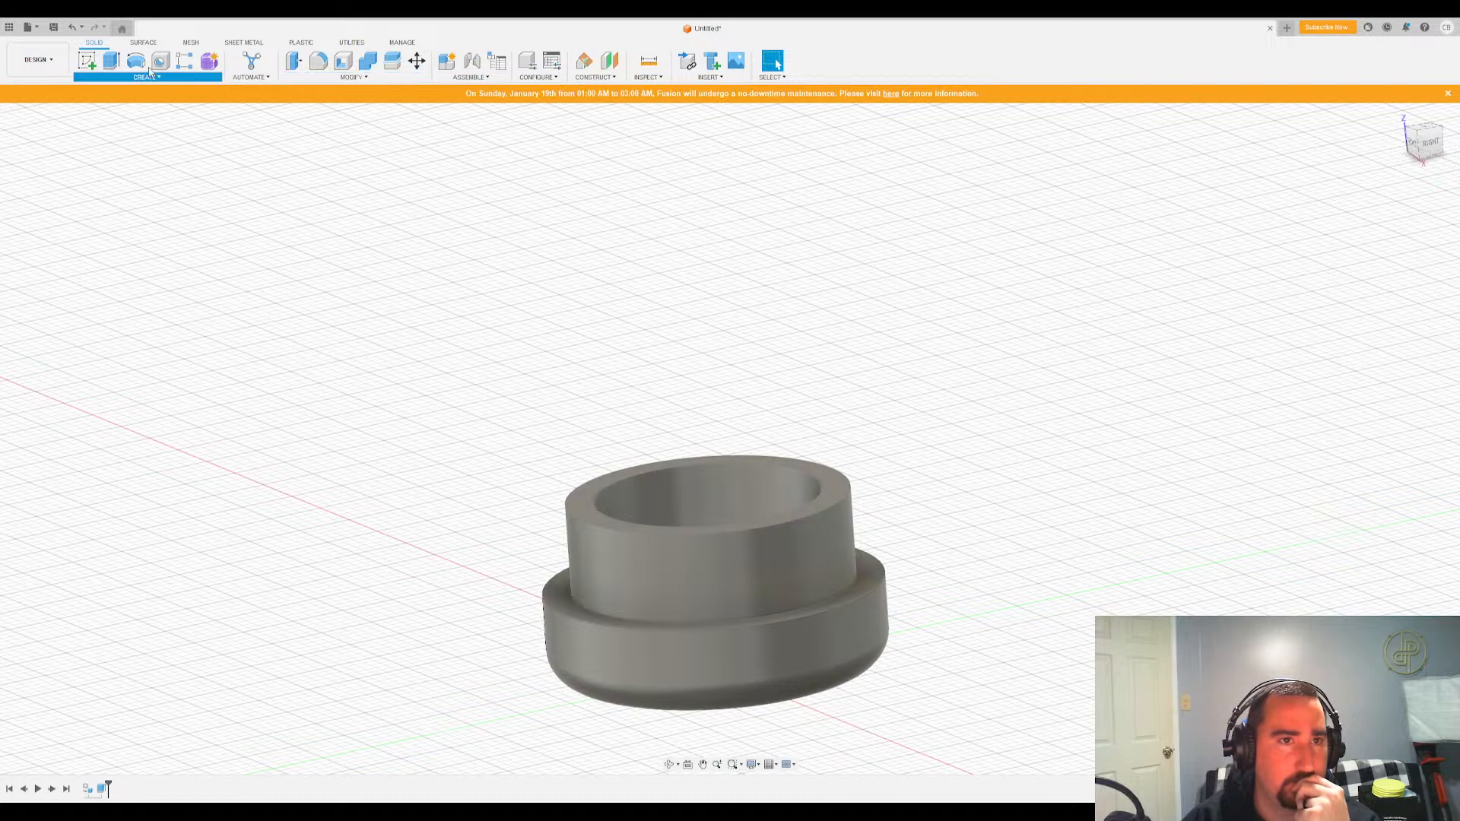
# Cut a modeled external thread around the outer cylindrical face of the base component's collar
pyautogui.click(745, 558)
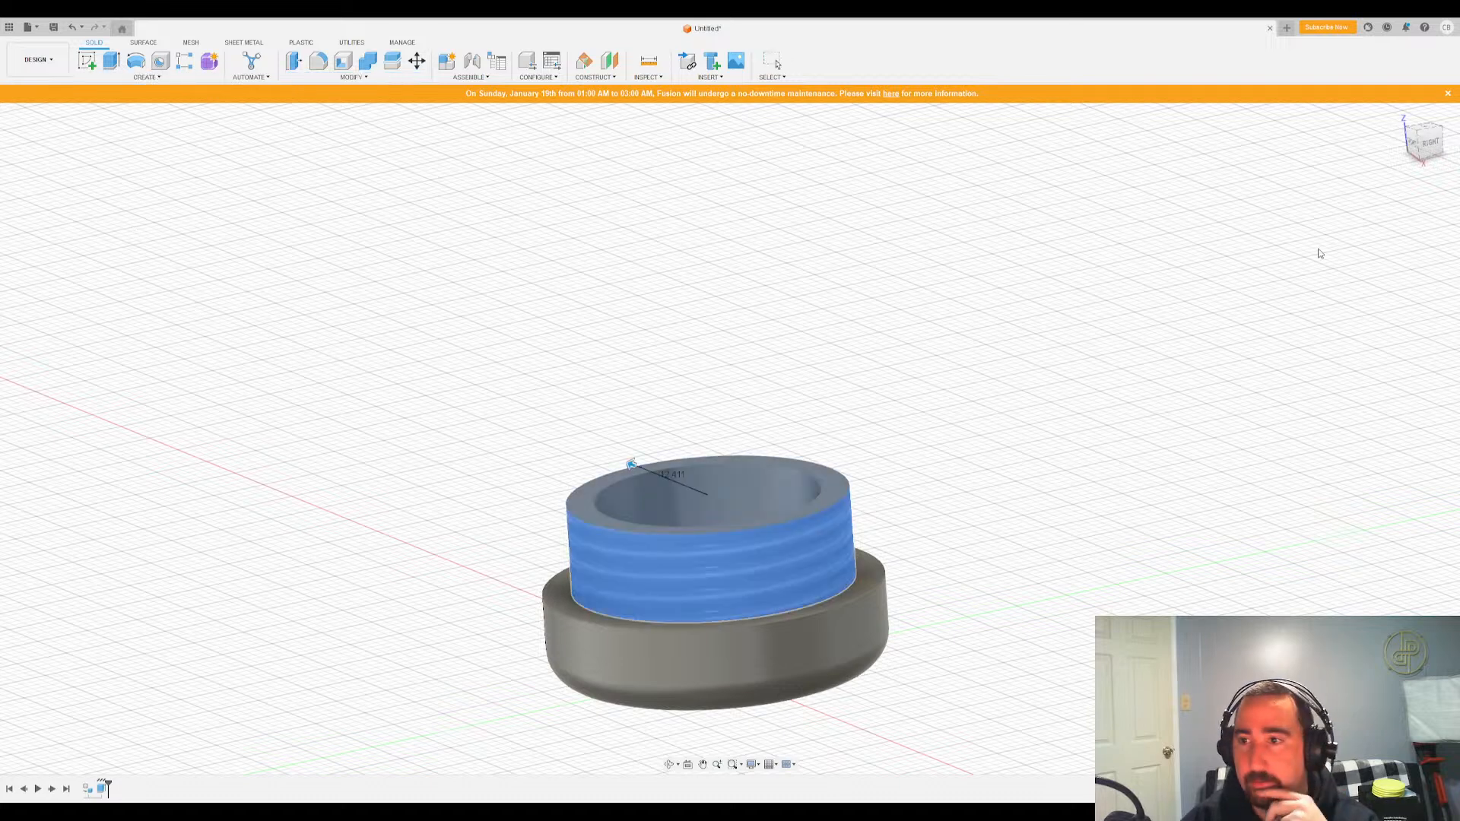
pyautogui.press('Return')
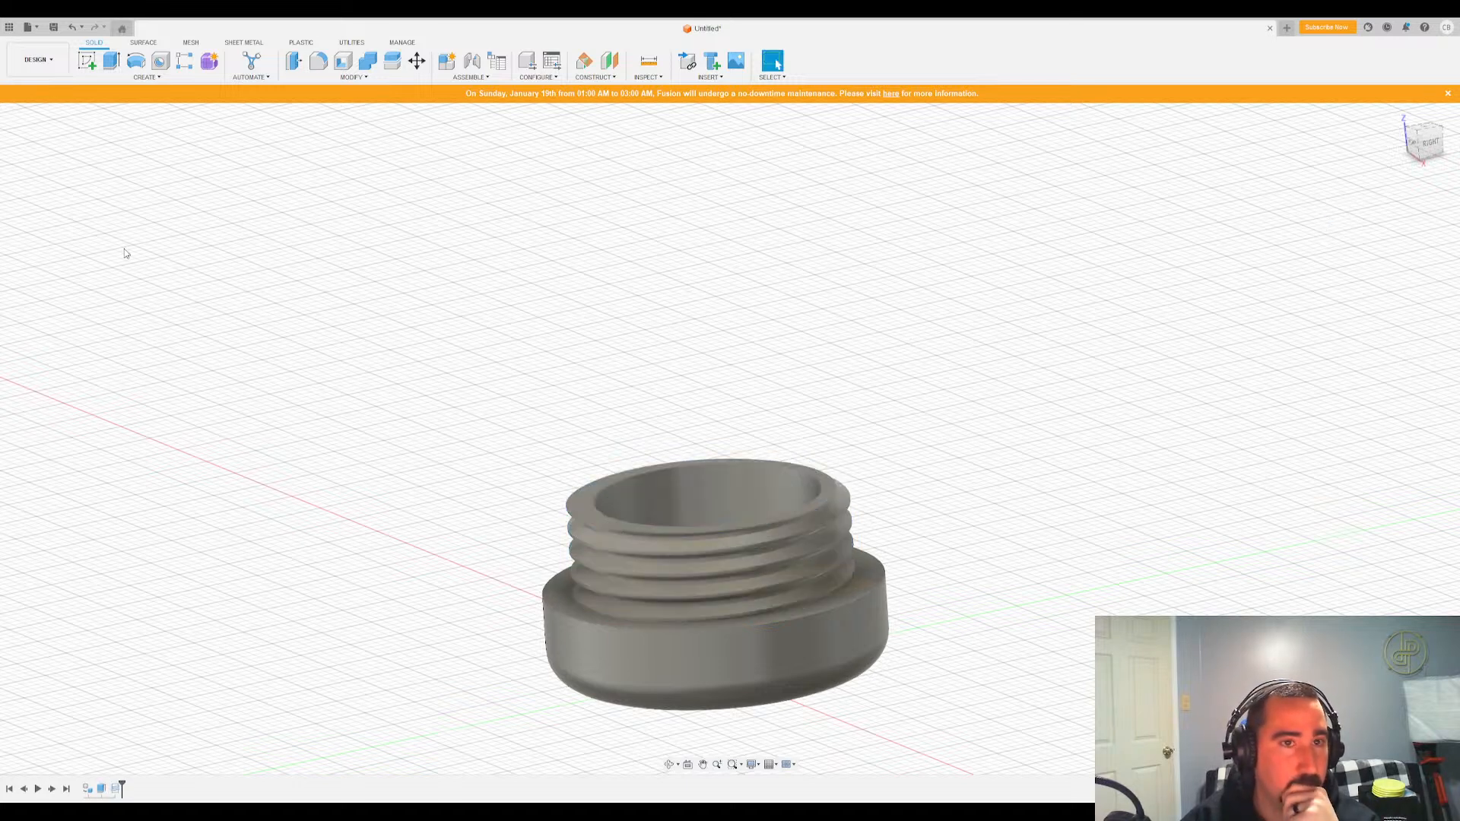
# Show the upper body again and activate the top-level component of the design
pyautogui.click(60, 349)
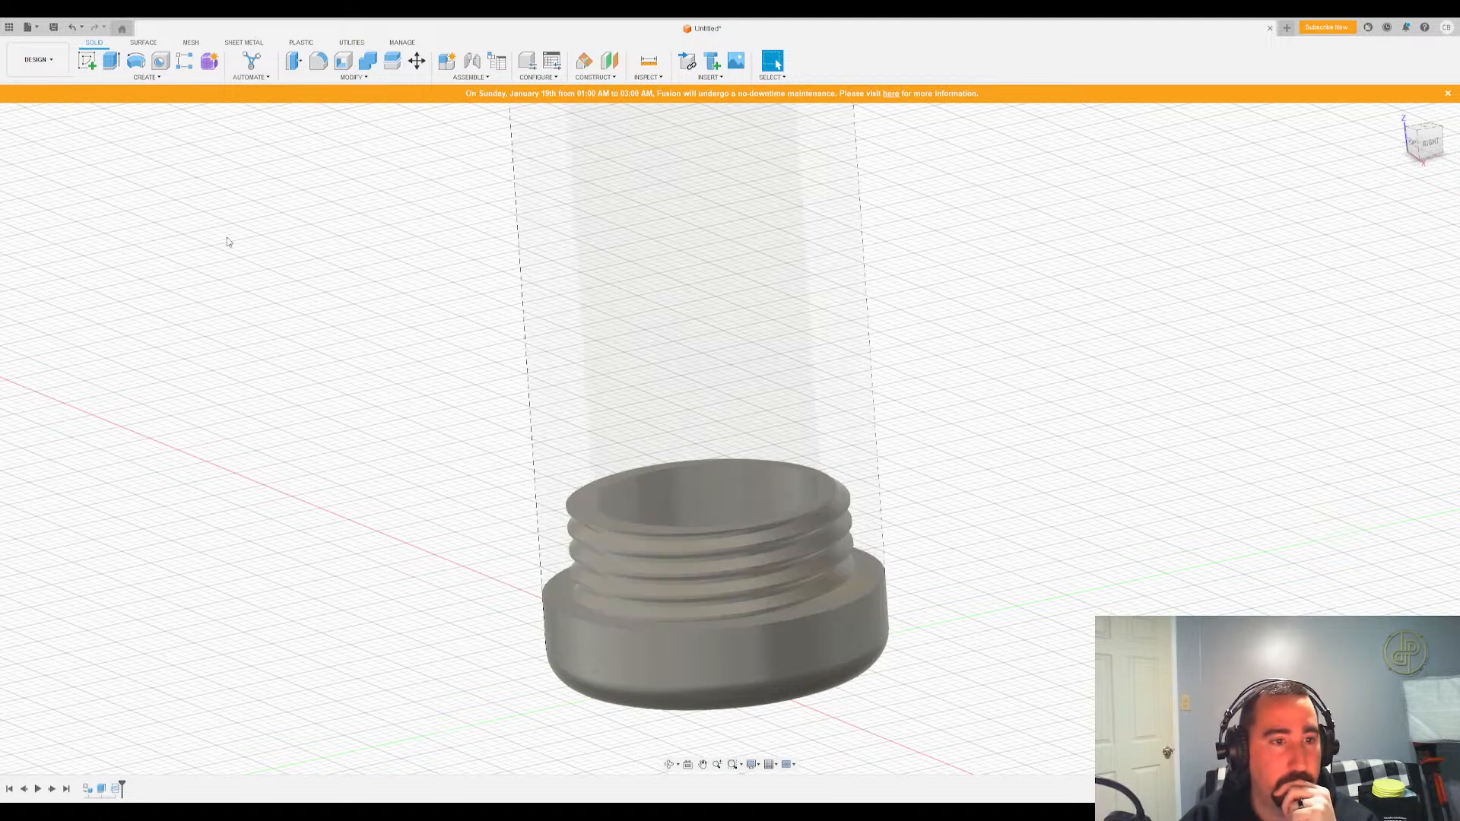
pyautogui.click(97, 308)
pyautogui.click(939, 209)
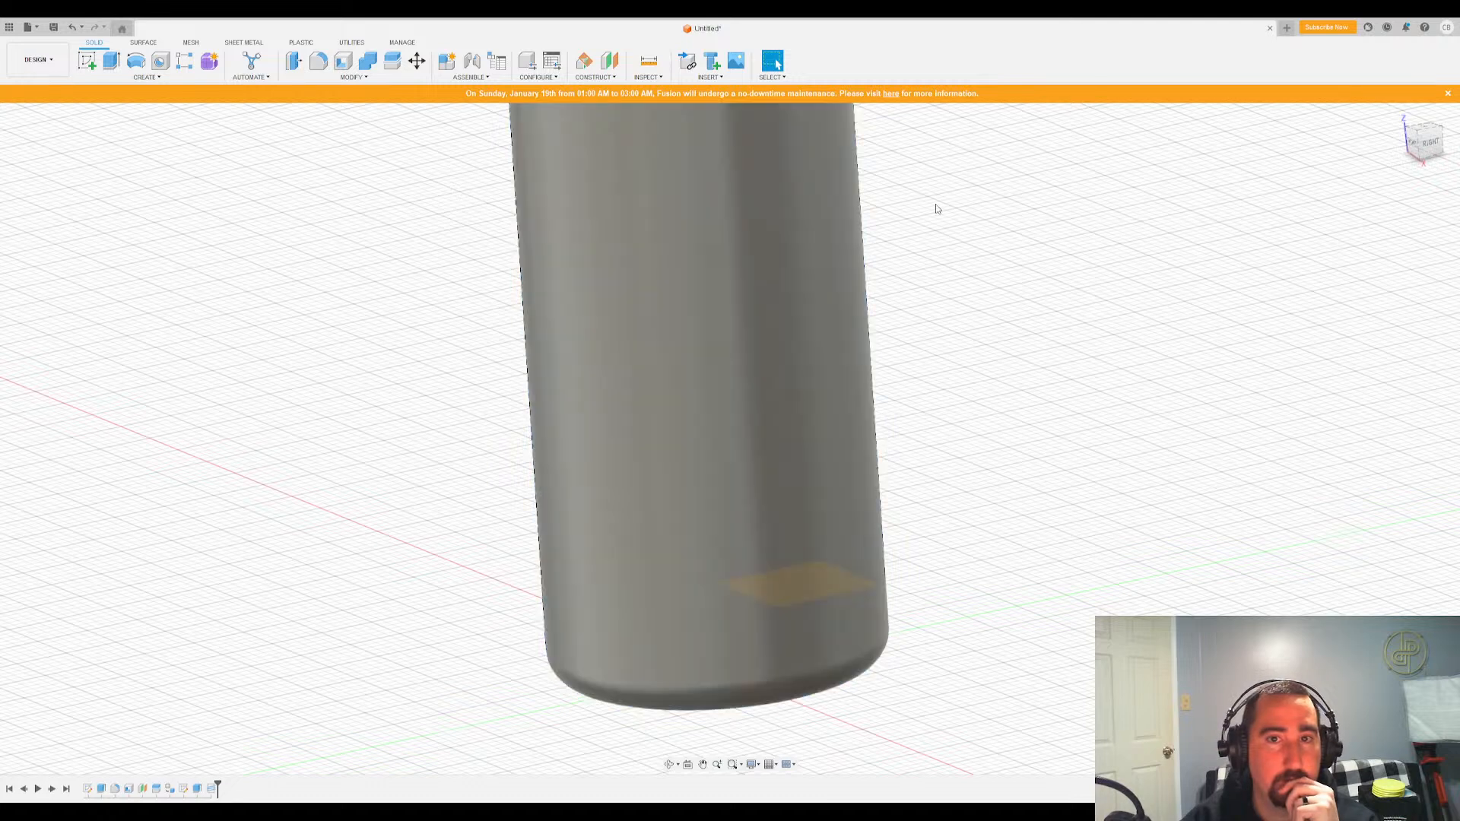
# Use Combine to cut the threaded base out of the upper body, keeping the base as a separate tool body
pyautogui.click(368, 61)
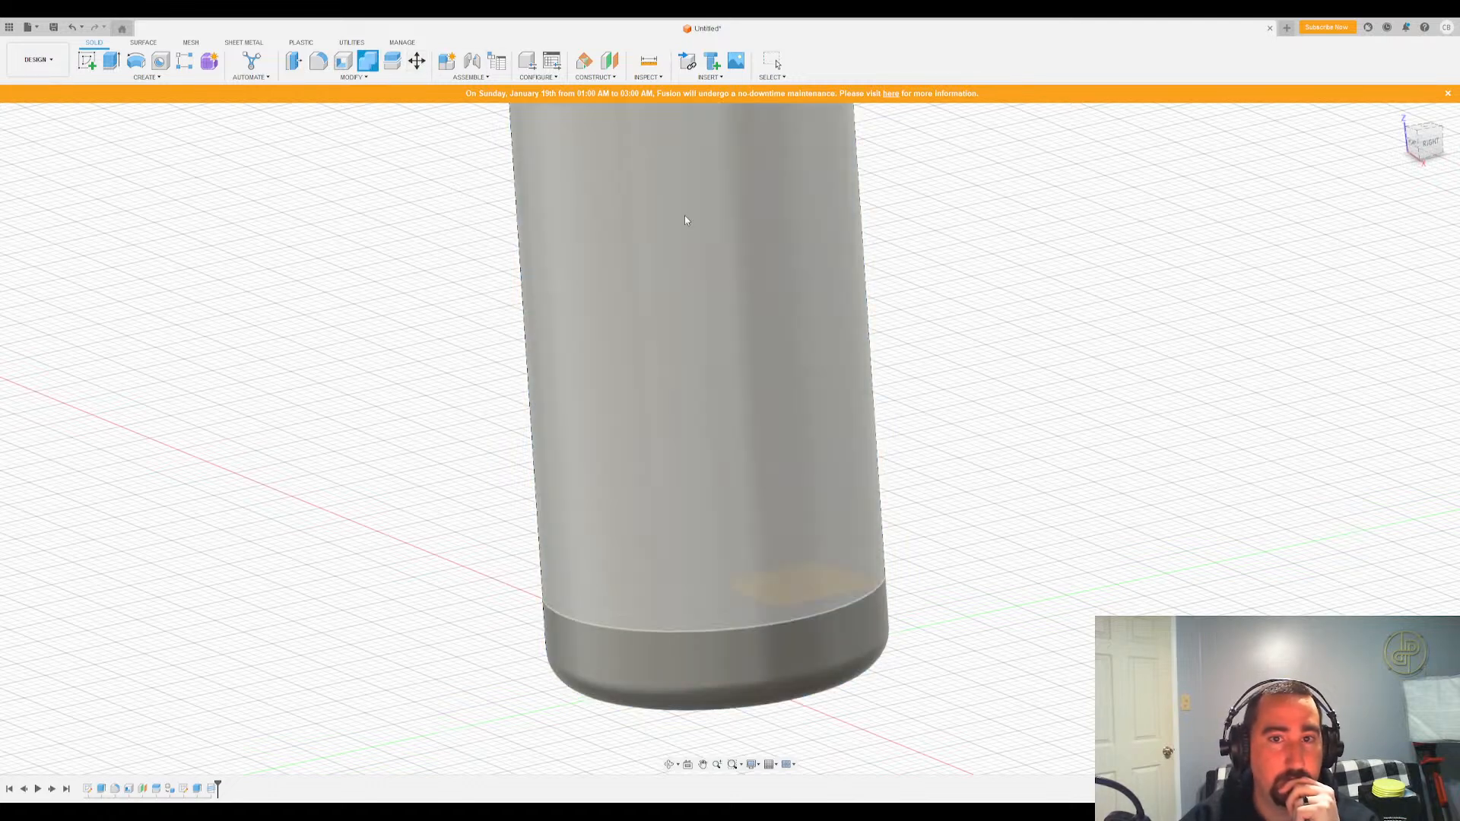
pyautogui.click(684, 215)
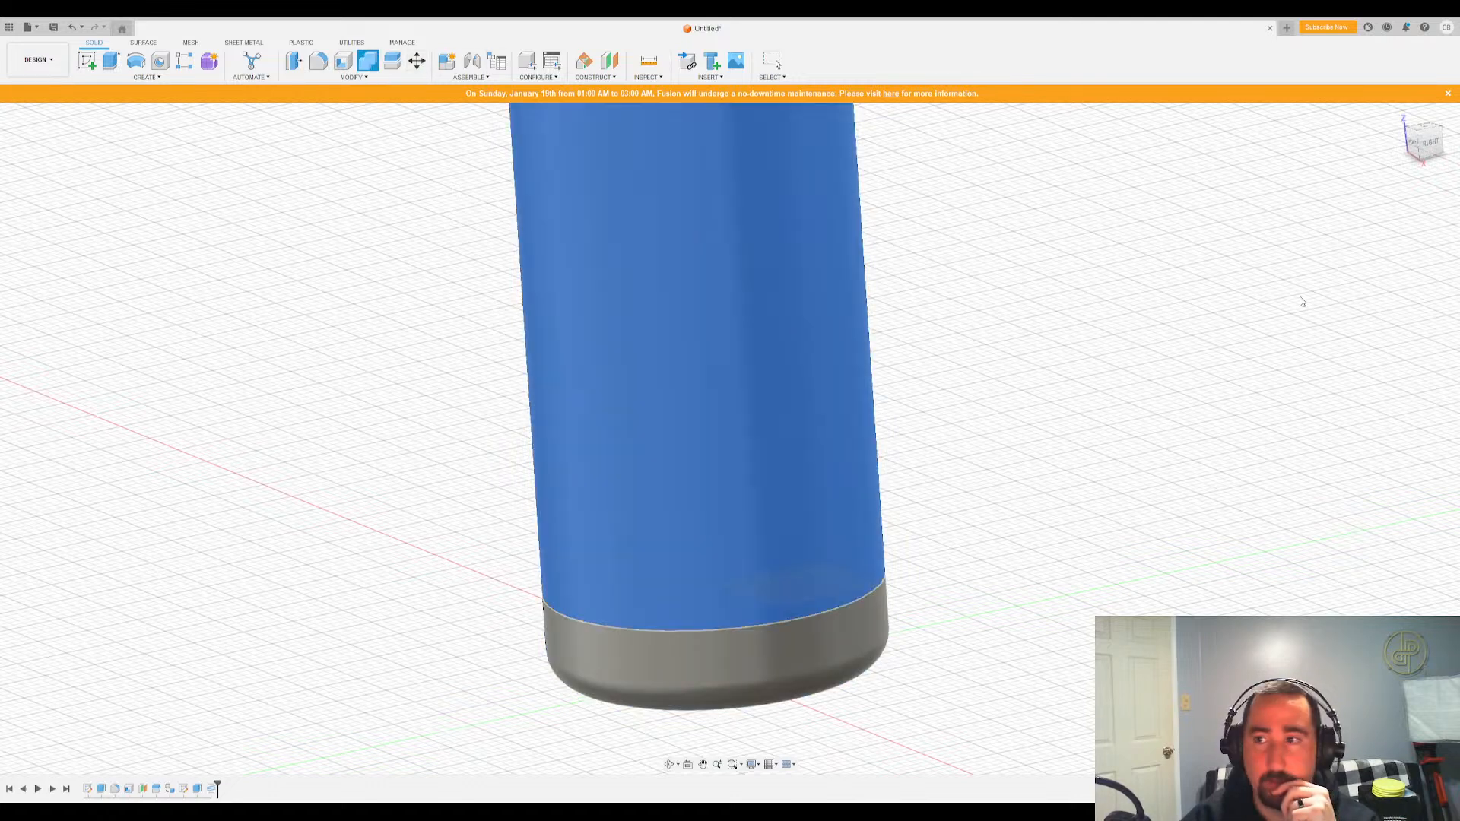
pyautogui.click(651, 652)
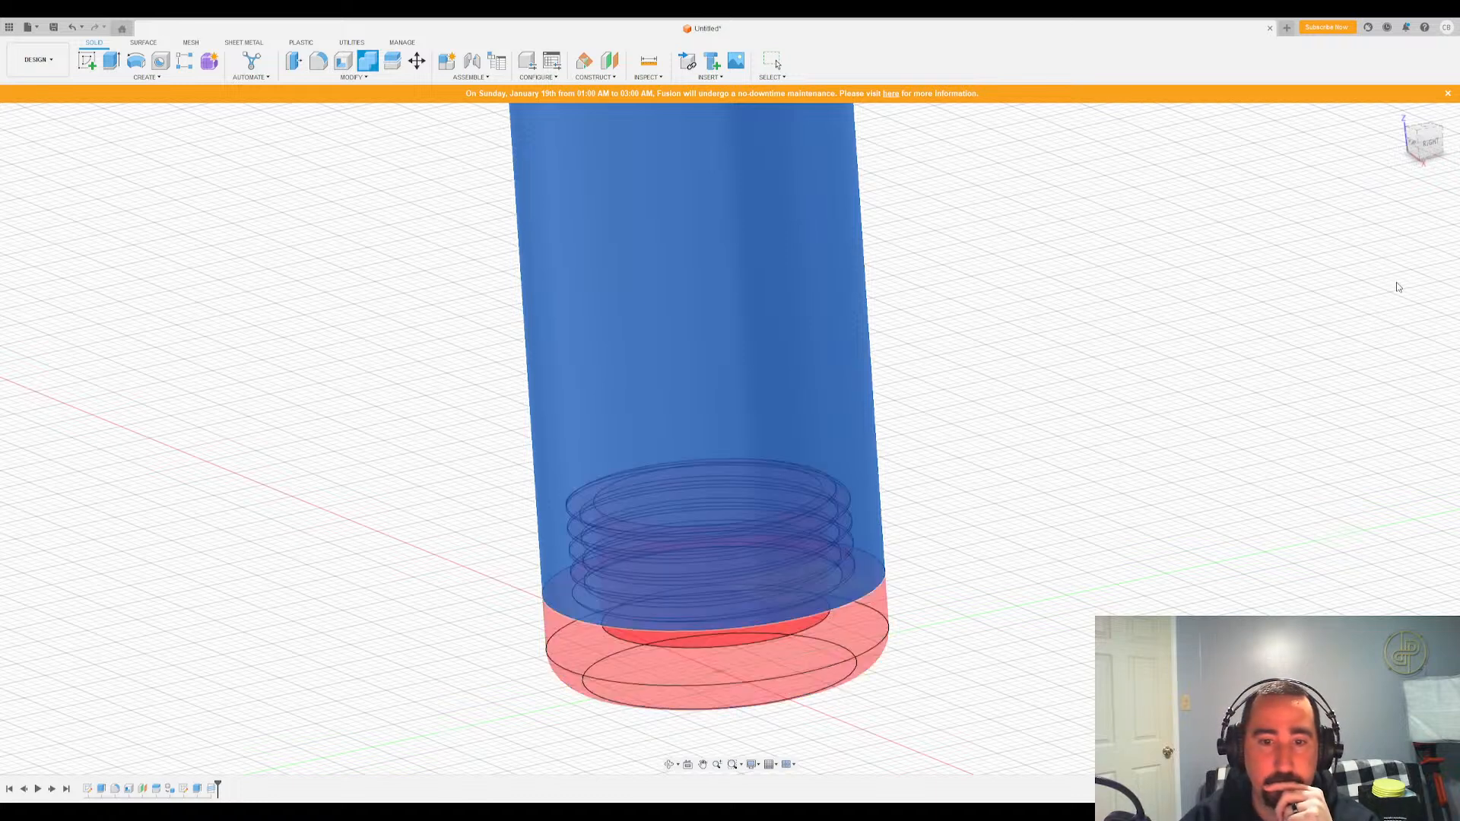
pyautogui.press('Return')
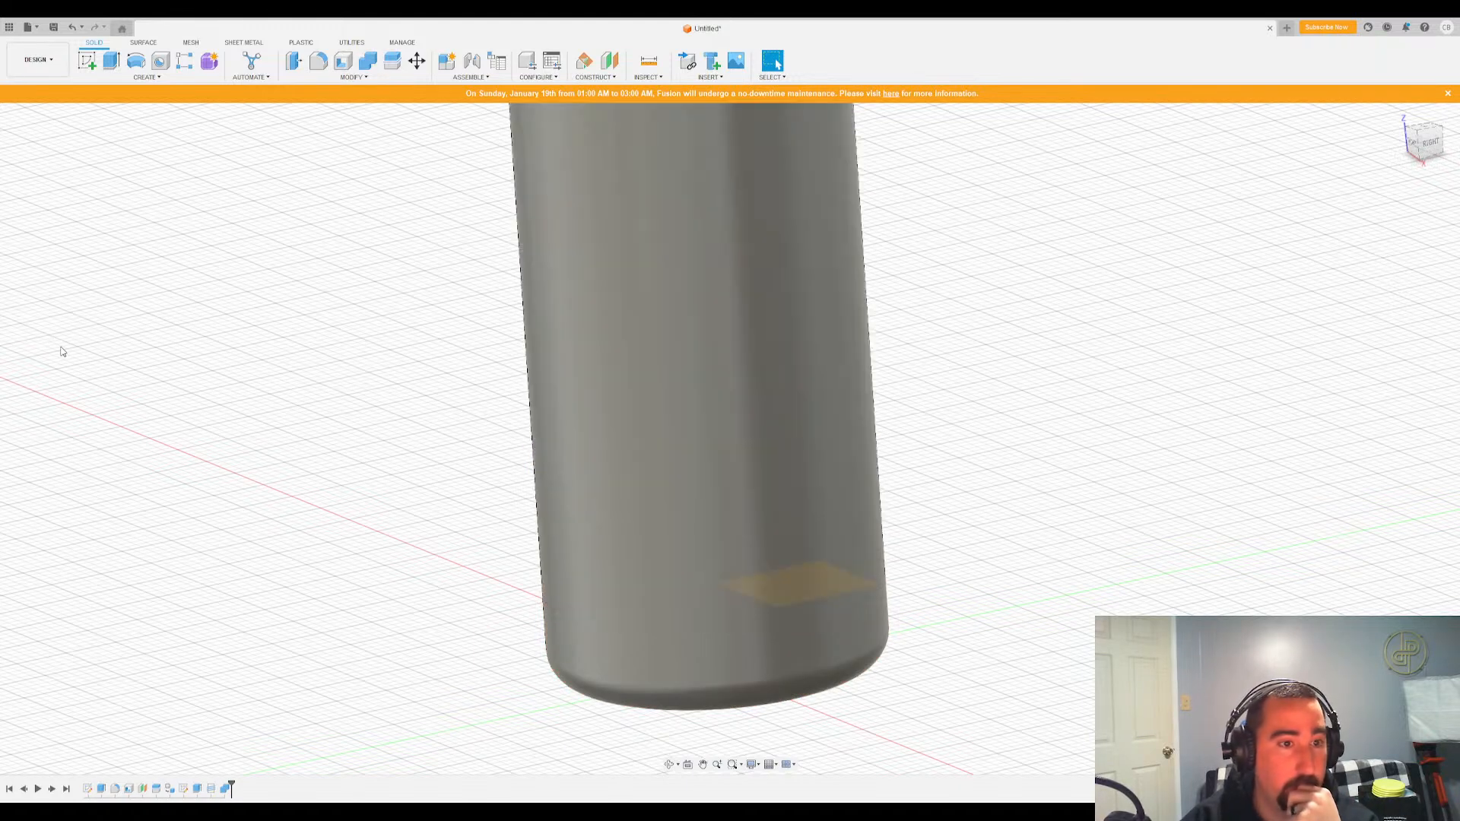
# Hide the base component and examine the internal threads cut into the open end of the upper body
pyautogui.click(49, 432)
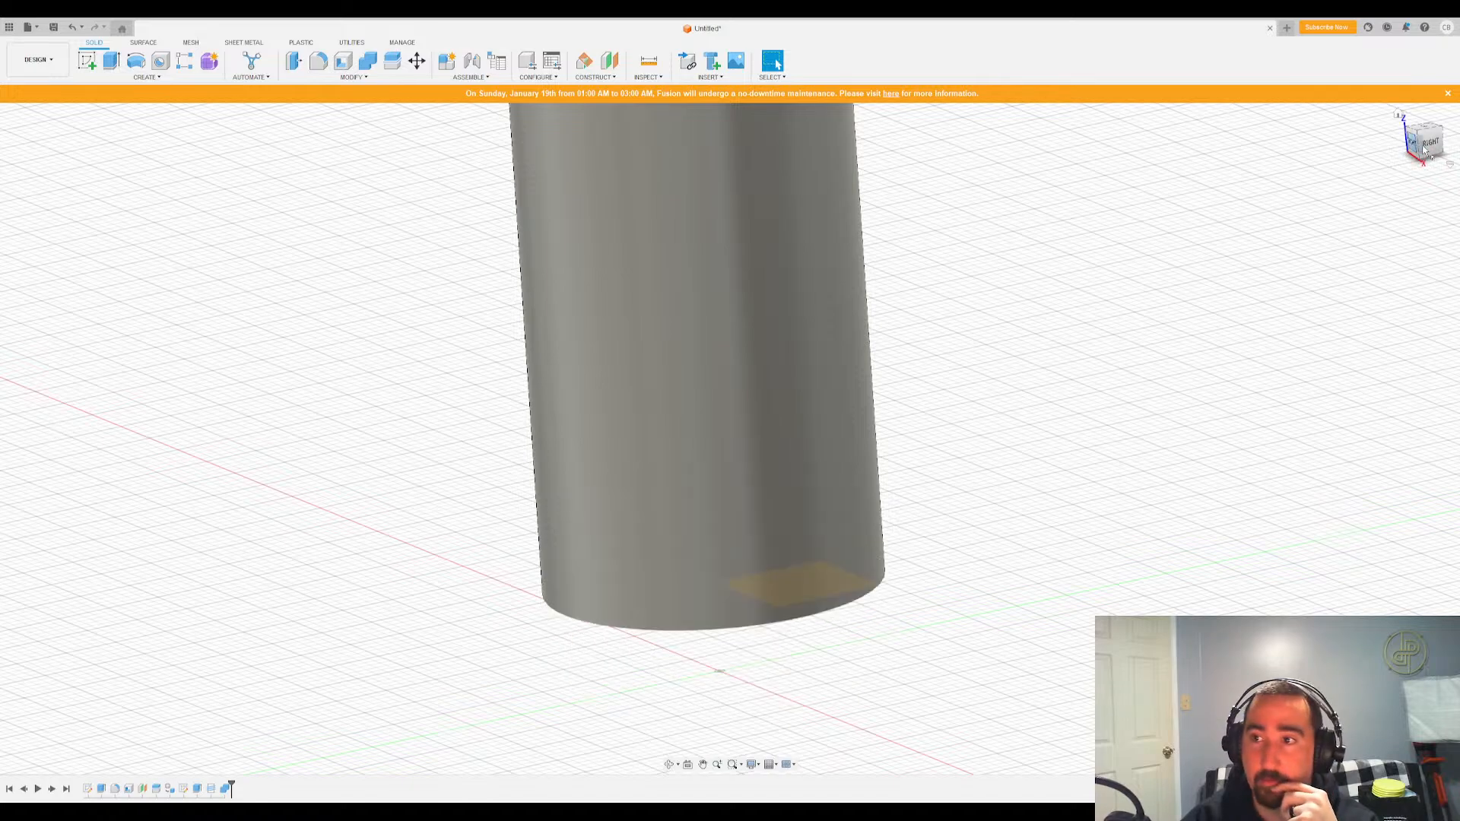
pyautogui.moveTo(1424, 145)
pyautogui.mouseDown()
pyautogui.moveTo(1420, 90)
pyautogui.moveTo(1387, 96)
pyautogui.mouseUp()
pyautogui.scroll(3, 631, 534)
pyautogui.scroll(1, 630, 530)
pyautogui.scroll(3, 1012, 452)
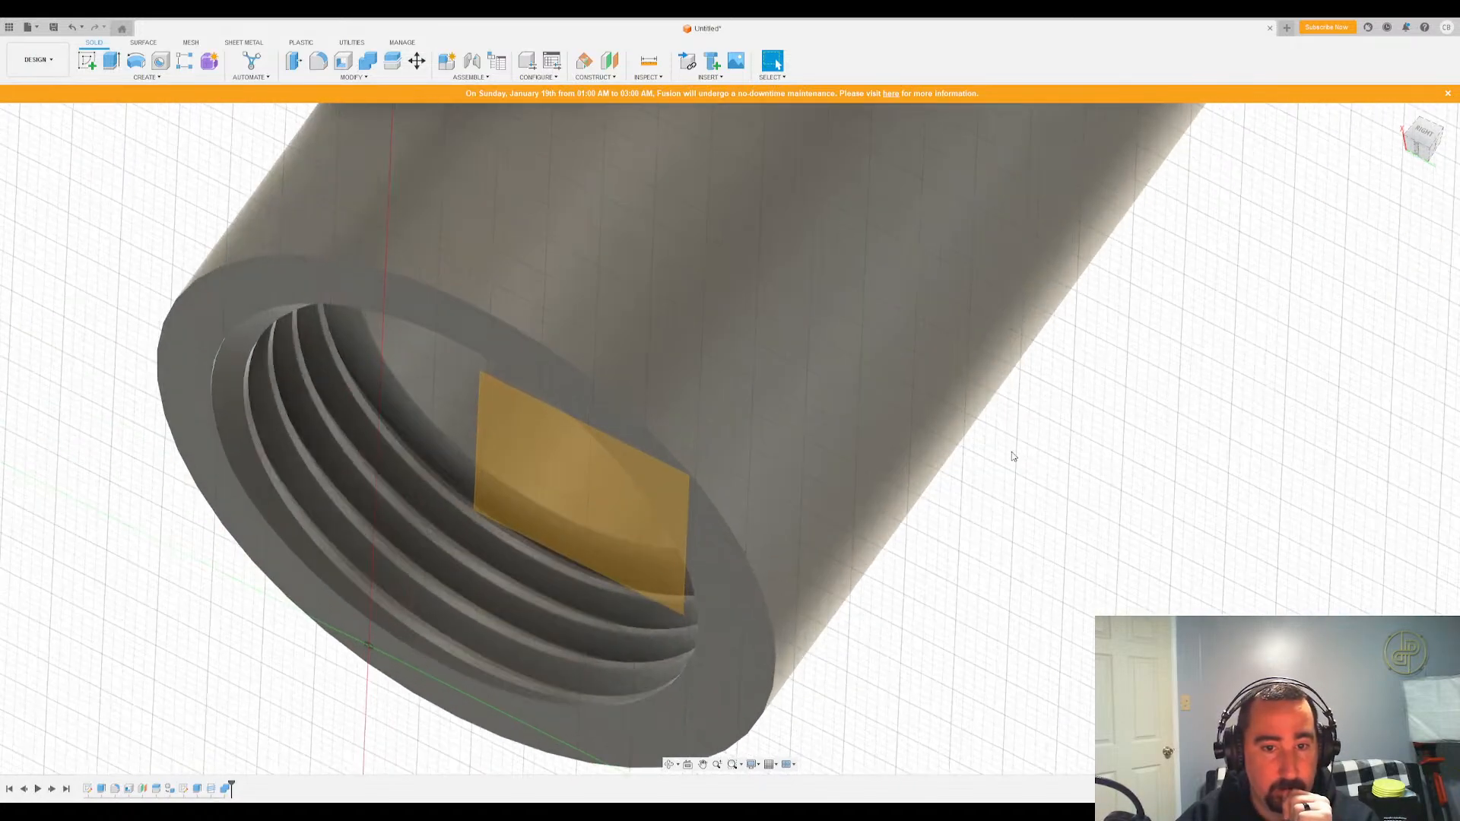
pyautogui.scroll(-5, 1274, 433)
pyautogui.scroll(2, 681, 600)
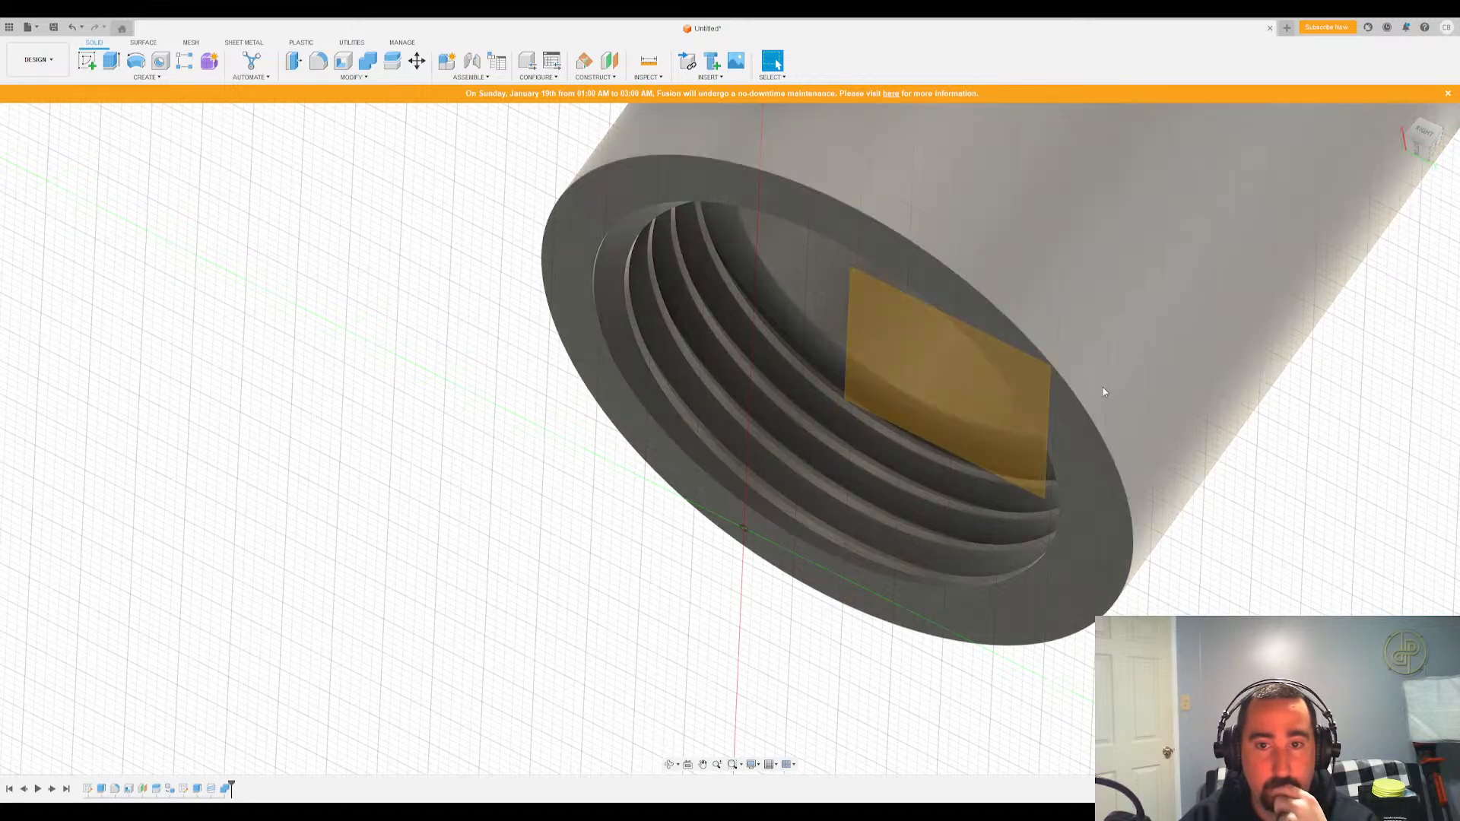
pyautogui.scroll(-2, 1102, 391)
pyautogui.scroll(-1, 247, 462)
pyautogui.scroll(1, 547, 489)
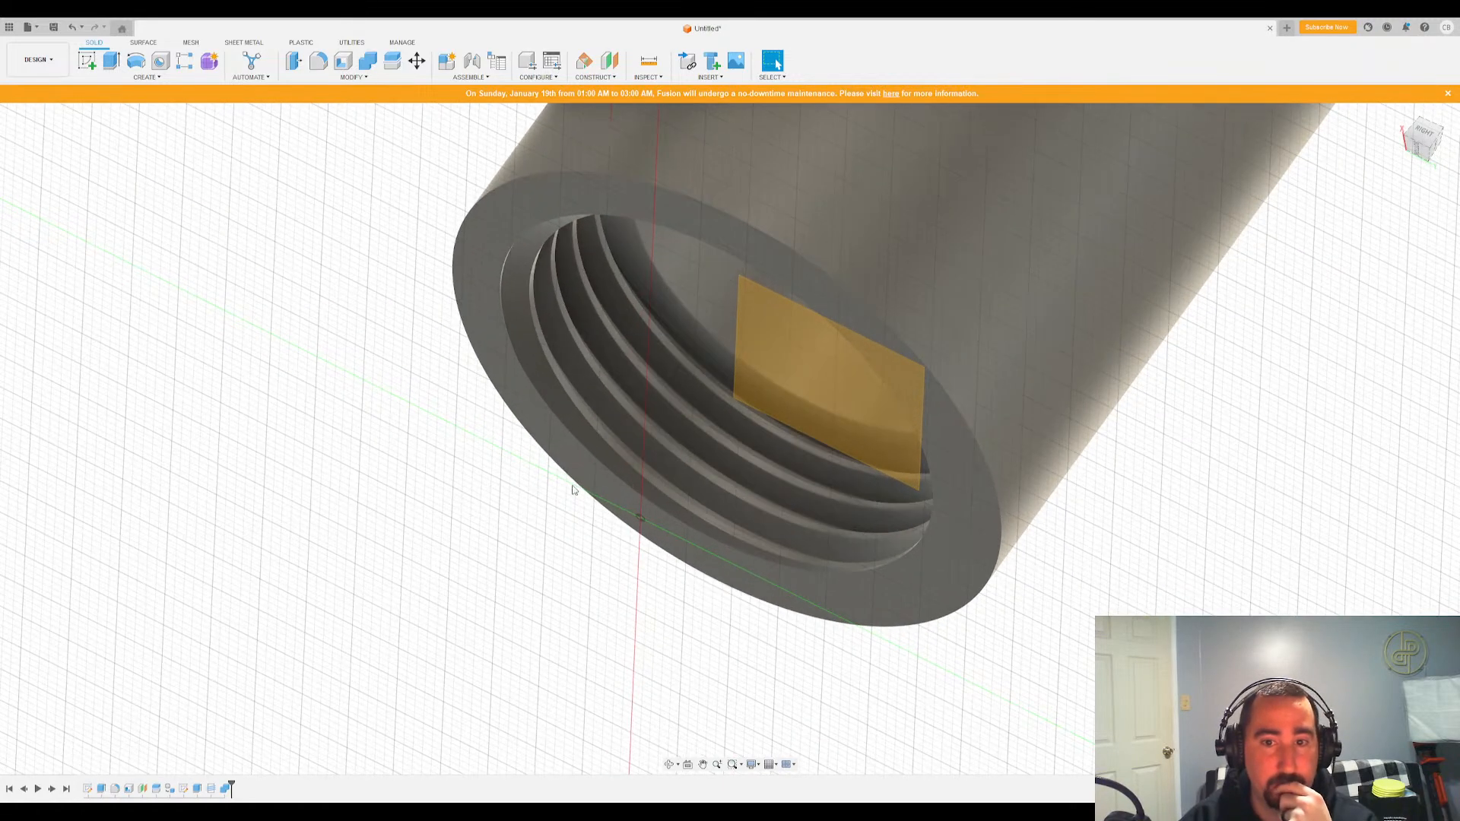
pyautogui.scroll(3, 754, 495)
pyautogui.scroll(-4, 599, 198)
pyautogui.scroll(4, 679, 410)
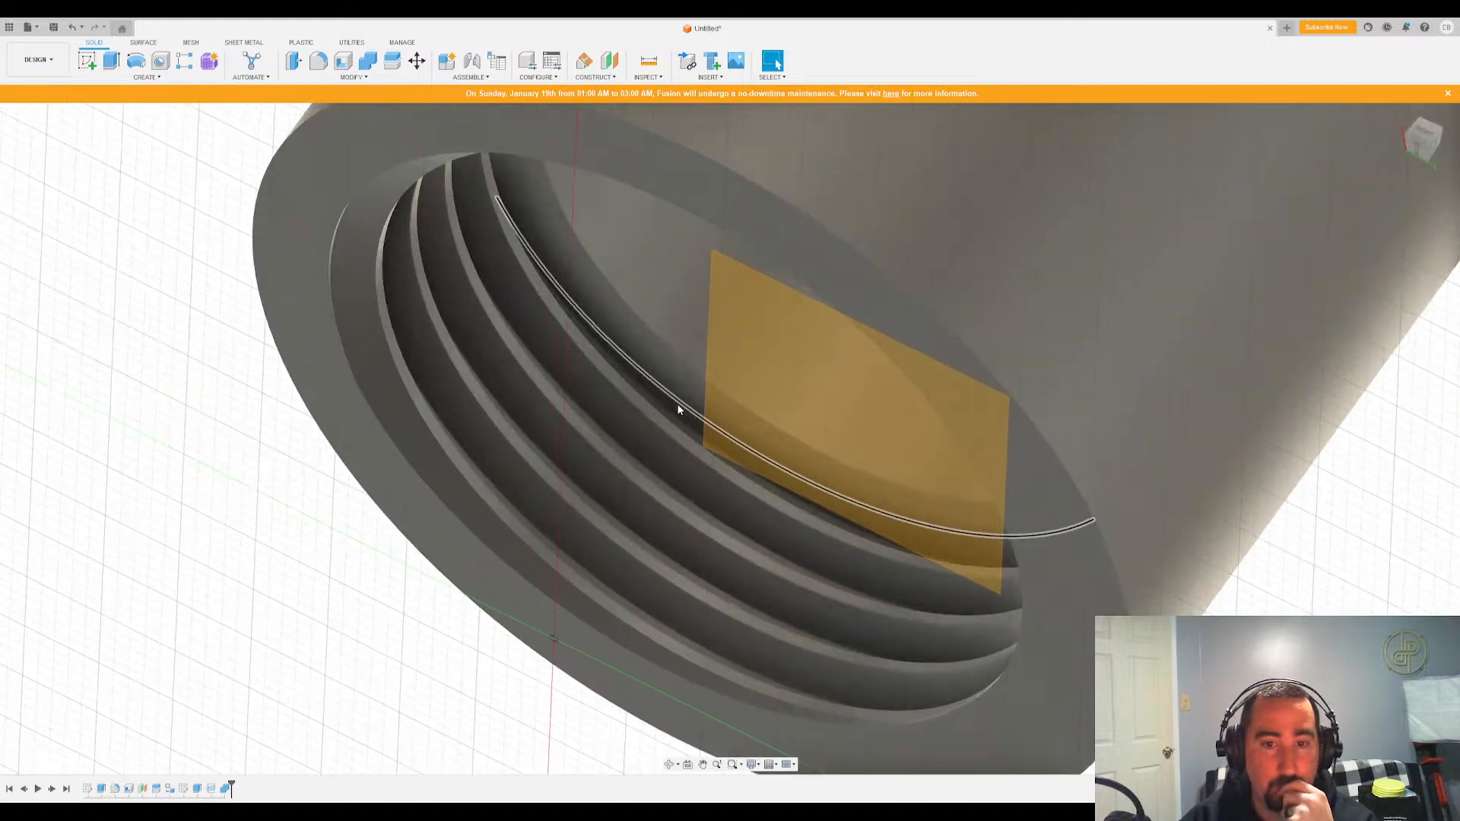
pyautogui.click(301, 62)
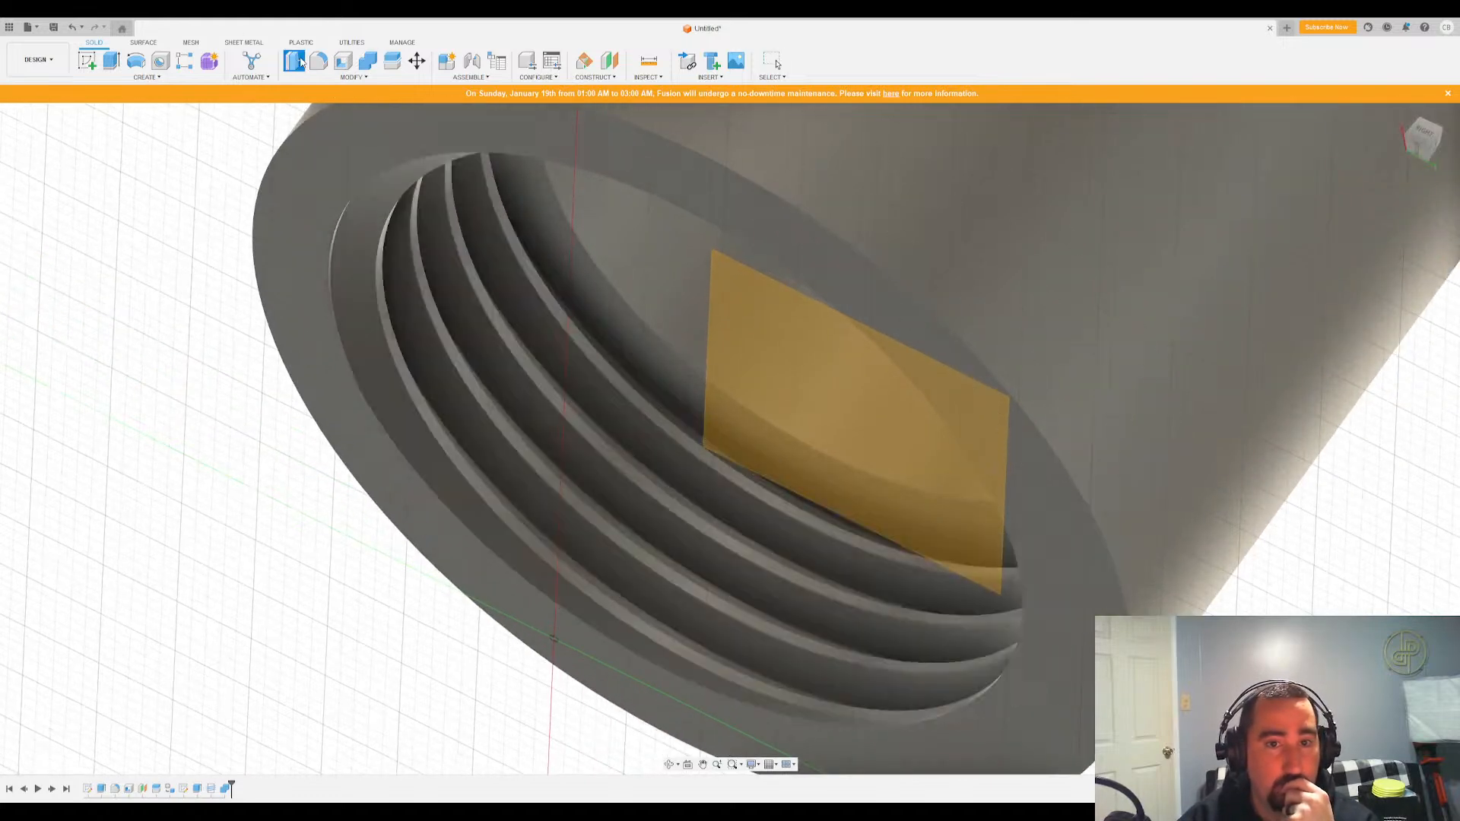
pyautogui.press('Escape')
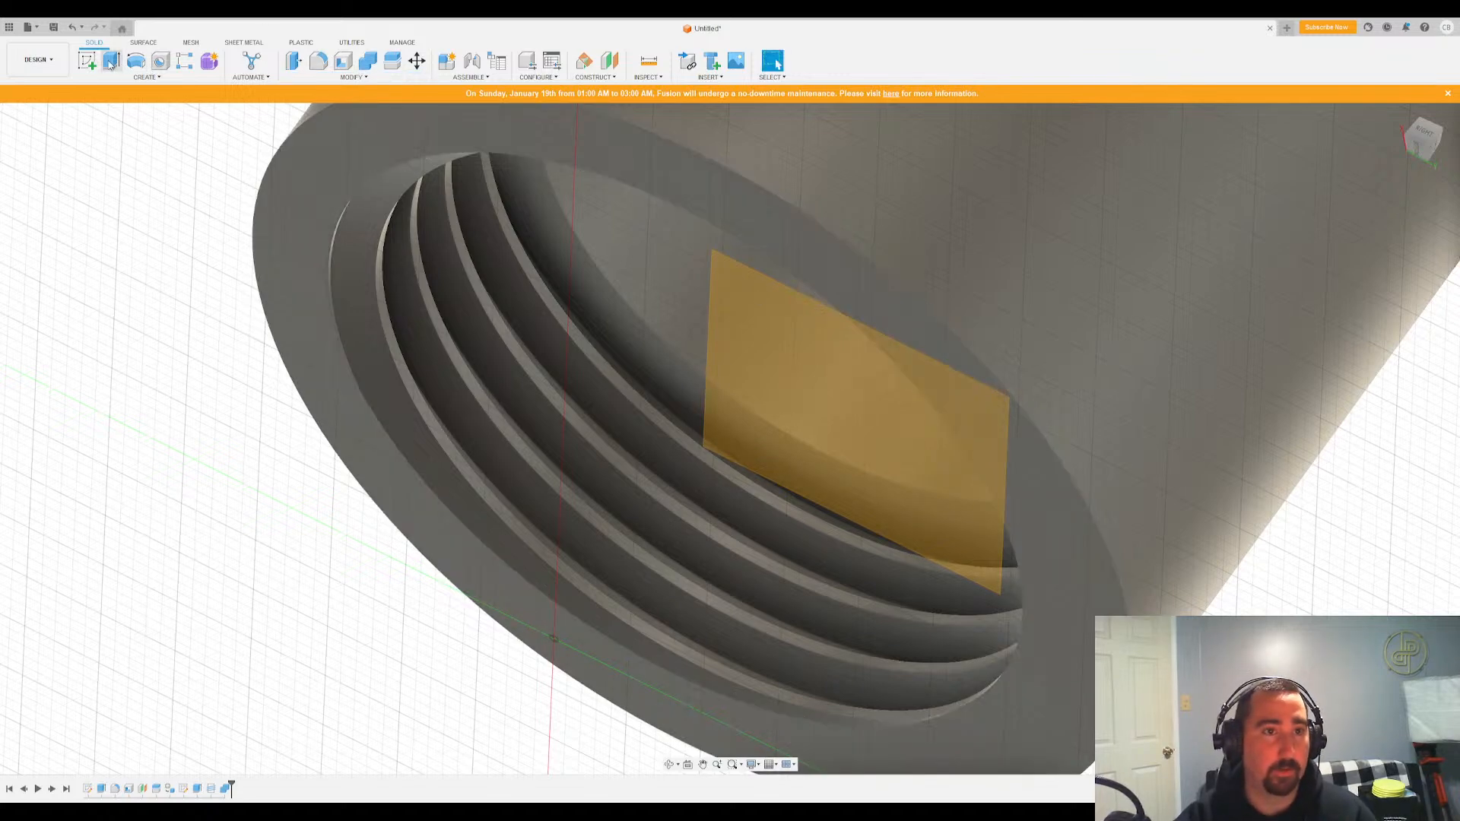
pyautogui.click(293, 61)
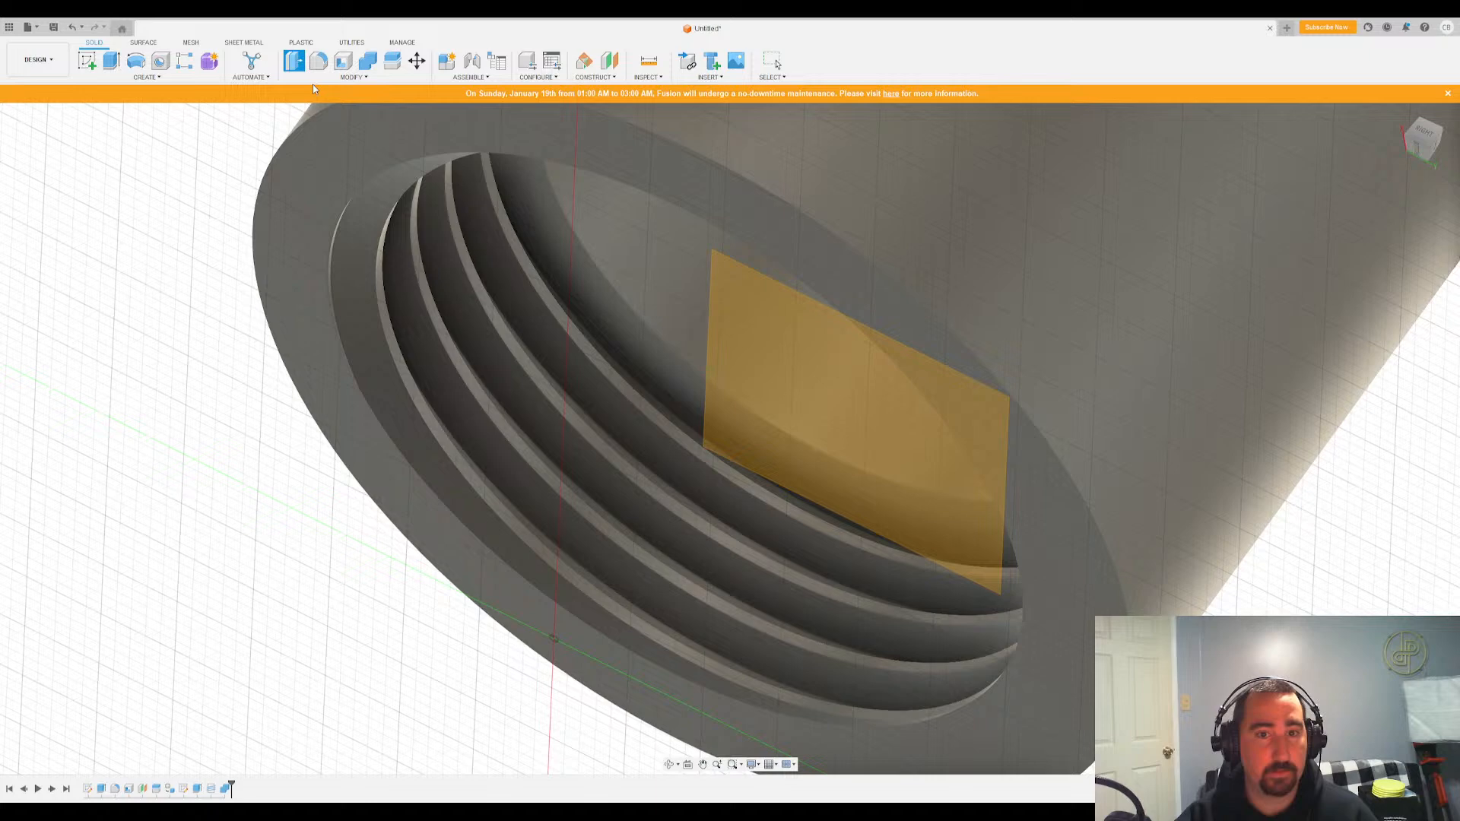
pyautogui.click(502, 428)
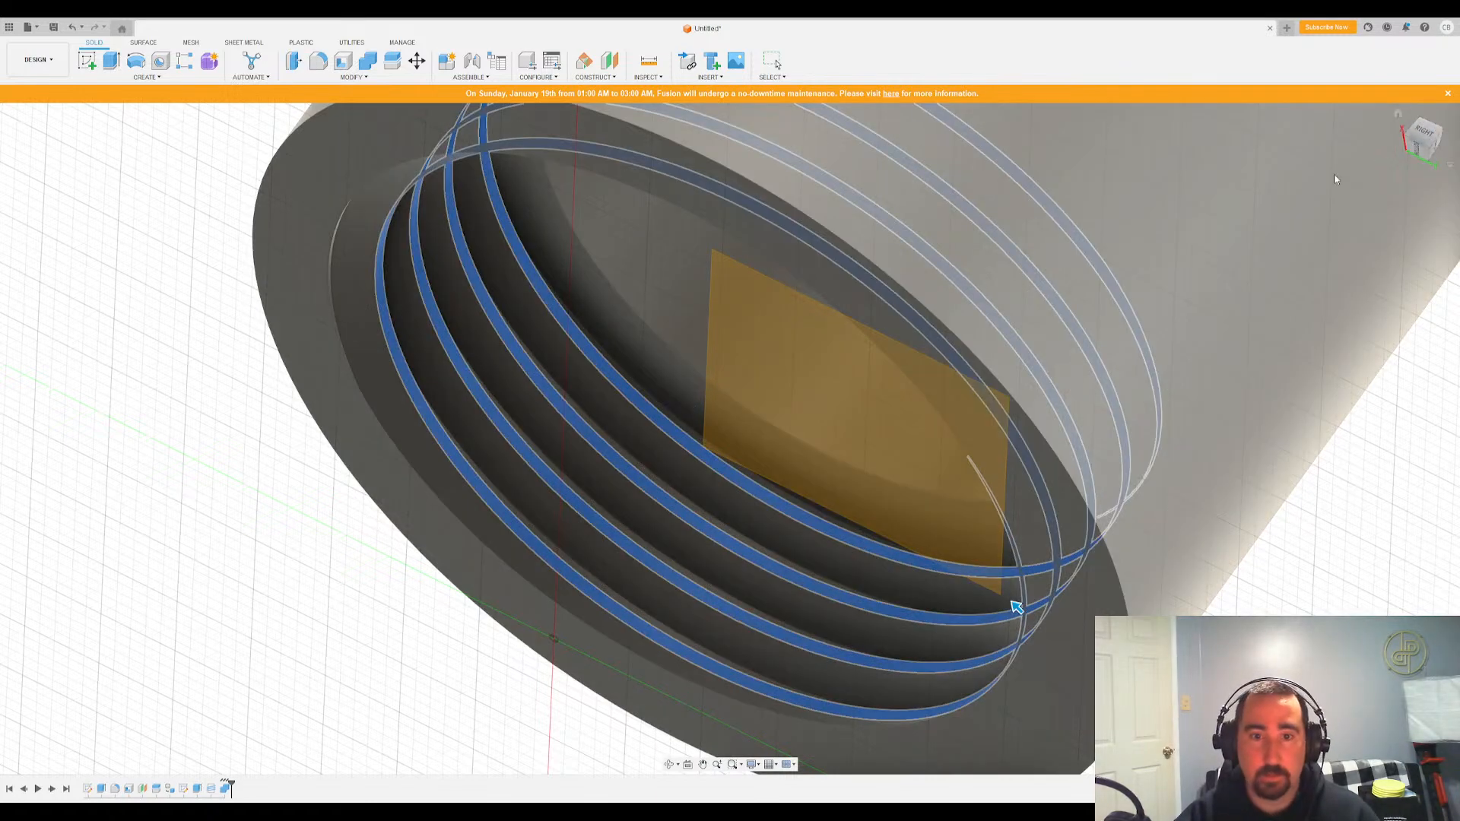
pyautogui.press('Escape')
# Examine the fit between the collar's threads and the body's threads in a front section view, and hide the section when finished
pyautogui.doubleClick(1401, 115)
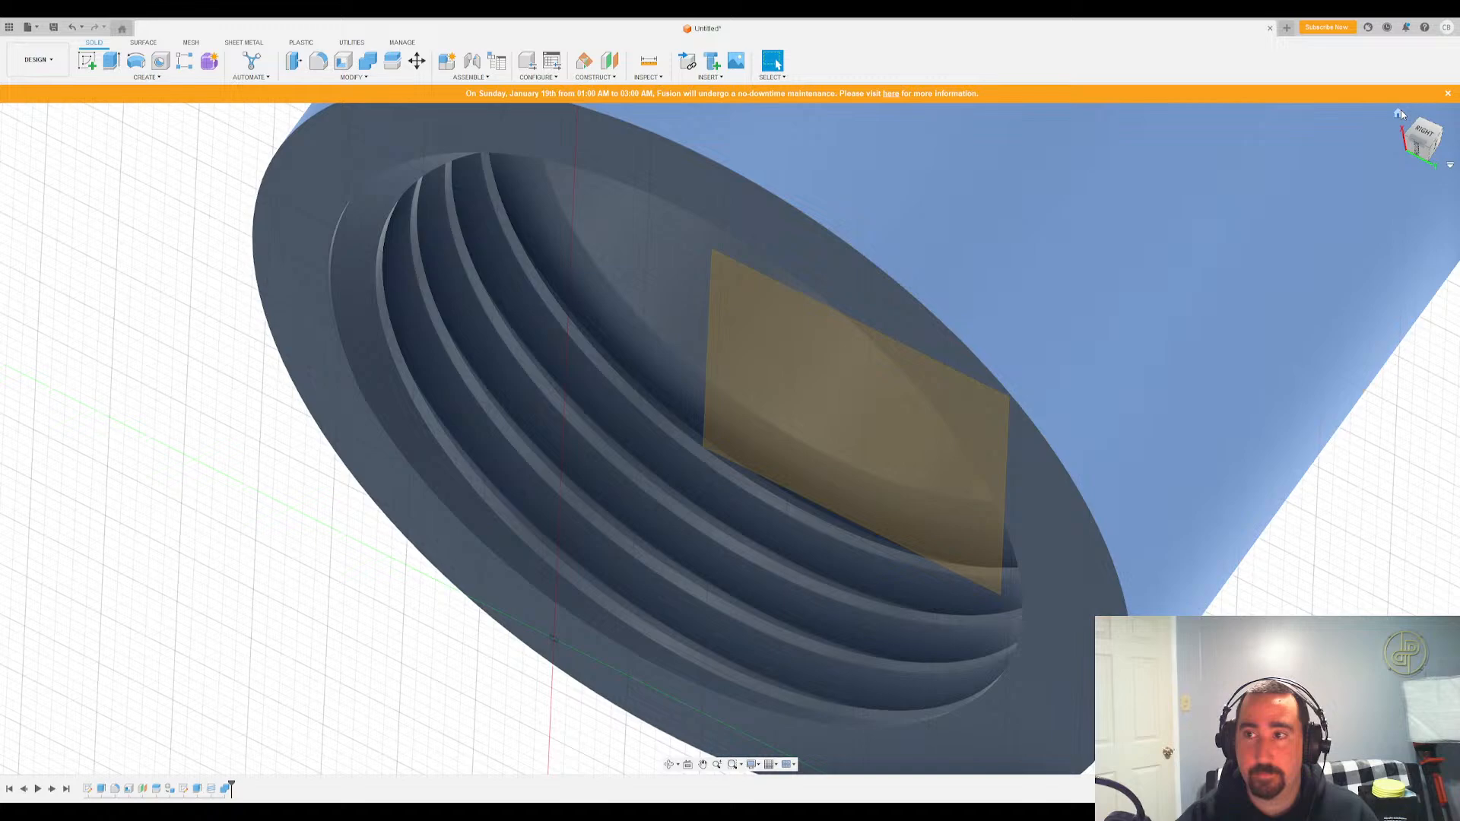
pyautogui.click(1400, 114)
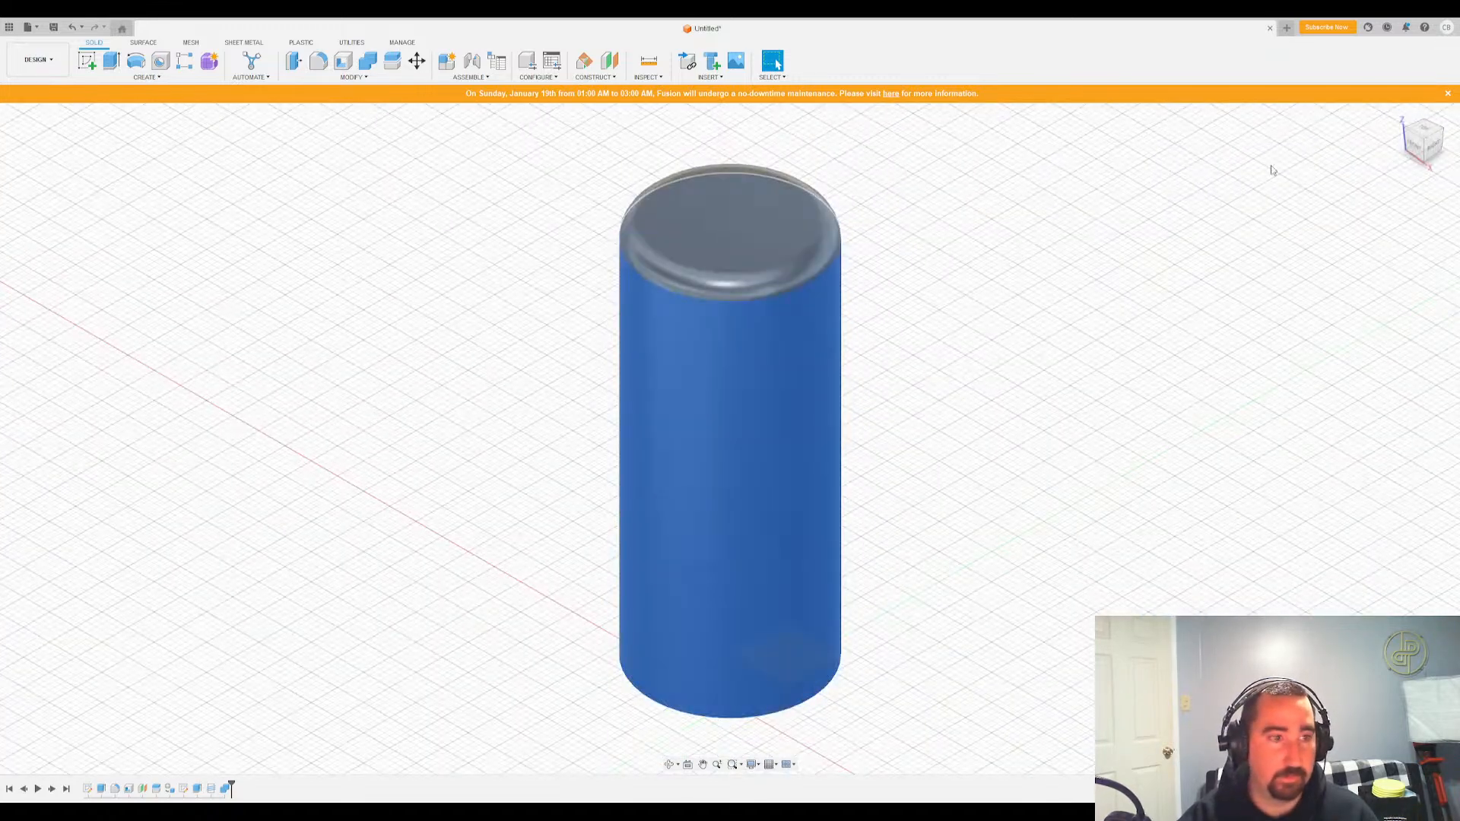
pyautogui.click(1413, 146)
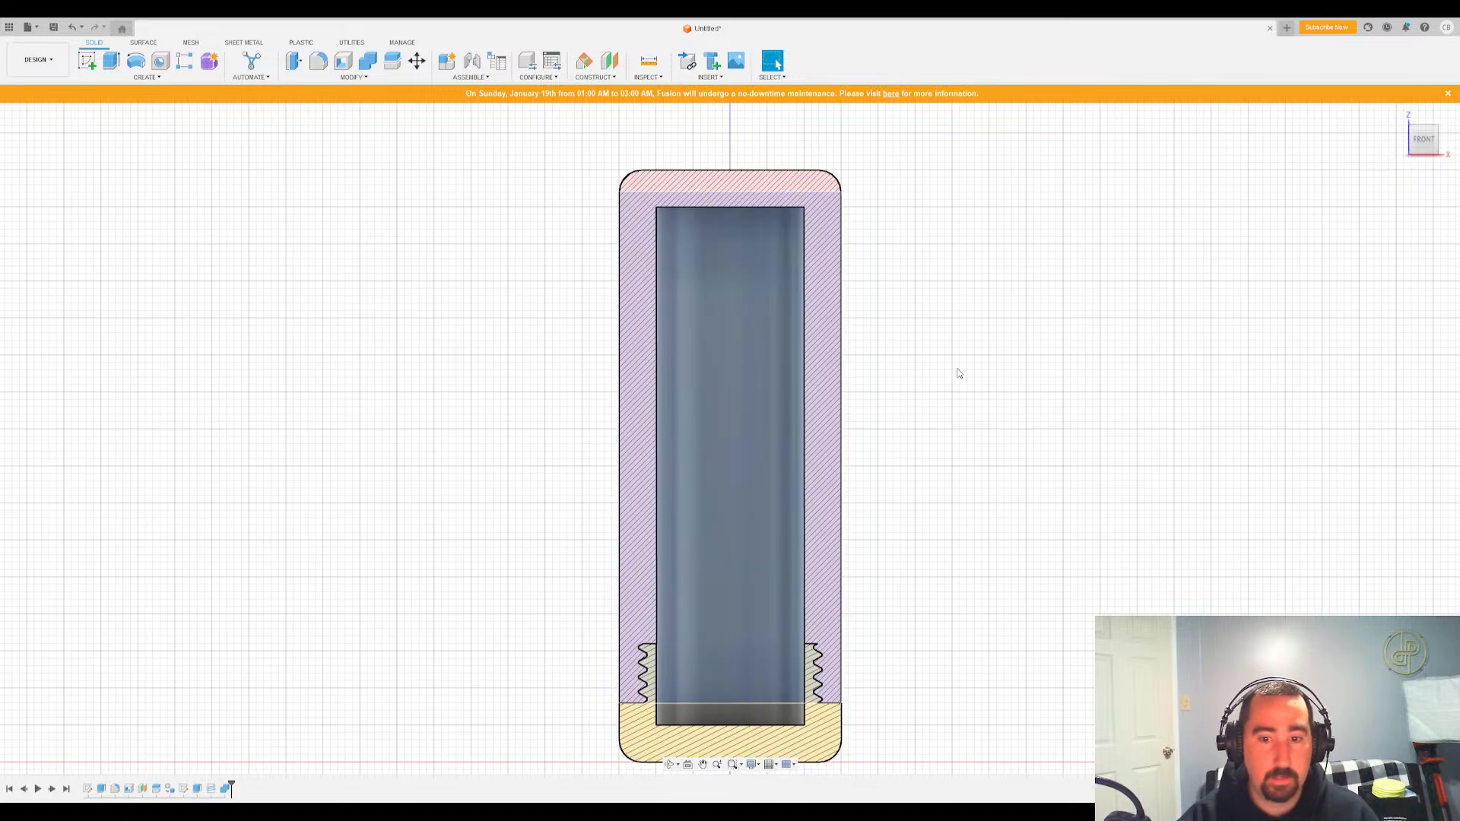
pyautogui.scroll(5, 725, 700)
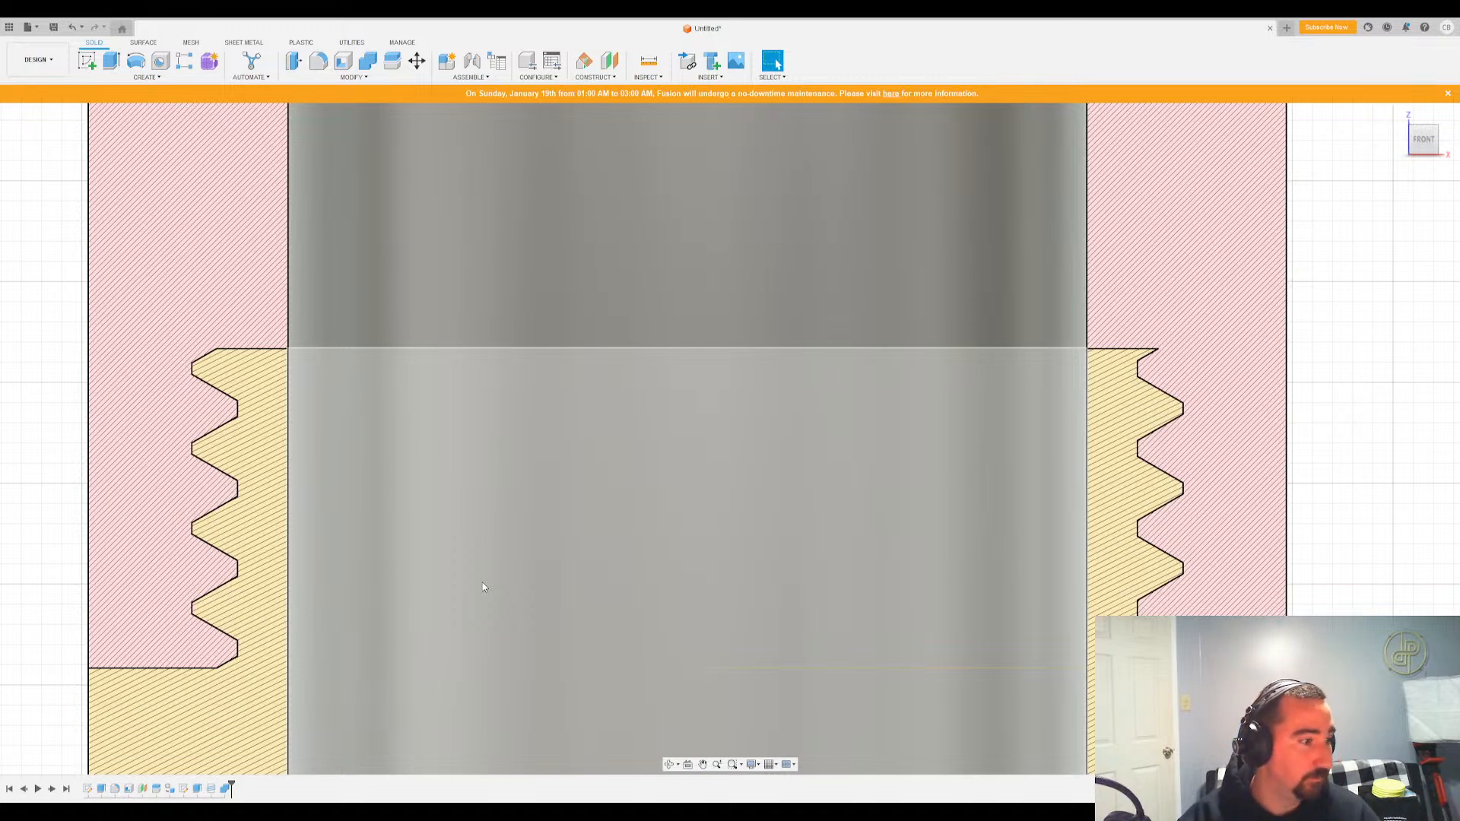
pyautogui.scroll(-2, 736, 502)
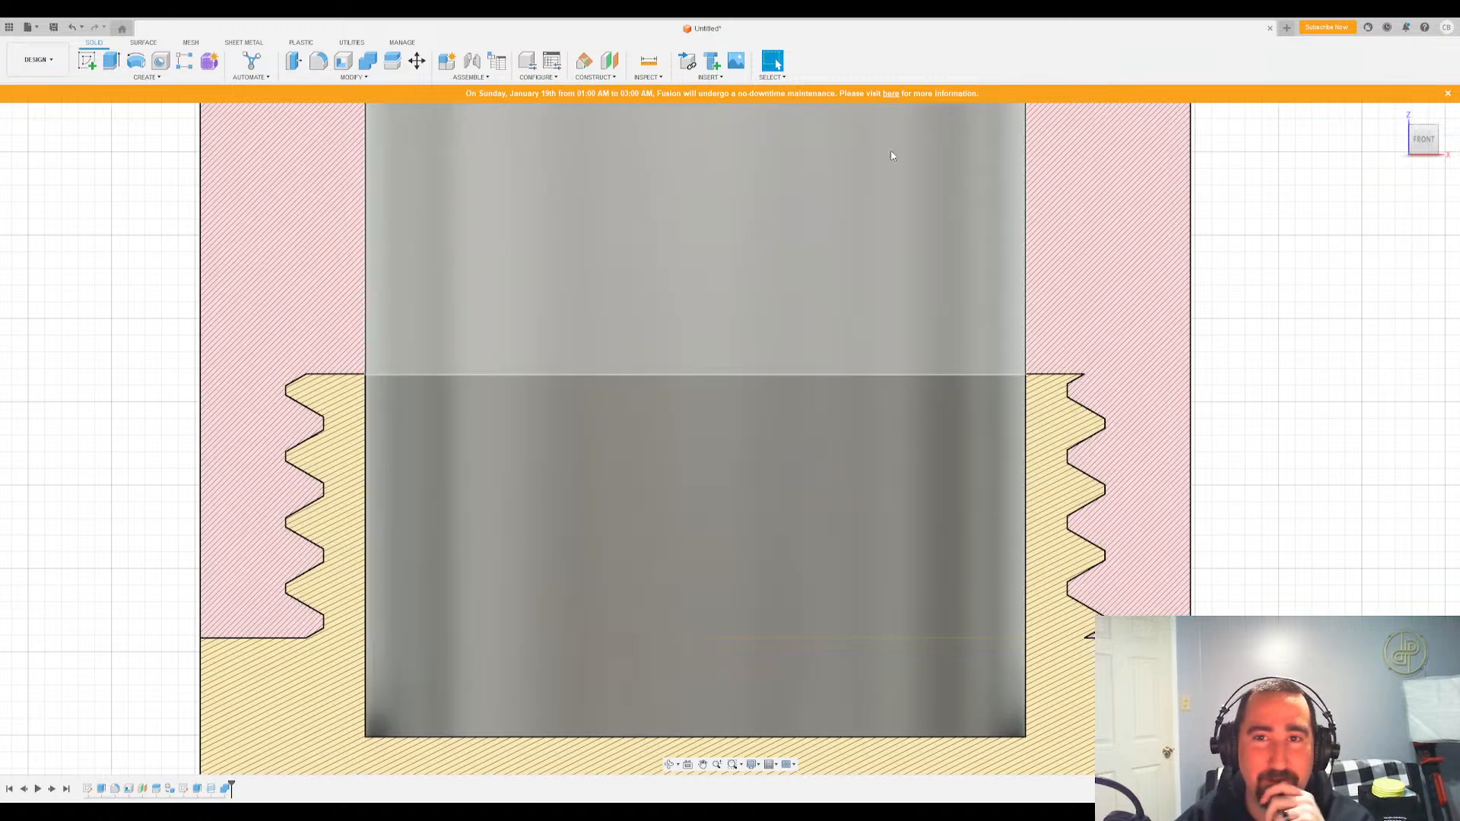
pyautogui.scroll(-1, 1120, 289)
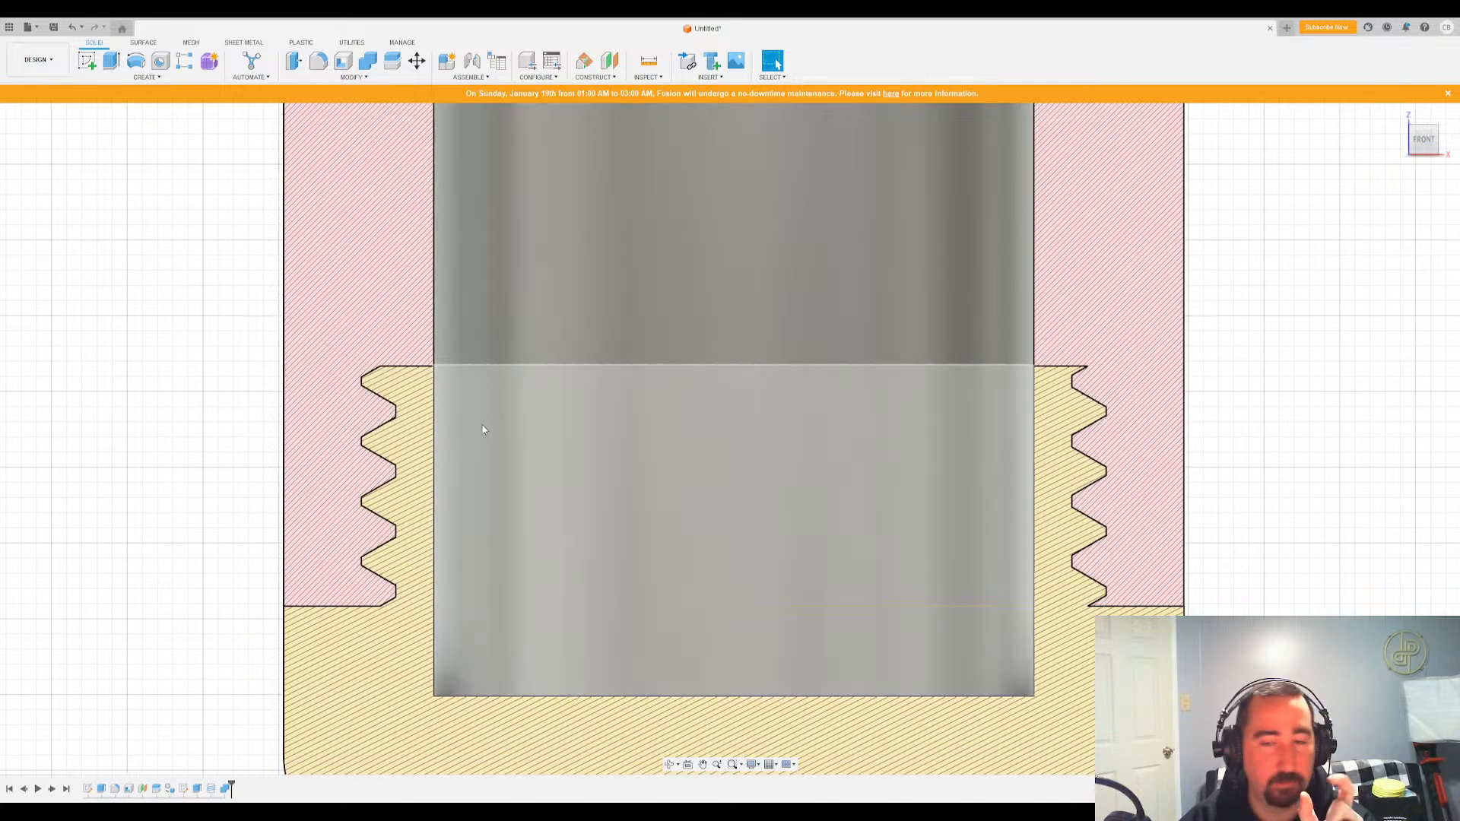
pyautogui.scroll(-3, 222, 446)
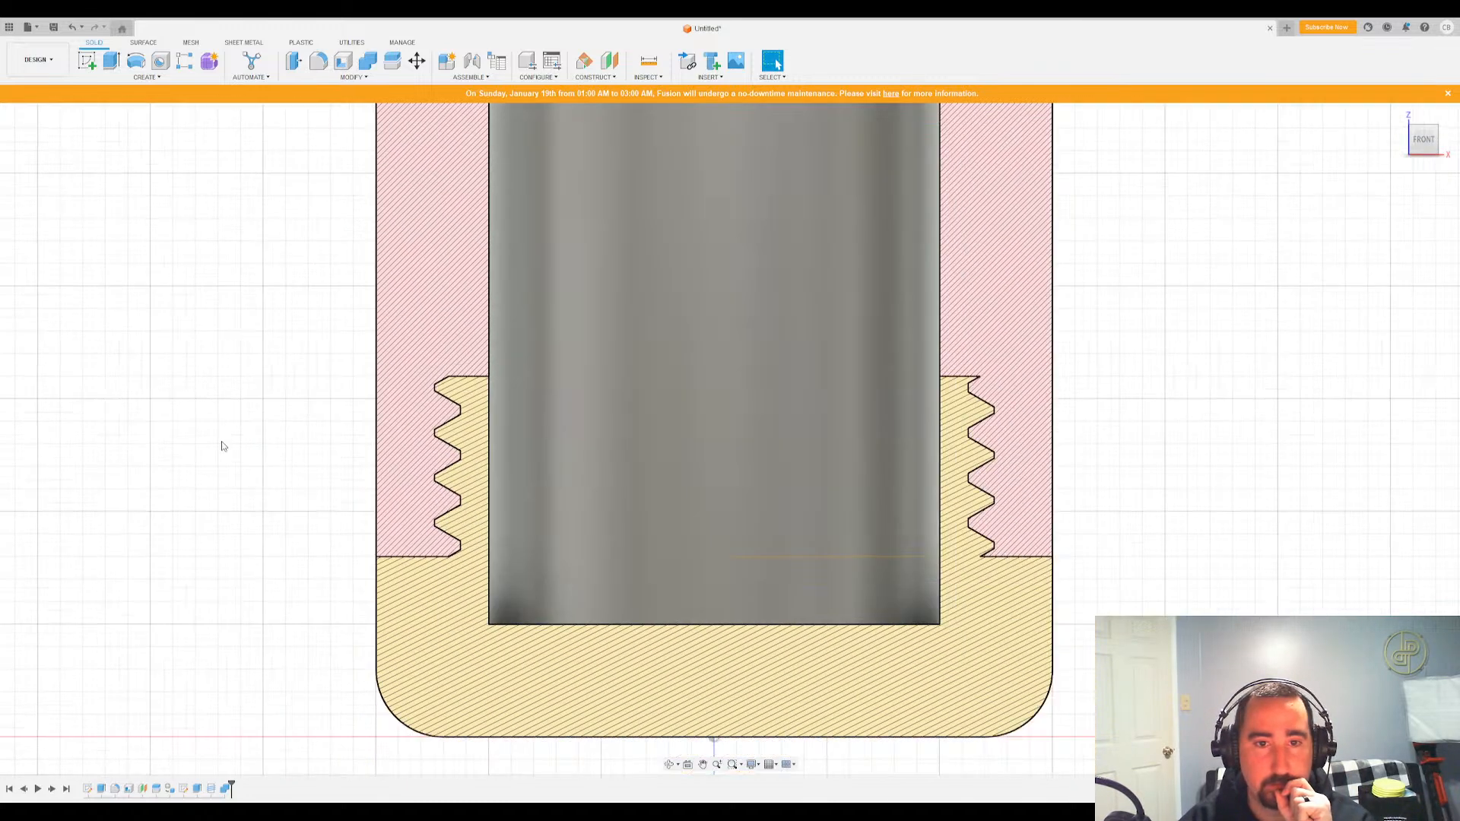
pyautogui.scroll(1, 163, 446)
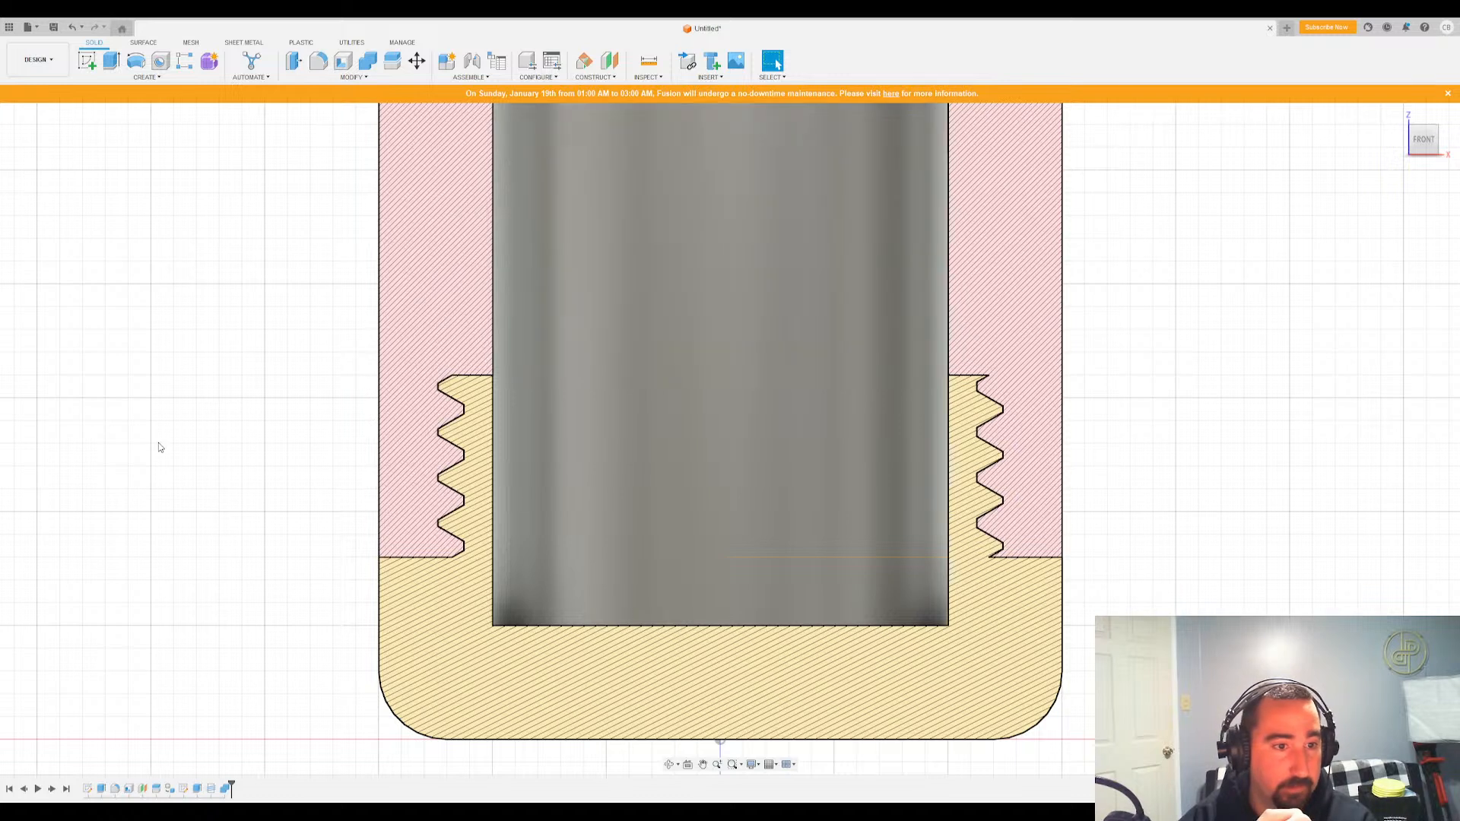
pyautogui.click(38, 278)
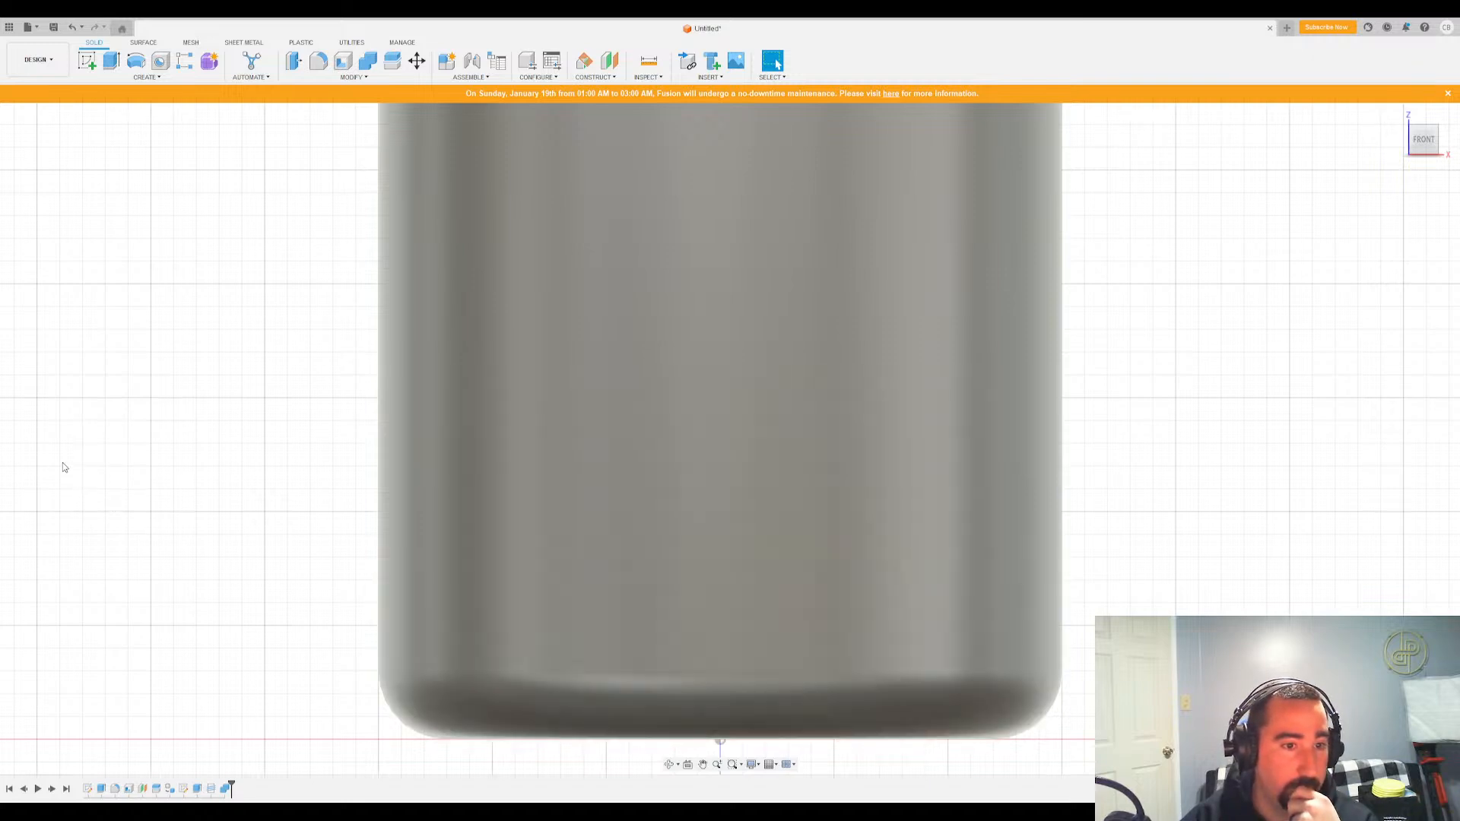
# Hide the base component and start a Press Pull offset of -.3 on the internal thread faces of the upper body
pyautogui.click(52, 431)
pyautogui.moveTo(730, 439)
pyautogui.keyDown('shift'); pyautogui.mouseDown(button='middle')
pyautogui.moveTo(688, 335)
pyautogui.moveTo(514, 238)
pyautogui.mouseUp(button='middle'); pyautogui.keyUp('shift')
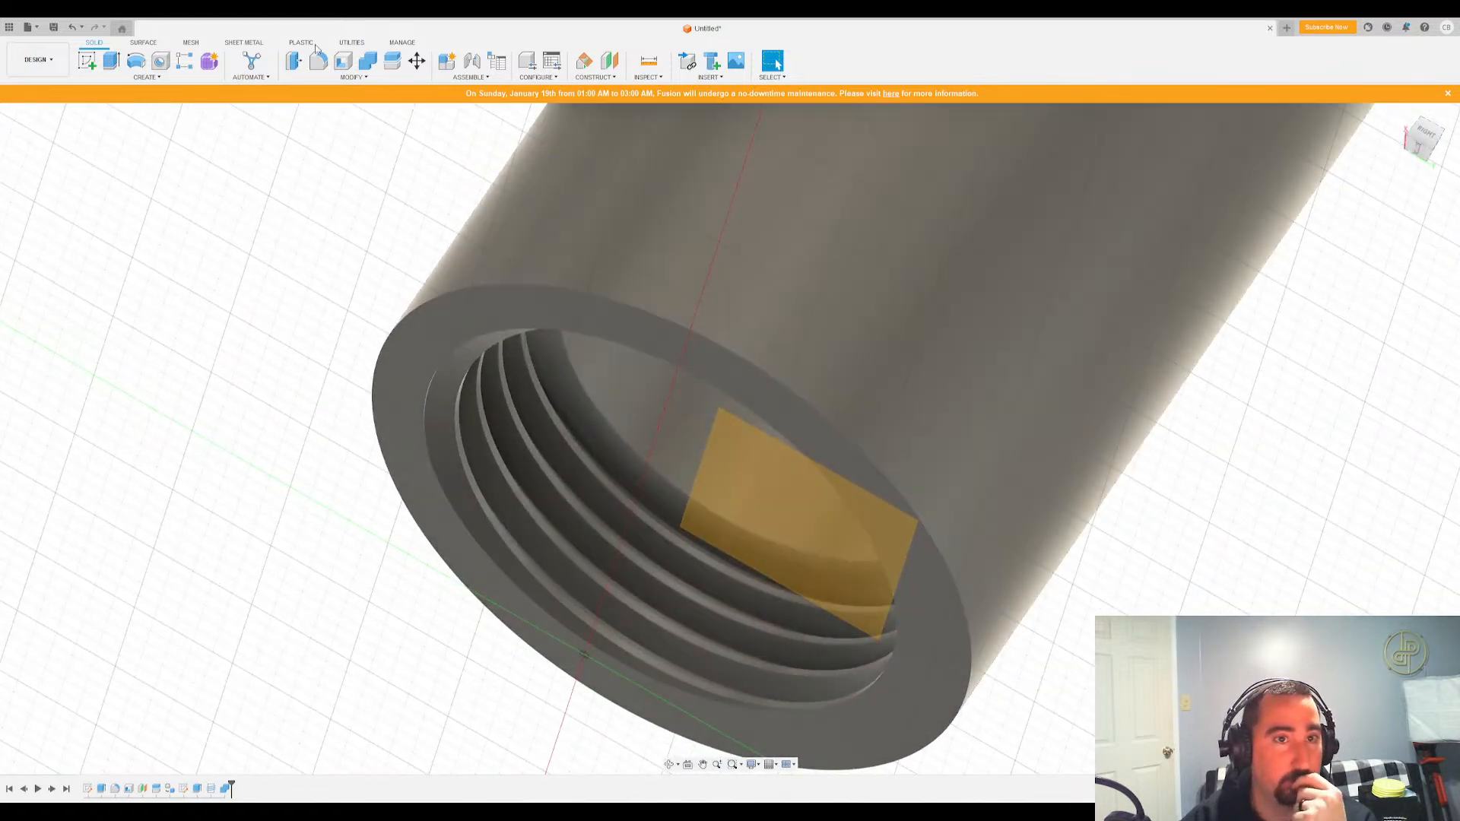
pyautogui.click(294, 59)
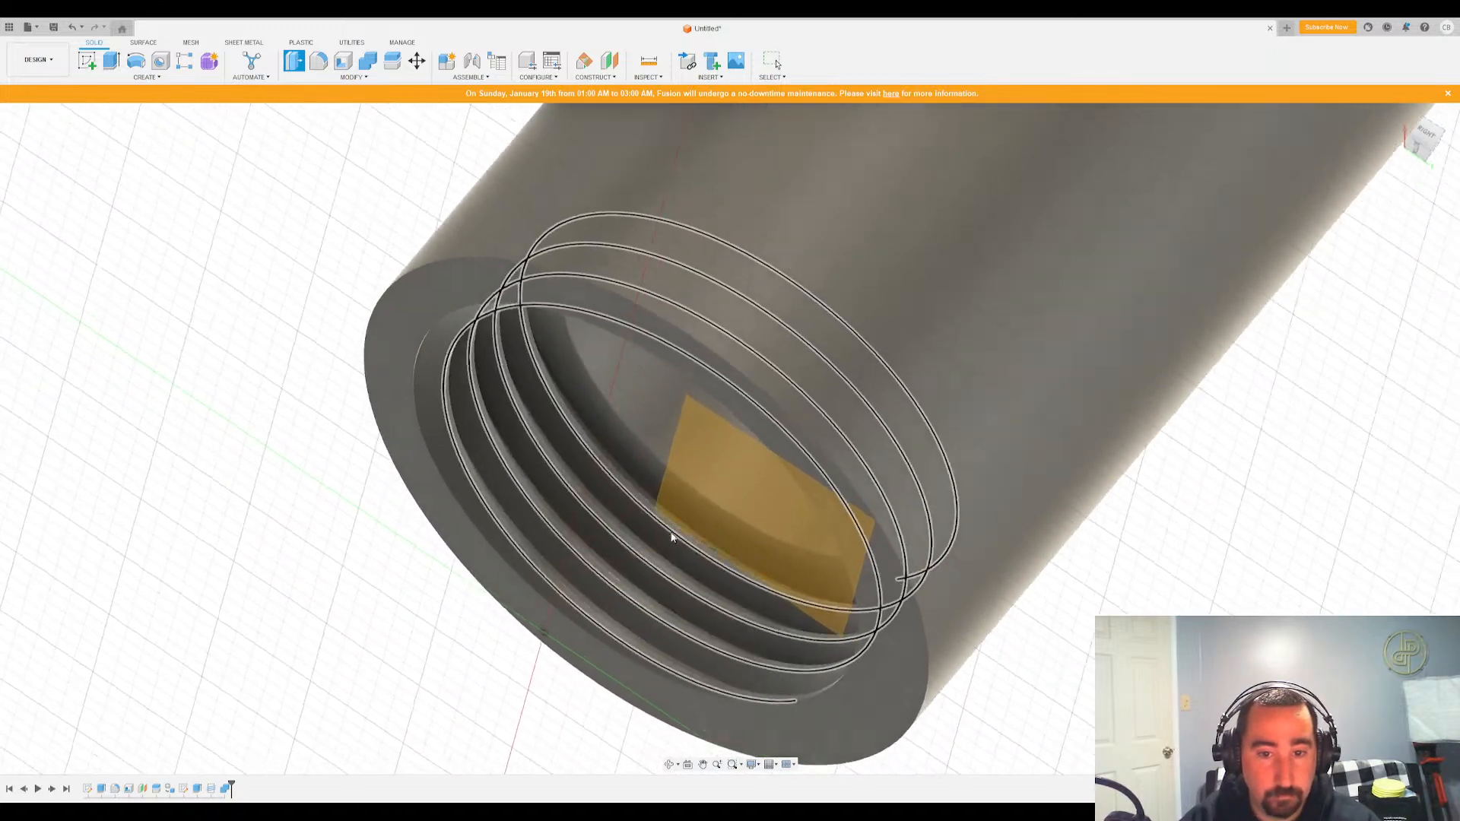
pyautogui.keyDown('shift'); pyautogui.moveTo(671, 537); pyautogui.dragTo(626, 511, button='middle'); pyautogui.keyUp('shift')
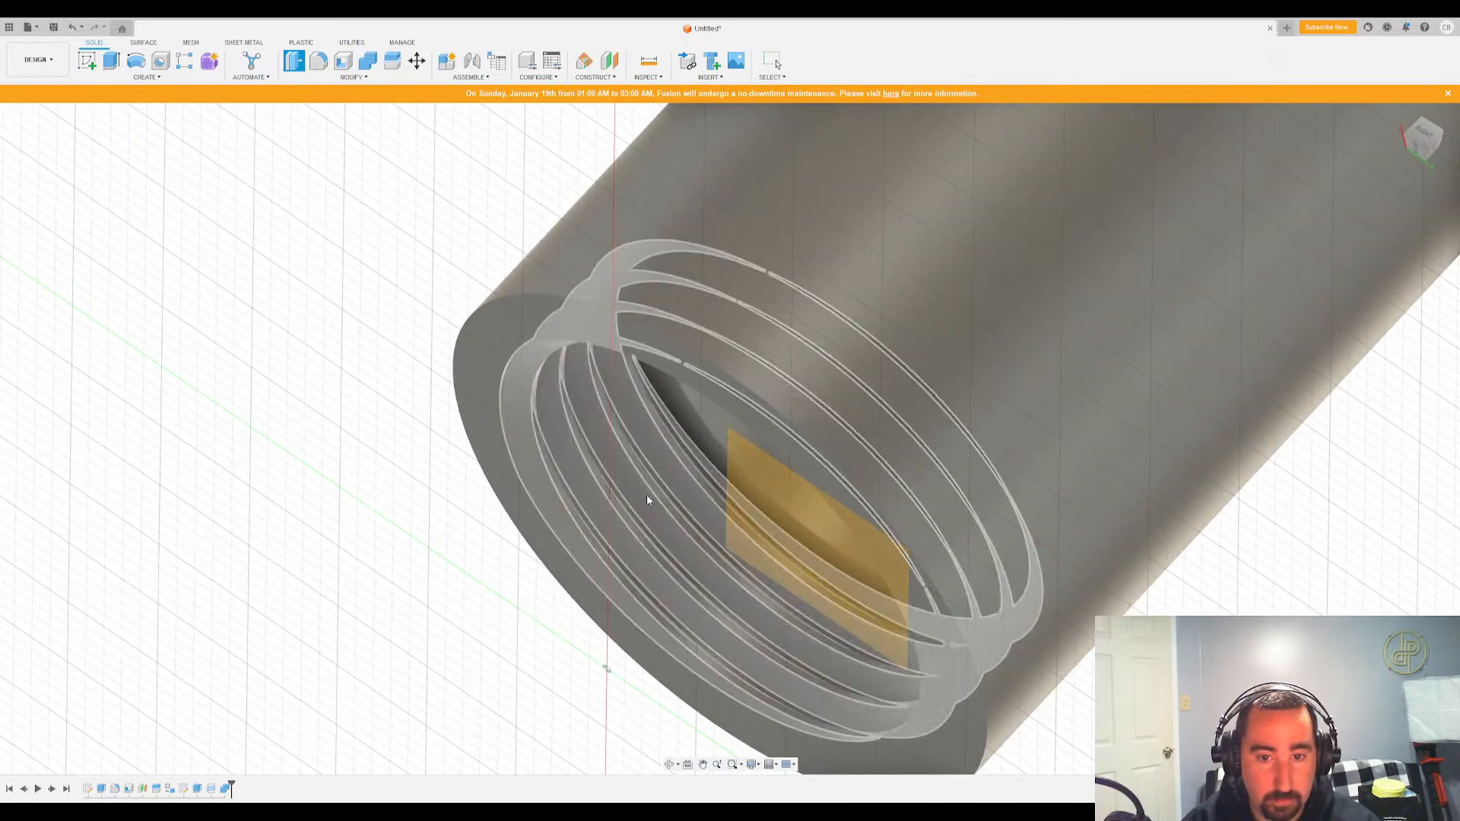
pyautogui.keyDown('shift'); pyautogui.moveTo(854, 678); pyautogui.dragTo(789, 733, button='middle'); pyautogui.keyUp('shift')
pyautogui.scroll(3, 662, 510)
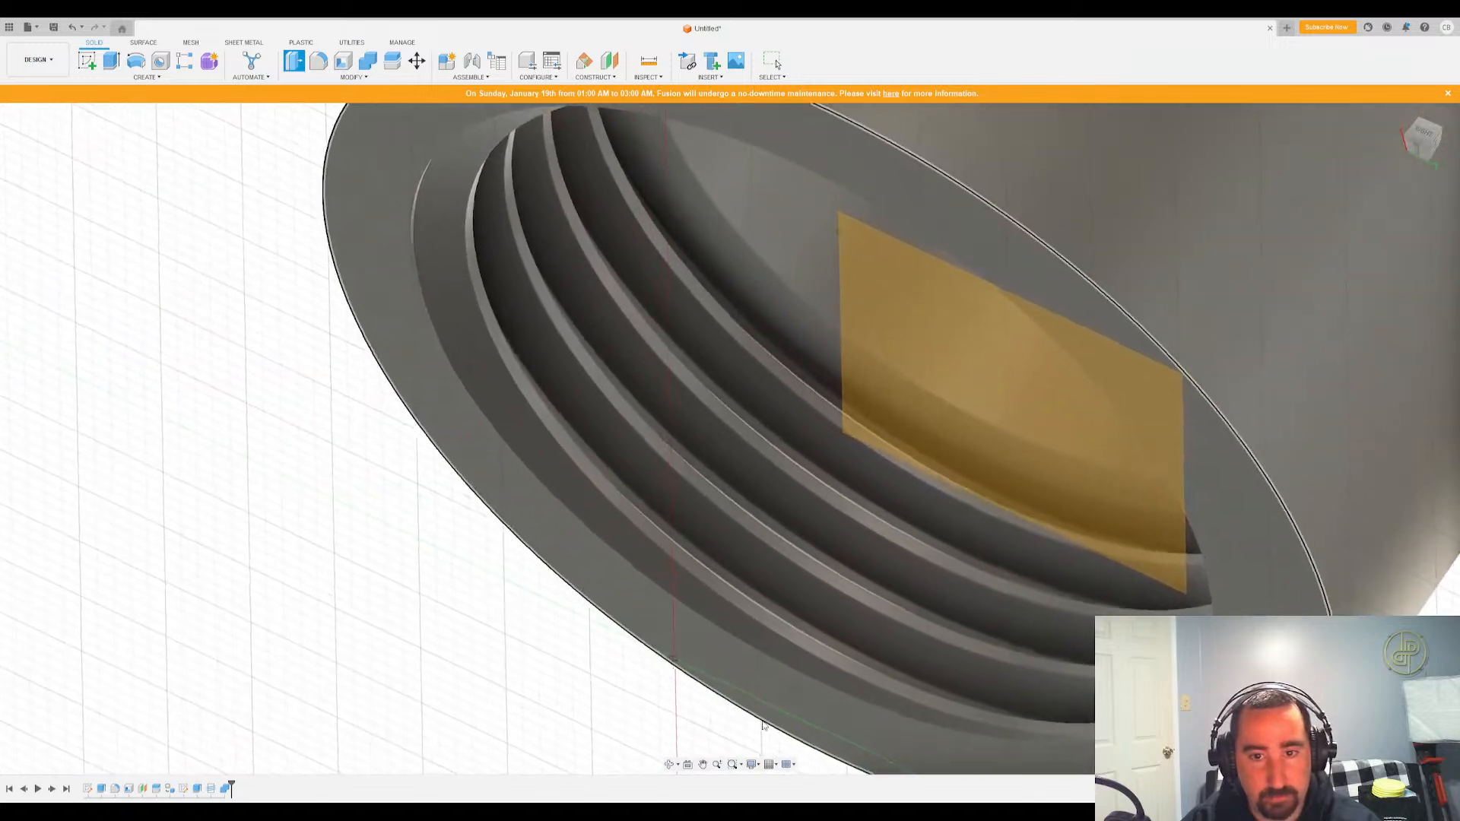
pyautogui.keyDown('shift'); pyautogui.moveTo(681, 473); pyautogui.dragTo(641, 517, button='middle'); pyautogui.keyUp('shift')
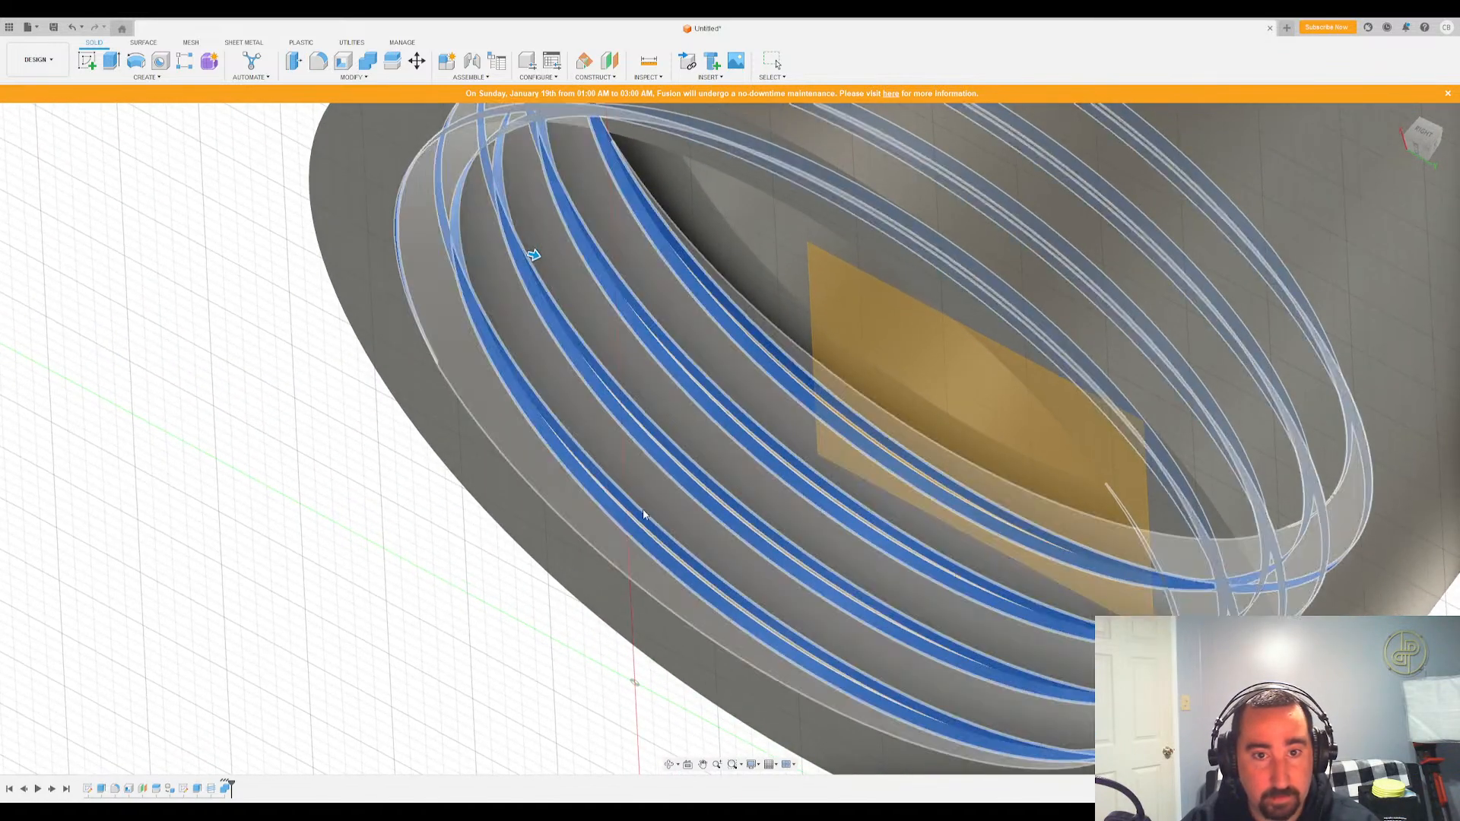
pyautogui.keyDown('shift'); pyautogui.moveTo(750, 477); pyautogui.dragTo(781, 449, button='middle'); pyautogui.keyUp('shift')
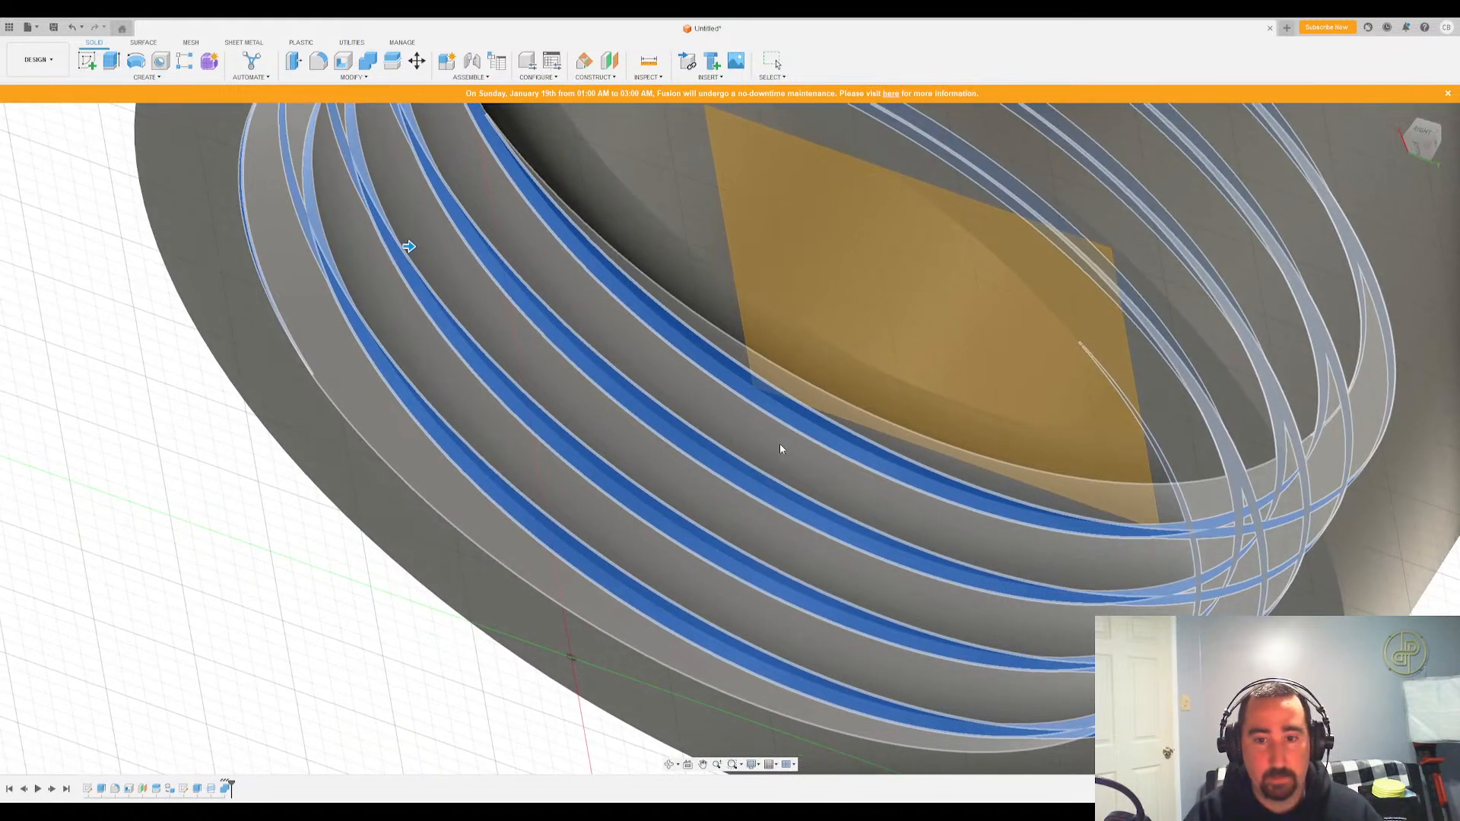
pyautogui.write('-.3')
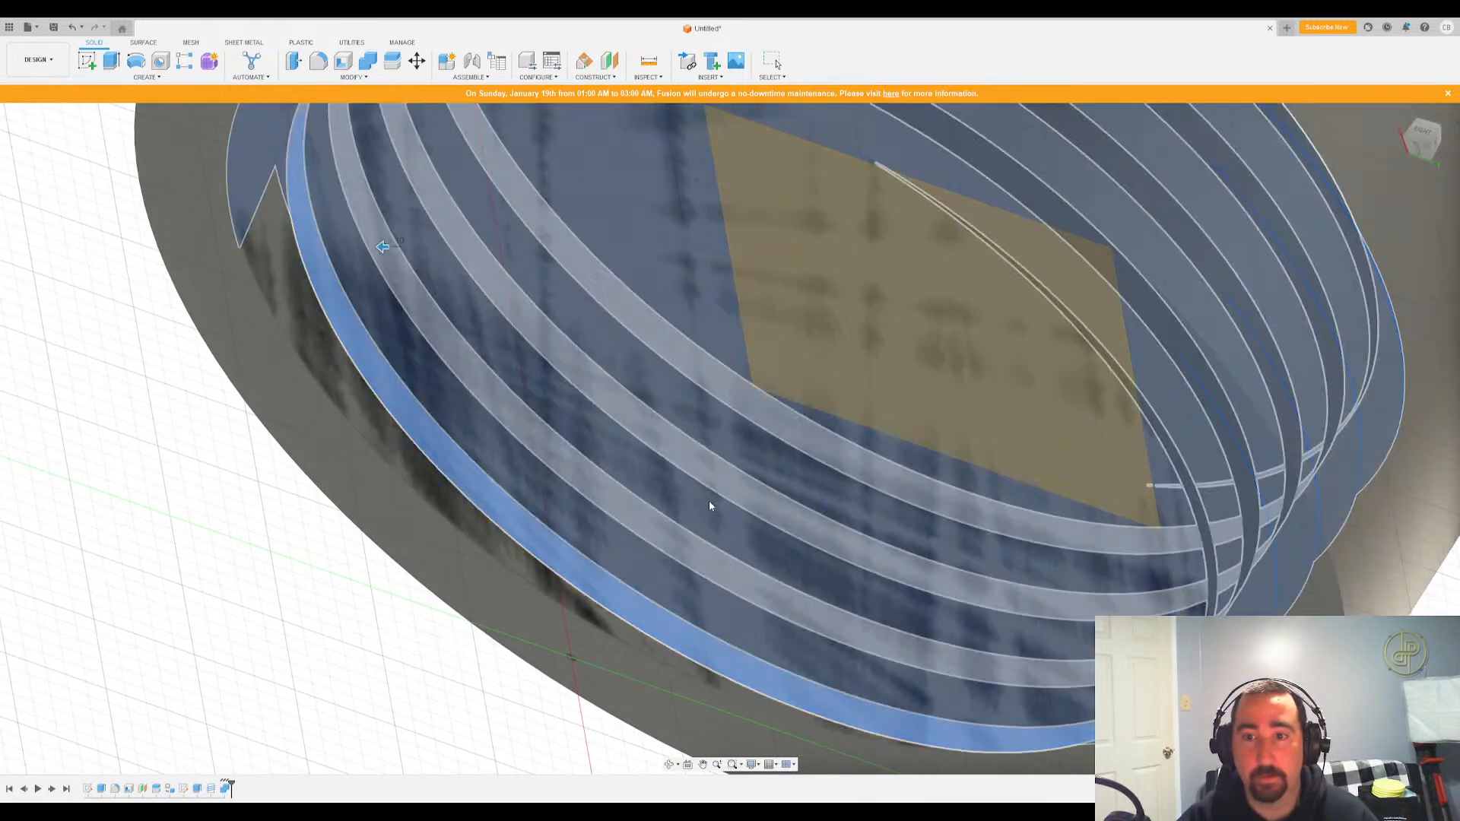
# Adjust and apply the offset of the internal thread faces, and show the base component again
pyautogui.scroll(-2, 710, 503)
pyautogui.scroll(-1, 793, 620)
pyautogui.scroll(-1, 796, 606)
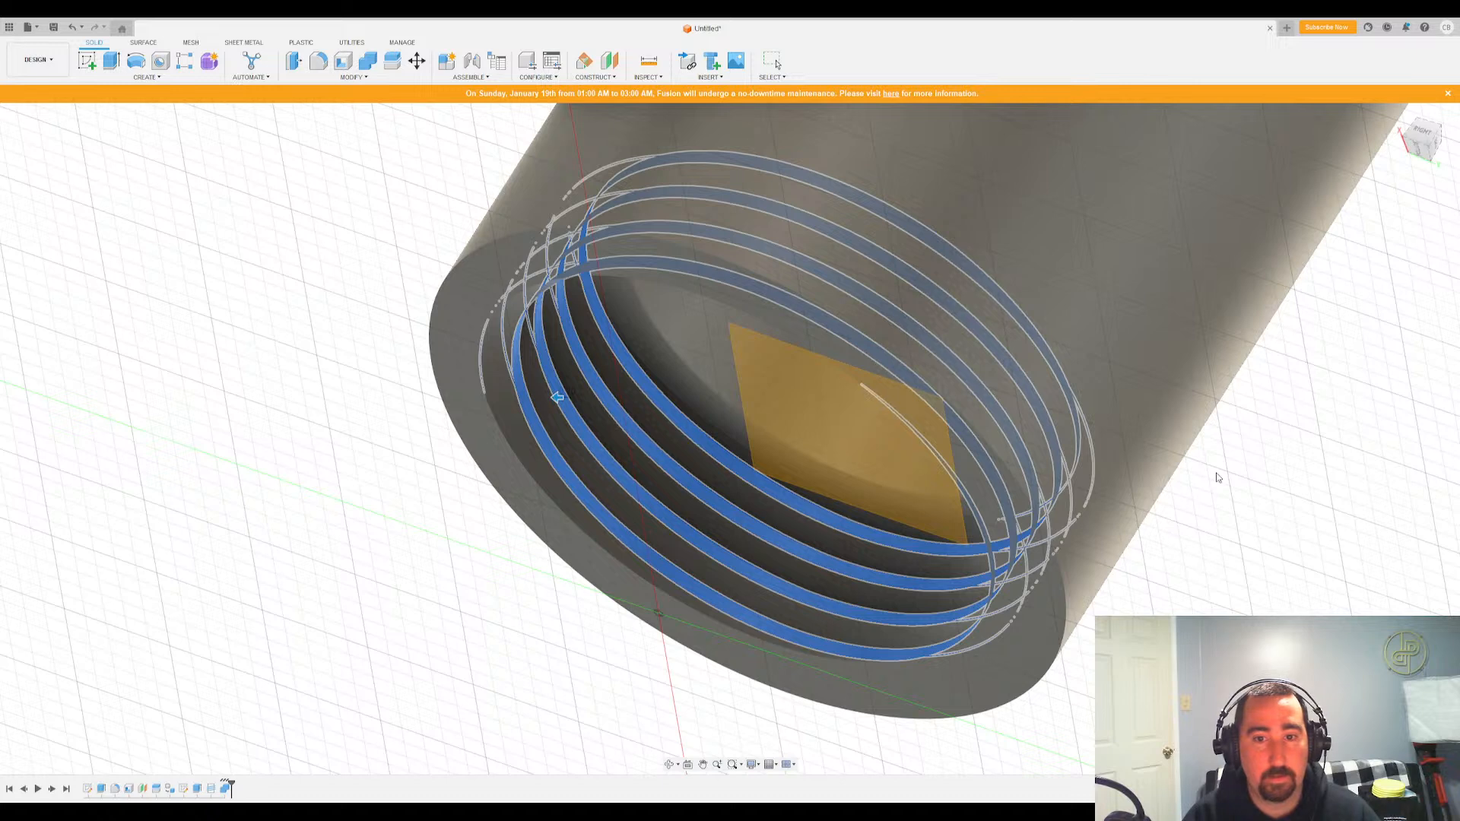
pyautogui.write('1')
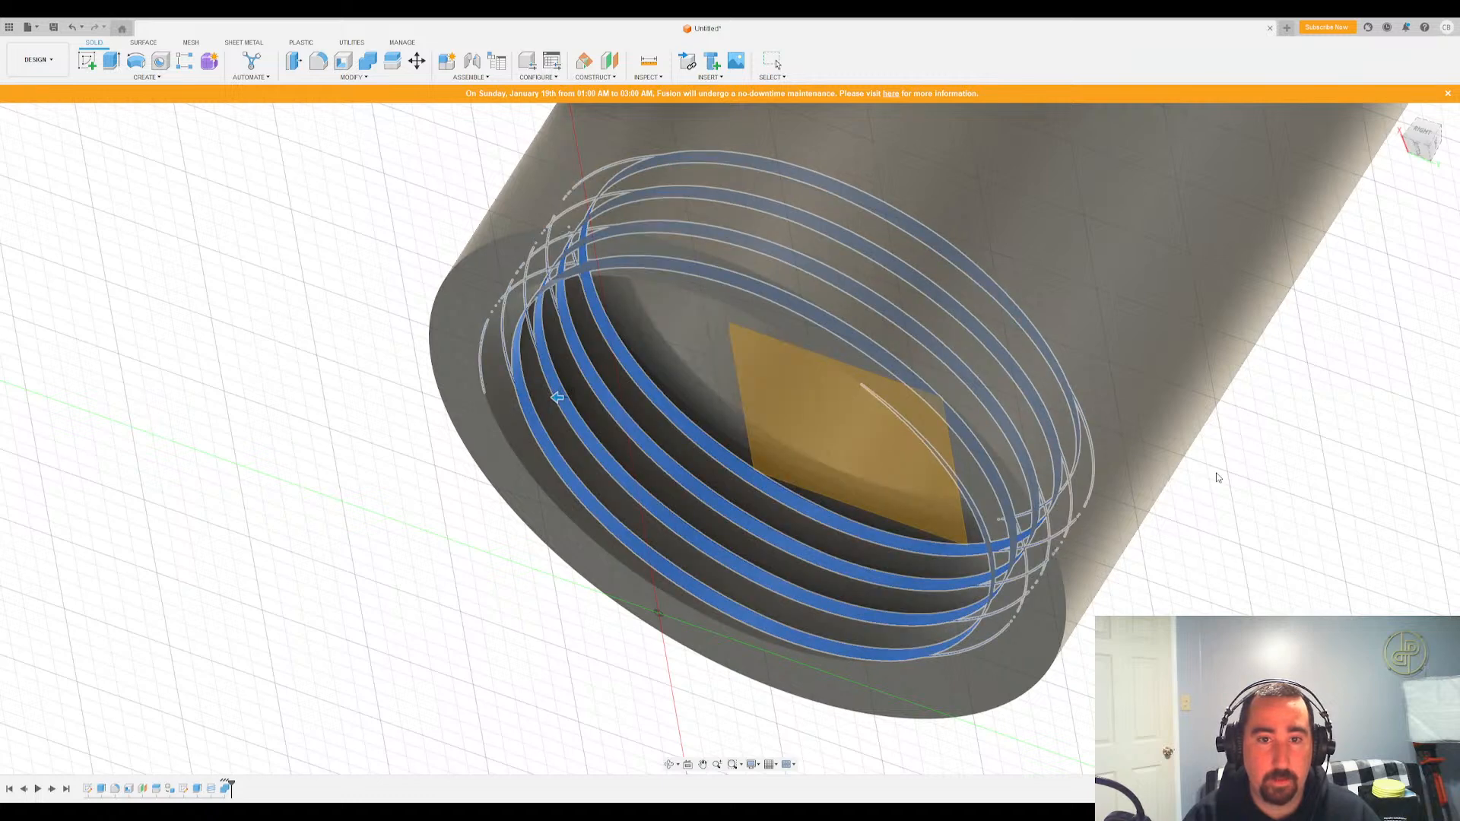
pyautogui.press('Return')
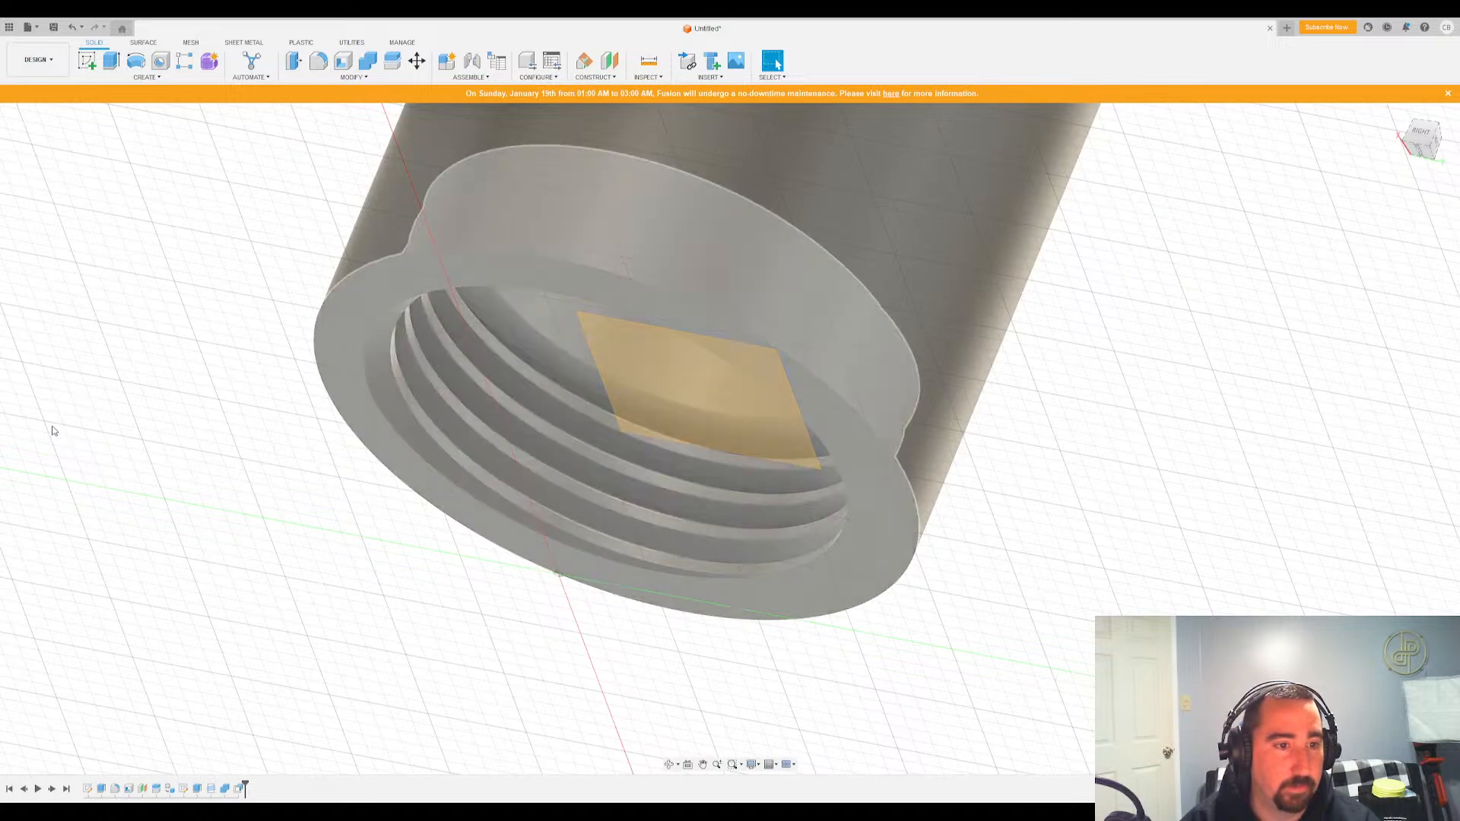
pyautogui.click(54, 431)
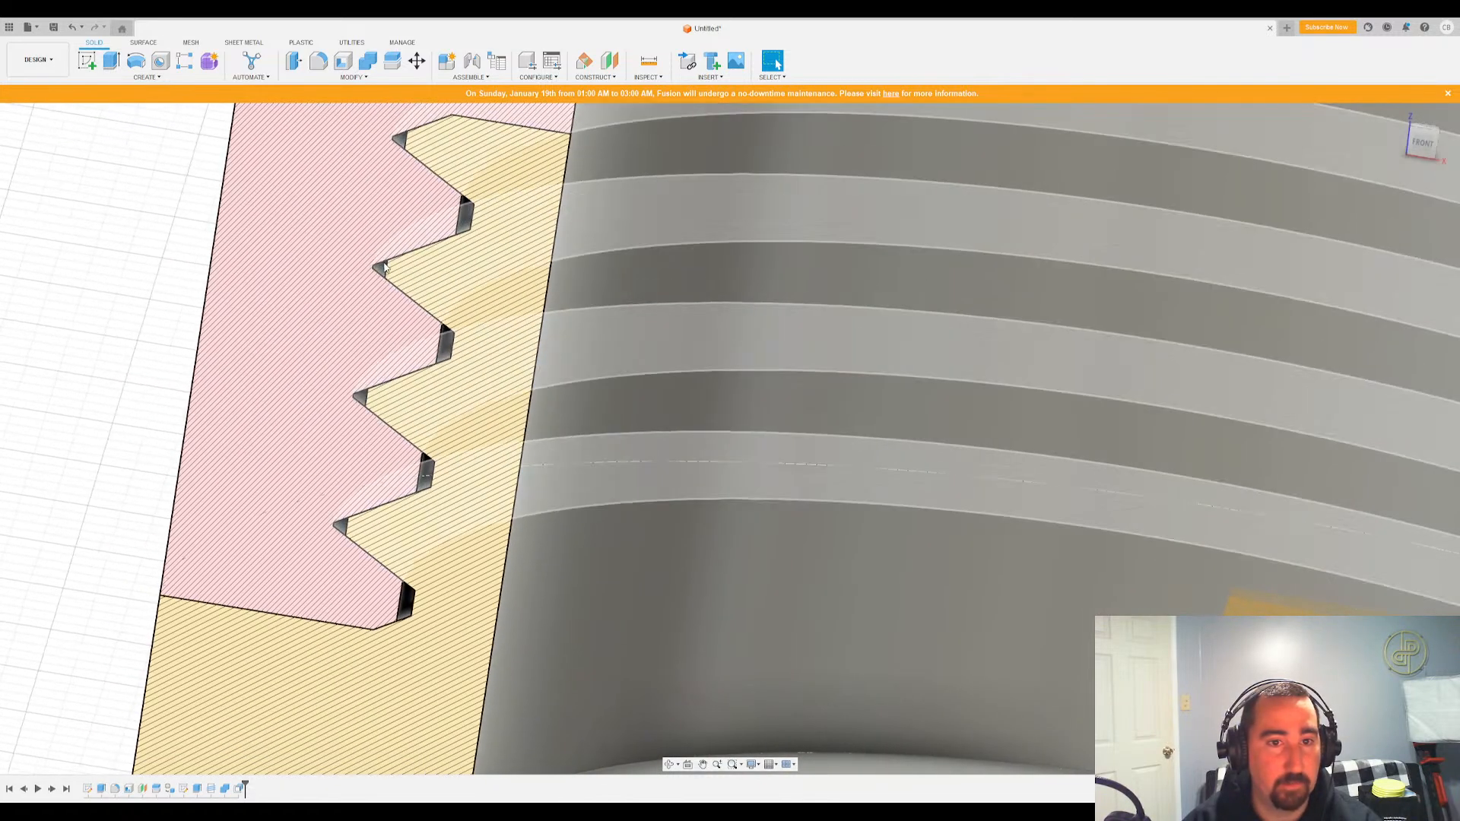
# Offset the flank faces of the upper body's internal threads with Press Pull to open clearance around the base's threads
pyautogui.moveTo(438, 274)
pyautogui.keyDown('shift'); pyautogui.mouseDown(button='middle')
pyautogui.moveTo(412, 267)
pyautogui.moveTo(444, 260)
pyautogui.moveTo(62, 460)
pyautogui.moveTo(355, 316)
pyautogui.moveTo(469, 299)
pyautogui.moveTo(425, 279)
pyautogui.moveTo(478, 296)
pyautogui.moveTo(469, 376)
pyautogui.moveTo(533, 287)
pyautogui.moveTo(533, 303)
pyautogui.mouseUp(button='middle'); pyautogui.keyUp('shift')
pyautogui.click(478, 297)
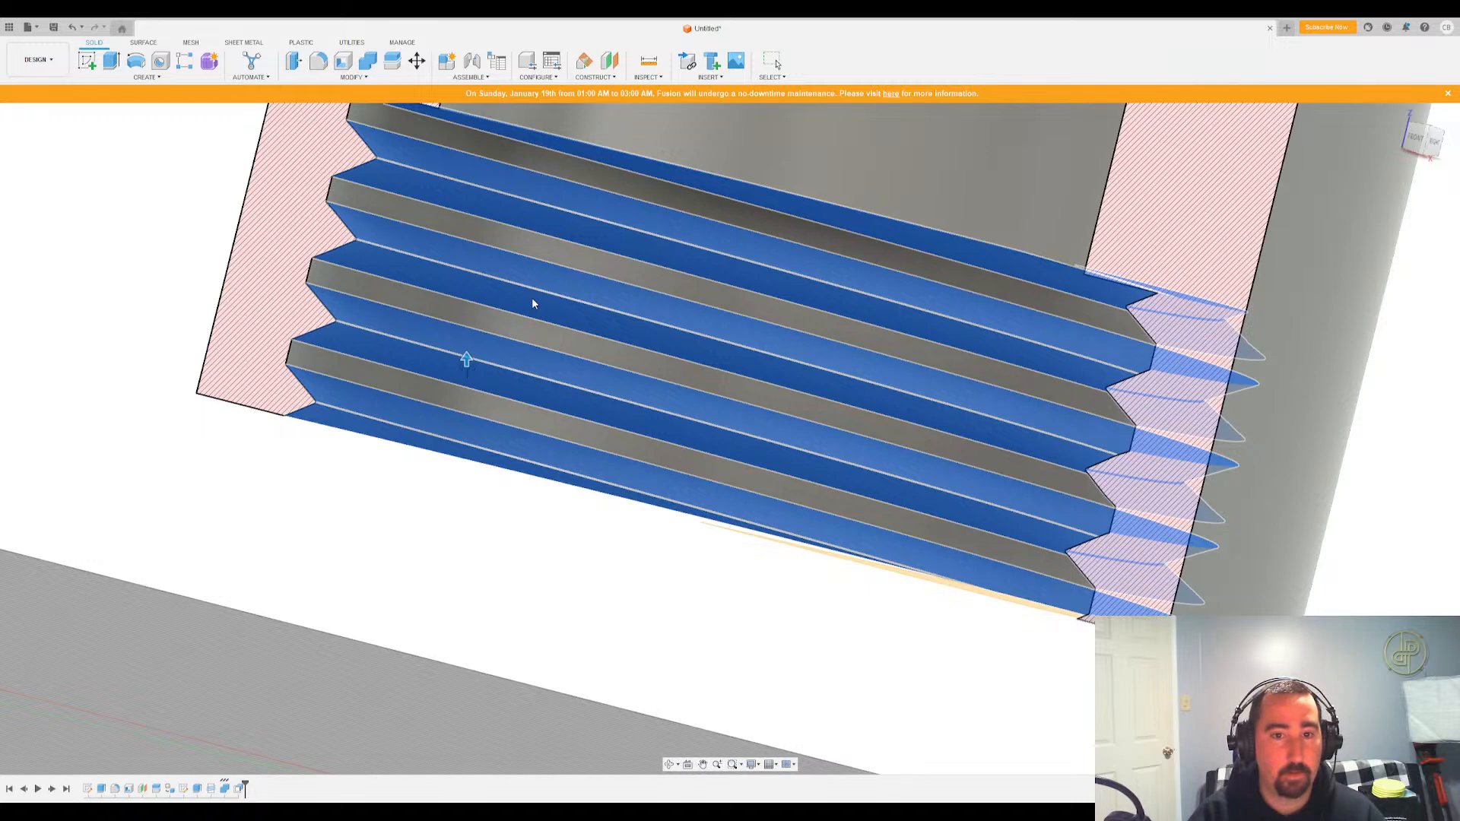
pyautogui.press('Return')
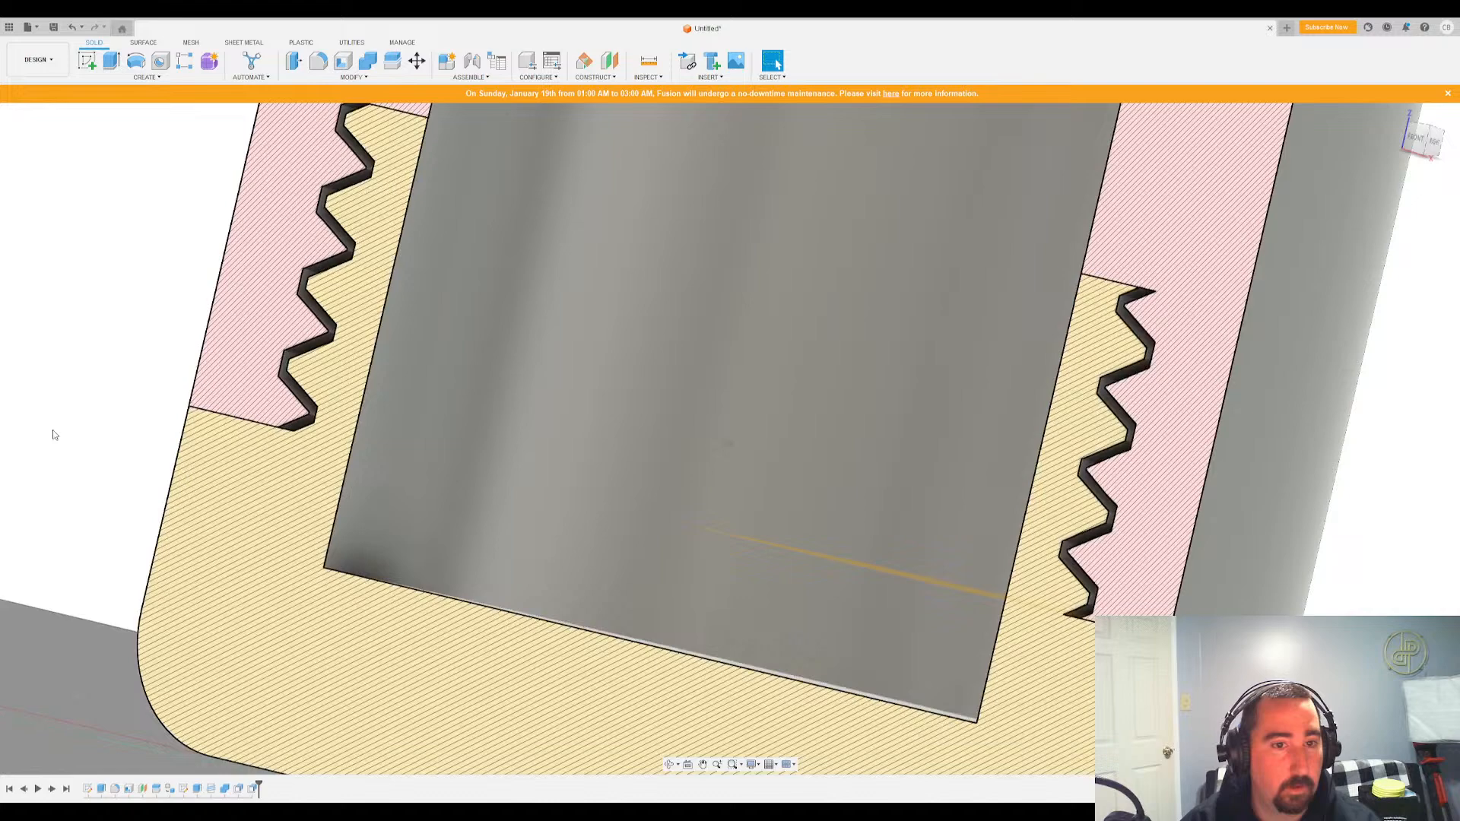
# Hide the base, offset the ring-shaped shoulder face above the upper body's internal threads with Press Pull, and show the base again
pyautogui.keyDown('shift'); pyautogui.moveTo(53, 434); pyautogui.dragTo(345, 335, button='middle'); pyautogui.keyUp('shift')
pyautogui.keyDown('shift'); pyautogui.moveTo(621, 210); pyautogui.dragTo(56, 427, button='middle'); pyautogui.keyUp('shift')
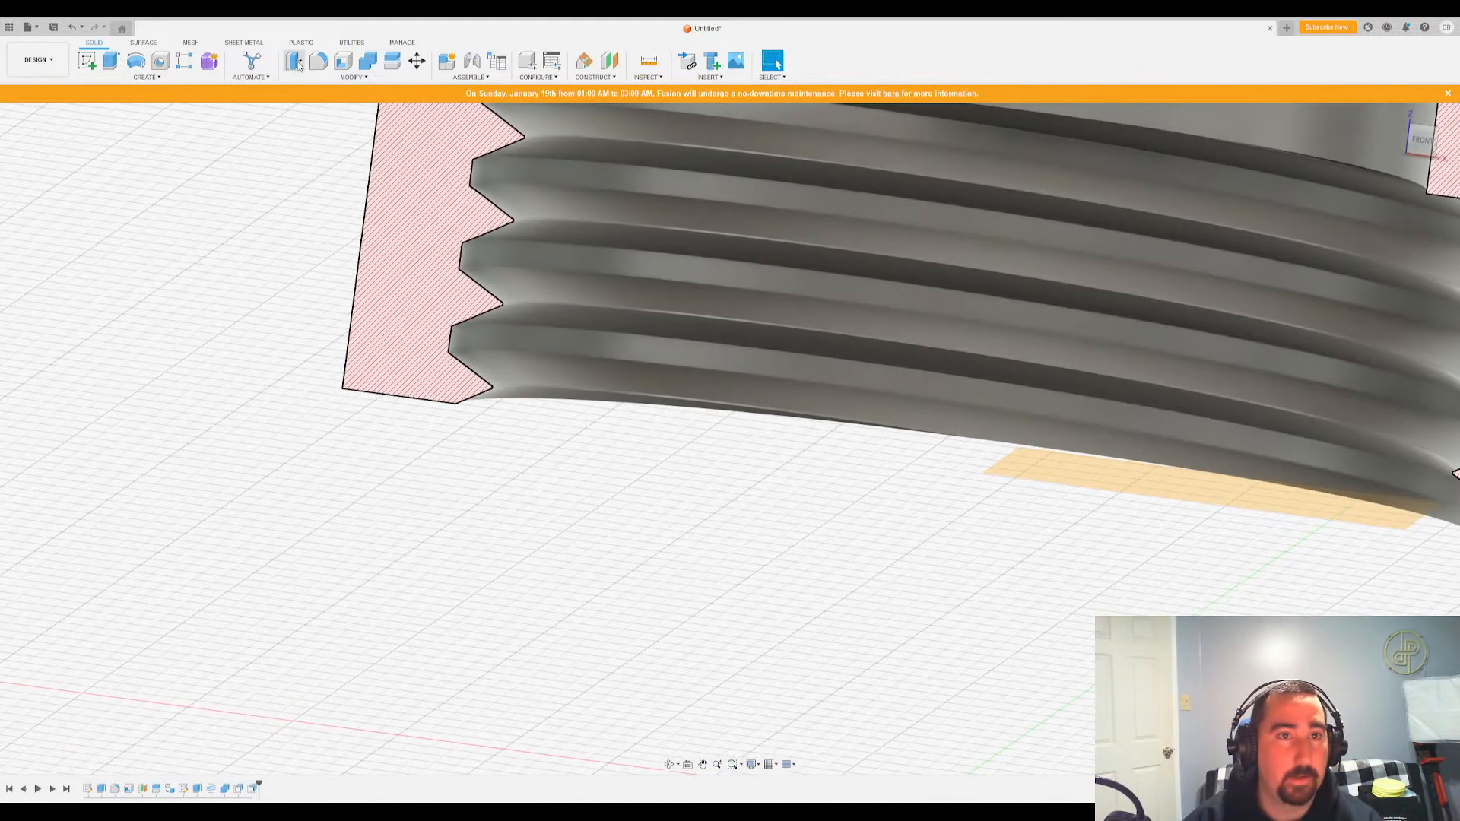
pyautogui.click(298, 64)
pyautogui.keyDown('shift'); pyautogui.moveTo(578, 327); pyautogui.dragTo(542, 464, button='middle'); pyautogui.keyUp('shift')
pyautogui.scroll(-3, 638, 238)
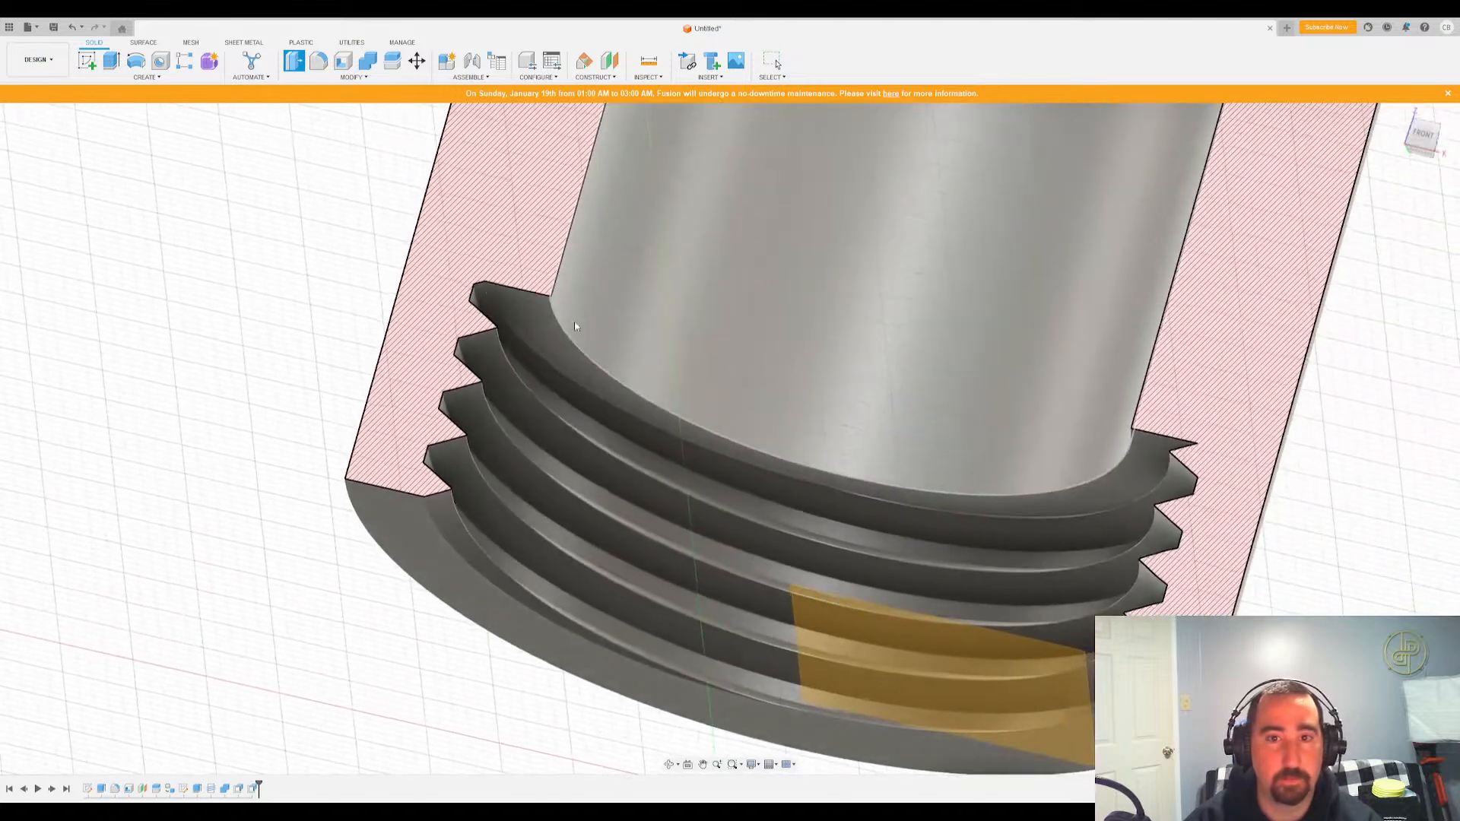
pyautogui.click(532, 327)
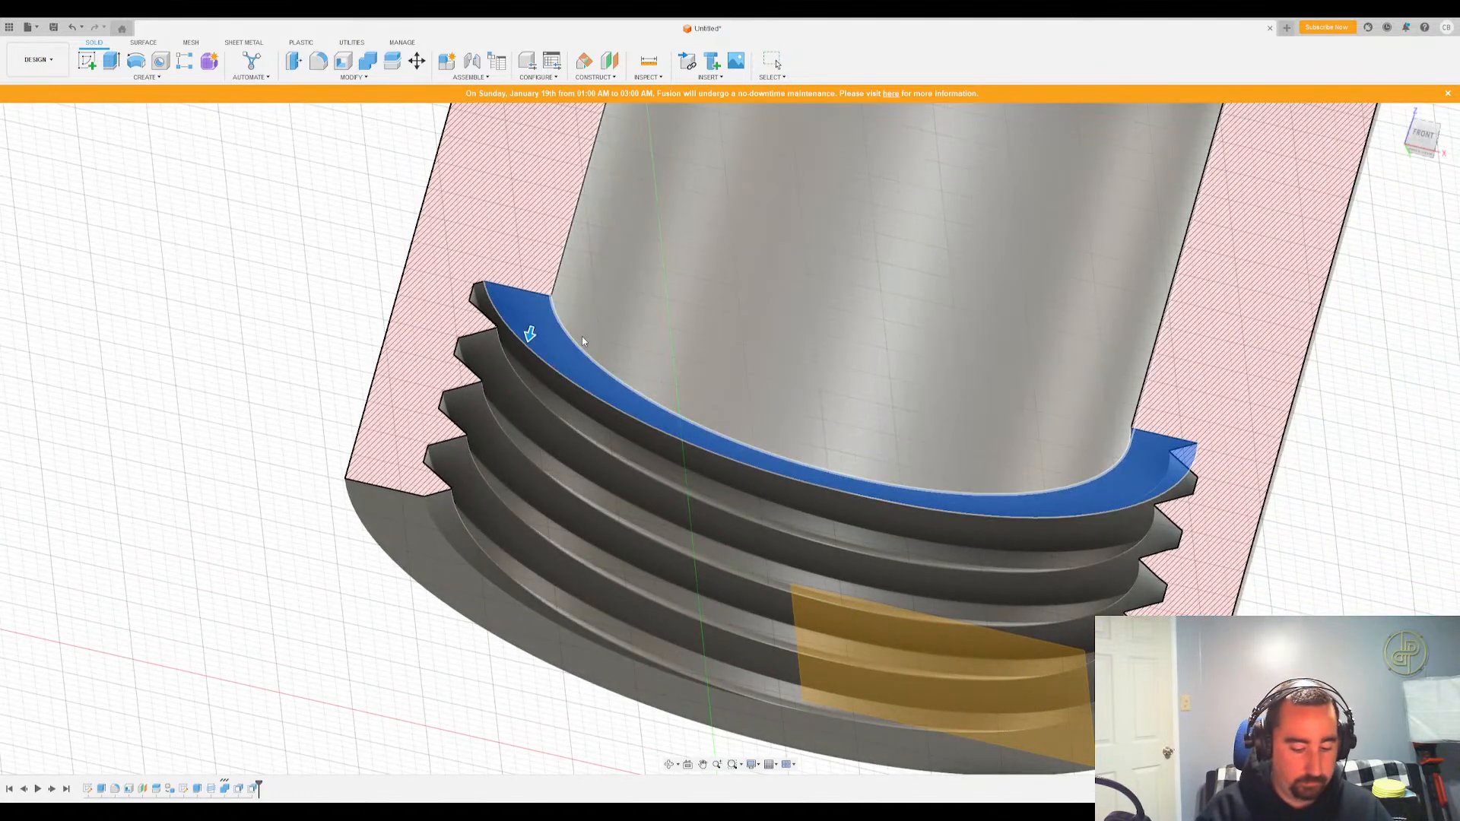
pyautogui.press('Escape')
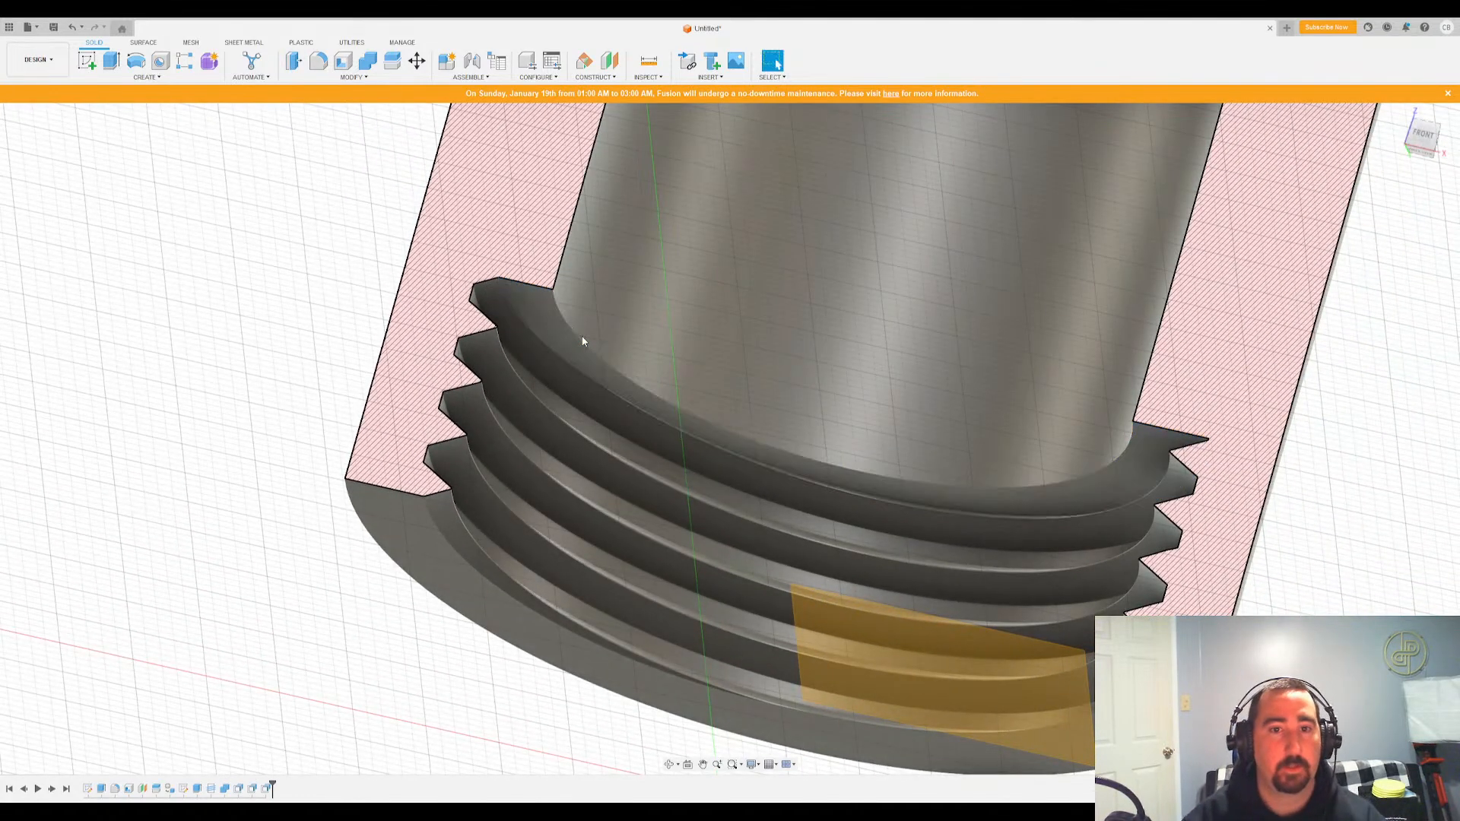
pyautogui.moveTo(573, 296)
pyautogui.keyDown('shift'); pyautogui.mouseDown(button='middle')
pyautogui.moveTo(593, 211)
pyautogui.moveTo(357, 356)
pyautogui.mouseUp(button='middle'); pyautogui.keyUp('shift')
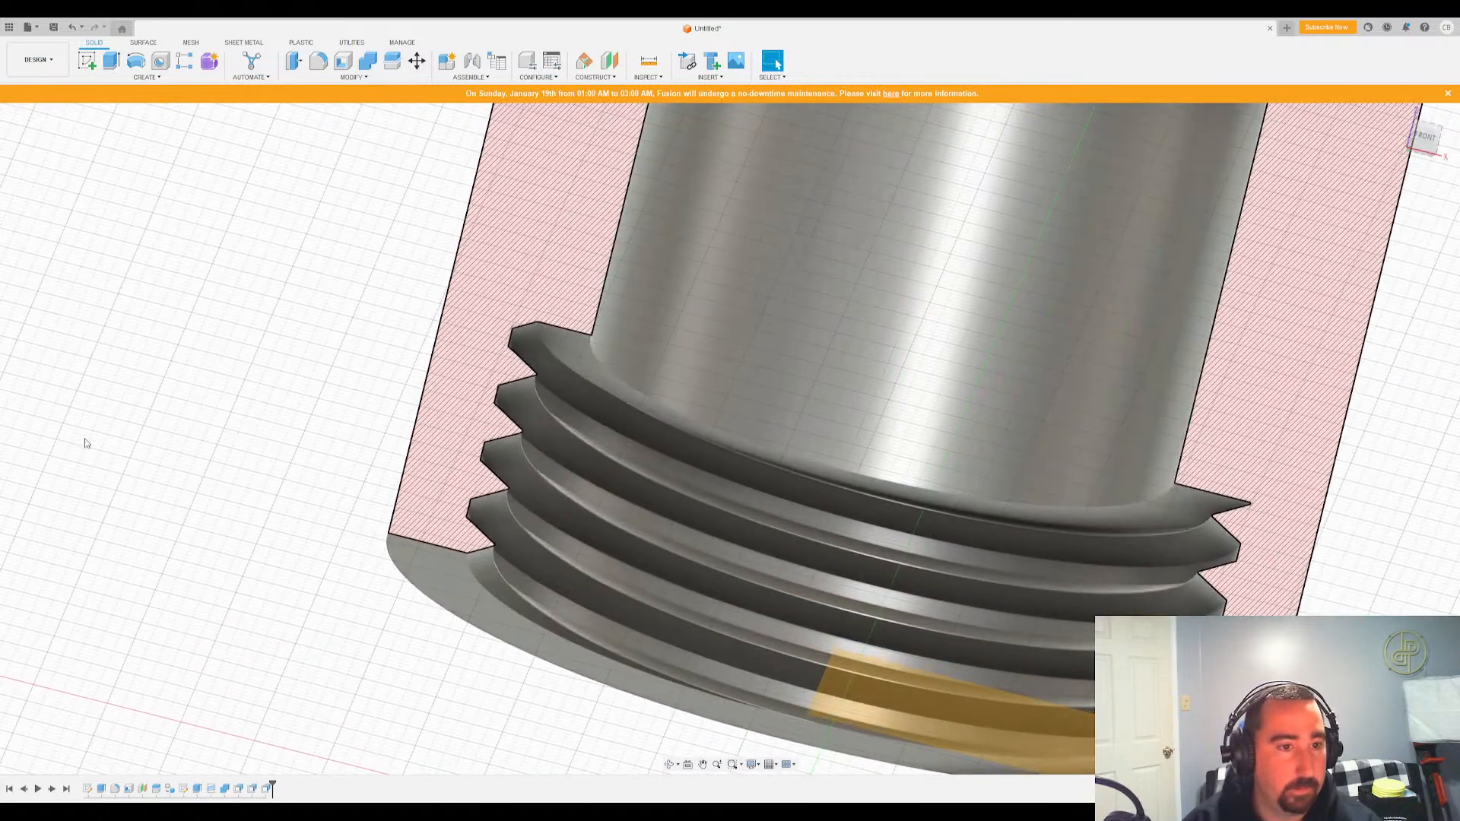
pyautogui.click(55, 435)
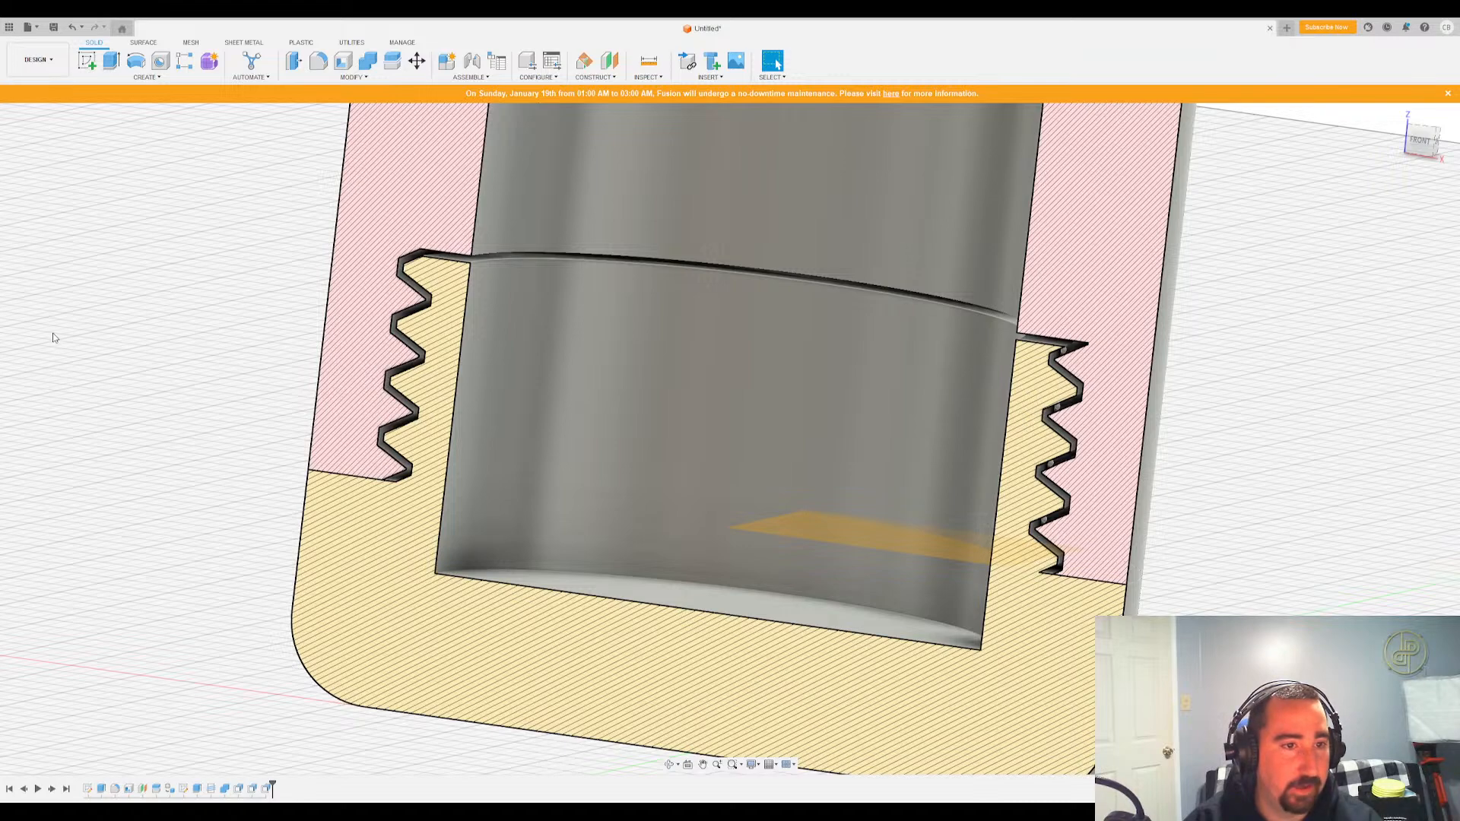
# Hide the upper body and offset the crest and root faces of the base's external threads with Press Pull
pyautogui.keyDown('shift'); pyautogui.moveTo(566, 423); pyautogui.dragTo(396, 168, button='middle'); pyautogui.keyUp('shift')
pyautogui.press('q')
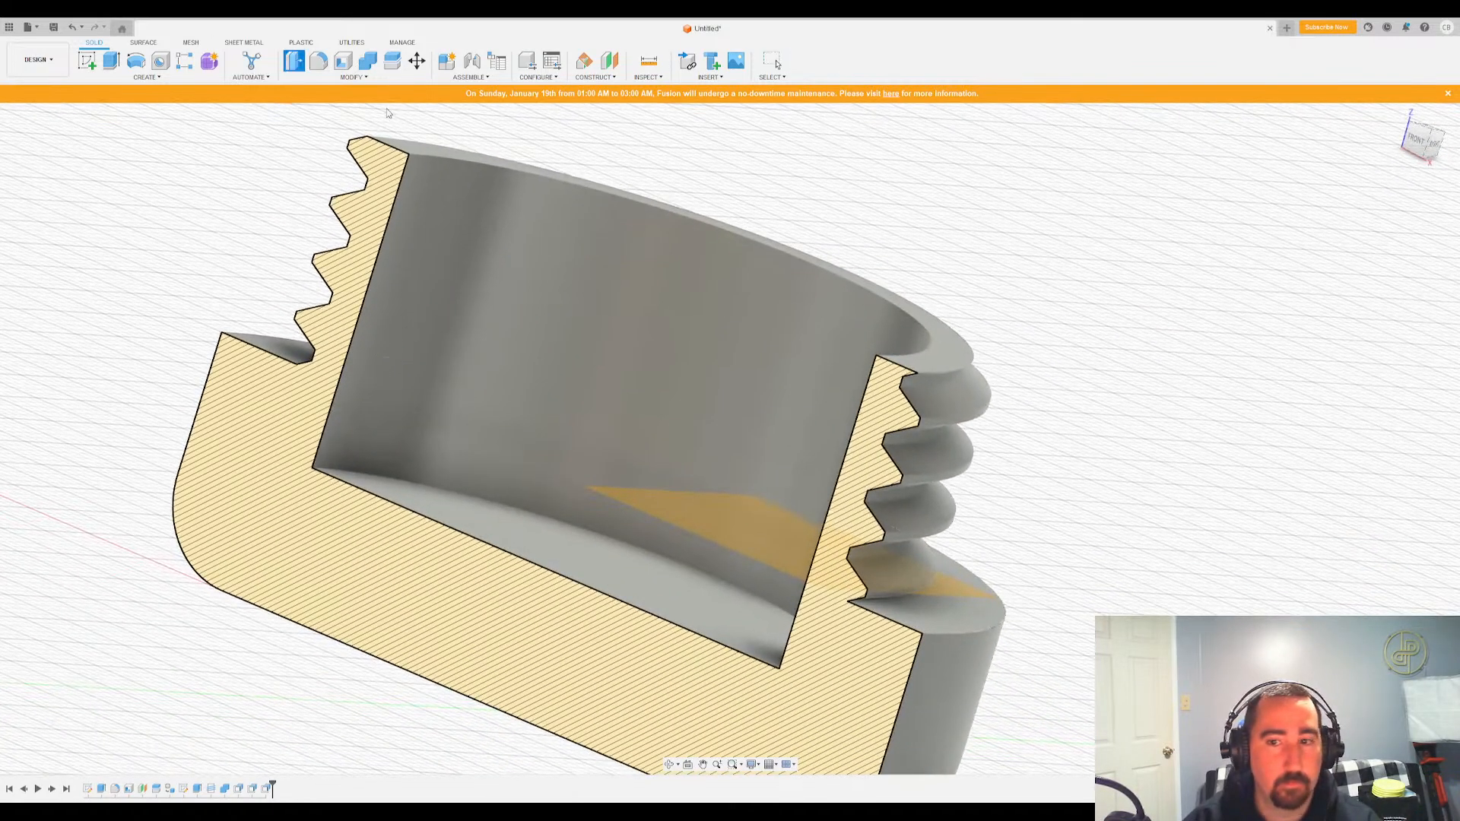
pyautogui.keyDown('shift'); pyautogui.moveTo(875, 319); pyautogui.dragTo(922, 320, button='middle'); pyautogui.keyUp('shift')
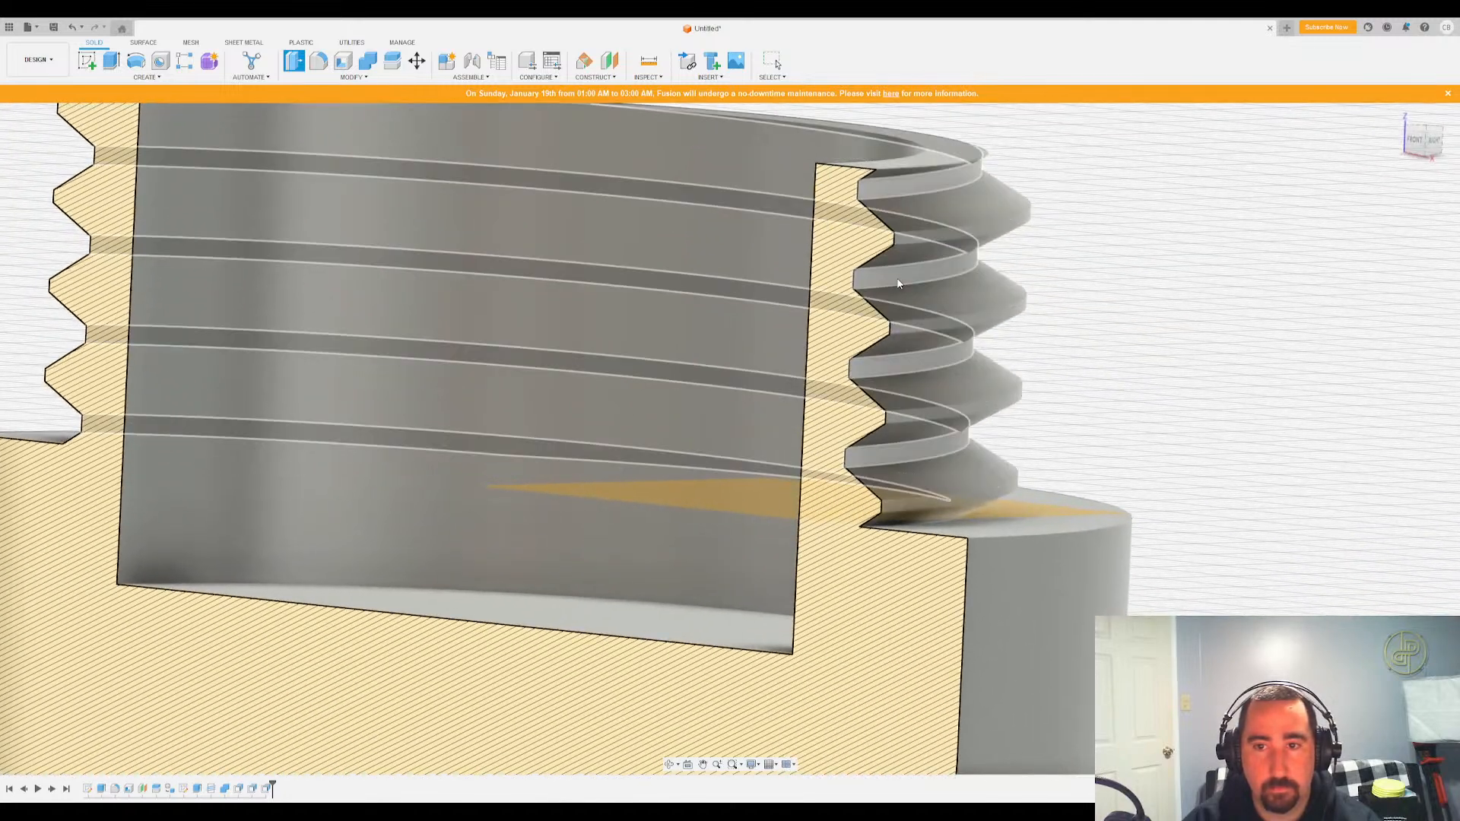
pyautogui.click(922, 327)
pyautogui.click(966, 346)
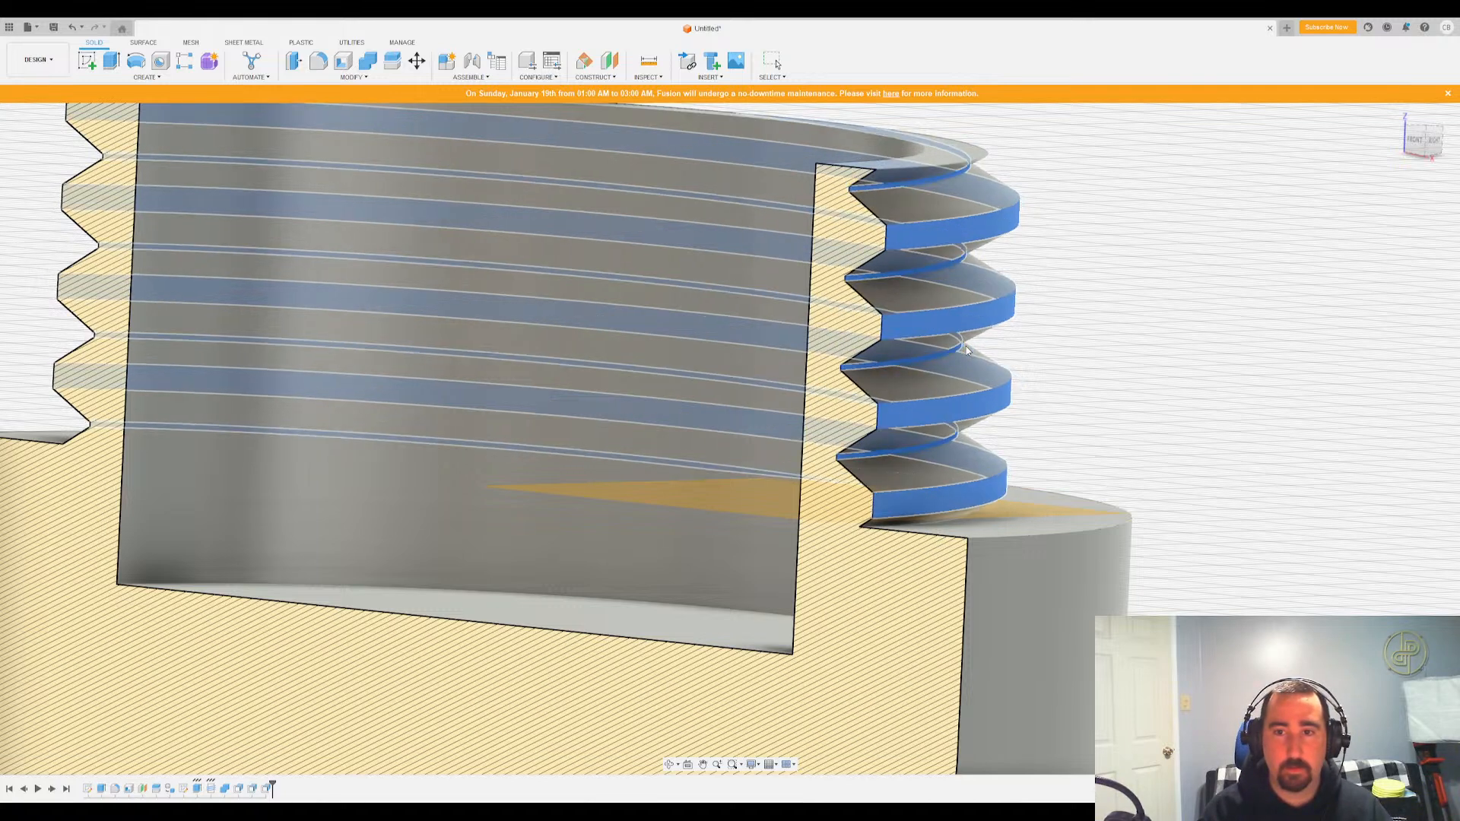
pyautogui.press('Return')
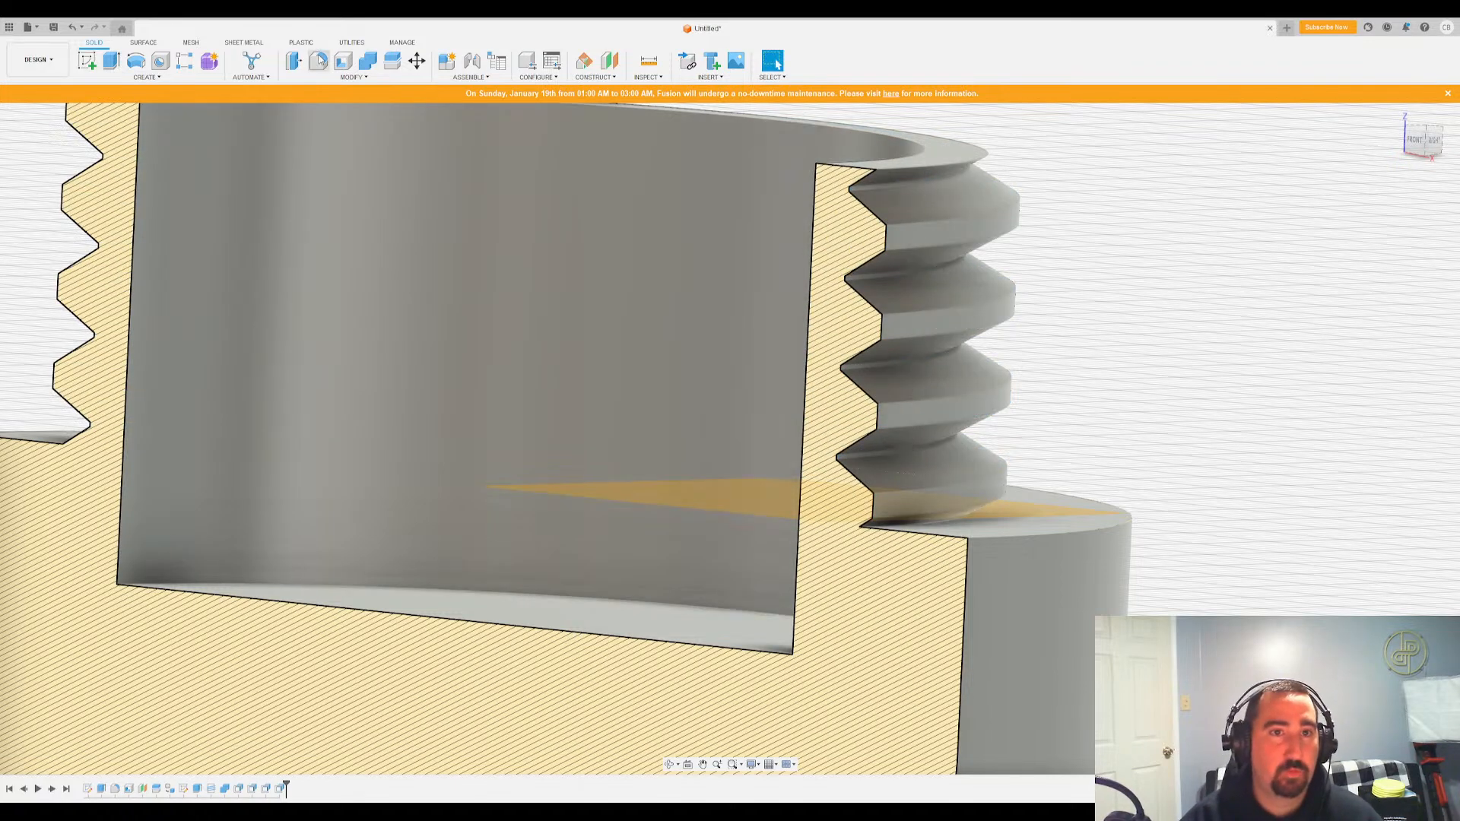
# Offset the flank faces of the base's external threads with Press Pull
pyautogui.click(320, 60)
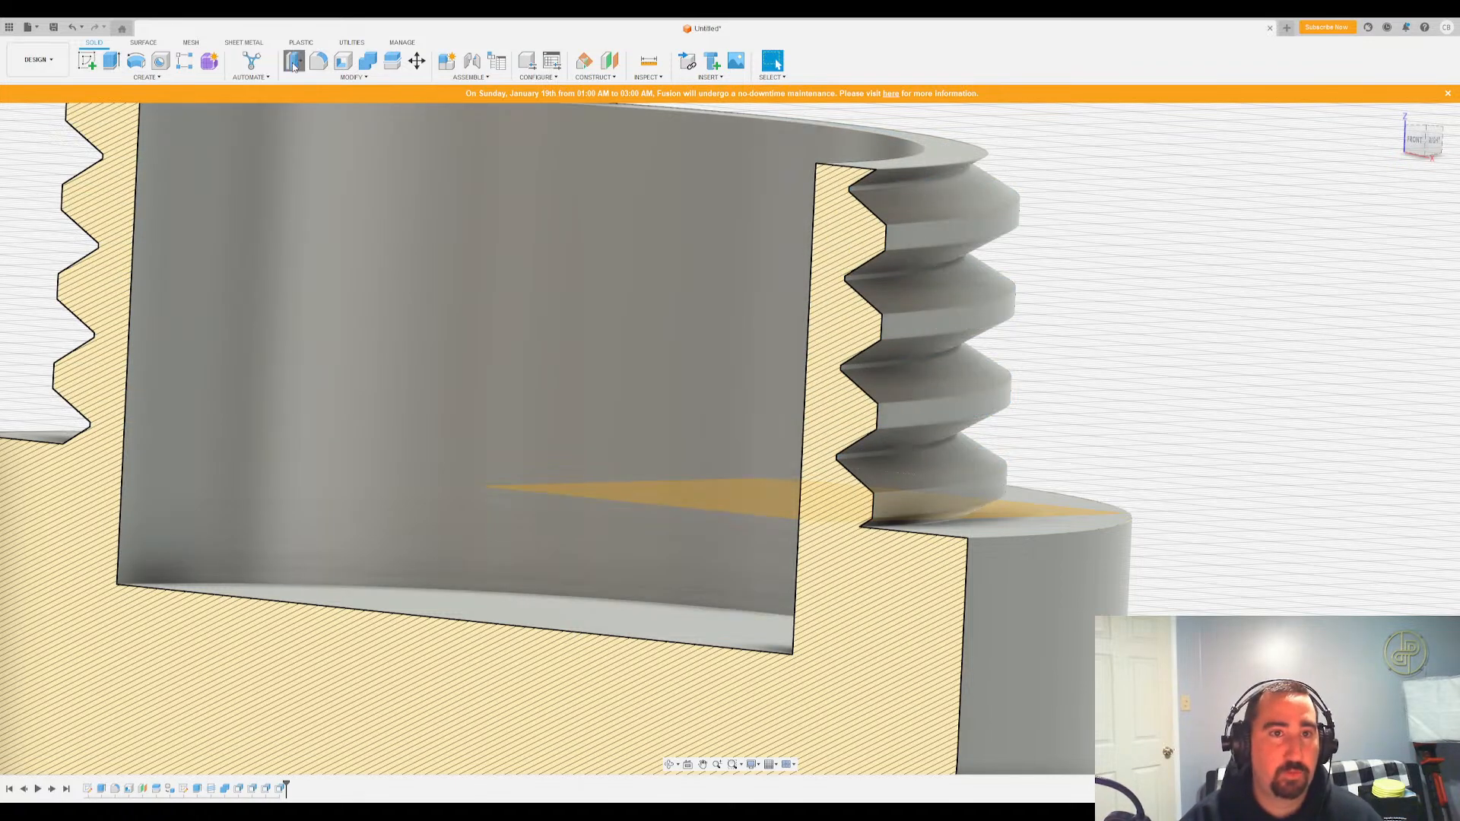
pyautogui.click(920, 440)
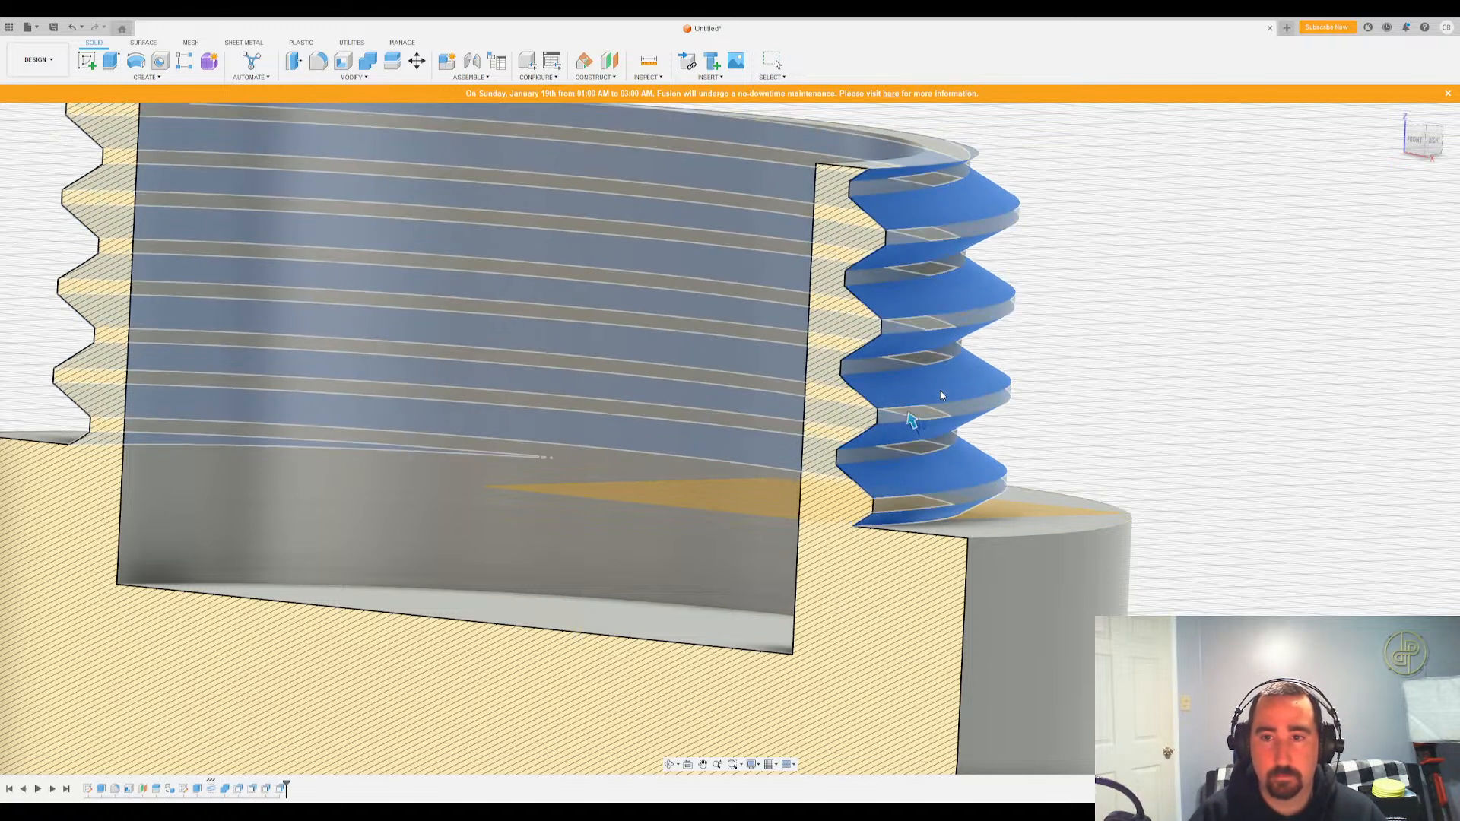
pyautogui.press('Return')
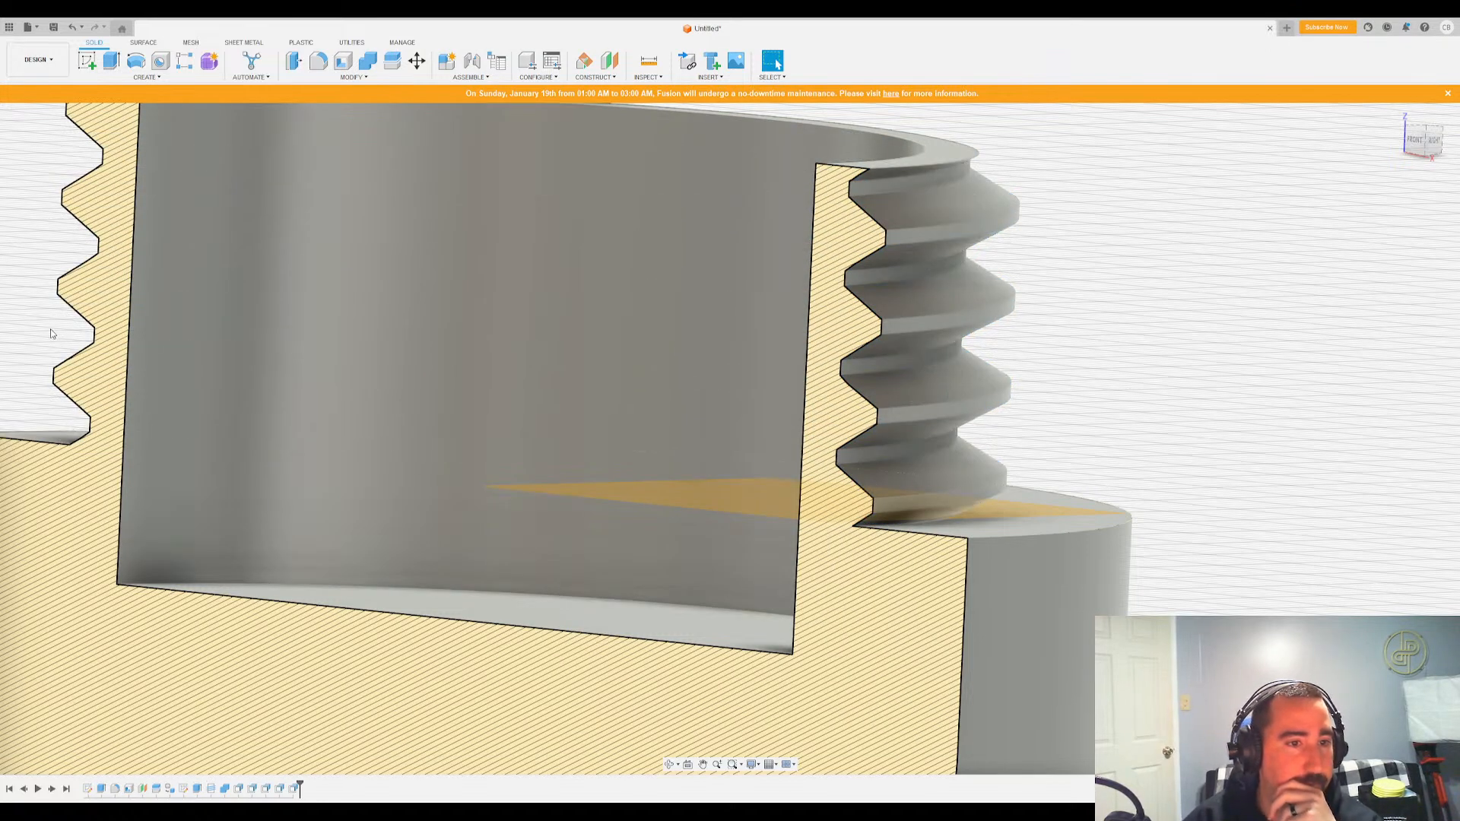
# Show the upper body again and examine the thread clearance in the front section view and across the whole container
pyautogui.click(1415, 140)
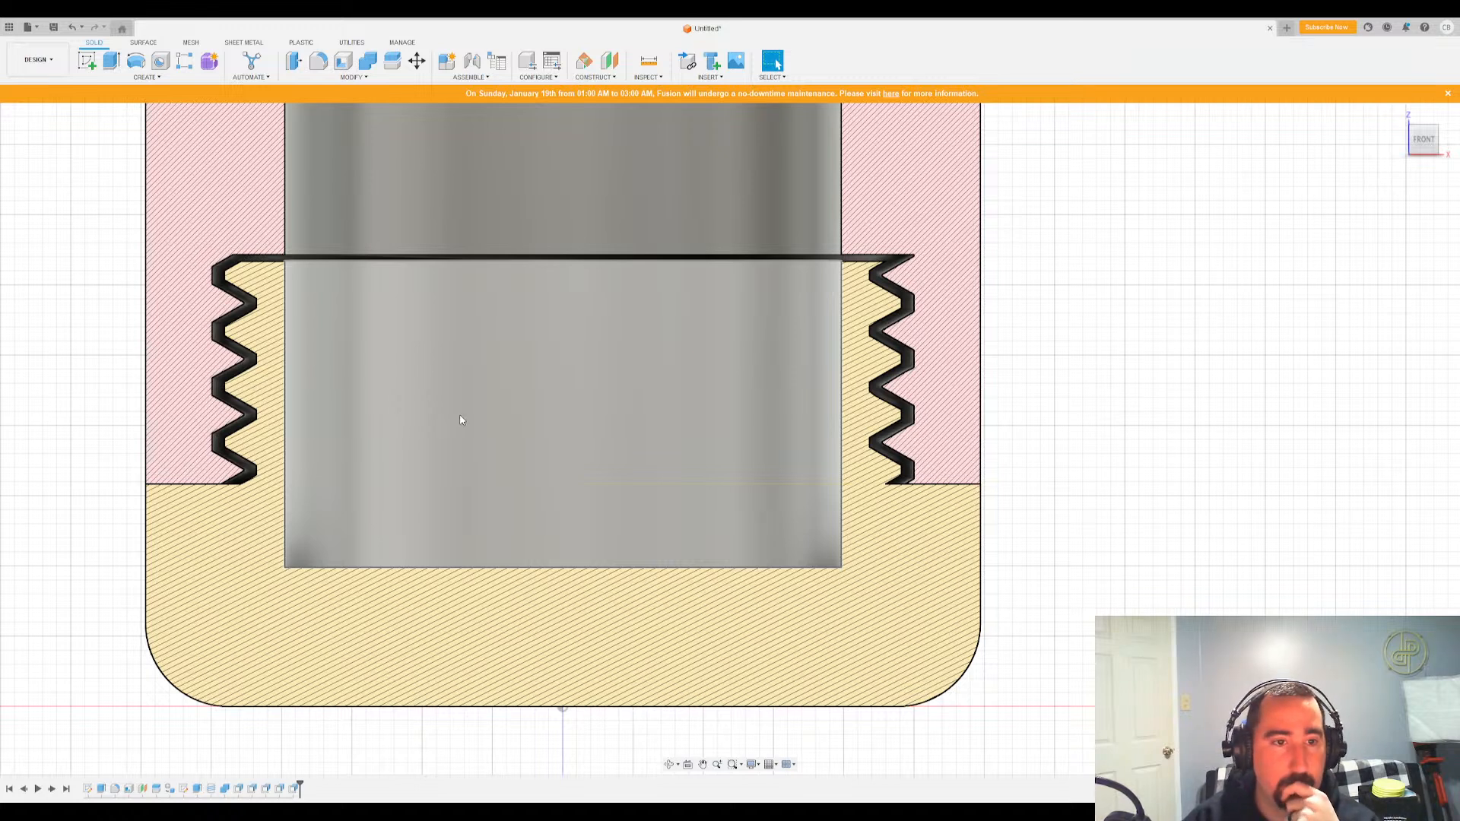
pyautogui.scroll(2, 297, 402)
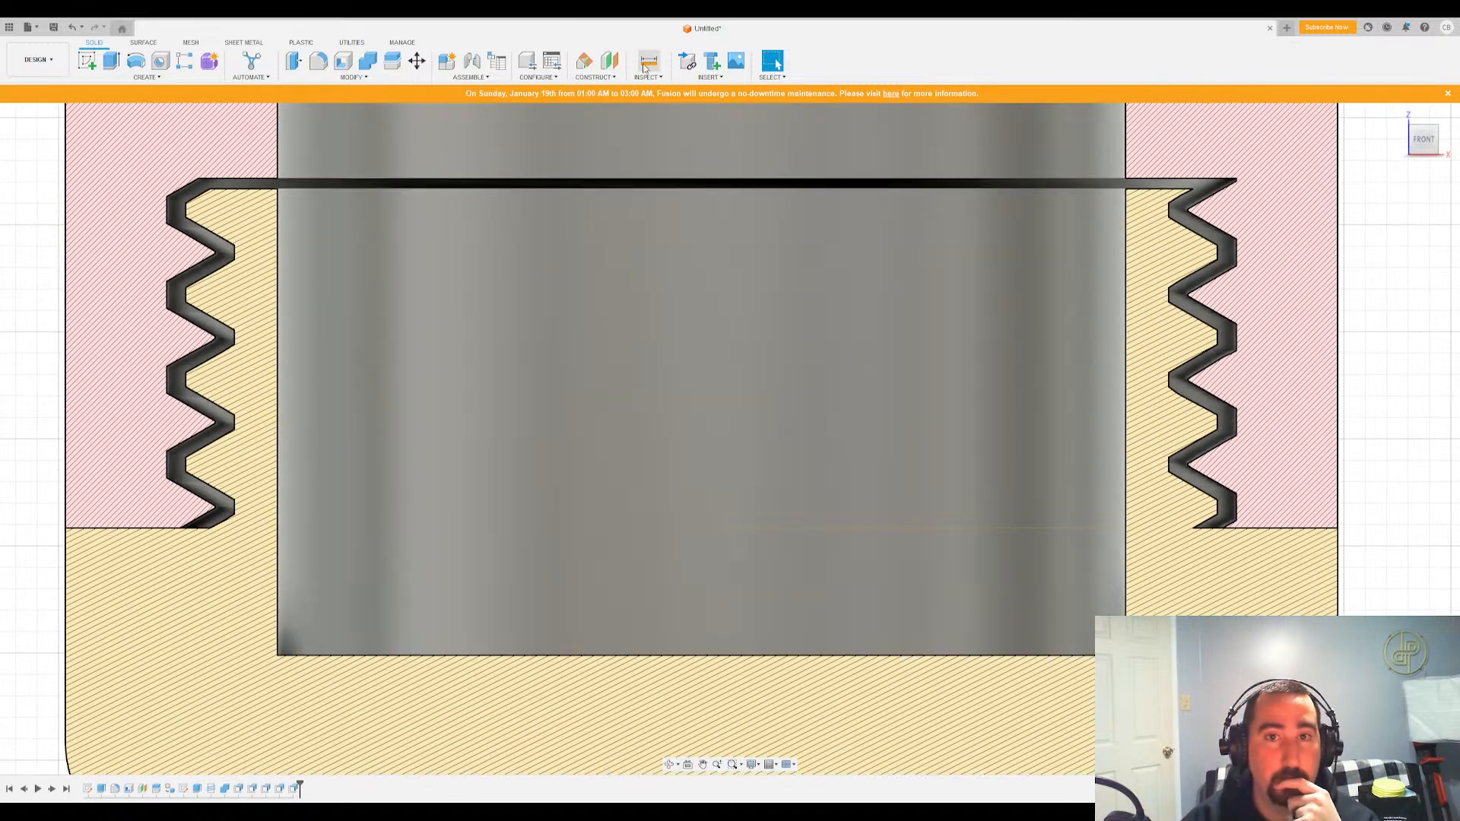
pyautogui.click(649, 61)
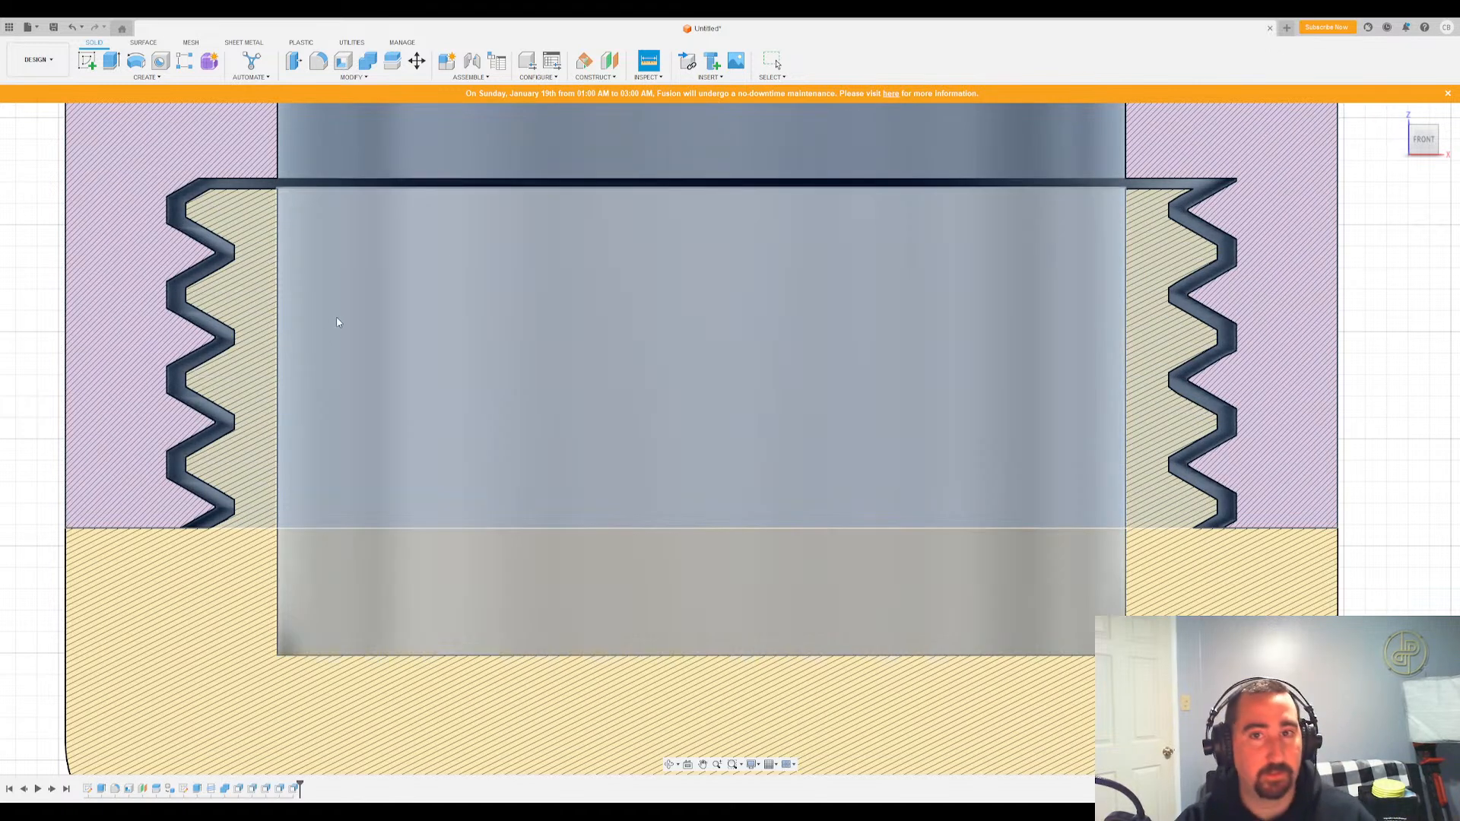
pyautogui.press('Escape')
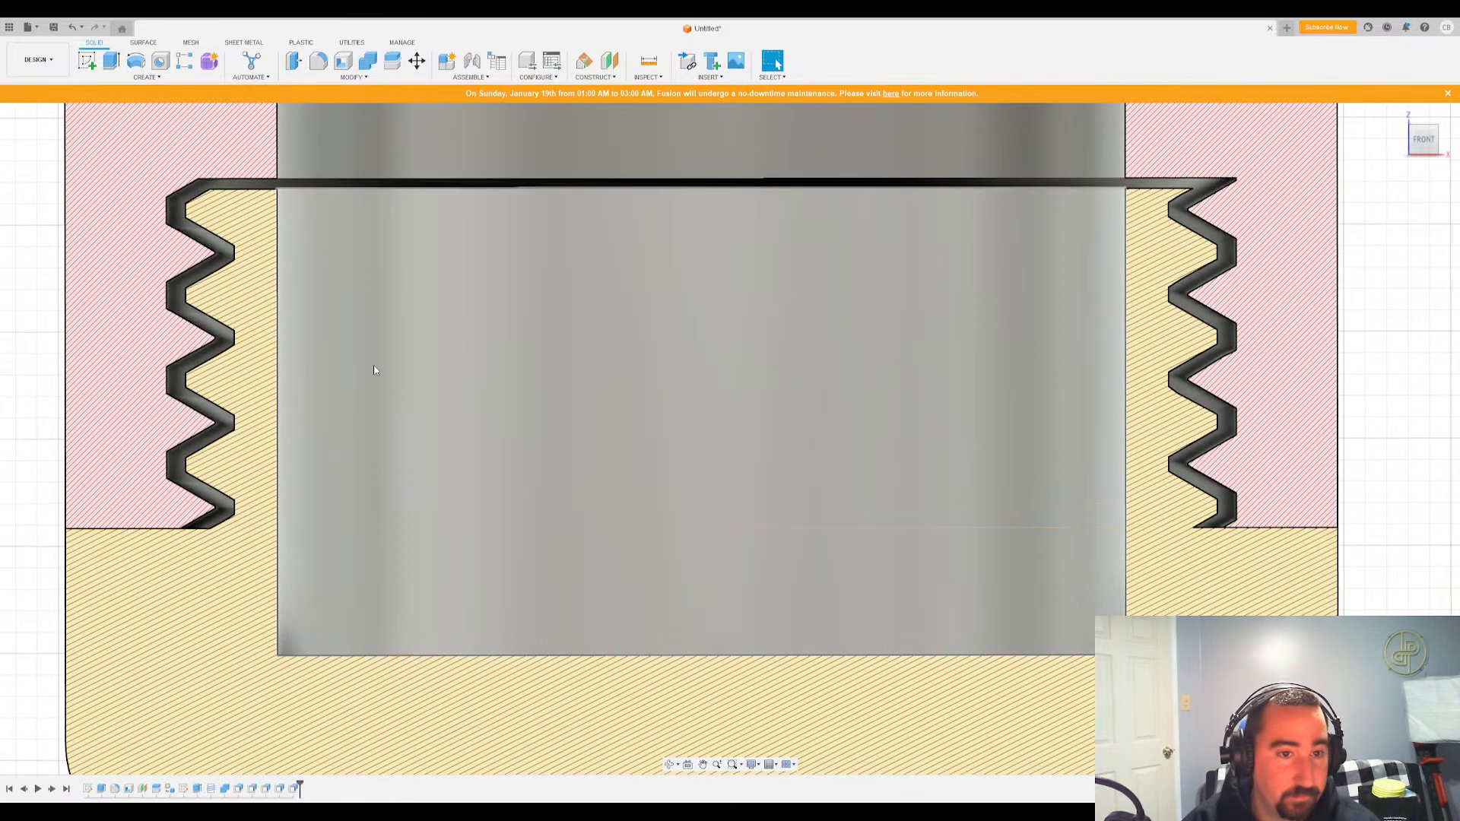
pyautogui.keyDown('shift'); pyautogui.moveTo(375, 368); pyautogui.dragTo(505, 390, button='middle'); pyautogui.keyUp('shift')
pyautogui.scroll(-6, 506, 390)
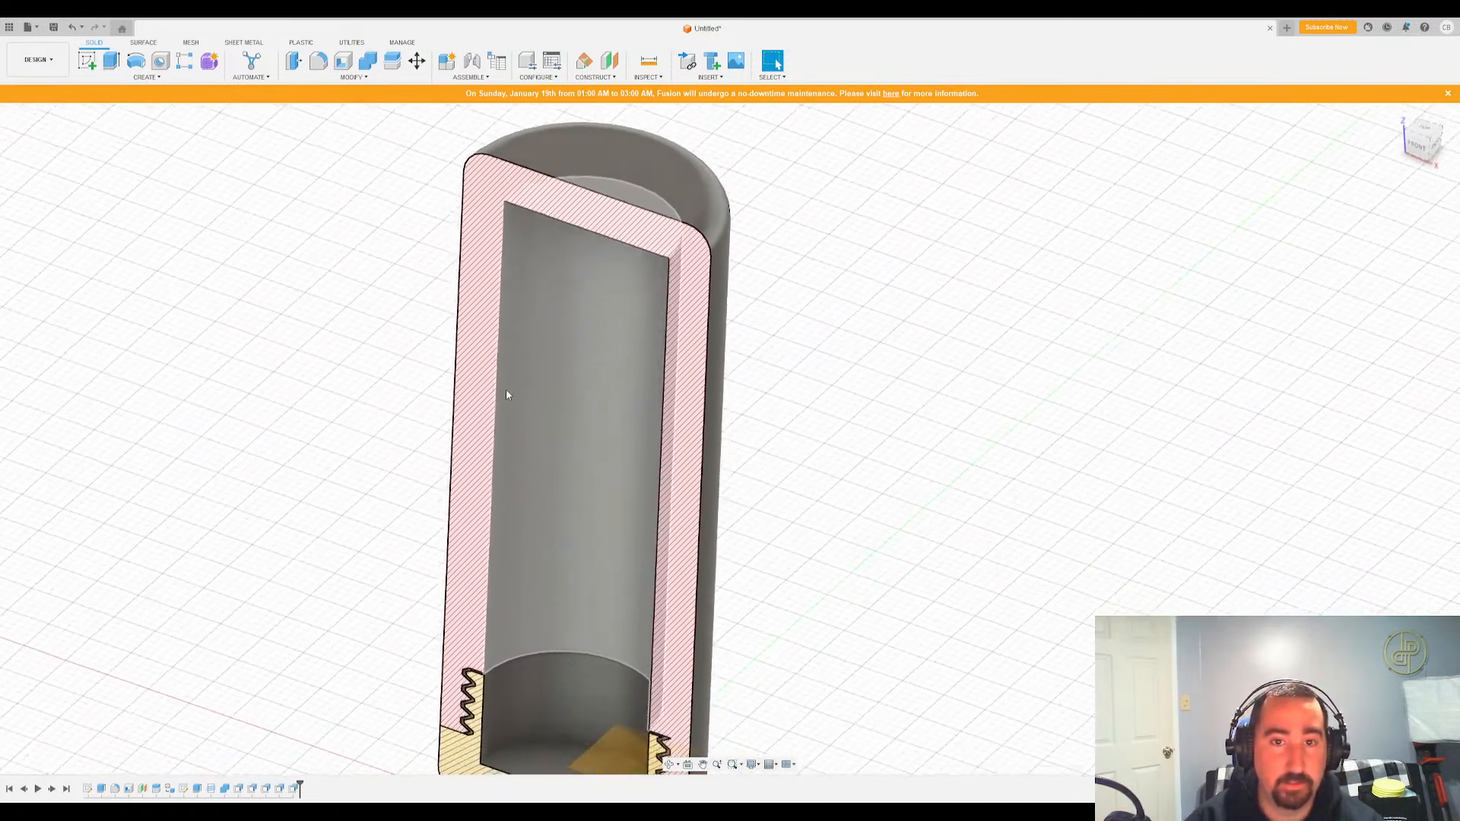
pyautogui.scroll(2, 506, 392)
pyautogui.scroll(4, 478, 552)
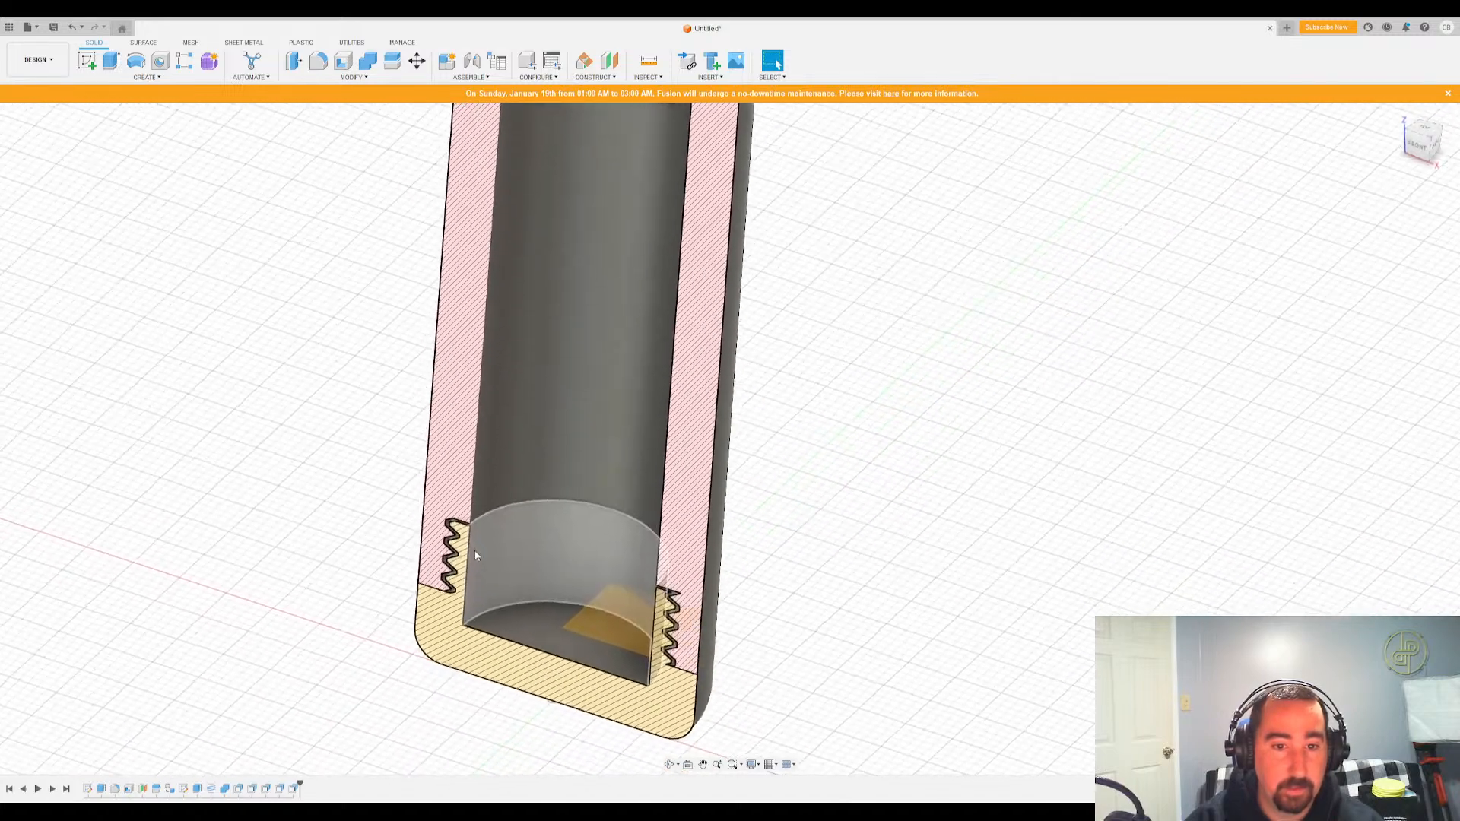
pyautogui.keyDown('shift'); pyautogui.moveTo(502, 568); pyautogui.dragTo(496, 566, button='middle'); pyautogui.keyUp('shift')
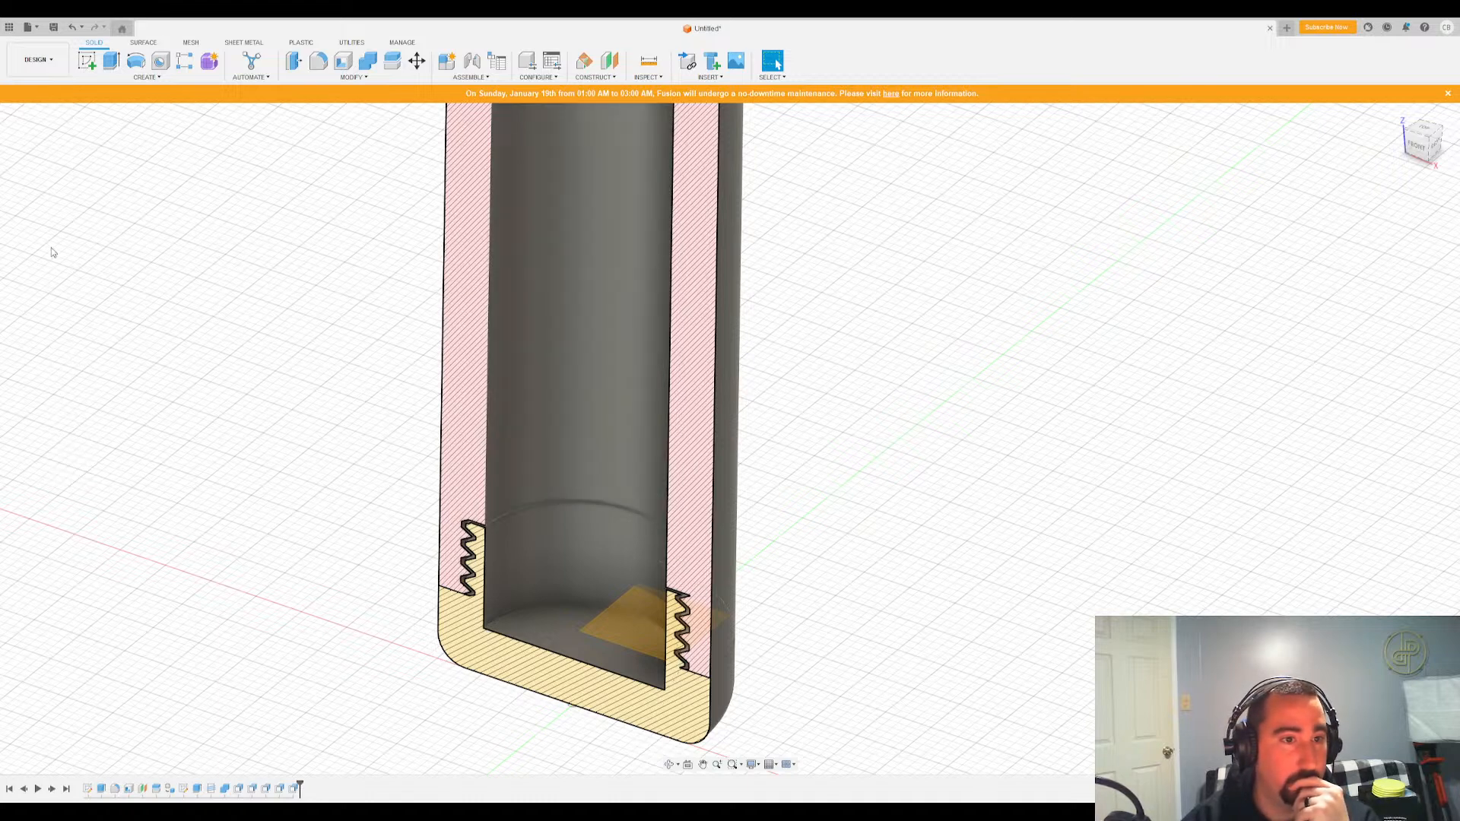
# Turn off the section, show only the threaded base, and open the file export dialog for it
pyautogui.click(41, 278)
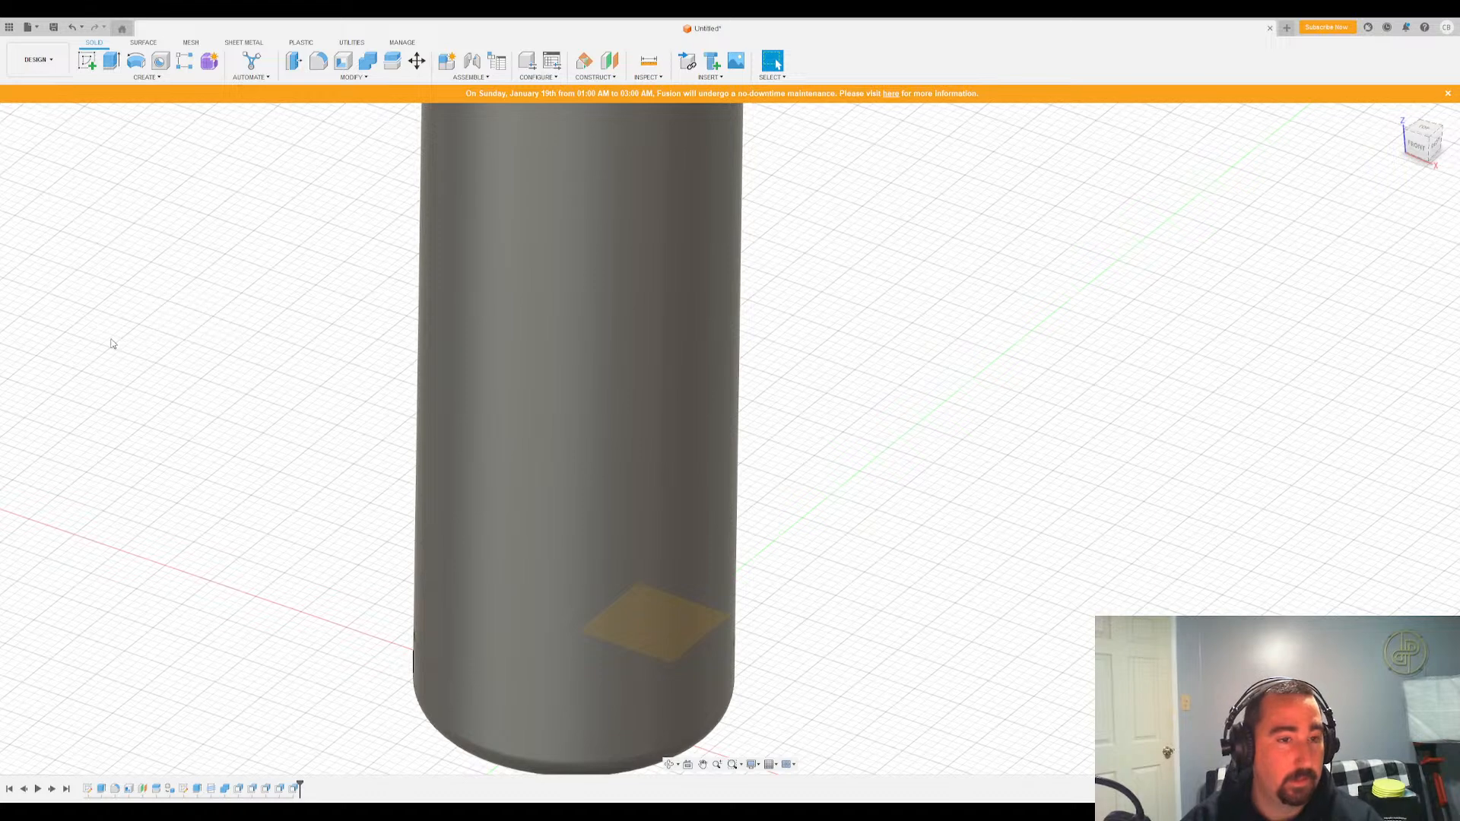
pyautogui.keyDown('shift'); pyautogui.moveTo(82, 432); pyautogui.dragTo(46, 351, button='middle'); pyautogui.keyUp('shift')
pyautogui.click(47, 331)
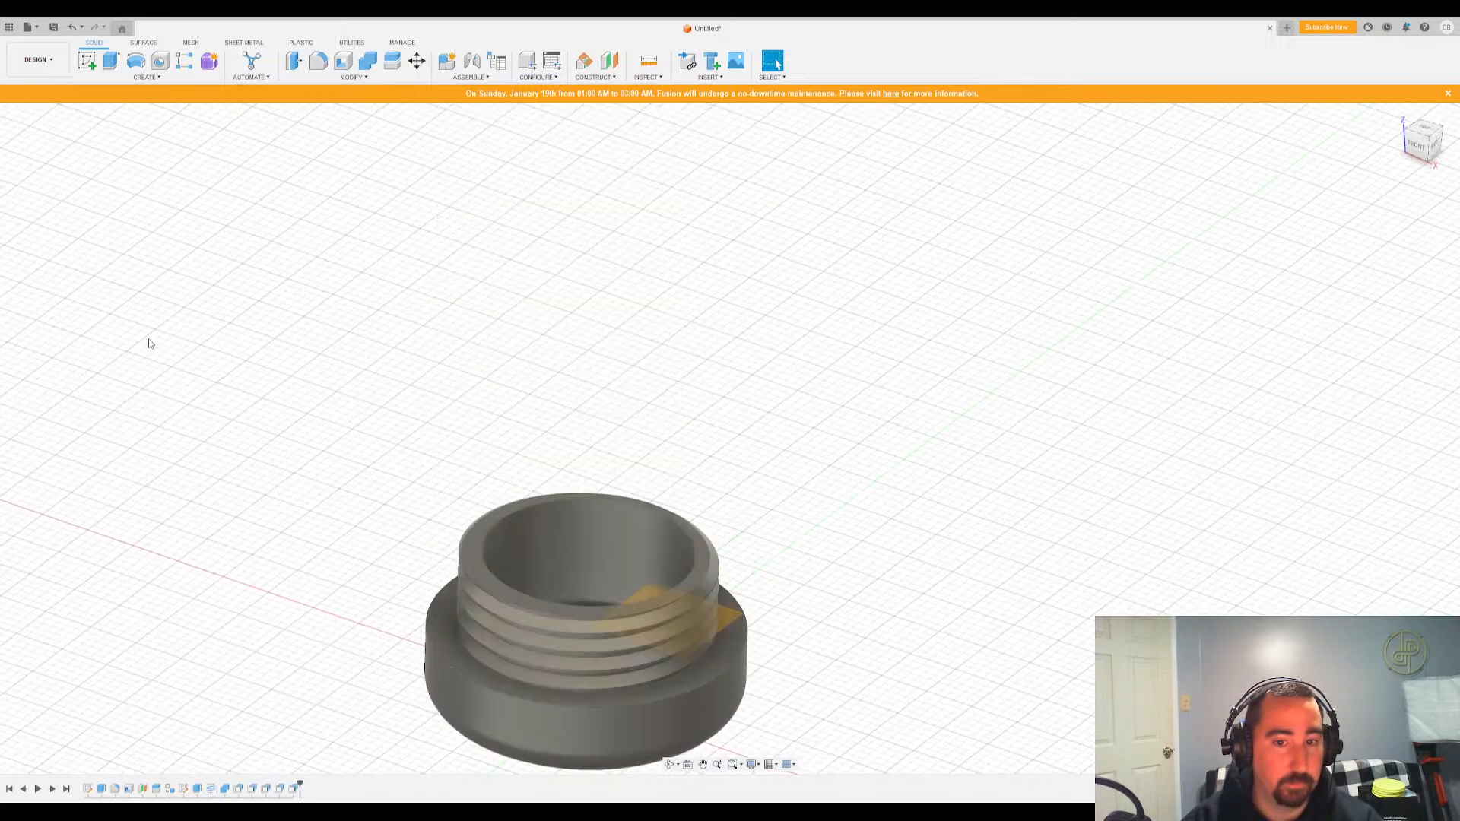
pyautogui.click(31, 28)
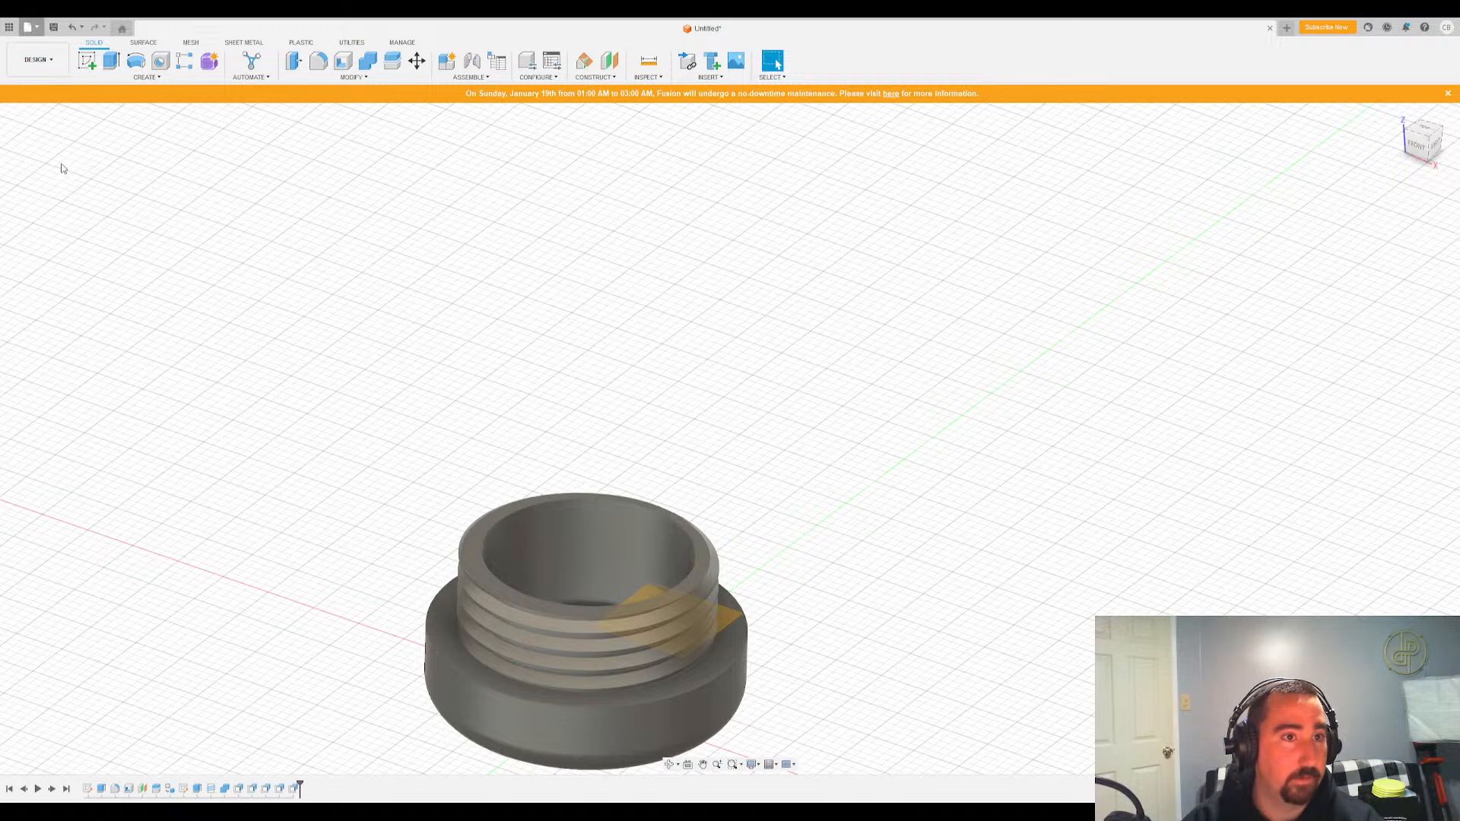
pyautogui.click(61, 165)
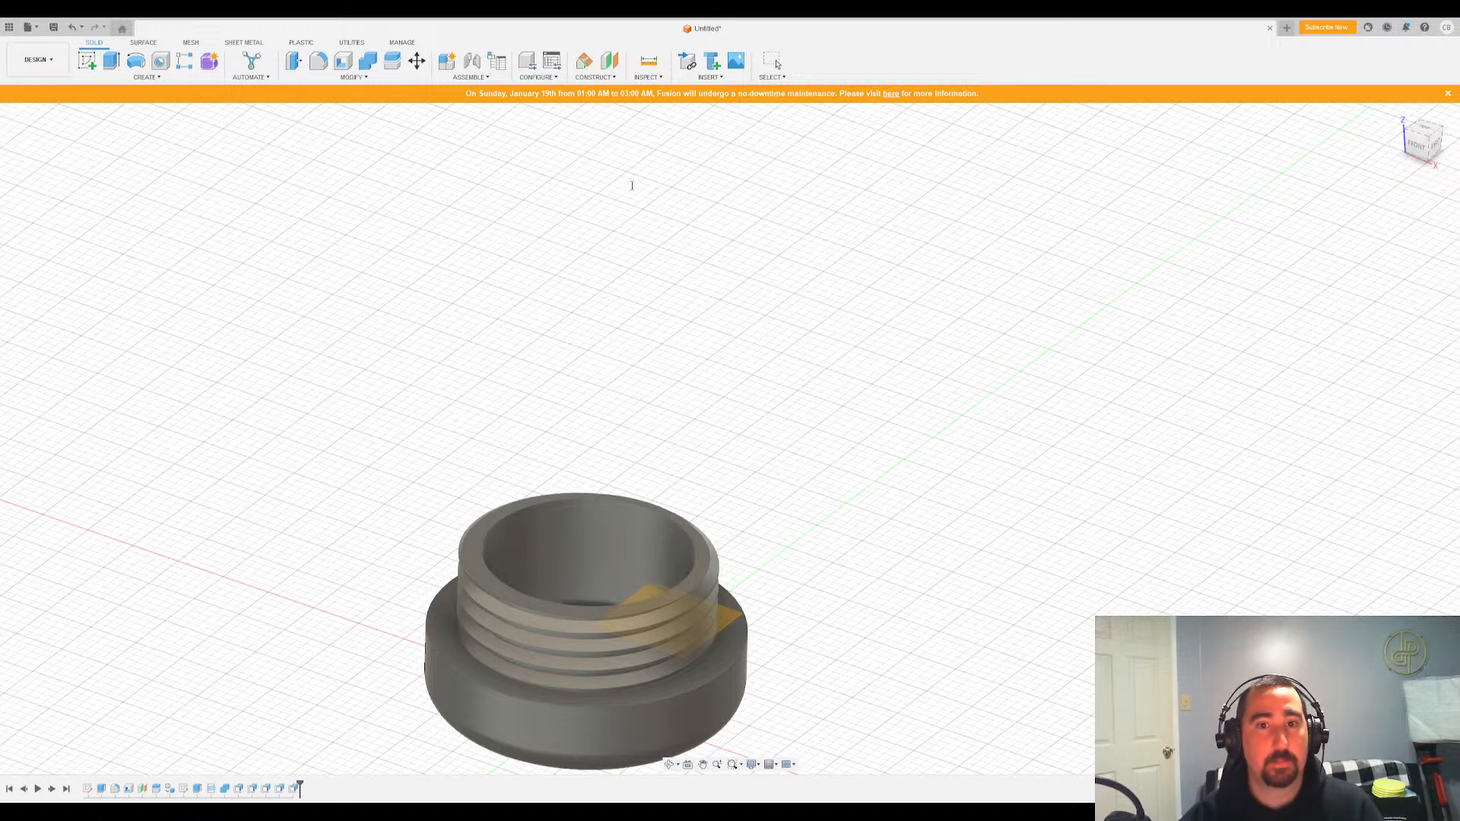
pyautogui.press('Return')
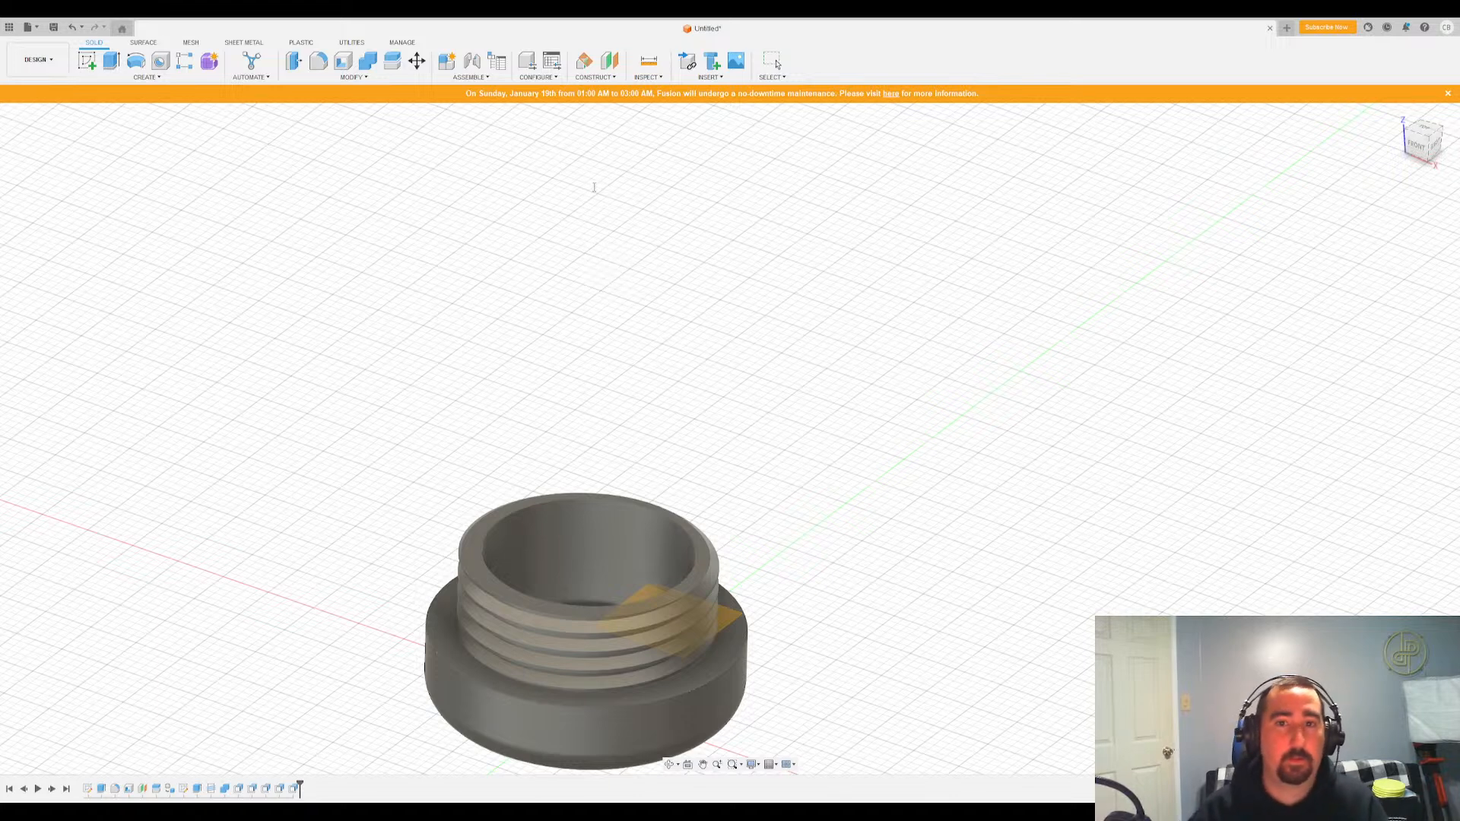
pyautogui.click(1026, 249)
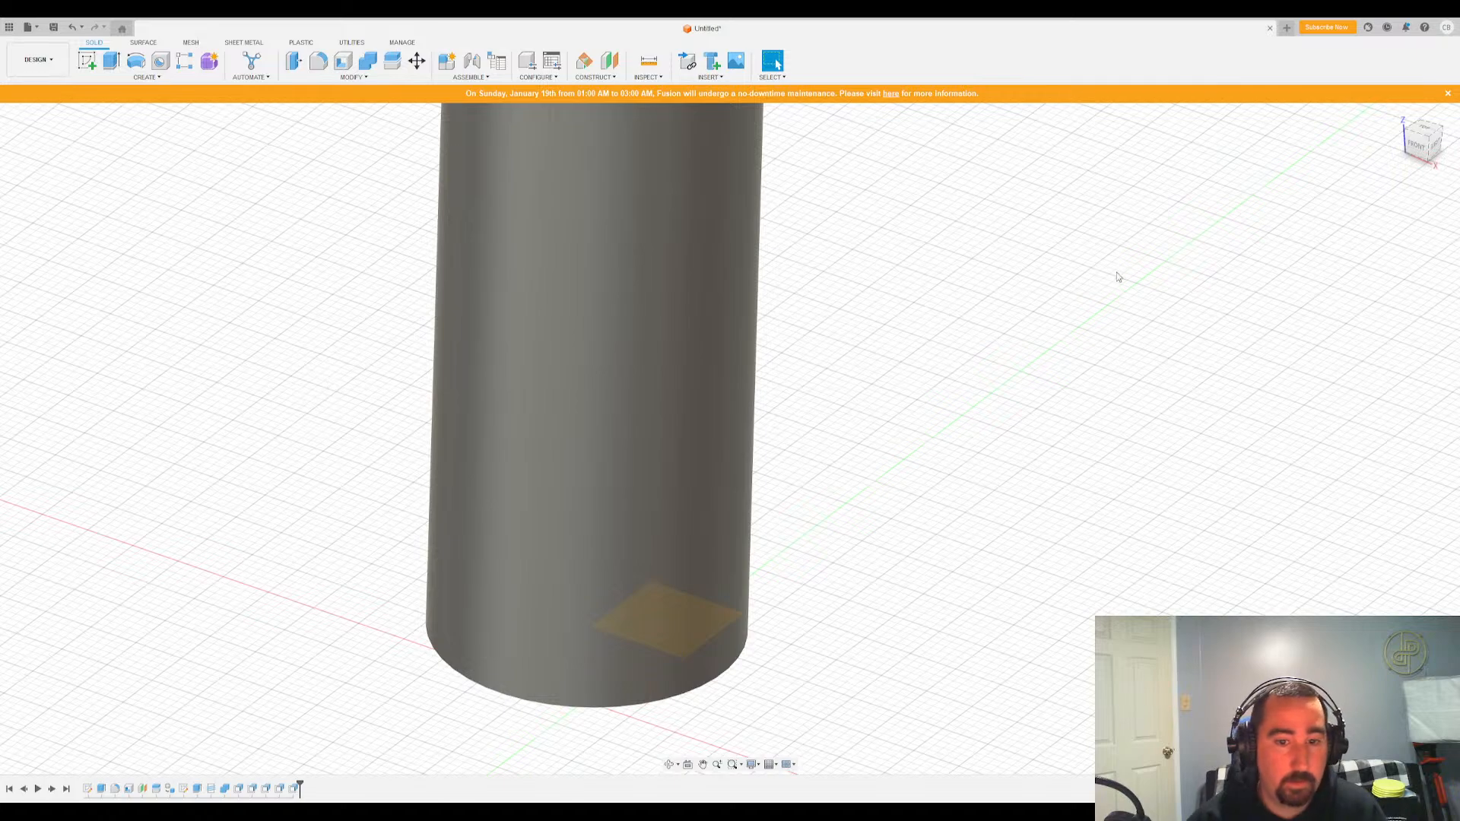
# Construct an offset plane from the upper body's closed top face, moved down so it crosses the lower half of the body
pyautogui.keyDown('shift'); pyautogui.moveTo(1053, 269); pyautogui.dragTo(730, 160, button='middle'); pyautogui.keyUp('shift')
pyautogui.scroll(-5, 730, 160)
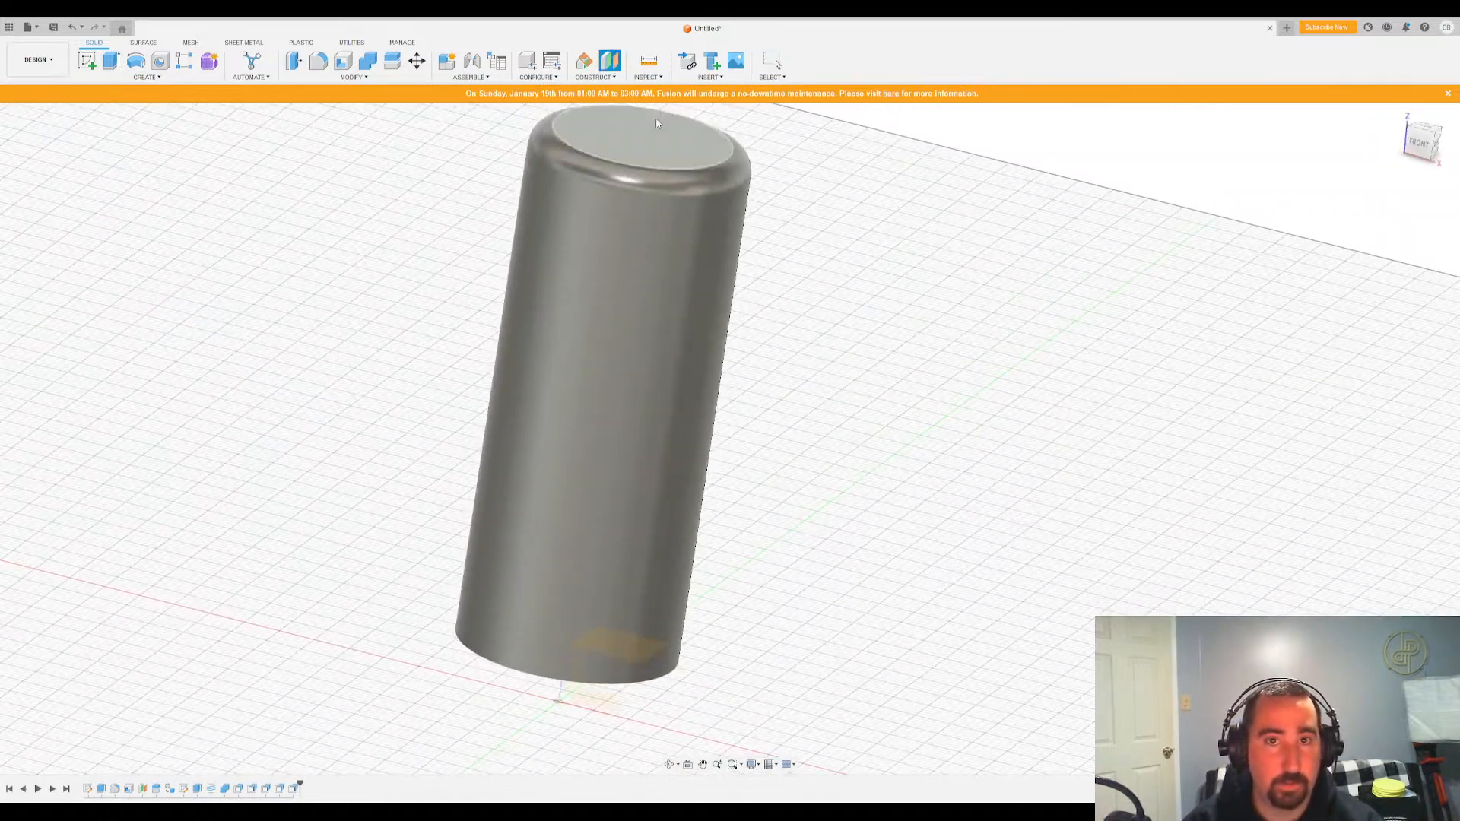
pyautogui.click(638, 157)
pyautogui.moveTo(641, 133); pyautogui.dragTo(607, 452)
pyautogui.keyDown('shift'); pyautogui.moveTo(691, 361); pyautogui.dragTo(1209, 289, button='middle'); pyautogui.keyUp('shift')
pyautogui.press('Return')
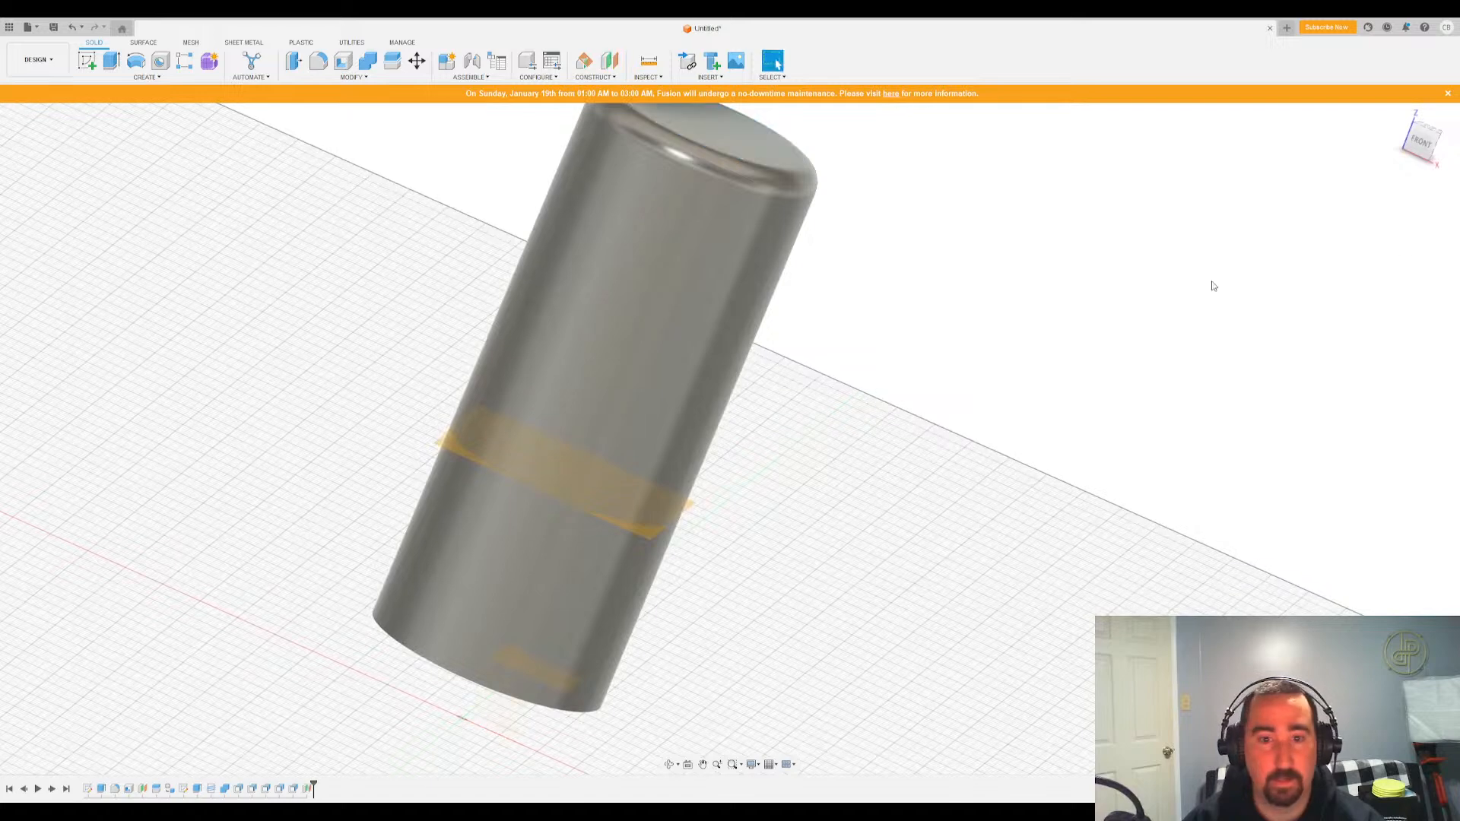
# Split the upper body with the new offset plane
pyautogui.click(392, 61)
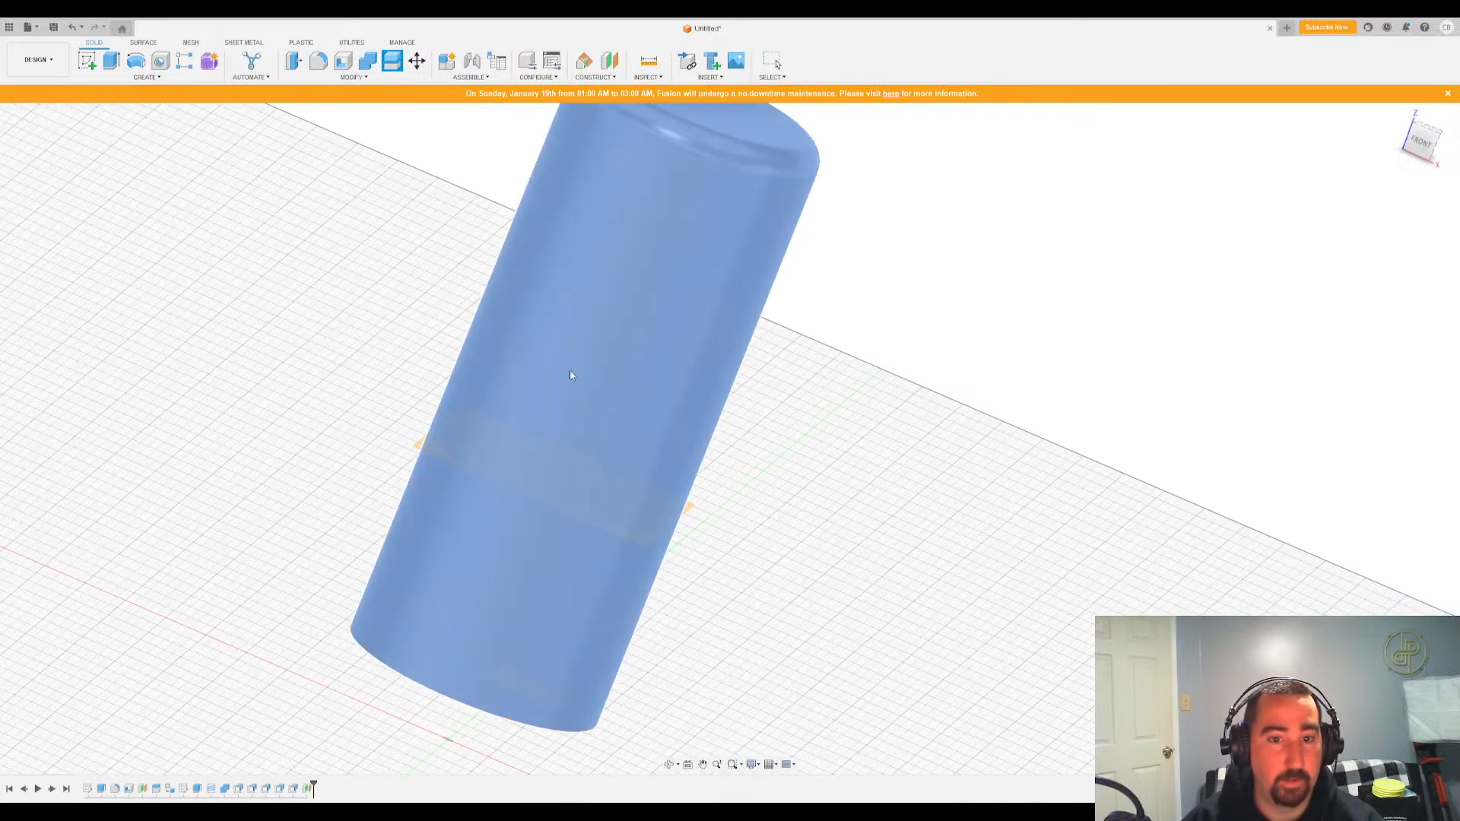
pyautogui.click(569, 369)
pyautogui.click(413, 452)
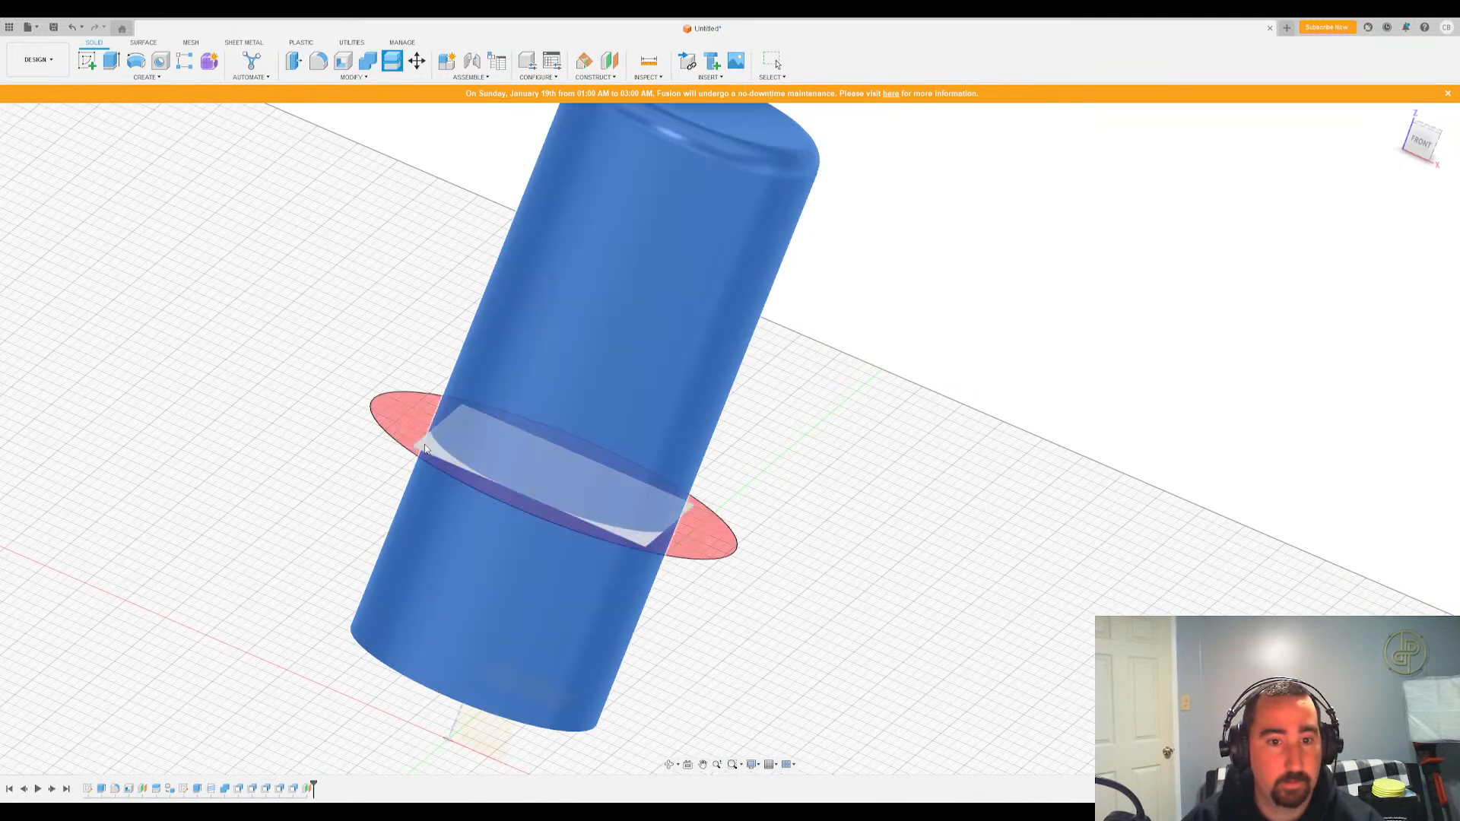
pyautogui.press('Return')
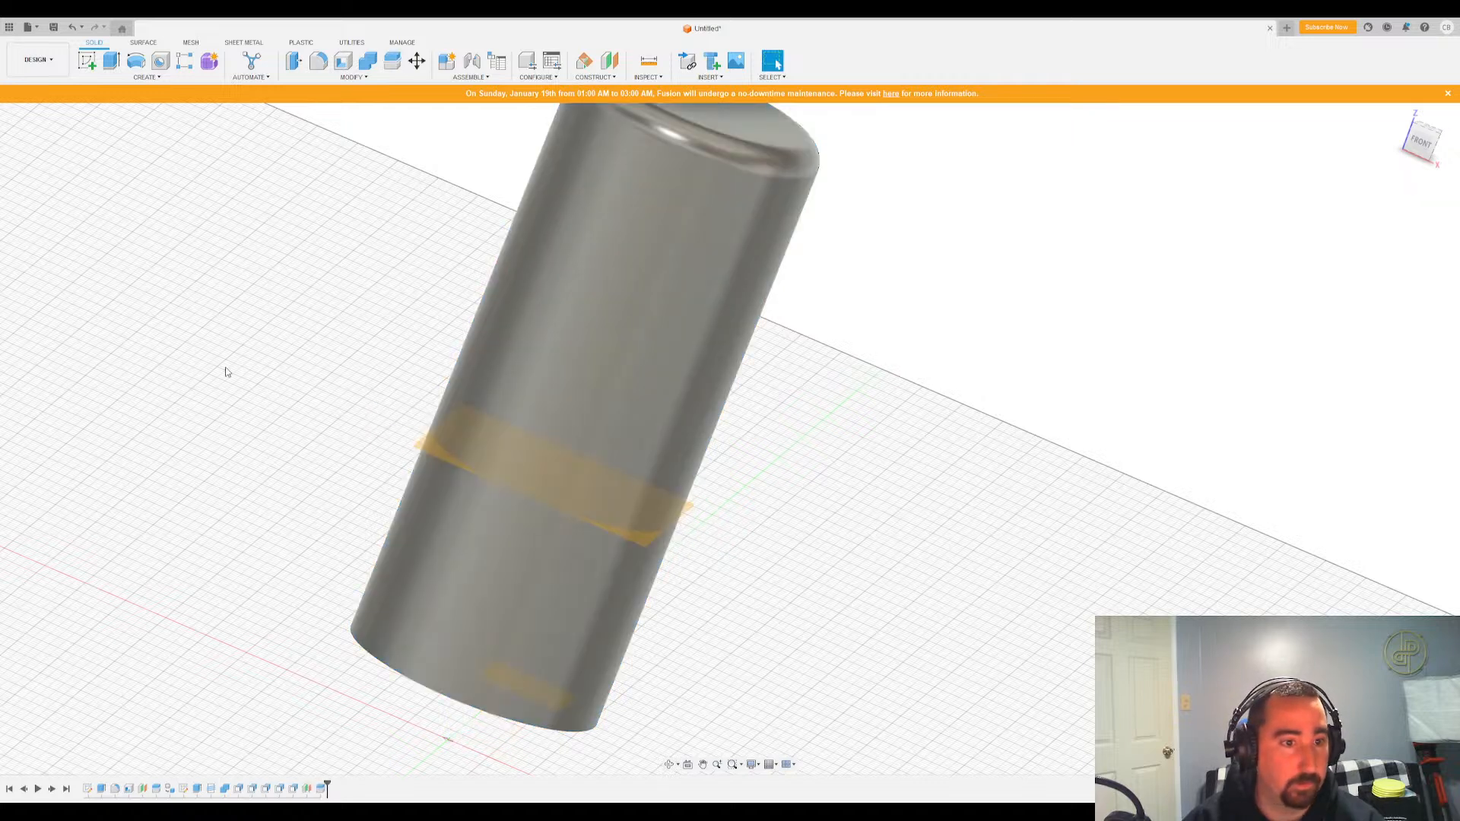
# Delete the piece of the upper body above the plane, and undo the deletion and the split
pyautogui.click(578, 289)
pyautogui.press('Delete')
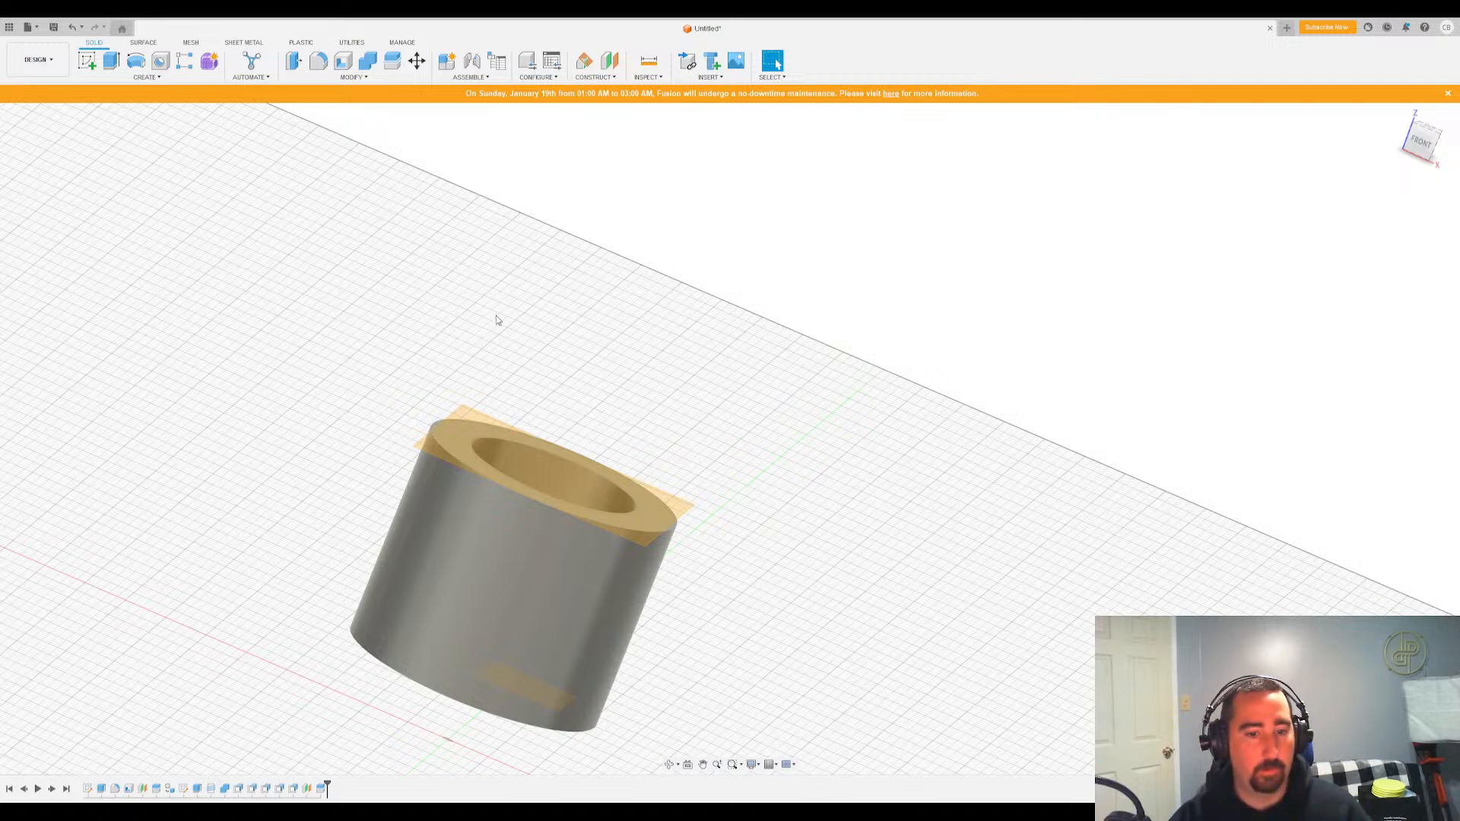
pyautogui.hotkey('ctrl', 'z')
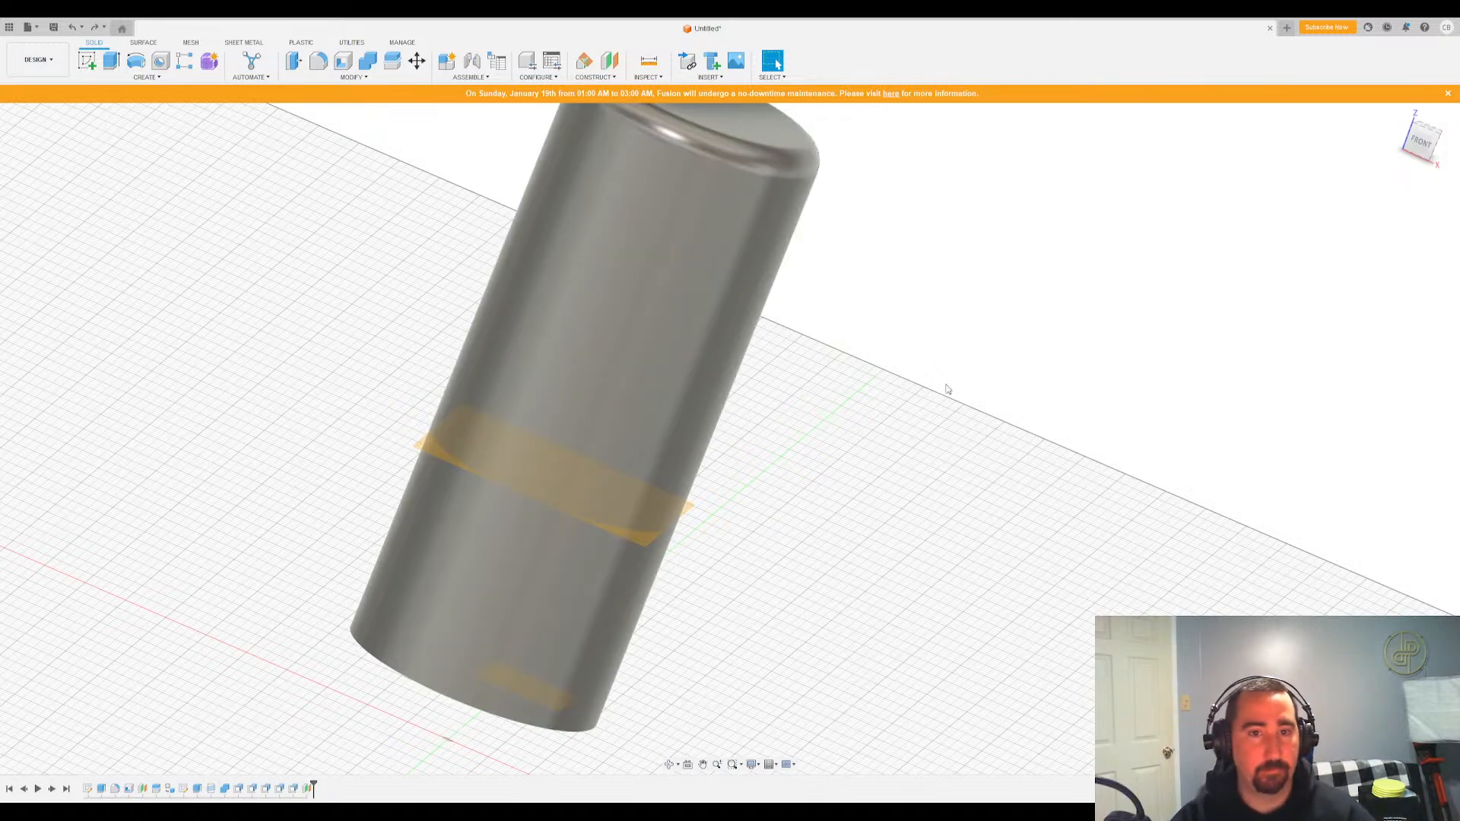
# Switch to Bambu Studio and load the shortened case piece and its threaded base onto the build plate
pyautogui.keyDown('shift'); pyautogui.moveTo(855, 365); pyautogui.dragTo(247, 340, button='middle'); pyautogui.keyUp('shift')
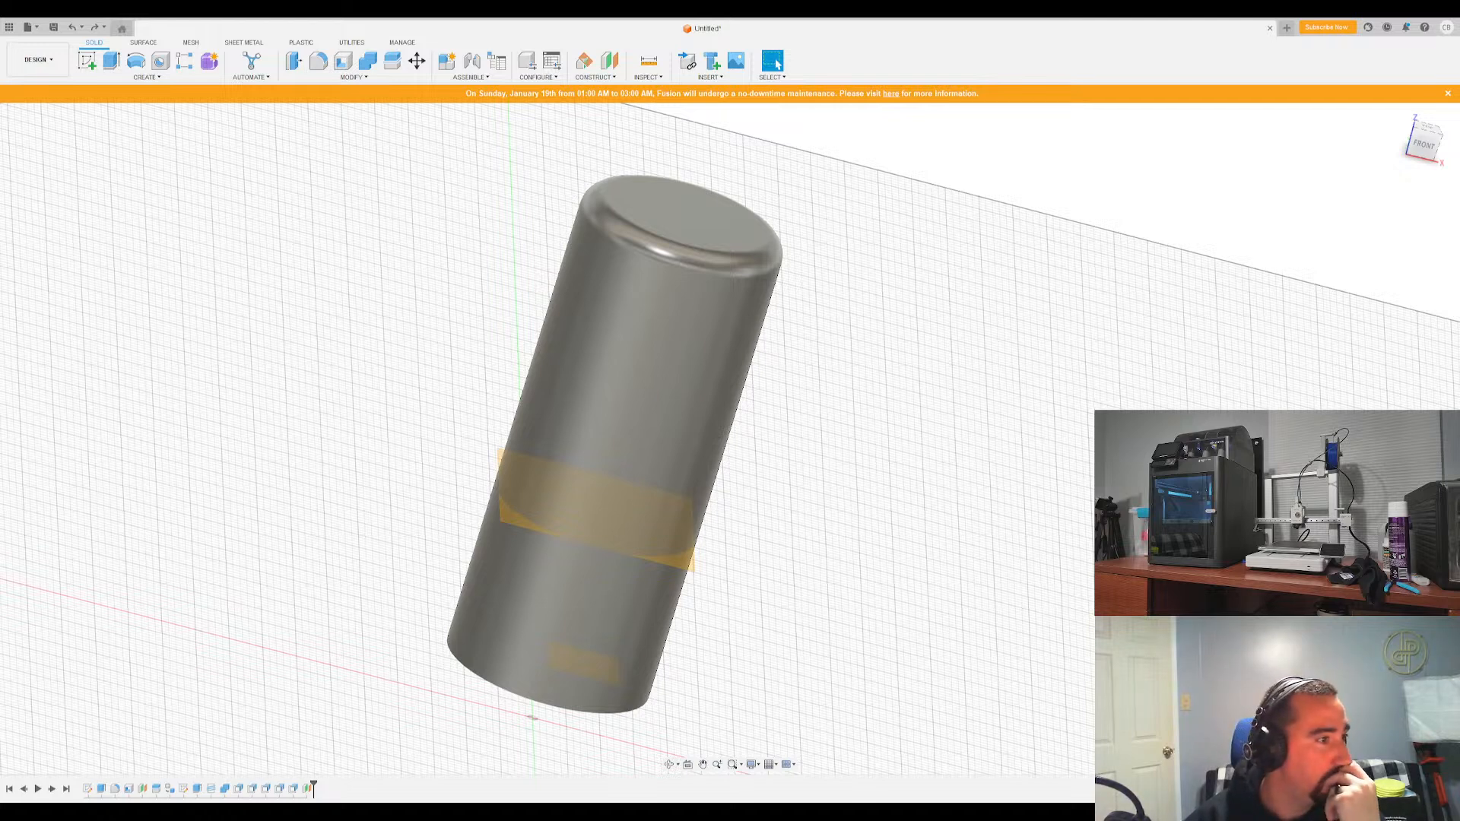
pyautogui.hotkey('alt', 'Tab')
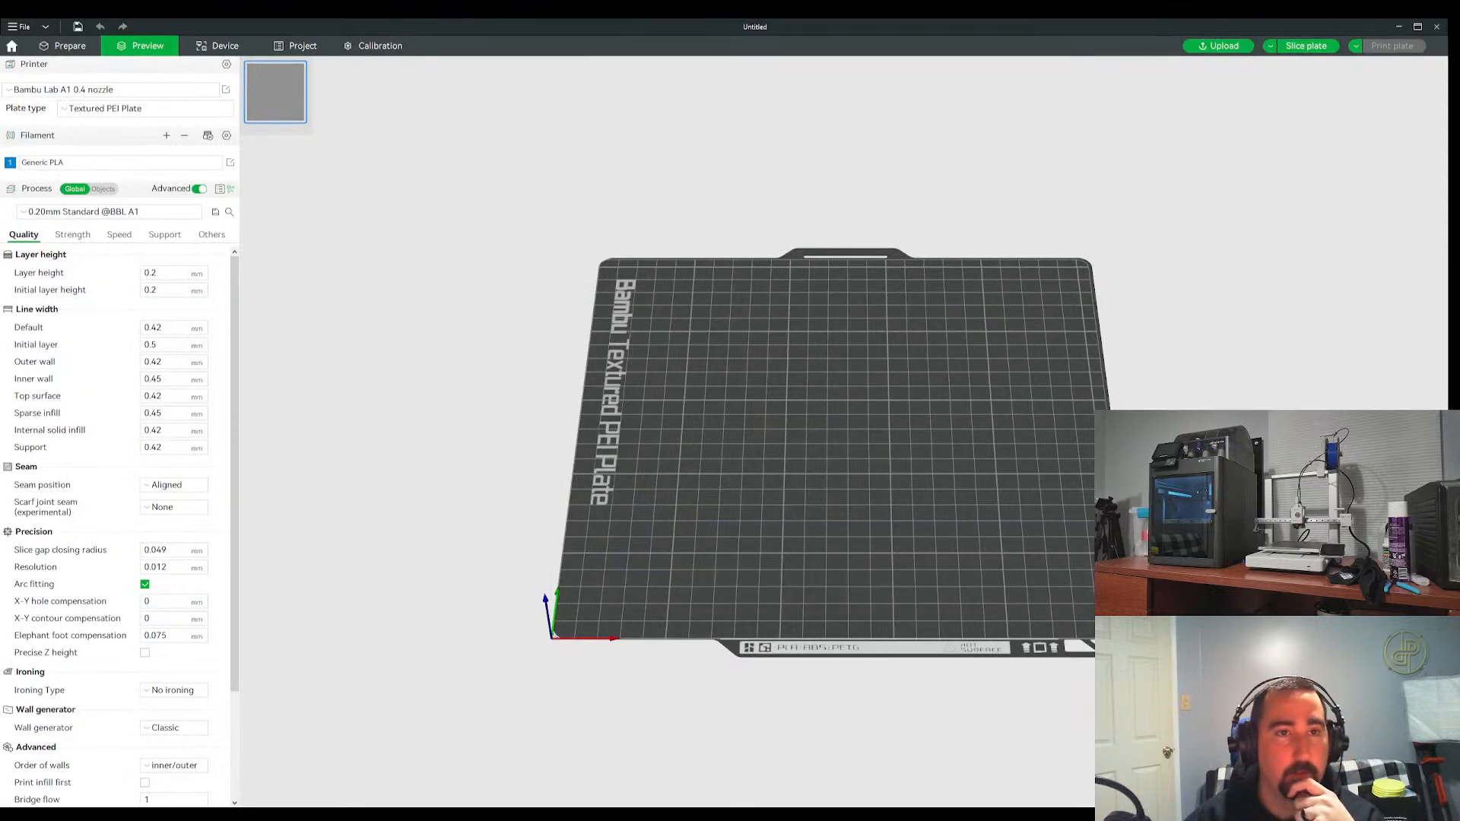
pyautogui.click(70, 46)
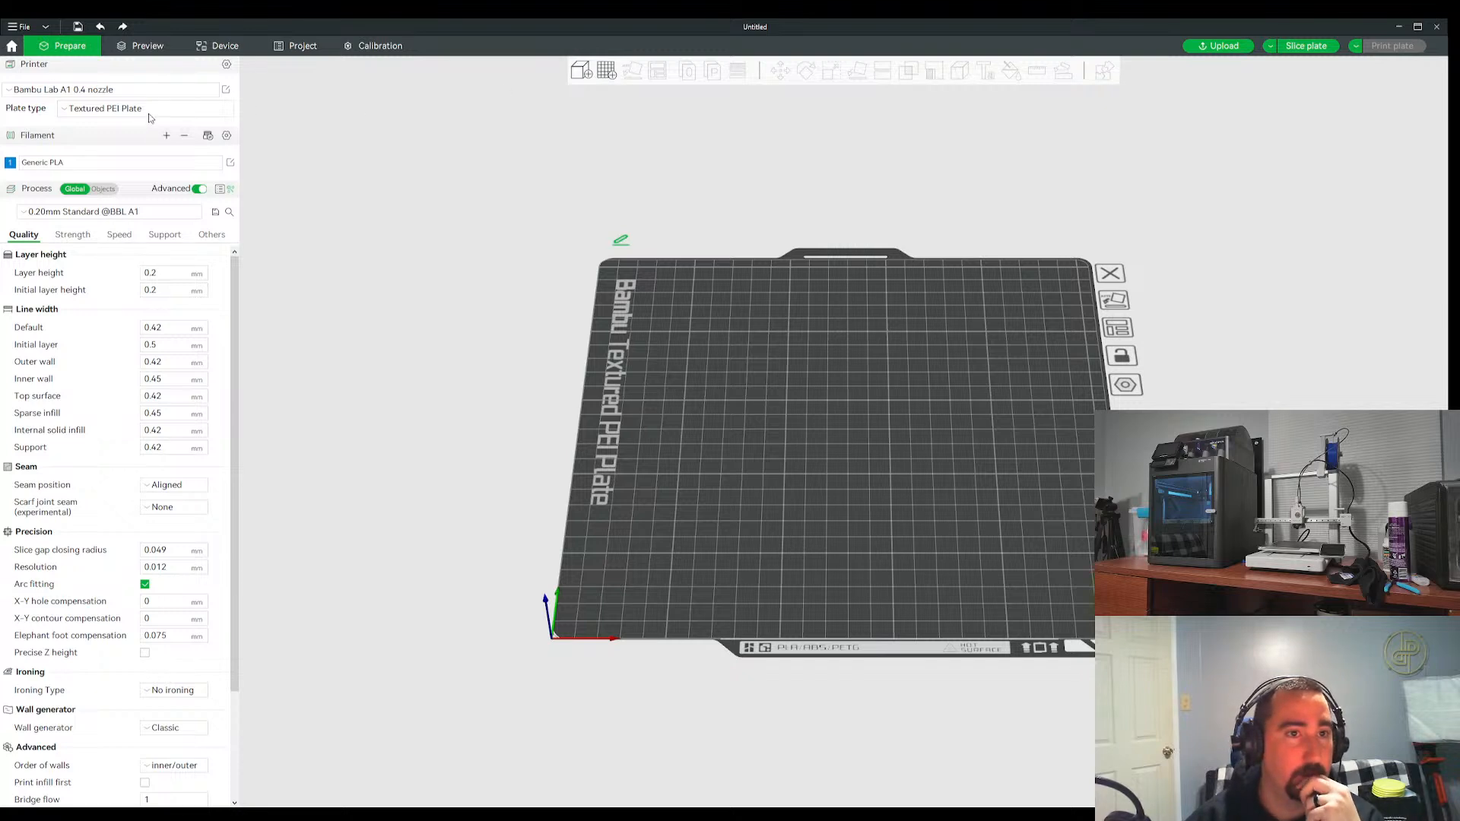
pyautogui.moveTo(771, 285); pyautogui.dragTo(991, 408)
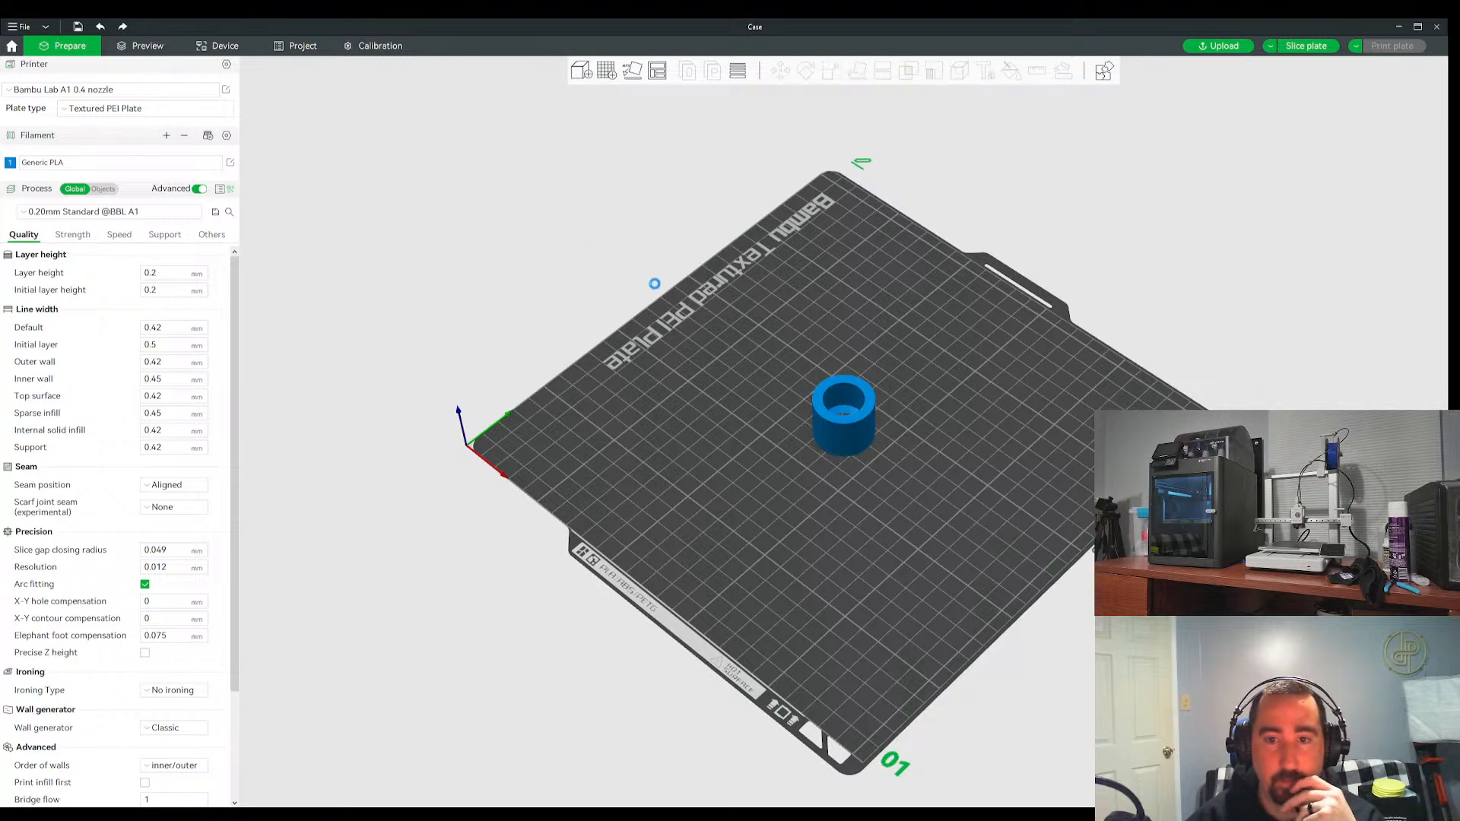
pyautogui.hotkey('ctrl', 'v')
# Slice the plate and start printing the case parts on the A1
pyautogui.moveTo(802, 455); pyautogui.dragTo(750, 408)
pyautogui.moveTo(806, 487); pyautogui.dragTo(1140, 304)
pyautogui.click(1305, 46)
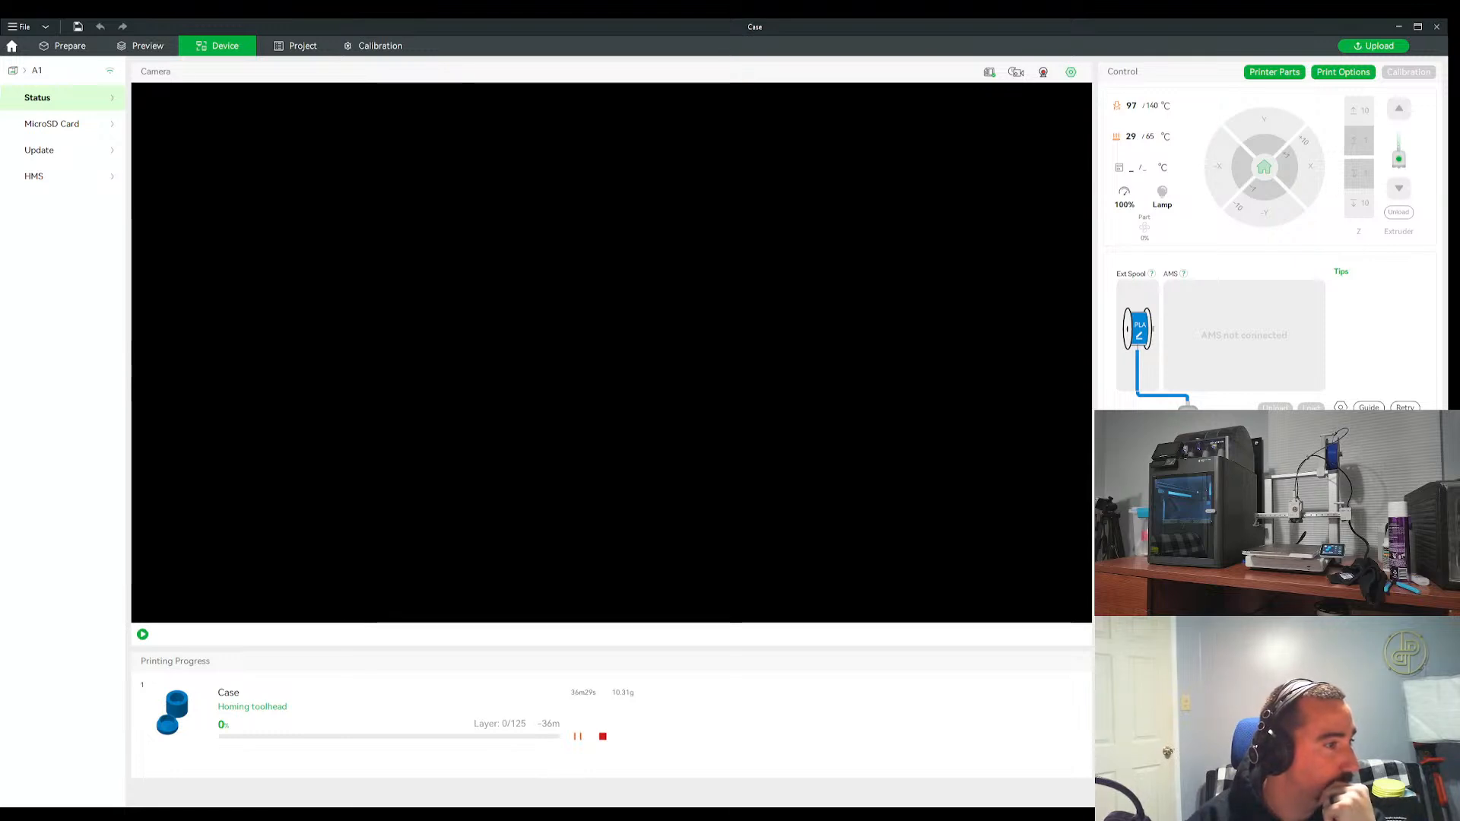
# Switch back to Fusion and undo the offset plane that crosses the upper body
pyautogui.hotkey('alt', 'Tab')
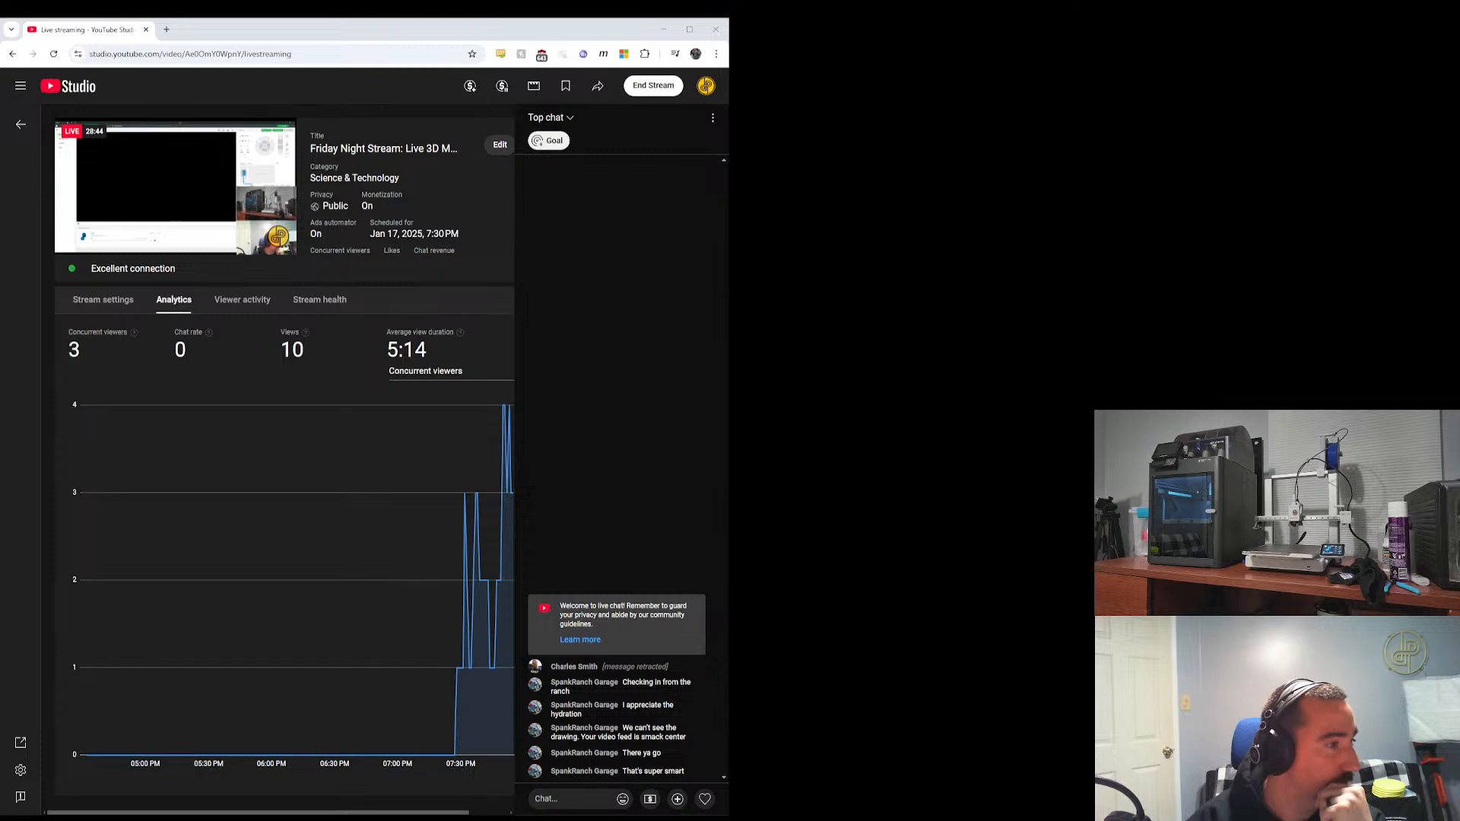
pyautogui.hotkey('alt', 'Tab')
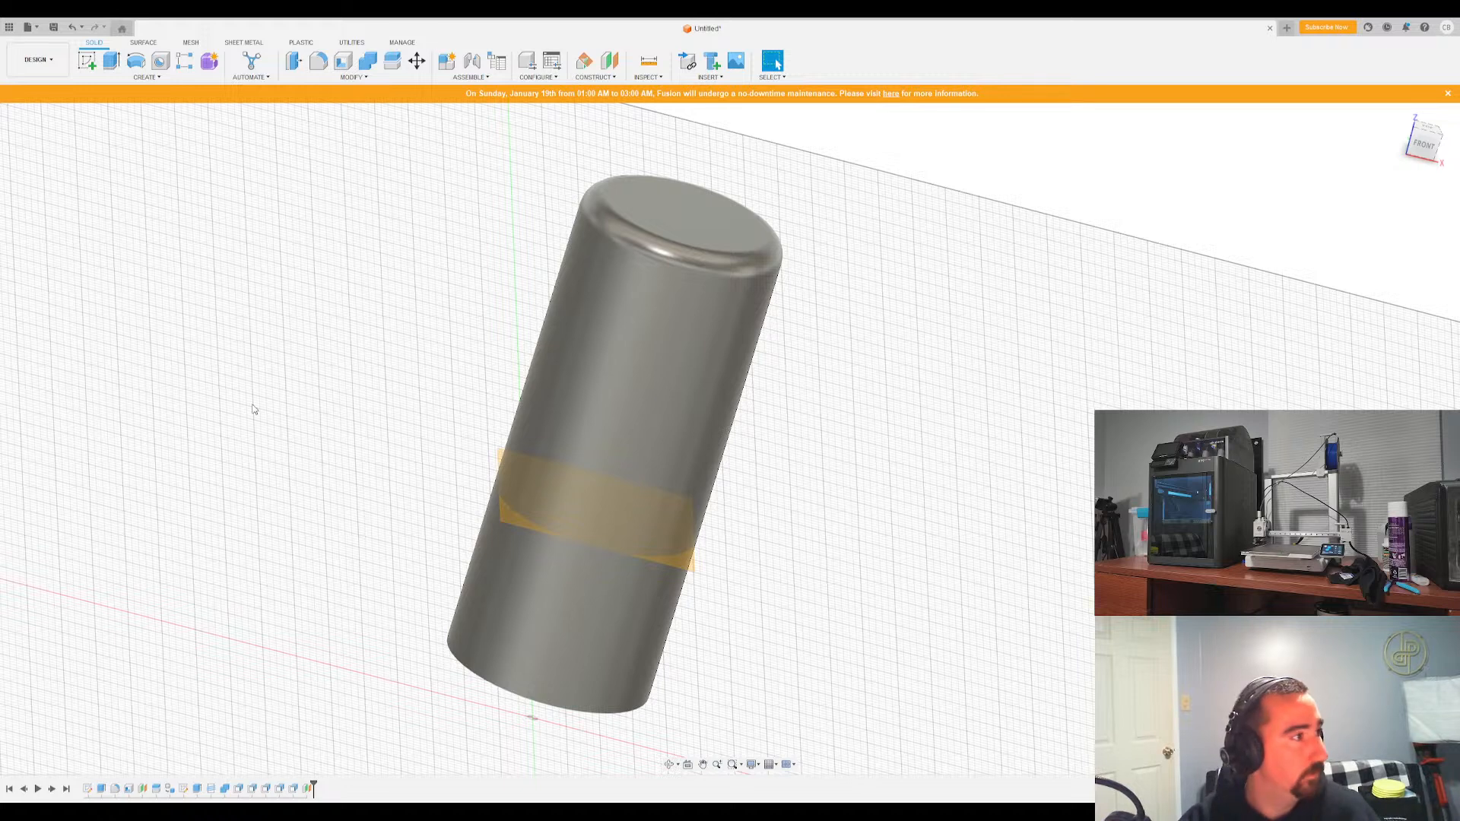
pyautogui.hotkey('ctrl', 'z')
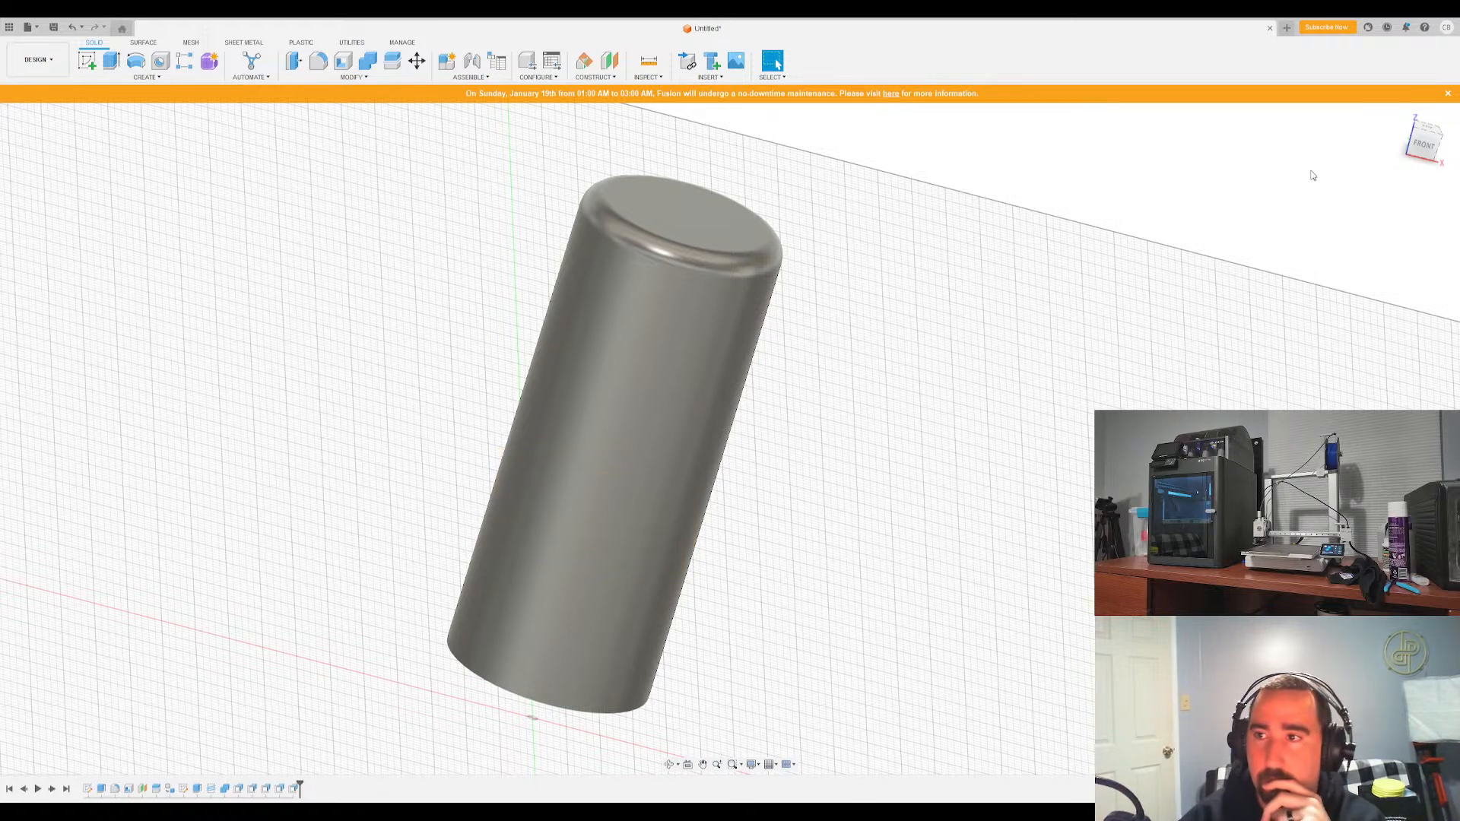
pyautogui.keyDown('shift'); pyautogui.moveTo(726, 437); pyautogui.dragTo(1192, 180, button='middle'); pyautogui.keyUp('shift')
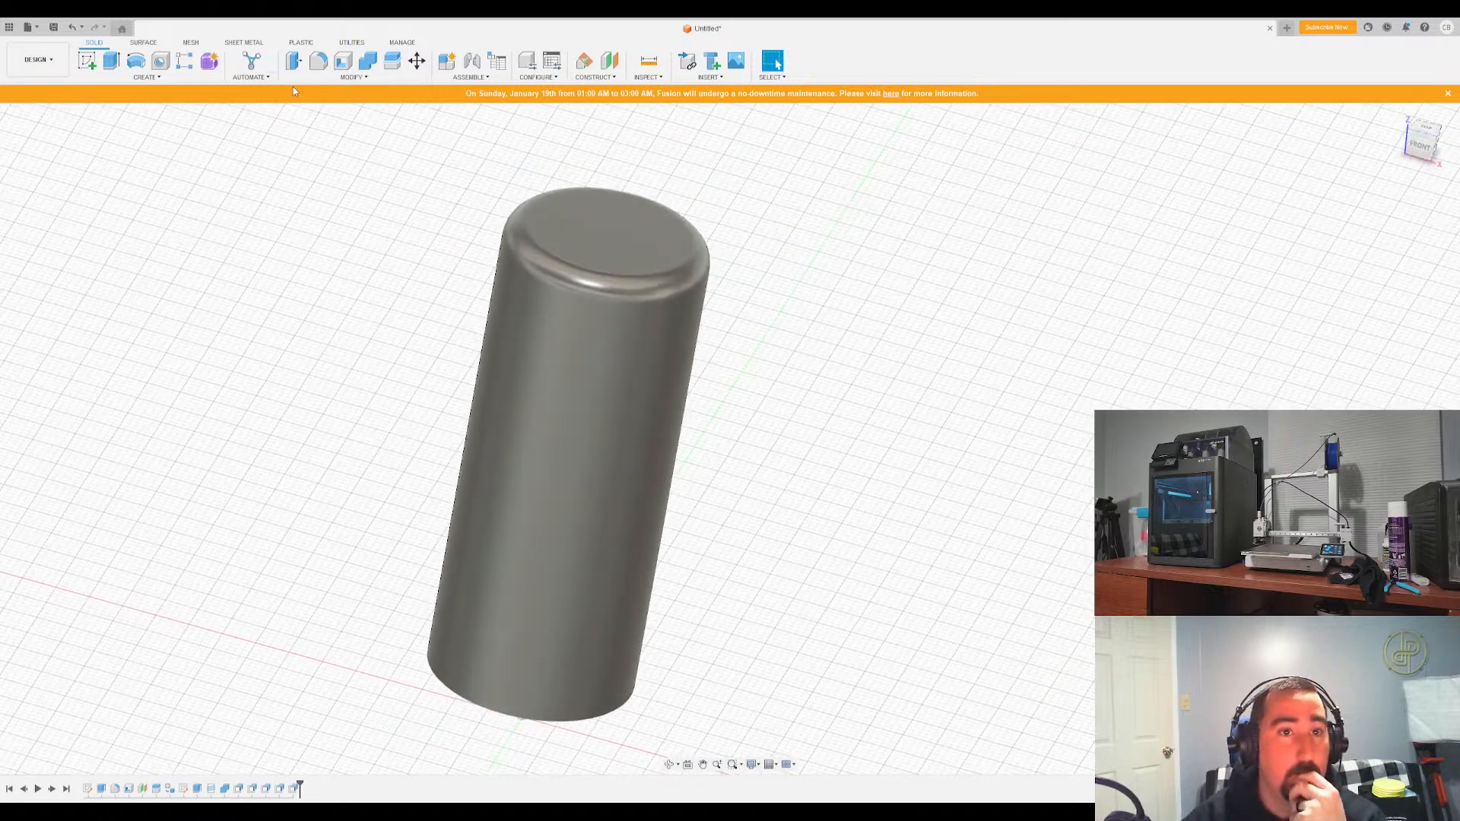
pyautogui.click(649, 61)
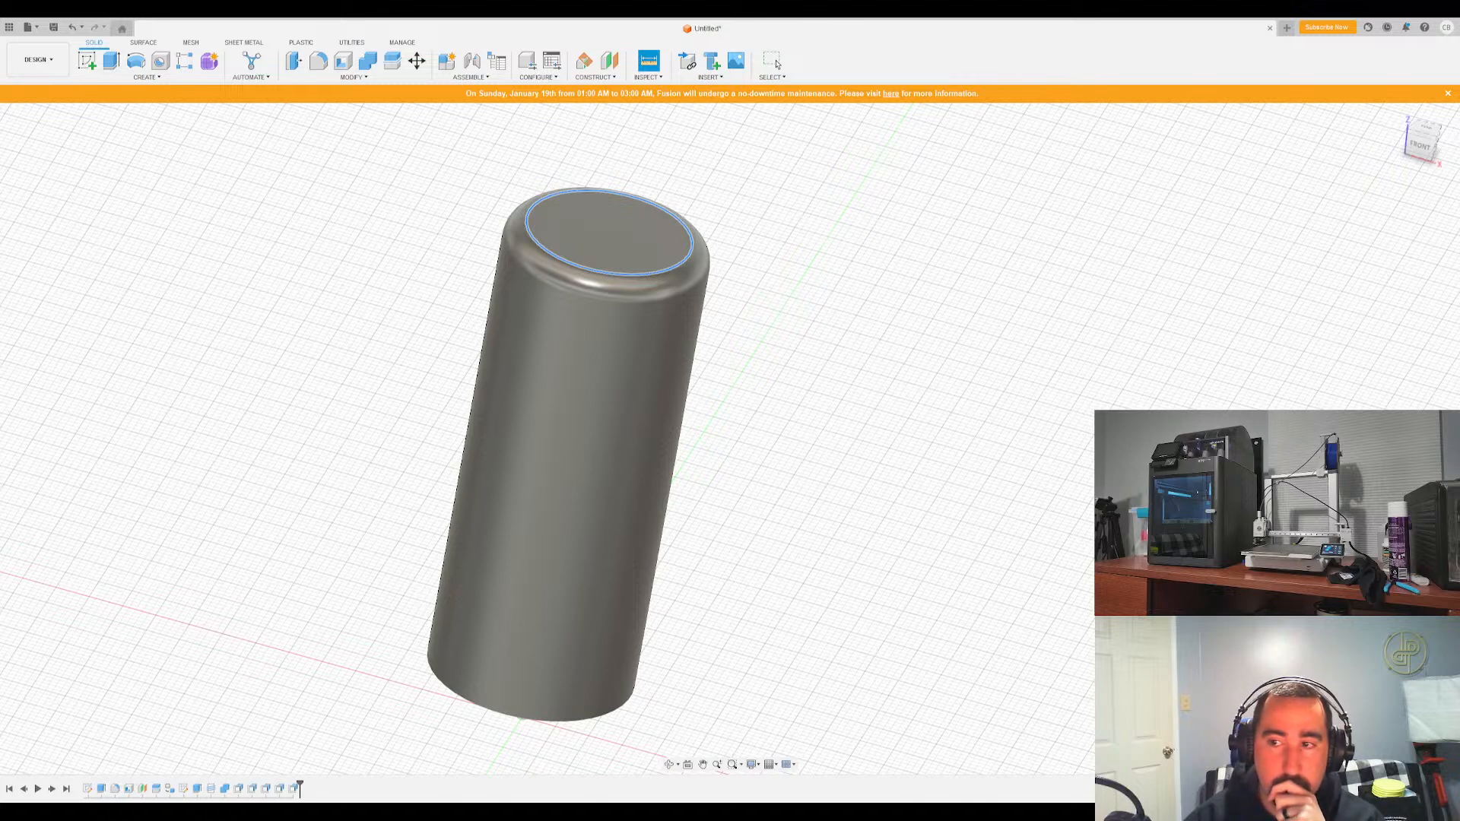
pyautogui.click(773, 62)
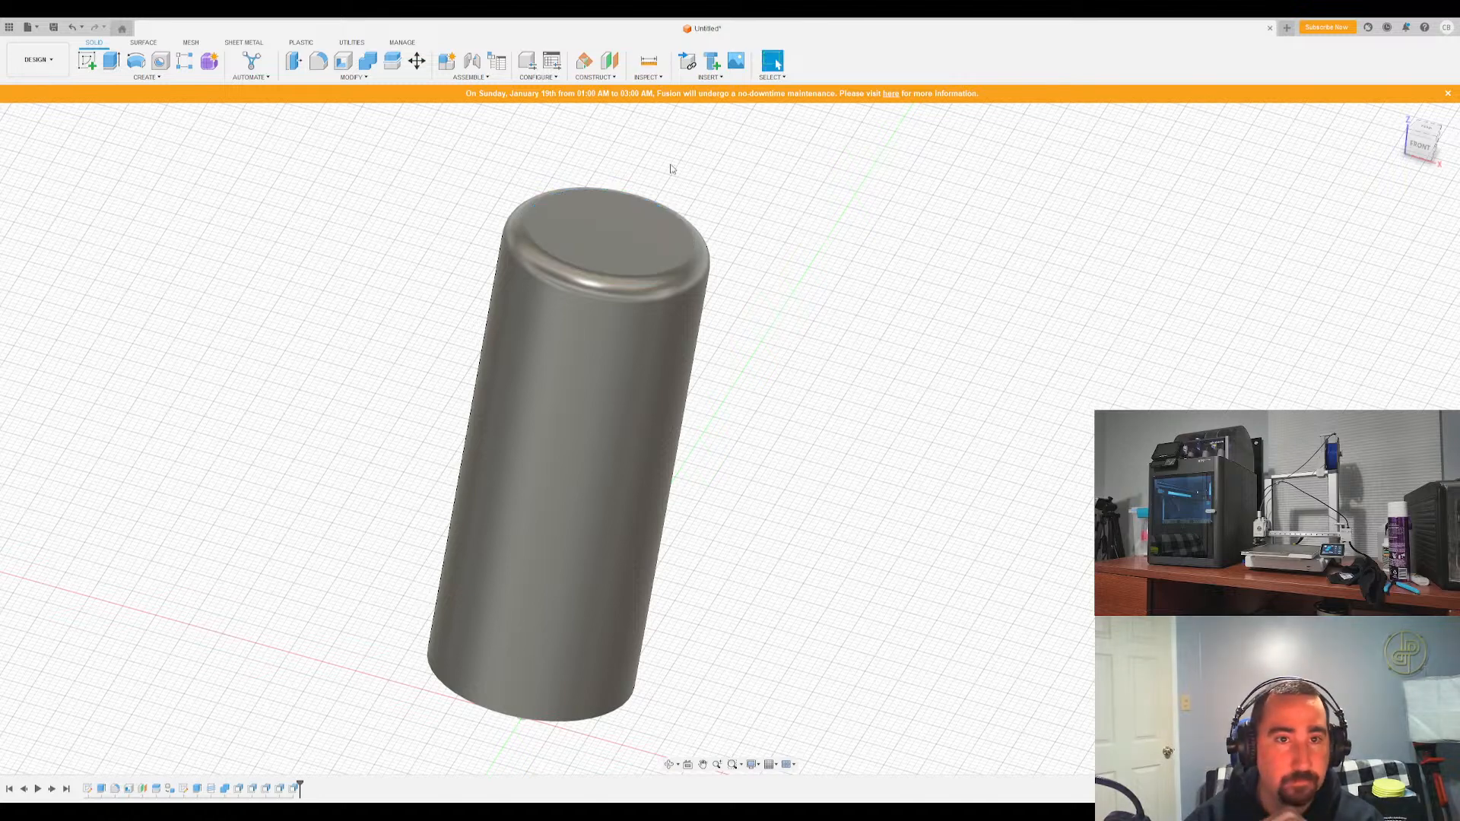
pyautogui.click(349, 77)
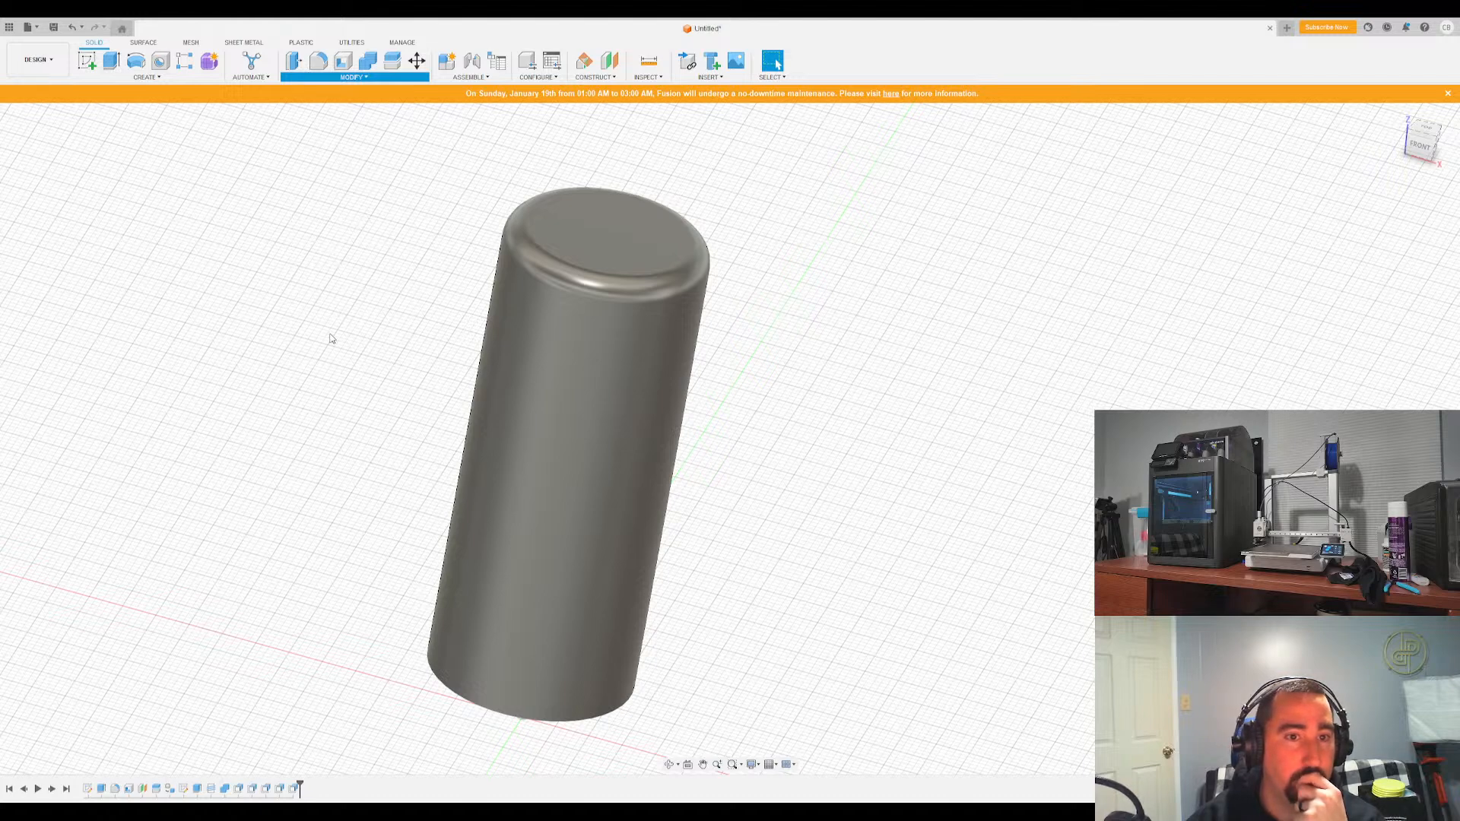
pyautogui.press('Escape')
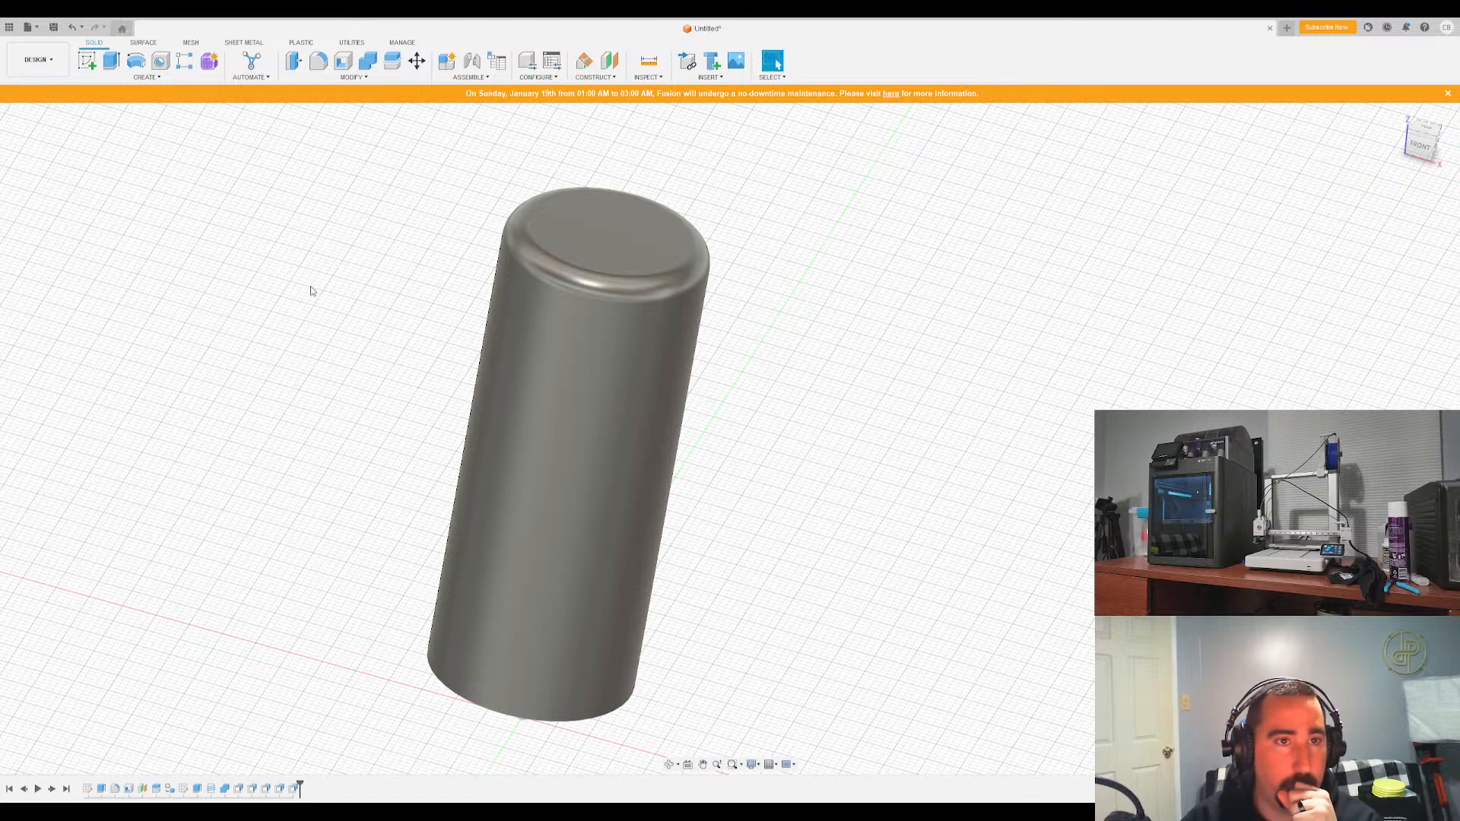
# Sketch a dimensioned circle centred on the upper body's closed top face, leaving a ring around it, and finish the sketch
pyautogui.click(87, 61)
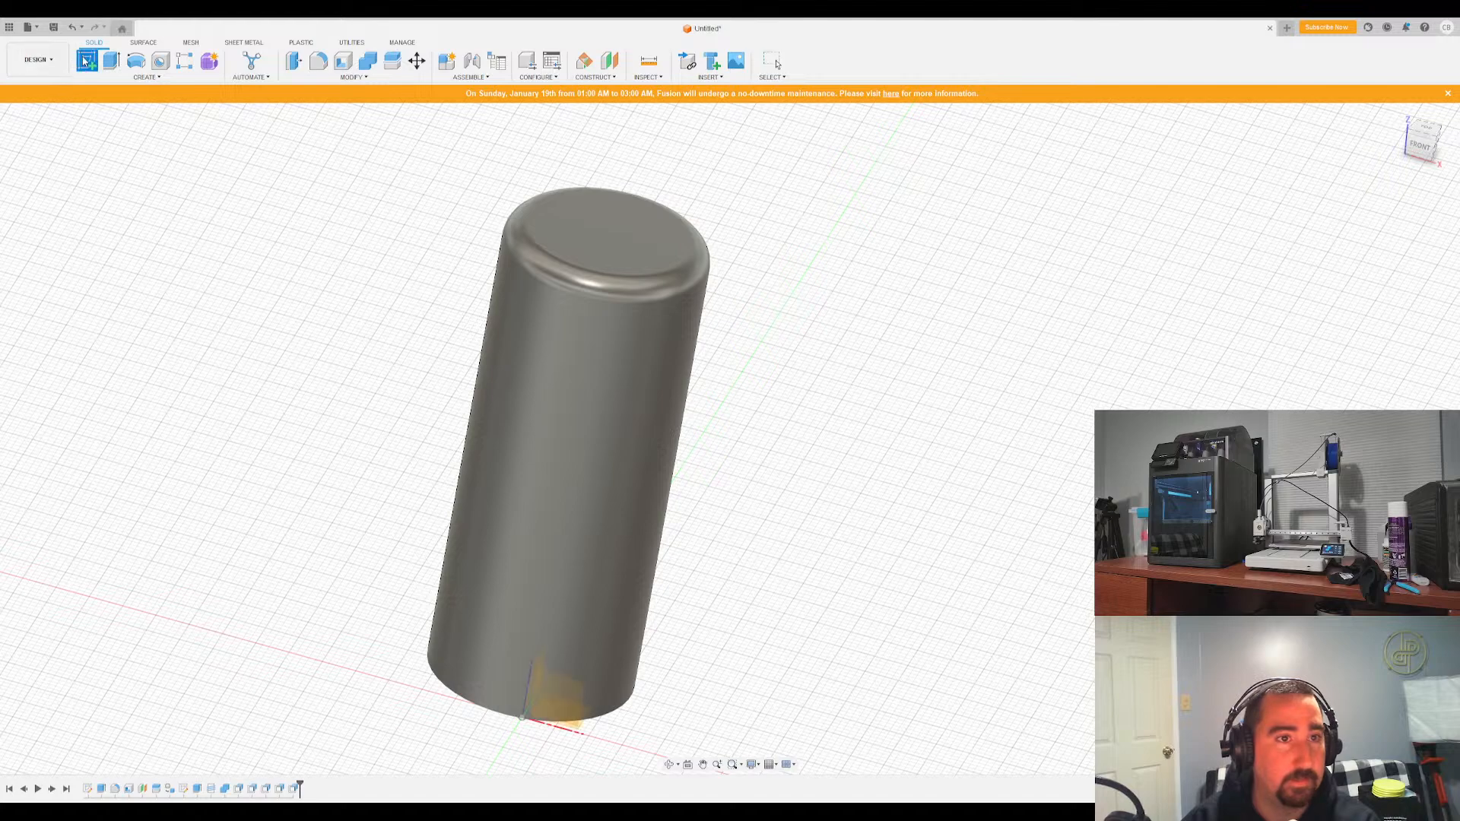
pyautogui.click(606, 241)
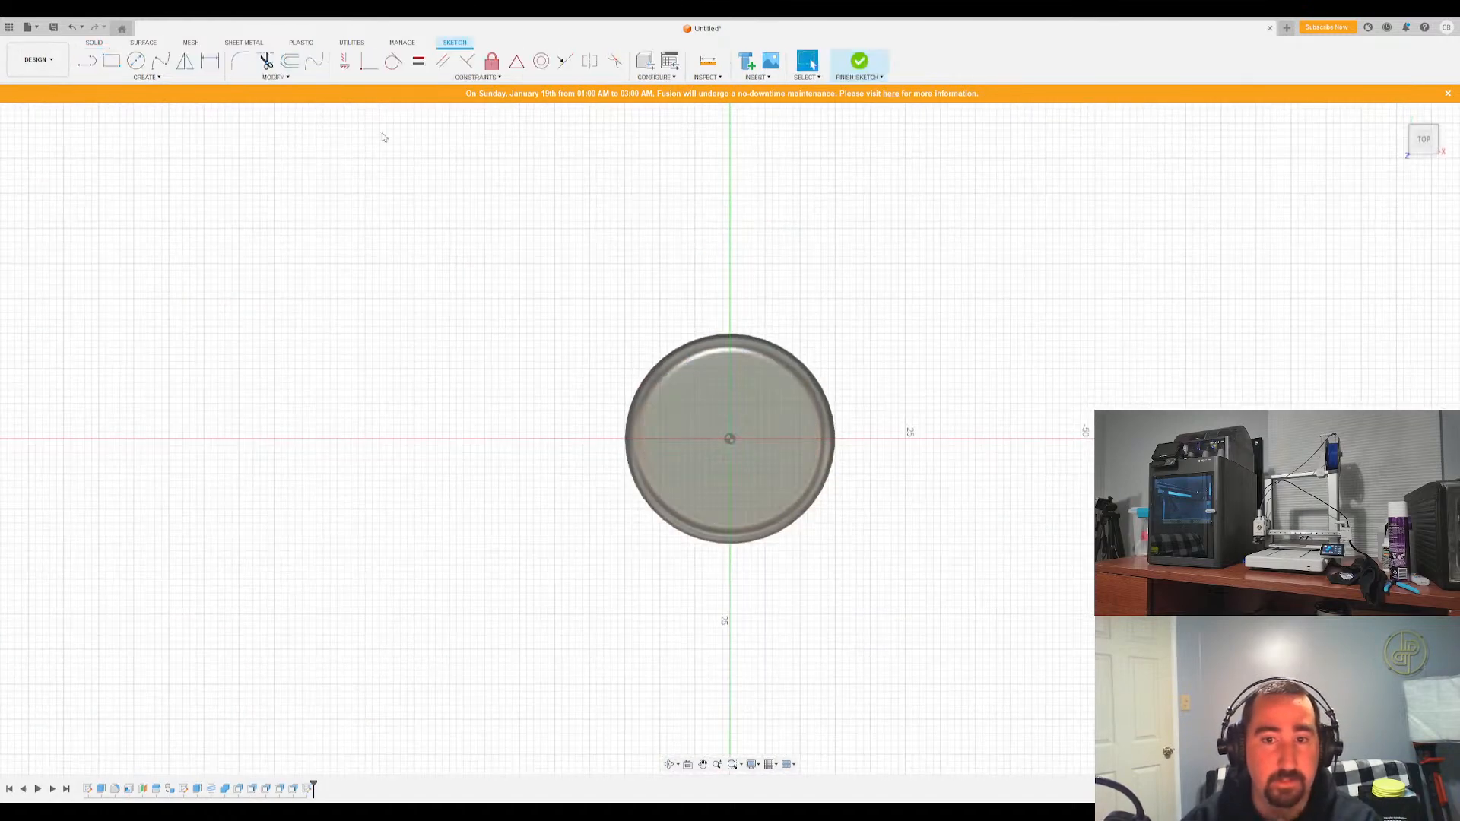
pyautogui.click(136, 61)
pyautogui.click(730, 438)
pyautogui.click(731, 380)
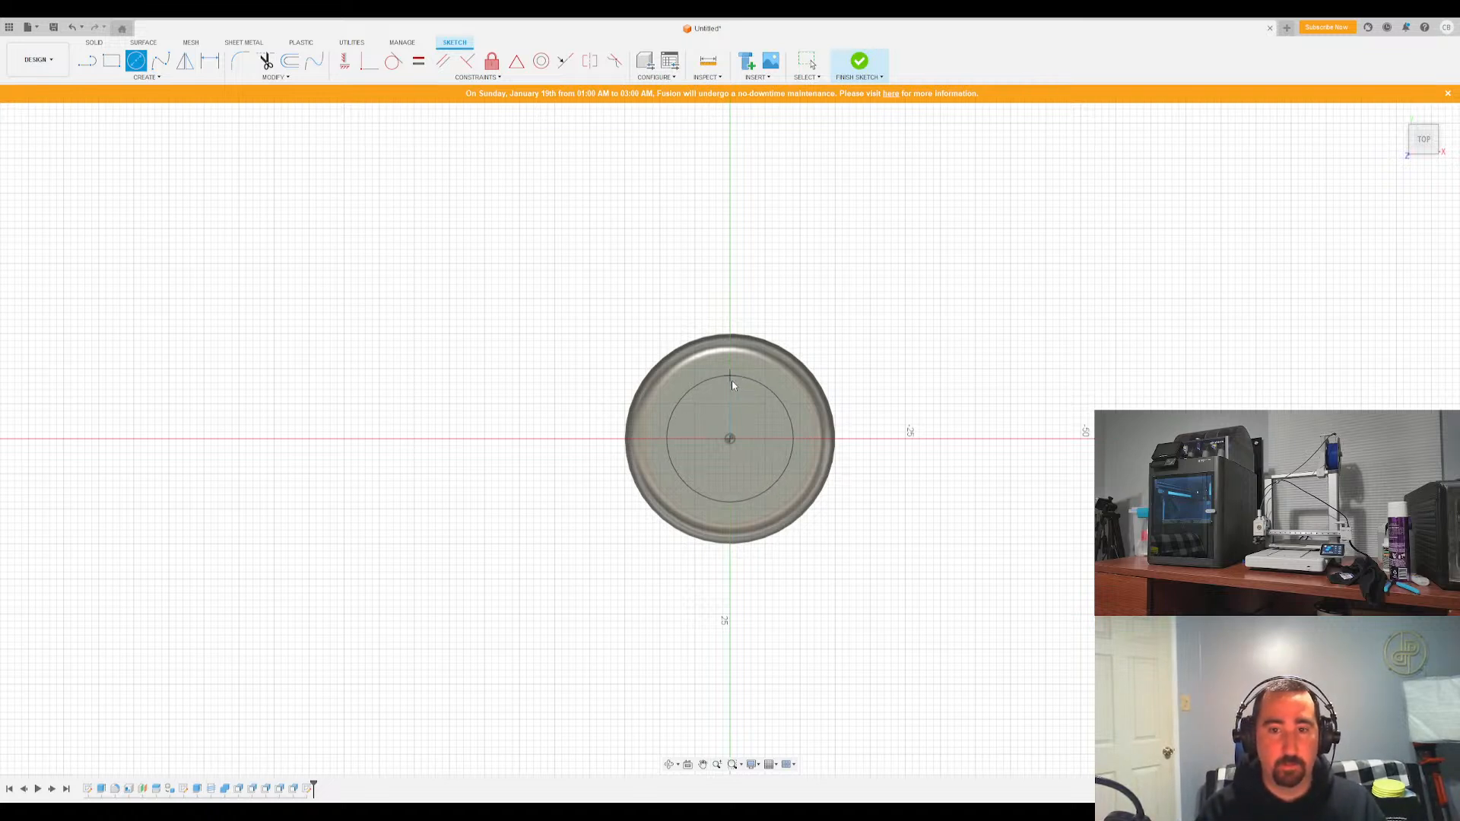
pyautogui.press('Return')
pyautogui.press('Escape')
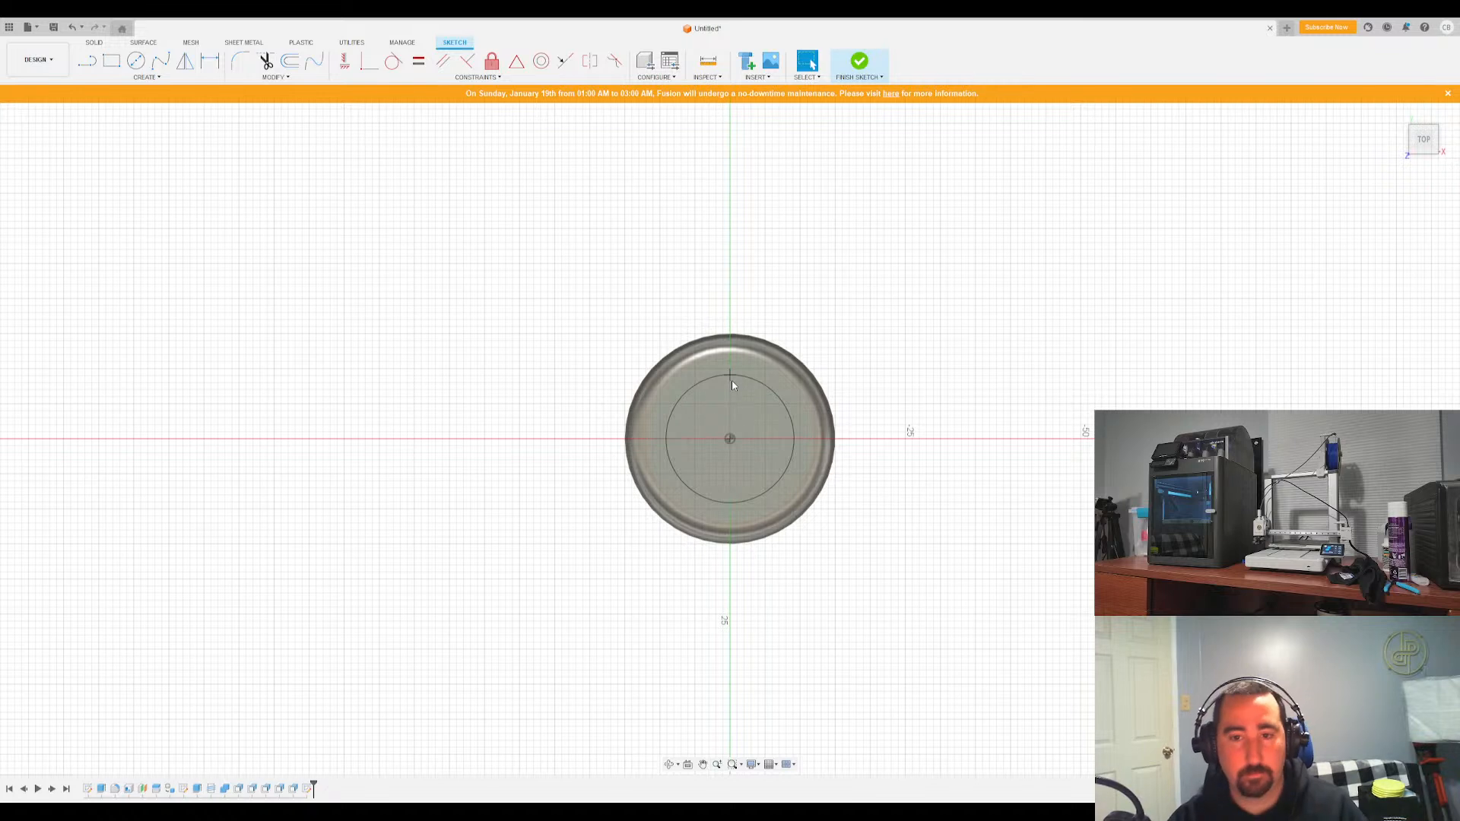
pyautogui.click(1401, 116)
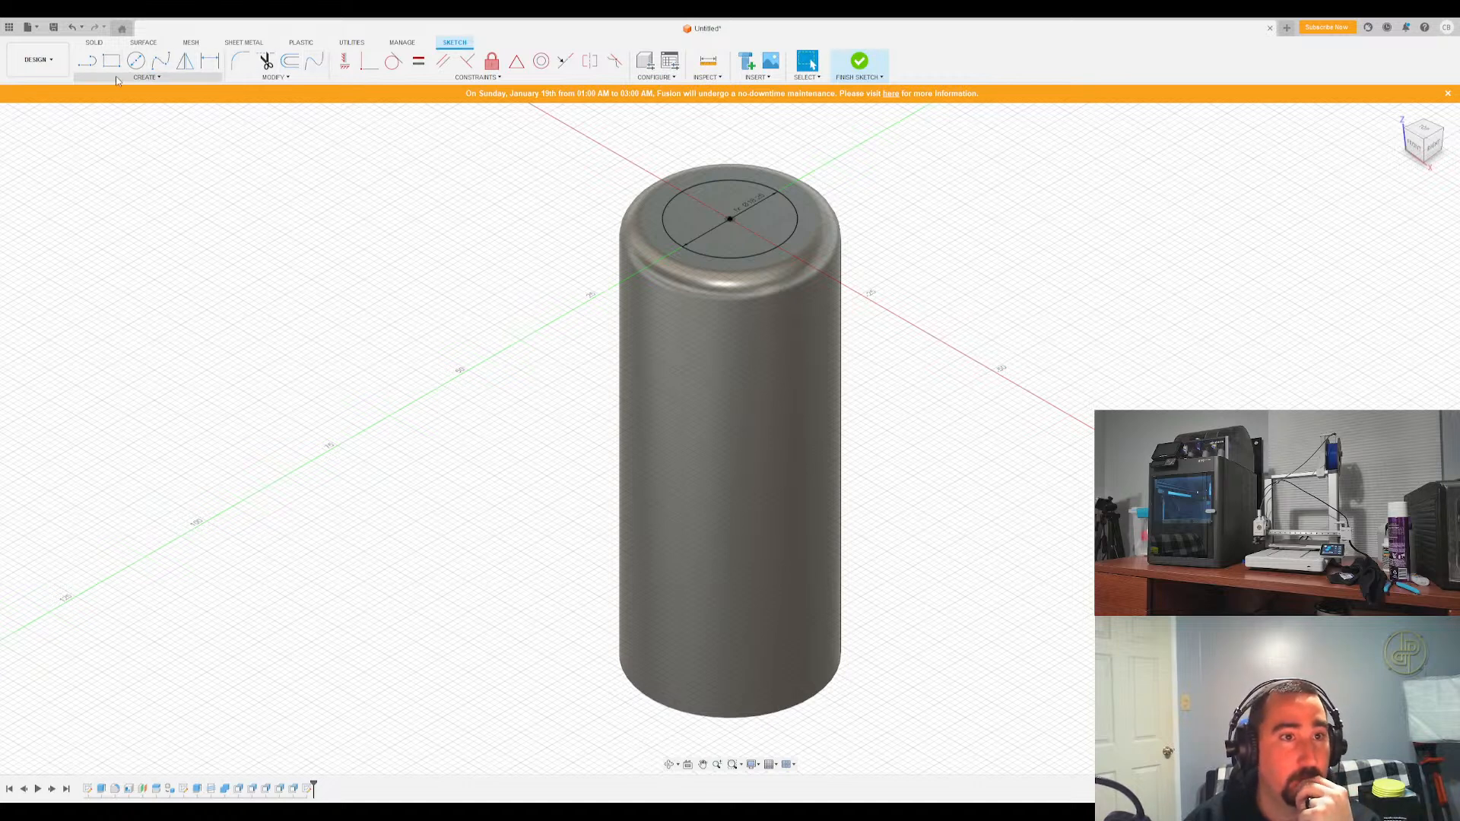
pyautogui.click(859, 62)
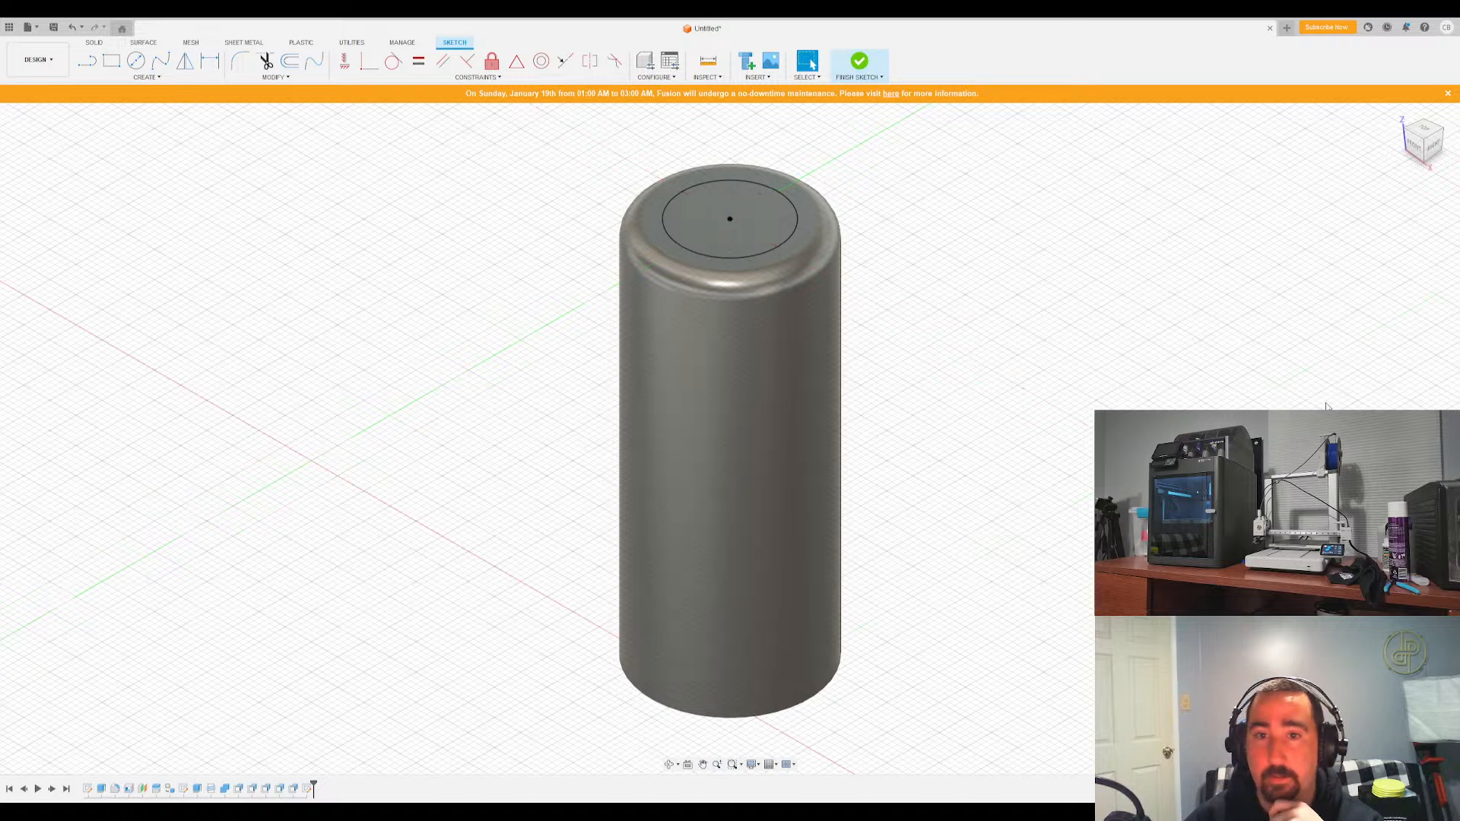
# Cut the sketched circle 5 mm down through the closed top face and inspect the opening from below
pyautogui.click(112, 60)
pyautogui.click(706, 208)
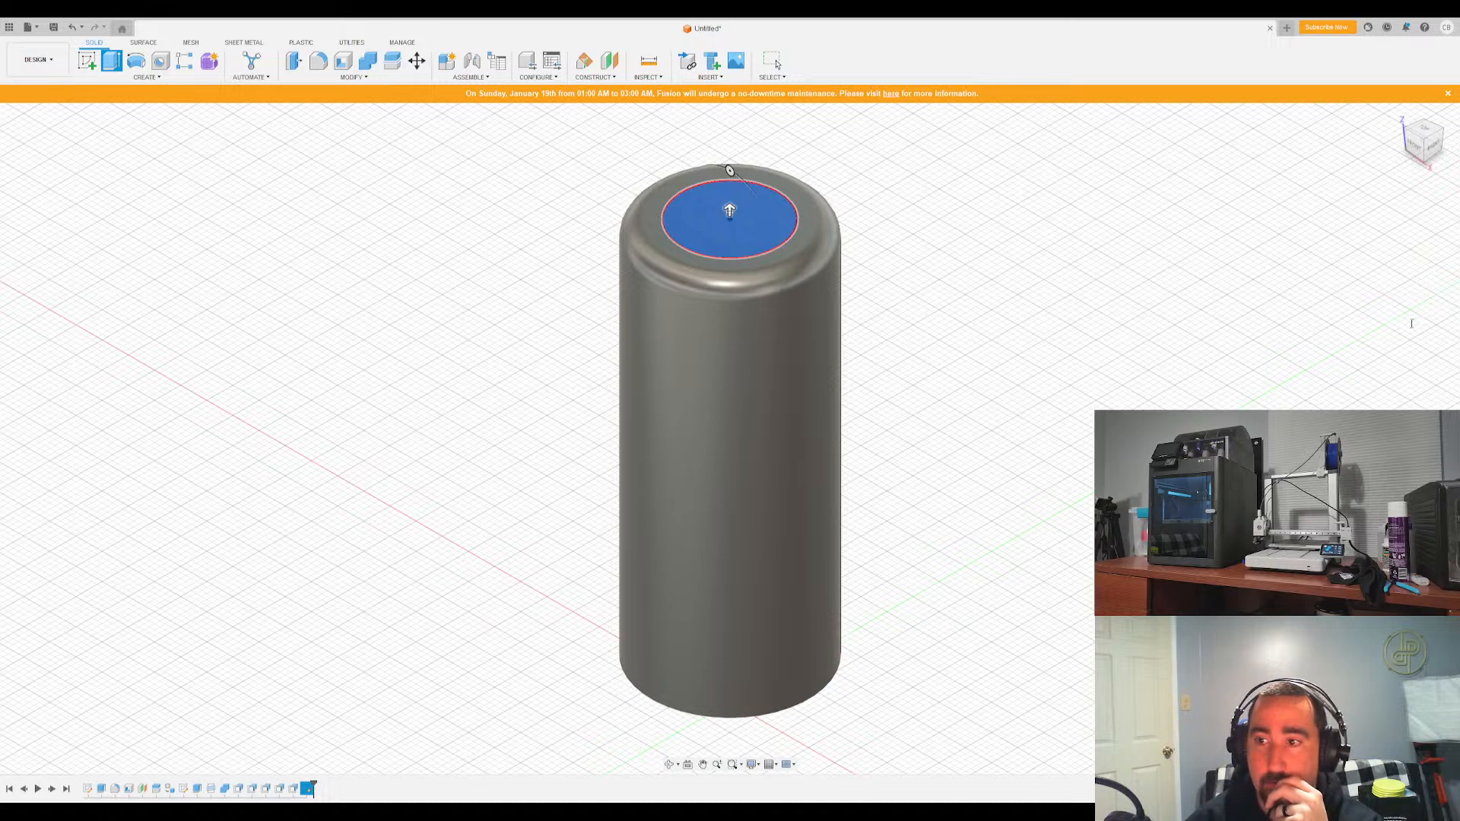
pyautogui.write('-5')
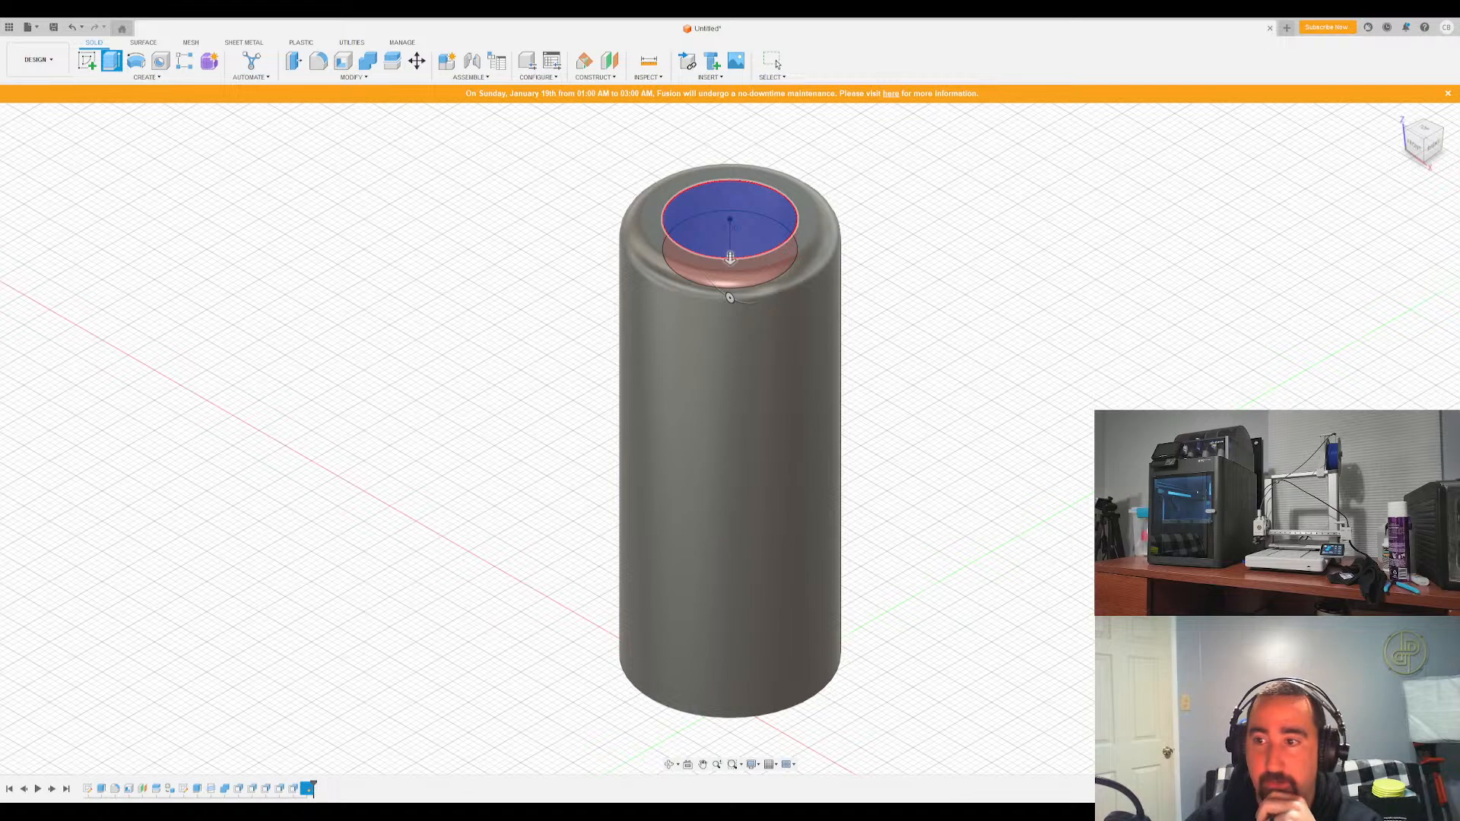
pyautogui.press('Return')
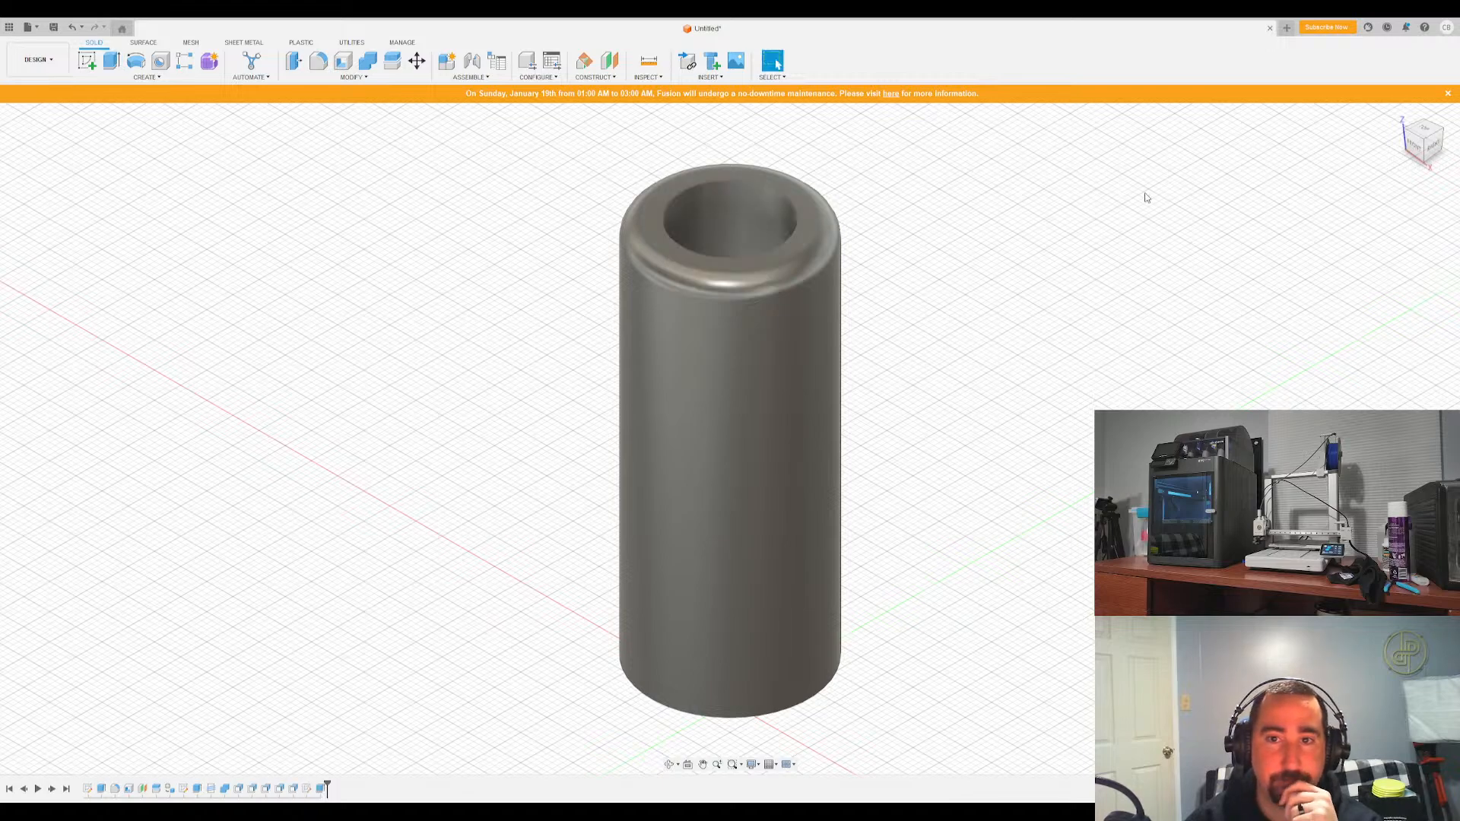
pyautogui.moveTo(730, 438)
pyautogui.keyDown('shift'); pyautogui.mouseDown(button='middle')
pyautogui.moveTo(736, 319)
pyautogui.moveTo(703, 308)
pyautogui.mouseUp(button='middle'); pyautogui.keyUp('shift')
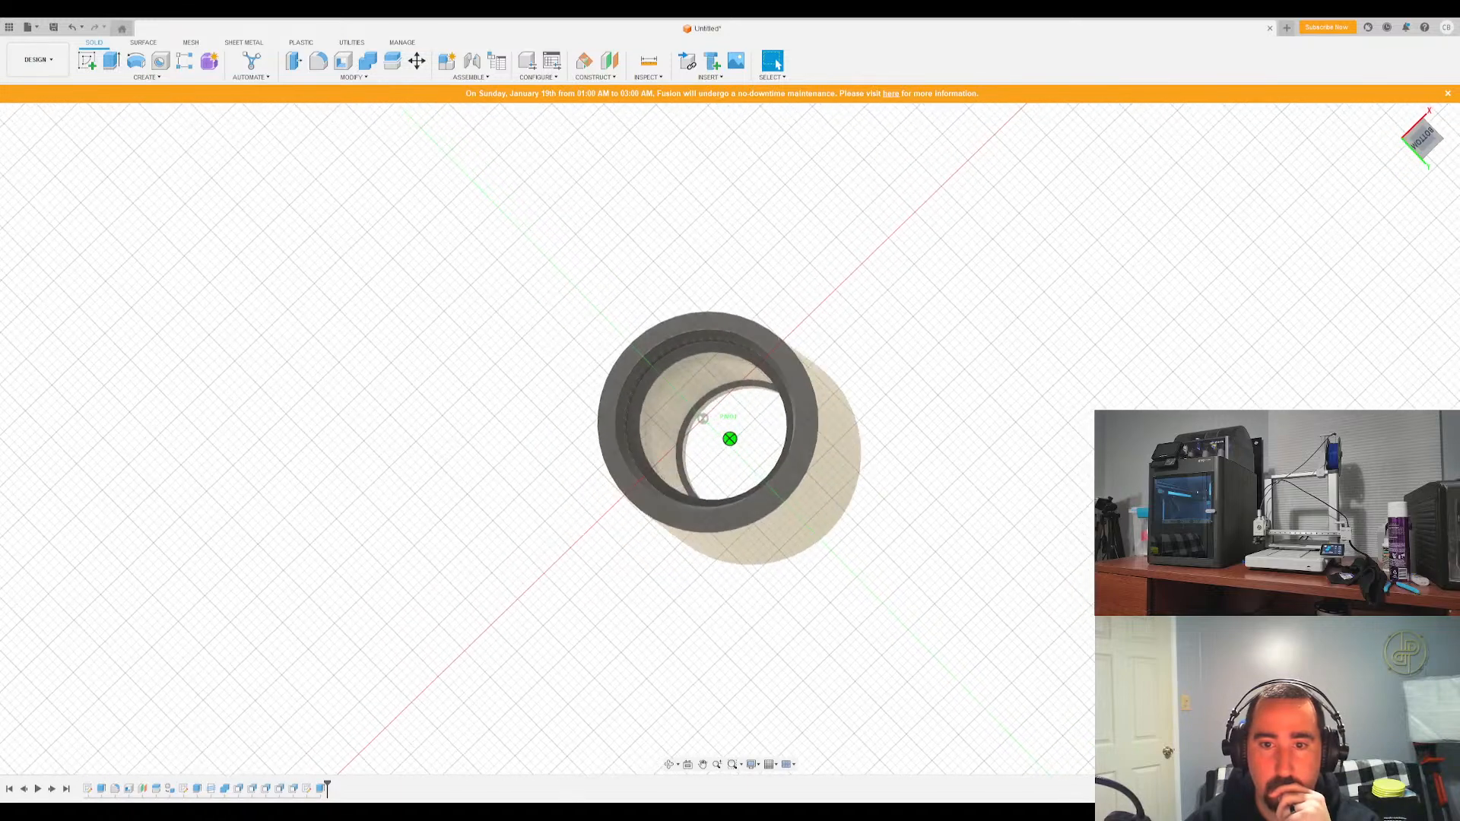
pyautogui.moveTo(703, 418)
pyautogui.keyDown('shift'); pyautogui.mouseDown(button='middle')
pyautogui.moveTo(704, 432)
pyautogui.moveTo(727, 416)
pyautogui.moveTo(712, 416)
pyautogui.moveTo(719, 472)
pyautogui.mouseUp(button='middle'); pyautogui.keyUp('shift')
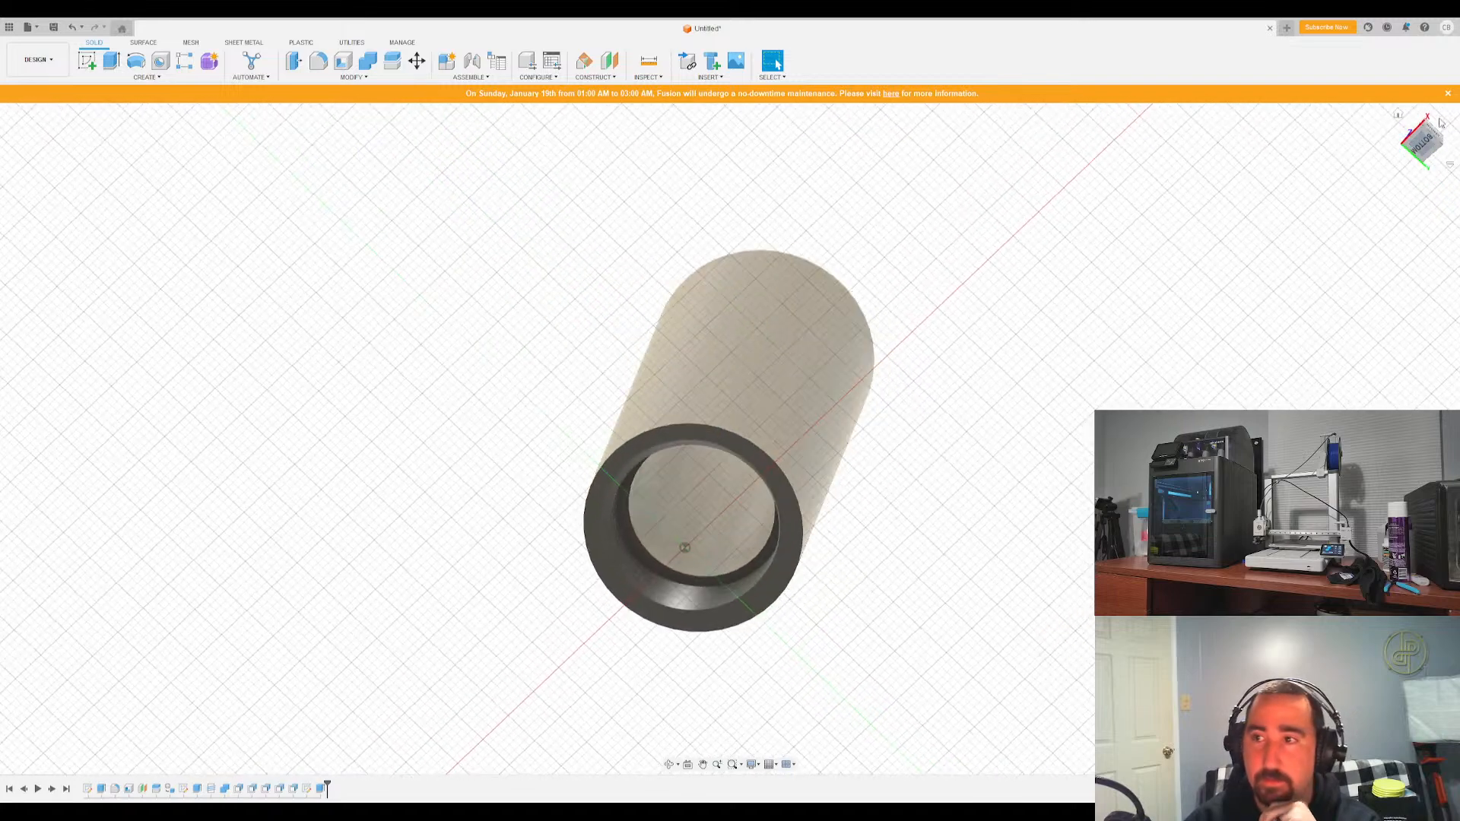
pyautogui.click(1399, 115)
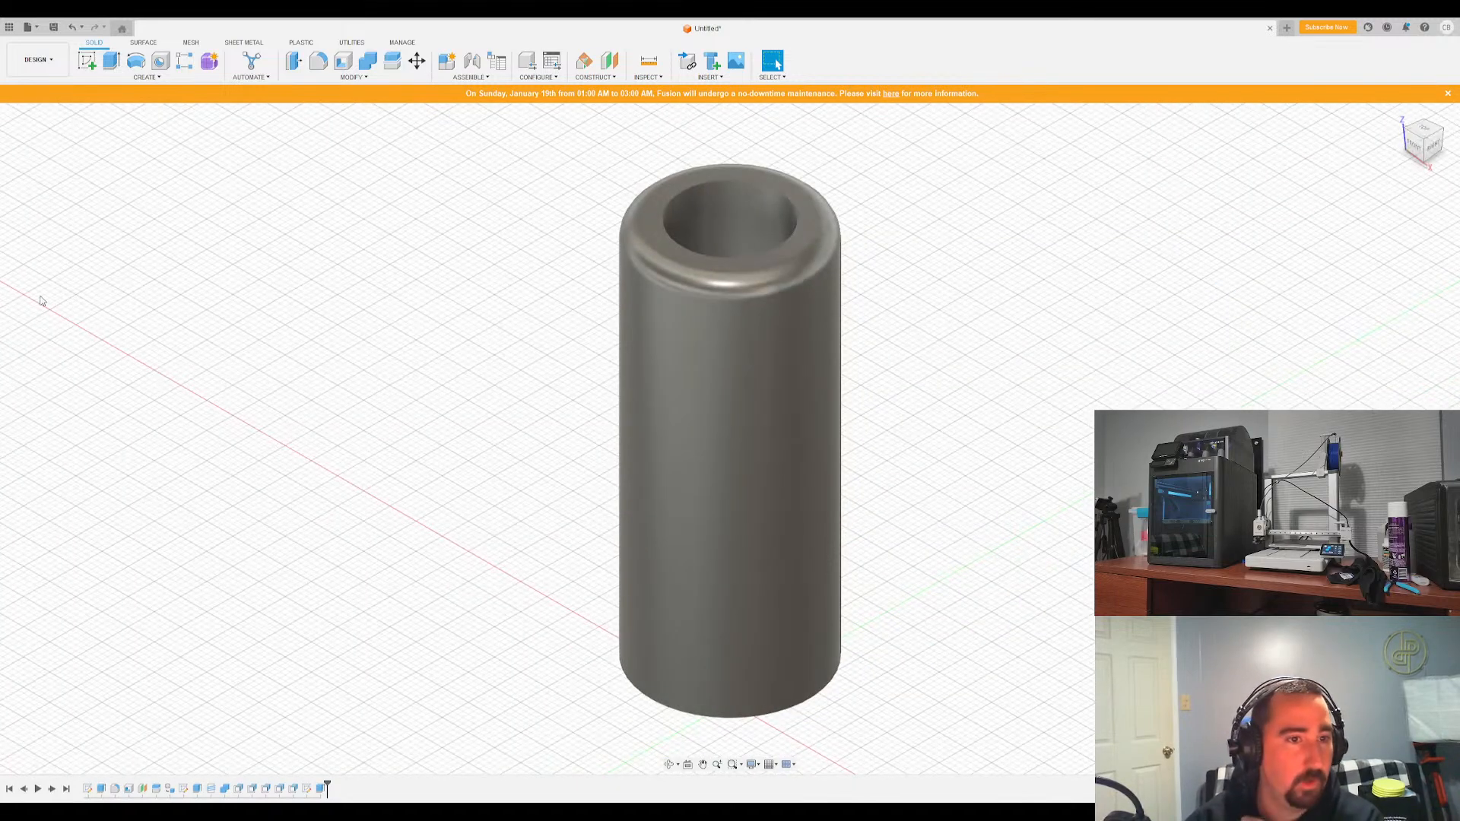
# Create a new, empty component in the design and make it active
pyautogui.click(209, 200)
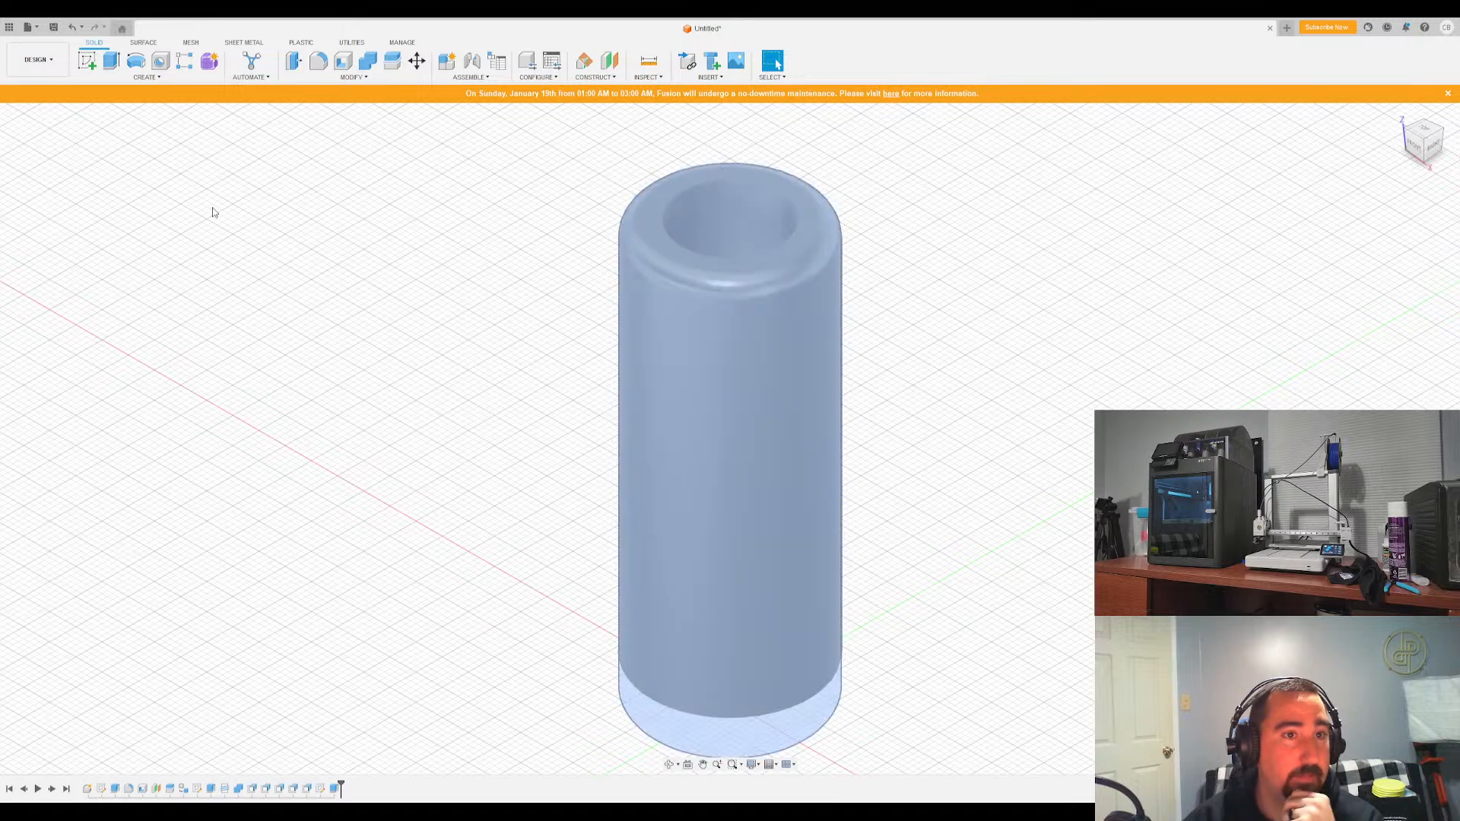
pyautogui.click(93, 67)
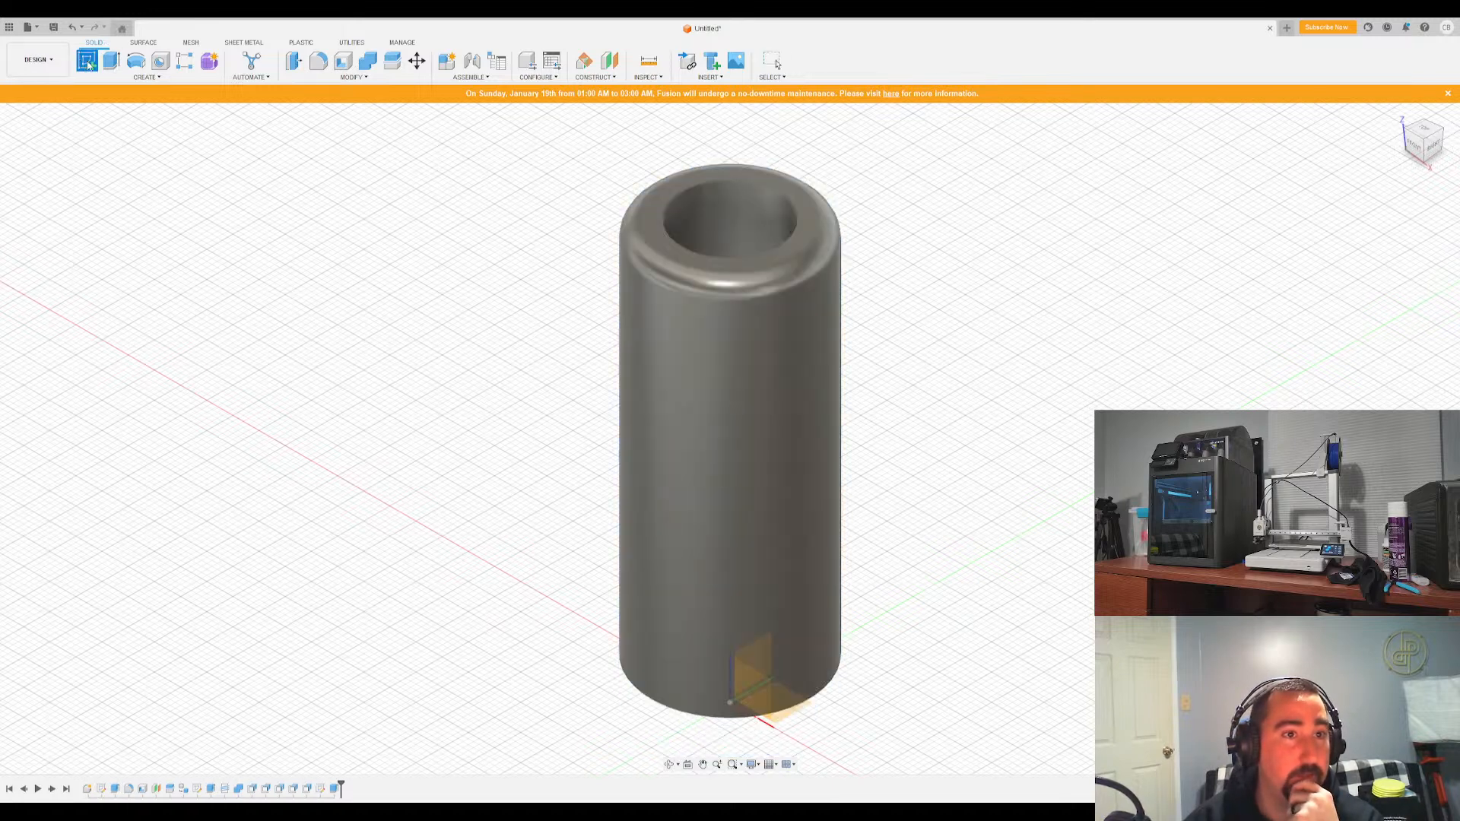
pyautogui.press('Escape')
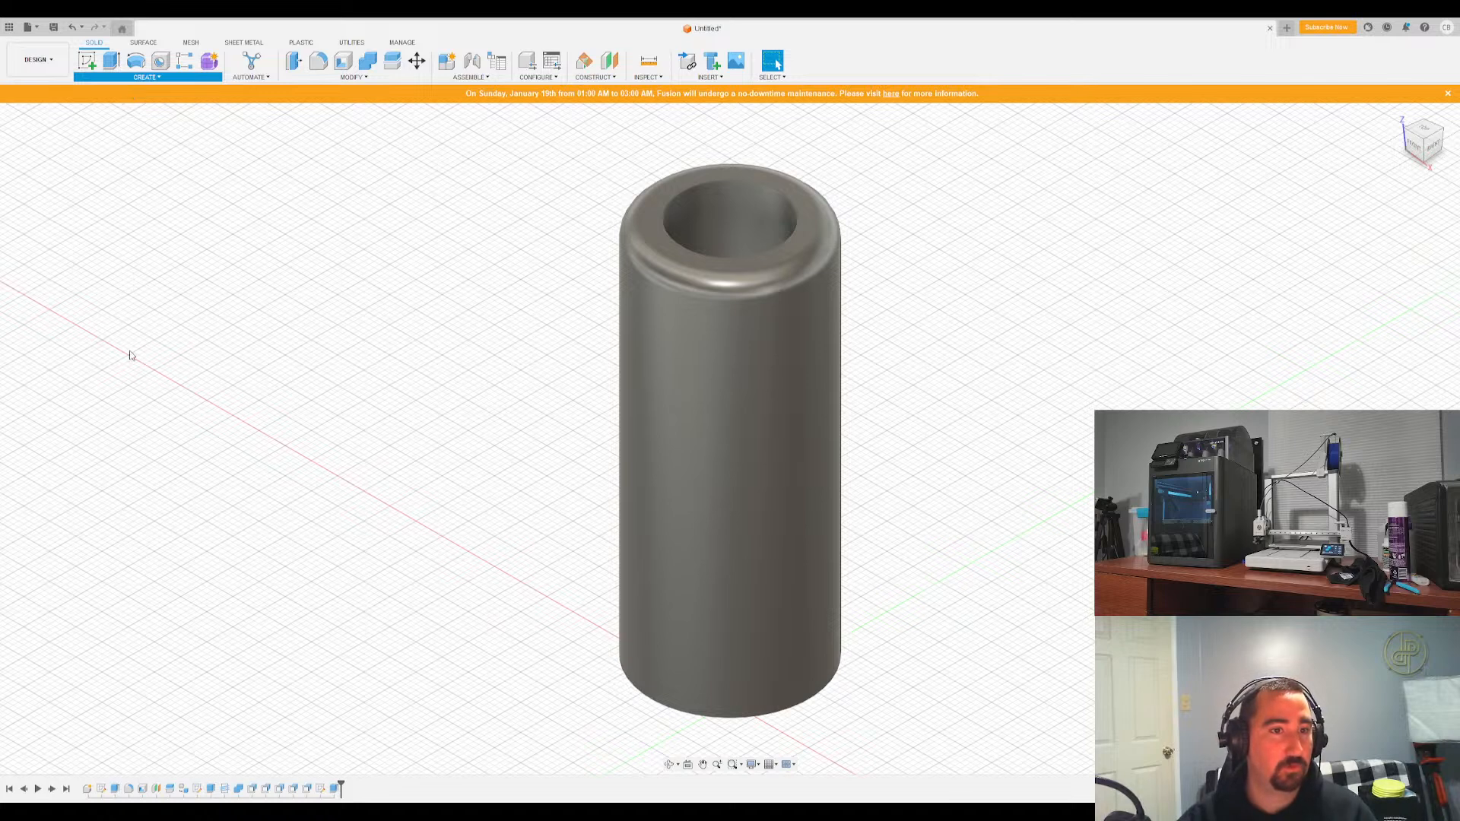
pyautogui.click(125, 91)
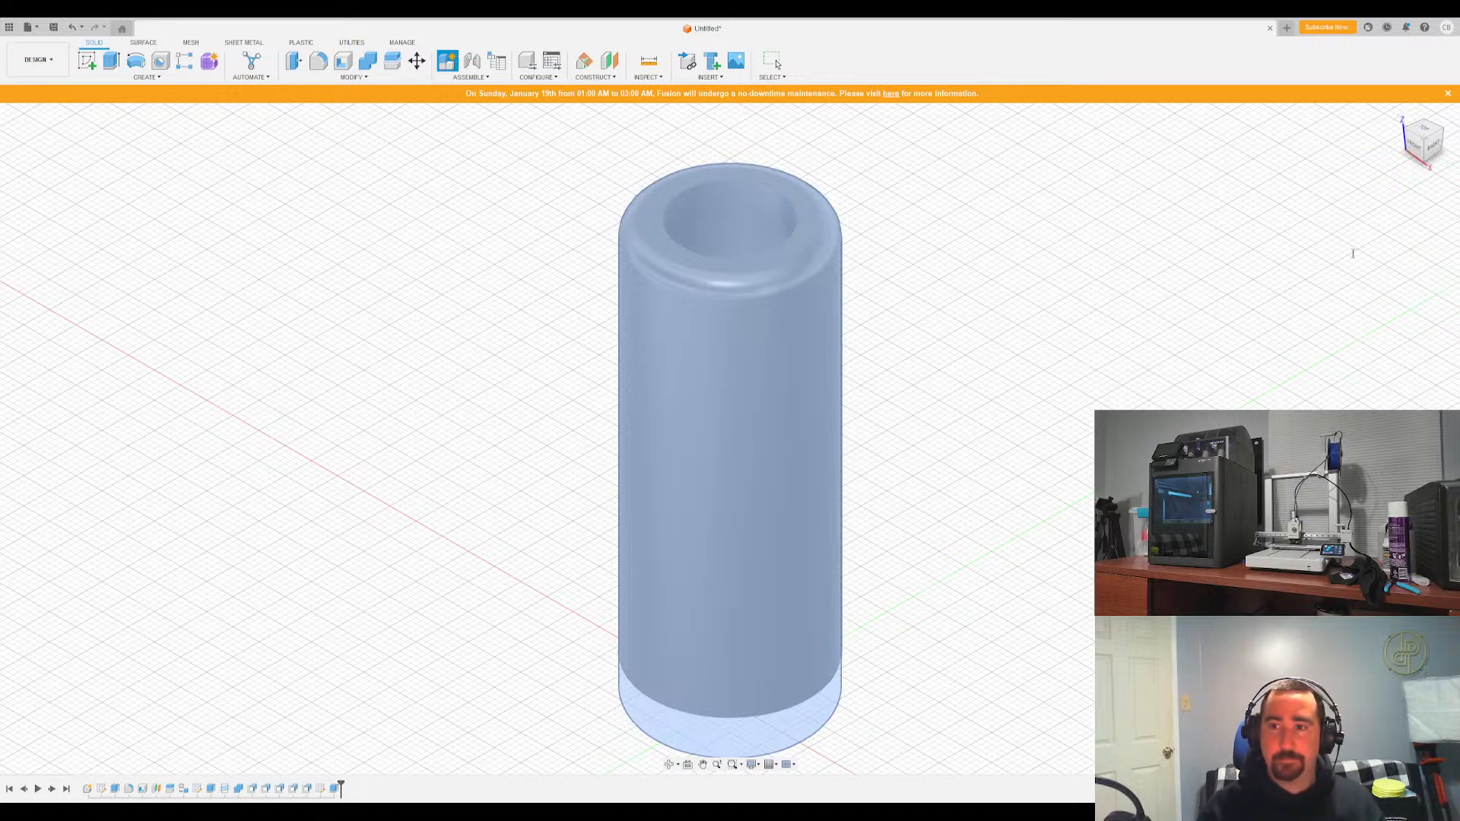
pyautogui.click(1397, 346)
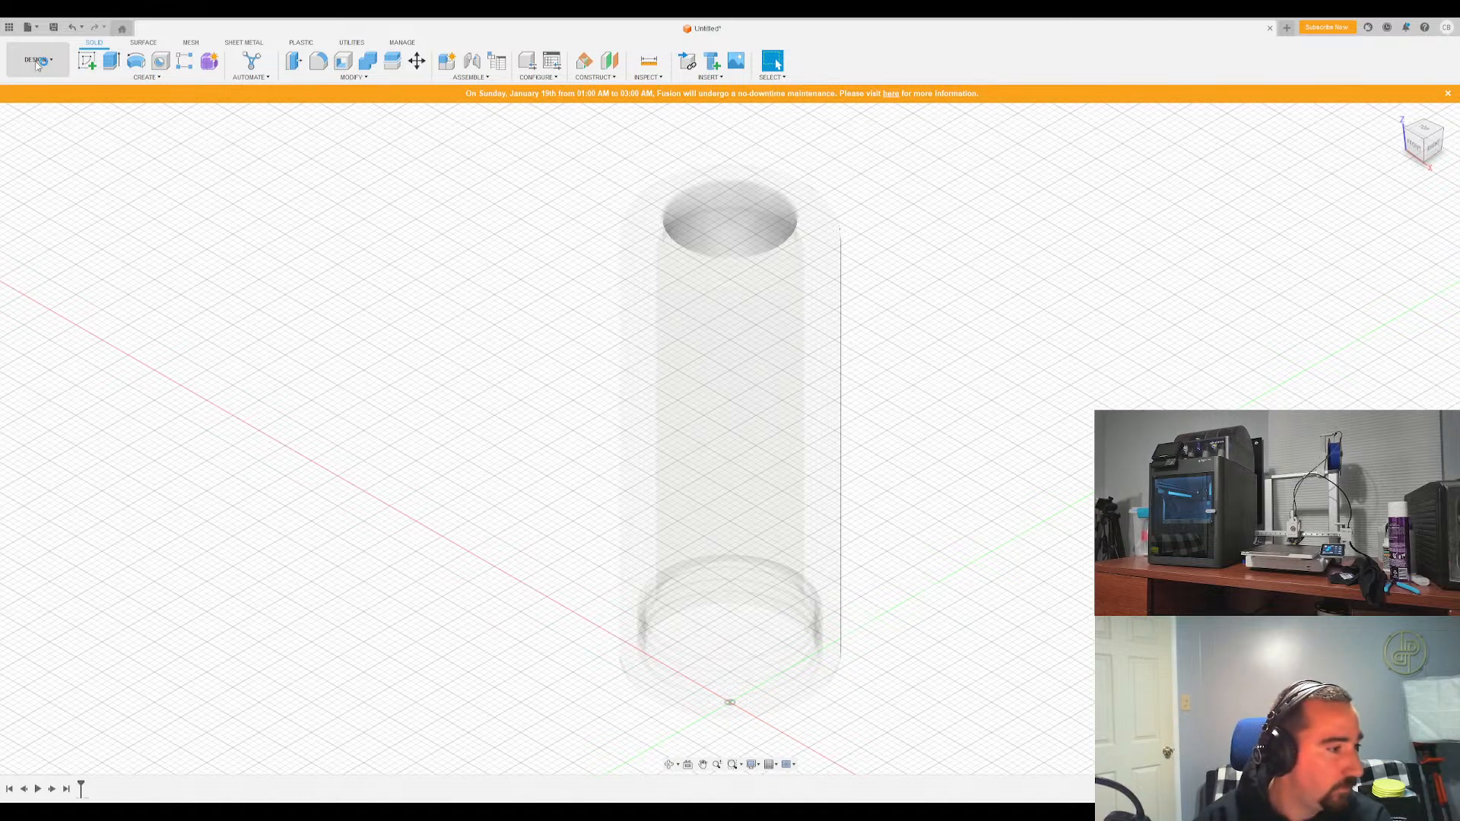
# Create a construction plane offset 20 mm above the upper body's ring-shaped top face
pyautogui.click(353, 78)
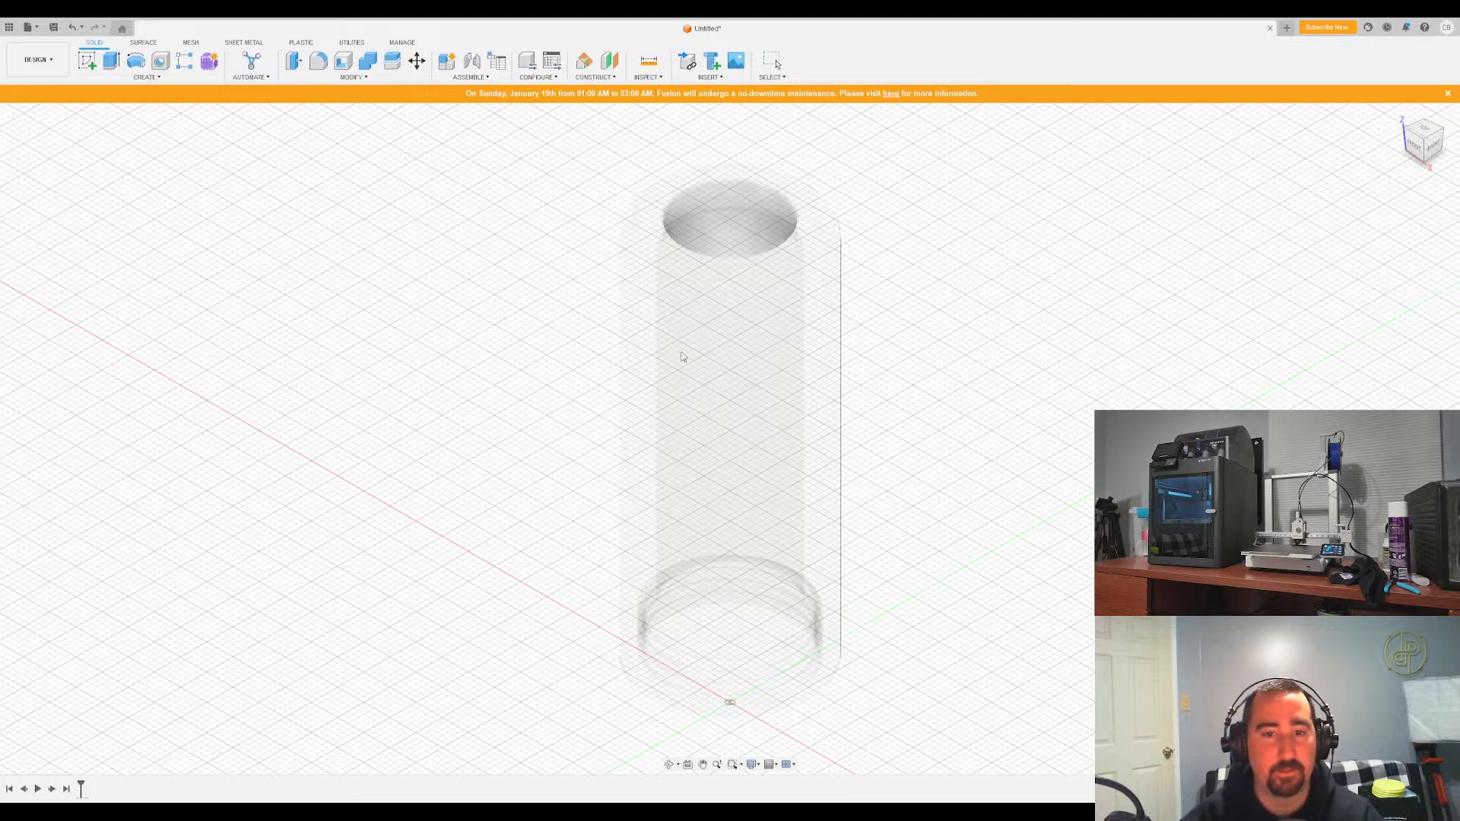
pyautogui.press('Escape')
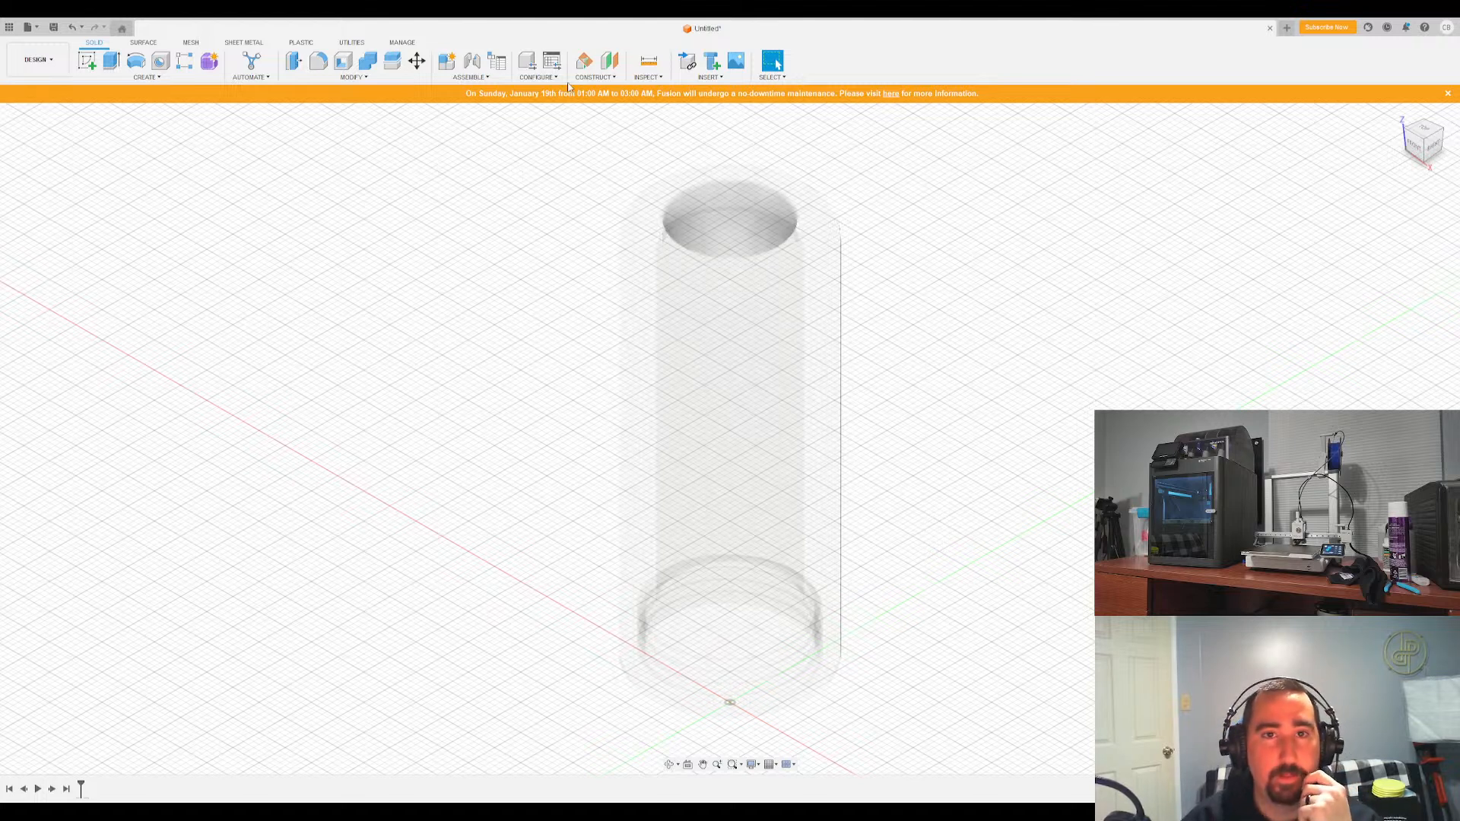
pyautogui.click(609, 61)
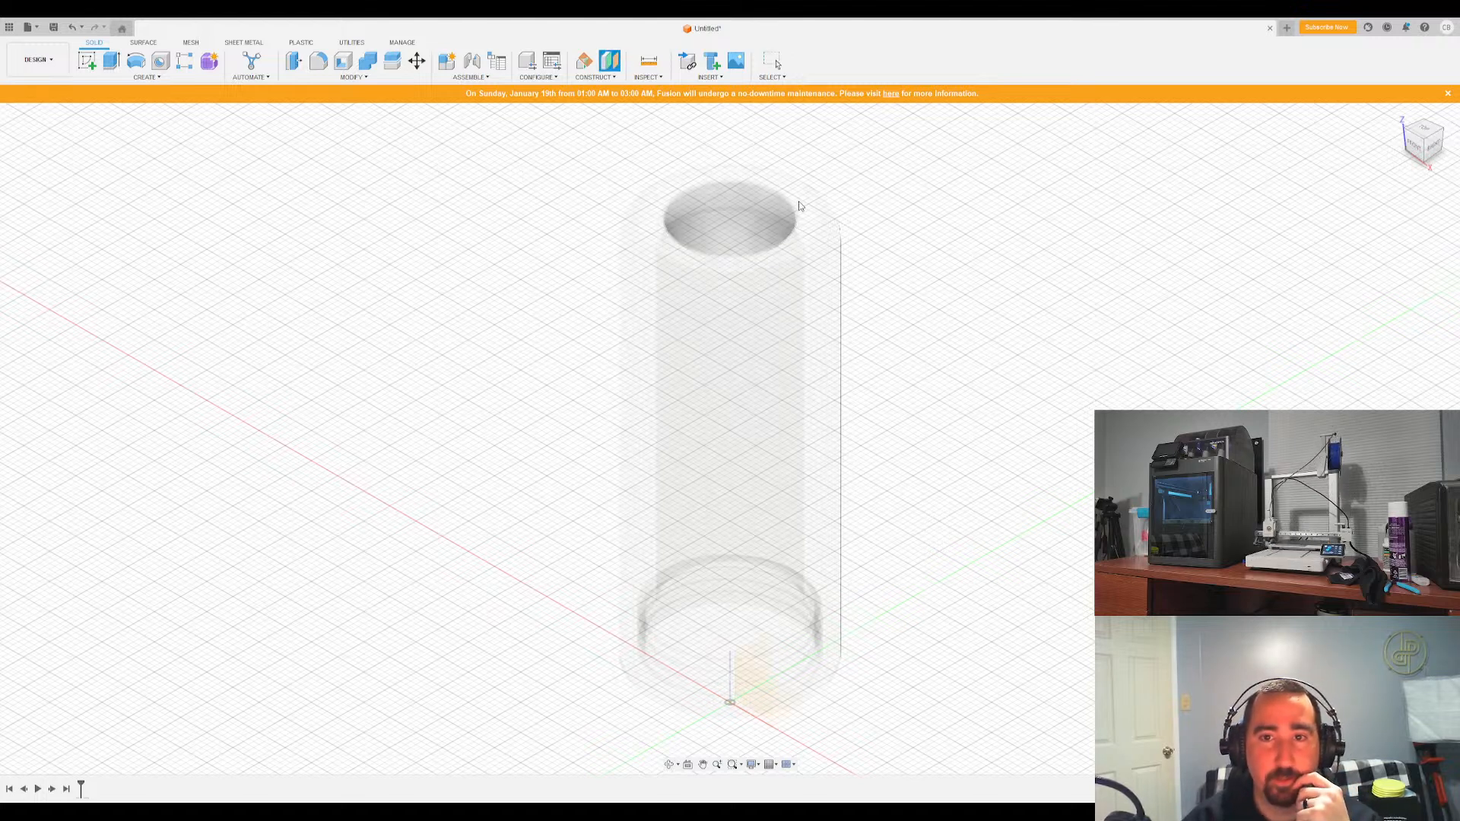
pyautogui.click(798, 207)
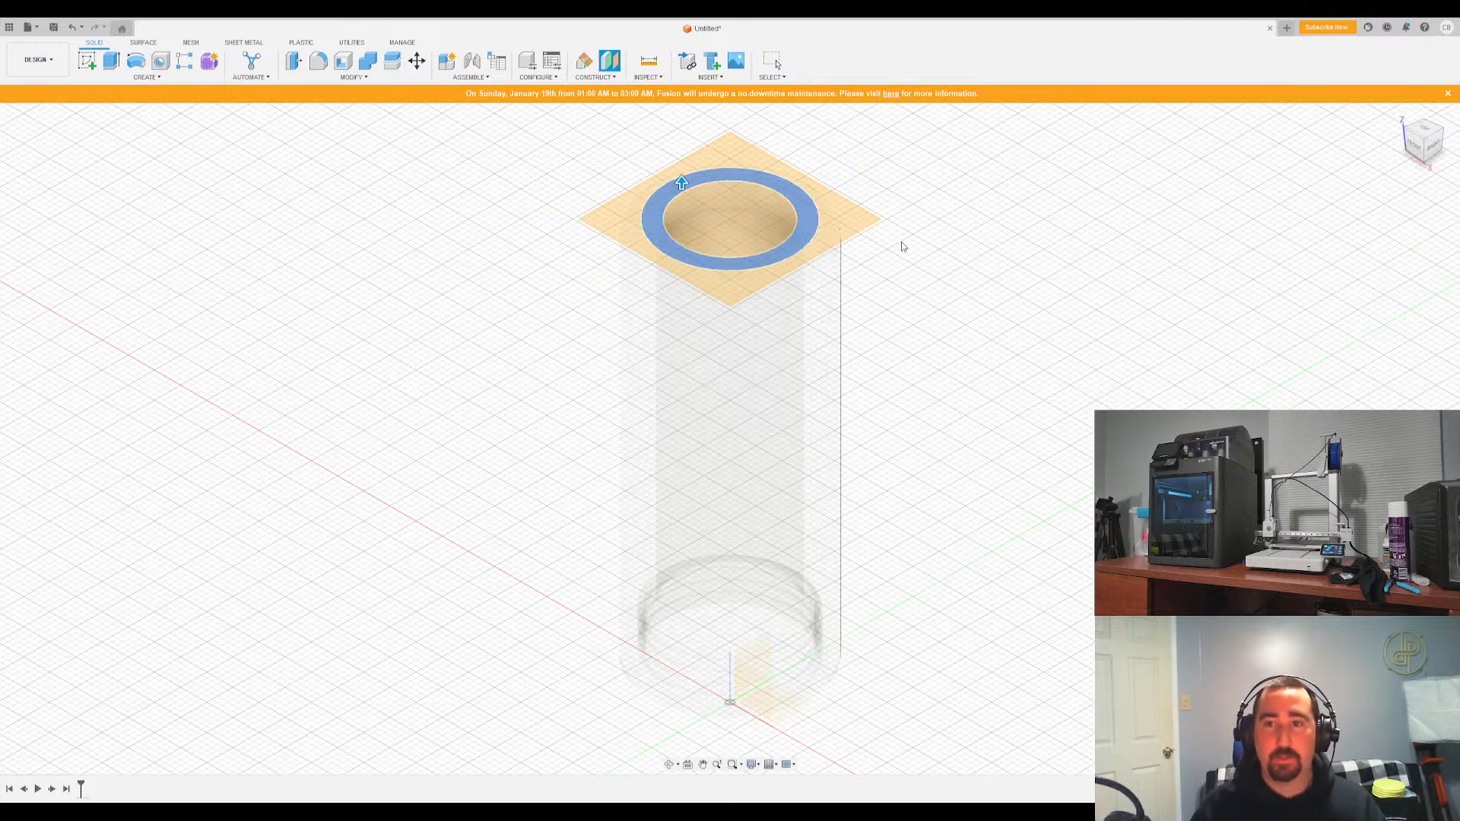
pyautogui.write('20')
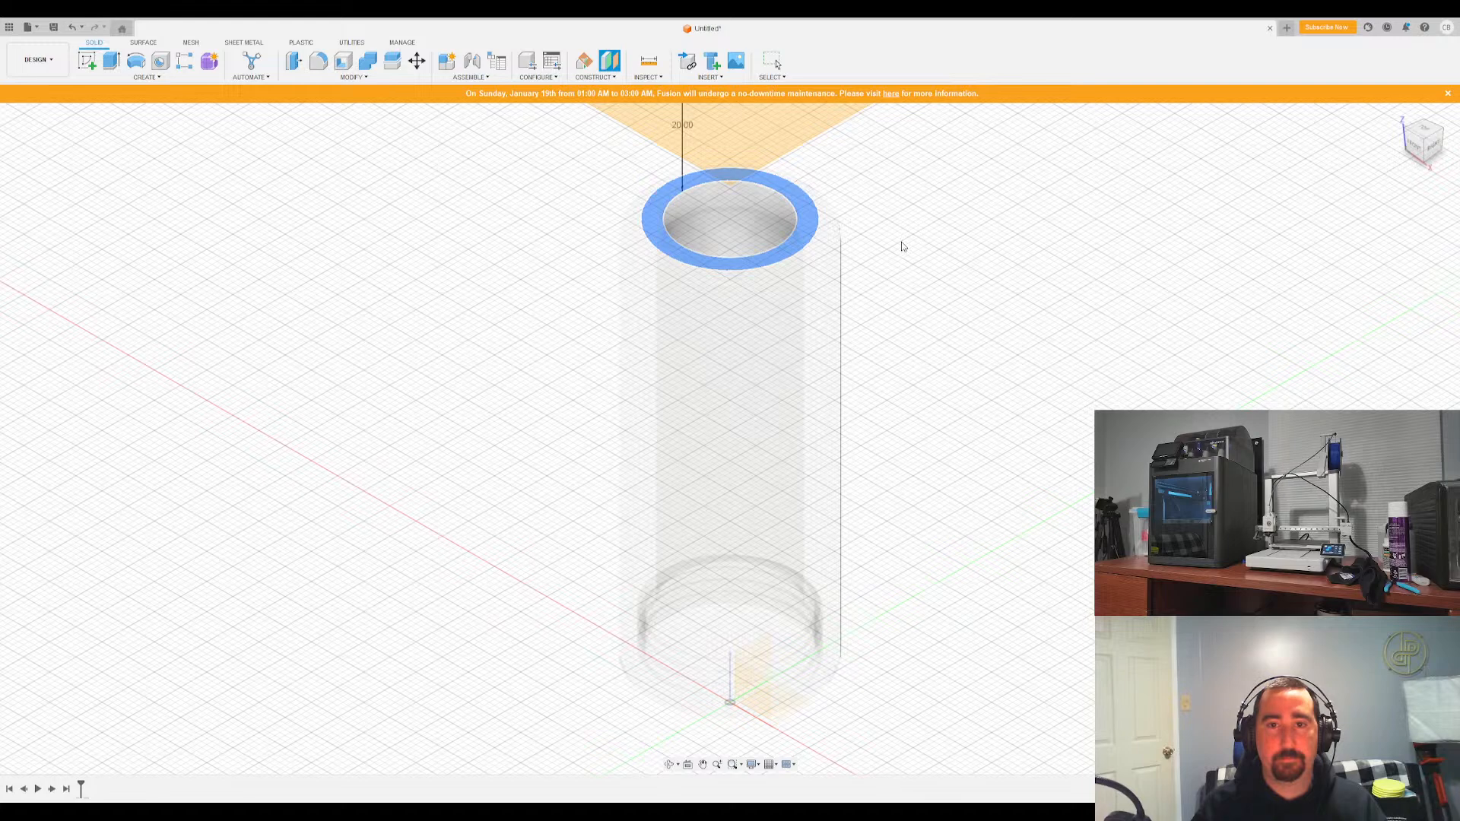
pyautogui.press('Return')
# Sketch an 18 mm diameter circle centred on the origin on the offset plane above the upper body, and finish the sketch
pyautogui.scroll(-2, 975, 466)
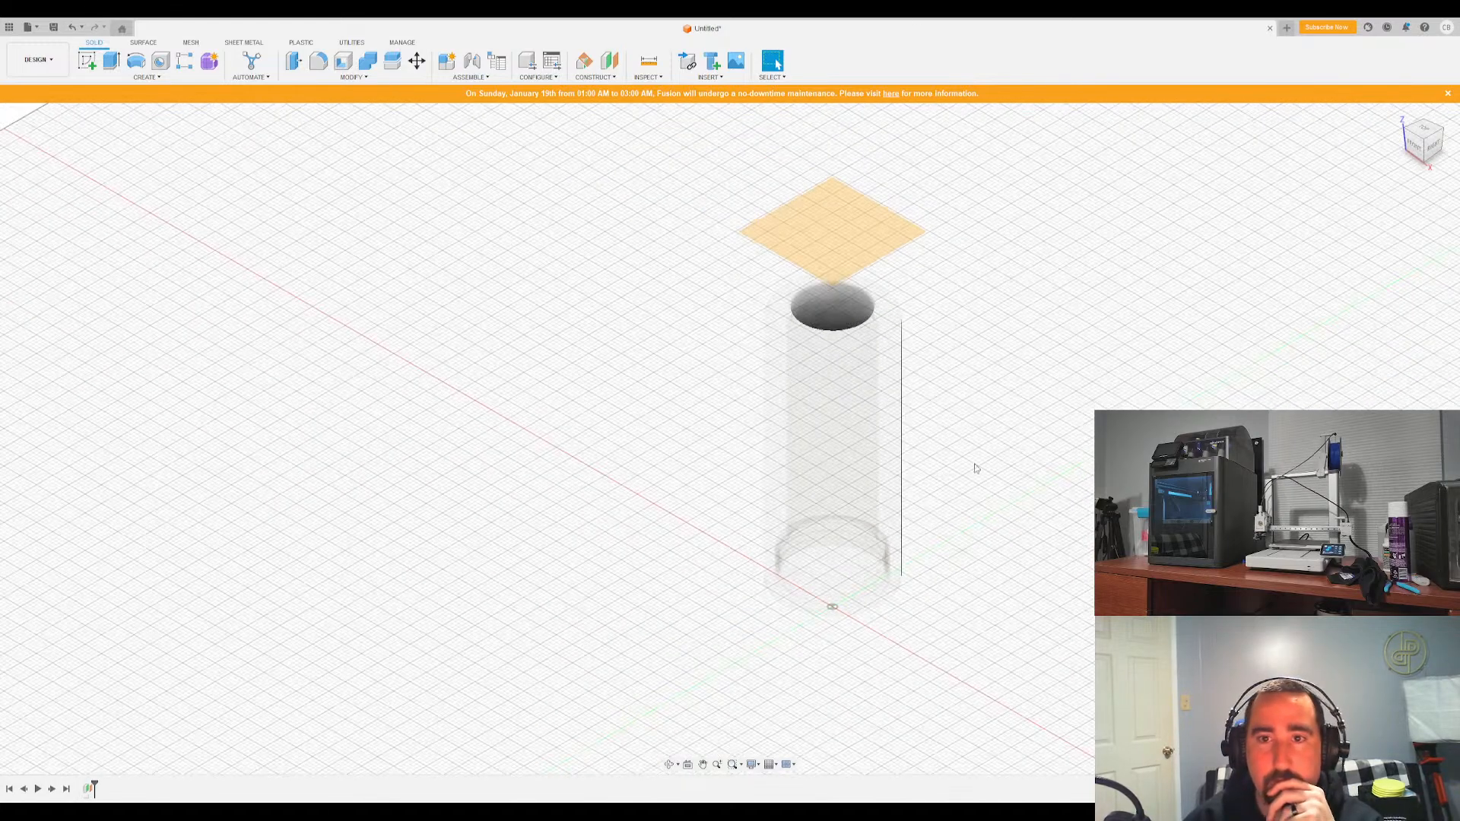
pyautogui.scroll(1, 894, 284)
pyautogui.press('s')
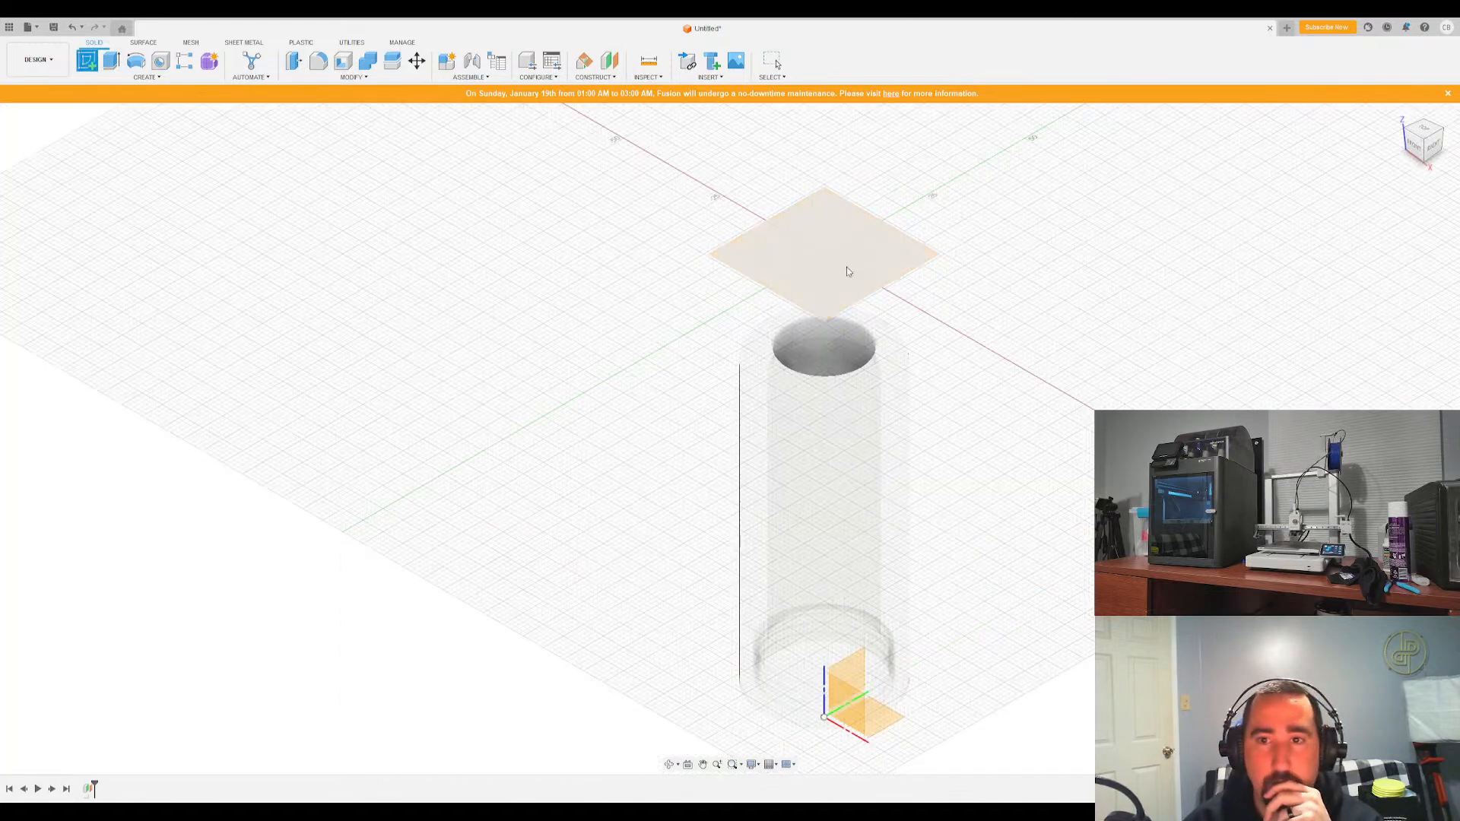
pyautogui.click(848, 270)
pyautogui.press('c')
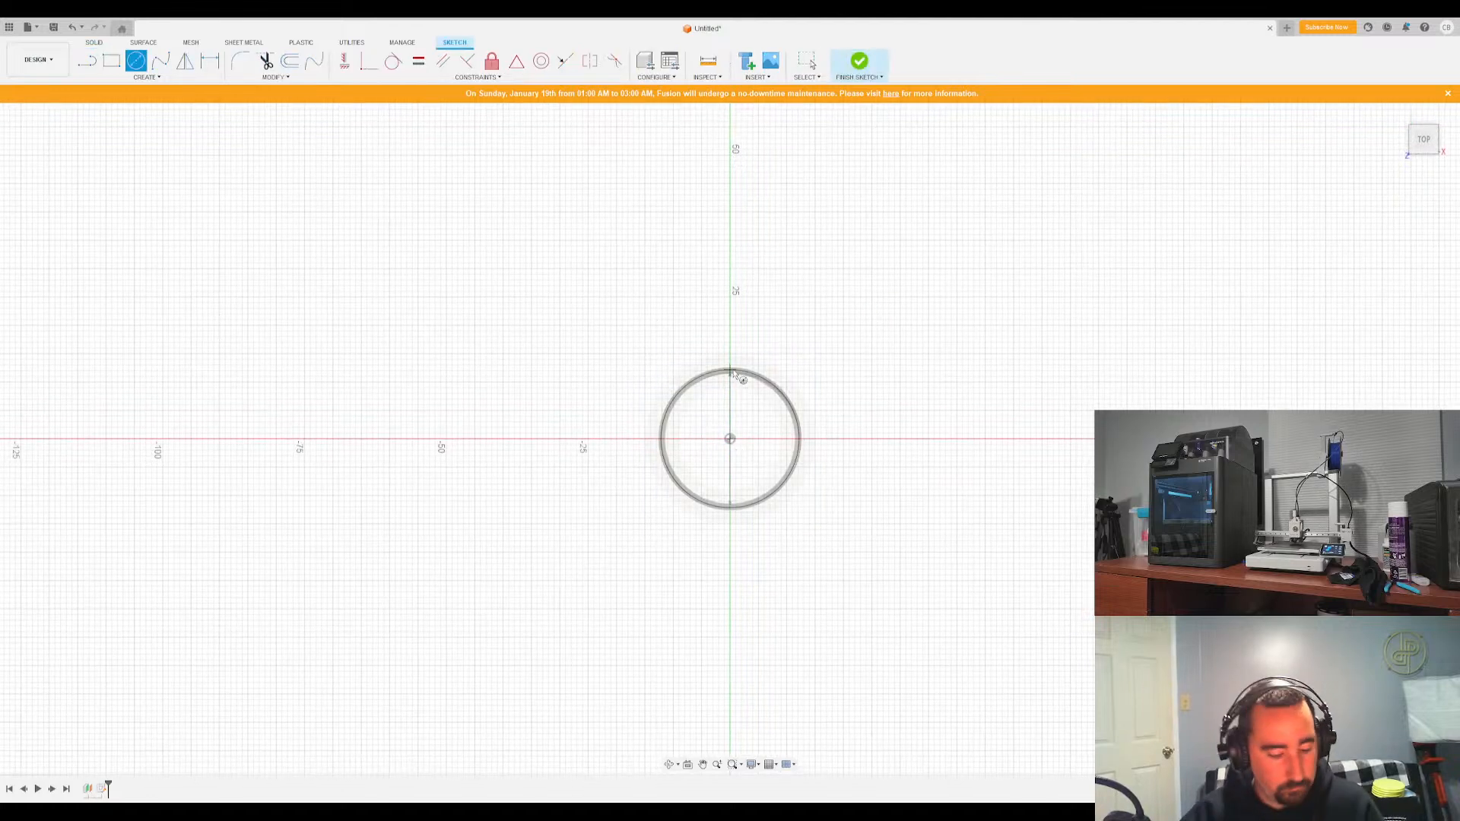
pyautogui.click(730, 439)
pyautogui.write('18')
pyautogui.press('Return')
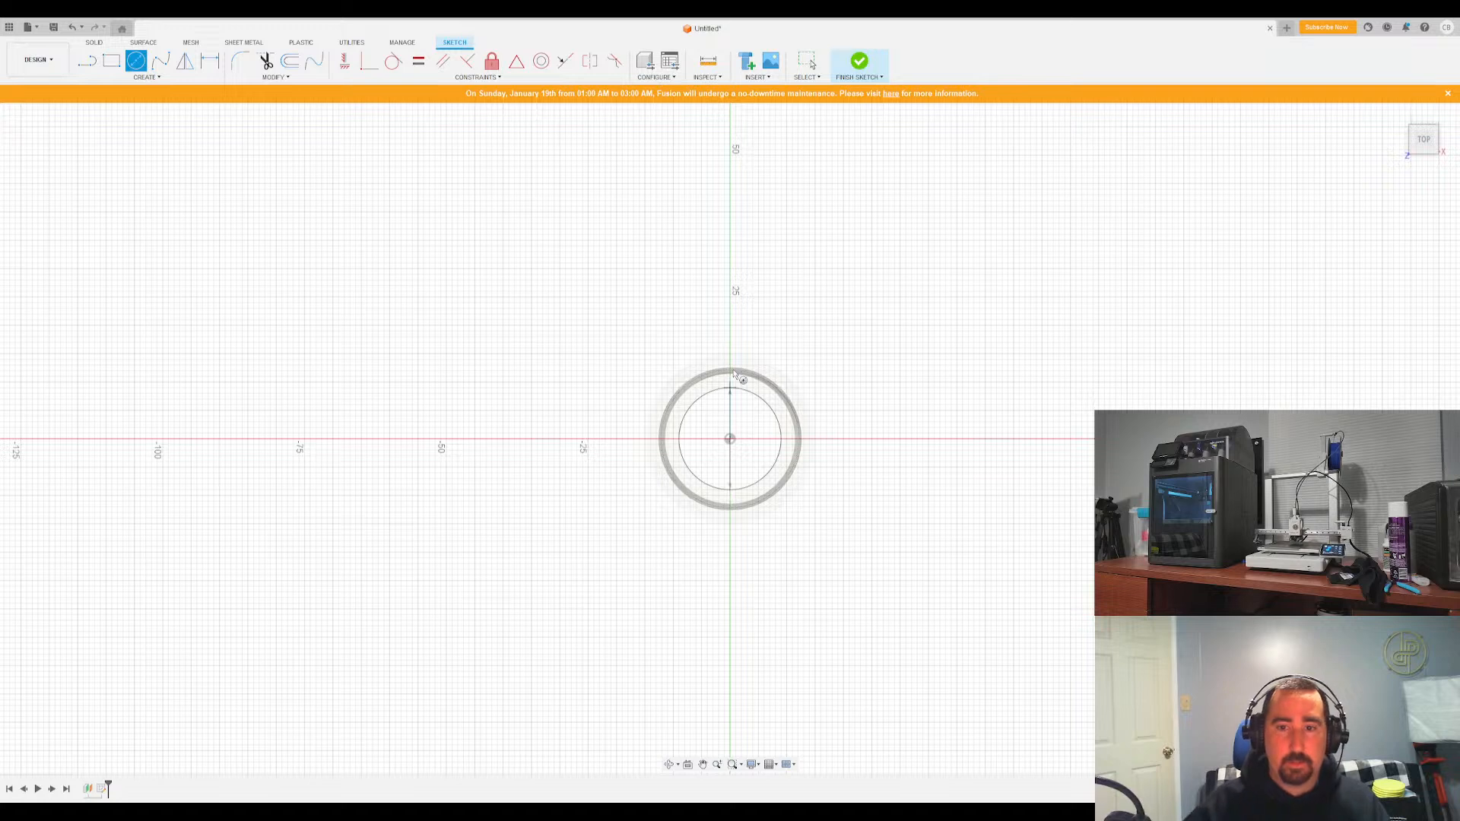
pyautogui.press('Escape')
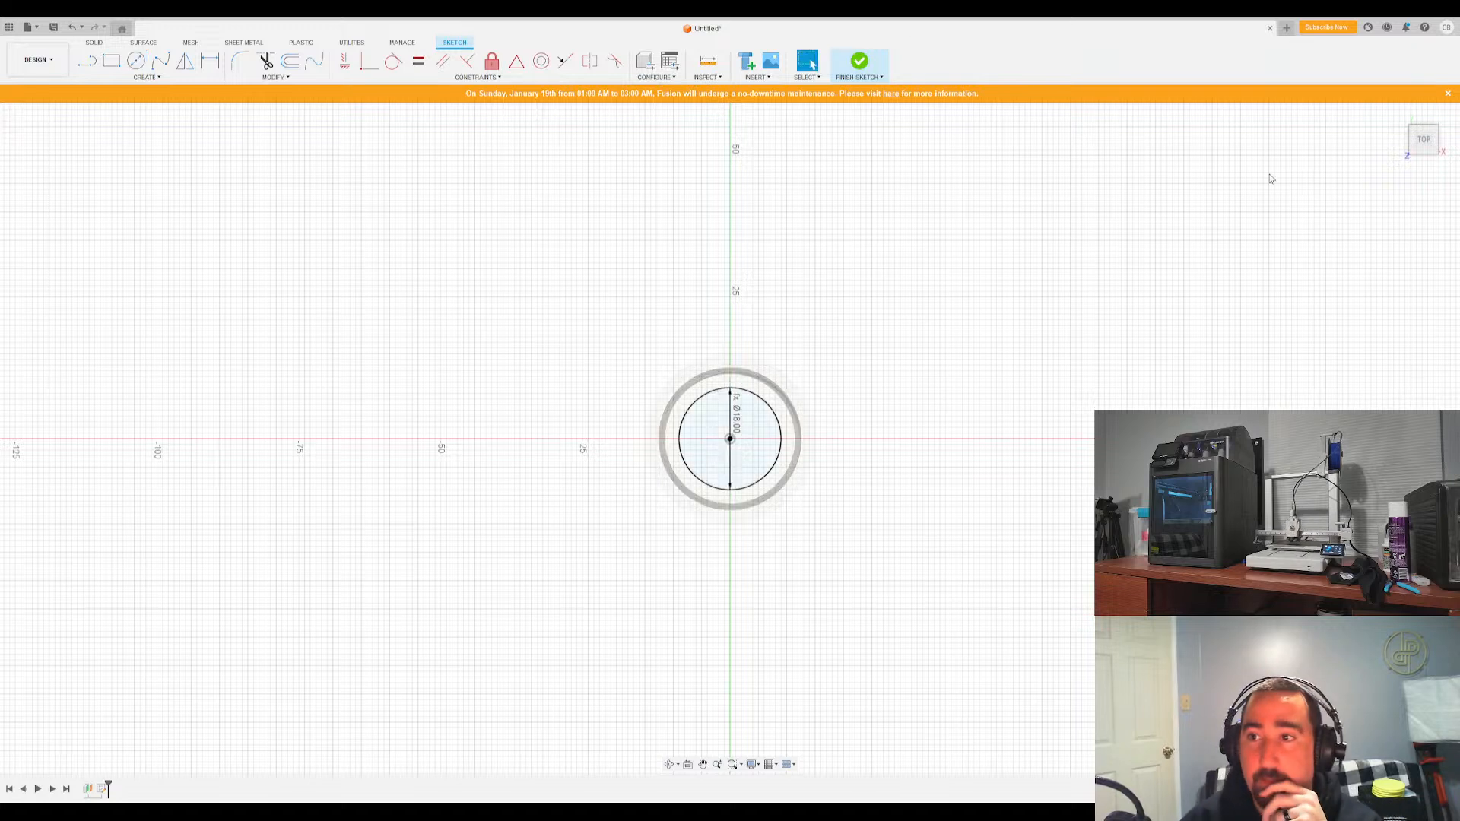
pyautogui.click(860, 61)
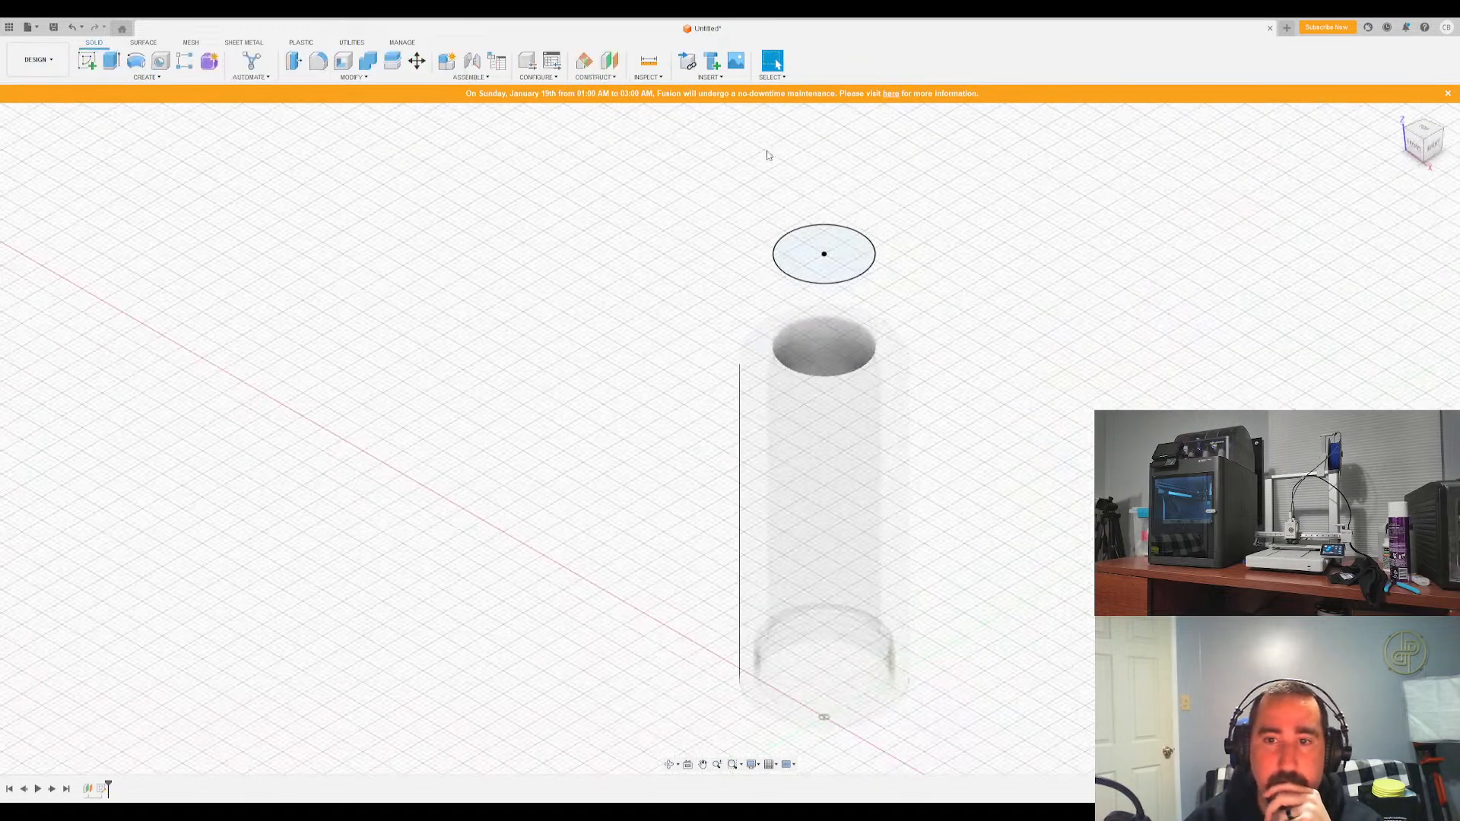
# Extrude the 18 mm circle 25.25 mm down through the opening in the upper body's top to form a solid plug
pyautogui.click(111, 64)
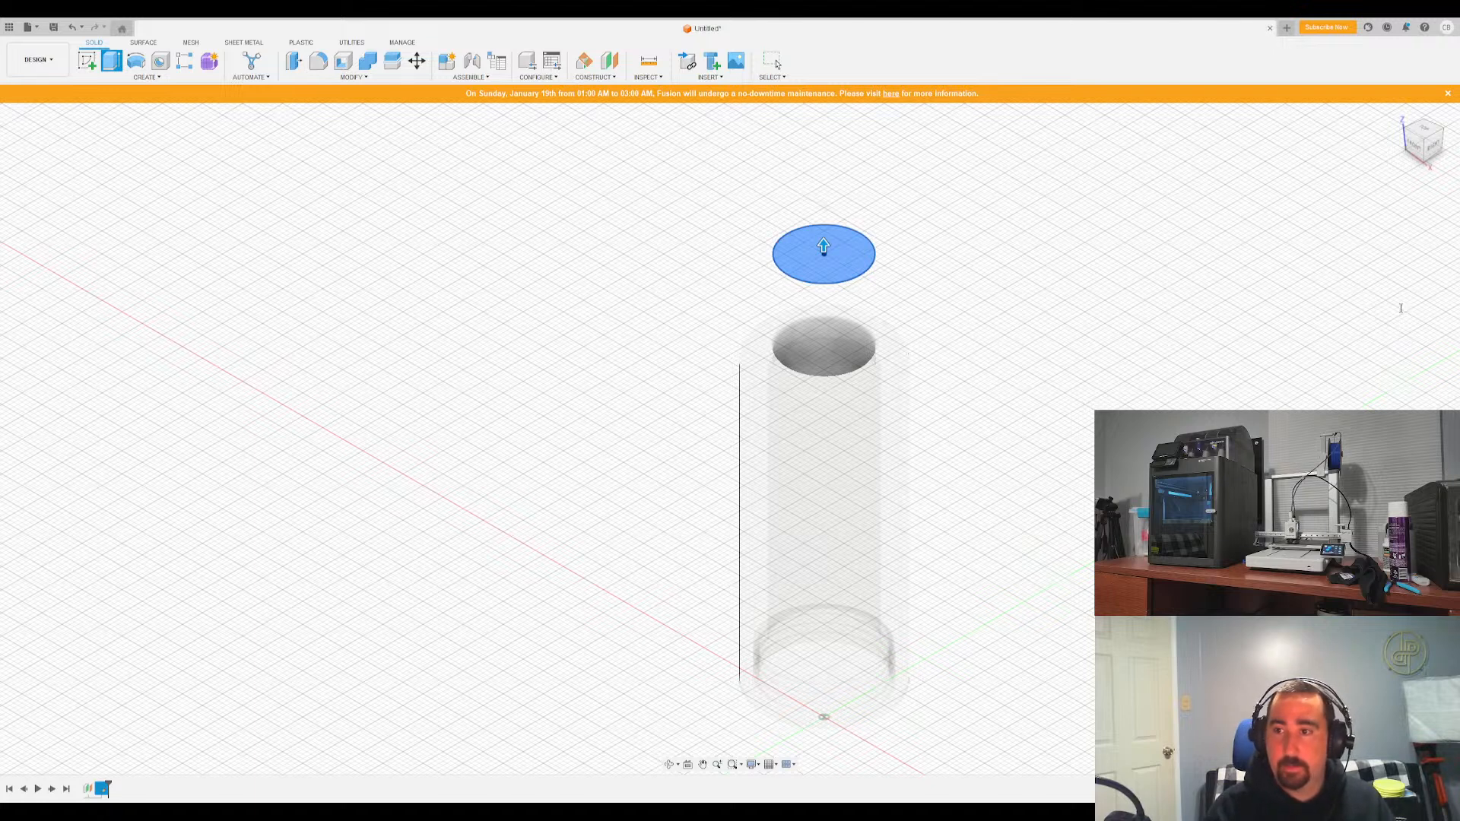
pyautogui.write('-20')
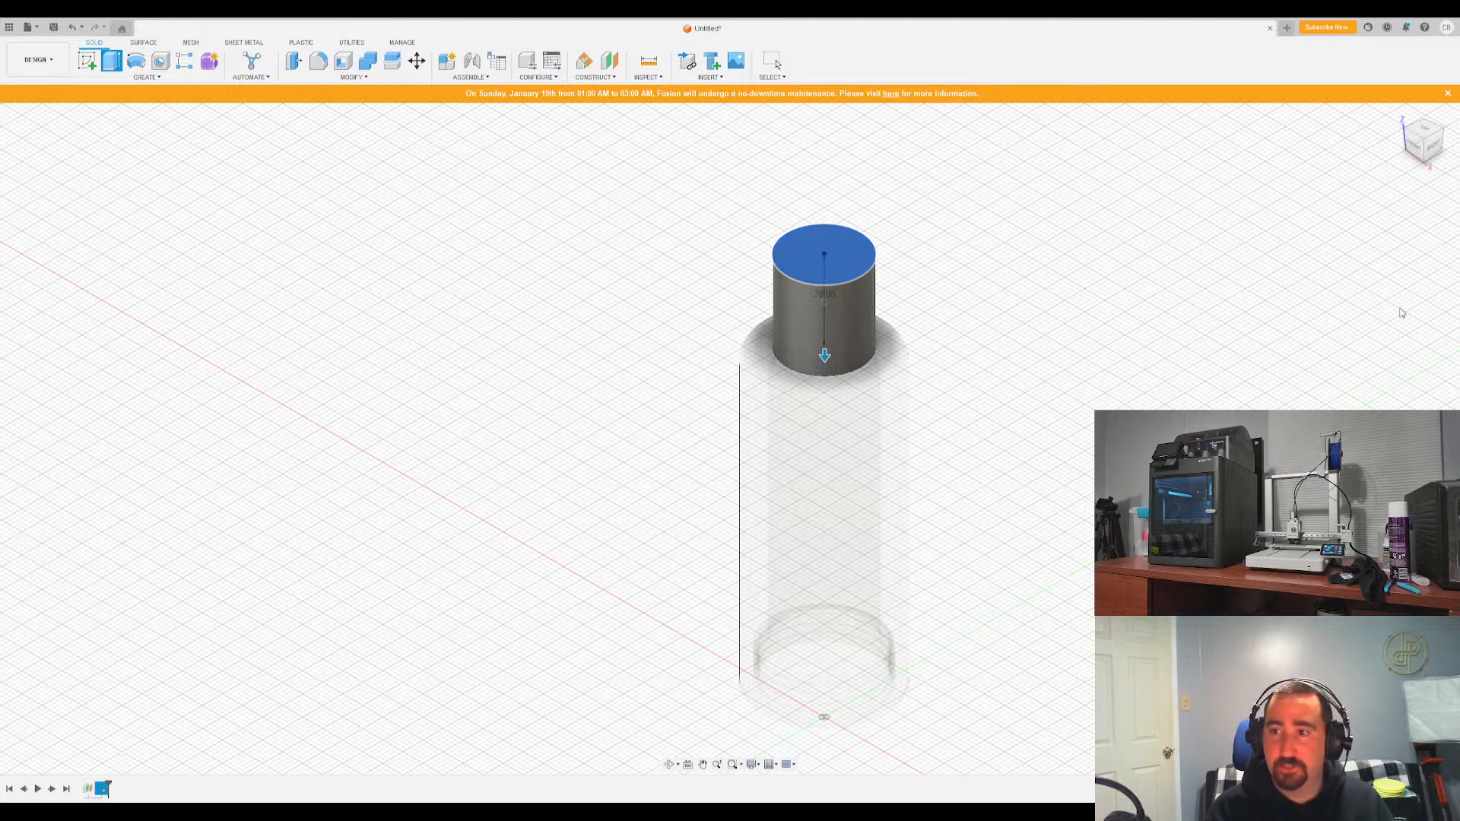
pyautogui.press('BackSpace')
pyautogui.write('5.25')
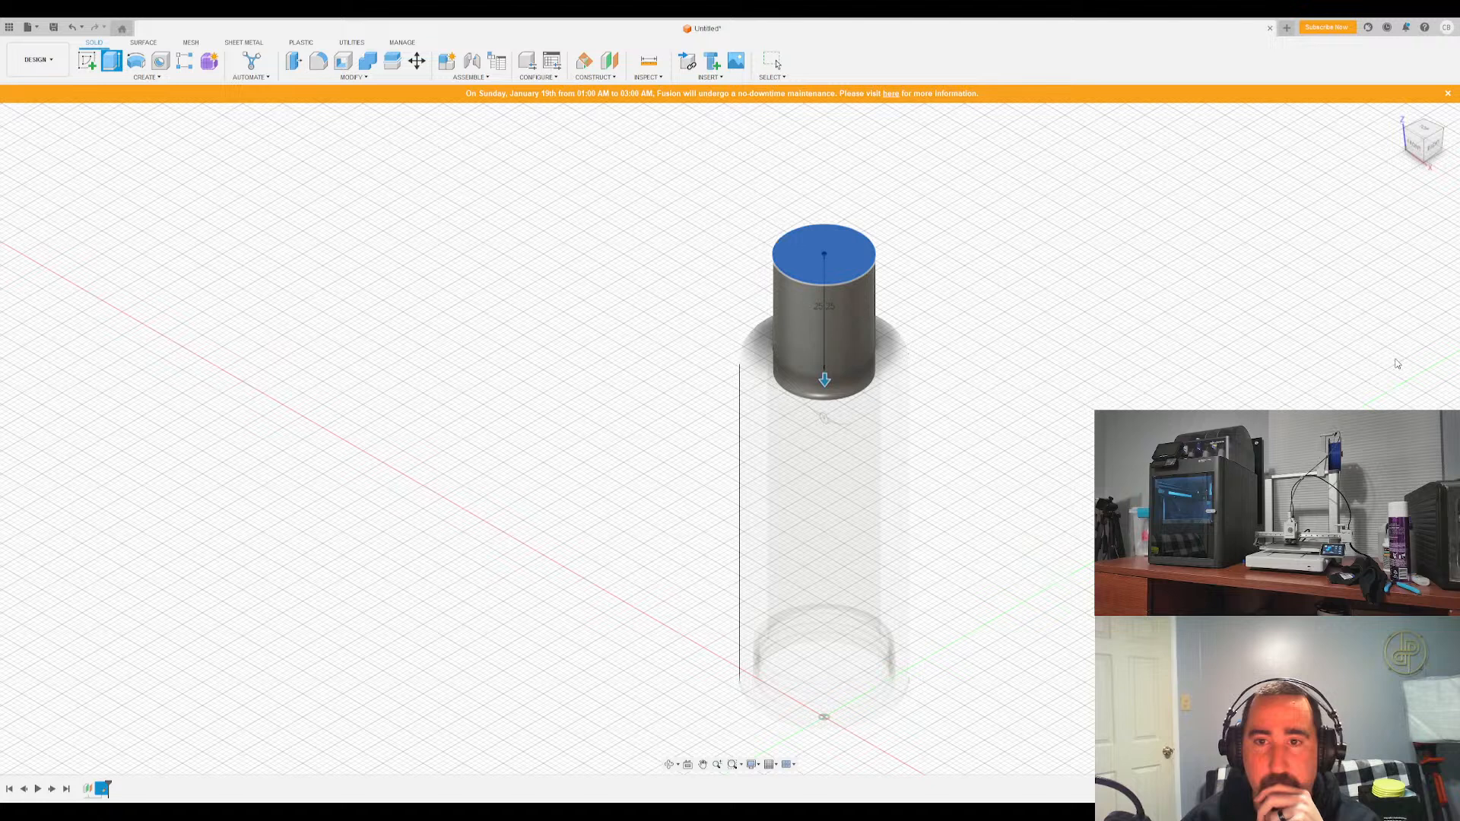
pyautogui.press('Return')
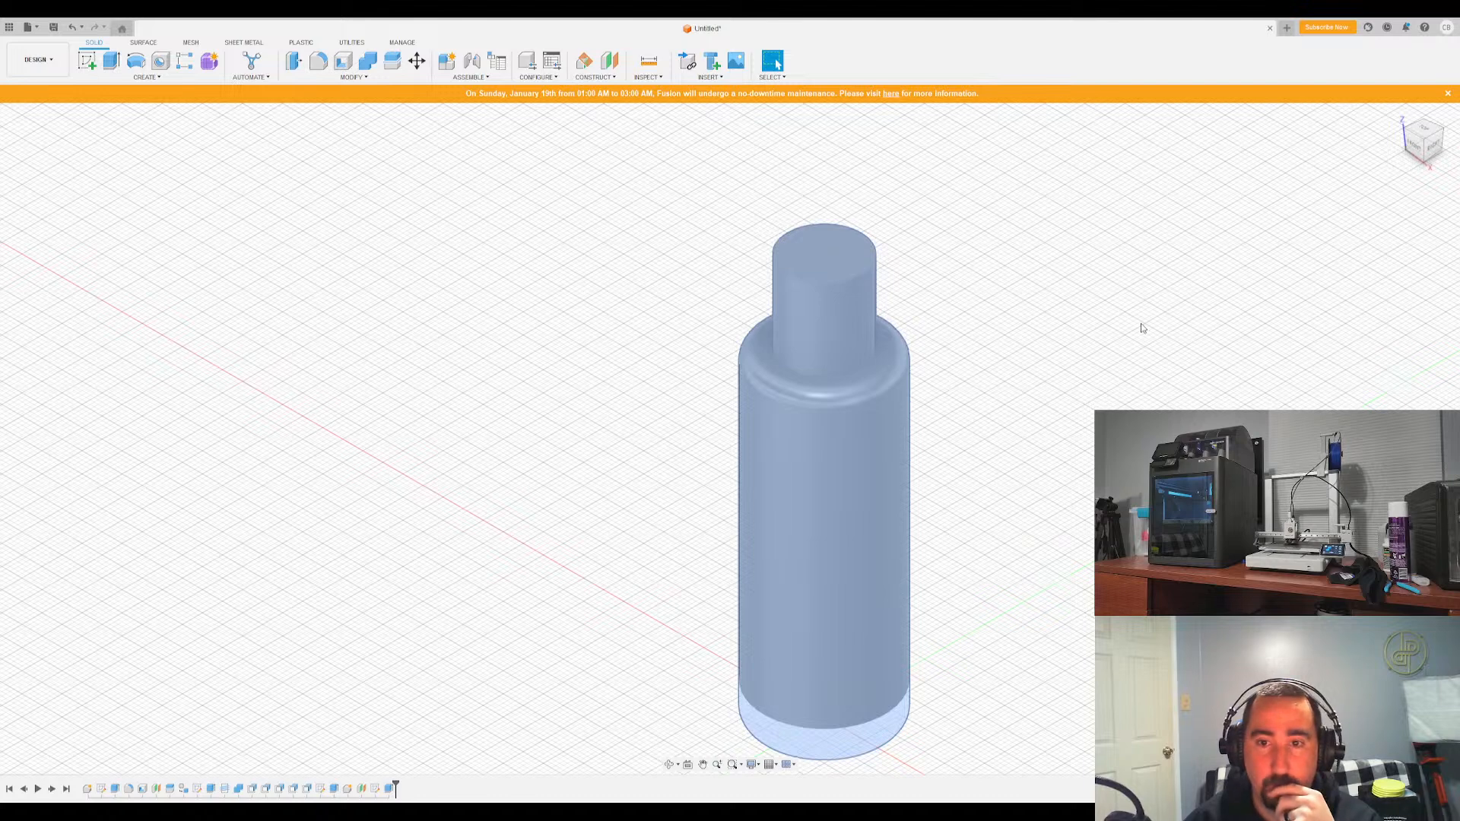
# Fillet the top outer edge of the cylindrical plug
pyautogui.moveTo(730, 439)
pyautogui.keyDown('shift'); pyautogui.mouseDown(button='middle')
pyautogui.moveTo(807, 390)
pyautogui.moveTo(808, 441)
pyautogui.mouseUp(button='middle'); pyautogui.keyUp('shift')
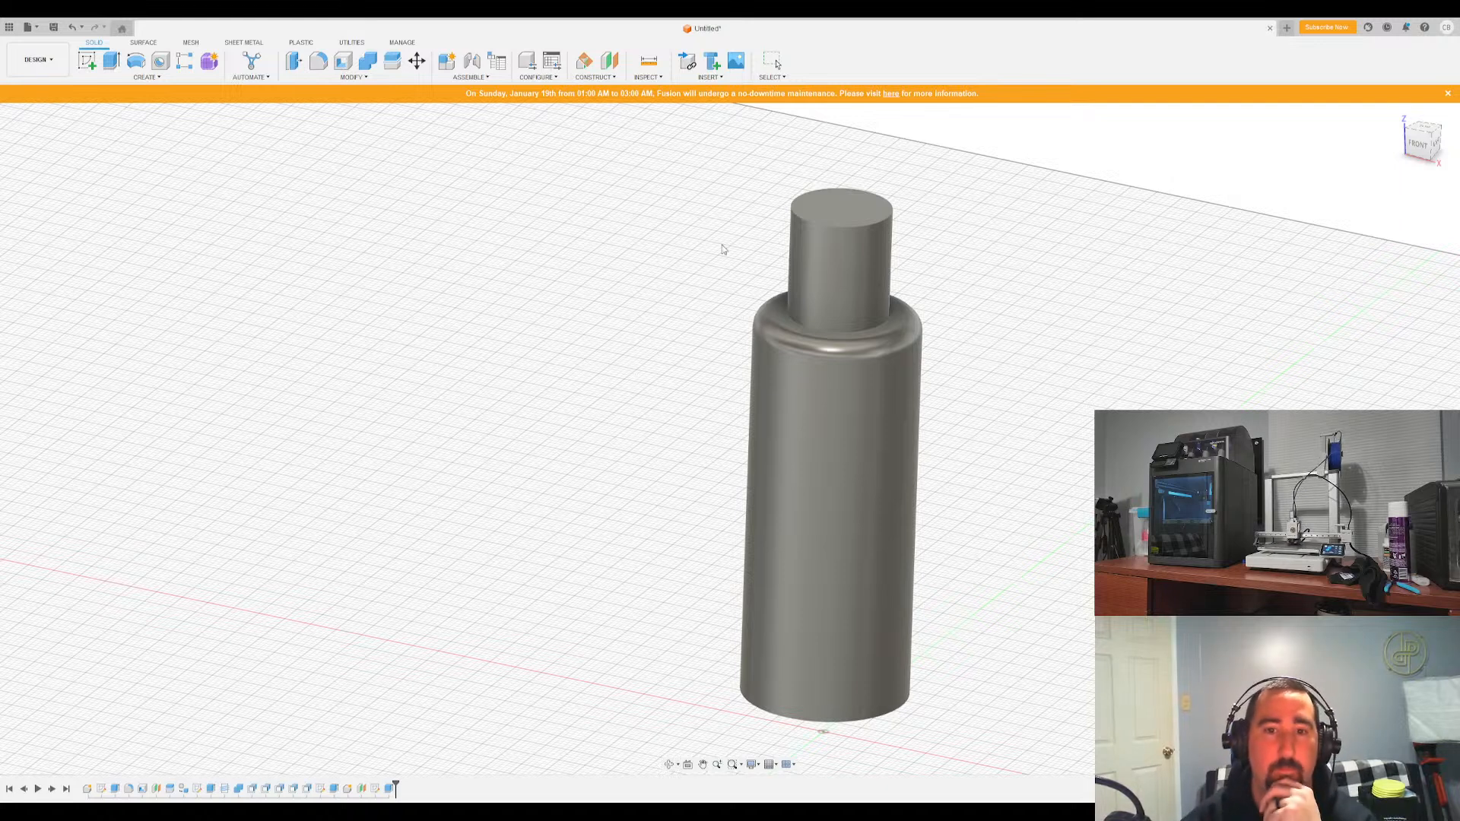
pyautogui.click(319, 61)
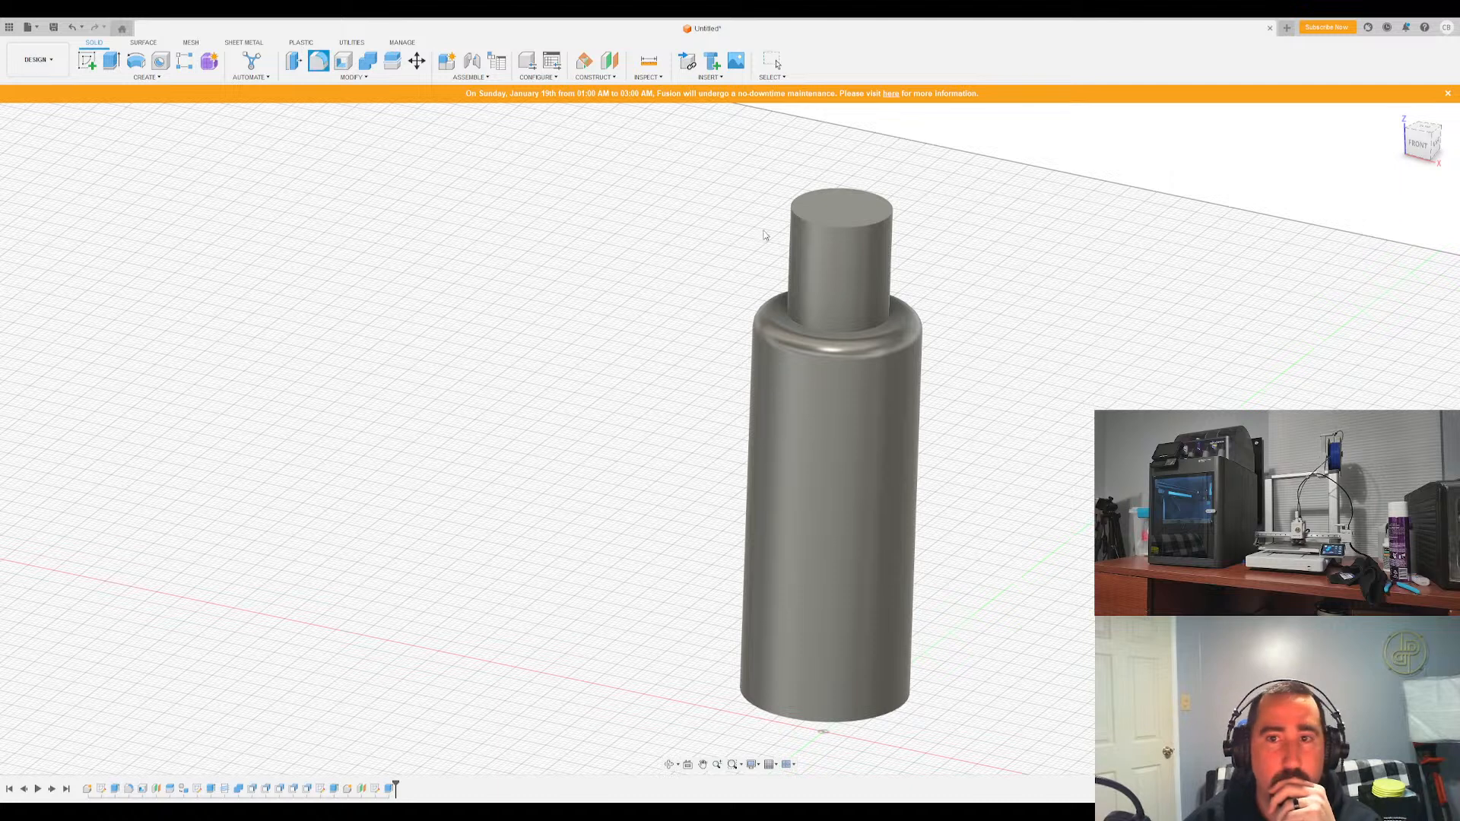
pyautogui.click(815, 223)
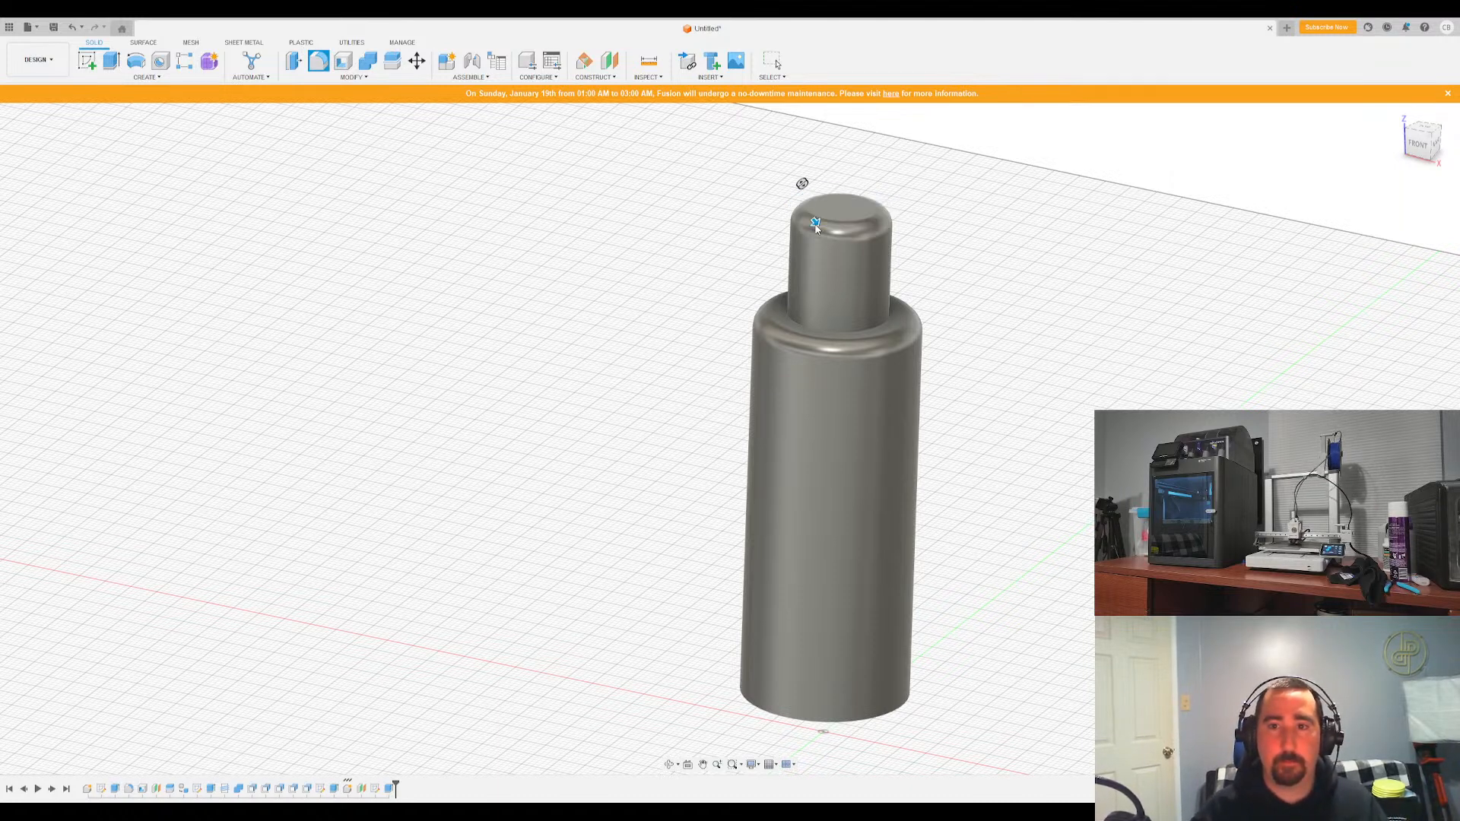
pyautogui.press('Return')
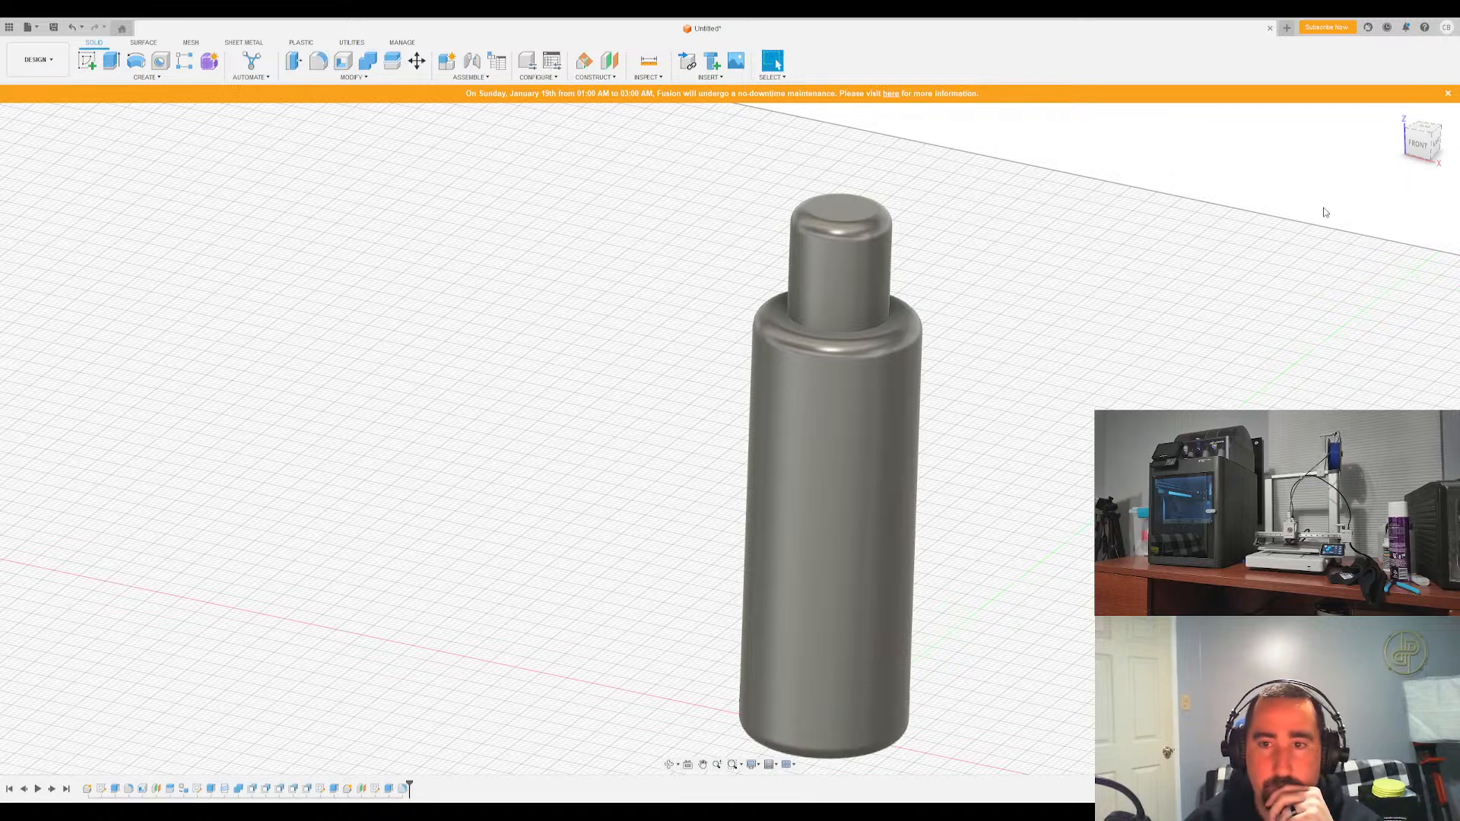
# Examine the assembled container from several angles and in section, focusing on how the plug's lower end sits in the upper body's opening
pyautogui.keyDown('shift'); pyautogui.moveTo(730, 439); pyautogui.dragTo(734, 411, button='middle'); pyautogui.keyUp('shift')
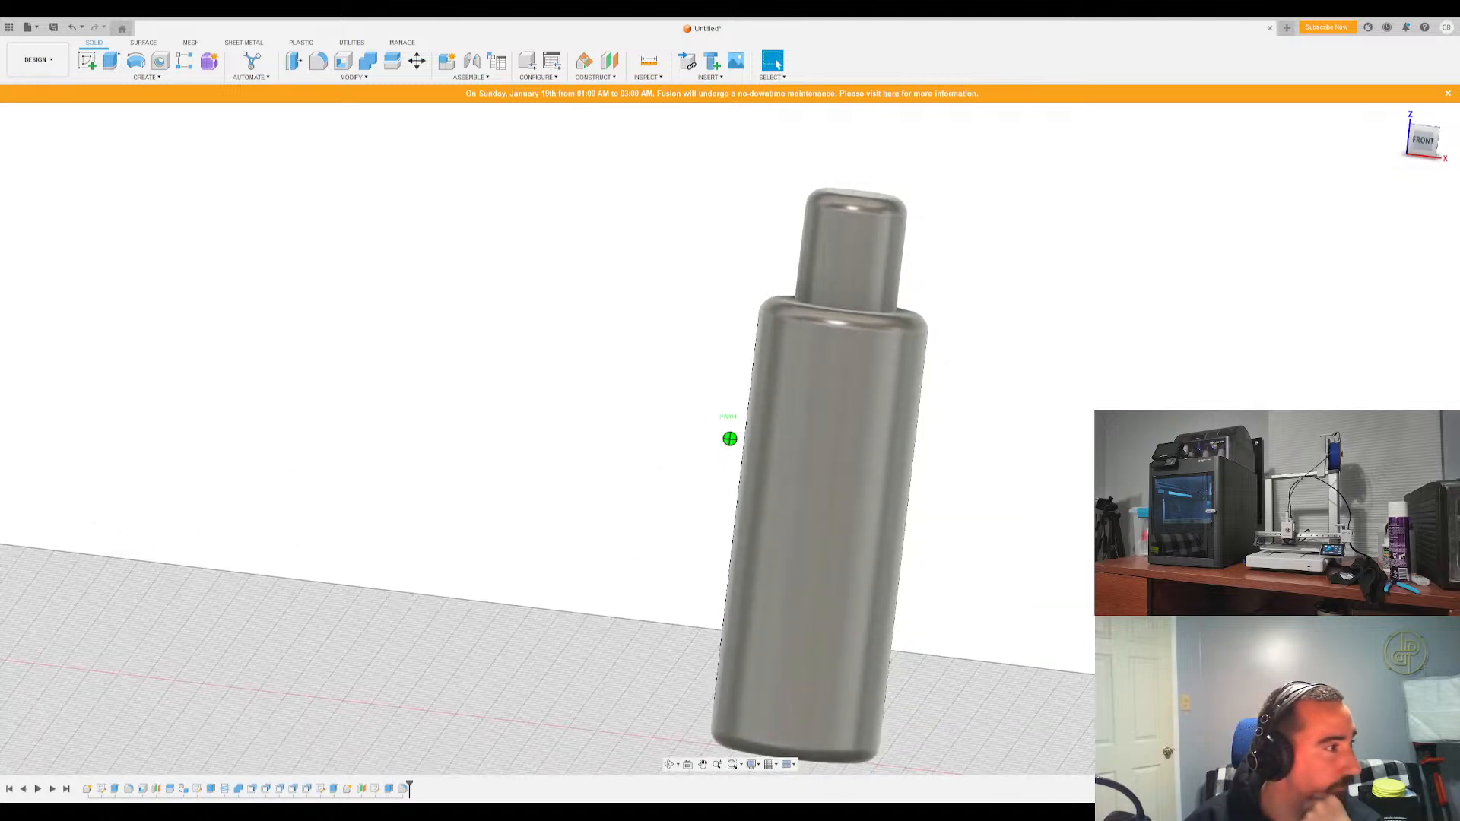
pyautogui.moveTo(730, 439)
pyautogui.keyDown('shift'); pyautogui.mouseDown(button='middle')
pyautogui.moveTo(732, 483)
pyautogui.moveTo(731, 447)
pyautogui.mouseUp(button='middle'); pyautogui.keyUp('shift')
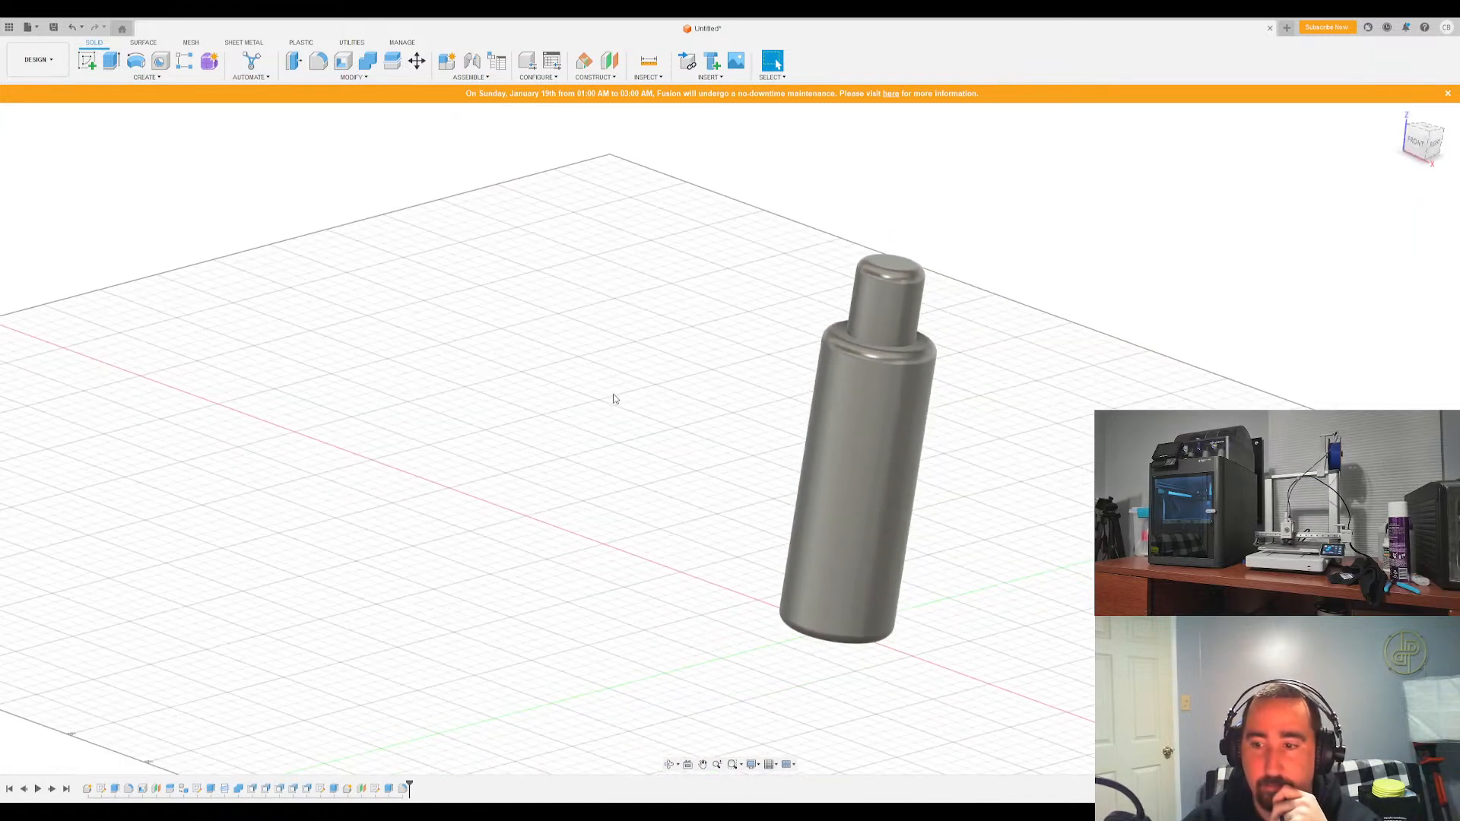
pyautogui.scroll(5, 1031, 422)
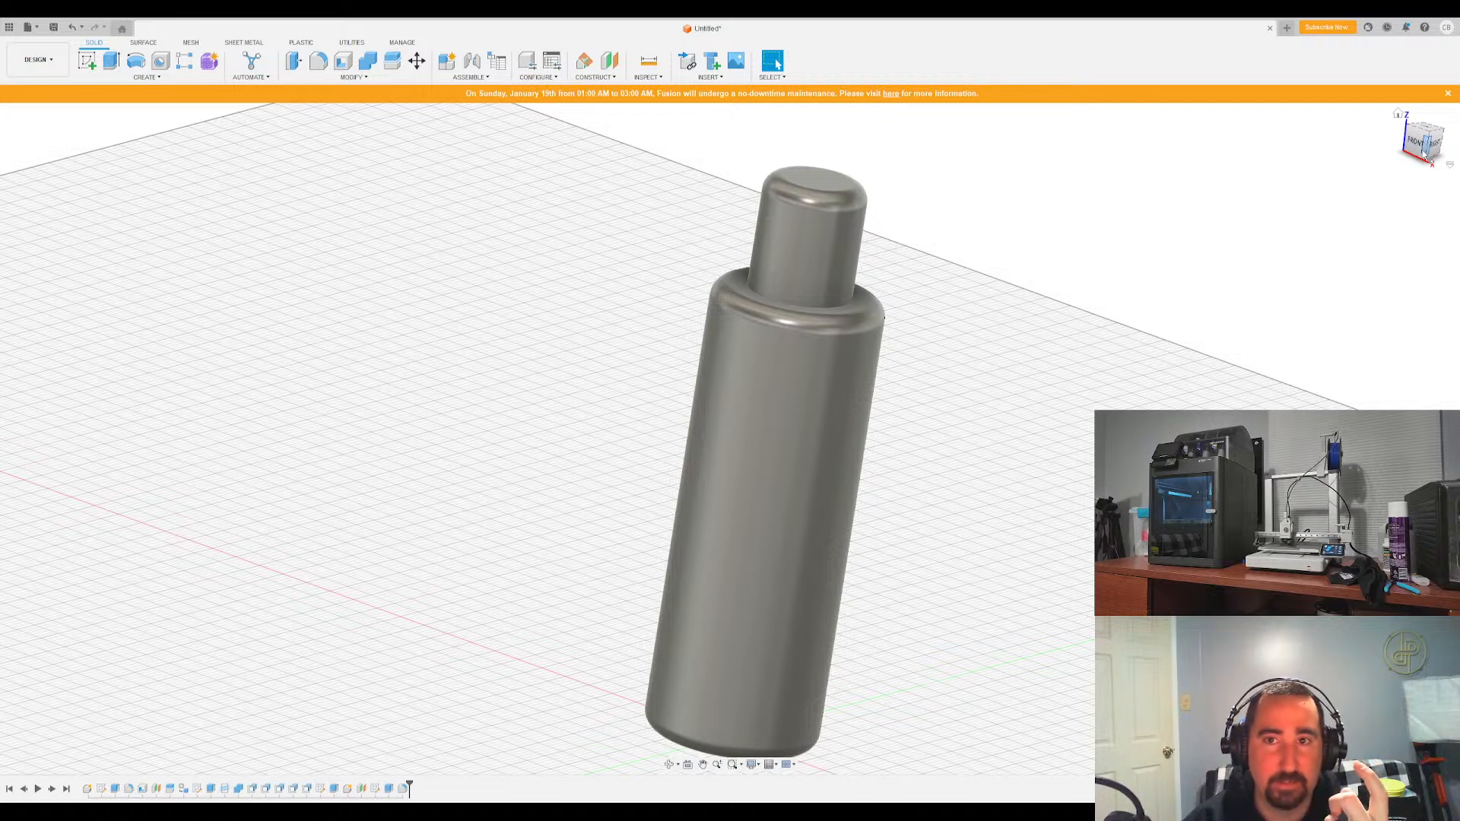
pyautogui.click(1399, 115)
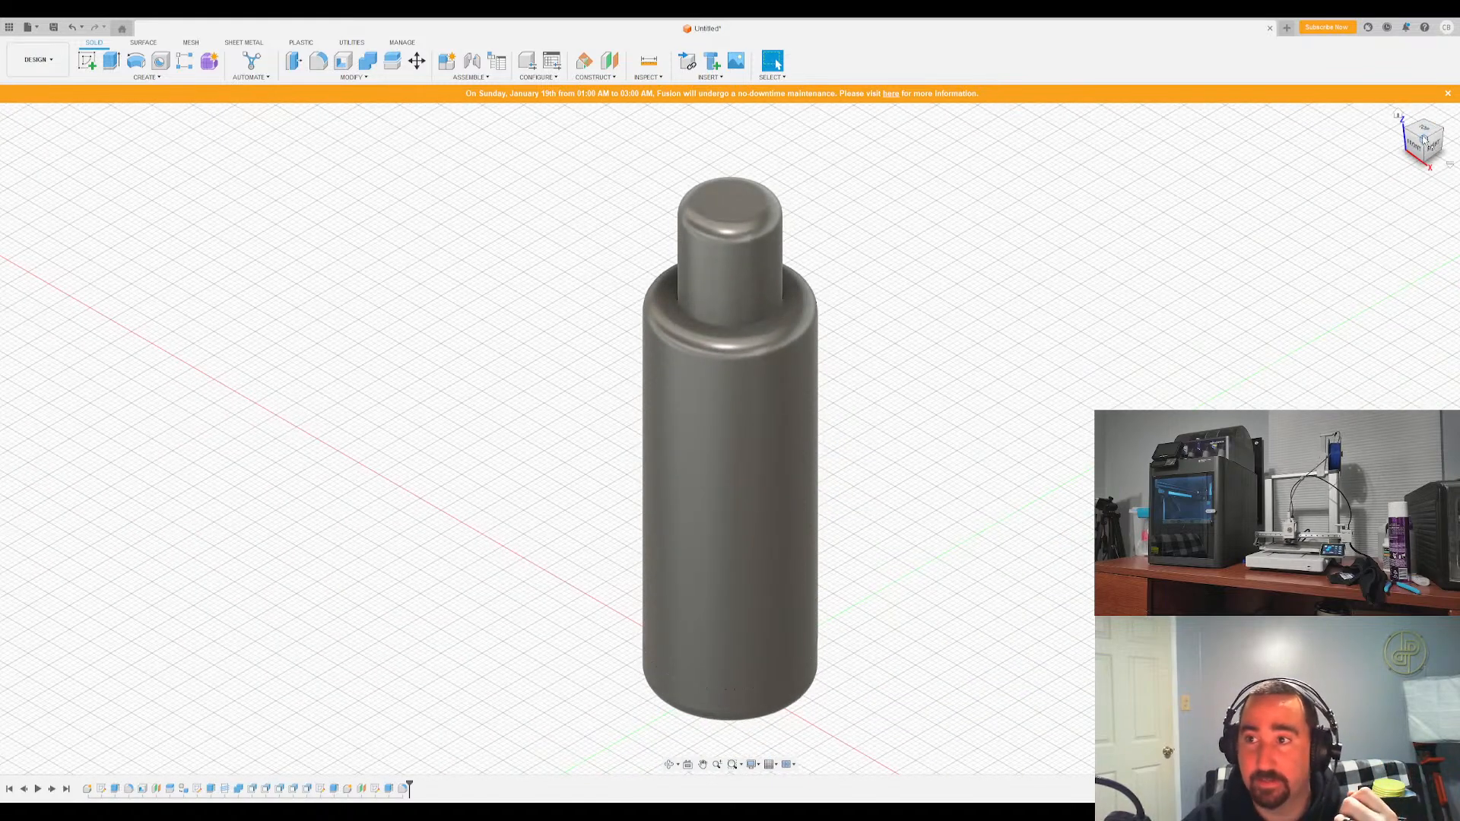
pyautogui.moveTo(1423, 137); pyautogui.dragTo(1426, 133)
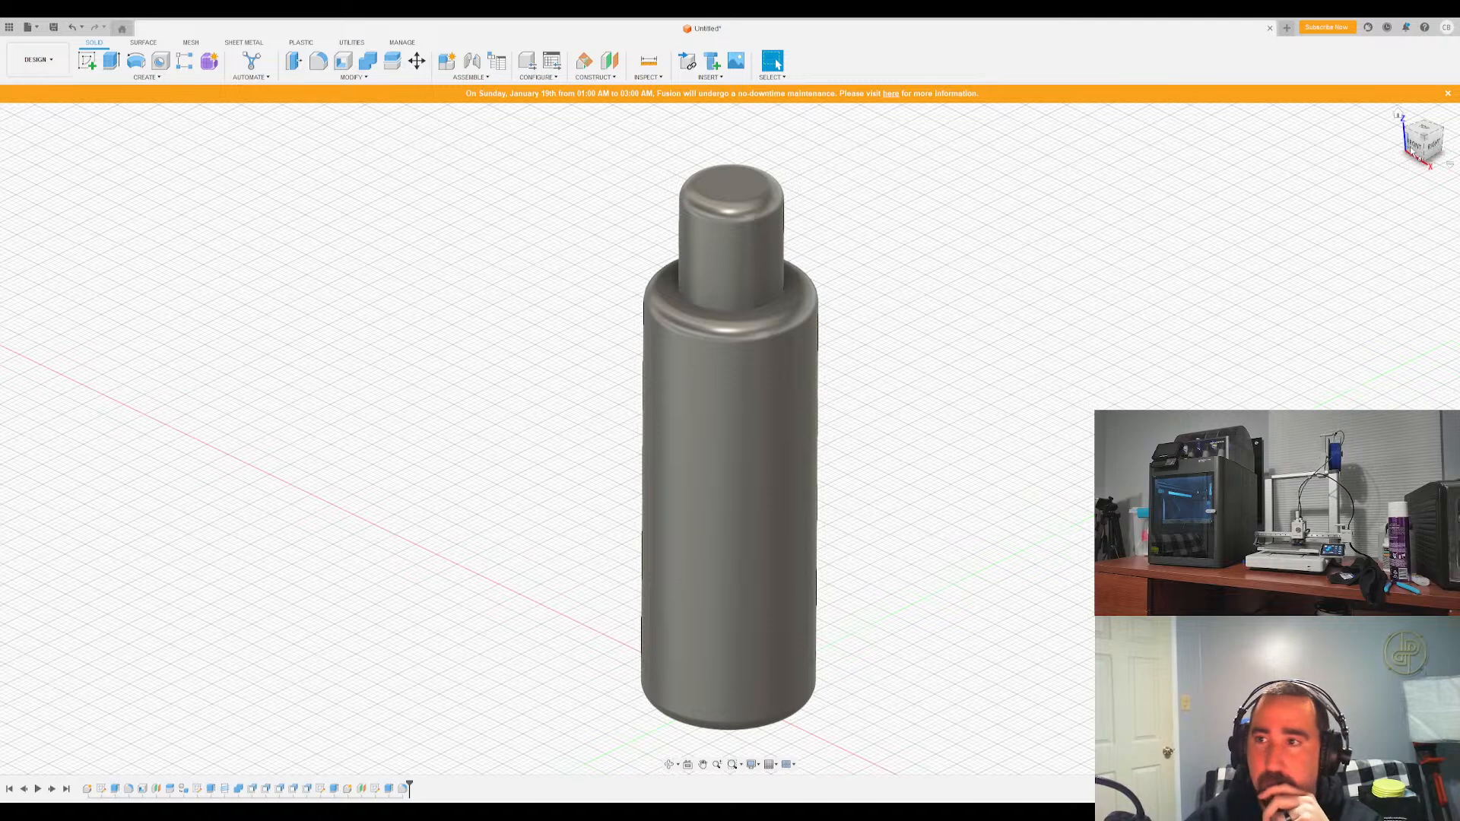
pyautogui.click(1432, 143)
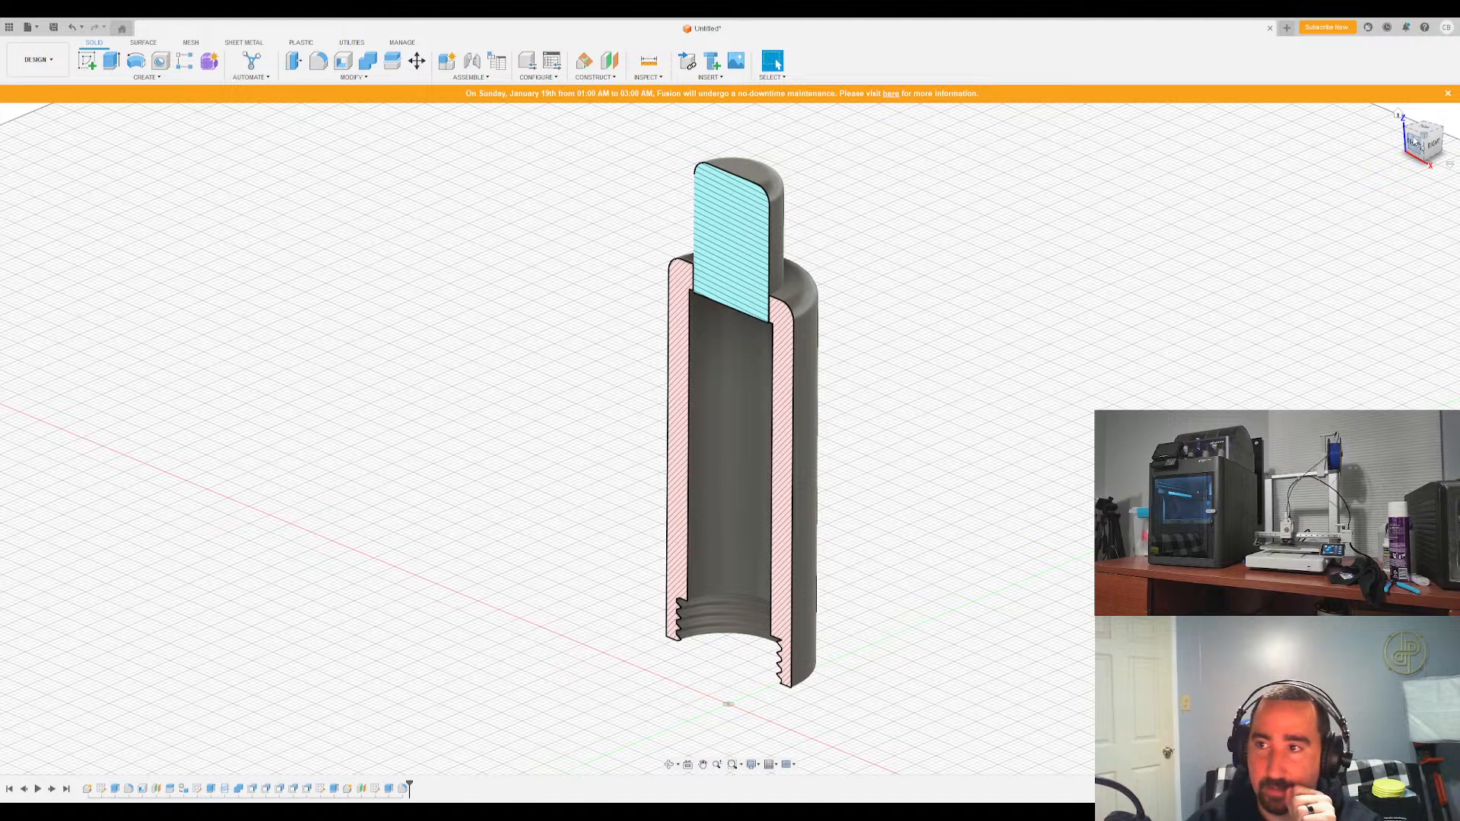
pyautogui.moveTo(1414, 142); pyautogui.dragTo(812, 431)
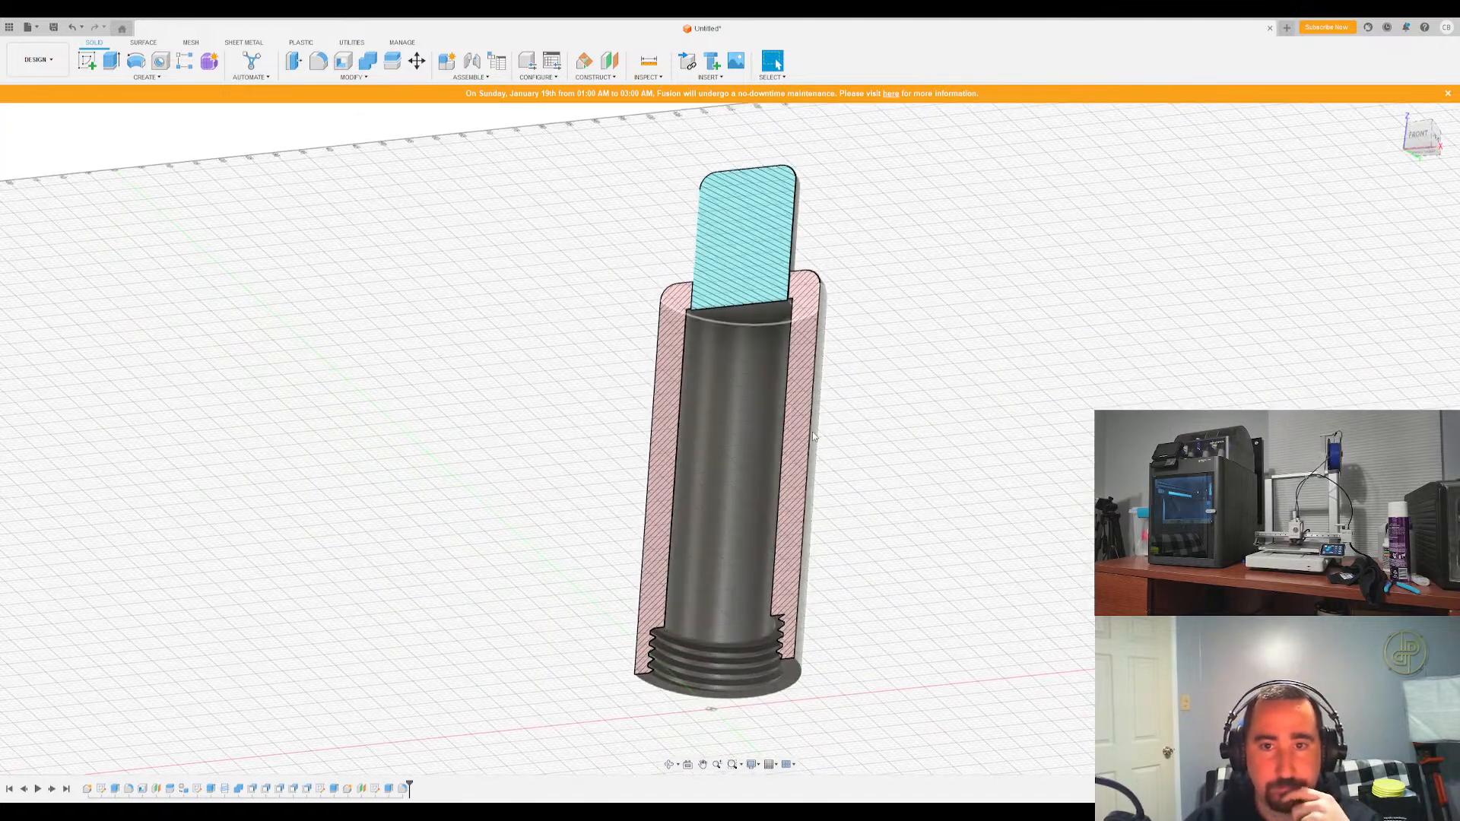
pyautogui.scroll(3, 1011, 253)
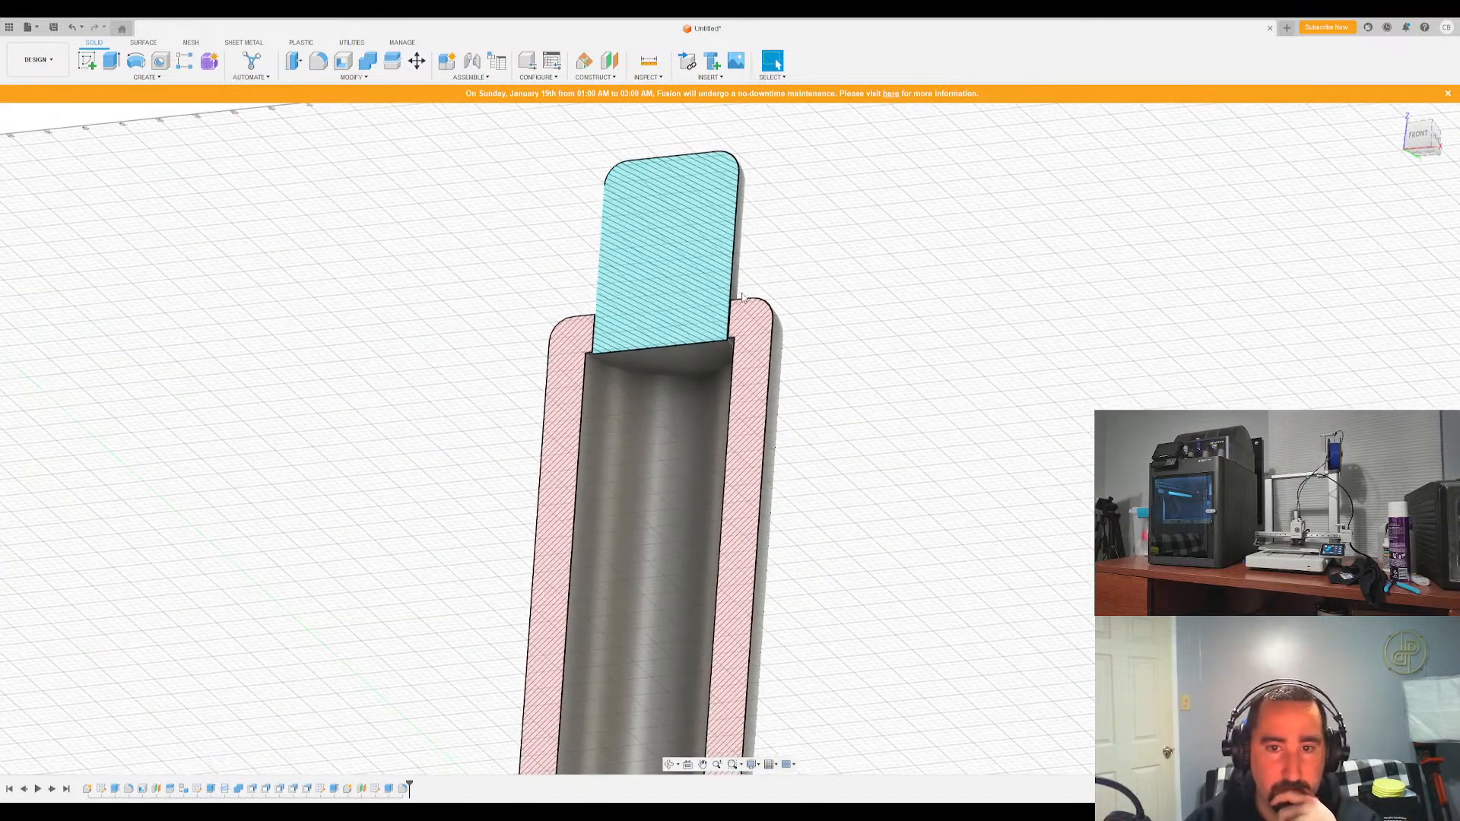
pyautogui.scroll(2, 743, 296)
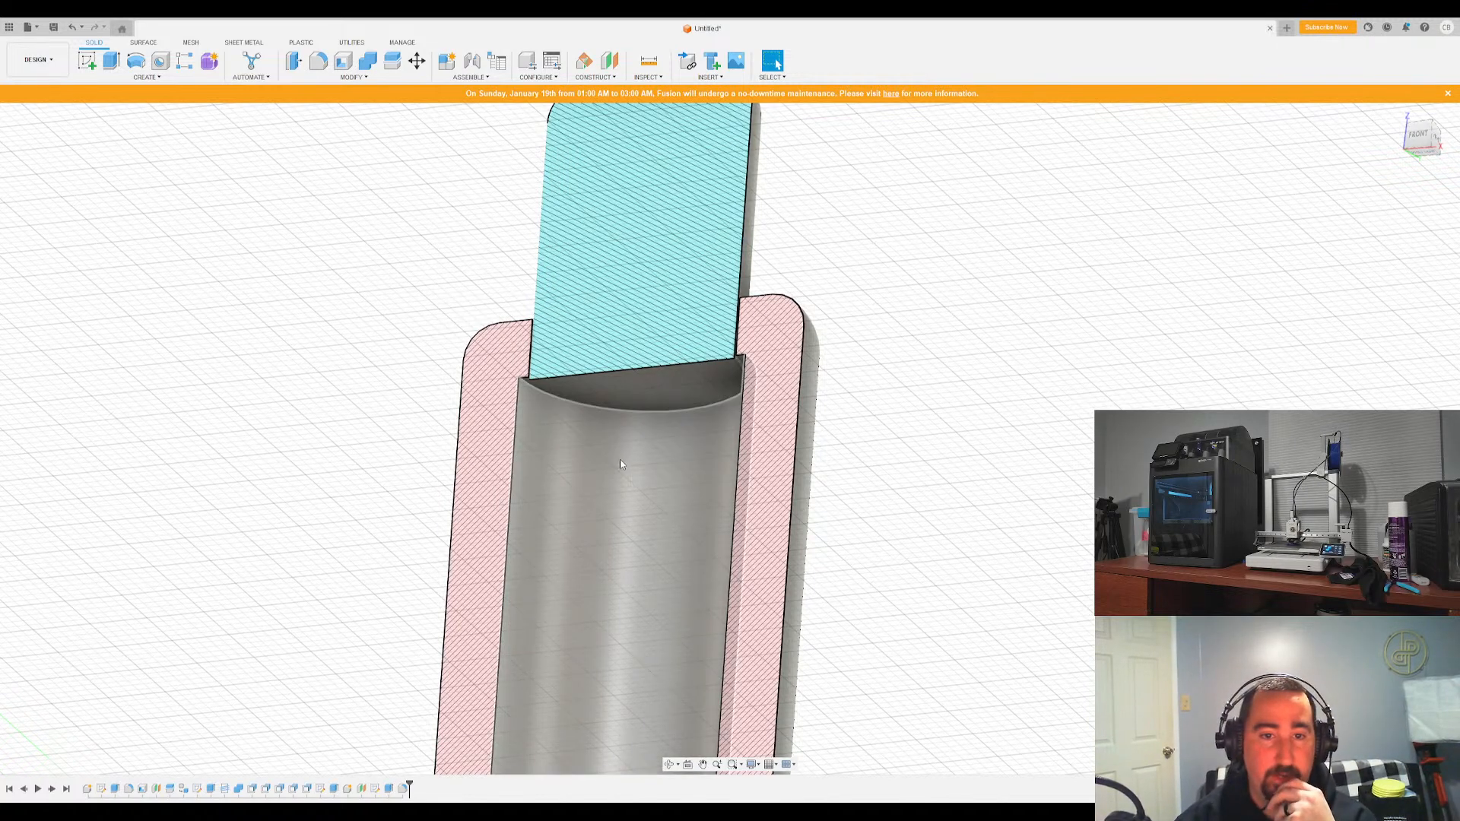
# Sketch a circle slightly wider than the plug, centred on the origin, on the plug's flat lower face, and finish the sketch
pyautogui.click(85, 59)
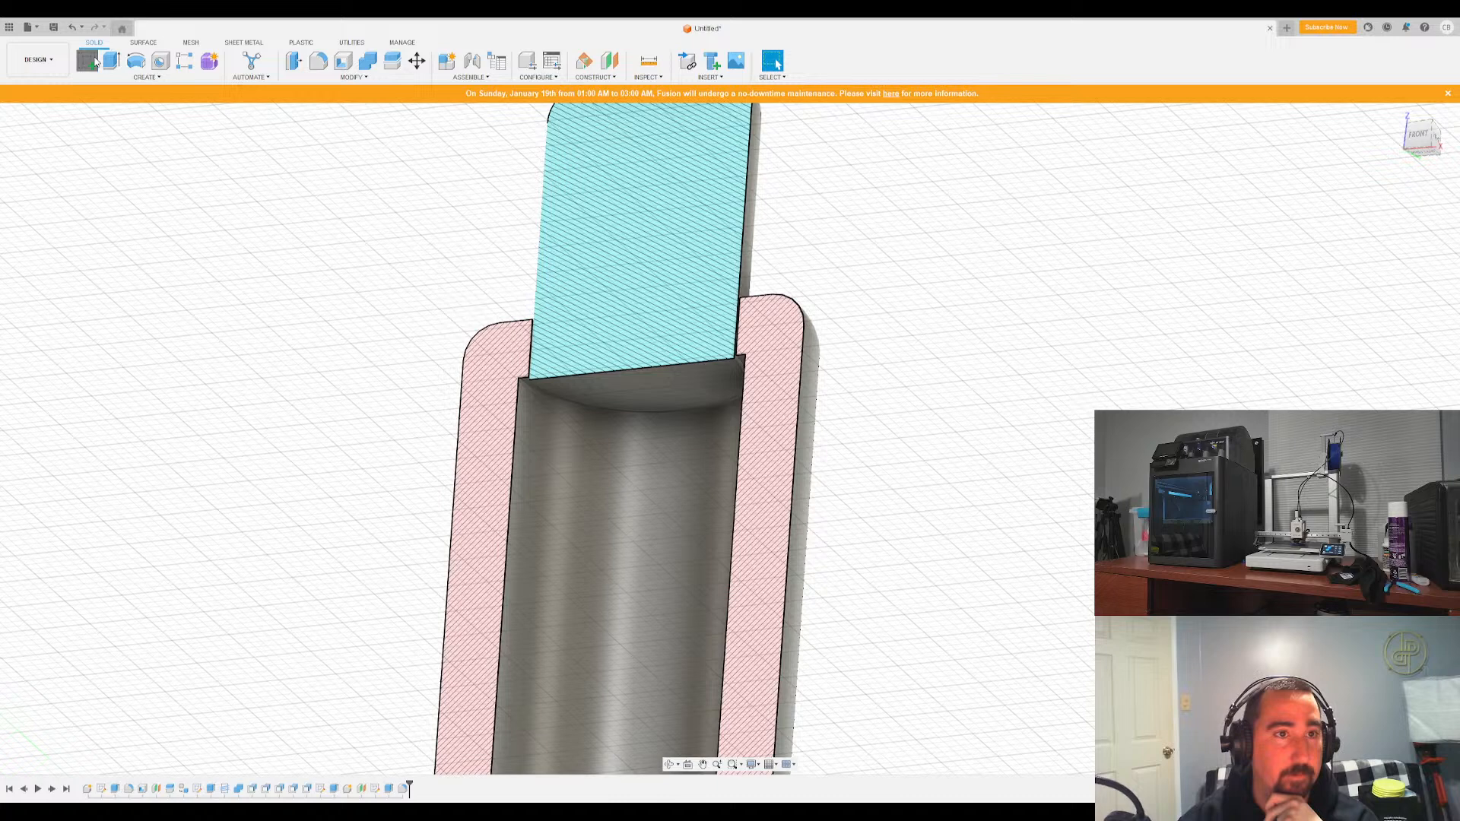
pyautogui.click(678, 387)
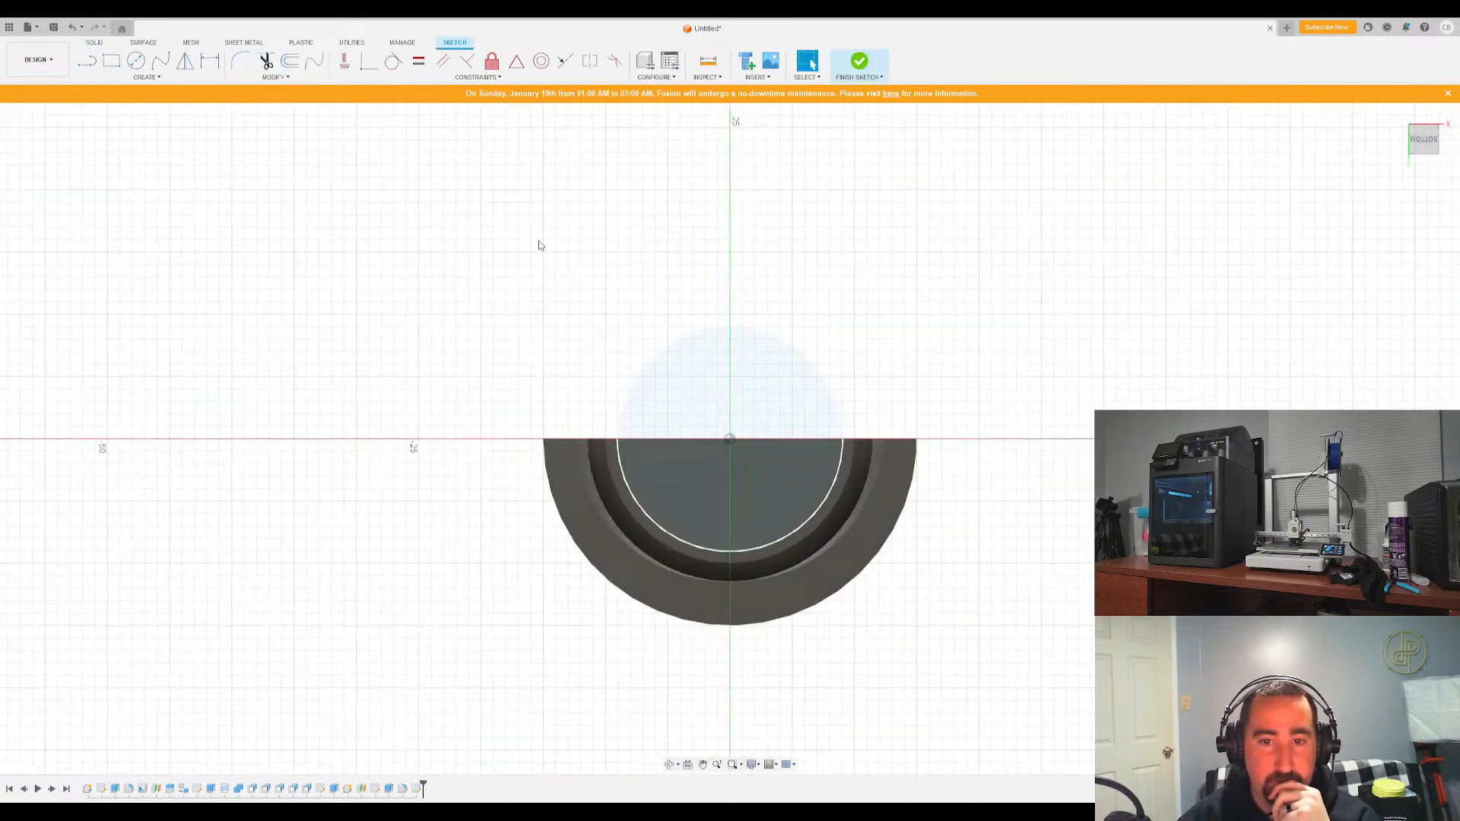
pyautogui.click(135, 61)
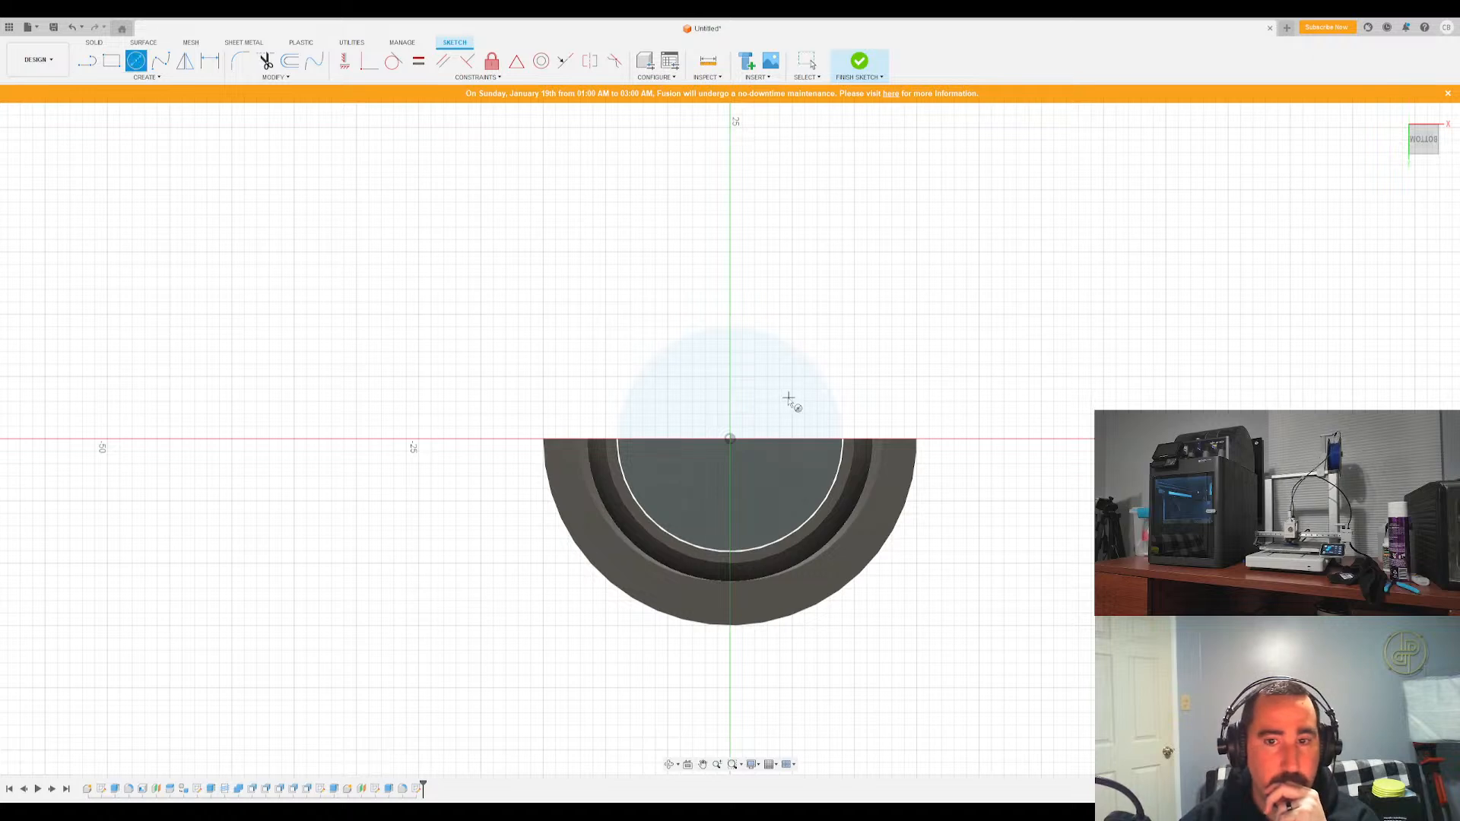
pyautogui.click(1442, 141)
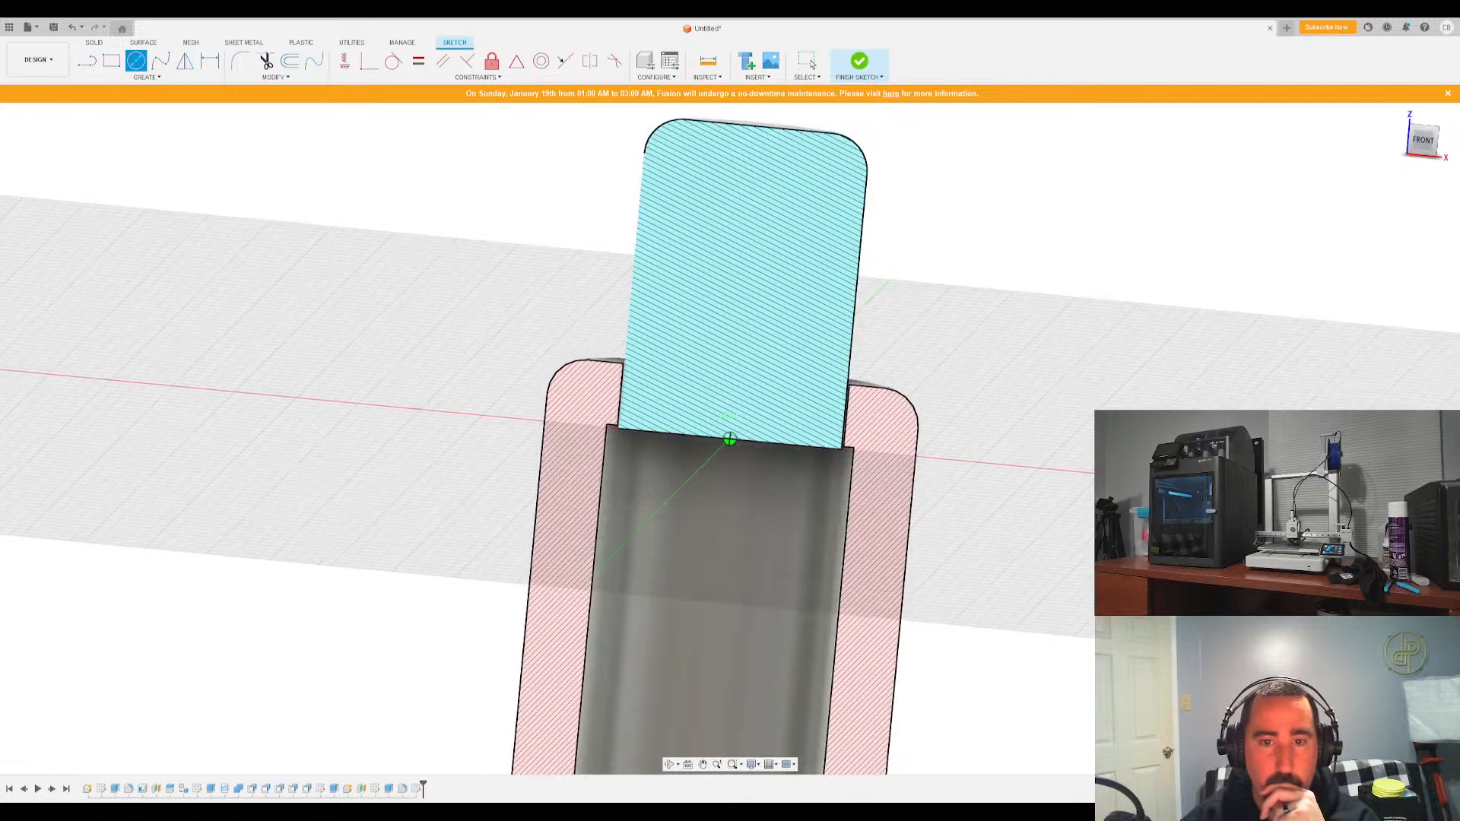
pyautogui.click(1423, 137)
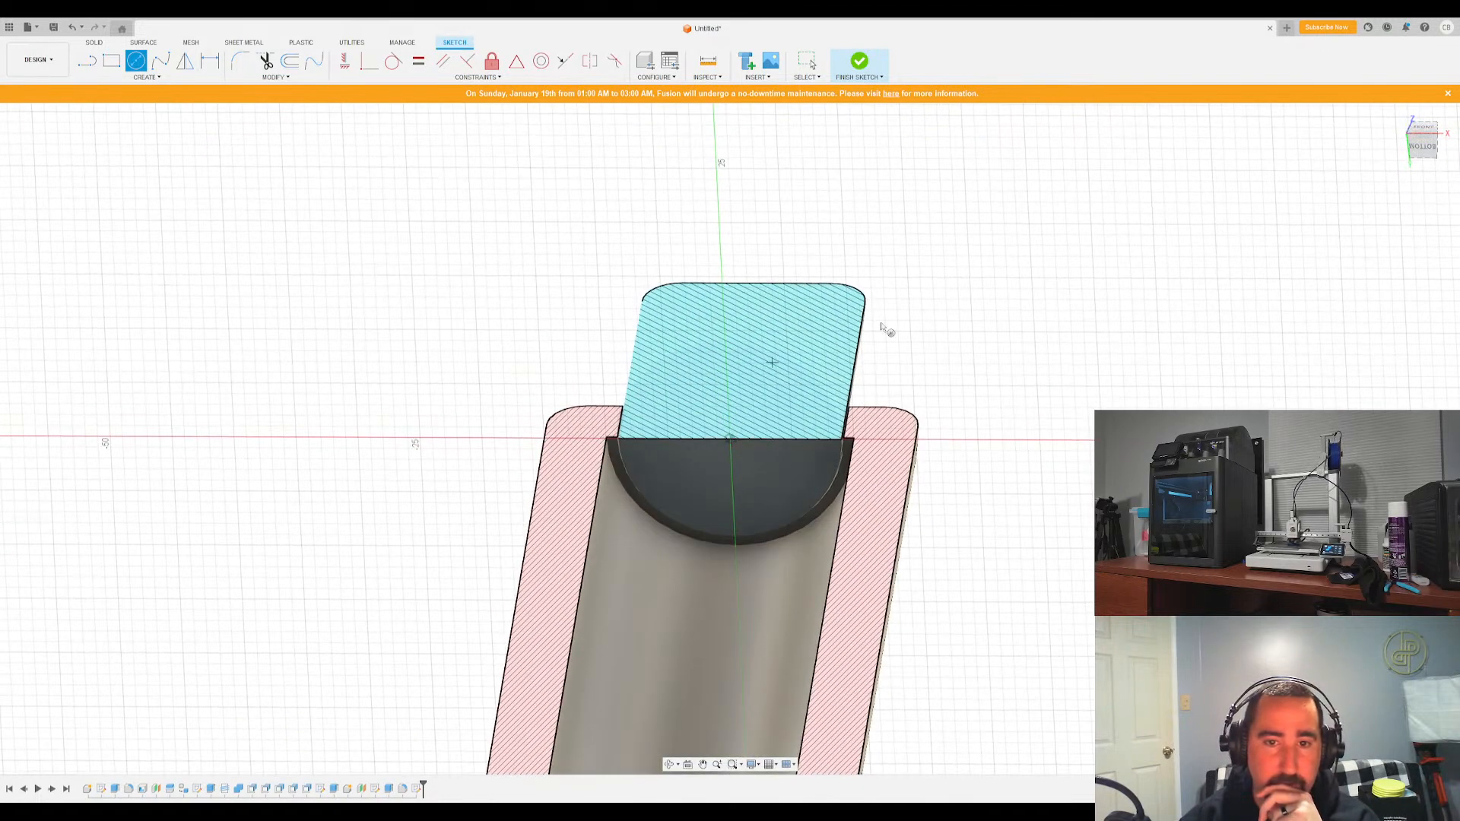
pyautogui.click(1425, 149)
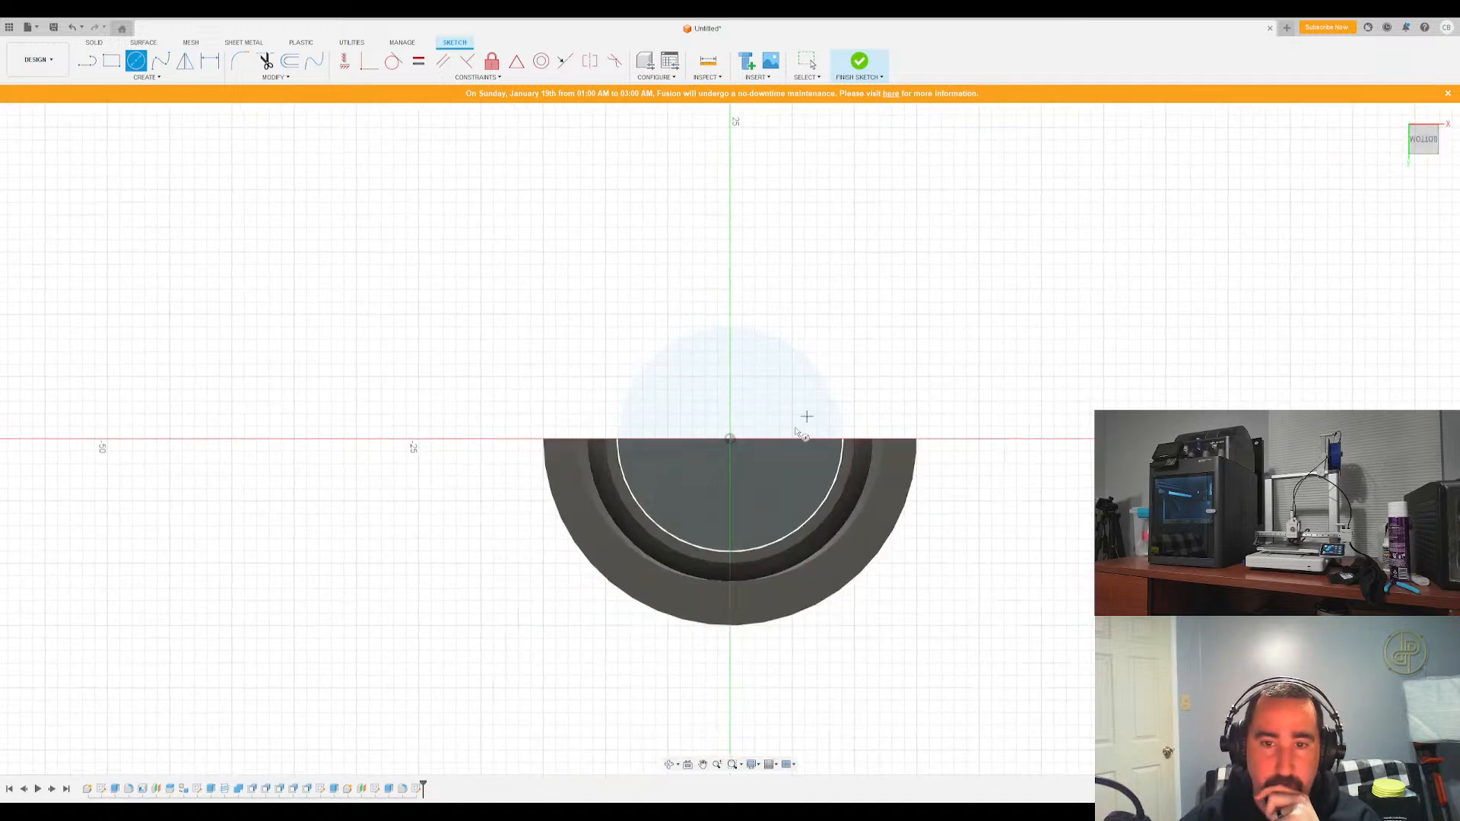
pyautogui.click(730, 439)
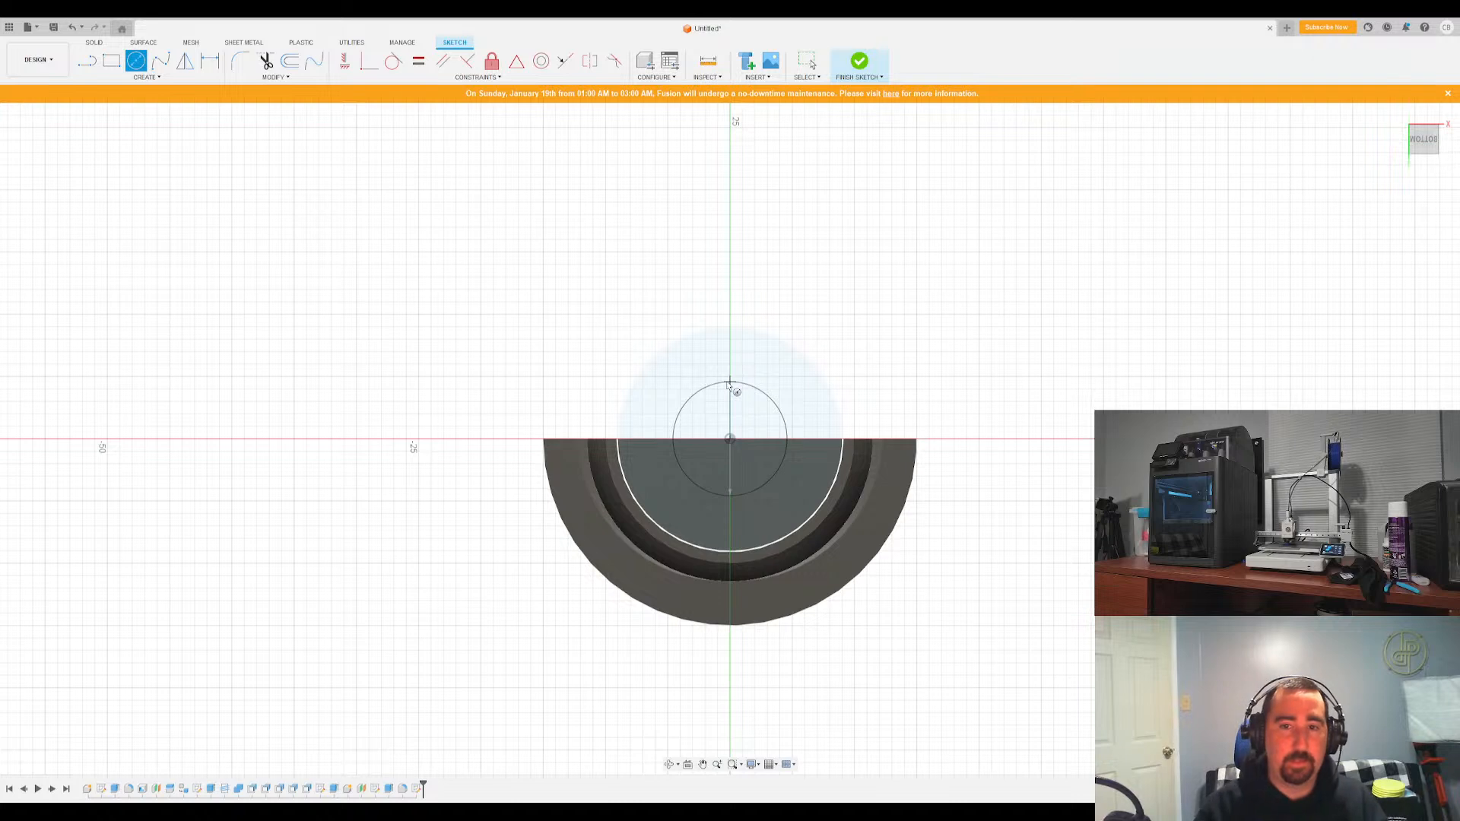
pyautogui.click(728, 385)
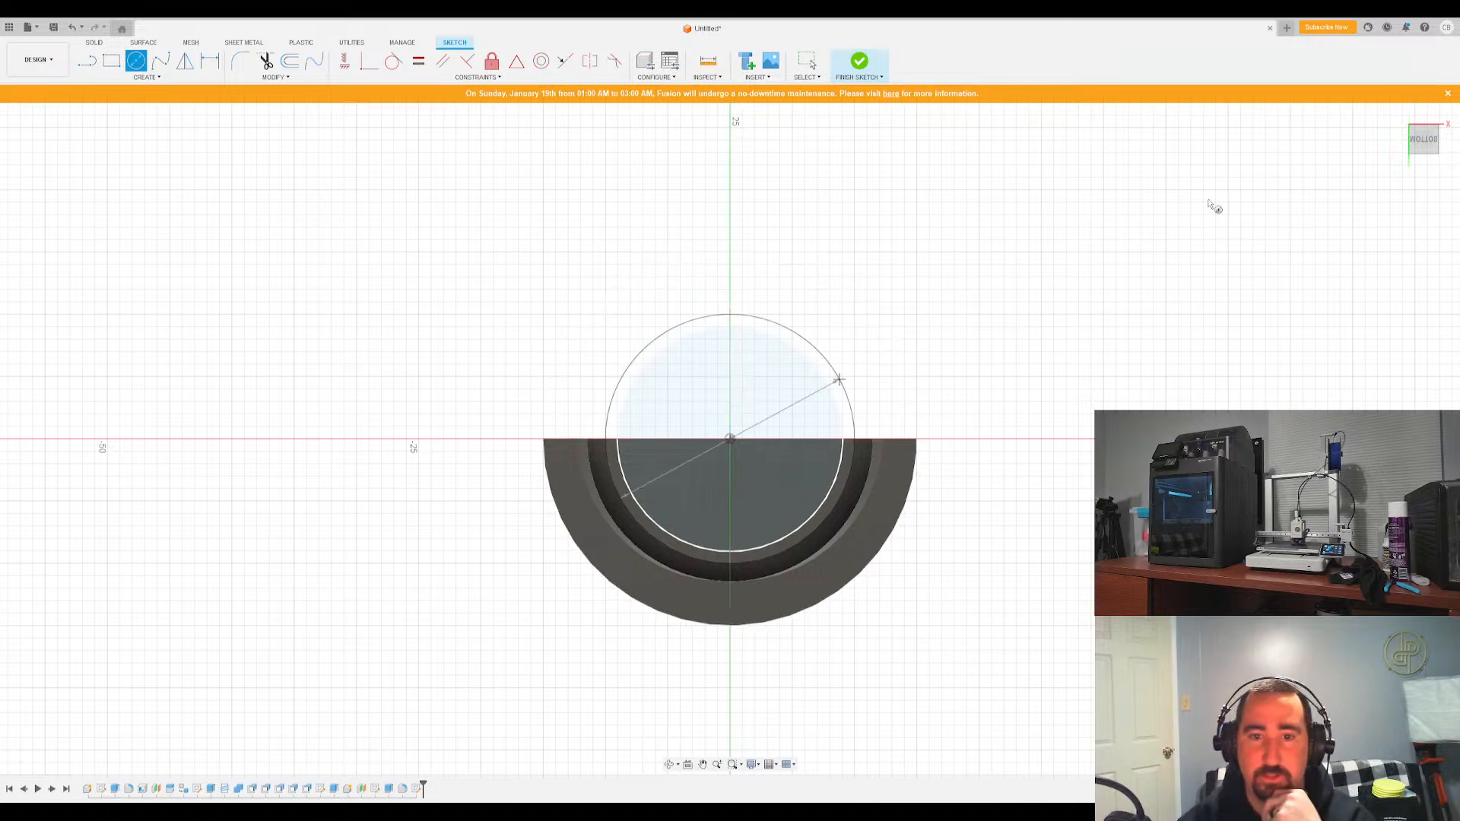
pyautogui.moveTo(1423, 139); pyautogui.dragTo(1402, 181)
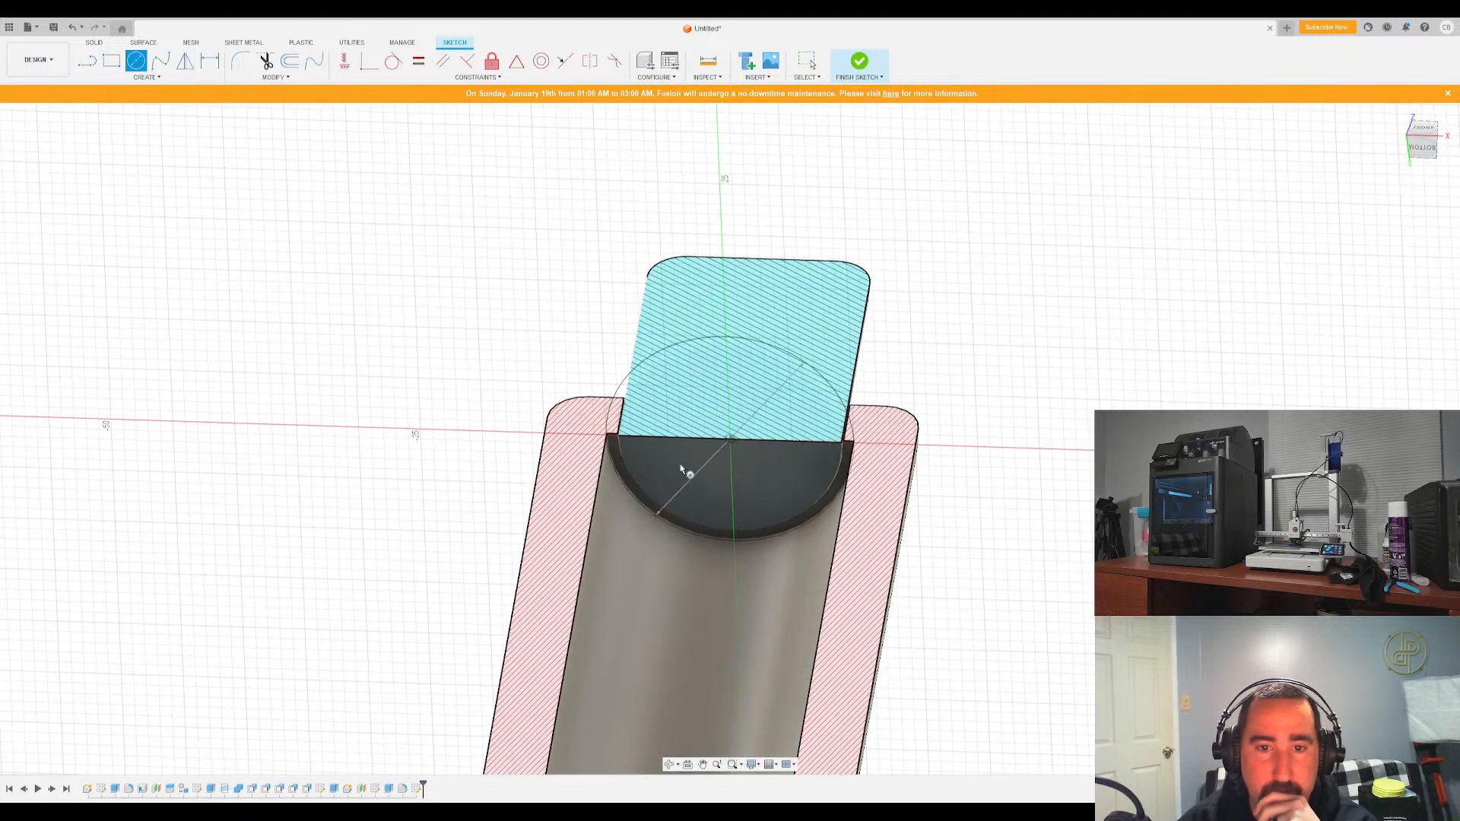
pyautogui.click(633, 460)
pyautogui.press('Escape')
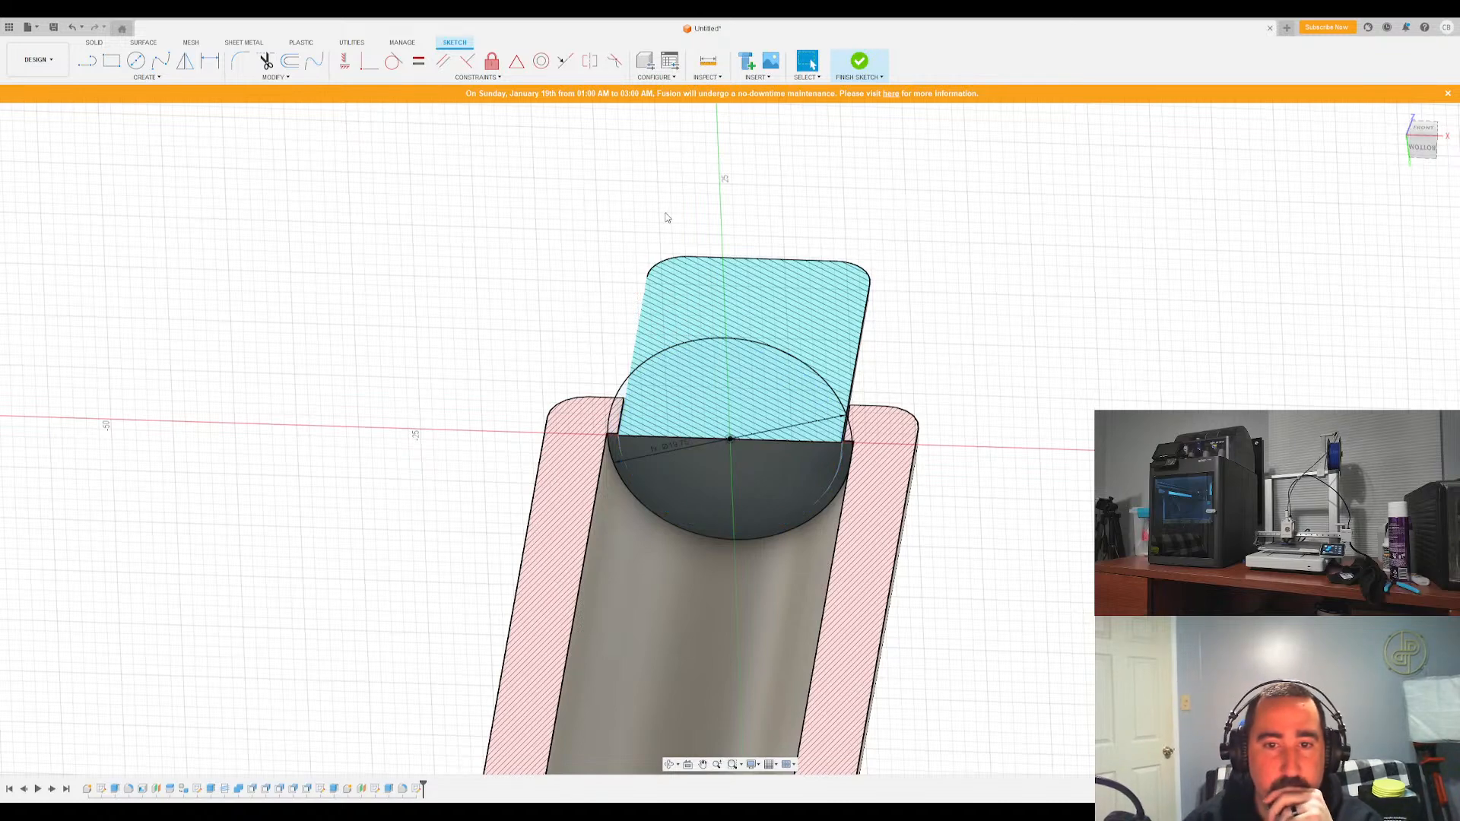
pyautogui.click(112, 62)
pyautogui.press('Escape')
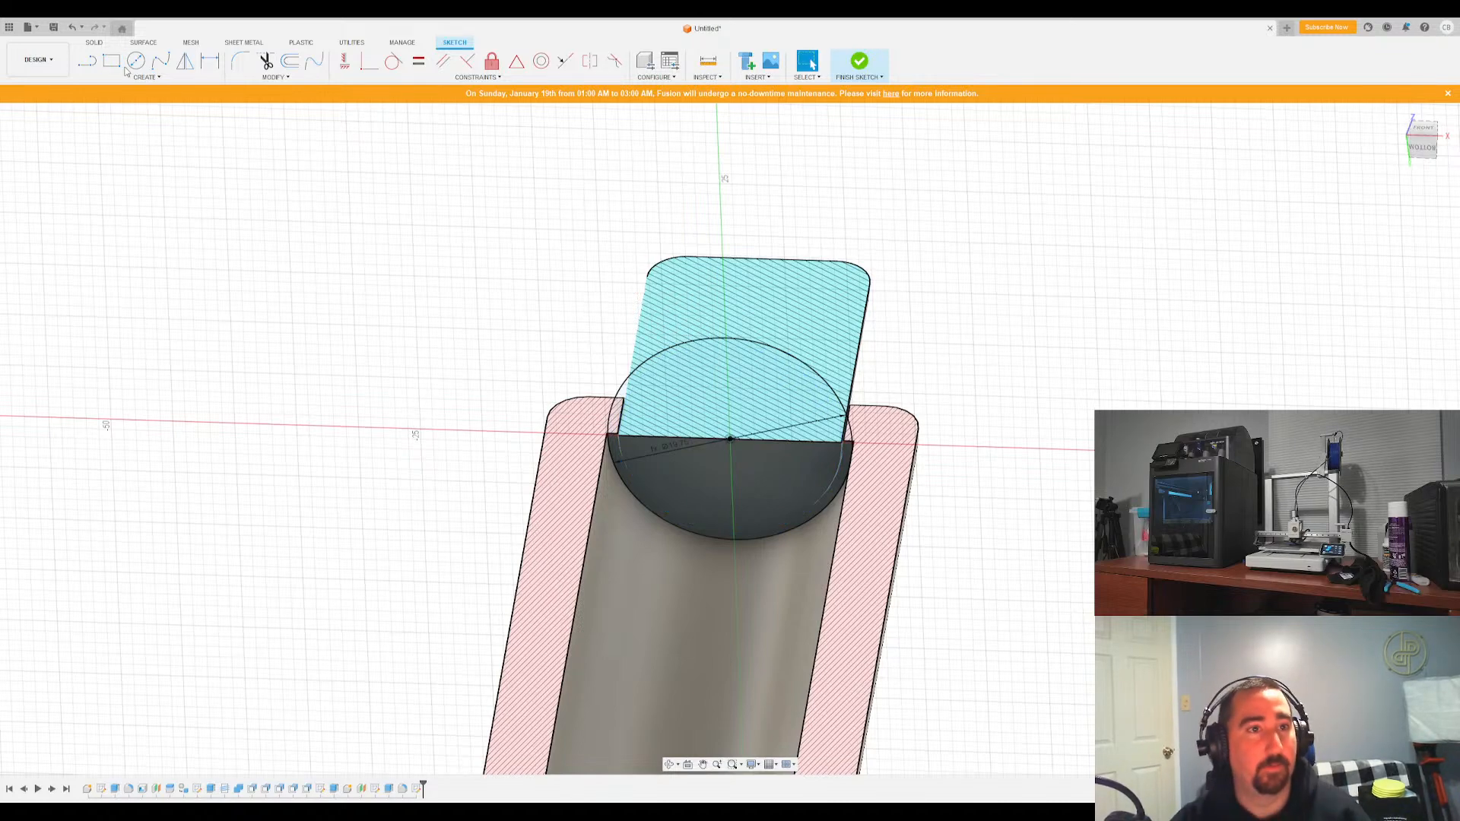
pyautogui.click(859, 62)
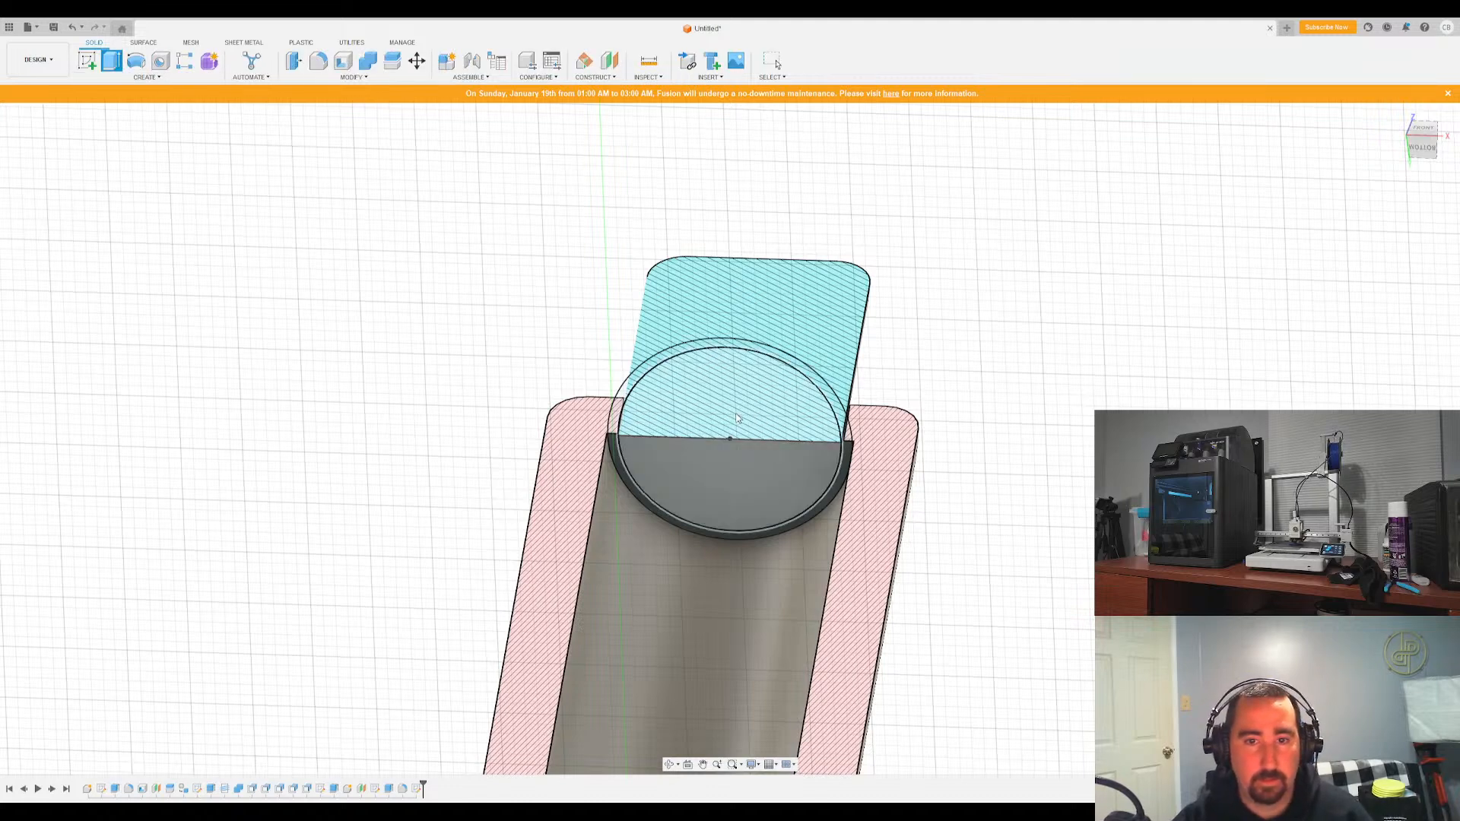
pyautogui.click(704, 424)
pyautogui.press('e')
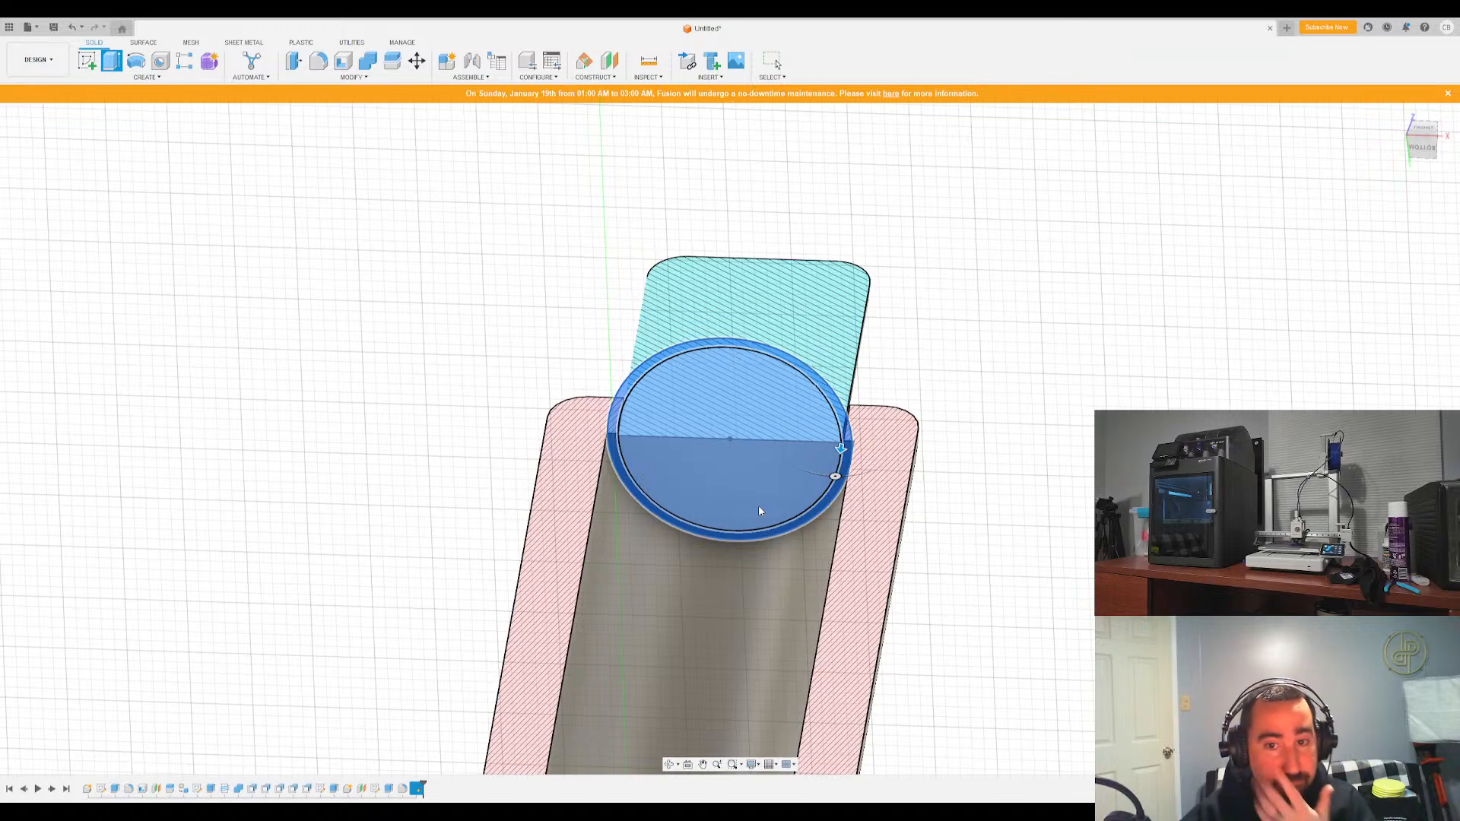
pyautogui.press('Return')
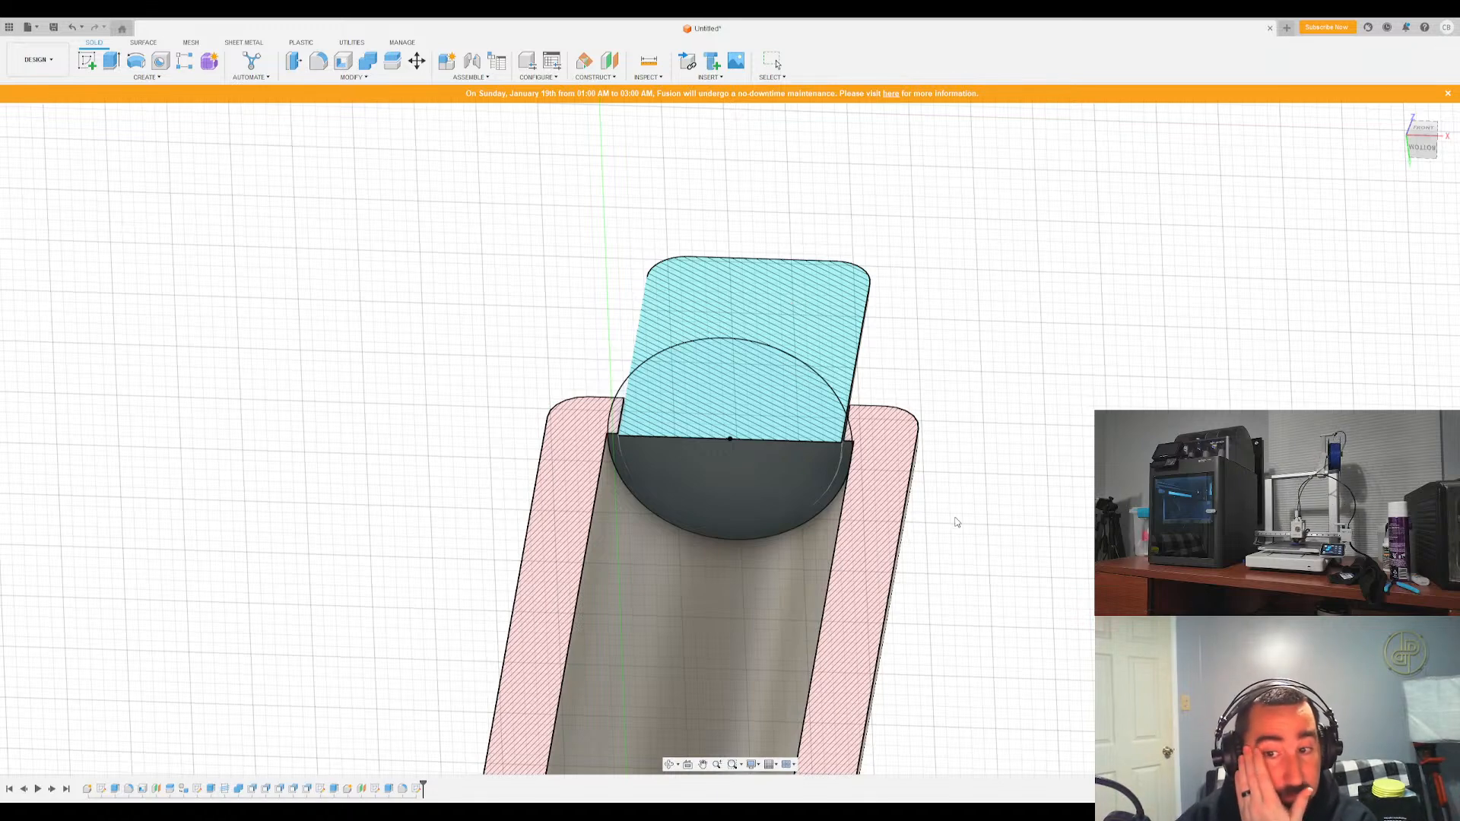
# Extrude the full circle 10 mm down into the upper body's bore as the plug's wider base, and check its fit in section
pyautogui.click(111, 60)
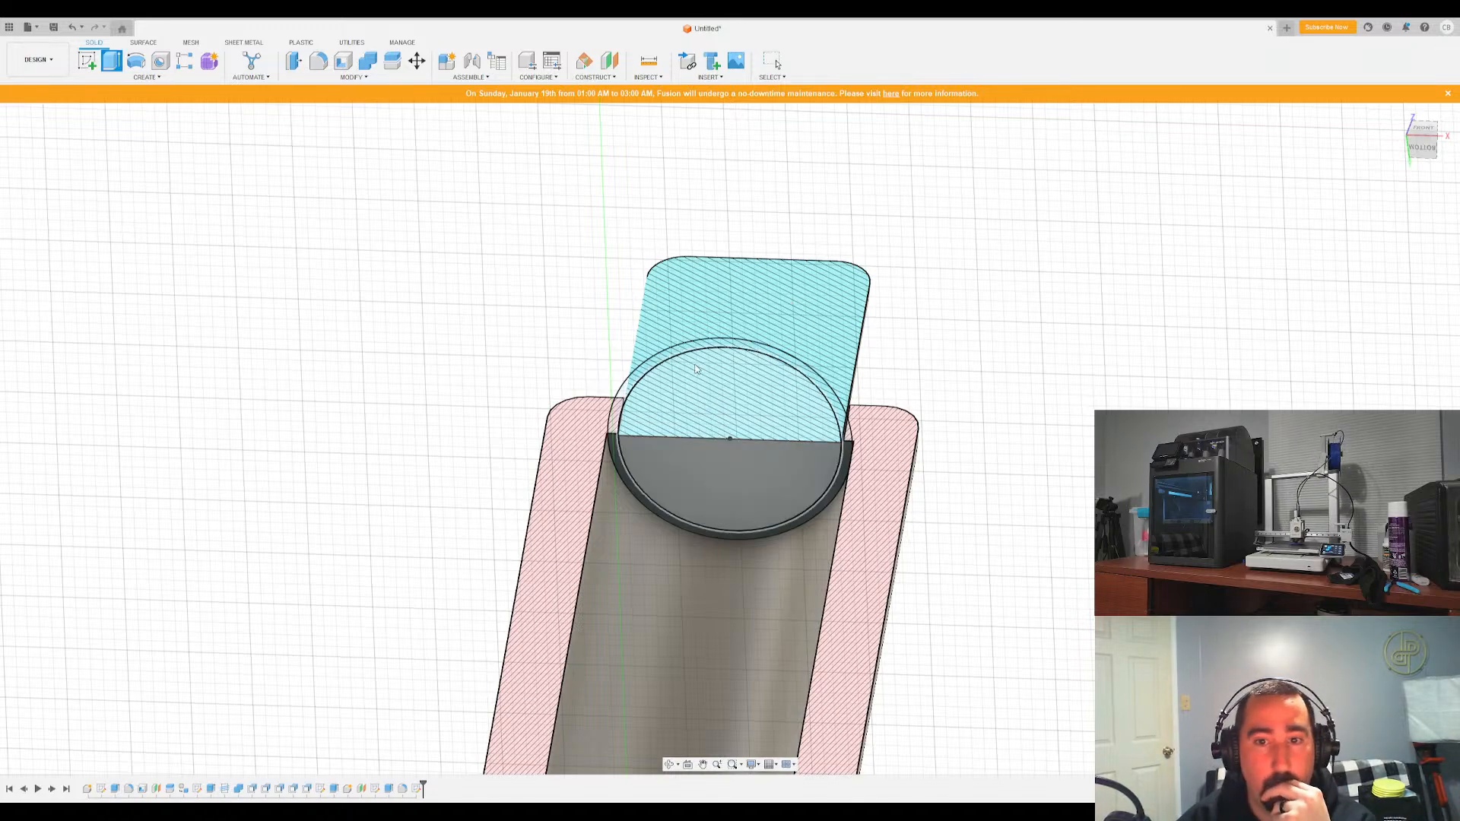
pyautogui.click(751, 460)
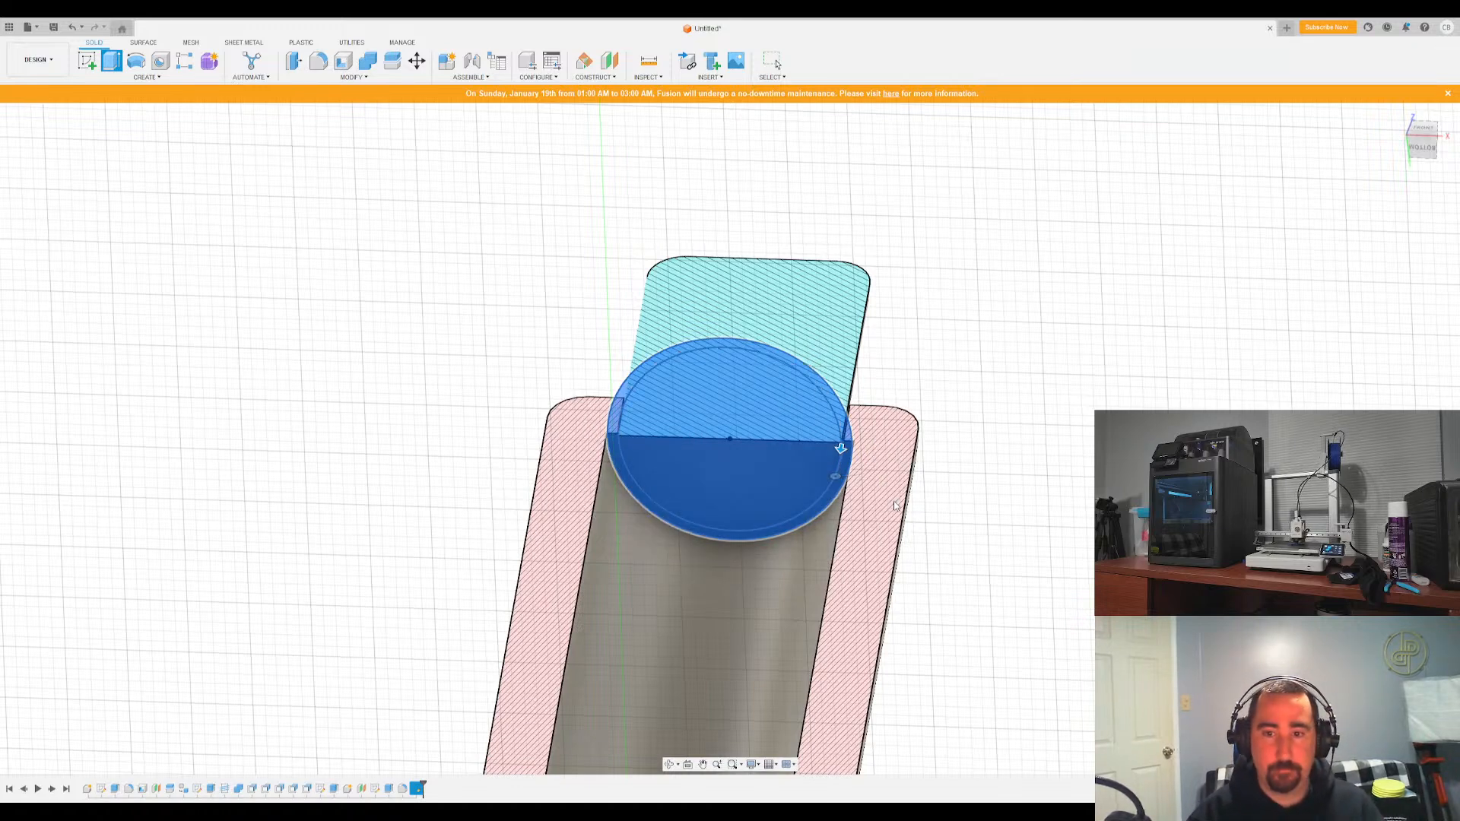
pyautogui.write('10')
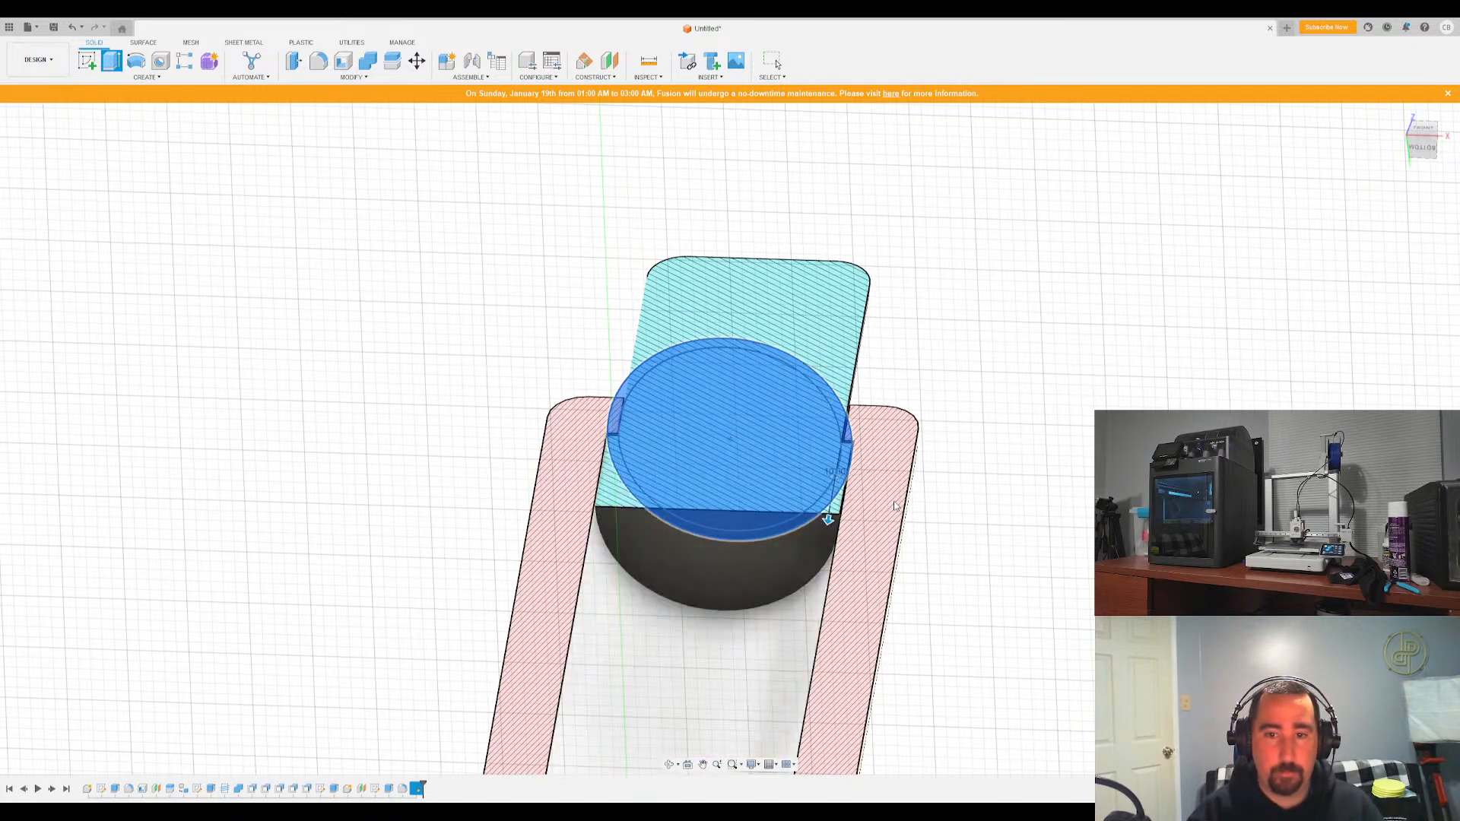
pyautogui.moveTo(1418, 146)
pyautogui.mouseDown()
pyautogui.moveTo(1405, 197)
pyautogui.moveTo(1423, 150)
pyautogui.mouseUp()
pyautogui.press('Return')
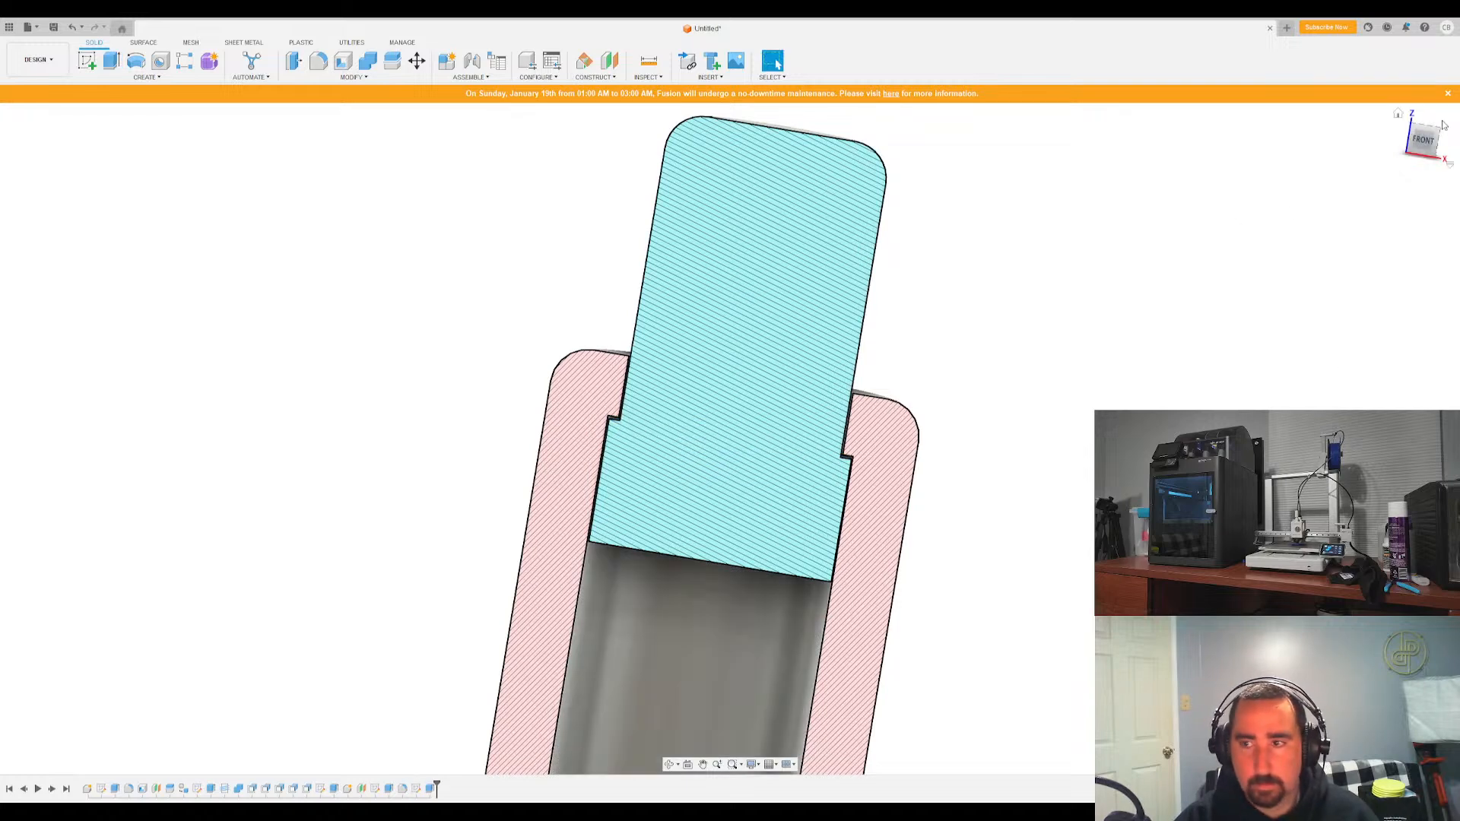
pyautogui.click(1424, 145)
pyautogui.scroll(5, 742, 495)
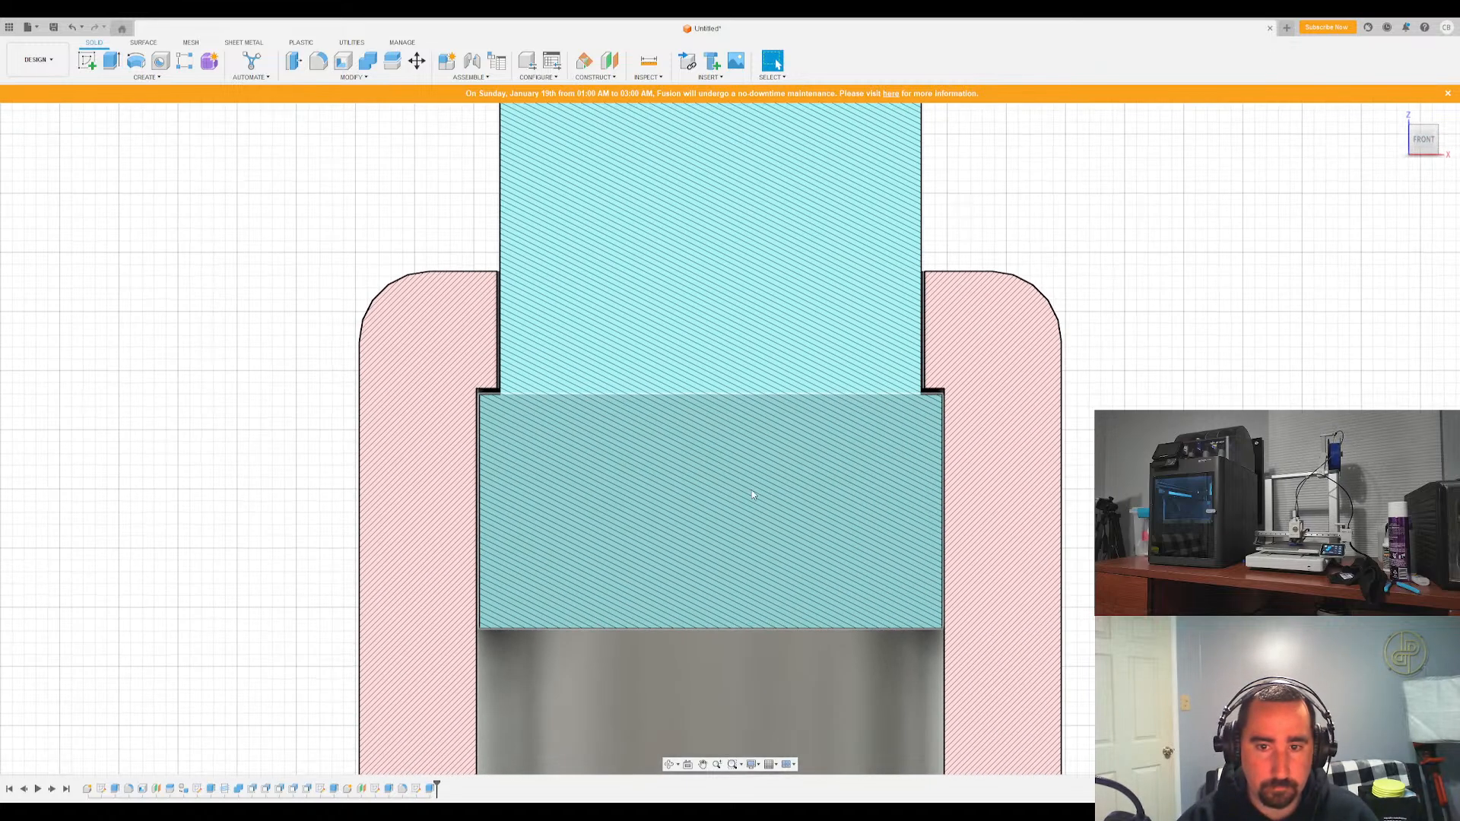
pyautogui.scroll(-1, 832, 335)
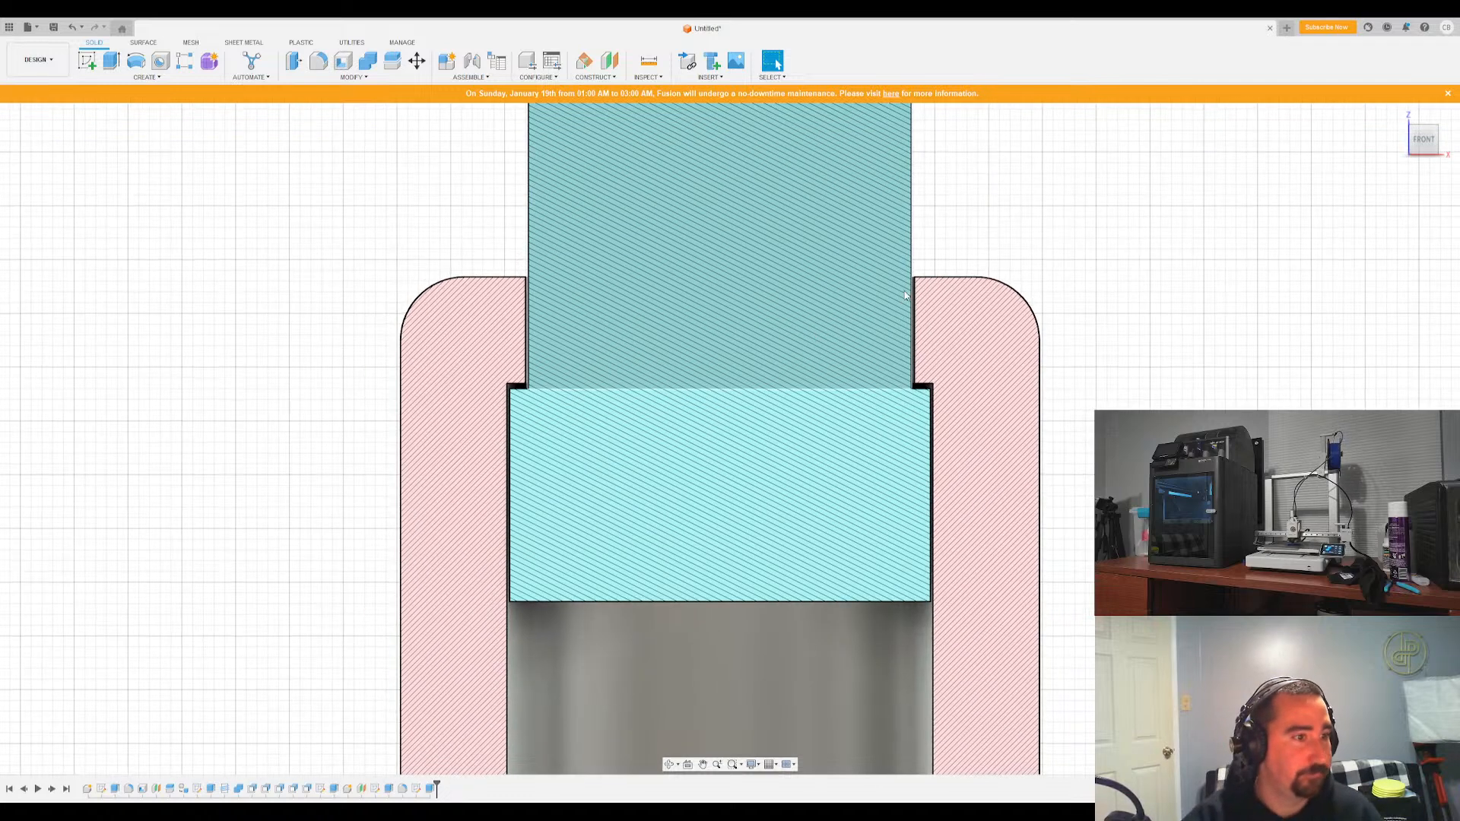
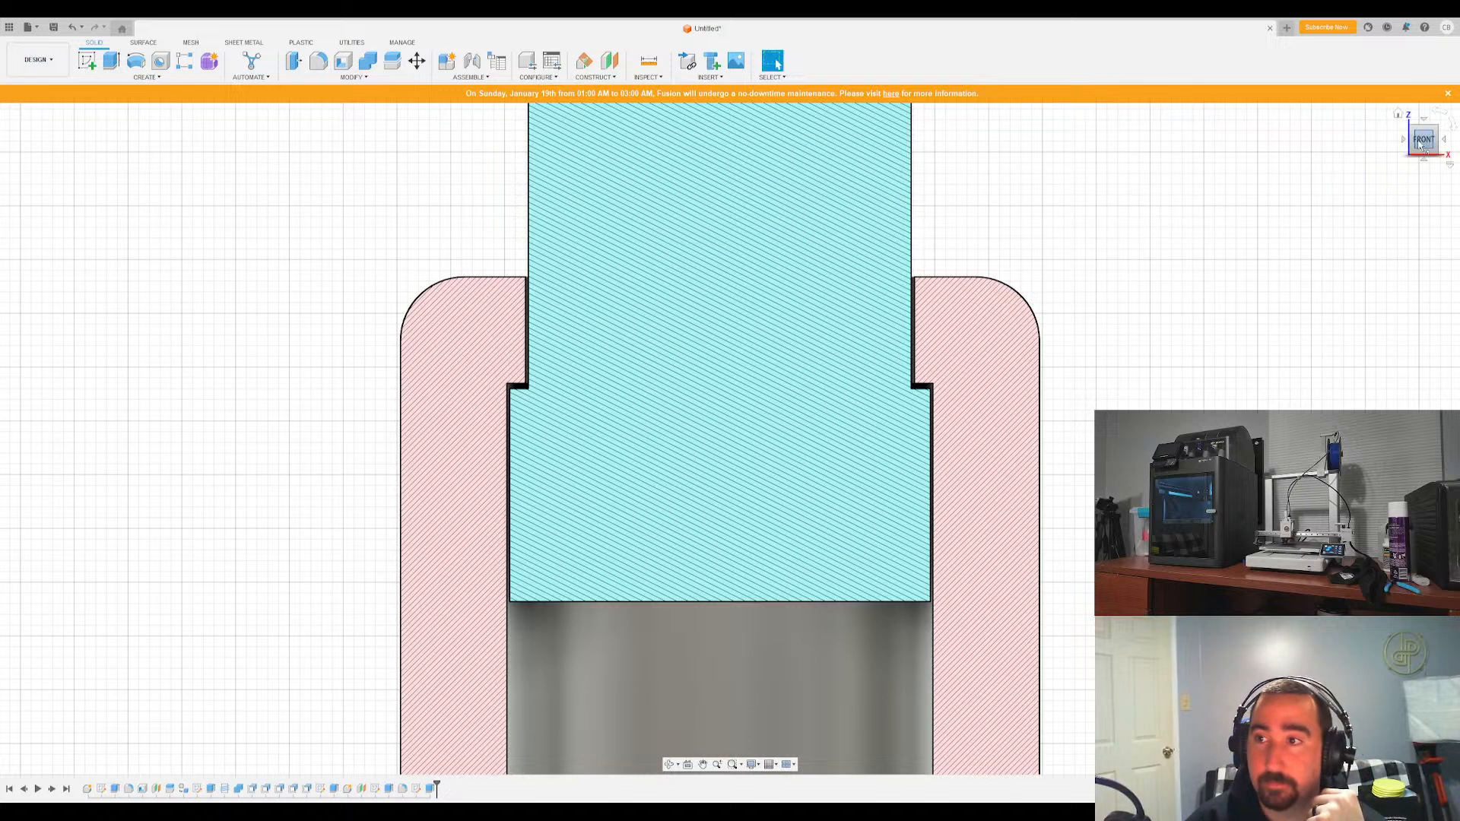
# Sketch a 14 mm diameter circle centred on the origin on the underside of the plug's wider base, and finish the sketch
pyautogui.keyDown('shift'); pyautogui.moveTo(730, 437); pyautogui.dragTo(730, 427, button='middle'); pyautogui.keyUp('shift')
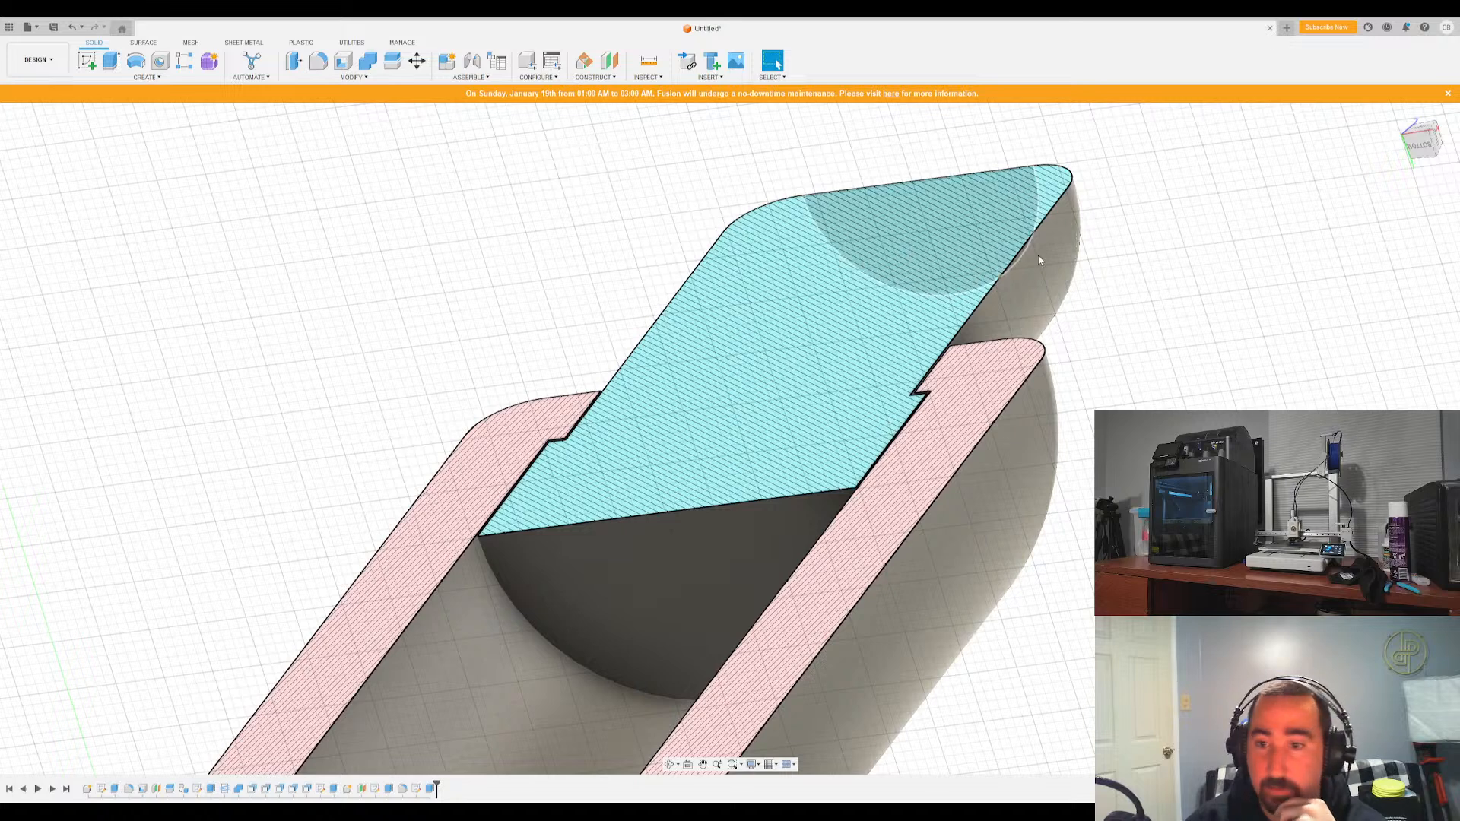
pyautogui.scroll(-2, 1040, 260)
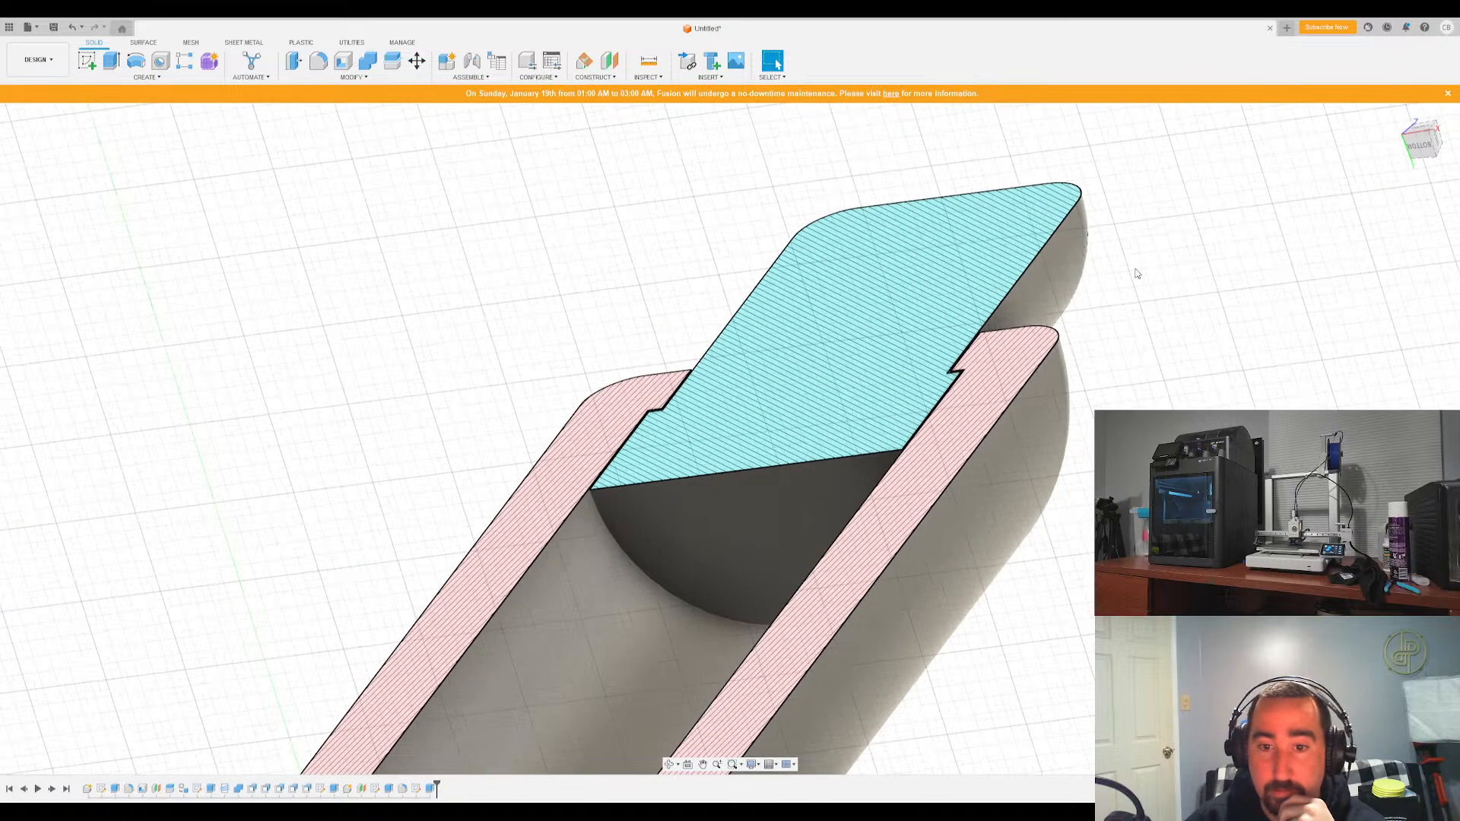
pyautogui.click(85, 61)
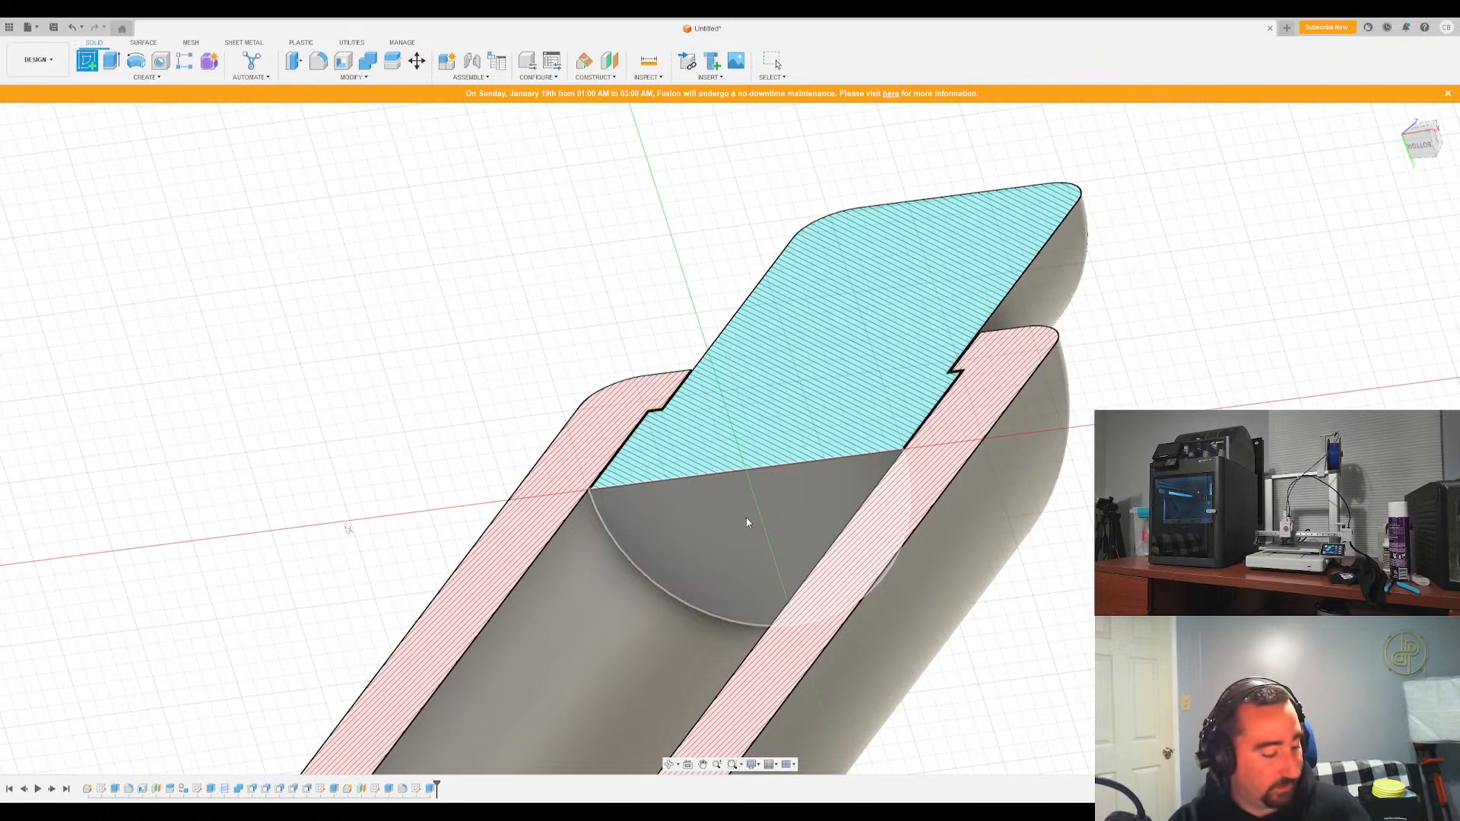
pyautogui.click(764, 482)
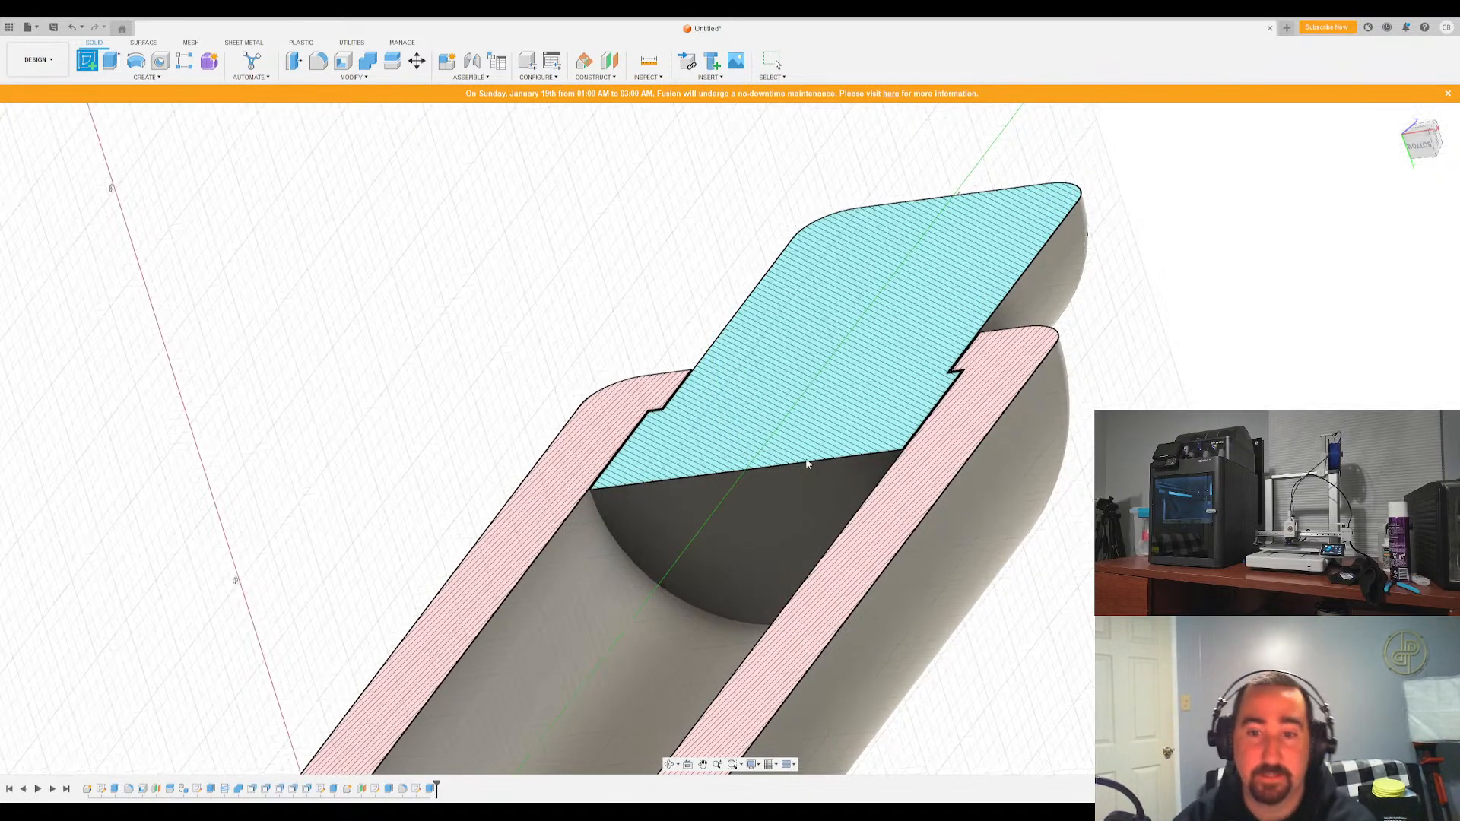
pyautogui.click(777, 482)
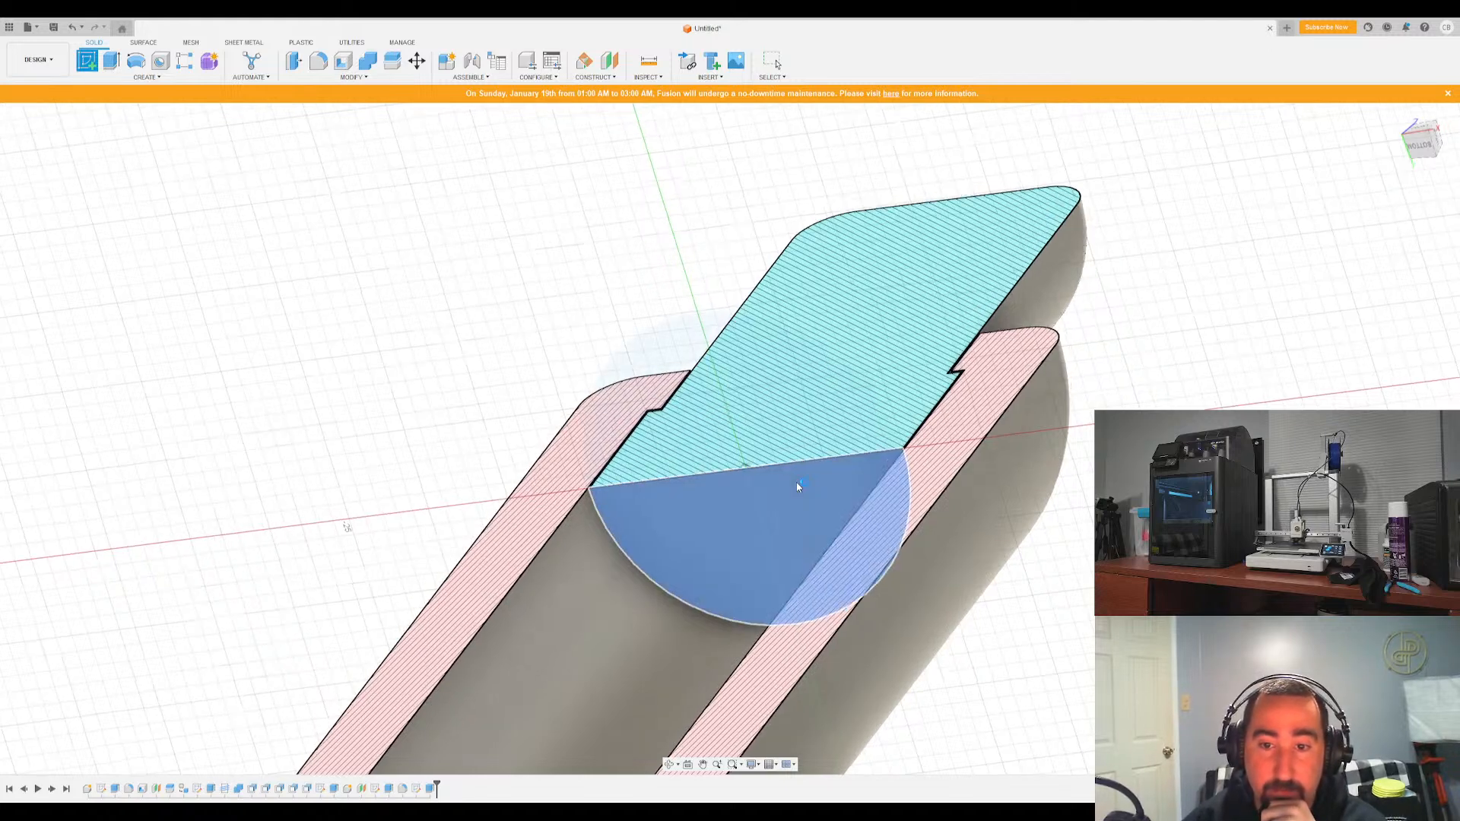
pyautogui.click(796, 483)
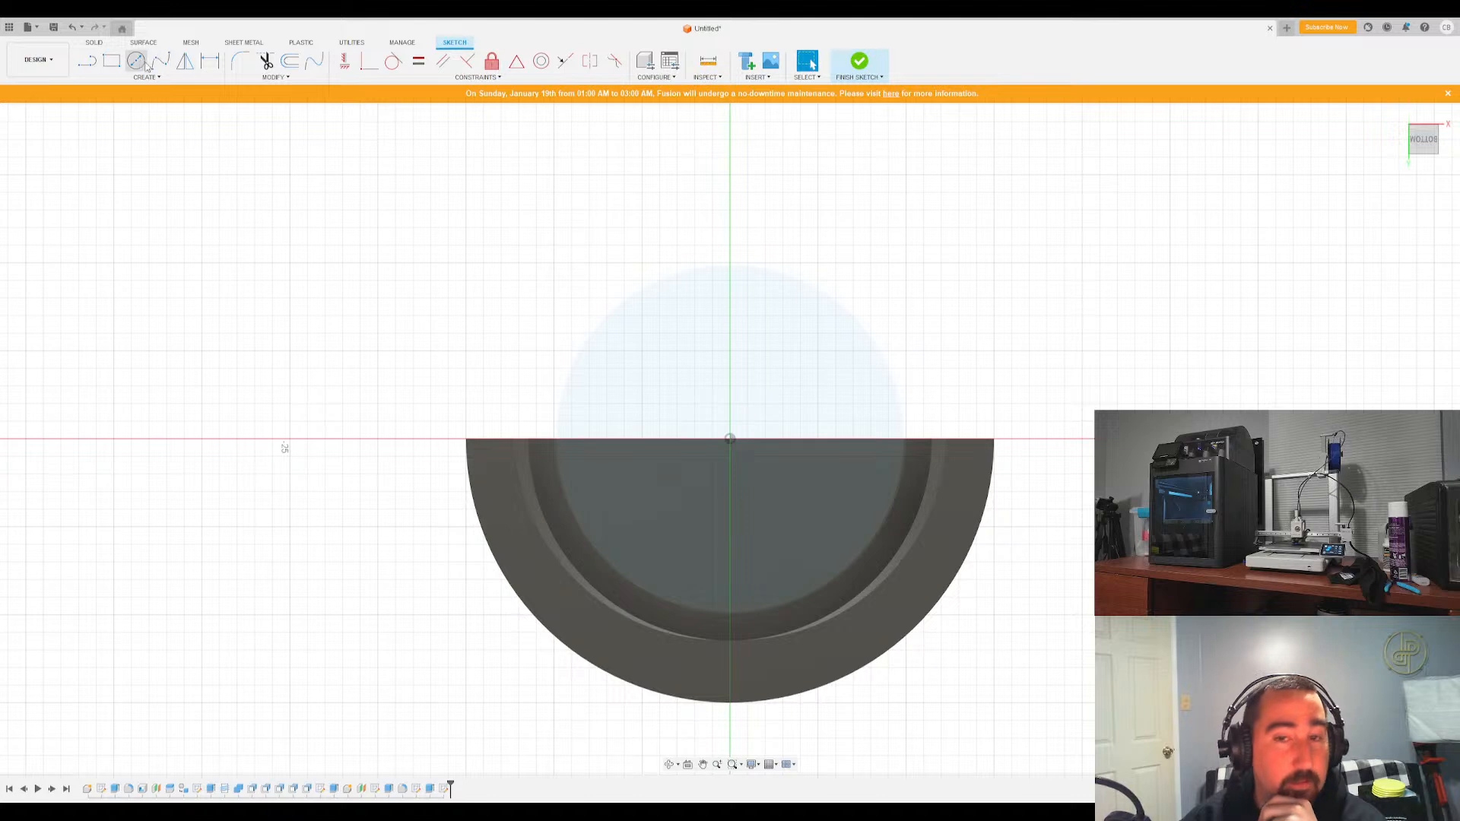
pyautogui.click(136, 61)
pyautogui.click(730, 438)
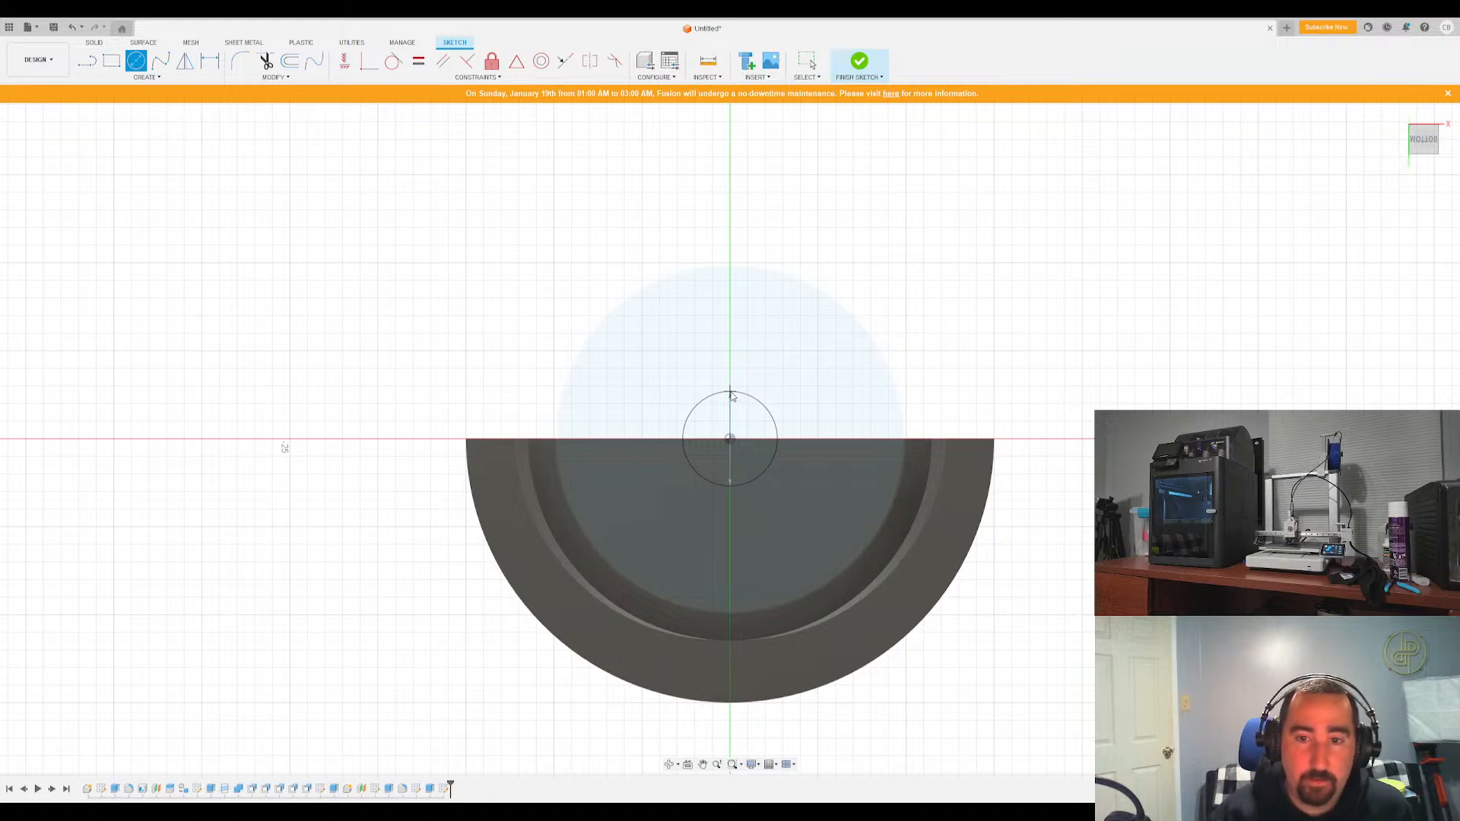
pyautogui.press('Return')
pyautogui.press('Return')
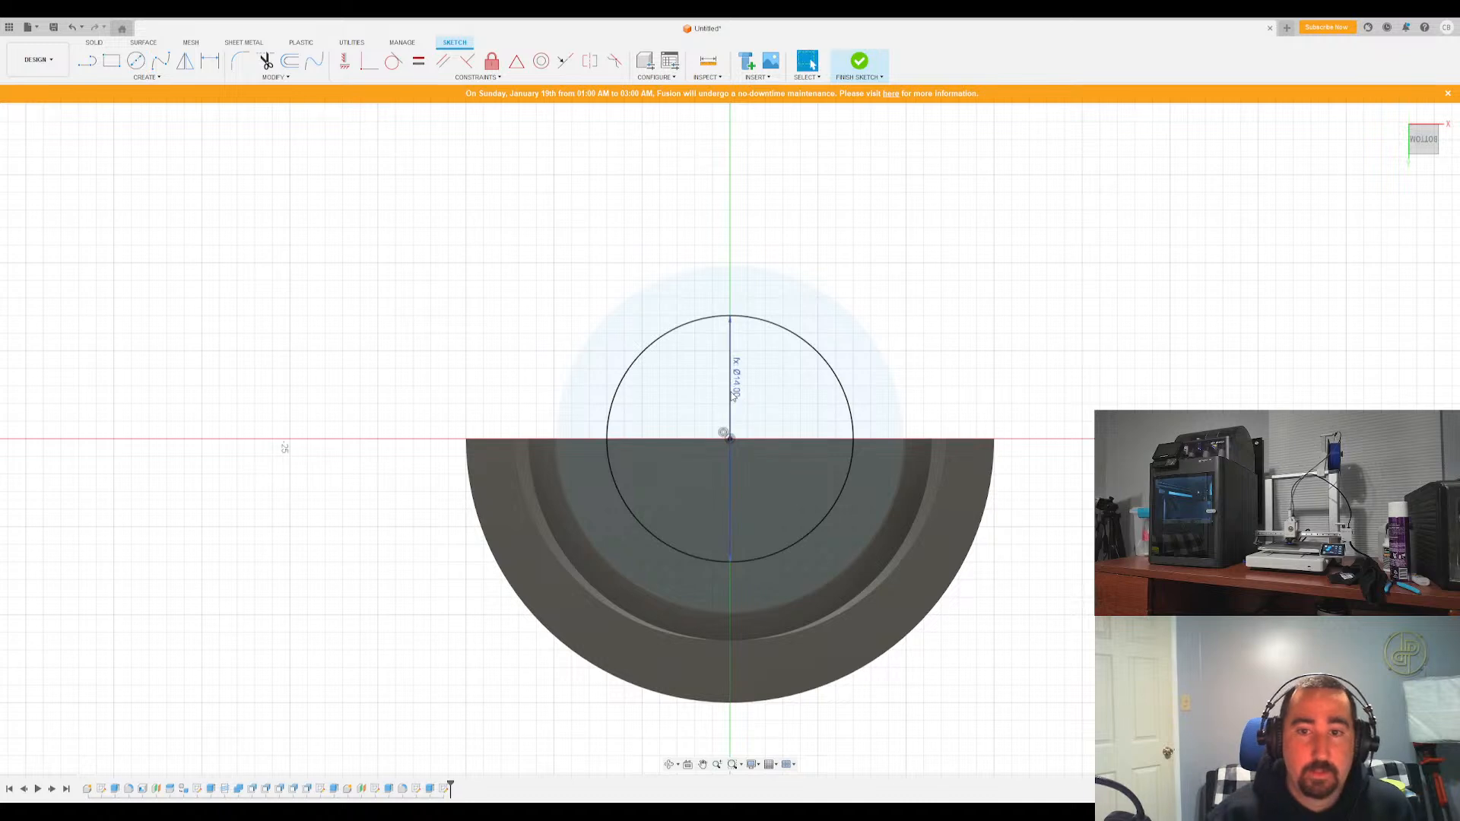
pyautogui.click(859, 62)
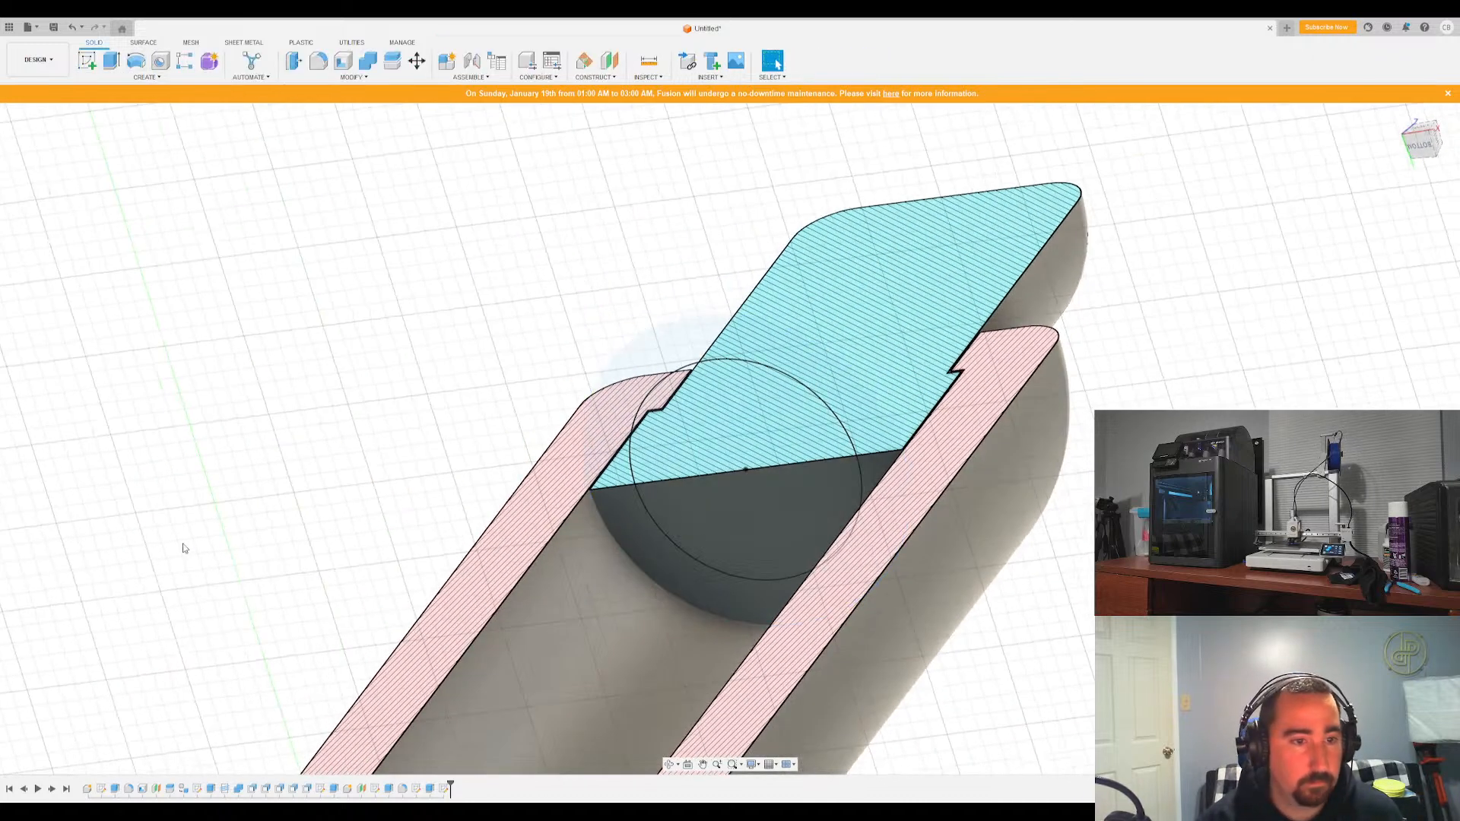
# Reopen the sketch on the plug's underside, set the circle's diameter to 14.25 mm, and review the sectioned assembly
pyautogui.doubleClick(443, 789)
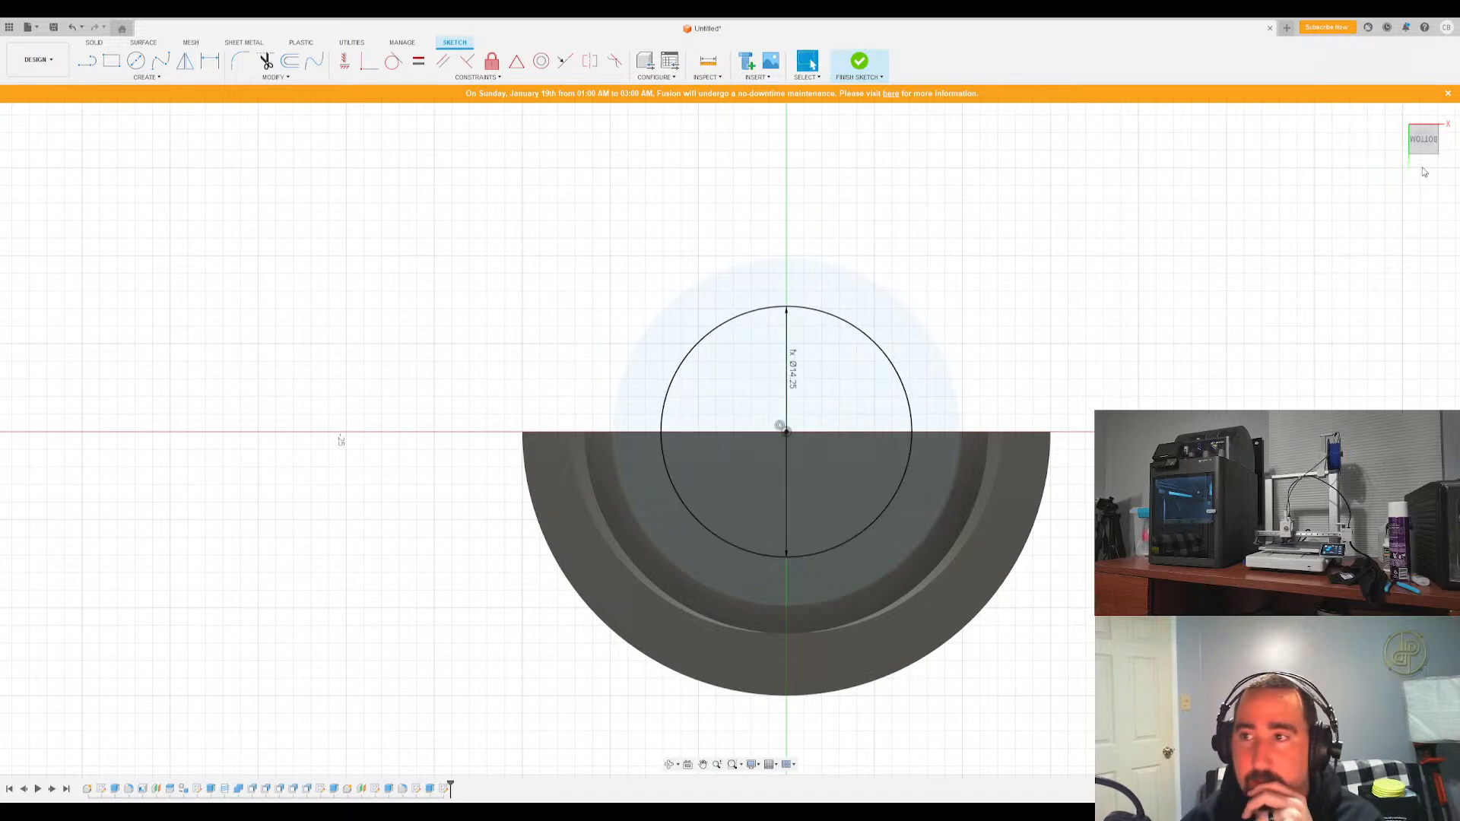
pyautogui.click(1398, 114)
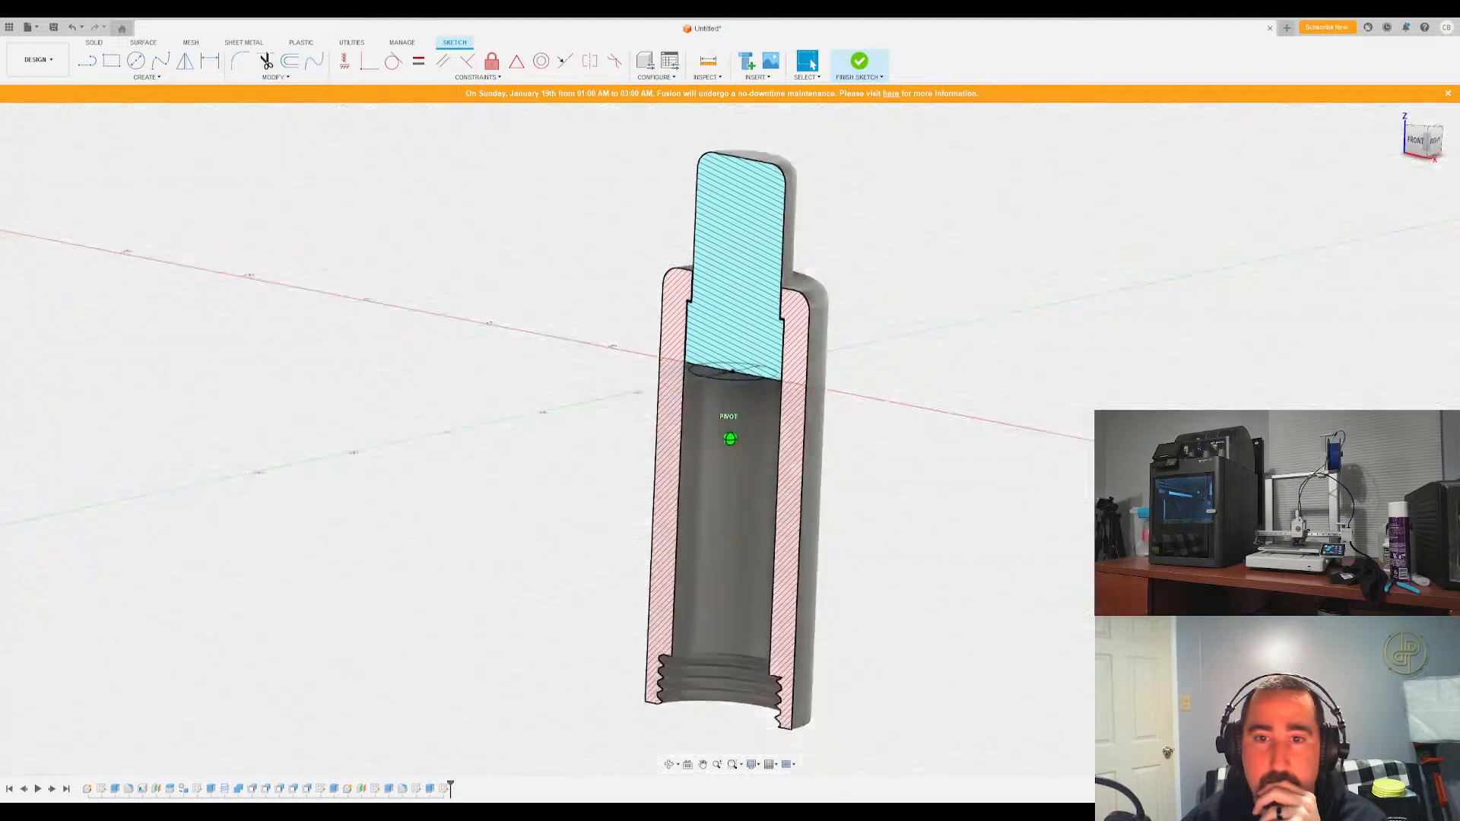
pyautogui.keyDown('shift'); pyautogui.moveTo(875, 175); pyautogui.dragTo(1008, 155, button='middle'); pyautogui.keyUp('shift')
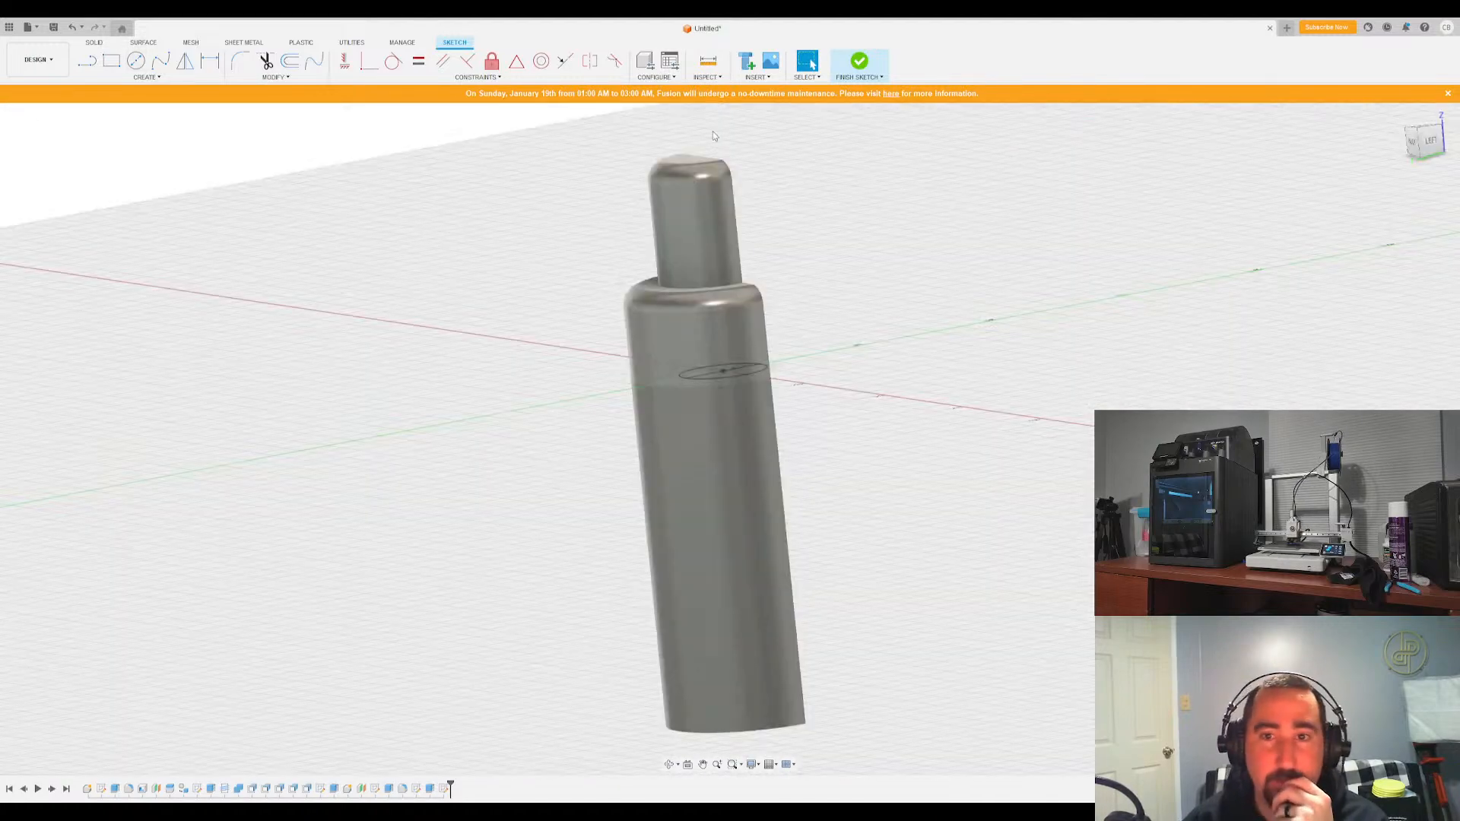
pyautogui.click(1400, 116)
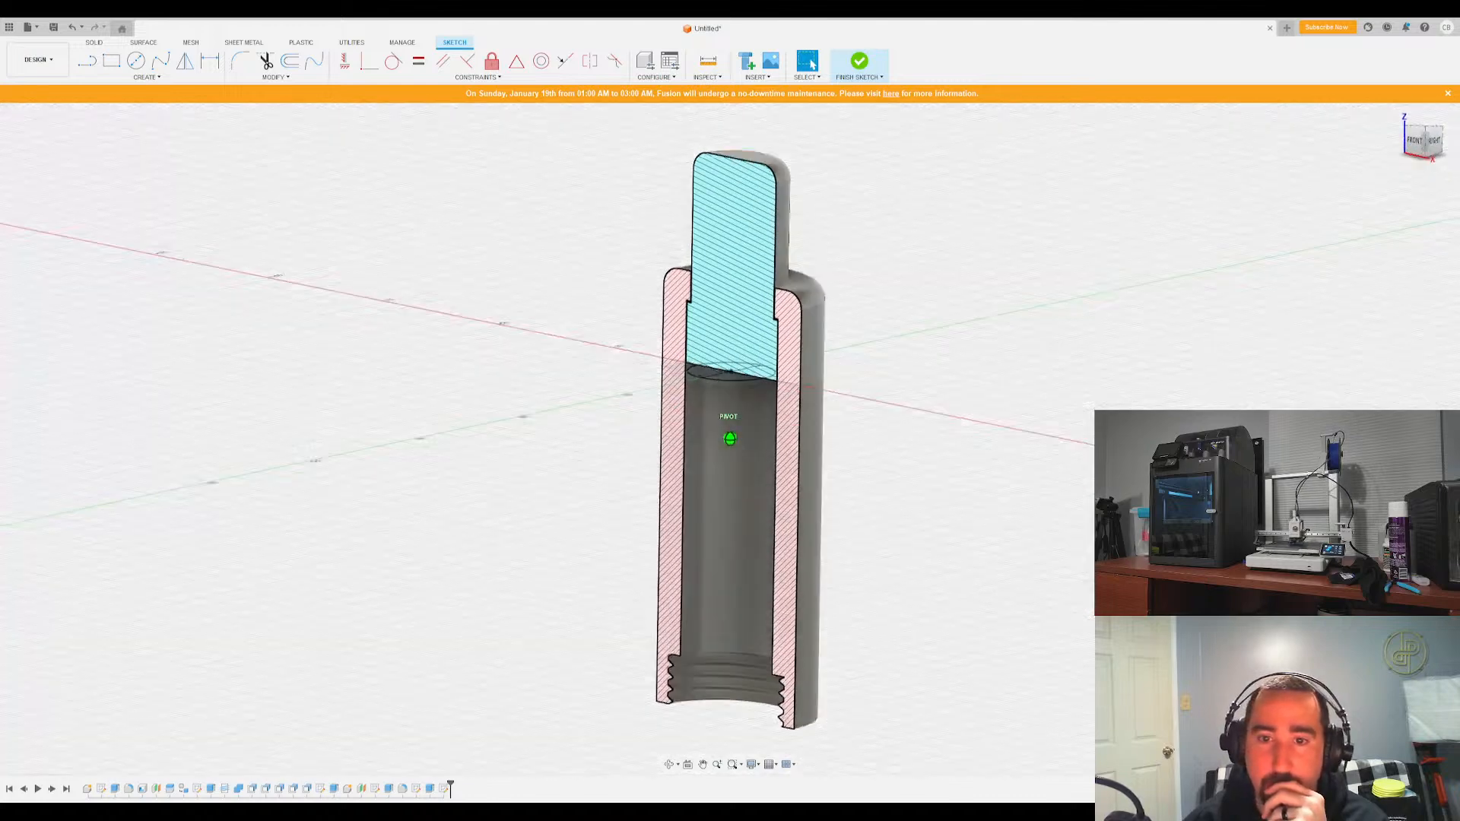
pyautogui.keyDown('shift'); pyautogui.moveTo(730, 439); pyautogui.dragTo(700, 344, button='middle'); pyautogui.keyUp('shift')
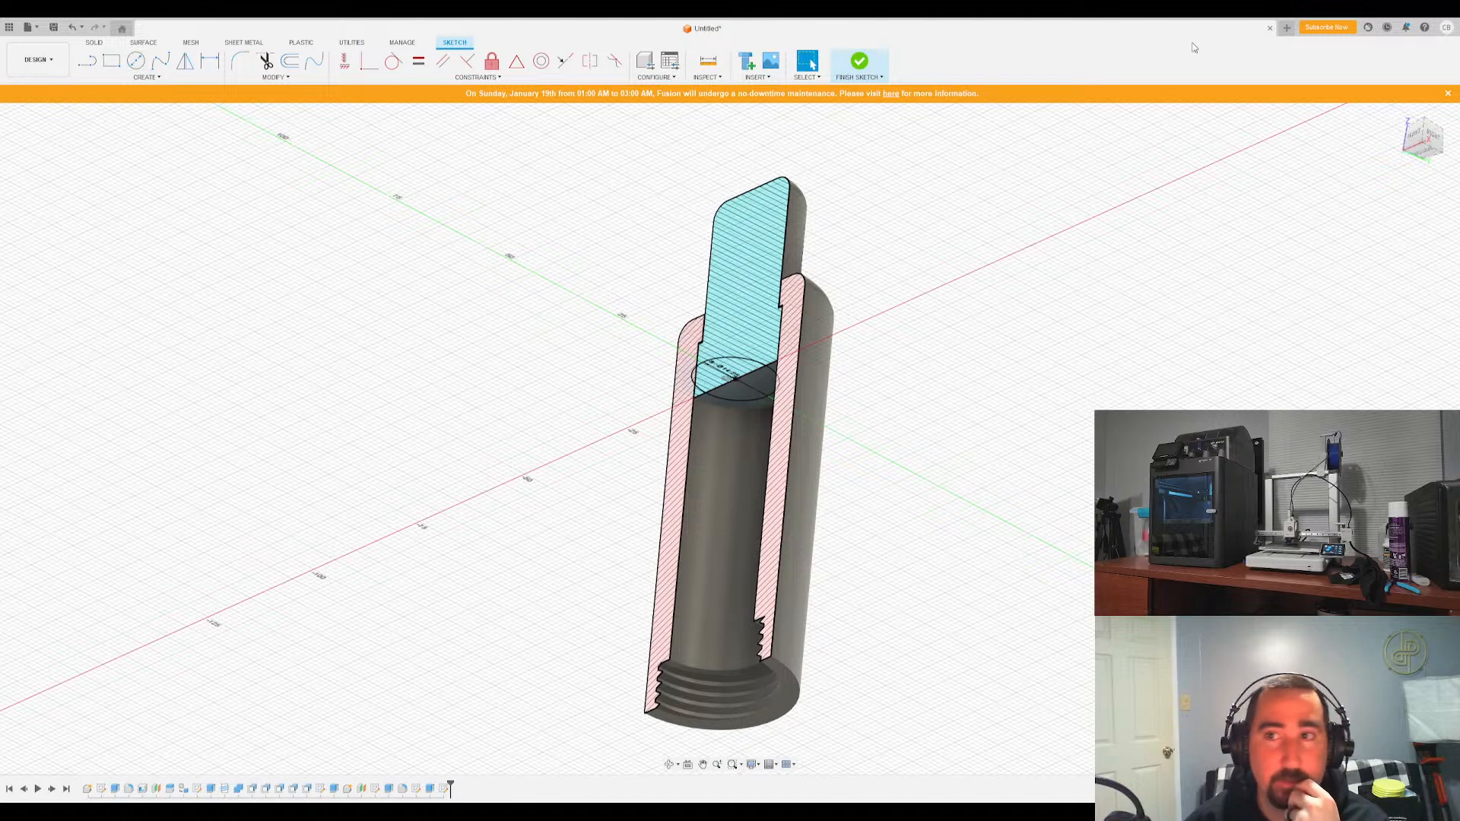
# Finish the sketch and extrude-cut the 14.25 mm circle 25 mm up into the plug to hollow it from below
pyautogui.click(858, 64)
pyautogui.press('e')
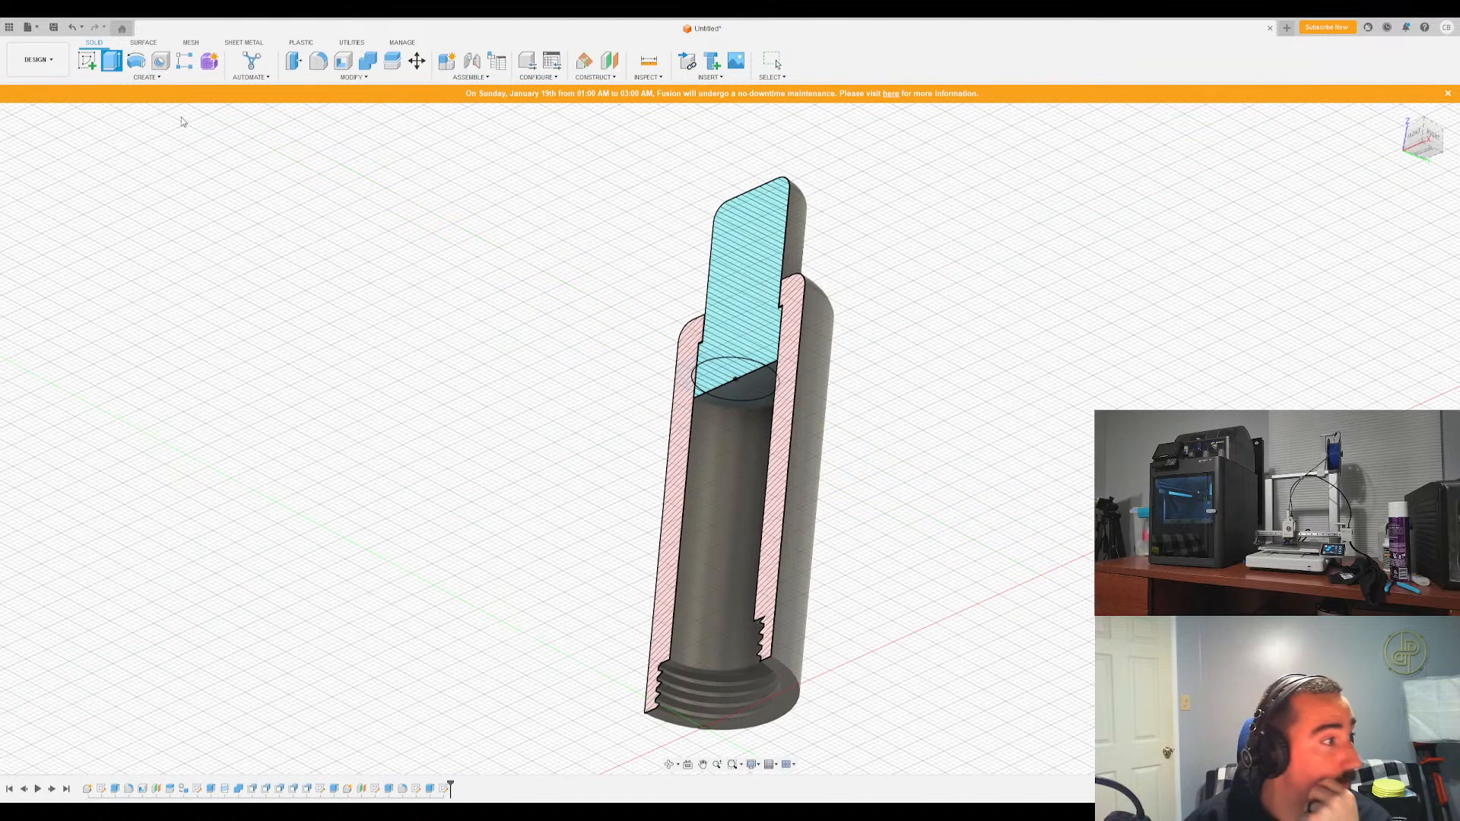
pyautogui.click(744, 377)
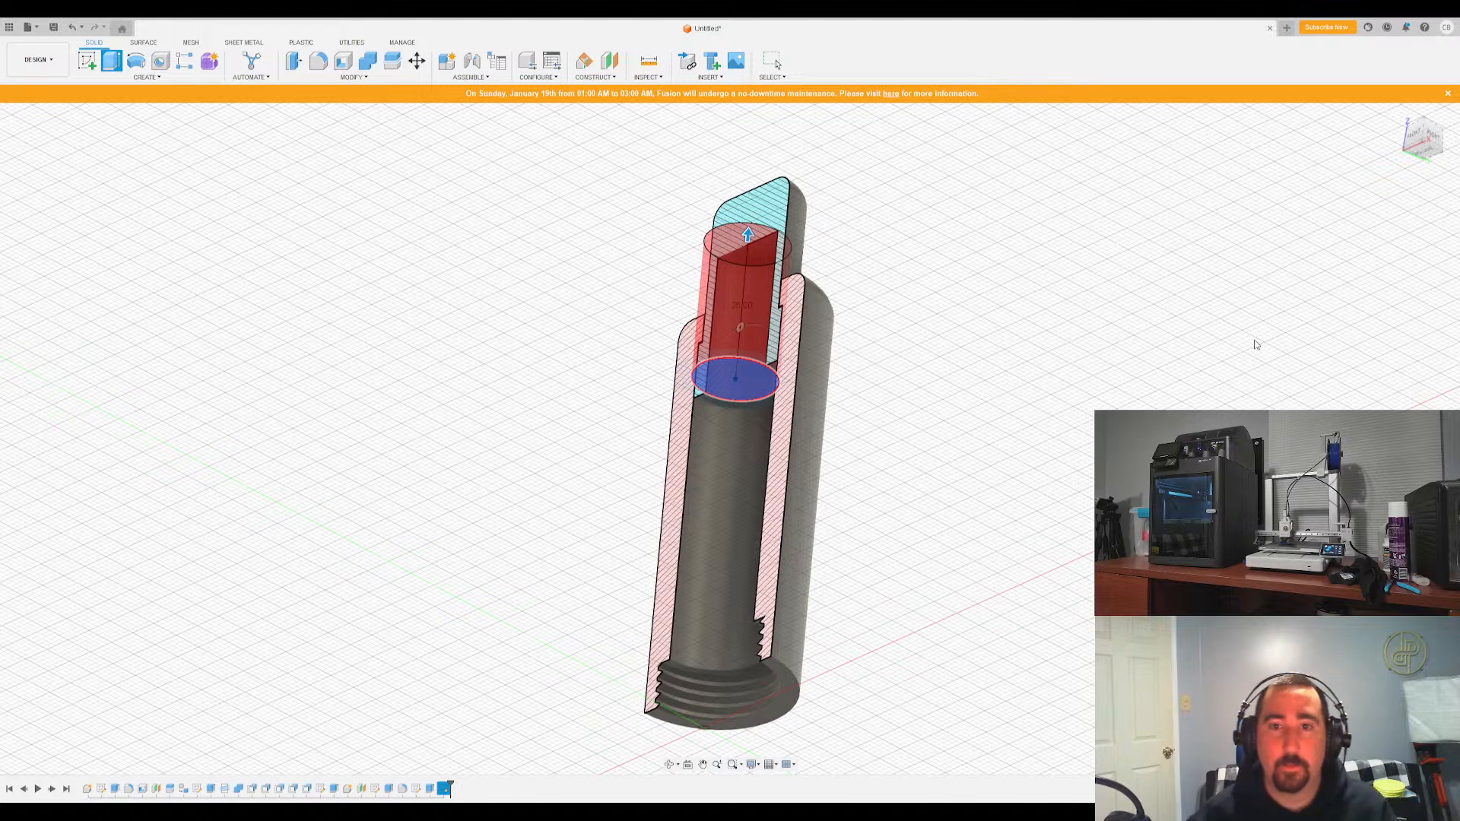
pyautogui.click(1414, 148)
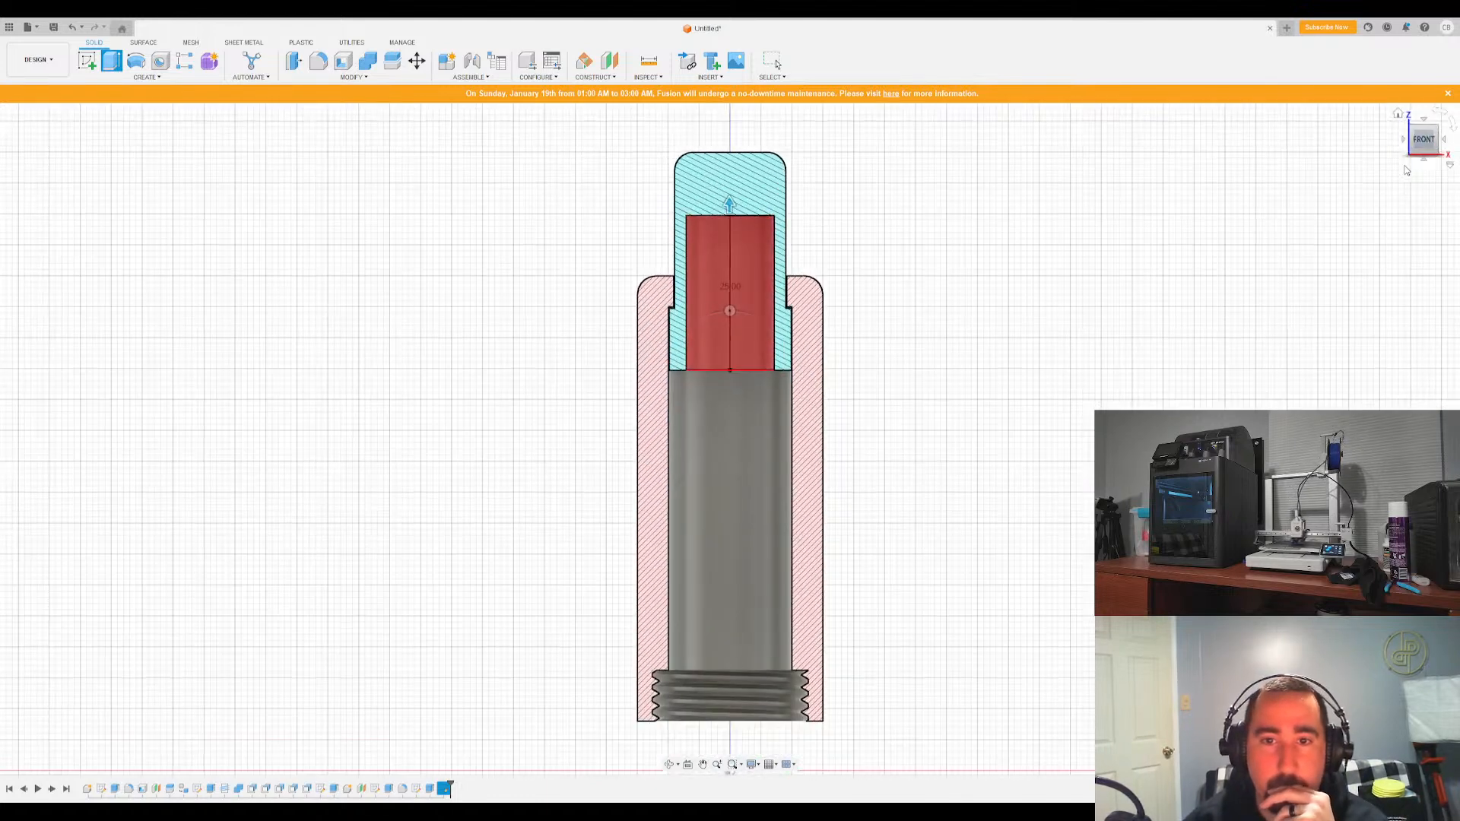
pyautogui.press('Return')
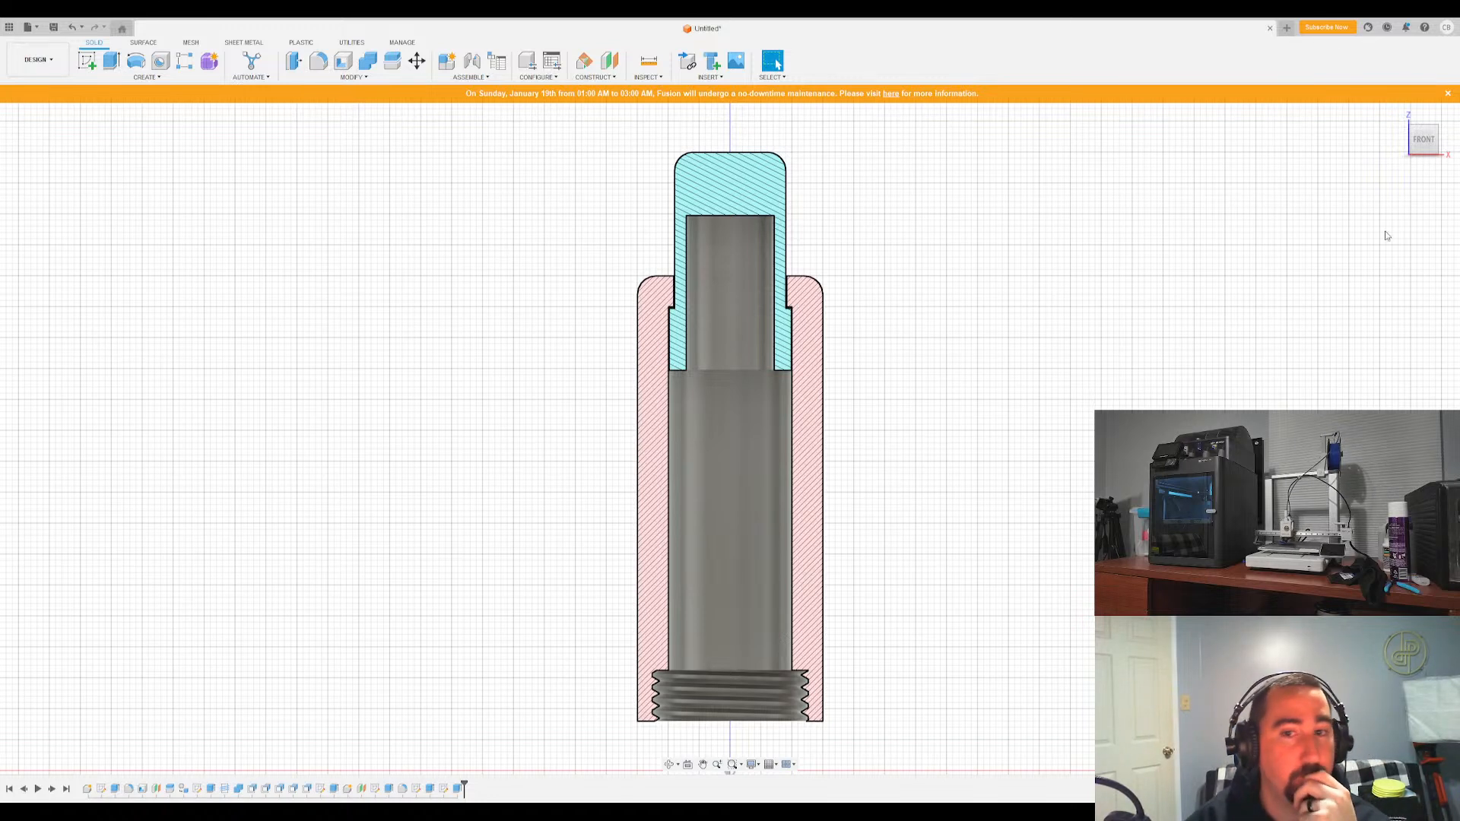
# Start a new sketch on the ring-shaped underside of the plug's wider base
pyautogui.click(1400, 115)
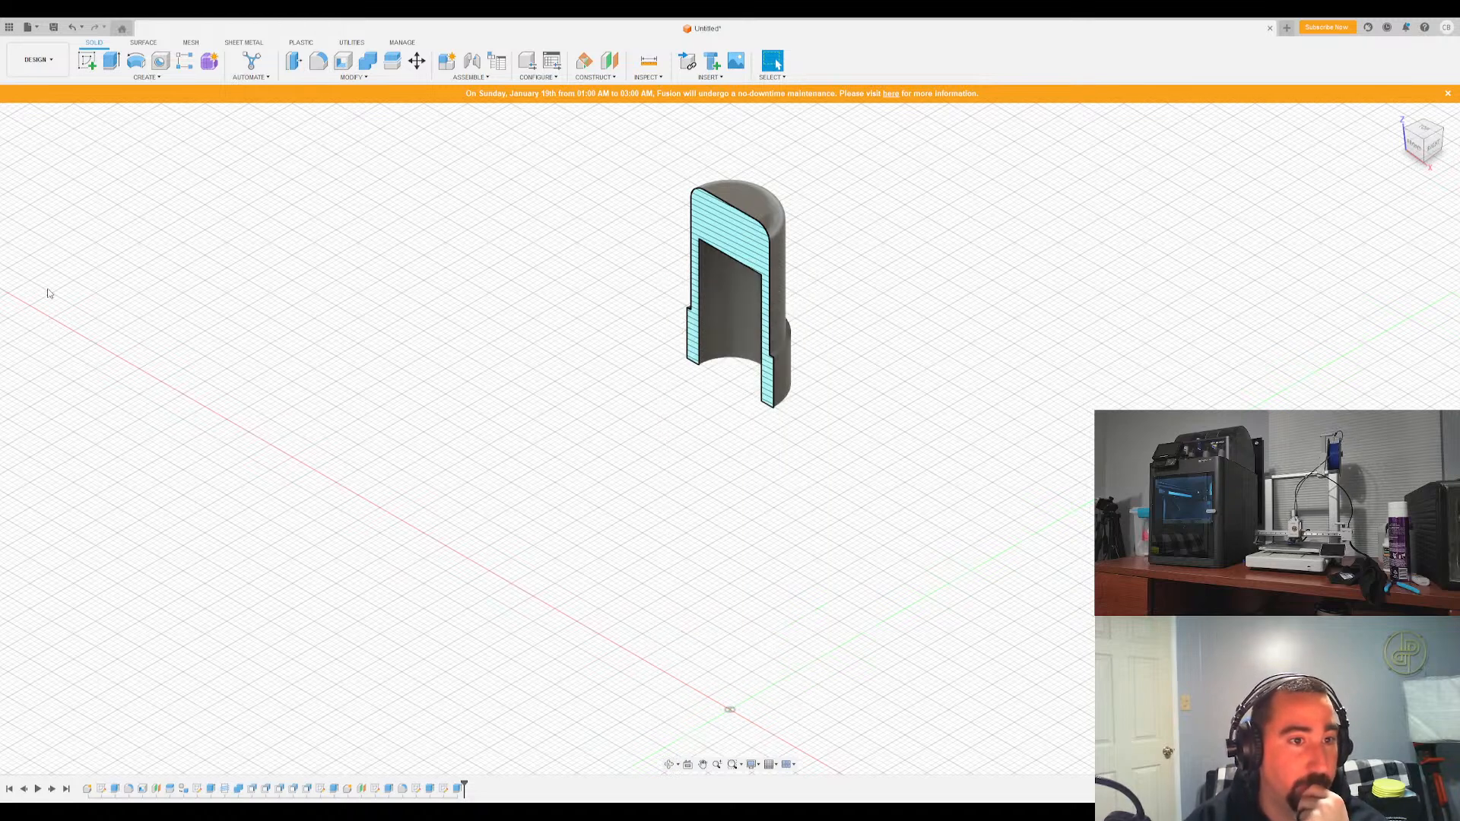
pyautogui.moveTo(1423, 135); pyautogui.dragTo(1430, 83)
pyautogui.click(87, 61)
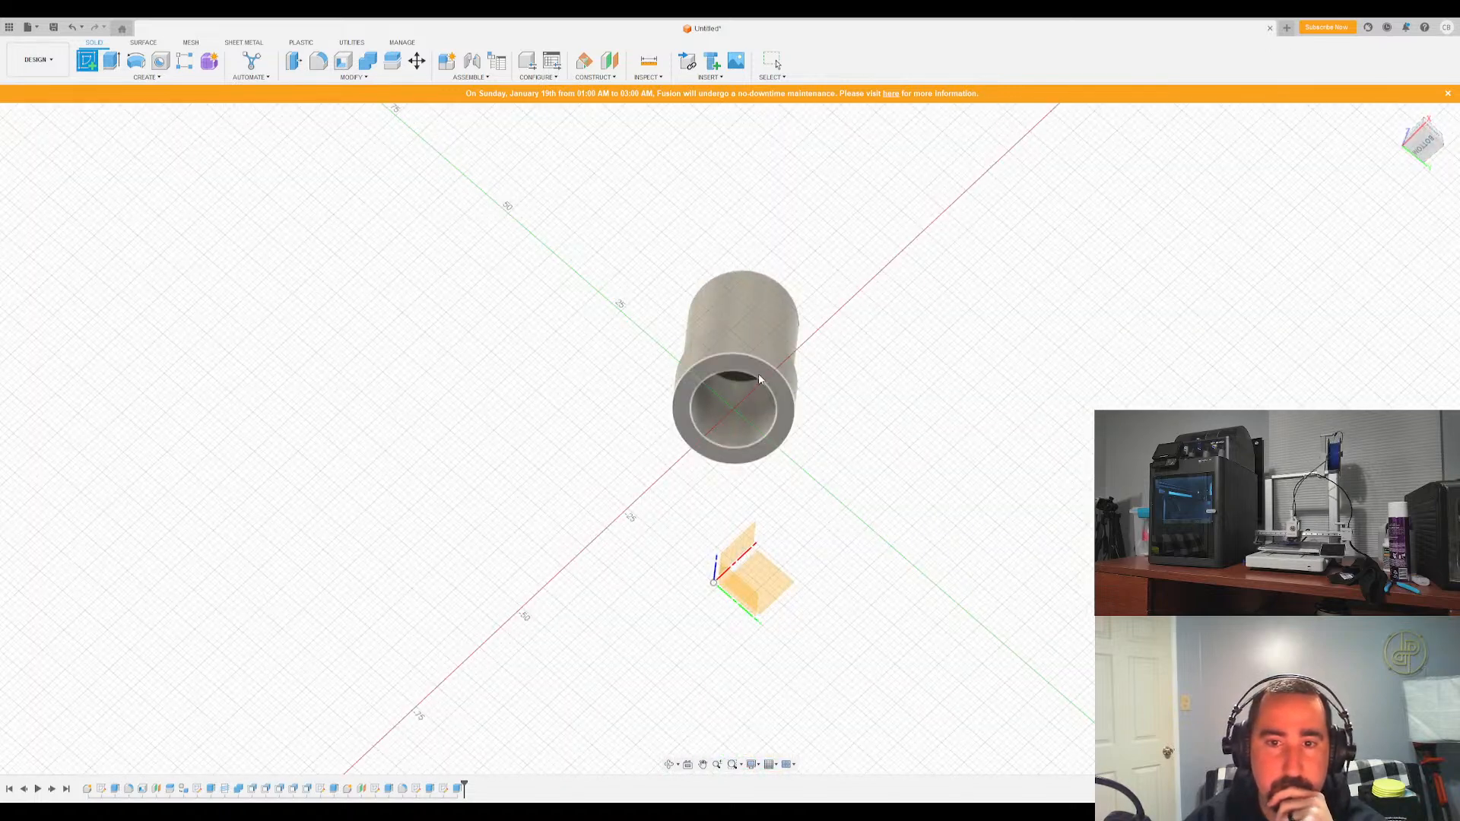
pyautogui.press('Escape')
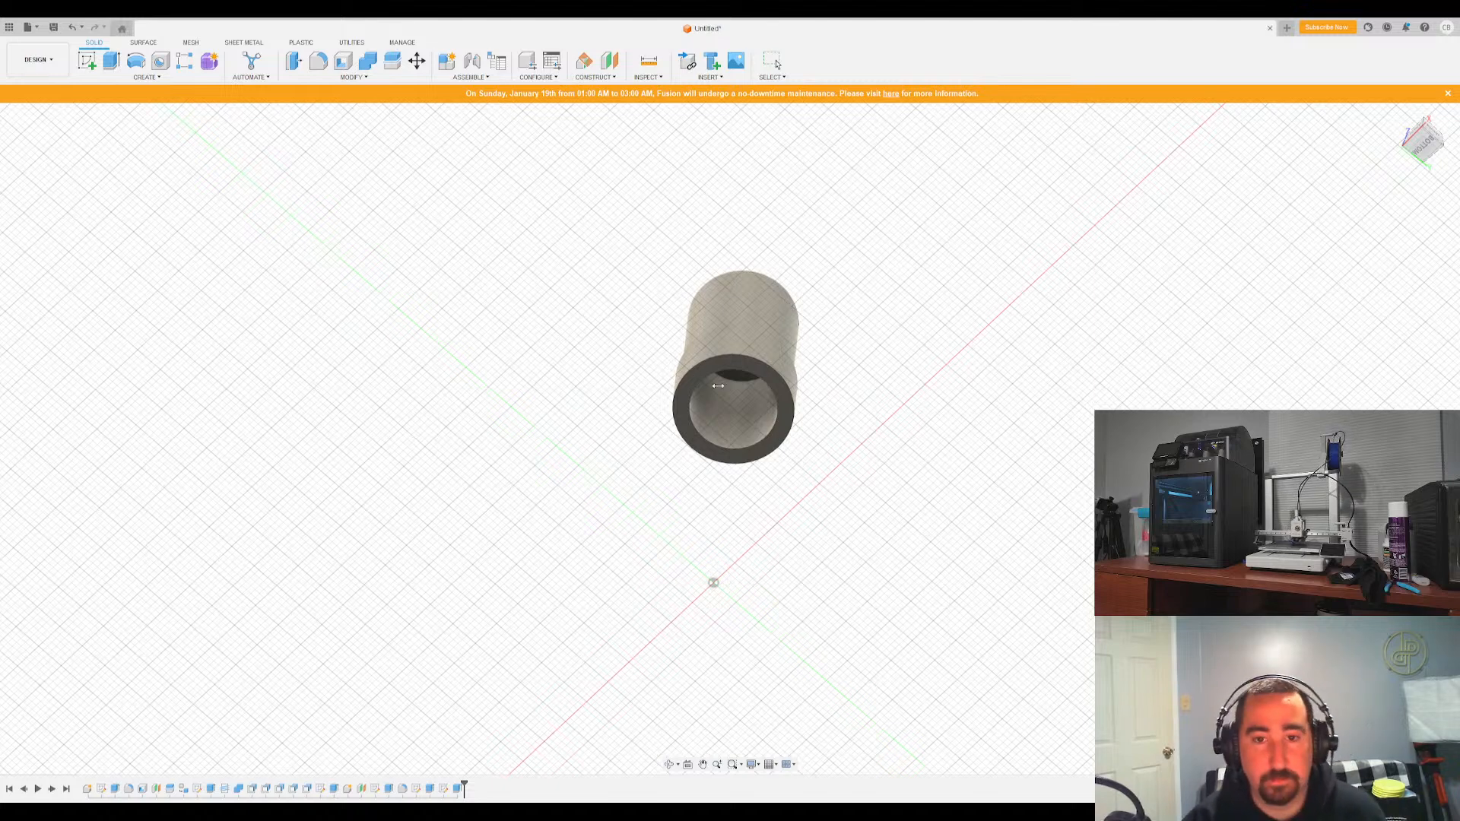
pyautogui.press('Escape')
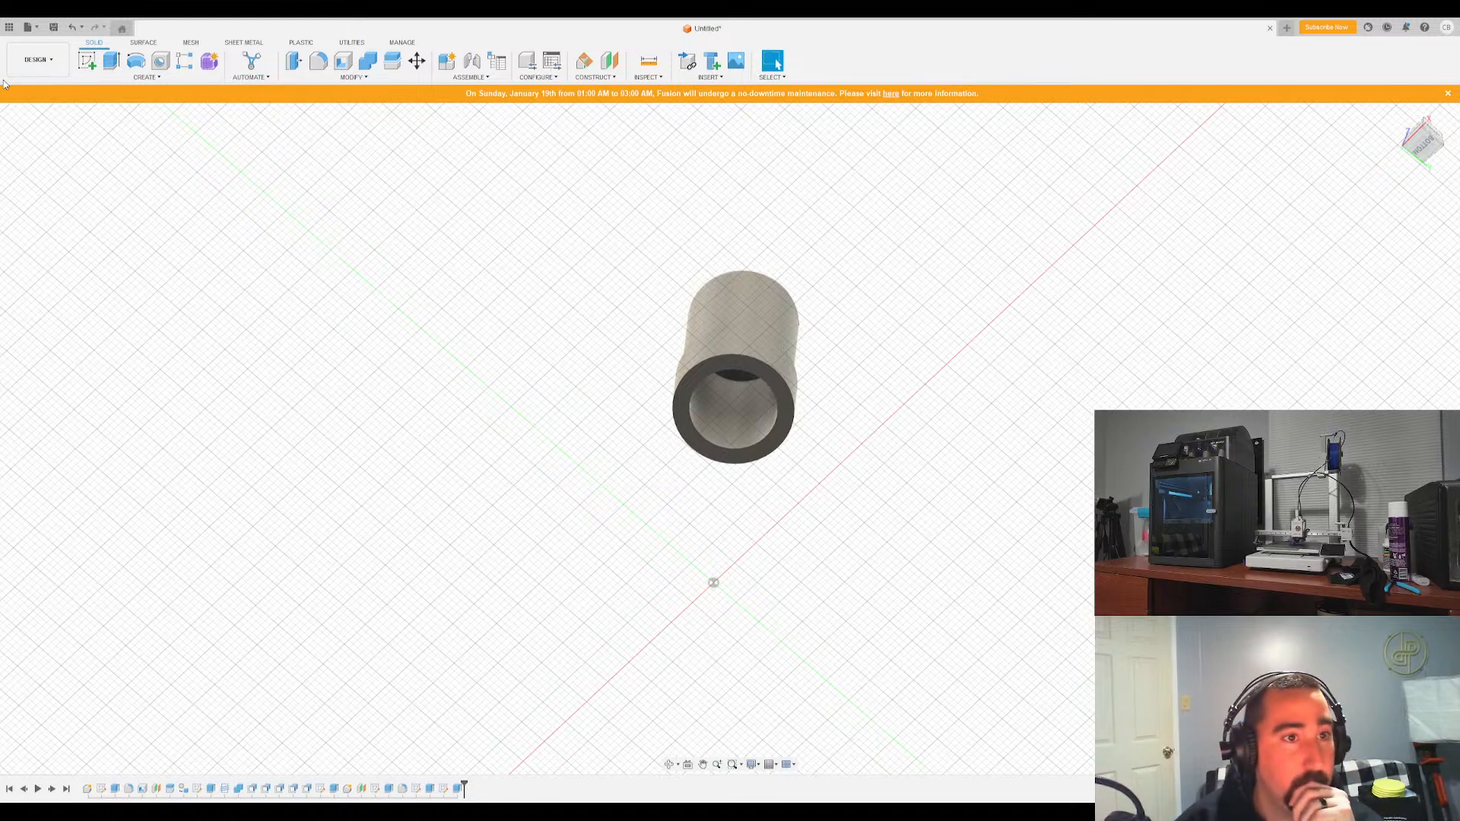
pyautogui.click(94, 62)
pyautogui.click(771, 373)
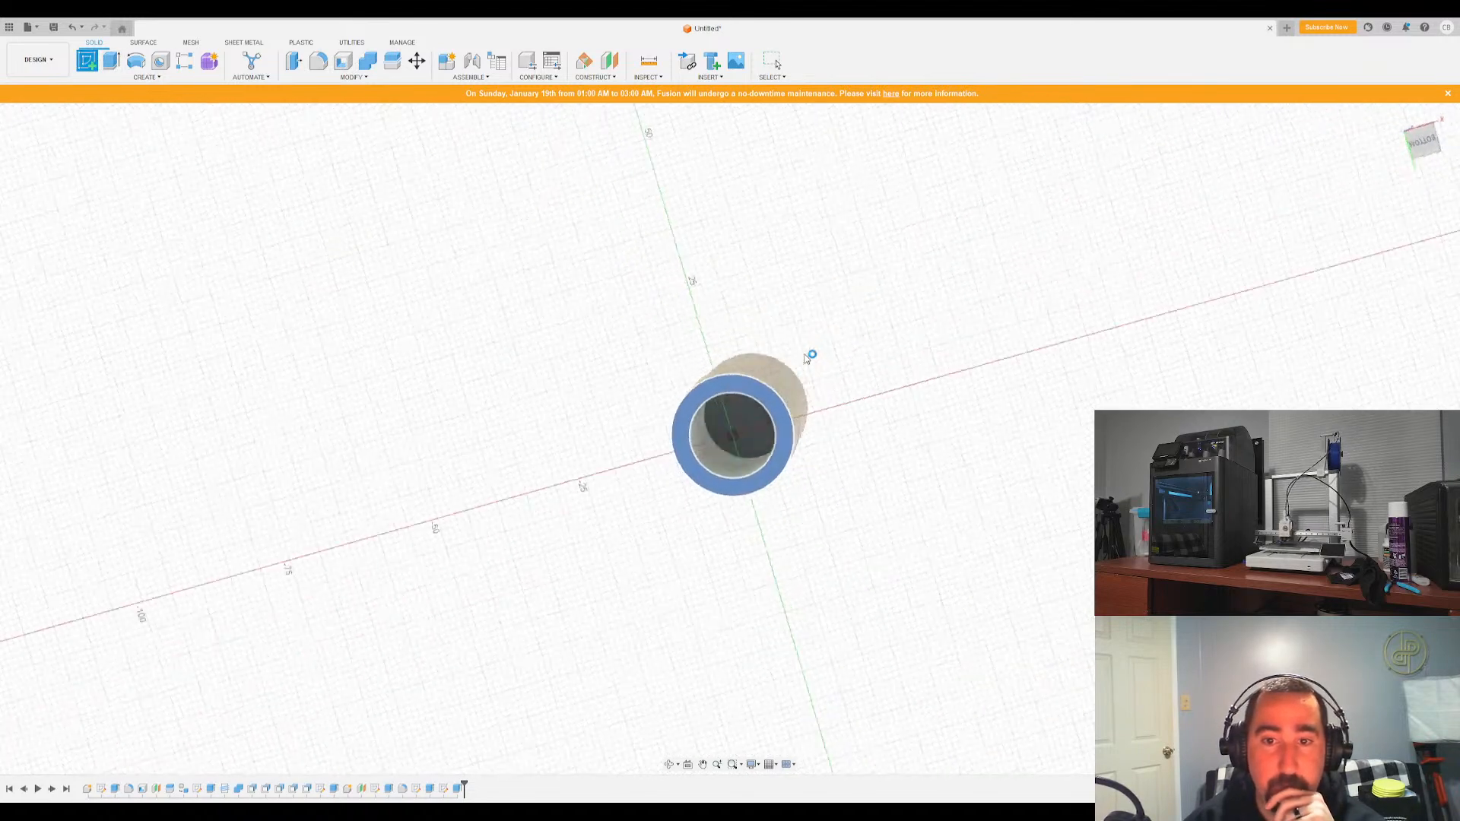
pyautogui.scroll(8, 746, 400)
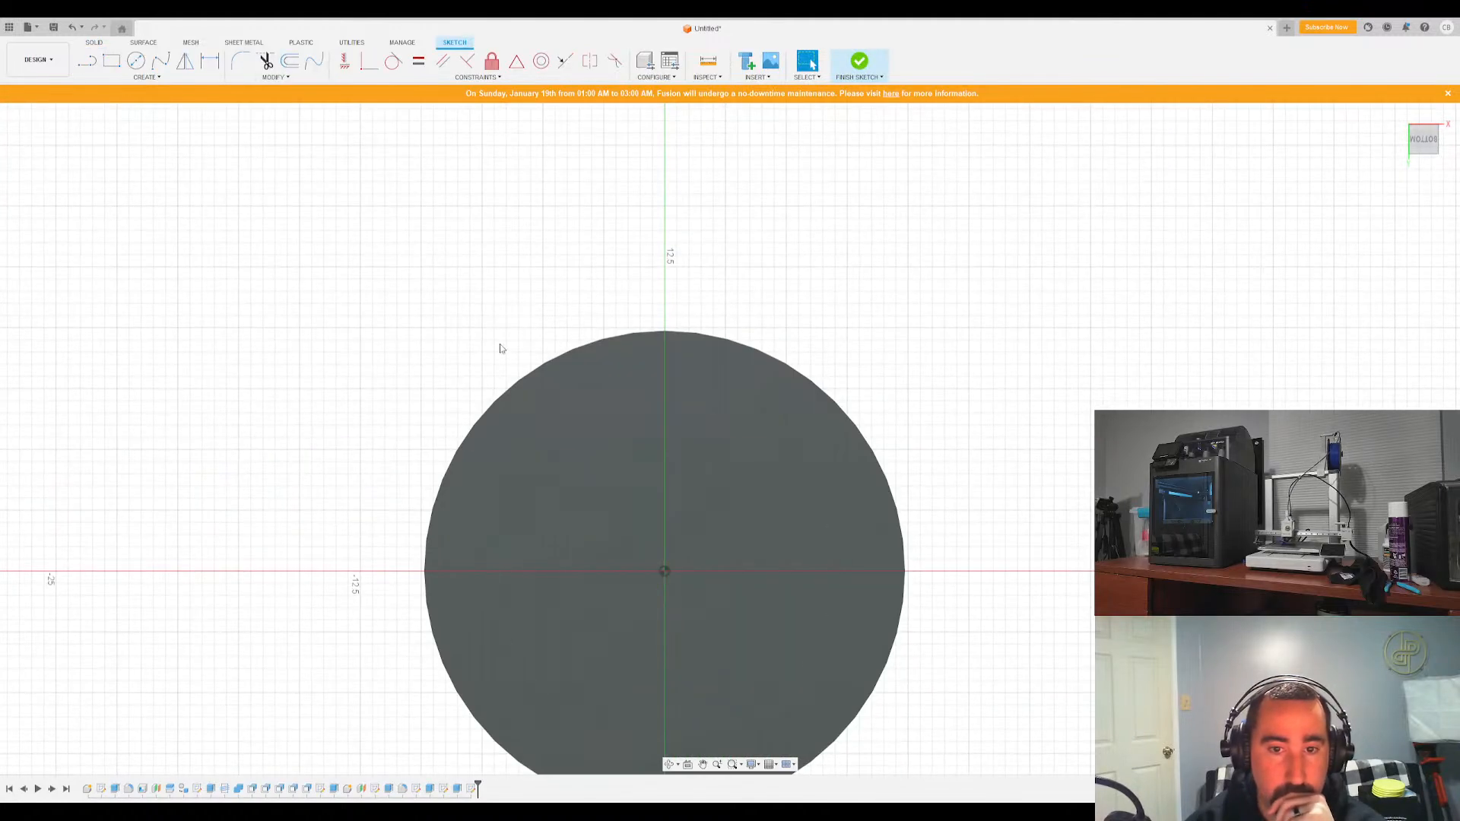
pyautogui.click(139, 65)
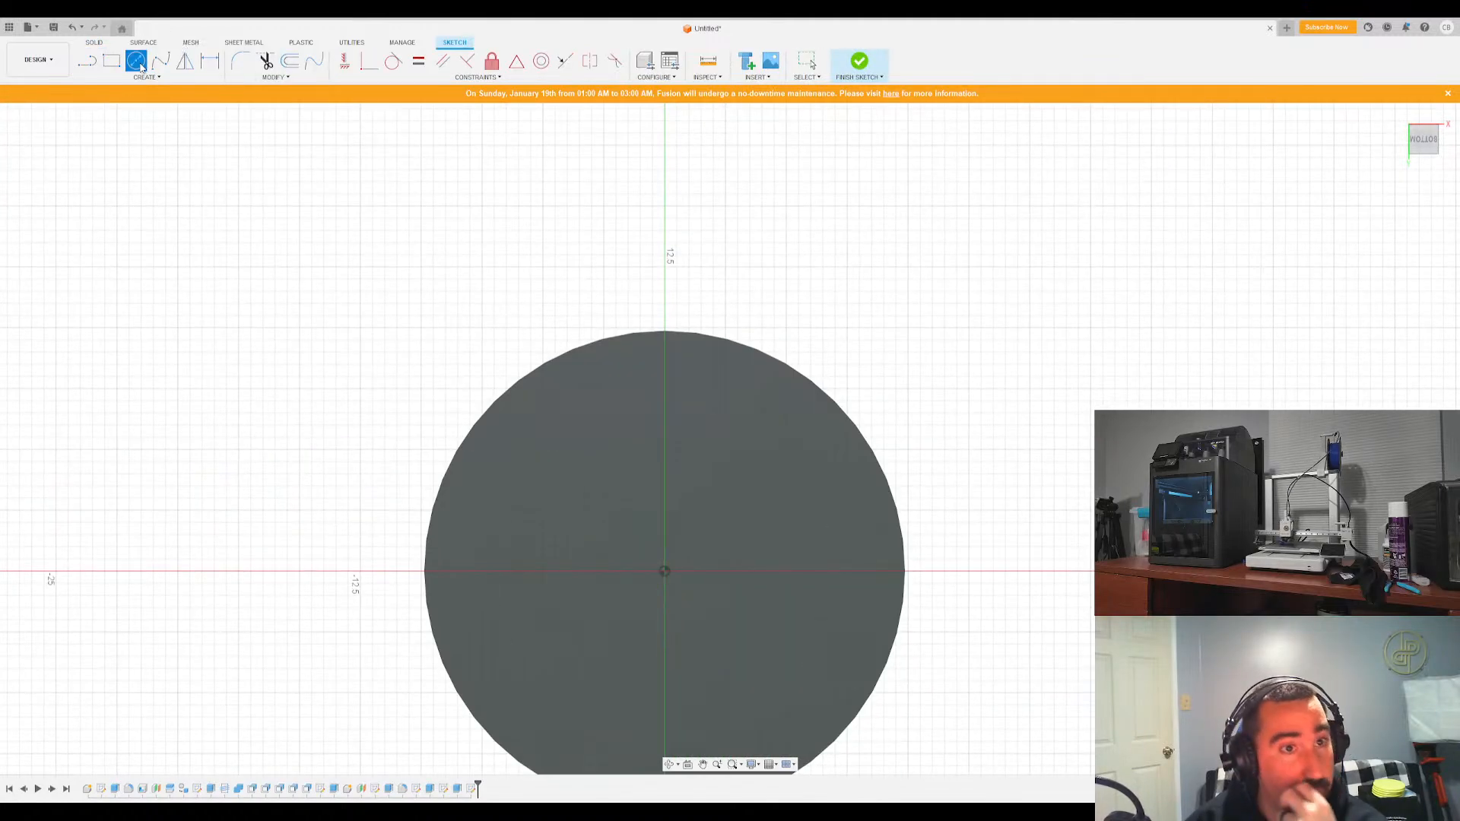
pyautogui.click(665, 572)
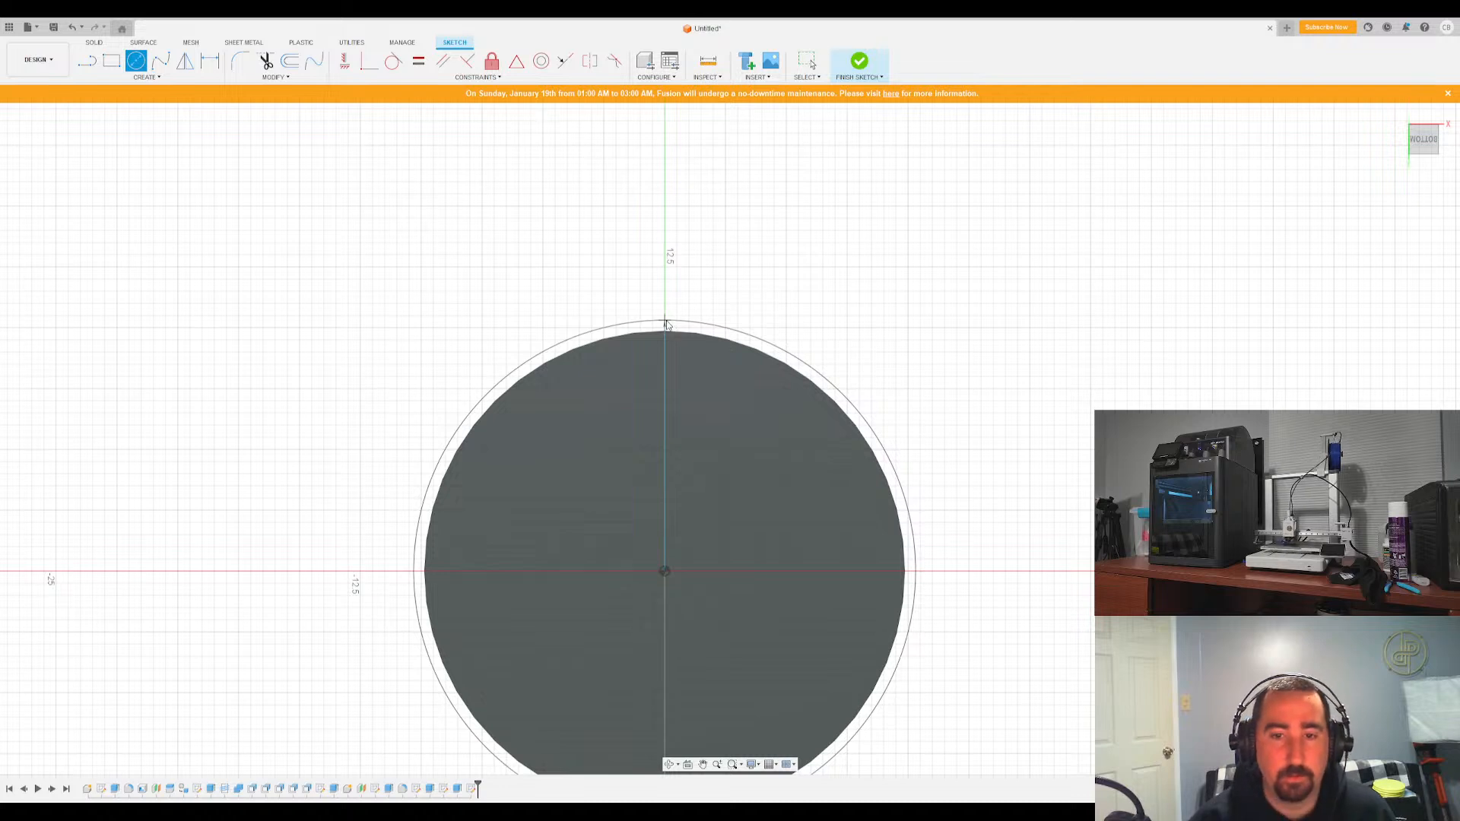
pyautogui.press('Escape')
# Reopen the earlier sketches of the plug's recess and wider base to check their circle diameters
pyautogui.moveTo(1419, 145); pyautogui.dragTo(1403, 172)
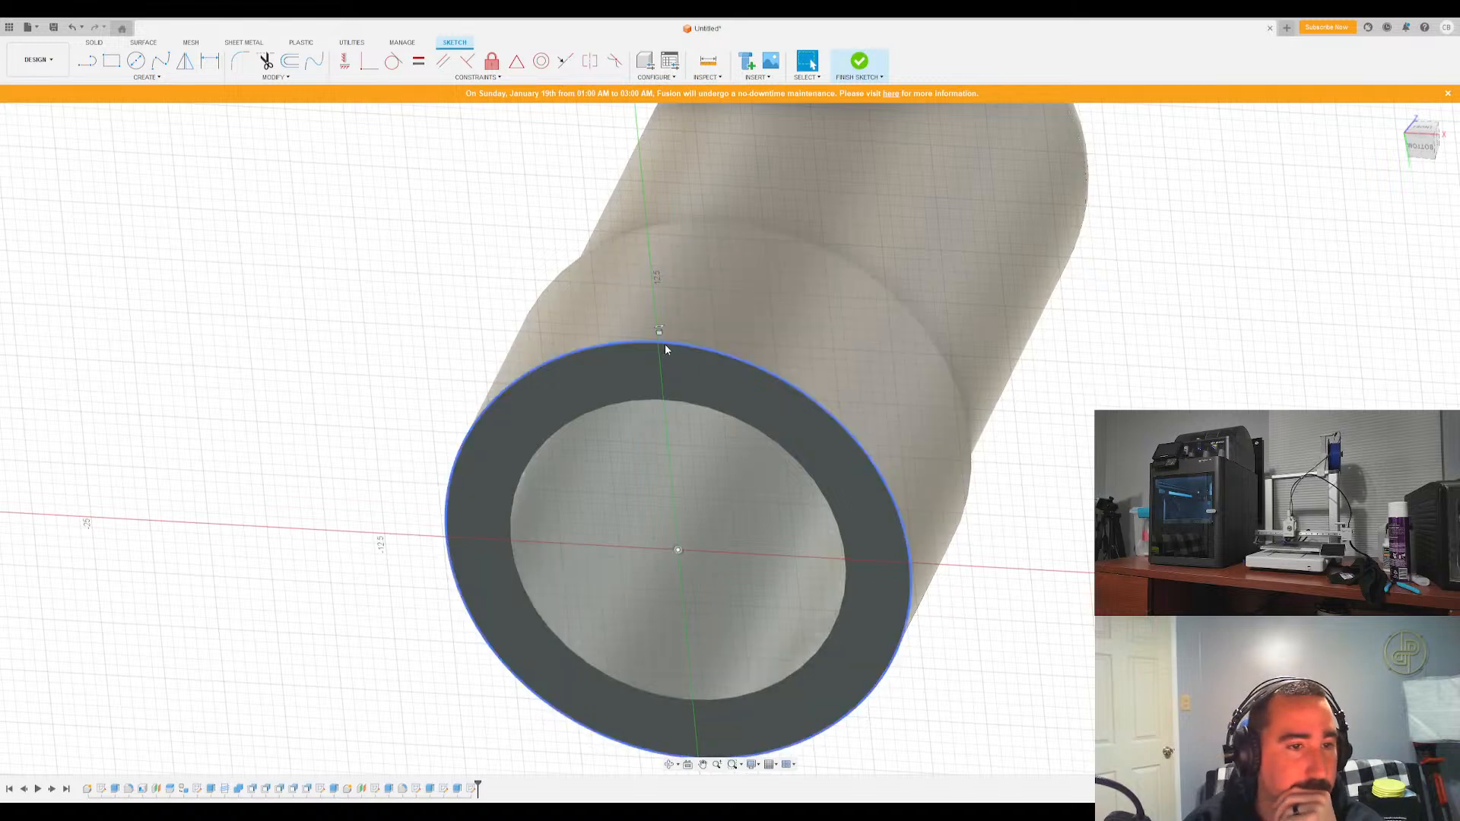
pyautogui.click(444, 790)
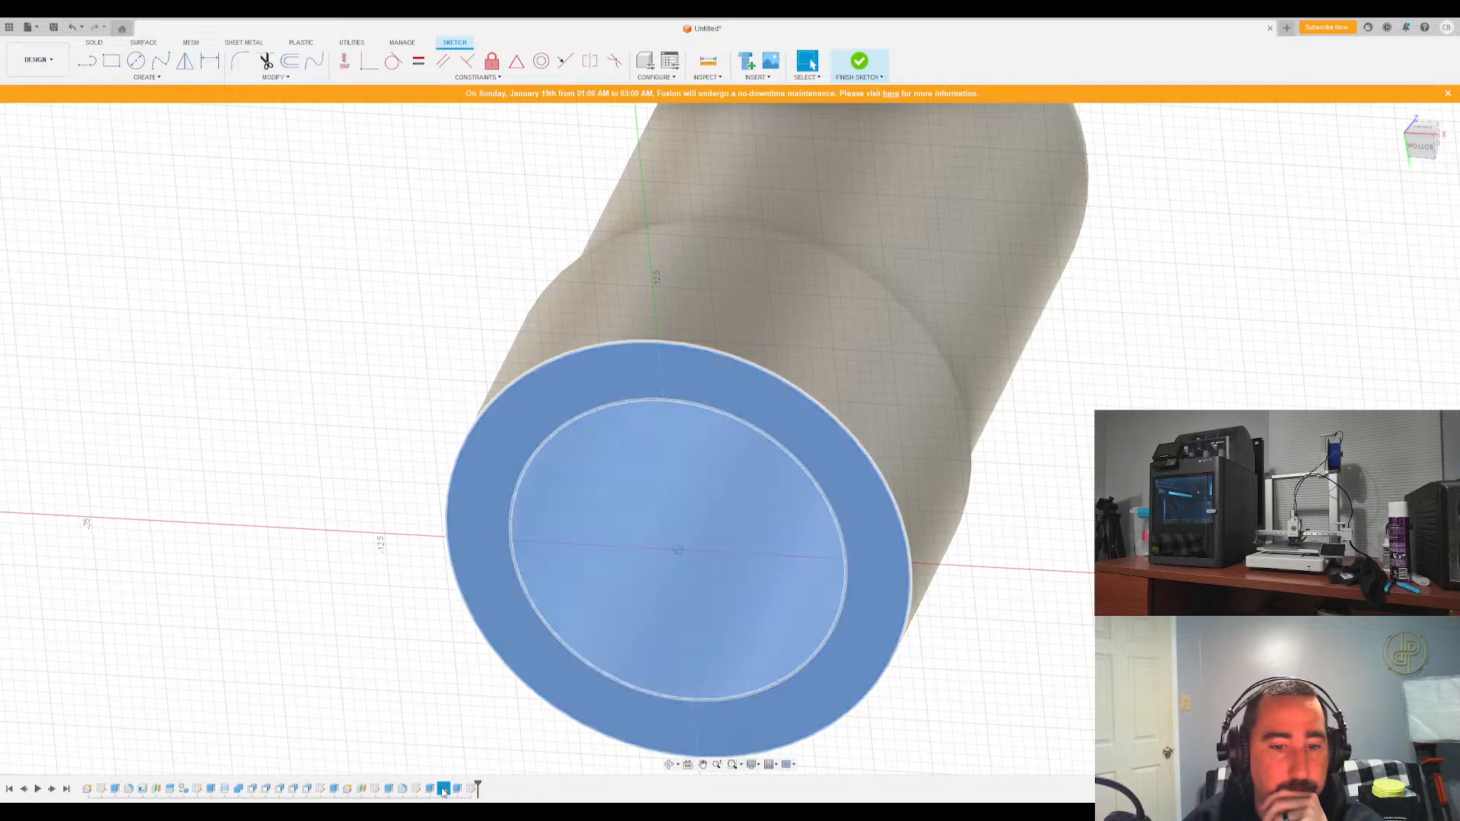
pyautogui.click(444, 791)
pyautogui.click(879, 74)
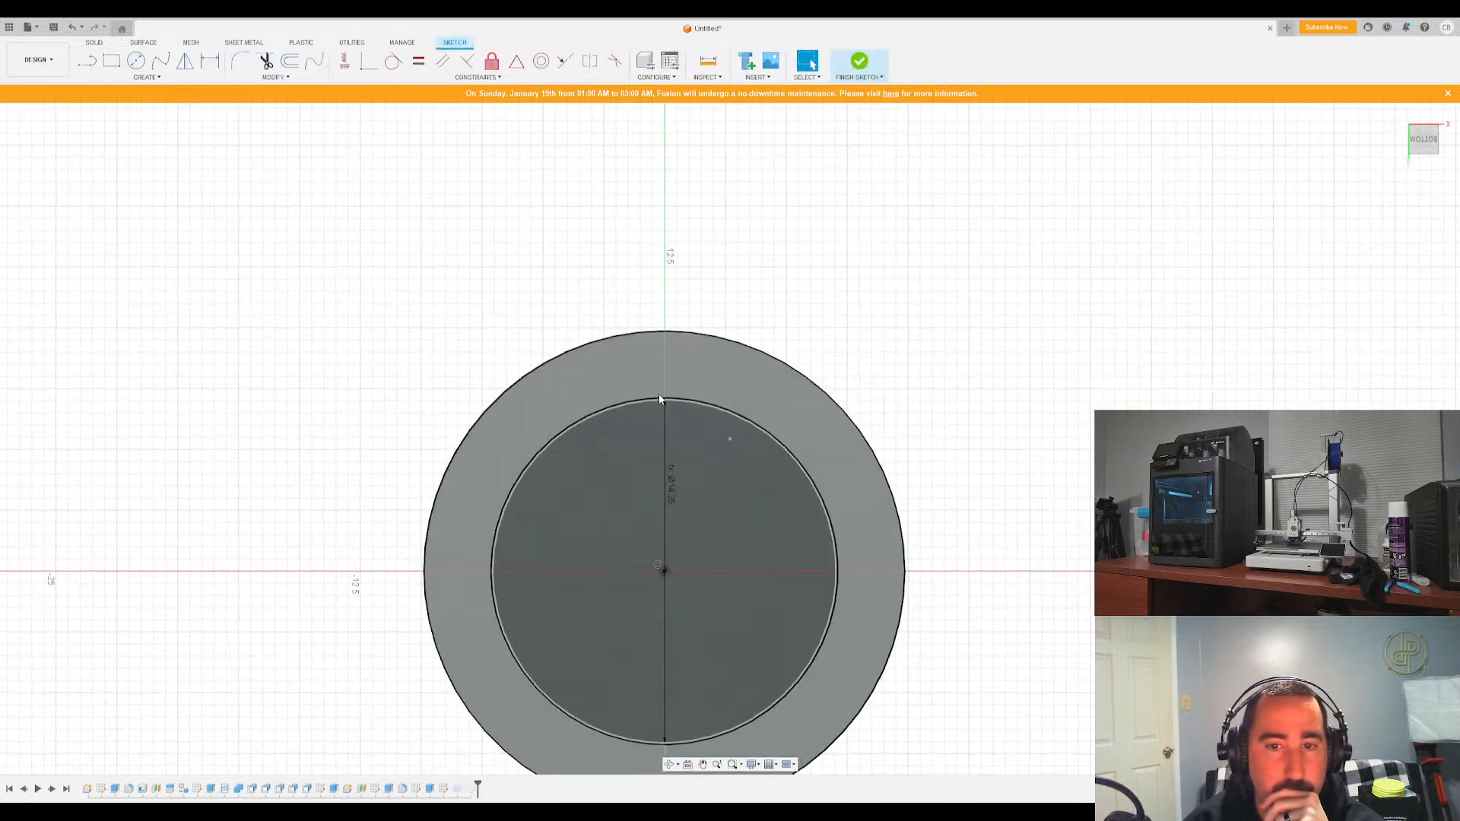
pyautogui.click(852, 61)
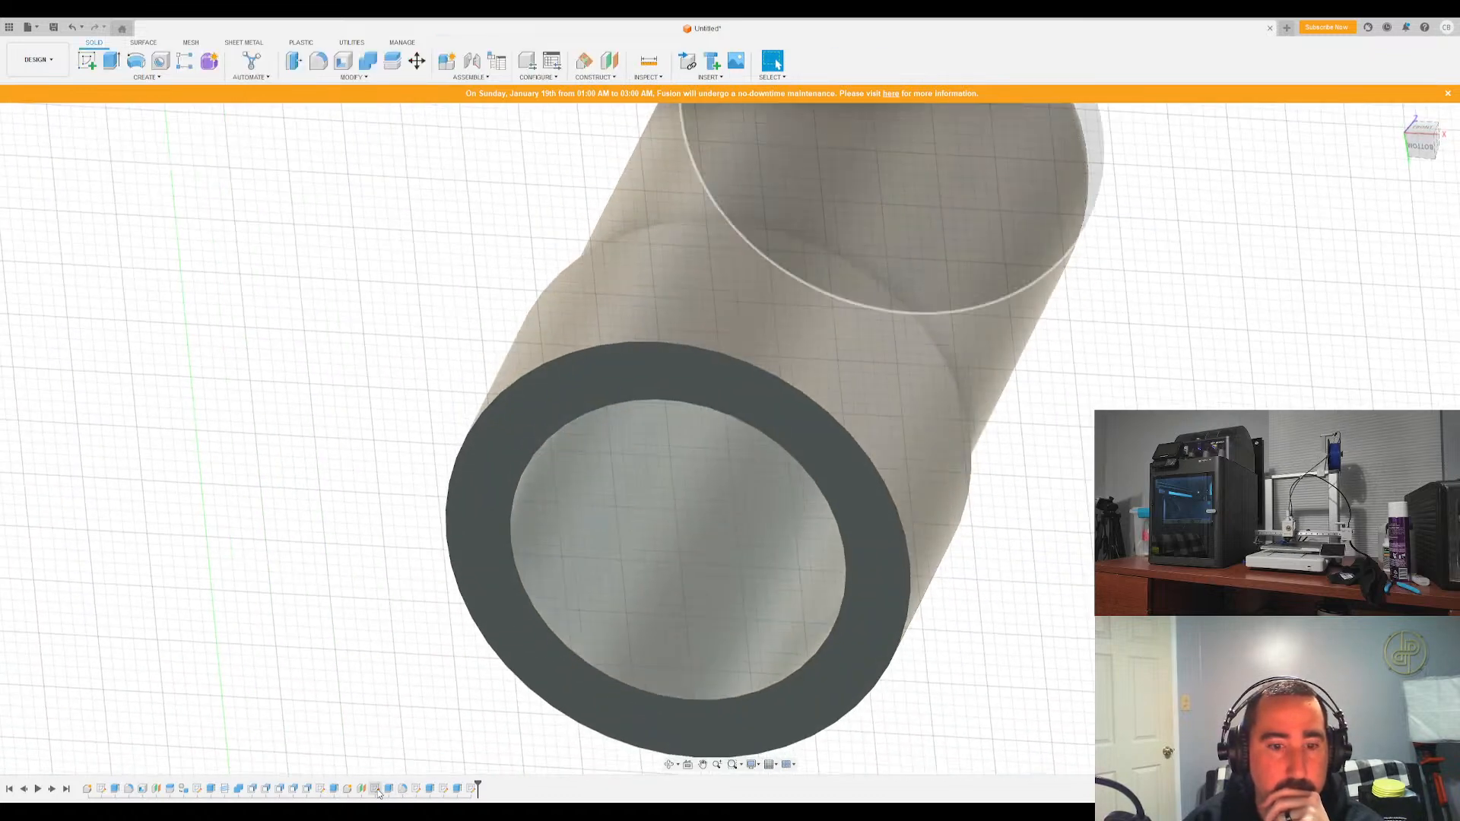
pyautogui.doubleClick(416, 789)
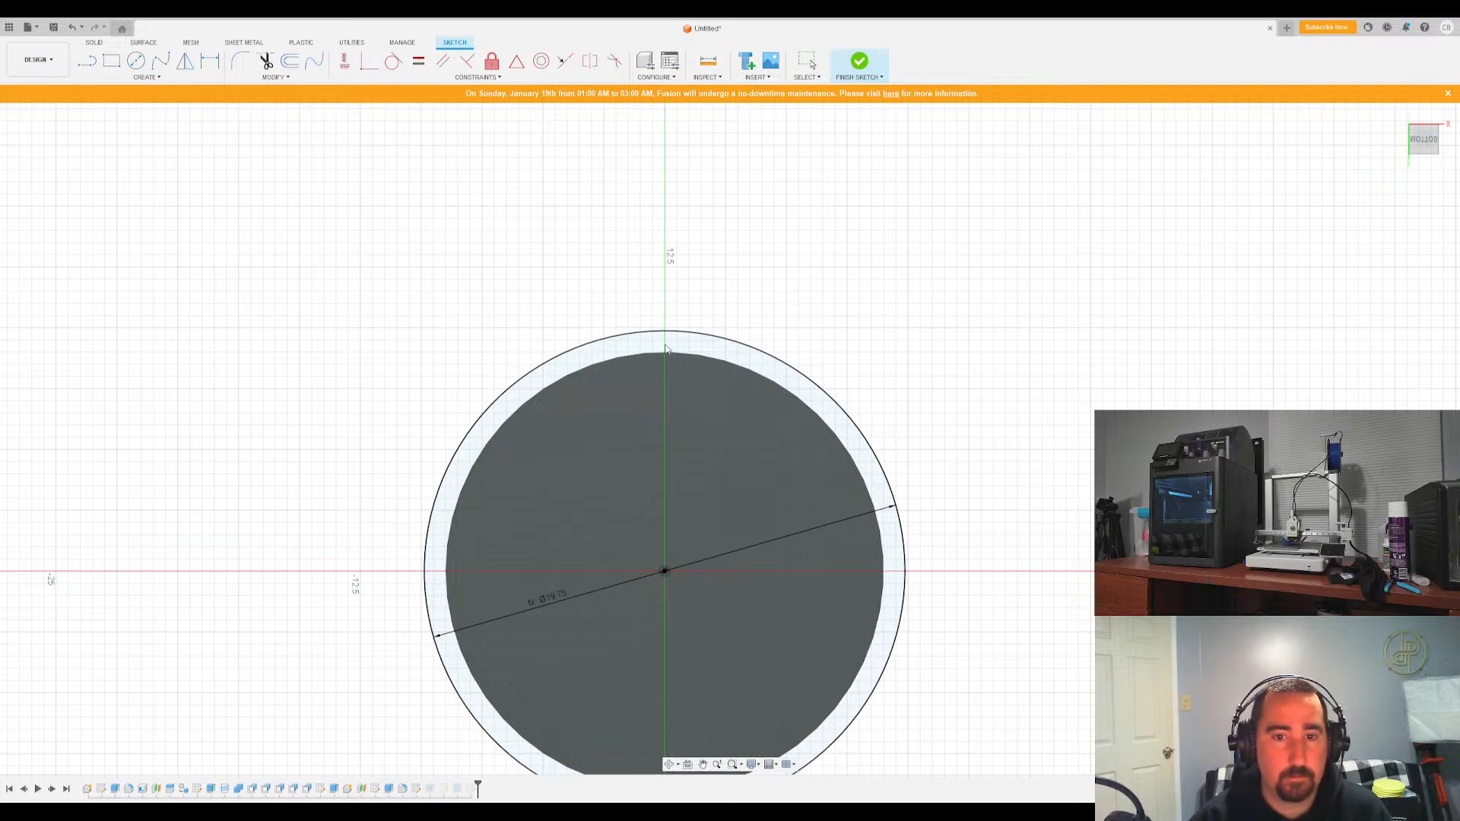
pyautogui.press('Escape')
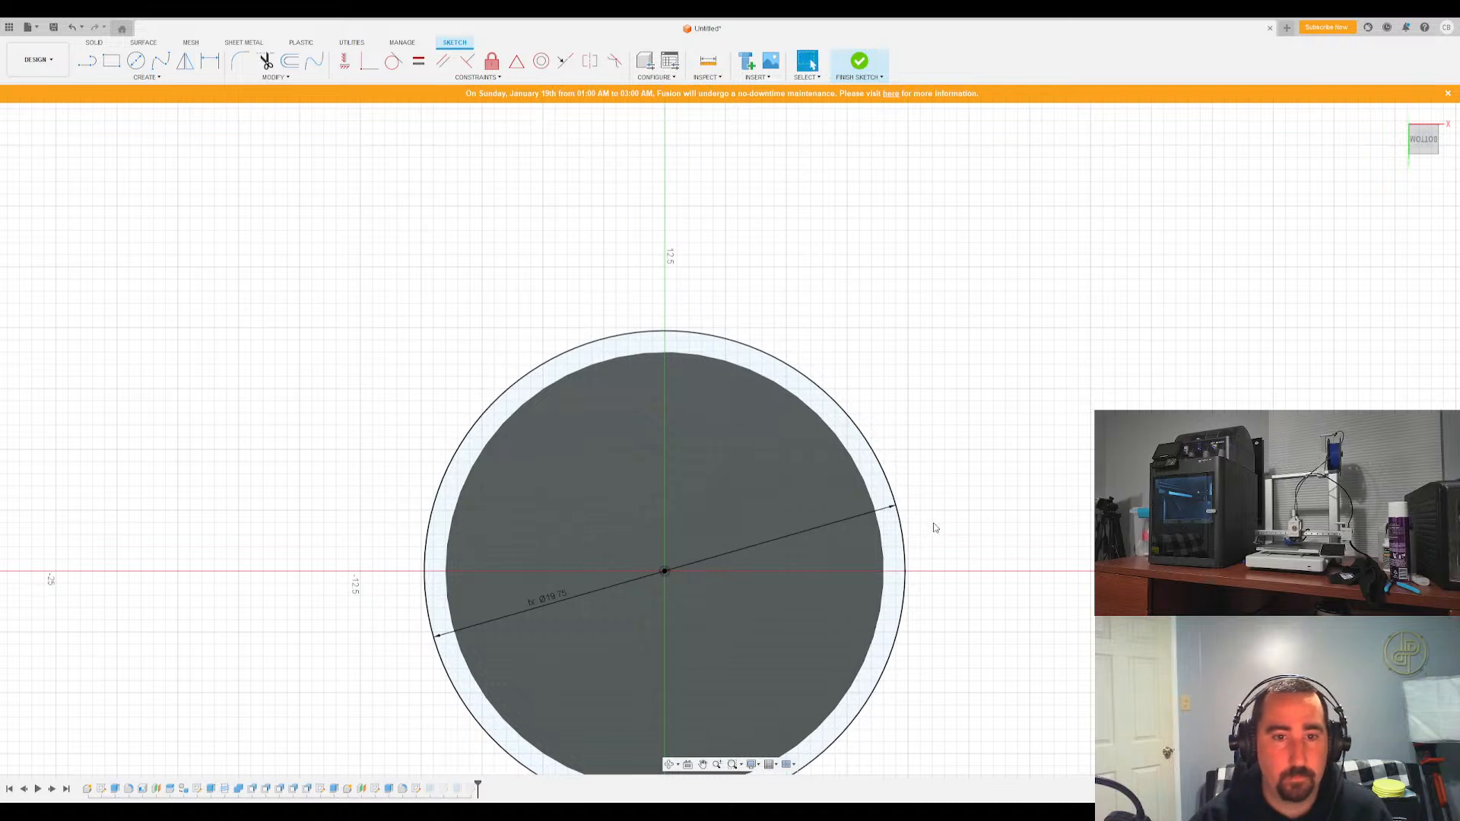
pyautogui.click(547, 592)
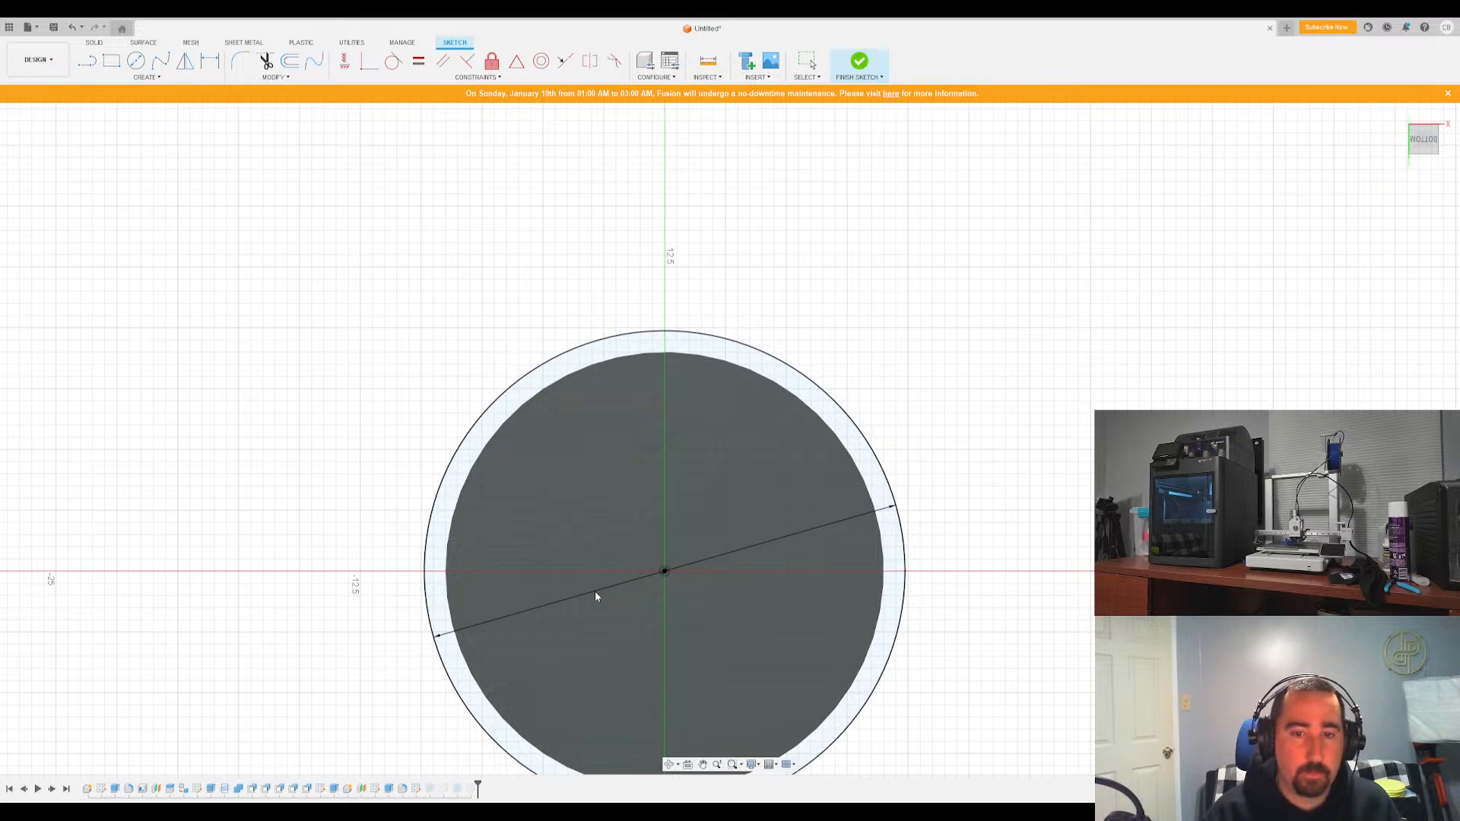
pyautogui.keyDown('shift'); pyautogui.moveTo(723, 143); pyautogui.dragTo(491, 785, button='middle'); pyautogui.keyUp('shift')
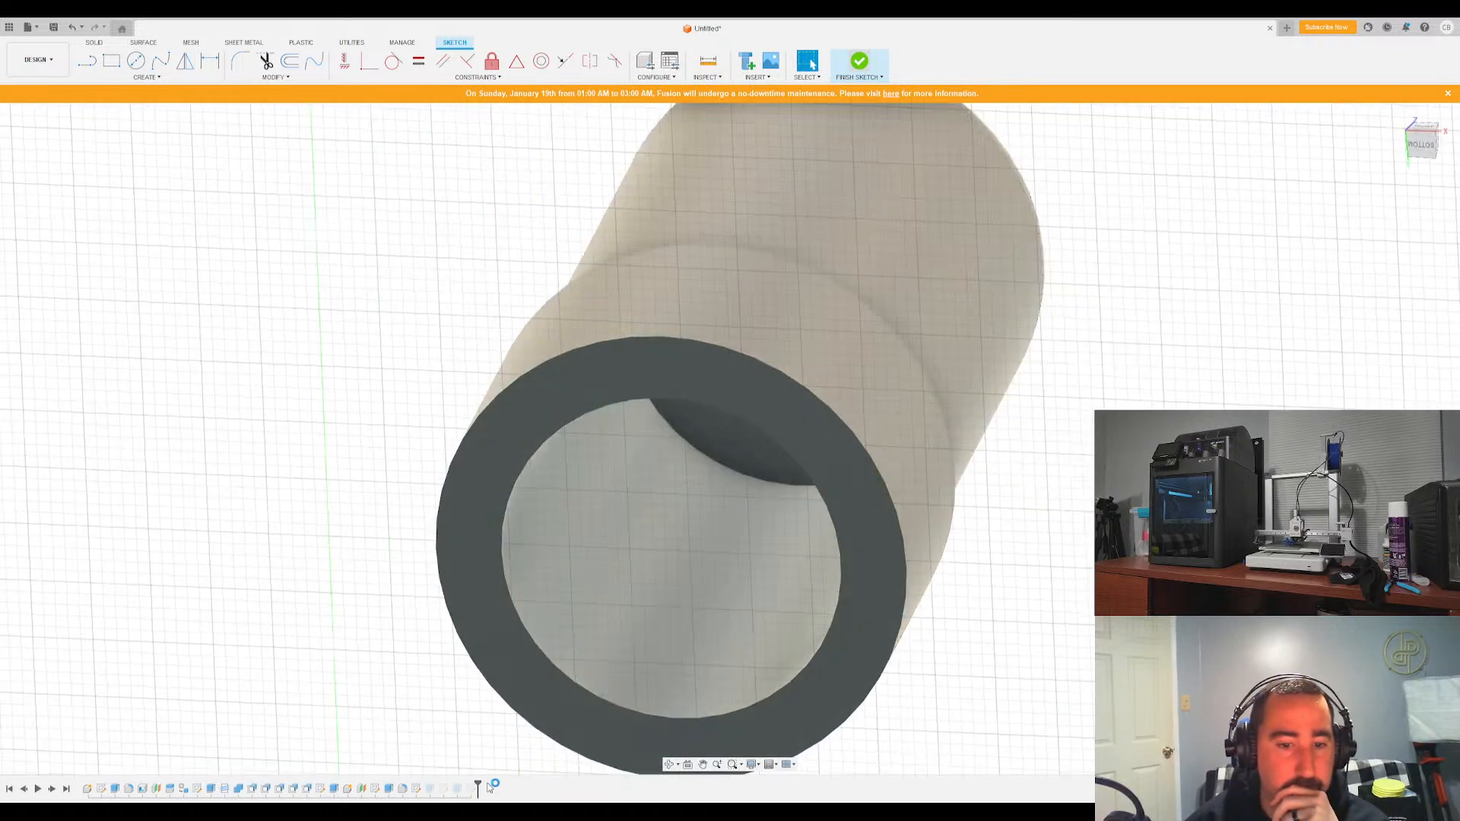
# Sketch a 20.75 mm diameter circle centred on the origin in the new sketch on the plug's underside
pyautogui.click(136, 61)
pyautogui.click(664, 571)
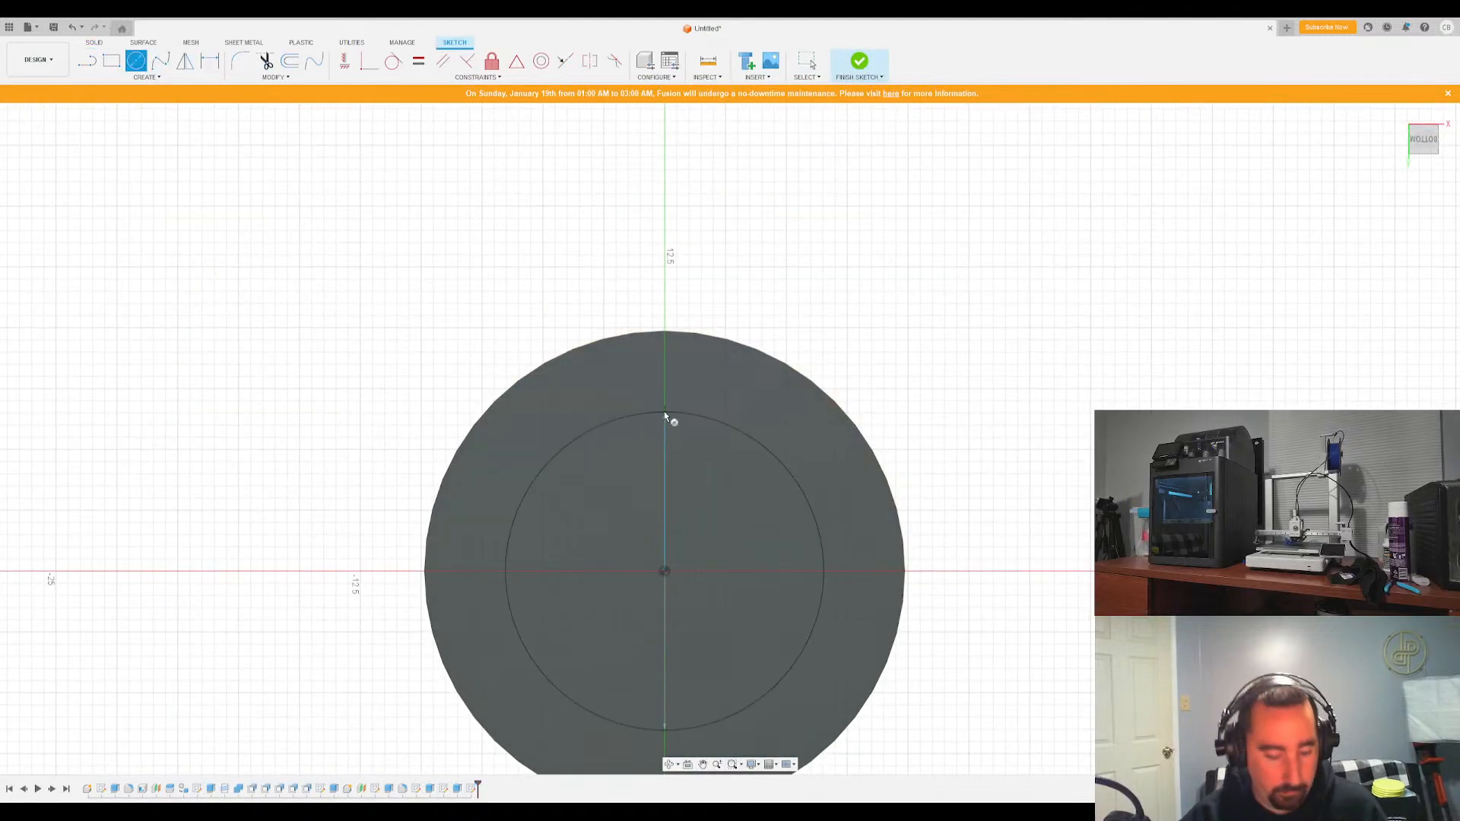
pyautogui.click(665, 417)
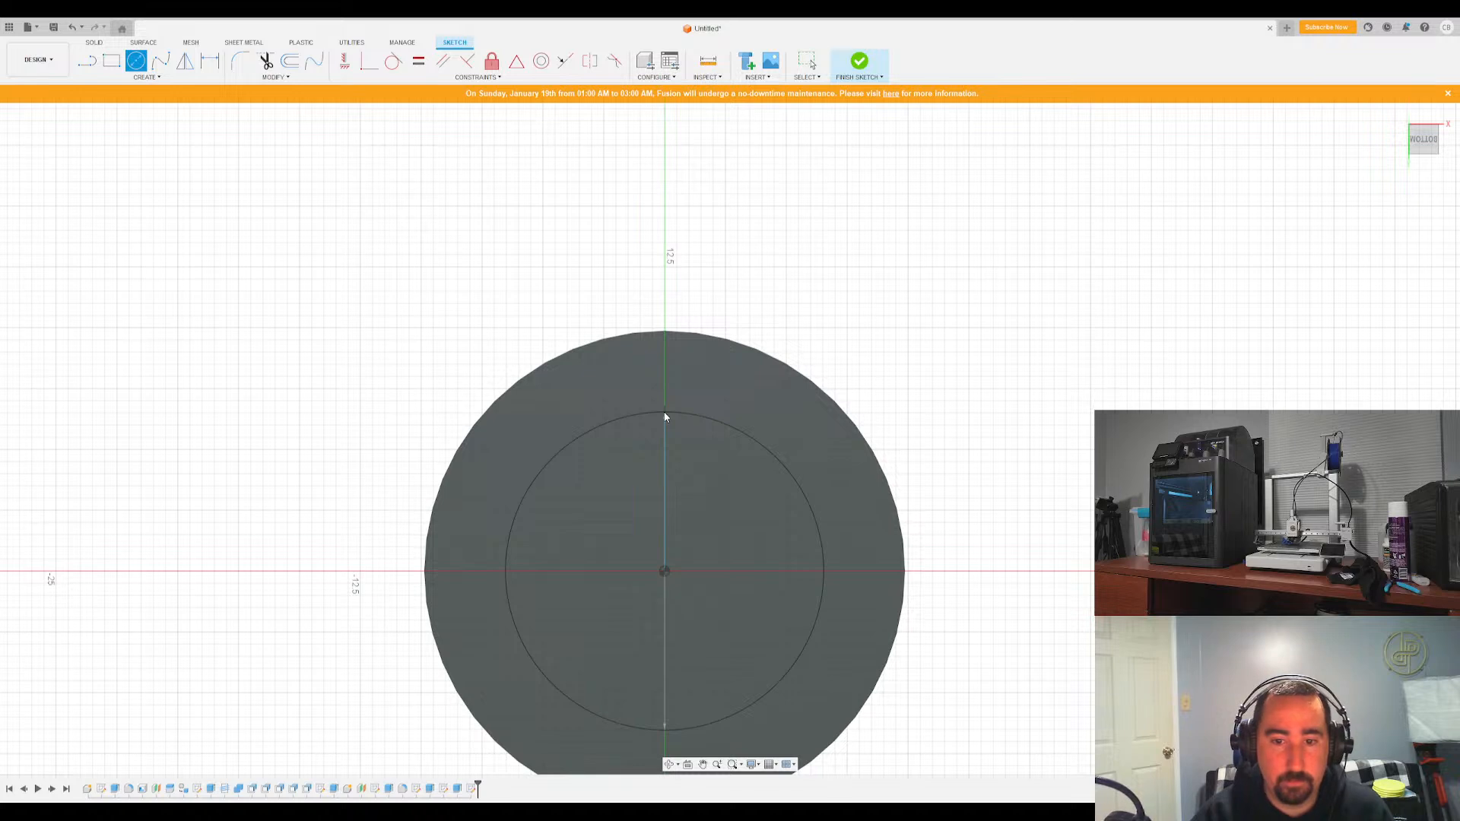
pyautogui.hotkey('ctrl', 'z')
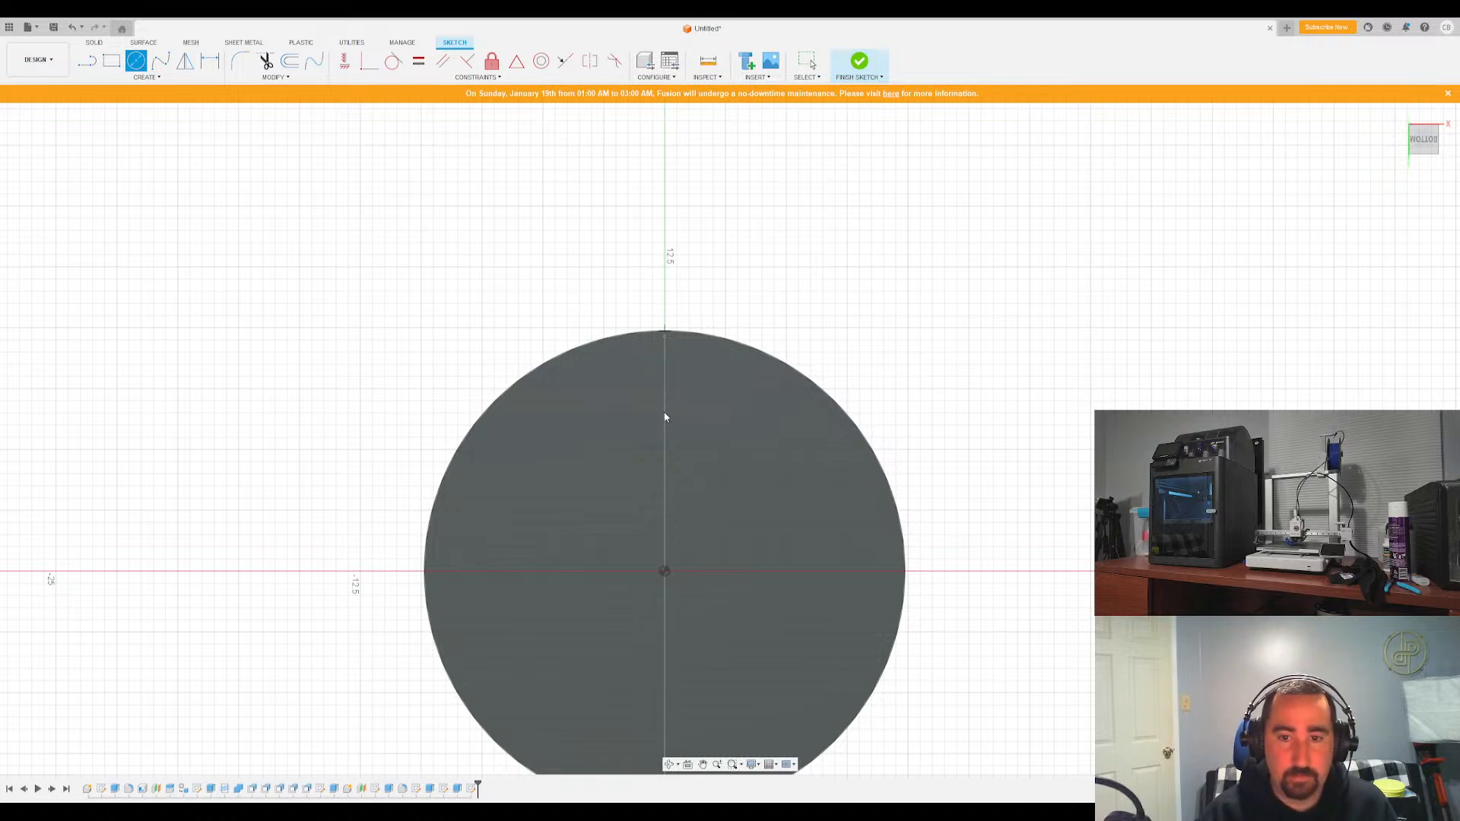
pyautogui.hotkey('ctrl', 'y')
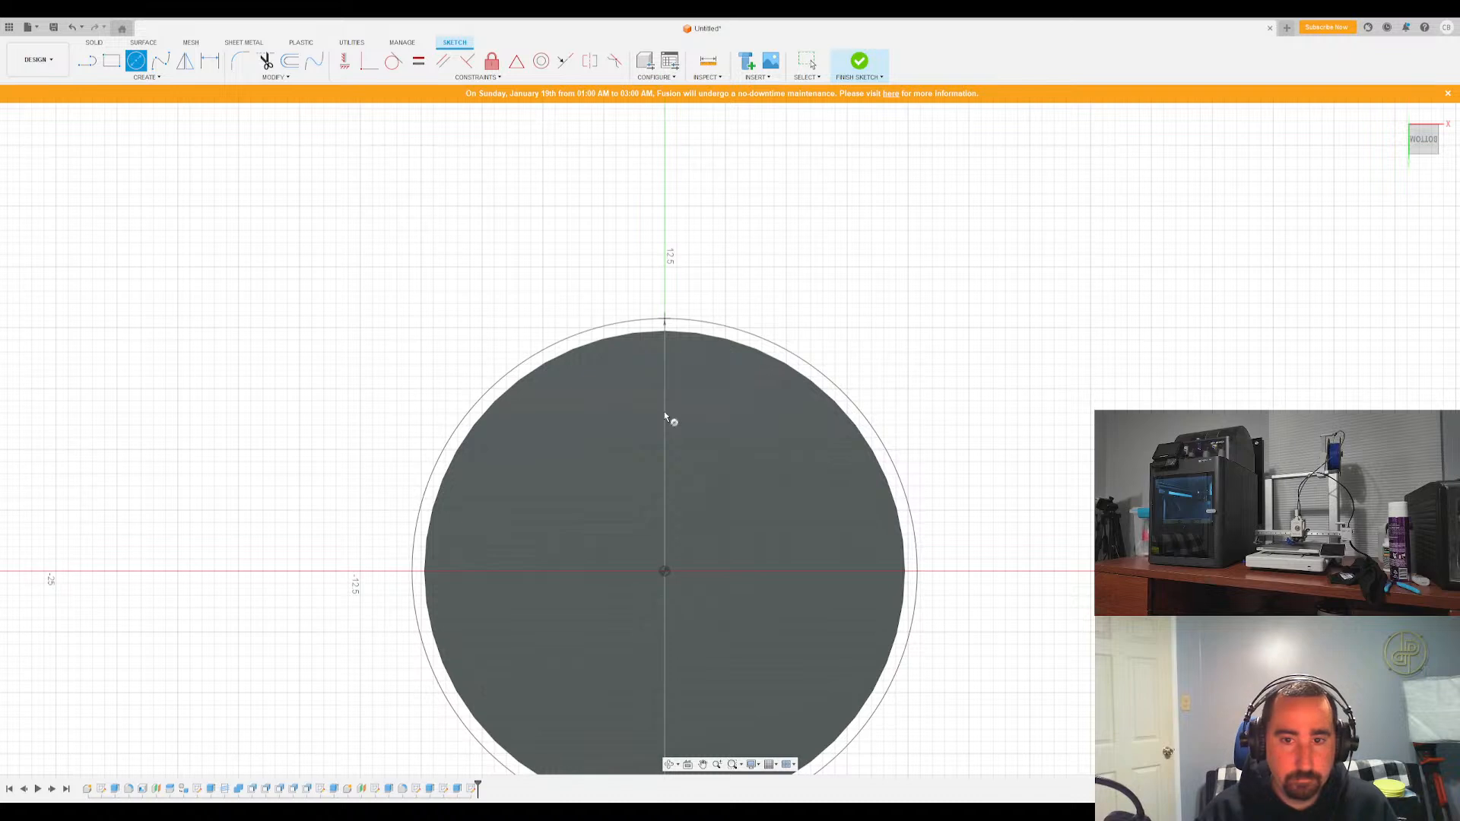
pyautogui.hotkey('ctrl', 'y')
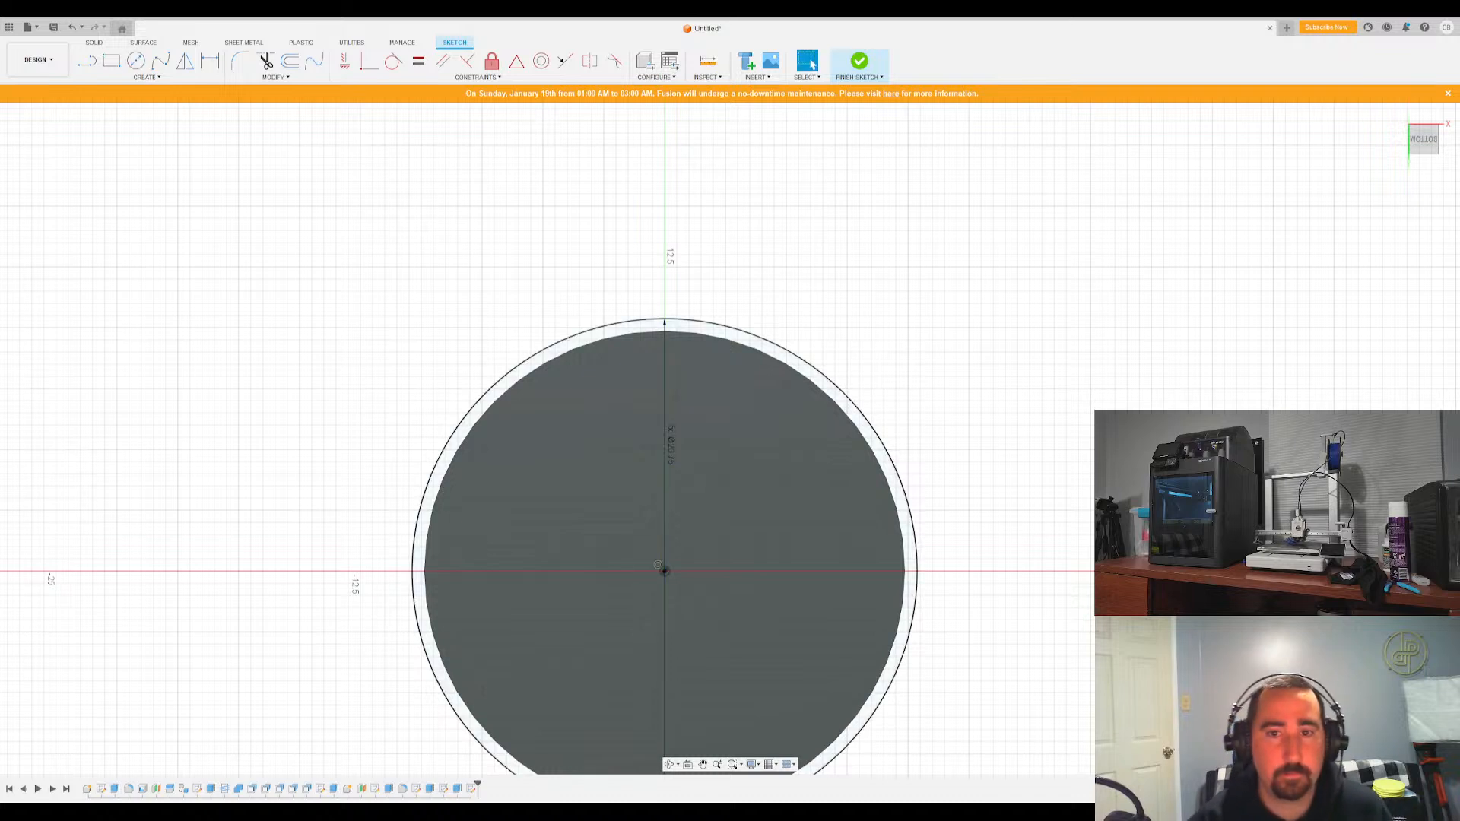
# Draw two lines from the origin to the 20.75 mm circle, one vertical and one slightly angled to its right, forming a narrow wedge
pyautogui.click(87, 63)
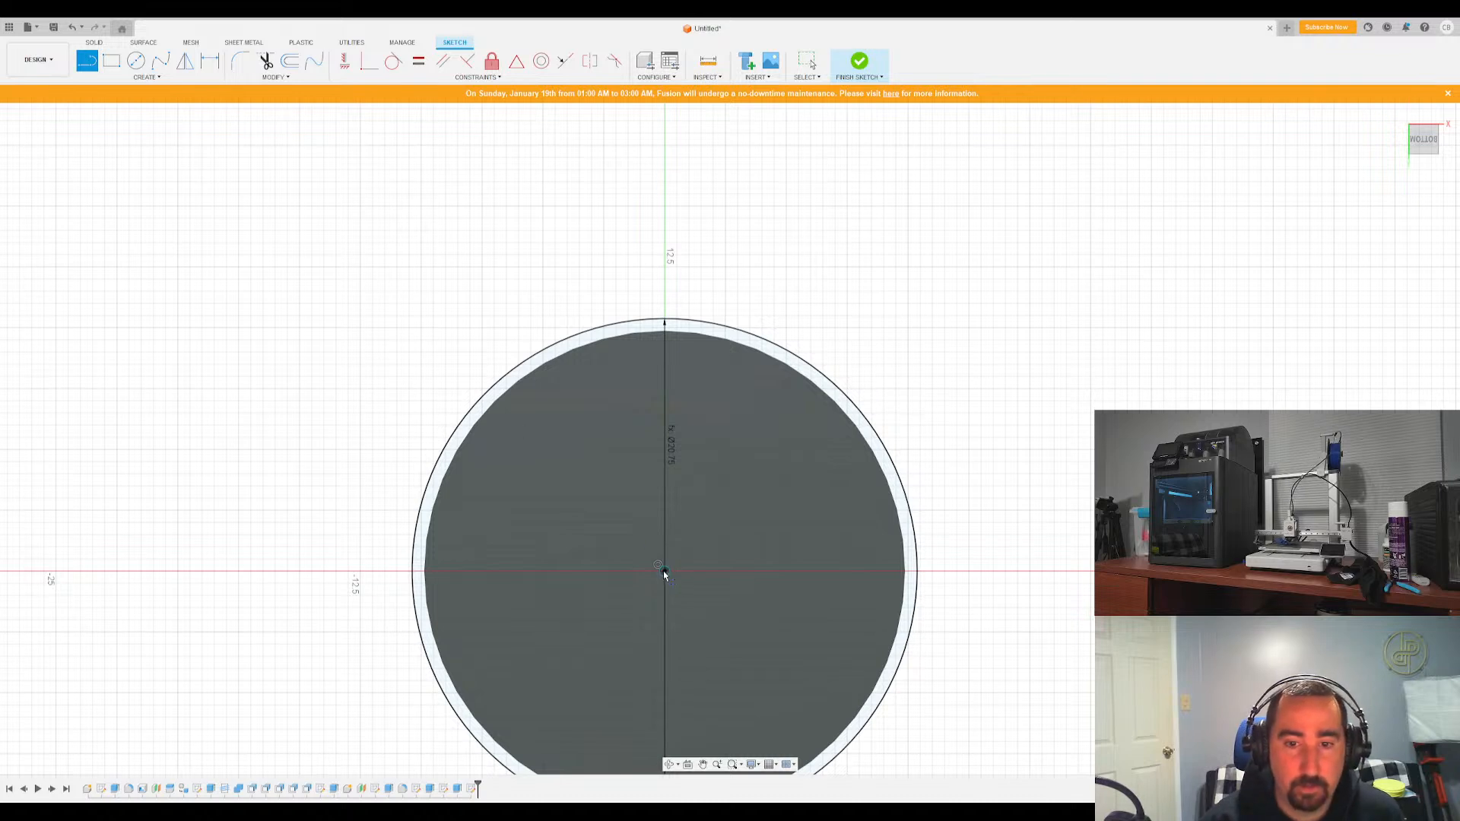
pyautogui.click(663, 571)
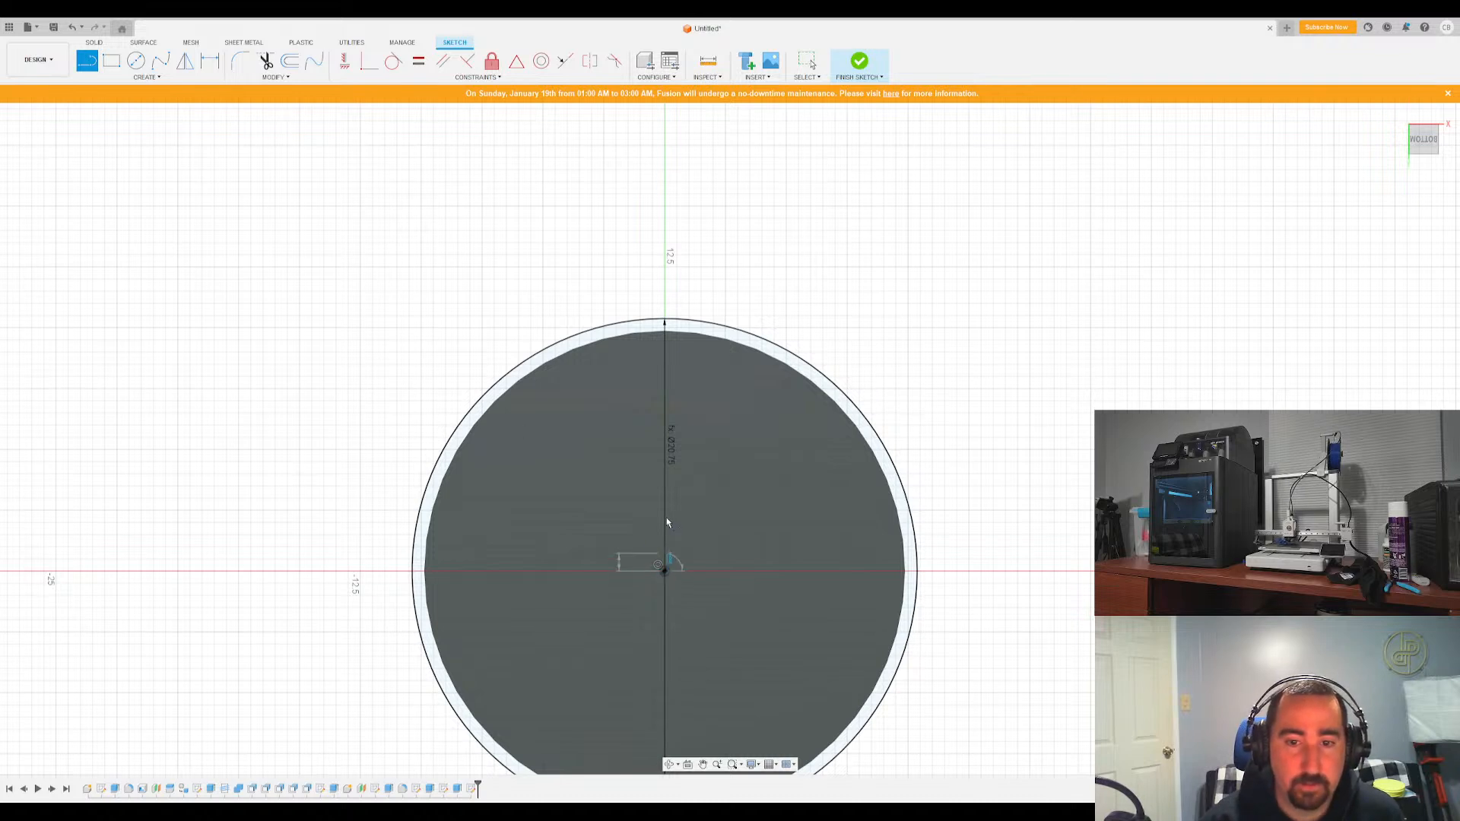
pyautogui.click(665, 322)
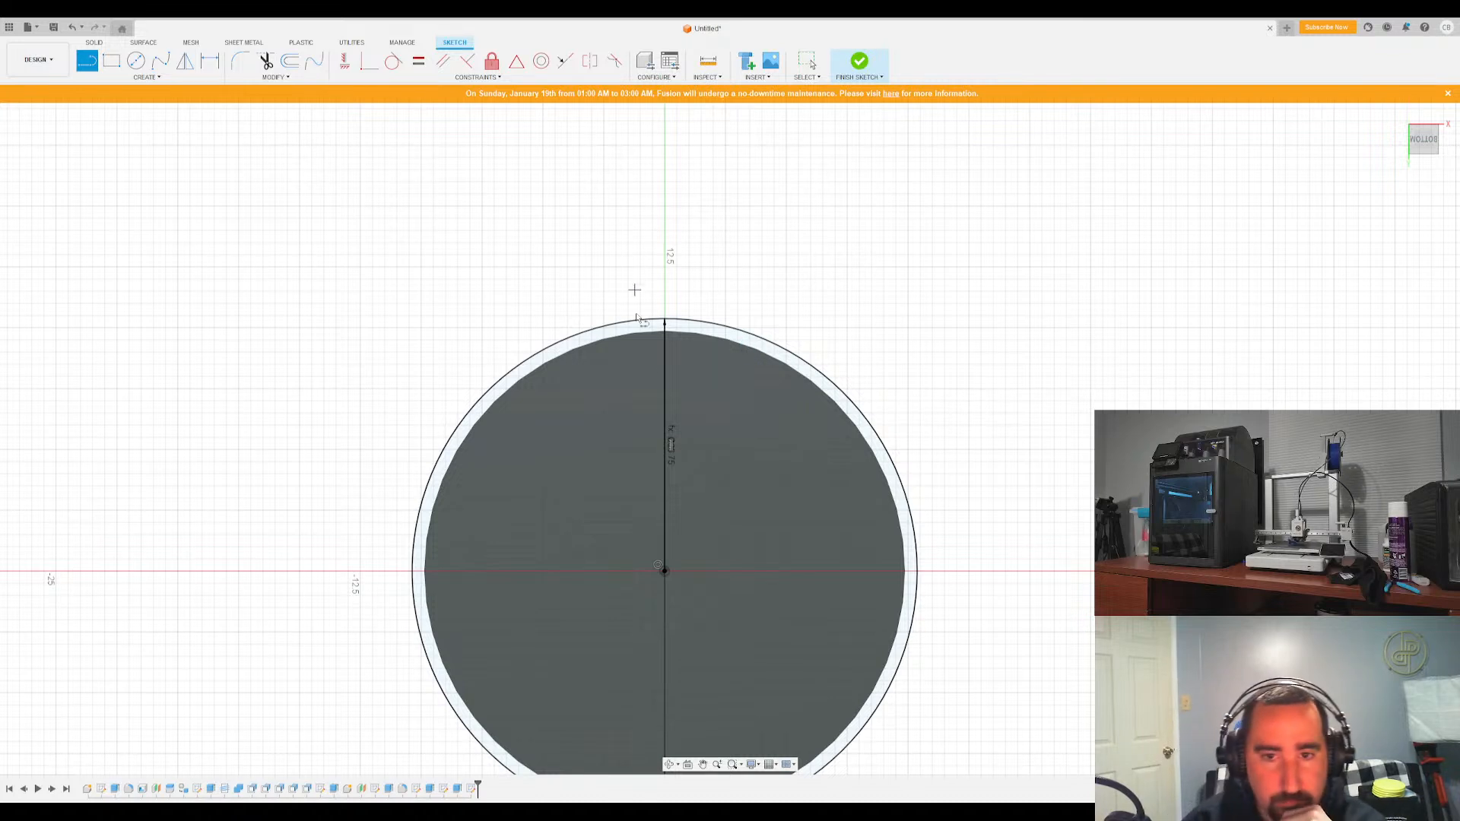
pyautogui.click(666, 572)
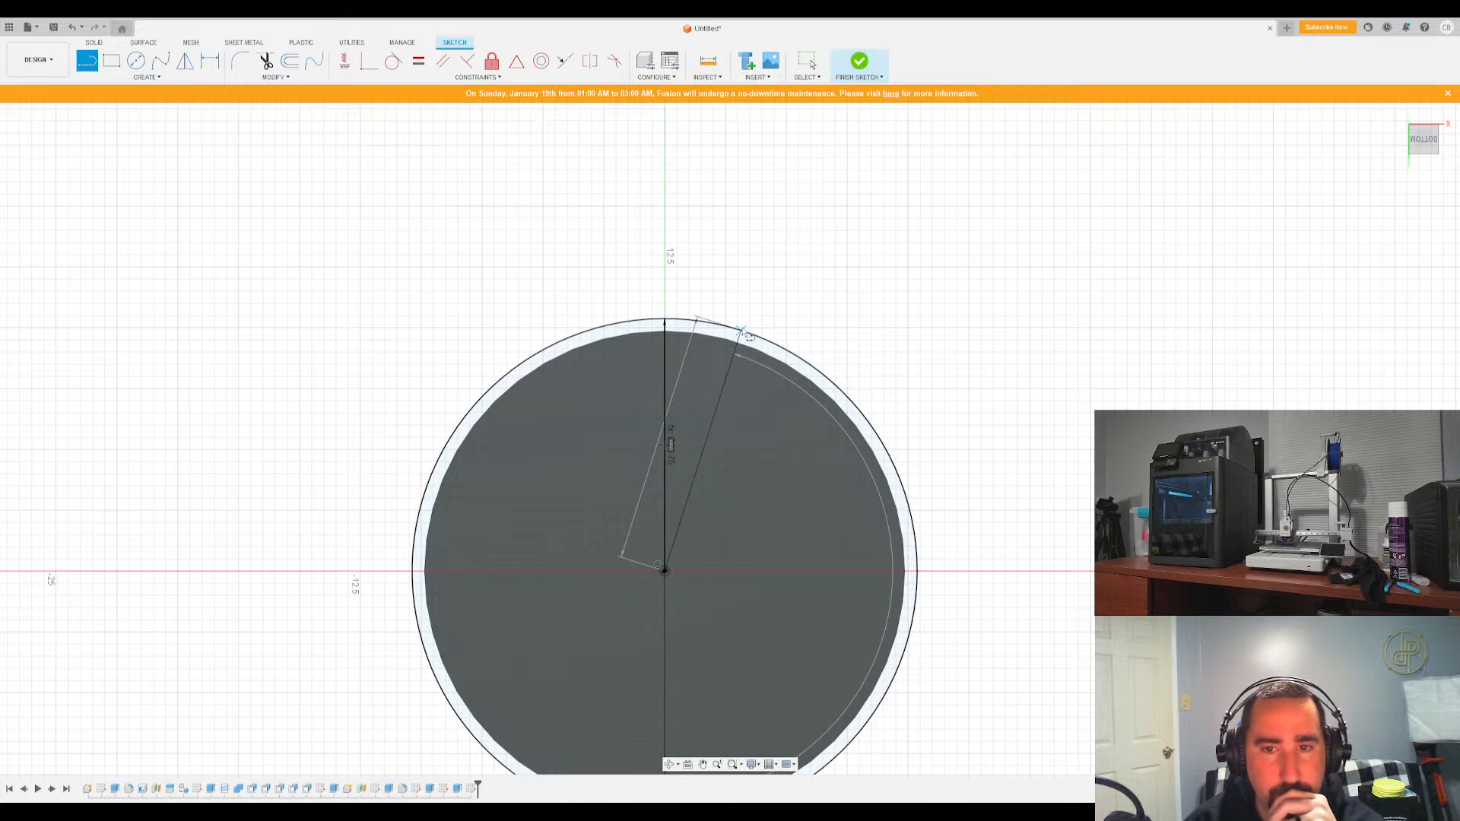
pyautogui.click(743, 332)
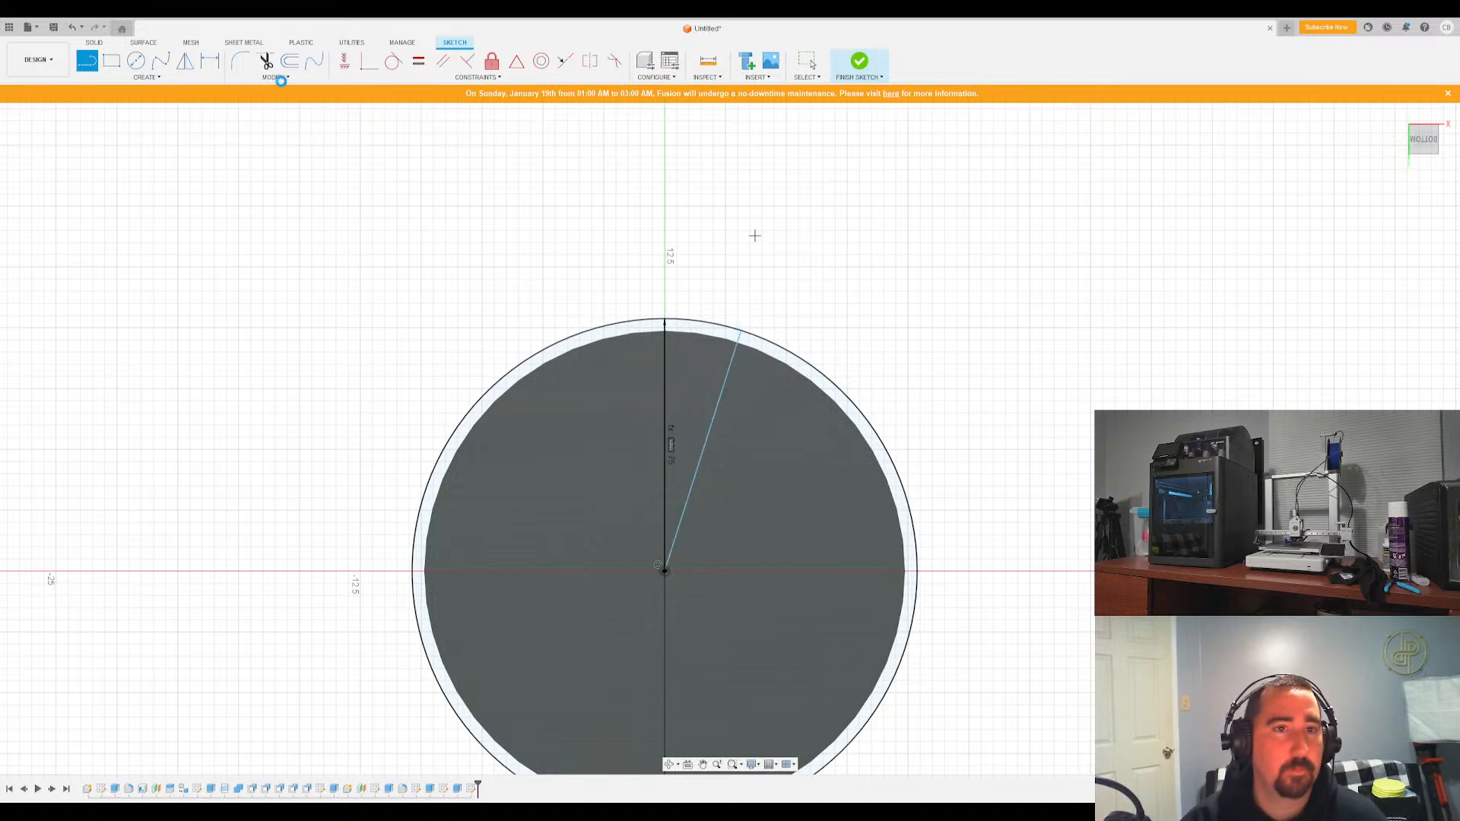
pyautogui.click(287, 77)
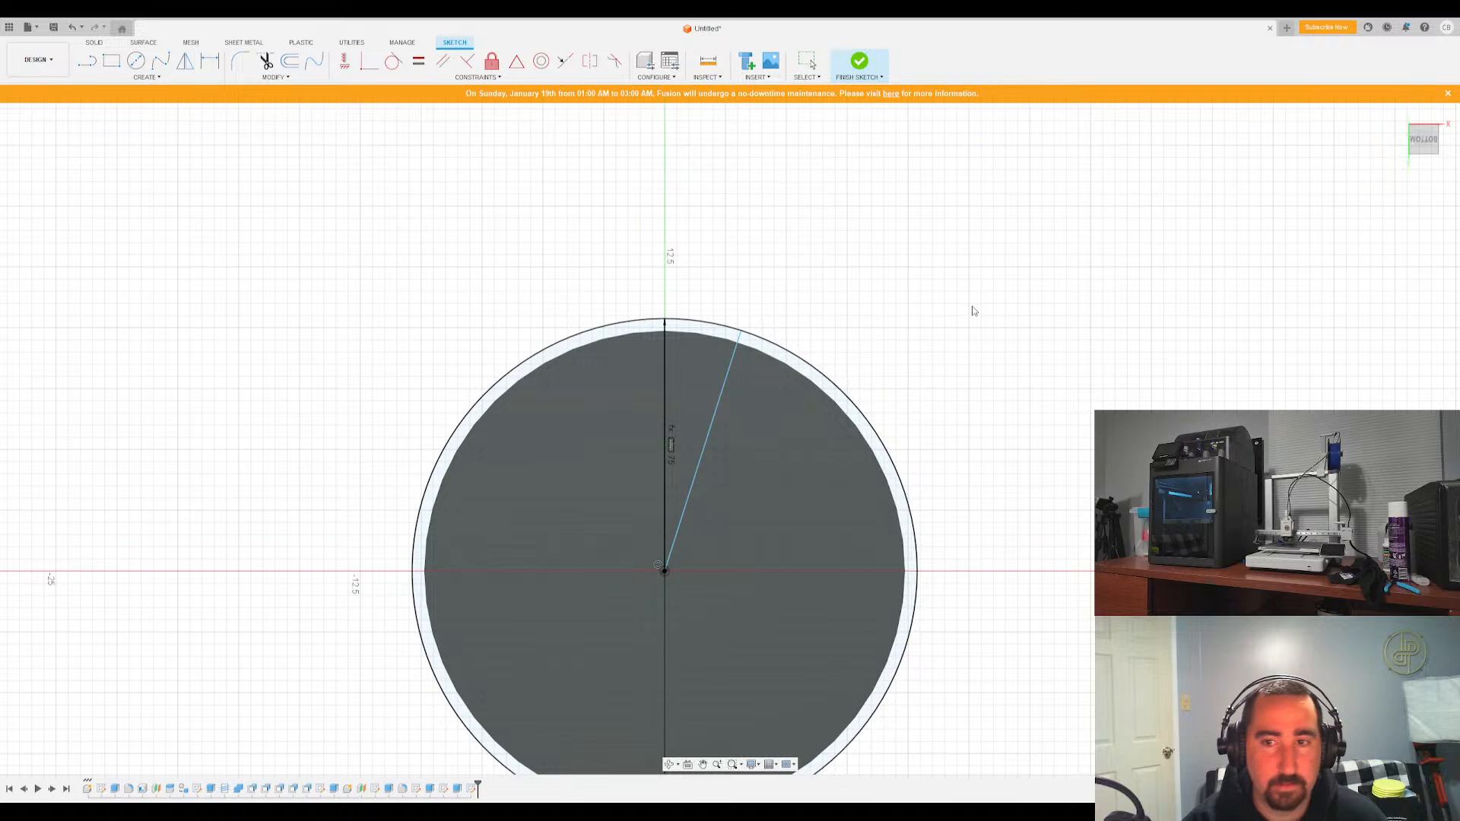
pyautogui.press('Escape')
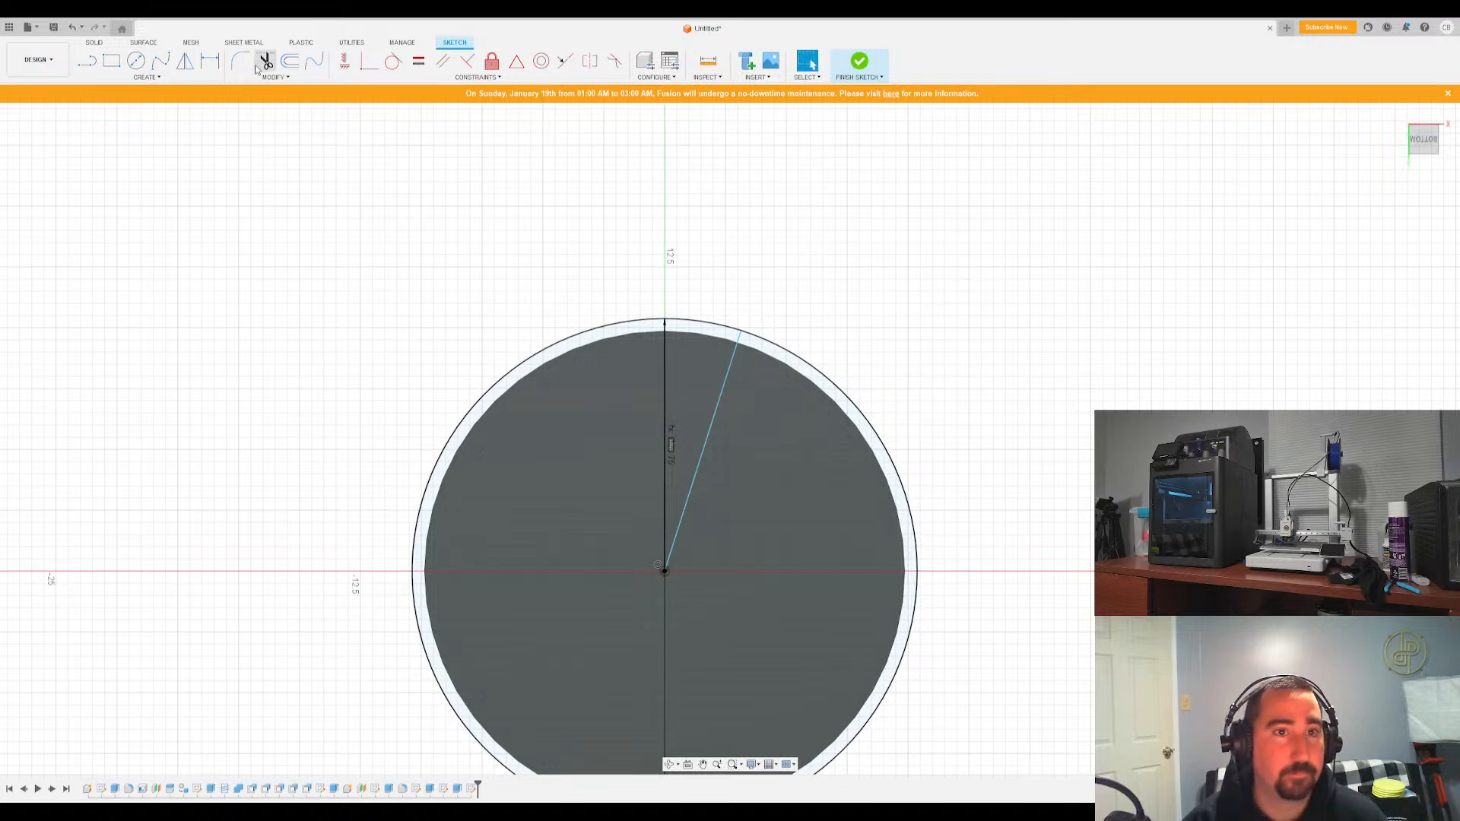
# Dimension the angle between the vertical line and the slanted line of the wedge
pyautogui.click(210, 60)
pyautogui.click(666, 449)
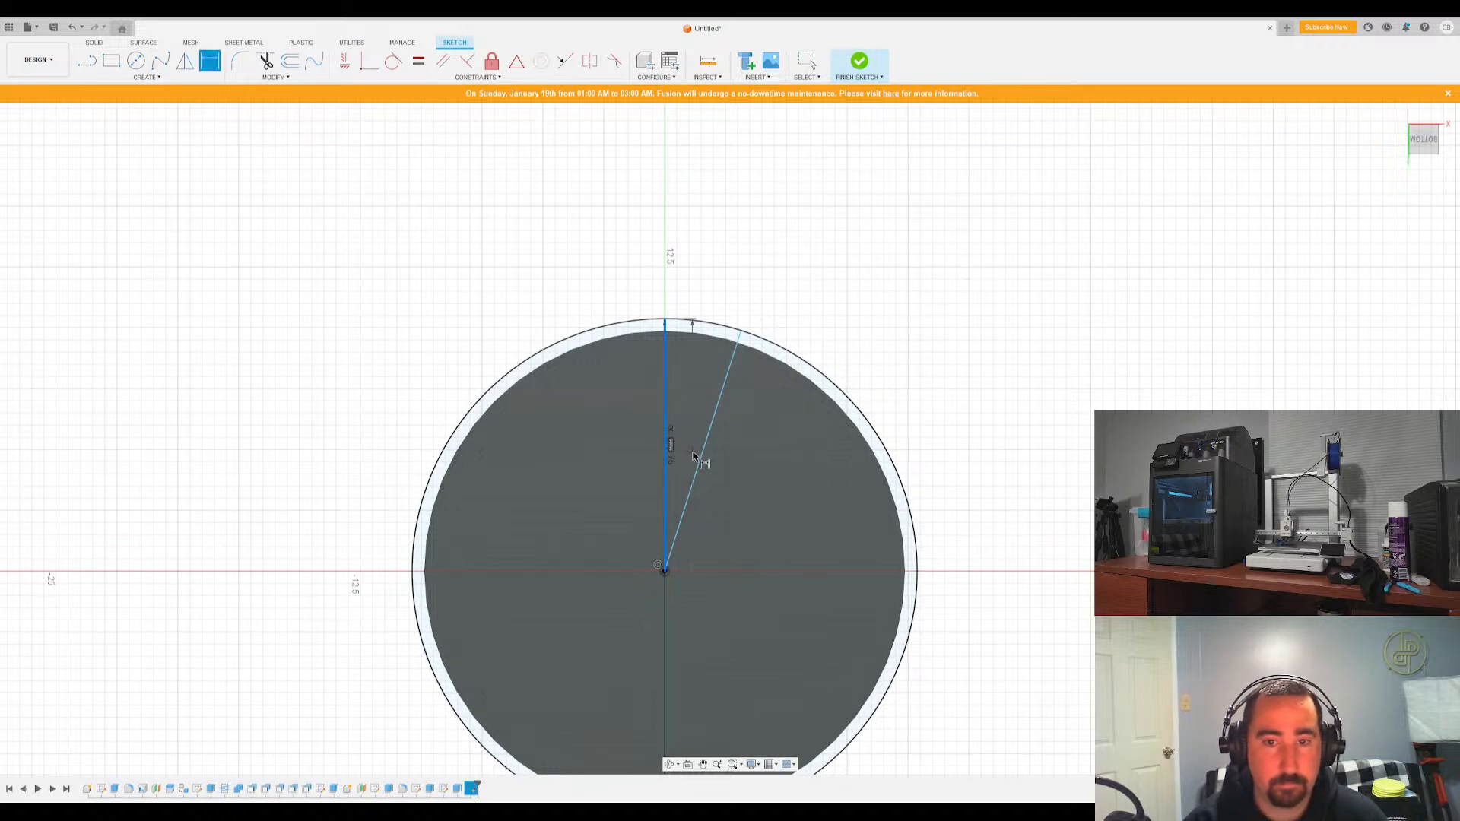
pyautogui.click(700, 456)
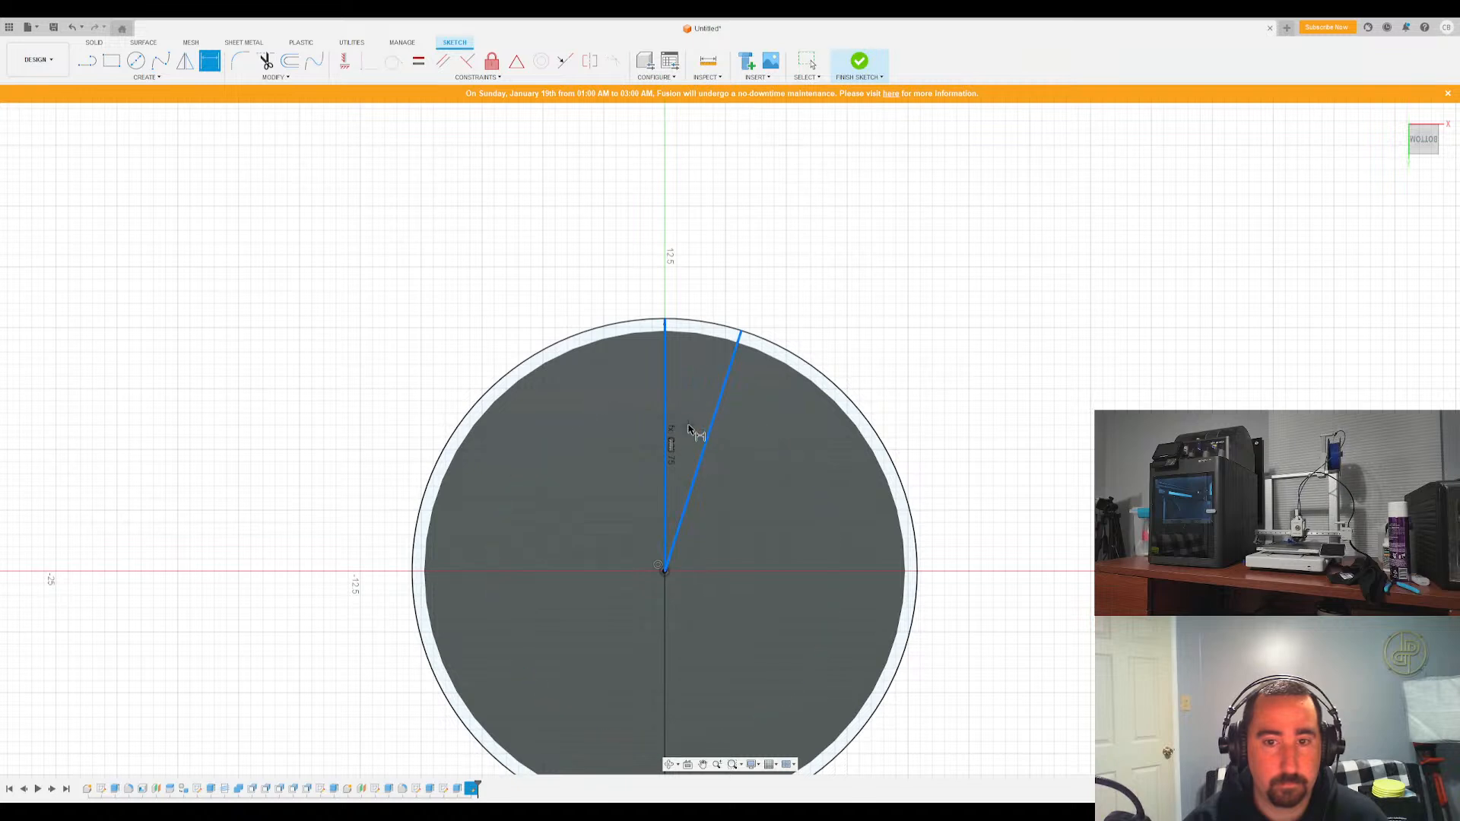
pyautogui.click(689, 430)
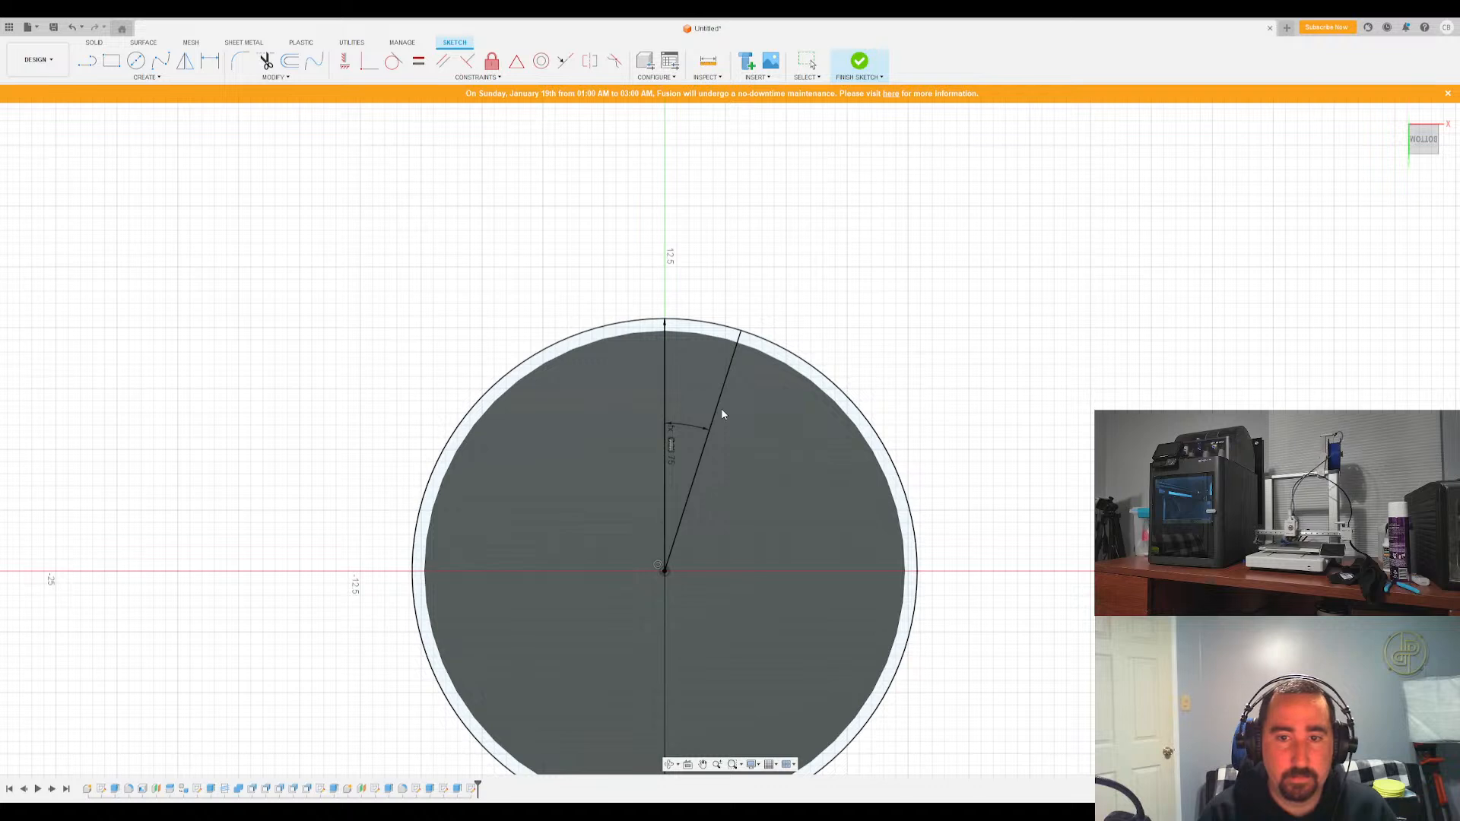
# Set the wedge's angle to 10 degrees
pyautogui.write('10')
pyautogui.press('Return')
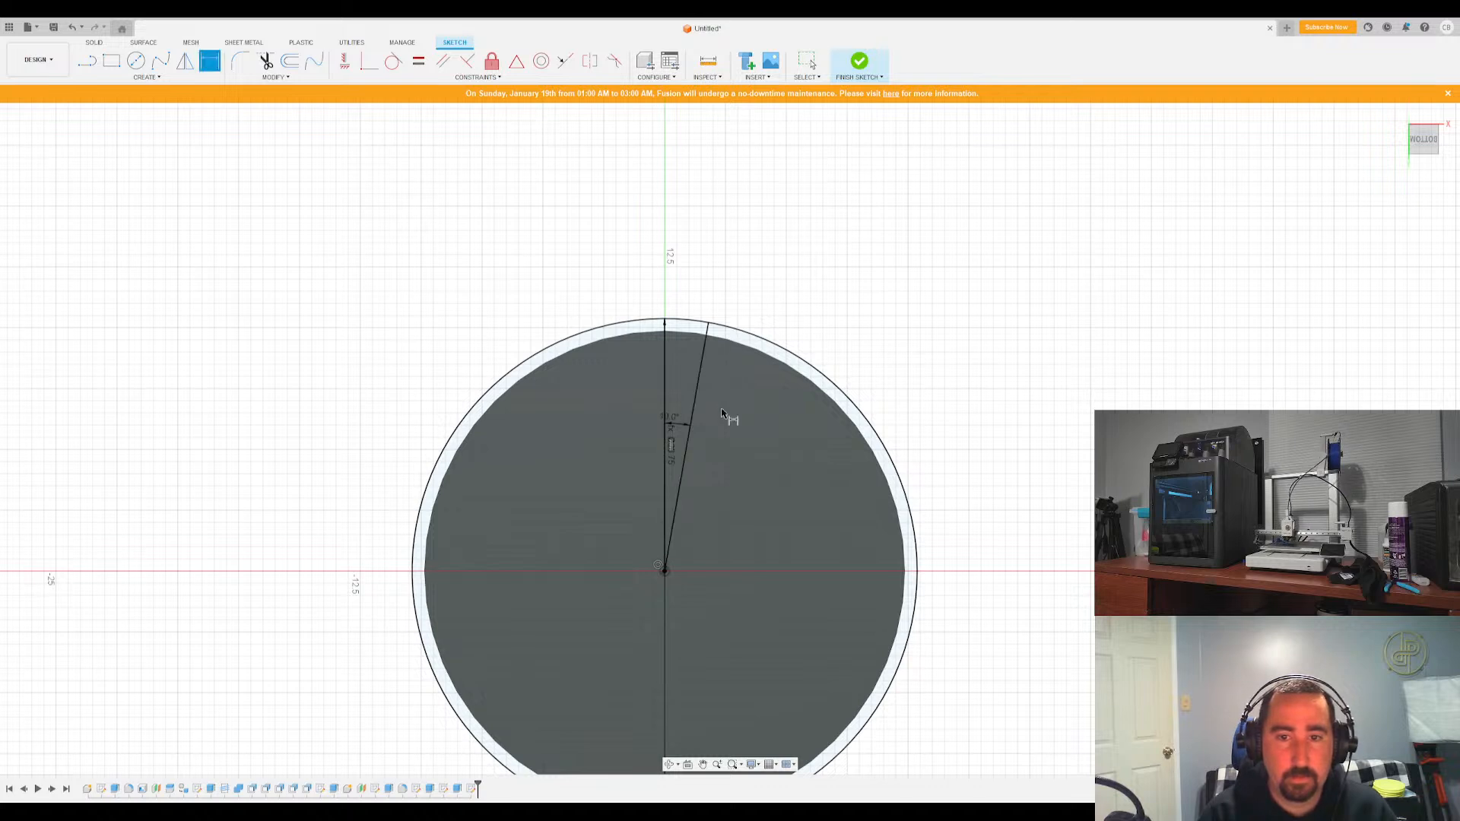
pyautogui.press('Escape')
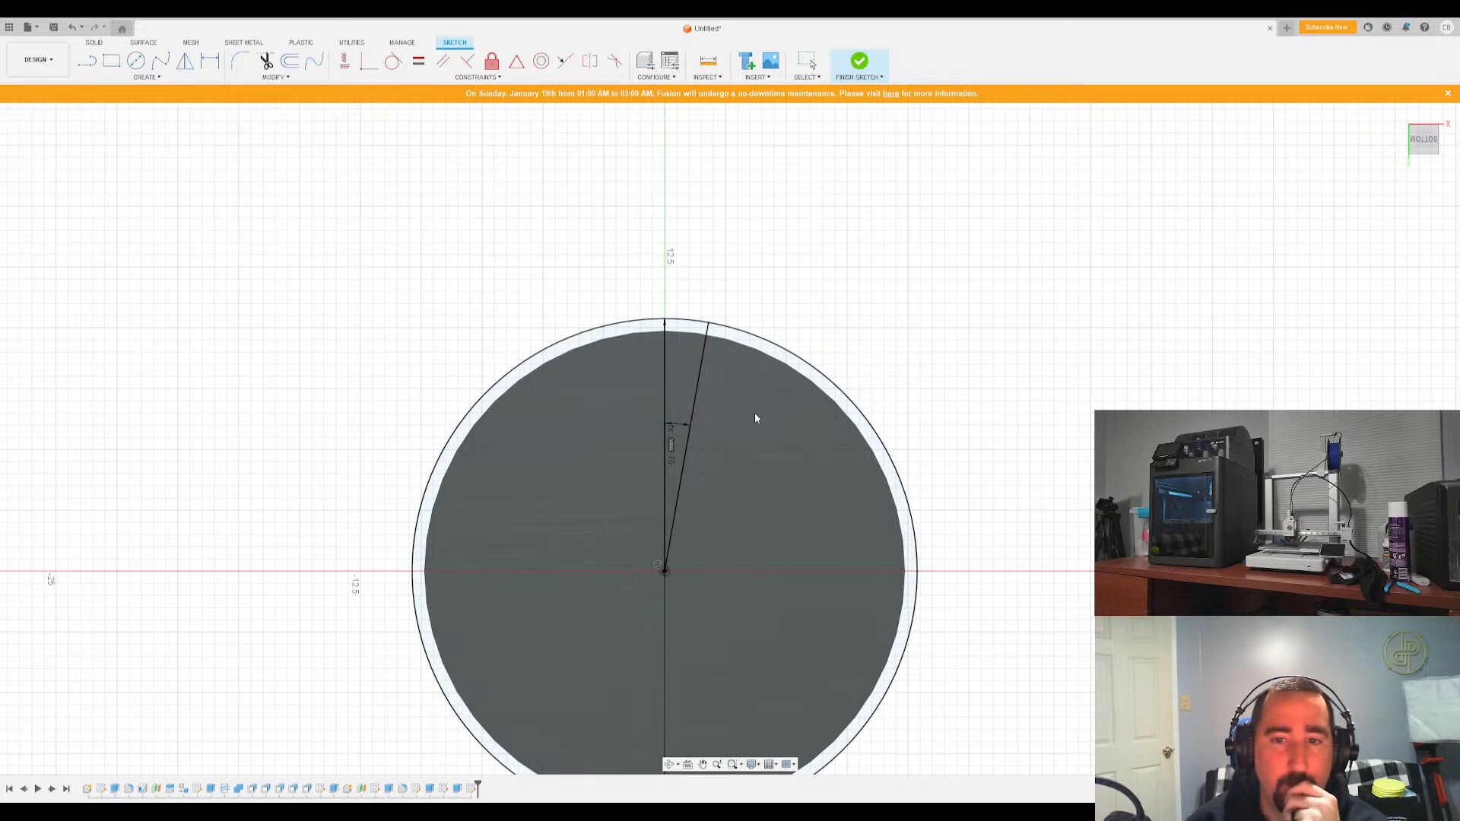
pyautogui.press('Escape')
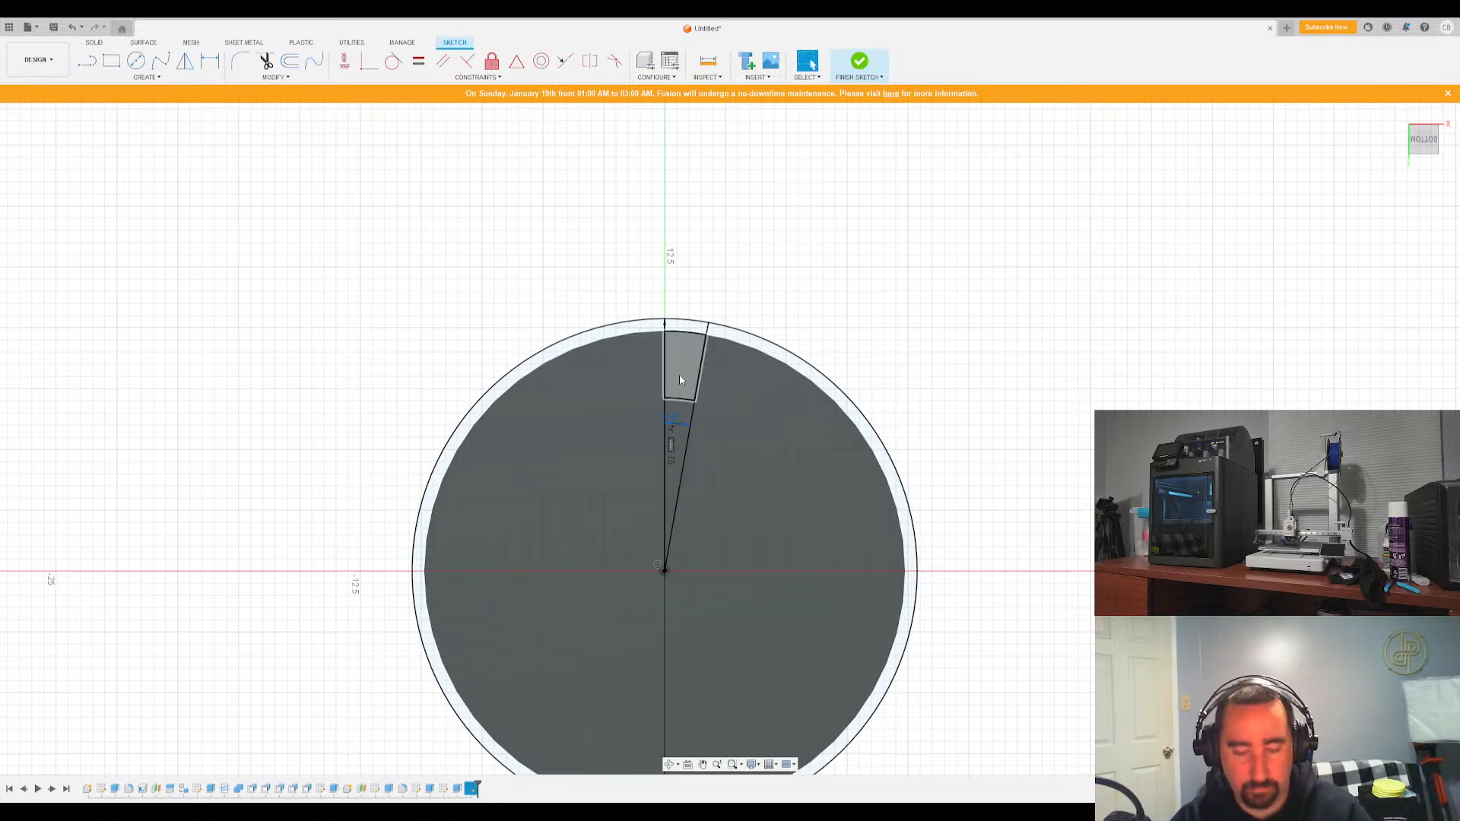
# Replace the wedge's angle dimension with a new one between the vertical and slanted lines, and finish the sketch
pyautogui.click(685, 323)
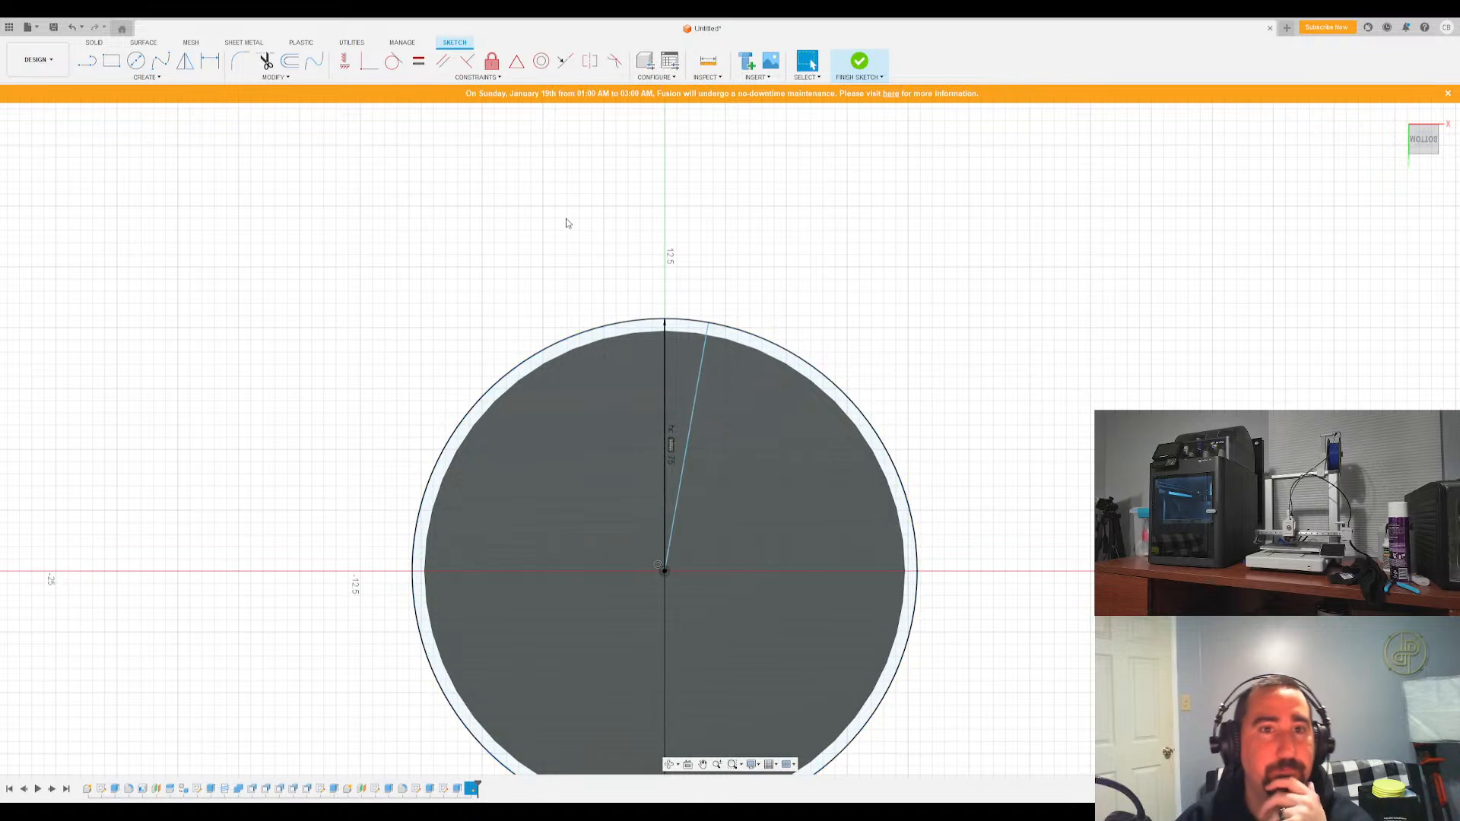
pyautogui.click(267, 62)
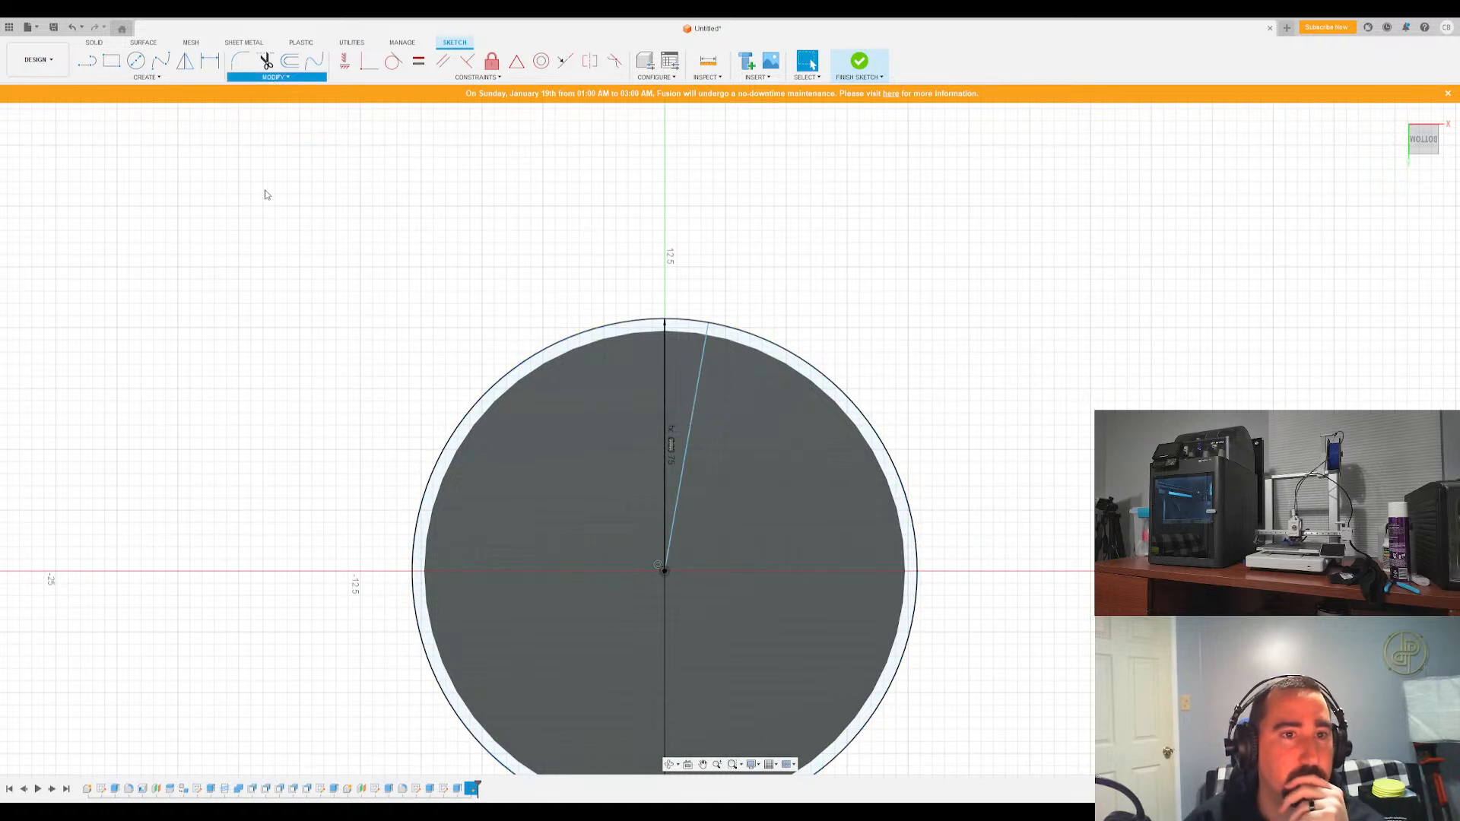
pyautogui.press('Escape')
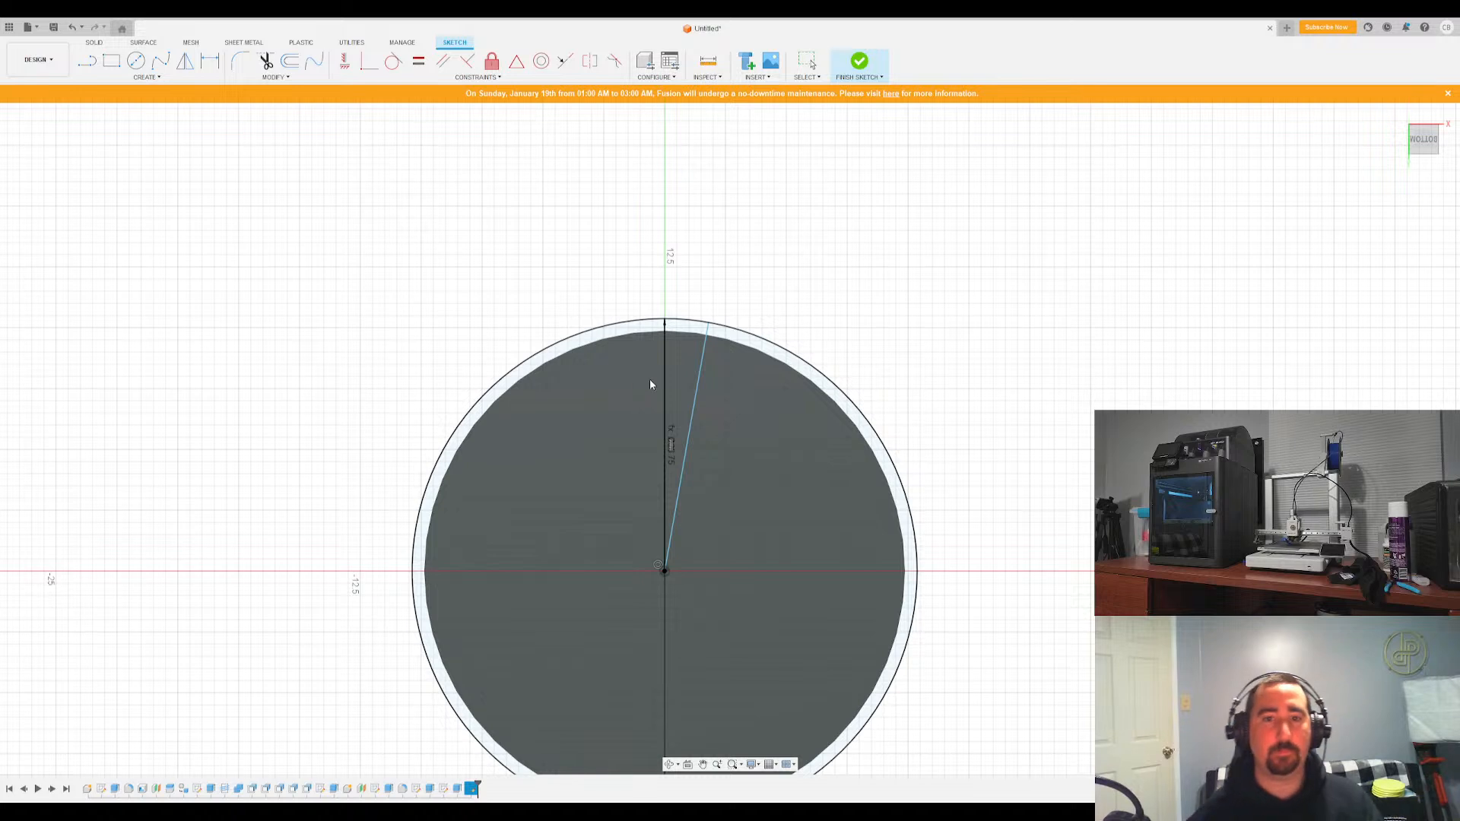
pyautogui.click(210, 61)
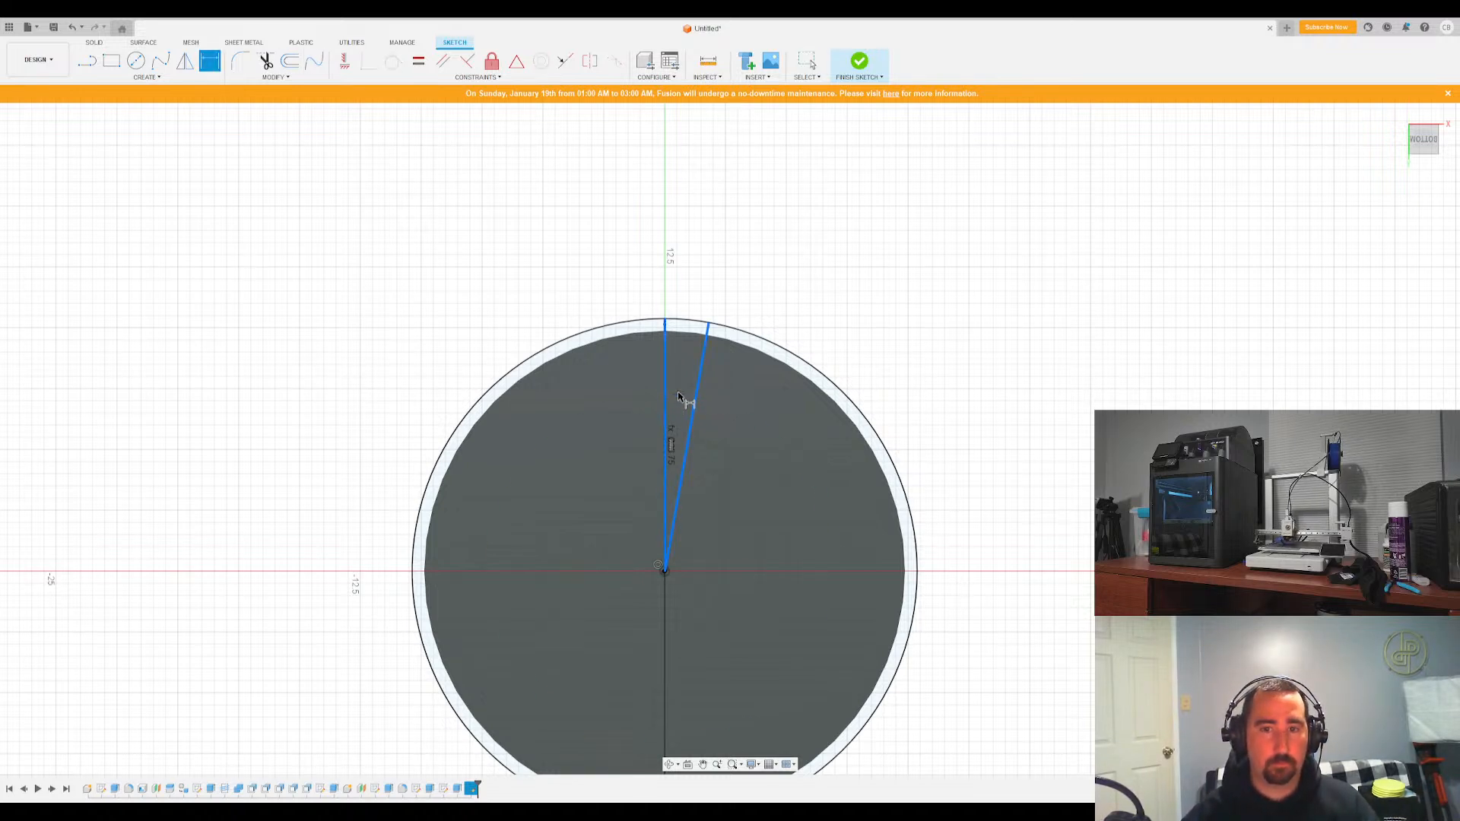
pyautogui.click(678, 386)
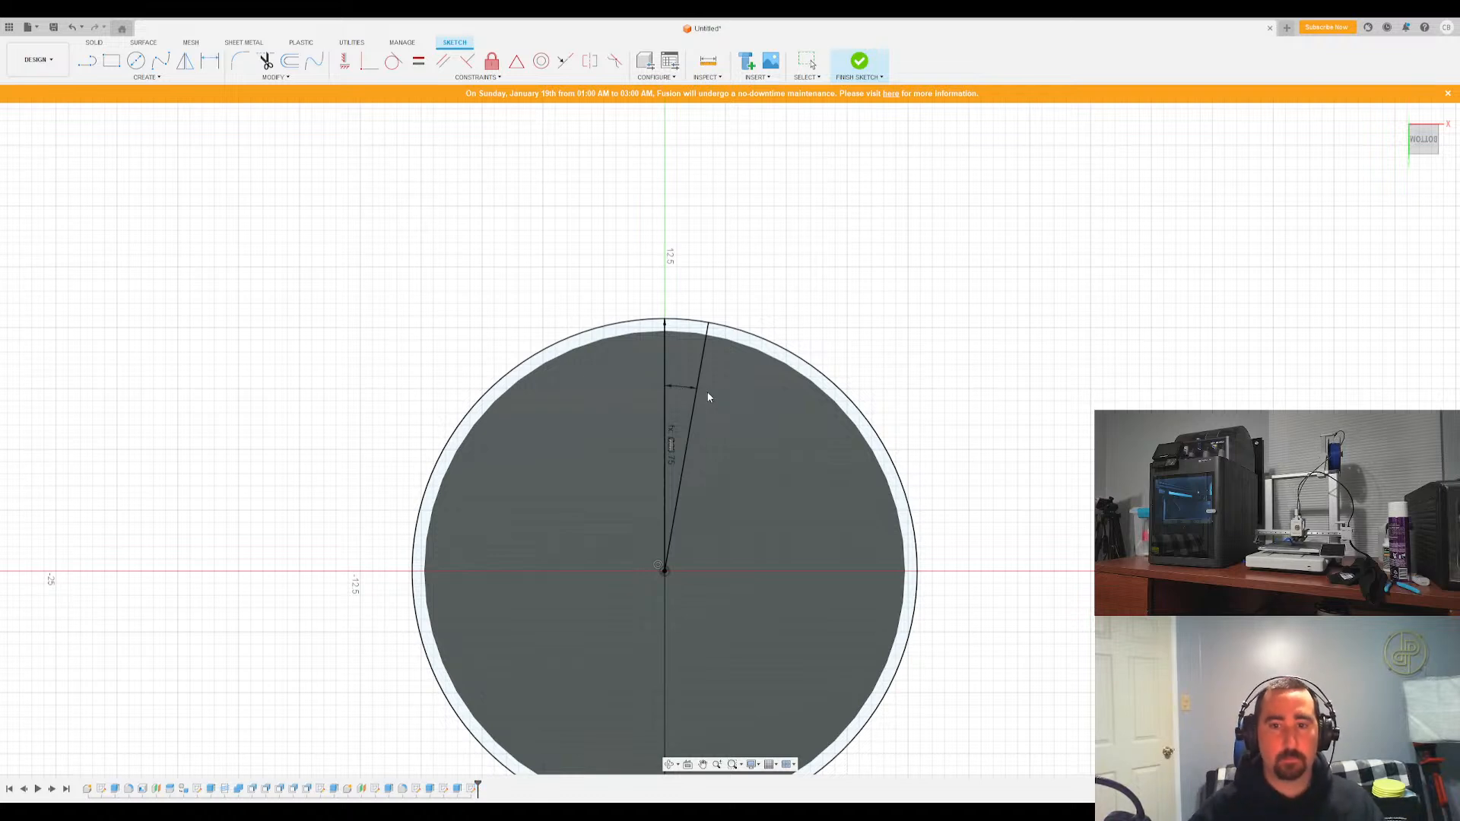
pyautogui.press('d')
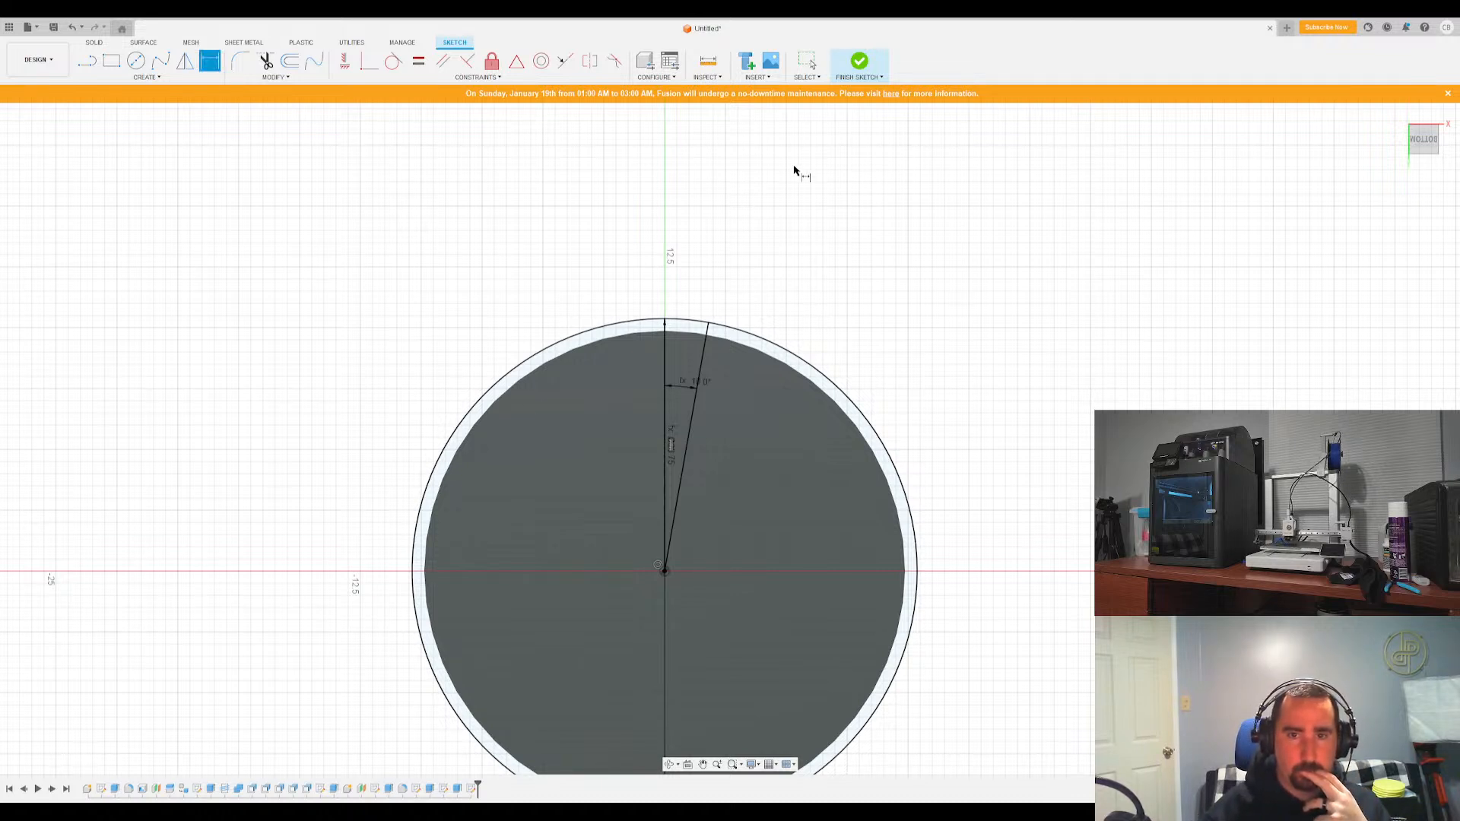
pyautogui.click(860, 65)
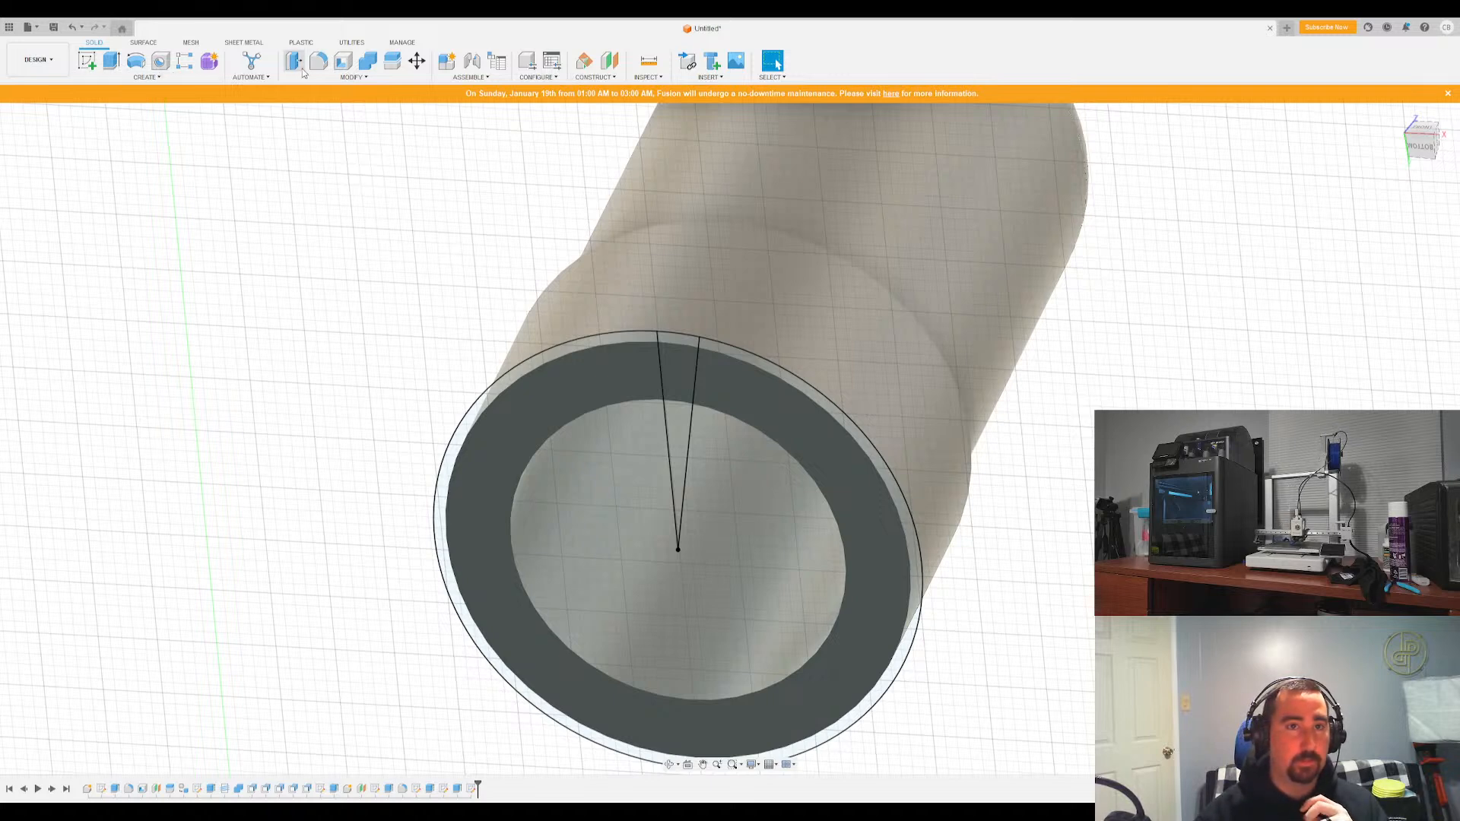
pyautogui.click(323, 79)
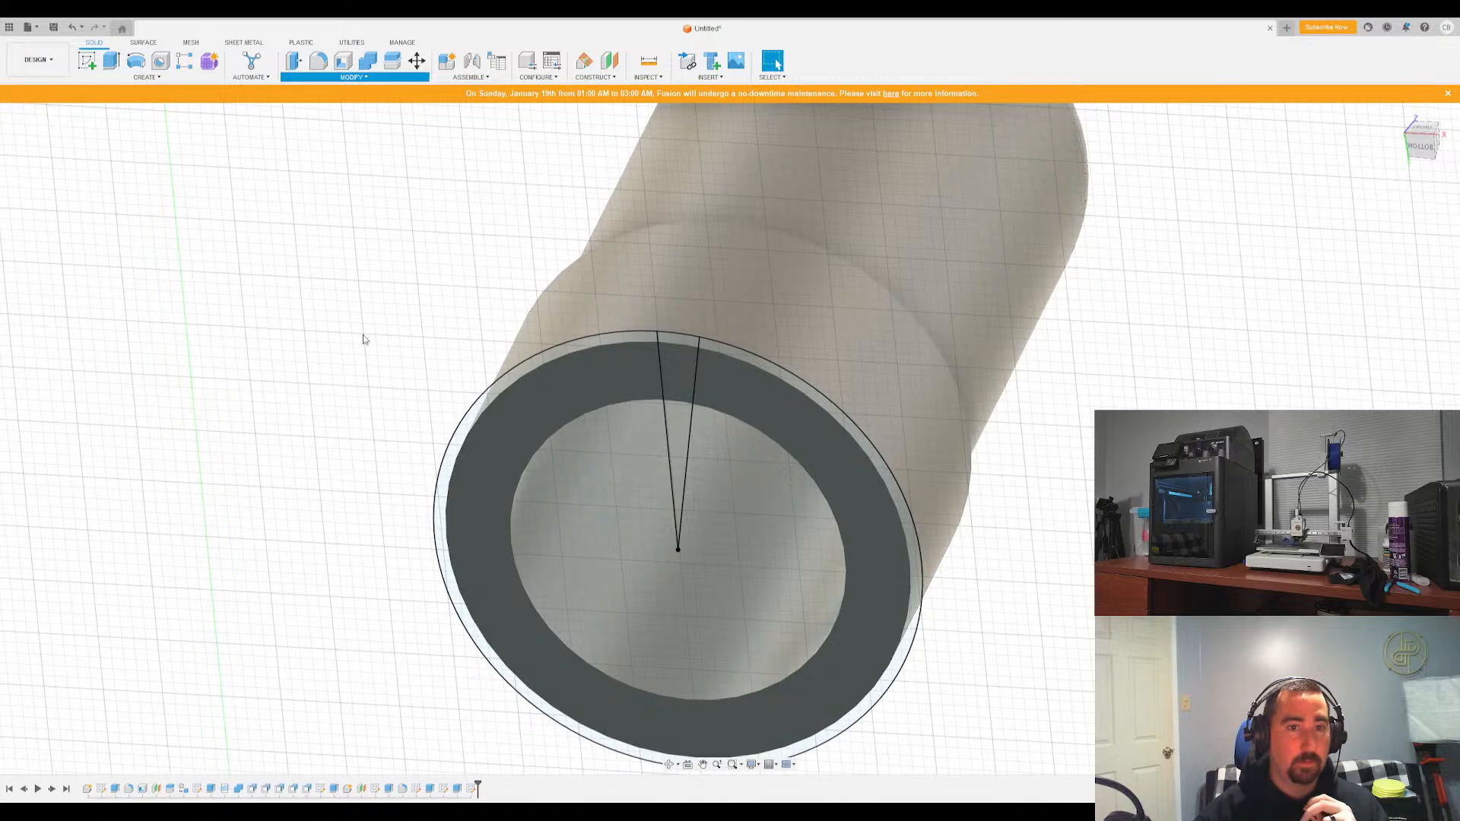
pyautogui.click(348, 77)
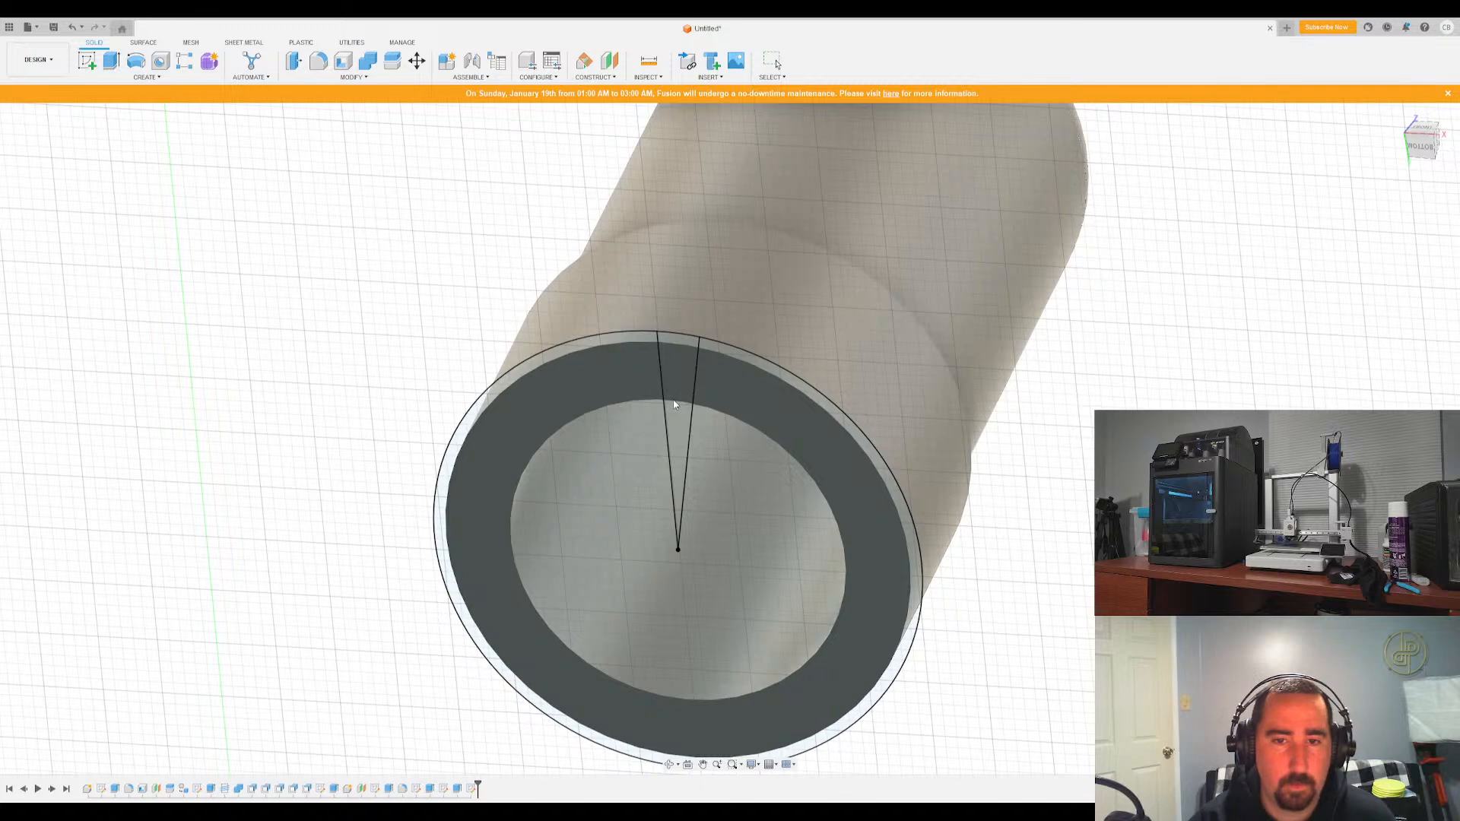
pyautogui.press('Escape')
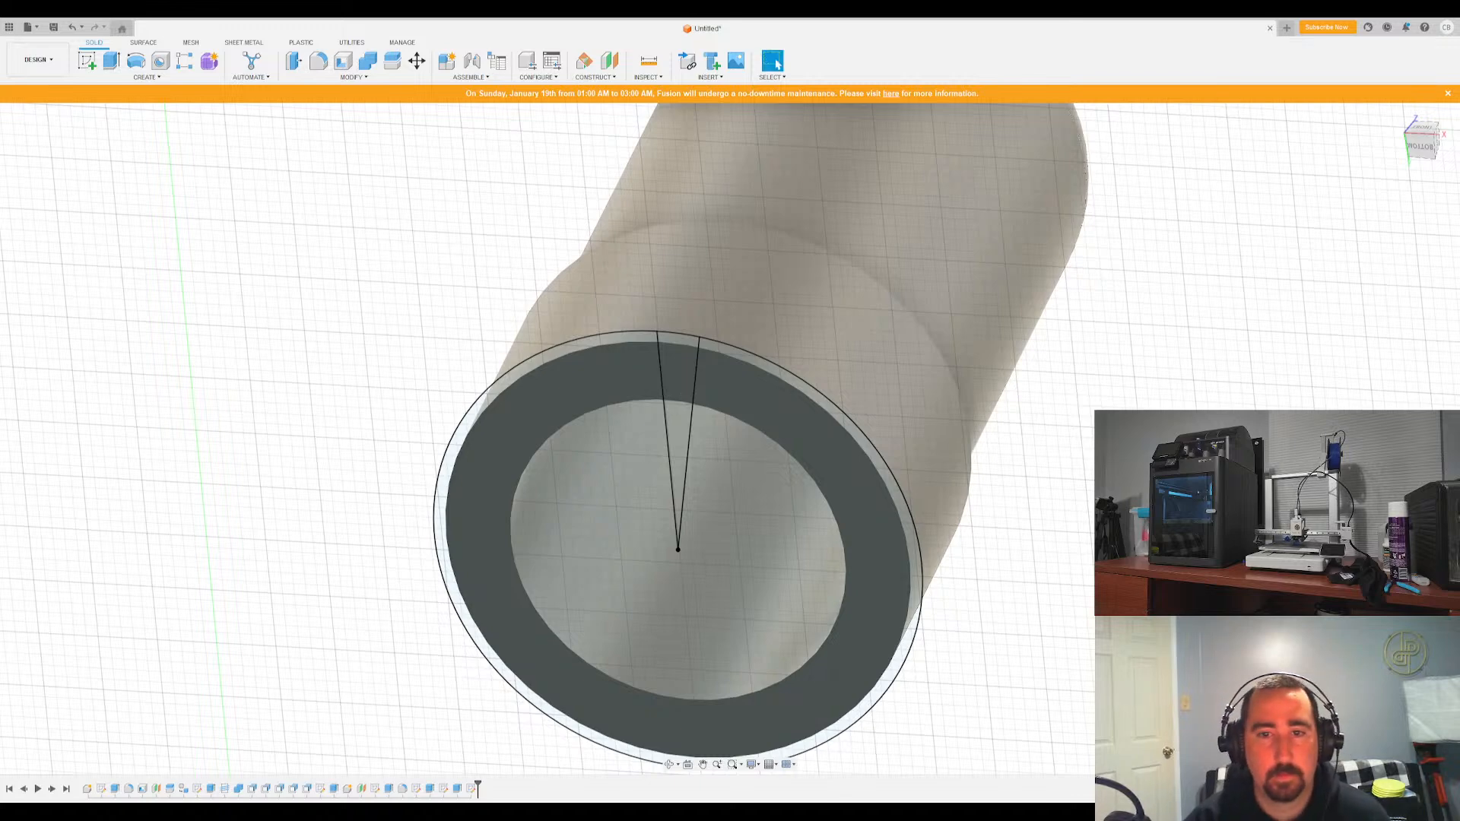
pyautogui.click(114, 61)
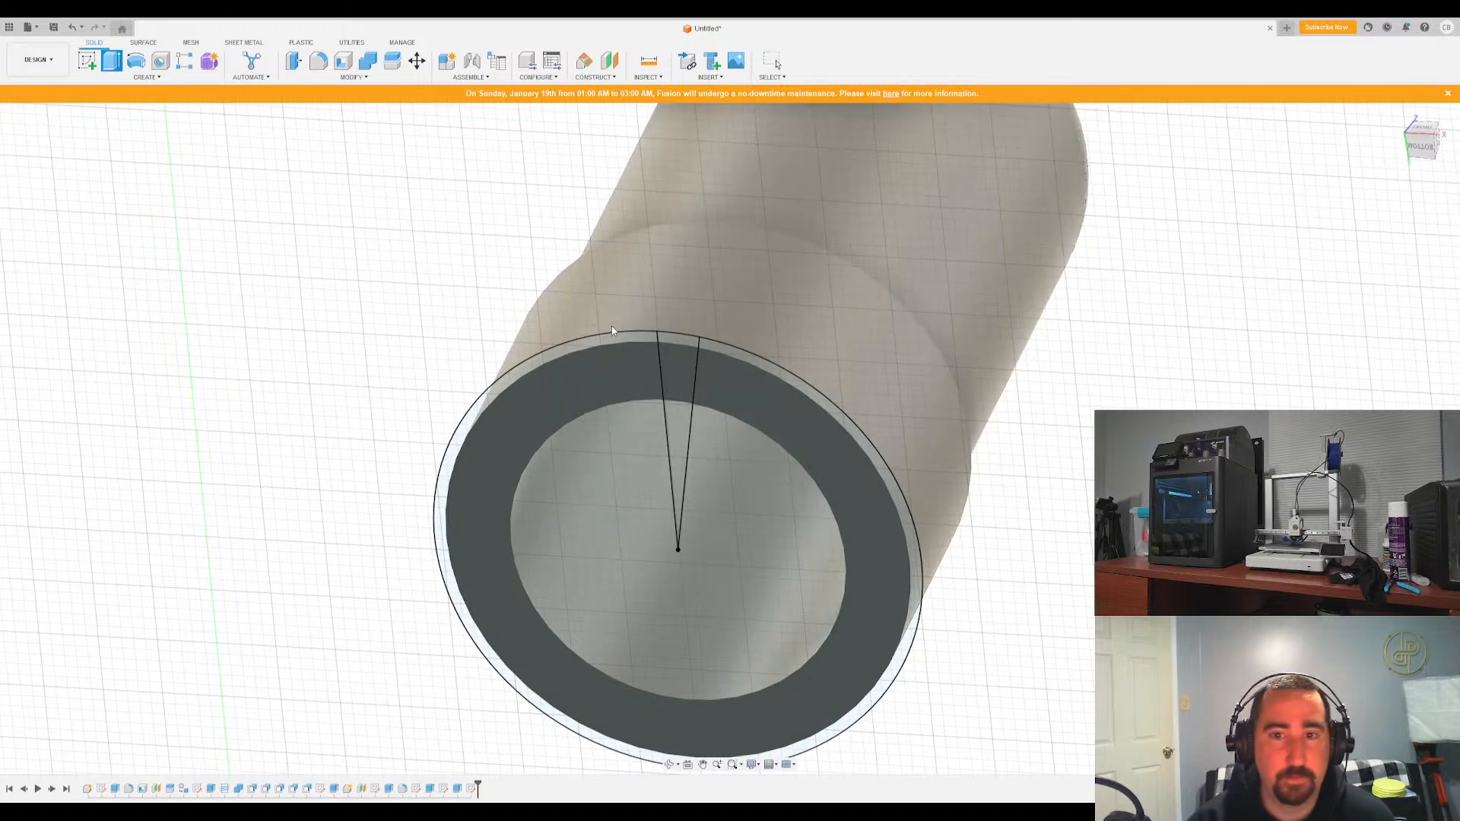
pyautogui.click(678, 339)
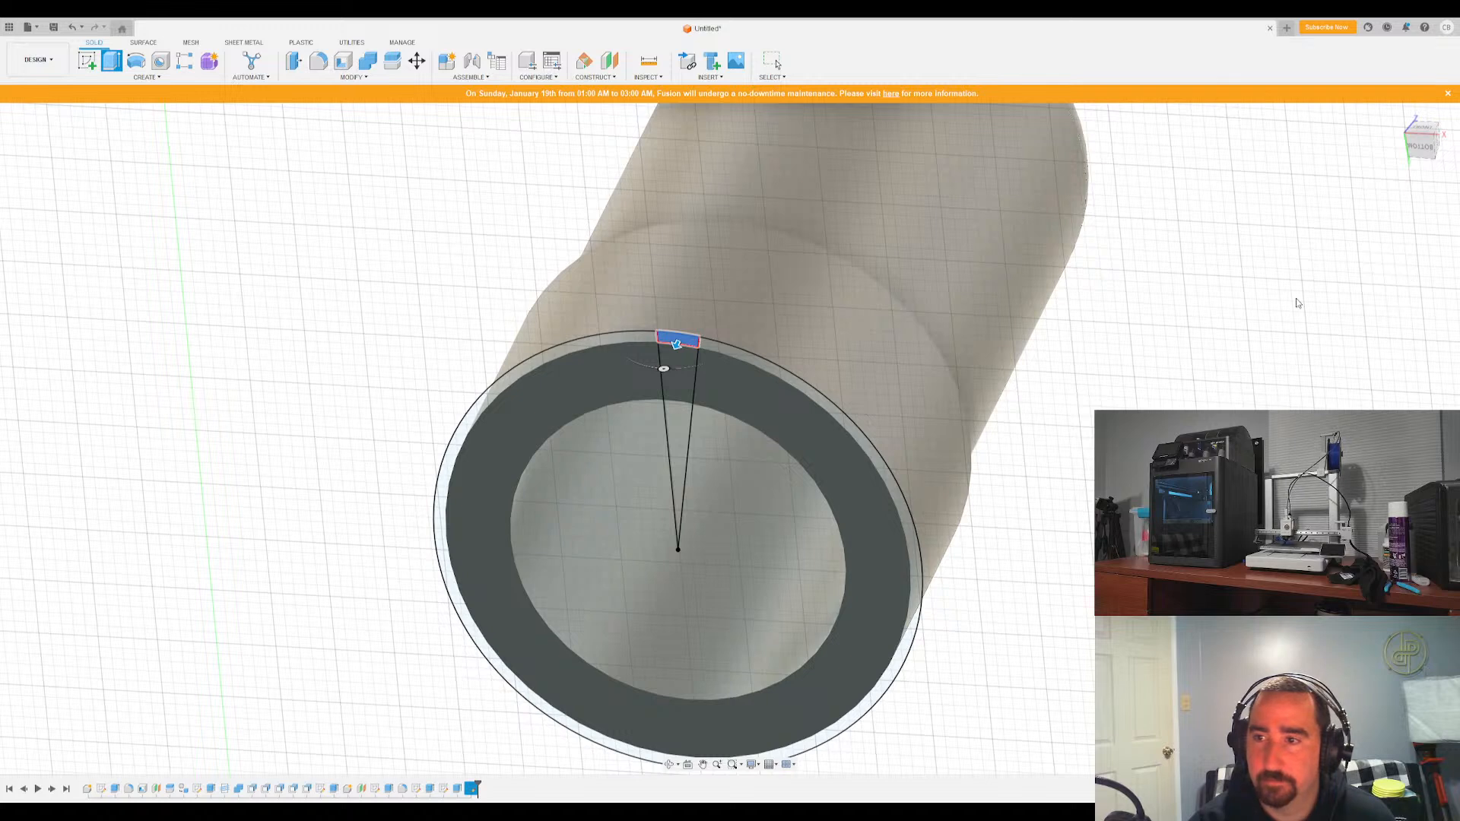
pyautogui.write('10')
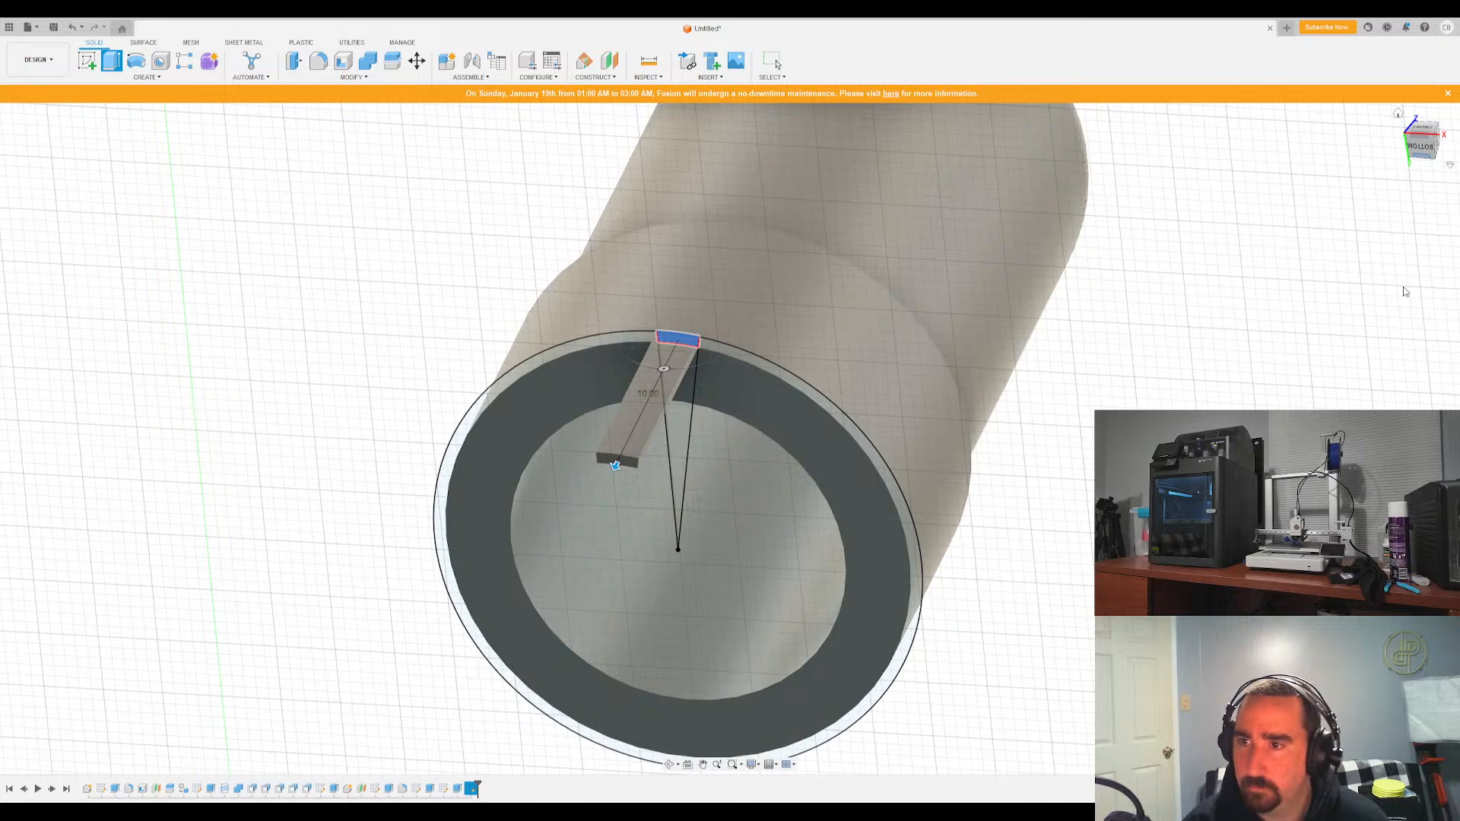
pyautogui.press('BackSpace')
pyautogui.press('BackSpace')
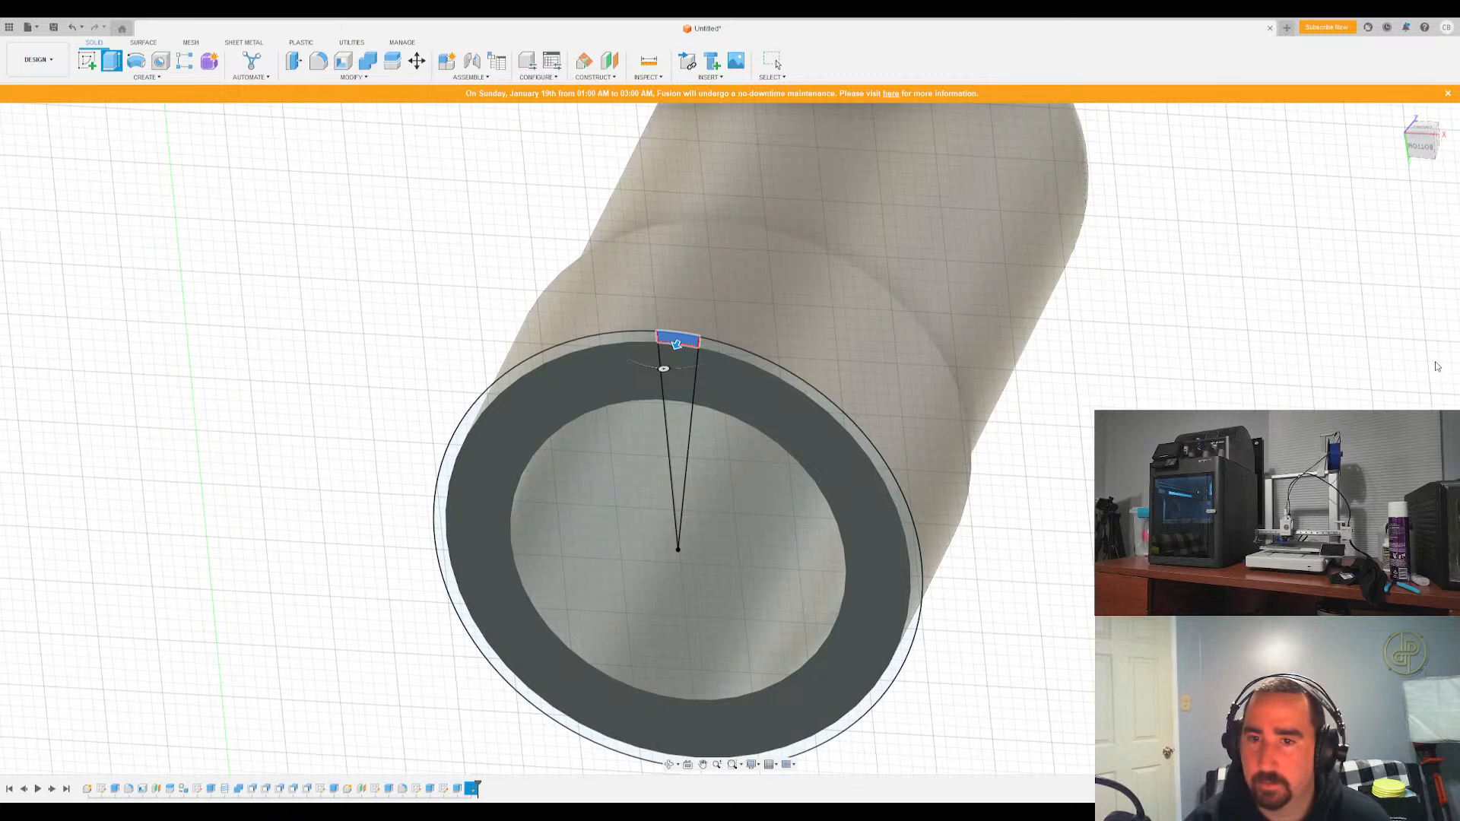
pyautogui.press('Escape')
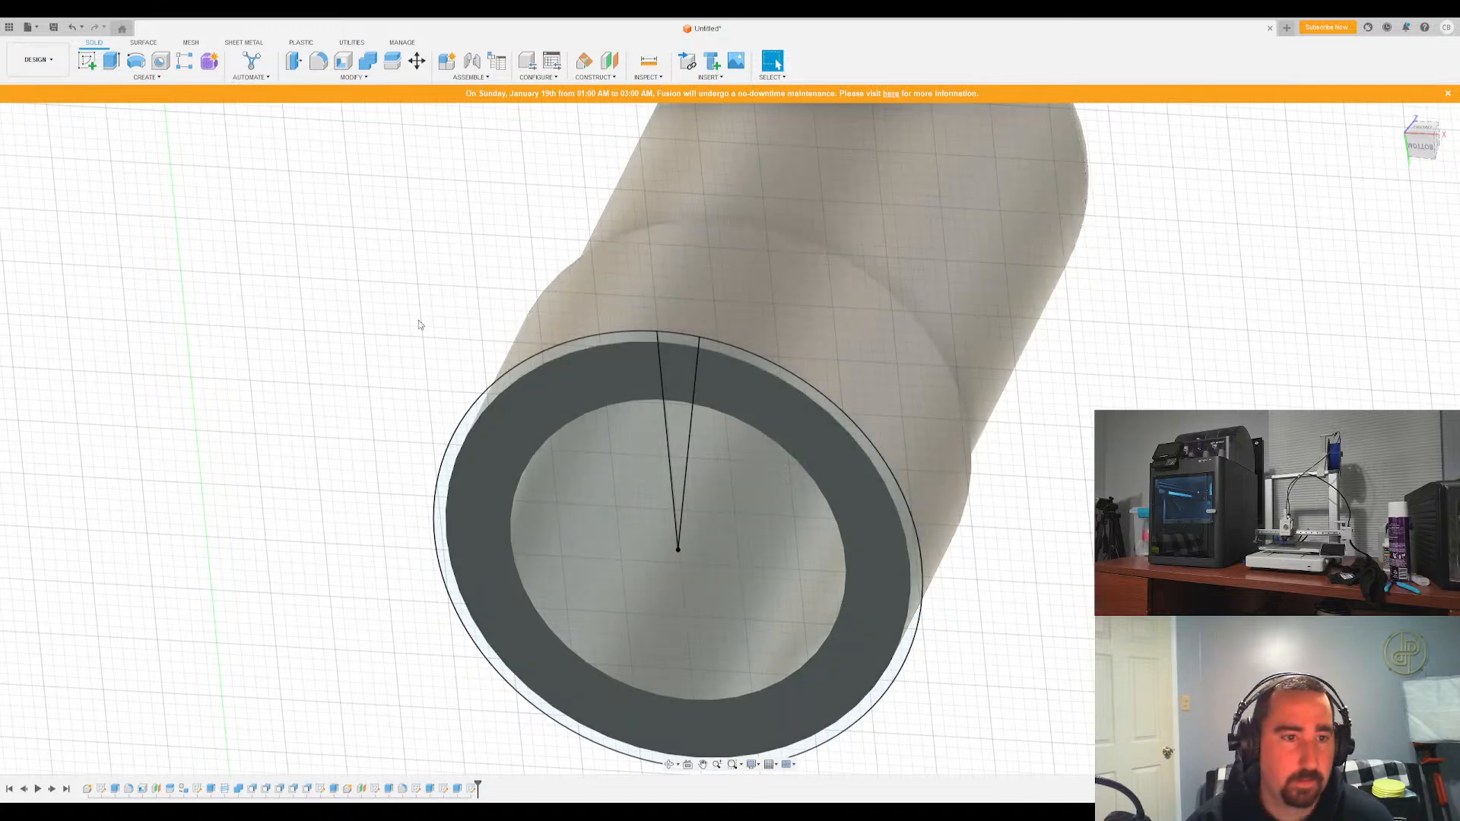
pyautogui.click(610, 60)
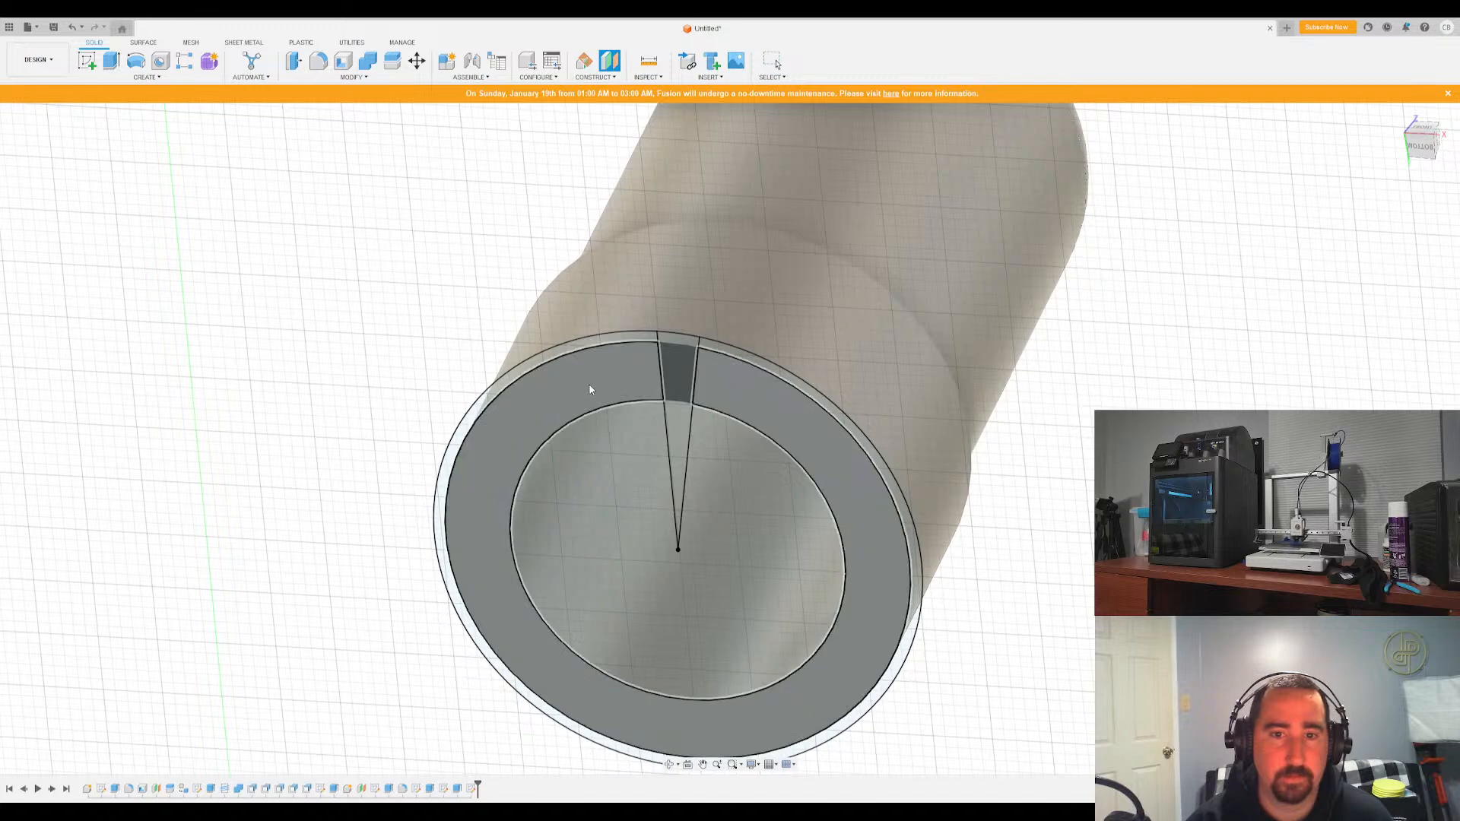
pyautogui.click(591, 385)
pyautogui.press('Escape')
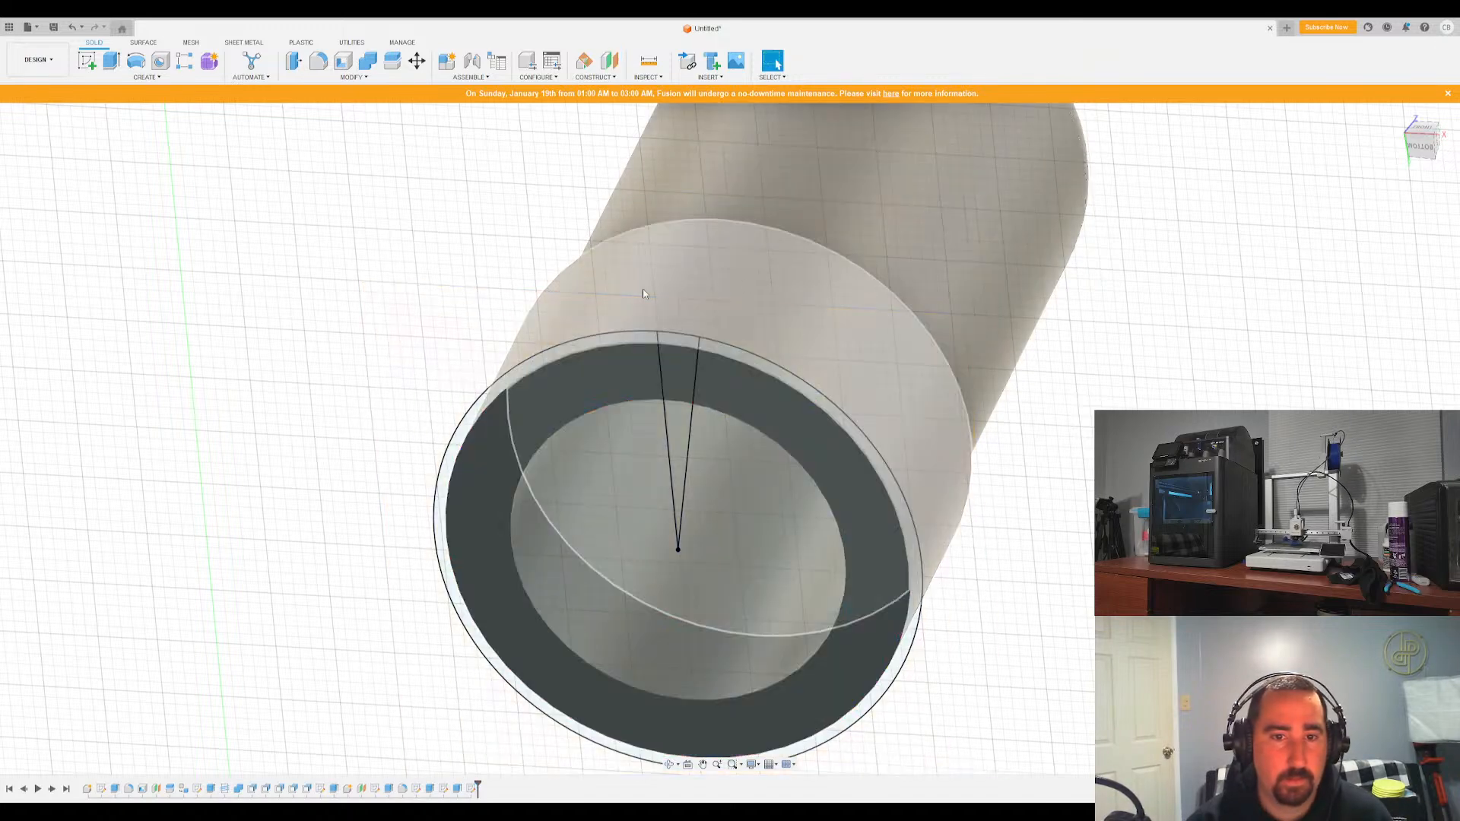
# Roll the timeline back before the wedge sketch and create a construction plane offset inward from the plug's ring-shaped underside
pyautogui.moveTo(475, 786); pyautogui.dragTo(464, 786)
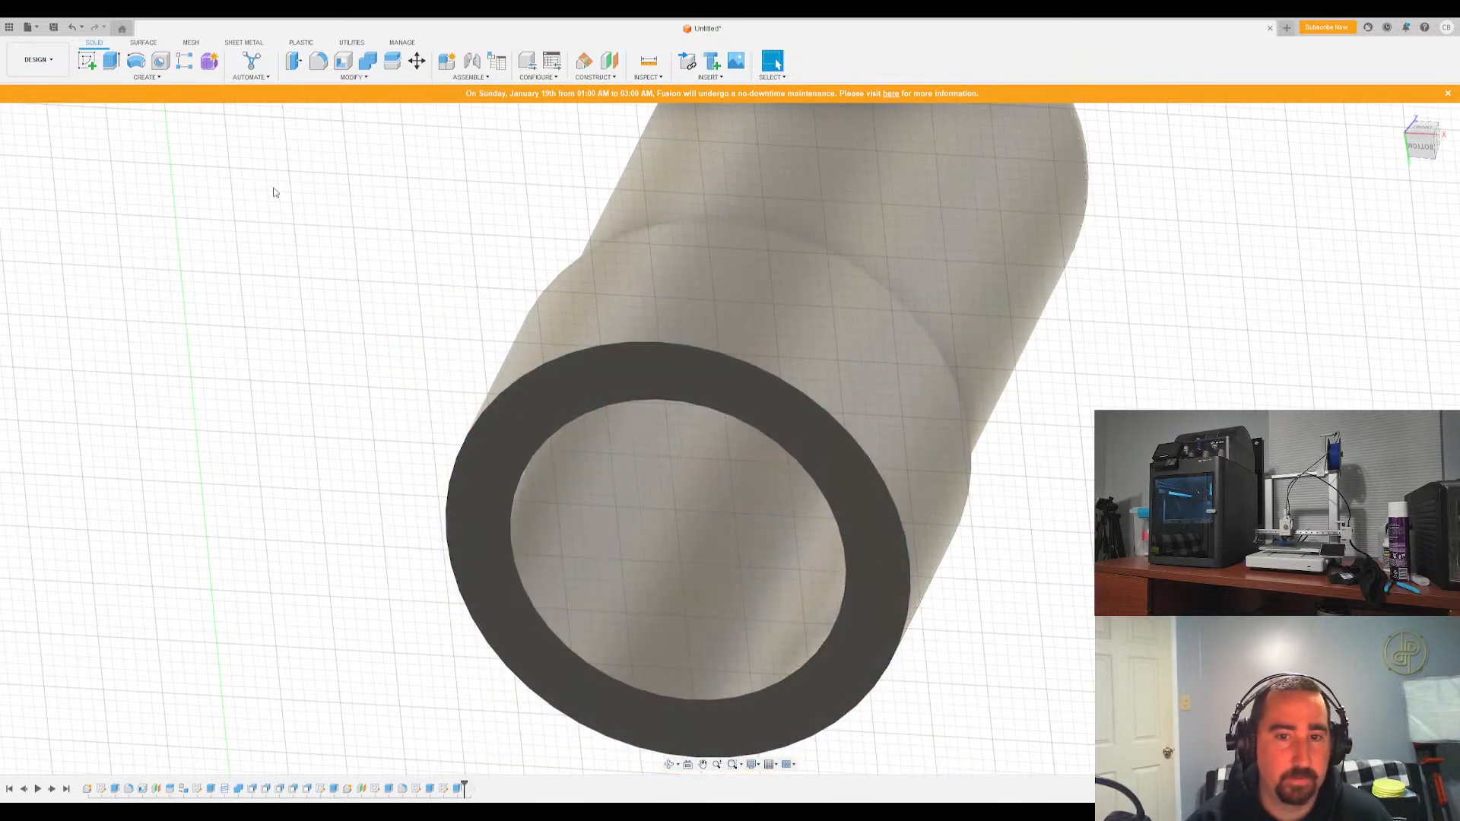
pyautogui.click(610, 60)
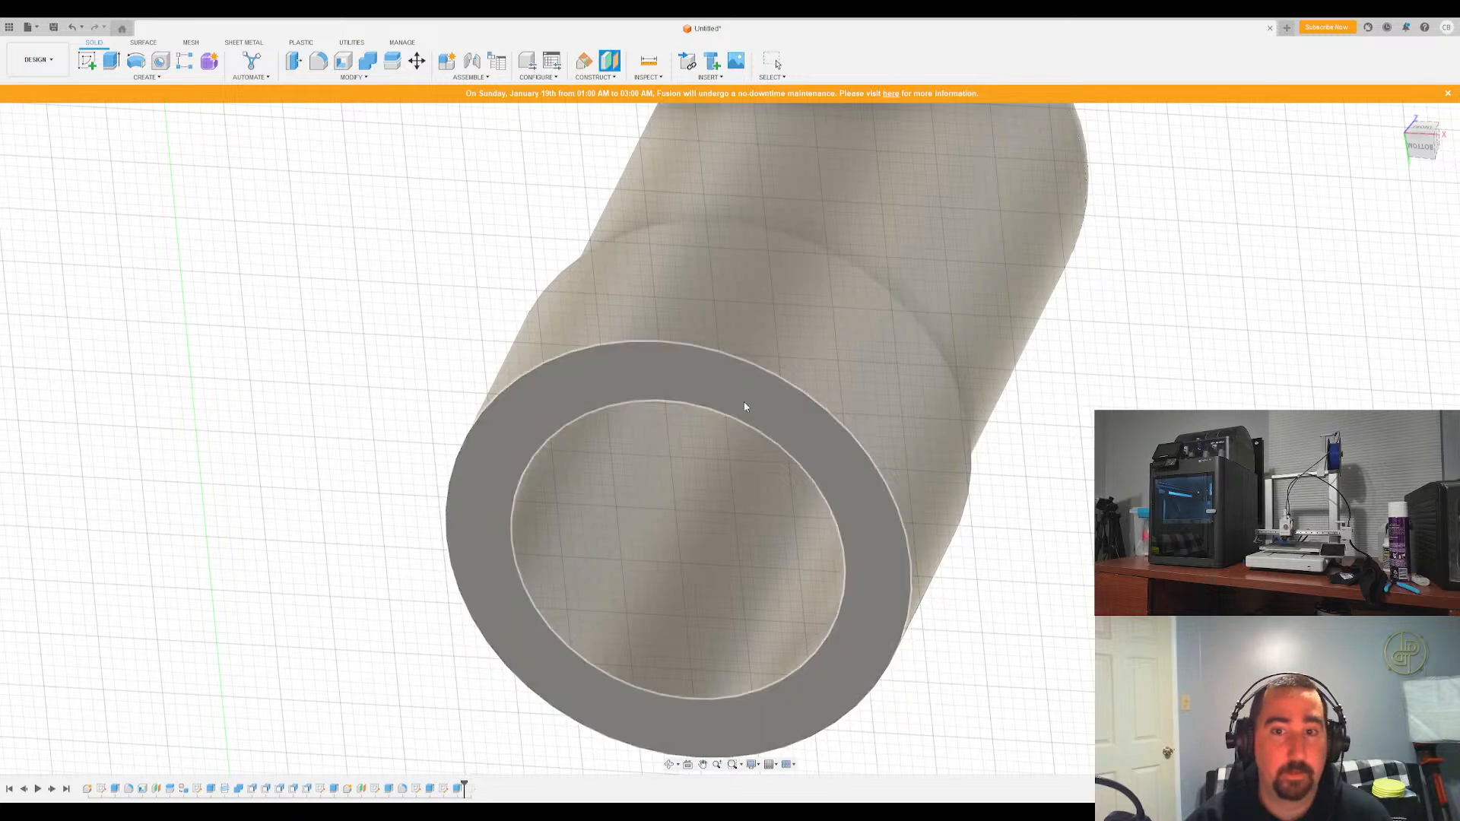
pyautogui.click(746, 403)
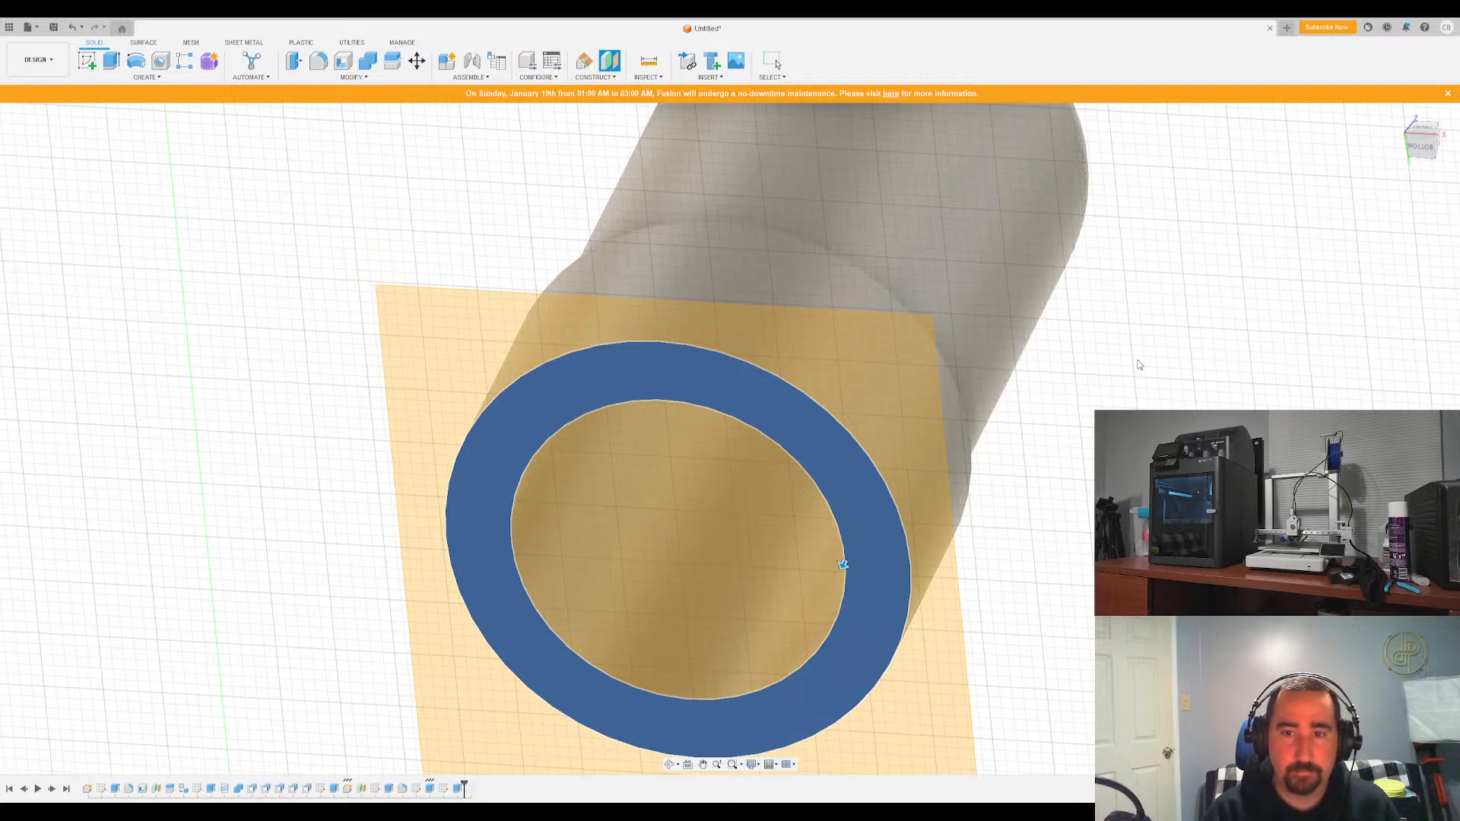
pyautogui.press('Return')
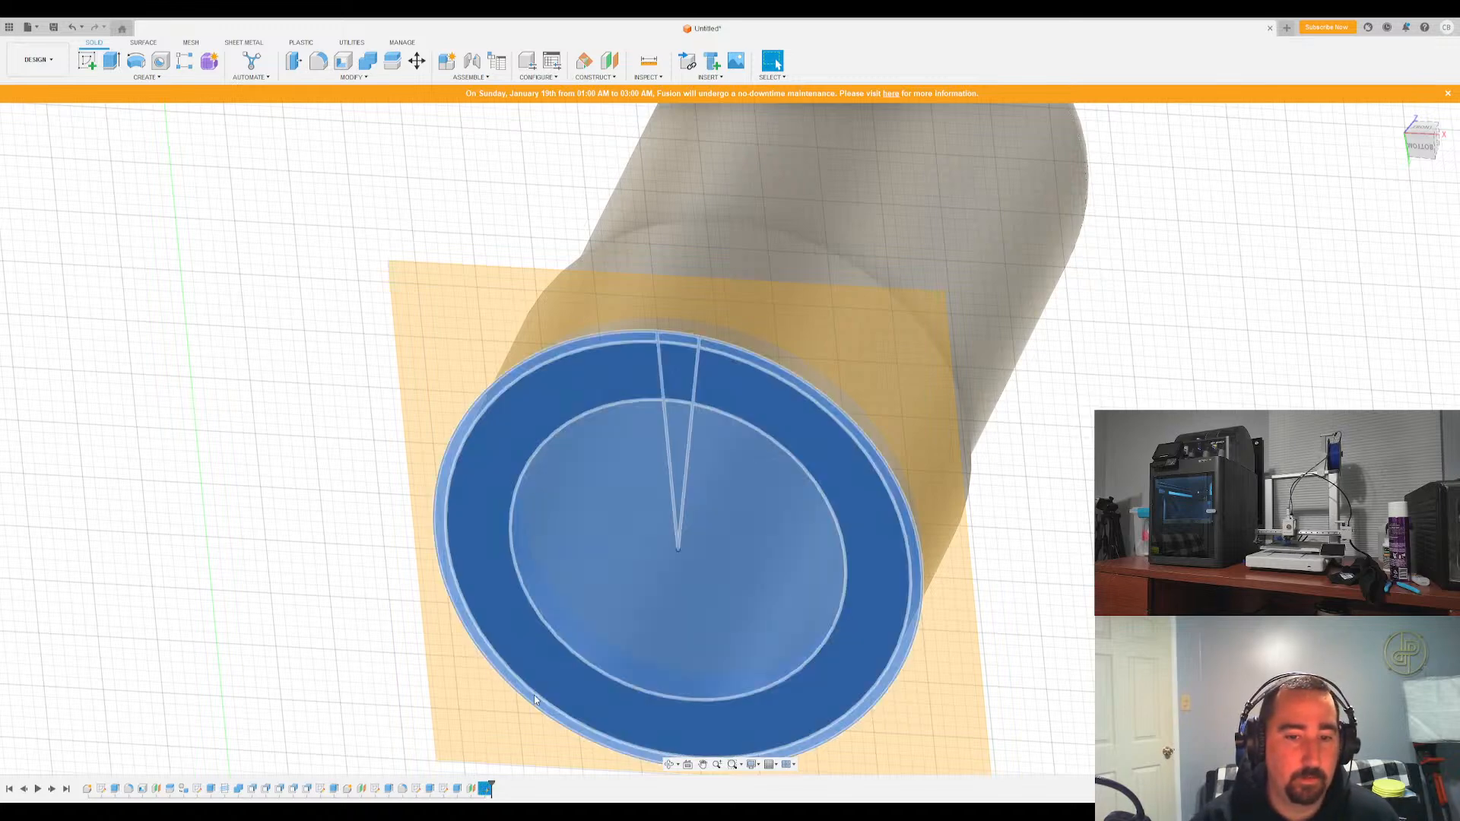
# Restore the wedge sketch in the timeline and redefine its sketch plane to the new offset plane
pyautogui.press('e')
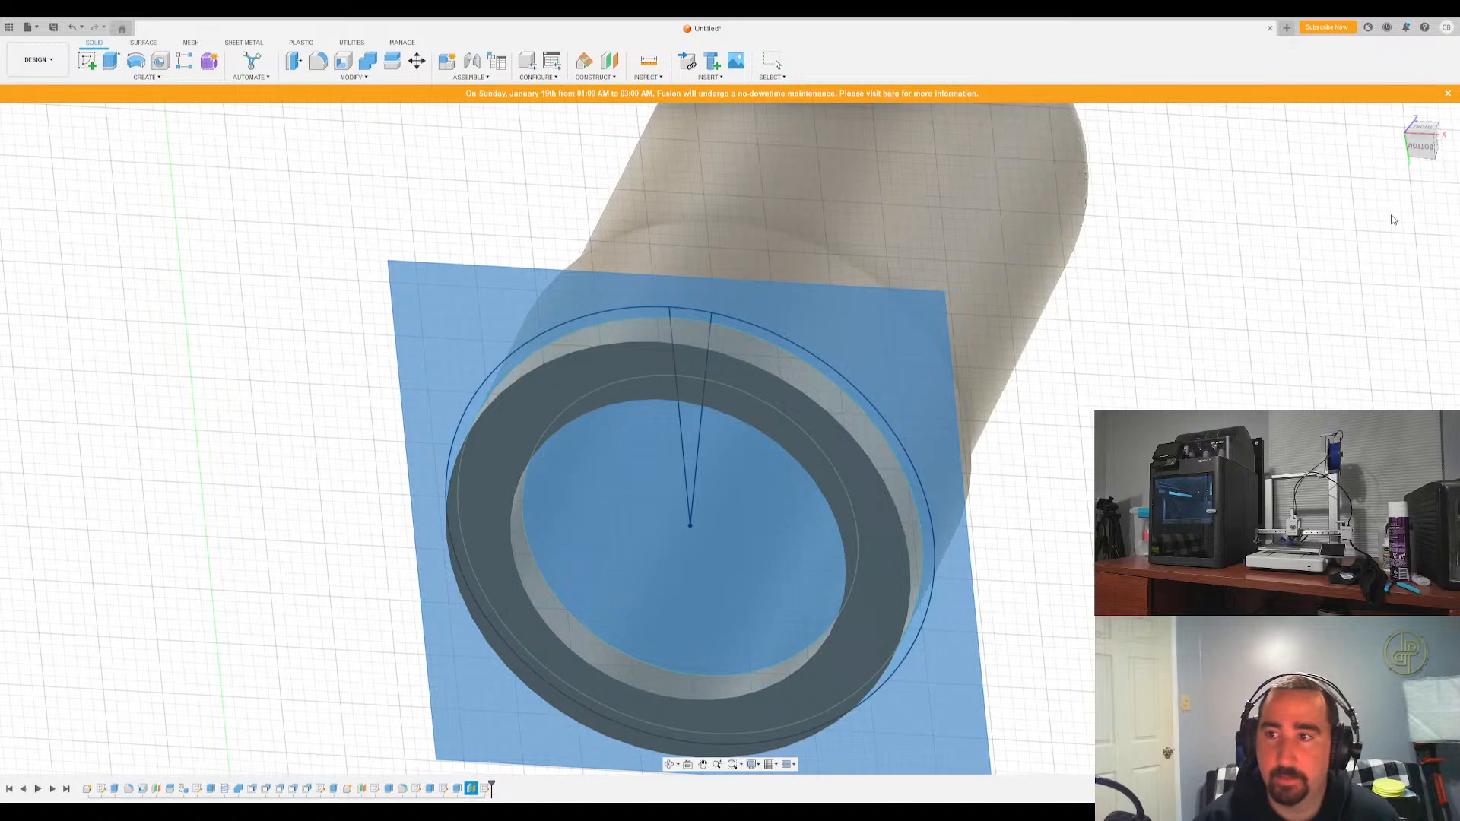
pyautogui.click(709, 467)
pyautogui.press('Escape')
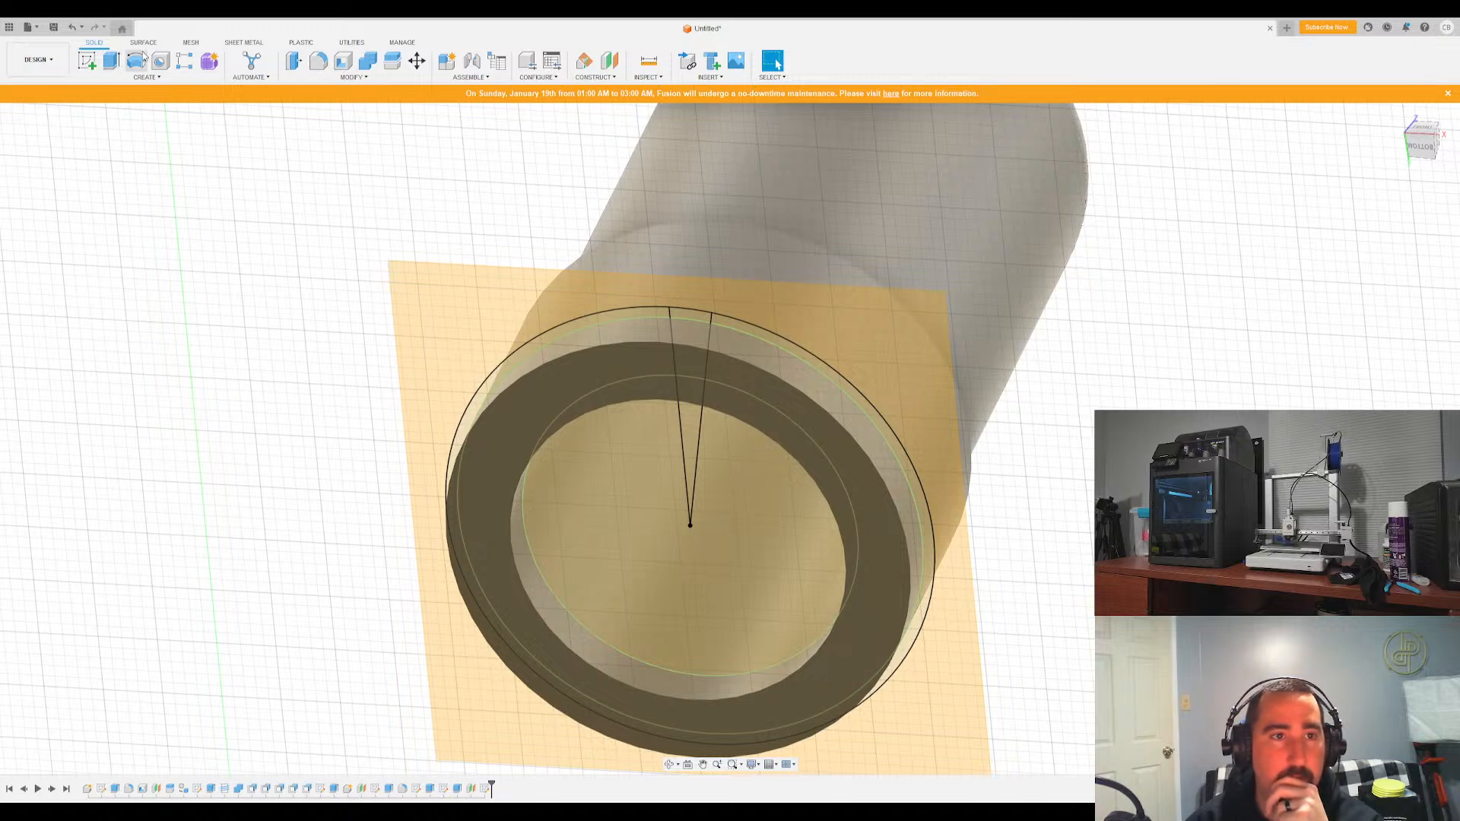
# Reopen the wedge sketch, add an origin-centred circle along the plug's outer edge, and finish the sketch
pyautogui.doubleClick(486, 790)
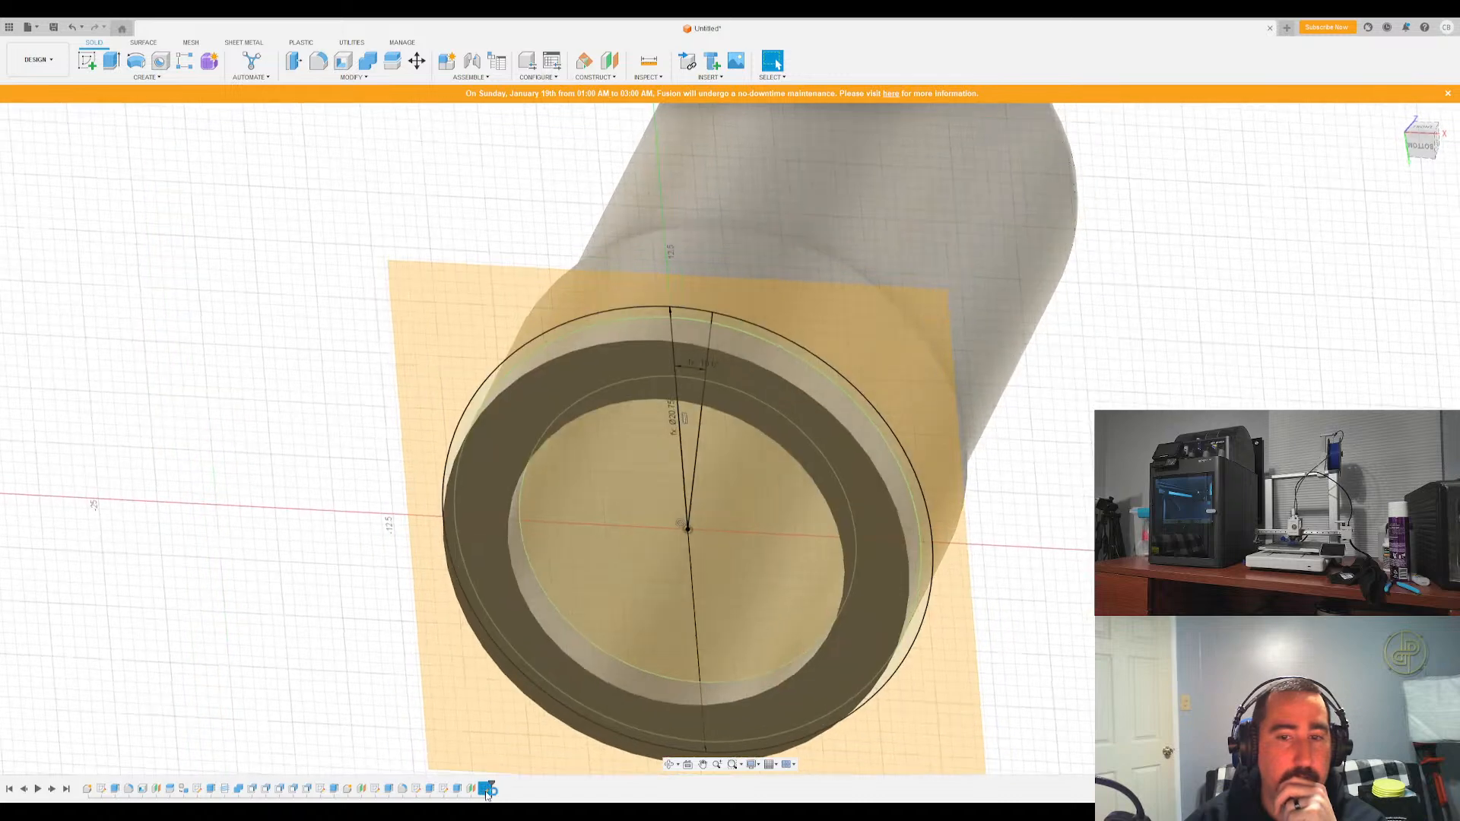
pyautogui.click(142, 61)
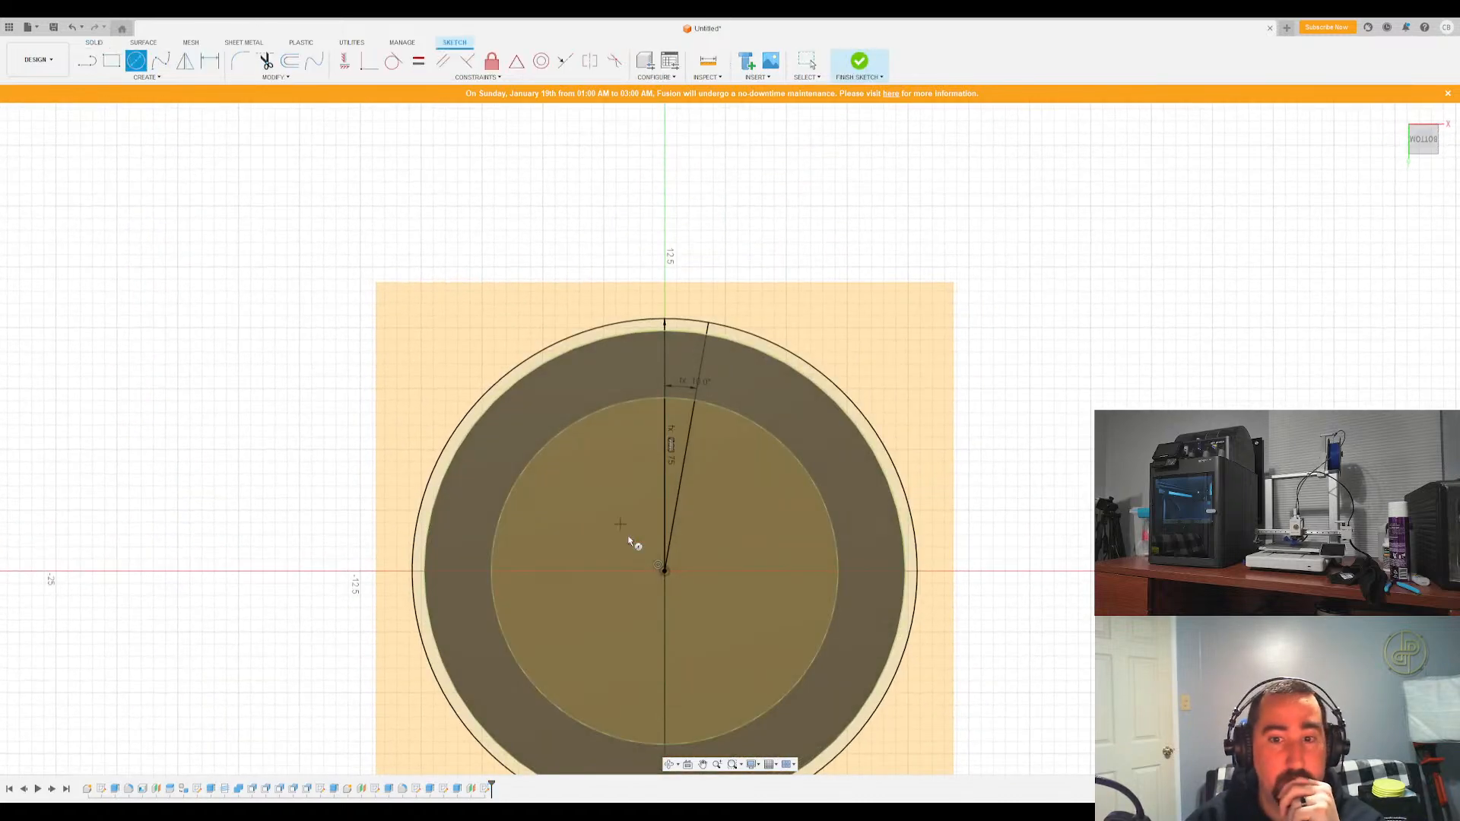
pyautogui.press('Escape')
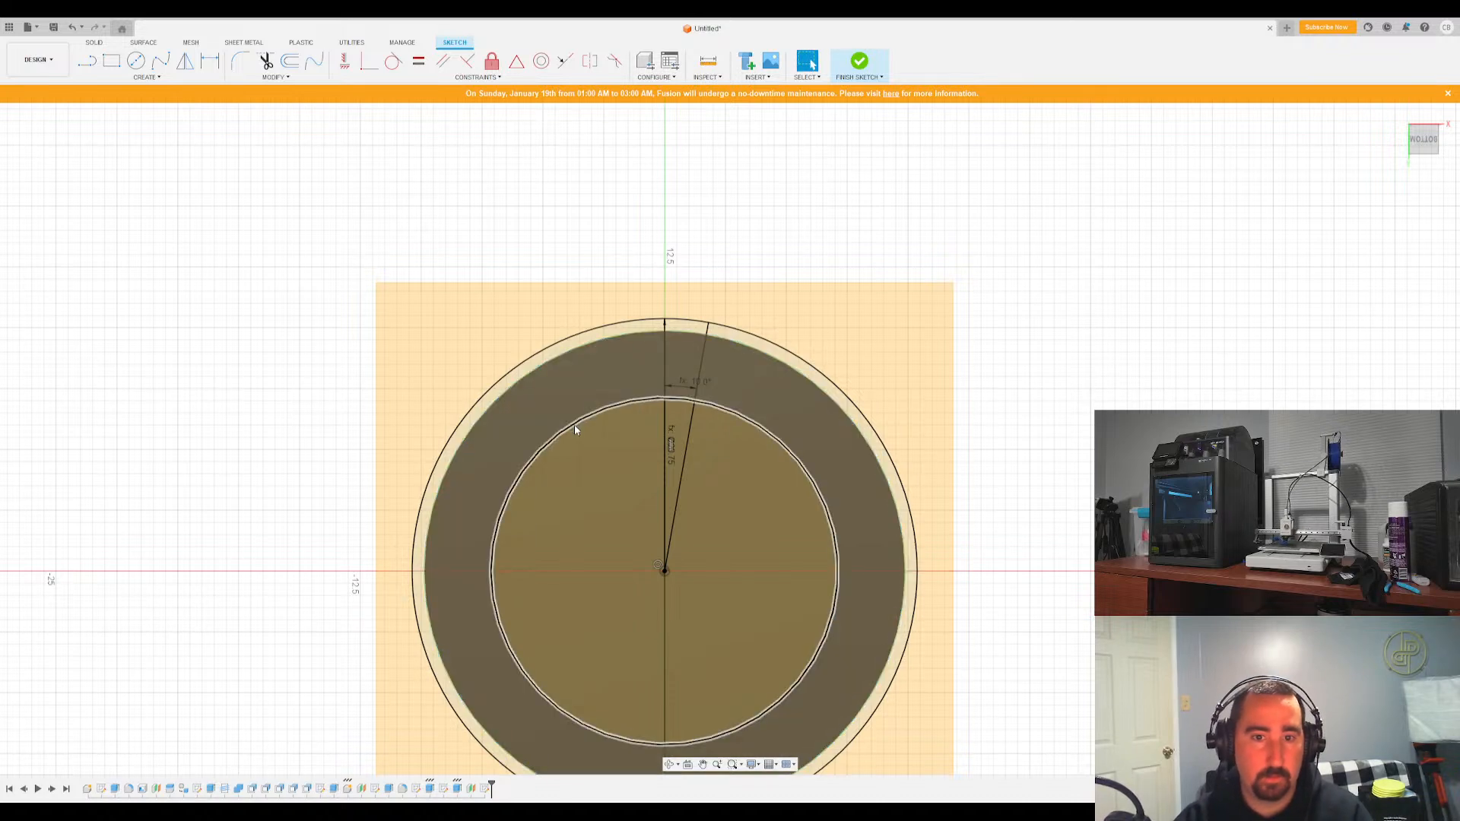
pyautogui.press('c')
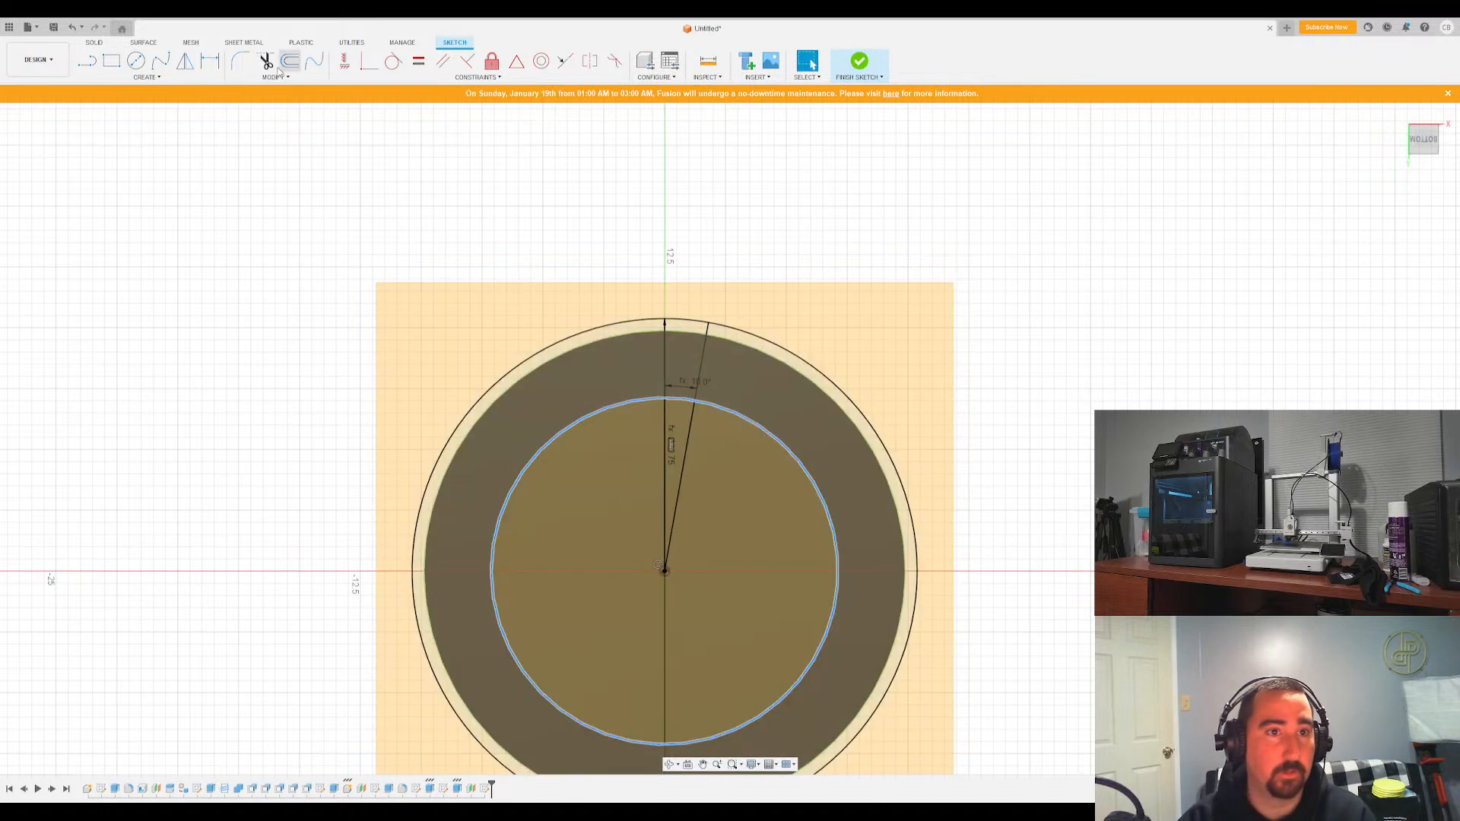
pyautogui.click(665, 571)
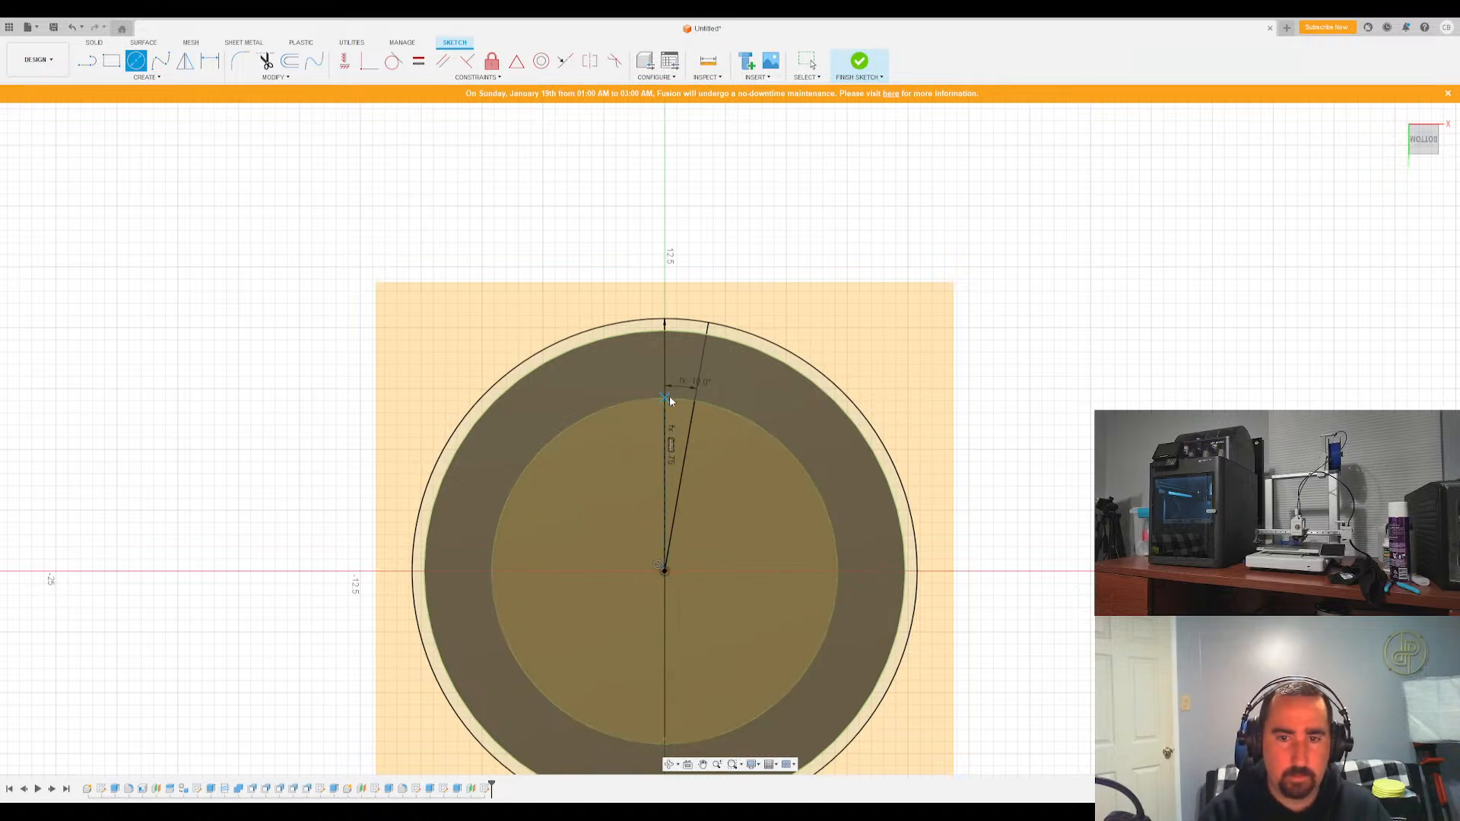
pyautogui.press('Escape')
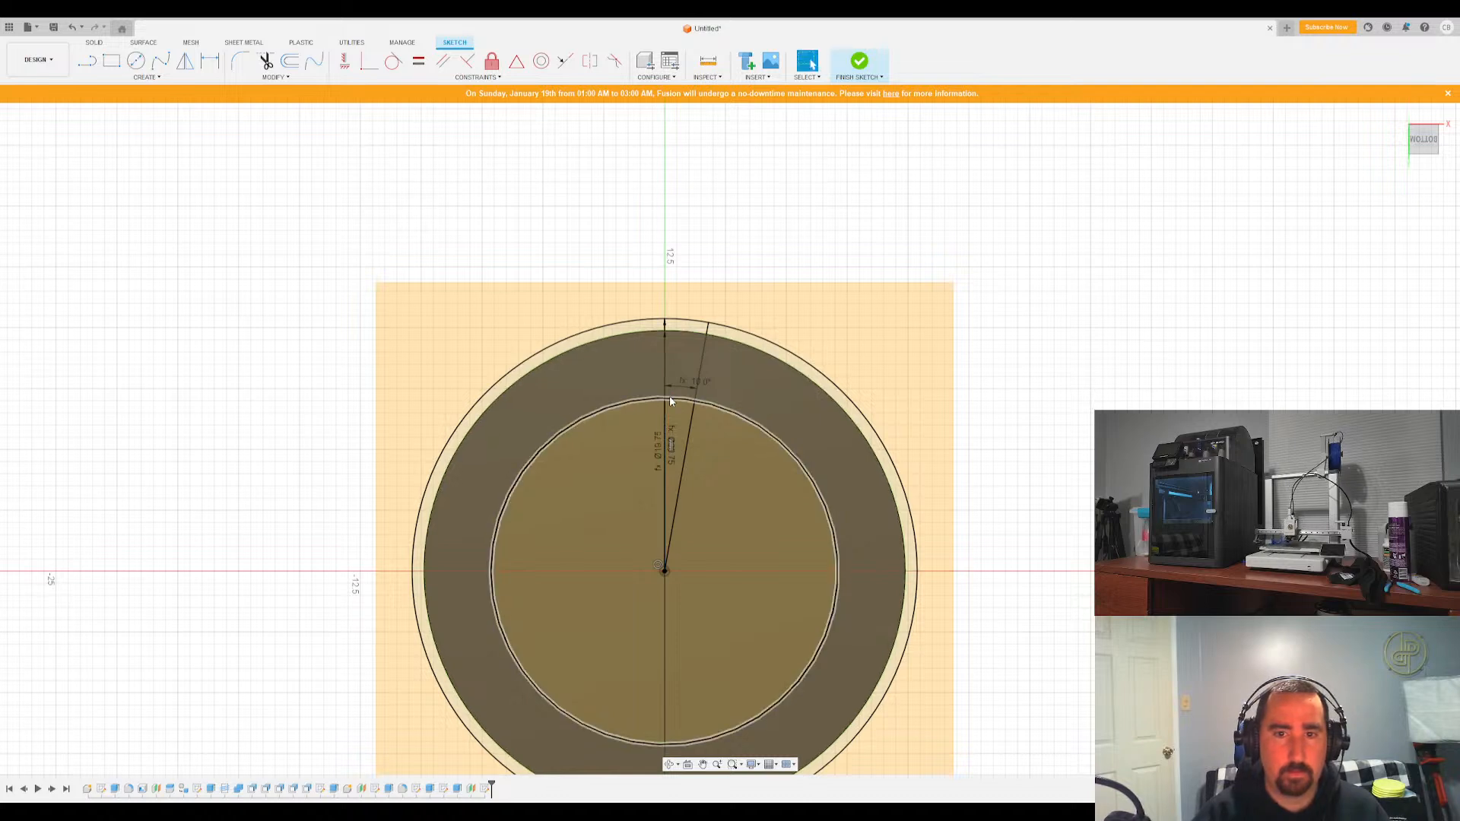
pyautogui.click(863, 61)
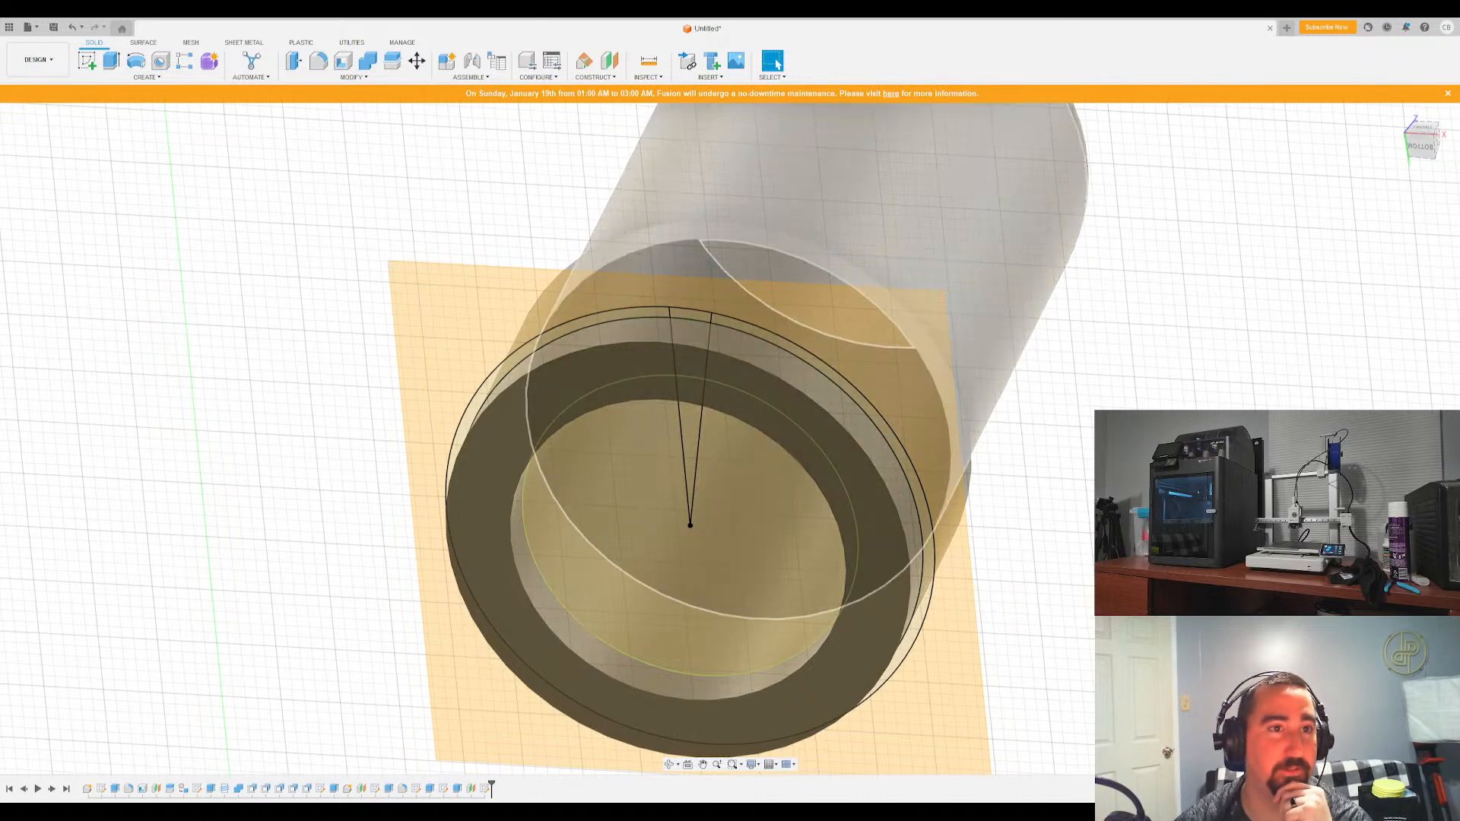
# Extrude the wedge's outer segment on the offset plane along the plug by a distance of 6 to form a tab
pyautogui.press('e')
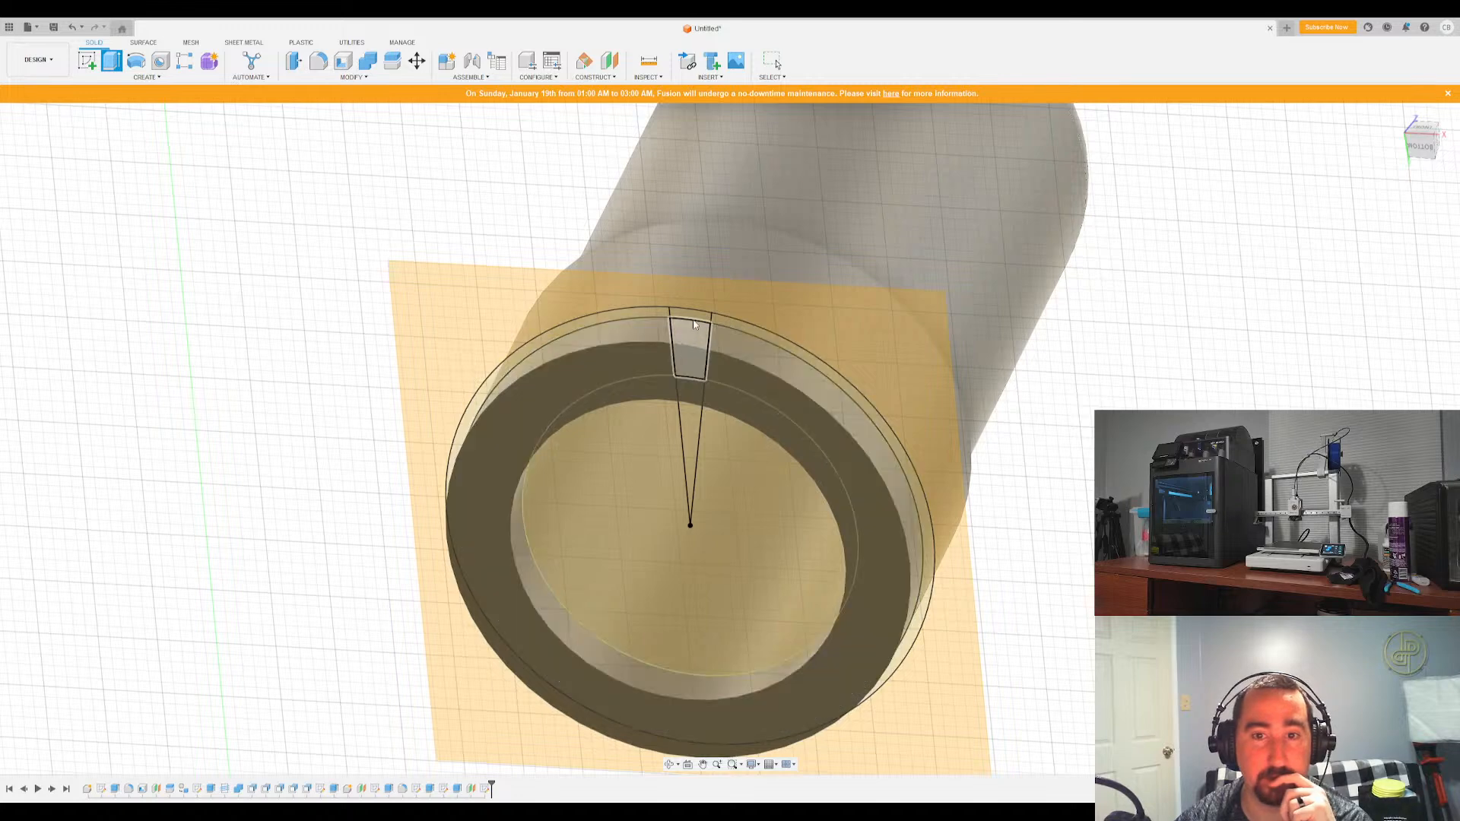
pyautogui.click(704, 333)
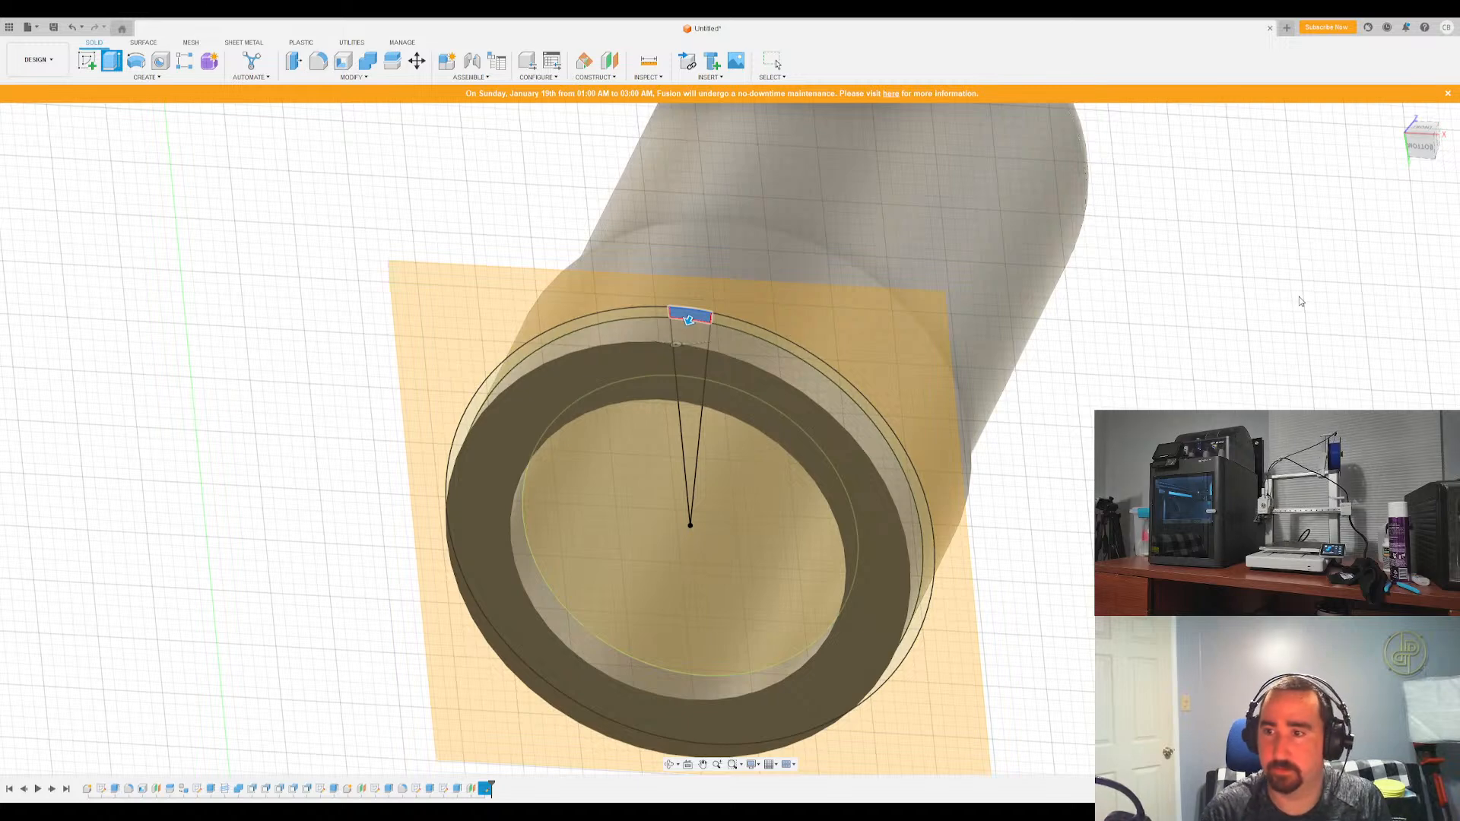
pyautogui.write('10')
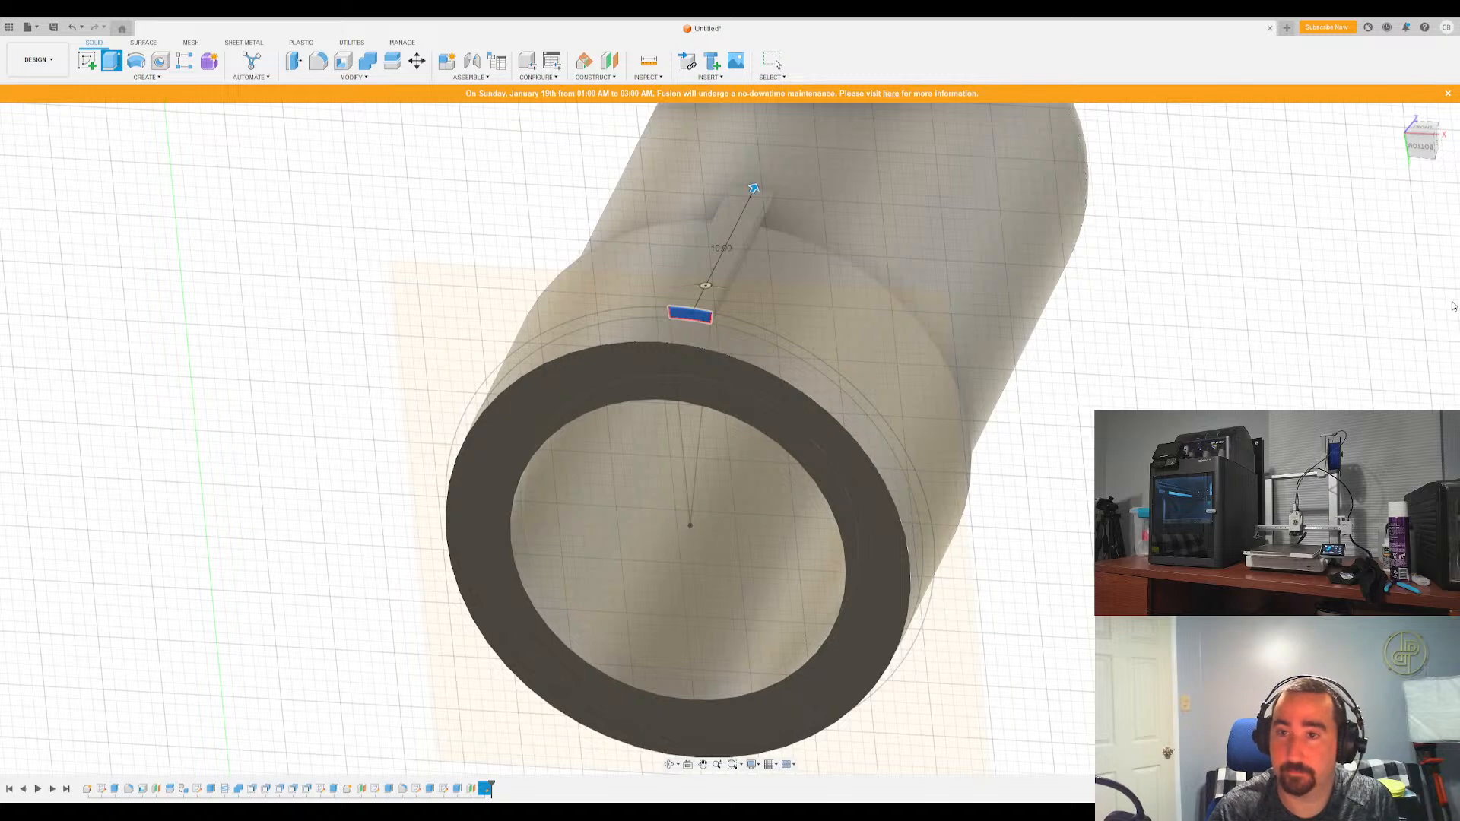
pyautogui.write('6')
pyautogui.press('Return')
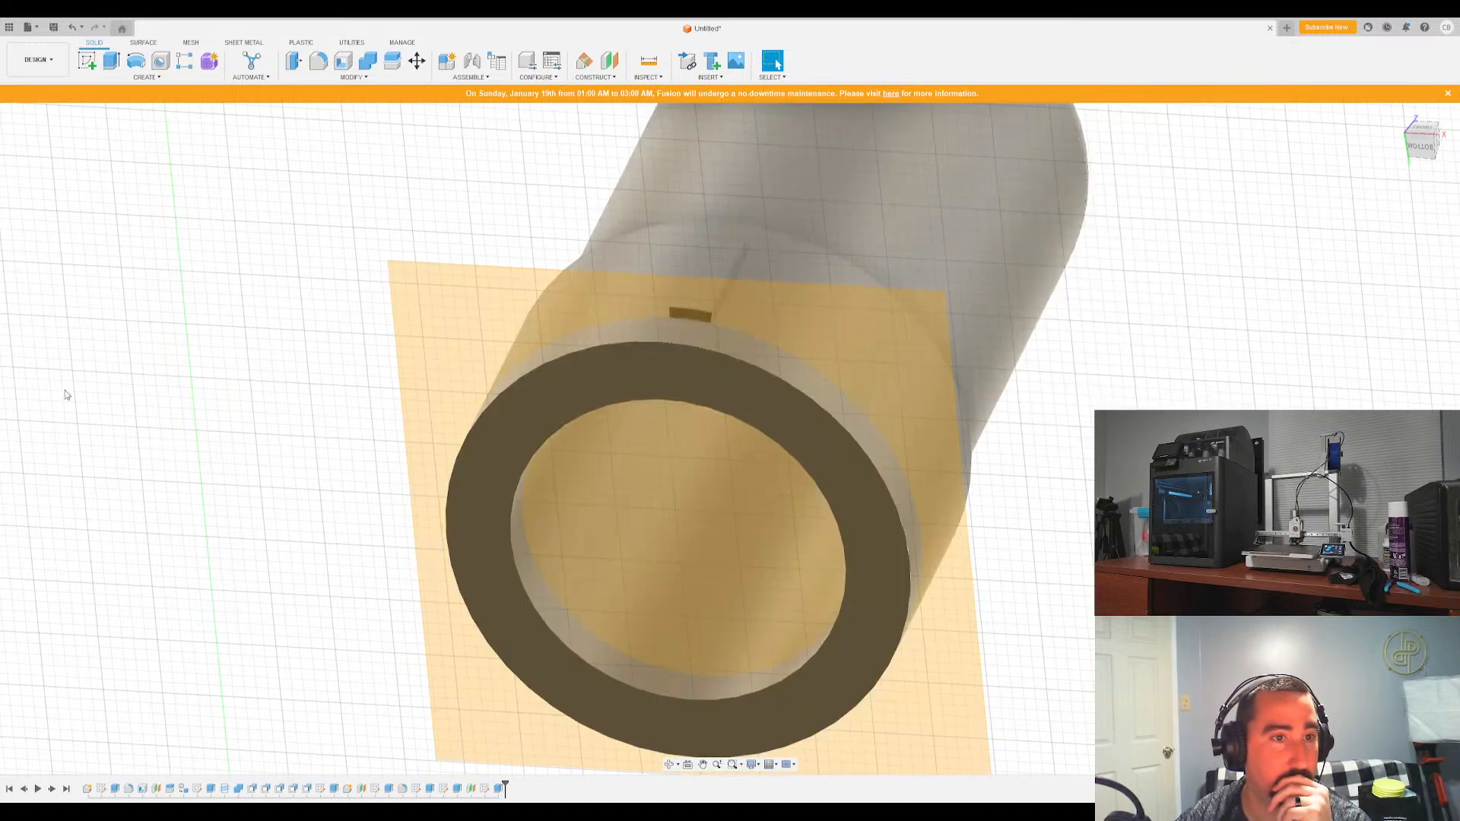
# Hide the offset construction plane and activate the plug's component
pyautogui.click(813, 292)
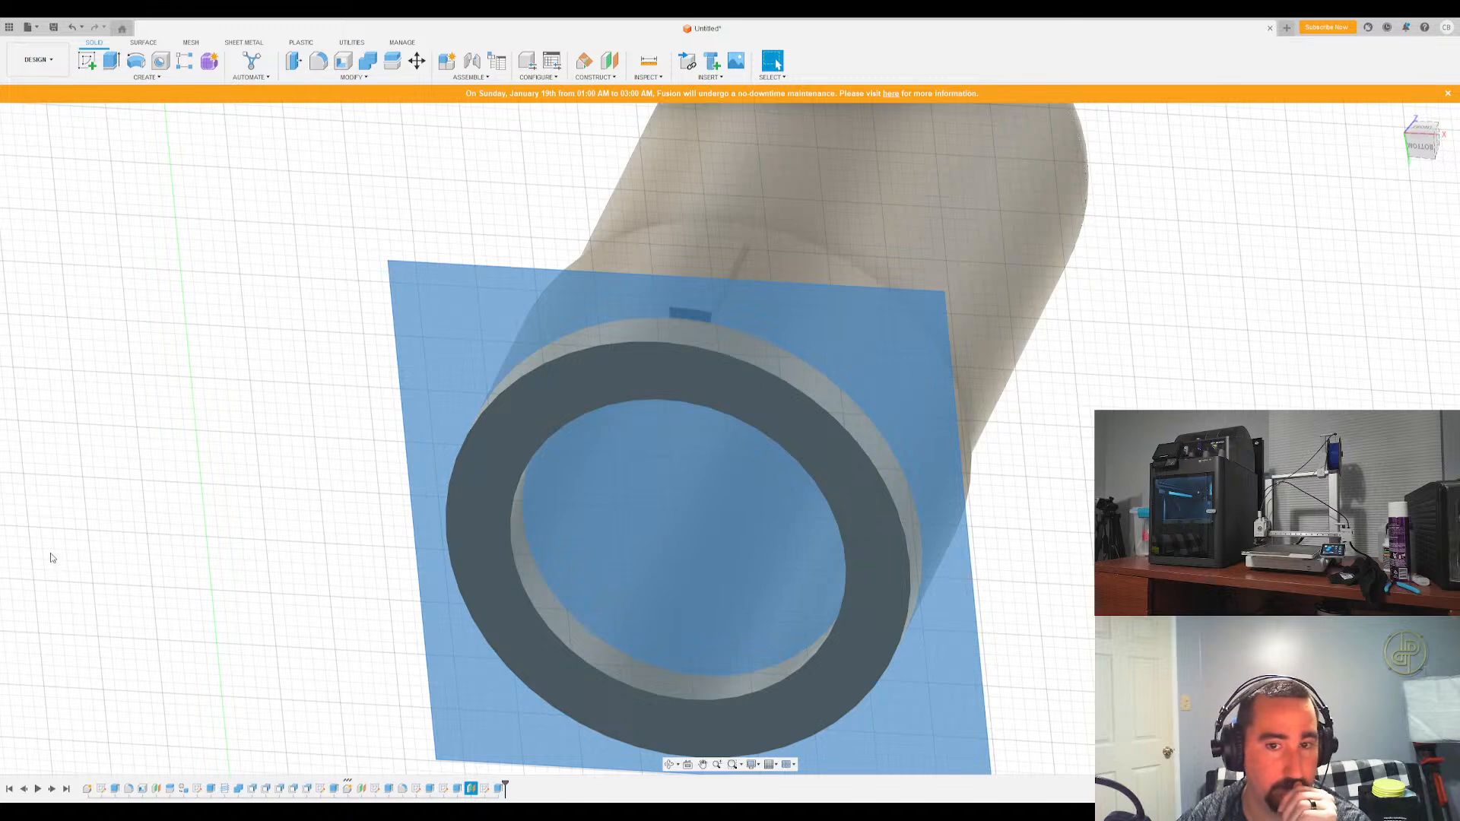
pyautogui.click(216, 547)
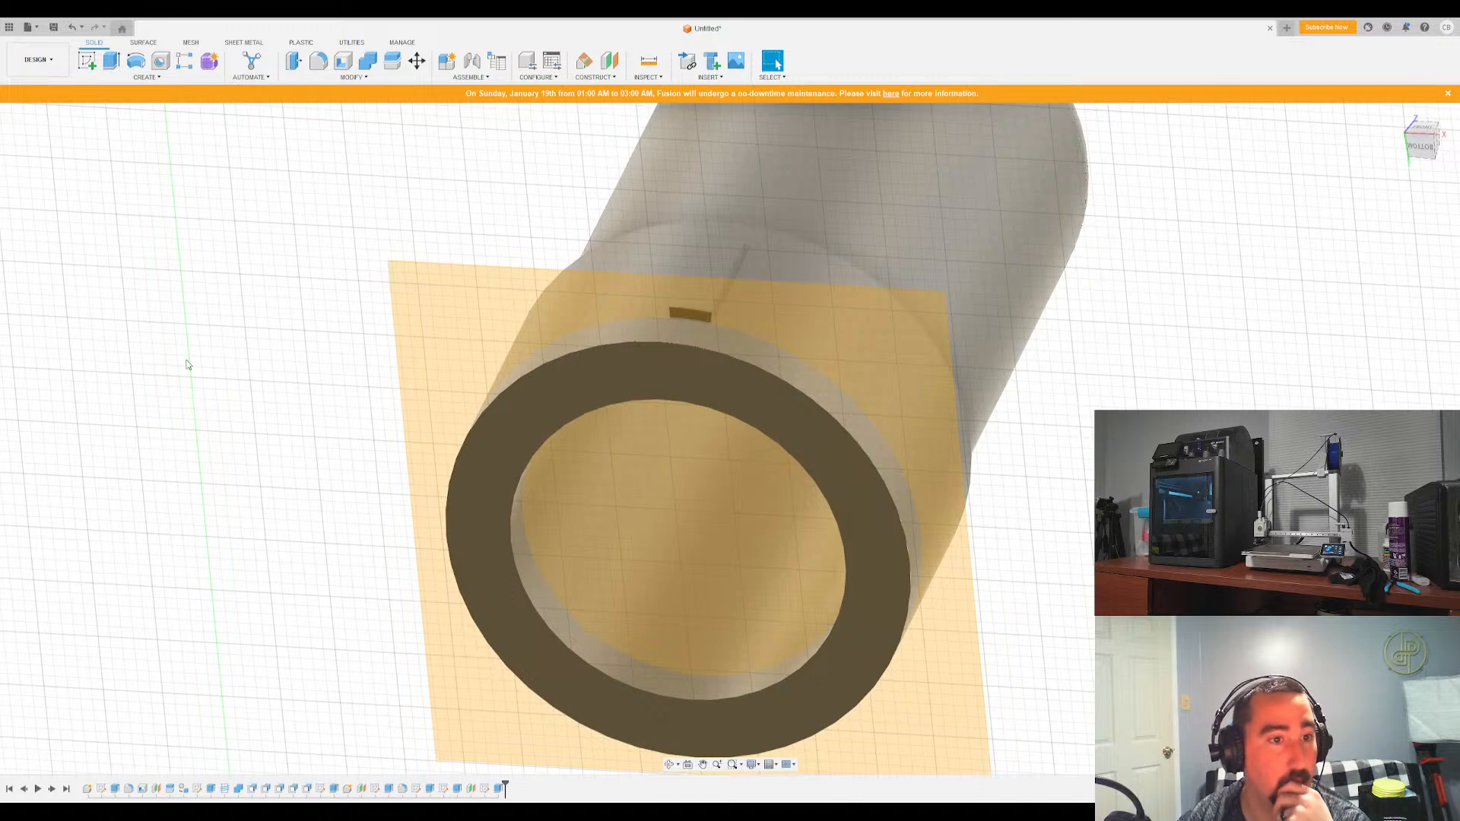
pyautogui.click(48, 332)
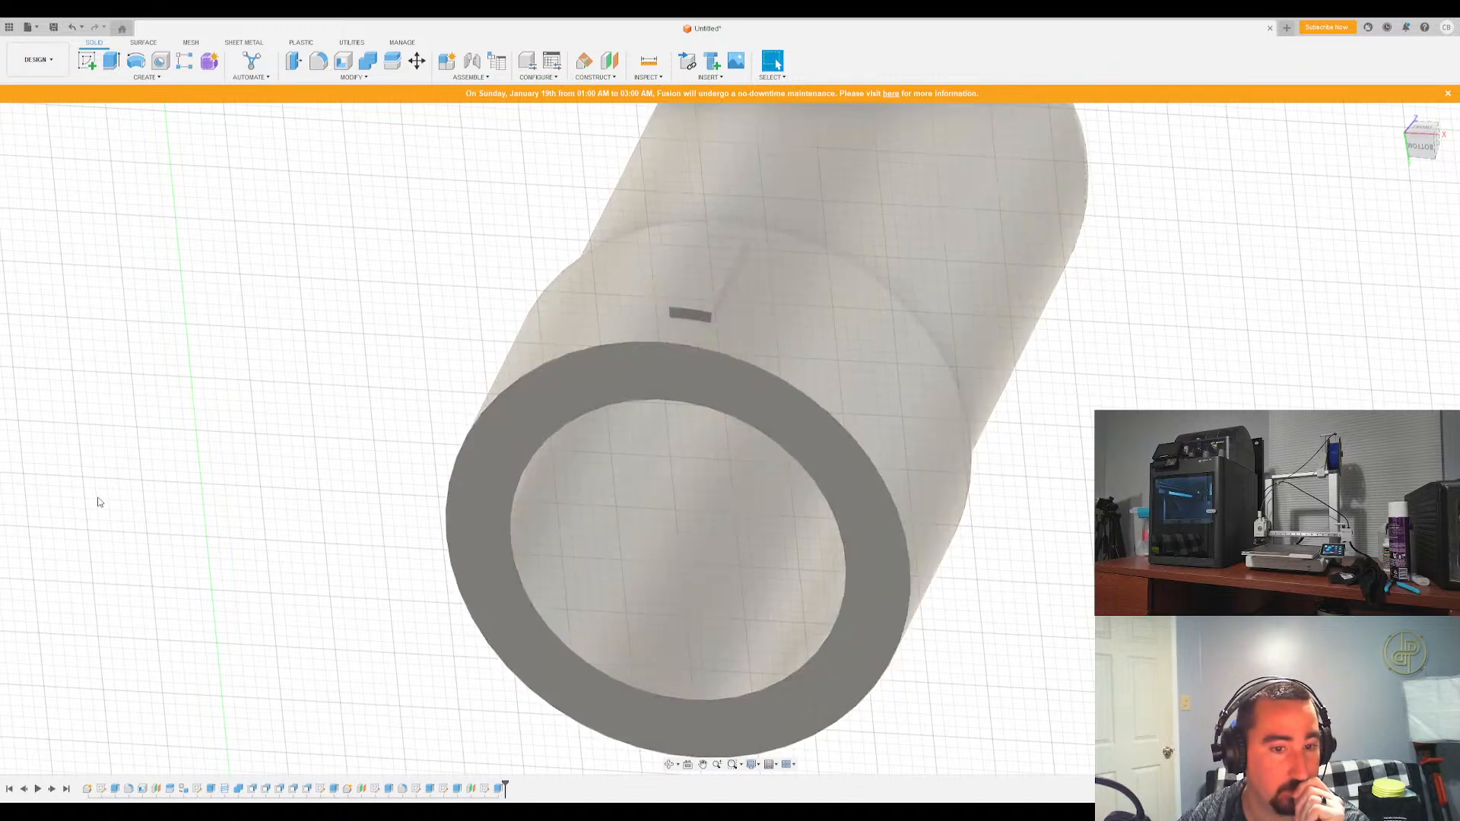
pyautogui.click(98, 498)
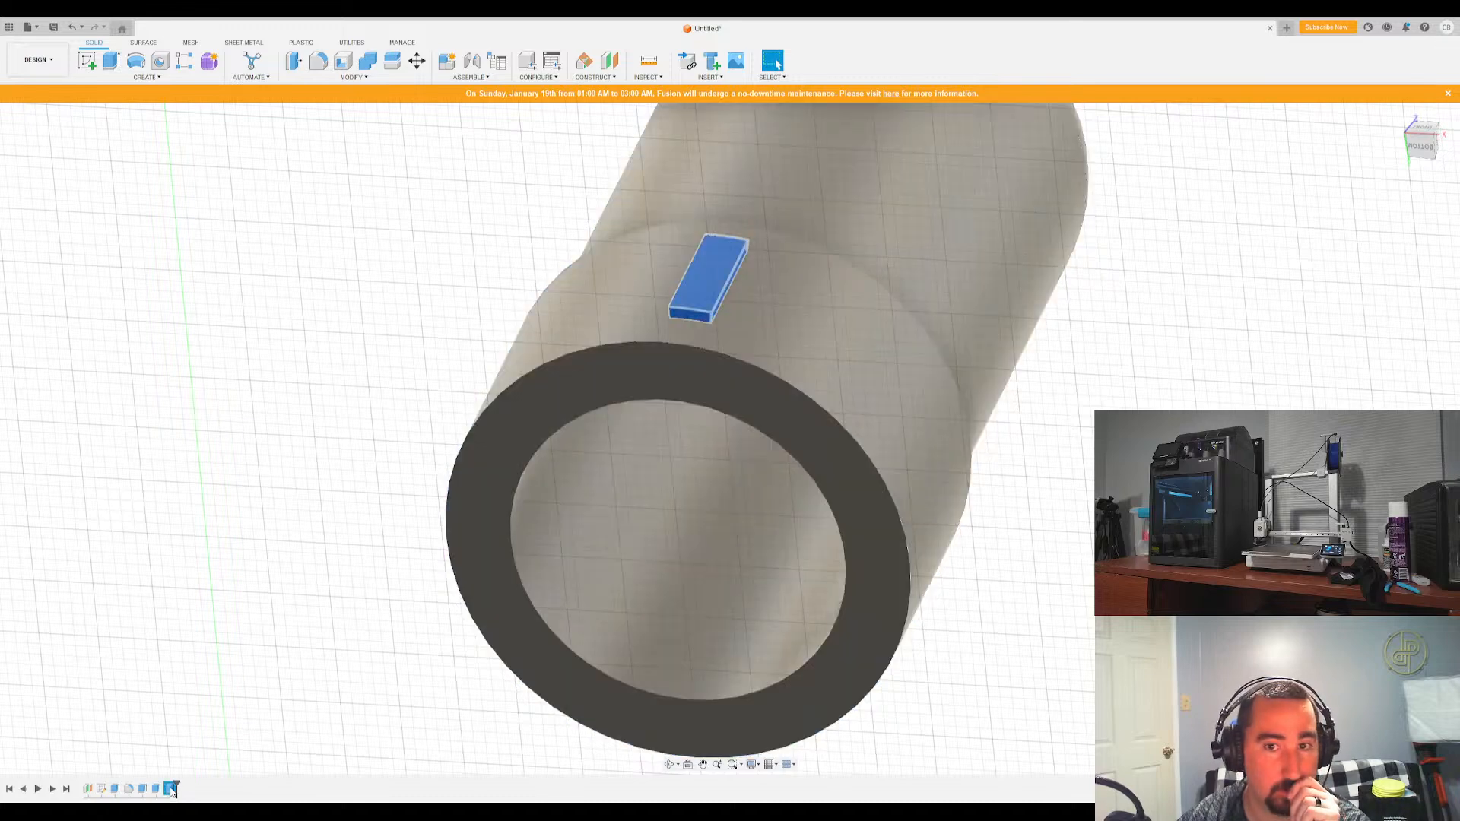
# Circular-pattern the extruded tab feature around the plug, using the underside's outer circular edge as the axis
pyautogui.moveTo(1409, 143)
pyautogui.mouseDown()
pyautogui.moveTo(1338, 137)
pyautogui.moveTo(1428, 114)
pyautogui.mouseUp()
pyautogui.scroll(-2, 992, 290)
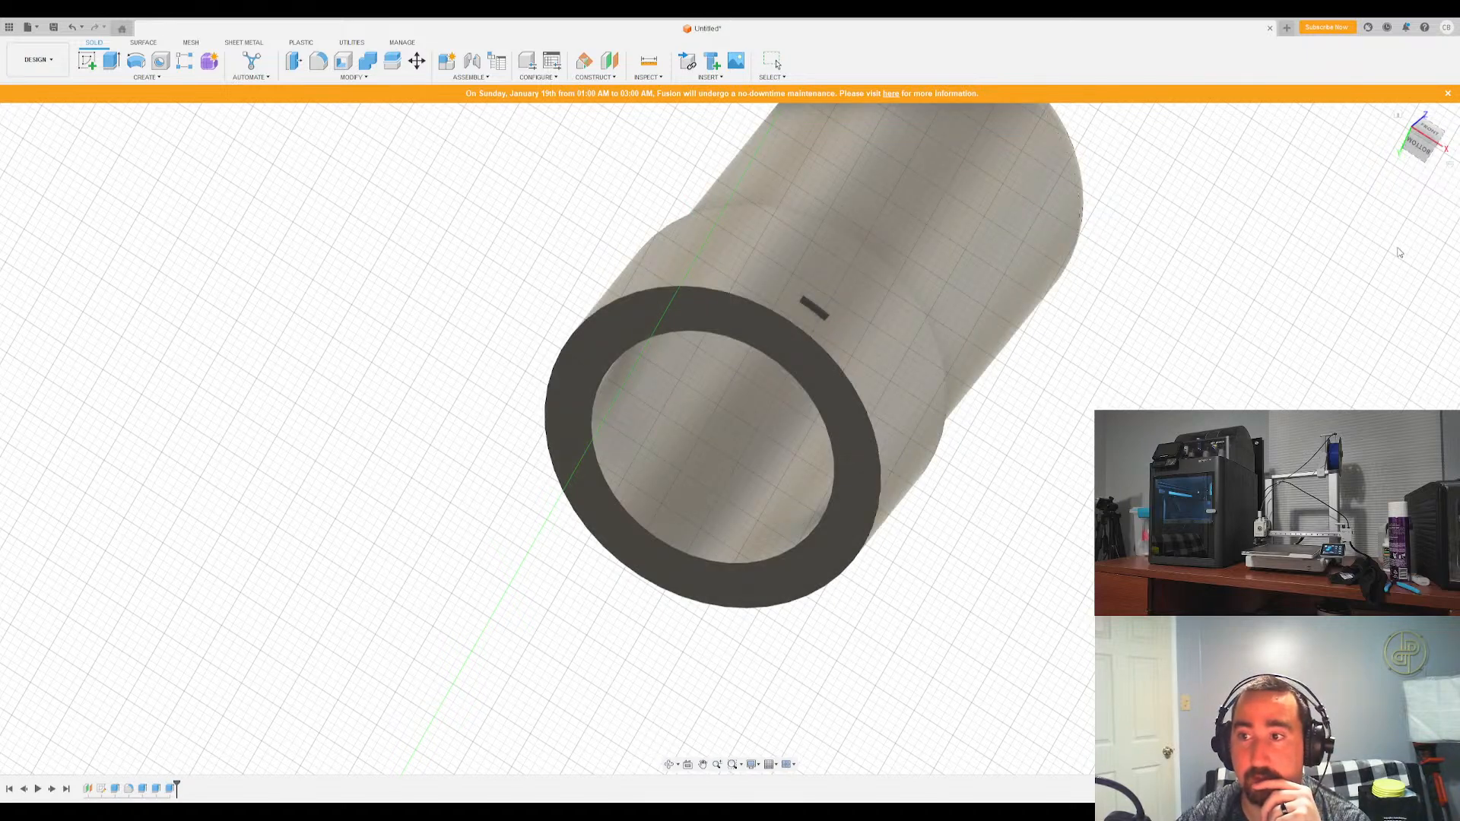
pyautogui.click(170, 789)
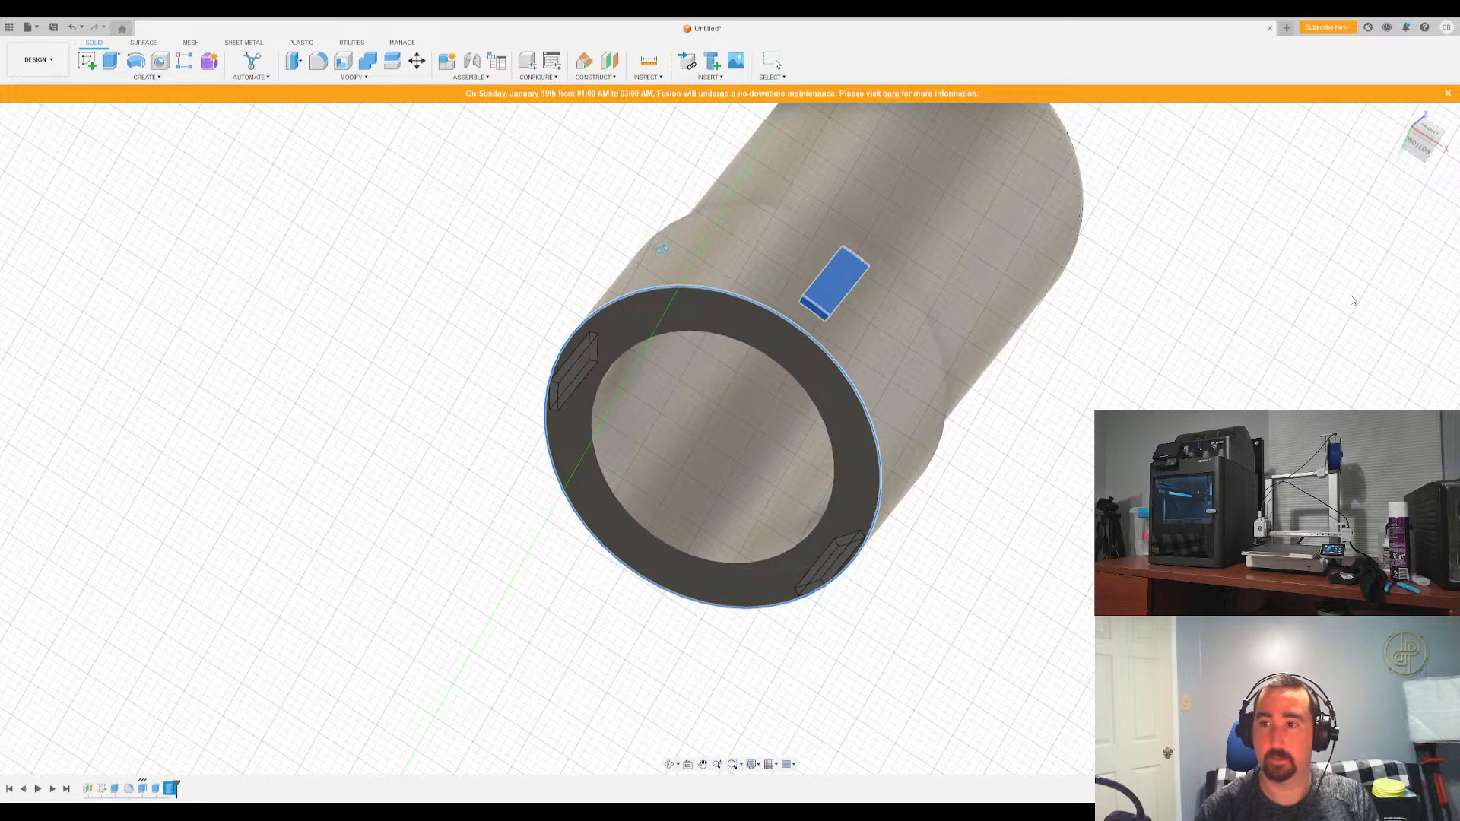
pyautogui.click(1390, 341)
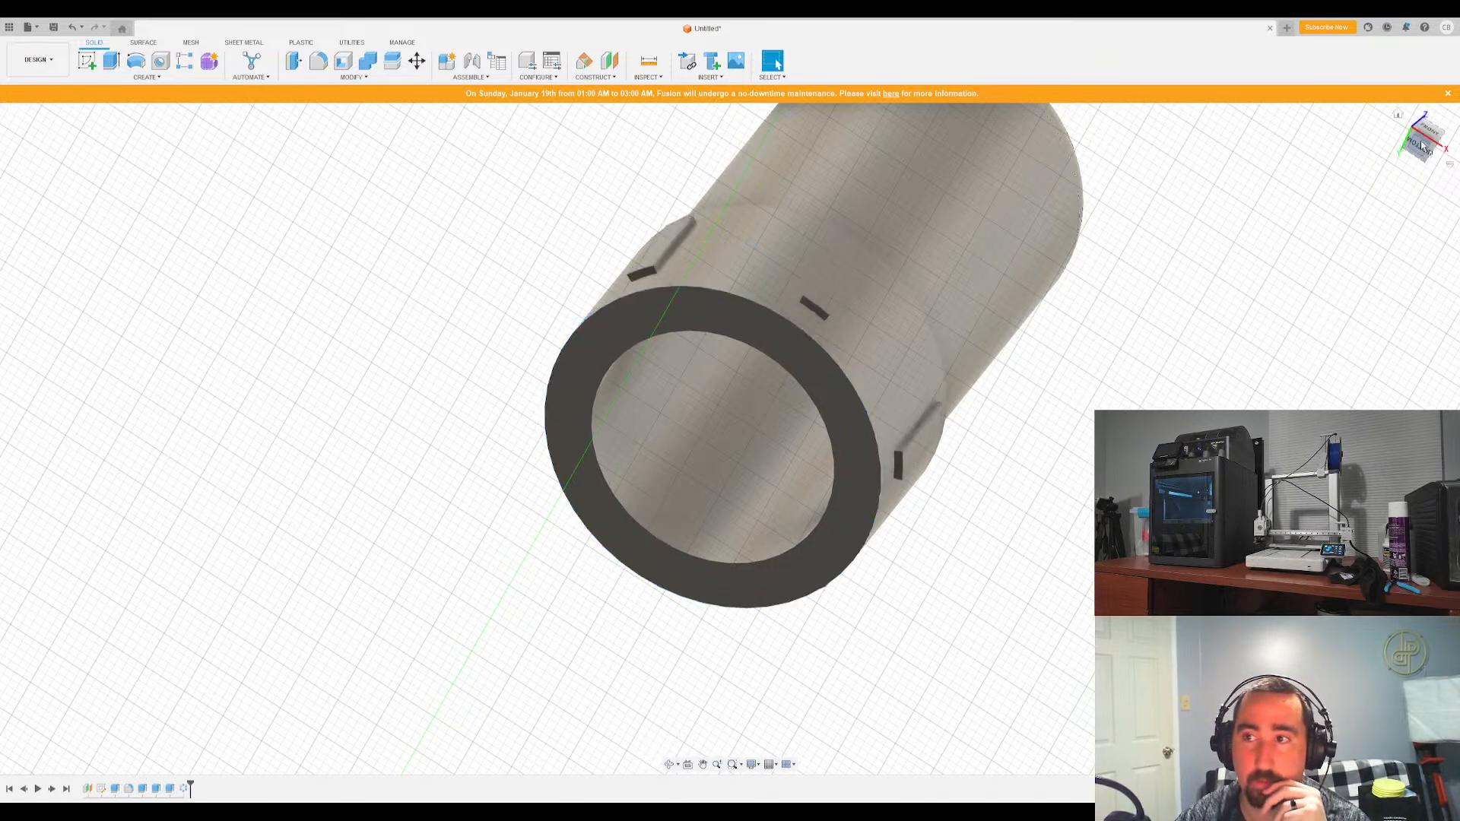
# Examine how the stepped plug fits inside the container in a section view, and turn the section off
pyautogui.moveTo(1420, 145)
pyautogui.mouseDown()
pyautogui.moveTo(1413, 190)
pyautogui.moveTo(1384, 187)
pyautogui.moveTo(1456, 238)
pyautogui.mouseUp()
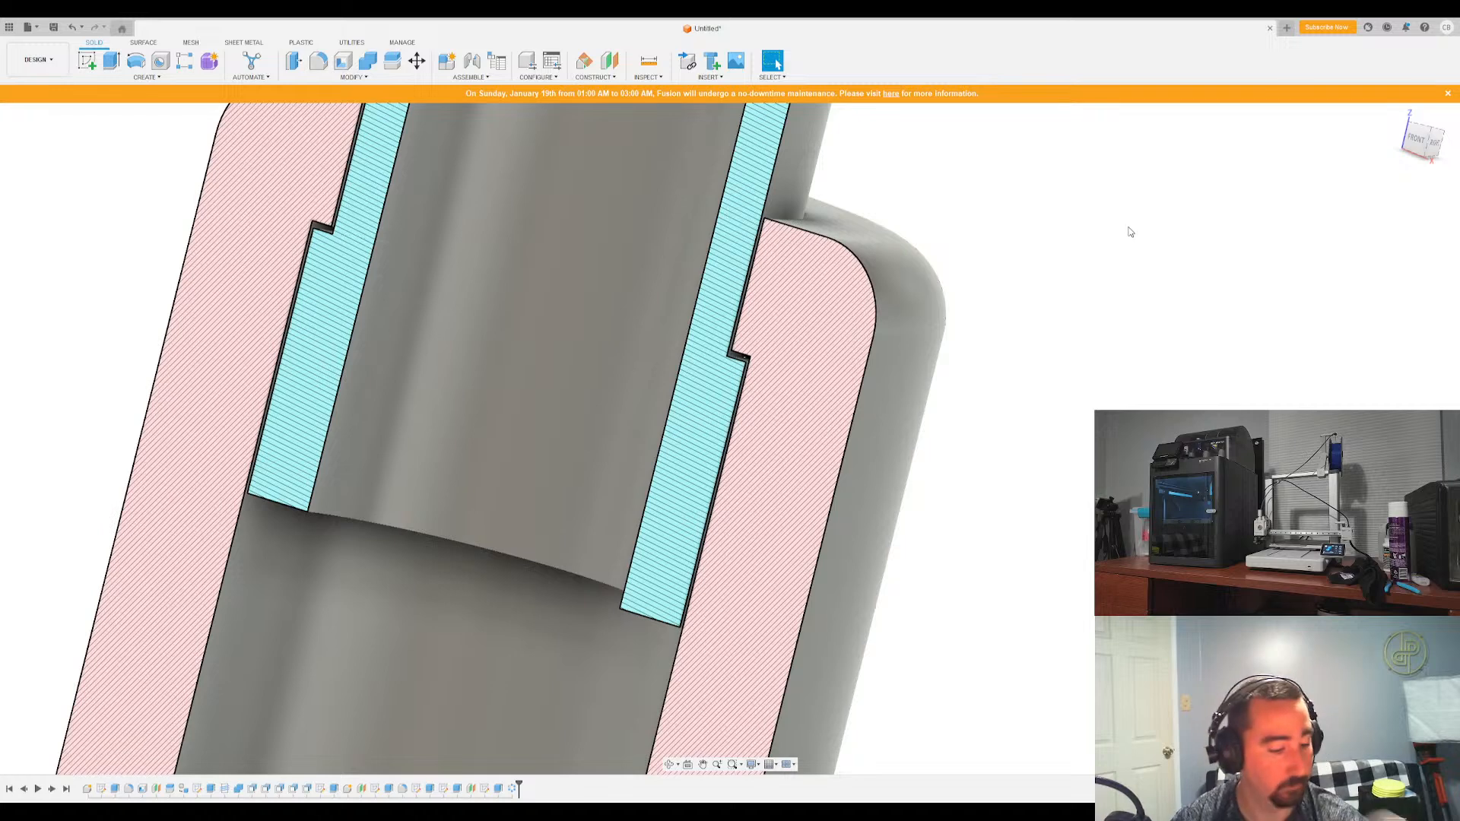
pyautogui.scroll(-5, 1108, 228)
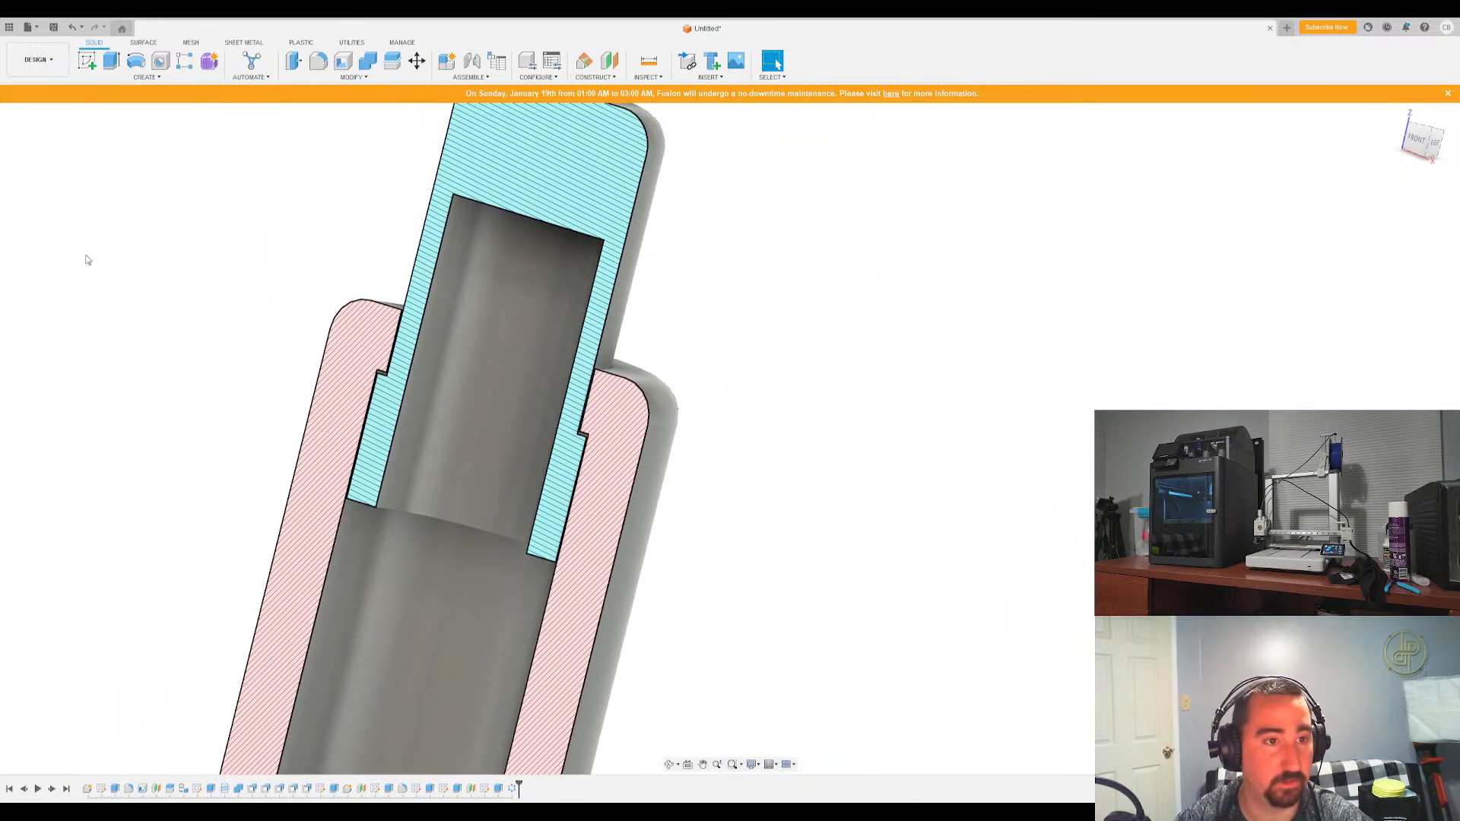
pyautogui.hotkey('ctrl', 'z')
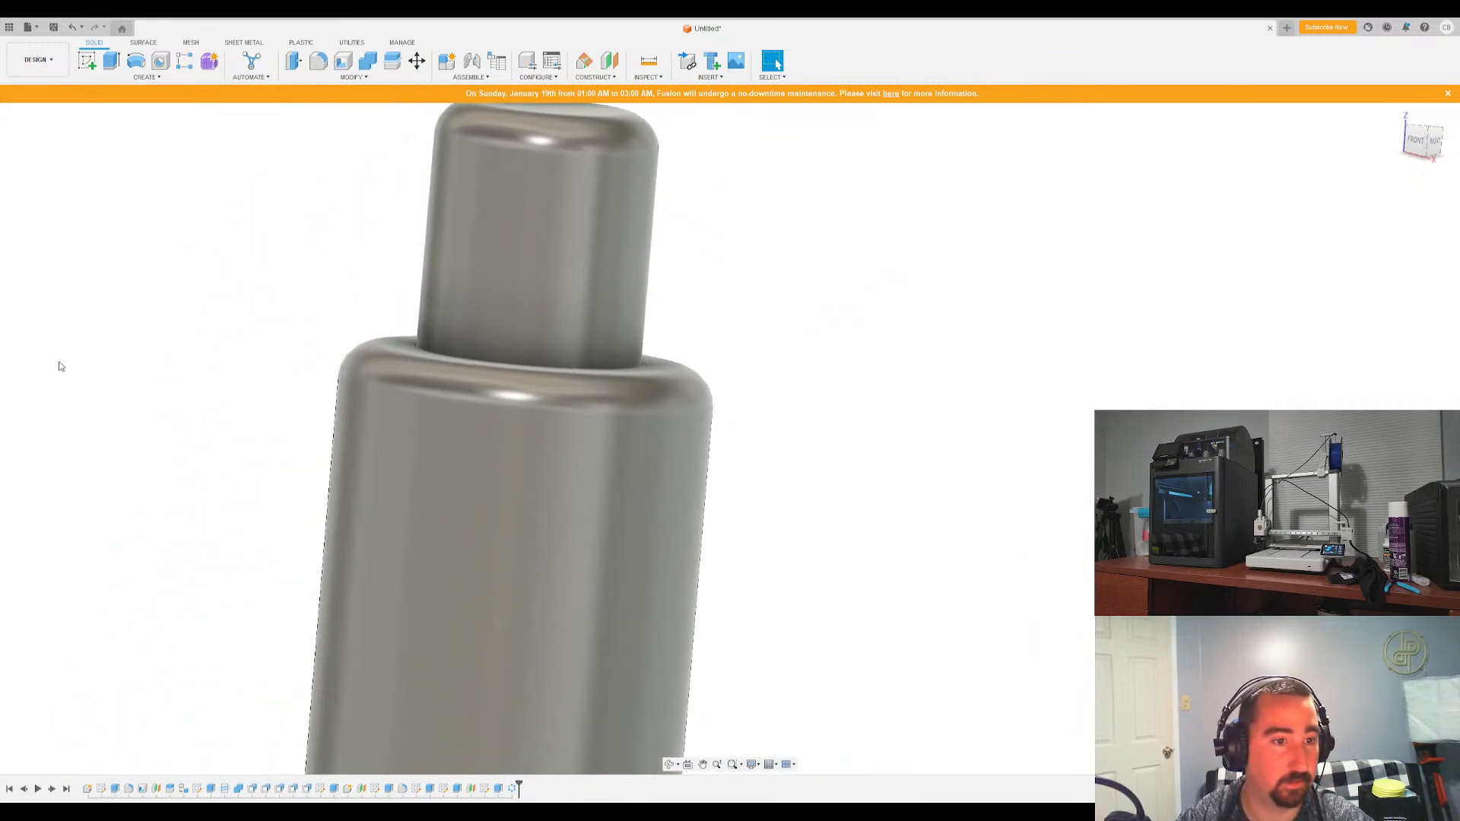
# Examine the closed tube with outer ribs from above, from the side and from its open lower end
pyautogui.hotkey('ctrl', 'z')
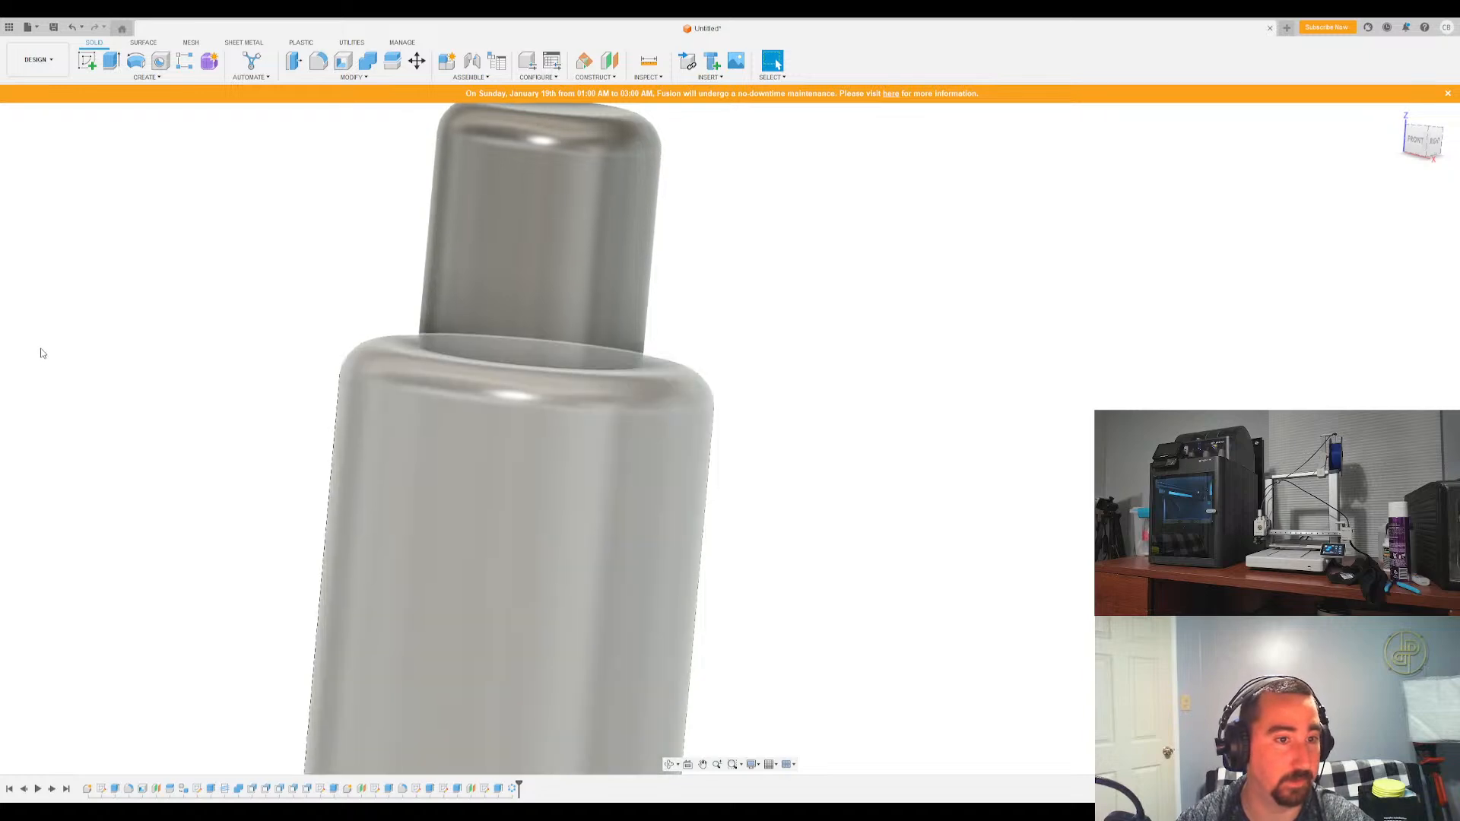
pyautogui.keyDown('shift'); pyautogui.moveTo(276, 375); pyautogui.dragTo(365, 130, button='middle'); pyautogui.keyUp('shift')
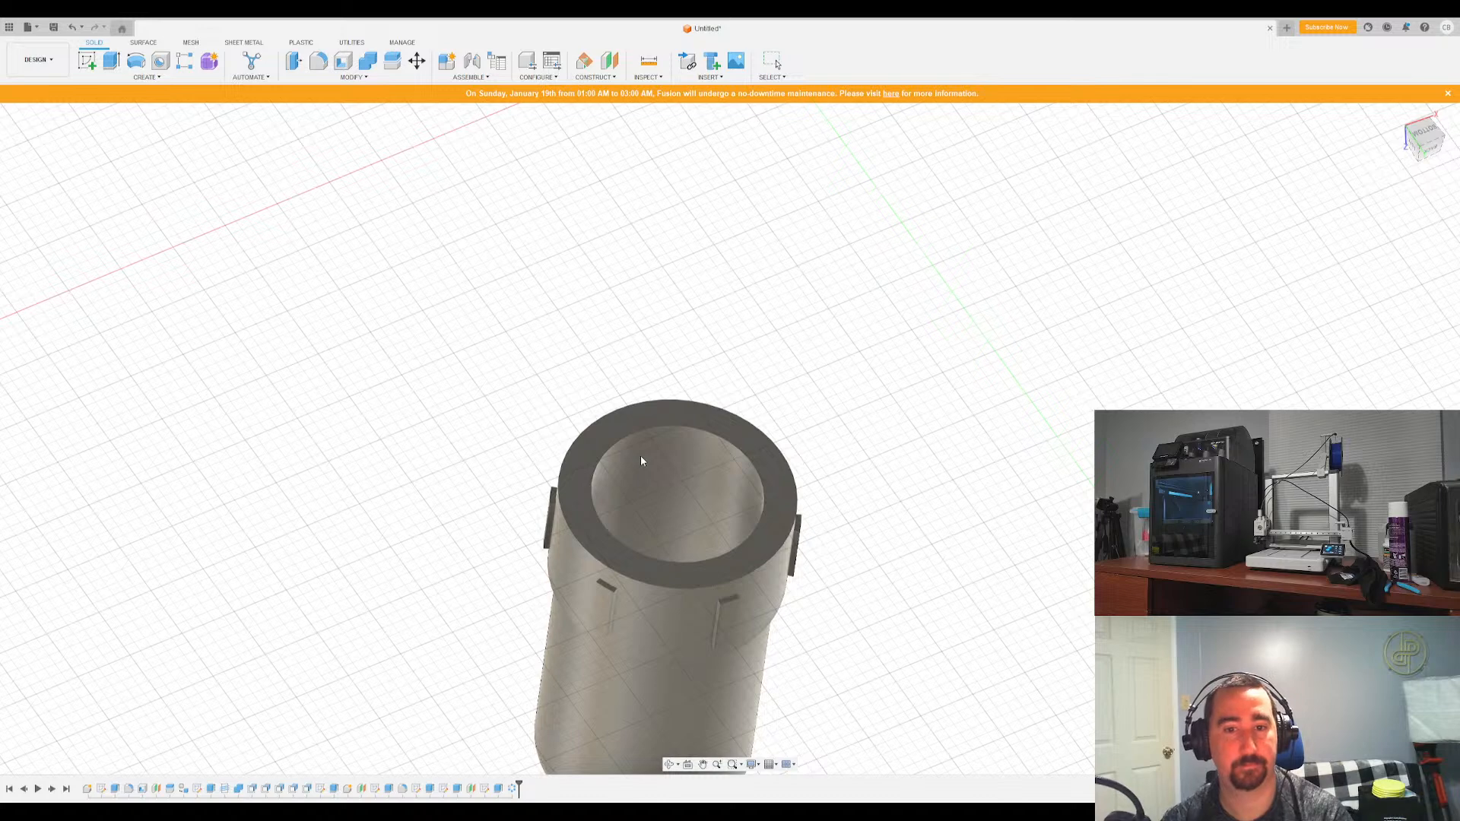
pyautogui.press('Escape')
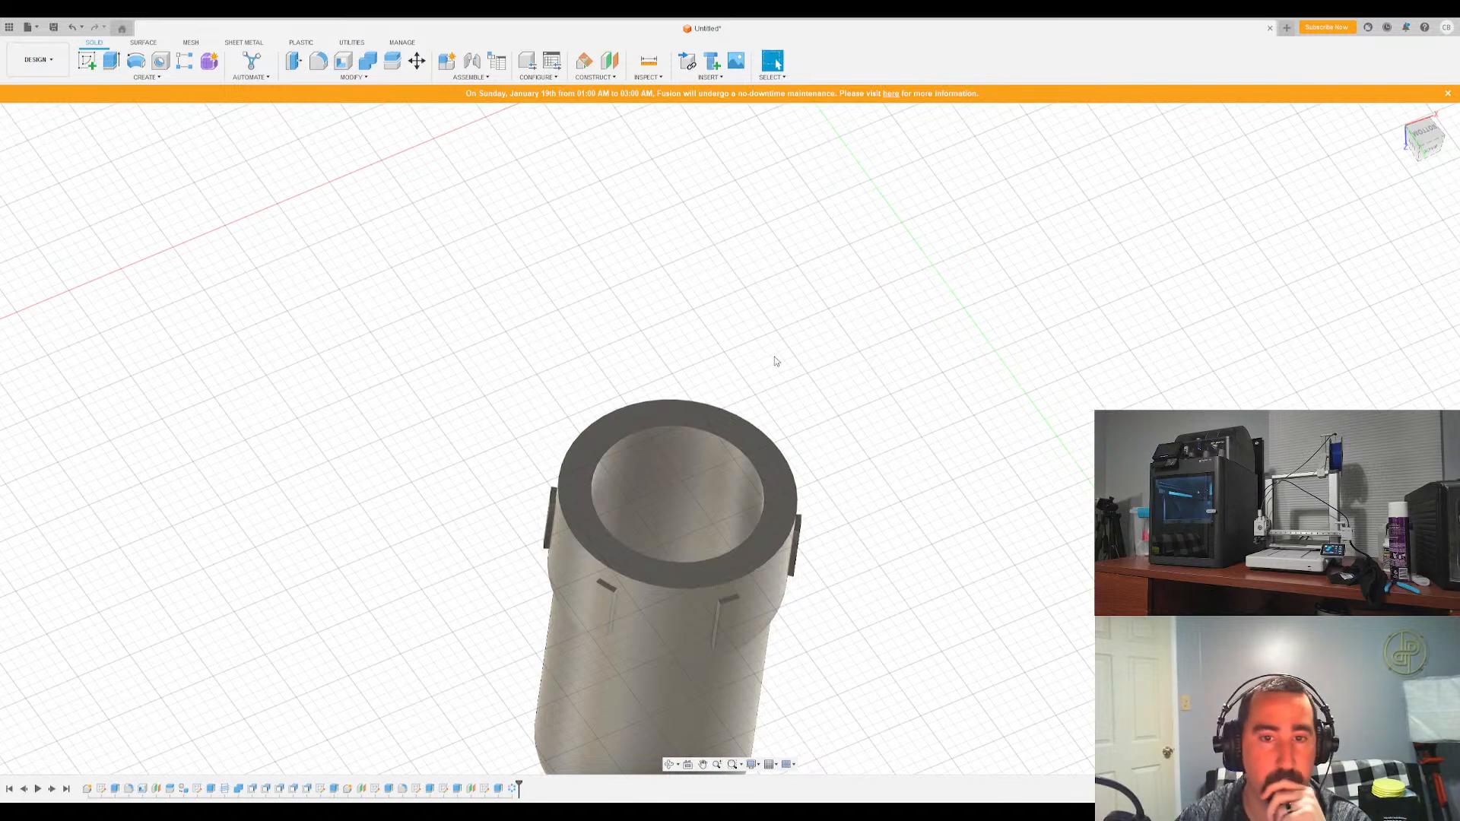
pyautogui.click(1398, 114)
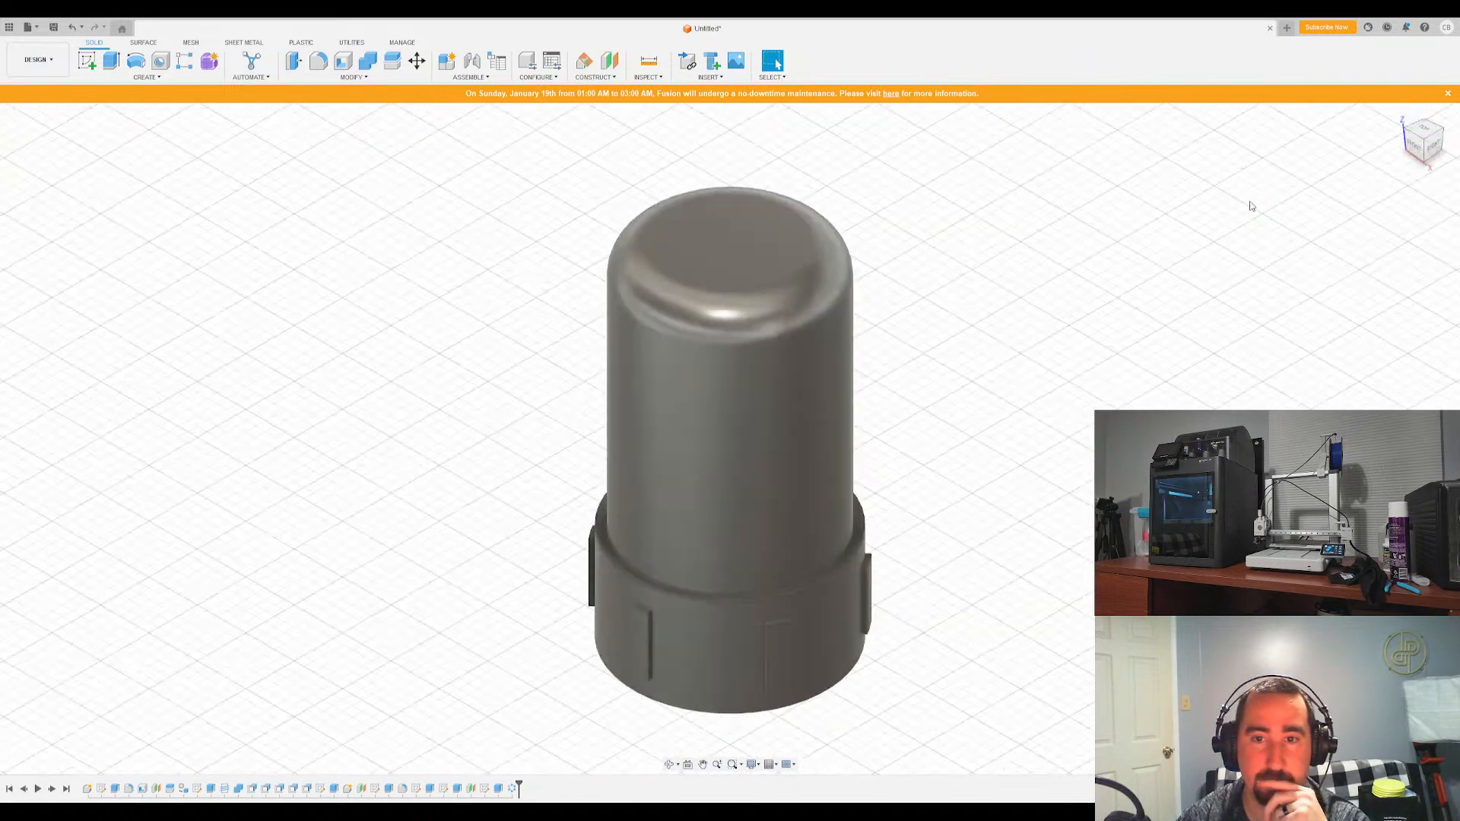
pyautogui.keyDown('shift'); pyautogui.moveTo(729, 439); pyautogui.dragTo(1216, 228, button='middle'); pyautogui.keyUp('shift')
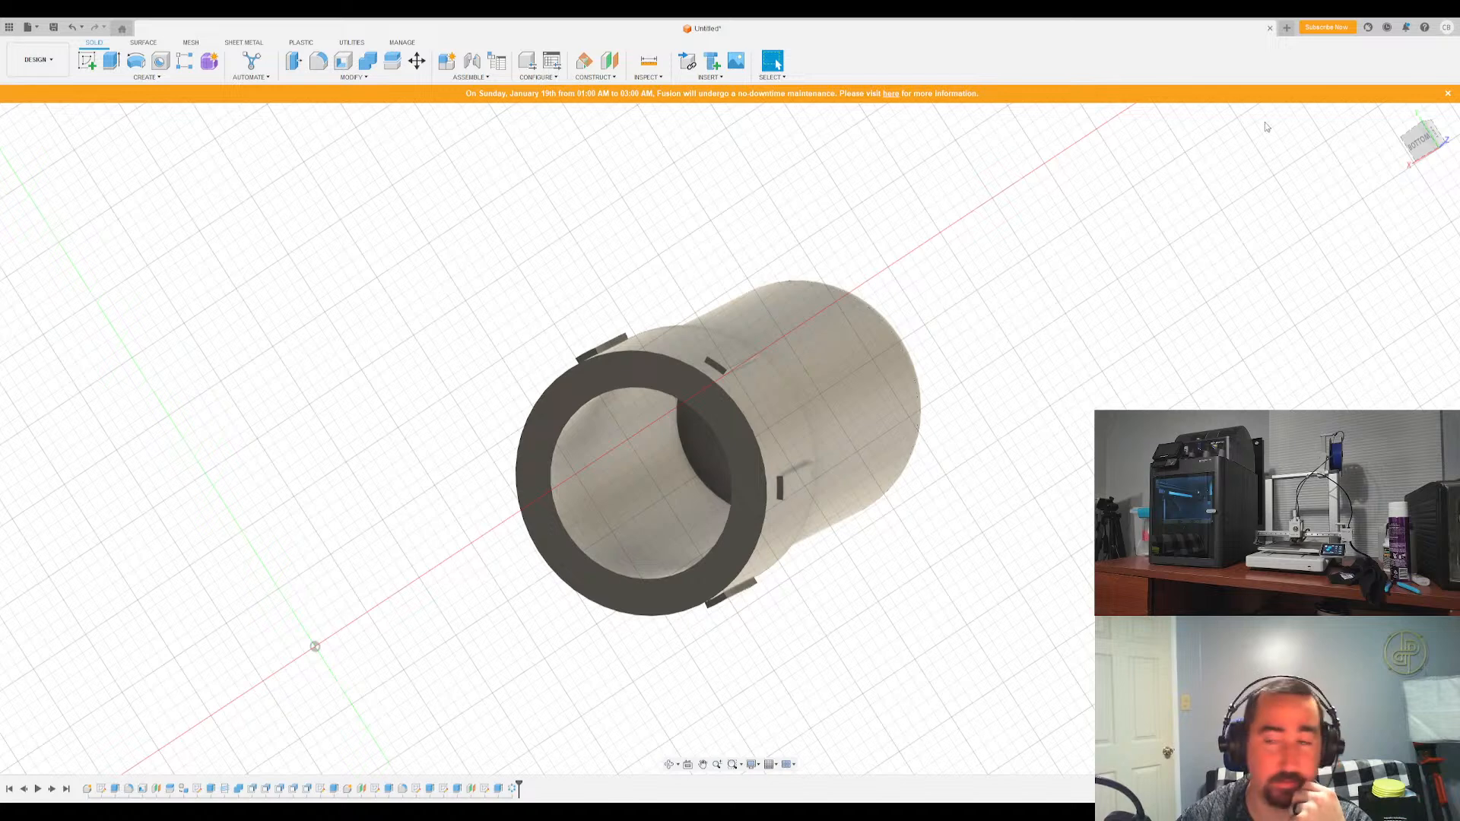
pyautogui.keyDown('shift'); pyautogui.moveTo(728, 430); pyautogui.dragTo(768, 301, button='middle'); pyautogui.keyUp('shift')
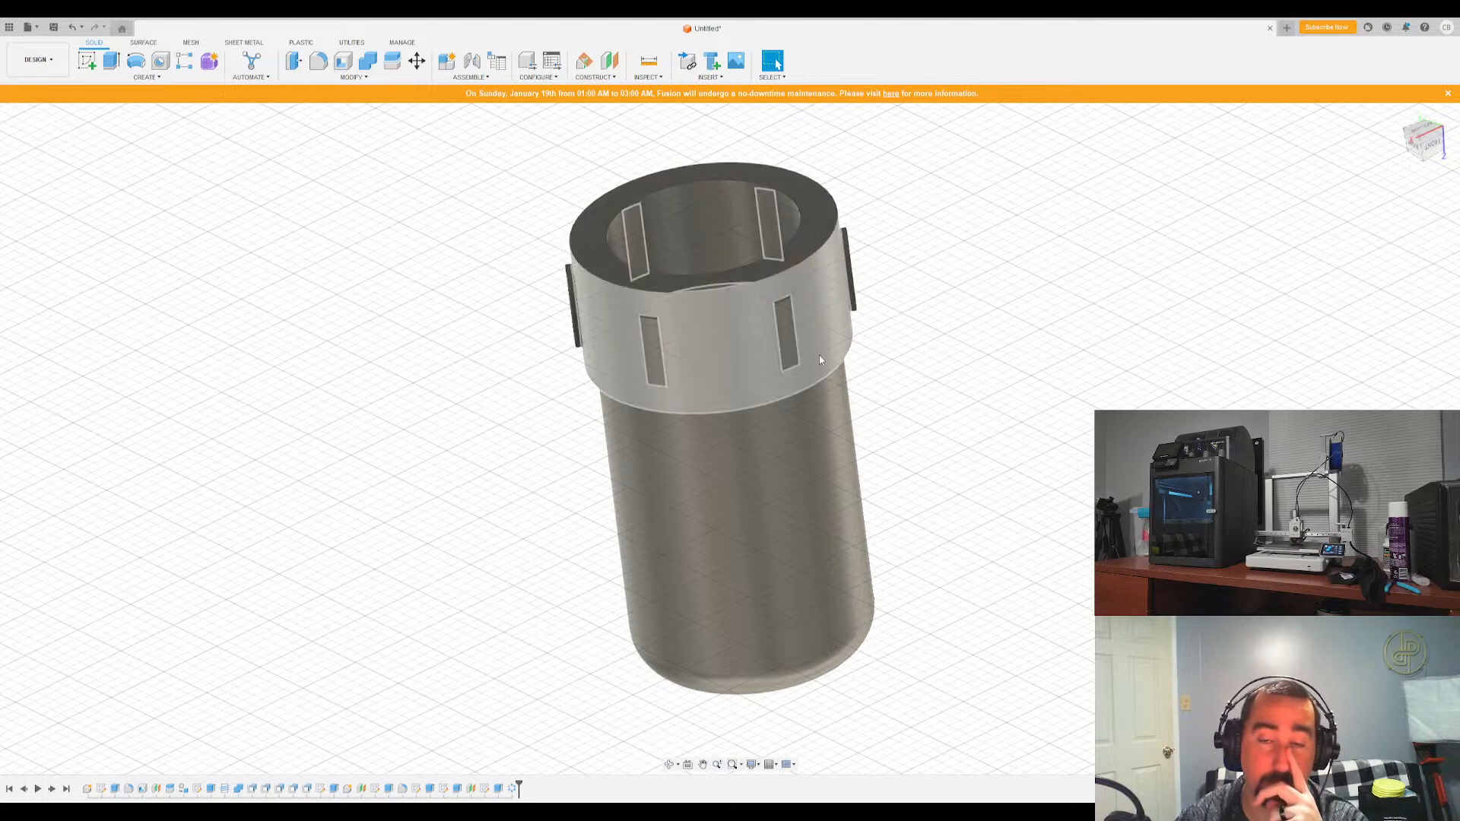
pyautogui.click(1397, 116)
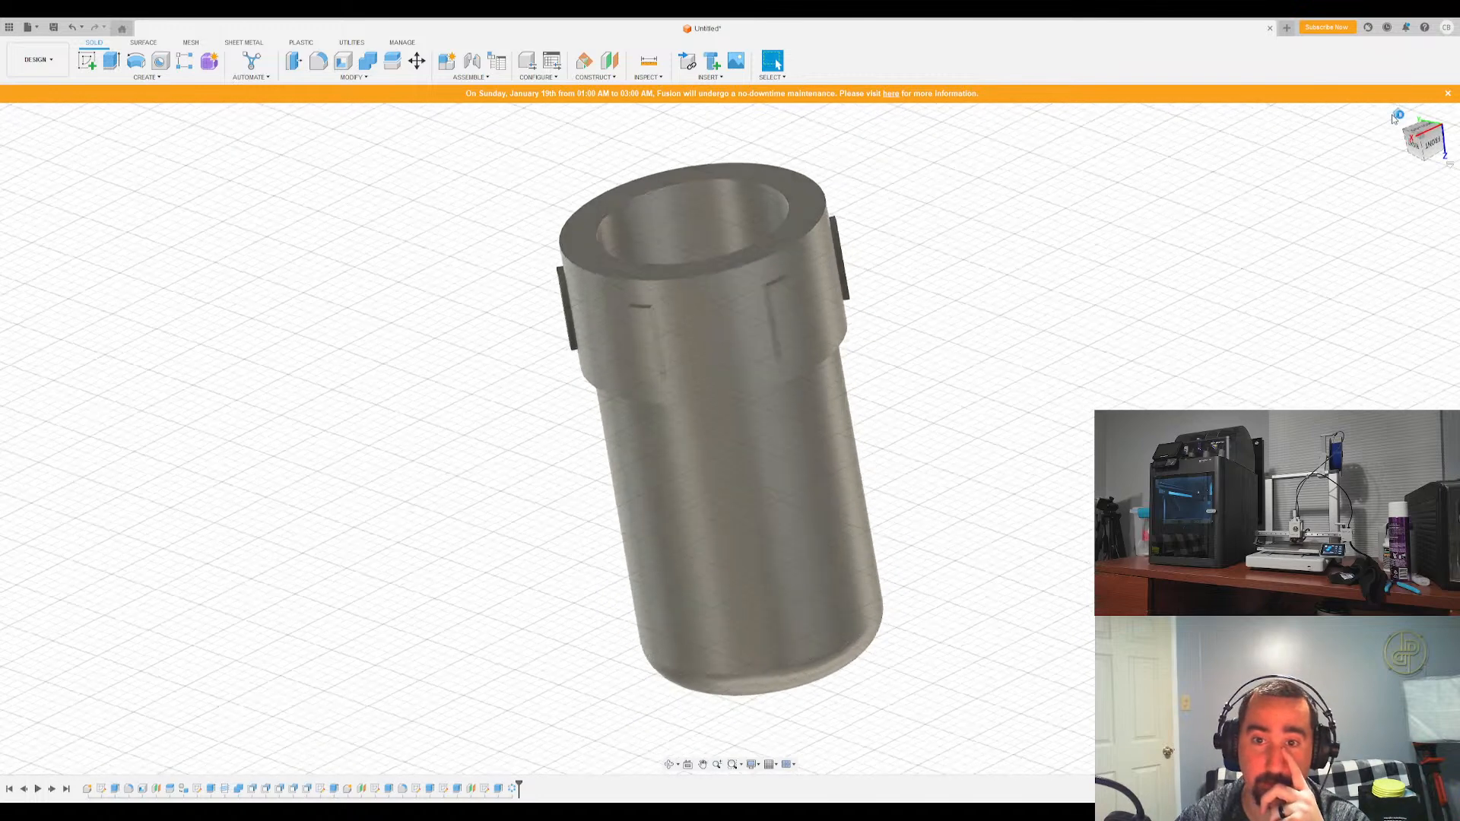
pyautogui.moveTo(1424, 157); pyautogui.dragTo(1425, 142)
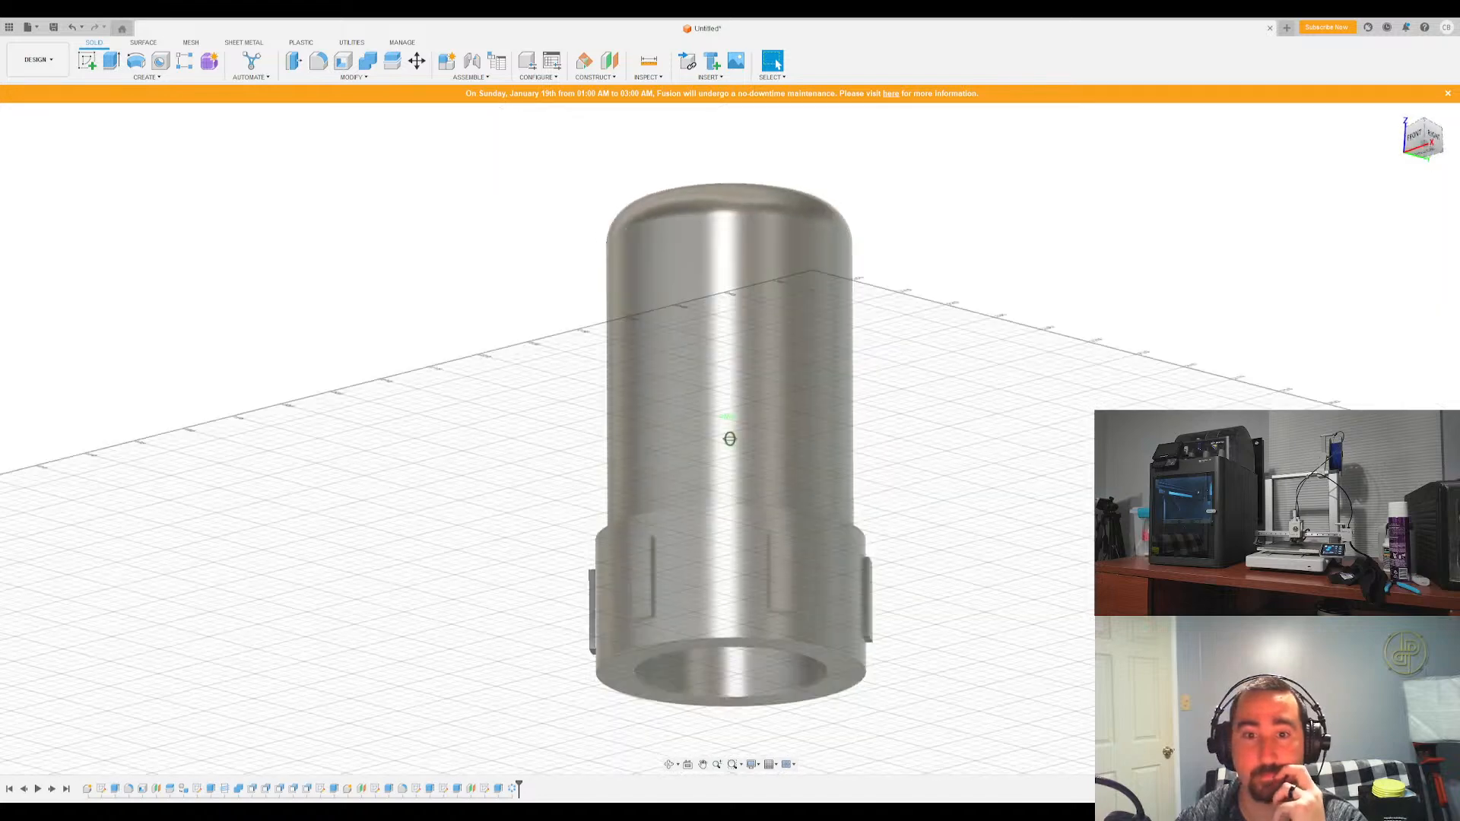
pyautogui.keyDown('shift'); pyautogui.moveTo(730, 439); pyautogui.dragTo(730, 422, button='middle'); pyautogui.keyUp('shift')
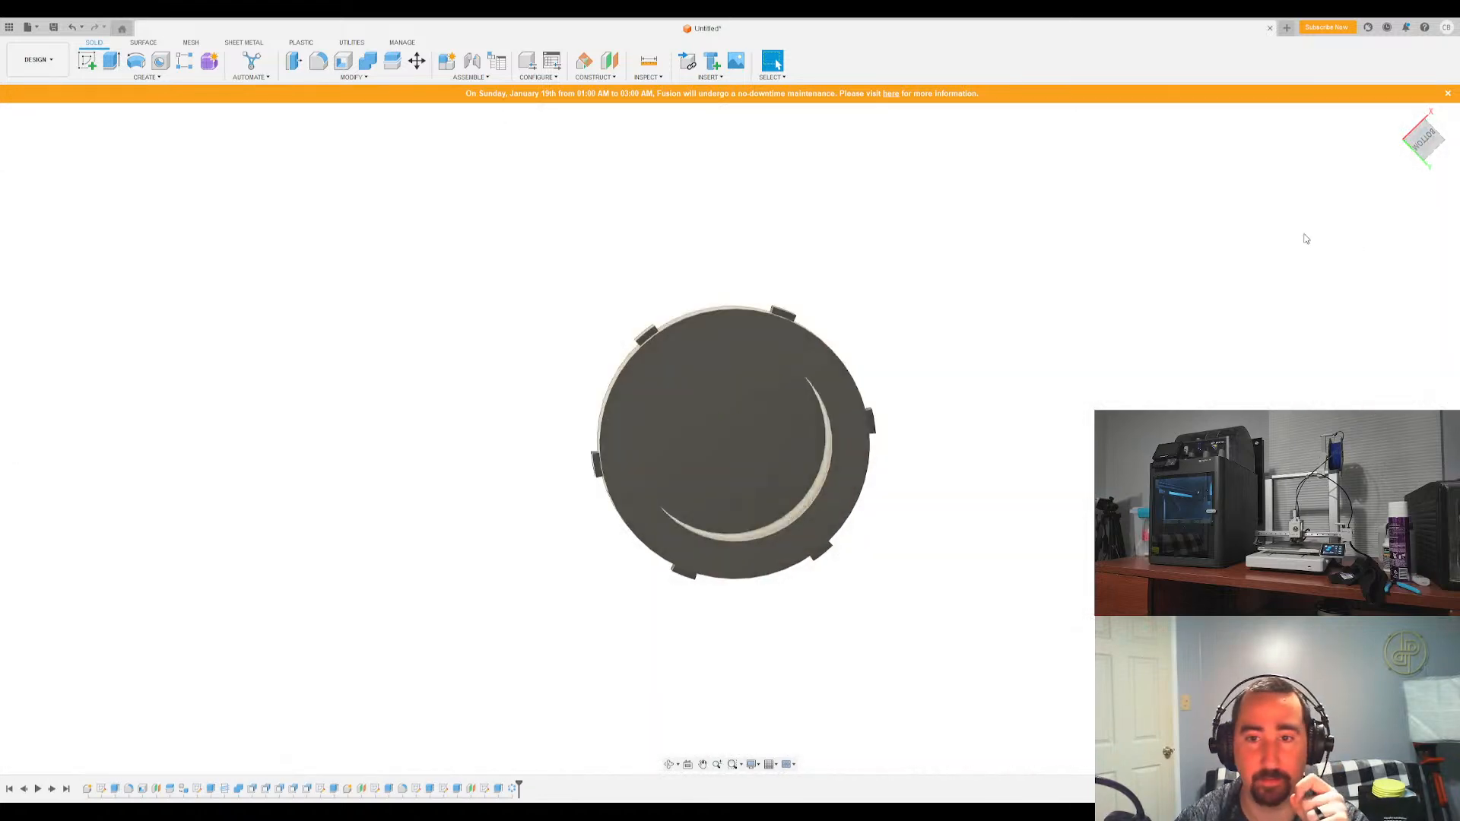
pyautogui.click(1422, 142)
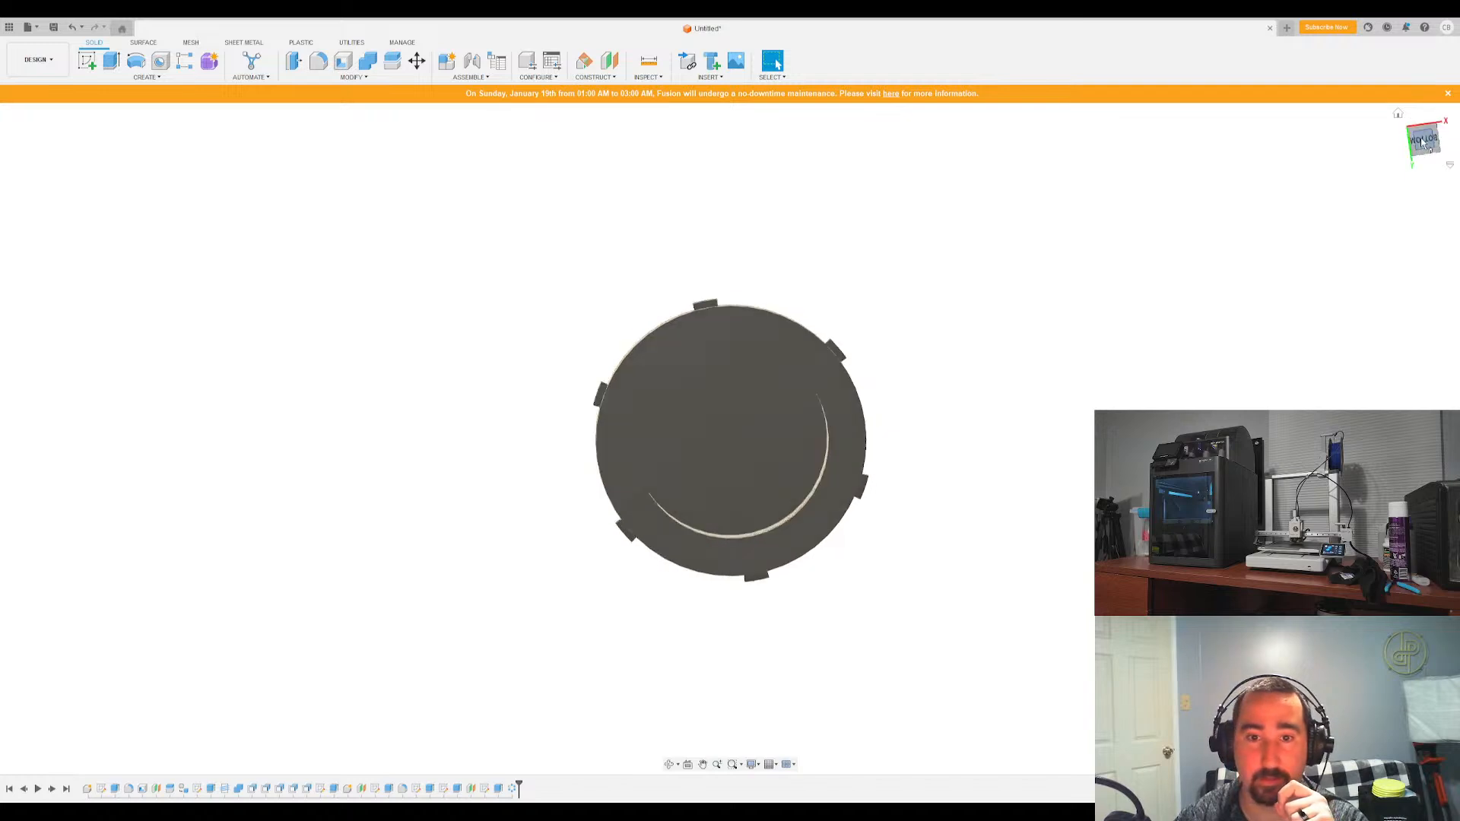
pyautogui.moveTo(1425, 141); pyautogui.dragTo(1416, 124)
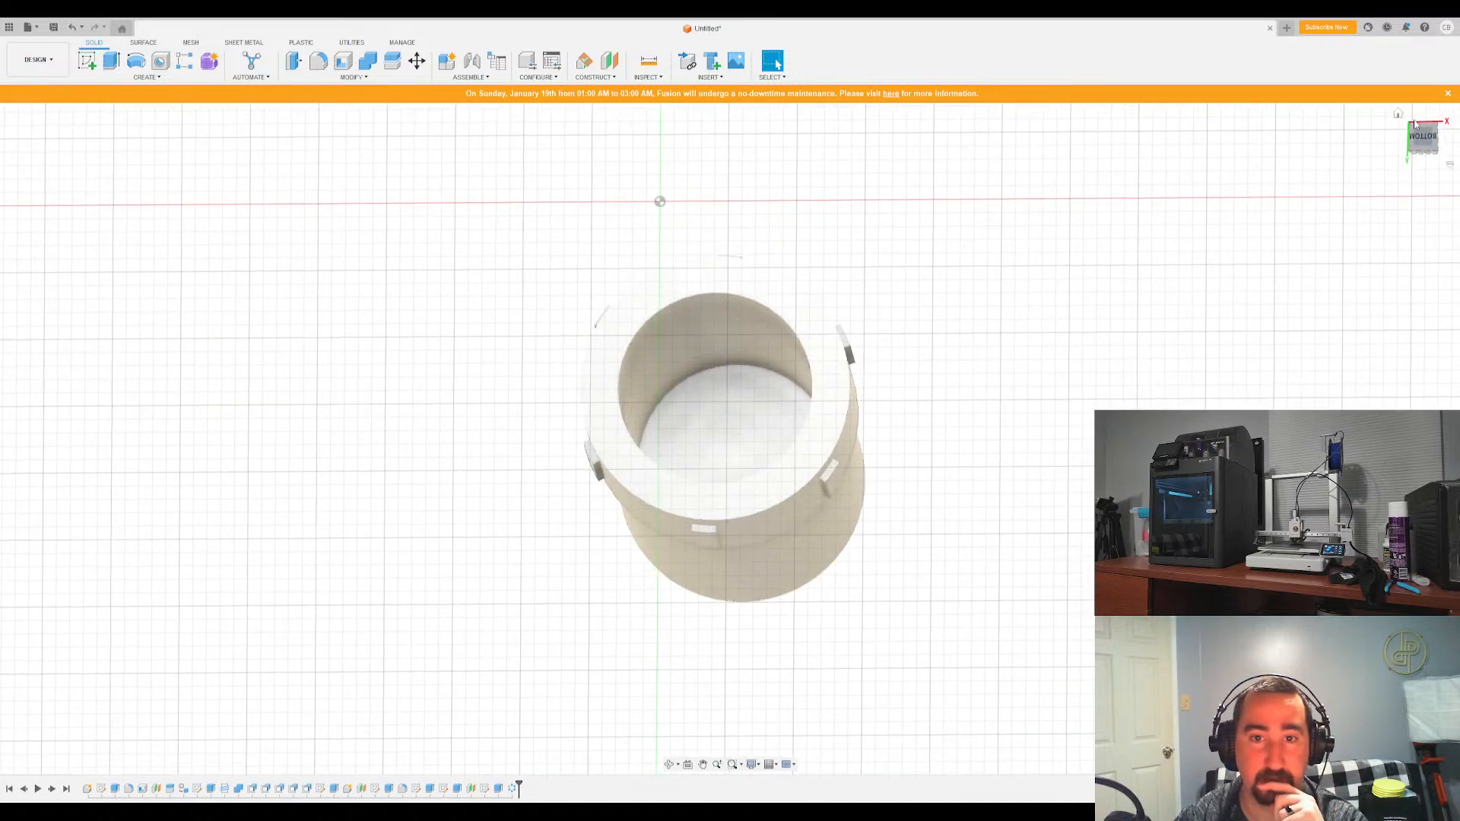
# Activate the ribbed tube's component and start a sketch on the ring face at its open bottom end
pyautogui.click(102, 496)
pyautogui.click(963, 263)
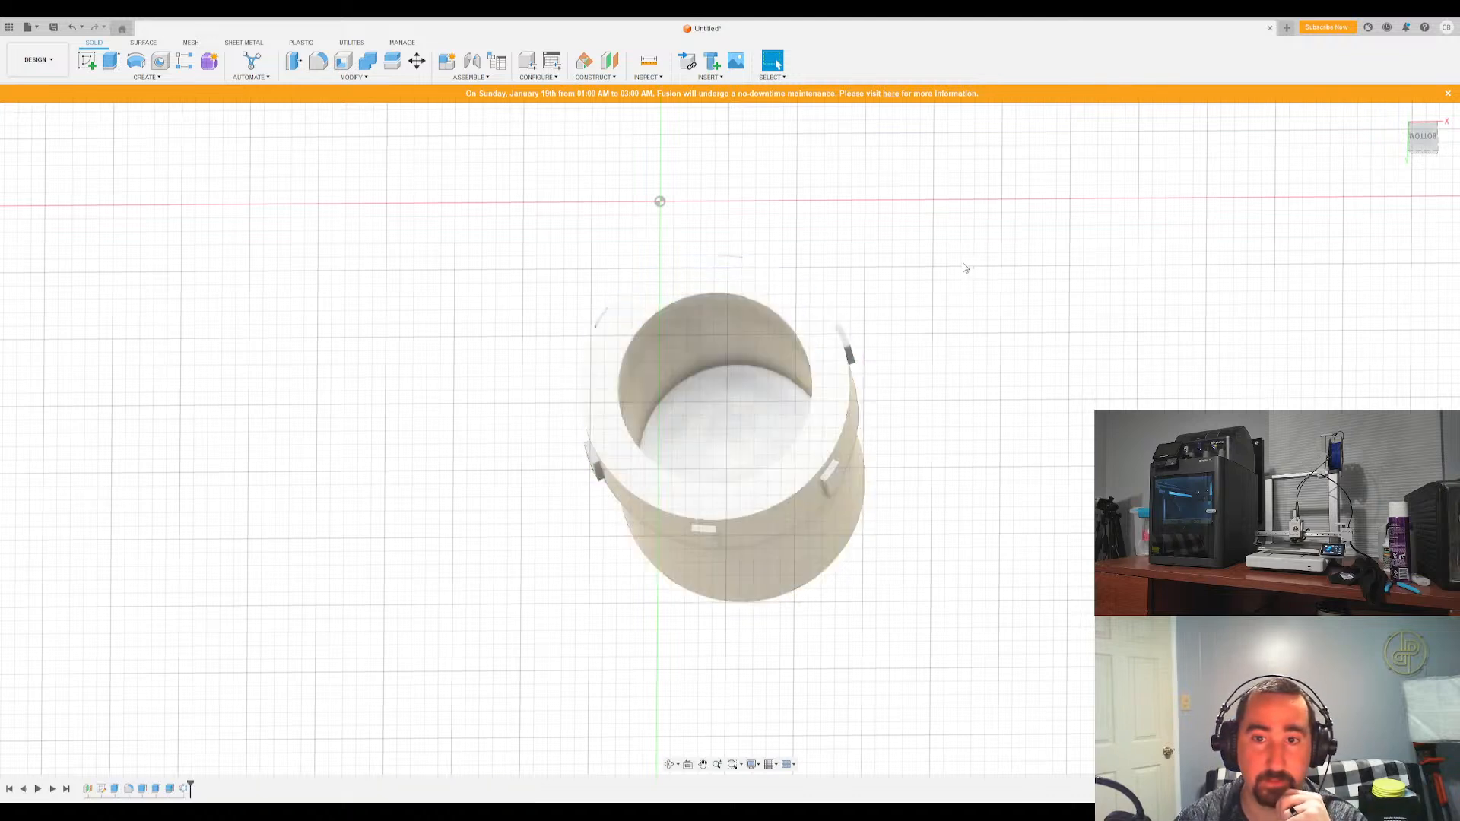
pyautogui.moveTo(1419, 147); pyautogui.dragTo(1396, 151)
pyautogui.click(1424, 144)
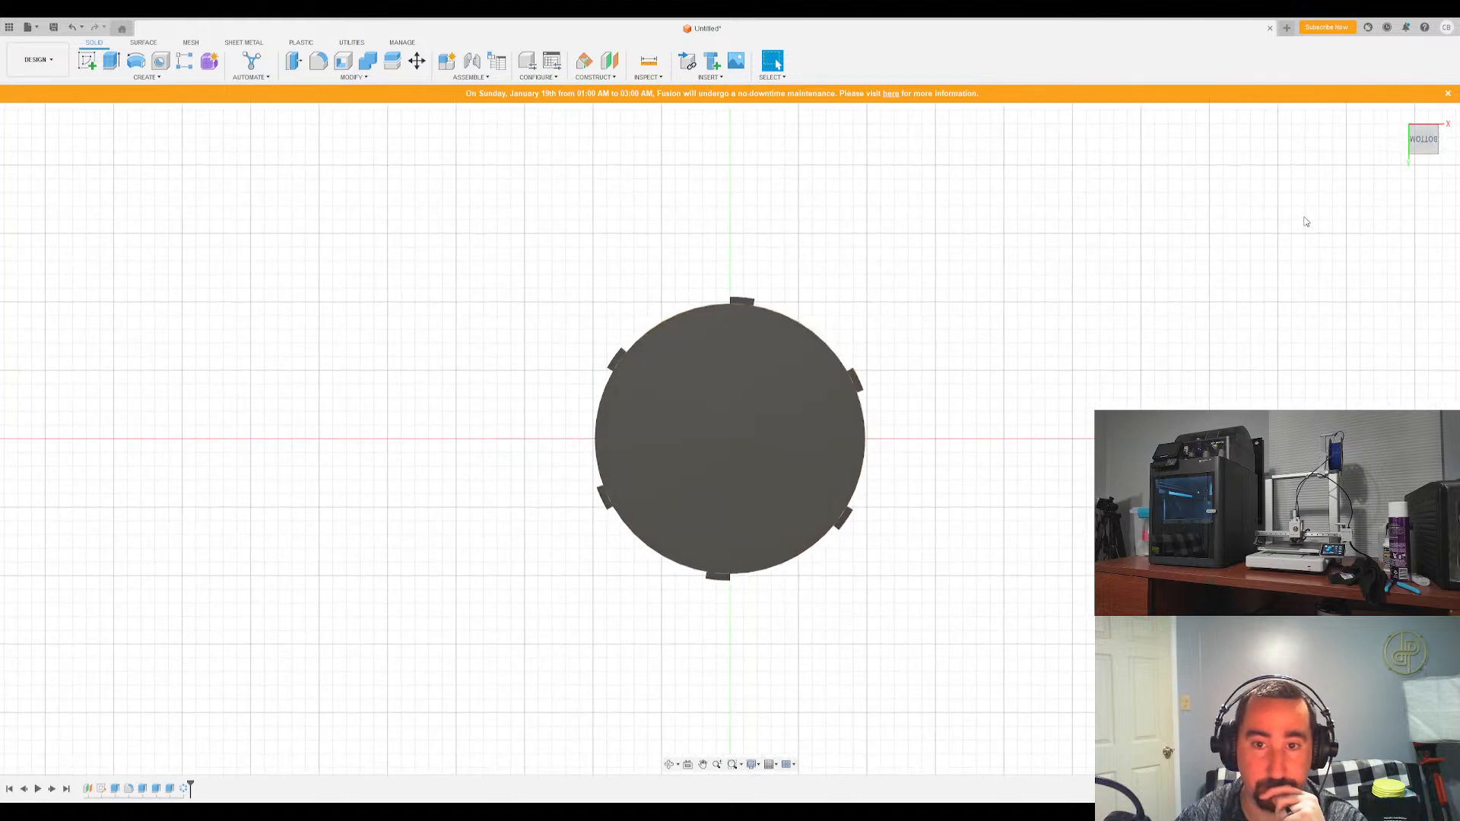
pyautogui.click(86, 61)
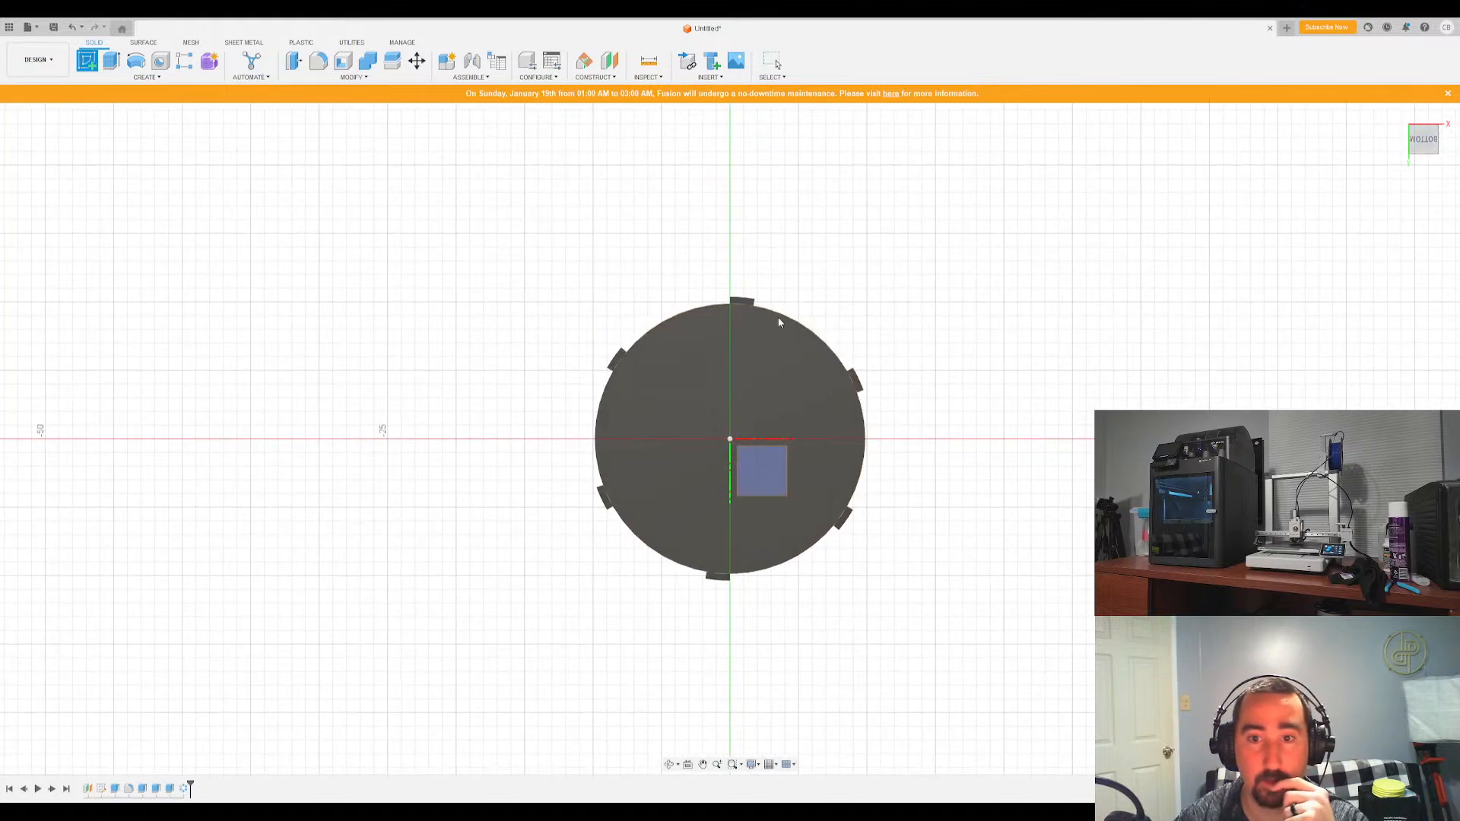
pyautogui.click(819, 335)
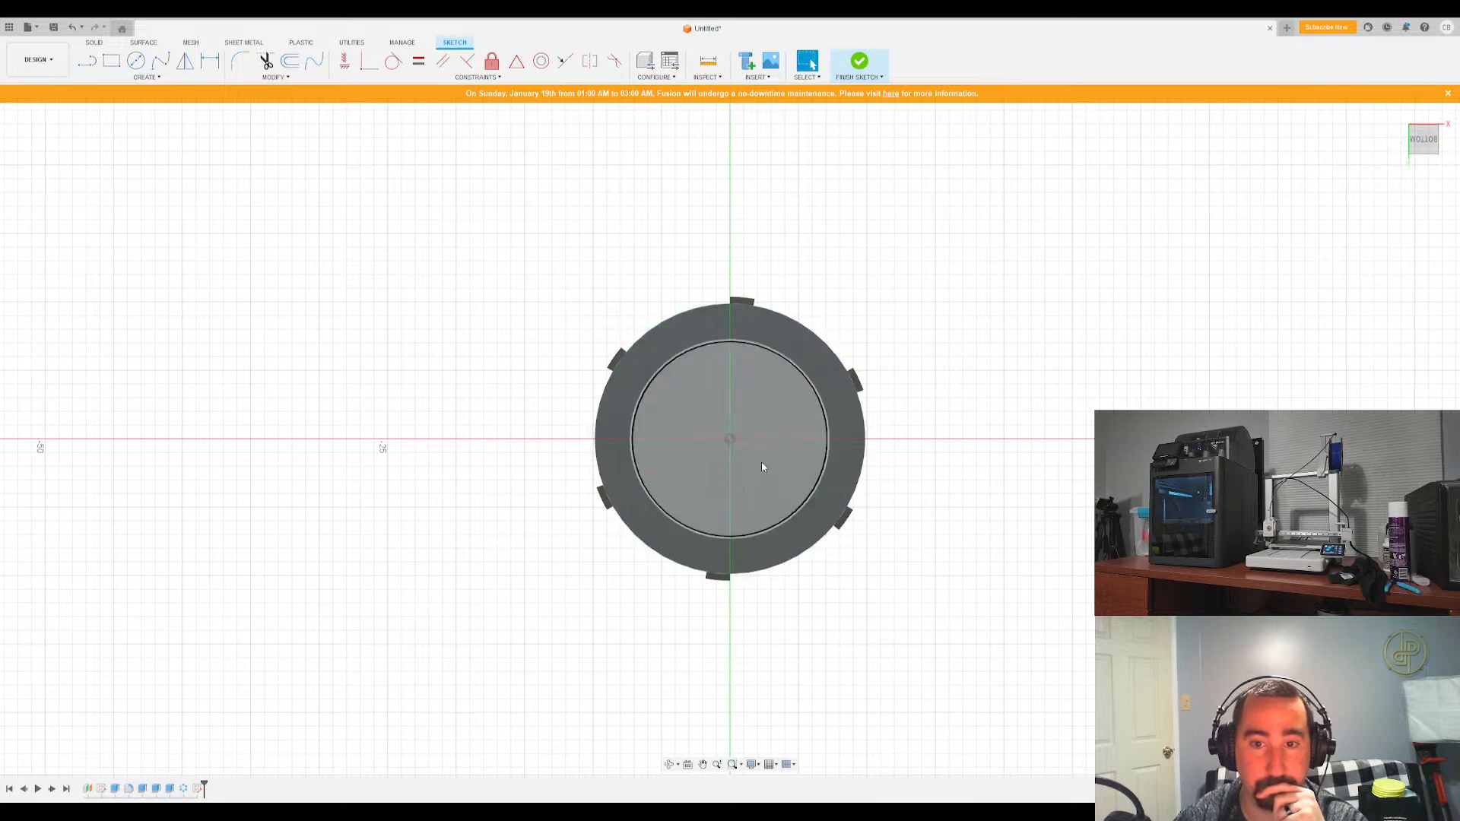
pyautogui.scroll(3, 737, 348)
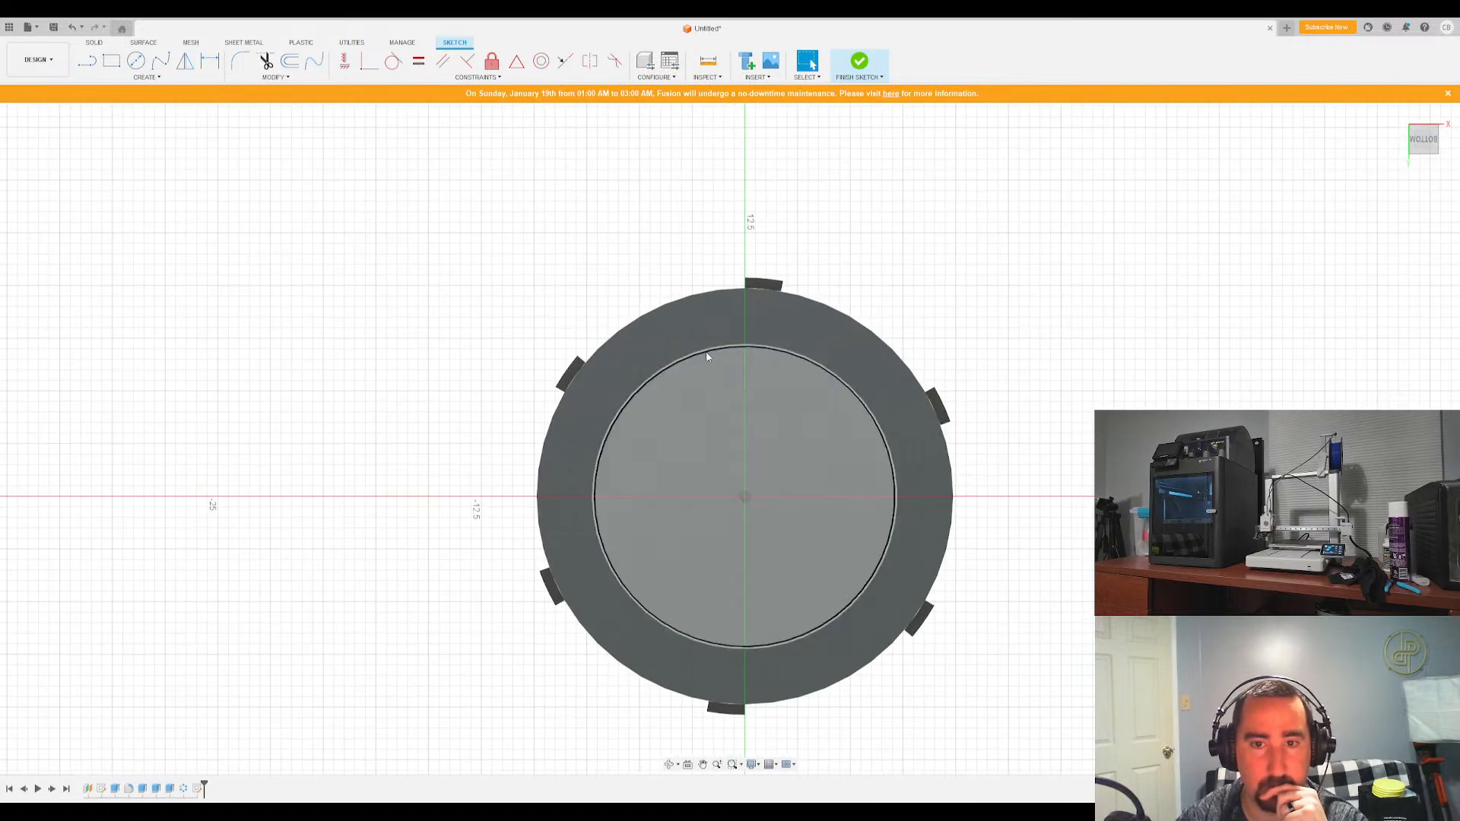
# Draw two concentric circles centred on the origin, 19.75 mm and 14 mm in diameter
pyautogui.click(136, 61)
pyautogui.click(744, 495)
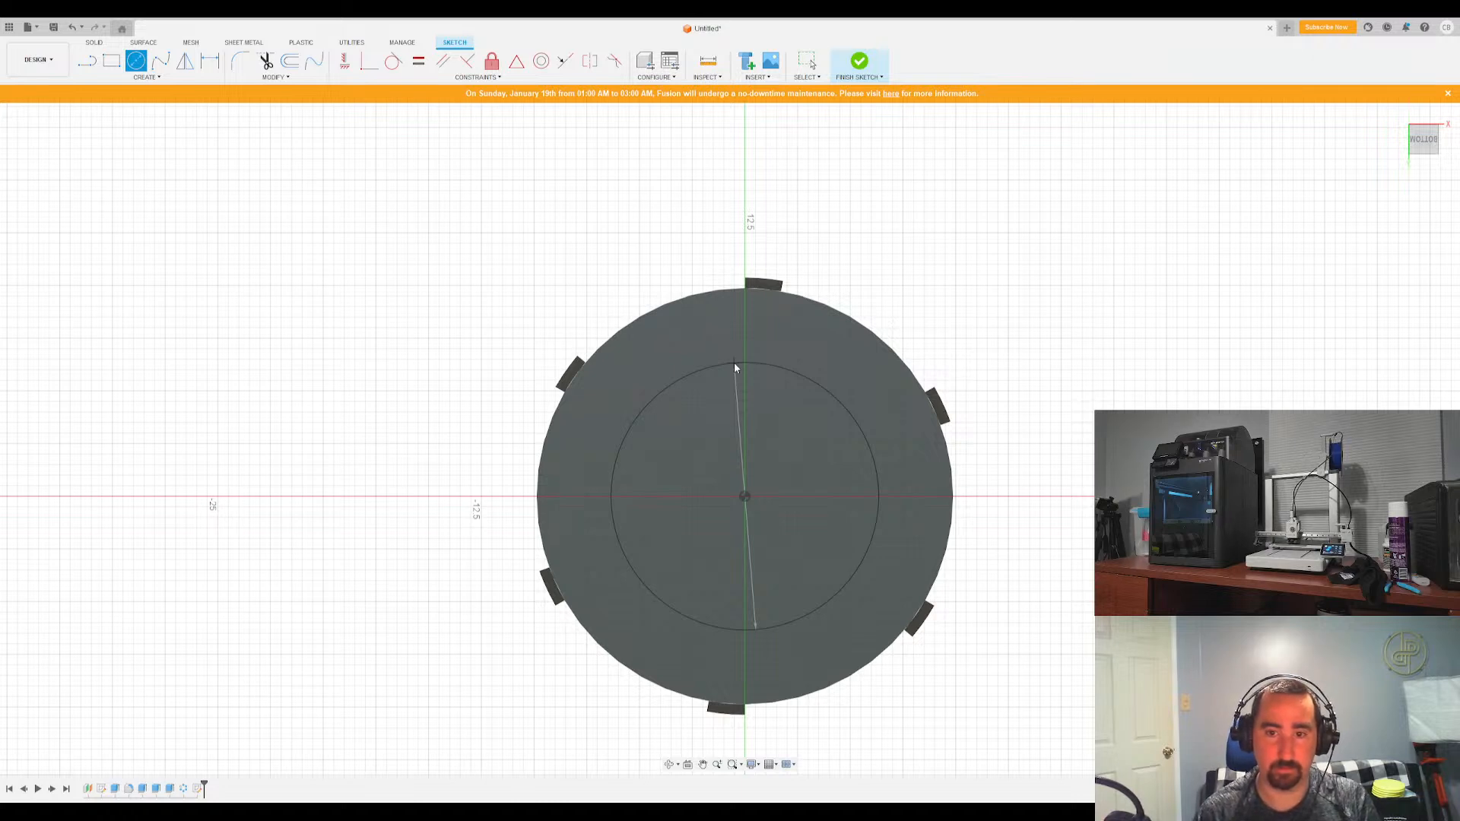
pyautogui.click(734, 366)
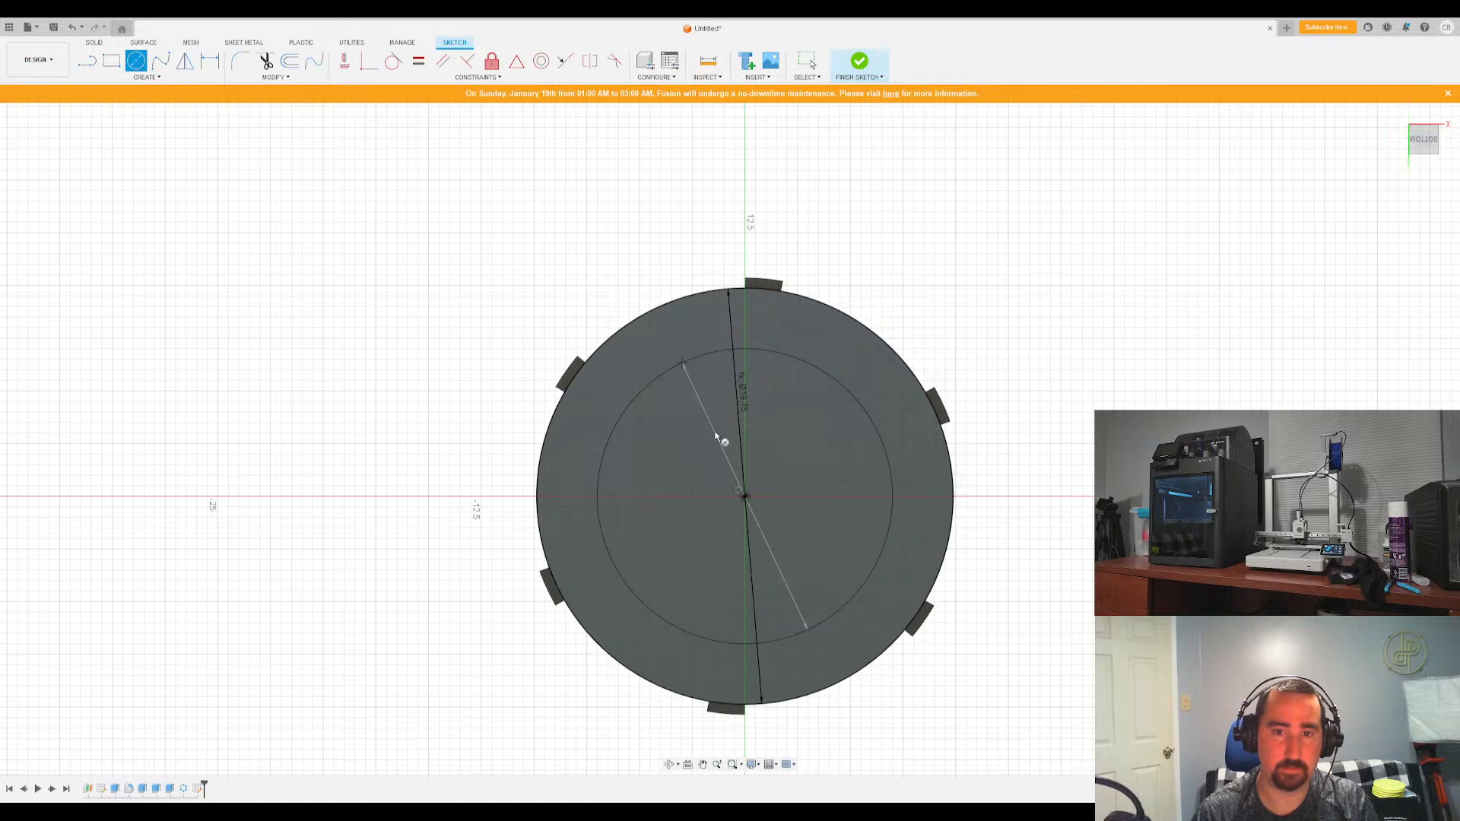
pyautogui.click(715, 432)
pyautogui.press('Escape')
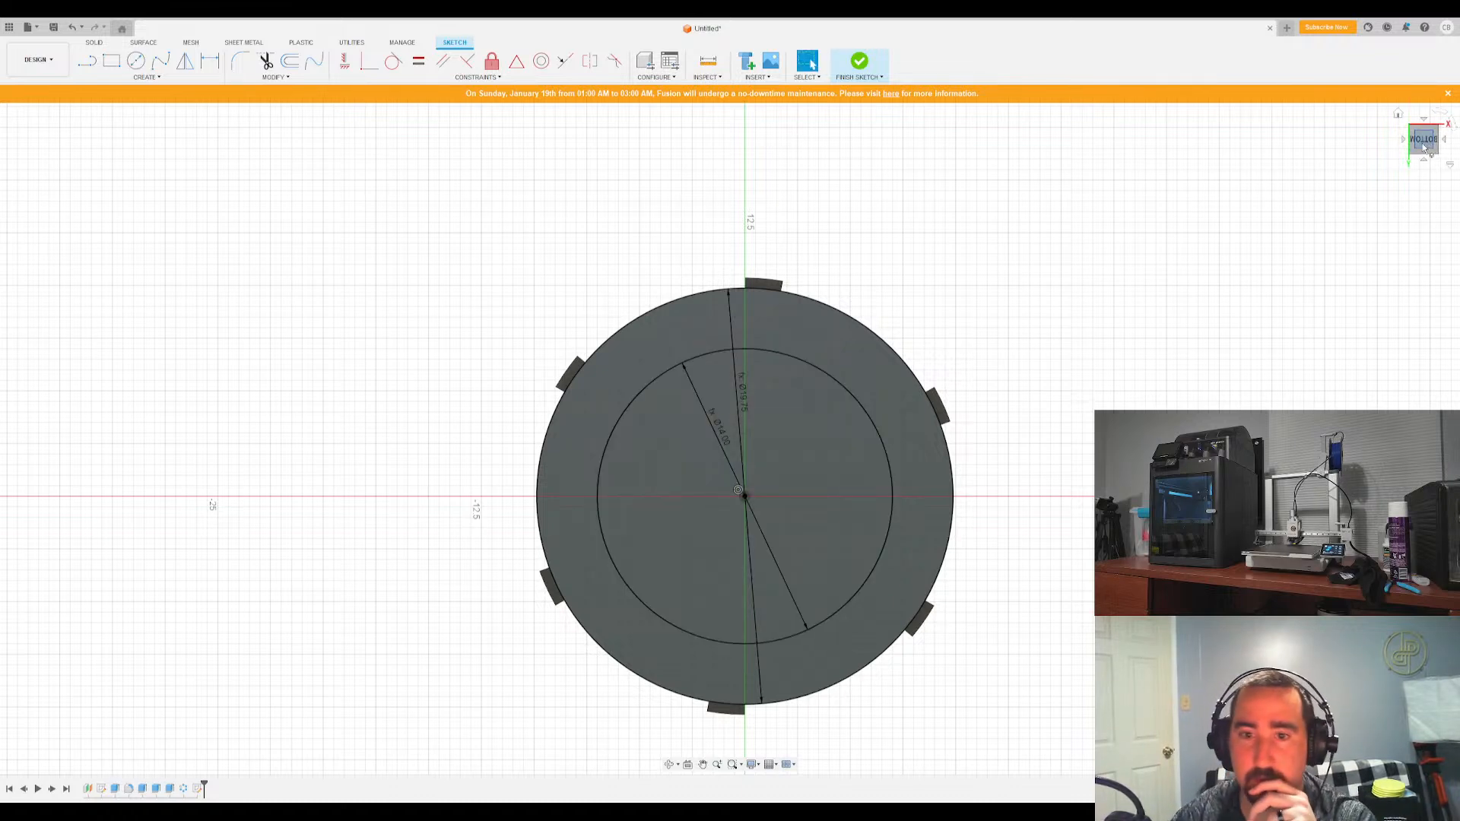
# Set the inner circle's diameter to 14.25 mm
pyautogui.moveTo(729, 439)
pyautogui.keyDown('shift'); pyautogui.mouseDown(button='middle')
pyautogui.moveTo(673, 441)
pyautogui.moveTo(638, 342)
pyautogui.mouseUp(button='middle'); pyautogui.keyUp('shift')
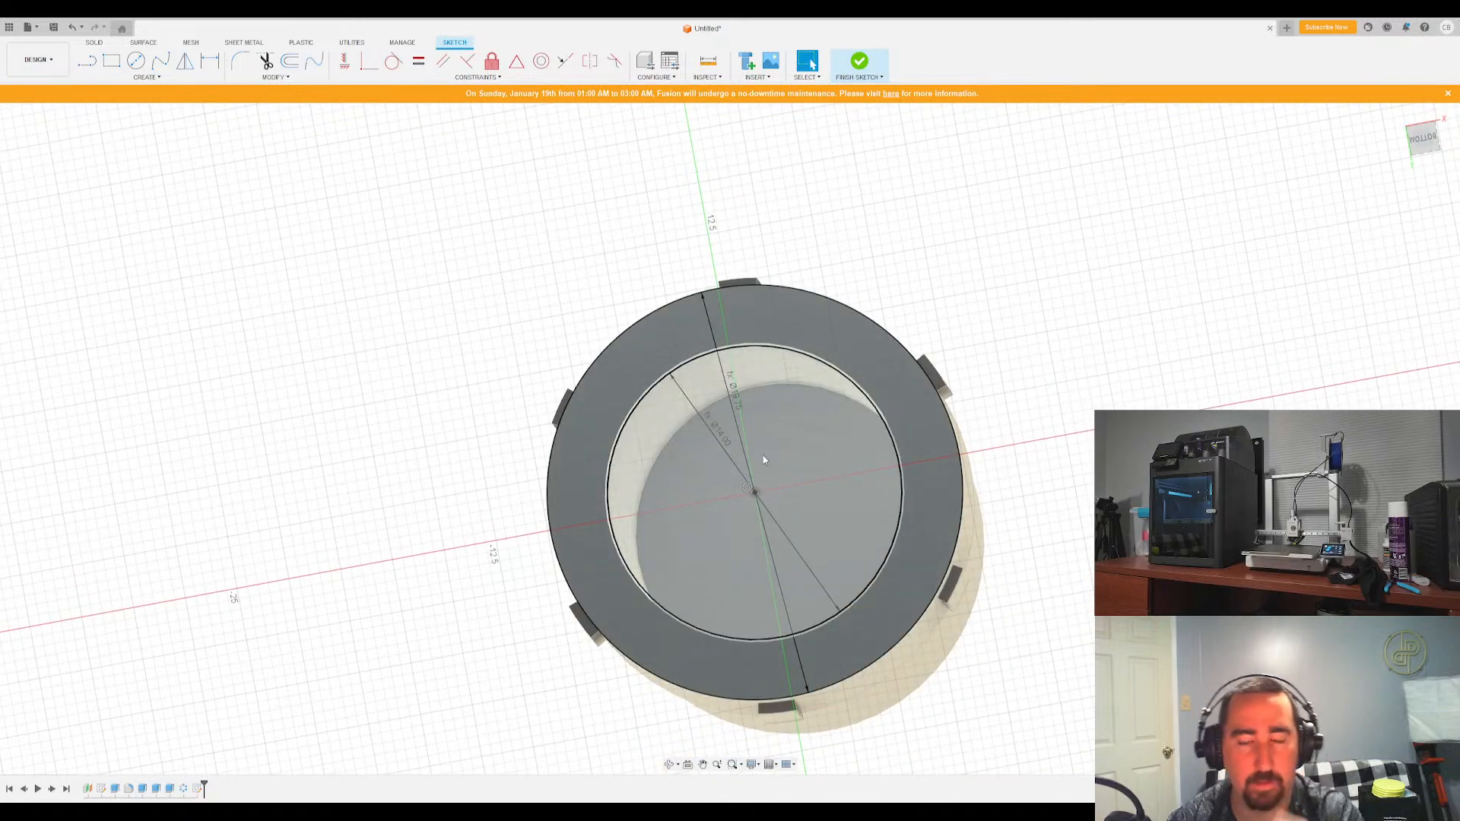
pyautogui.click(725, 443)
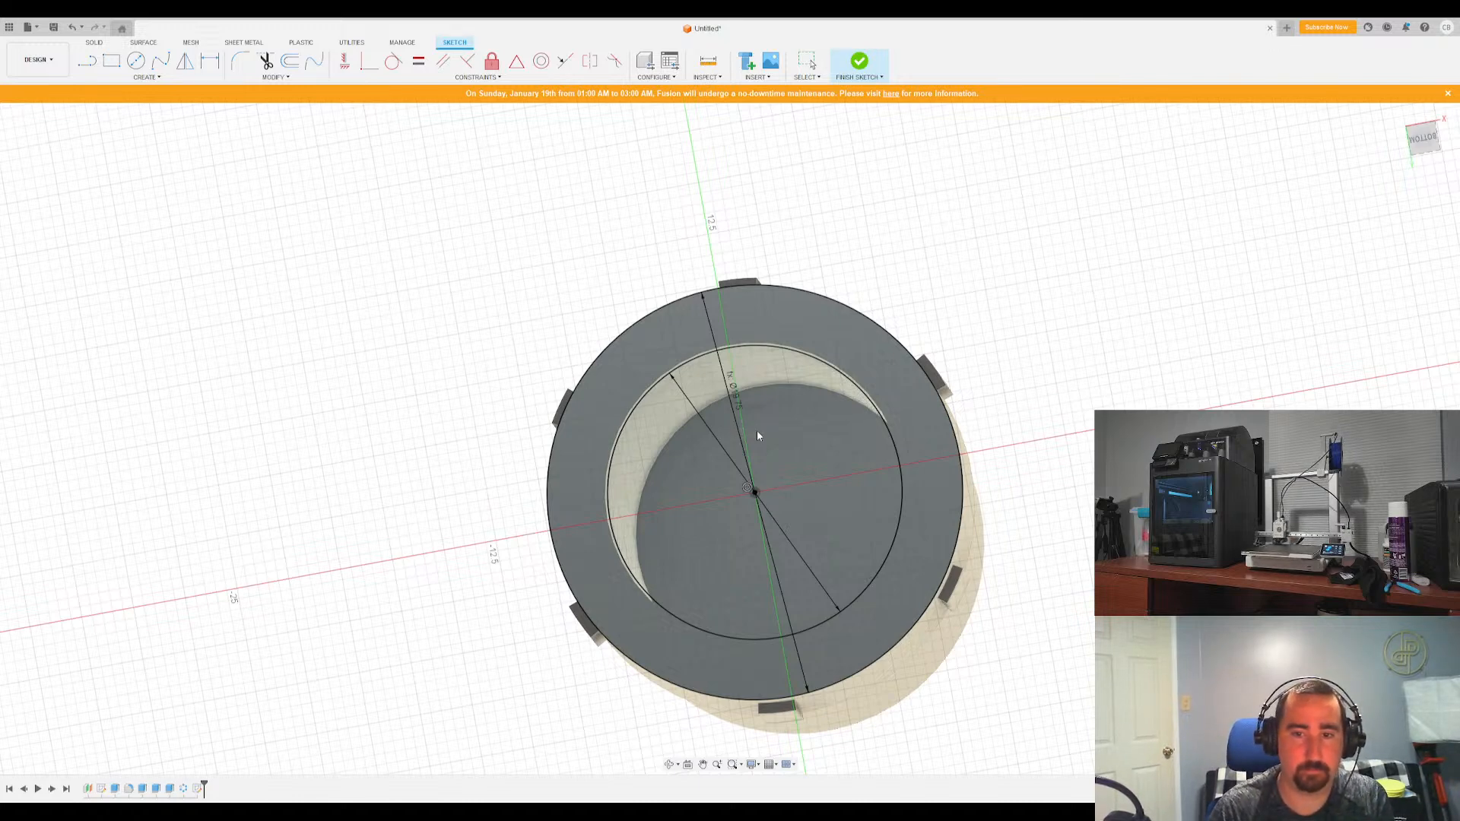
pyautogui.press('Return')
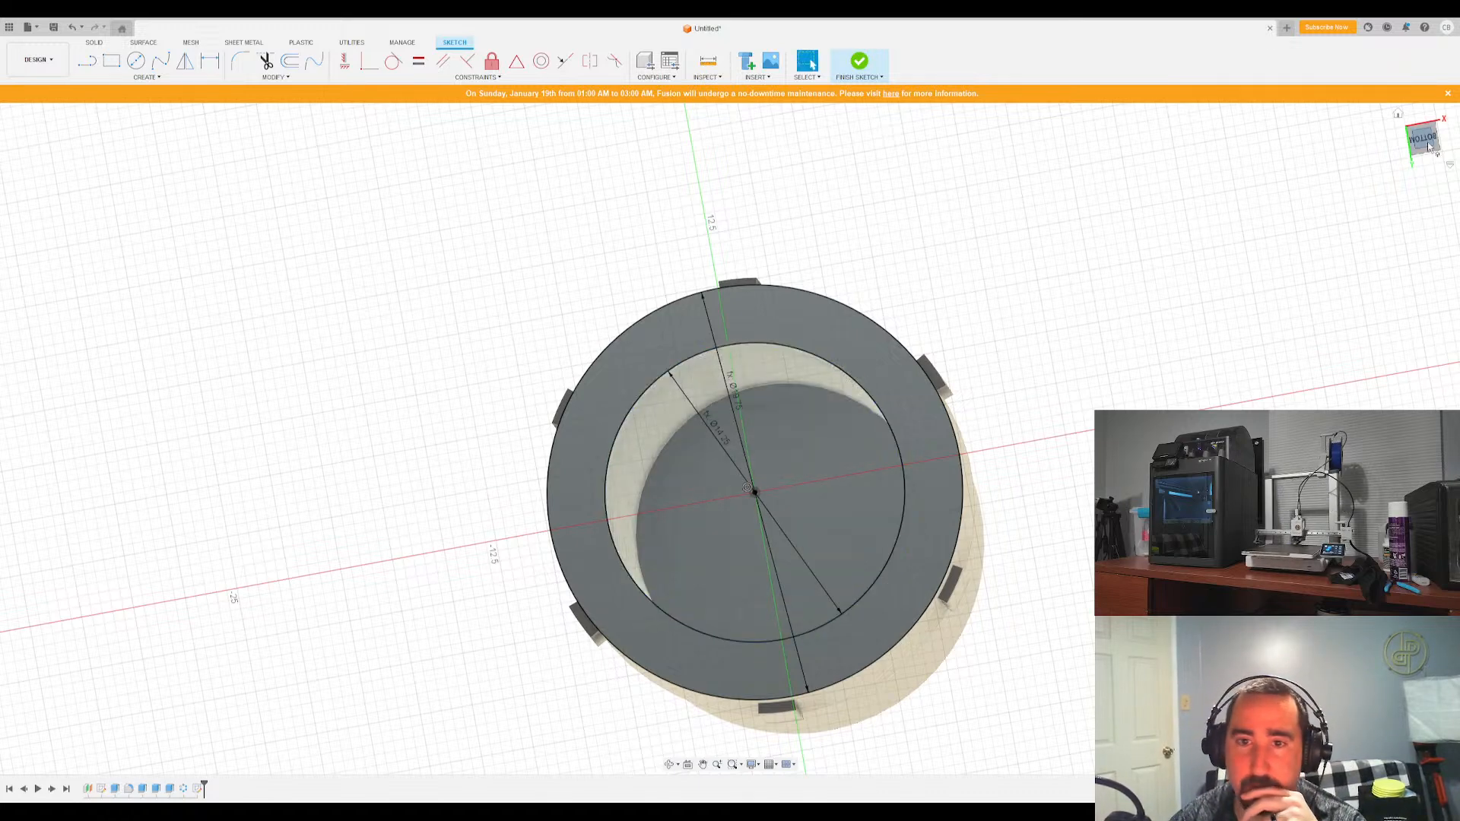
# Draw a vertical line from the circles' centre up to the outer circle
pyautogui.moveTo(1422, 143)
pyautogui.mouseDown()
pyautogui.moveTo(1436, 164)
pyautogui.moveTo(1456, 156)
pyautogui.moveTo(1452, 114)
pyautogui.moveTo(1407, 127)
pyautogui.mouseUp()
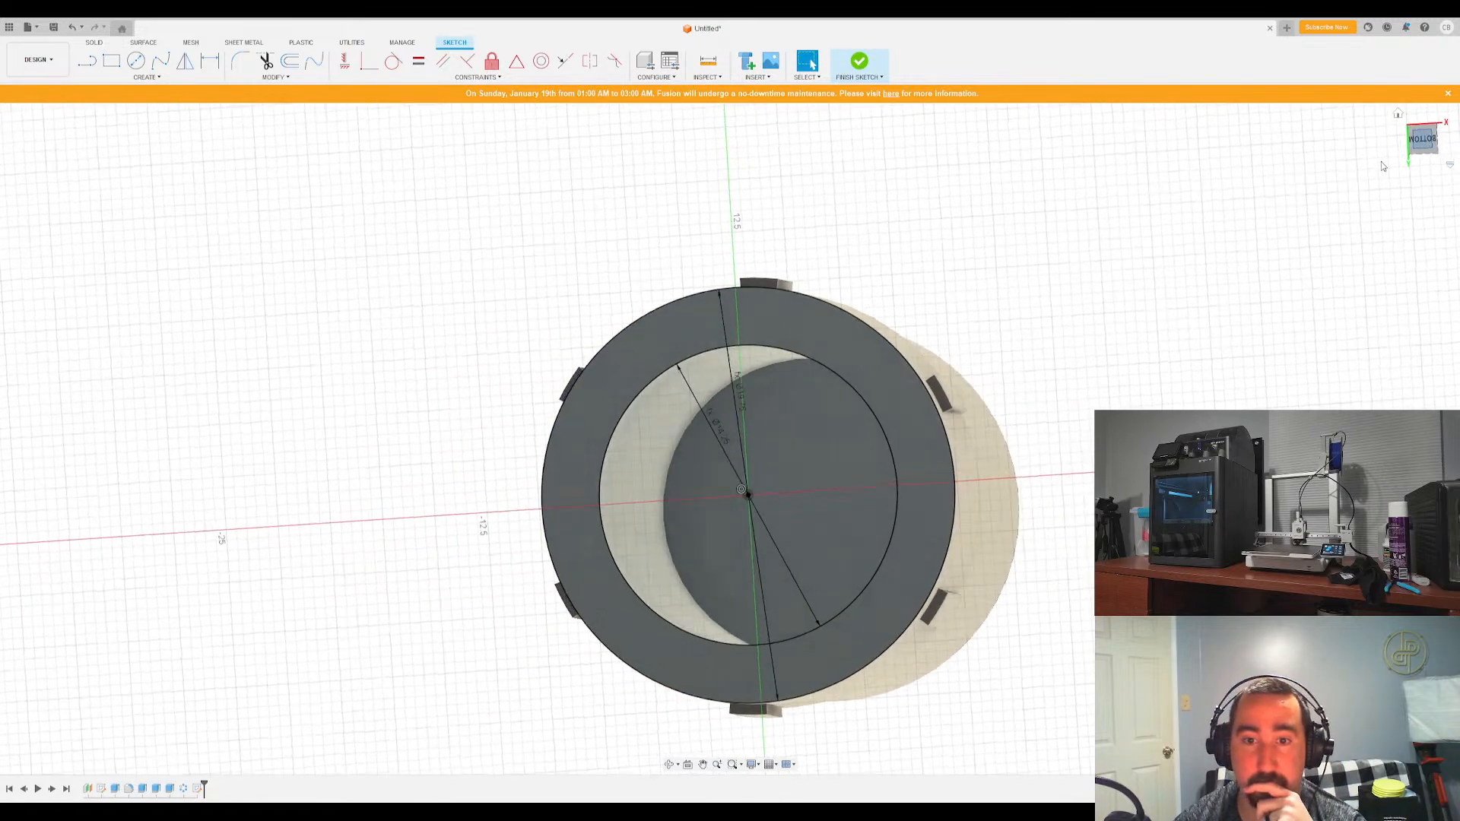
pyautogui.click(1422, 138)
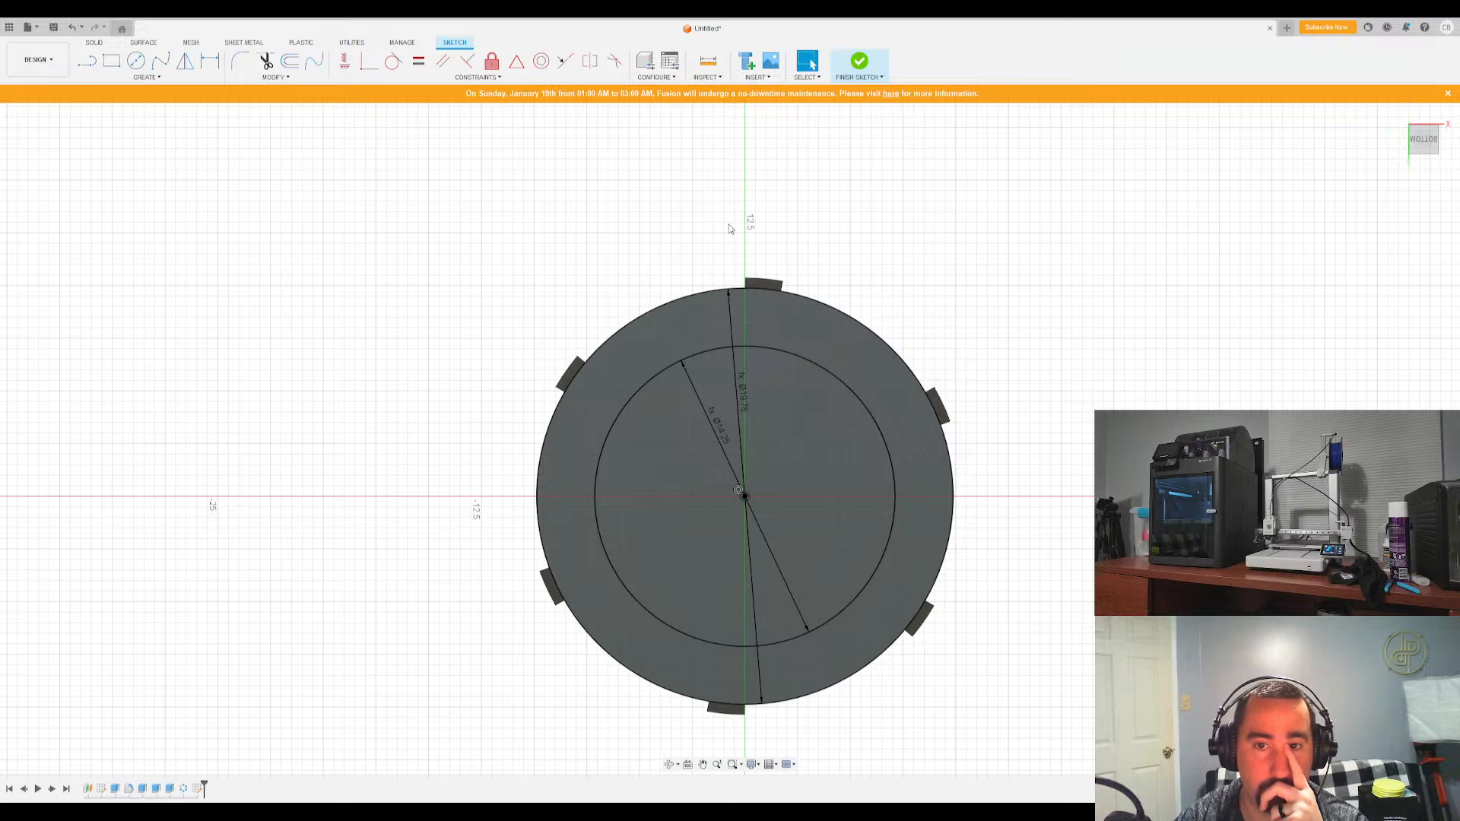
pyautogui.click(85, 61)
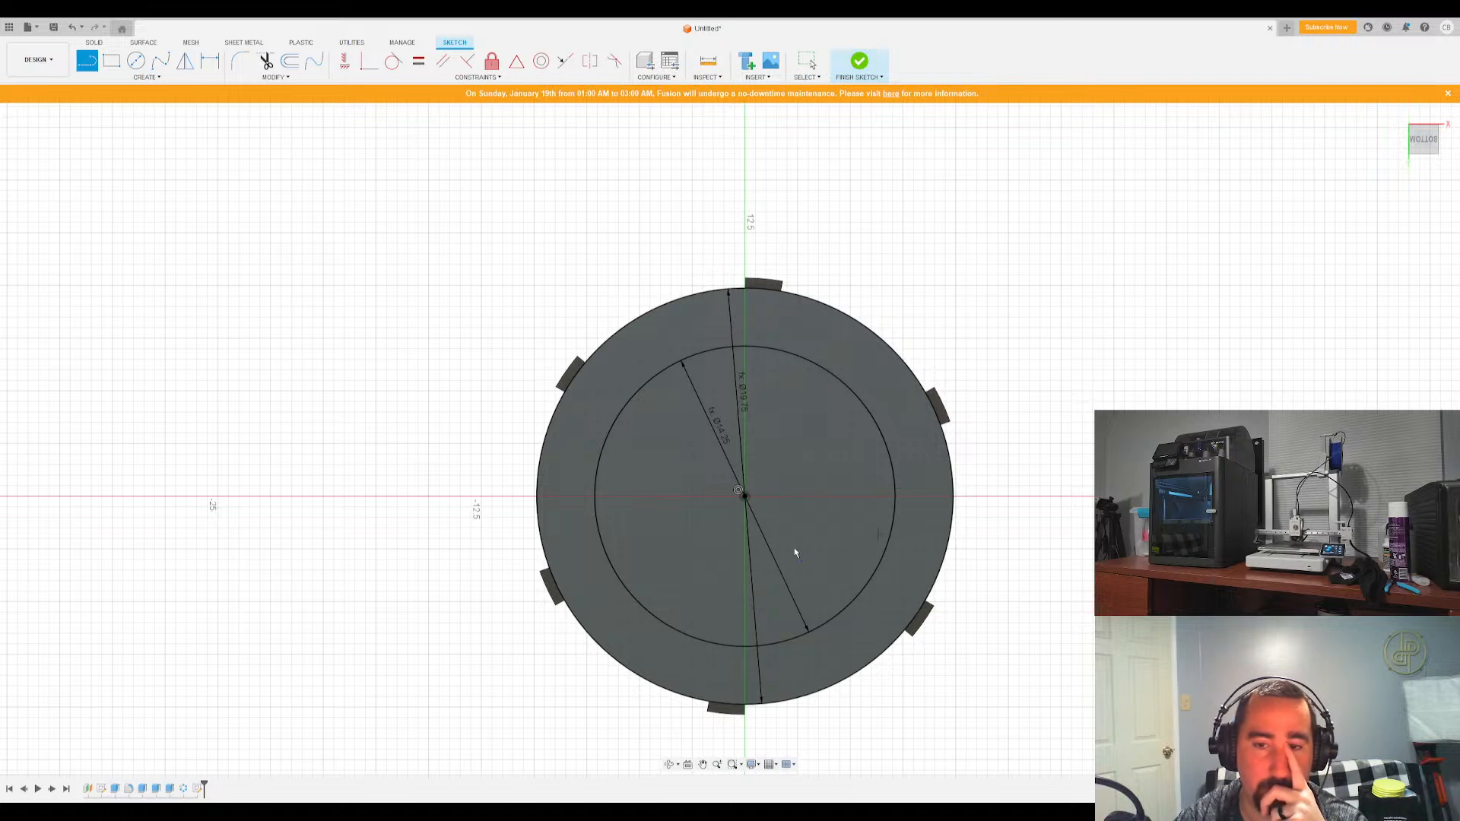
pyautogui.click(744, 495)
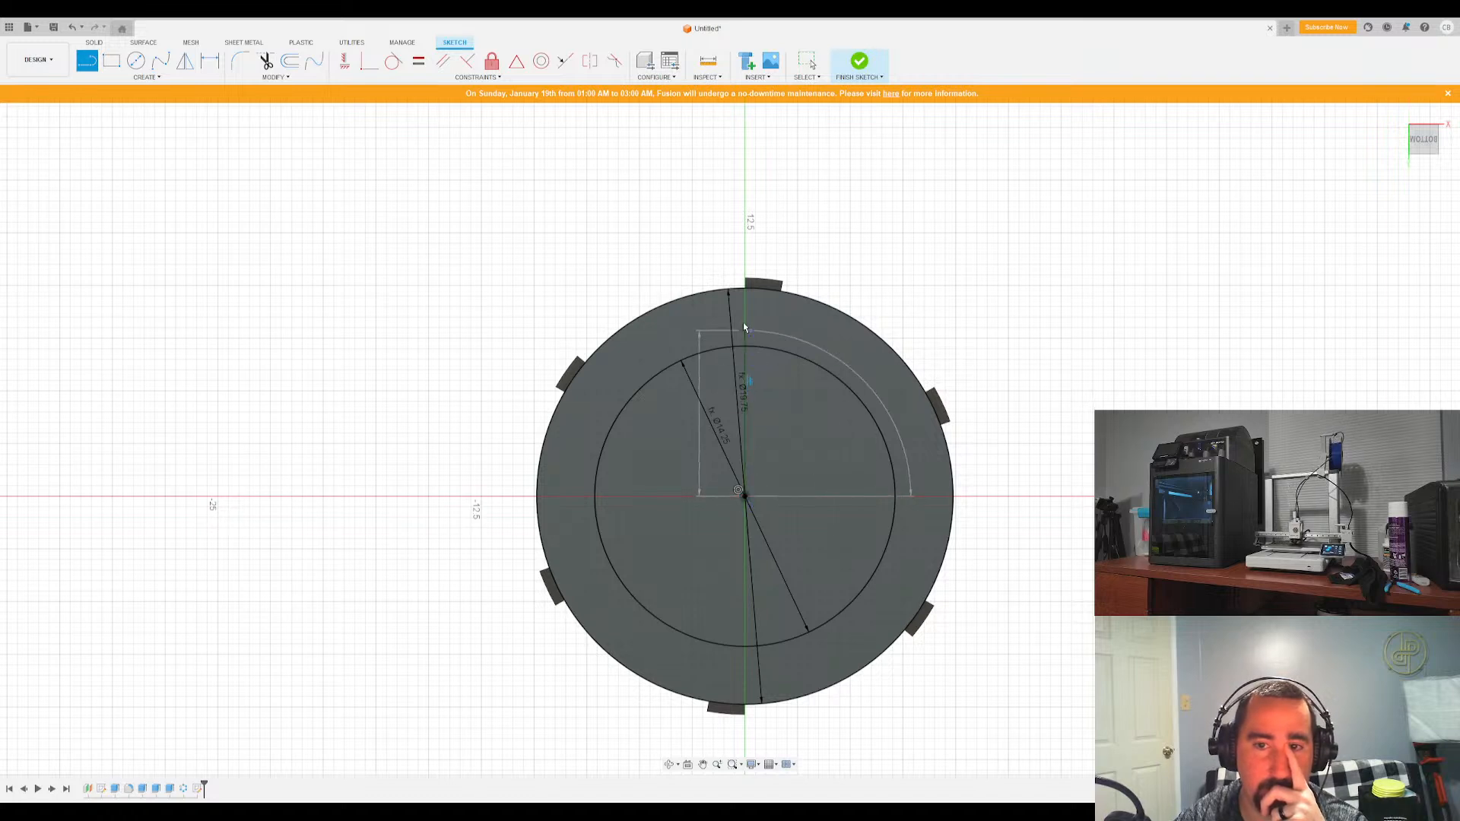
pyautogui.click(746, 288)
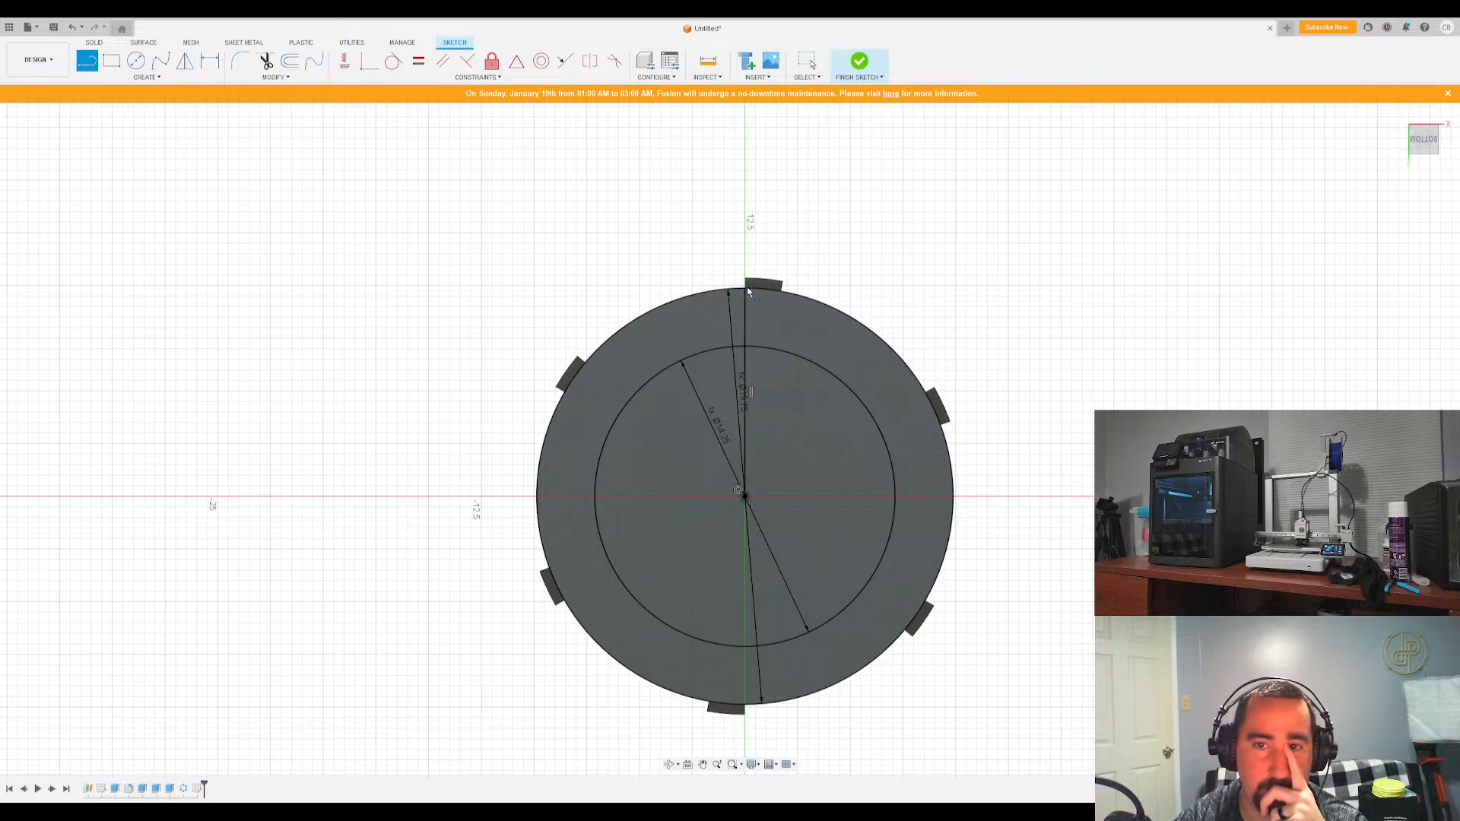
# Draw an angled line from the centre to the outer circle and dimension it at 45° from the vertical line
pyautogui.click(744, 495)
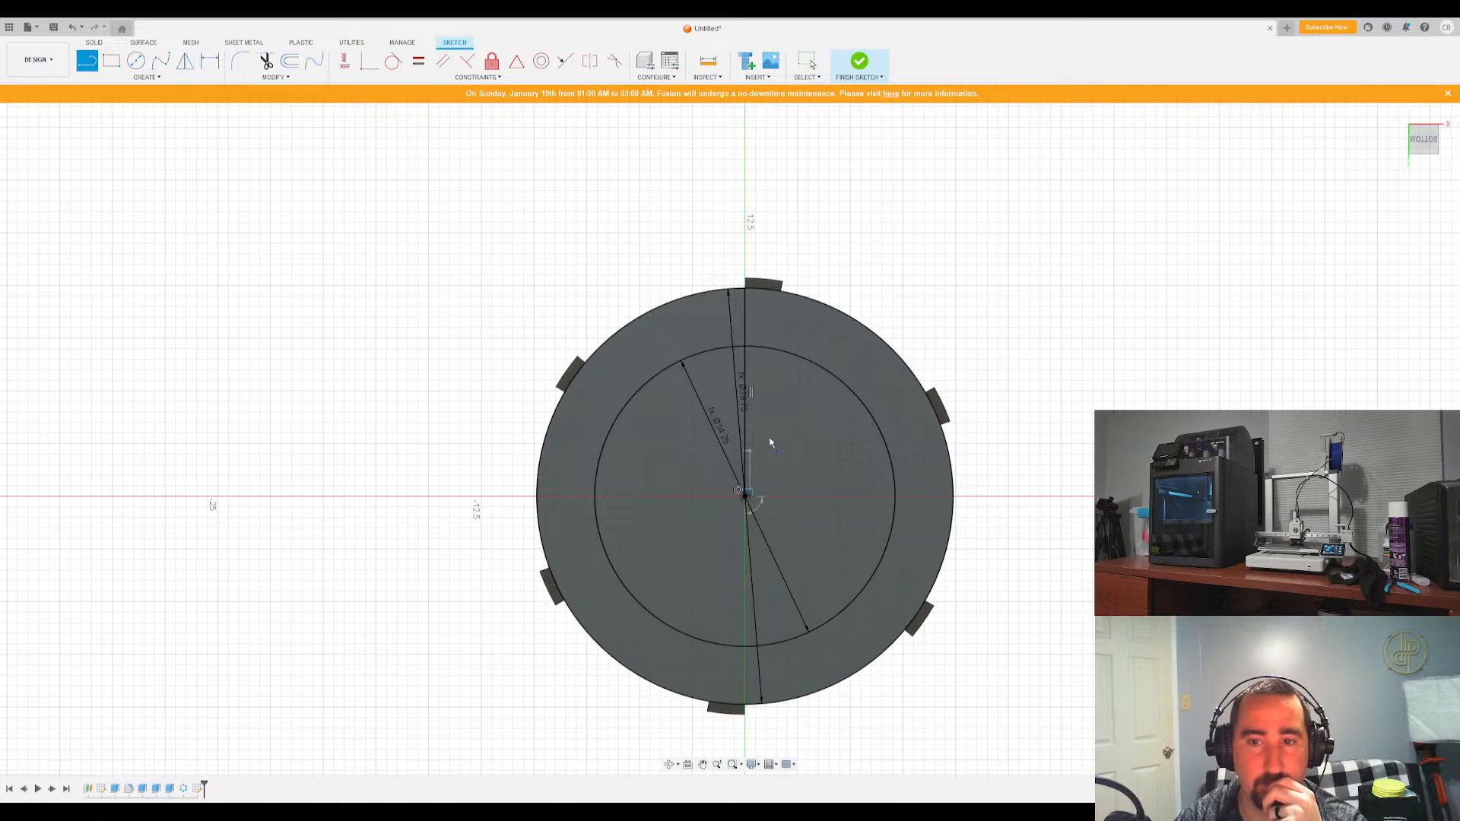
pyautogui.click(843, 312)
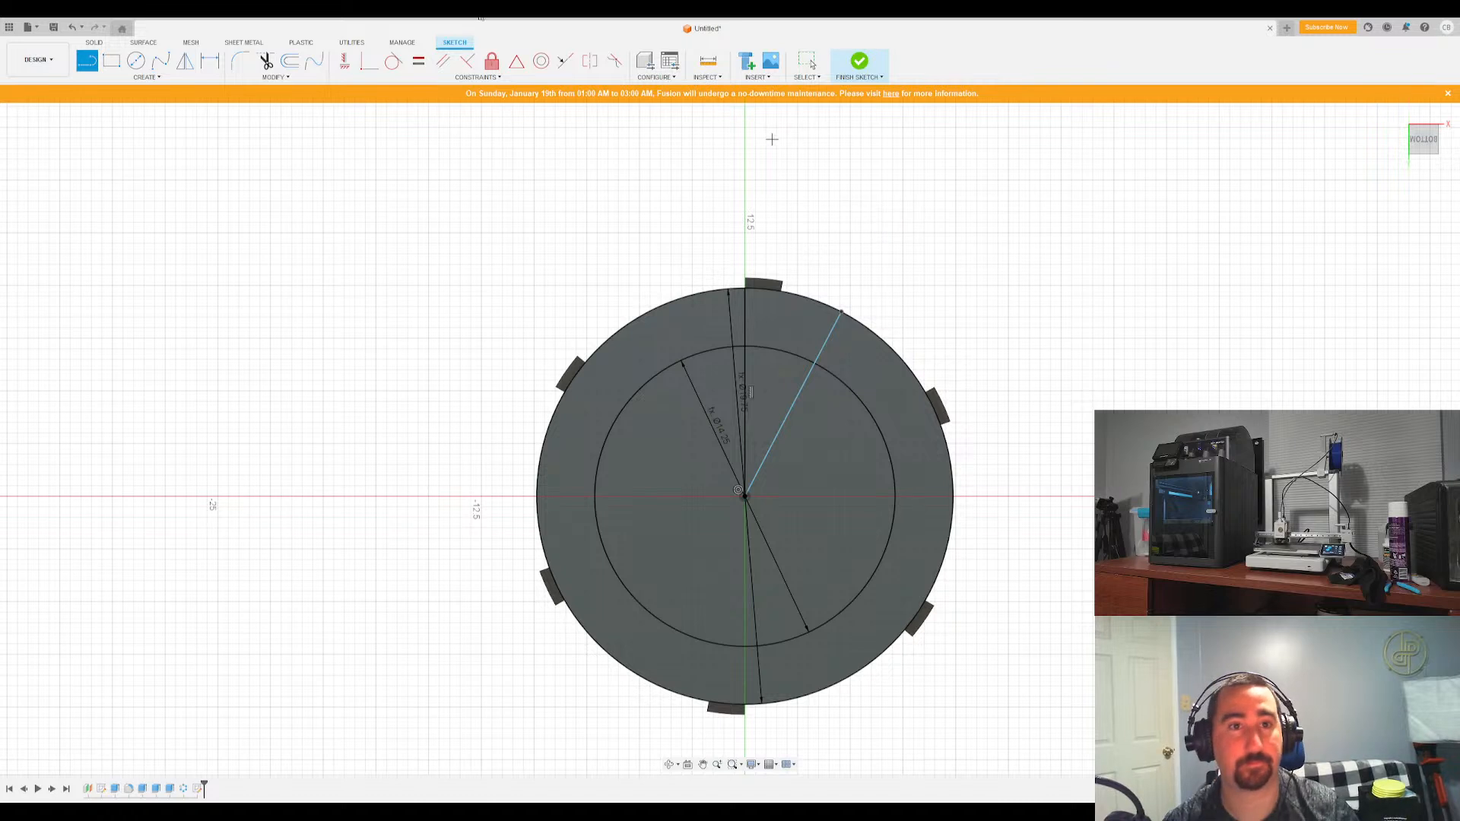
pyautogui.press('Escape')
pyautogui.click(211, 61)
pyautogui.click(827, 337)
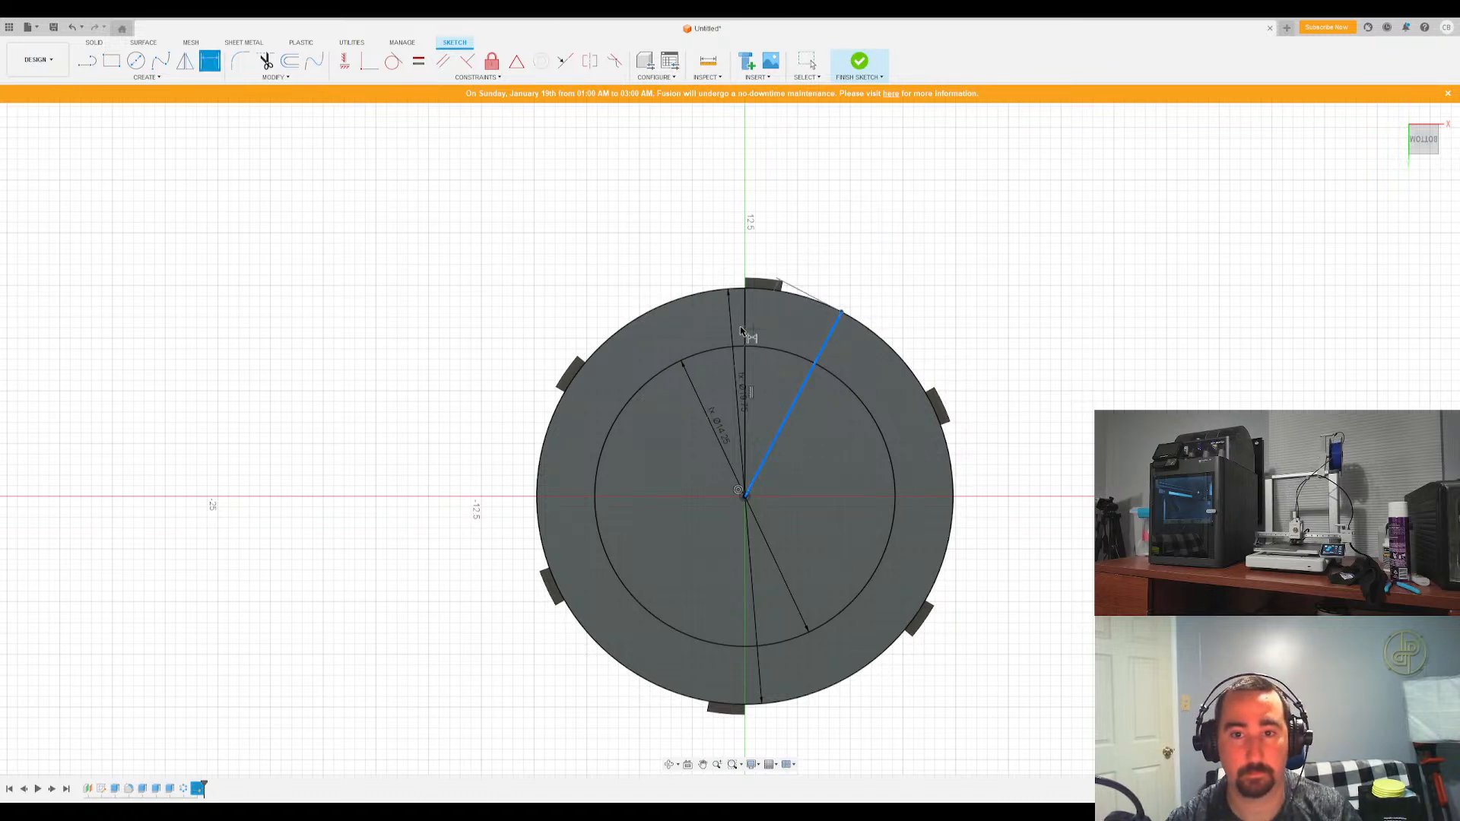
pyautogui.click(745, 326)
pyautogui.click(790, 343)
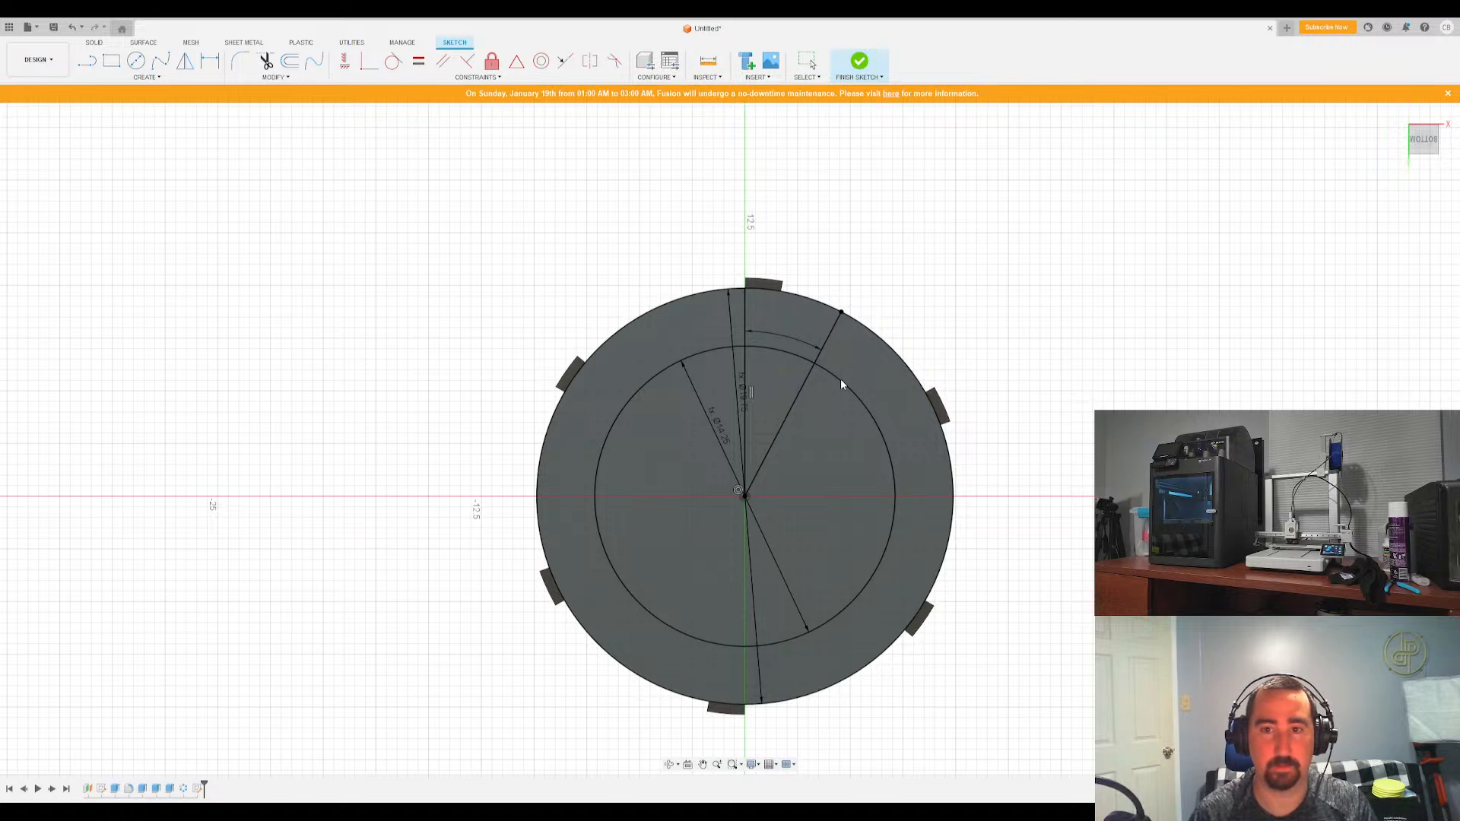
pyautogui.press('Return')
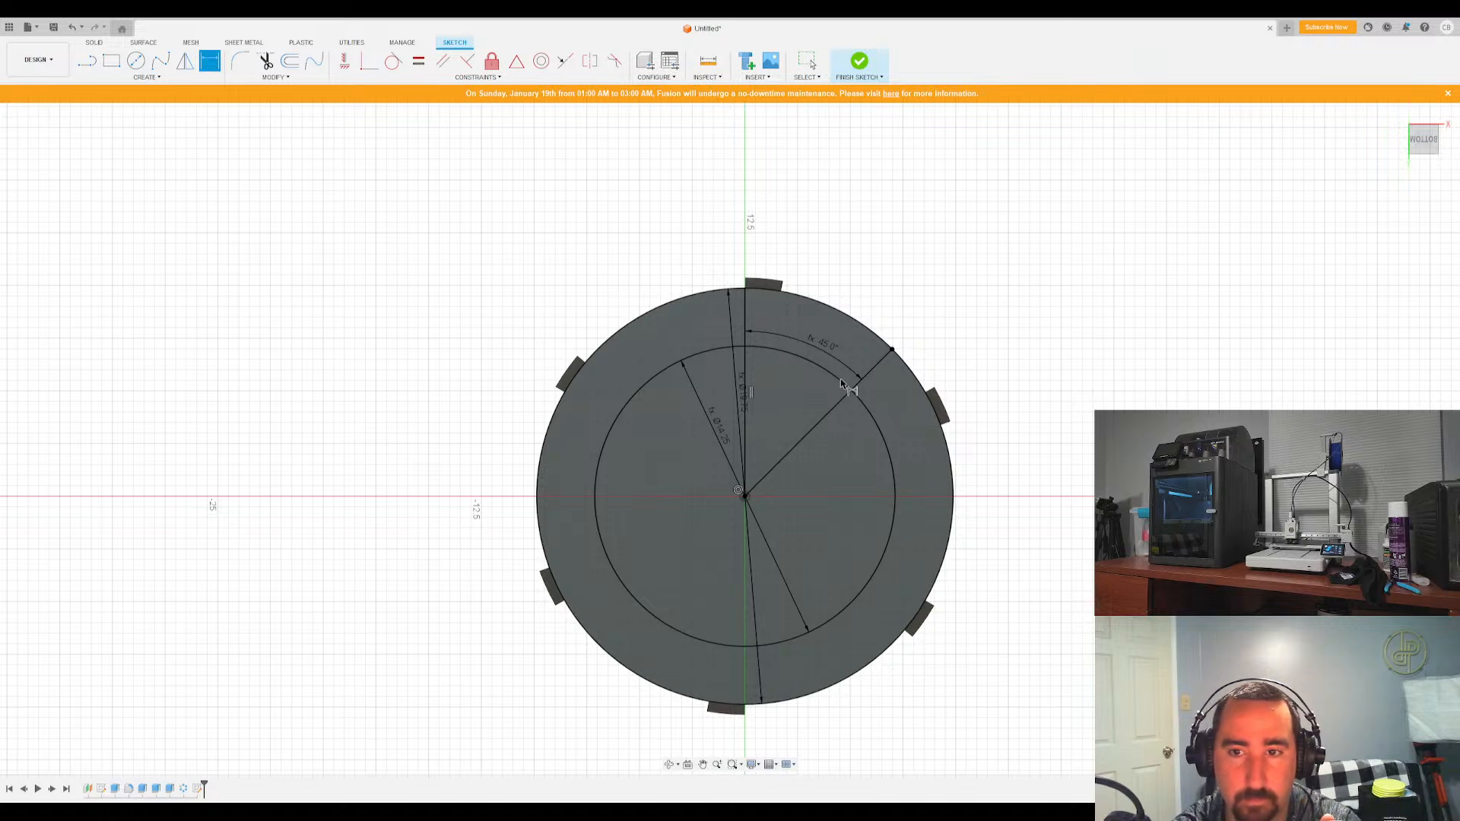
pyautogui.press('Escape')
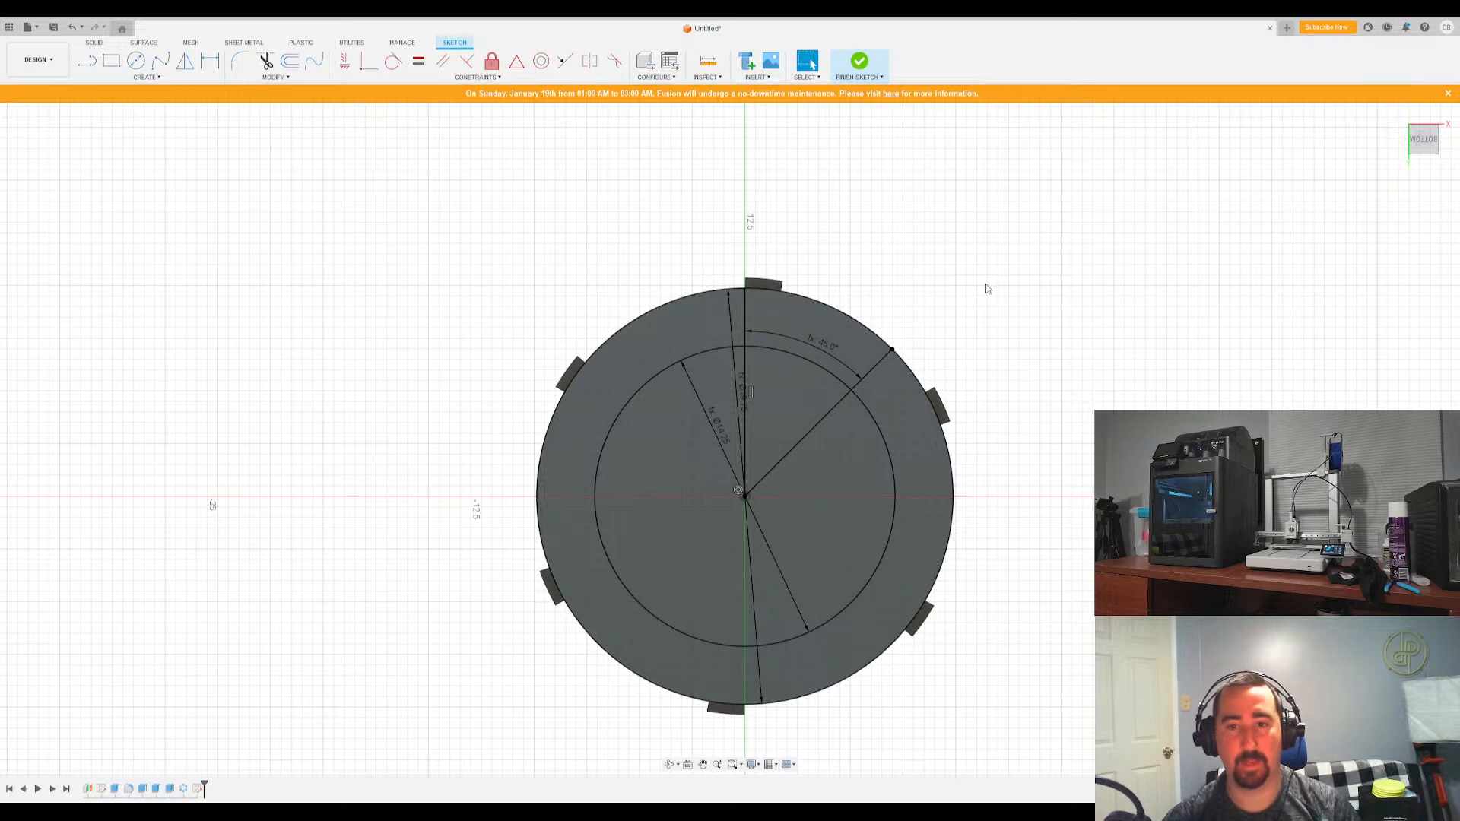
# Undo the angled line and its 45° dimension
pyautogui.hotkey('ctrl', 'z')
pyautogui.hotkey('ctrl', 'z')
pyautogui.hotkey('ctrl', 'z')
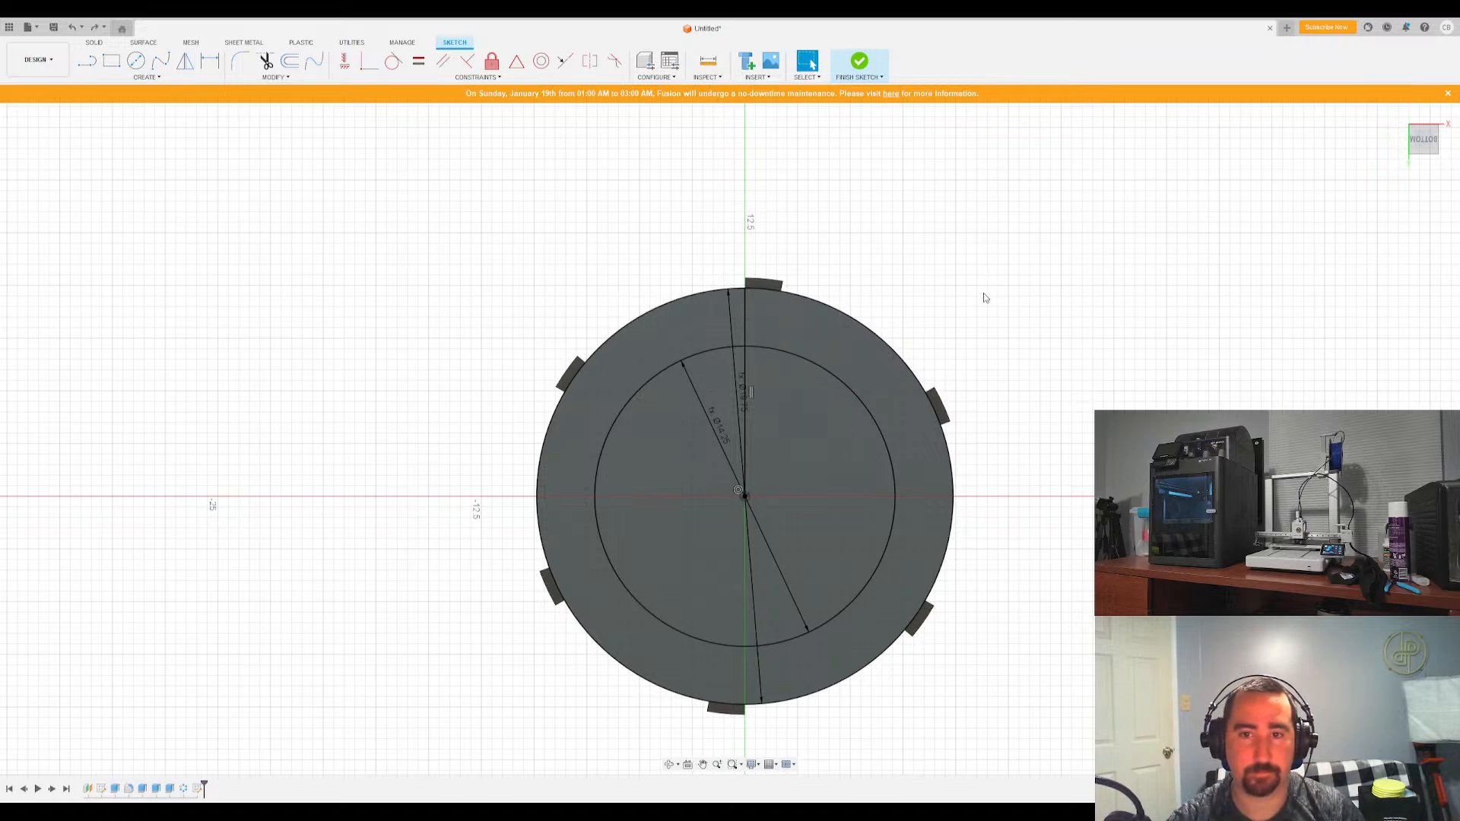
# Draw a vertical line 19.75 mm long from the circles' centre, extending beyond the outer circle
pyautogui.press('l')
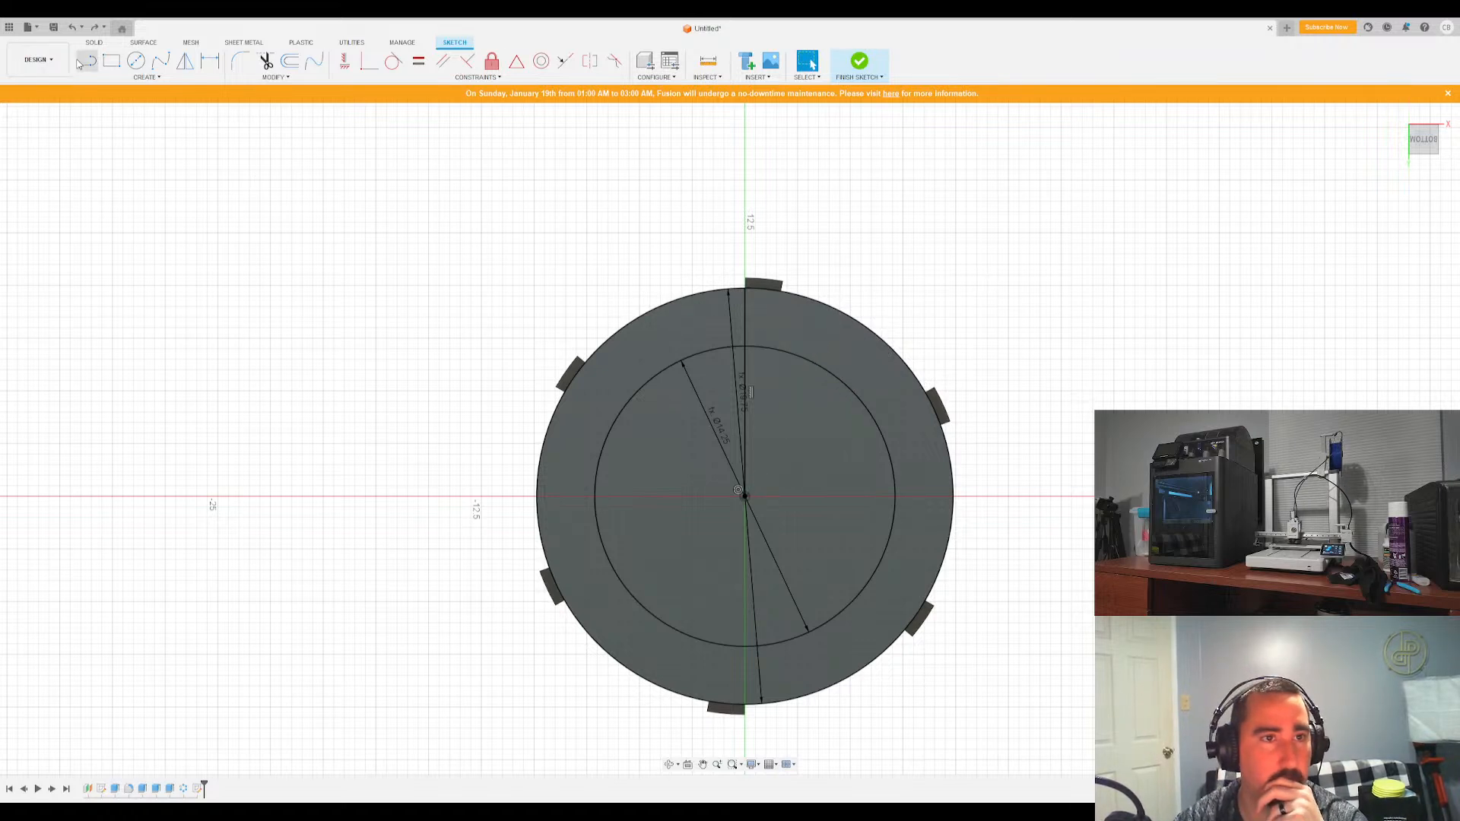
pyautogui.click(745, 498)
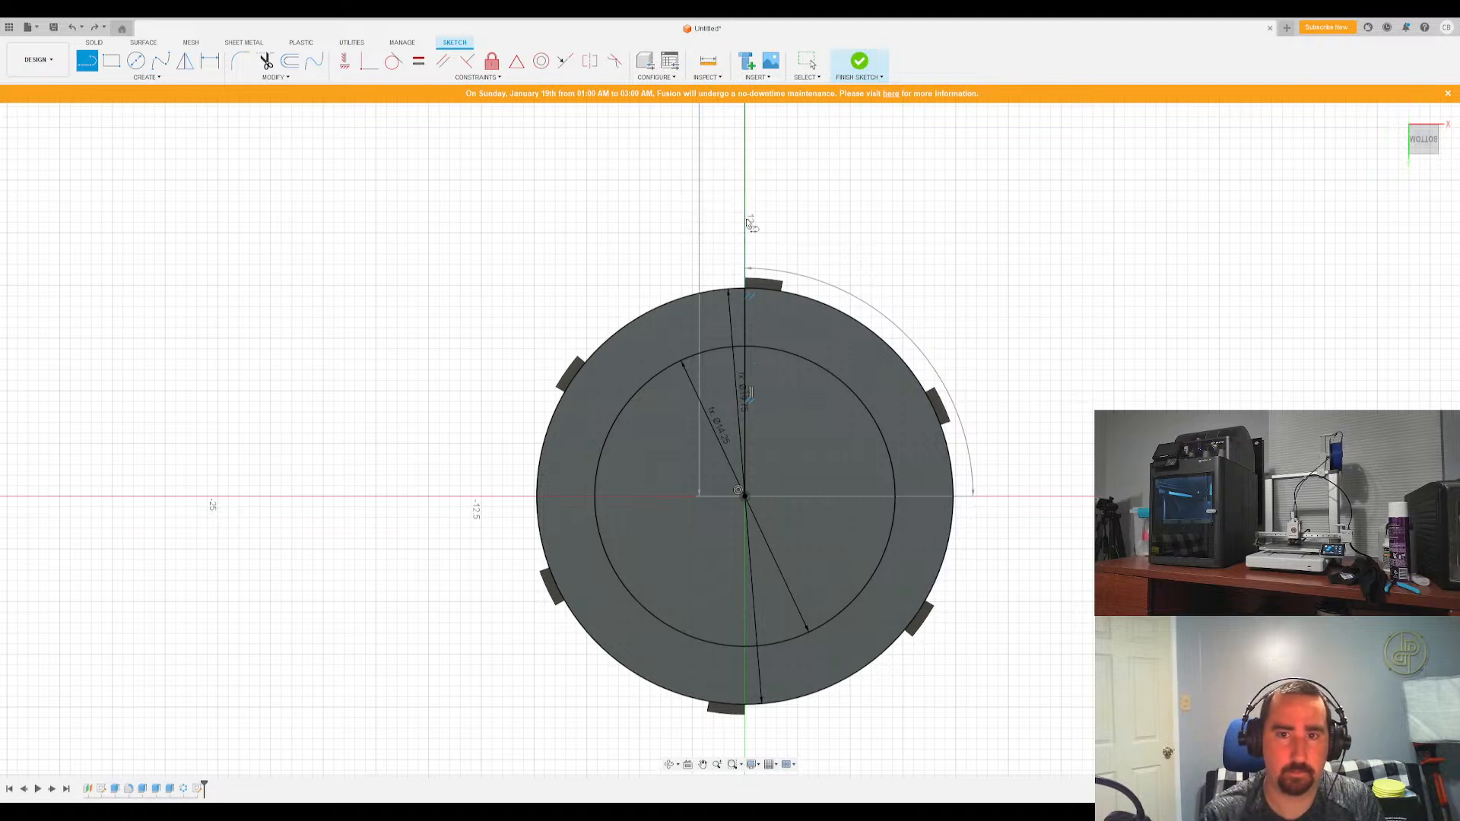
pyautogui.press('Escape')
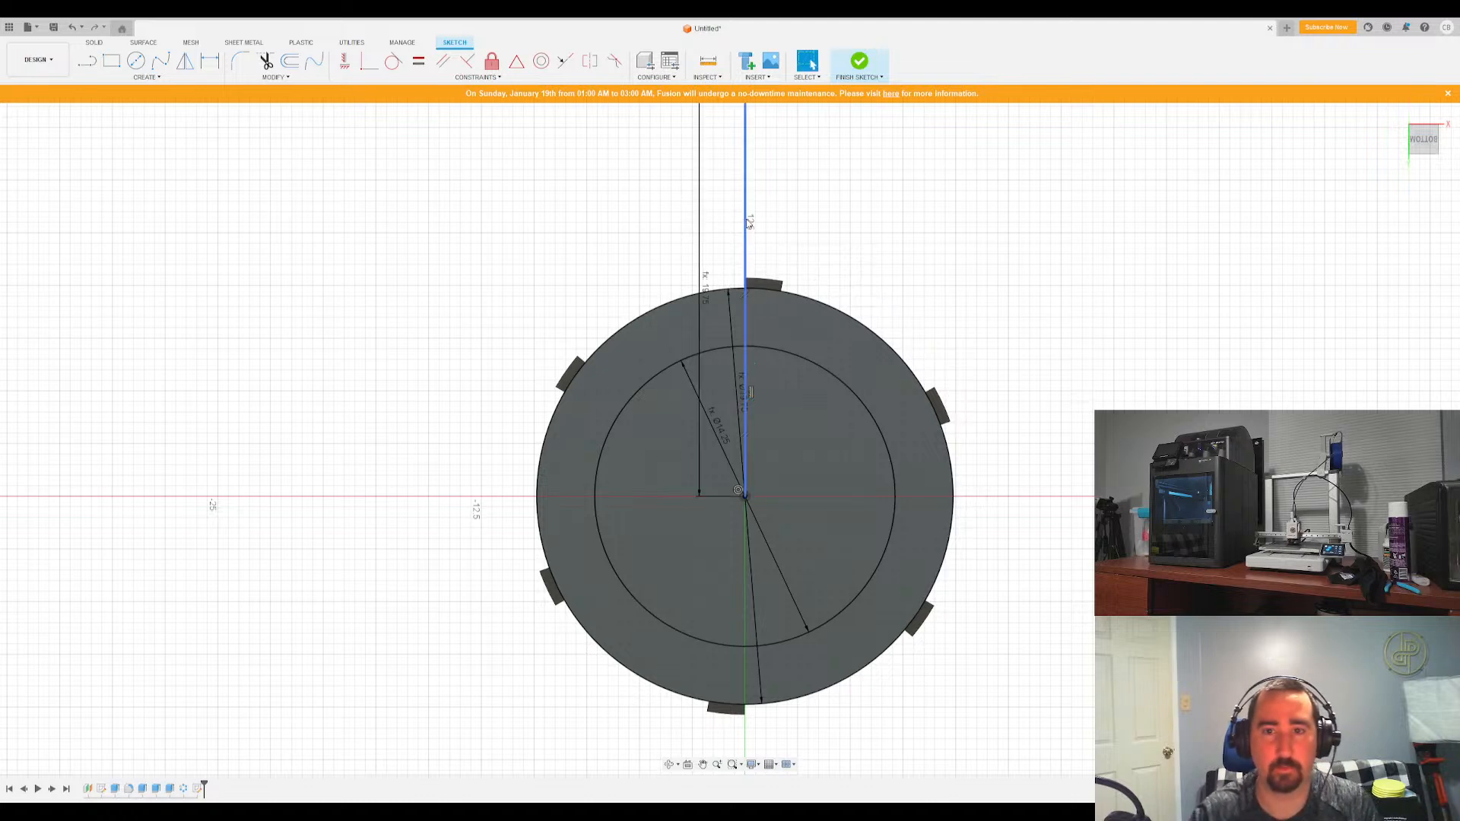
pyautogui.scroll(-3, 761, 342)
pyautogui.scroll(1, 801, 293)
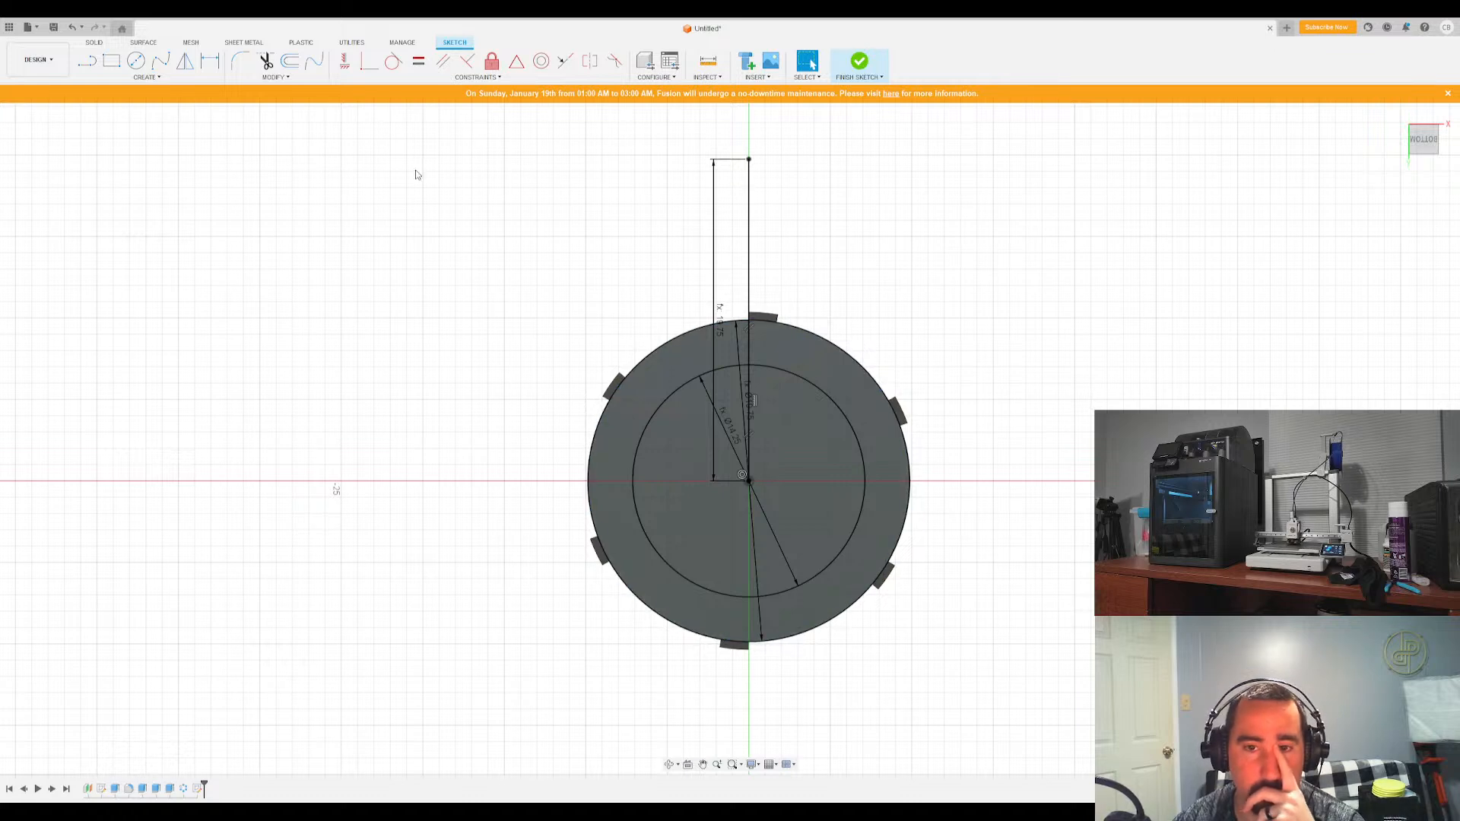
# Draw a second line 19.75 mm long from the centre, angled clockwise from the vertical line and extending past the outer circle
pyautogui.click(92, 65)
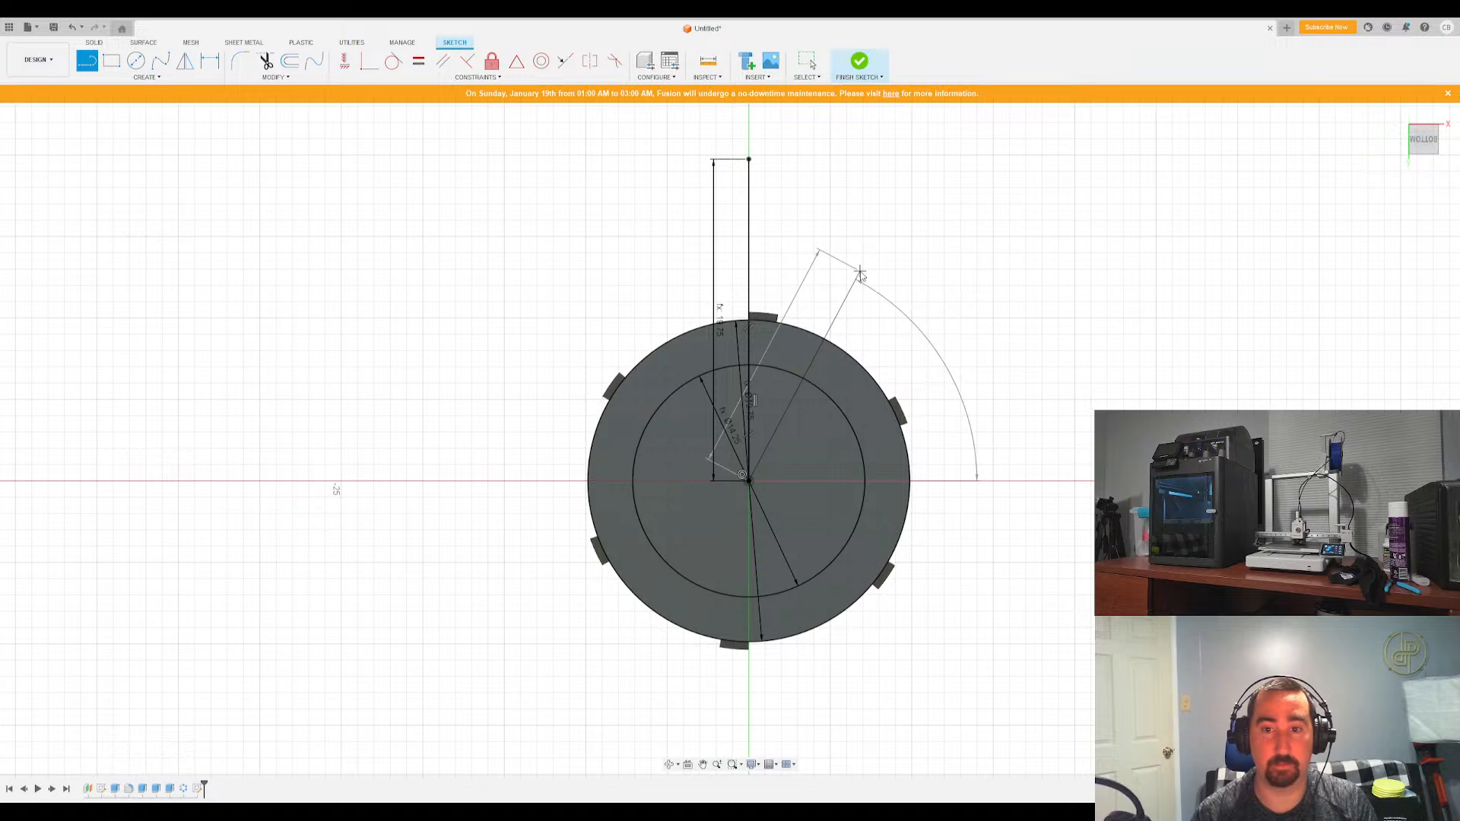
pyautogui.click(899, 196)
pyautogui.press('Escape')
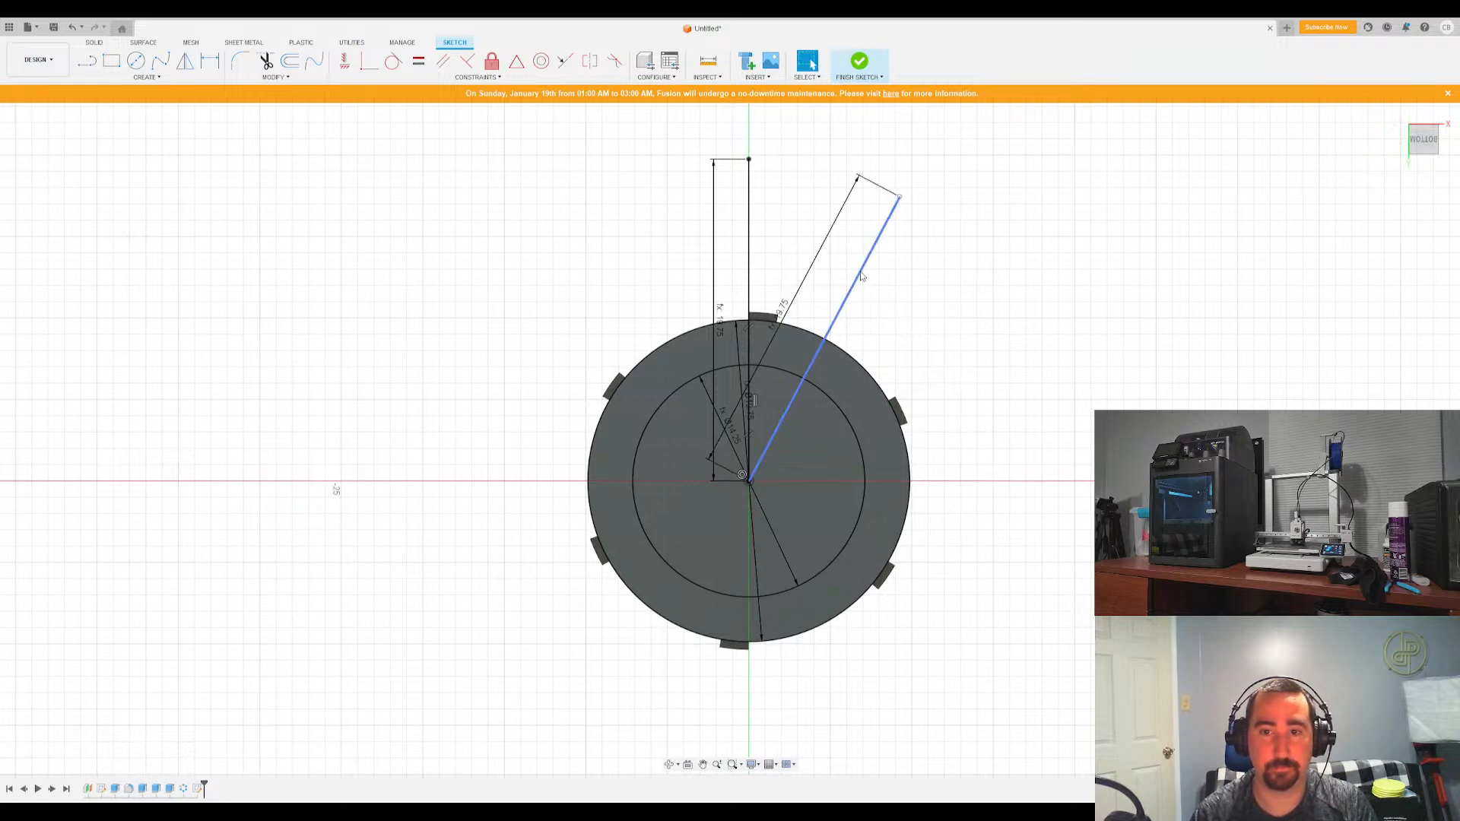
# Dimension the angle between the vertical and angled lines and set it to 45°
pyautogui.click(211, 61)
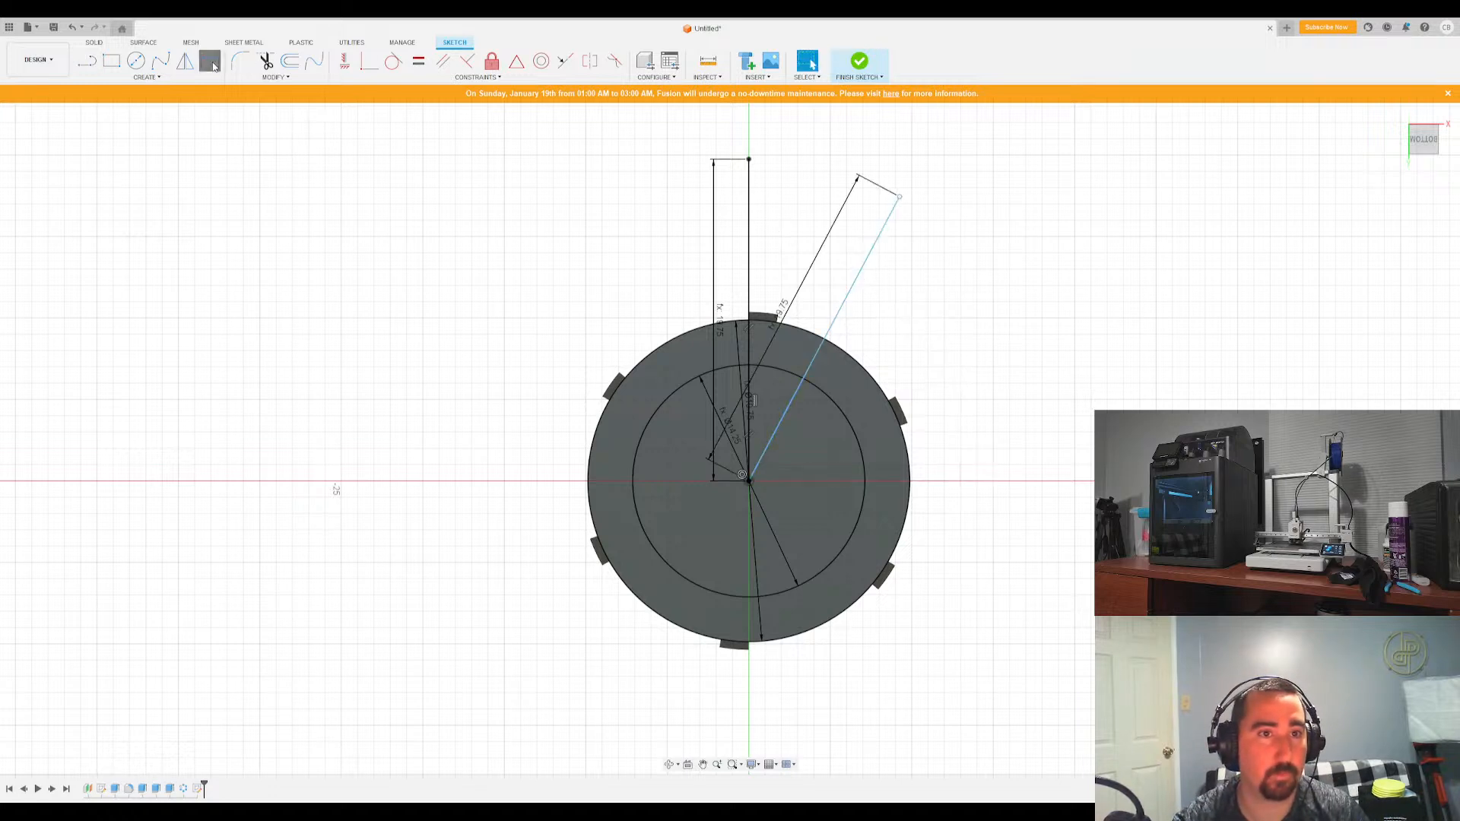
pyautogui.click(844, 306)
pyautogui.click(749, 279)
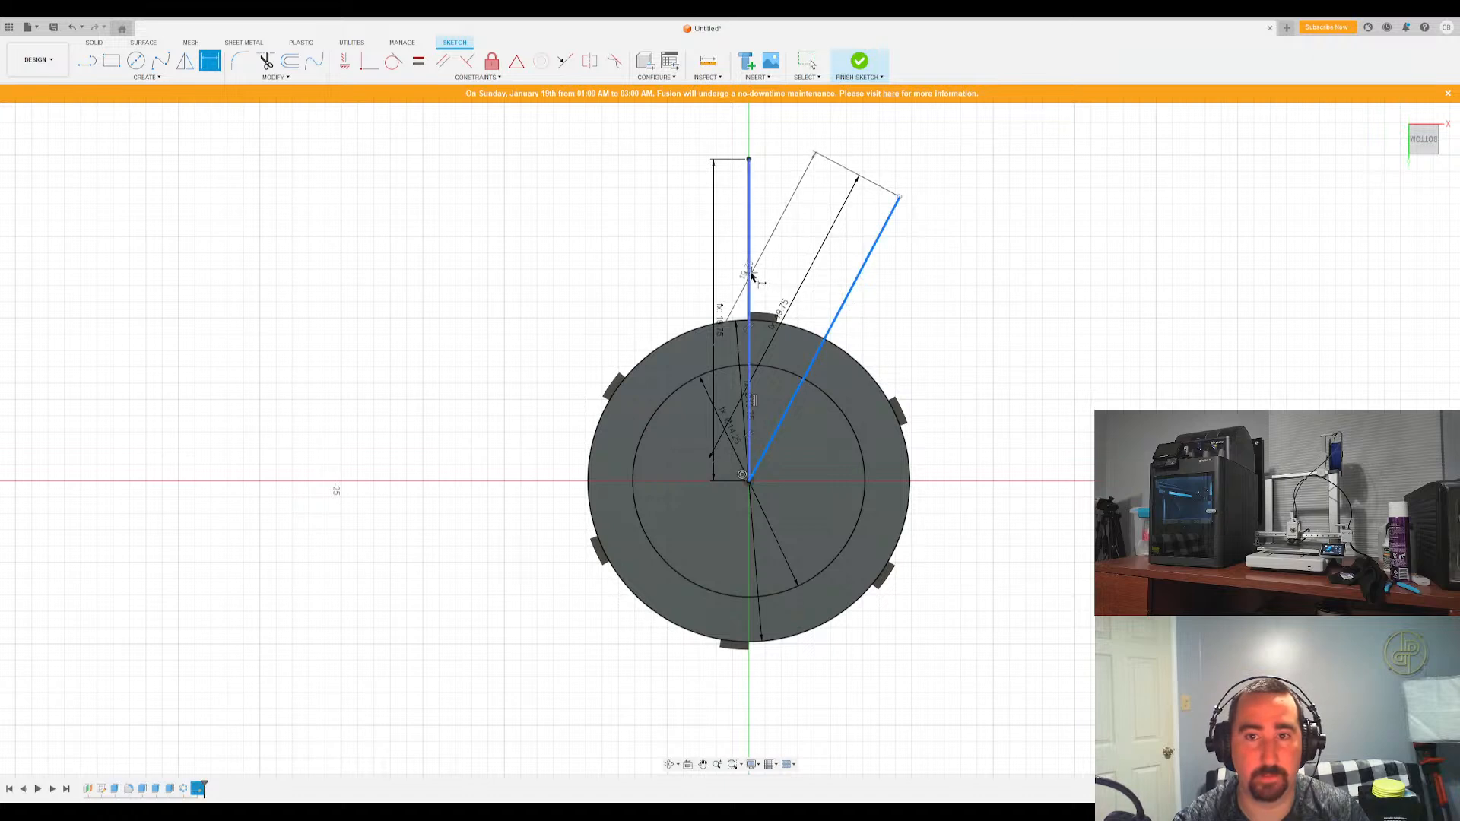
pyautogui.click(798, 271)
pyautogui.press('Escape')
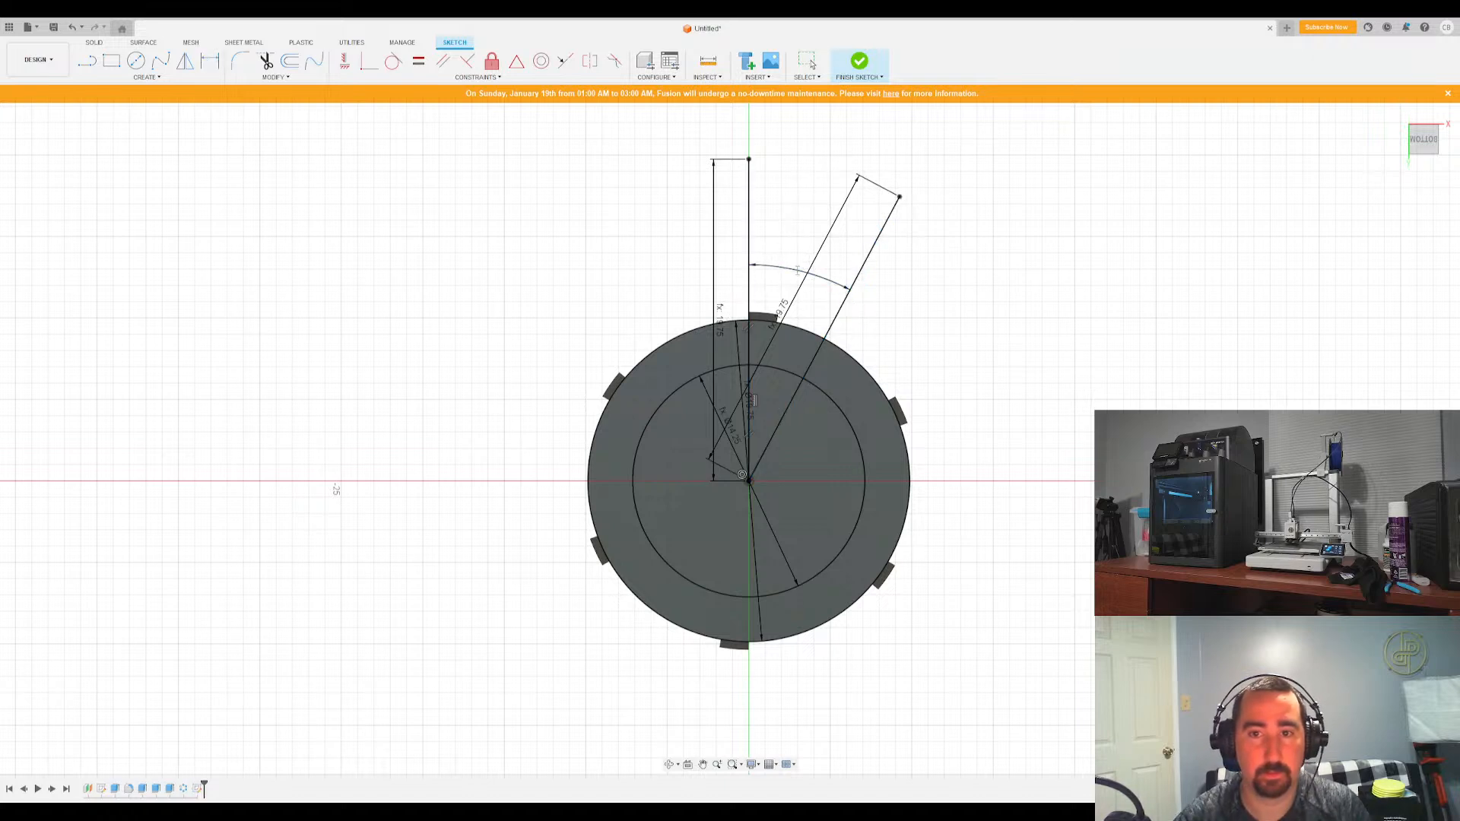
pyautogui.doubleClick(798, 274)
pyautogui.write('45')
pyautogui.press('Return')
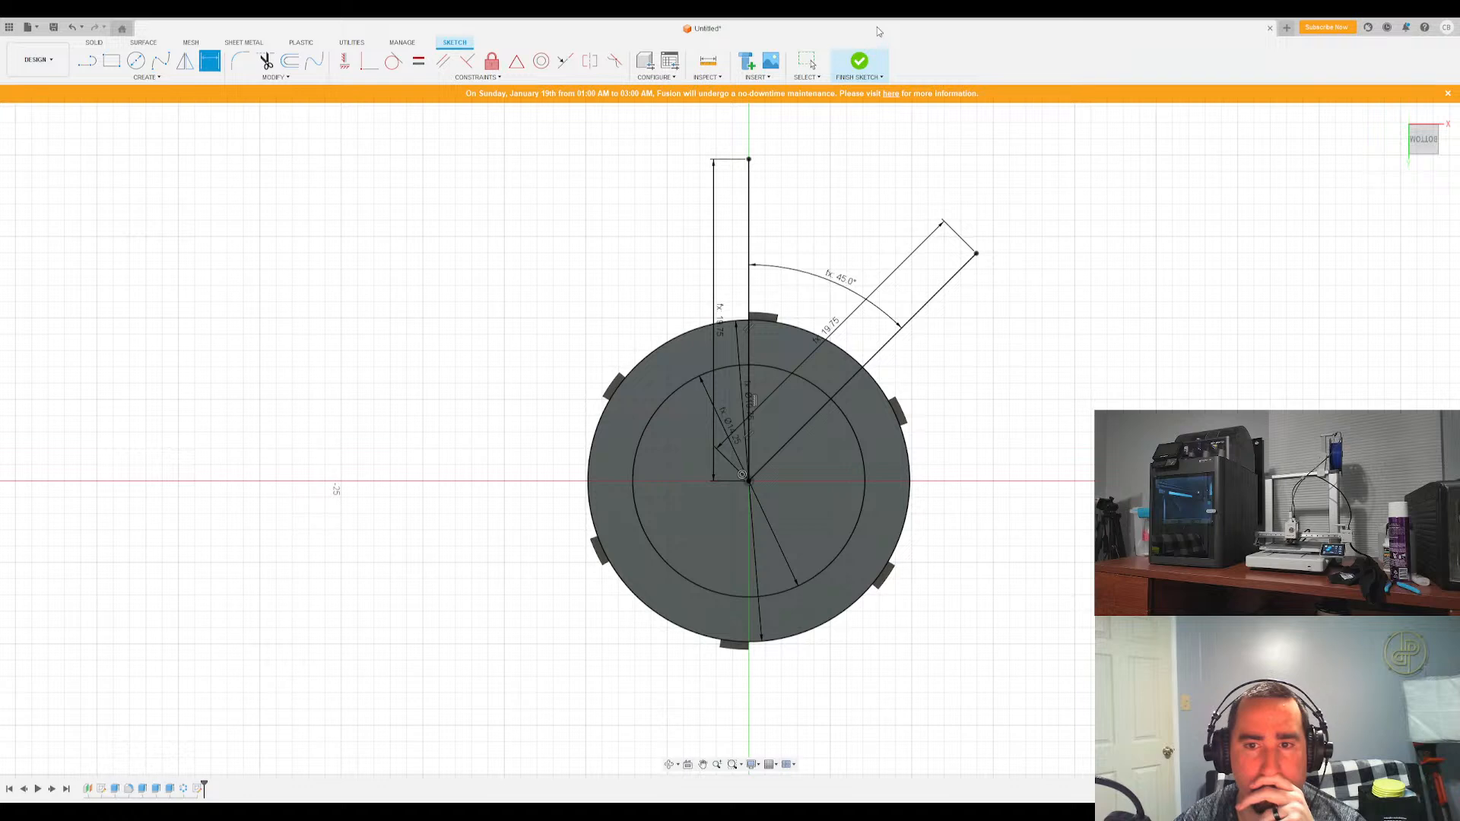
# Draw a chord joining the points where the vertical and angled lines cross the inner circle
pyautogui.click(89, 68)
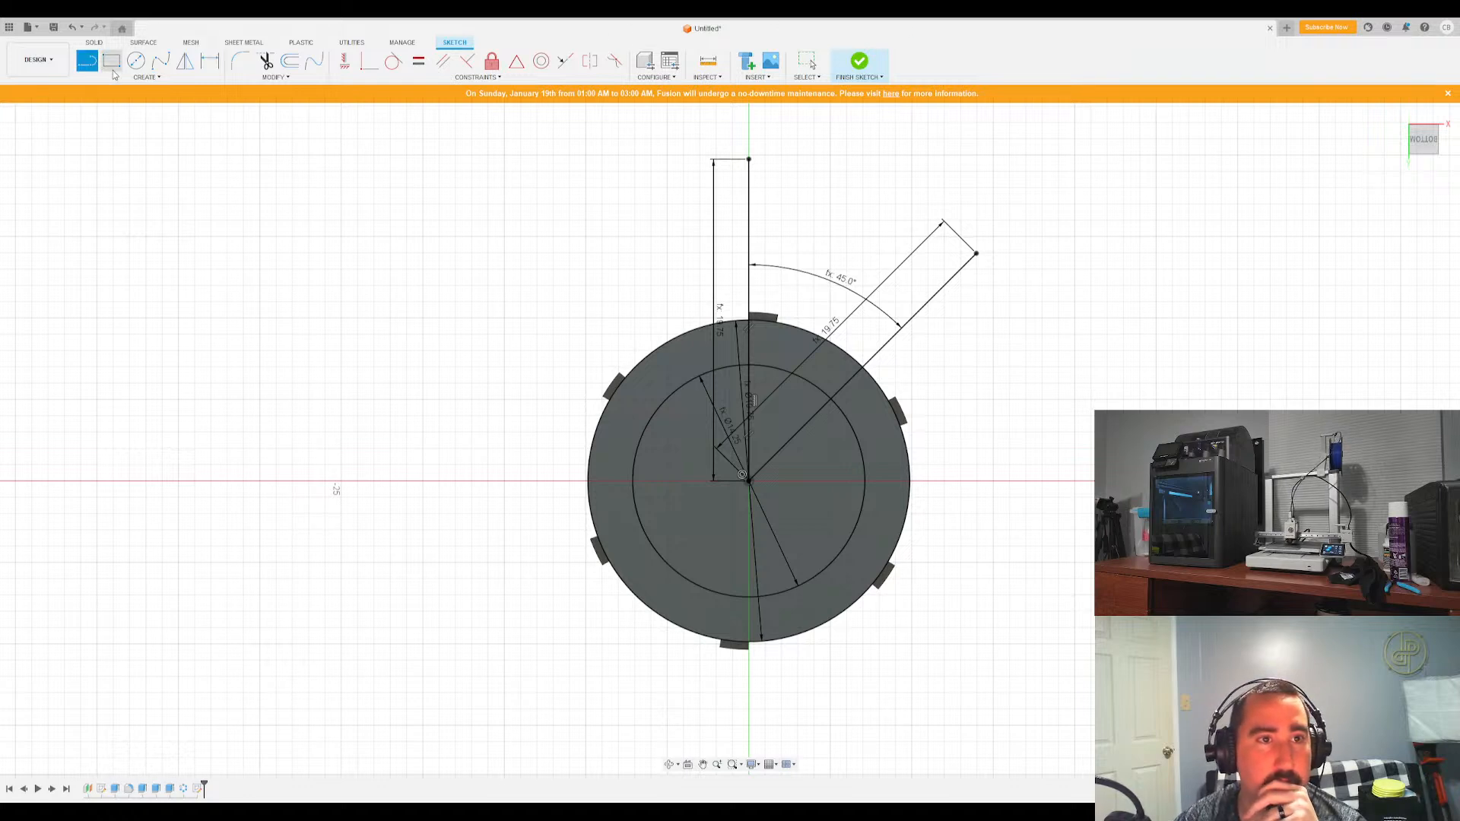
pyautogui.click(748, 366)
pyautogui.click(832, 400)
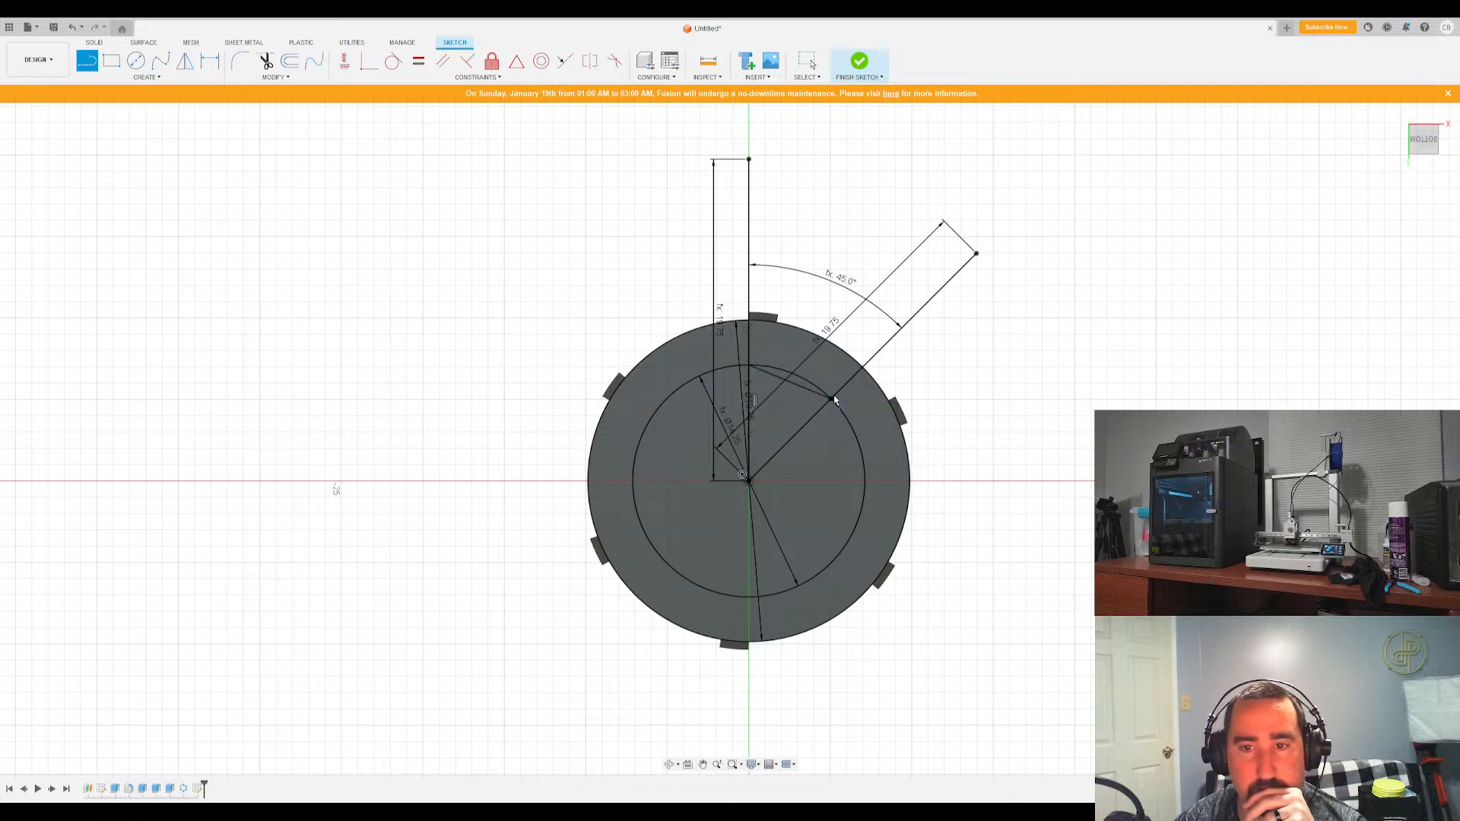
pyautogui.press('Escape')
# Draw a line between the vertical and angled lines just outside the outer circle
pyautogui.scroll(5, 827, 411)
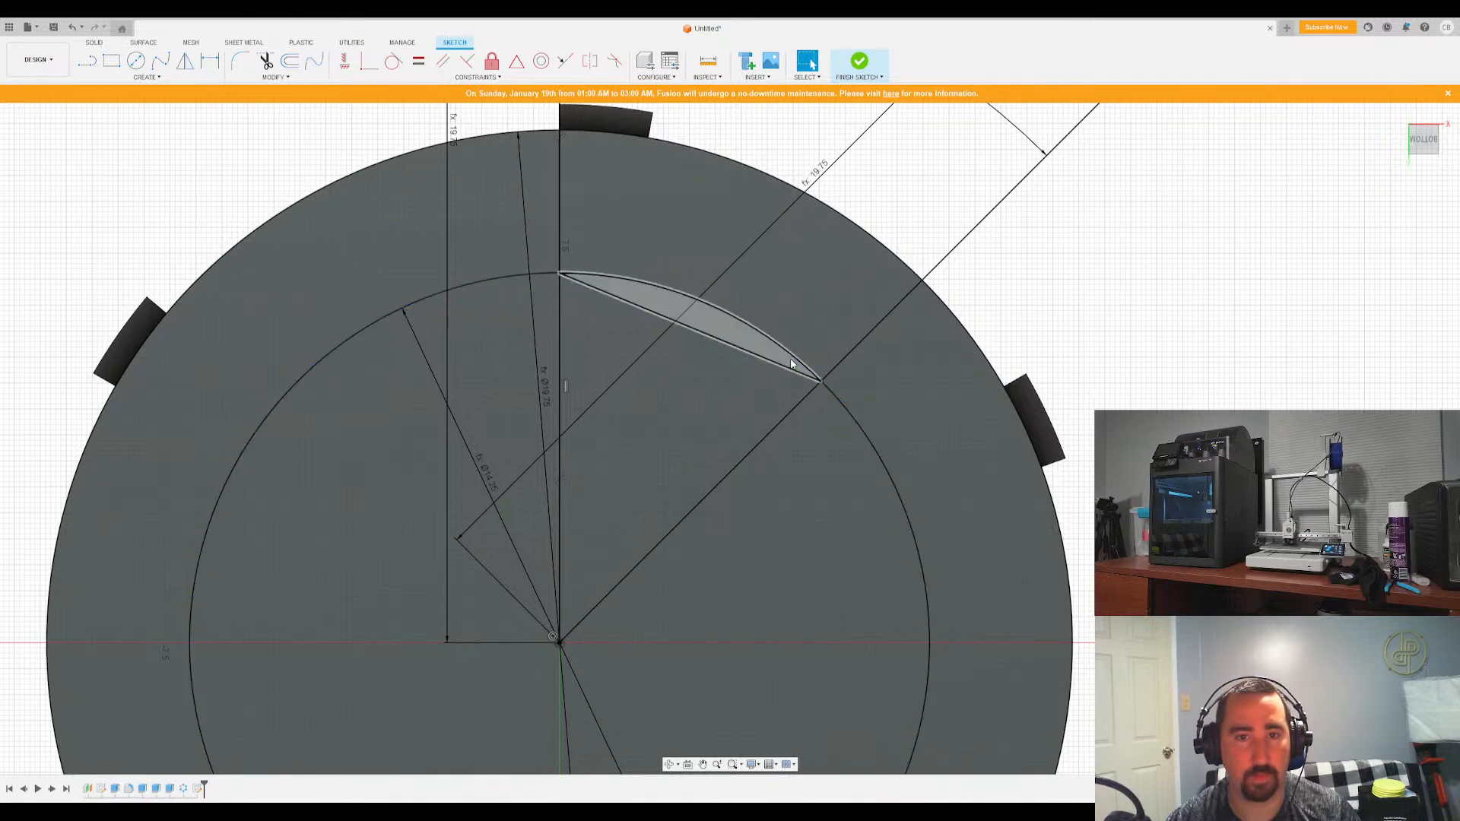
pyautogui.scroll(-1, 900, 213)
pyautogui.scroll(-3, 753, 297)
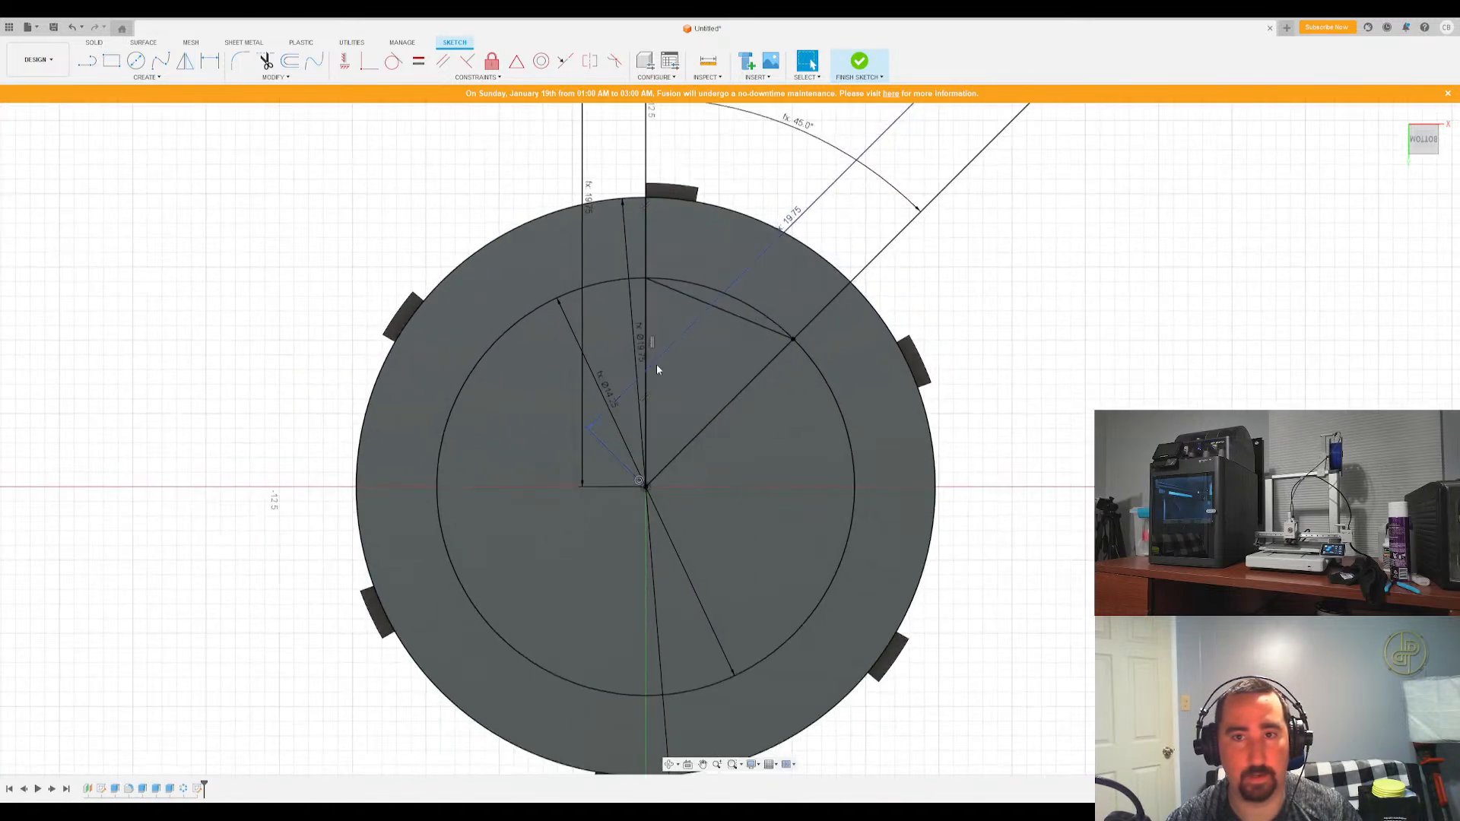
pyautogui.scroll(-2, 681, 283)
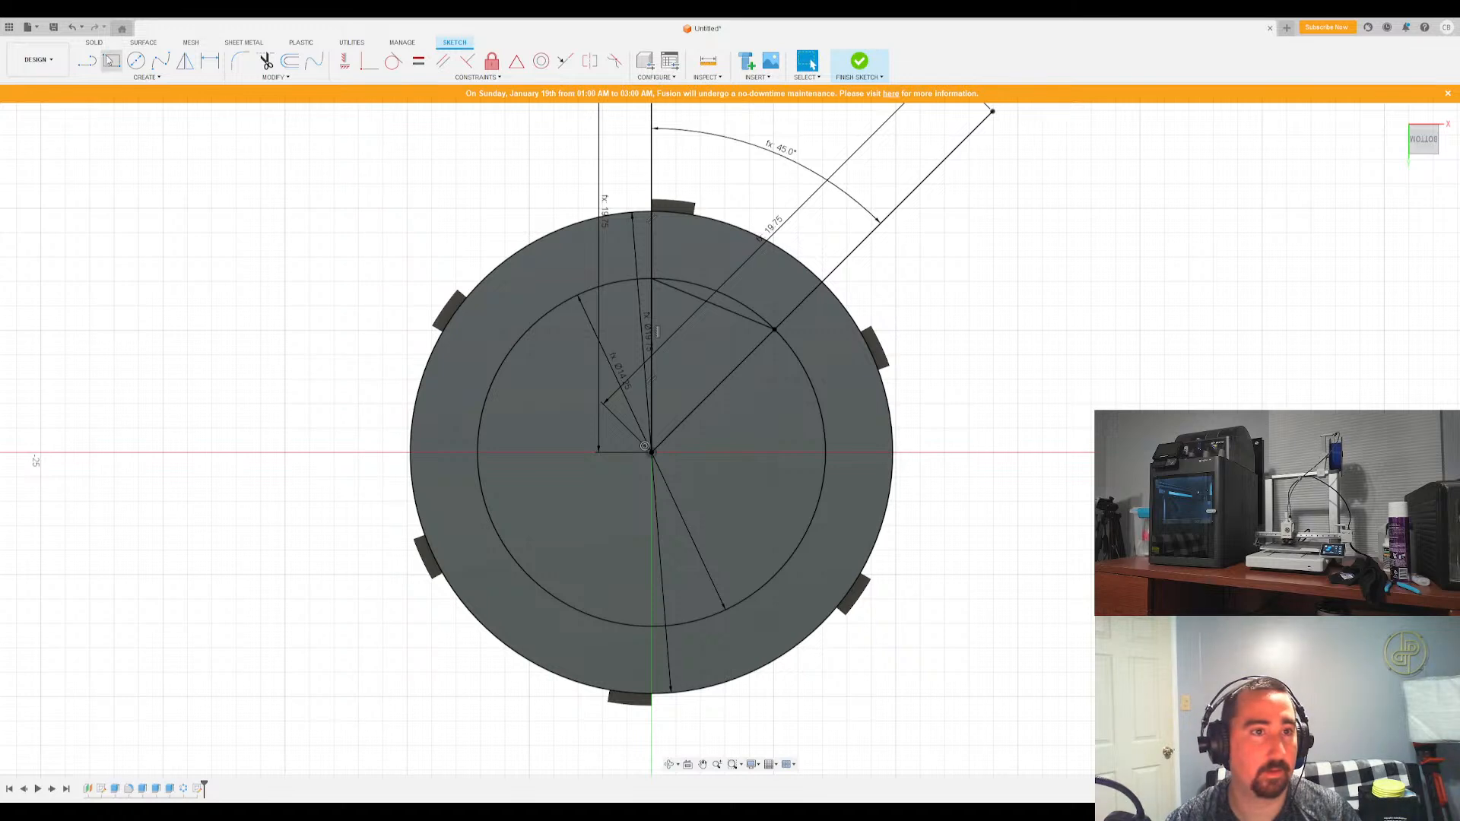
pyautogui.press('l')
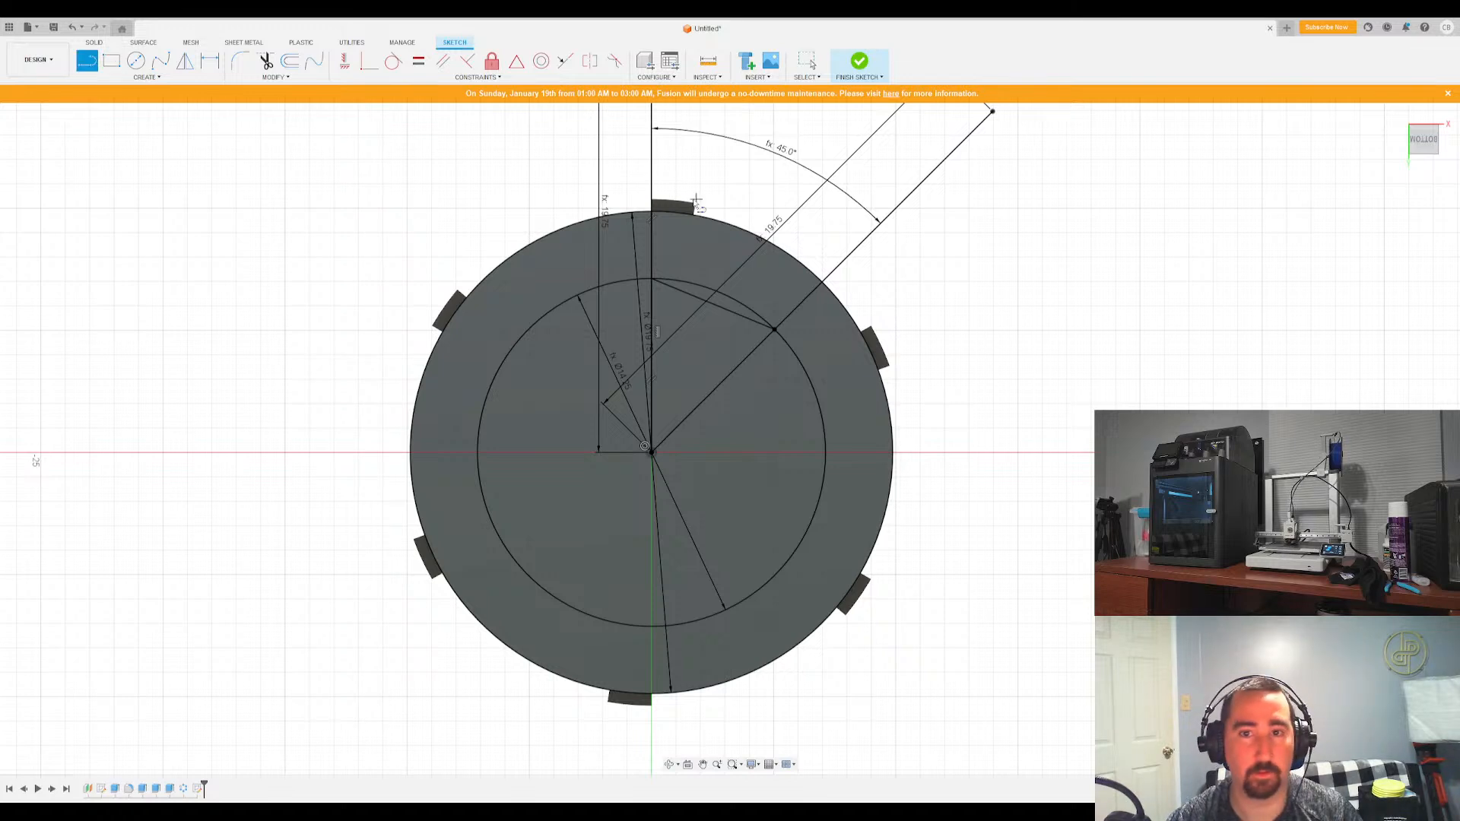
pyautogui.click(651, 175)
pyautogui.click(842, 261)
pyautogui.press('Escape')
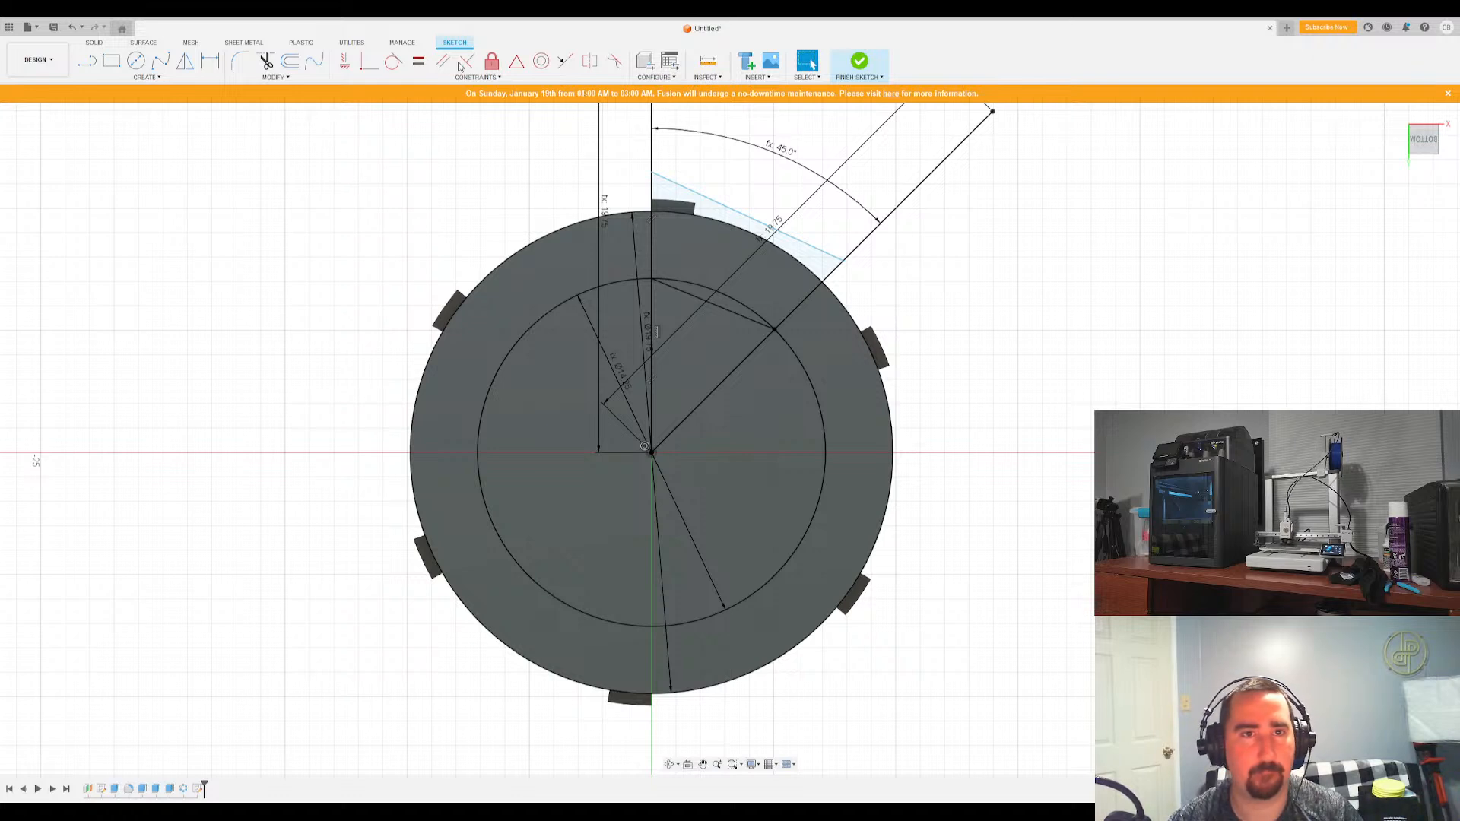
# Apply a Tangent constraint between the new outer line and the outer circle
pyautogui.click(393, 60)
pyautogui.click(756, 223)
pyautogui.click(746, 232)
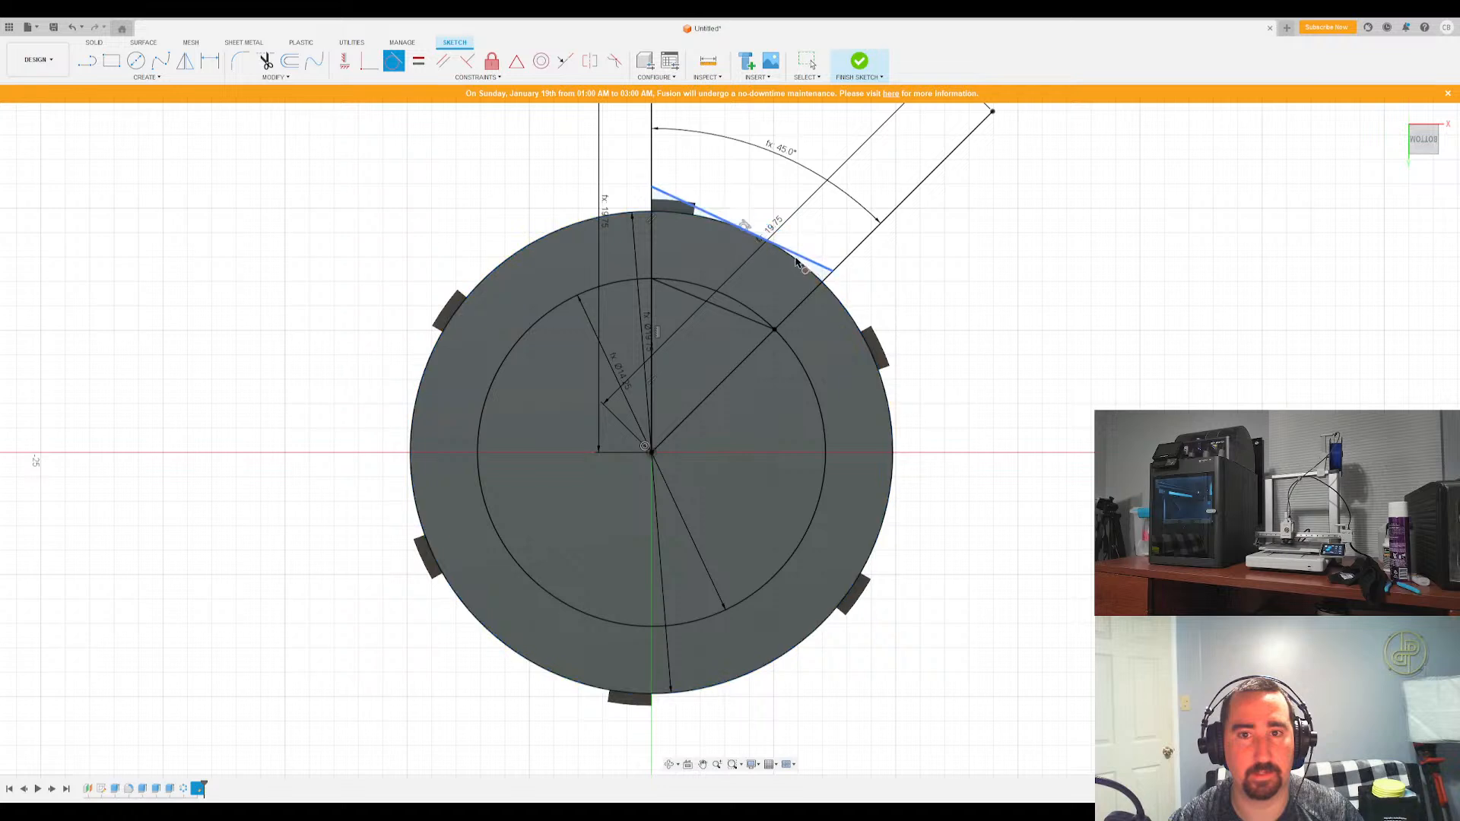
pyautogui.press('Escape')
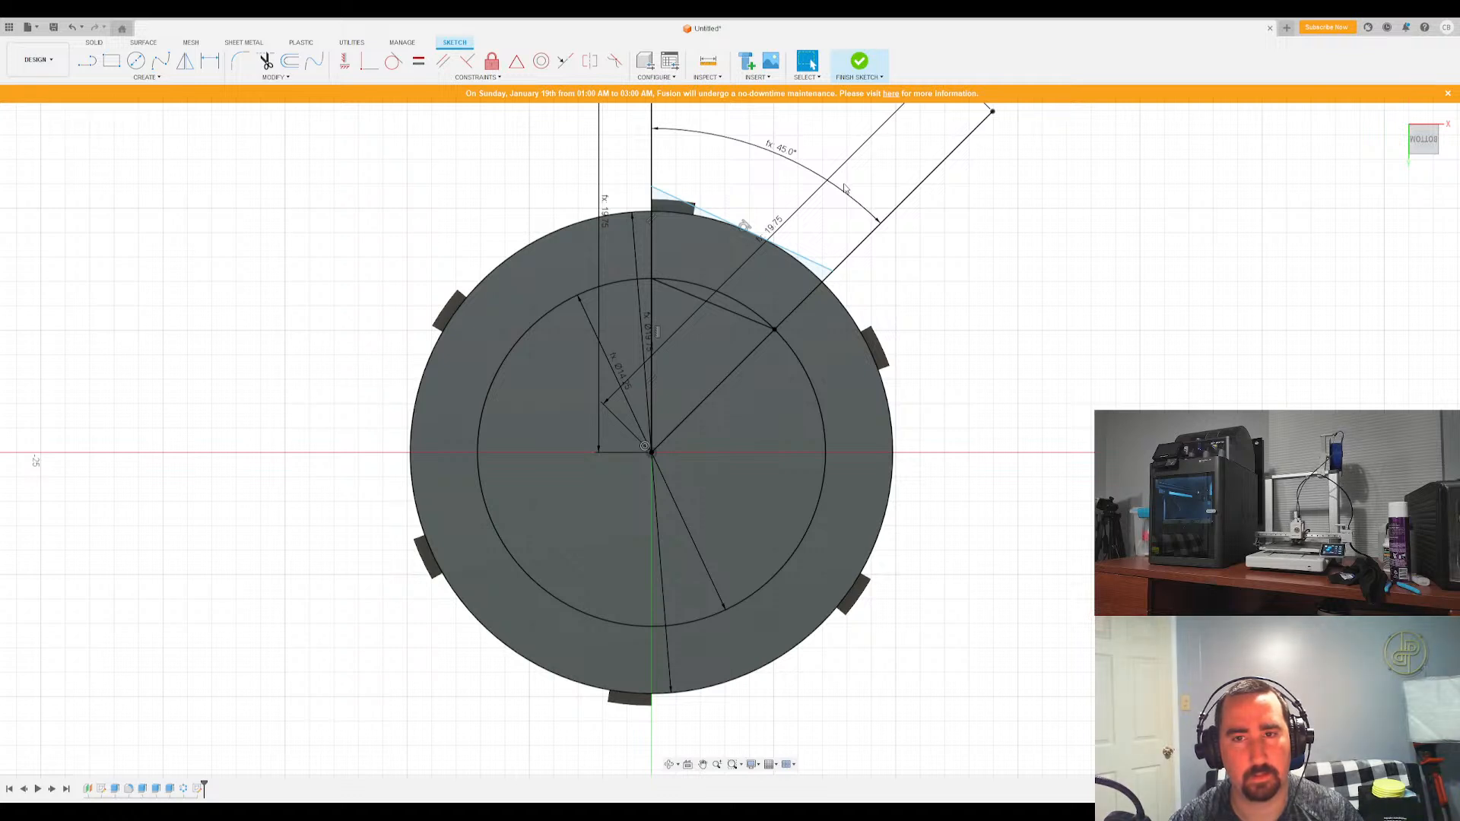
# Adjust the tangent line's end, constrain the line parallel to the inner chord, and finish the sketch
pyautogui.moveTo(829, 272)
pyautogui.mouseDown()
pyautogui.moveTo(857, 244)
pyautogui.moveTo(857, 259)
pyautogui.mouseUp()
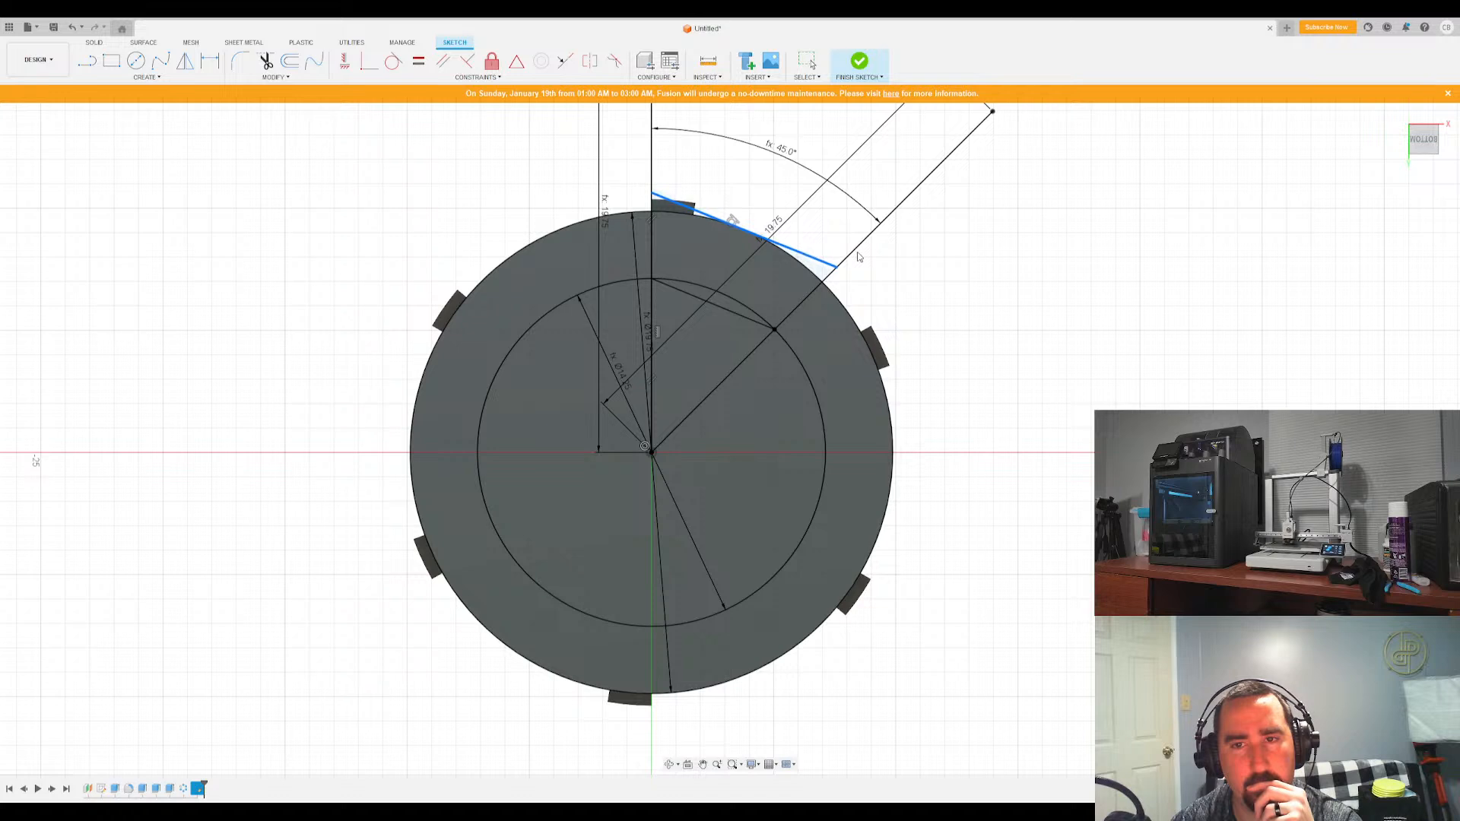
pyautogui.moveTo(859, 257)
pyautogui.mouseDown()
pyautogui.moveTo(848, 273)
pyautogui.moveTo(858, 262)
pyautogui.mouseUp()
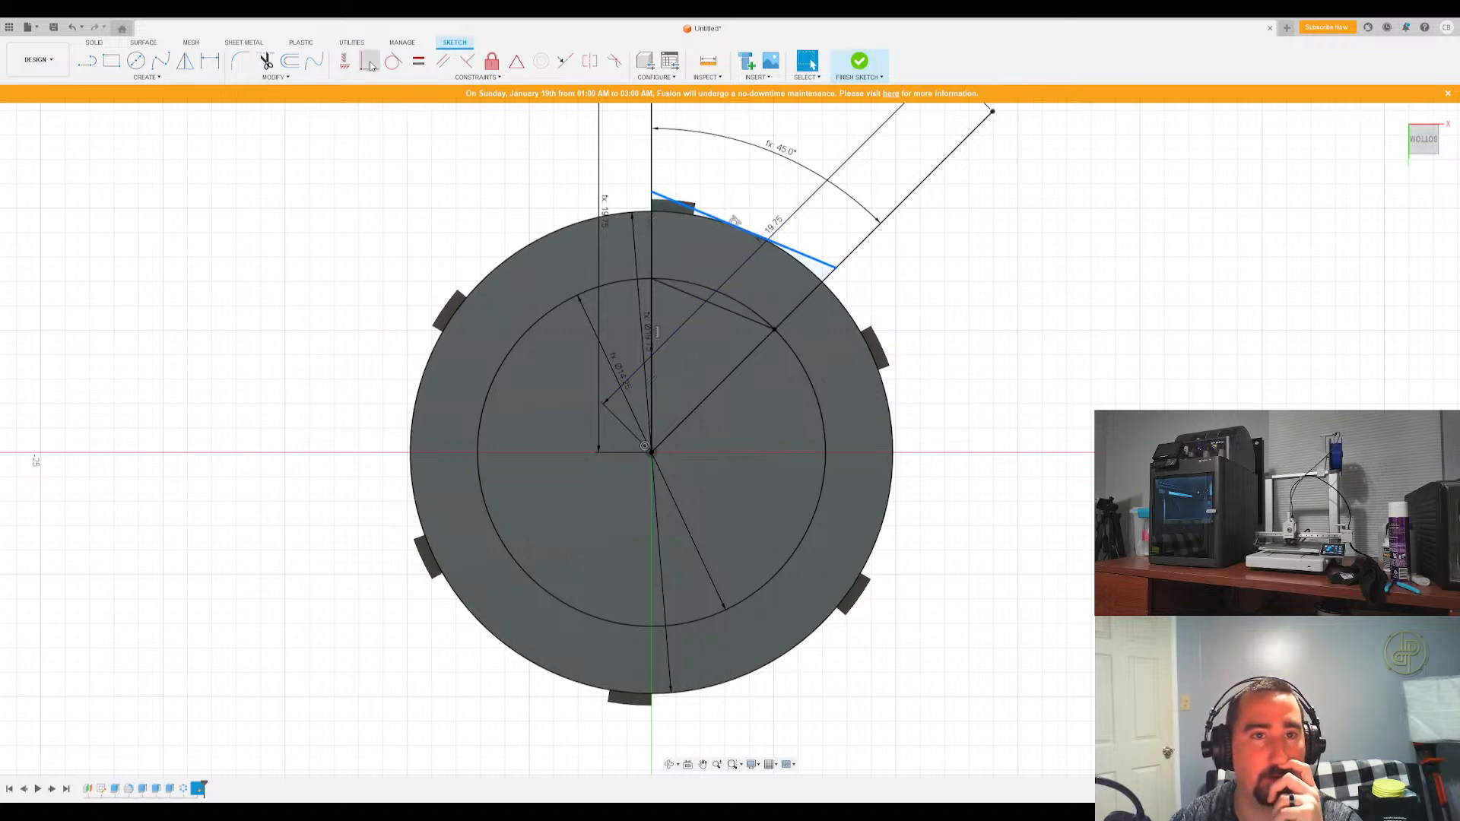
pyautogui.click(443, 61)
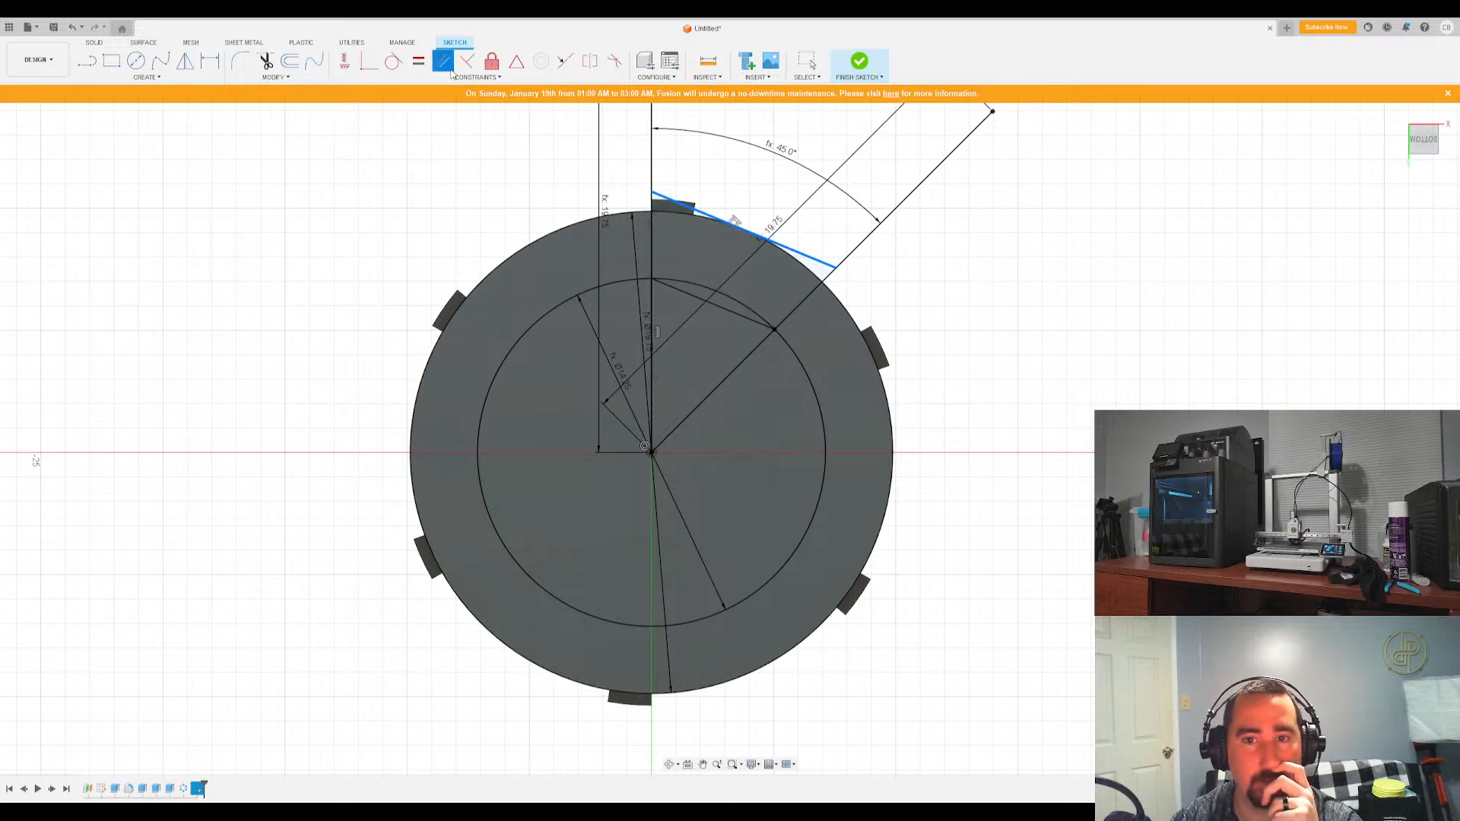
pyautogui.click(730, 311)
pyautogui.press('Escape')
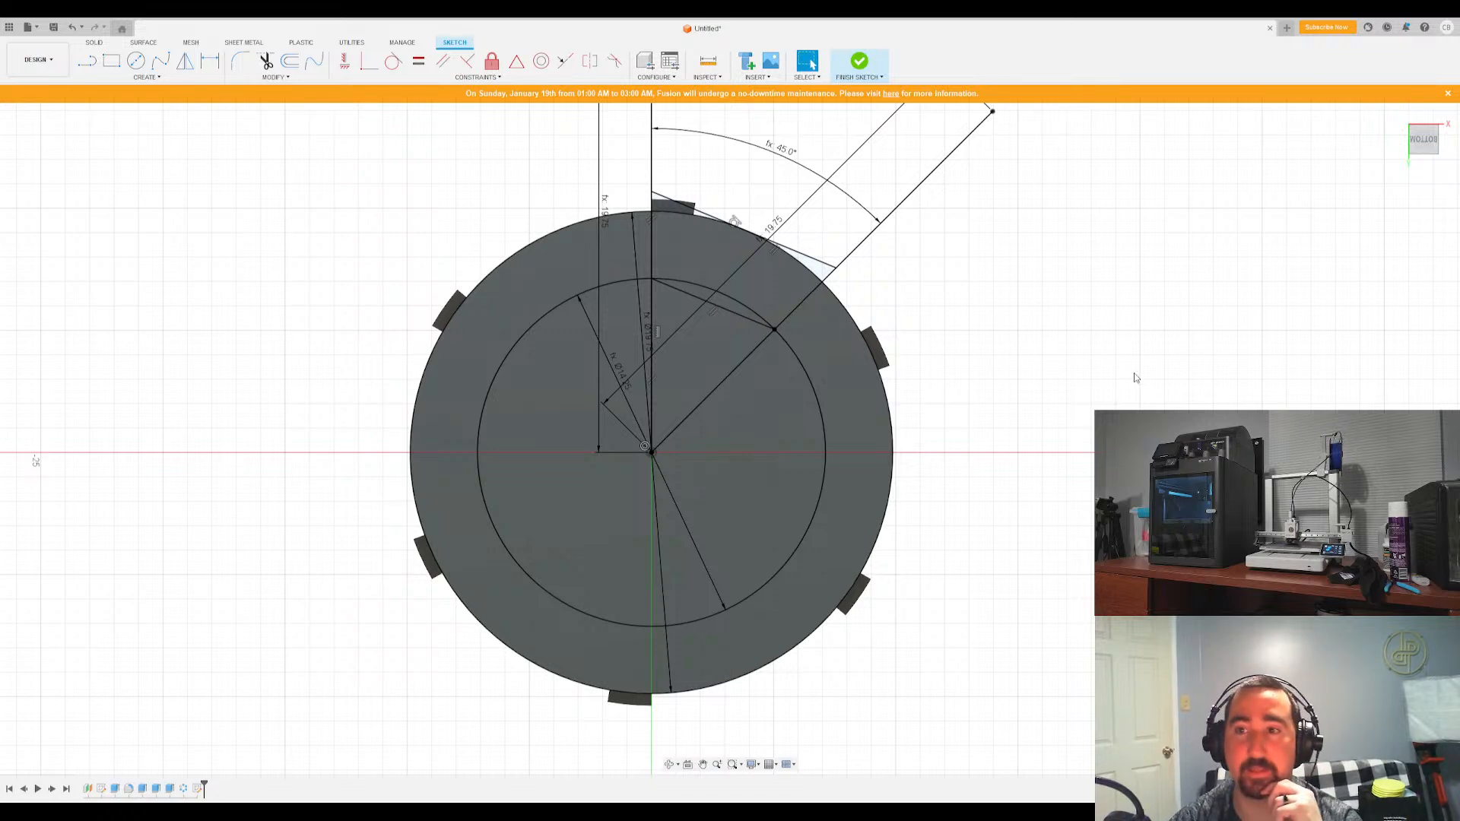
pyautogui.moveTo(1431, 145)
pyautogui.mouseDown()
pyautogui.moveTo(1390, 161)
pyautogui.moveTo(1397, 144)
pyautogui.mouseUp()
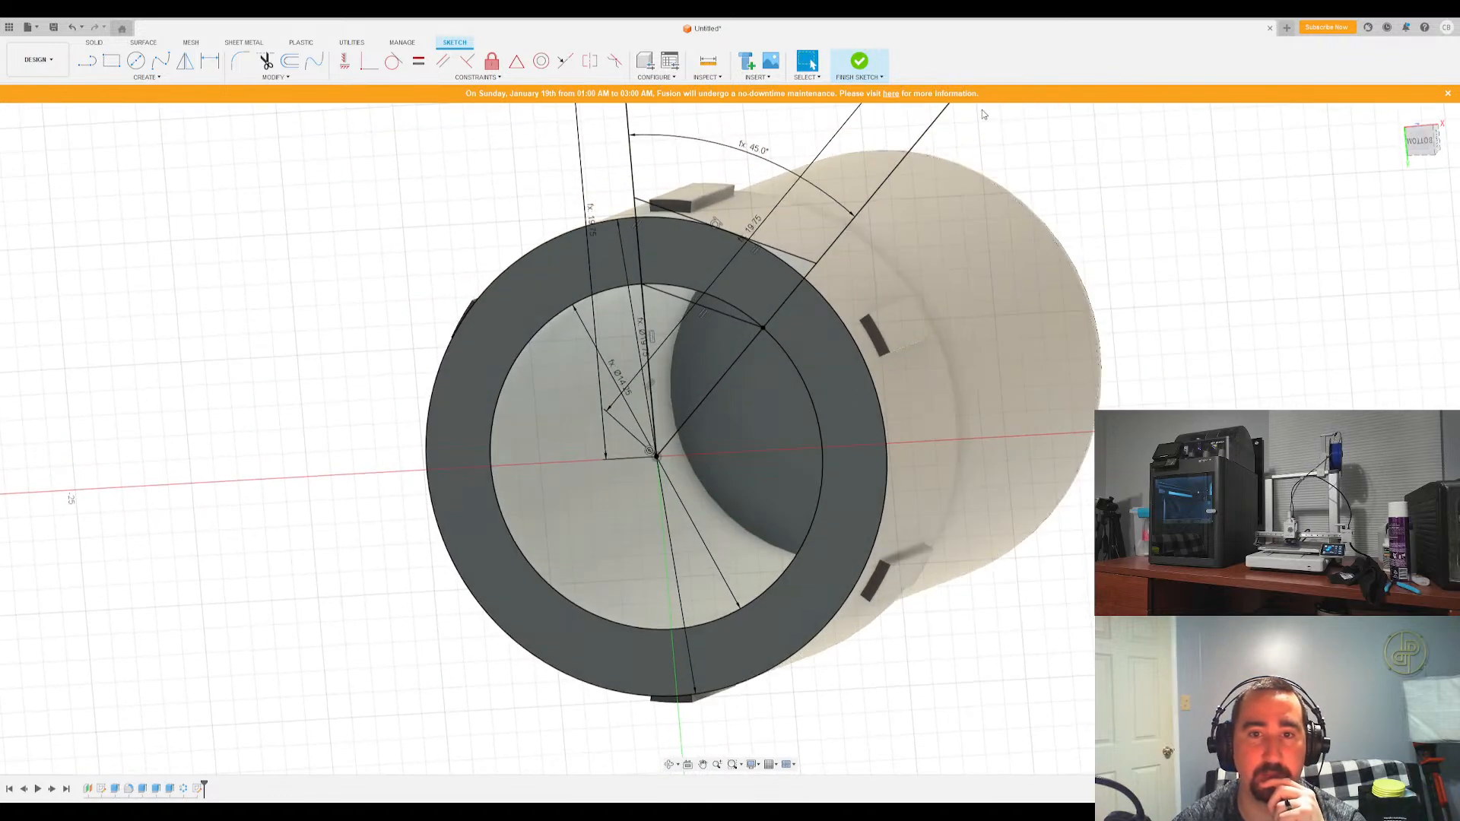
pyautogui.click(862, 64)
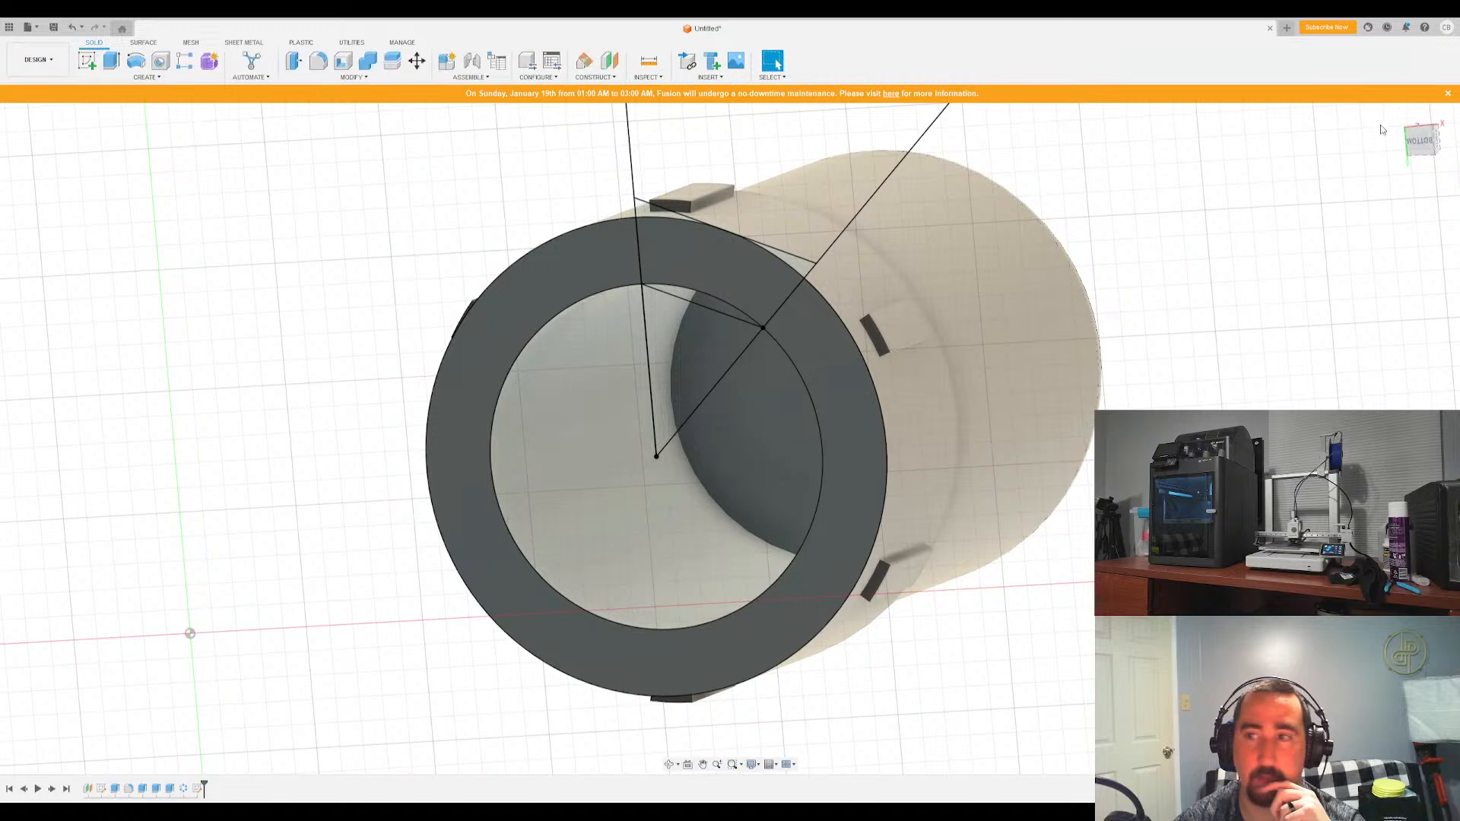
# Create an angled construction plane through the inner chord, perpendicular to the ring face
pyautogui.moveTo(1424, 146); pyautogui.dragTo(1406, 149)
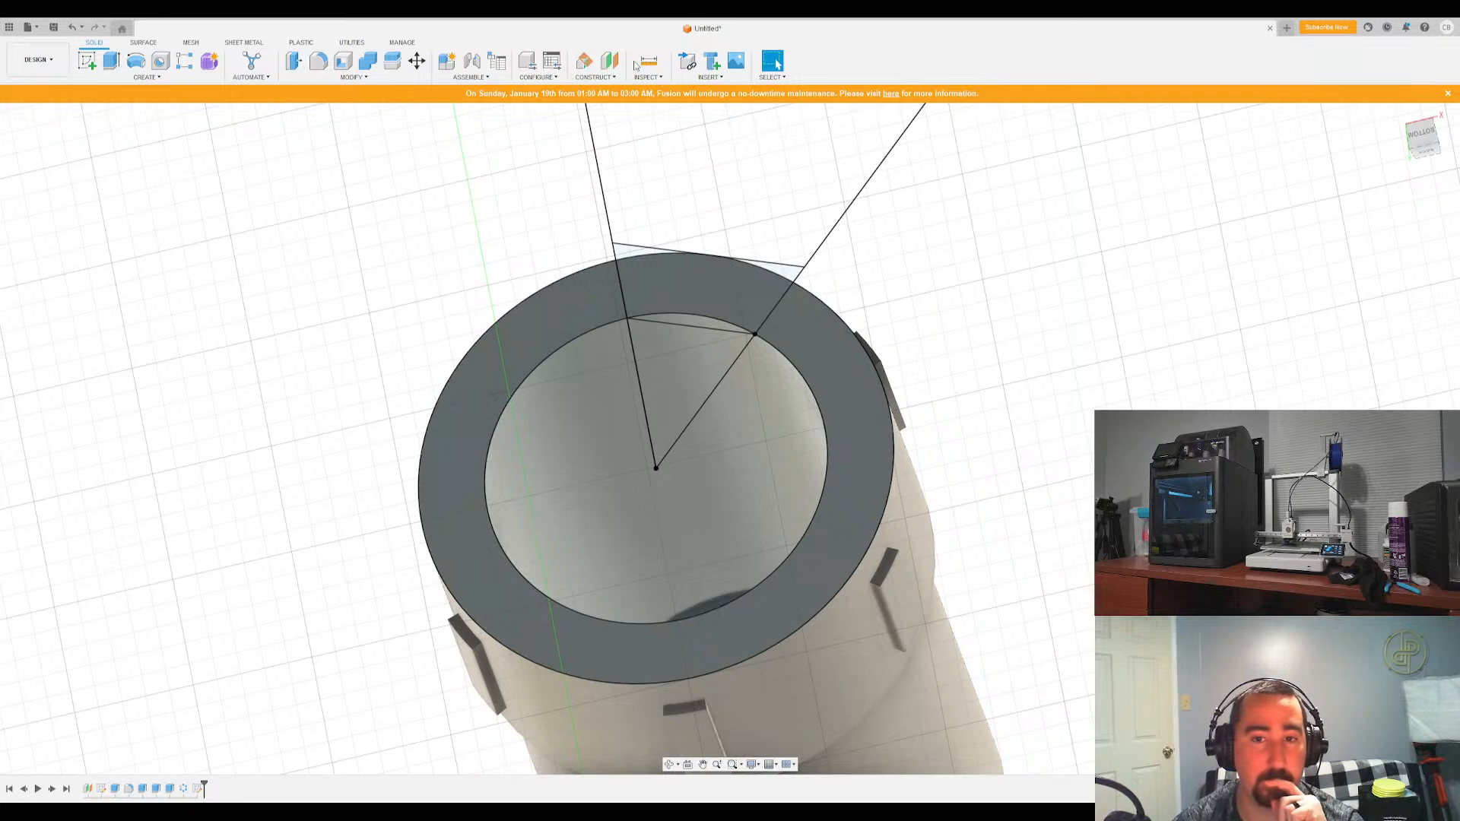
pyautogui.click(585, 61)
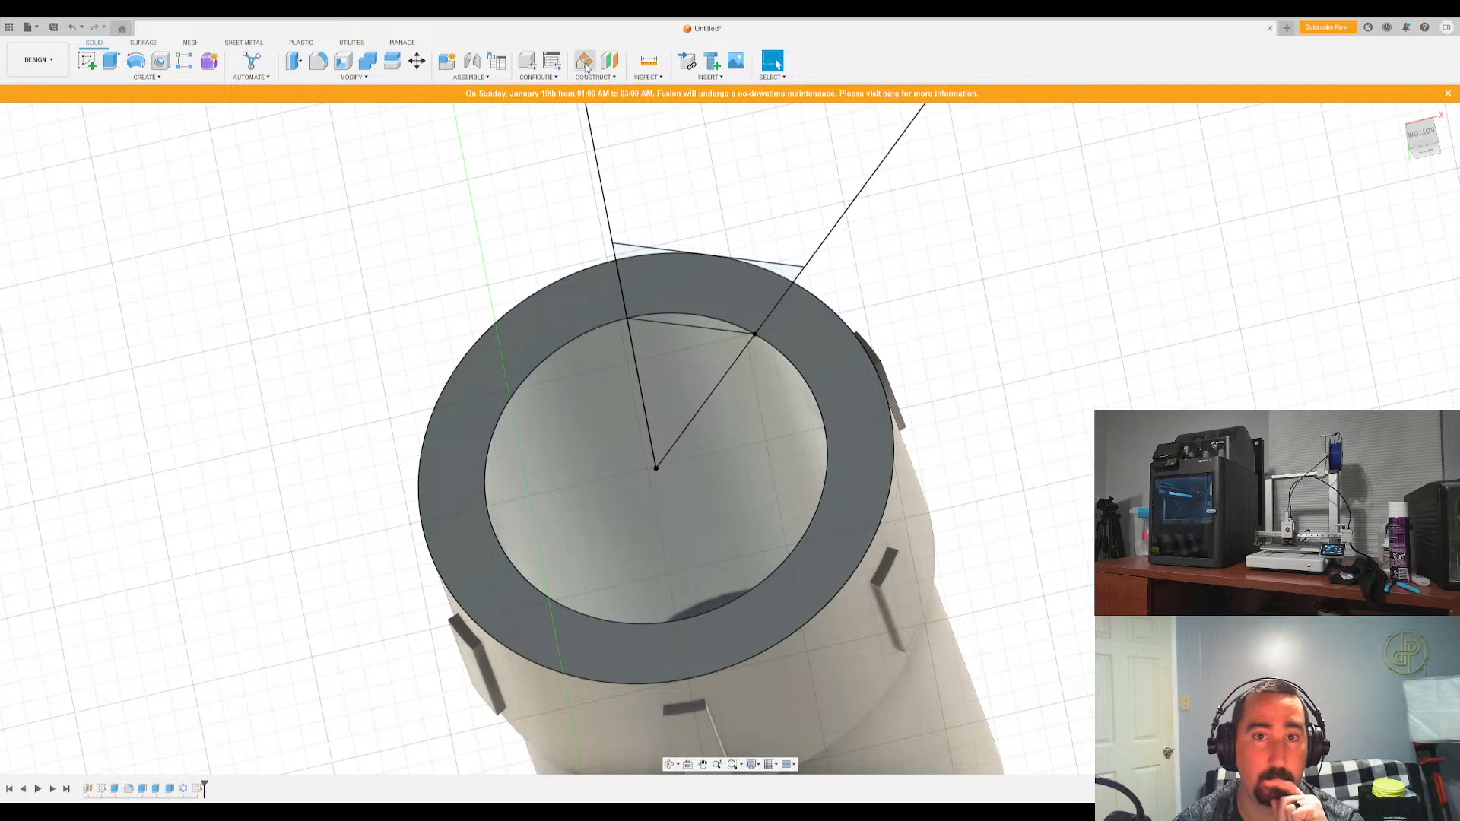
pyautogui.click(698, 327)
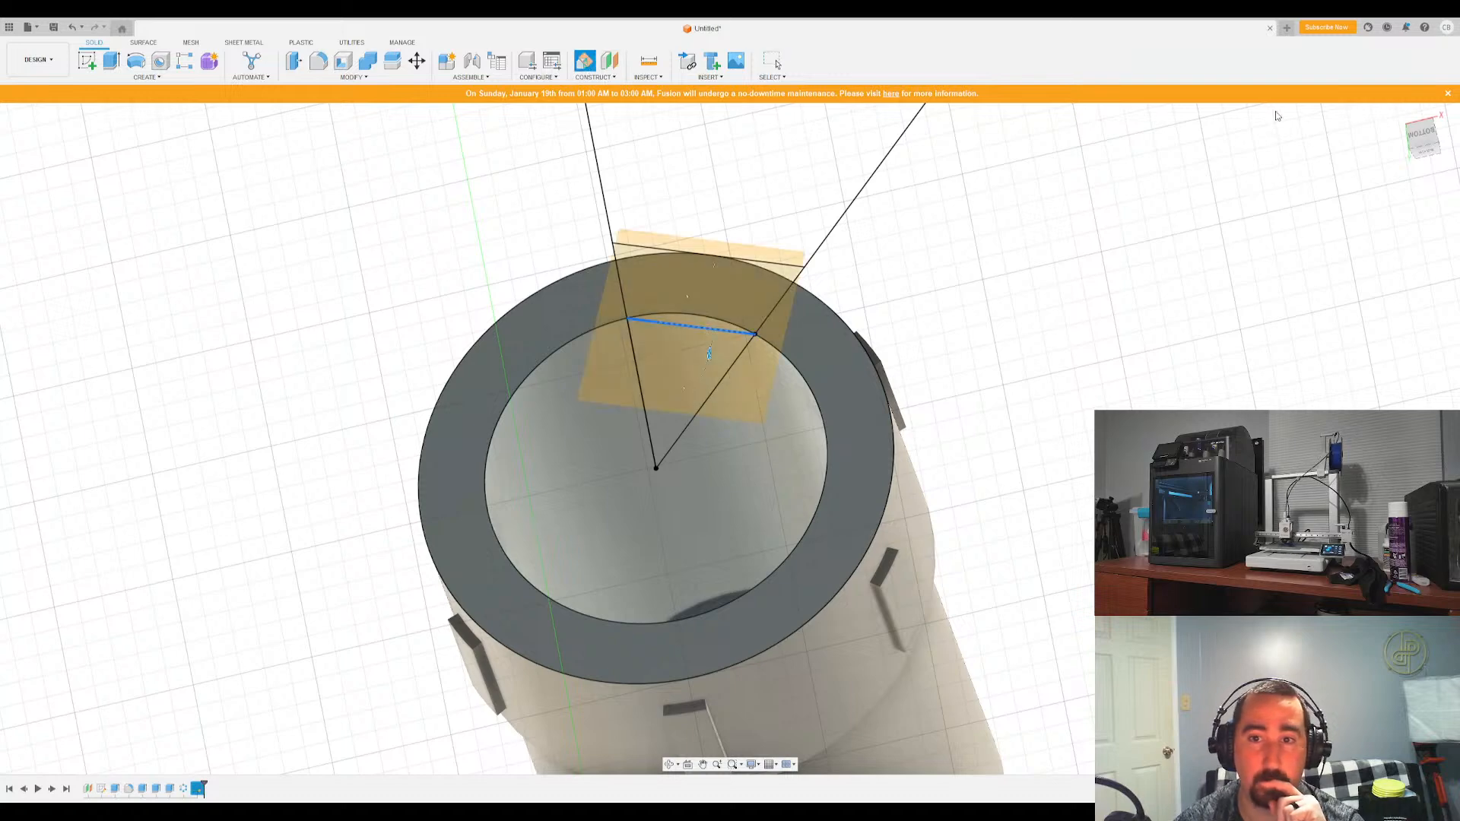
pyautogui.keyDown('shift'); pyautogui.moveTo(709, 352); pyautogui.dragTo(845, 414, button='middle'); pyautogui.keyUp('shift')
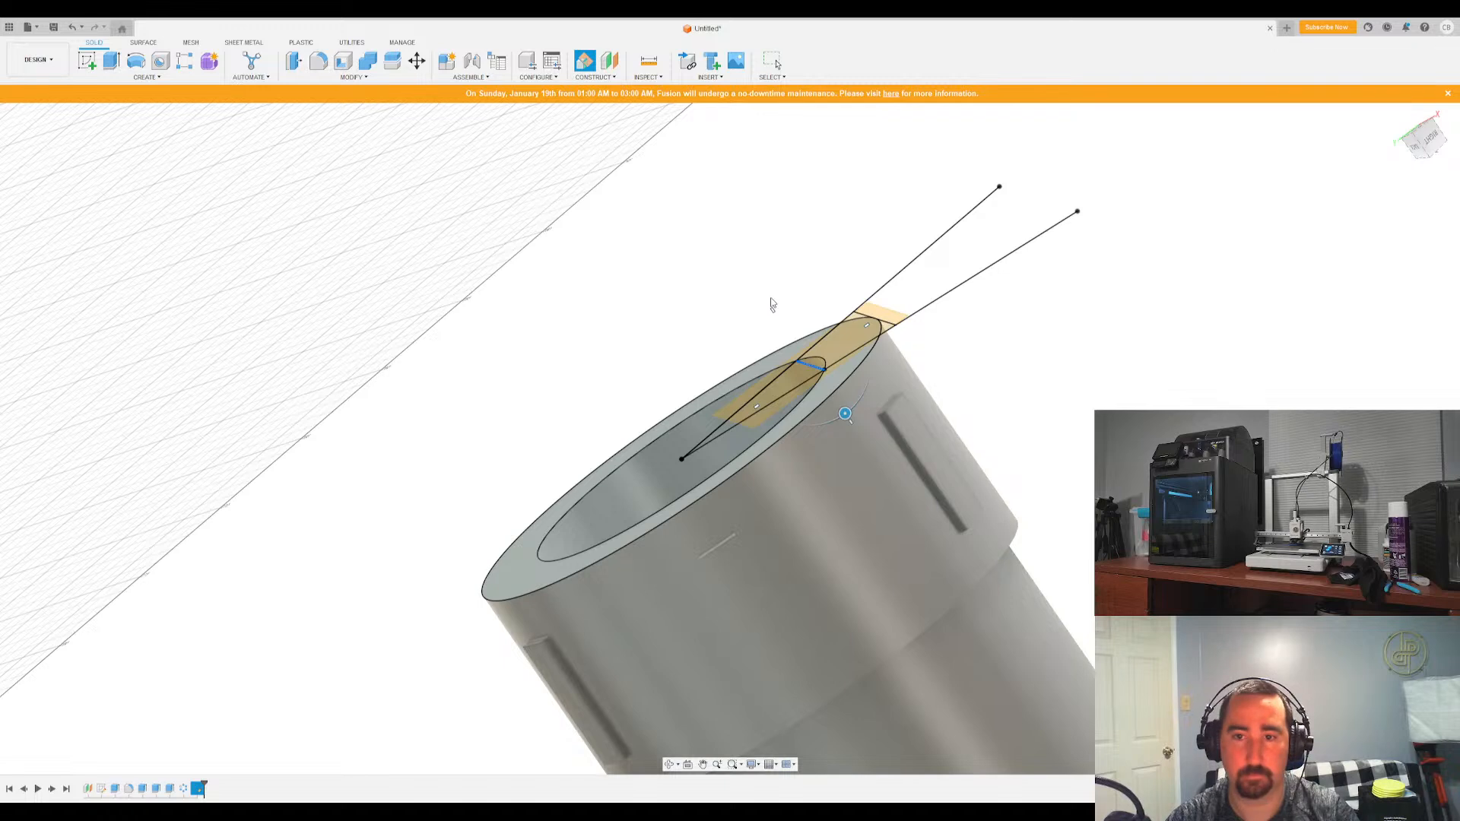
pyautogui.press('Return')
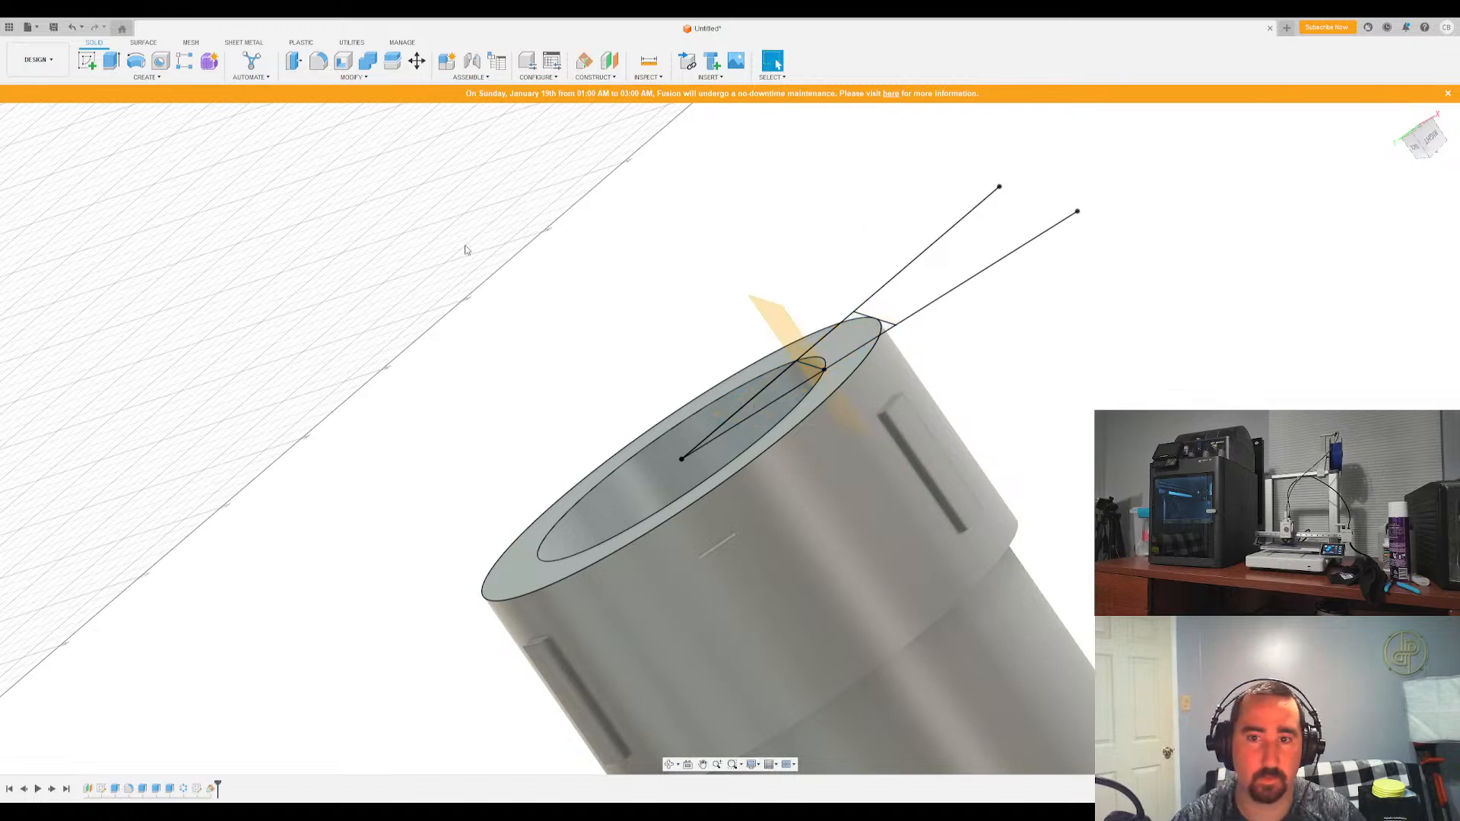
# Start a new sketch on the construction plane through the chord and orient the view on the ring's edge
pyautogui.click(87, 60)
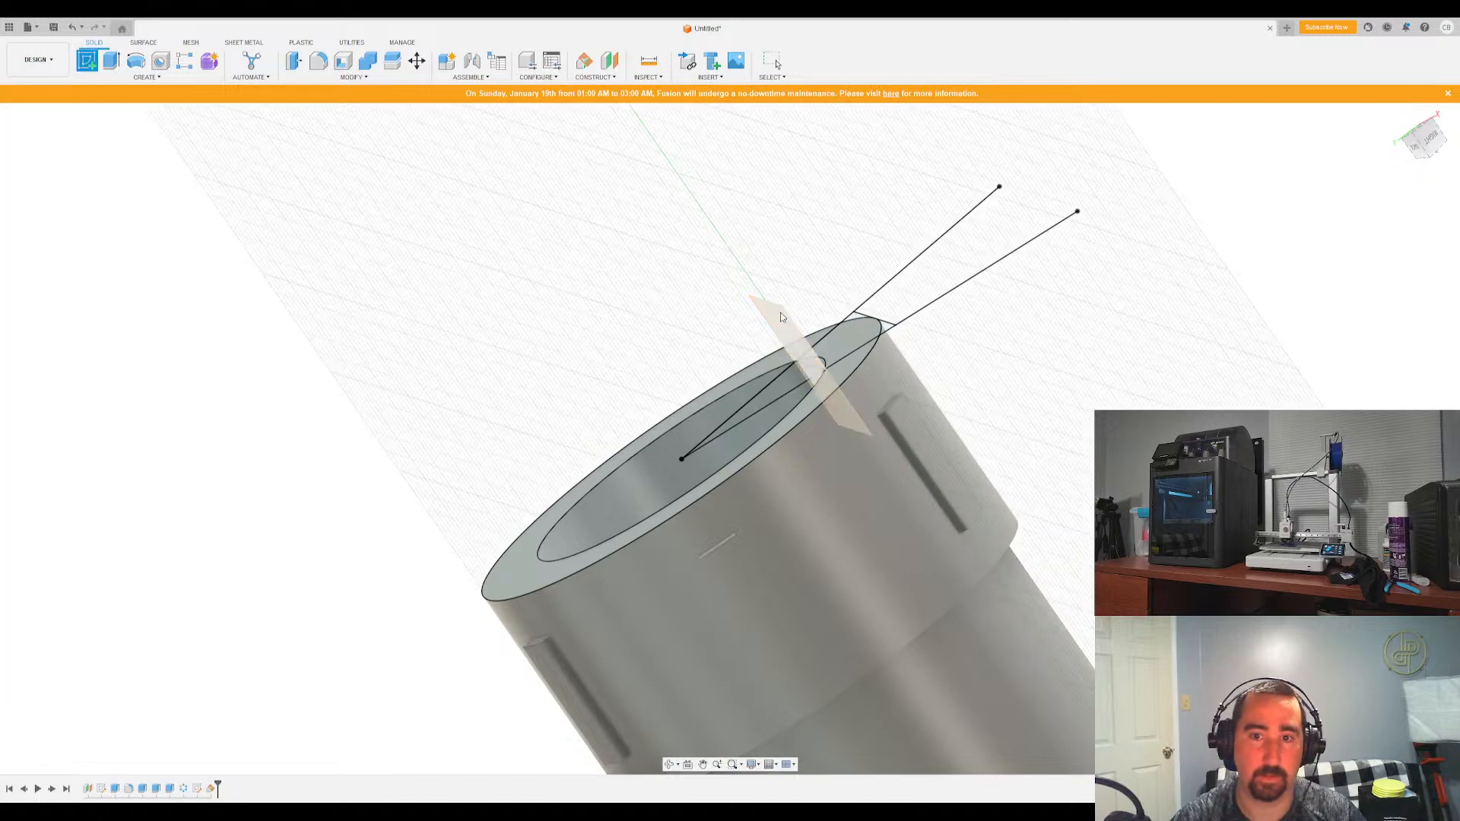
pyautogui.click(782, 316)
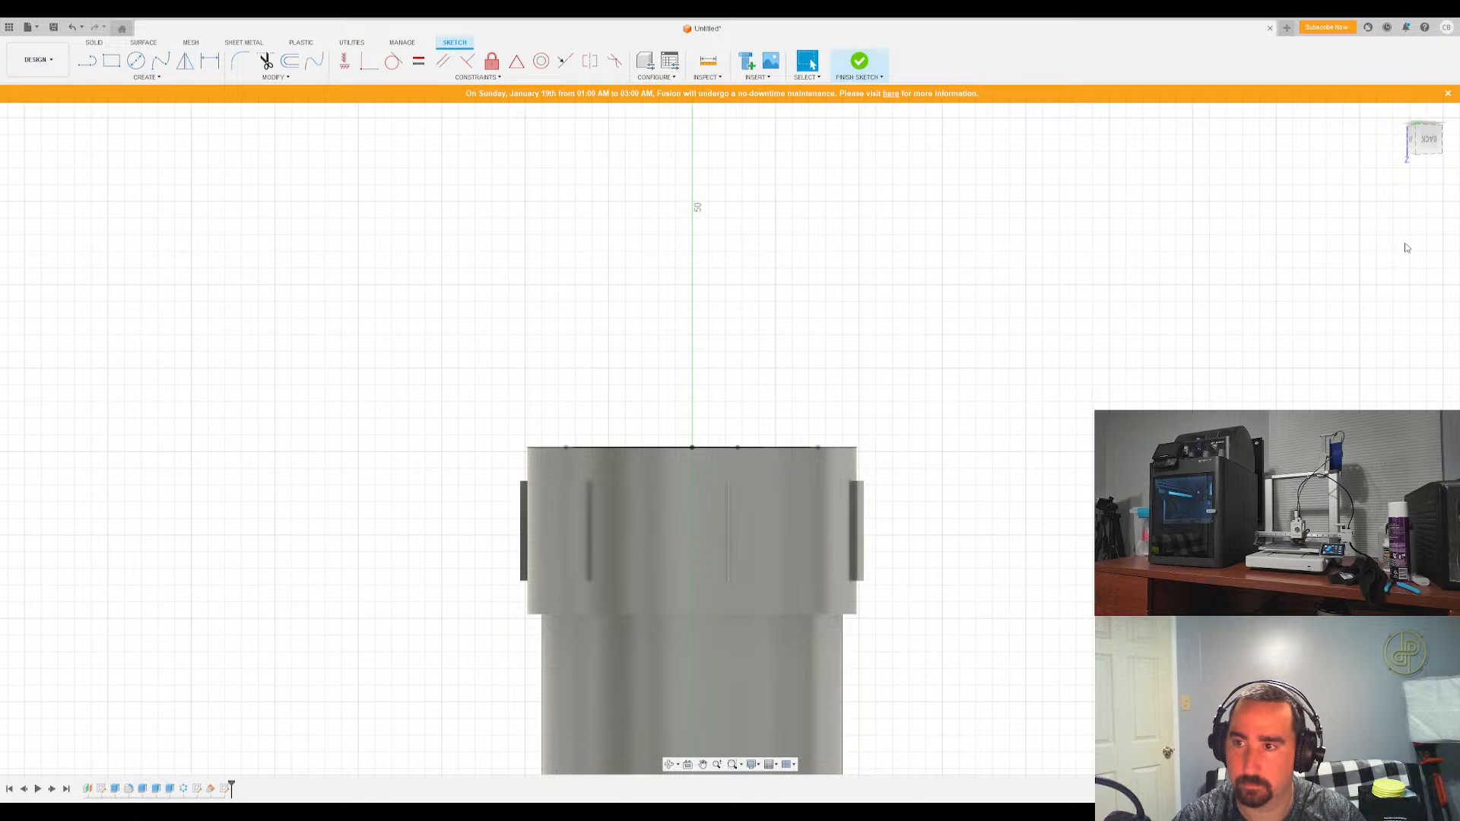
pyautogui.scroll(4, 753, 449)
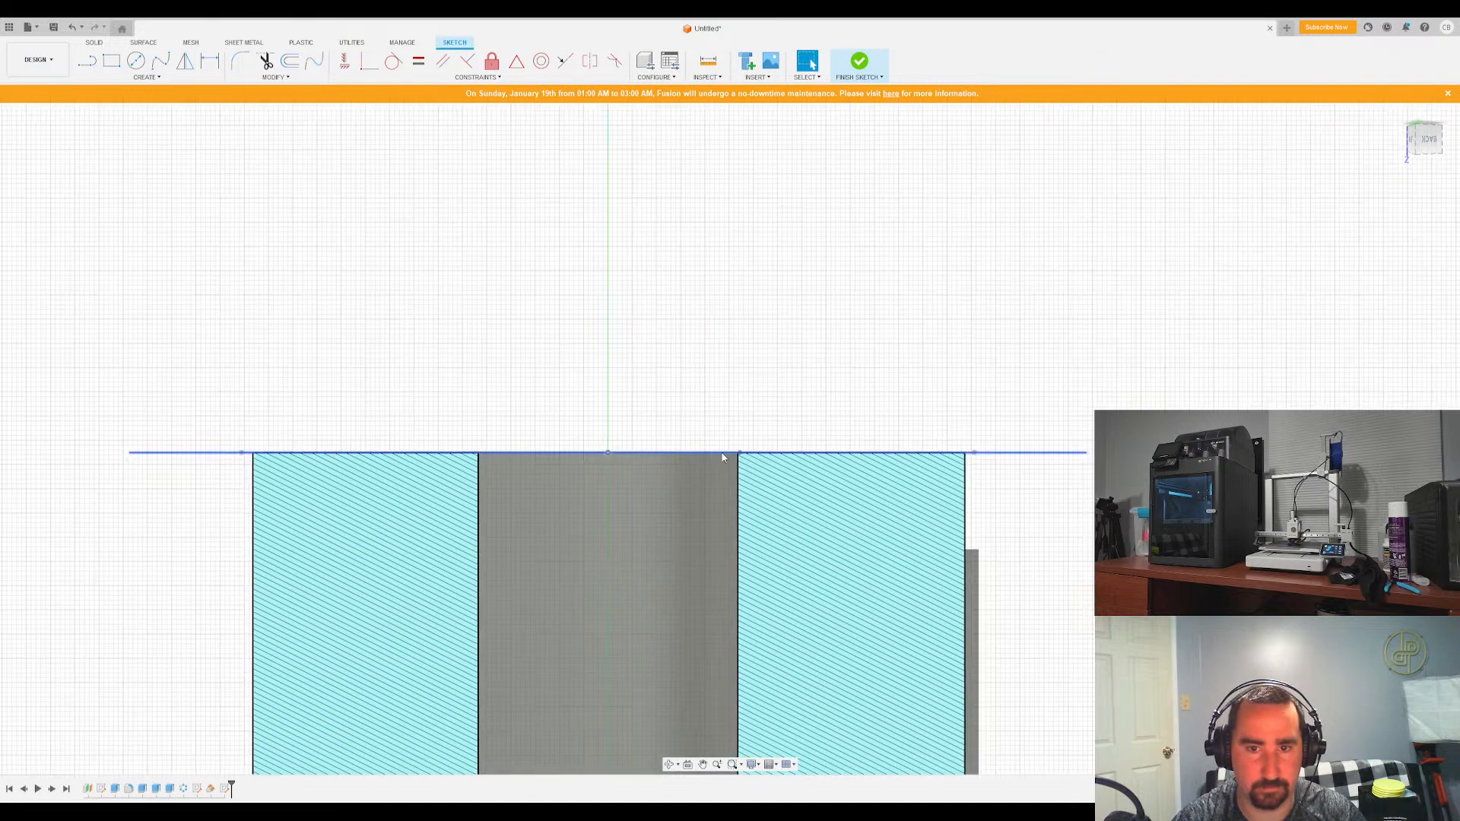
pyautogui.scroll(3, 722, 456)
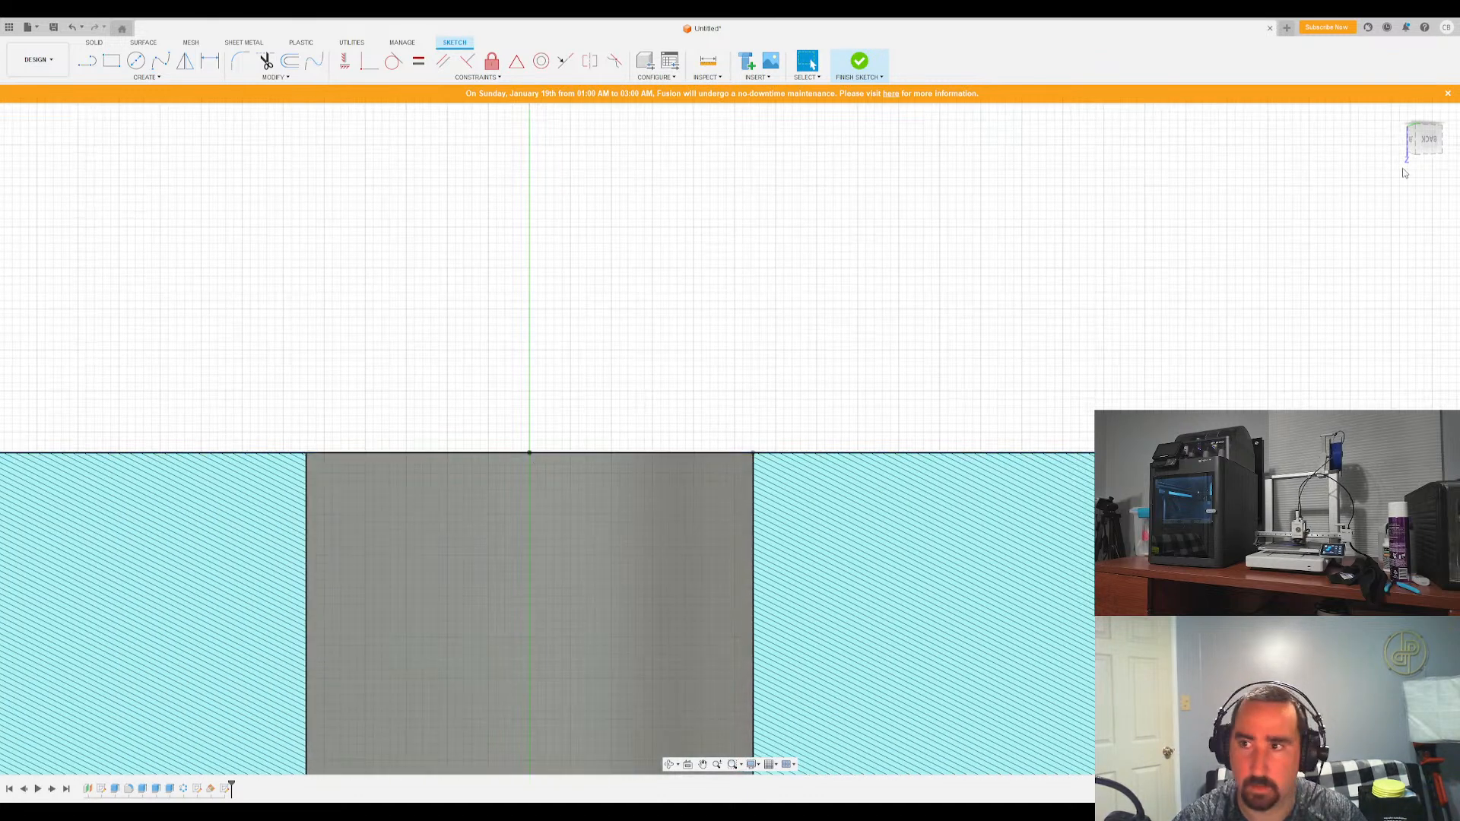
pyautogui.moveTo(730, 437)
pyautogui.keyDown('shift'); pyautogui.mouseDown(button='middle')
pyautogui.moveTo(730, 502)
pyautogui.moveTo(198, 508)
pyautogui.mouseUp(button='middle'); pyautogui.keyUp('shift')
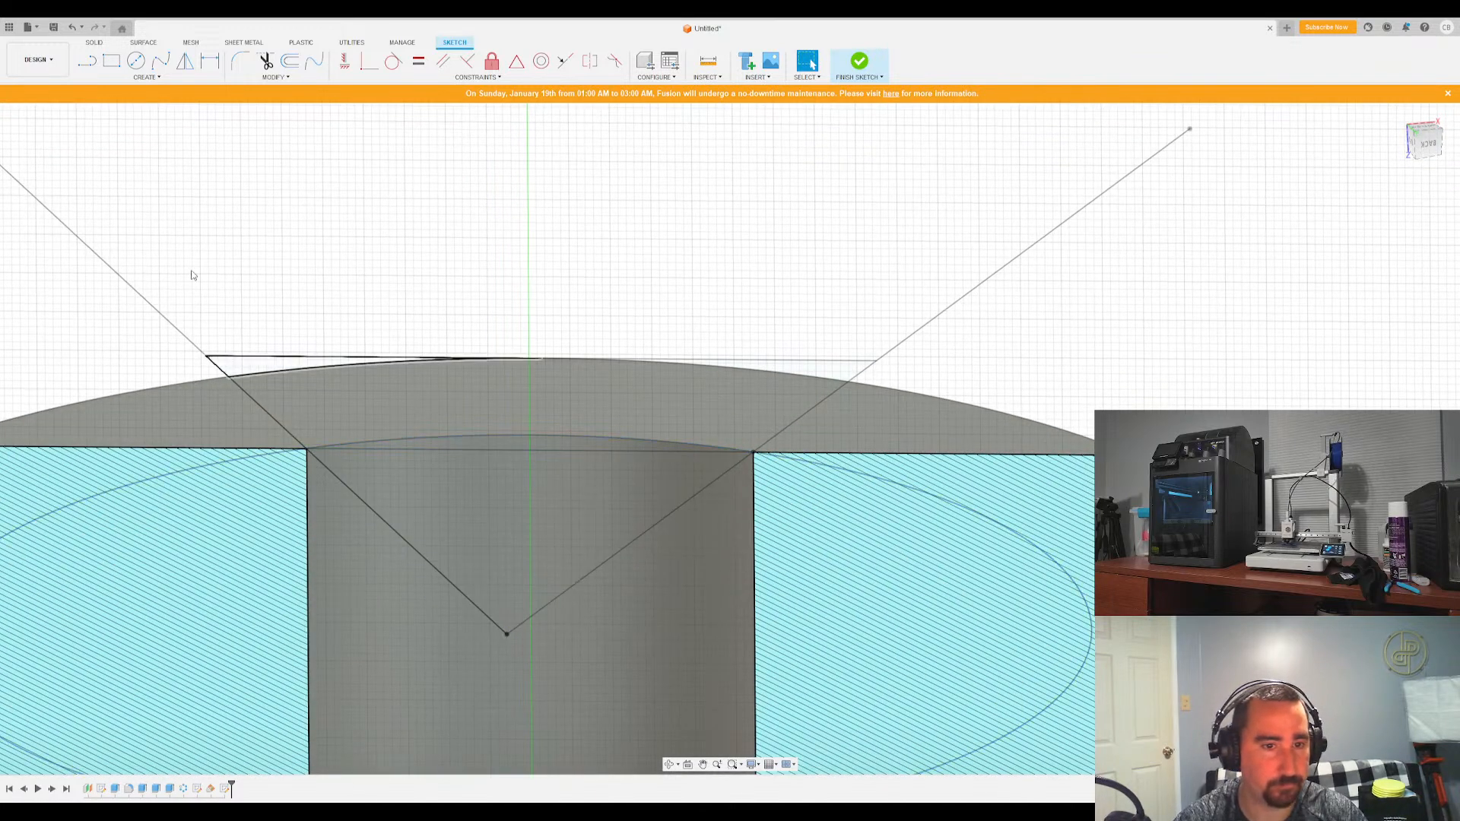
# Project the inner chord of the wedge into the active sketch
pyautogui.click(87, 61)
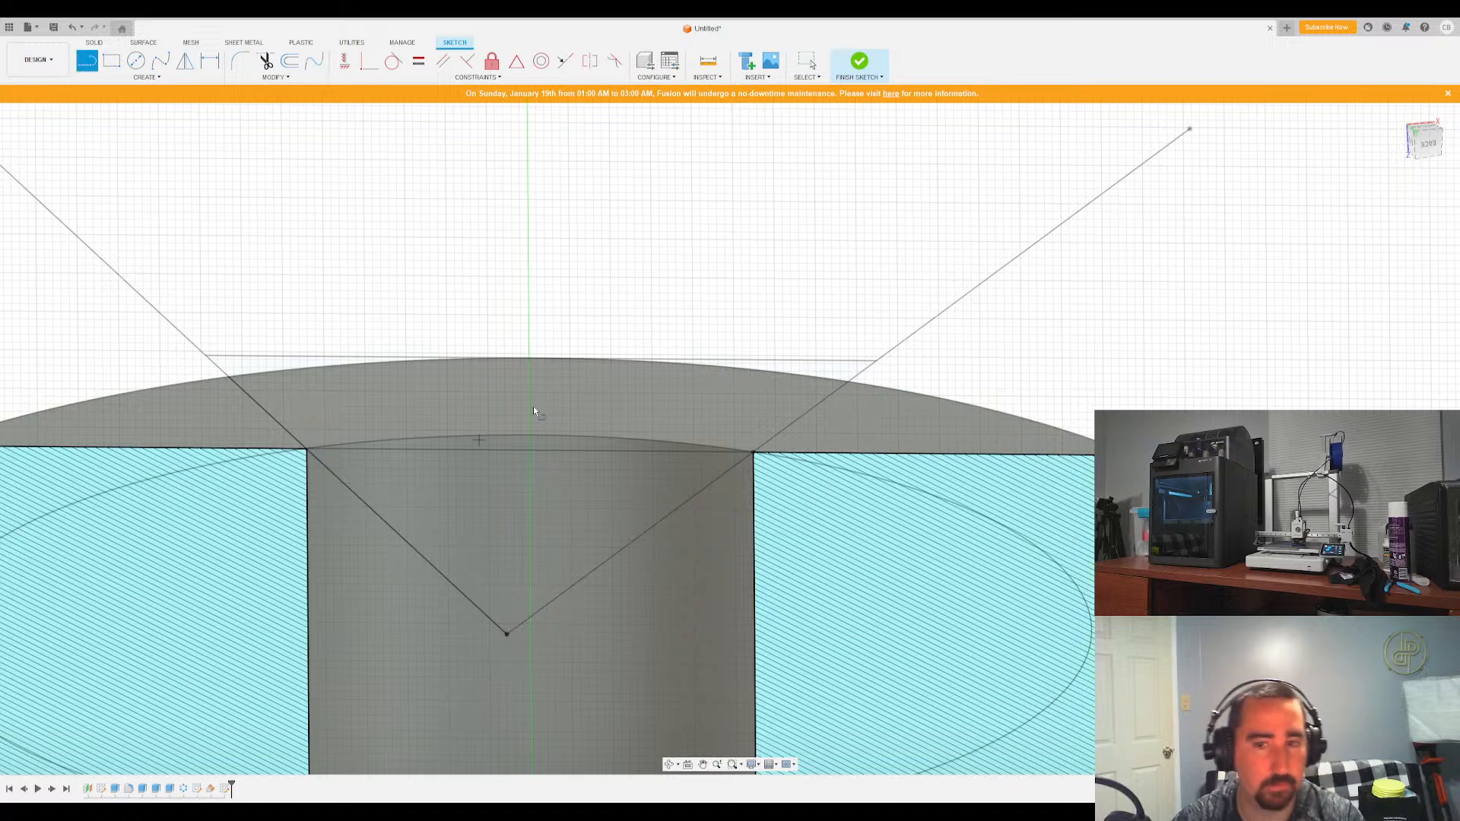
pyautogui.press('Escape')
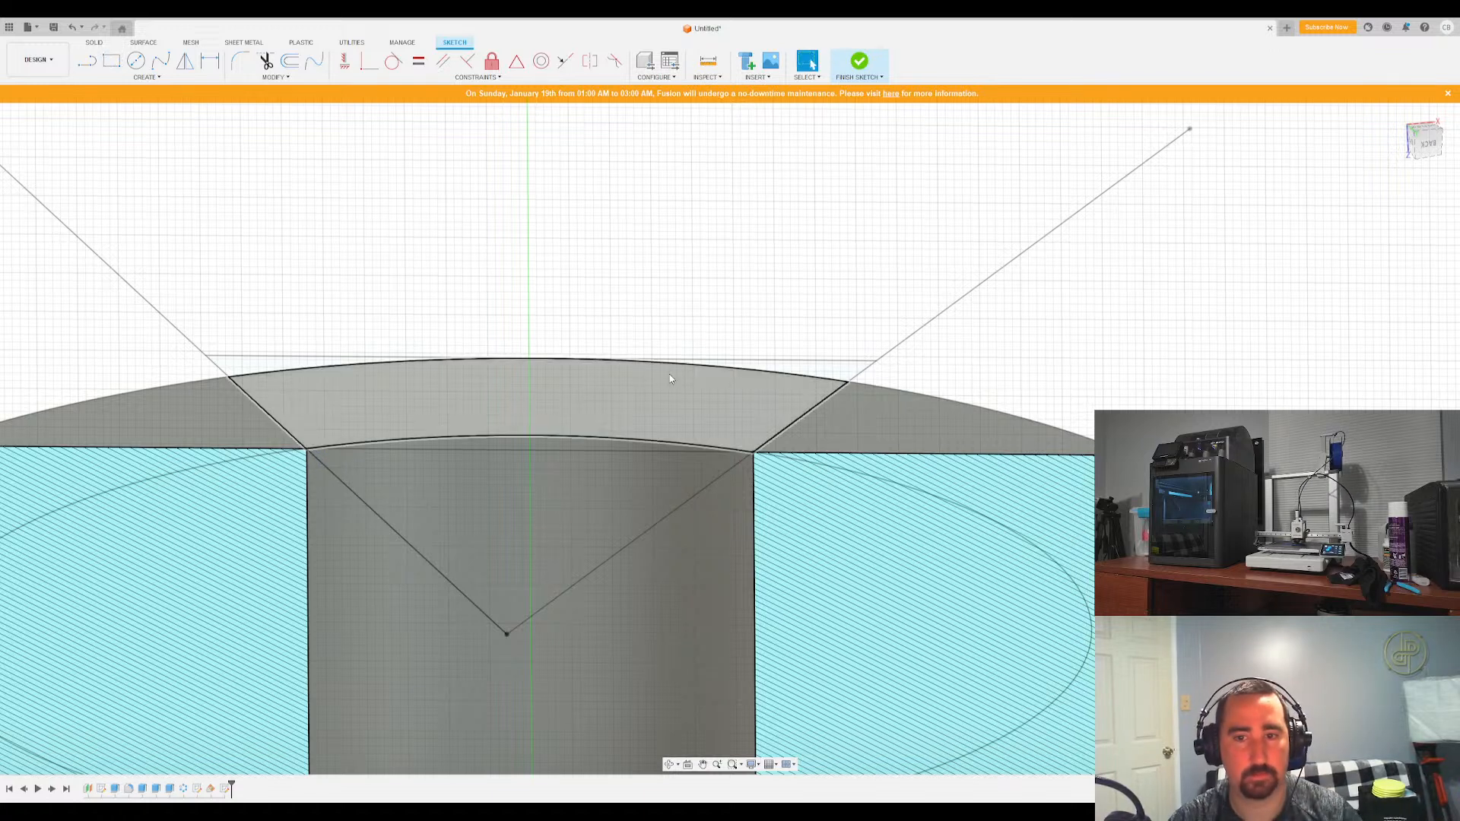
pyautogui.click(741, 453)
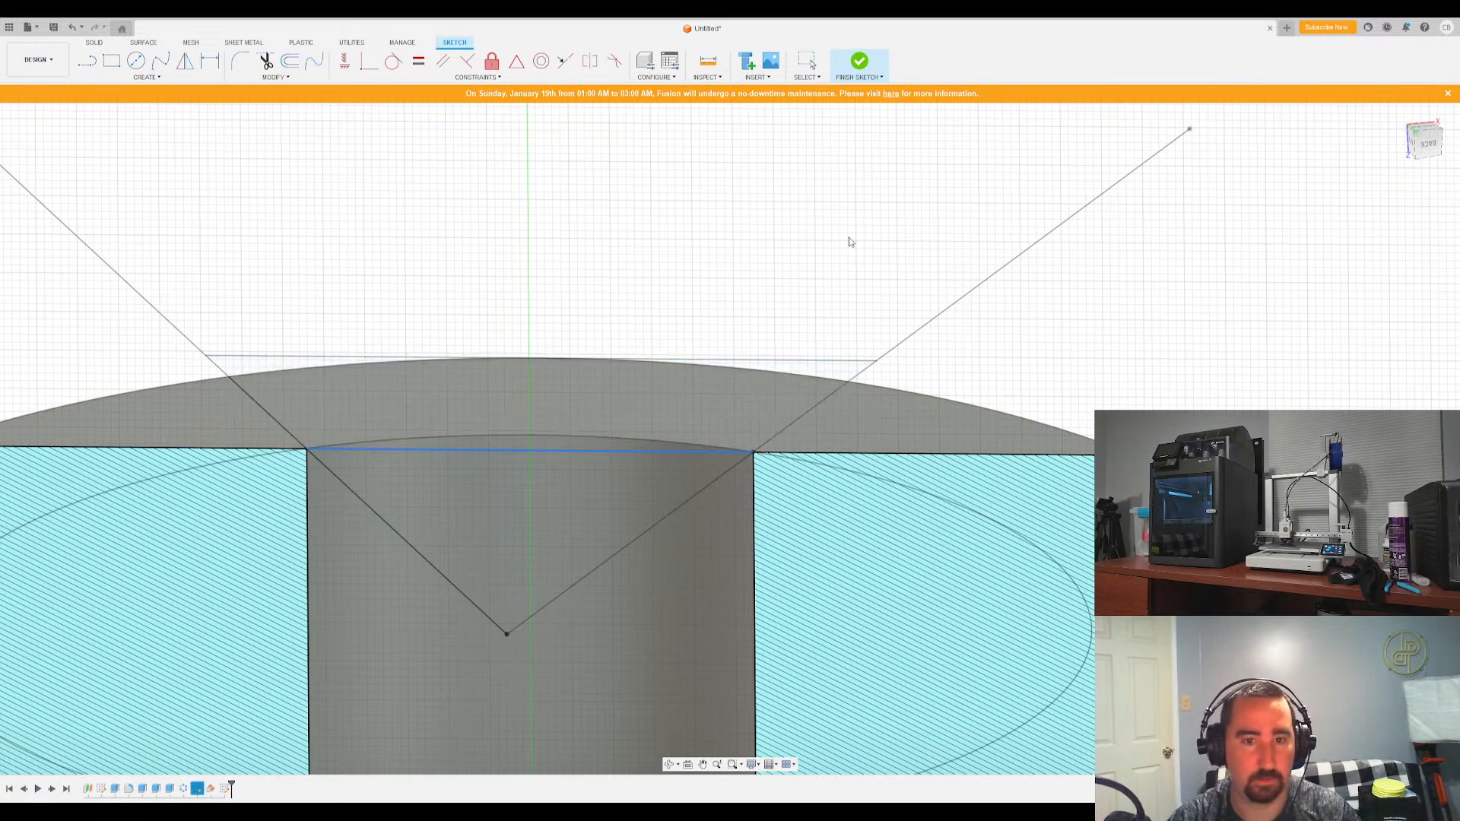
pyautogui.press('Escape')
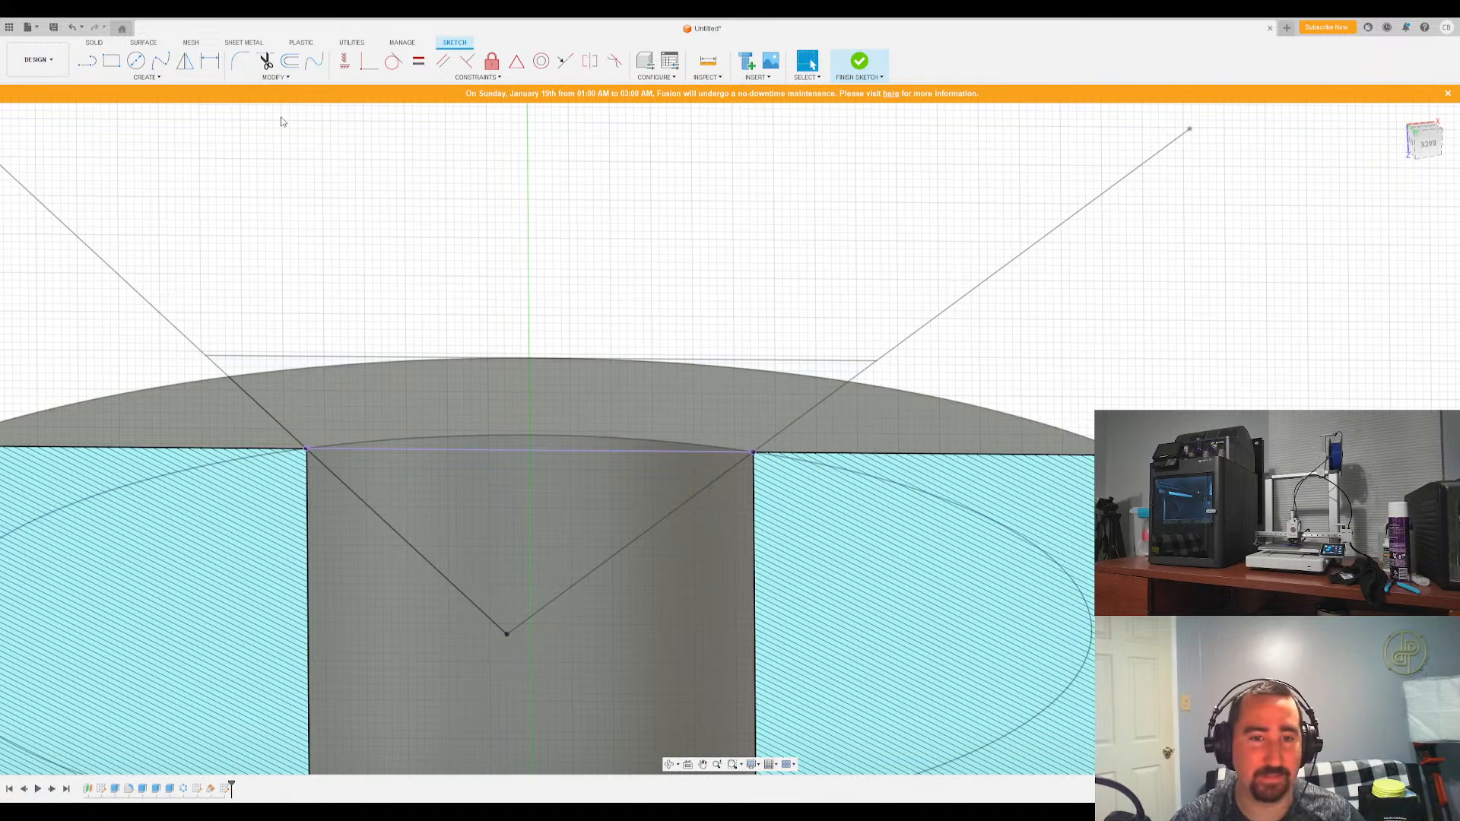
# Draw two lines from the projected chord's endpoints that meet at a peak on the vertical axis above the ring
pyautogui.click(89, 61)
pyautogui.click(306, 450)
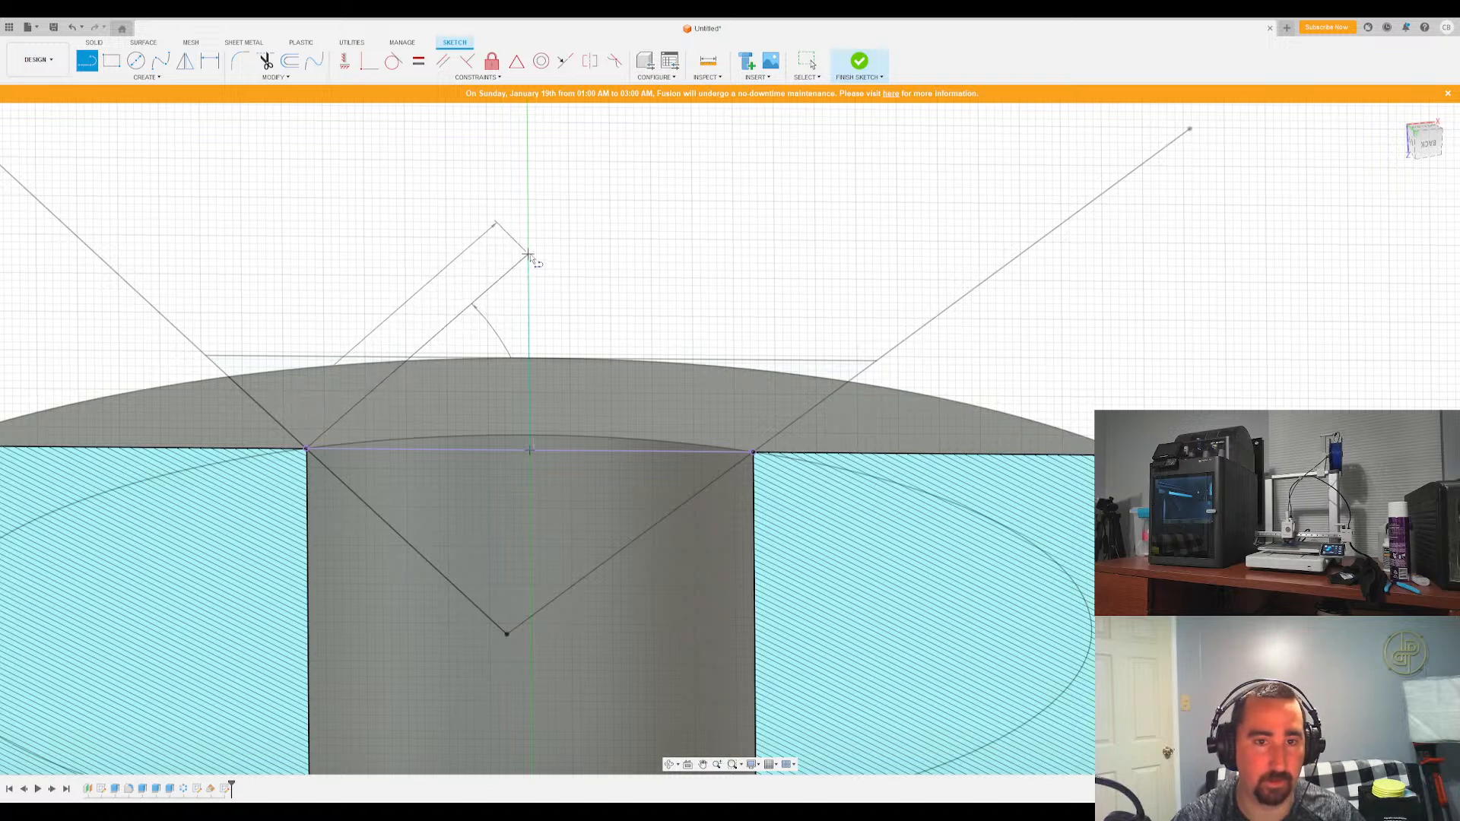
pyautogui.click(528, 249)
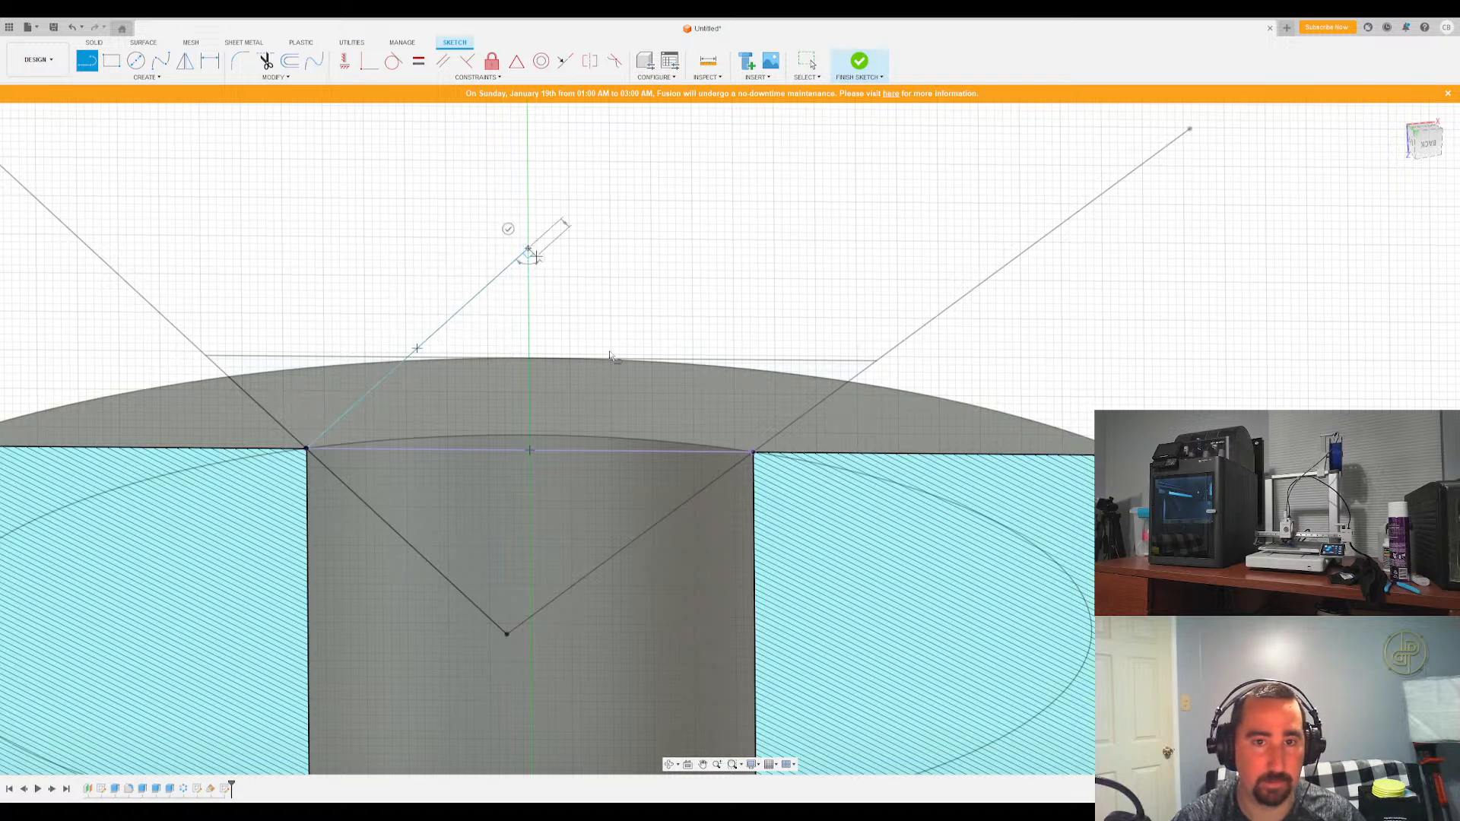
pyautogui.click(753, 453)
pyautogui.press('Escape')
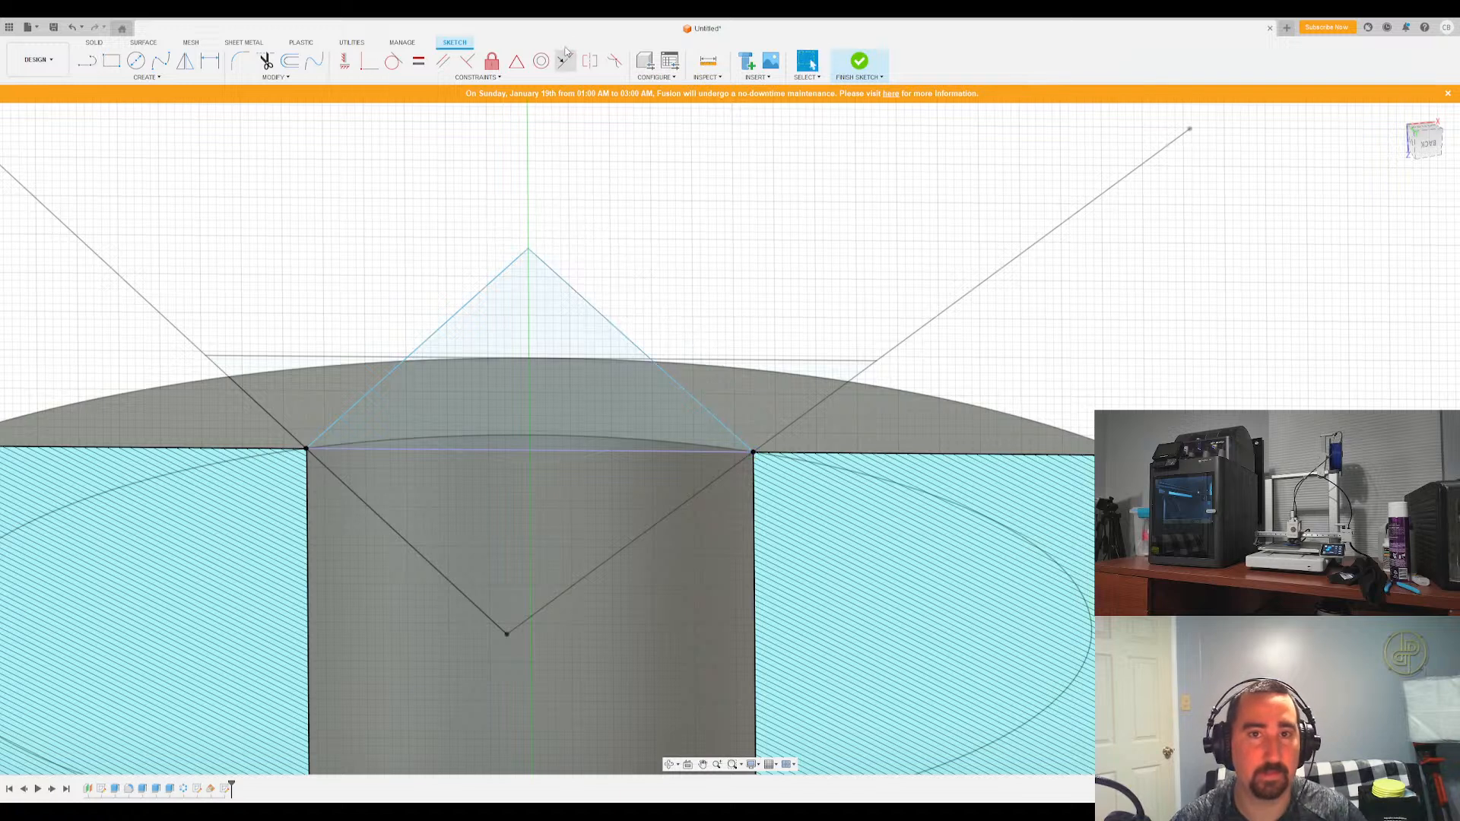
# Constrain the inner triangle's two sloped lines perpendicular to each other and finish the sketch
pyautogui.click(369, 61)
pyautogui.click(467, 62)
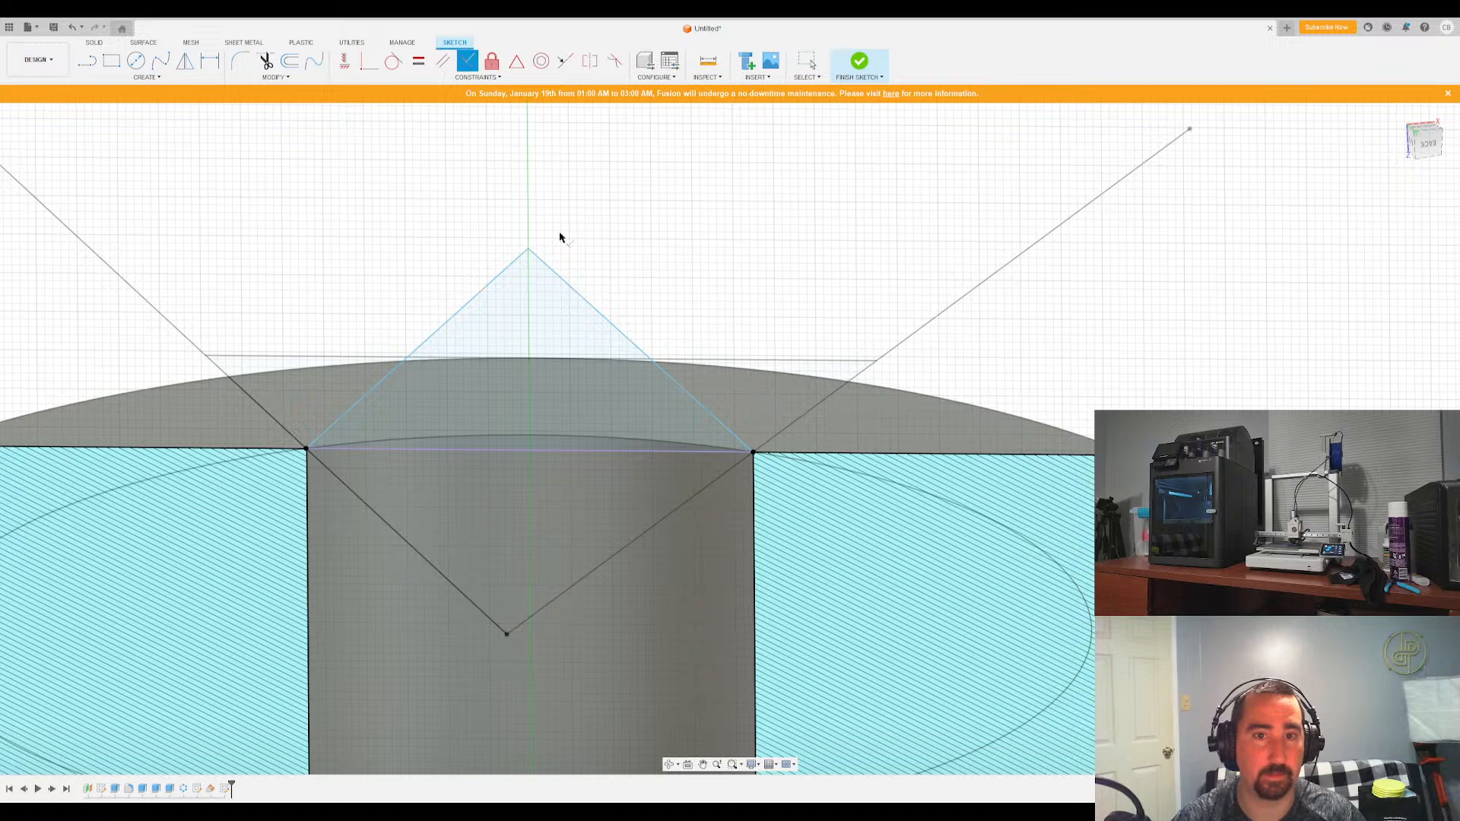
pyautogui.click(549, 267)
pyautogui.click(508, 268)
pyautogui.click(528, 277)
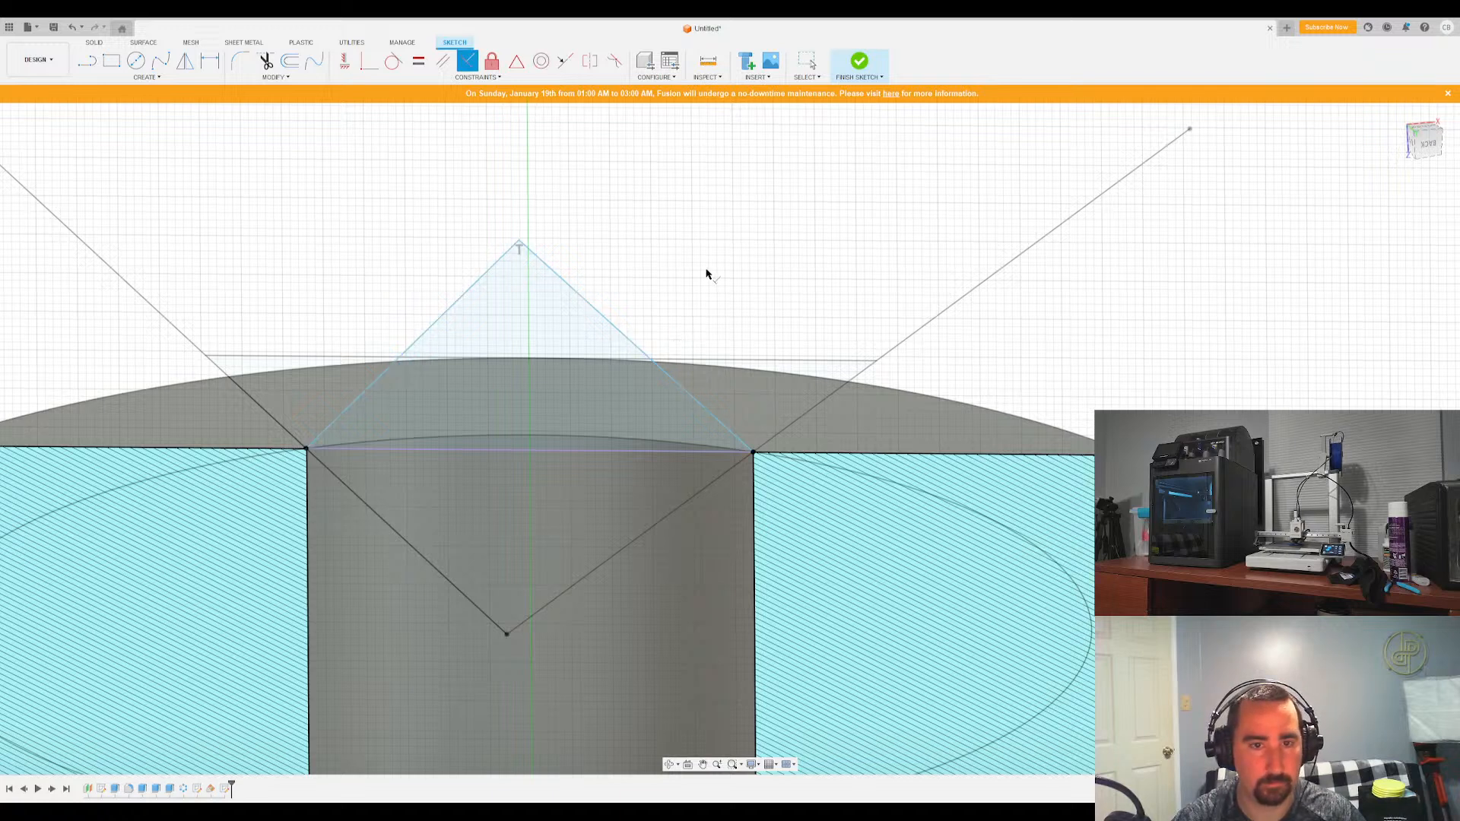
pyautogui.press('Escape')
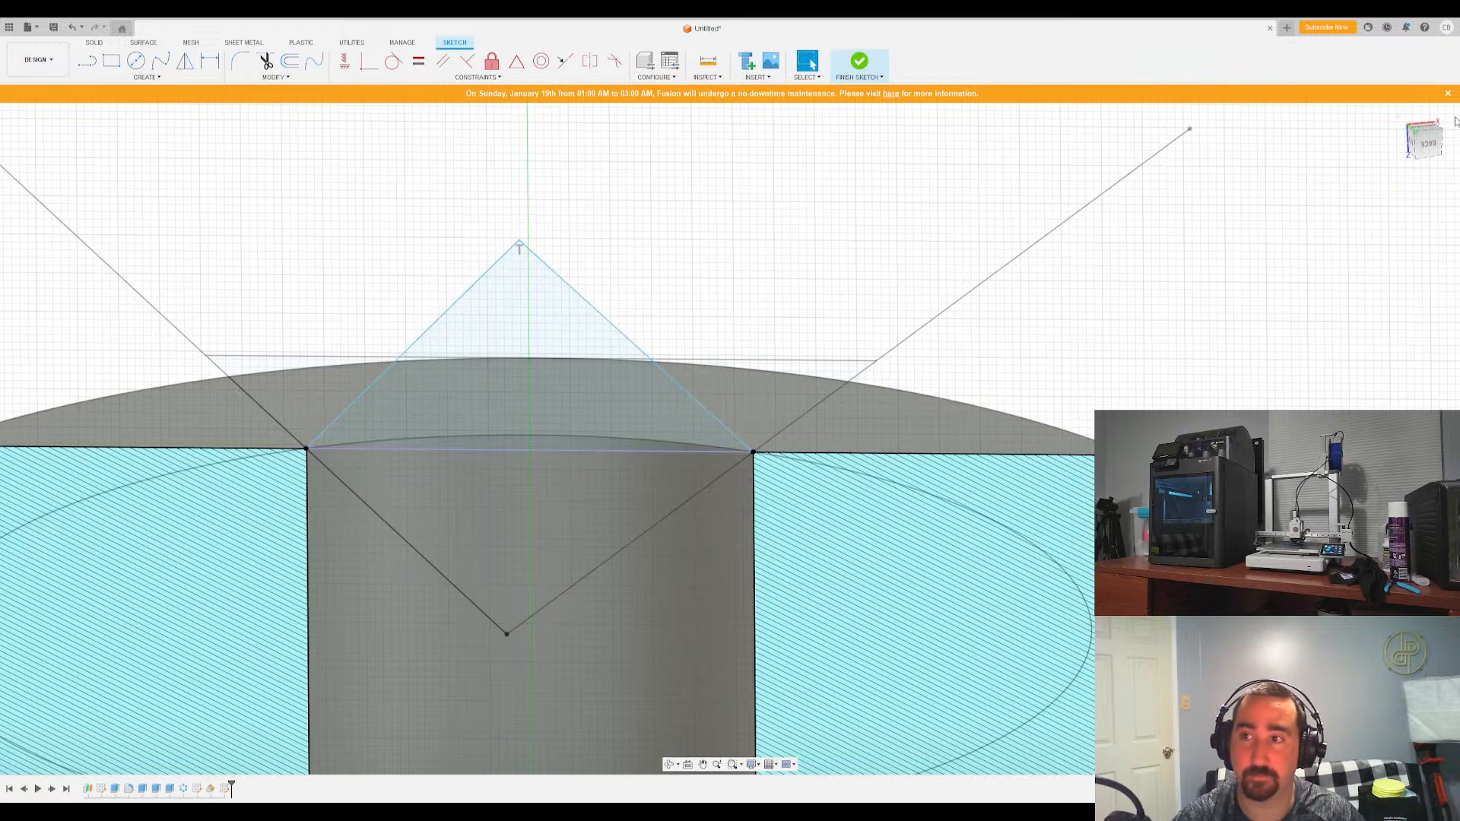
pyautogui.keyDown('shift'); pyautogui.moveTo(730, 439); pyautogui.dragTo(730, 439, button='middle'); pyautogui.keyUp('shift')
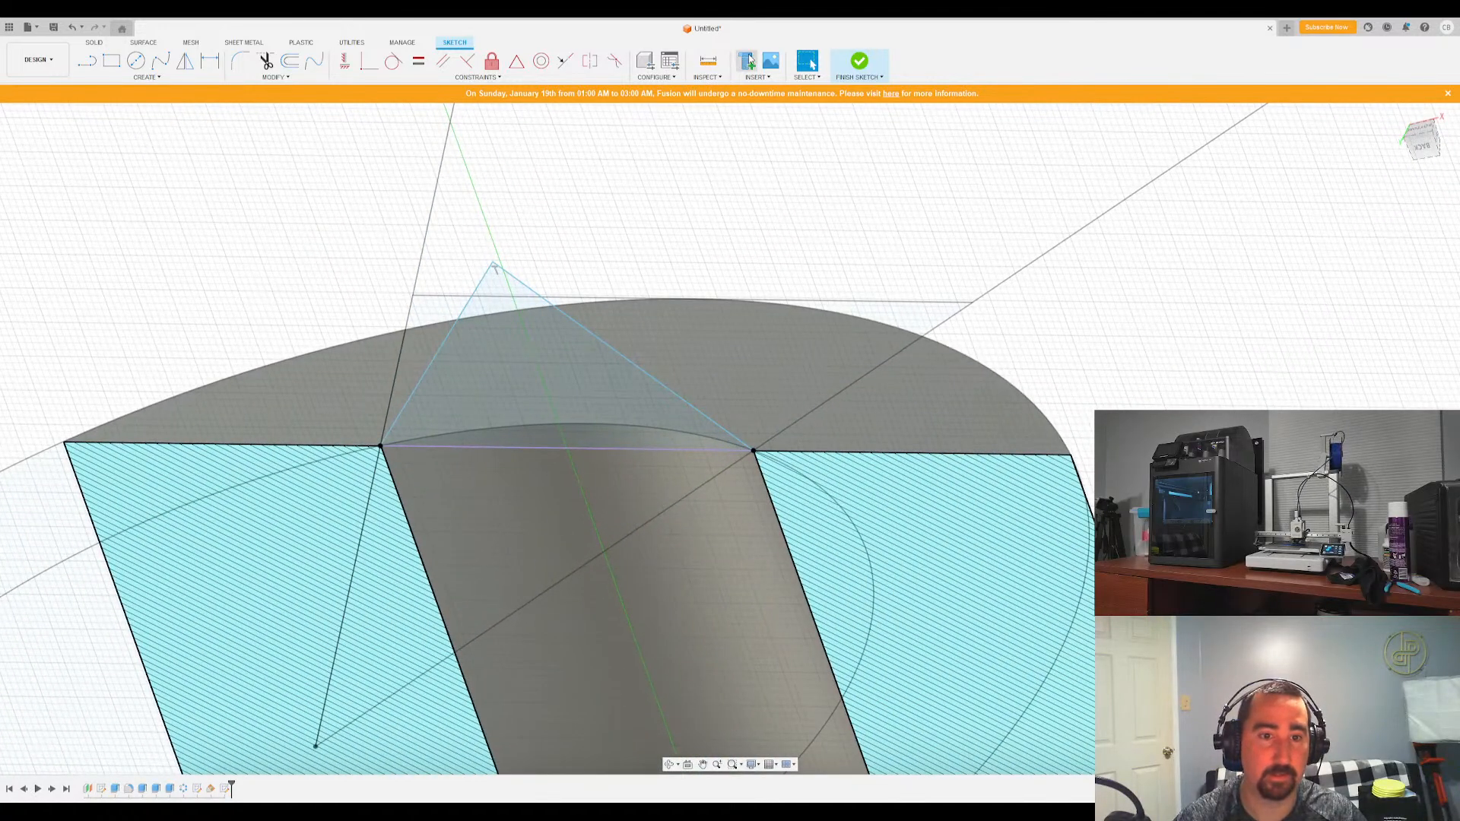
pyautogui.click(859, 63)
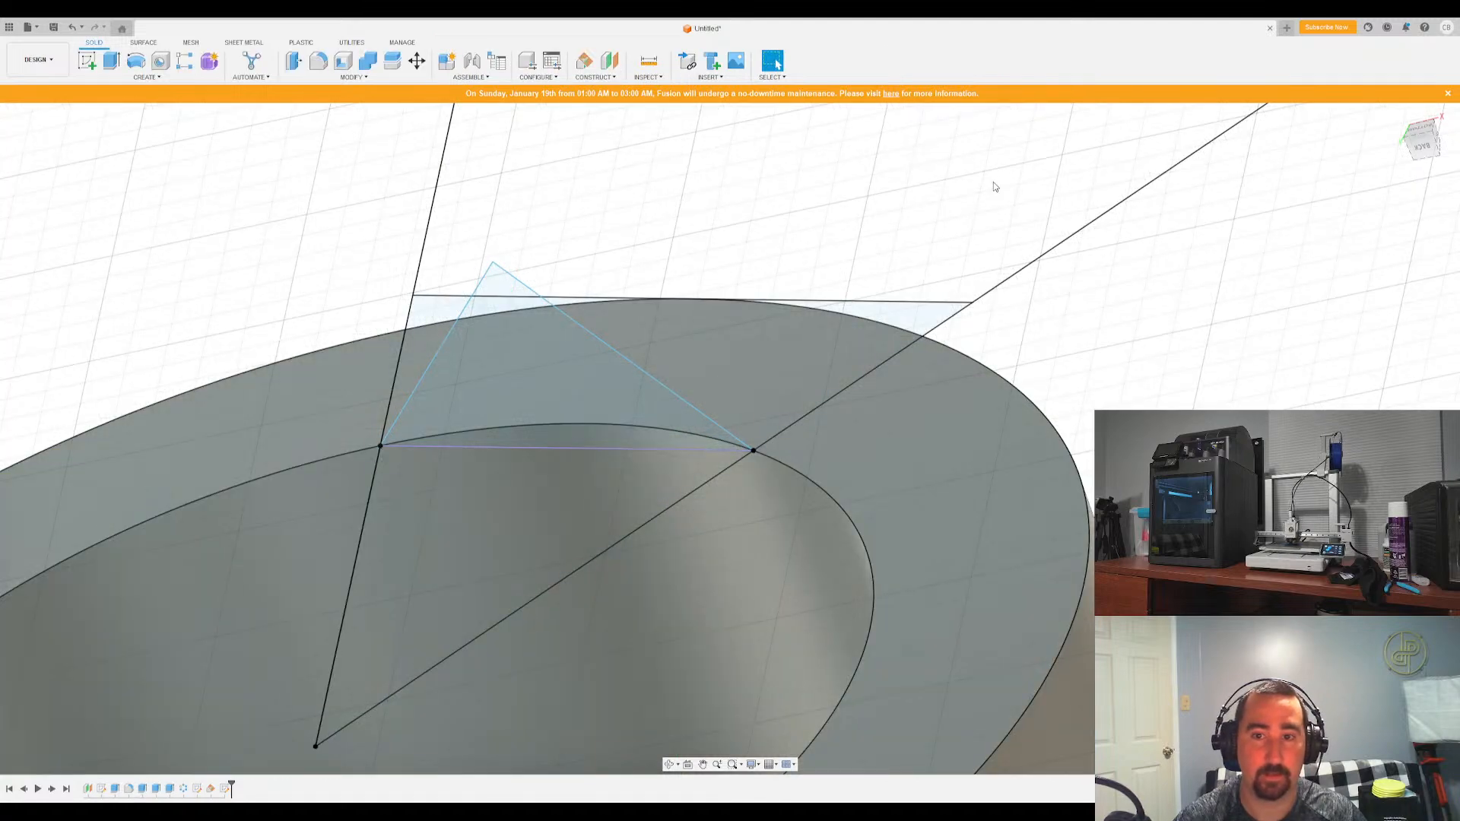
# Create an angled construction plane through the outer tangent line, perpendicular to the ring face
pyautogui.click(618, 65)
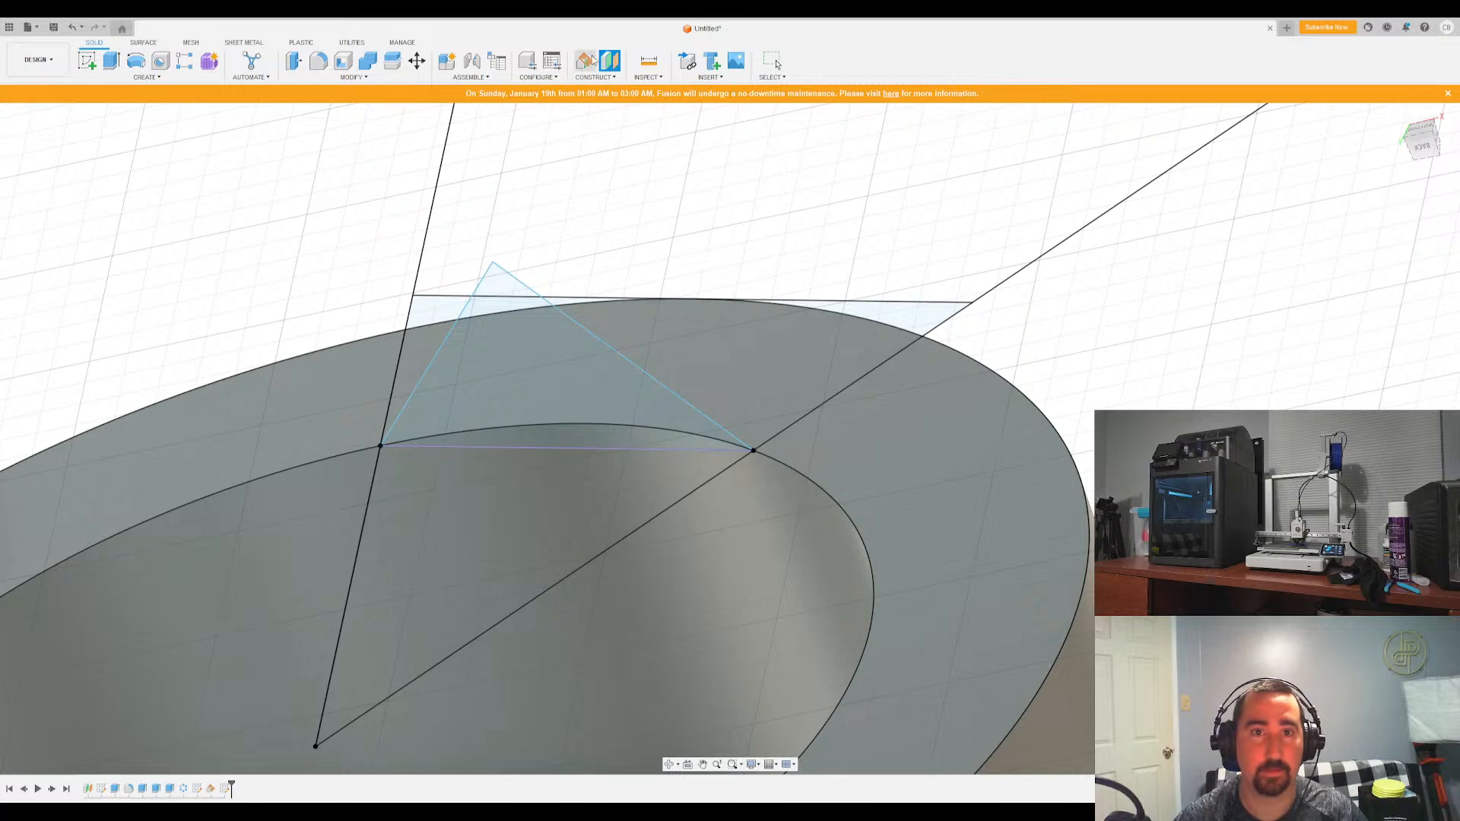
pyautogui.click(584, 61)
pyautogui.click(919, 303)
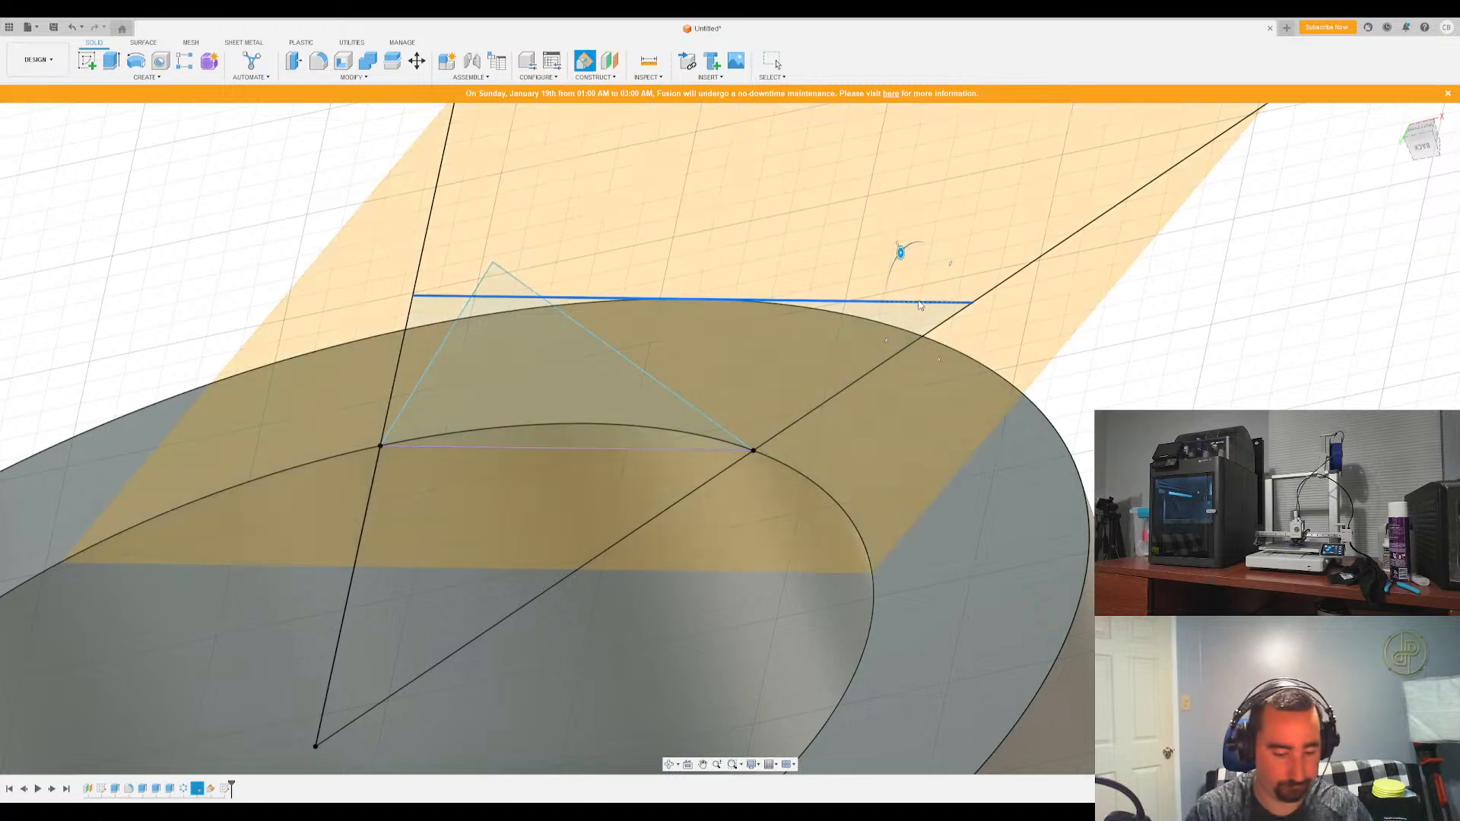
pyautogui.press('Return')
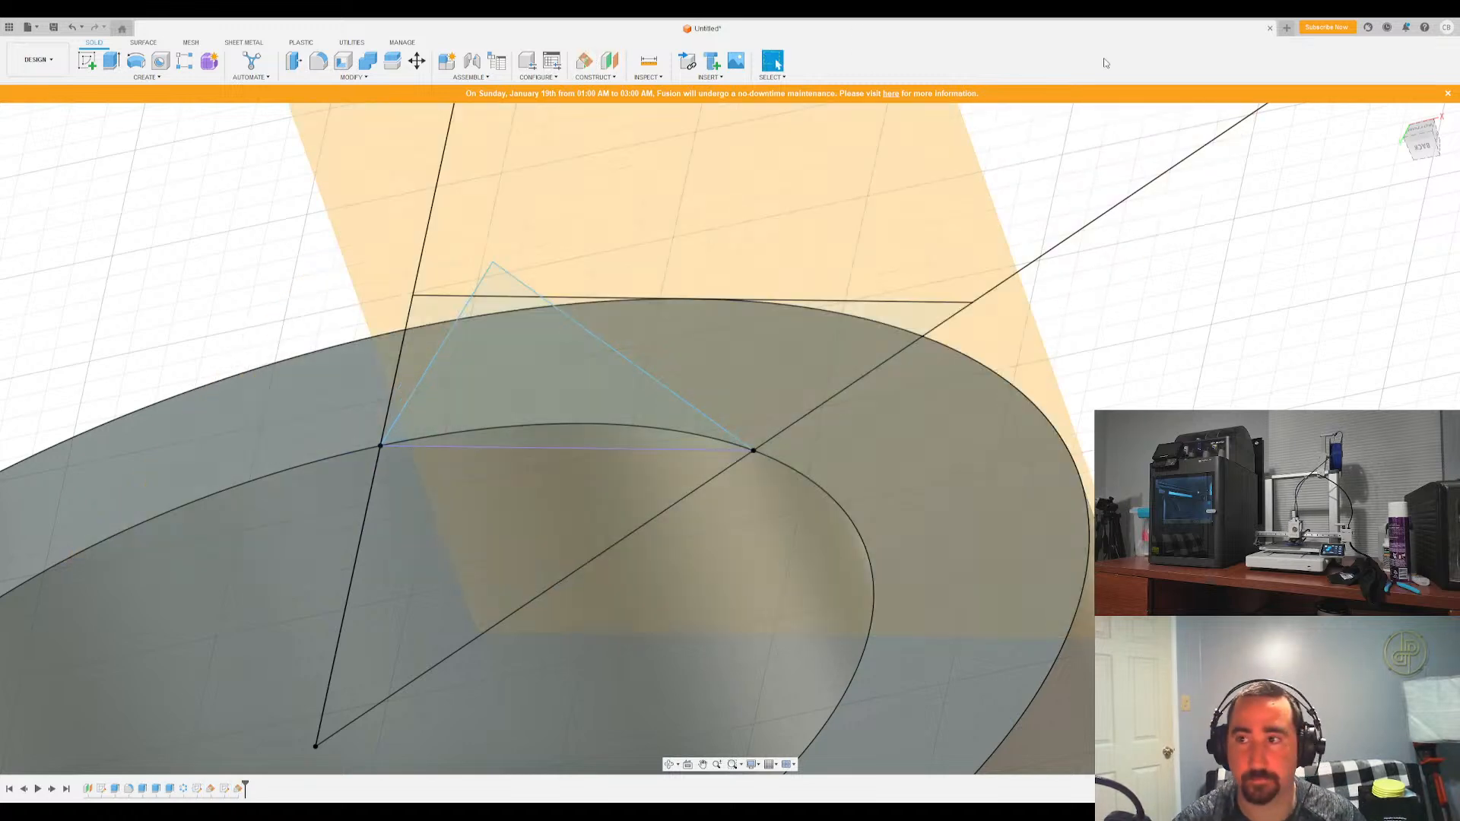
# Start a new sketch on the plane through the outer tangent line and slice the body at the sketch plane
pyautogui.click(95, 67)
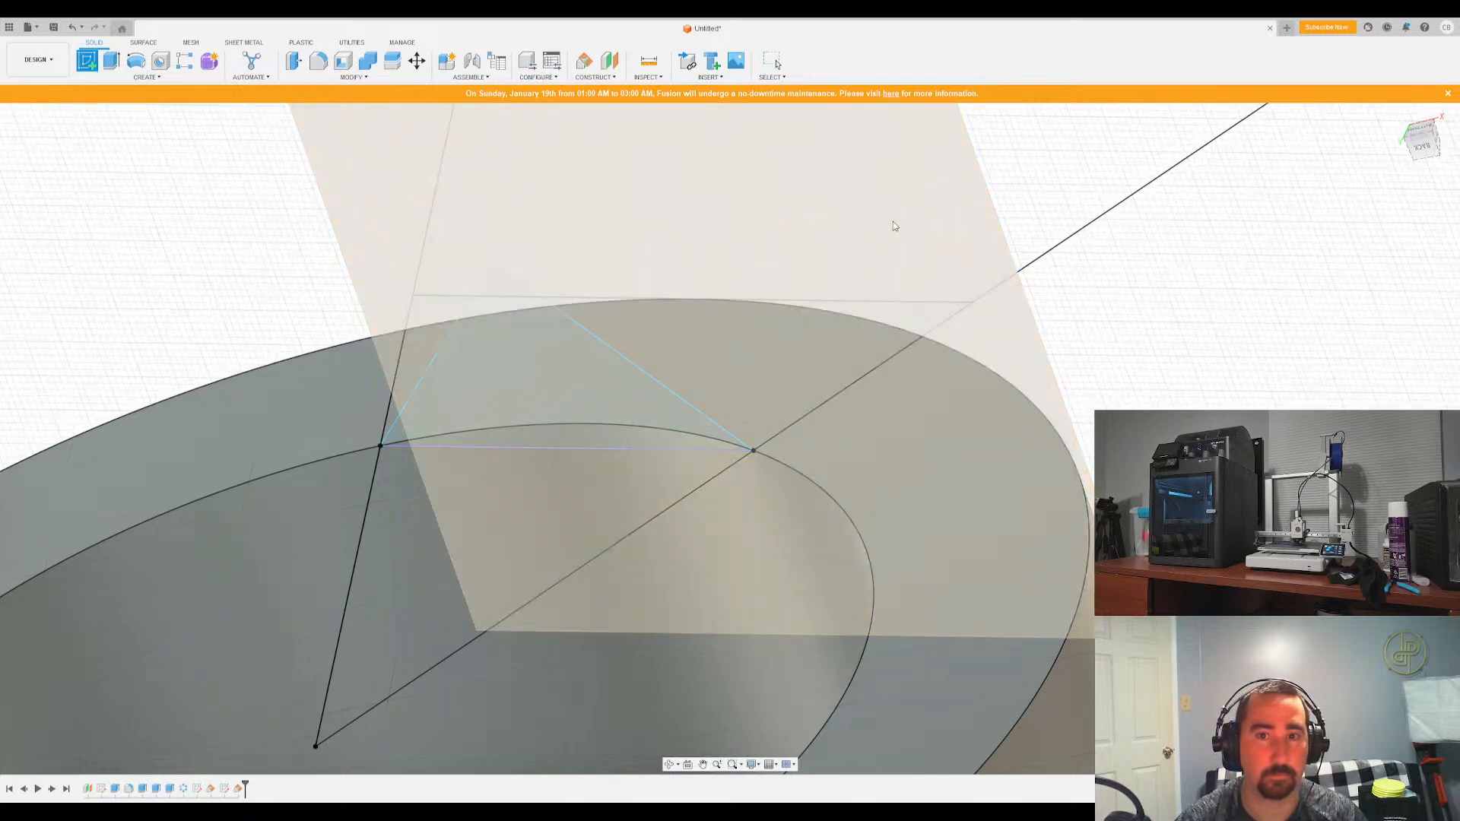
pyautogui.click(942, 214)
pyautogui.scroll(-10, 1013, 228)
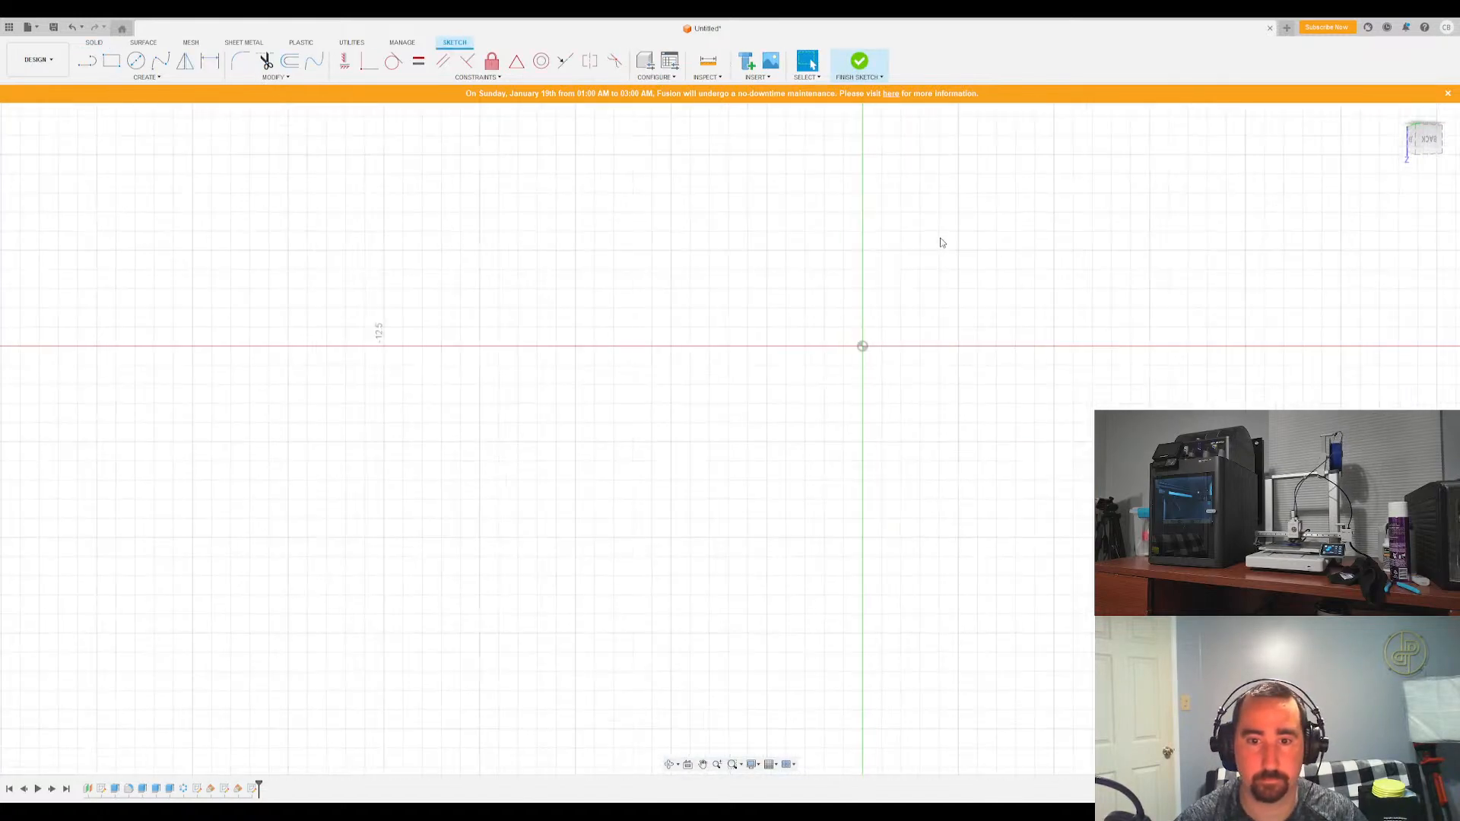
pyautogui.scroll(3, 732, 517)
pyautogui.scroll(8, 690, 469)
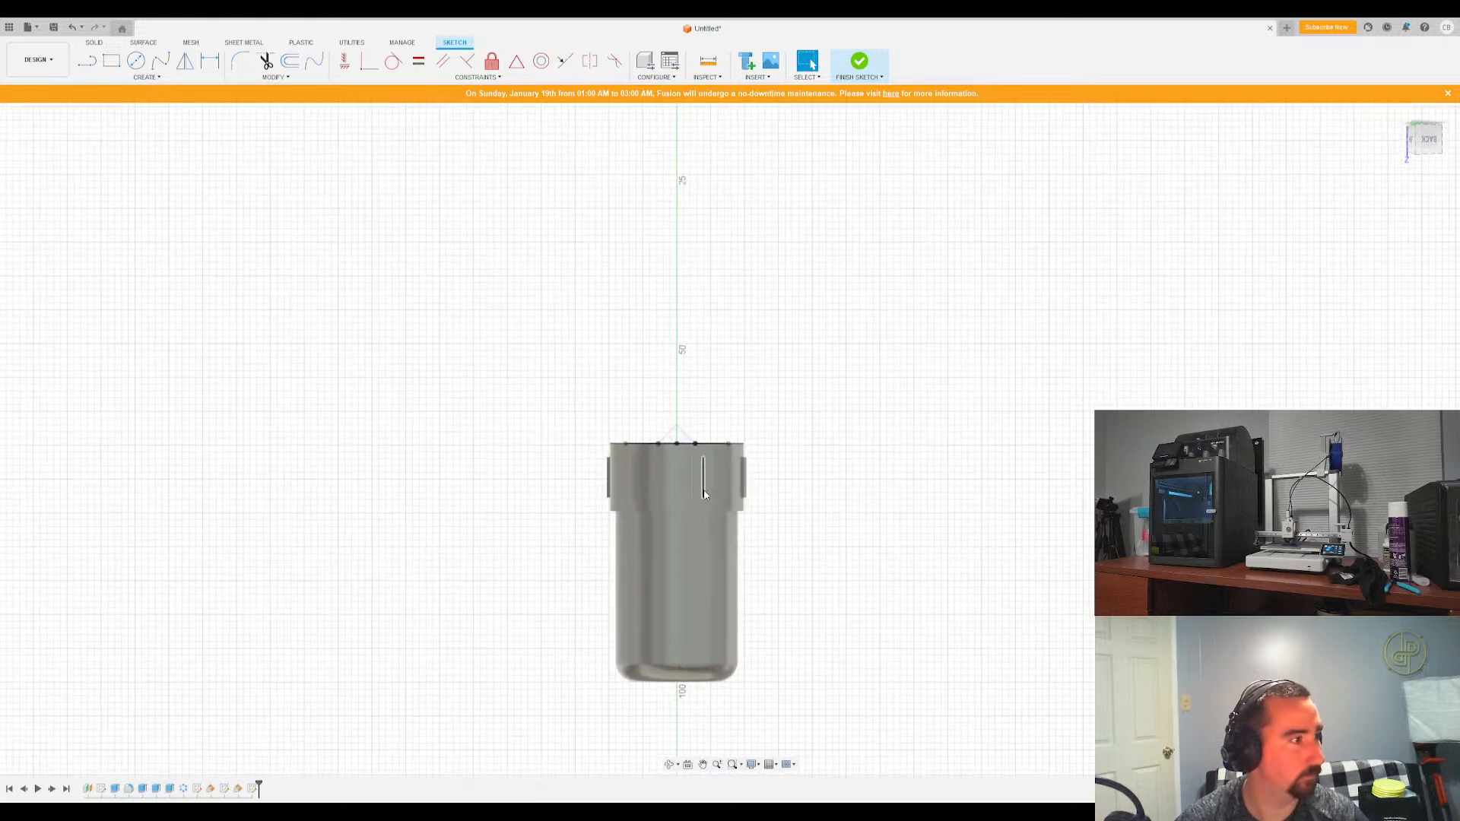
pyautogui.scroll(3, 653, 403)
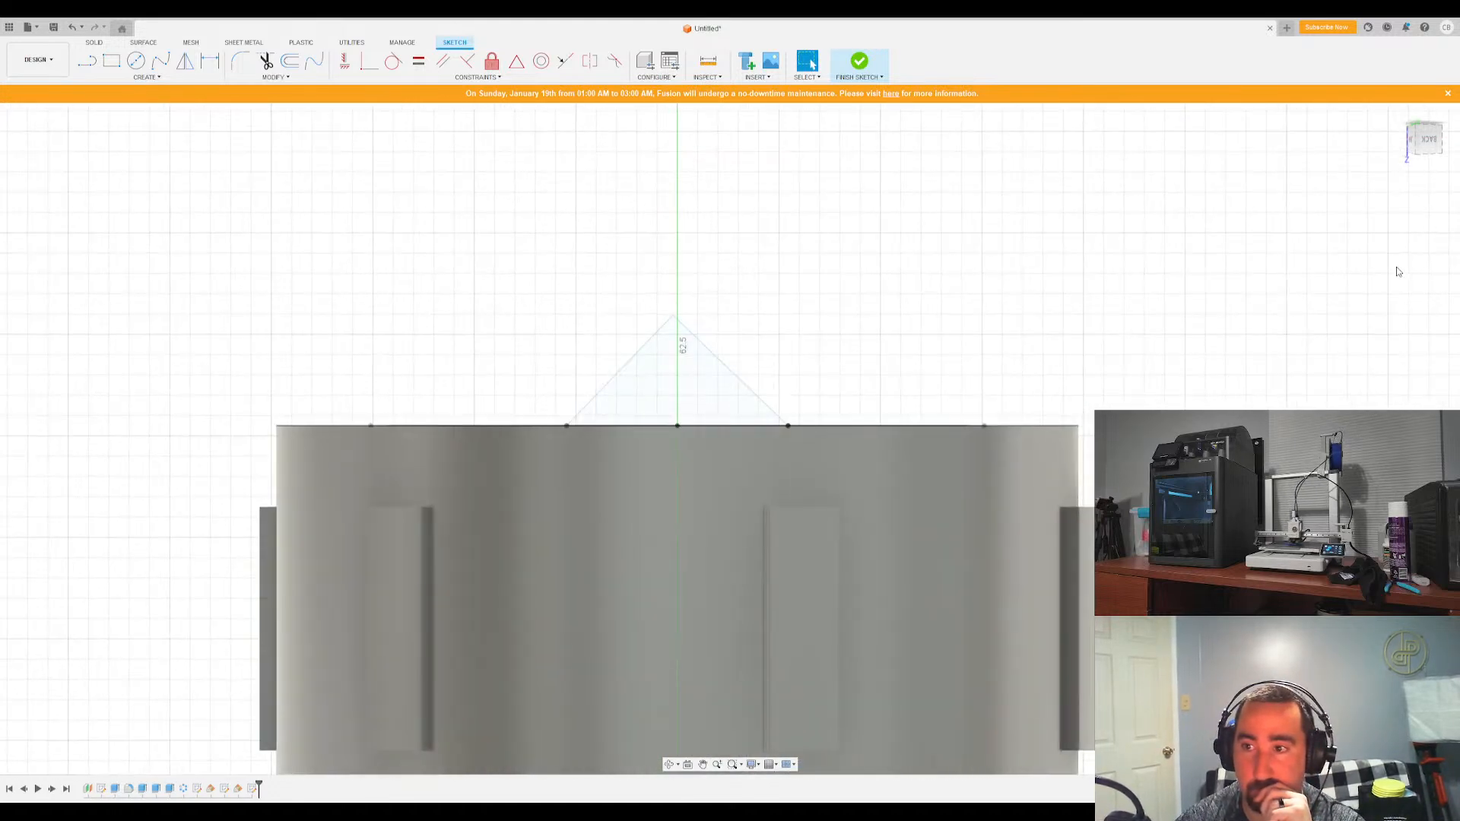
pyautogui.press('F7')
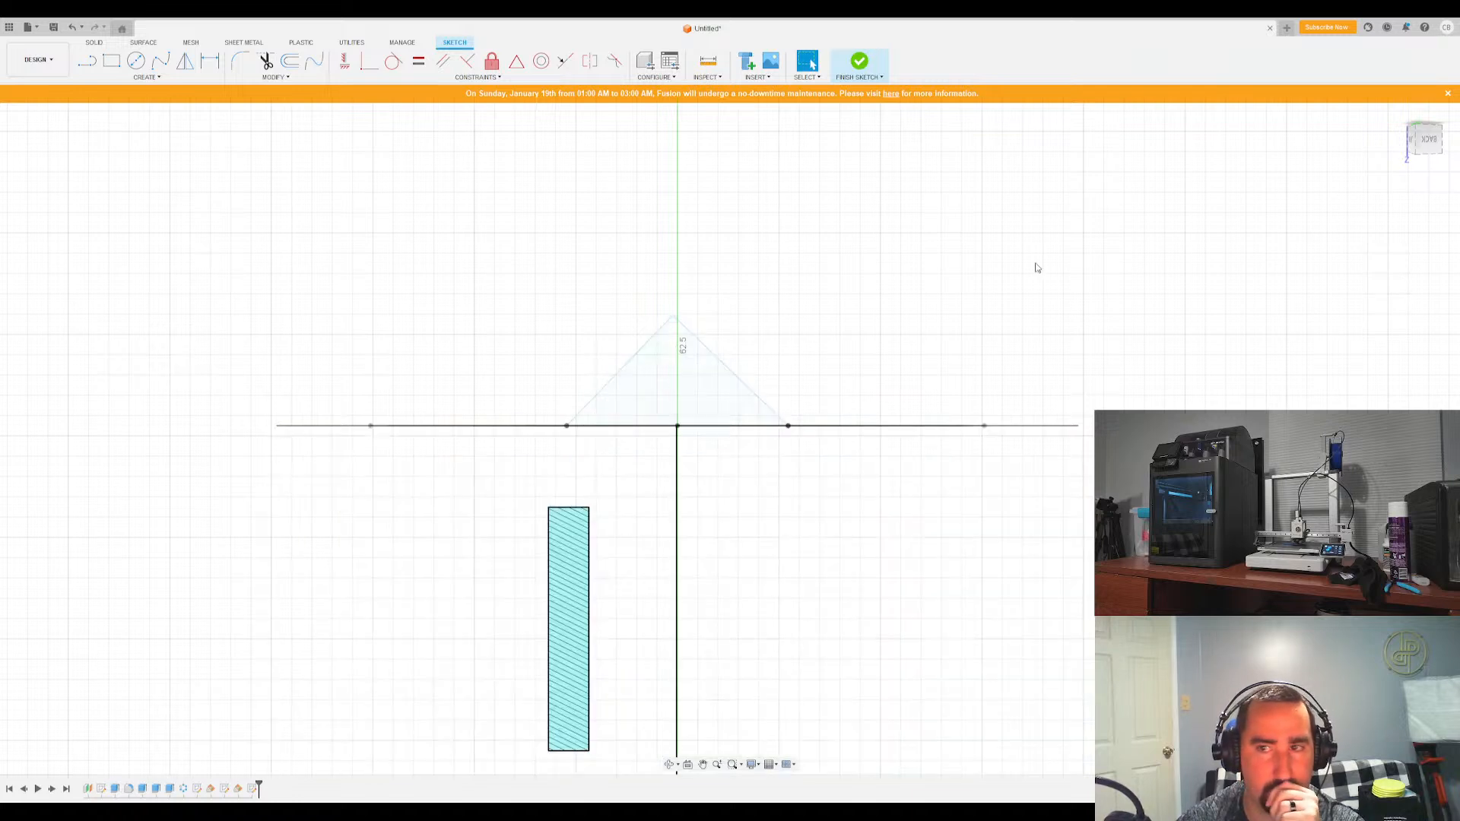
pyautogui.click(1429, 149)
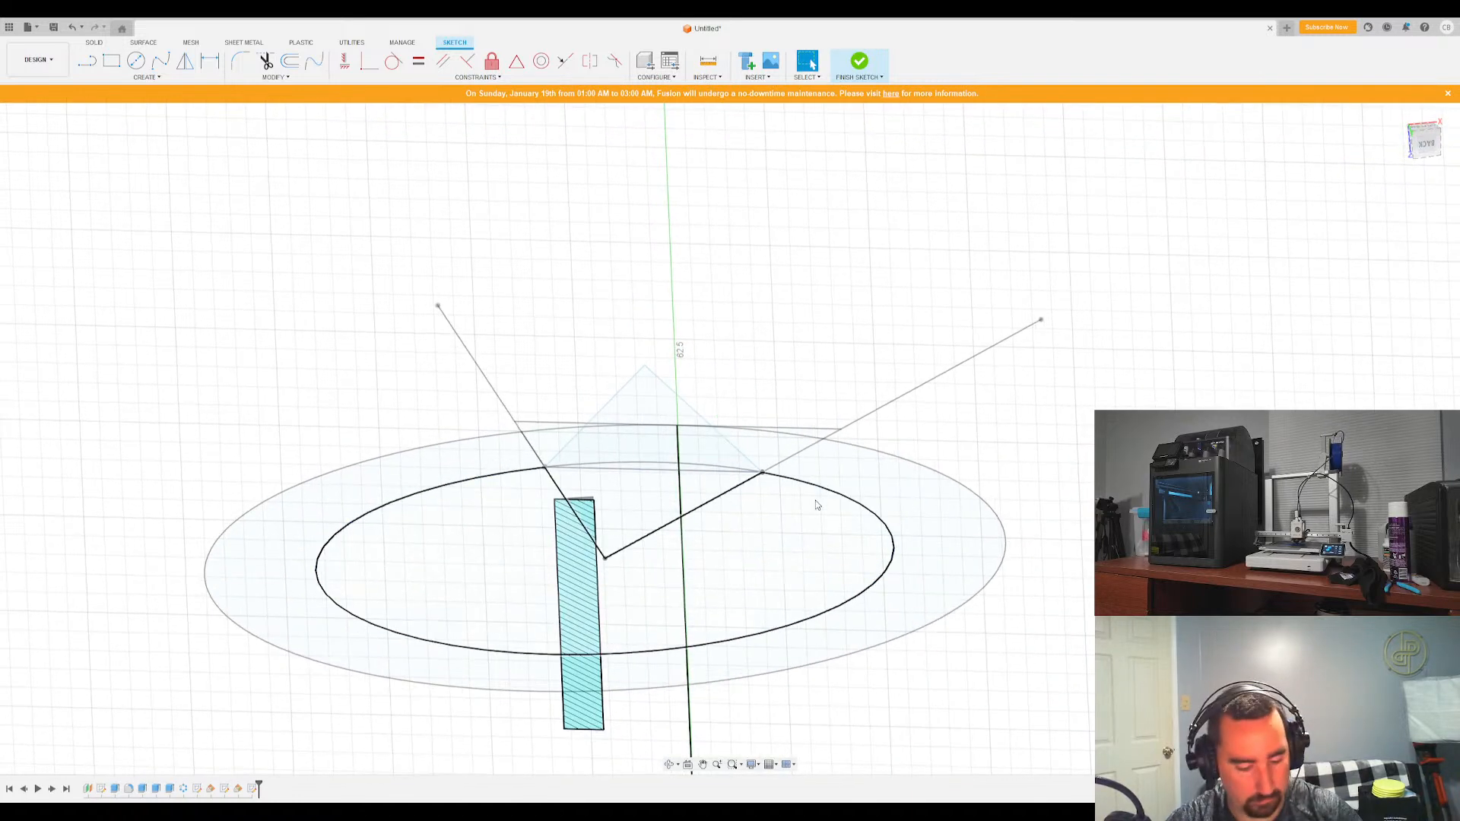
# Project the outer tangent line and draw two lines from its endpoints meeting at a peak on the vertical axis
pyautogui.click(811, 433)
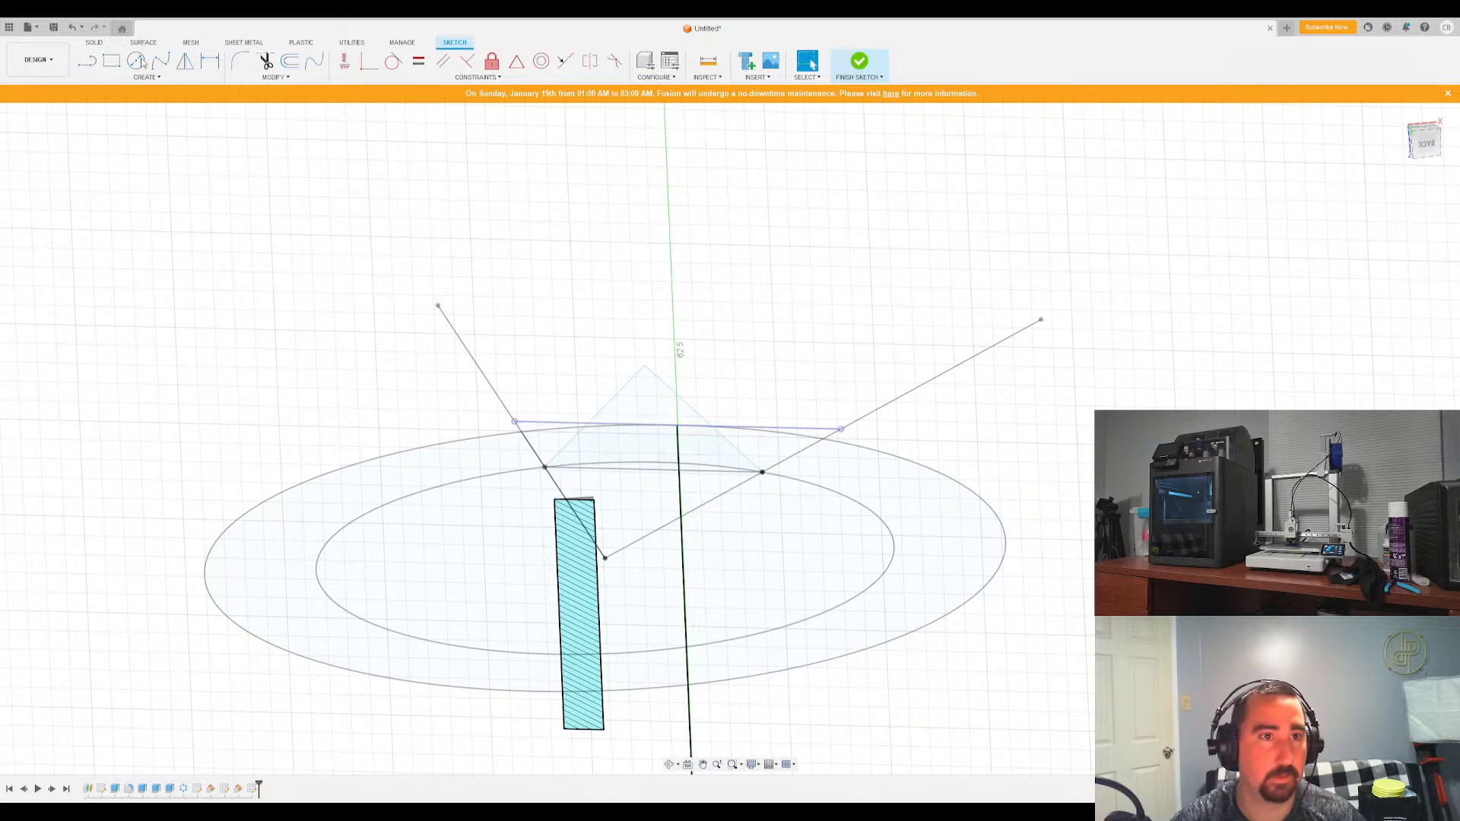
pyautogui.click(87, 62)
pyautogui.click(514, 421)
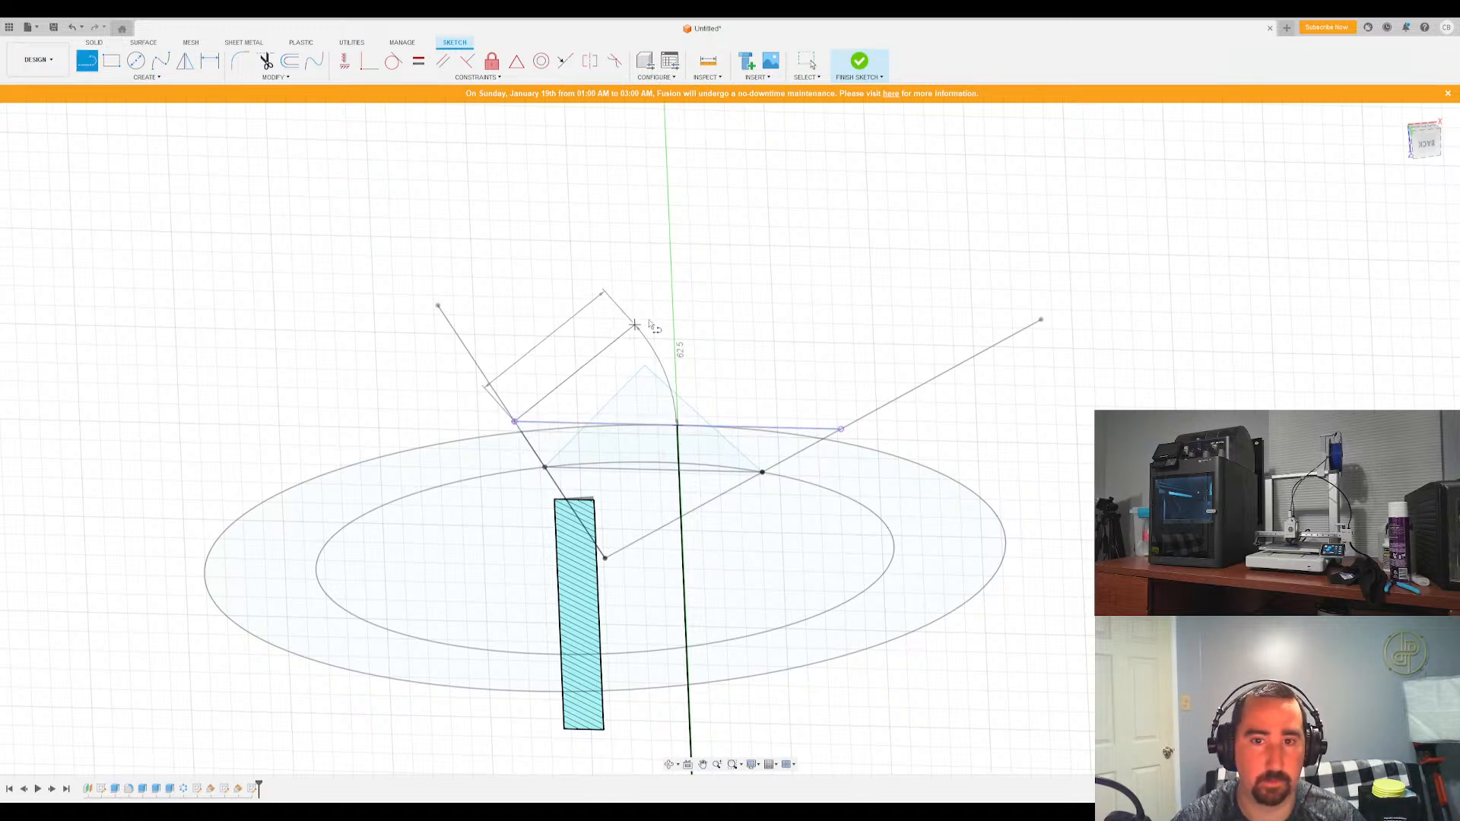
pyautogui.click(672, 283)
pyautogui.click(841, 429)
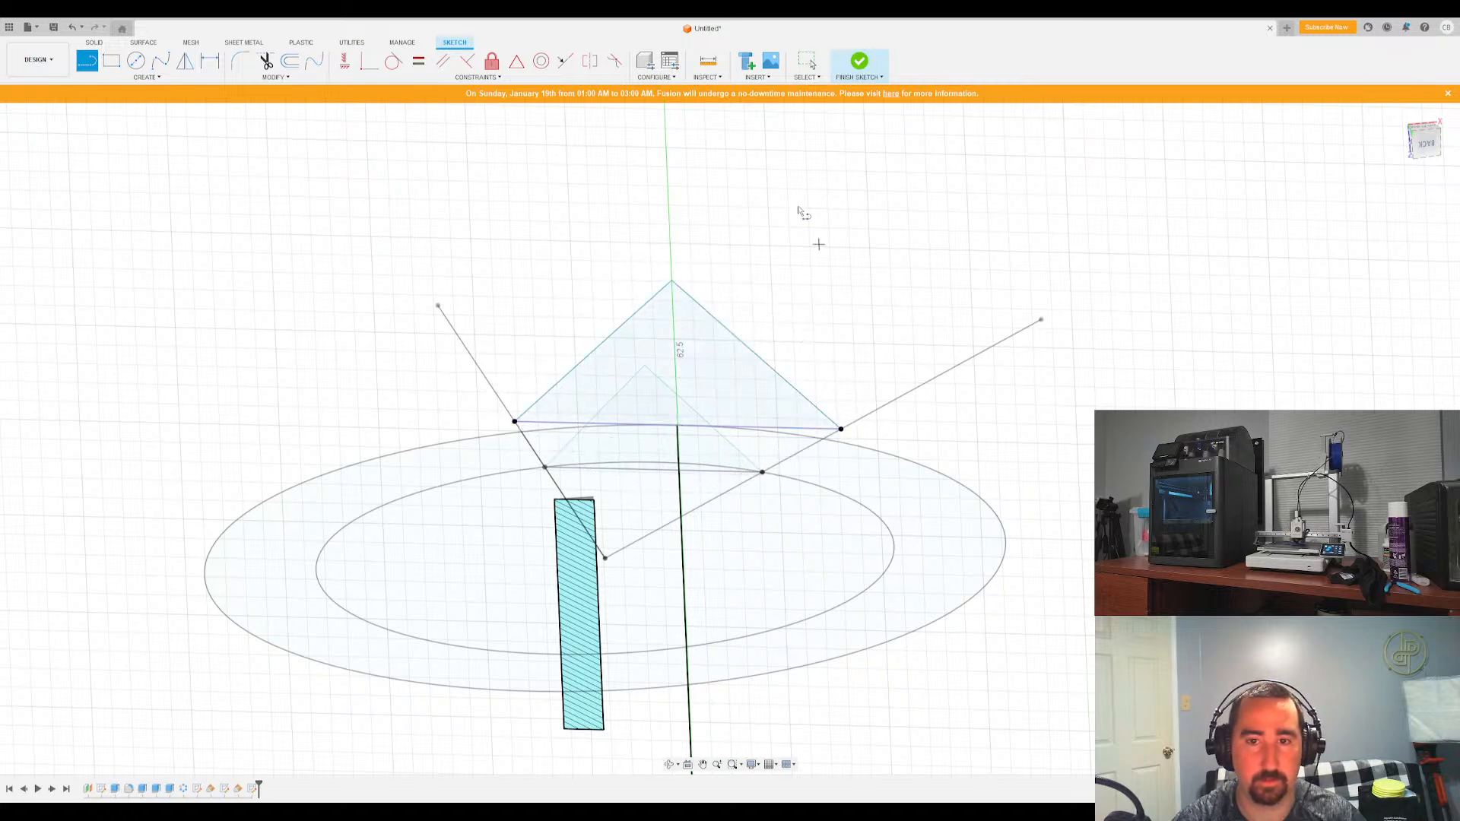
pyautogui.press('Escape')
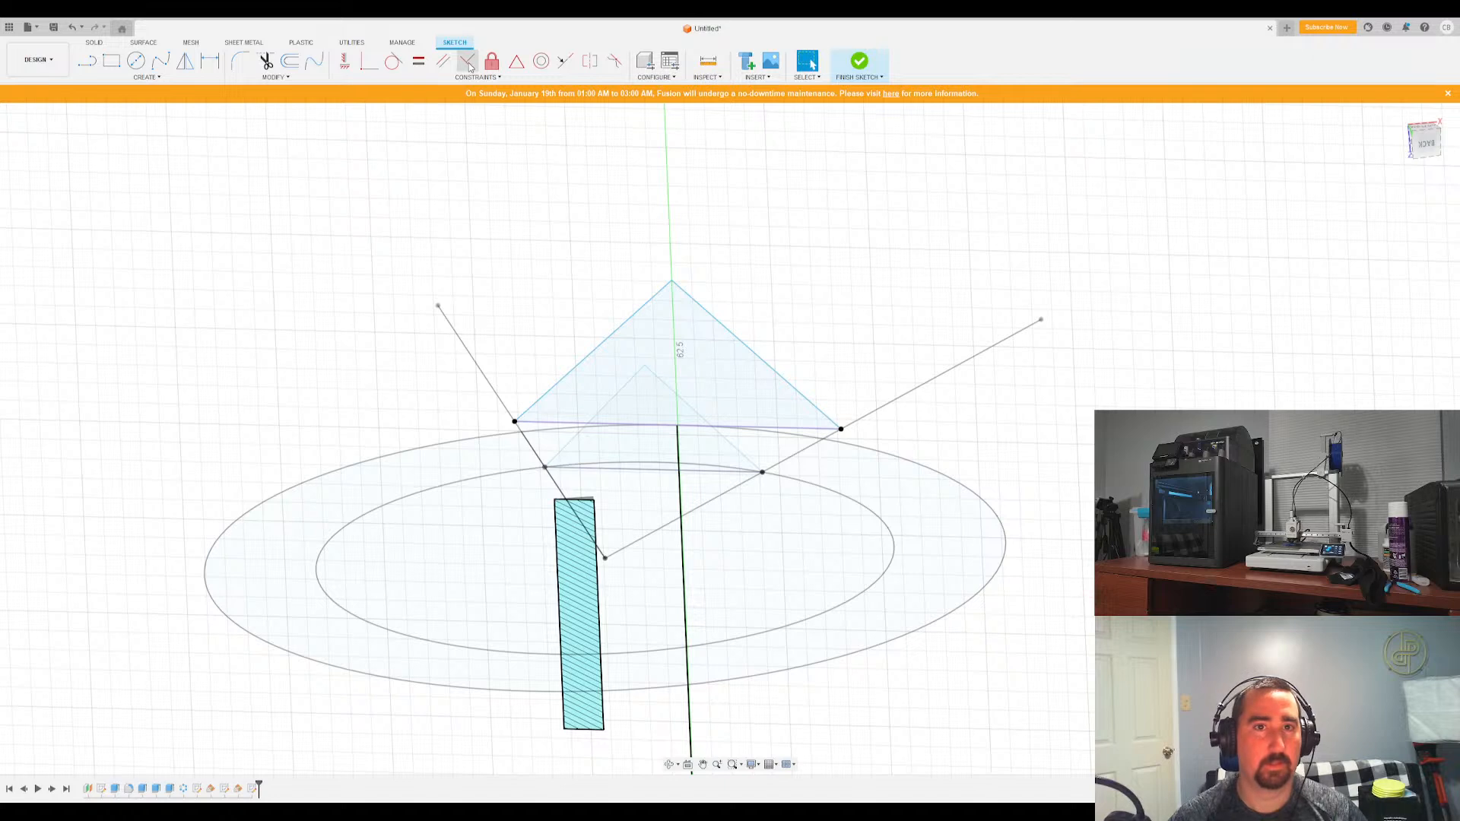
# Constrain the outer triangle's two sloped lines perpendicular and shift their shared peak sideways to test its freedom
pyautogui.click(466, 60)
pyautogui.click(733, 335)
pyautogui.click(645, 310)
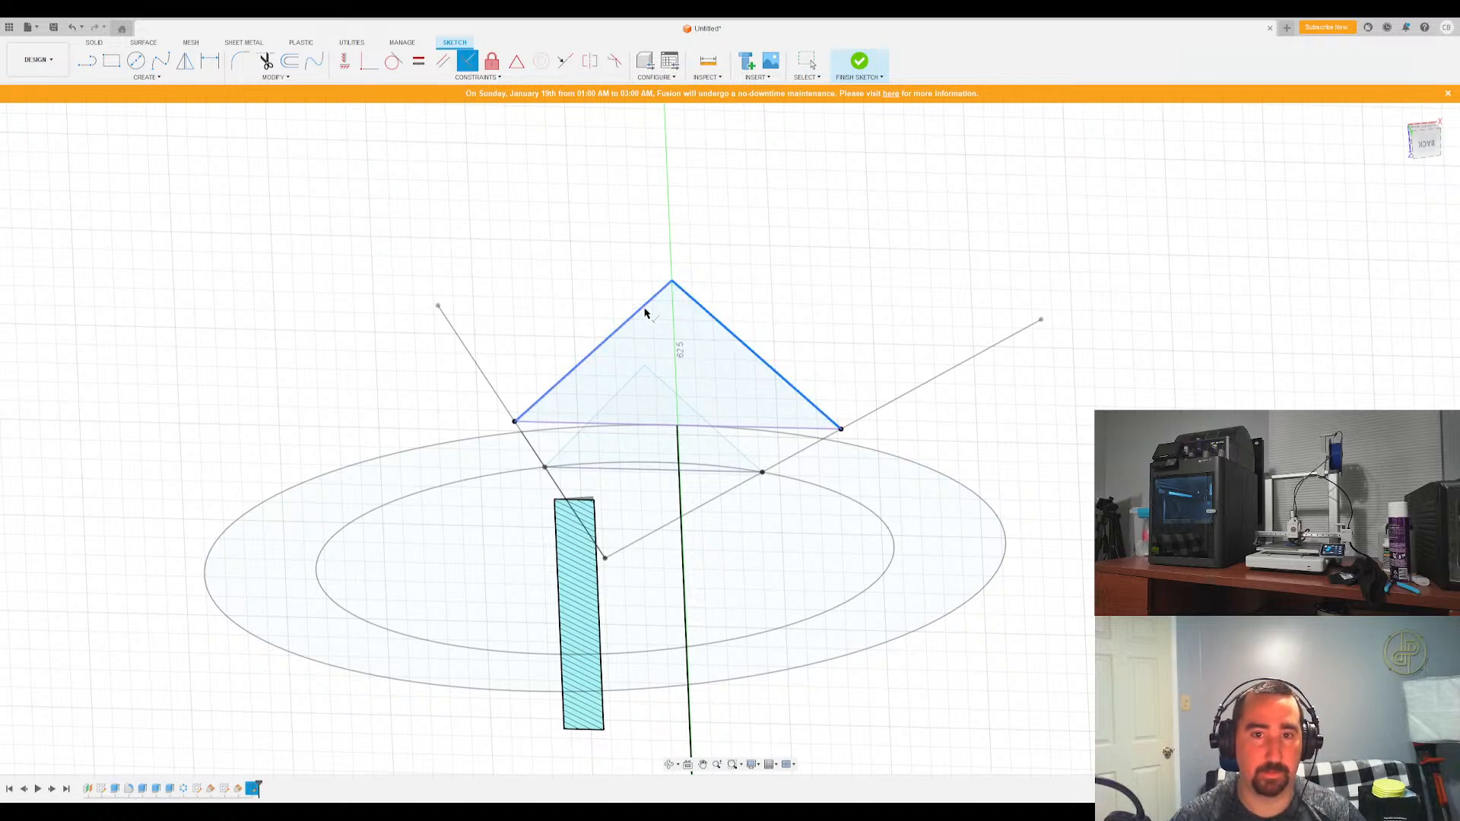
pyautogui.press('Escape')
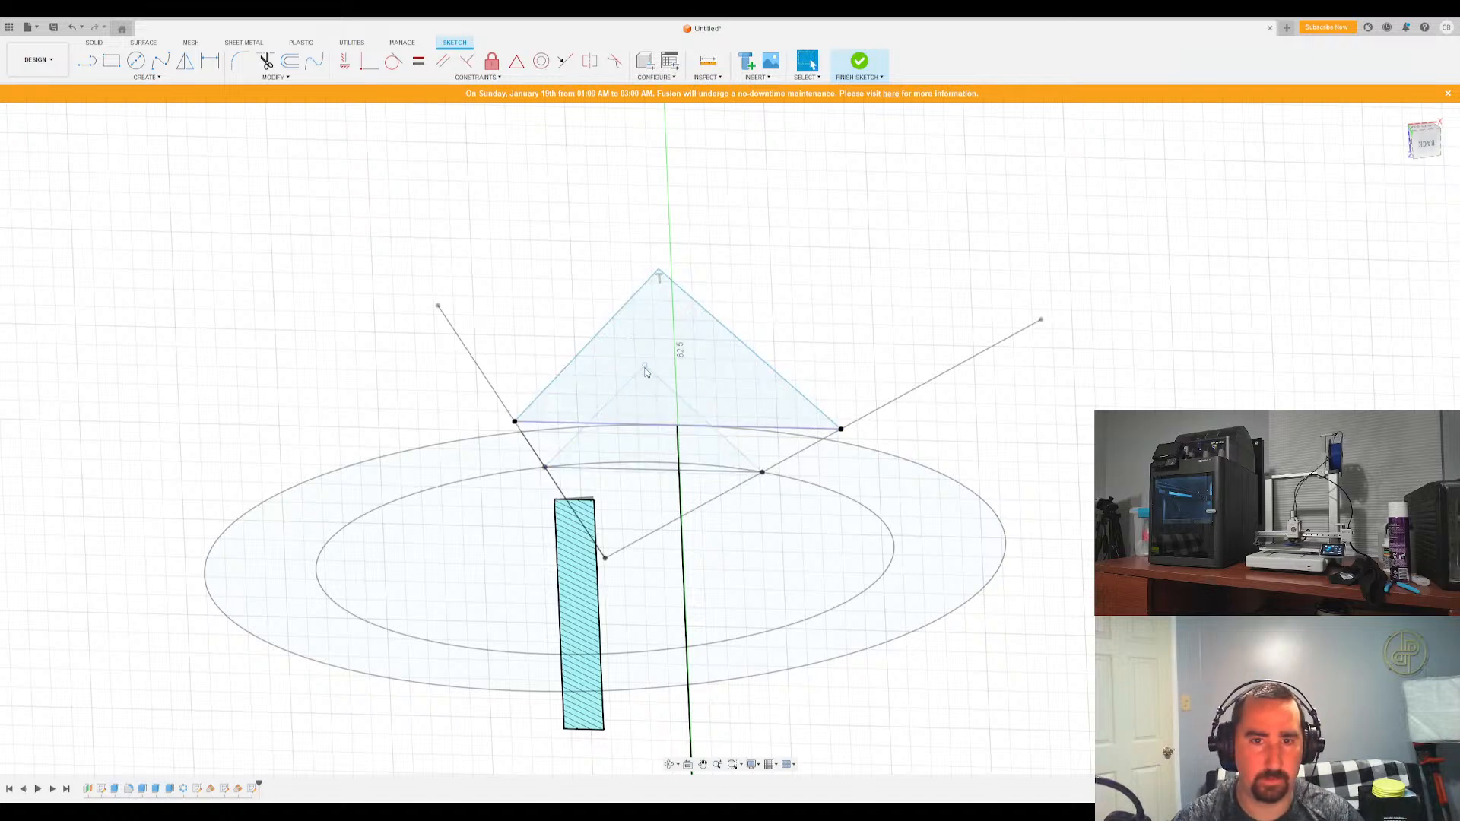
pyautogui.click(658, 271)
pyautogui.moveTo(659, 274)
pyautogui.mouseDown()
pyautogui.moveTo(745, 289)
pyautogui.moveTo(580, 279)
pyautogui.moveTo(779, 295)
pyautogui.moveTo(613, 272)
pyautogui.moveTo(757, 260)
pyautogui.moveTo(639, 263)
pyautogui.moveTo(660, 257)
pyautogui.mouseUp()
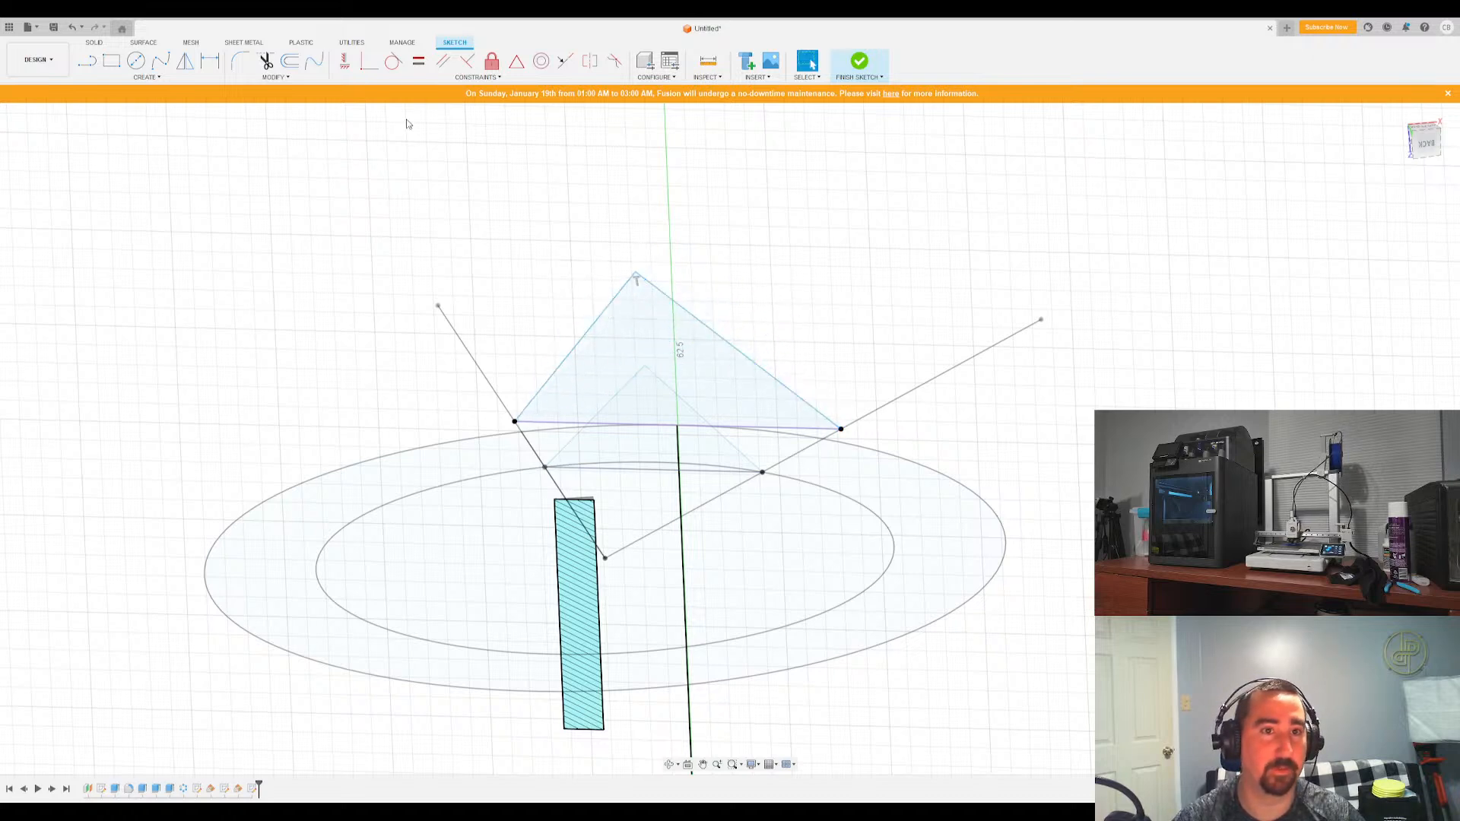
# Apply an Equal constraint to the outer triangle's two sloped lines and finish the sketch
pyautogui.click(418, 60)
pyautogui.click(704, 324)
pyautogui.click(606, 313)
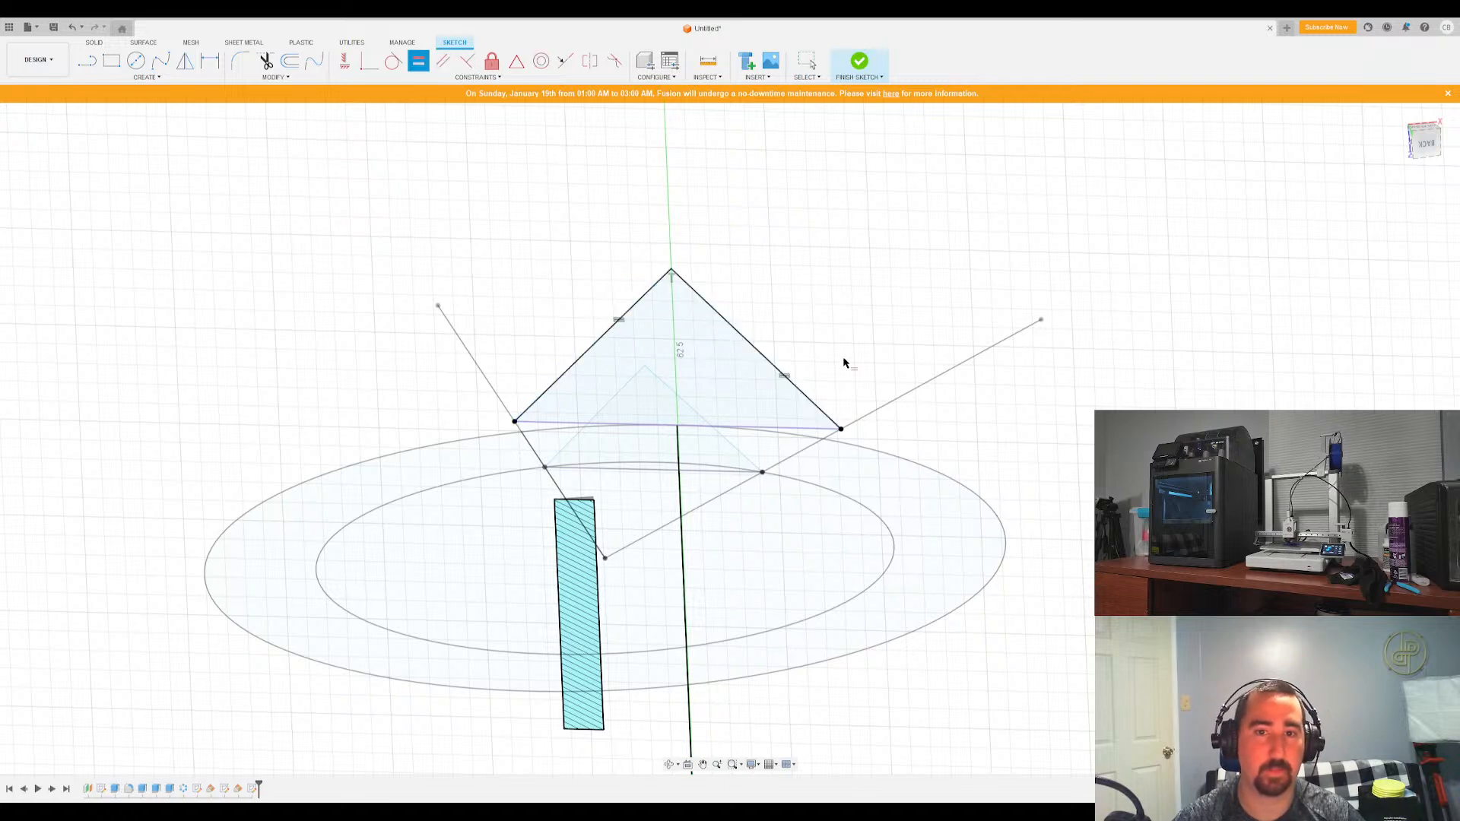
pyautogui.click(860, 62)
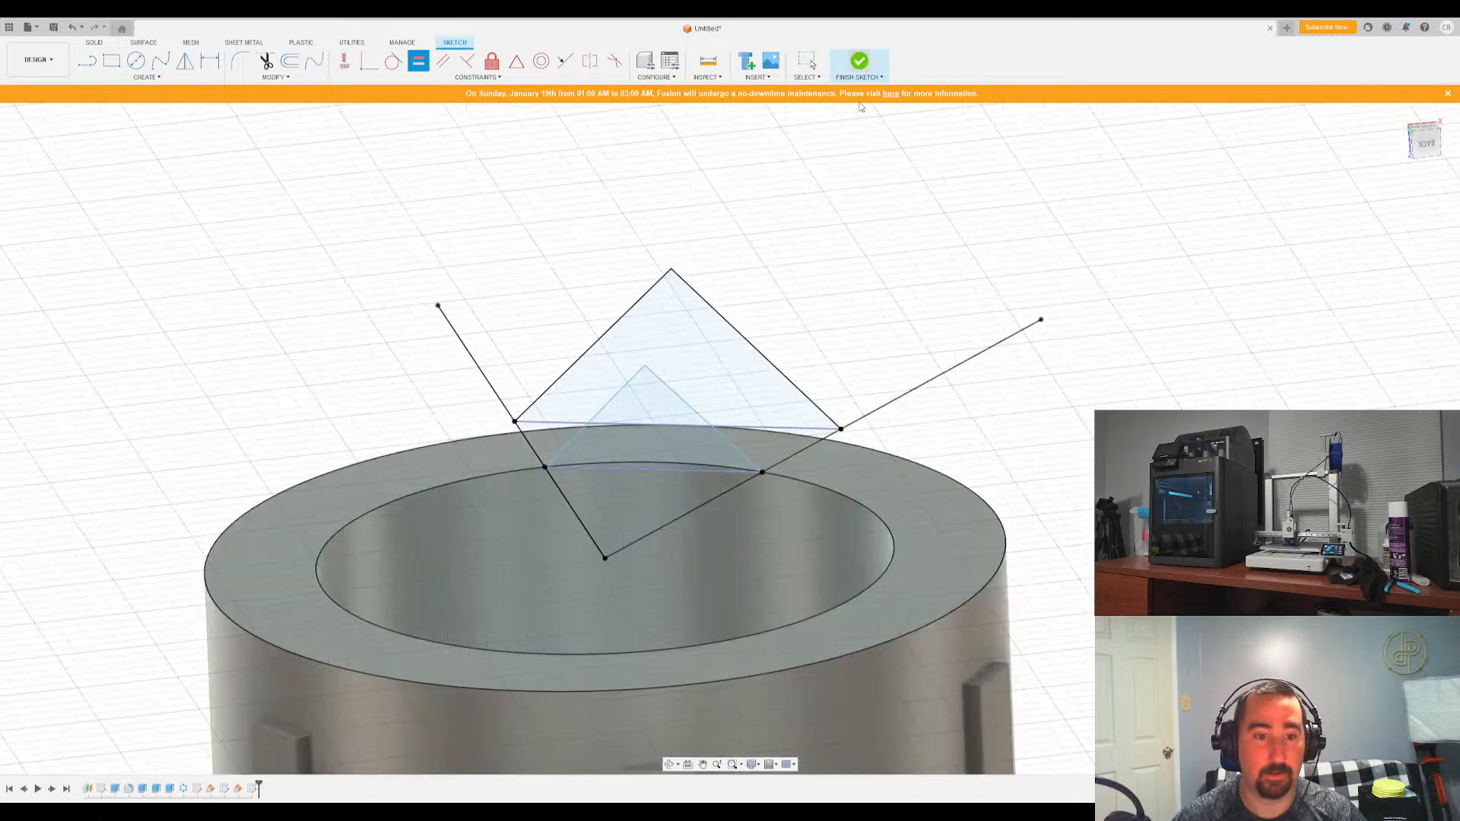
# Reopen the inner triangle's sketch, constrain its two sloped lines to equal length, and finish the sketch
pyautogui.doubleClick(226, 790)
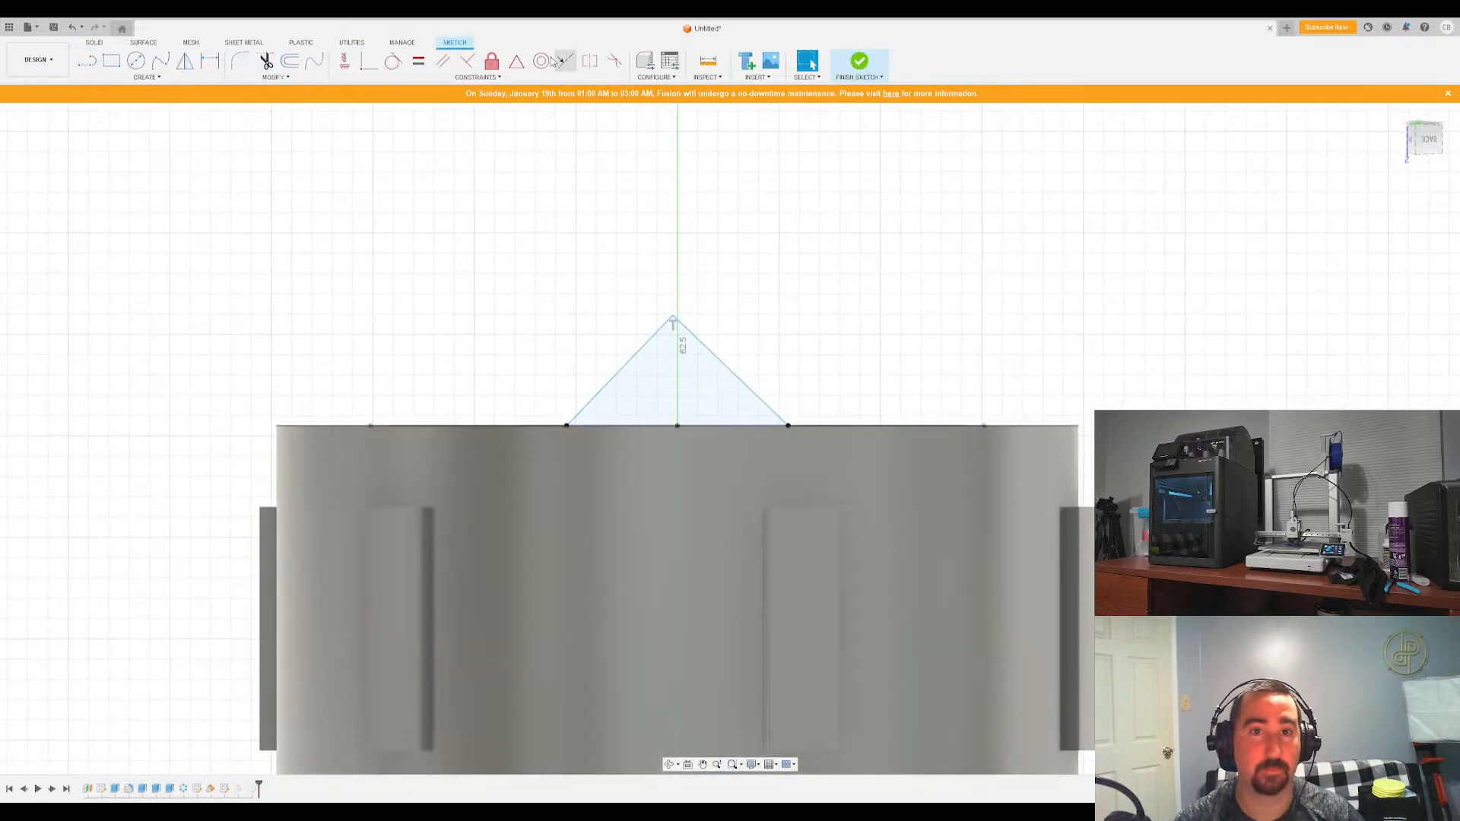
pyautogui.click(418, 61)
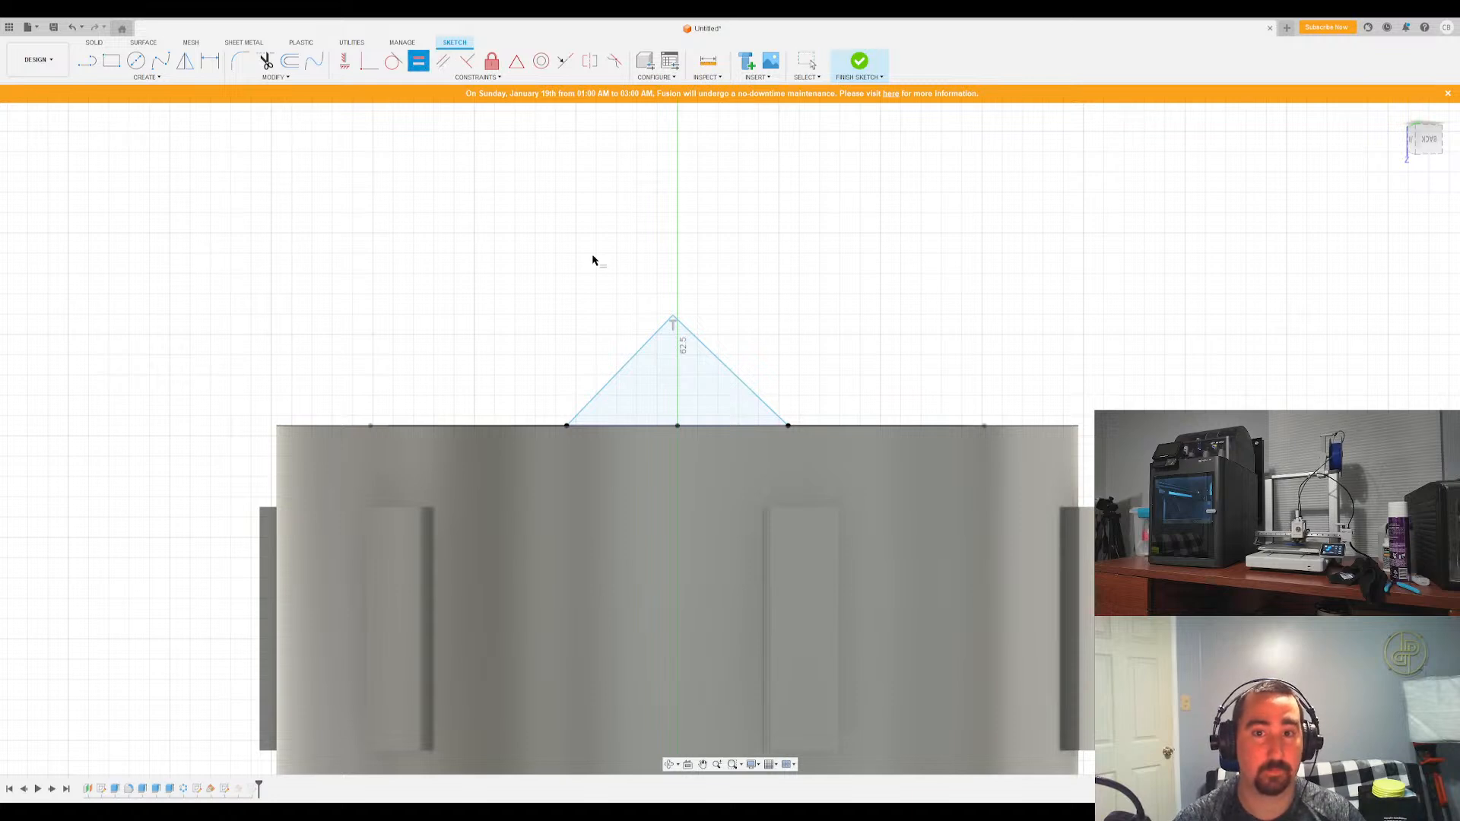
pyautogui.click(699, 344)
pyautogui.click(648, 349)
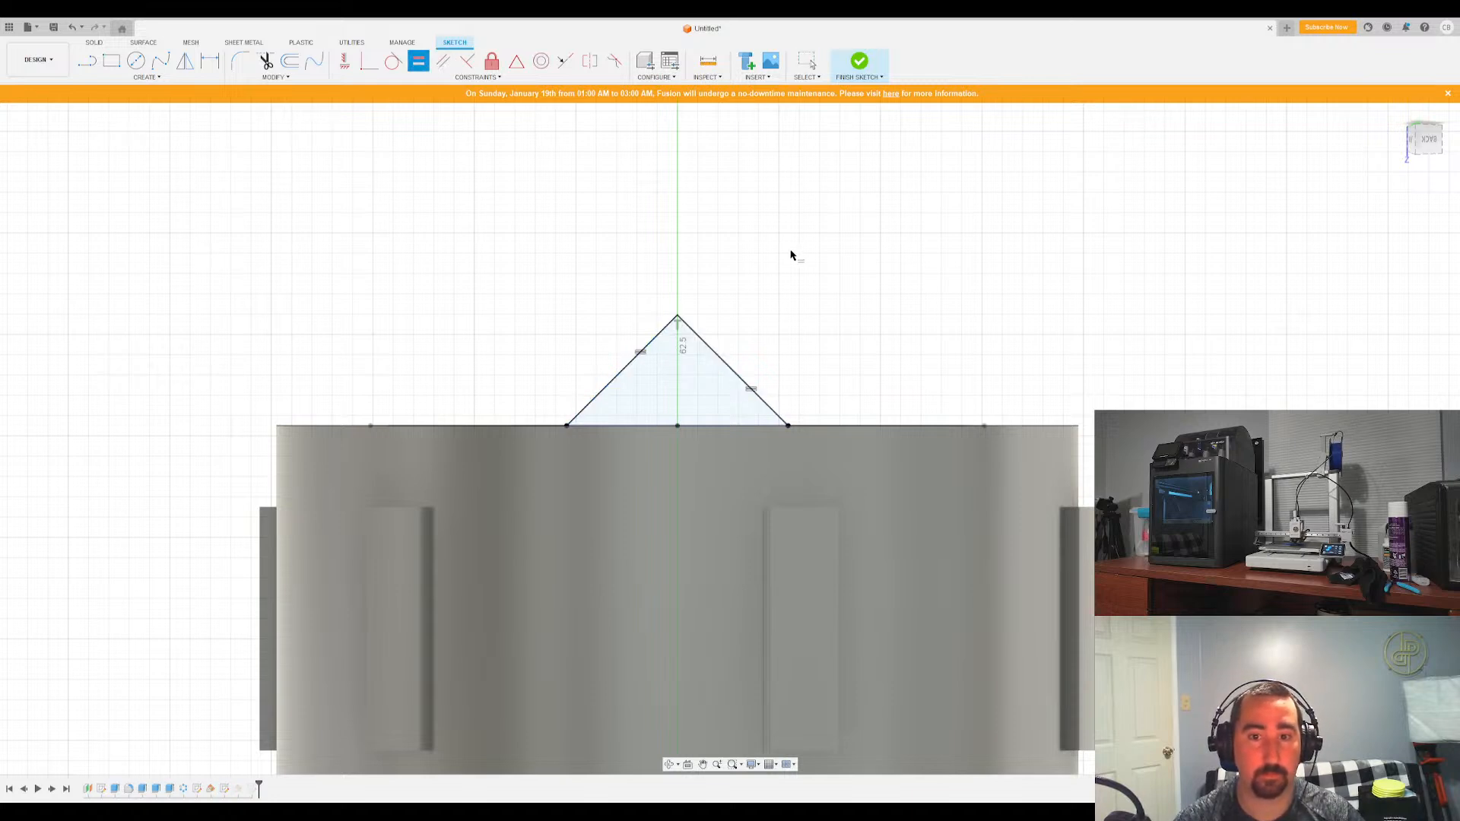
pyautogui.click(860, 61)
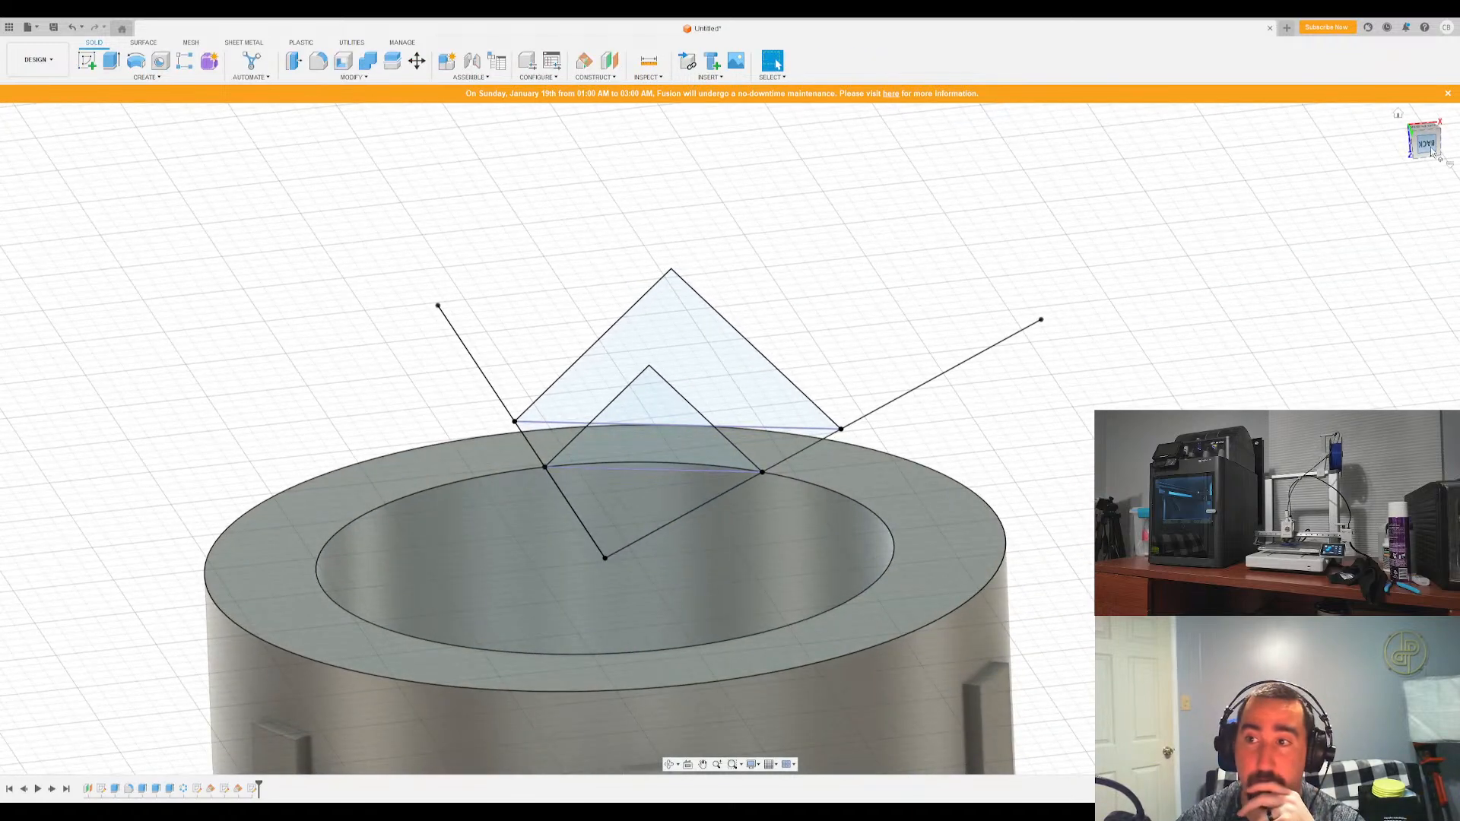
pyautogui.keyDown('shift'); pyautogui.moveTo(730, 439); pyautogui.dragTo(730, 439, button='middle'); pyautogui.keyUp('shift')
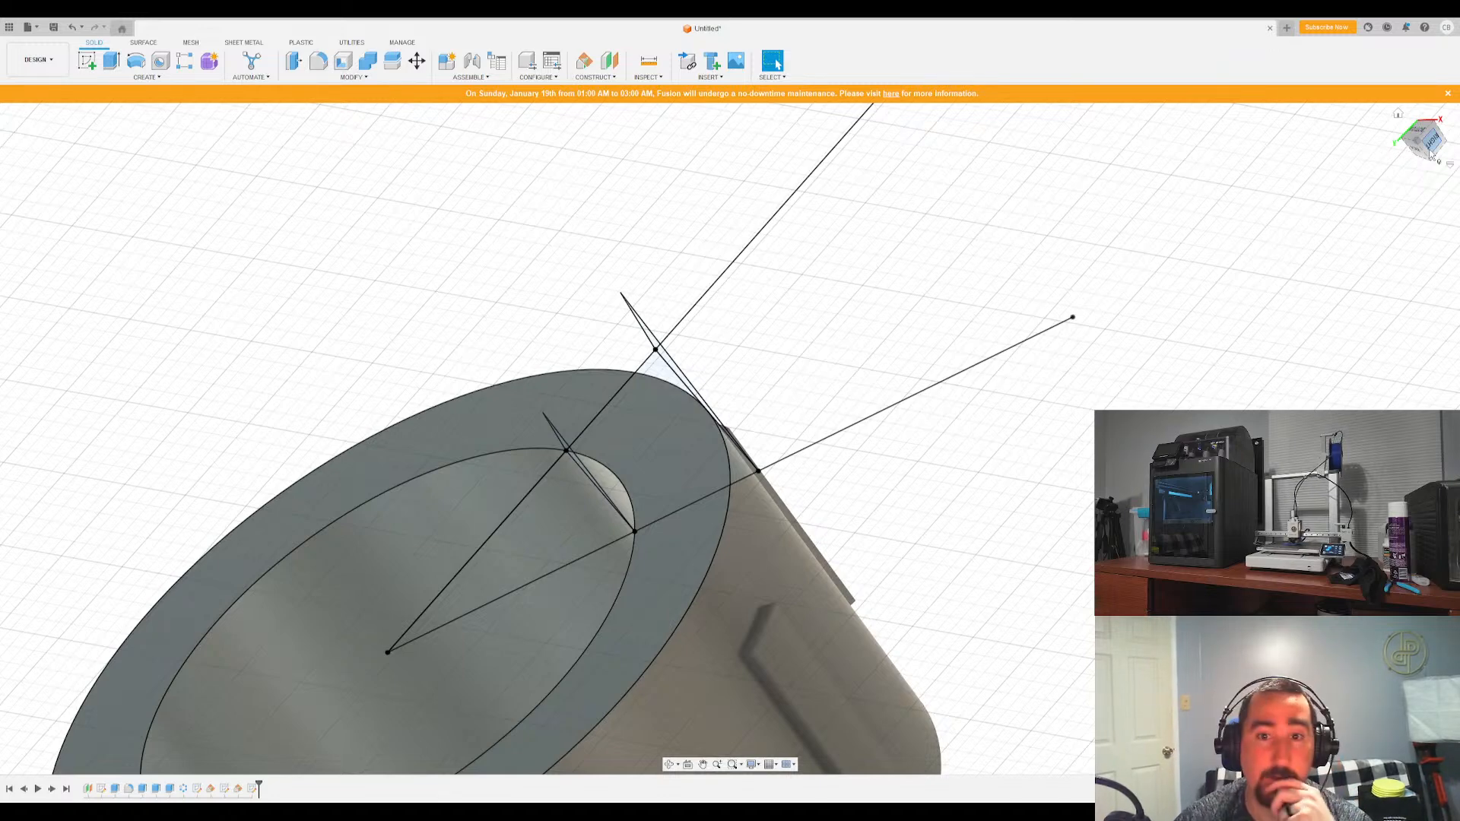
# Loft a solid wedge between the inner and outer triangle profiles across the ring face
pyautogui.moveTo(1424, 142); pyautogui.dragTo(1450, 144)
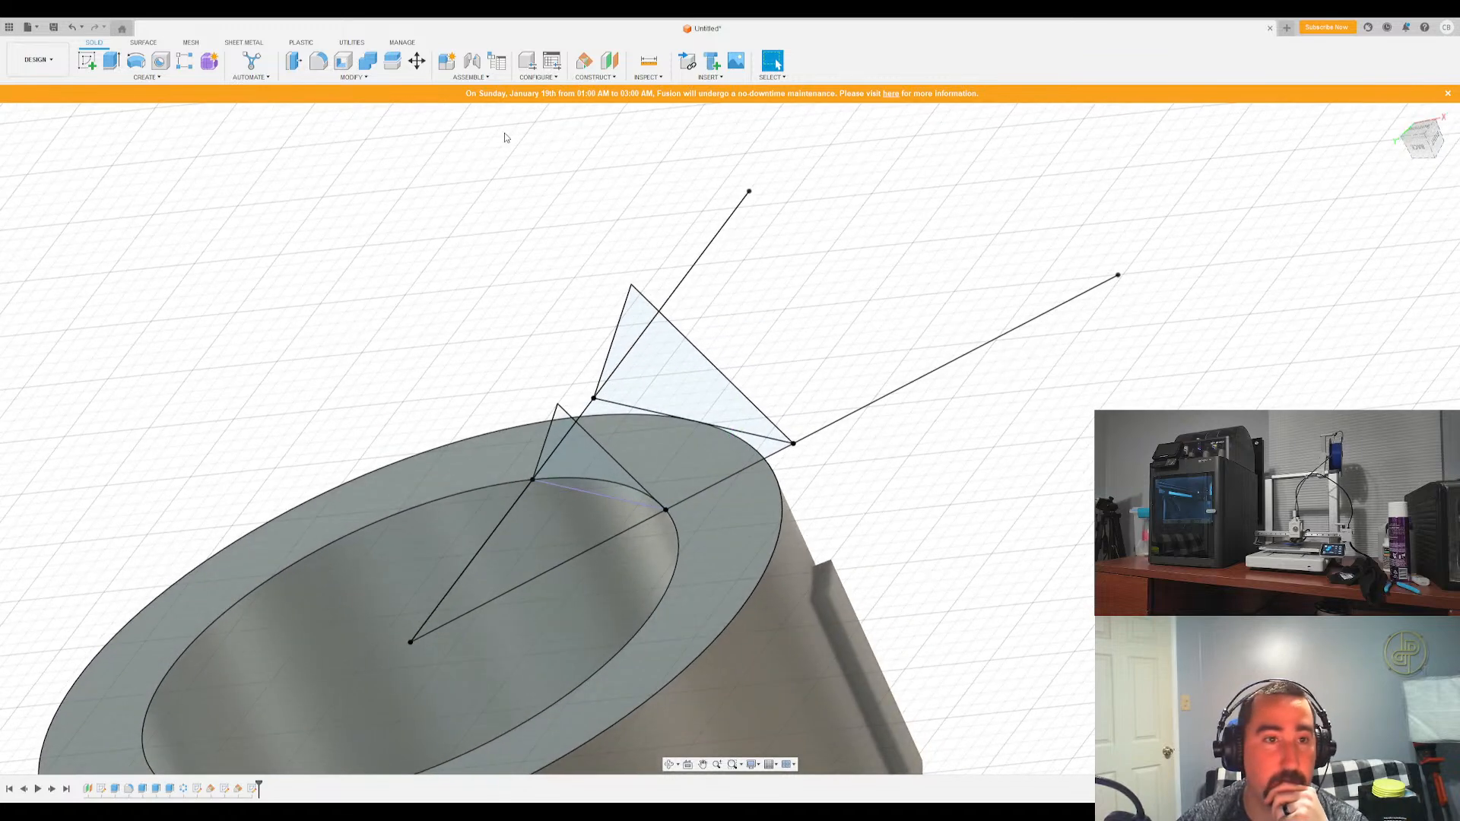
pyautogui.click(147, 78)
pyautogui.click(156, 78)
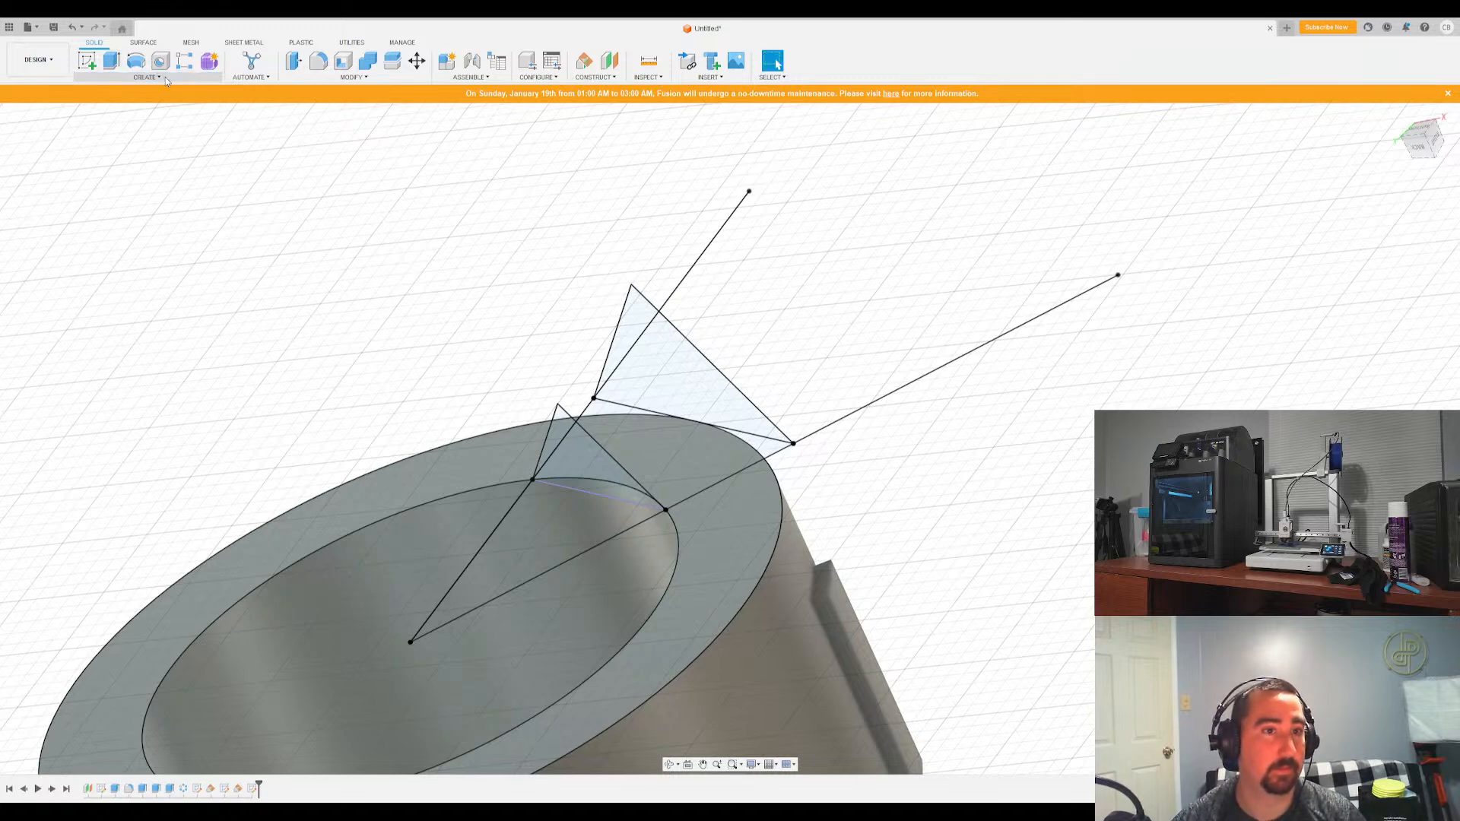
pyautogui.click(161, 78)
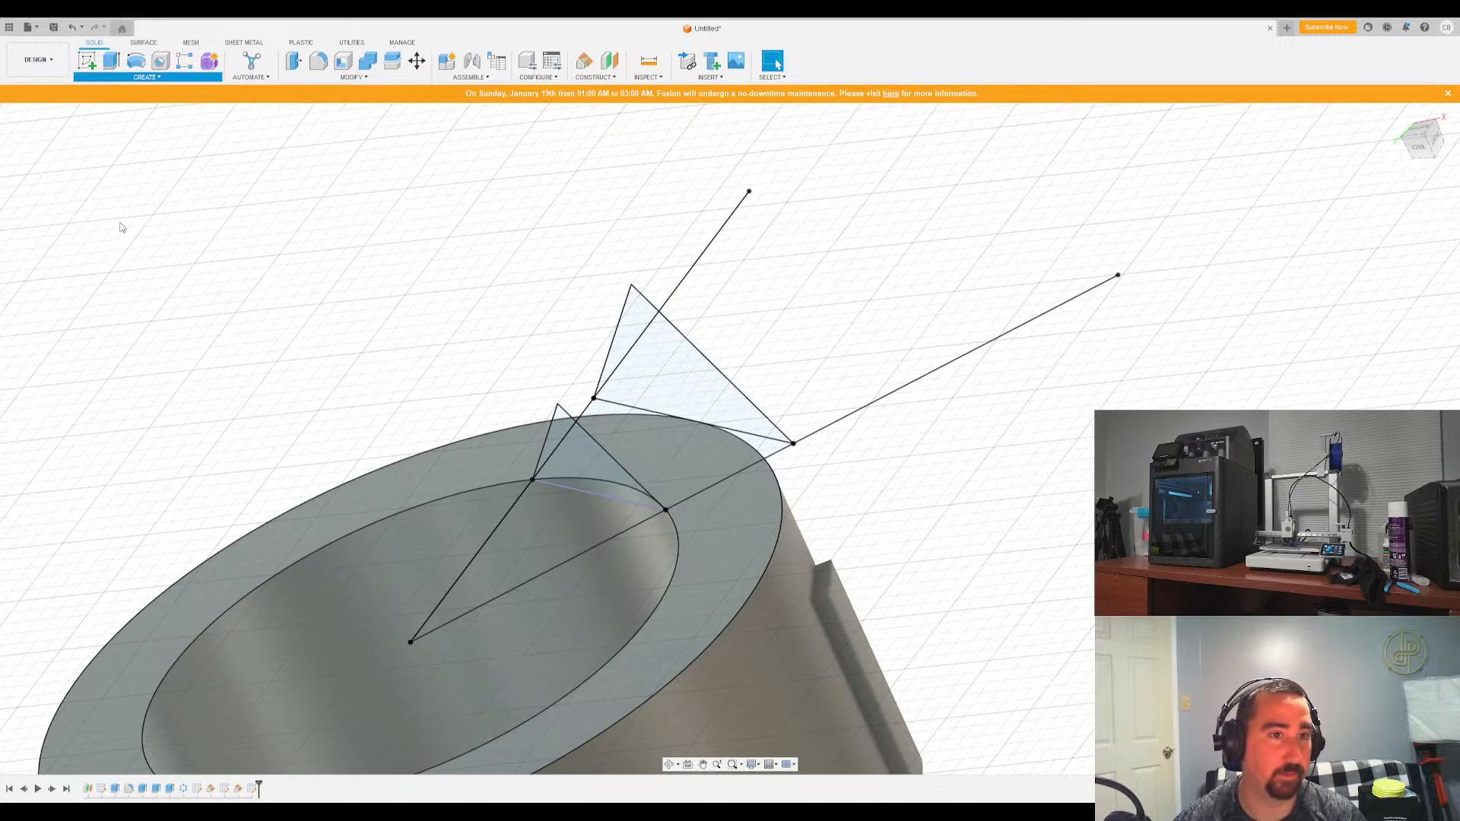
pyautogui.click(597, 479)
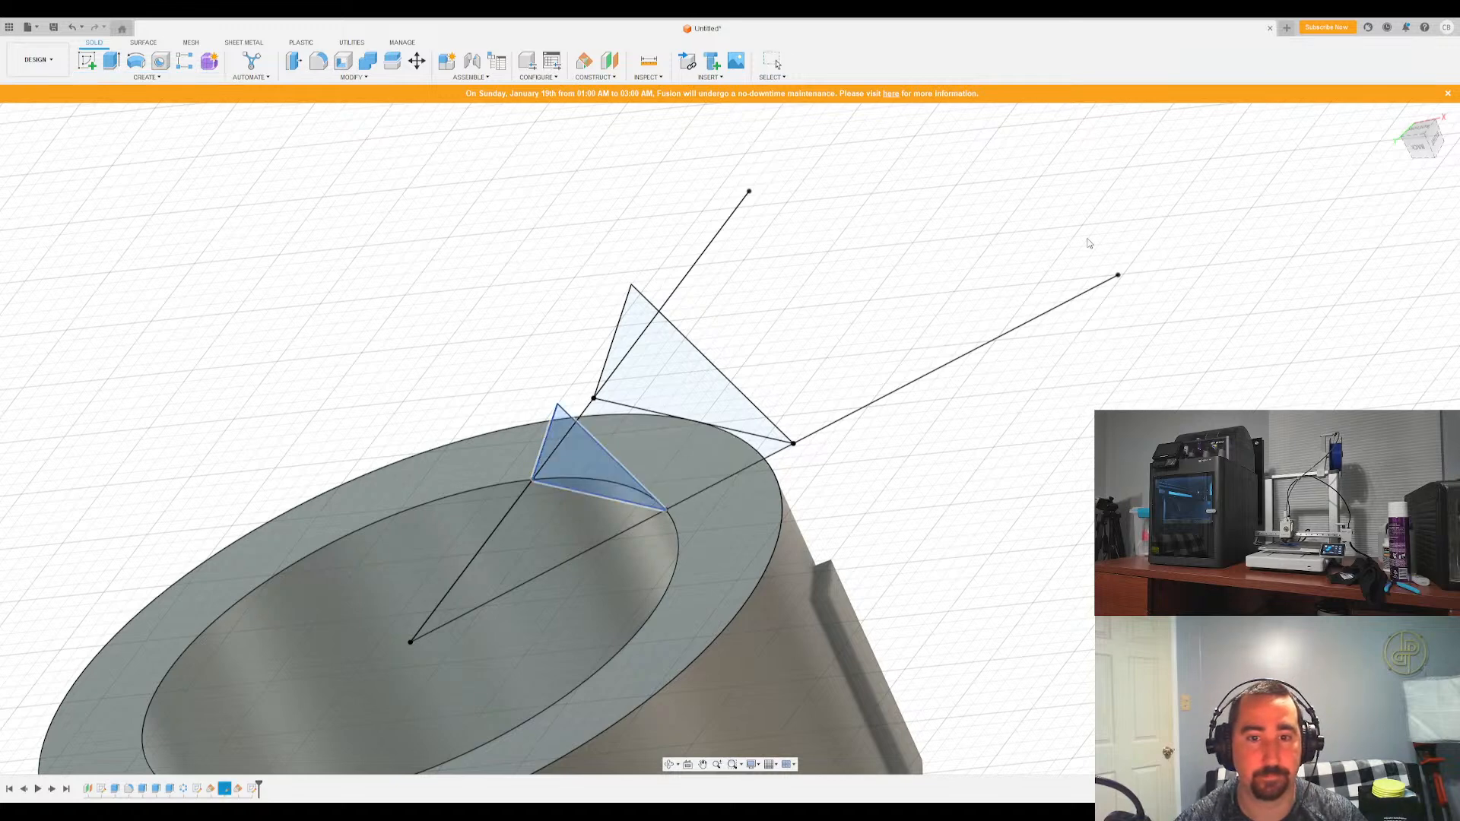
pyautogui.click(641, 364)
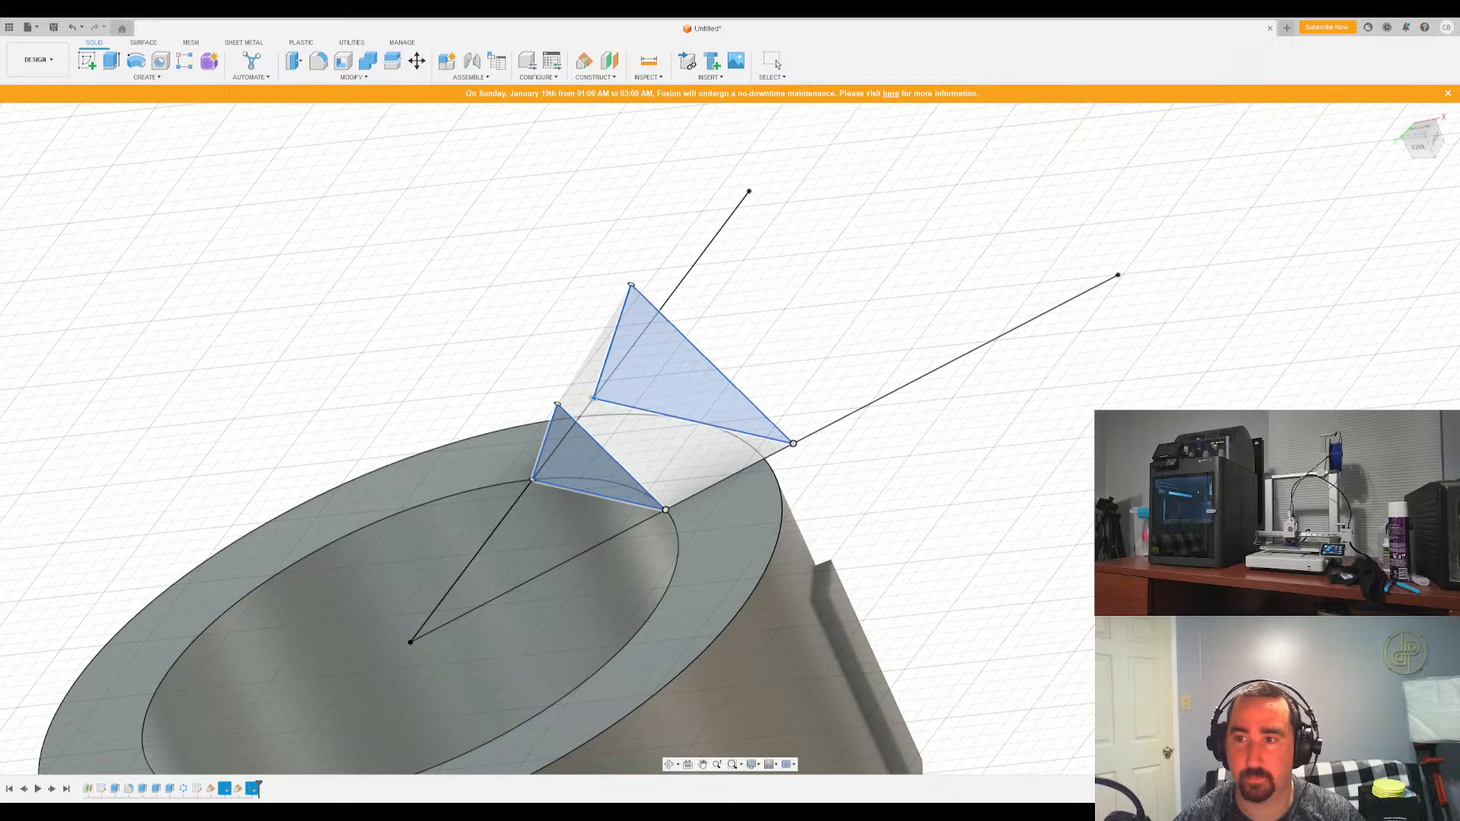
pyautogui.press('Return')
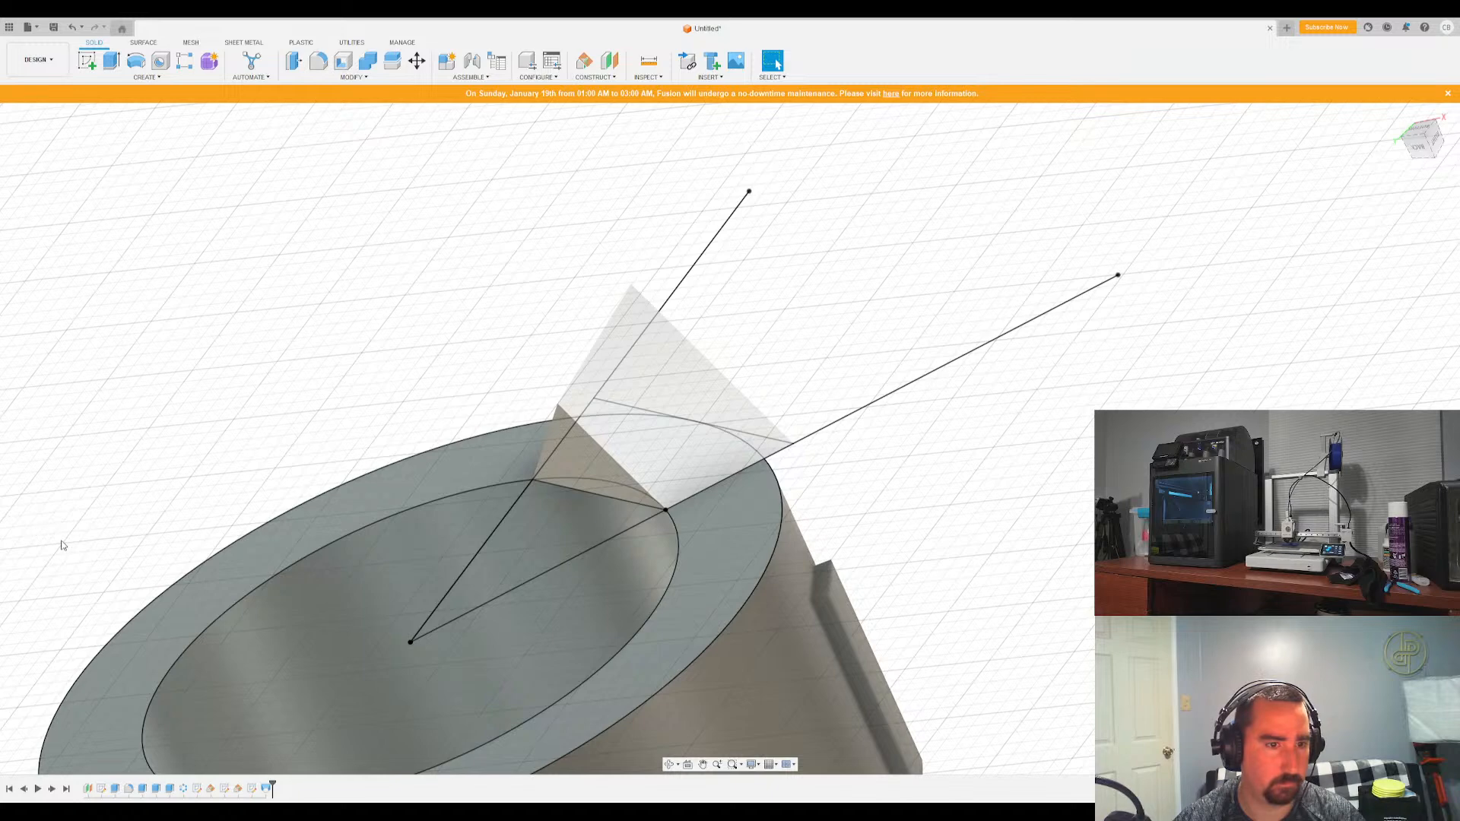
pyautogui.hotkey('ctrl', 'z')
pyautogui.hotkey('ctrl', 'y')
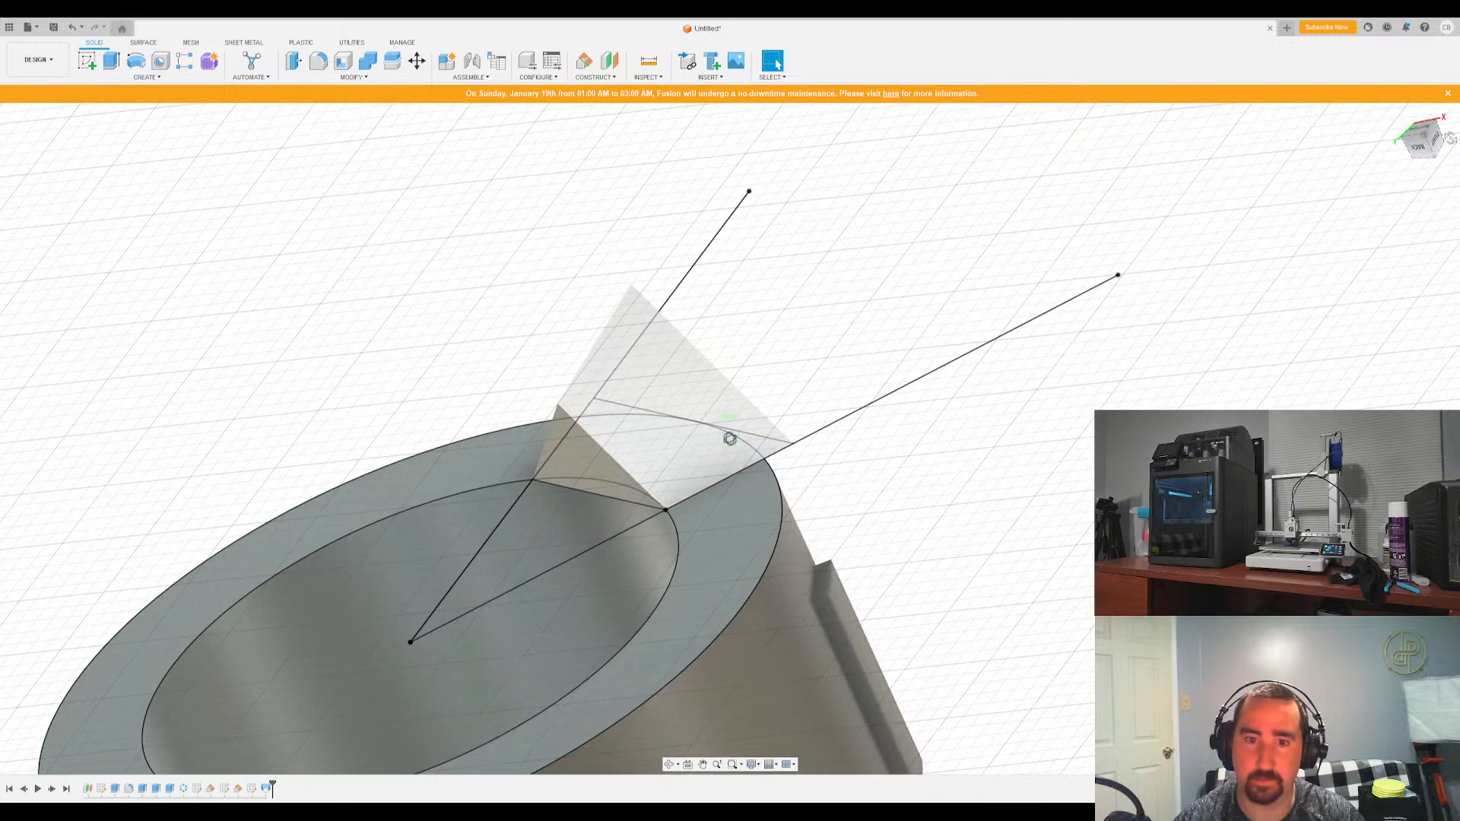
# Extrude-cut the sliver regions between the ring's circles and the tangent lines upward, trimming the lofted wedge to the ring's curved walls
pyautogui.click(1424, 144)
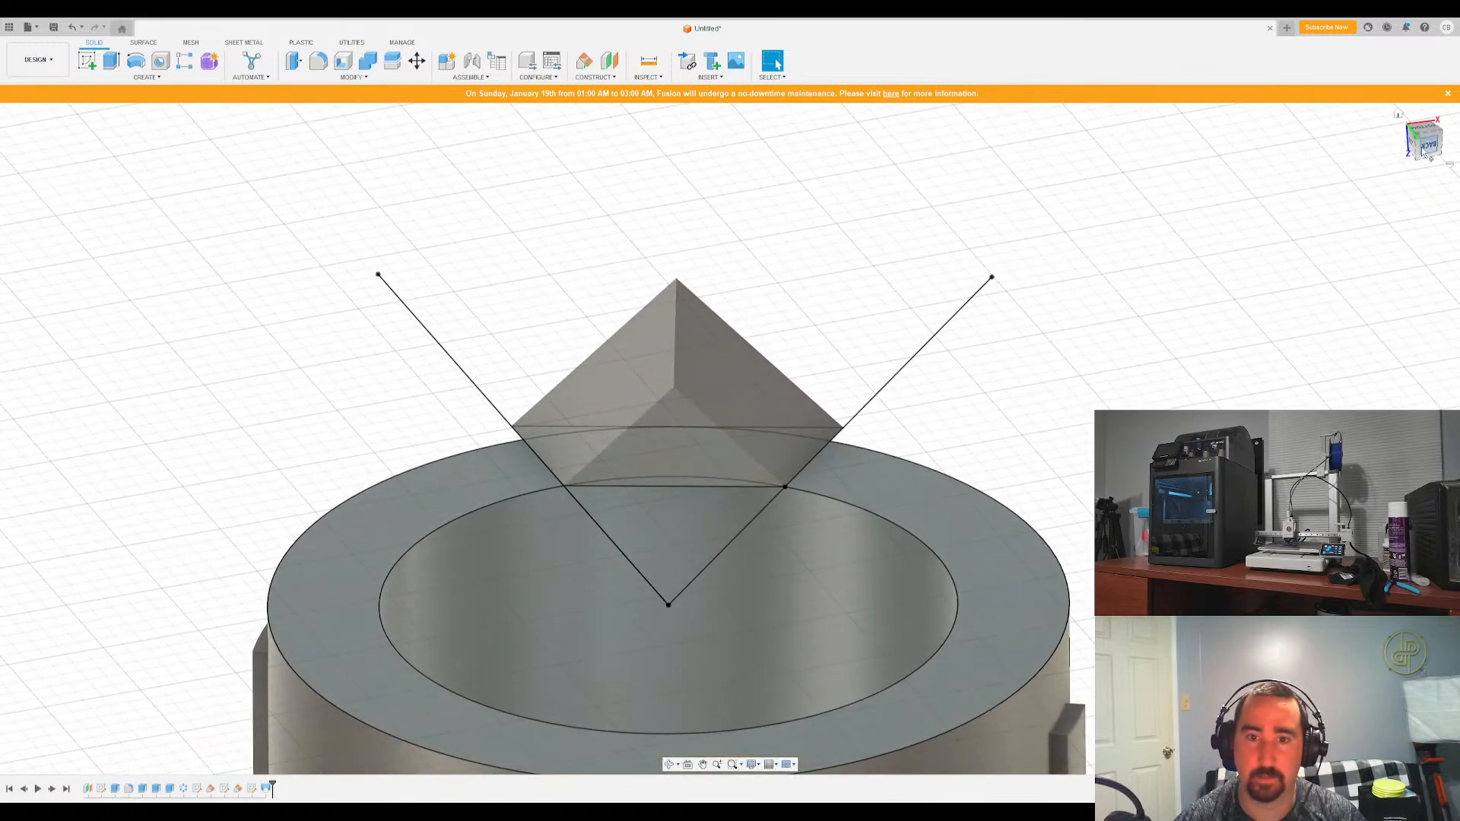
pyautogui.moveTo(729, 439)
pyautogui.keyDown('shift'); pyautogui.mouseDown(button='middle')
pyautogui.moveTo(814, 415)
pyautogui.moveTo(783, 424)
pyautogui.mouseUp(button='middle'); pyautogui.keyUp('shift')
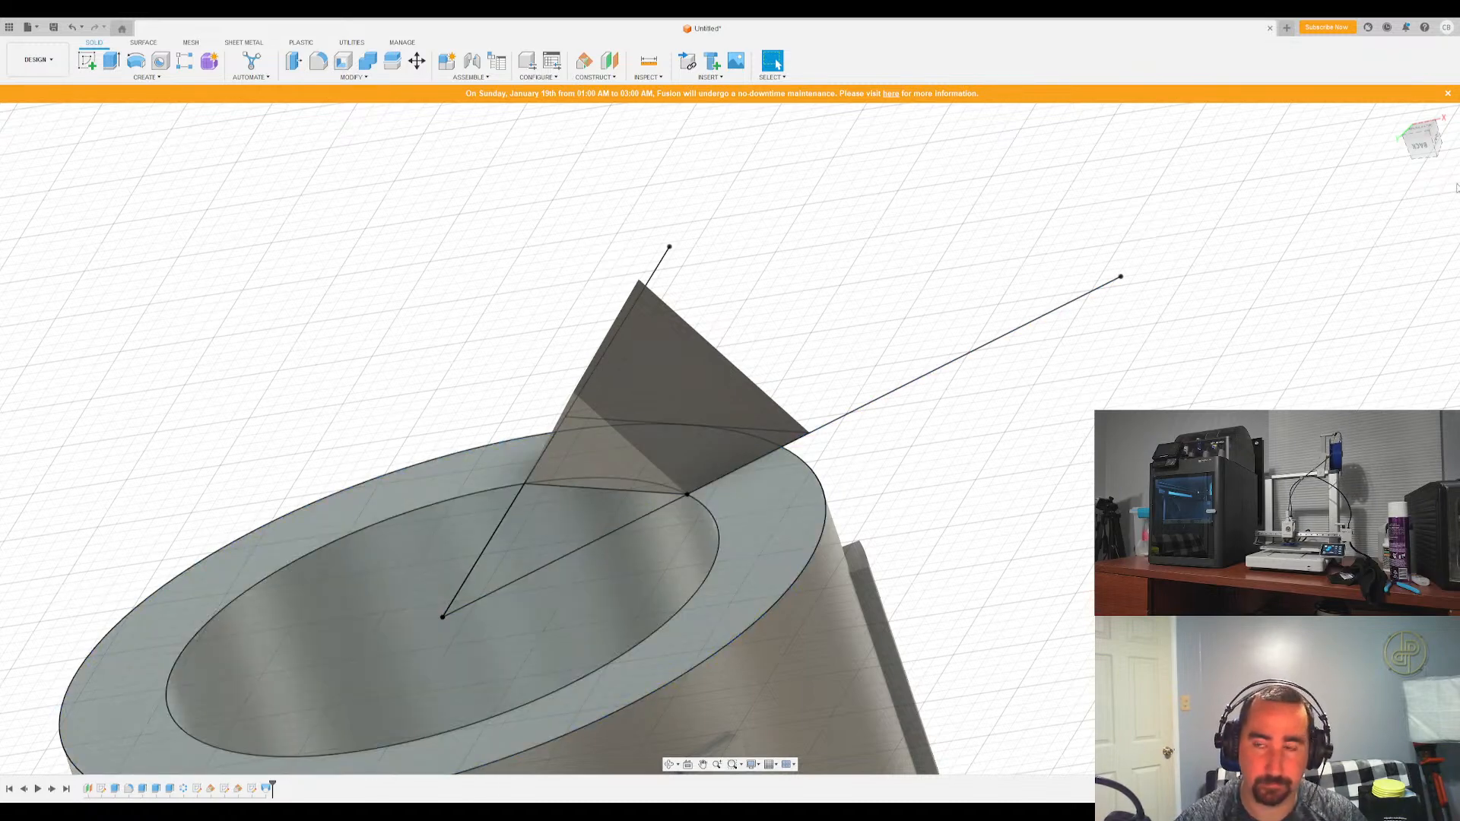
pyautogui.keyDown('shift'); pyautogui.moveTo(723, 414); pyautogui.dragTo(768, 447, button='middle'); pyautogui.keyUp('shift')
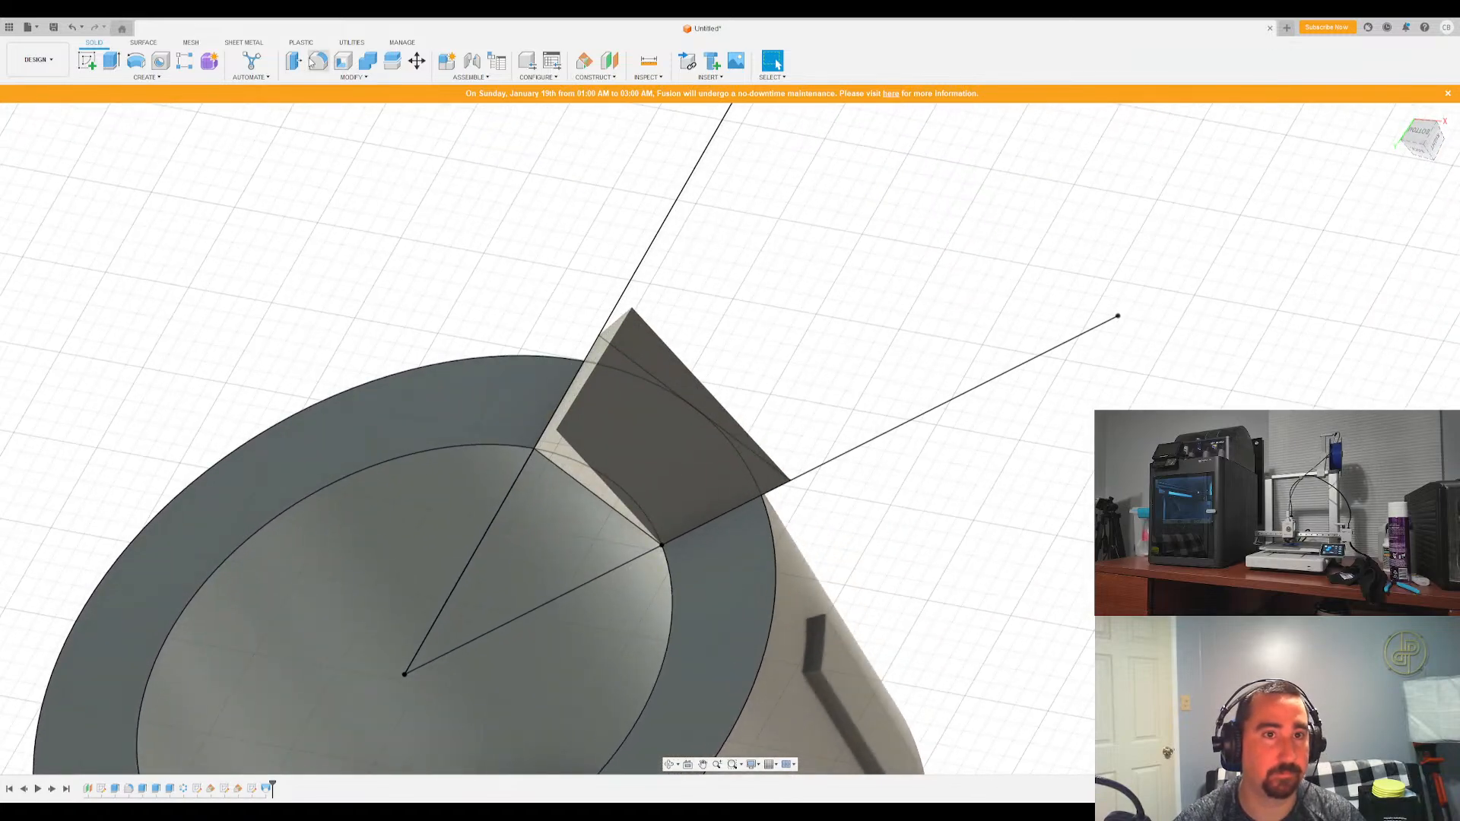
pyautogui.click(114, 63)
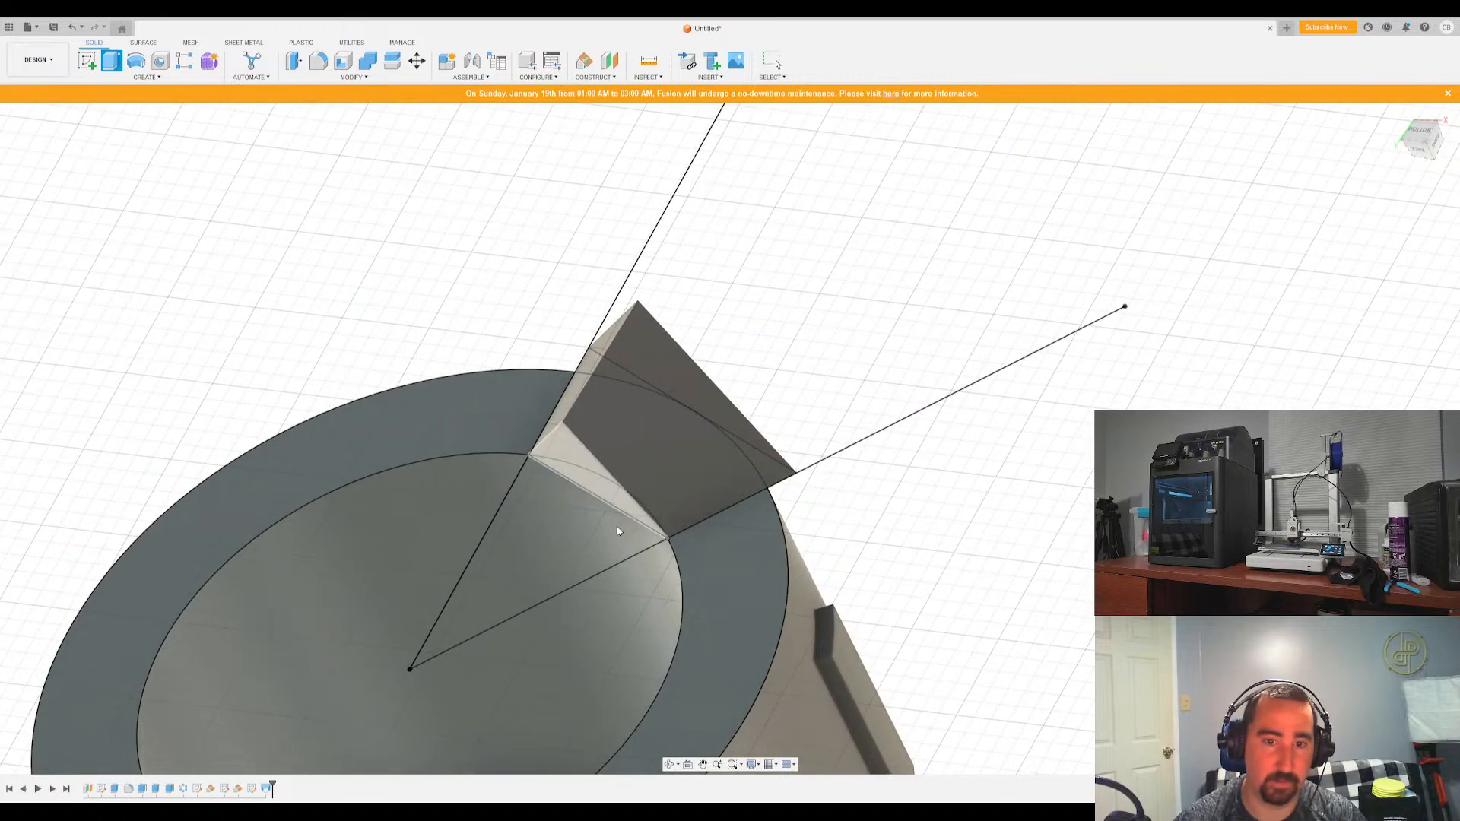
pyautogui.click(594, 488)
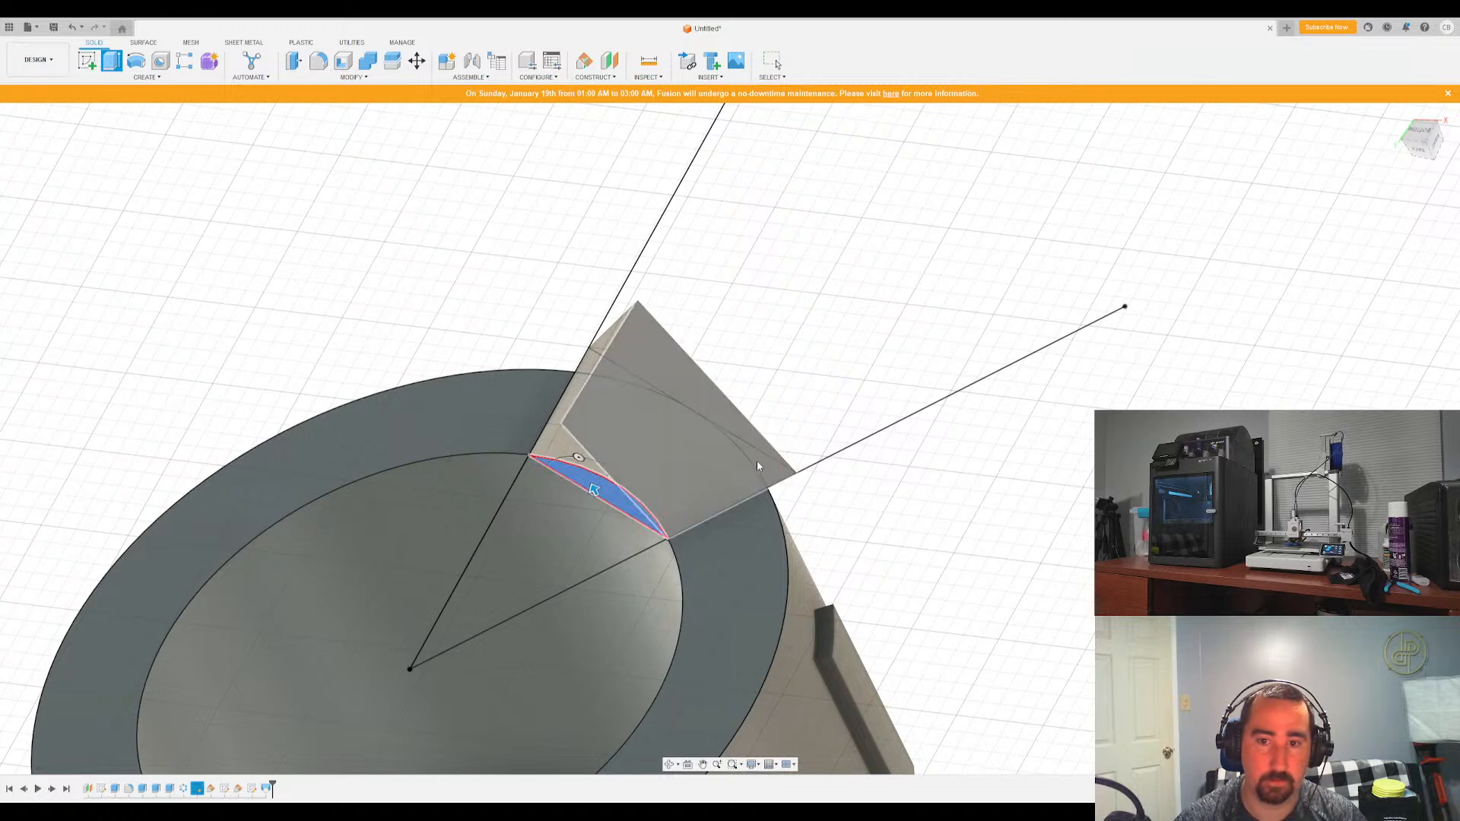
pyautogui.click(758, 466)
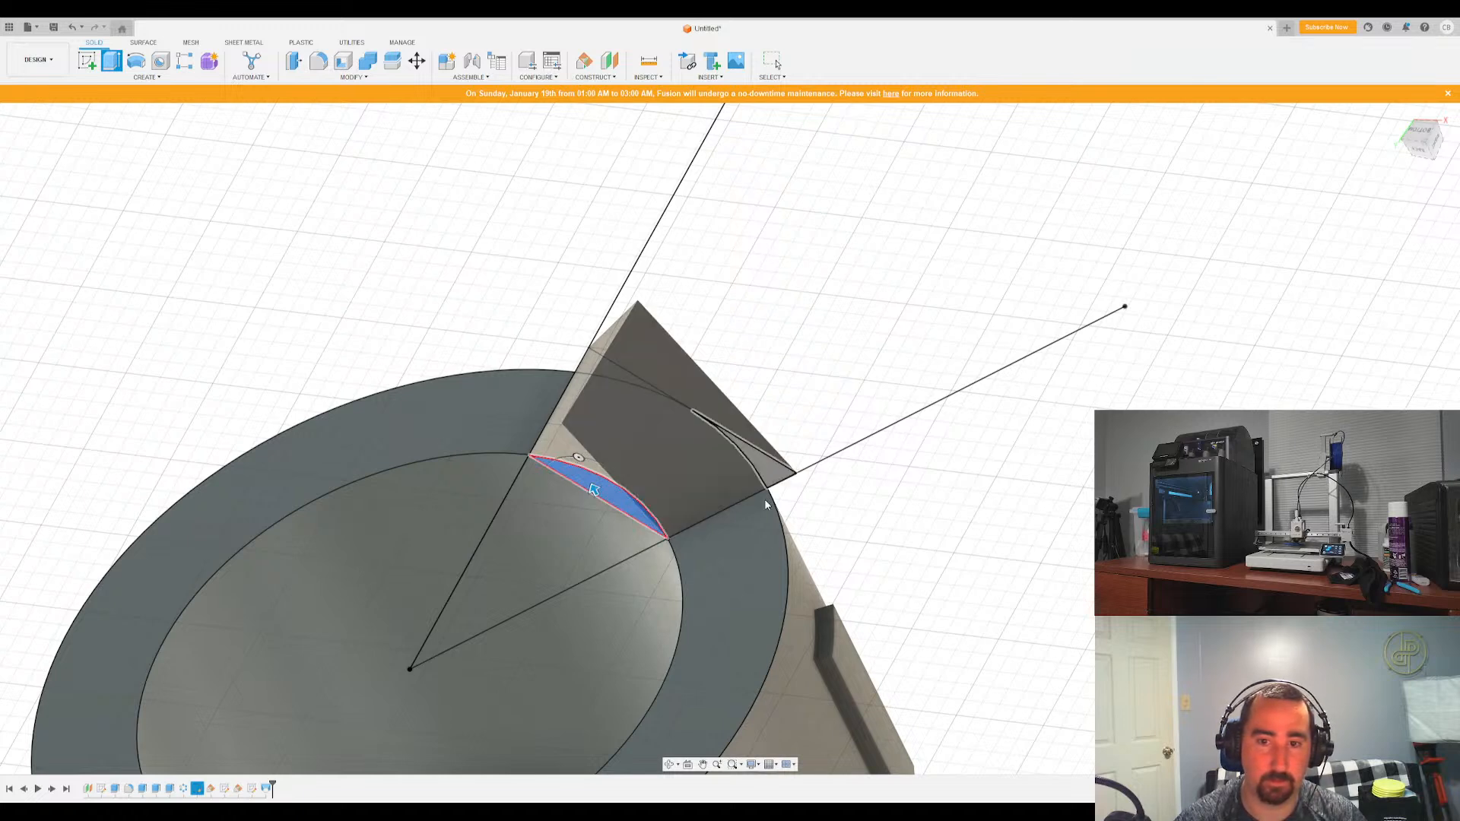
pyautogui.click(613, 374)
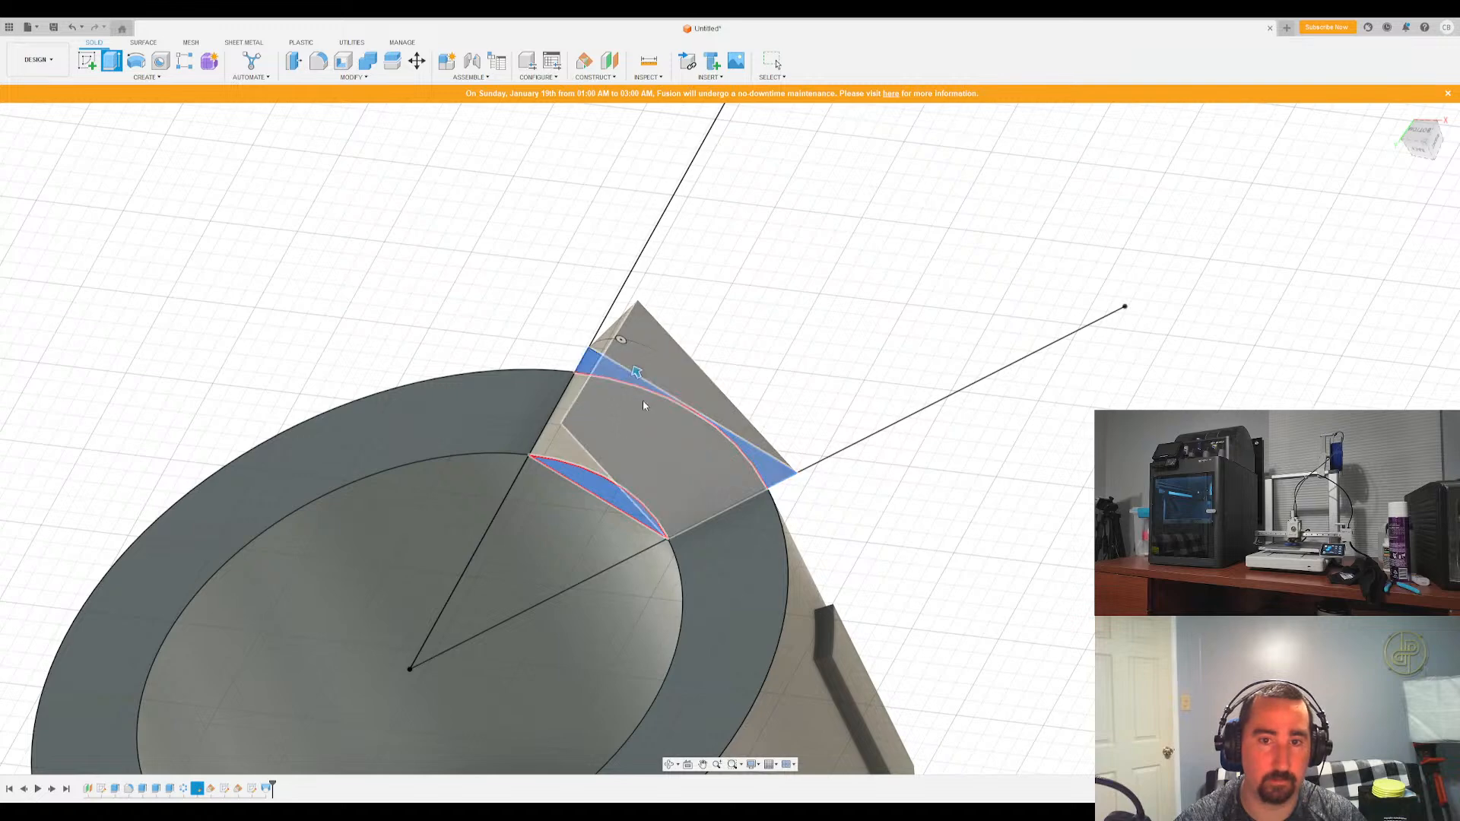
pyautogui.click(1392, 326)
pyautogui.keyDown('shift'); pyautogui.moveTo(558, 416); pyautogui.dragTo(561, 375, button='middle'); pyautogui.keyUp('shift')
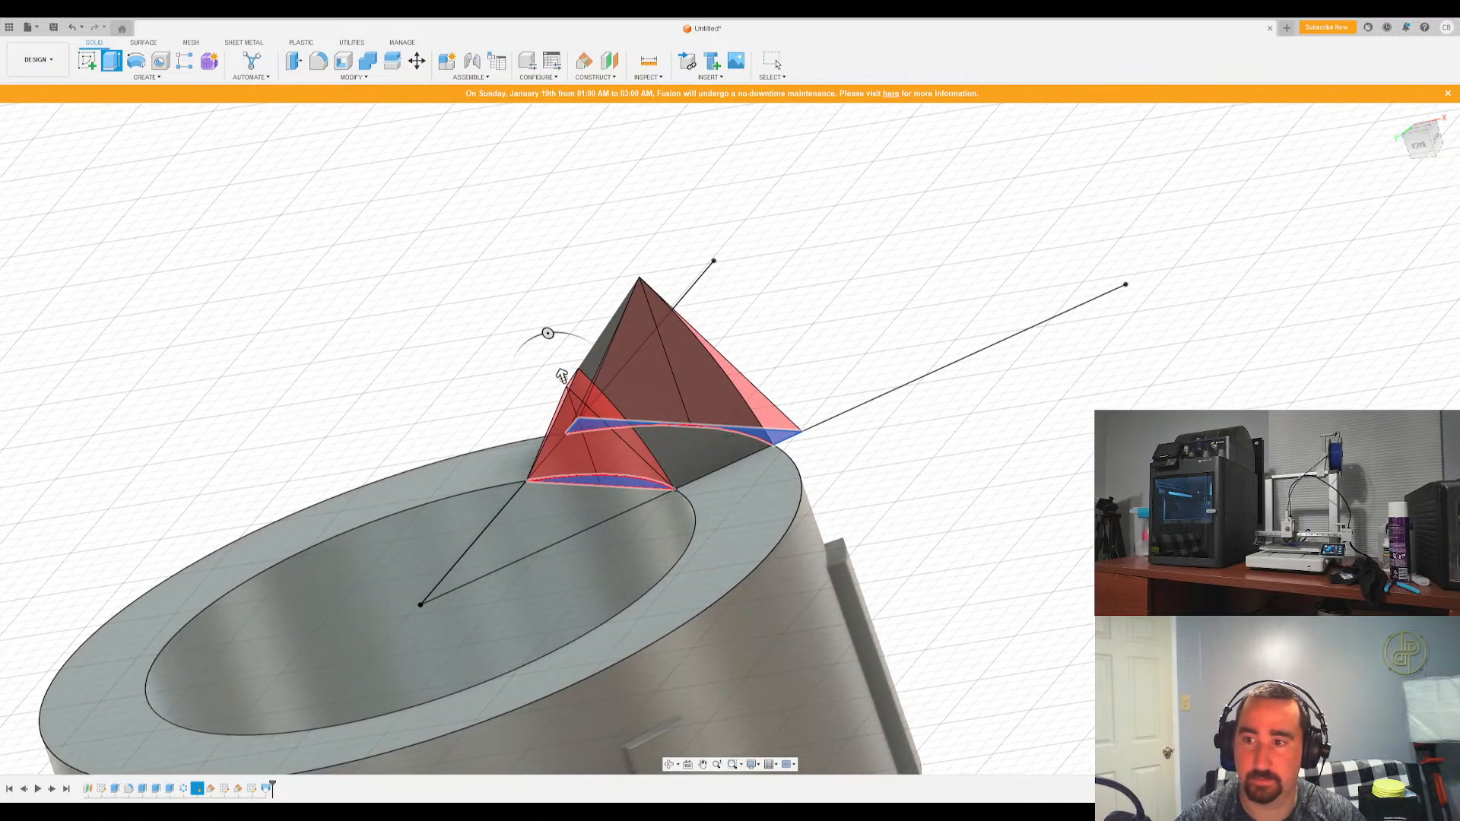
pyautogui.click(776, 63)
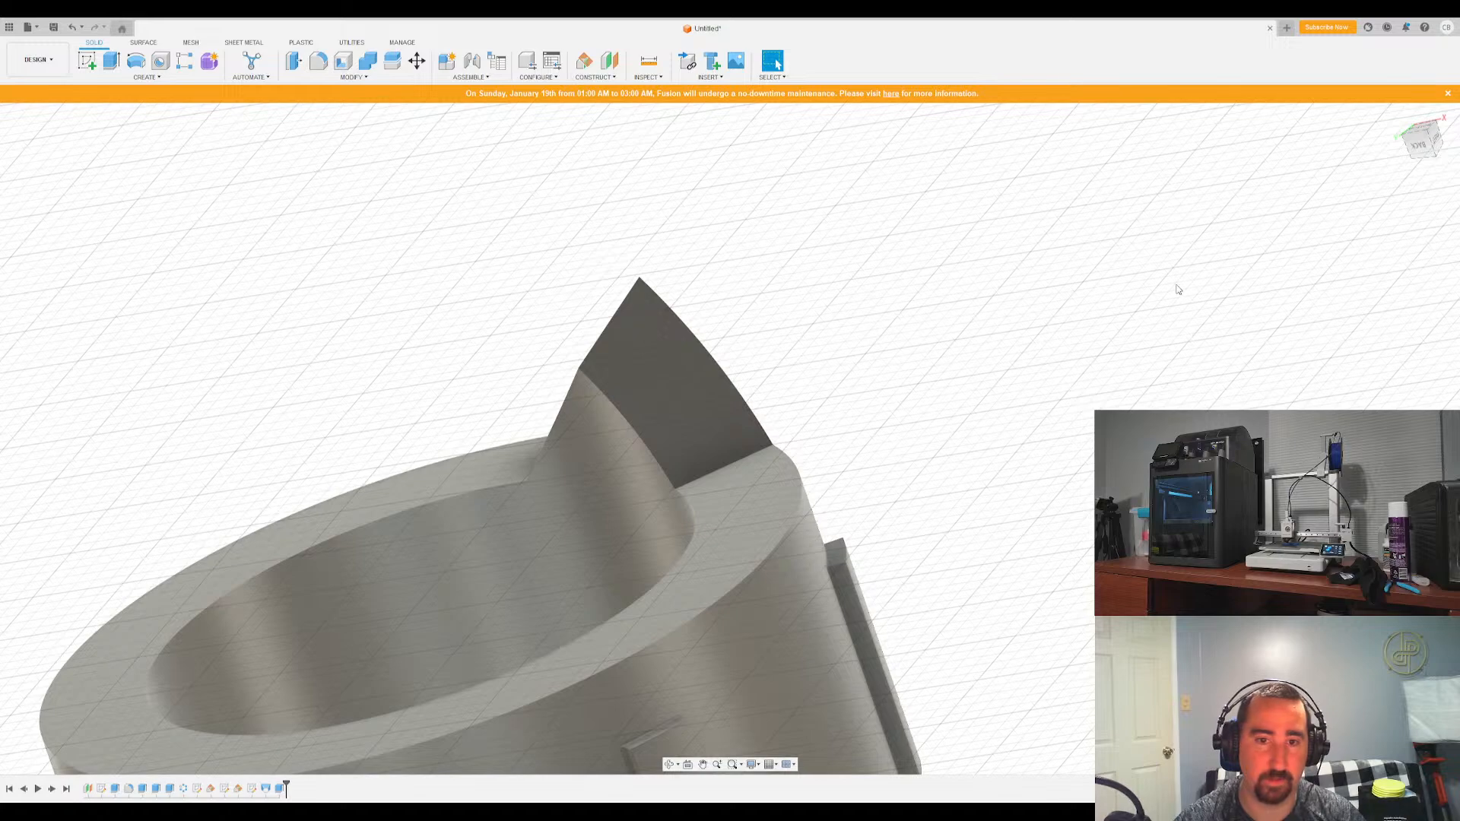
# Reorder the history so the inner triangle's sketch comes after the outer triangle's sketch
pyautogui.moveTo(994, 329)
pyautogui.keyDown('shift'); pyautogui.mouseDown(button='middle')
pyautogui.moveTo(971, 319)
pyautogui.moveTo(945, 342)
pyautogui.moveTo(857, 541)
pyautogui.moveTo(642, 578)
pyautogui.moveTo(642, 594)
pyautogui.moveTo(636, 583)
pyautogui.mouseUp(button='middle'); pyautogui.keyUp('shift')
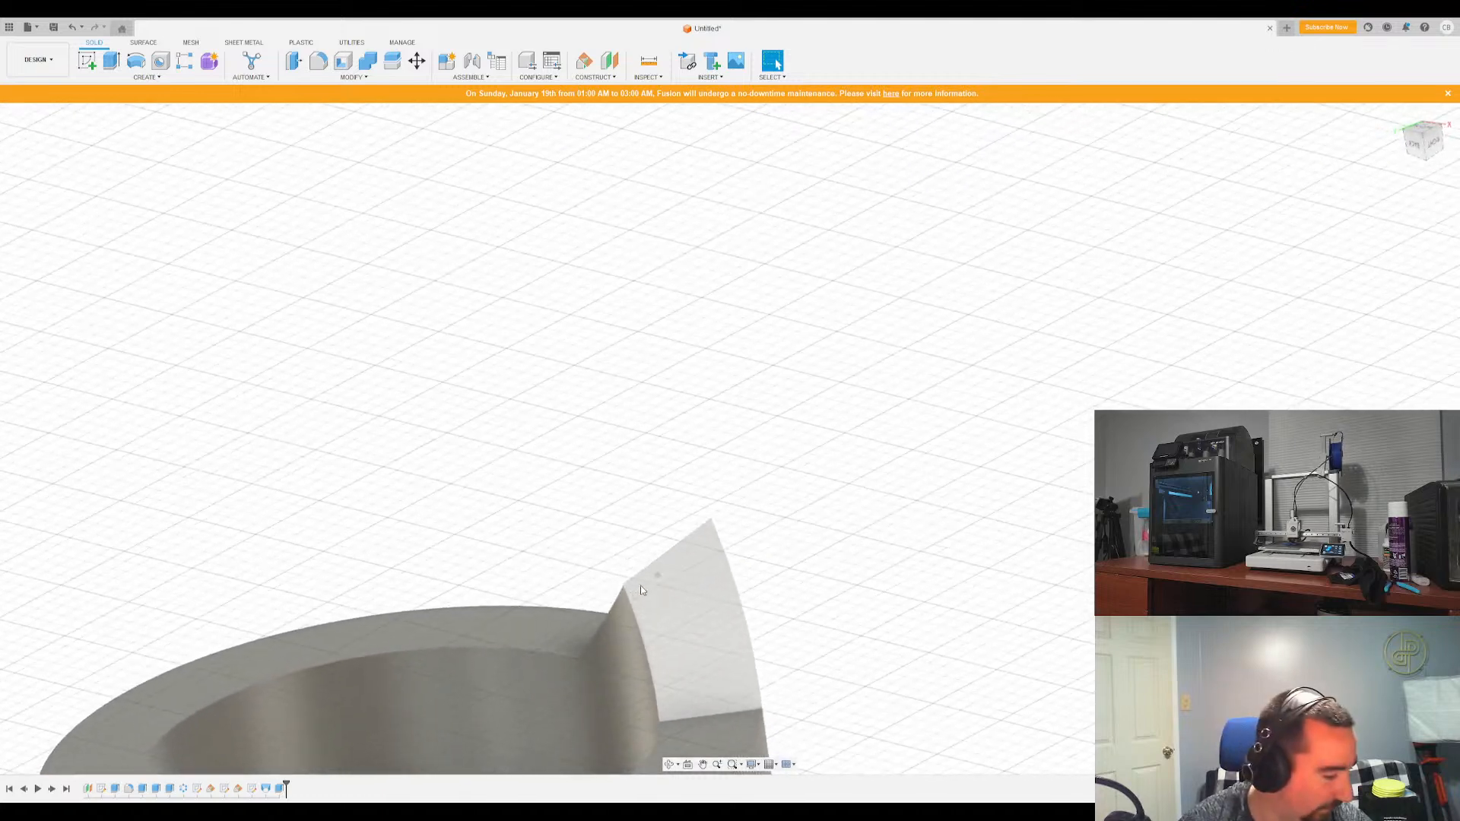
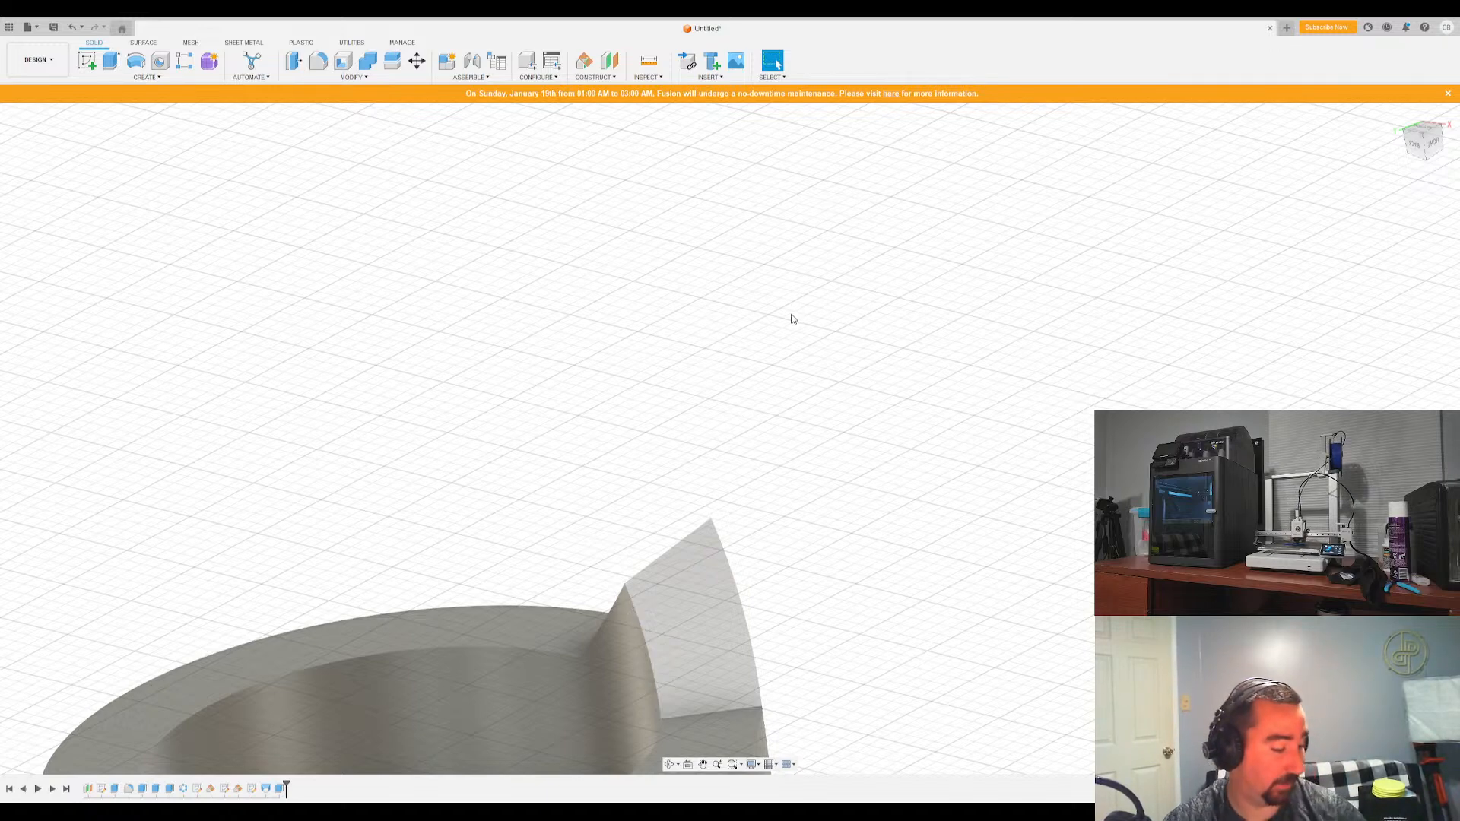
pyautogui.keyDown('shift'); pyautogui.moveTo(848, 563); pyautogui.dragTo(794, 359, button='middle'); pyautogui.keyUp('shift')
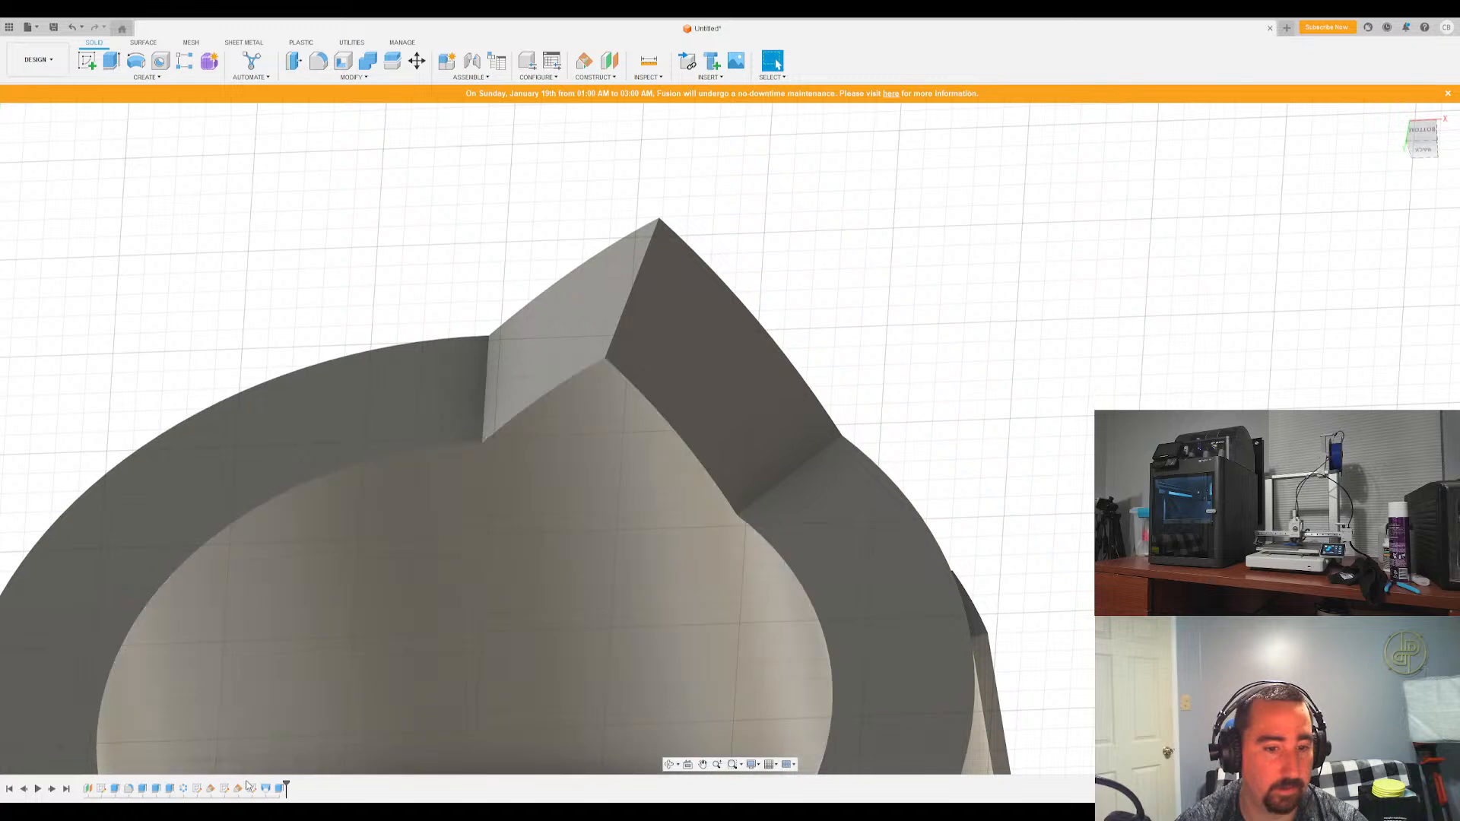
pyautogui.click(252, 789)
pyautogui.click(224, 789)
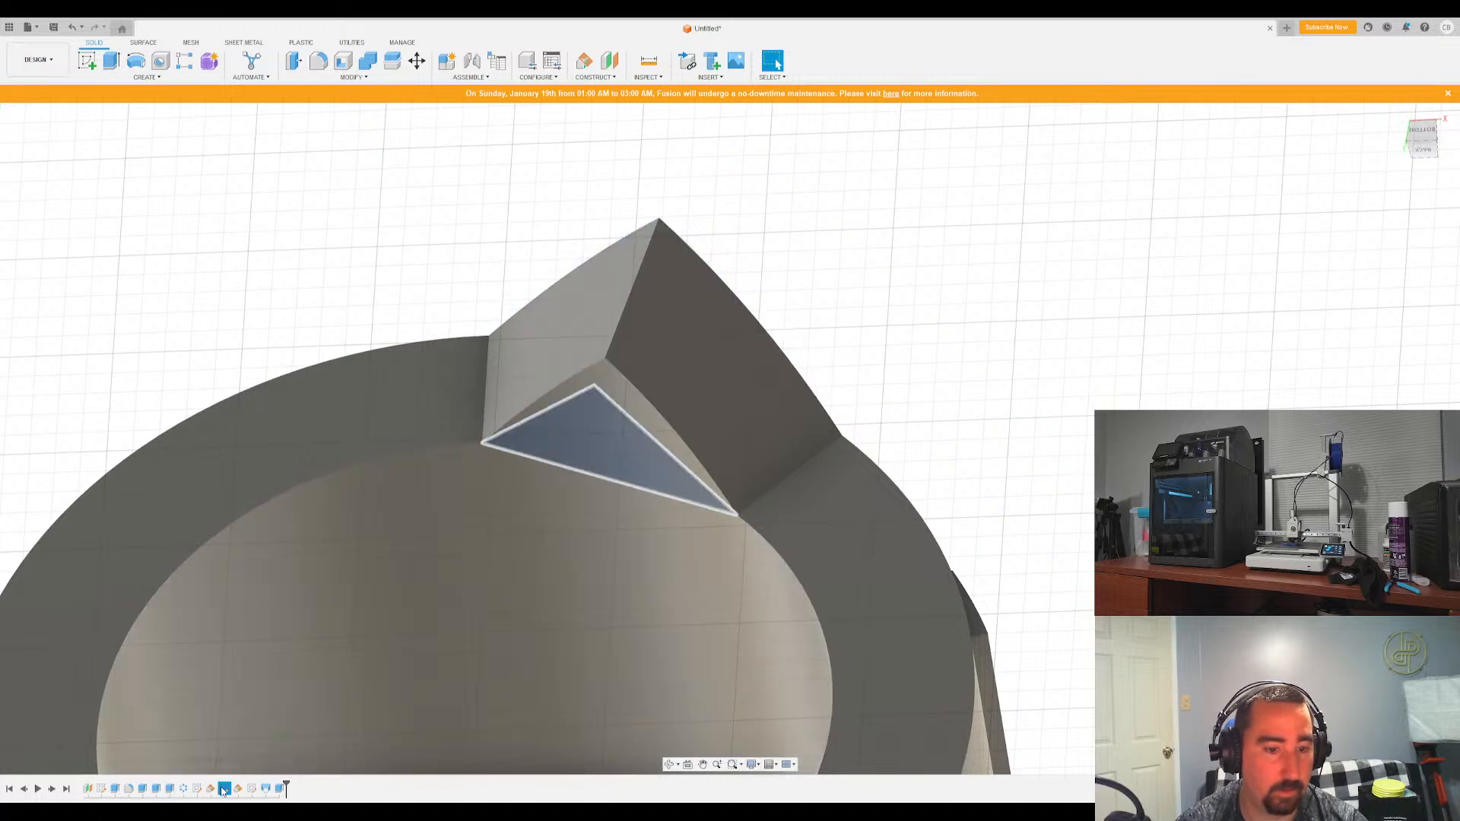
pyautogui.moveTo(224, 790); pyautogui.dragTo(260, 792)
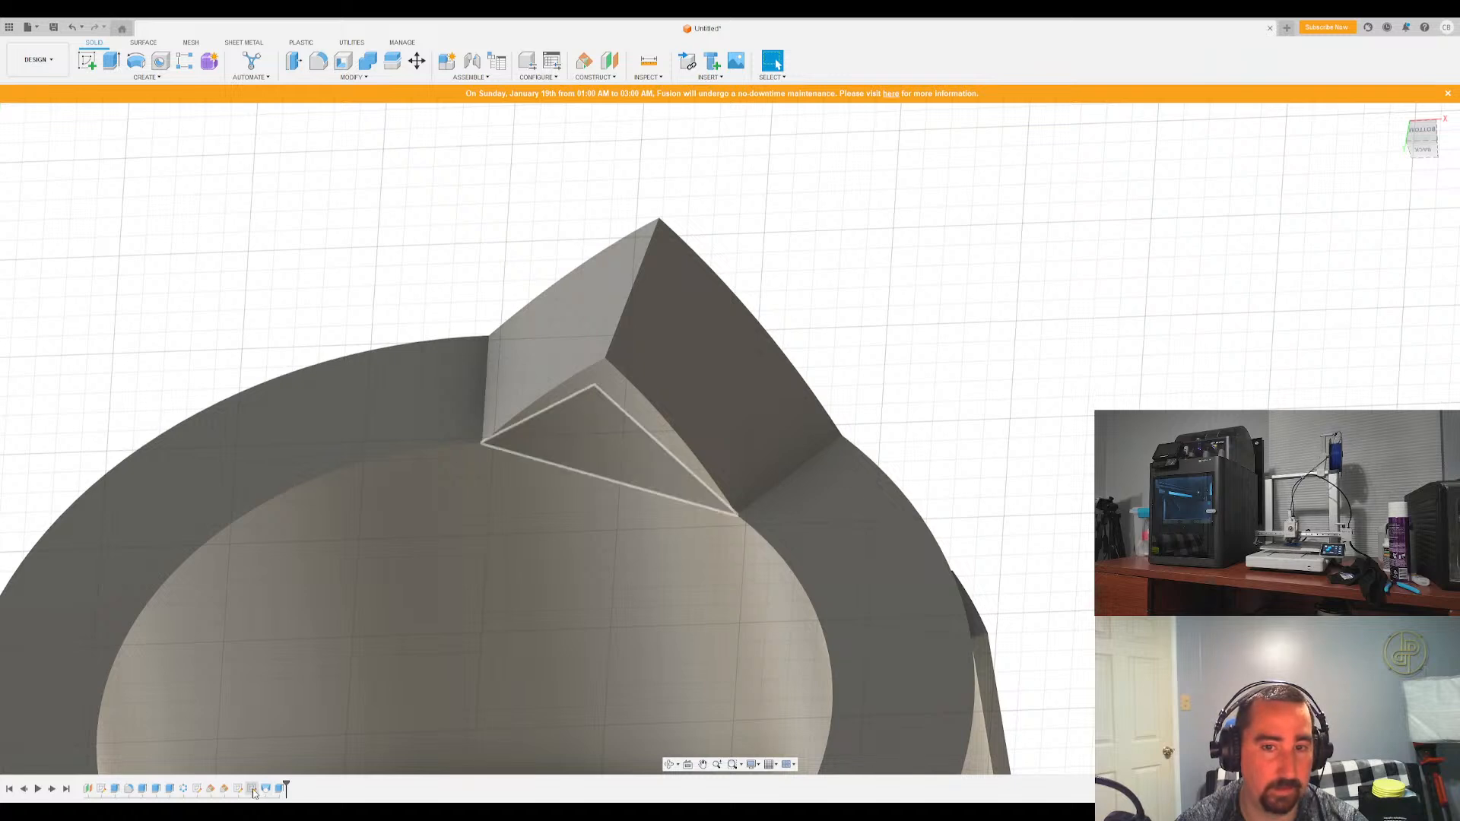
pyautogui.click(252, 790)
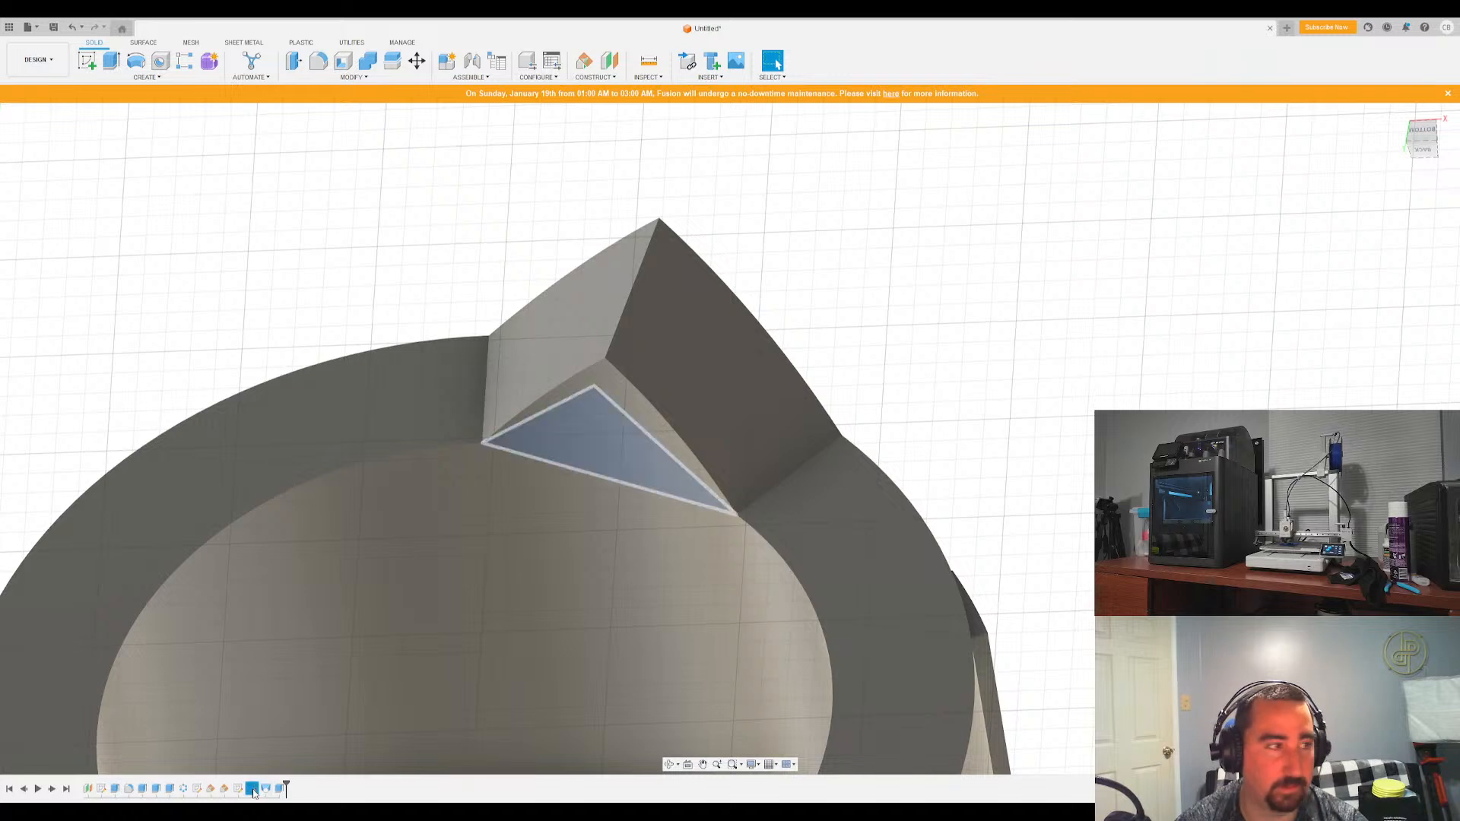
pyautogui.press('Escape')
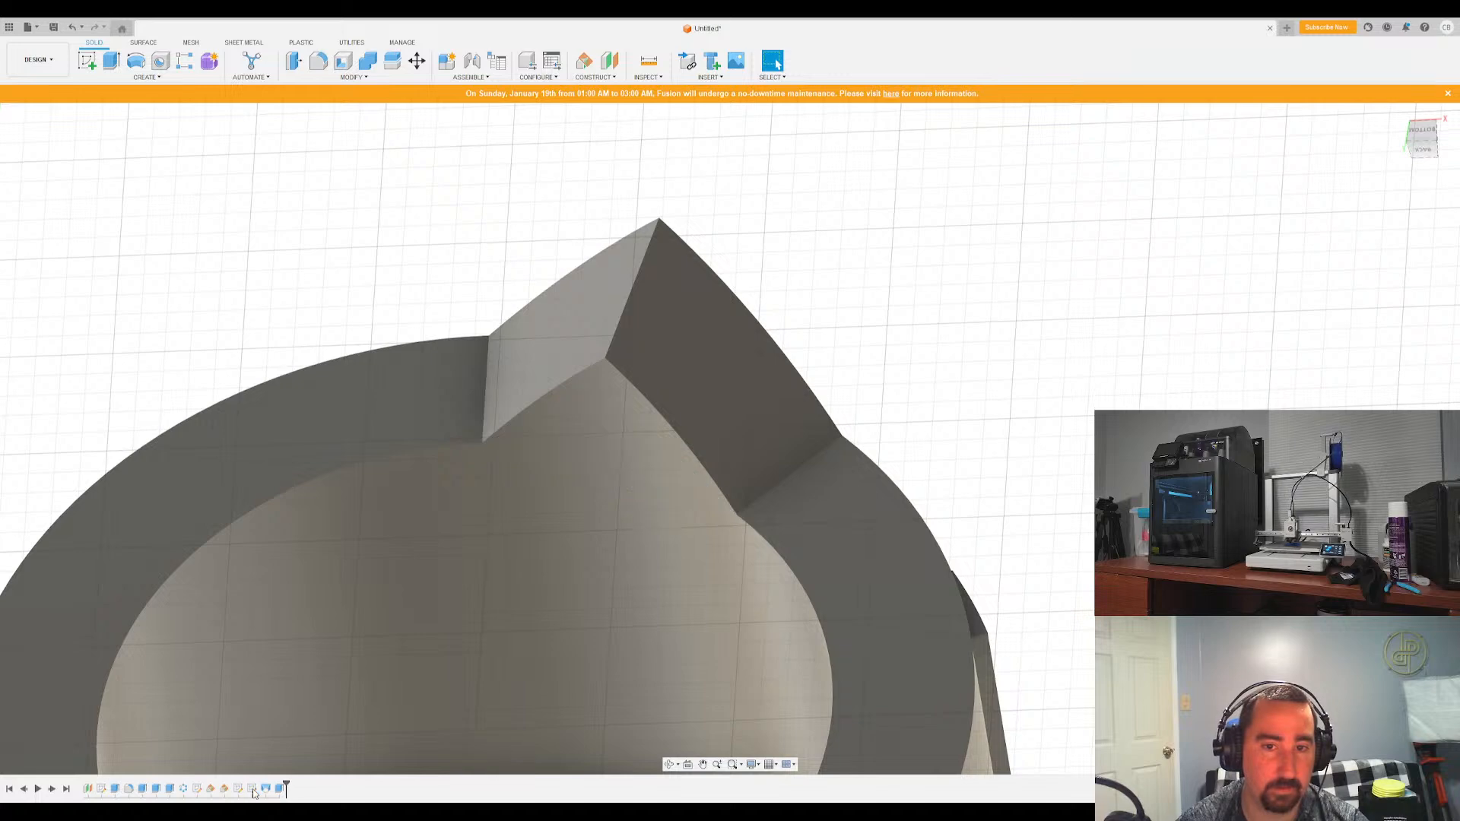
# Reopen the inner triangle's sketch and delete the perpendicular constraint at its peak
pyautogui.doubleClick(254, 790)
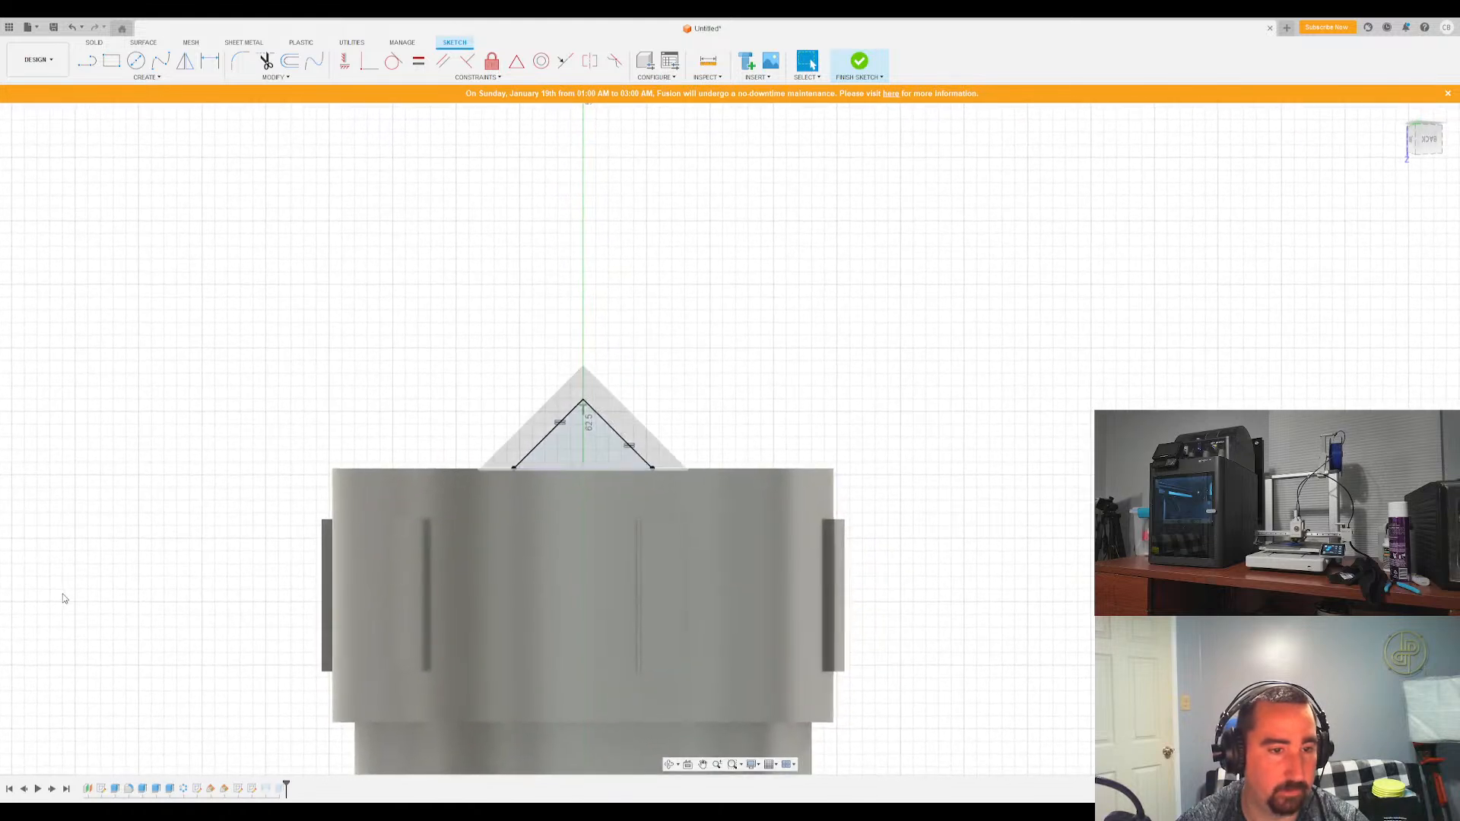
pyautogui.scroll(5, 221, 487)
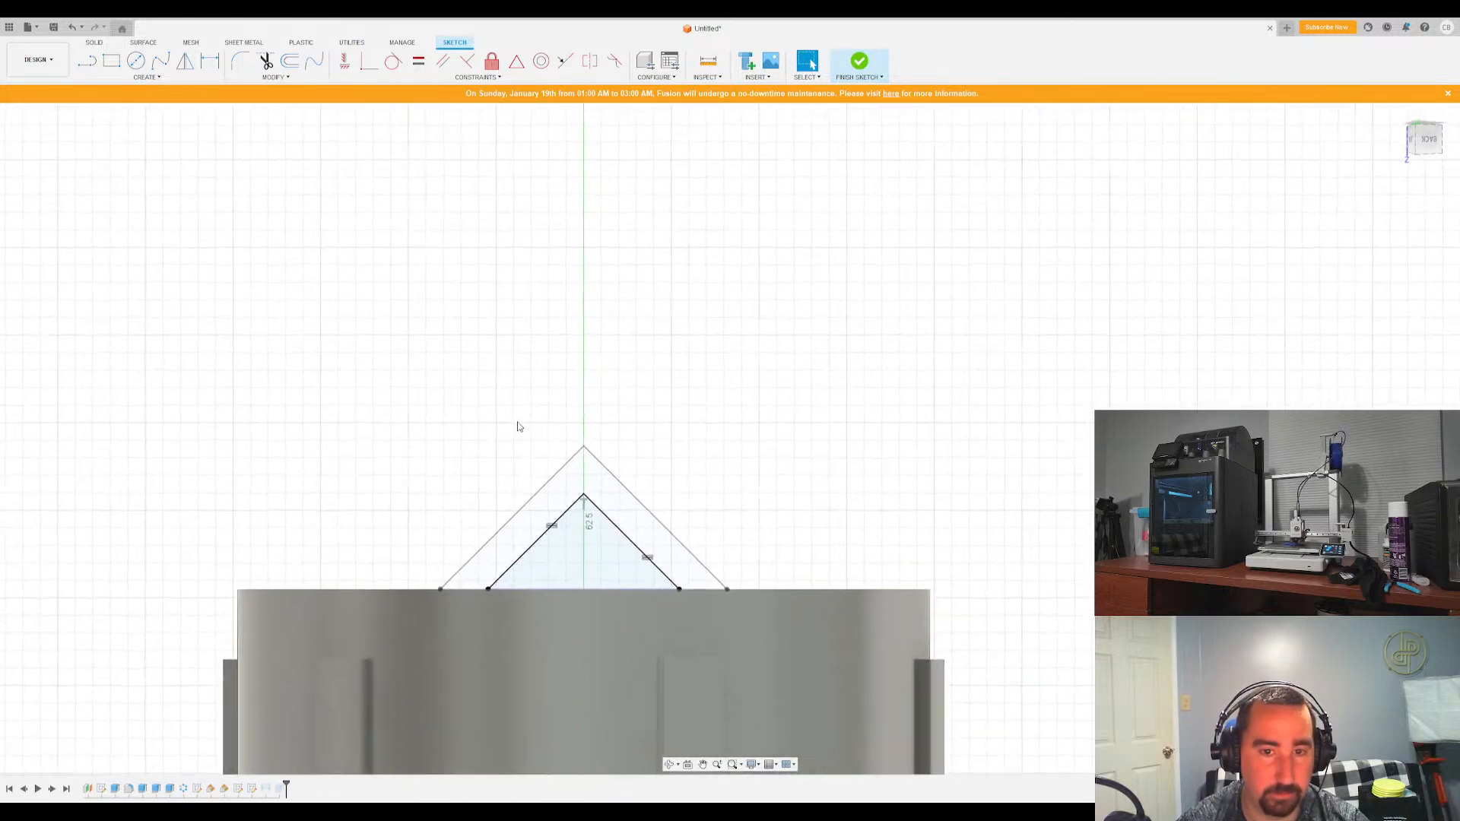
pyautogui.scroll(1, 625, 510)
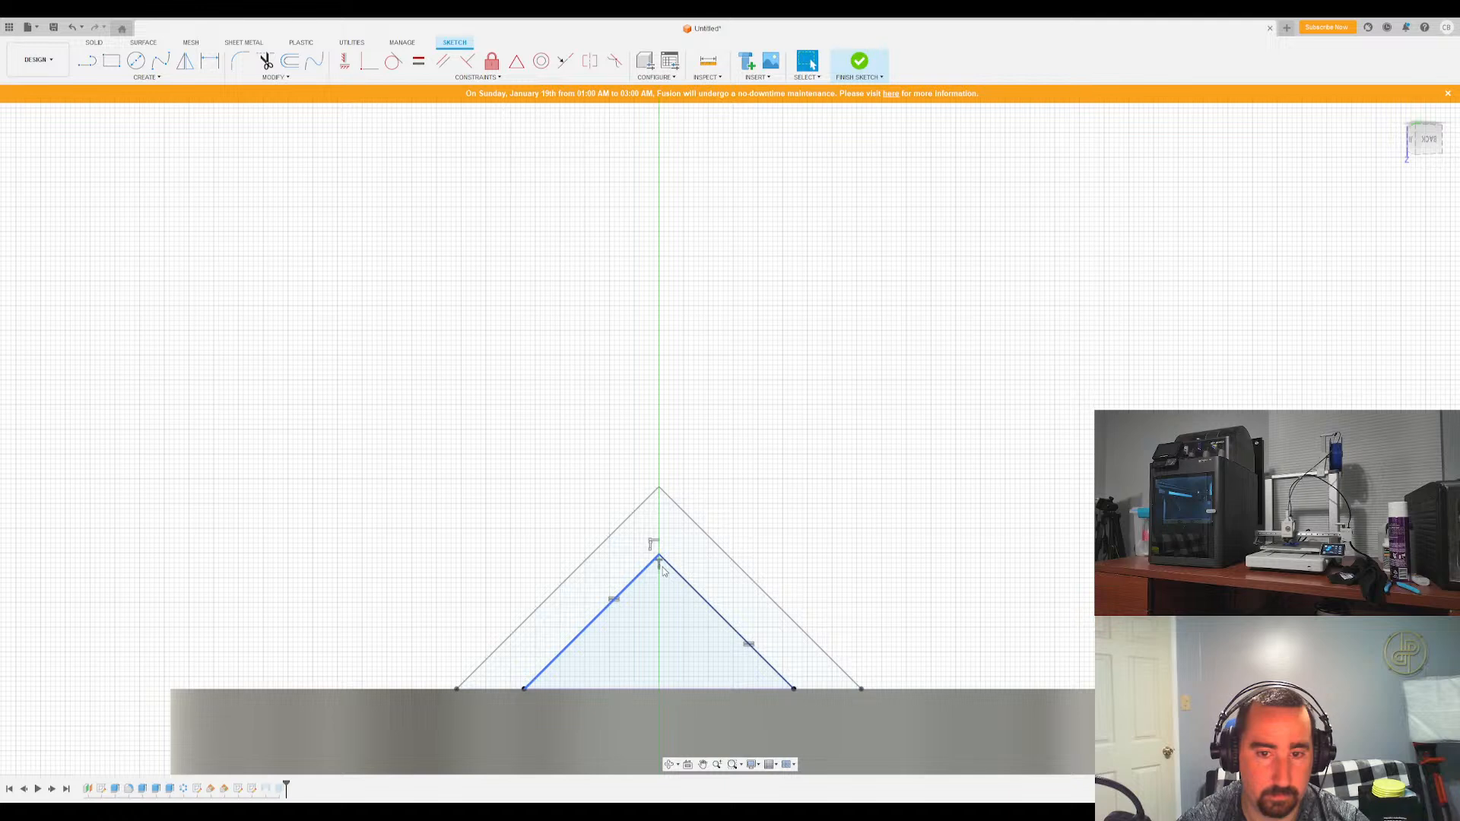
pyautogui.click(660, 559)
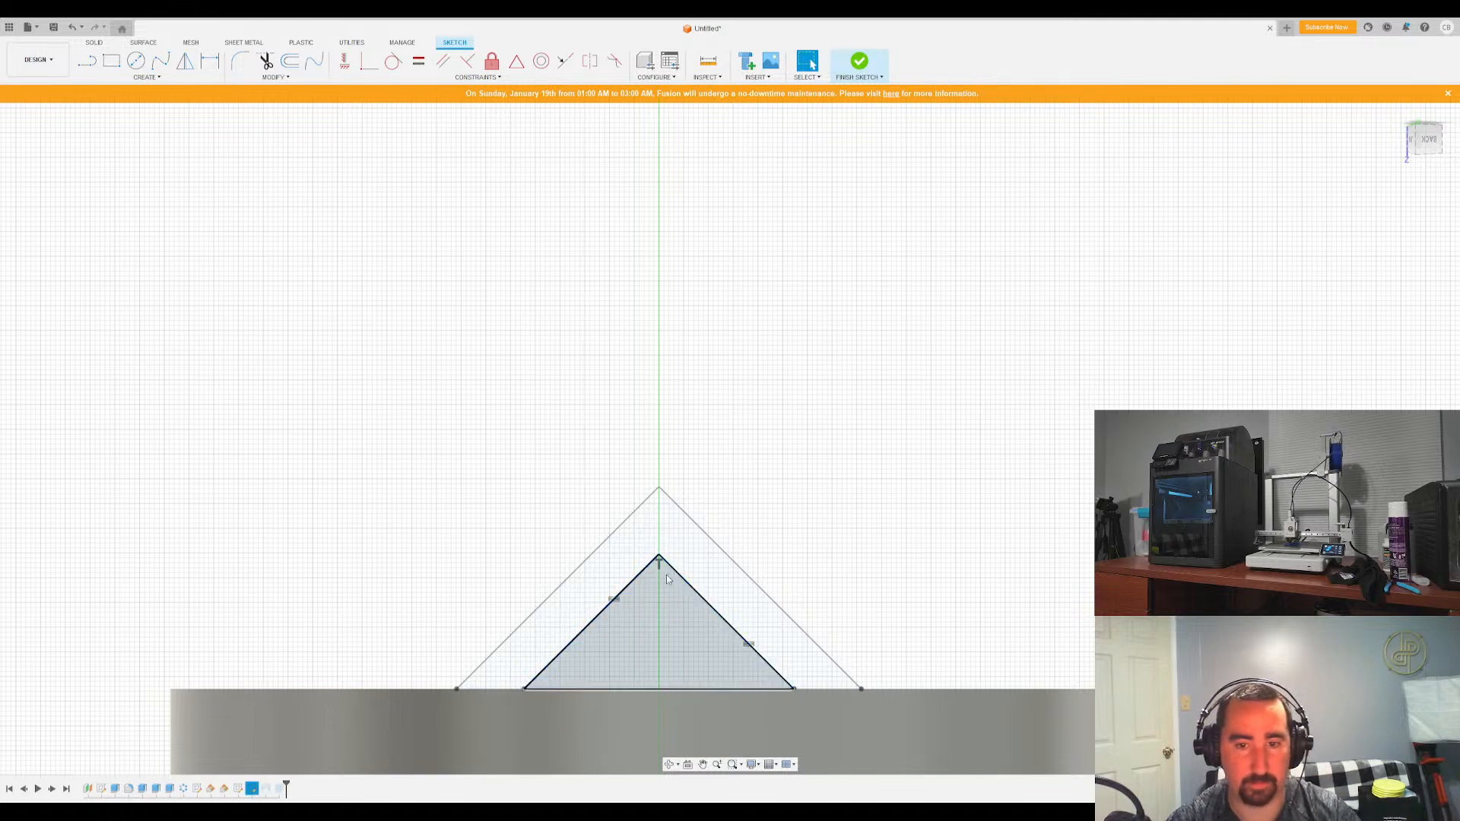
# Project the outer triangle's peak, make the inner triangle's peak coincident with it, and finish the sketch
pyautogui.scroll(3, 666, 575)
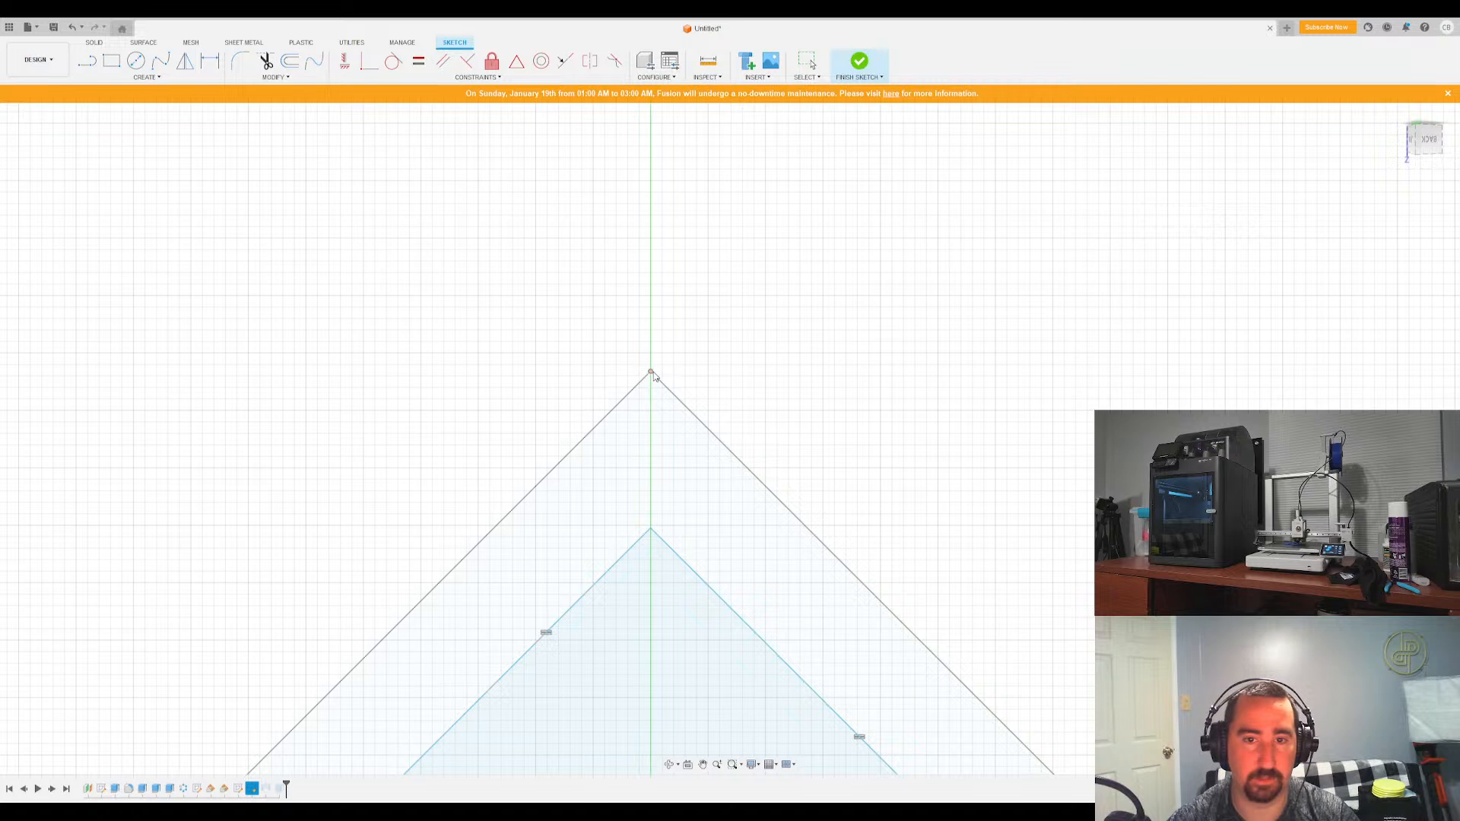
pyautogui.moveTo(1258, 252); pyautogui.dragTo(1231, 250)
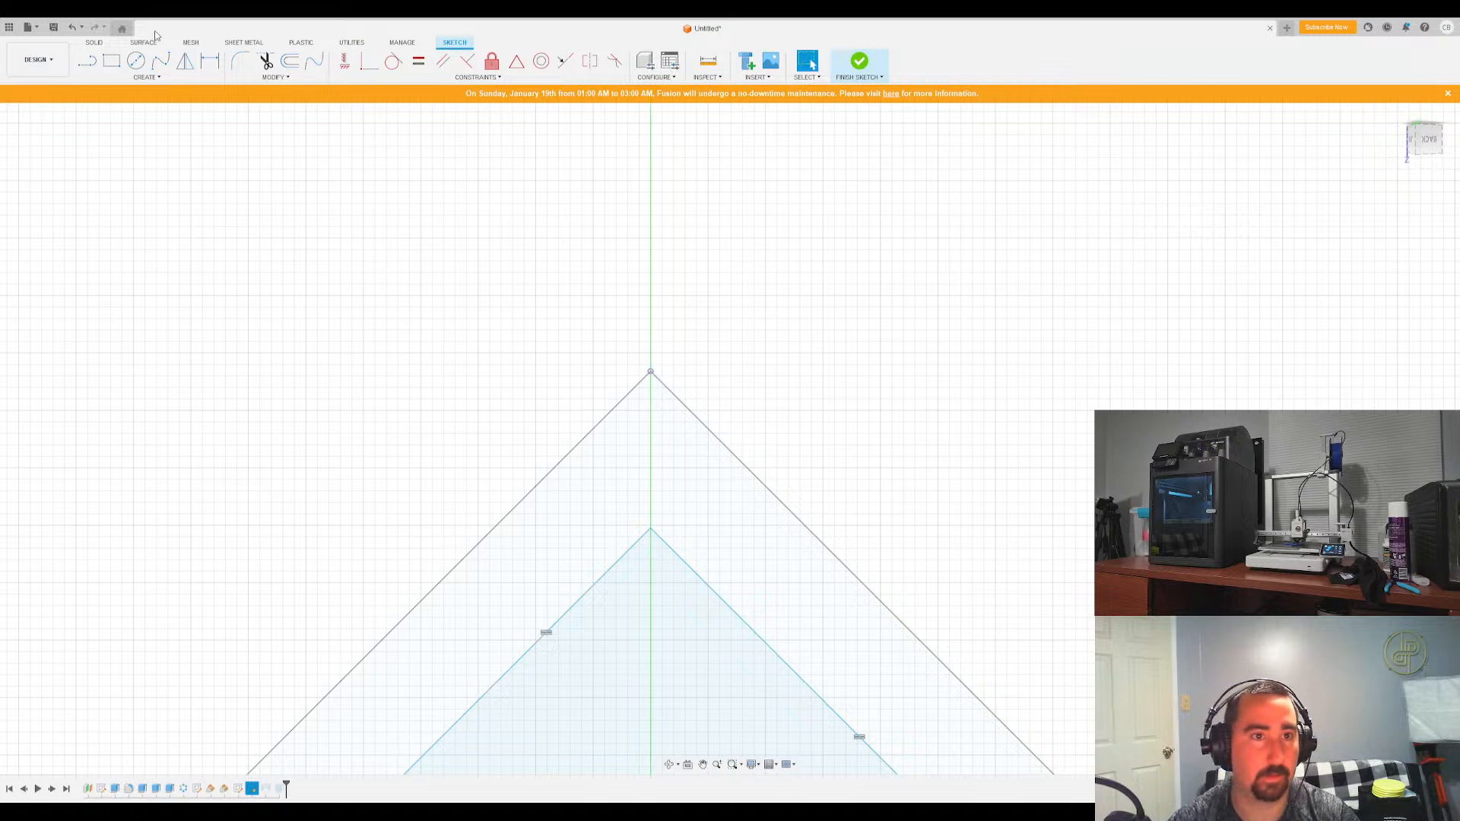
pyautogui.click(368, 58)
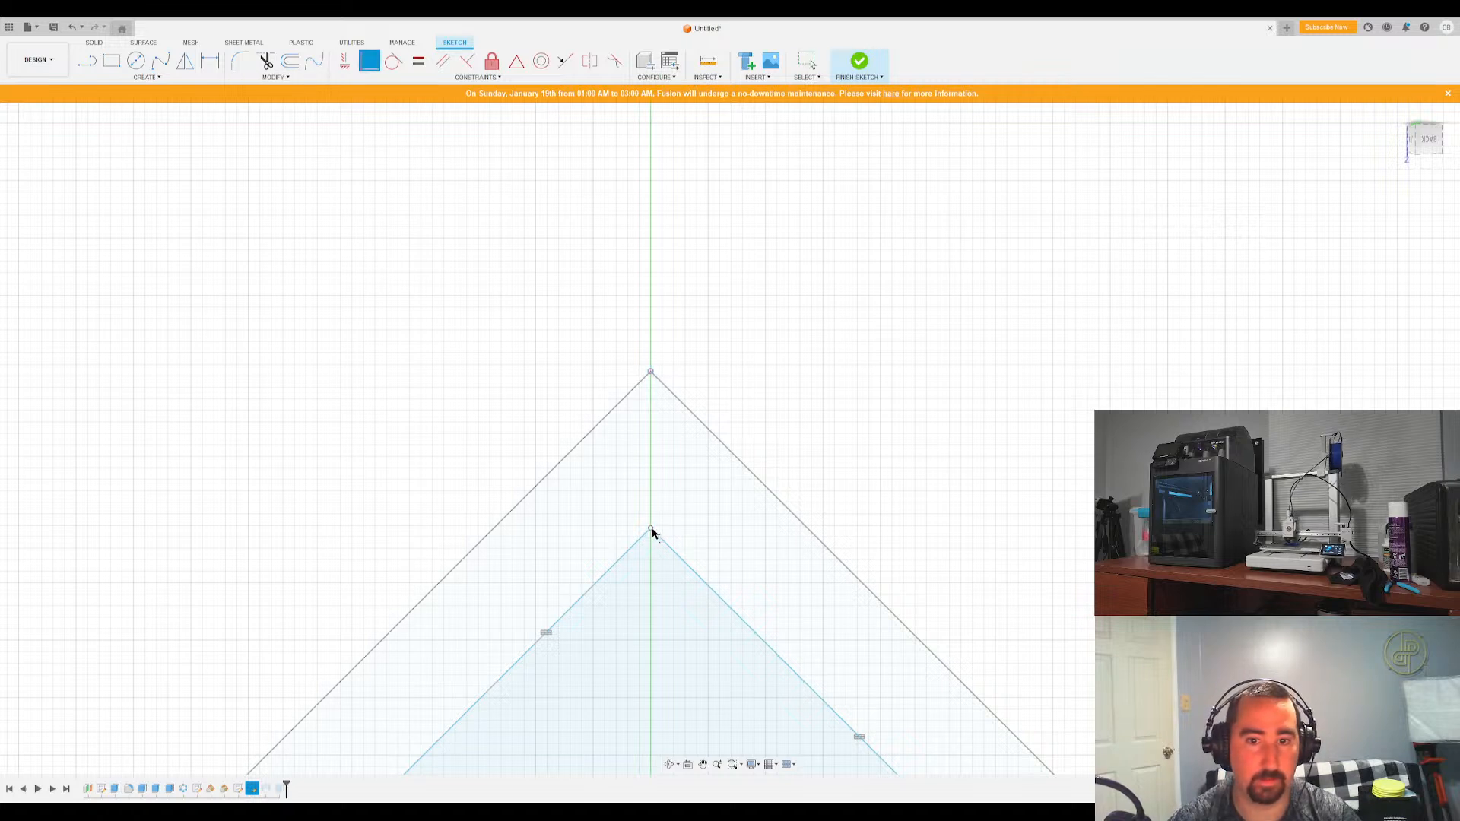
pyautogui.click(652, 531)
pyautogui.click(651, 373)
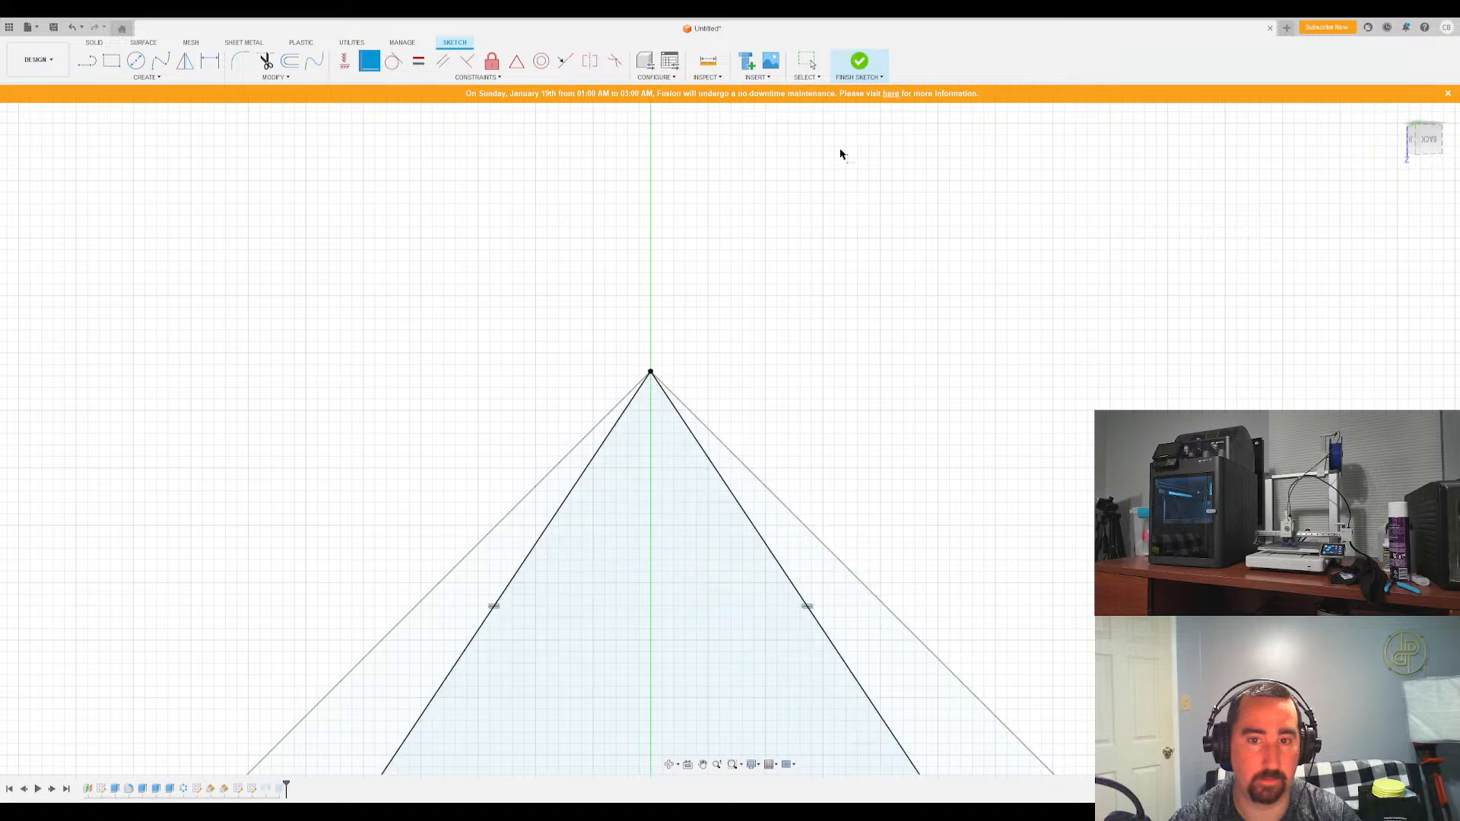
pyautogui.click(867, 67)
# Circular-pattern the tooth's loft and extrude-cut features around the ring, using its inner circular edge as the axis
pyautogui.moveTo(791, 251)
pyautogui.keyDown('shift'); pyautogui.mouseDown(button='middle')
pyautogui.moveTo(911, 499)
pyautogui.moveTo(947, 349)
pyautogui.moveTo(893, 398)
pyautogui.moveTo(375, 505)
pyautogui.moveTo(121, 613)
pyautogui.moveTo(62, 597)
pyautogui.moveTo(1030, 449)
pyautogui.mouseUp(button='middle'); pyautogui.keyUp('shift')
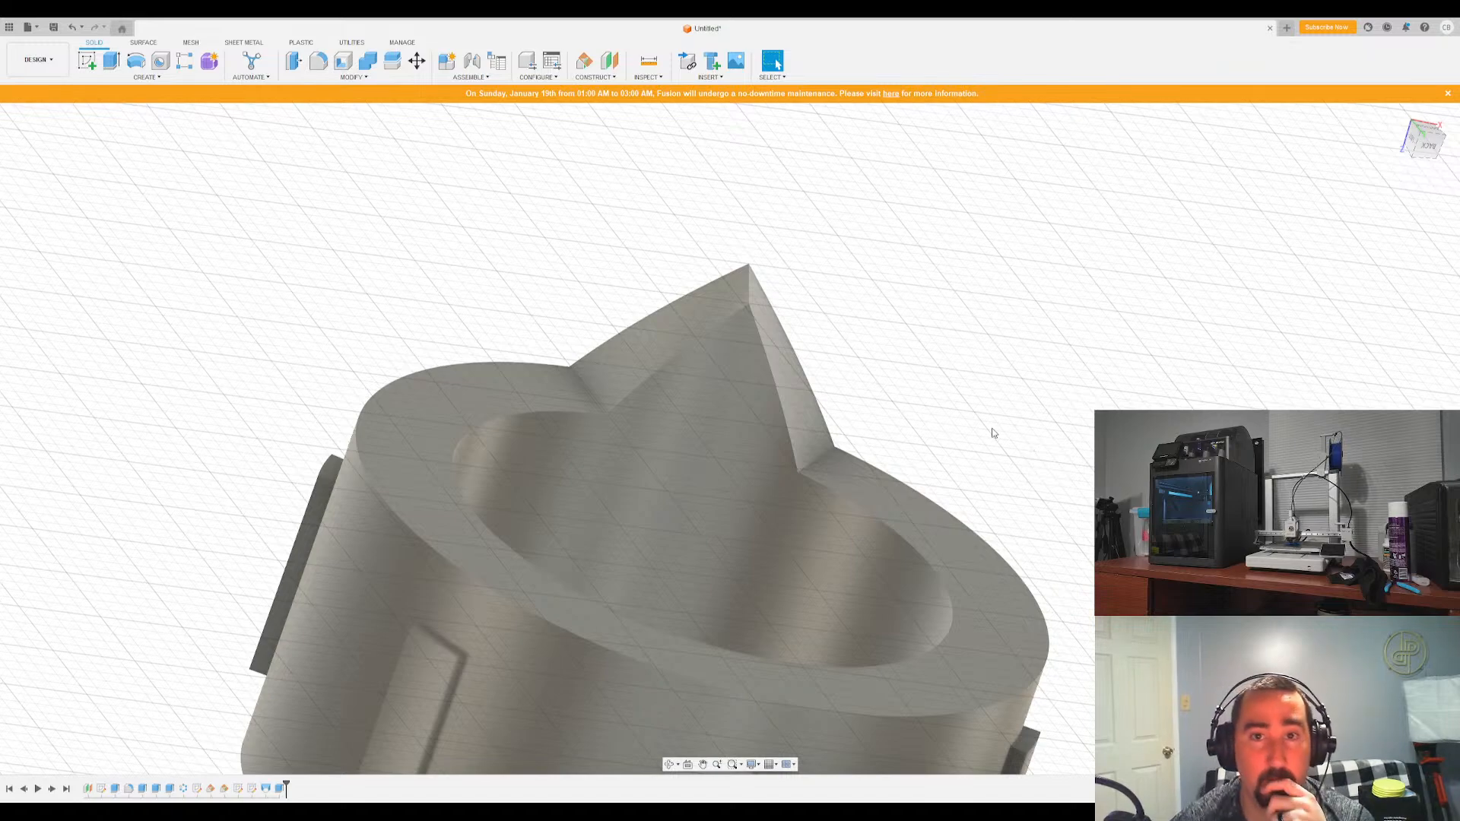
pyautogui.keyDown('shift'); pyautogui.moveTo(926, 359); pyautogui.dragTo(873, 325, button='middle'); pyautogui.keyUp('shift')
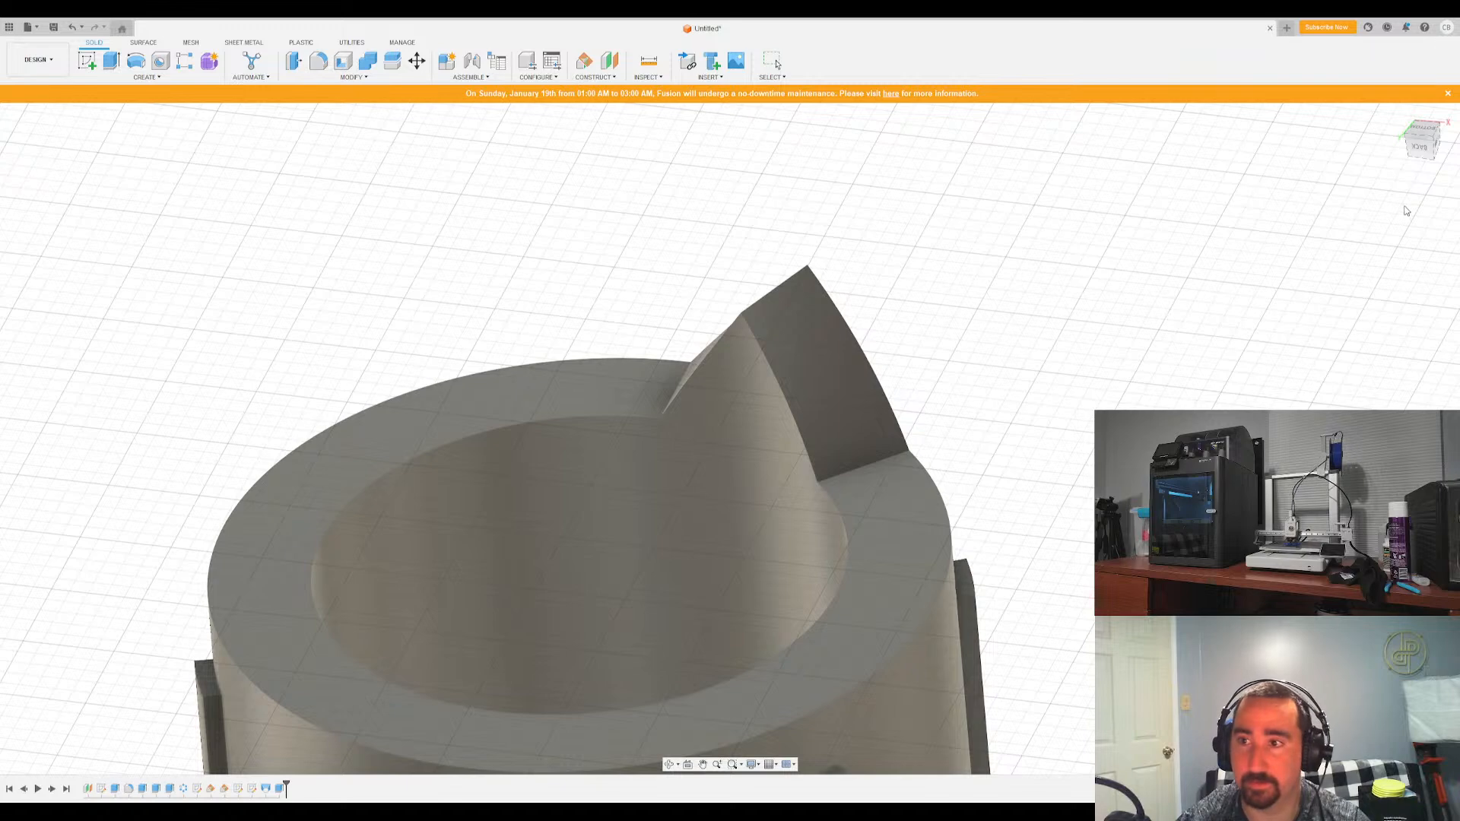
pyautogui.click(280, 789)
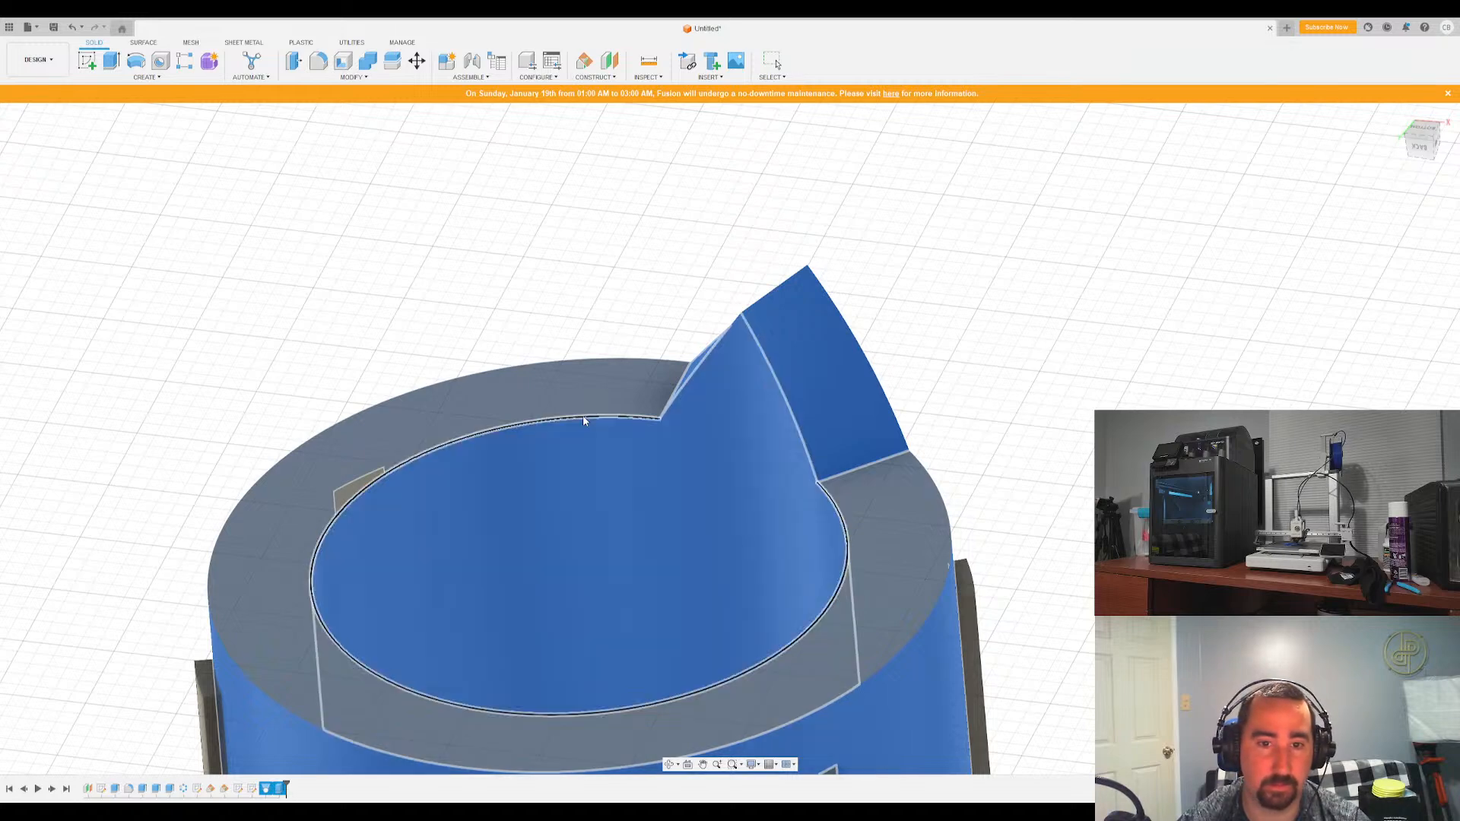
pyautogui.click(582, 417)
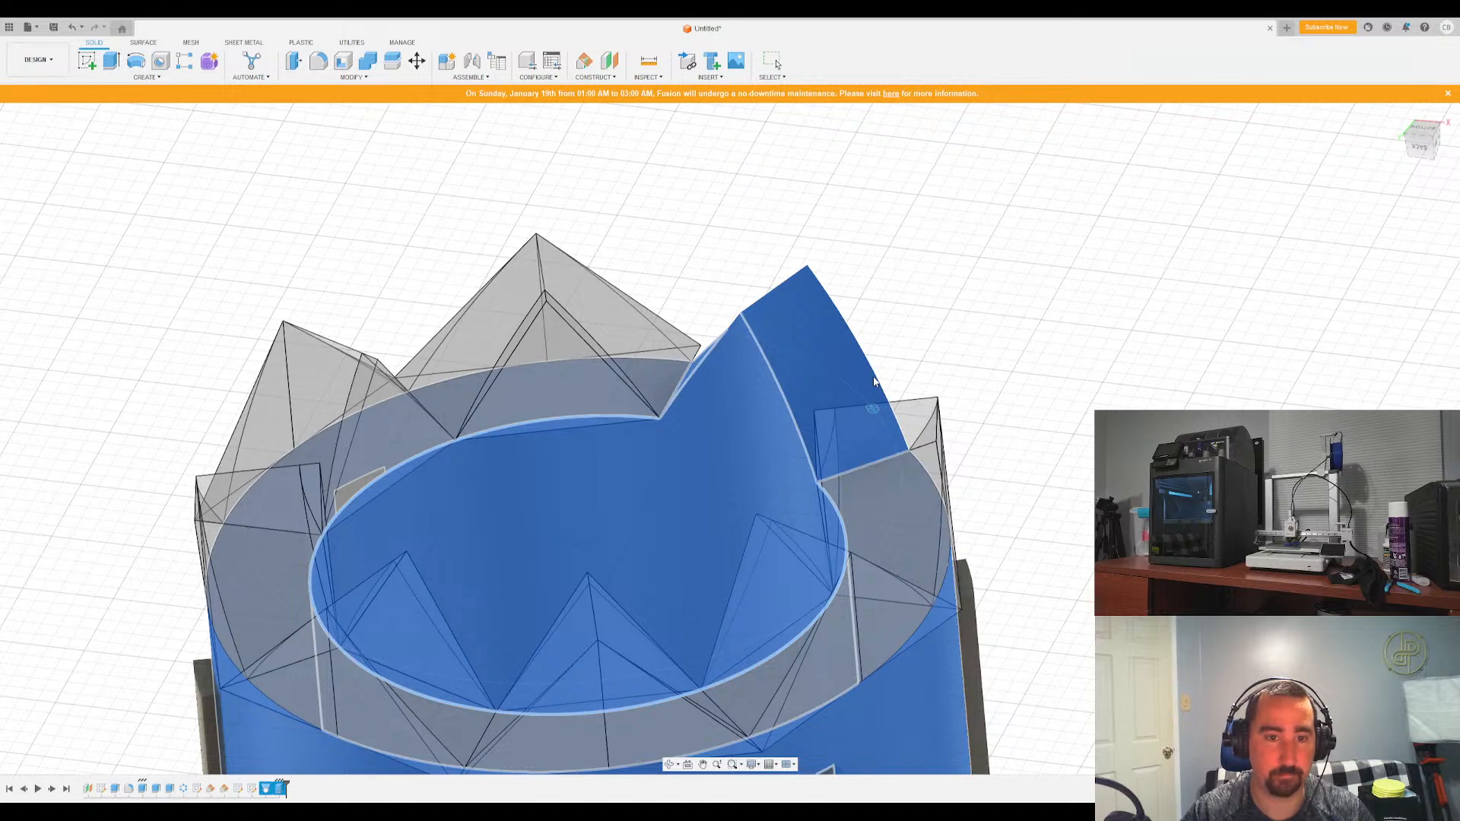
pyautogui.press('Return')
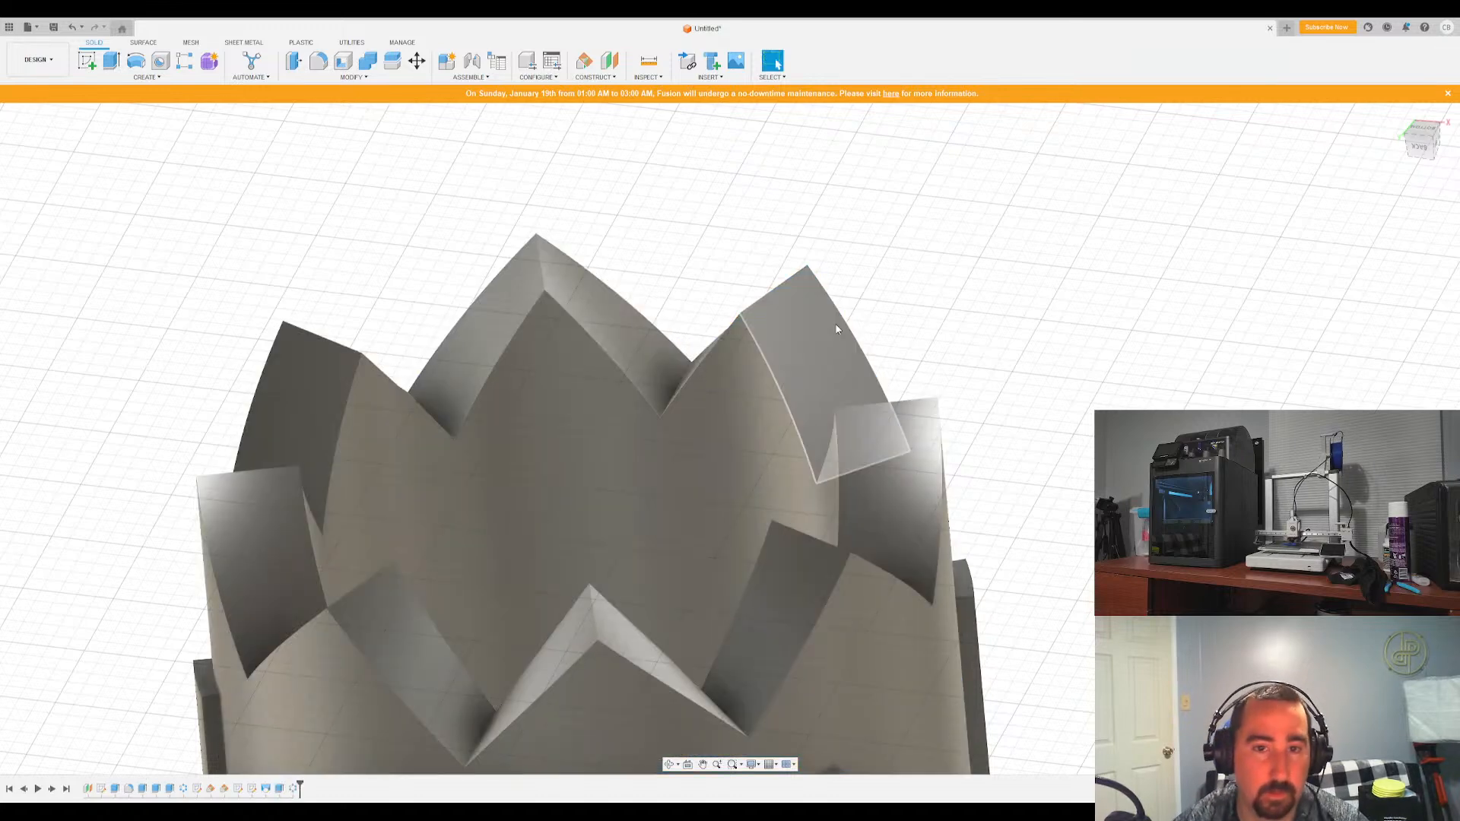
# Reopen the inner triangle's sketch and delete the constraint attaching one side line to the projected peak point
pyautogui.keyDown('shift'); pyautogui.moveTo(841, 326); pyautogui.dragTo(563, 380, button='middle'); pyautogui.keyUp('shift')
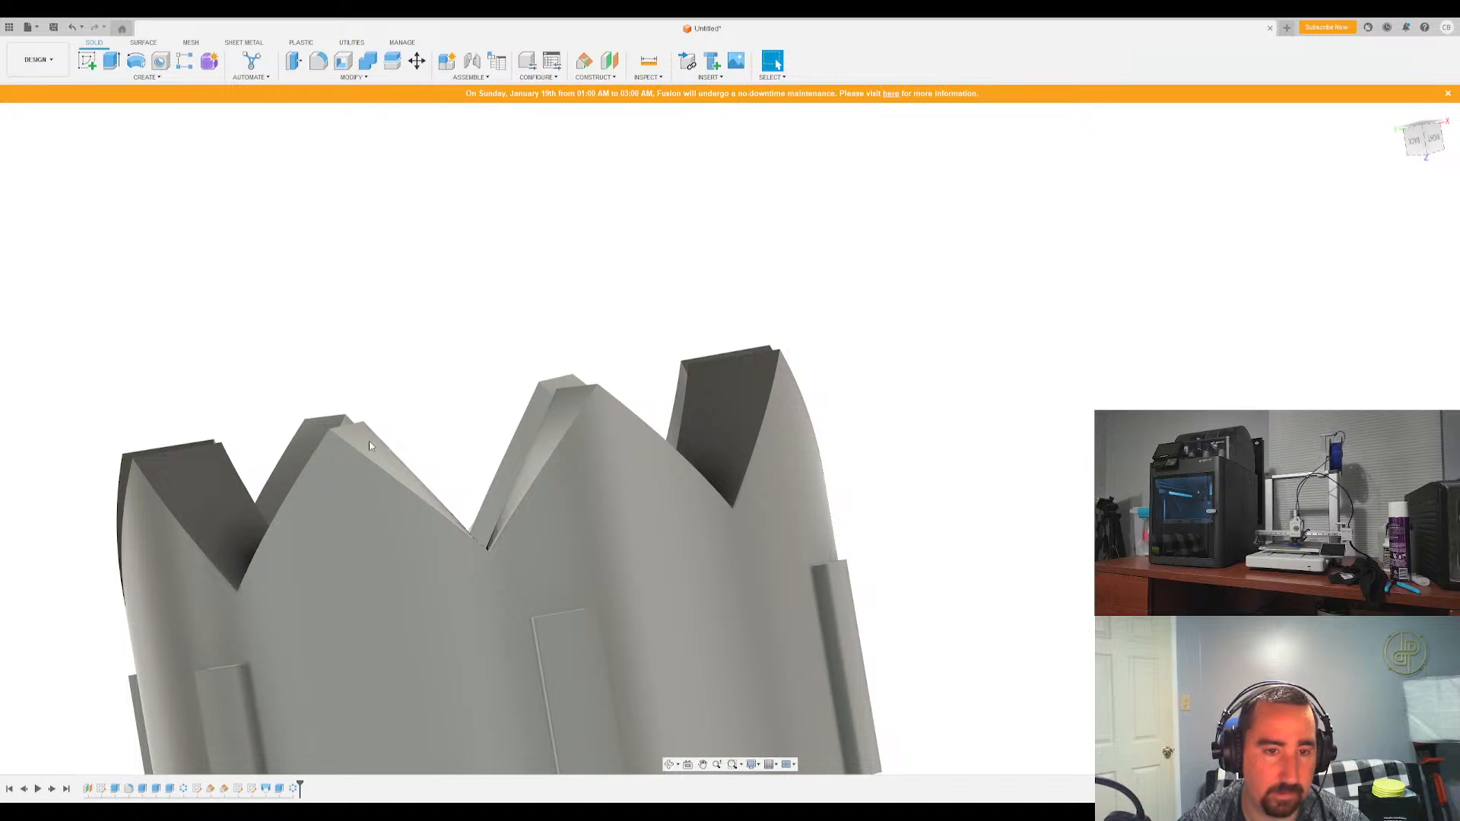
pyautogui.keyDown('shift'); pyautogui.moveTo(370, 445); pyautogui.dragTo(433, 435, button='middle'); pyautogui.keyUp('shift')
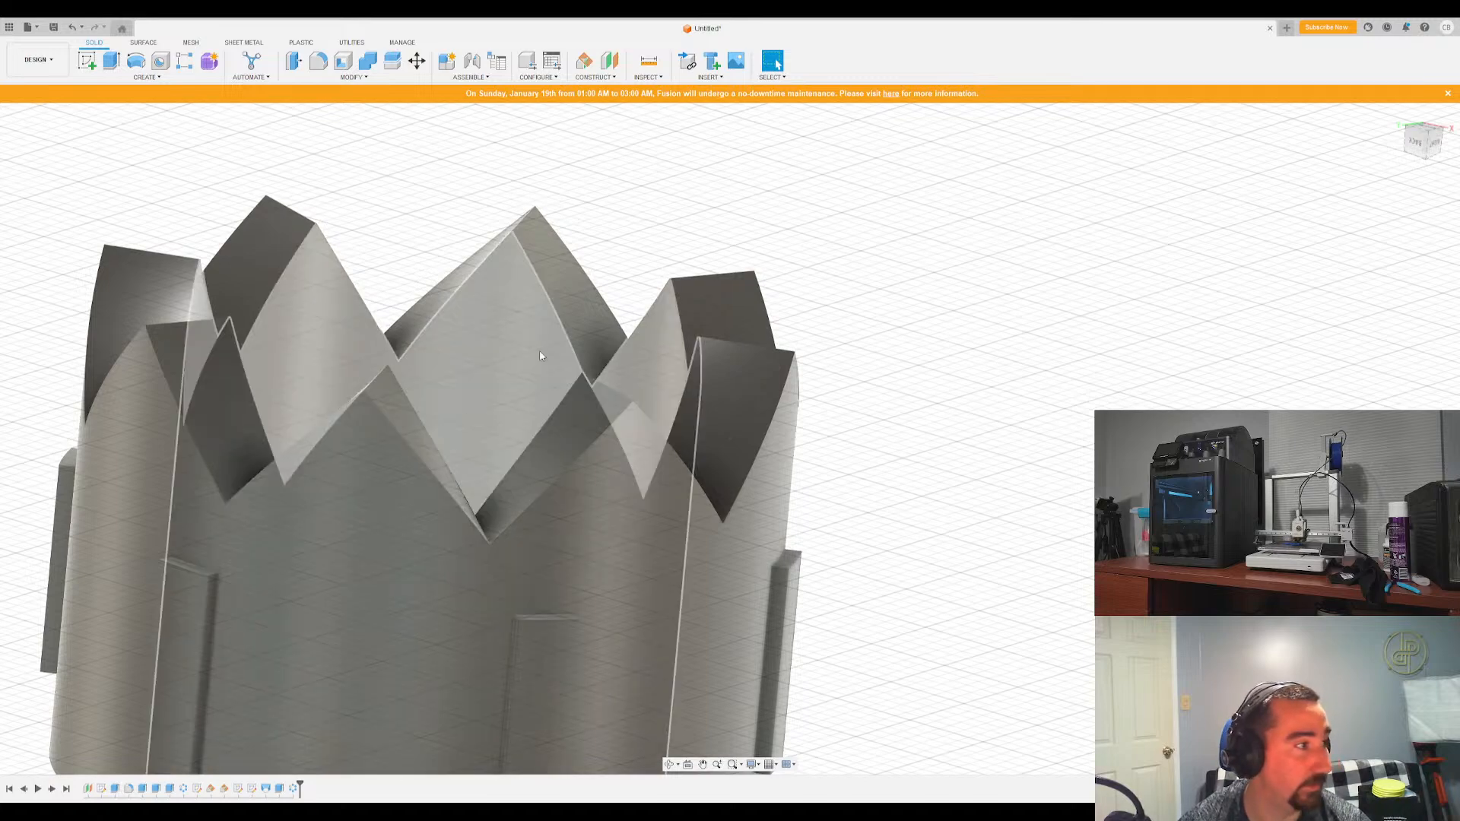
pyautogui.keyDown('shift'); pyautogui.moveTo(540, 356); pyautogui.dragTo(743, 499, button='middle'); pyautogui.keyUp('shift')
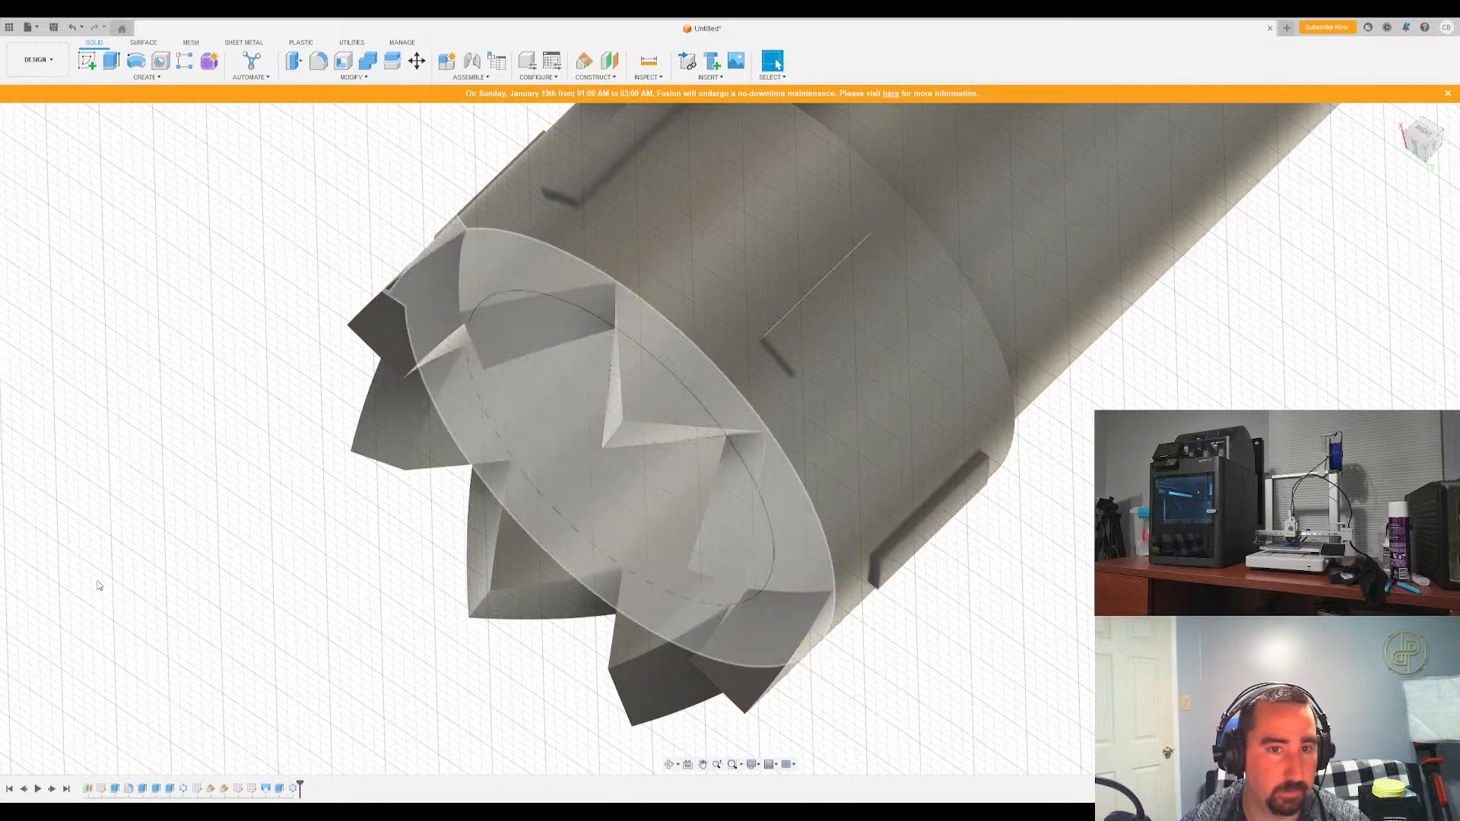
pyautogui.doubleClick(94, 607)
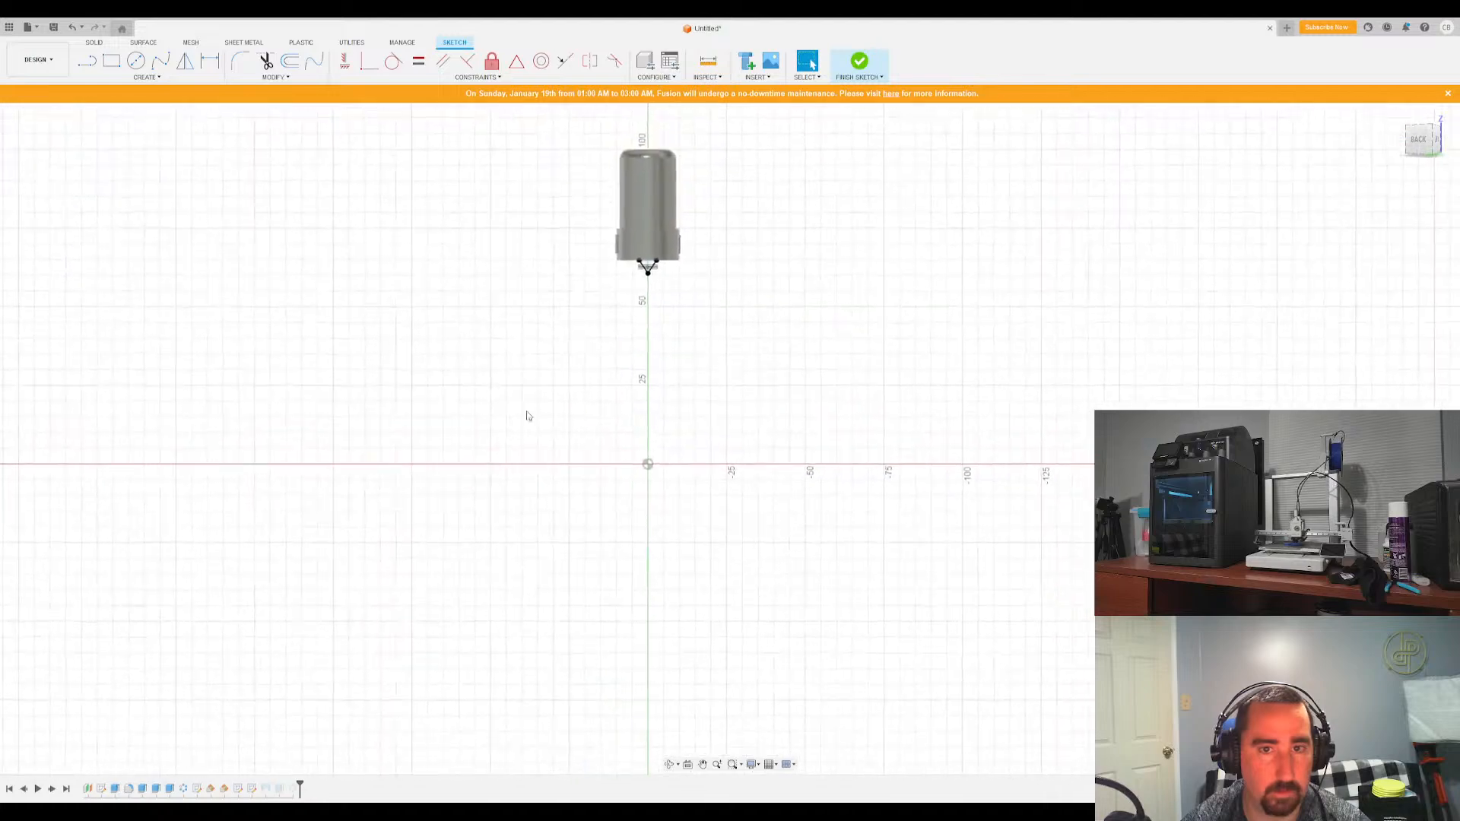
pyautogui.scroll(10, 693, 423)
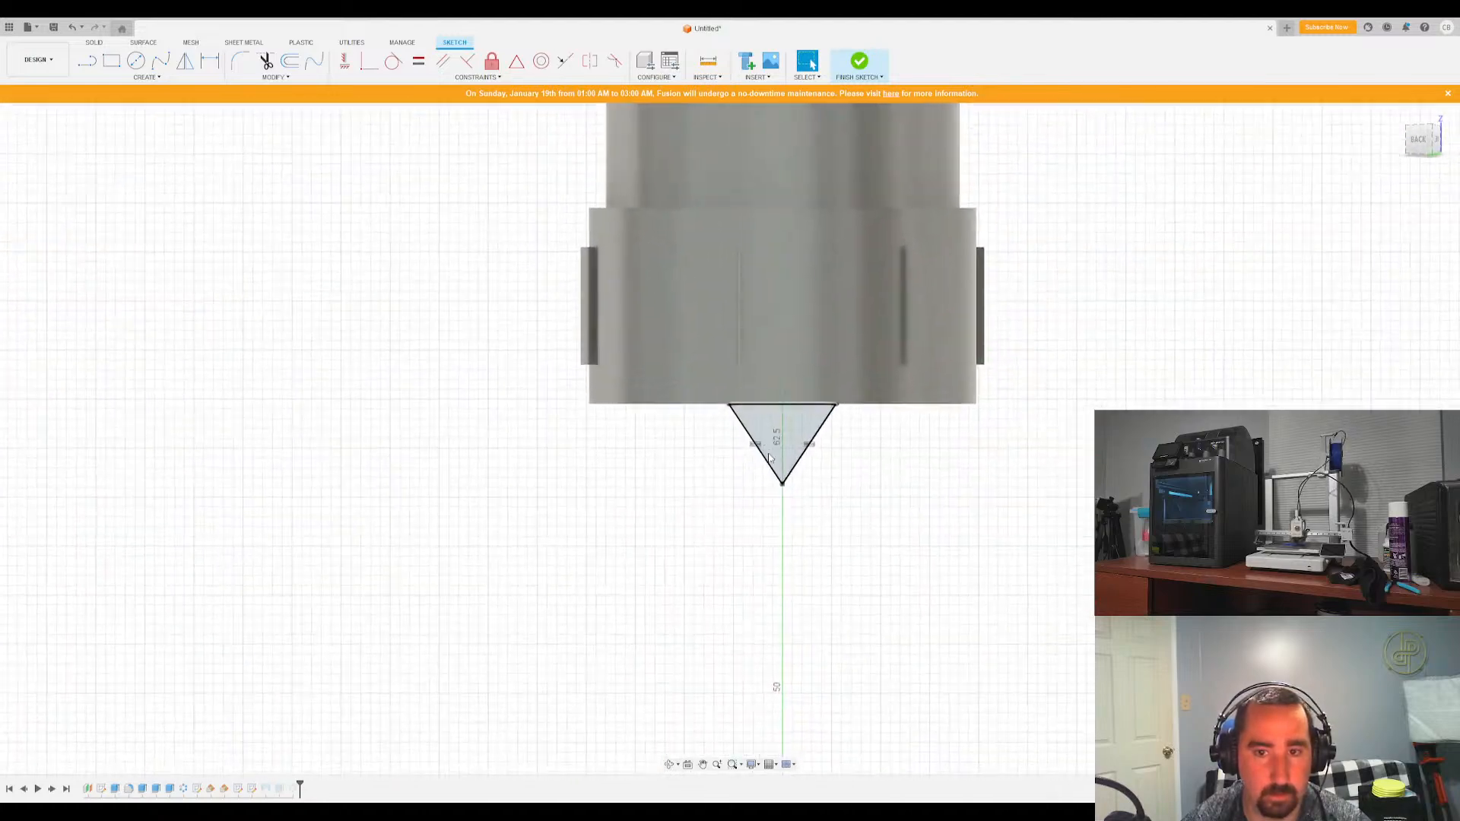
pyautogui.moveTo(809, 438); pyautogui.dragTo(606, 306, button='middle')
pyautogui.scroll(5, 530, 199)
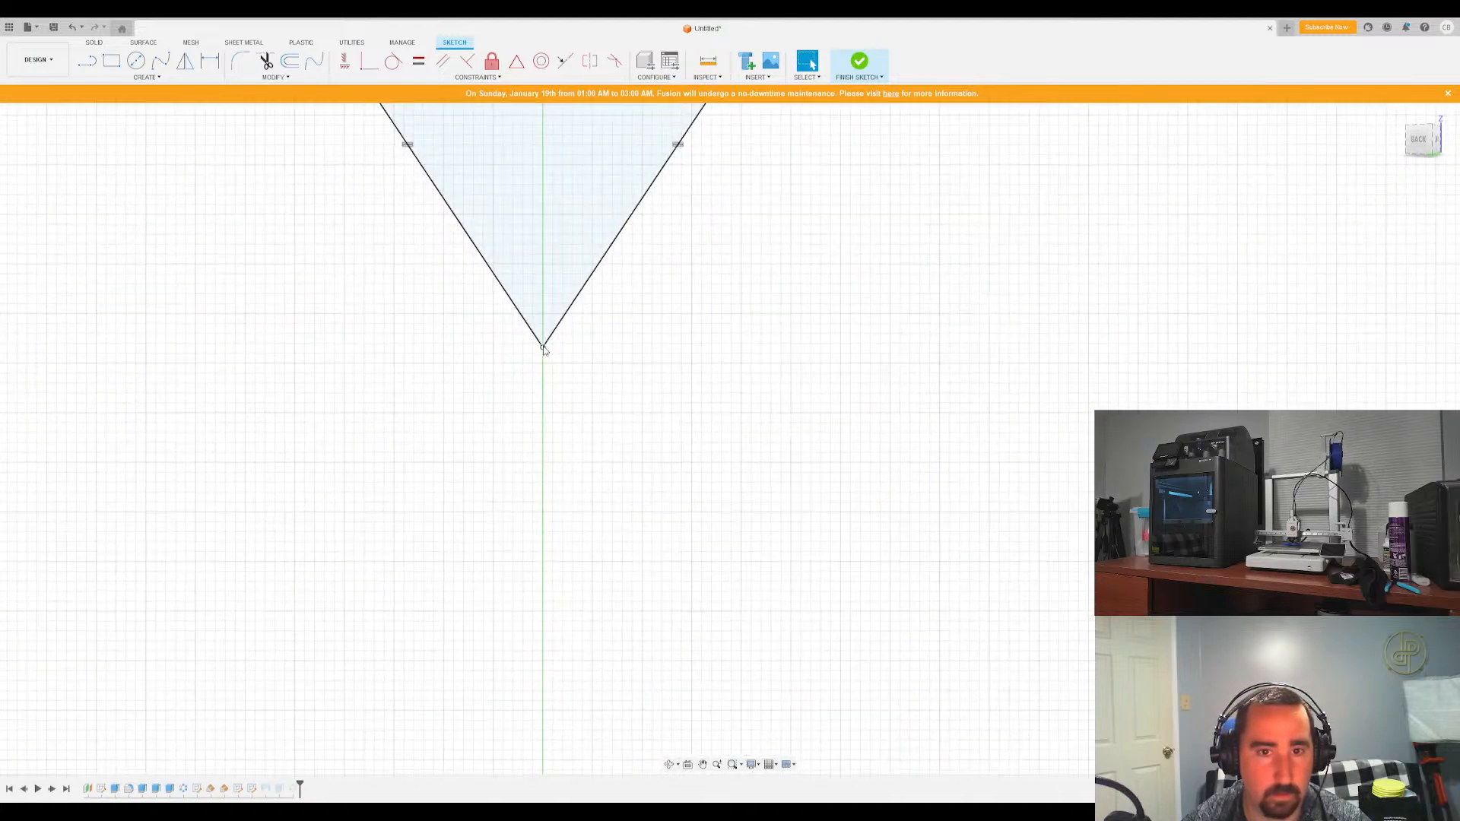
pyautogui.click(543, 347)
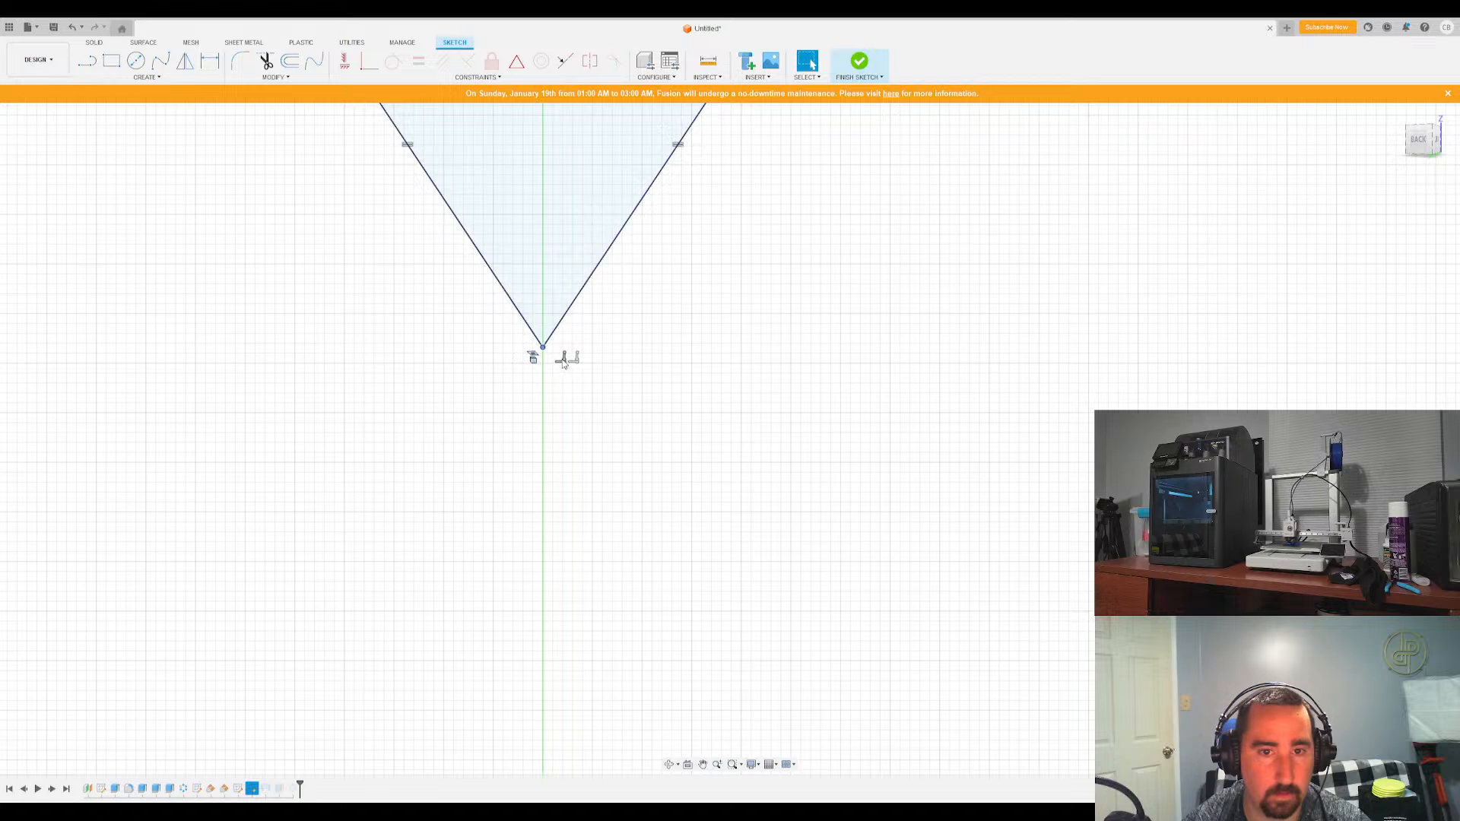
pyautogui.click(564, 364)
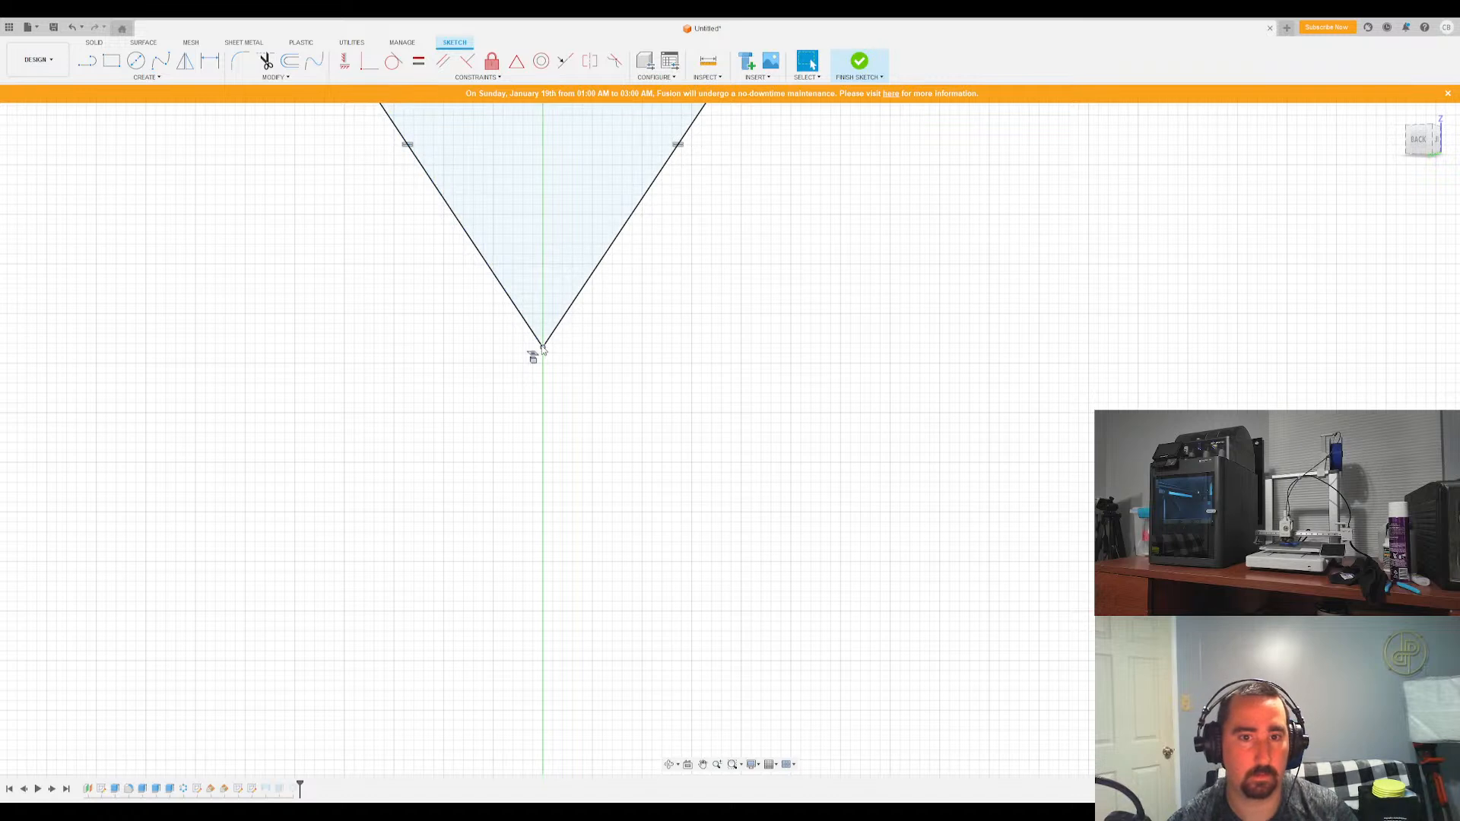
# Pull the inner triangle's side lines away from the projected peak, removing the remaining constraint that holds them there
pyautogui.moveTo(543, 347); pyautogui.dragTo(491, 307)
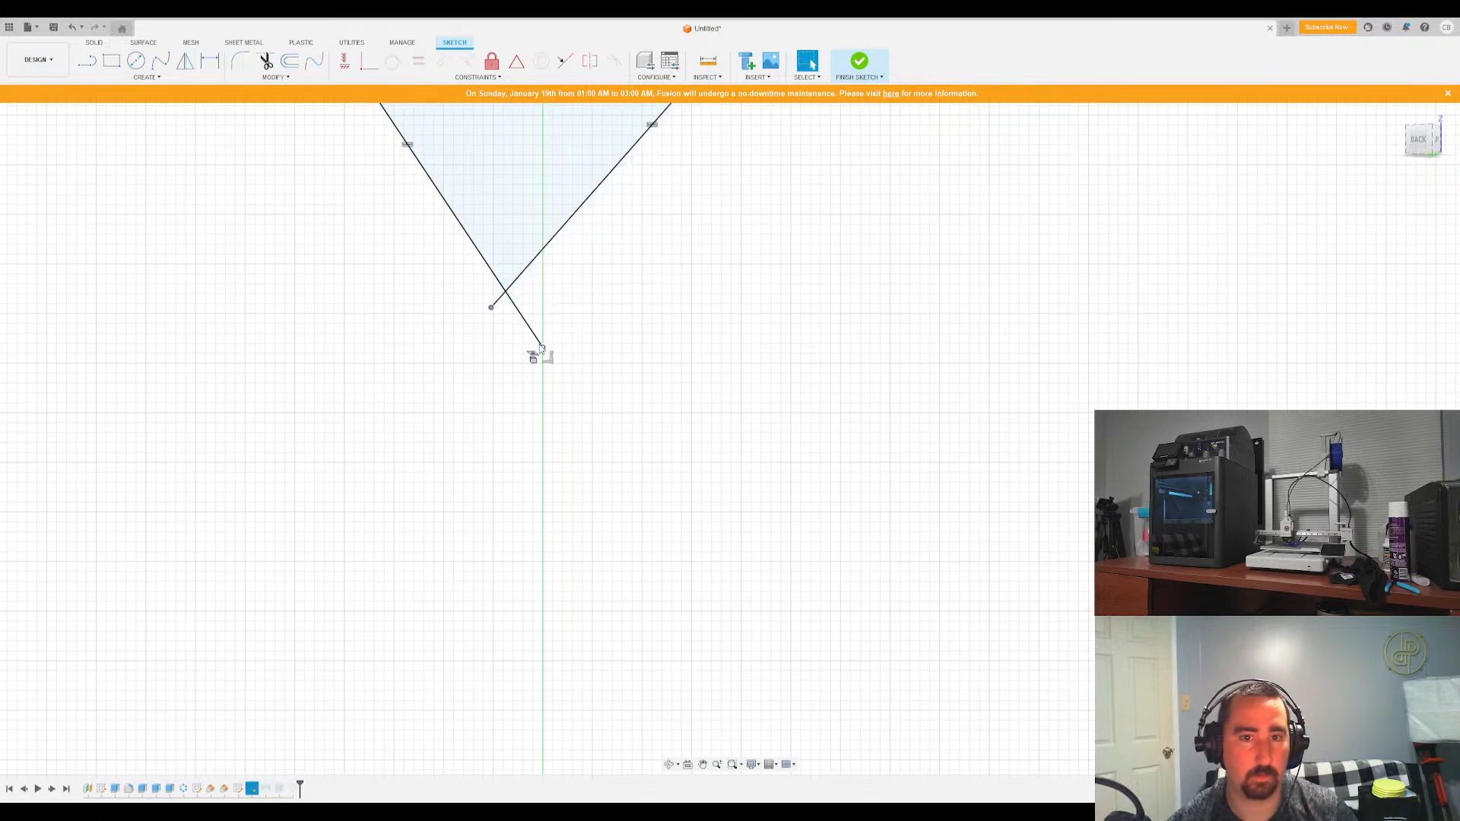
pyautogui.click(538, 342)
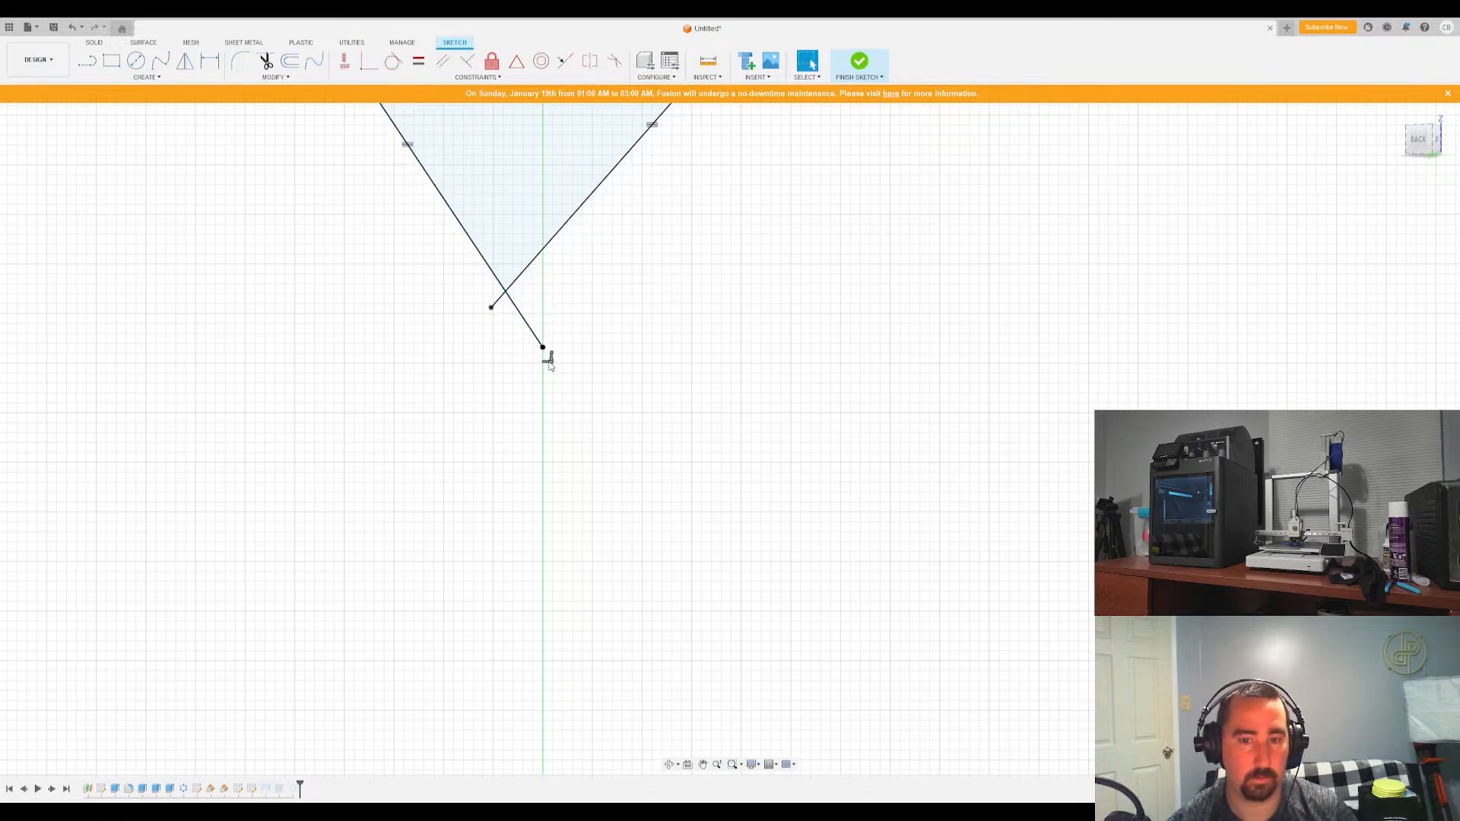
pyautogui.click(542, 347)
pyautogui.keyDown('ctrl'); pyautogui.click(532, 340); pyautogui.keyUp('ctrl')
pyautogui.moveTo(532, 340); pyautogui.dragTo(522, 306)
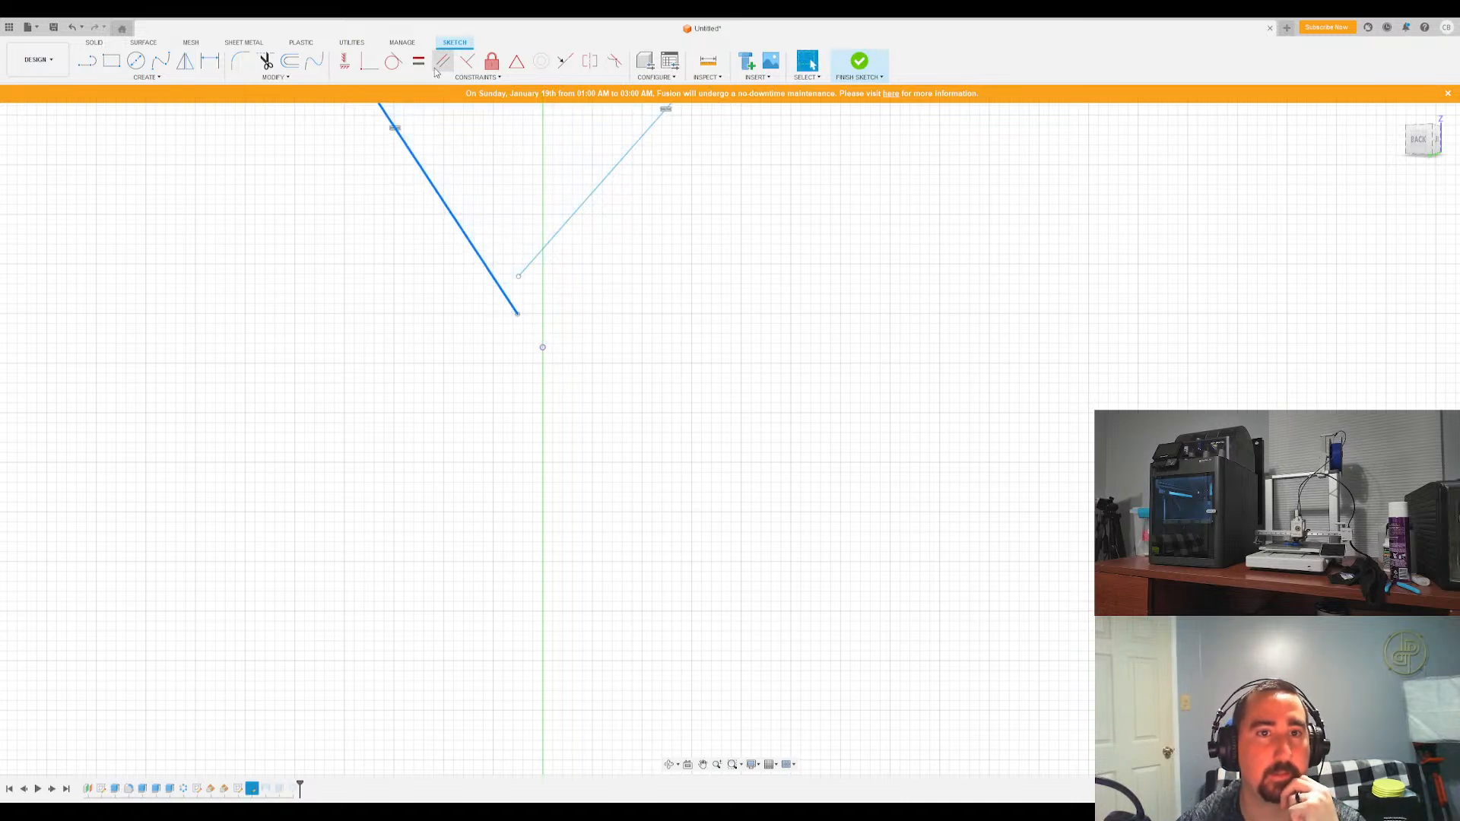
# Make the free lower ends of the inner triangle's two side lines coincident to close the profile
pyautogui.click(369, 69)
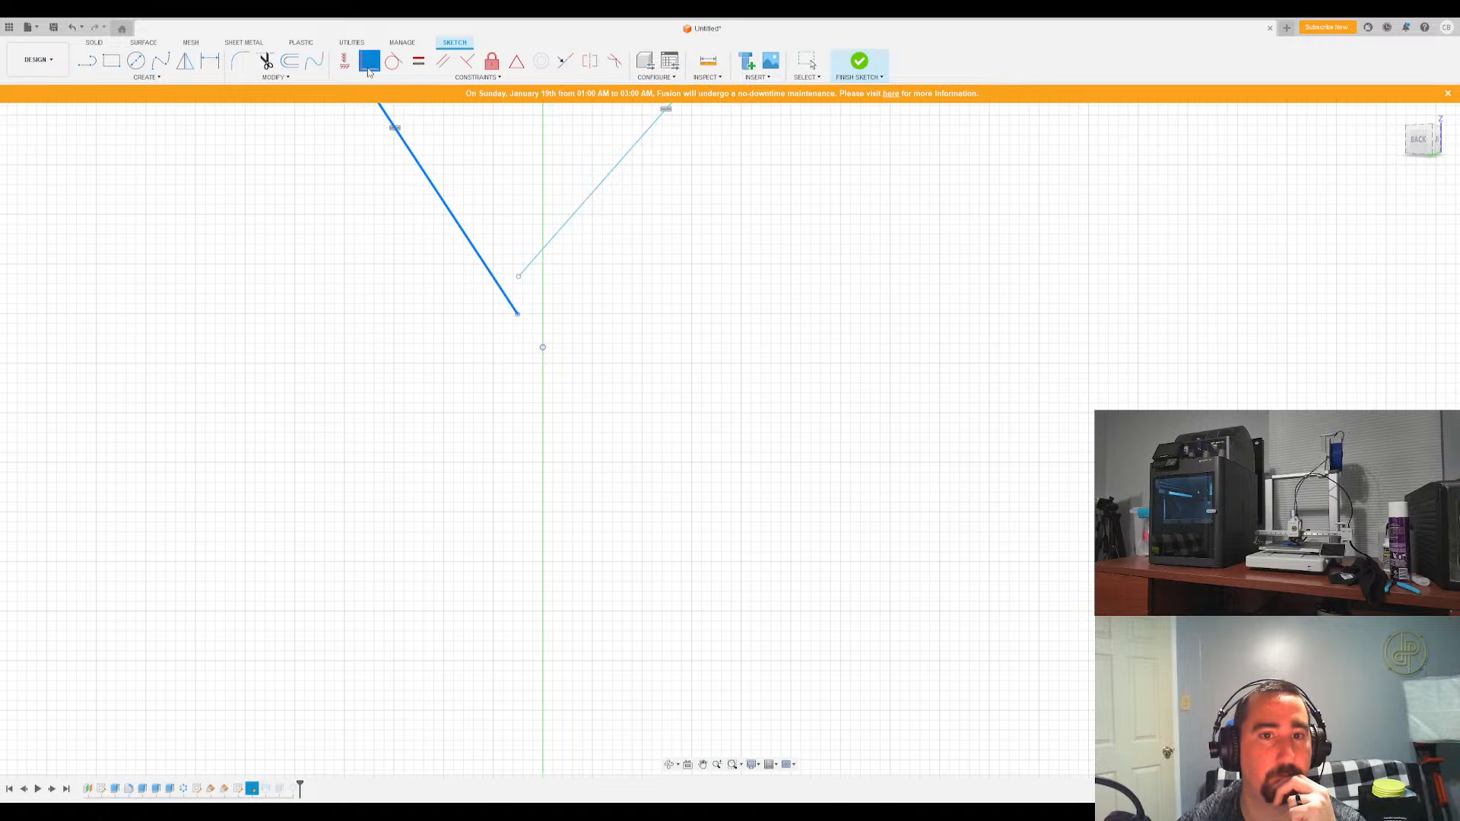
pyautogui.click(517, 272)
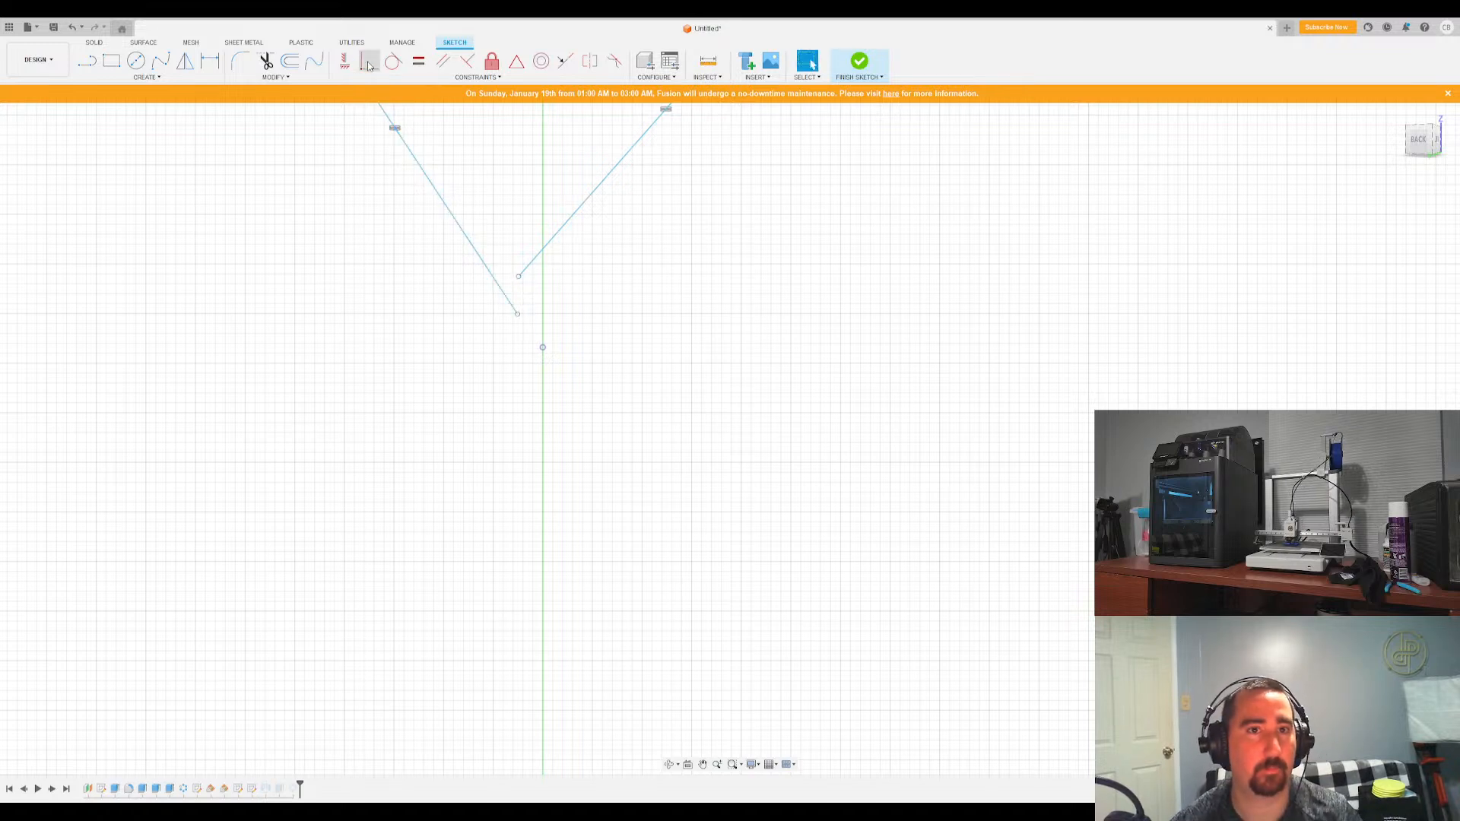
pyautogui.click(518, 314)
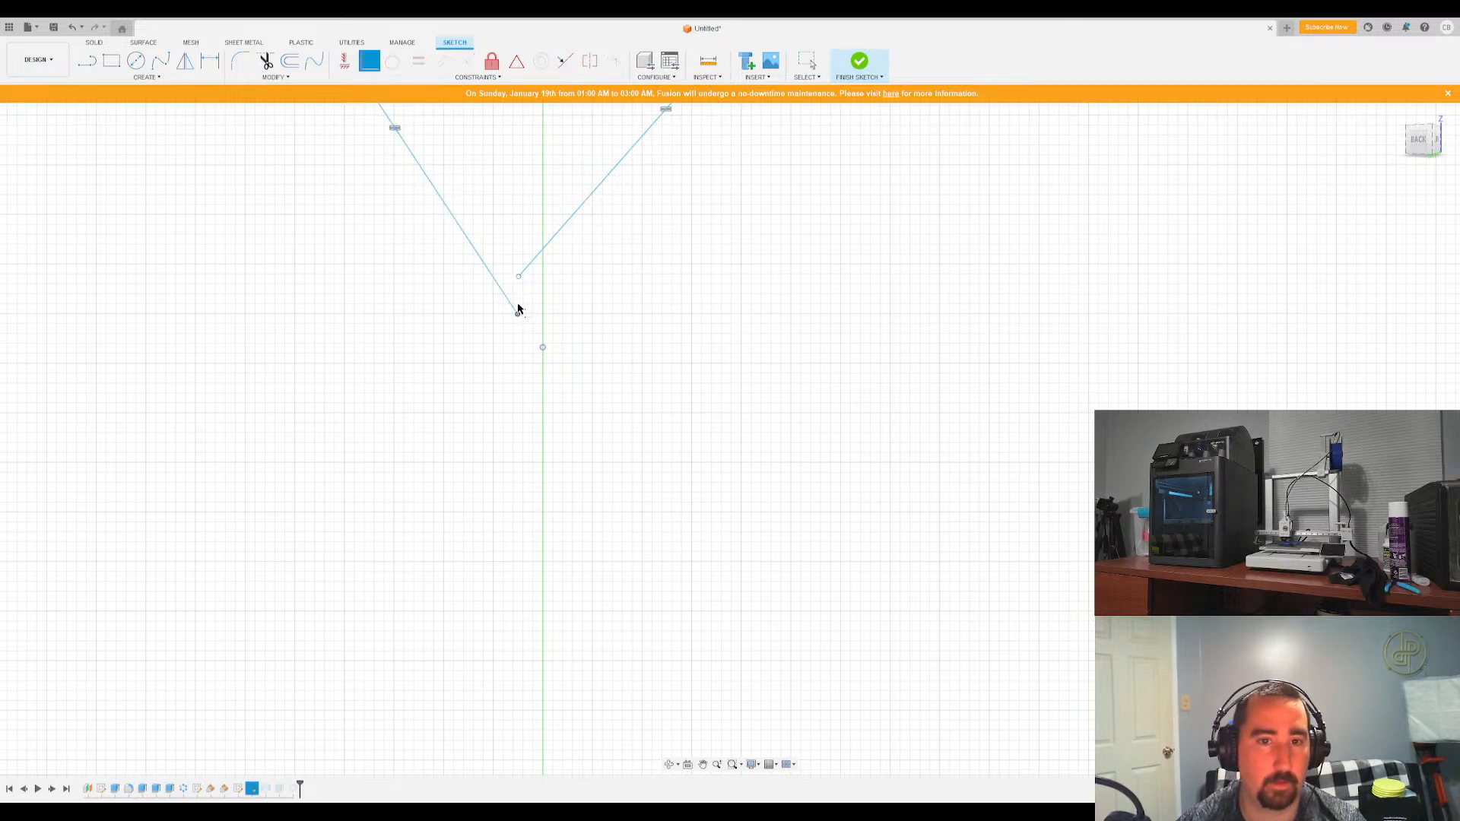
pyautogui.click(518, 278)
pyautogui.press('F6')
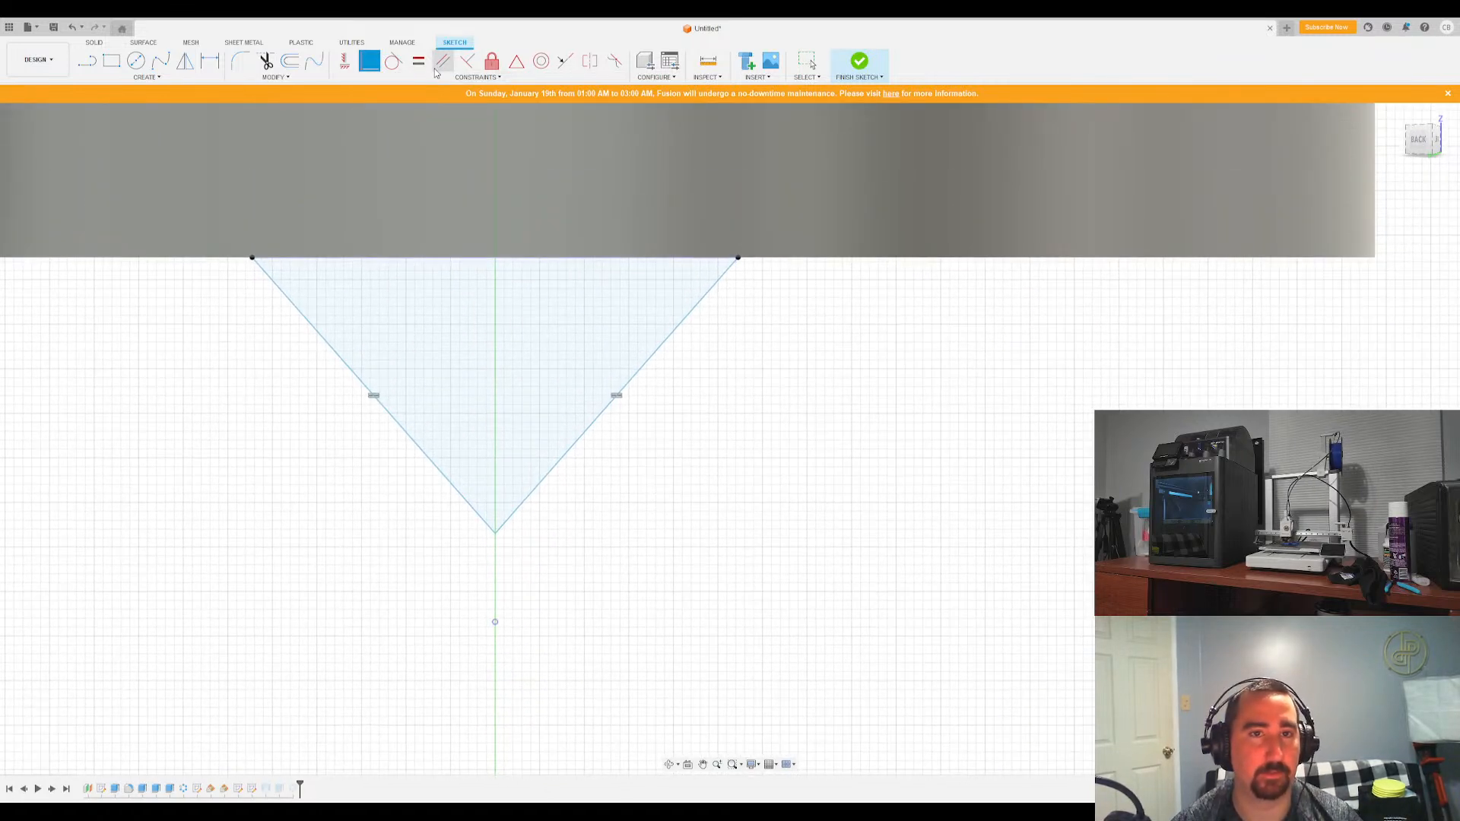
pyautogui.press('Escape')
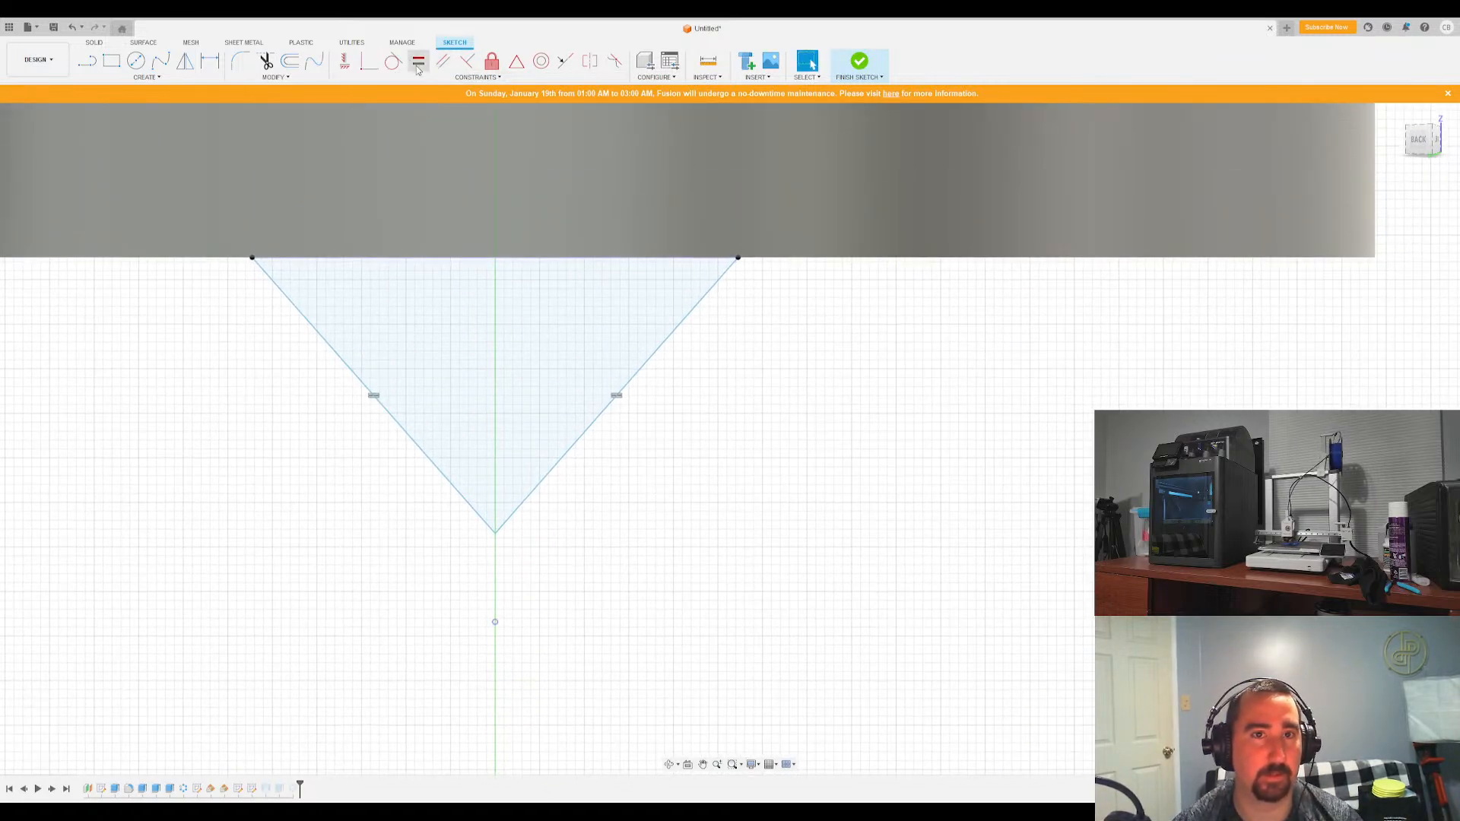
# Make the inner triangle's two side lines perpendicular to each other and finish the sketch
pyautogui.click(467, 61)
pyautogui.click(474, 514)
pyautogui.click(508, 515)
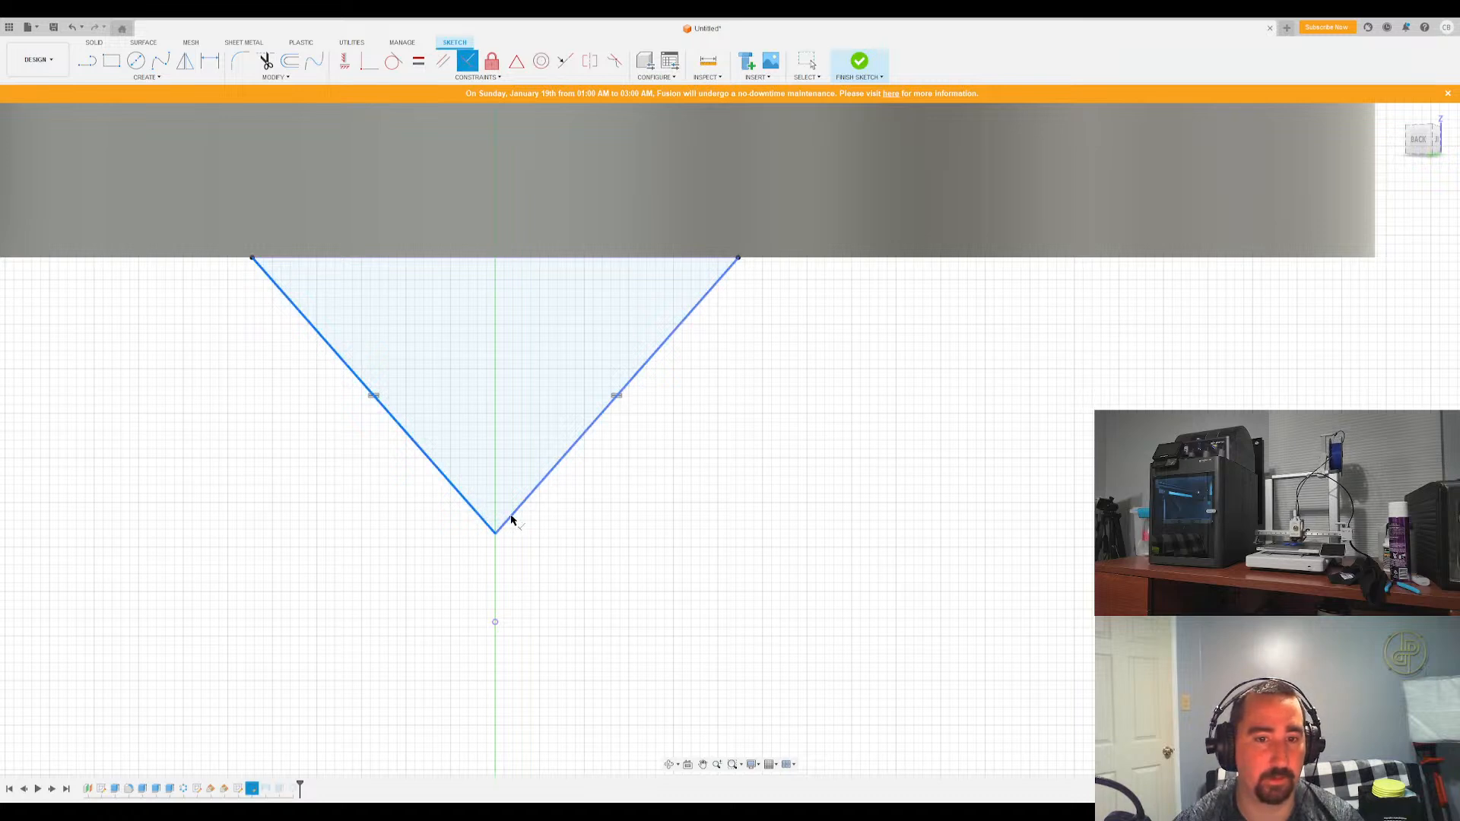
pyautogui.click(495, 525)
pyautogui.click(862, 63)
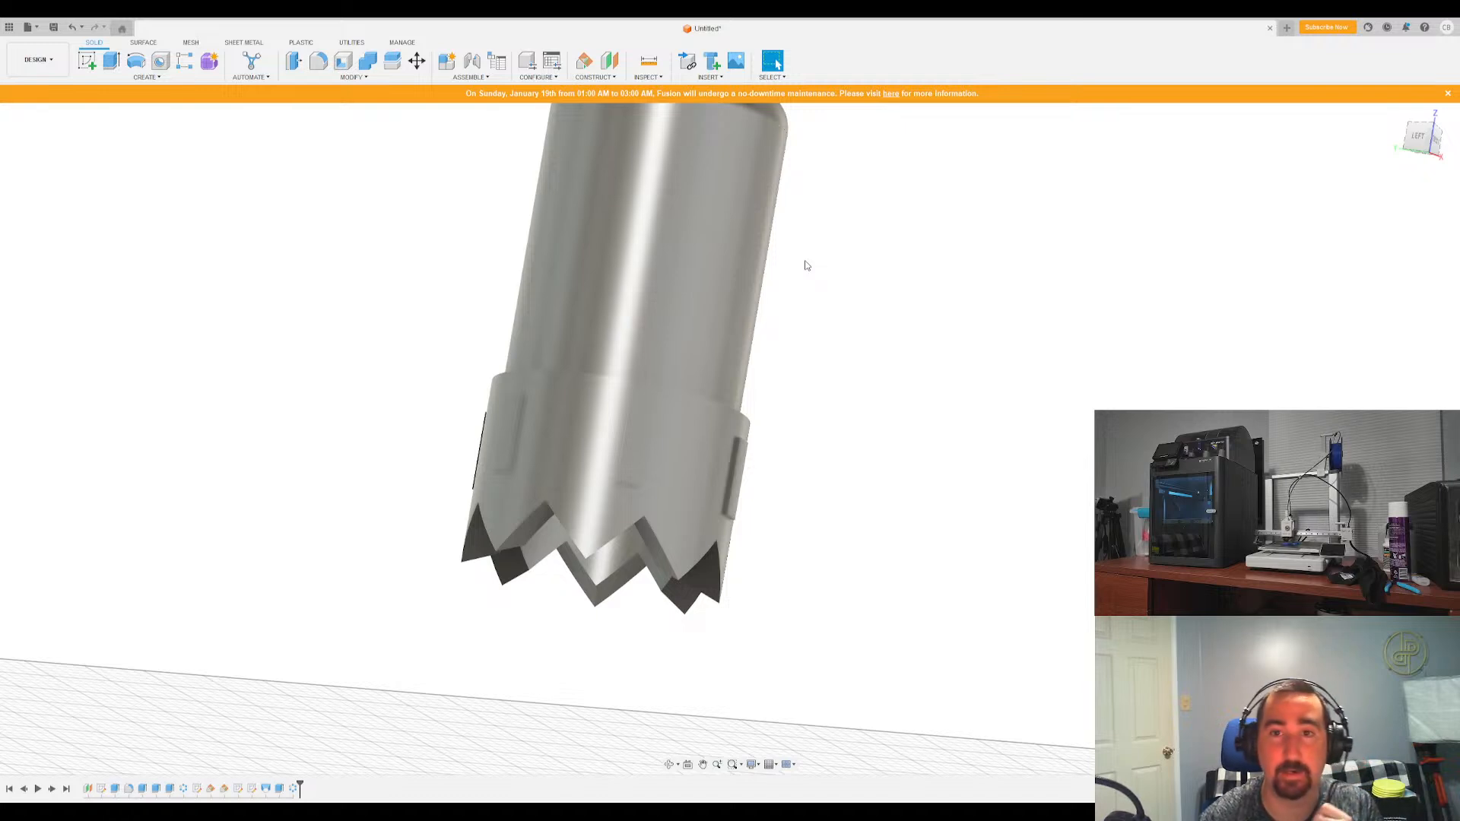
# Examine the patterned crown teeth and the tube's overall shape from the home view, the side and the open end
pyautogui.keyDown('shift'); pyautogui.moveTo(799, 251); pyautogui.dragTo(818, 208, button='middle'); pyautogui.keyUp('shift')
pyautogui.press('F6')
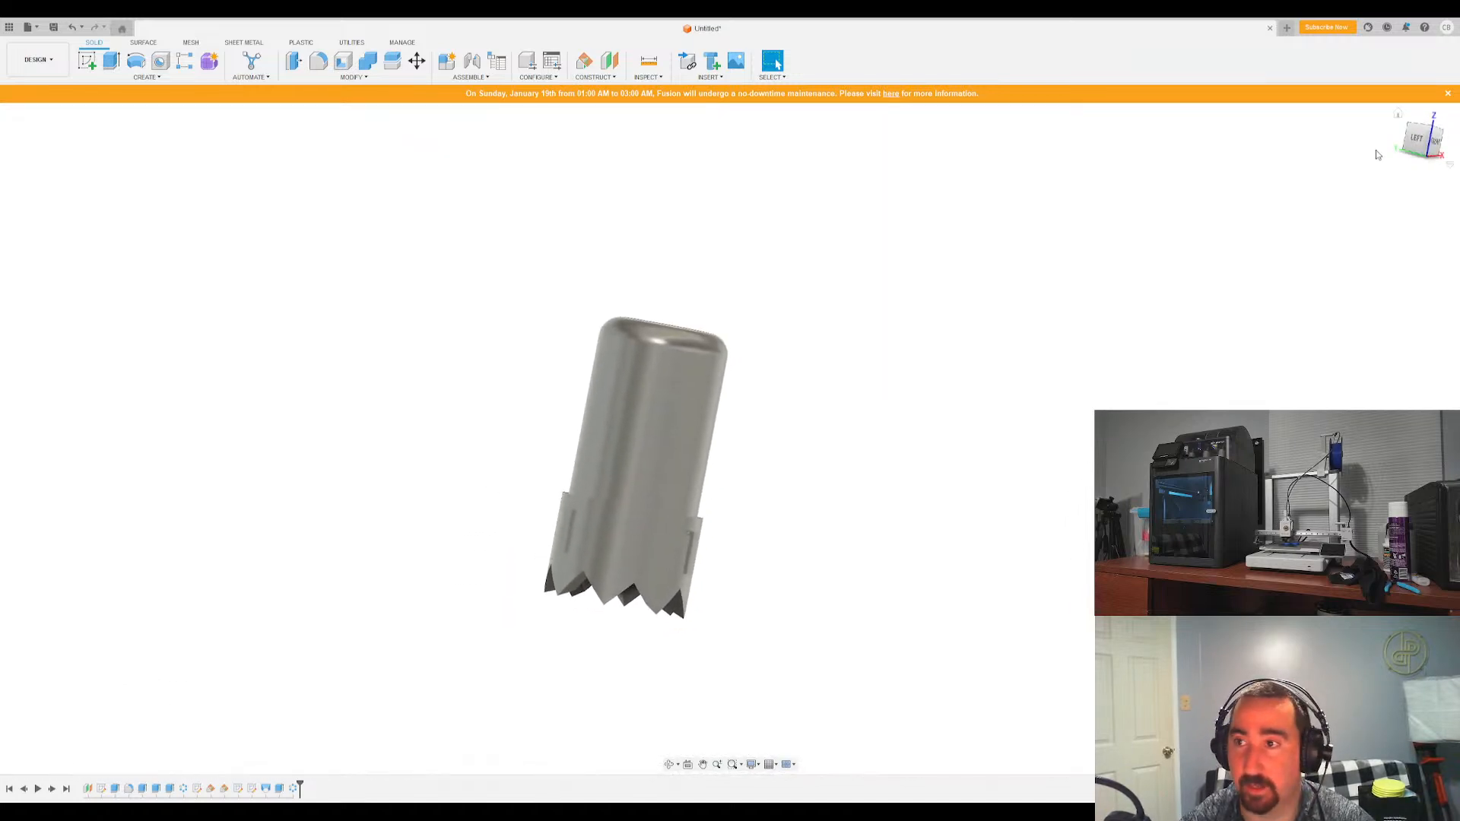
pyautogui.click(1399, 116)
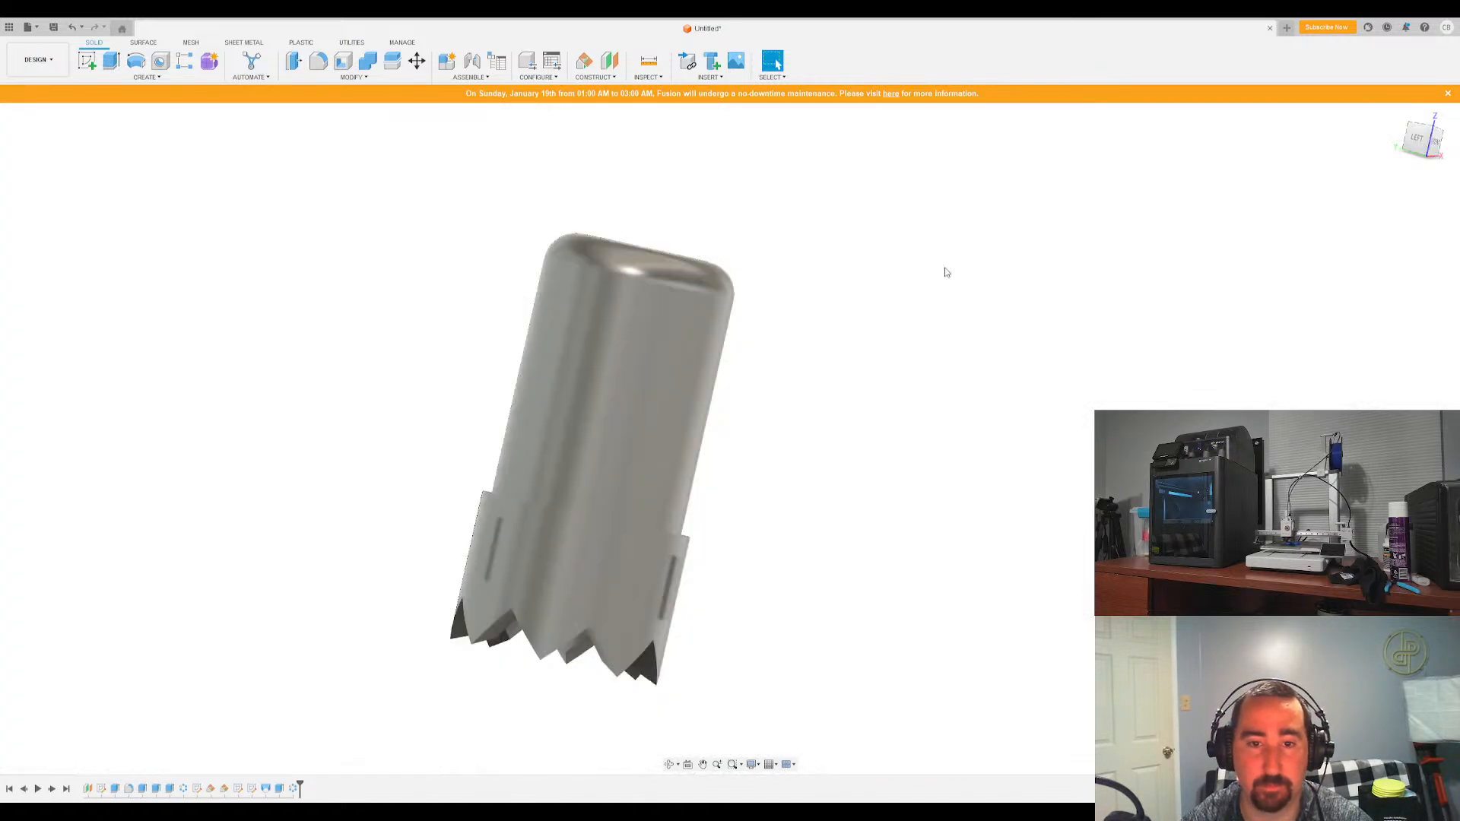
pyautogui.click(1398, 115)
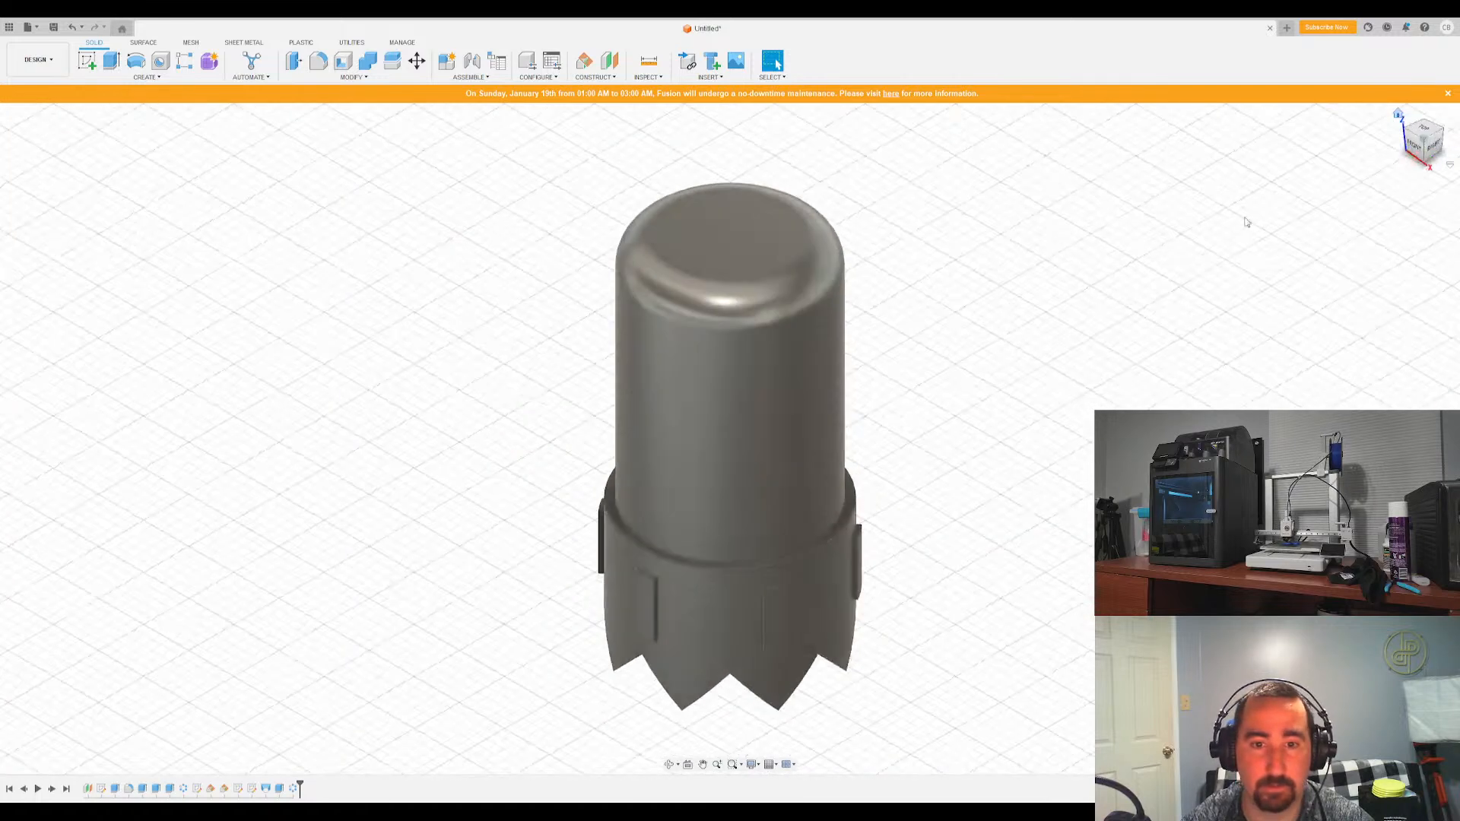
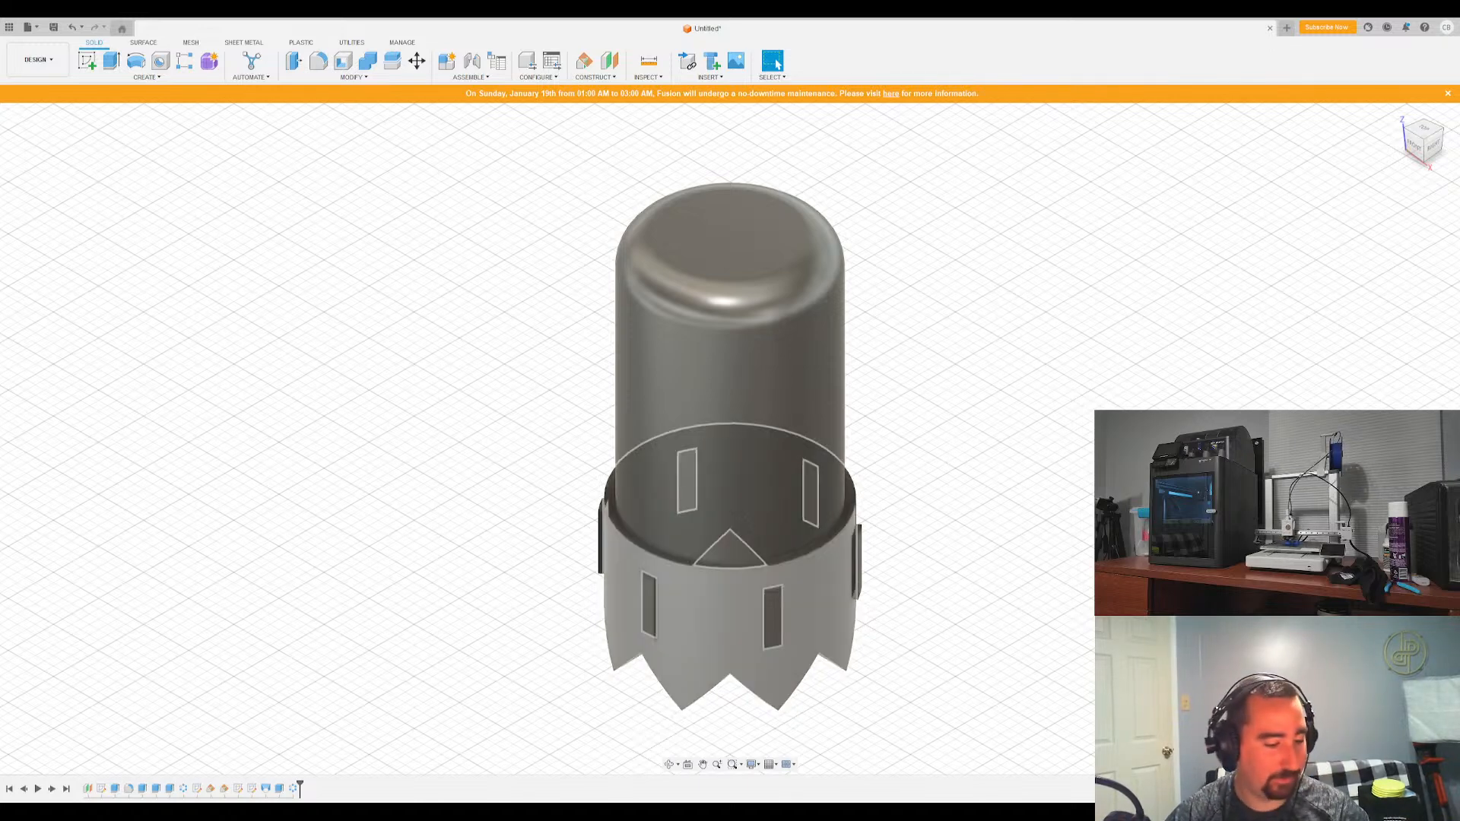
pyautogui.scroll(1, 1148, 372)
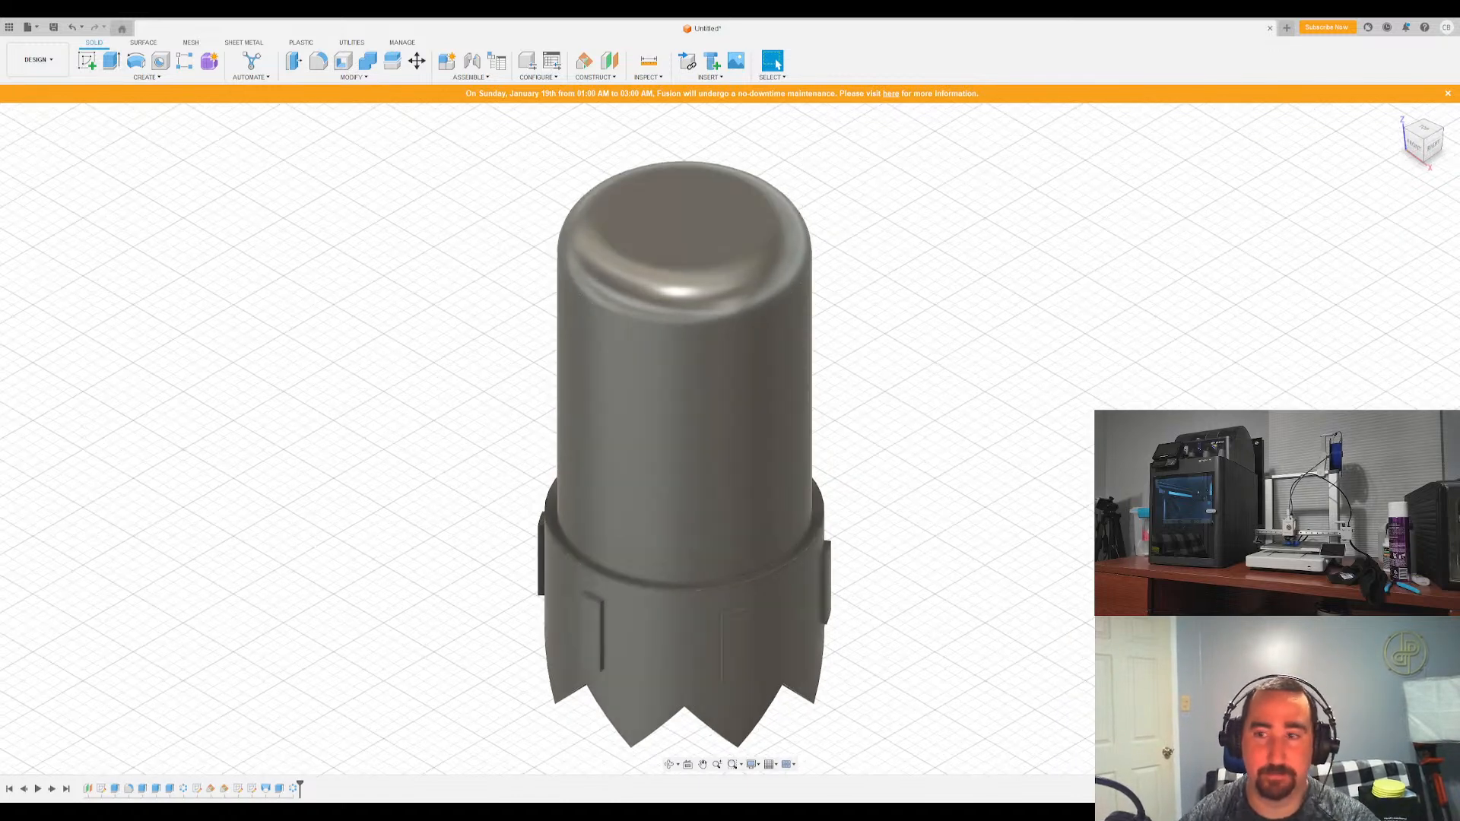
pyautogui.moveTo(1424, 148); pyautogui.dragTo(1416, 111)
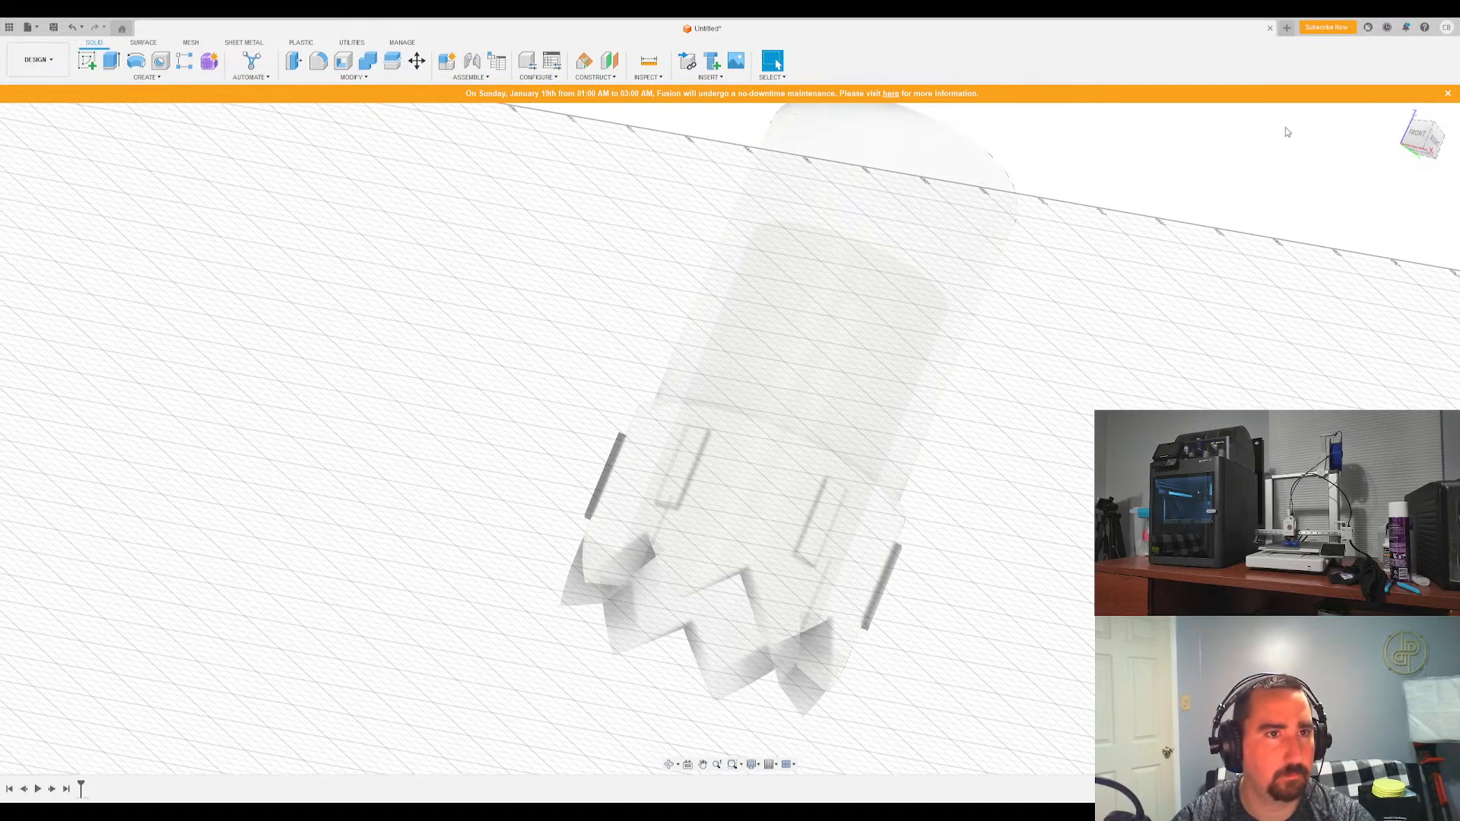
pyautogui.keyDown('shift'); pyautogui.moveTo(1241, 110); pyautogui.dragTo(1119, 189, button='middle'); pyautogui.keyUp('shift')
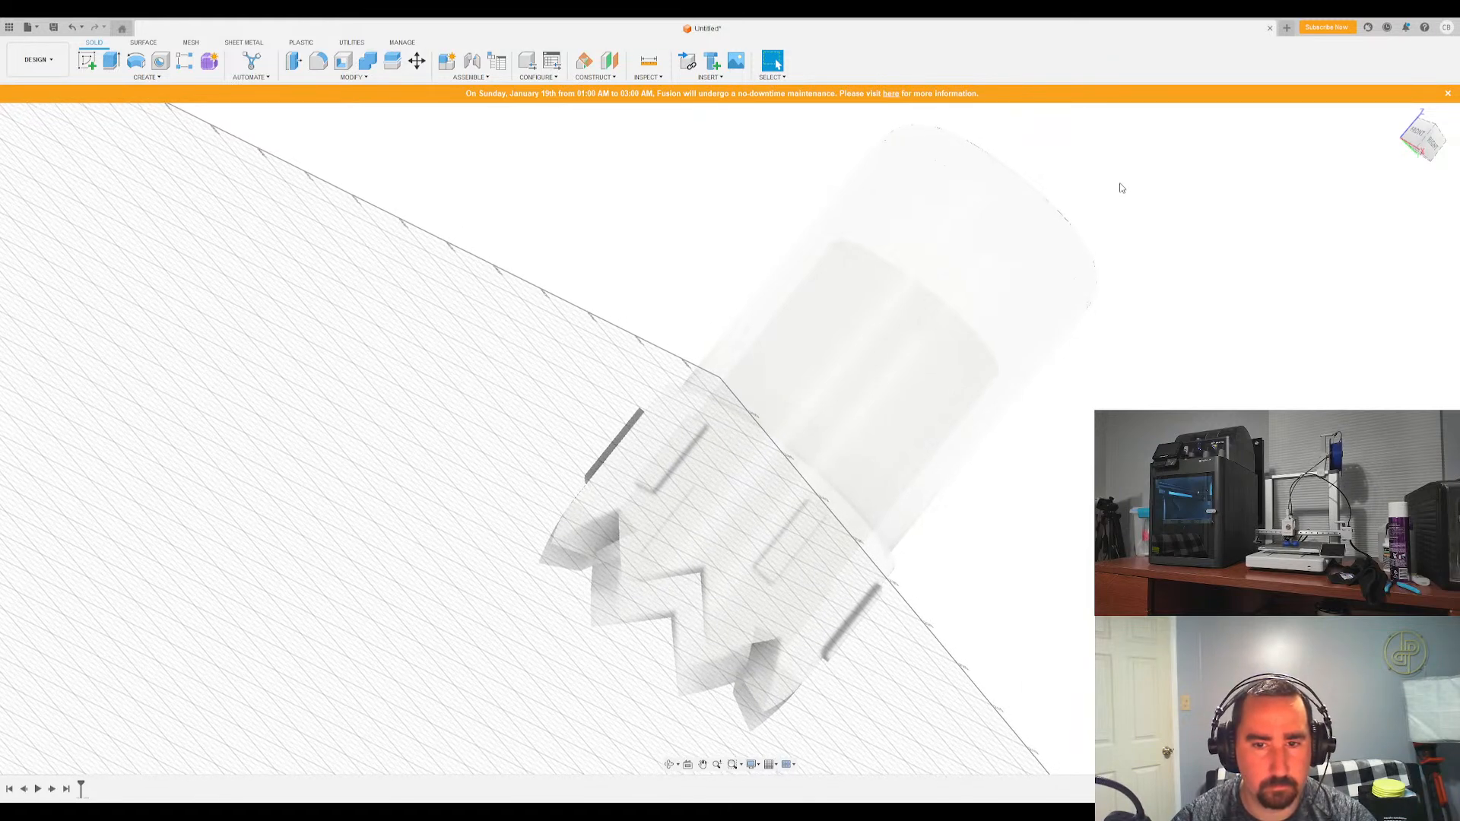
pyautogui.keyDown('shift'); pyautogui.moveTo(1117, 187); pyautogui.dragTo(1095, 189, button='middle'); pyautogui.keyUp('shift')
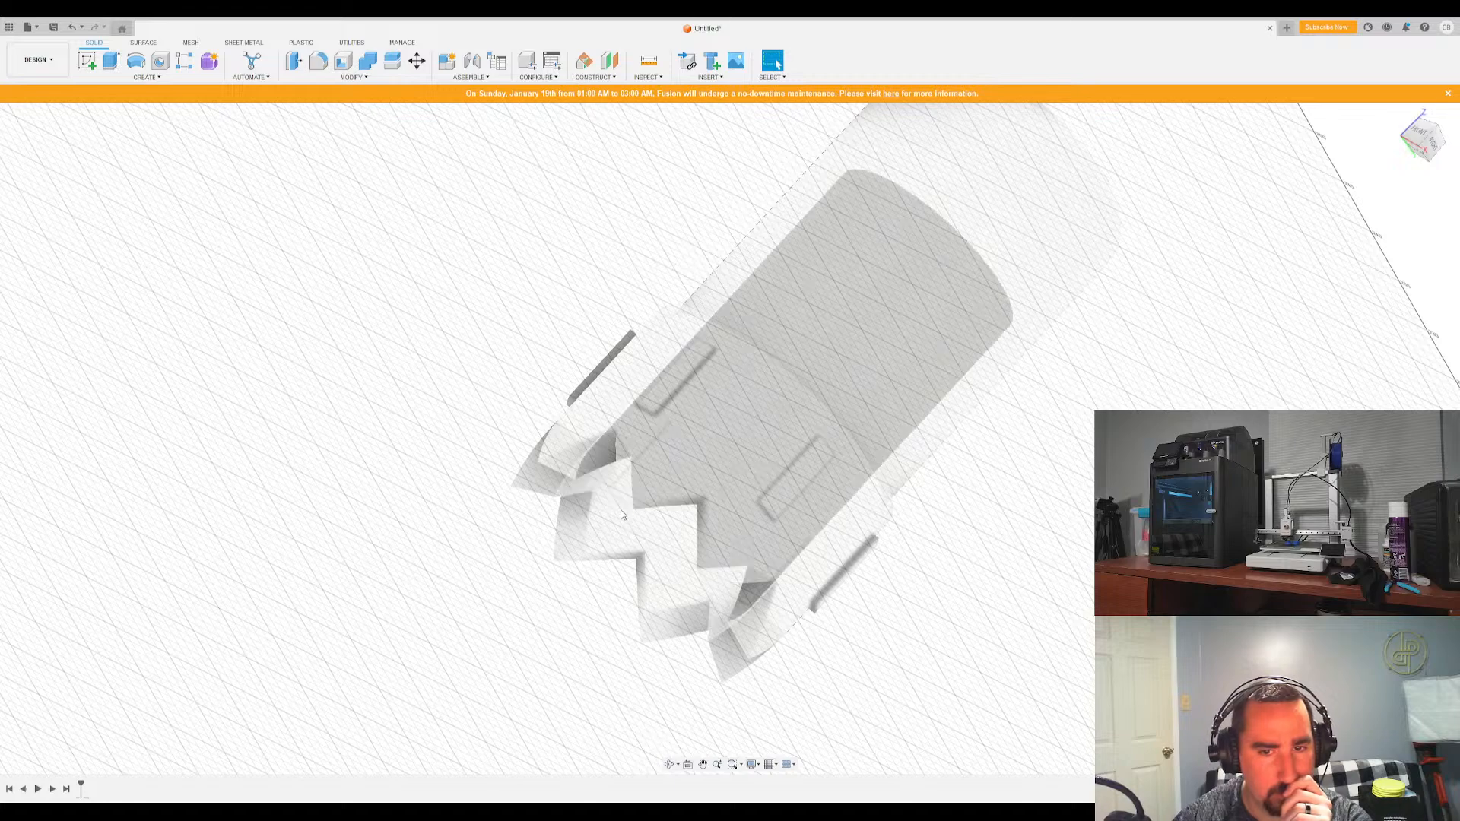
pyautogui.keyDown('shift'); pyautogui.moveTo(668, 477); pyautogui.dragTo(991, 321, button='middle'); pyautogui.keyUp('shift')
pyautogui.moveTo(730, 439)
pyautogui.keyDown('shift'); pyautogui.mouseDown(button='middle')
pyautogui.moveTo(965, 316)
pyautogui.moveTo(764, 559)
pyautogui.mouseUp(button='middle'); pyautogui.keyUp('shift')
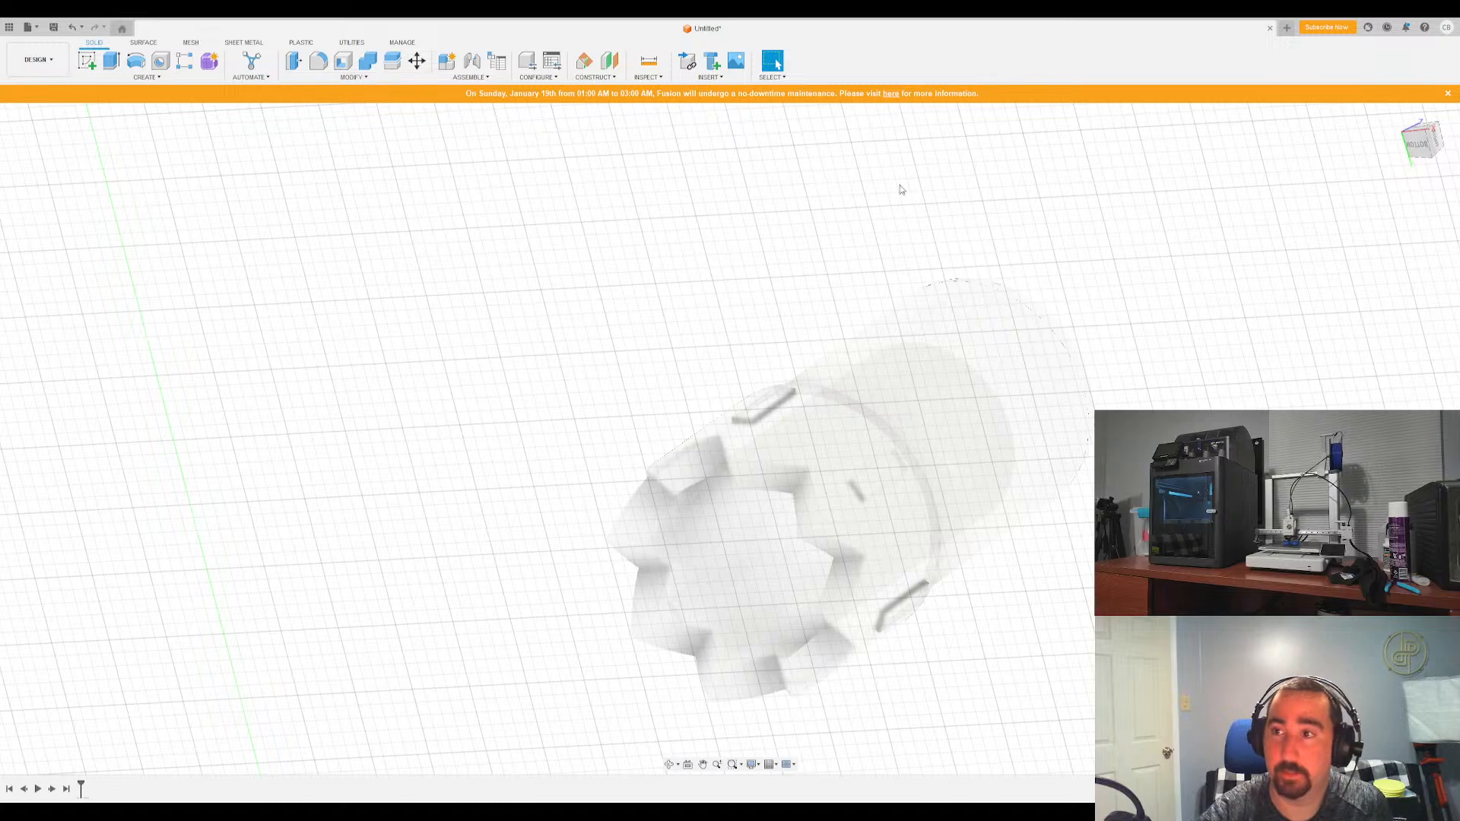
# Dismiss the maintenance notice banner
pyautogui.click(1447, 95)
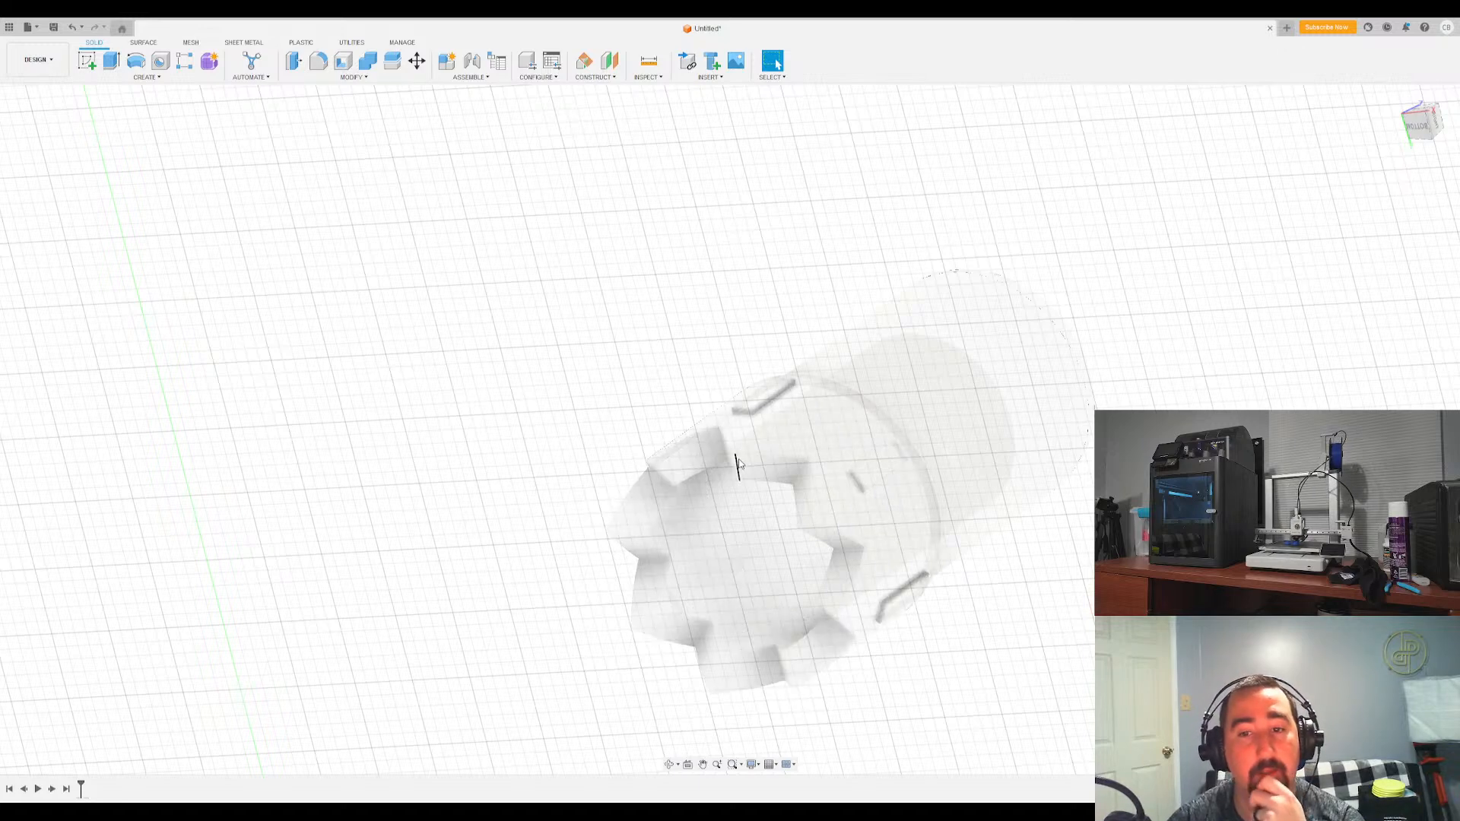
pyautogui.click(595, 78)
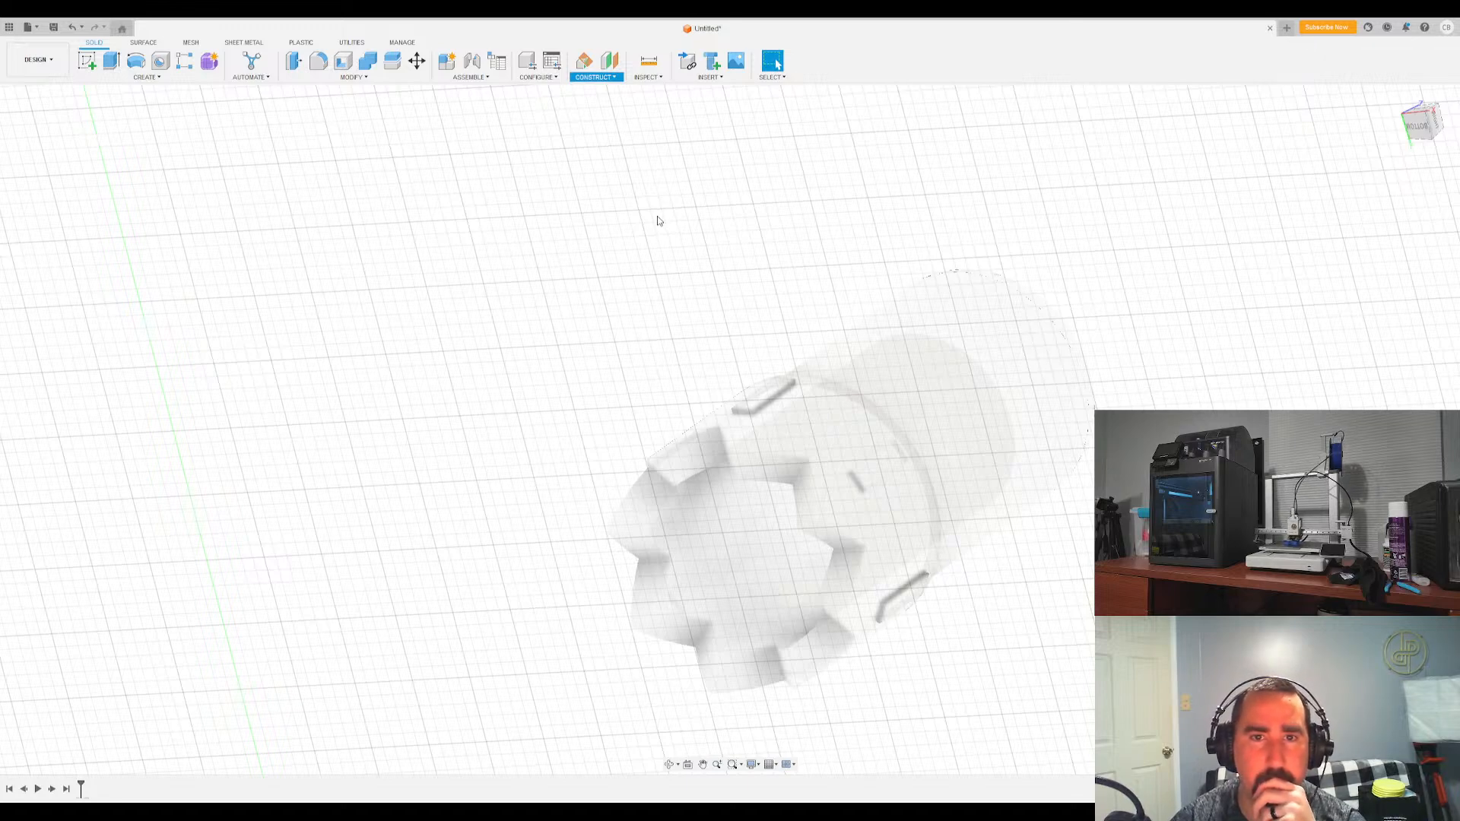
pyautogui.press('Escape')
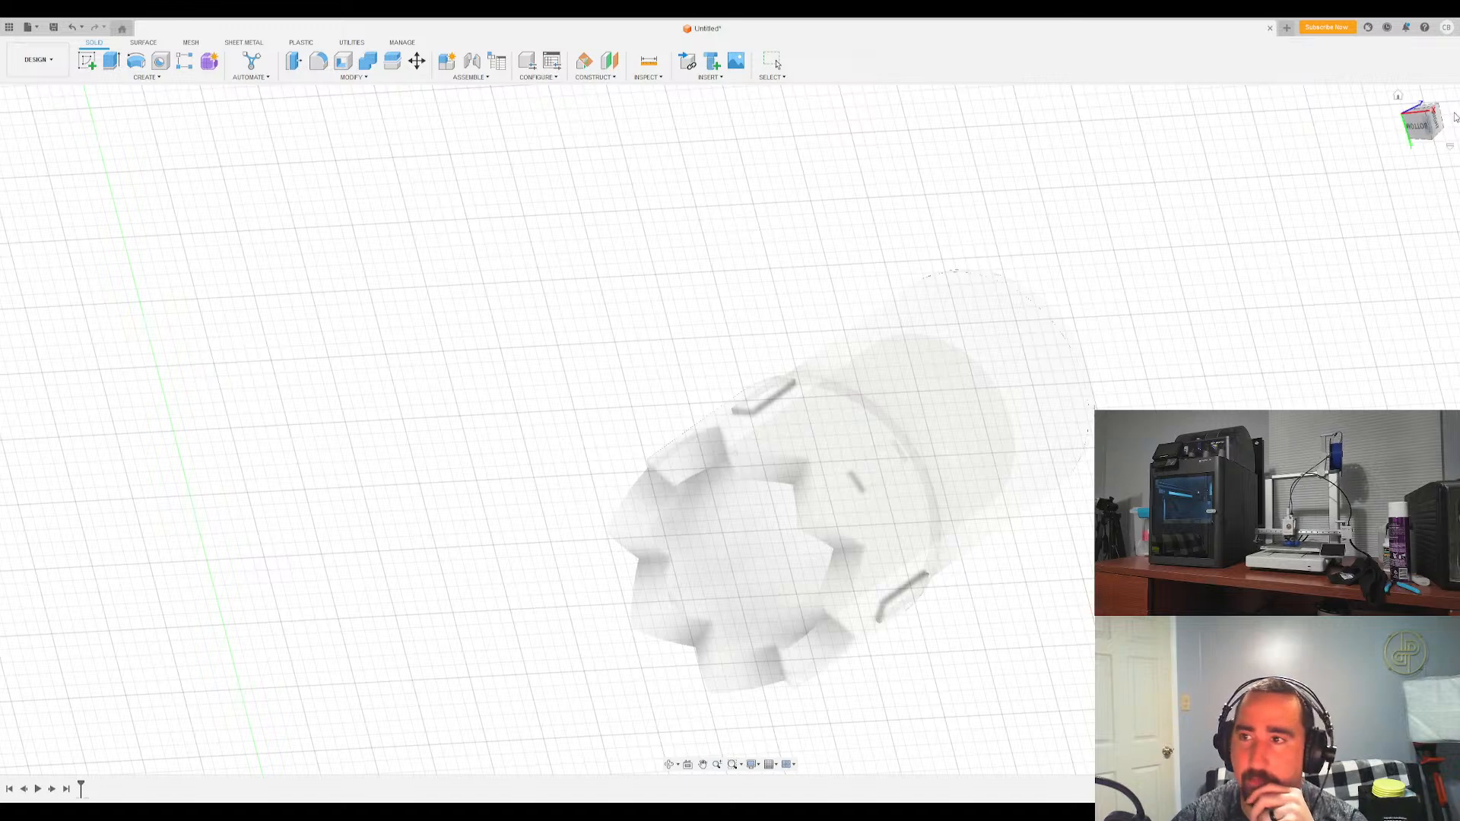
# Construct an axis through two opposite crown tooth tips and an angled plane through it lying flat across the tips
pyautogui.moveTo(1419, 122); pyautogui.dragTo(1430, 114)
pyautogui.moveTo(730, 430)
pyautogui.keyDown('shift'); pyautogui.mouseDown(button='middle')
pyautogui.moveTo(828, 499)
pyautogui.moveTo(797, 600)
pyautogui.mouseUp(button='middle'); pyautogui.keyUp('shift')
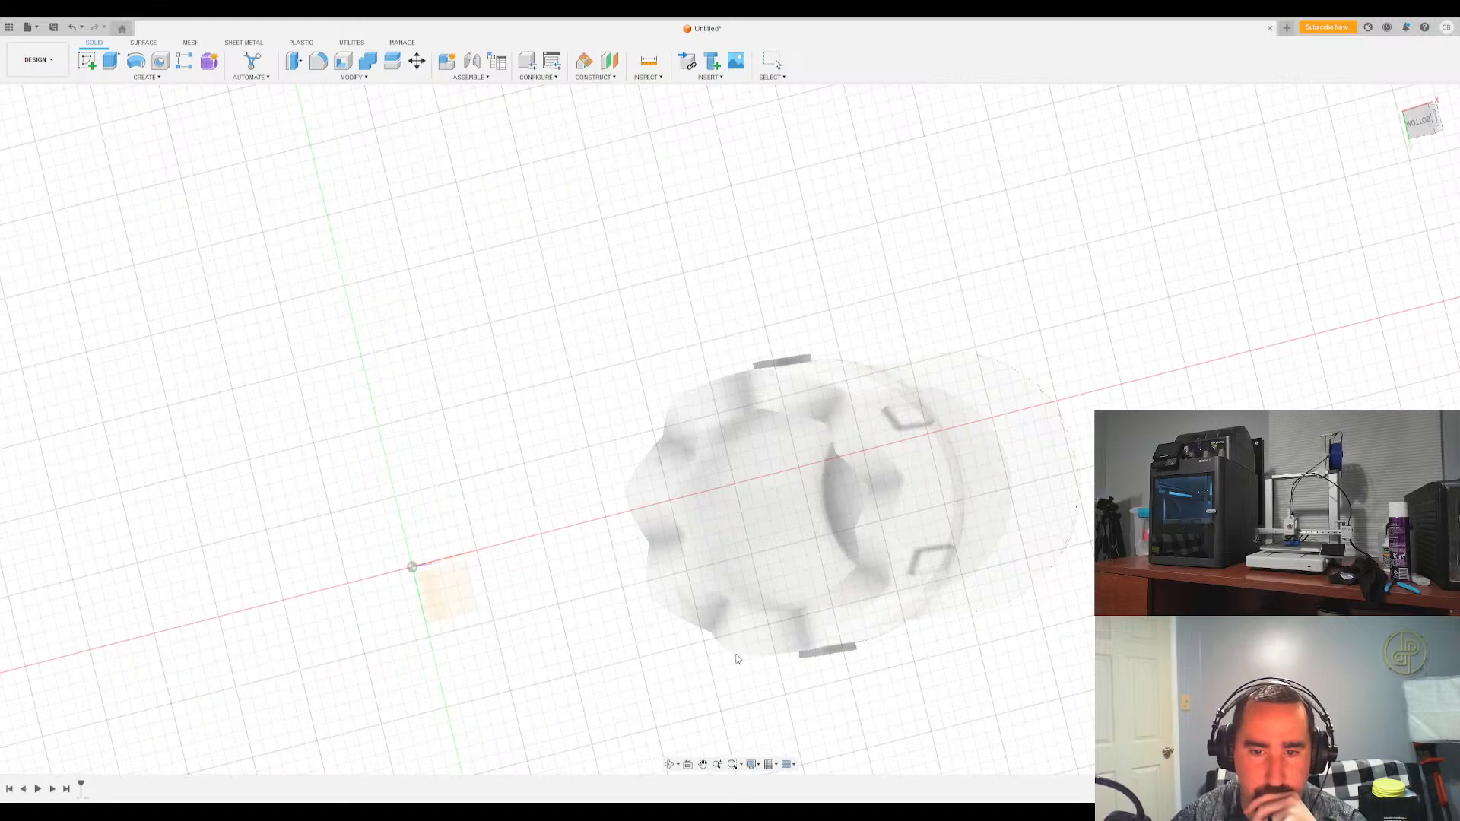
pyautogui.keyDown('shift'); pyautogui.moveTo(737, 658); pyautogui.dragTo(1070, 385, button='middle'); pyautogui.keyUp('shift')
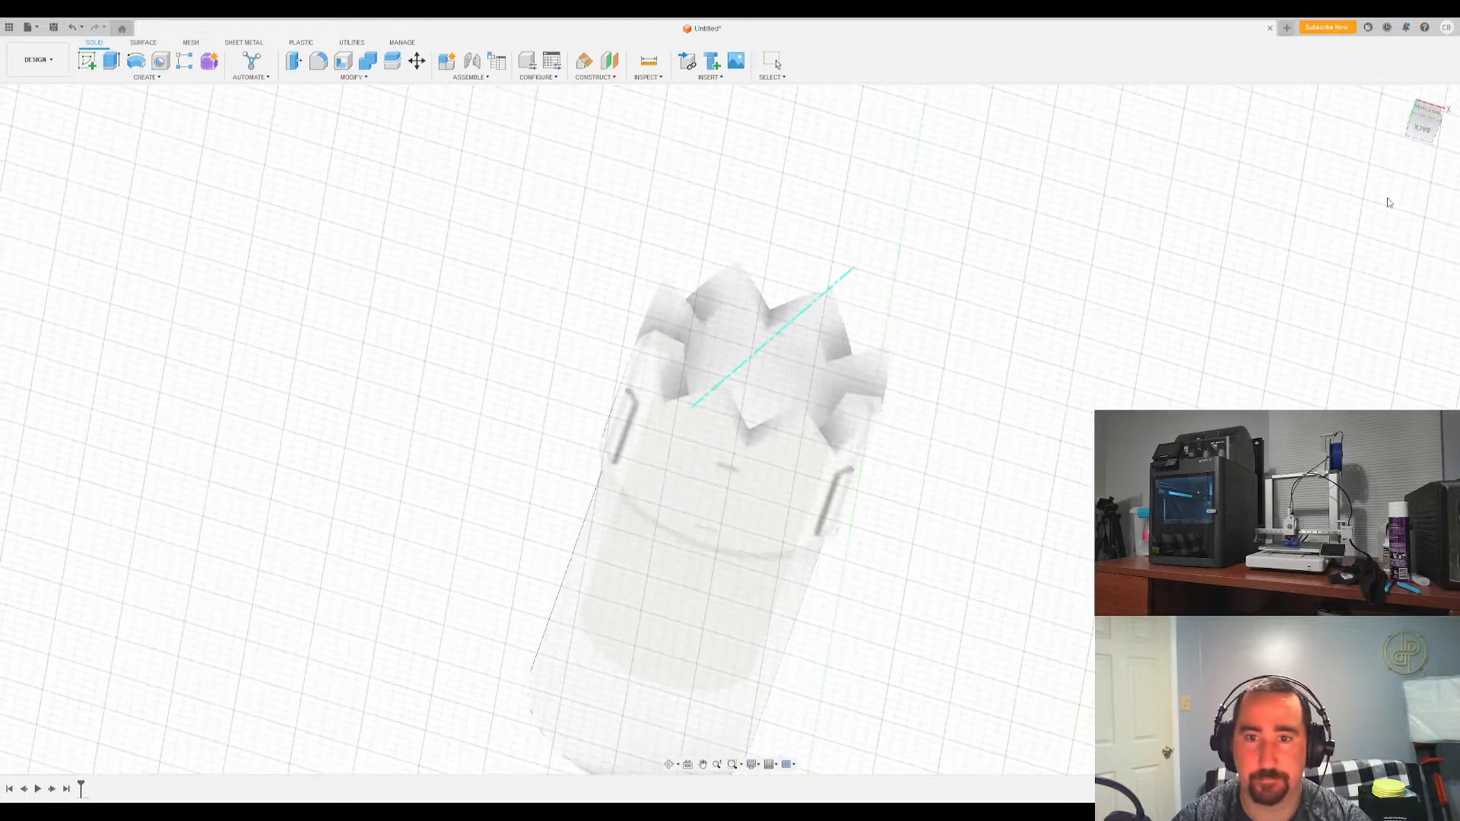
pyautogui.keyDown('shift'); pyautogui.moveTo(399, 488); pyautogui.dragTo(322, 525, button='middle'); pyautogui.keyUp('shift')
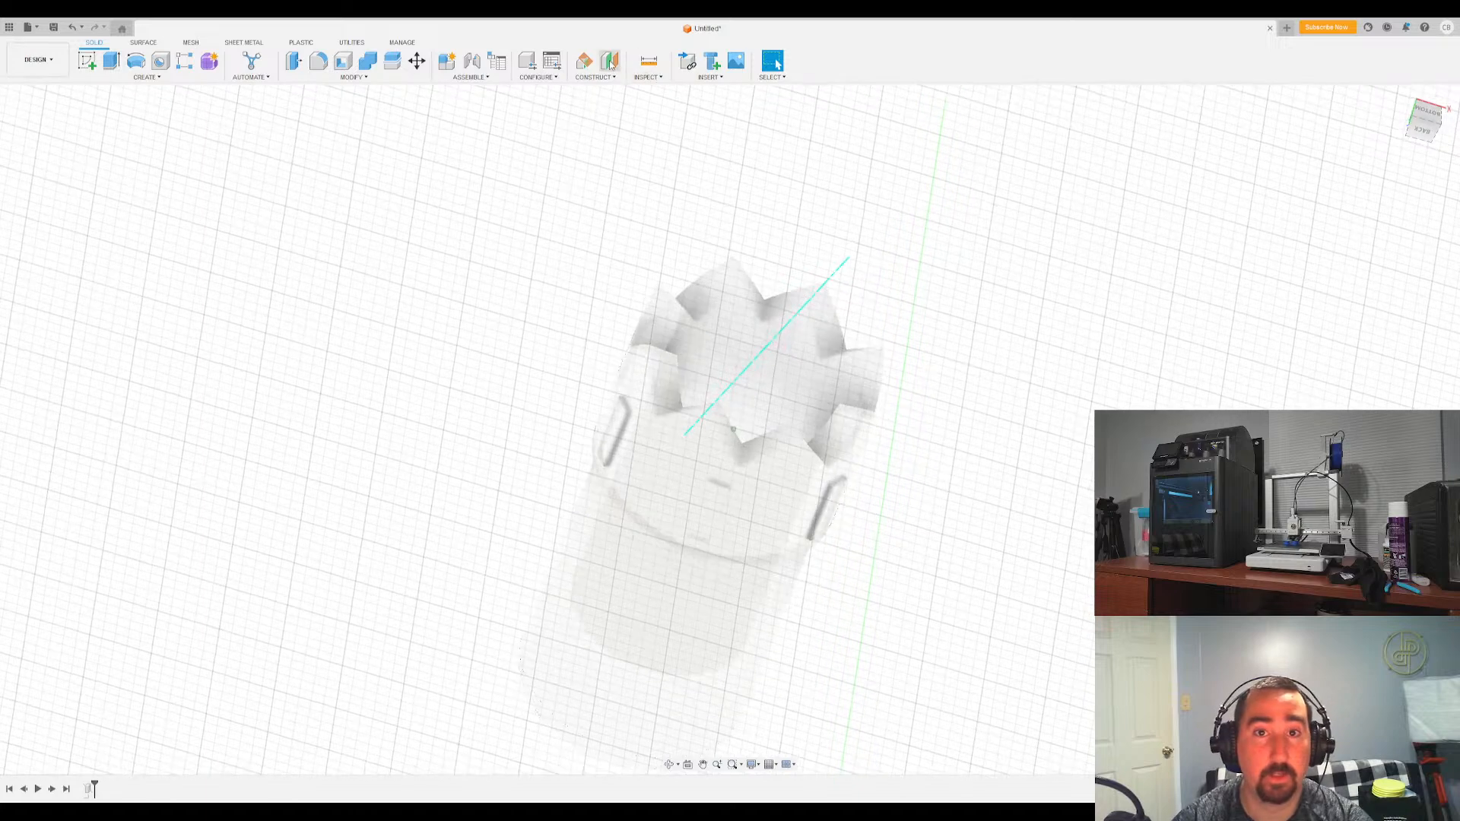
pyautogui.click(585, 61)
pyautogui.click(756, 357)
pyautogui.keyDown('shift'); pyautogui.moveTo(763, 363); pyautogui.dragTo(955, 385, button='middle'); pyautogui.keyUp('shift')
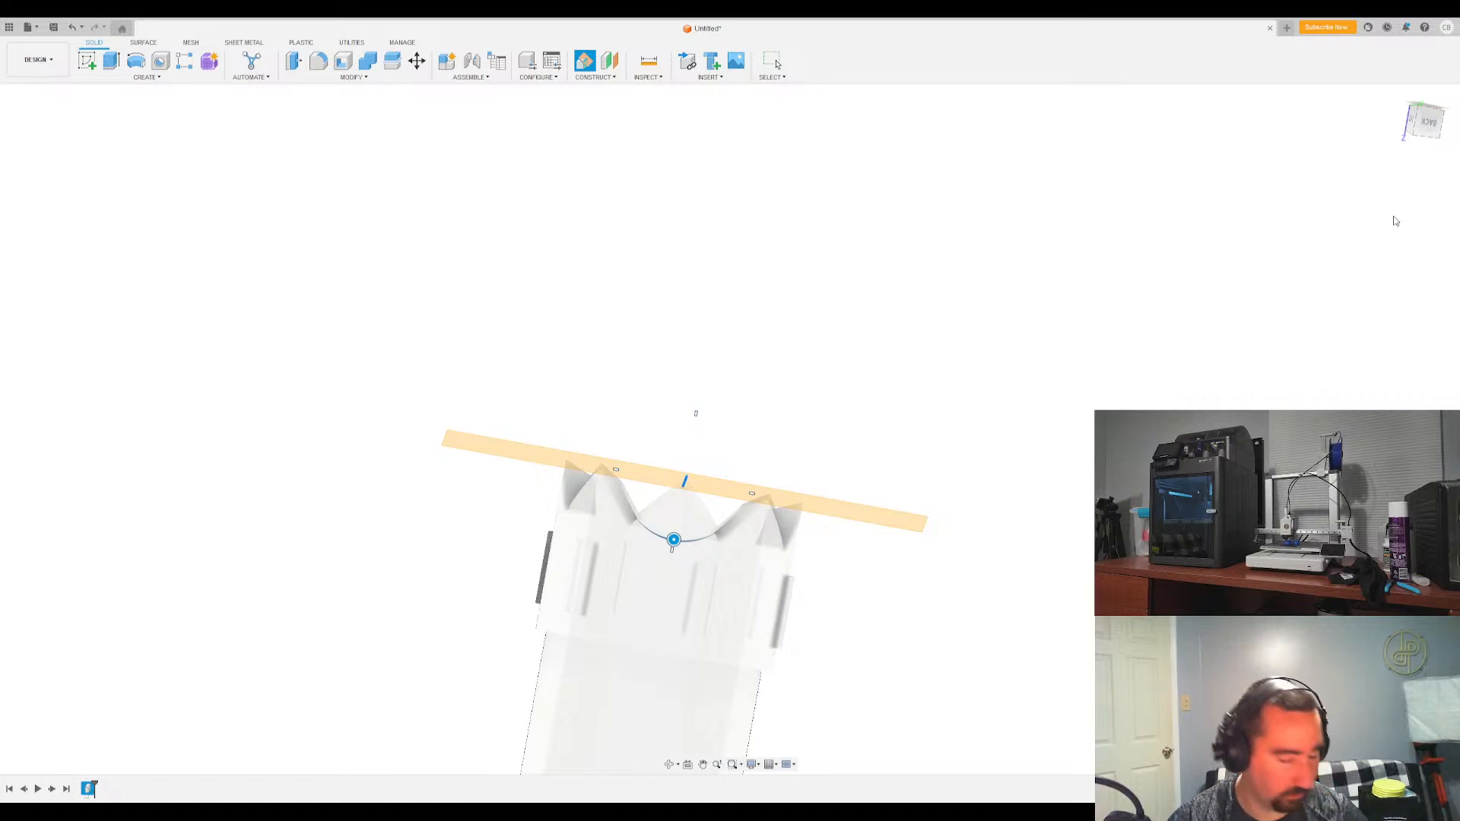
pyautogui.press('Return')
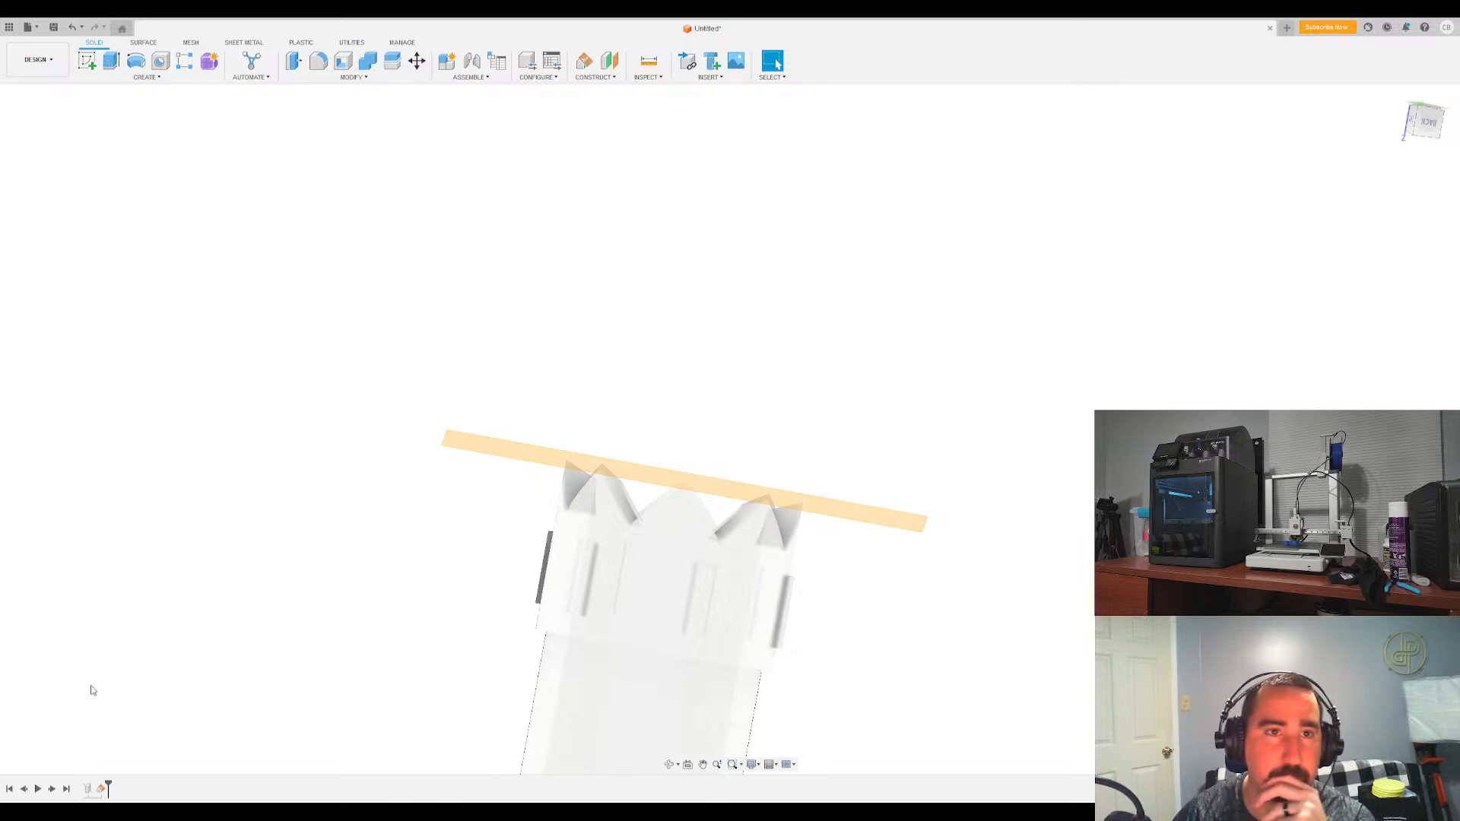
# Sketch a 14 mm diameter circle centred on the origin on the plane across the tooth tips, and finish the sketch
pyautogui.keyDown('shift'); pyautogui.moveTo(245, 506); pyautogui.dragTo(325, 453, button='middle'); pyautogui.keyUp('shift')
pyautogui.click(86, 61)
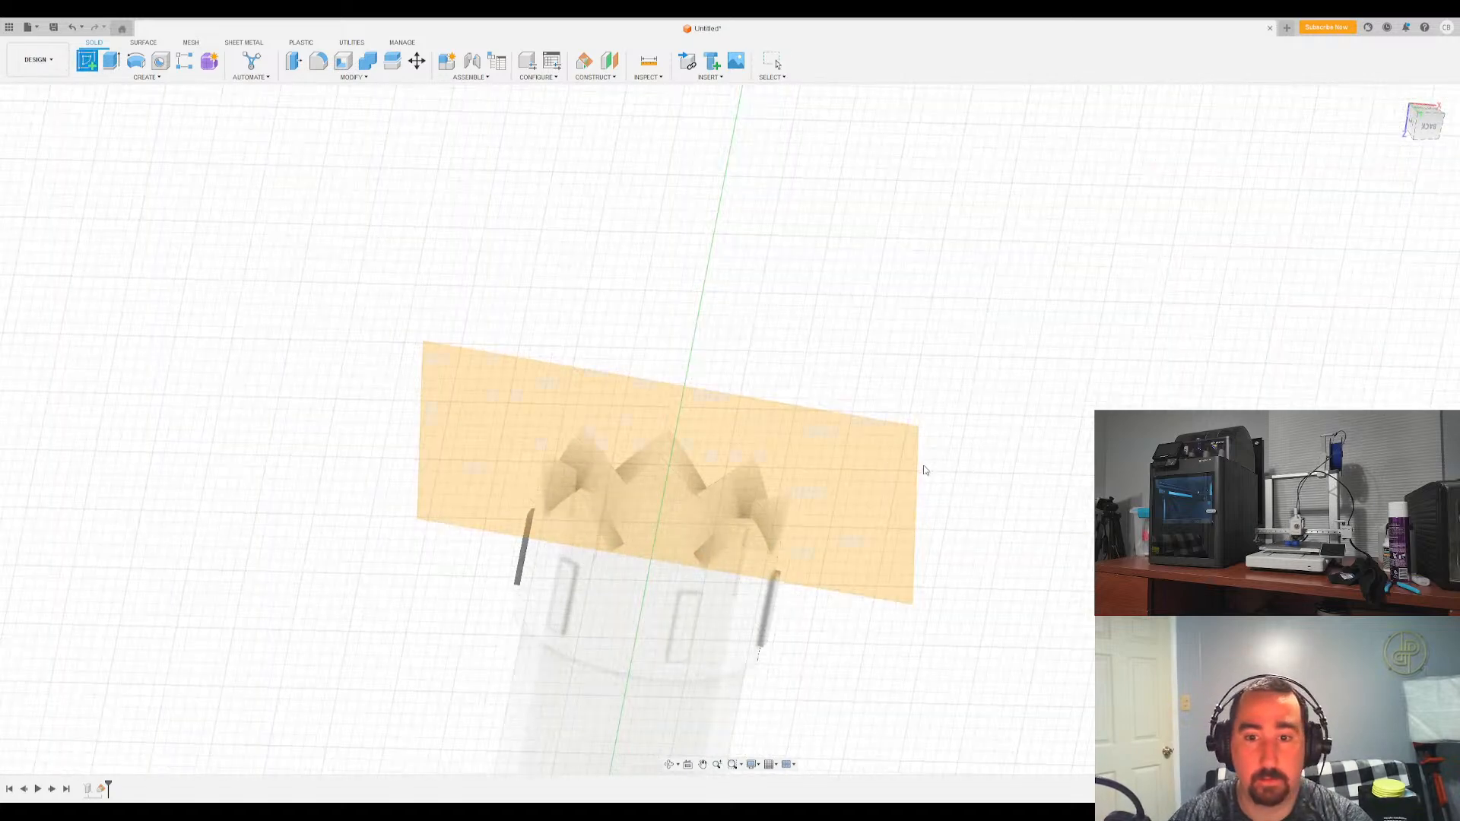
pyautogui.click(887, 466)
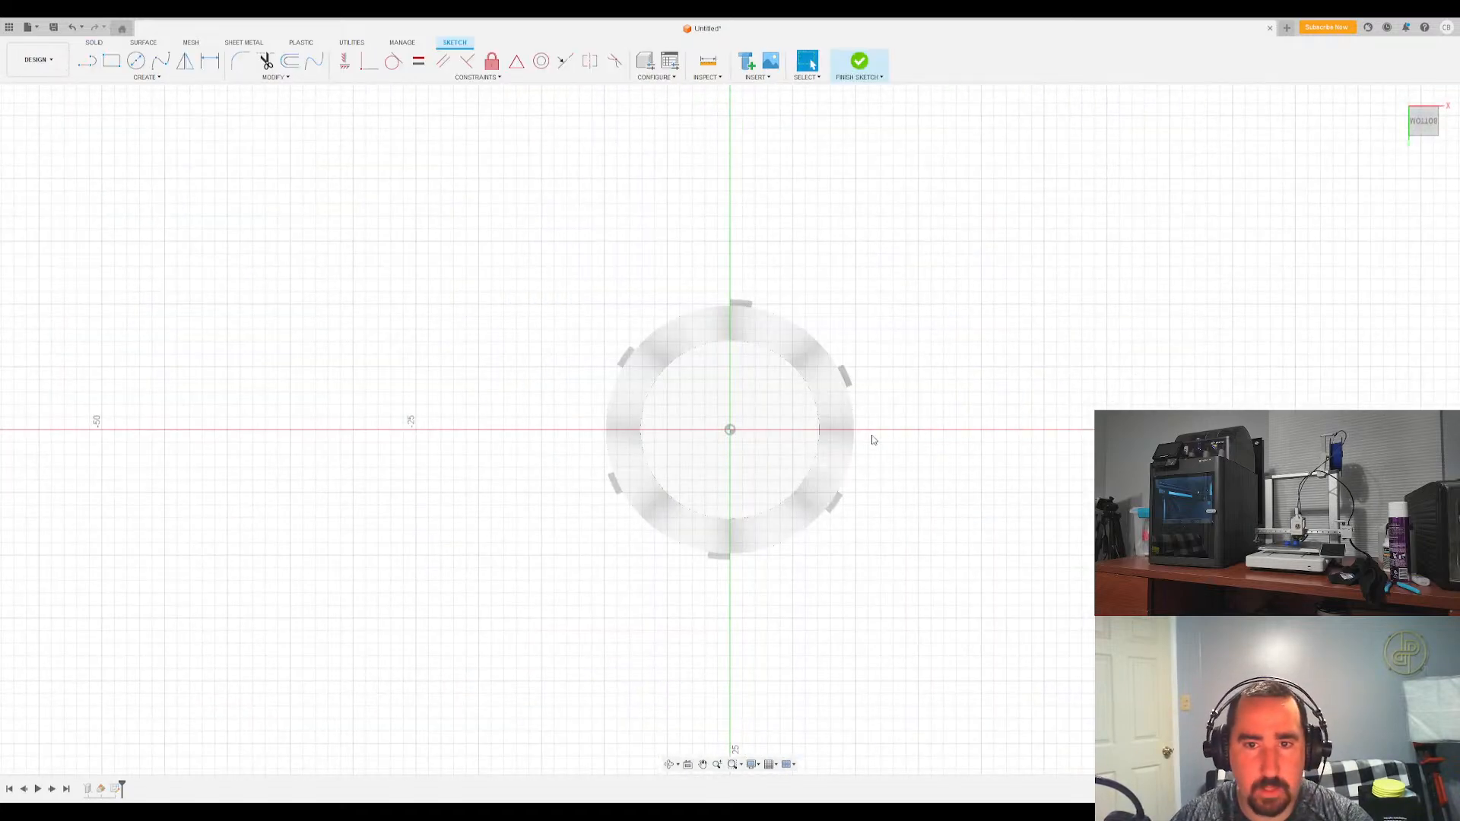
pyautogui.scroll(4, 805, 420)
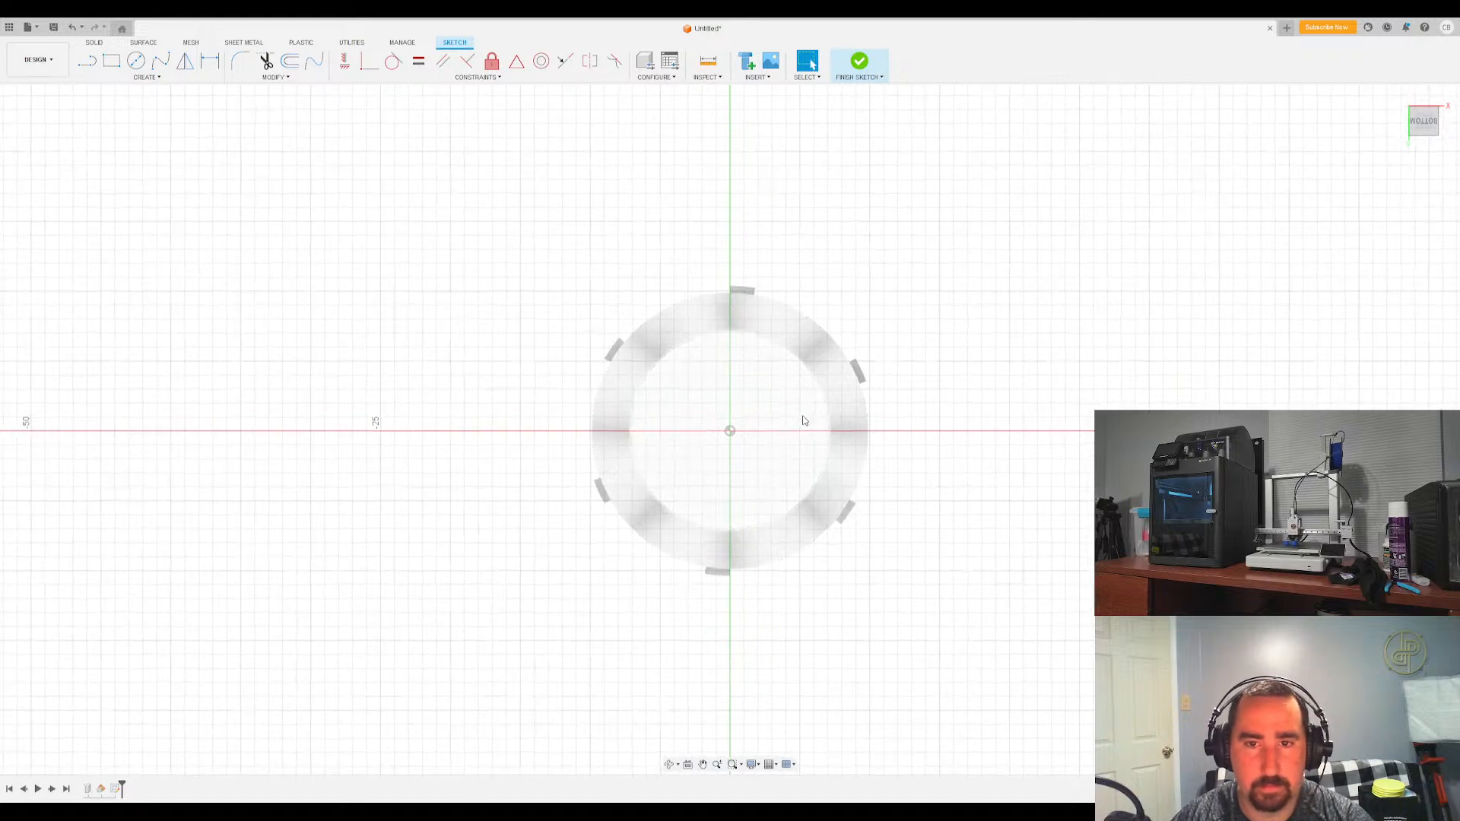
pyautogui.scroll(2, 805, 421)
pyautogui.press('c')
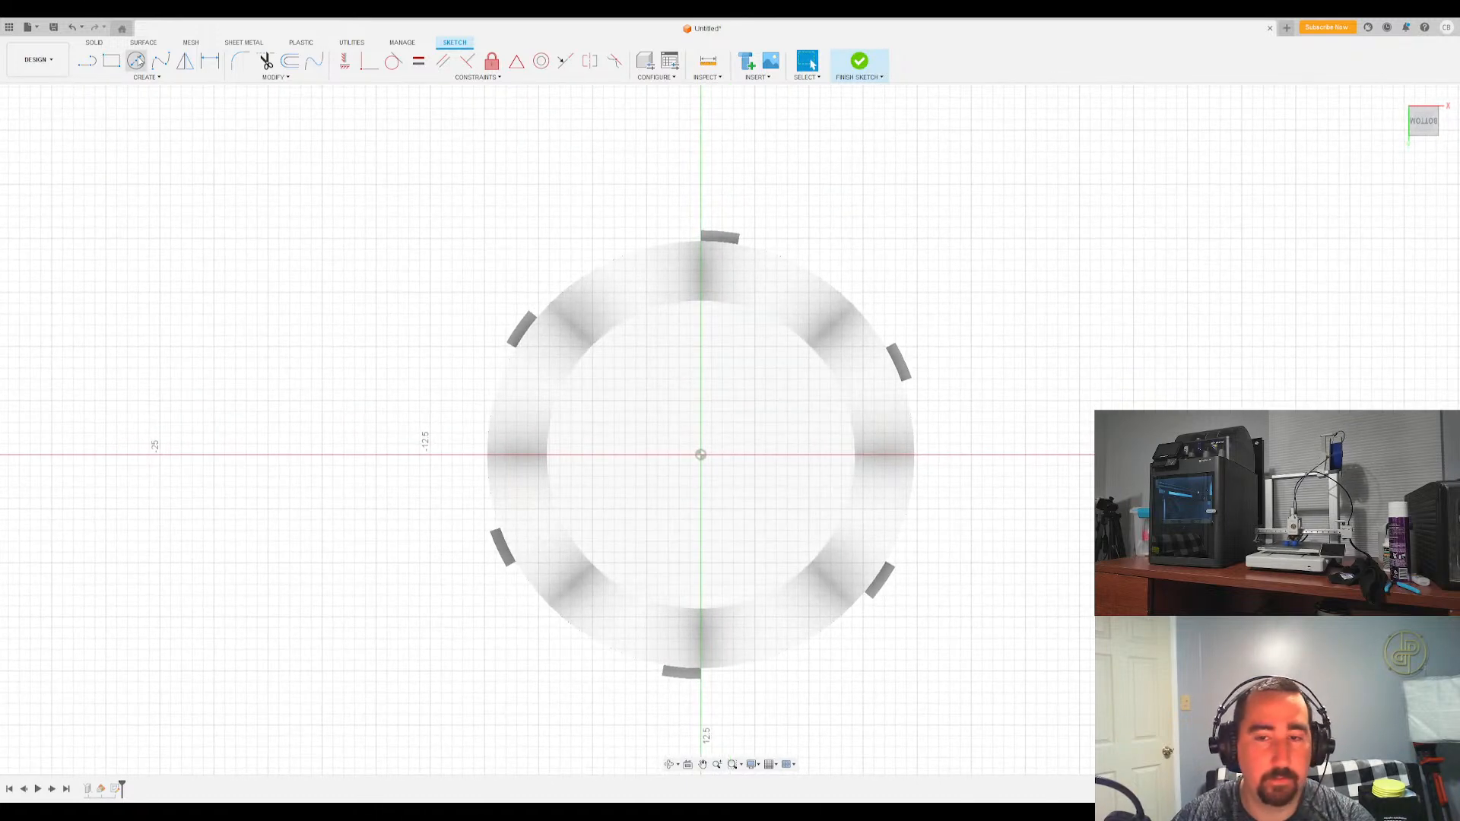
pyautogui.click(701, 455)
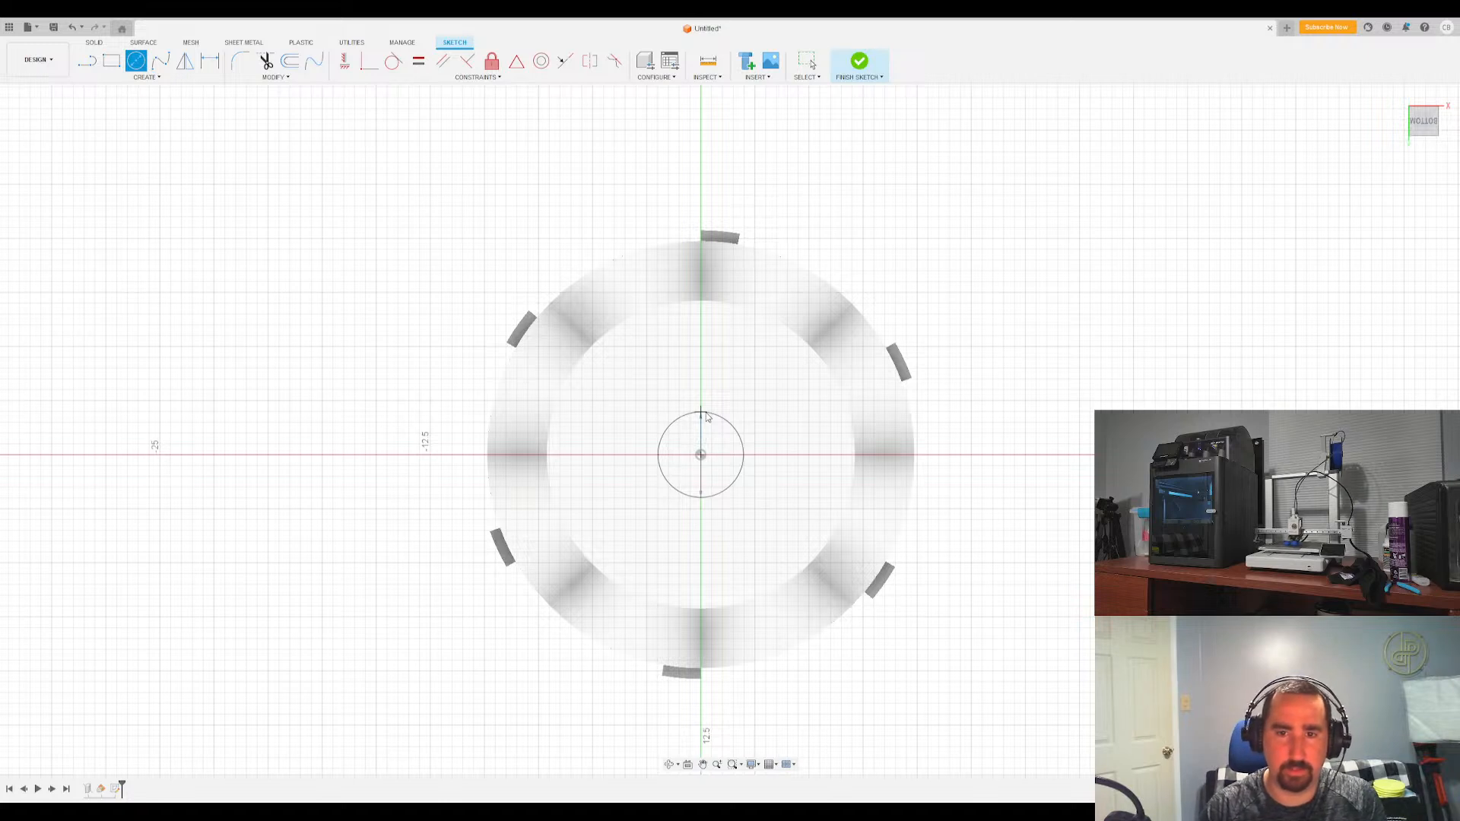
pyautogui.write('14')
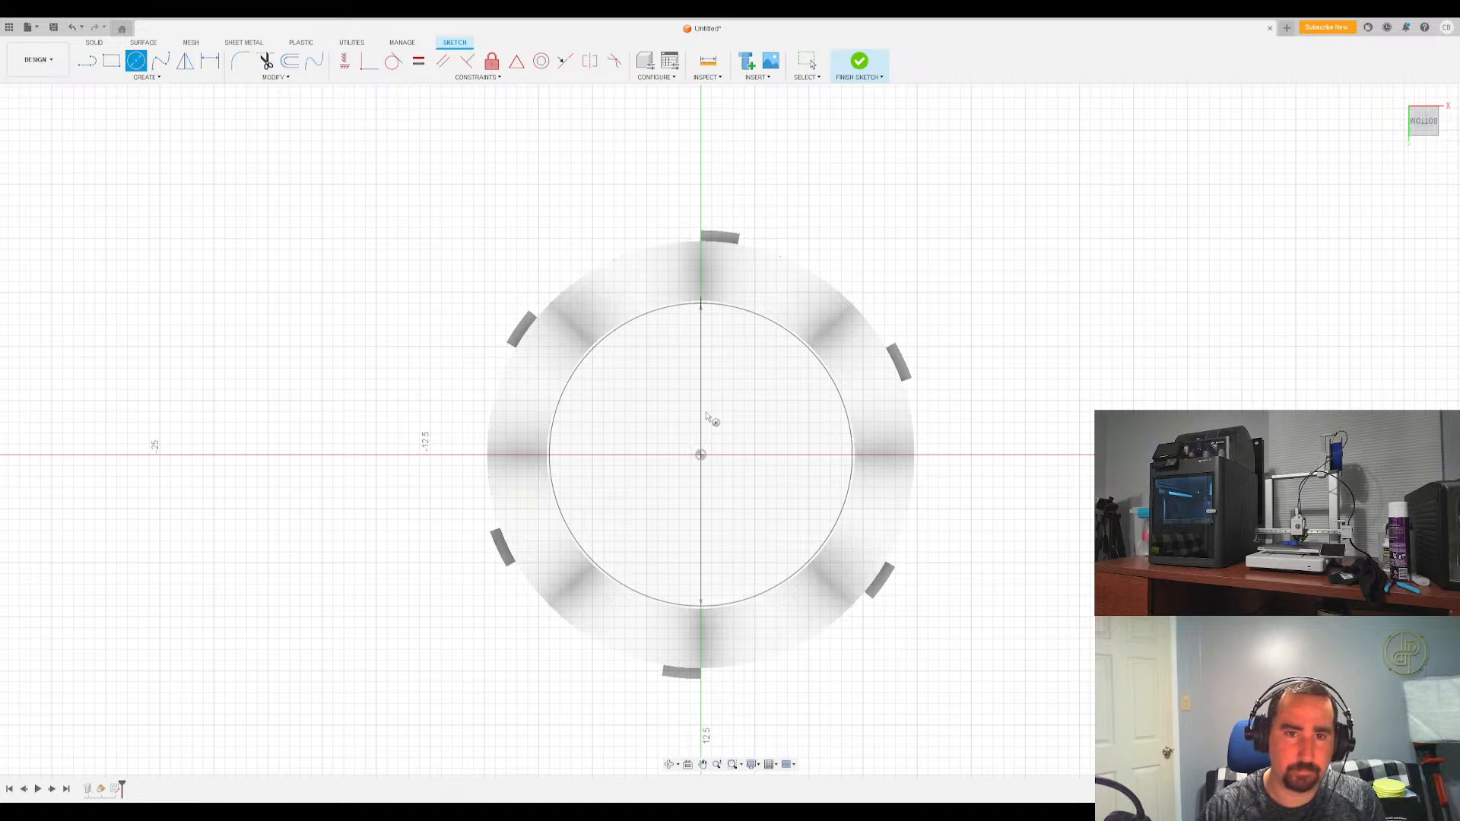
pyautogui.press('Return')
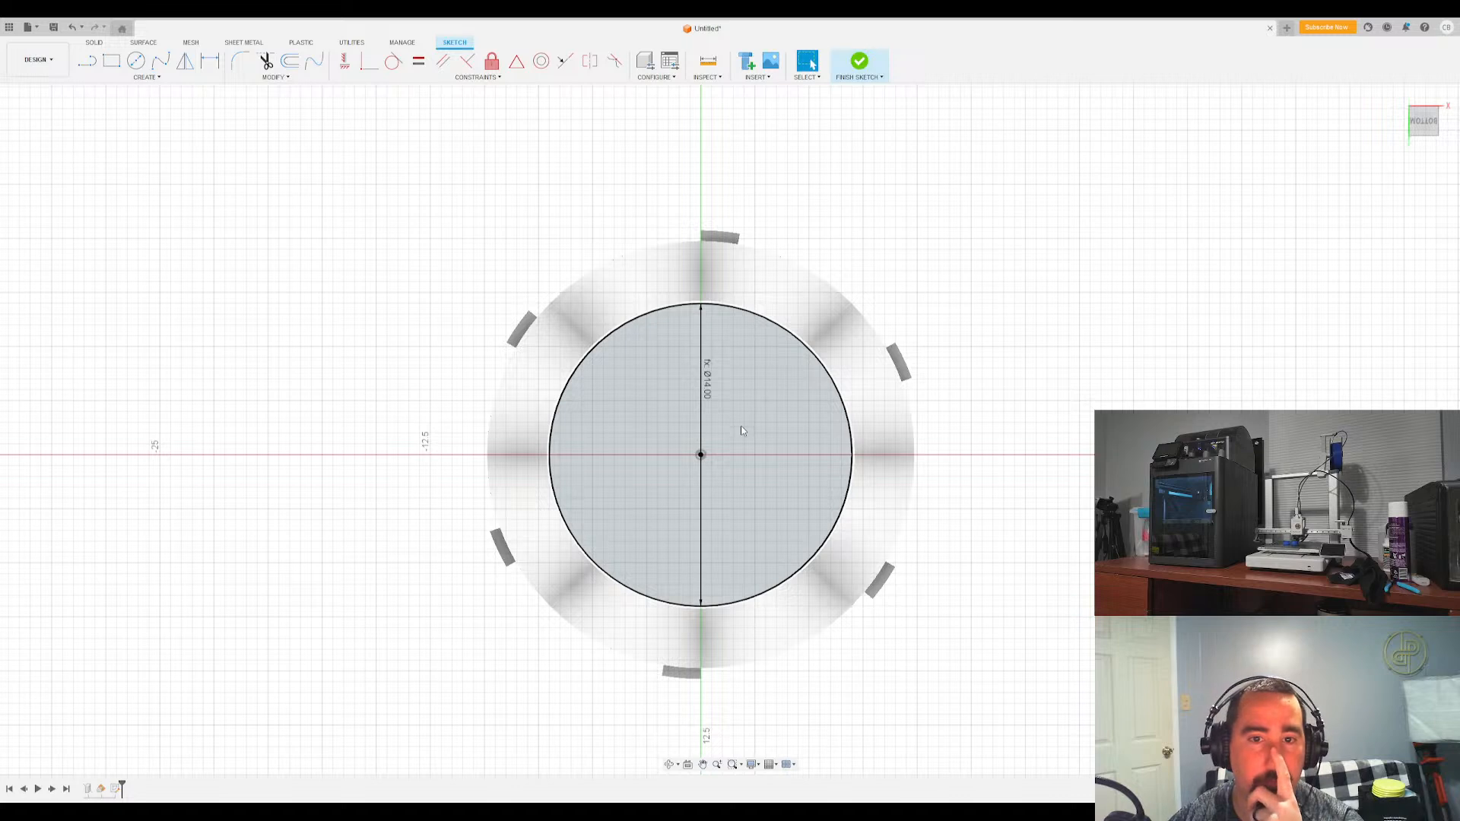
pyautogui.click(864, 62)
# Extrude the circle 25 mm into the inside of the tube
pyautogui.moveTo(1420, 114); pyautogui.dragTo(1385, 124)
pyautogui.scroll(-3, 1036, 403)
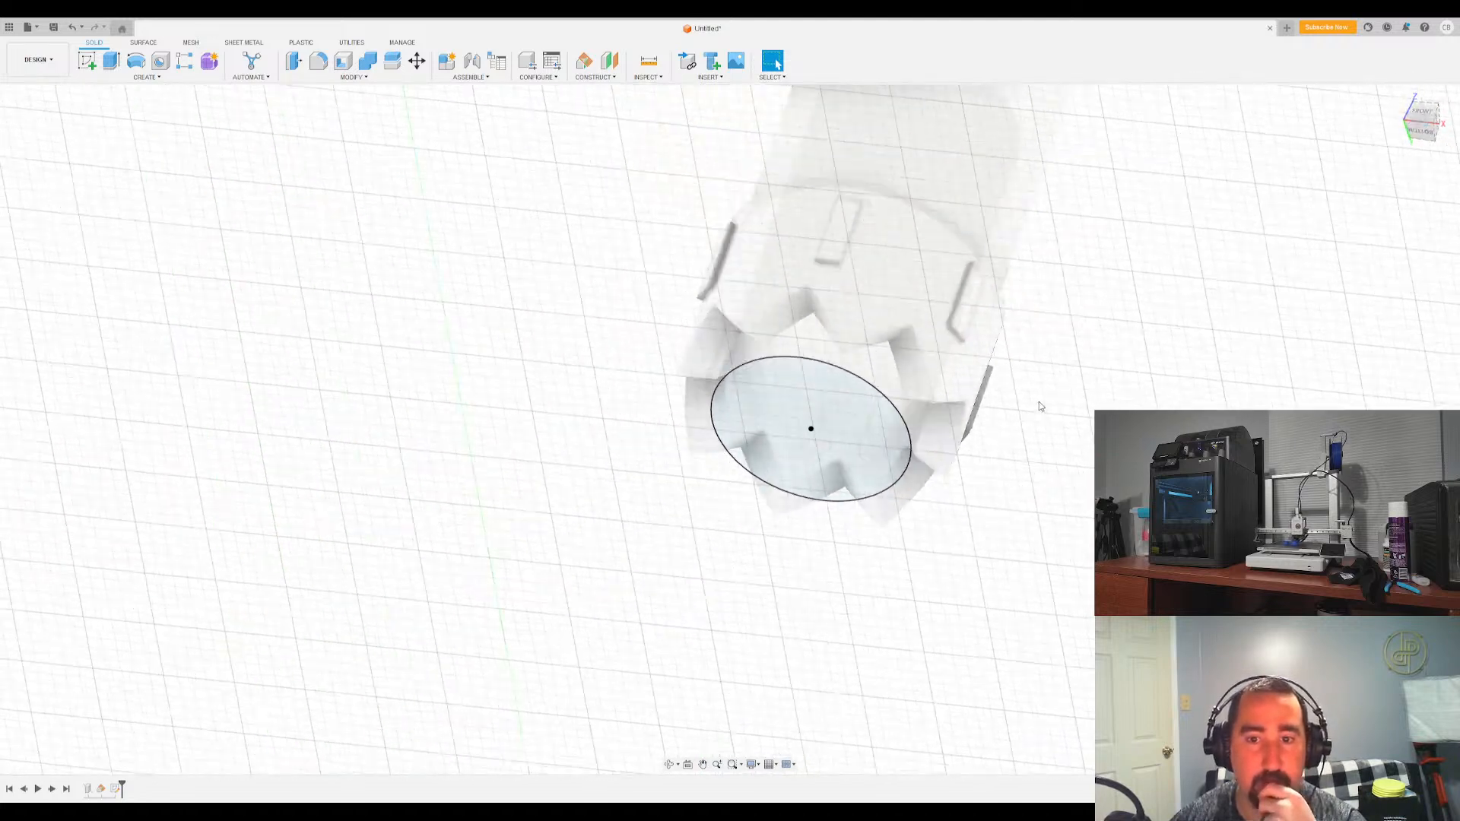
pyautogui.click(111, 61)
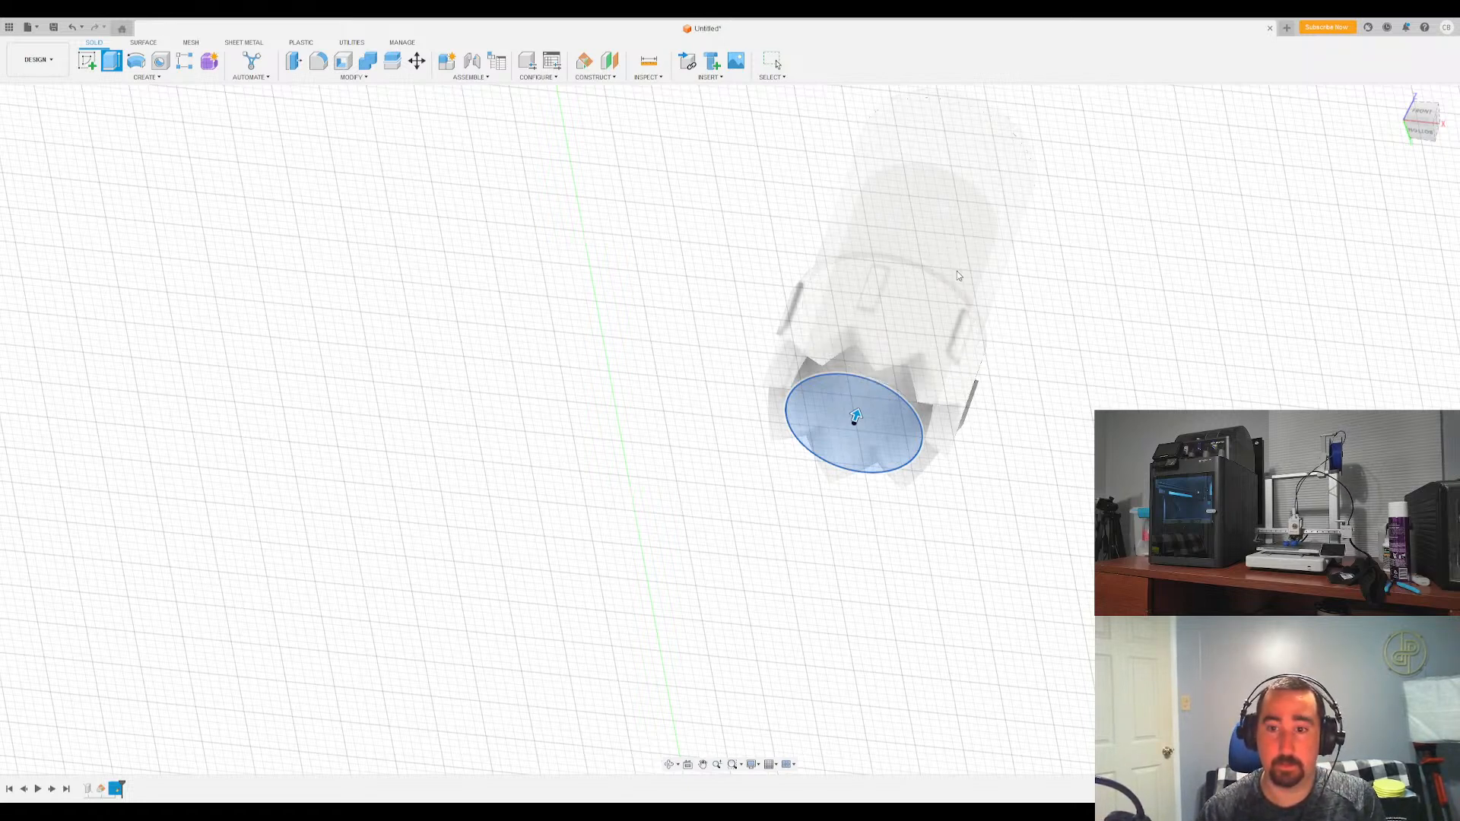
pyautogui.write('25')
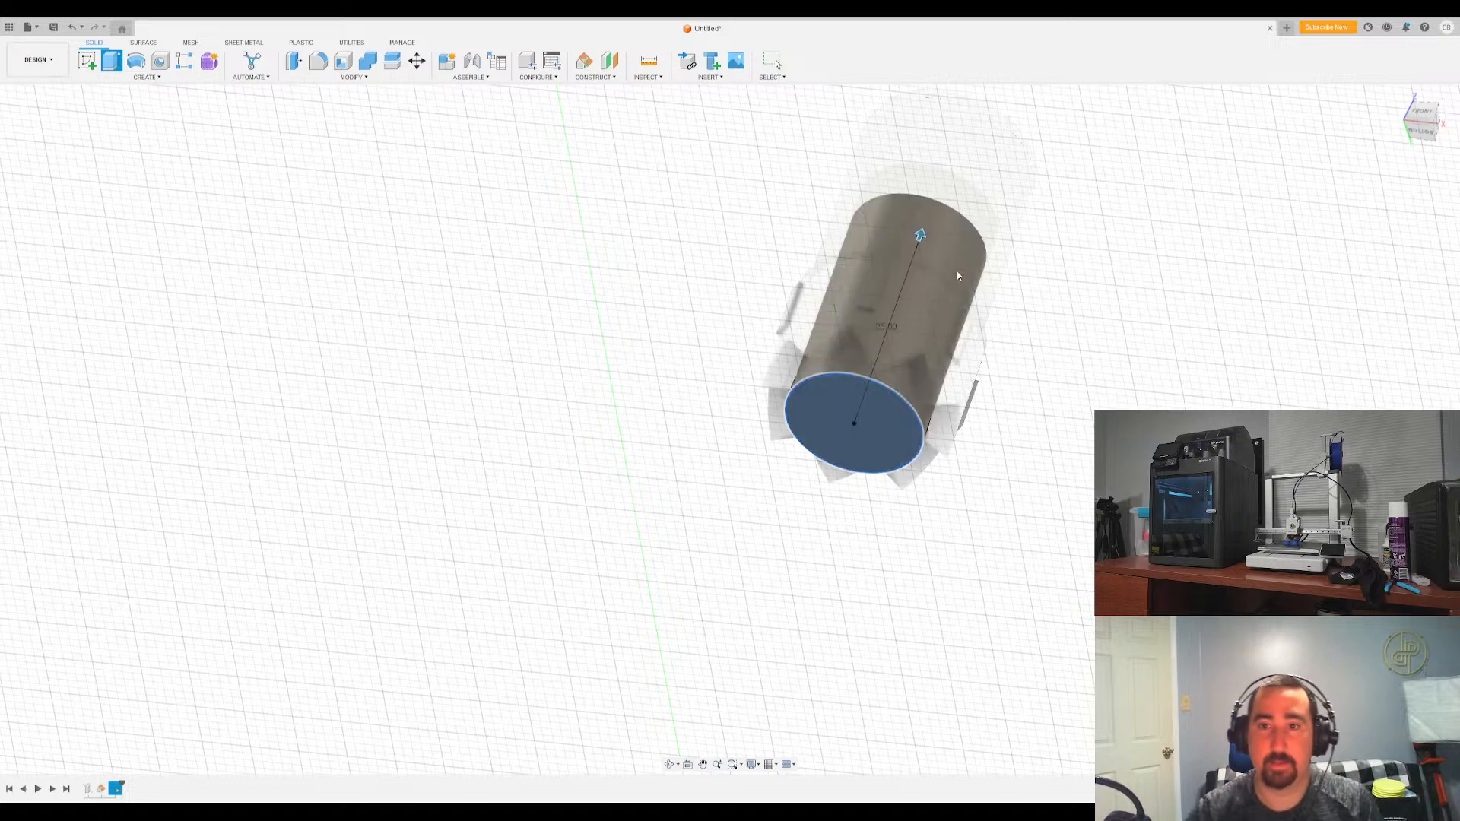
pyautogui.keyDown('shift'); pyautogui.moveTo(730, 430); pyautogui.dragTo(730, 430, button='middle'); pyautogui.keyUp('shift')
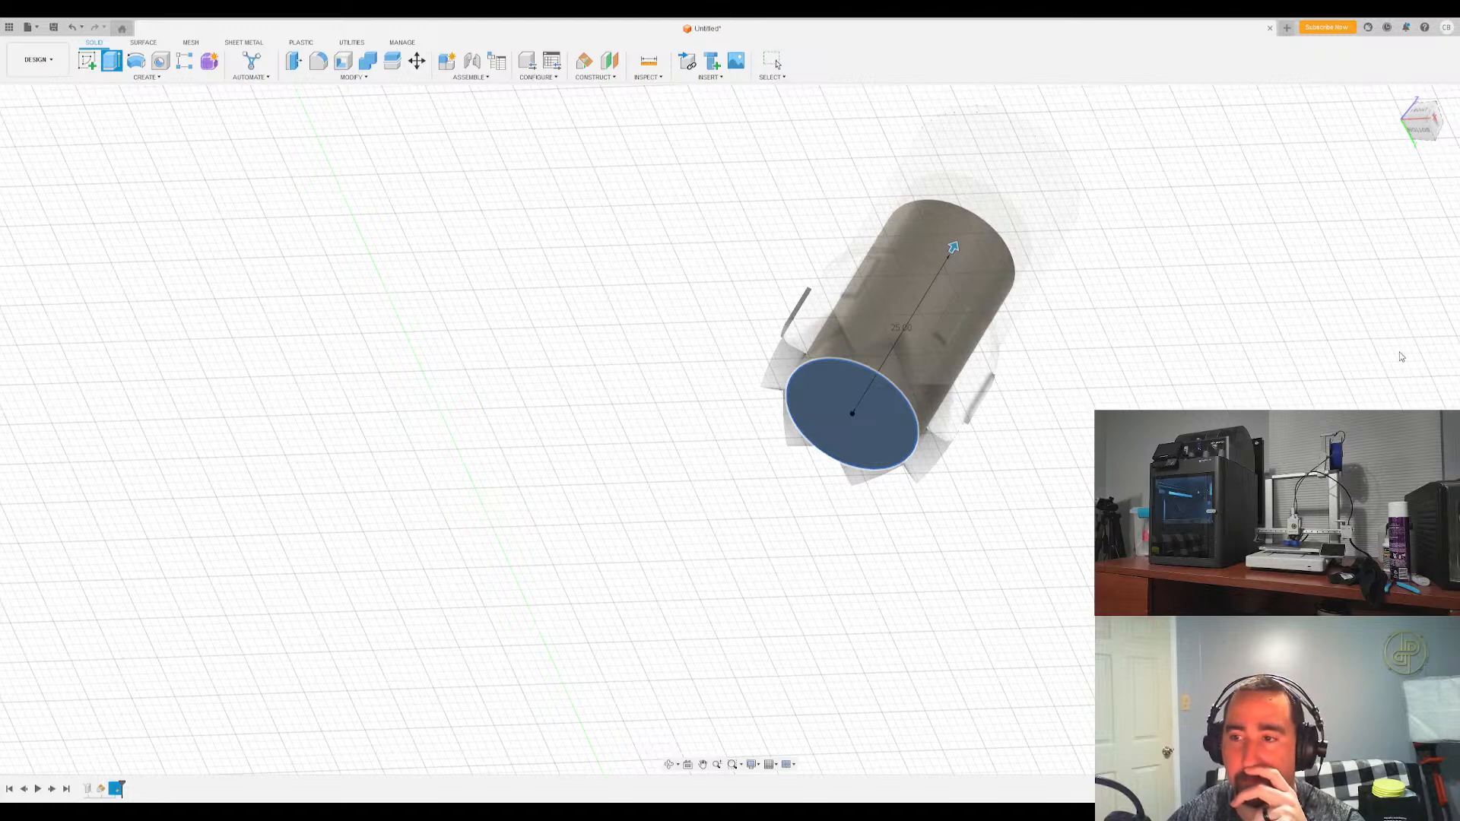
pyautogui.press('Return')
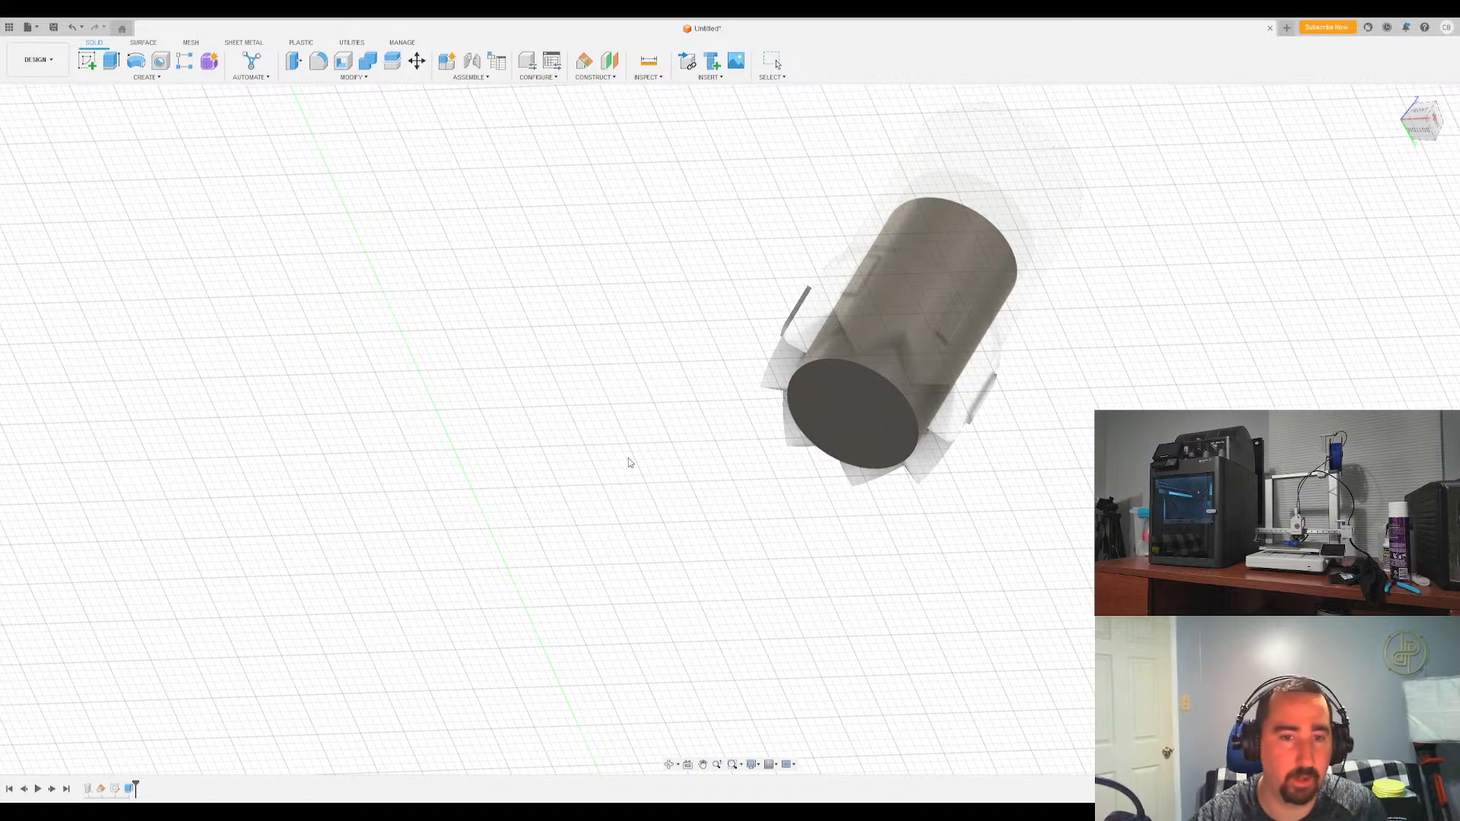
pyautogui.press('Escape')
# Sketch a larger concentric circle around the new cylinder's end face, reaching the tube's outer edge, and finish the sketch
pyautogui.click(86, 61)
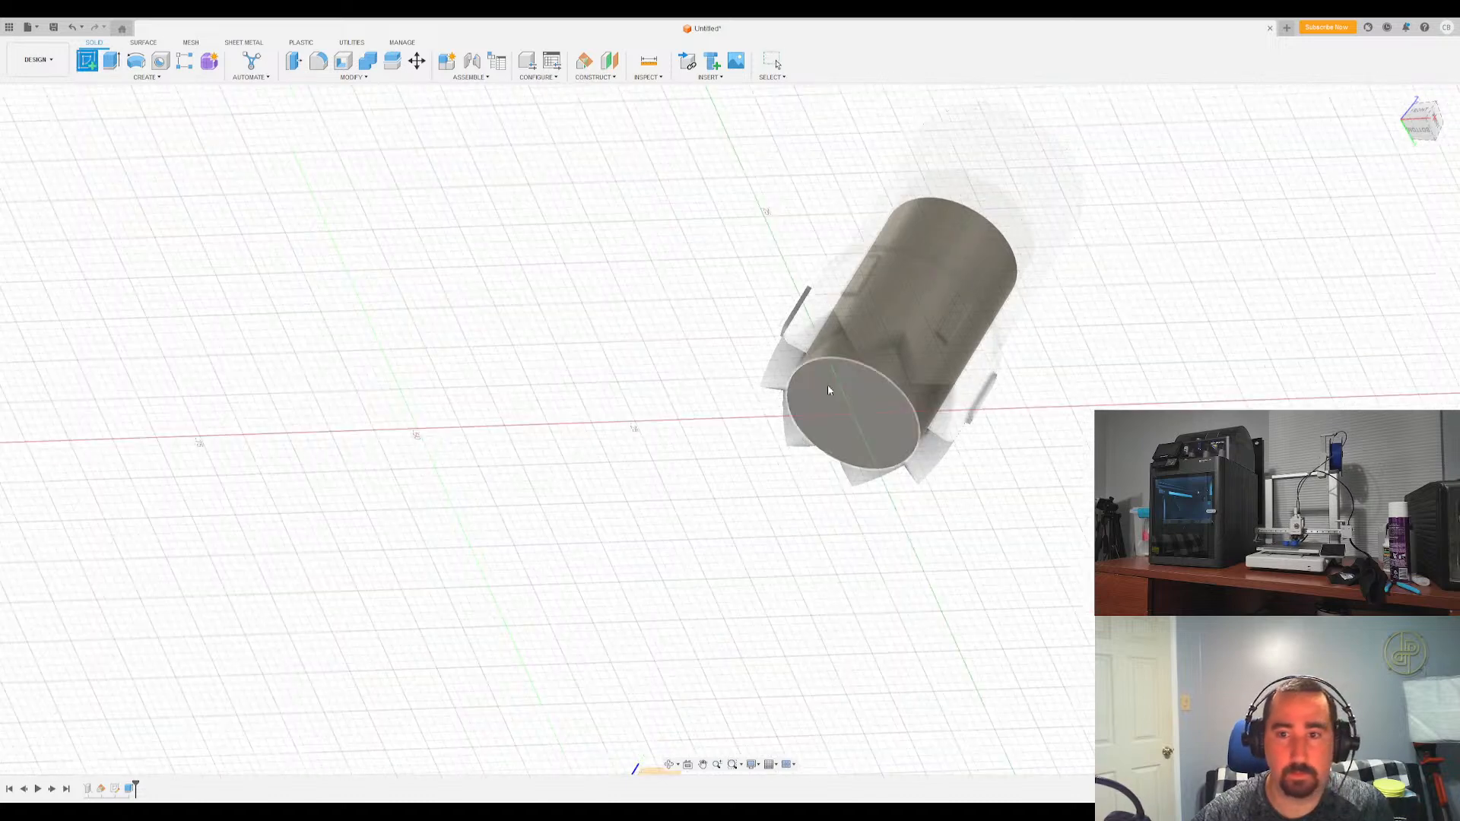
pyautogui.click(827, 392)
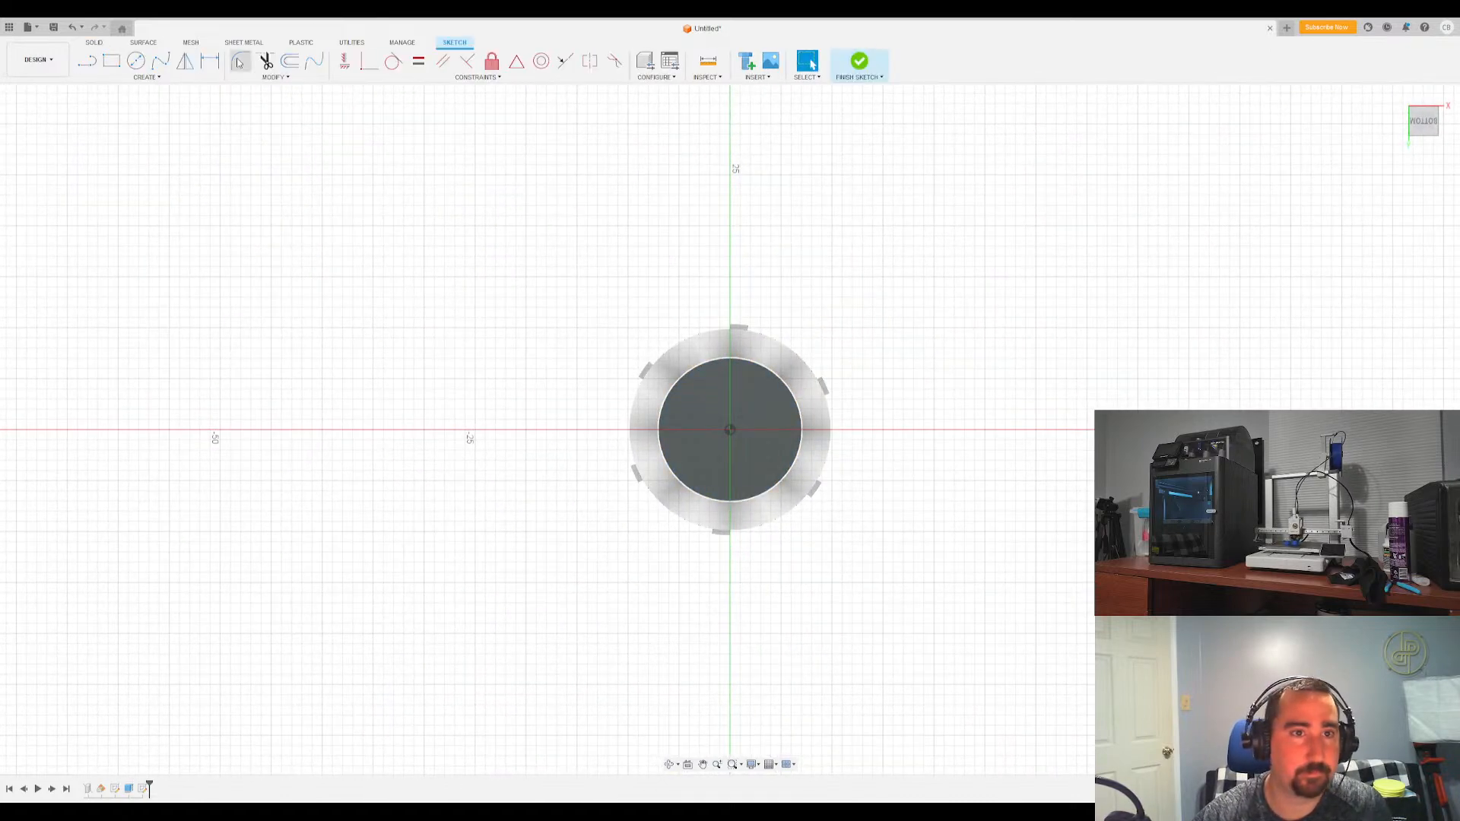
pyautogui.click(136, 61)
pyautogui.click(730, 430)
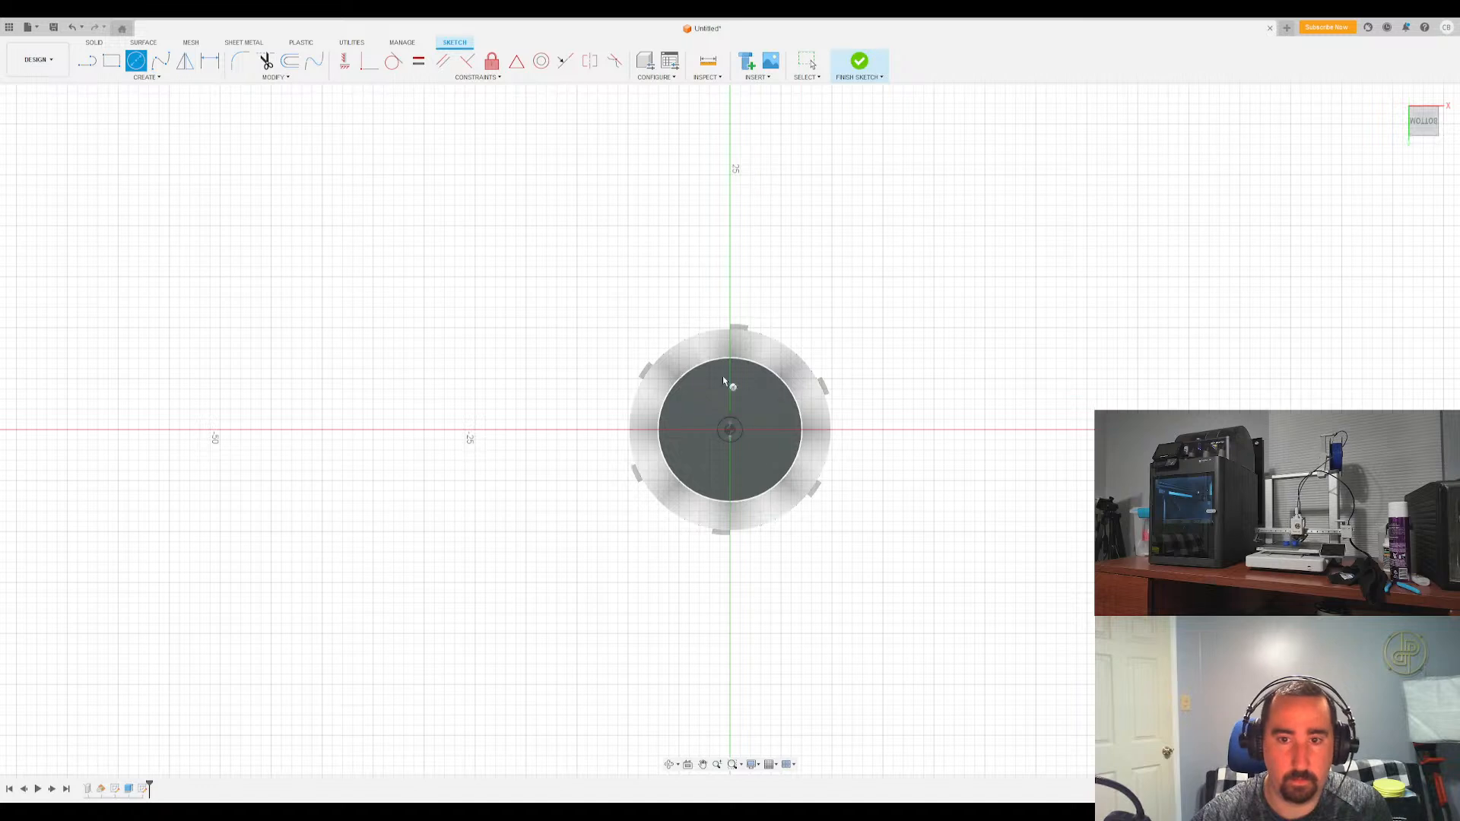
pyautogui.click(704, 332)
pyautogui.press('Escape')
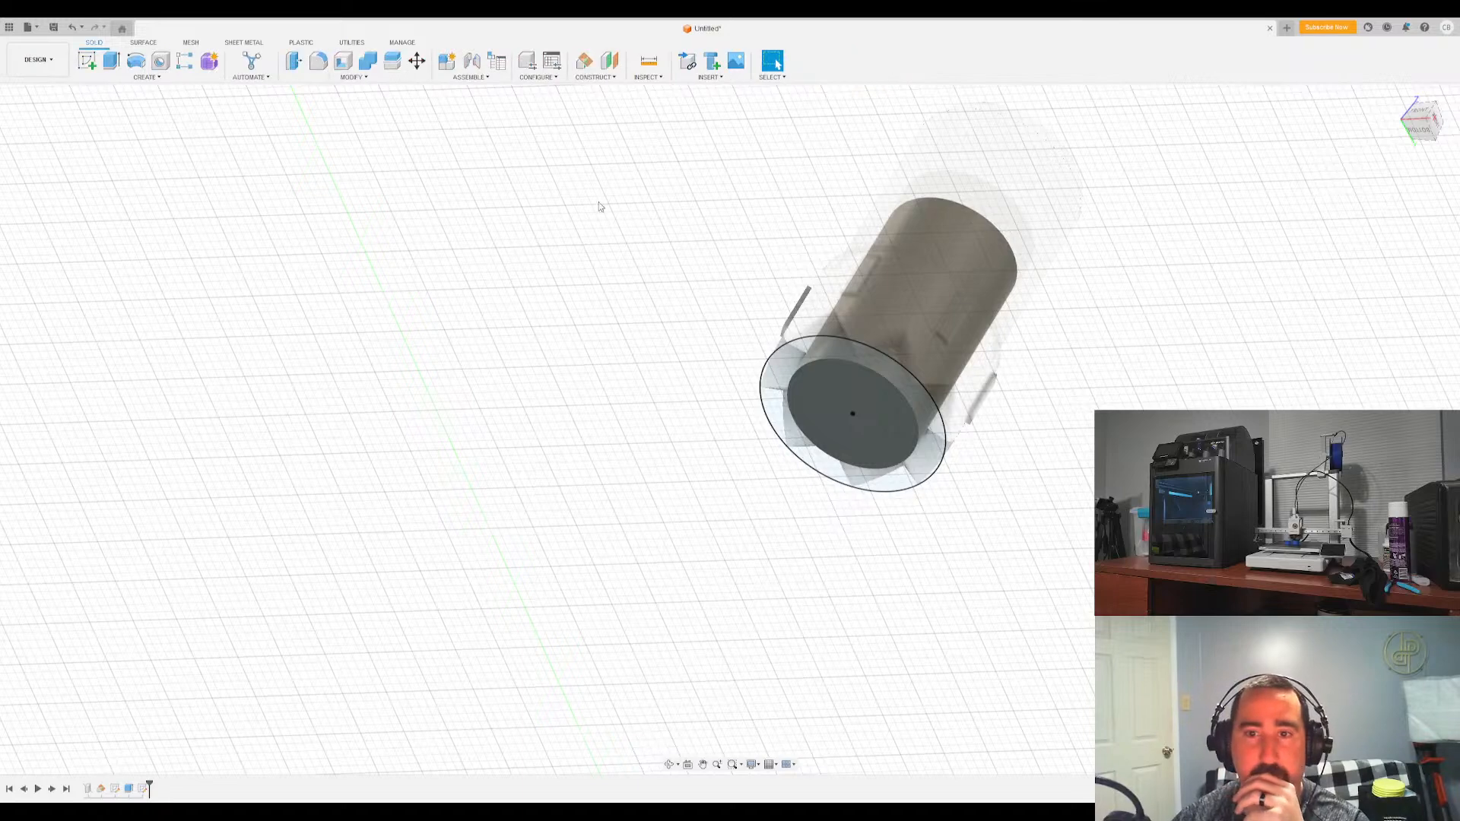
# Extrude the outer ring and the inner circle together away from the crown teeth to form a wider base cylinder
pyautogui.click(112, 61)
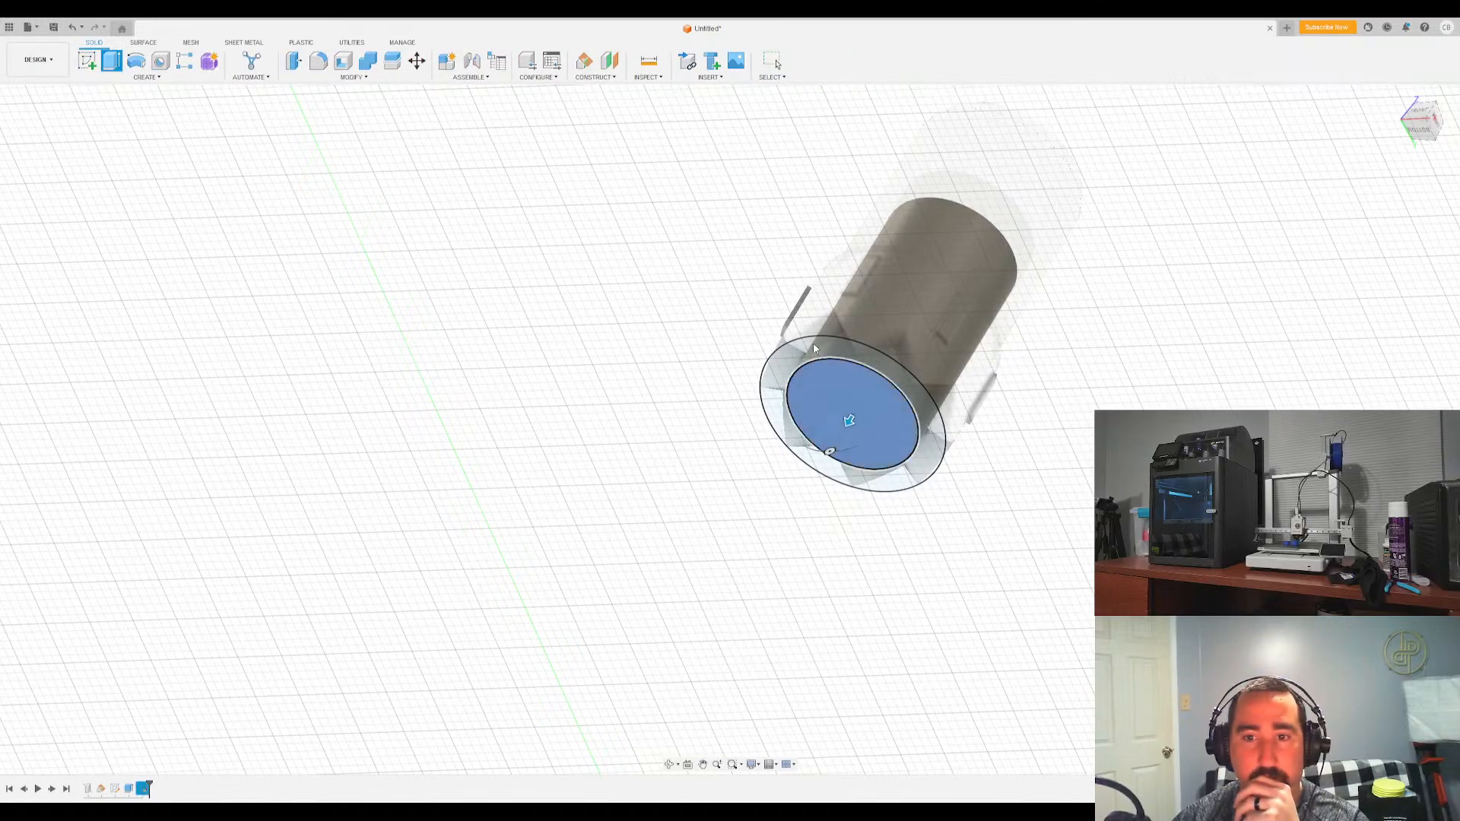
pyautogui.click(832, 449)
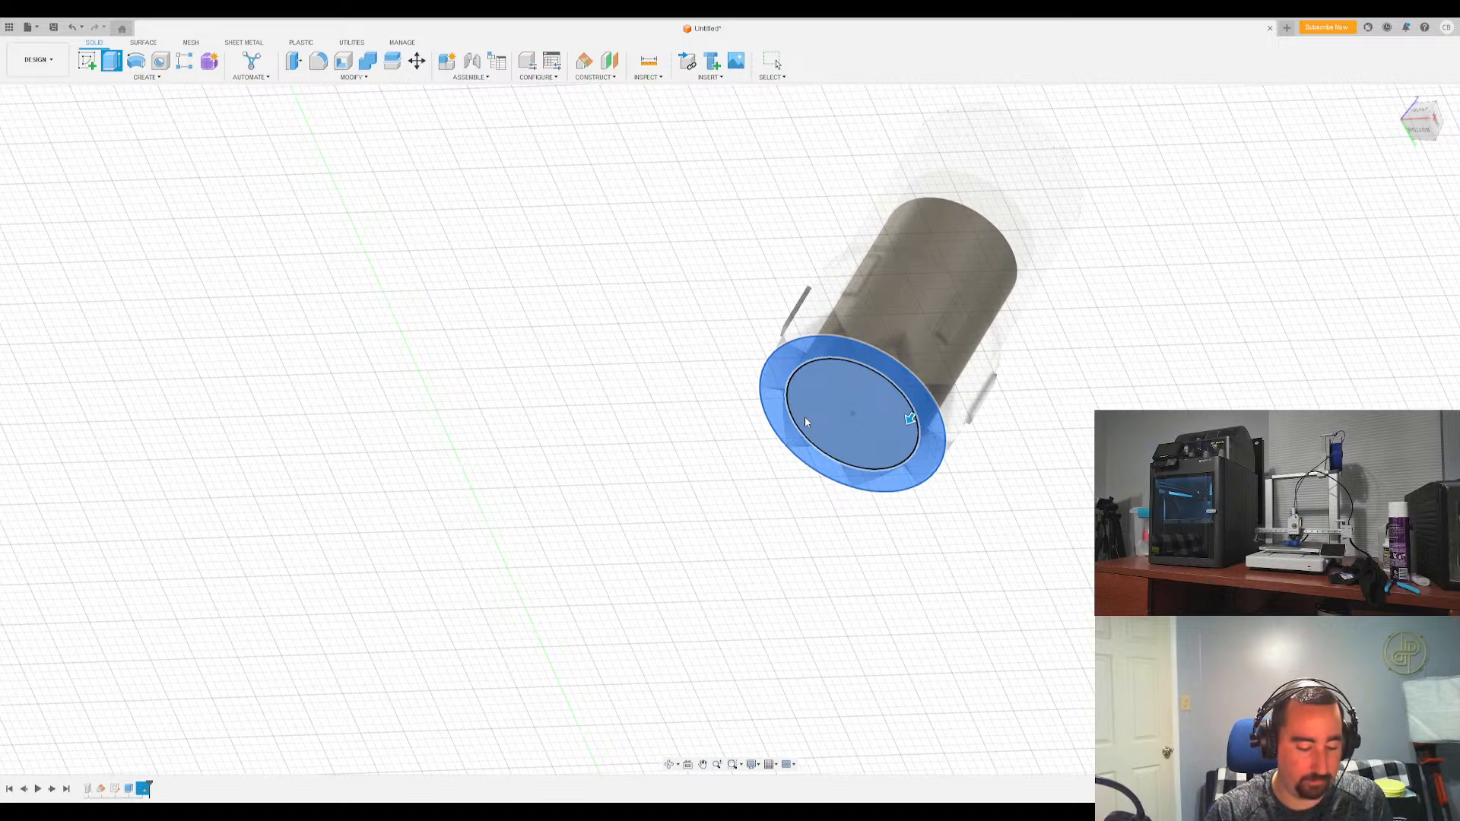
pyautogui.click(805, 418)
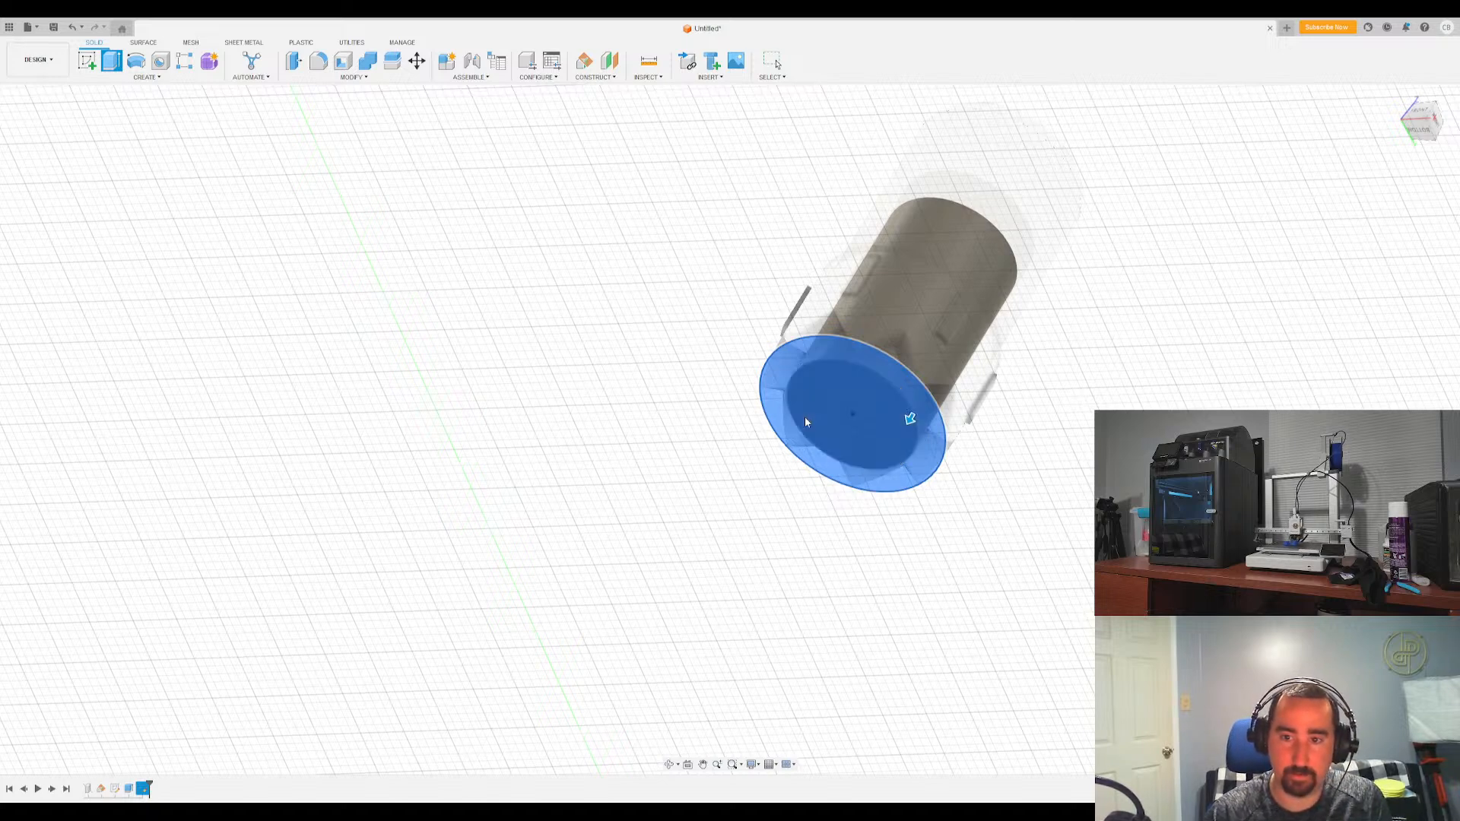
pyautogui.press('Return')
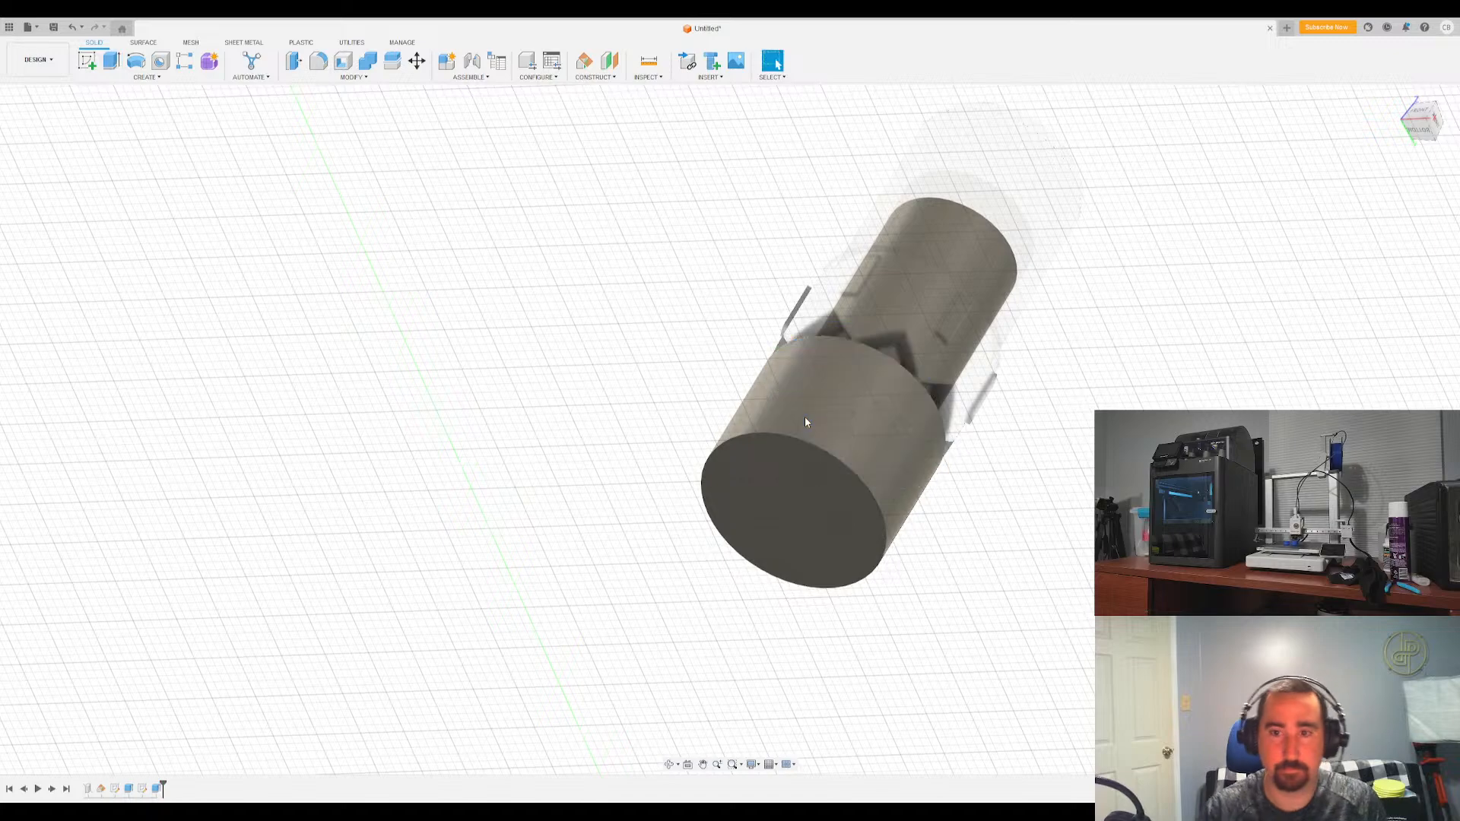
# Examine how the crown teeth meet the wider base cylinder and the gaps between them from several sides
pyautogui.keyDown('shift'); pyautogui.moveTo(1415, 112); pyautogui.dragTo(1396, 161, button='middle'); pyautogui.keyUp('shift')
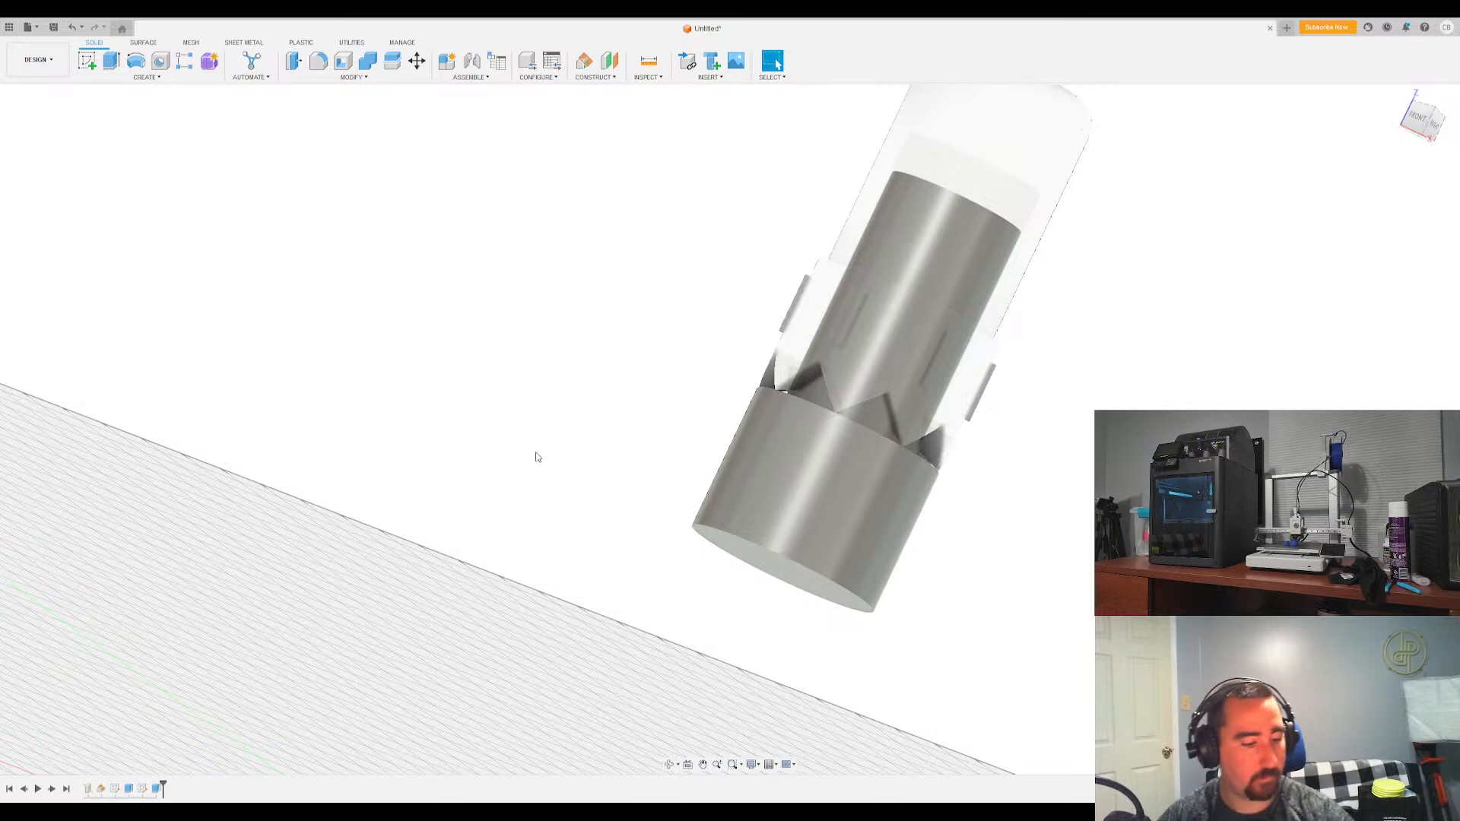
pyautogui.keyDown('shift'); pyautogui.moveTo(553, 447); pyautogui.dragTo(700, 504, button='middle'); pyautogui.keyUp('shift')
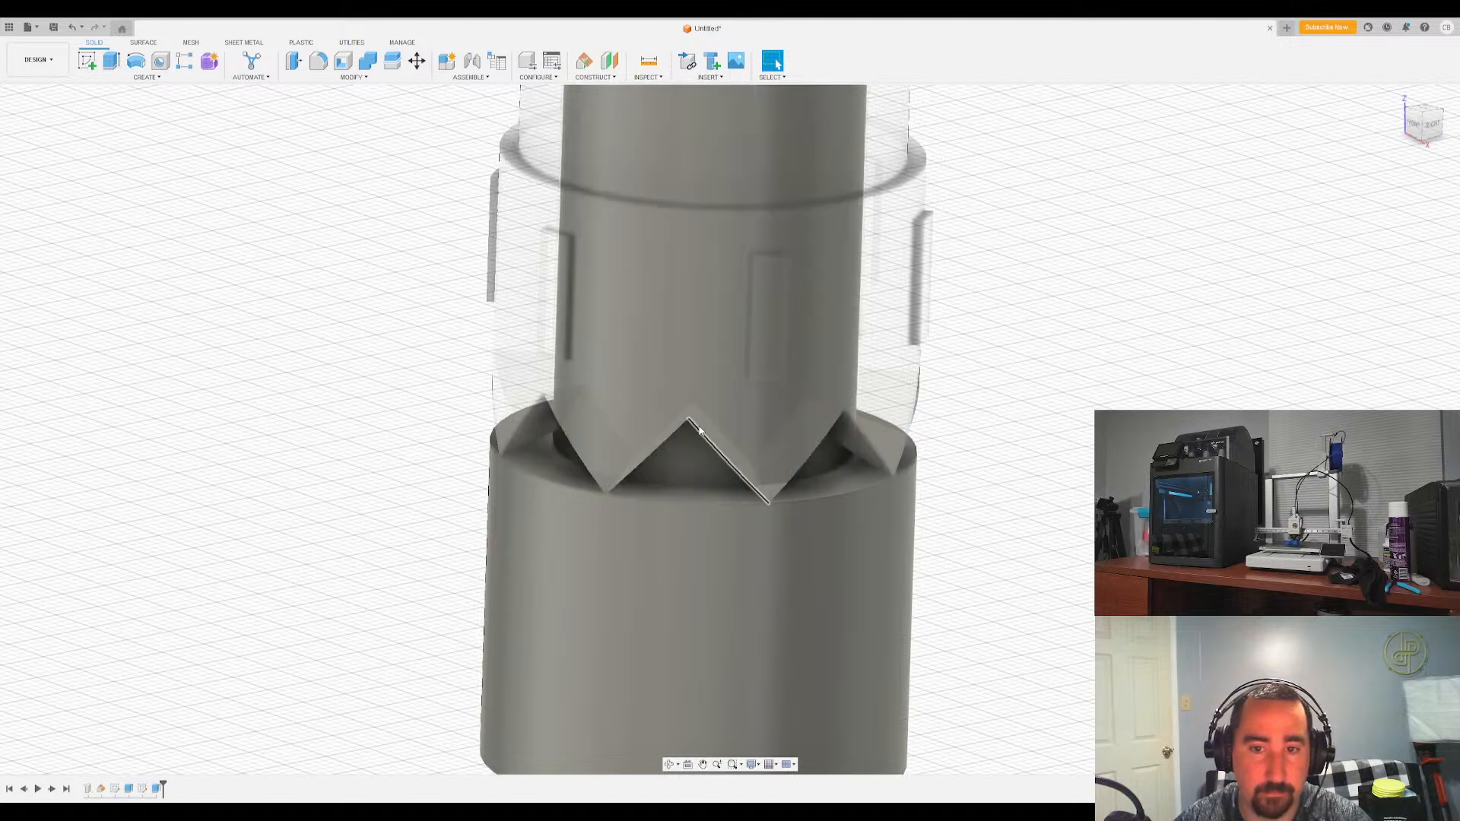
pyautogui.keyDown('shift'); pyautogui.moveTo(725, 508); pyautogui.dragTo(791, 510, button='middle'); pyautogui.keyUp('shift')
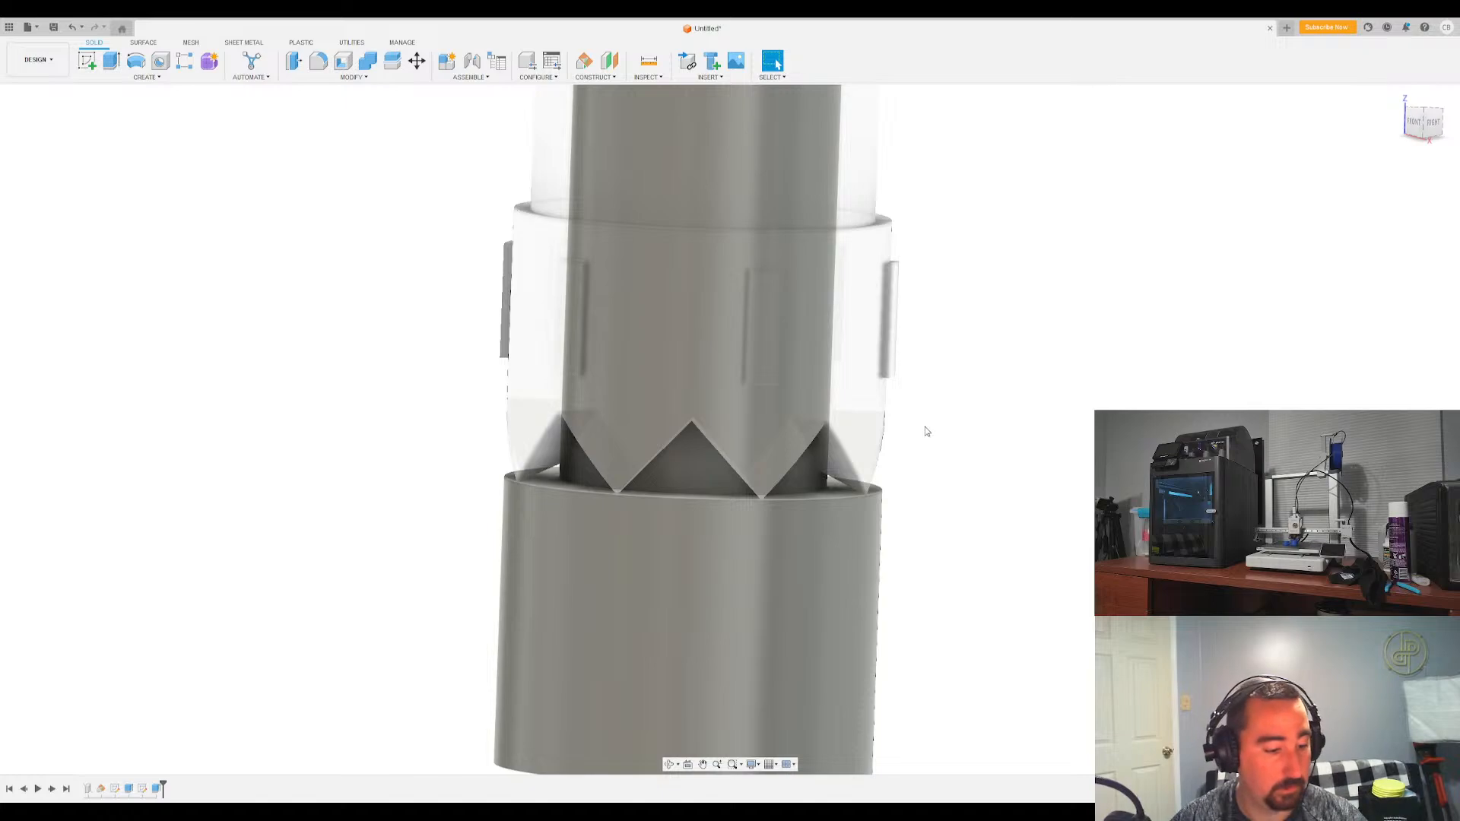
pyautogui.keyDown('shift'); pyautogui.moveTo(925, 431); pyautogui.dragTo(676, 358, button='middle'); pyautogui.keyUp('shift')
pyautogui.moveTo(676, 357); pyautogui.dragTo(724, 314)
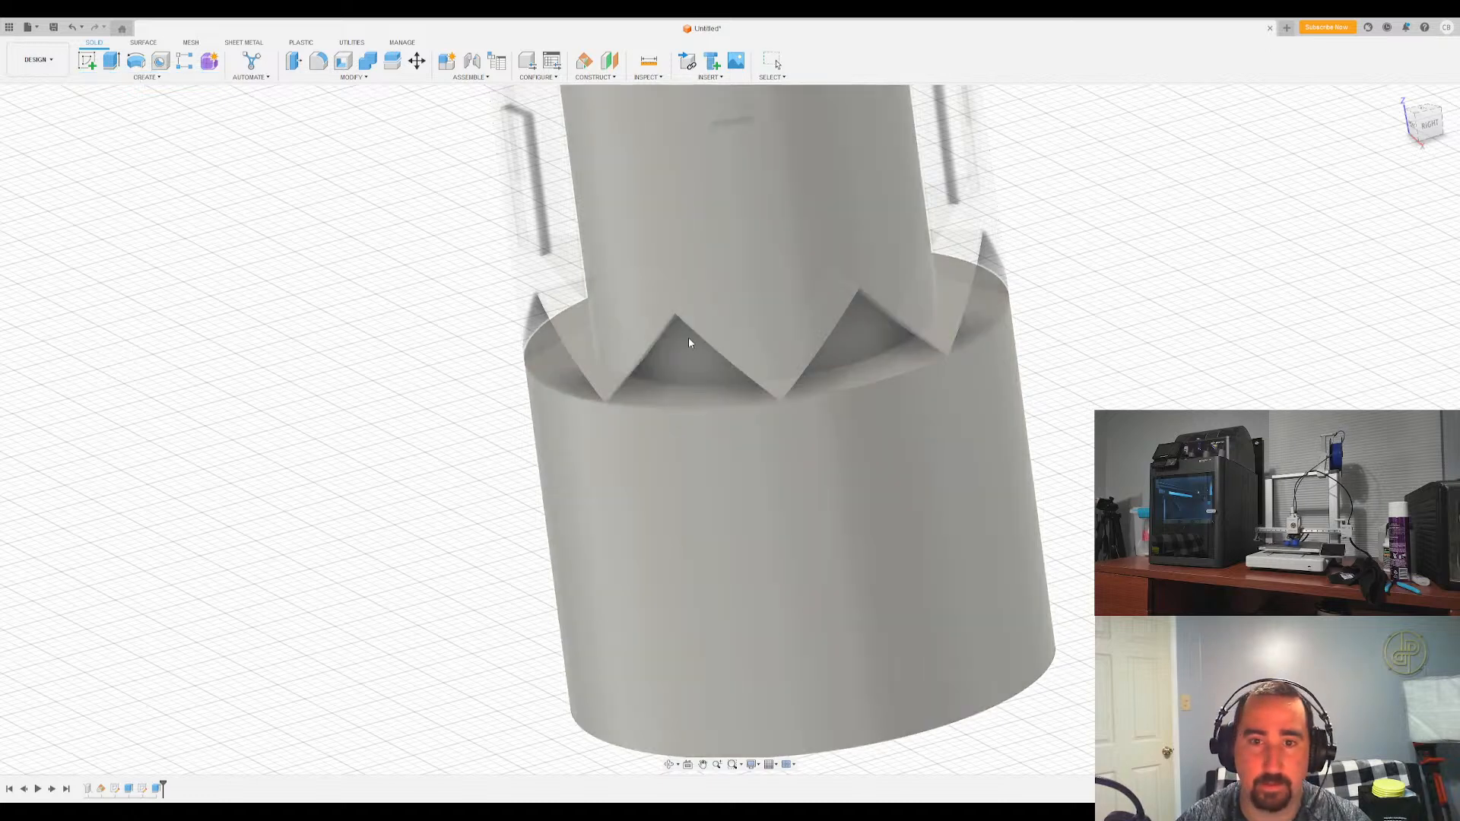
pyautogui.keyDown('shift'); pyautogui.moveTo(726, 381); pyautogui.dragTo(864, 454, button='middle'); pyautogui.keyUp('shift')
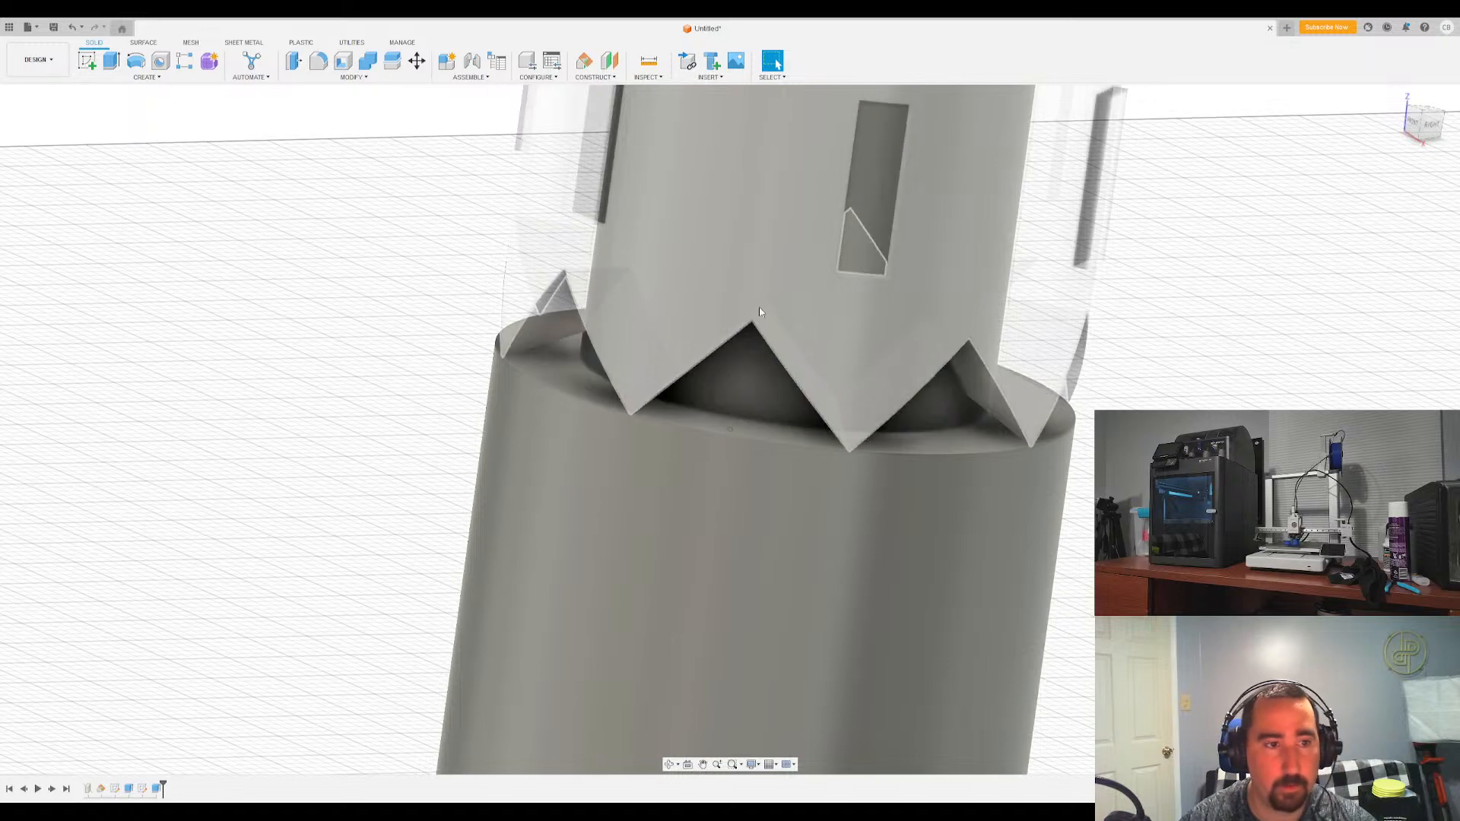
pyautogui.keyDown('shift'); pyautogui.moveTo(763, 310); pyautogui.dragTo(688, 316, button='middle'); pyautogui.keyUp('shift')
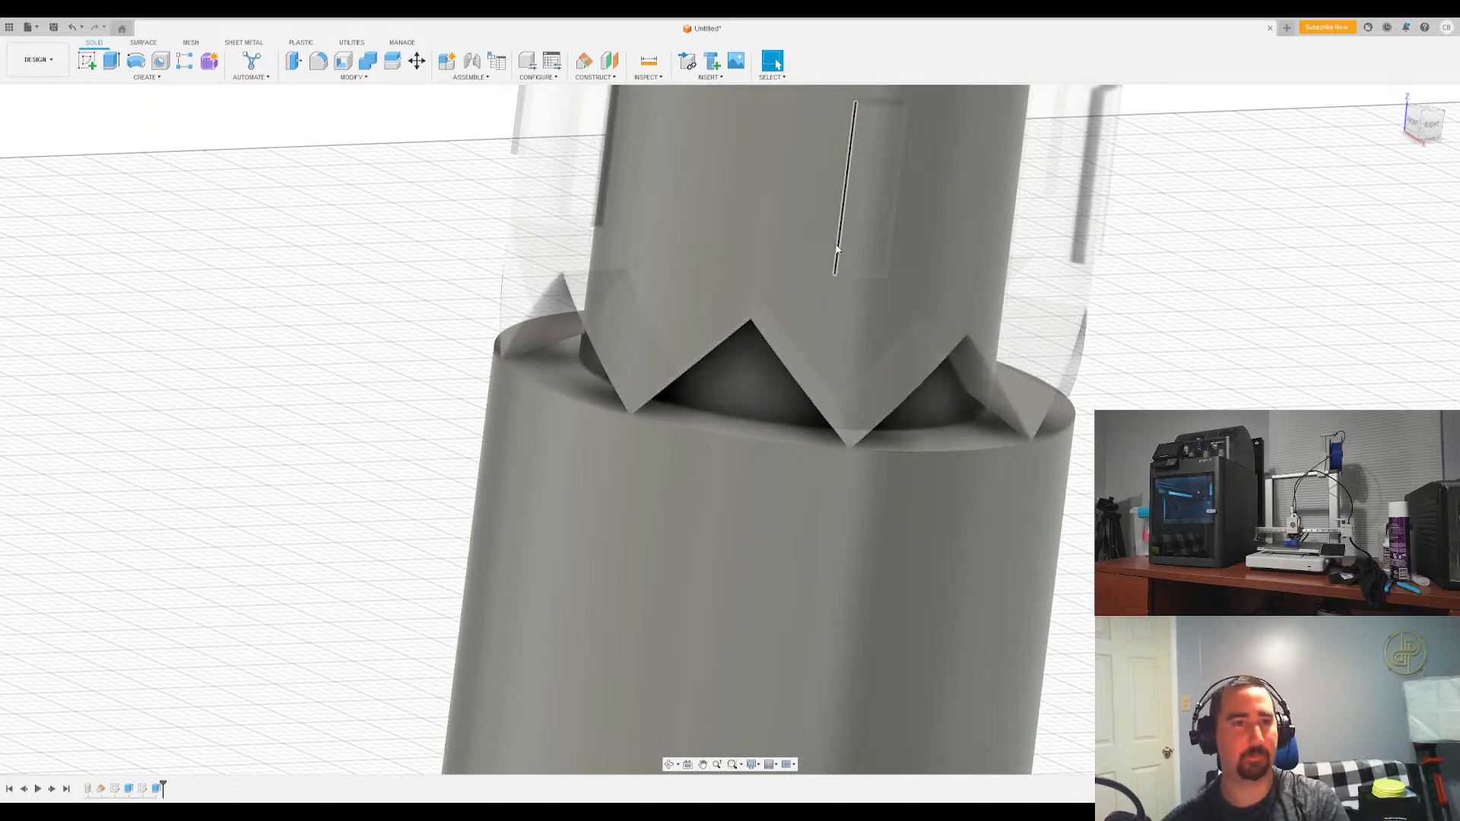
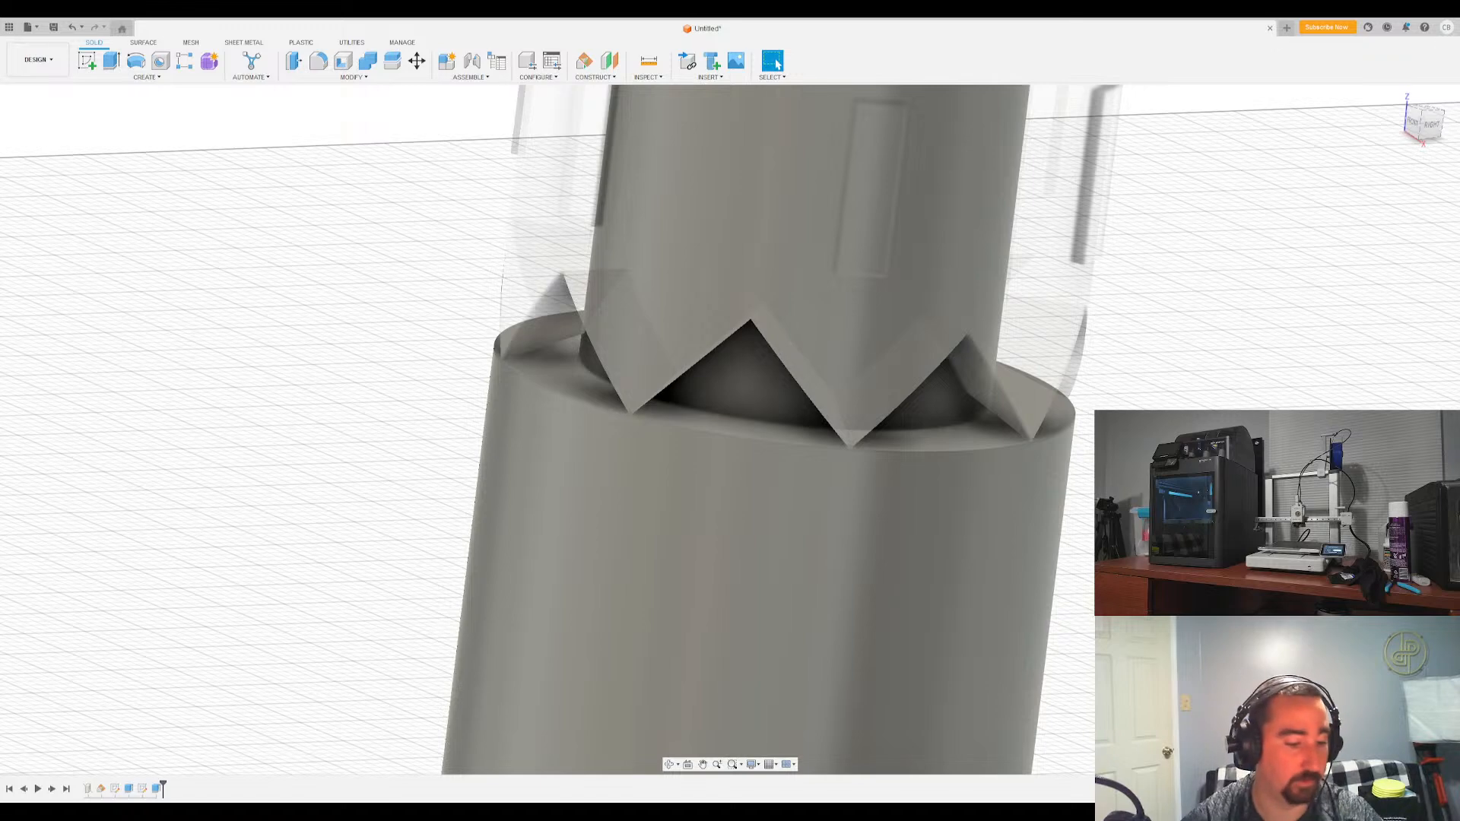
# Return to the full assembly, show the outer sleeve, and view its threaded open end
pyautogui.scroll(-5, 492, 598)
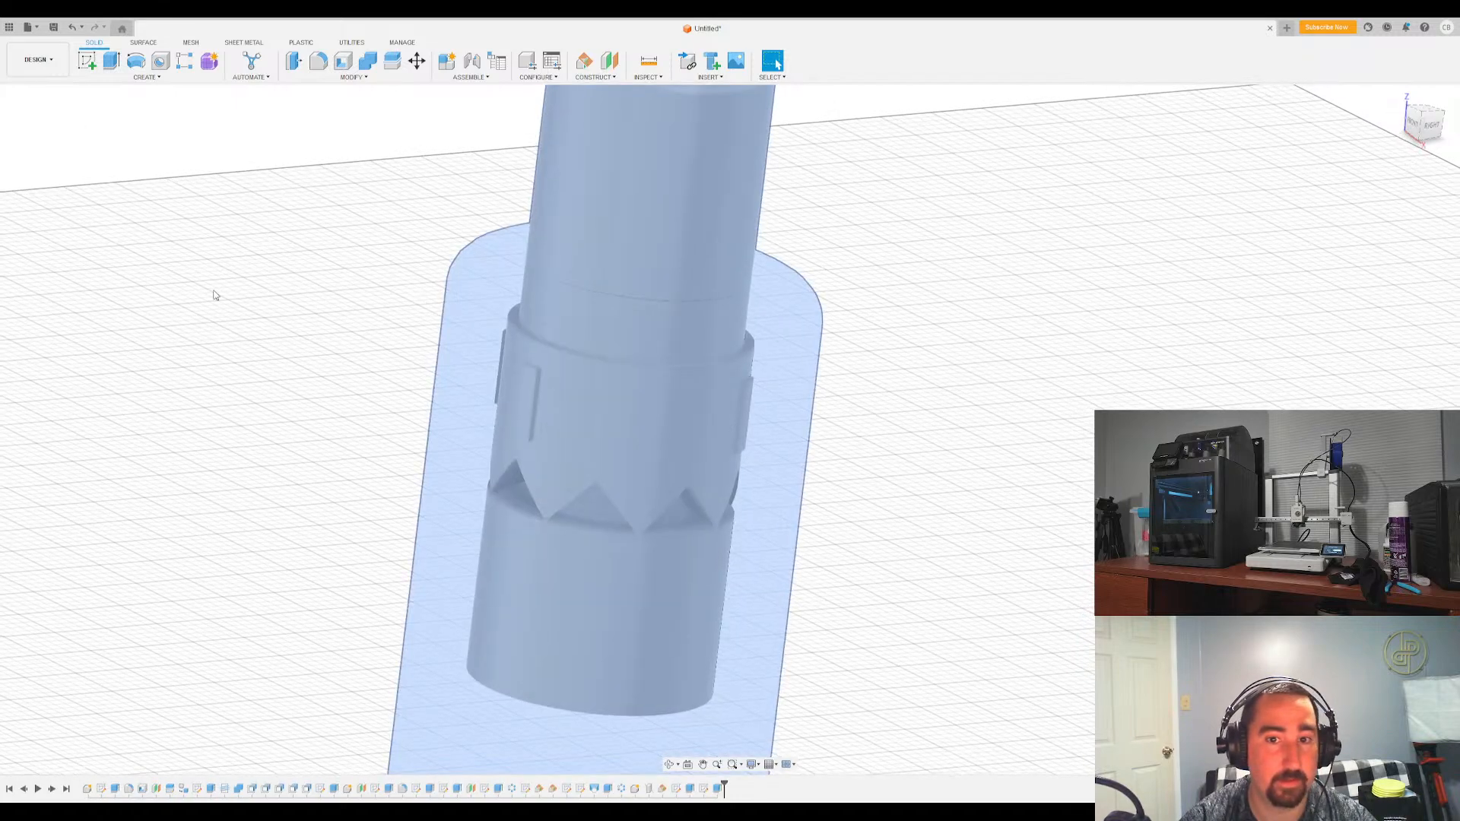
pyautogui.scroll(-4, 493, 342)
pyautogui.click(1205, 378)
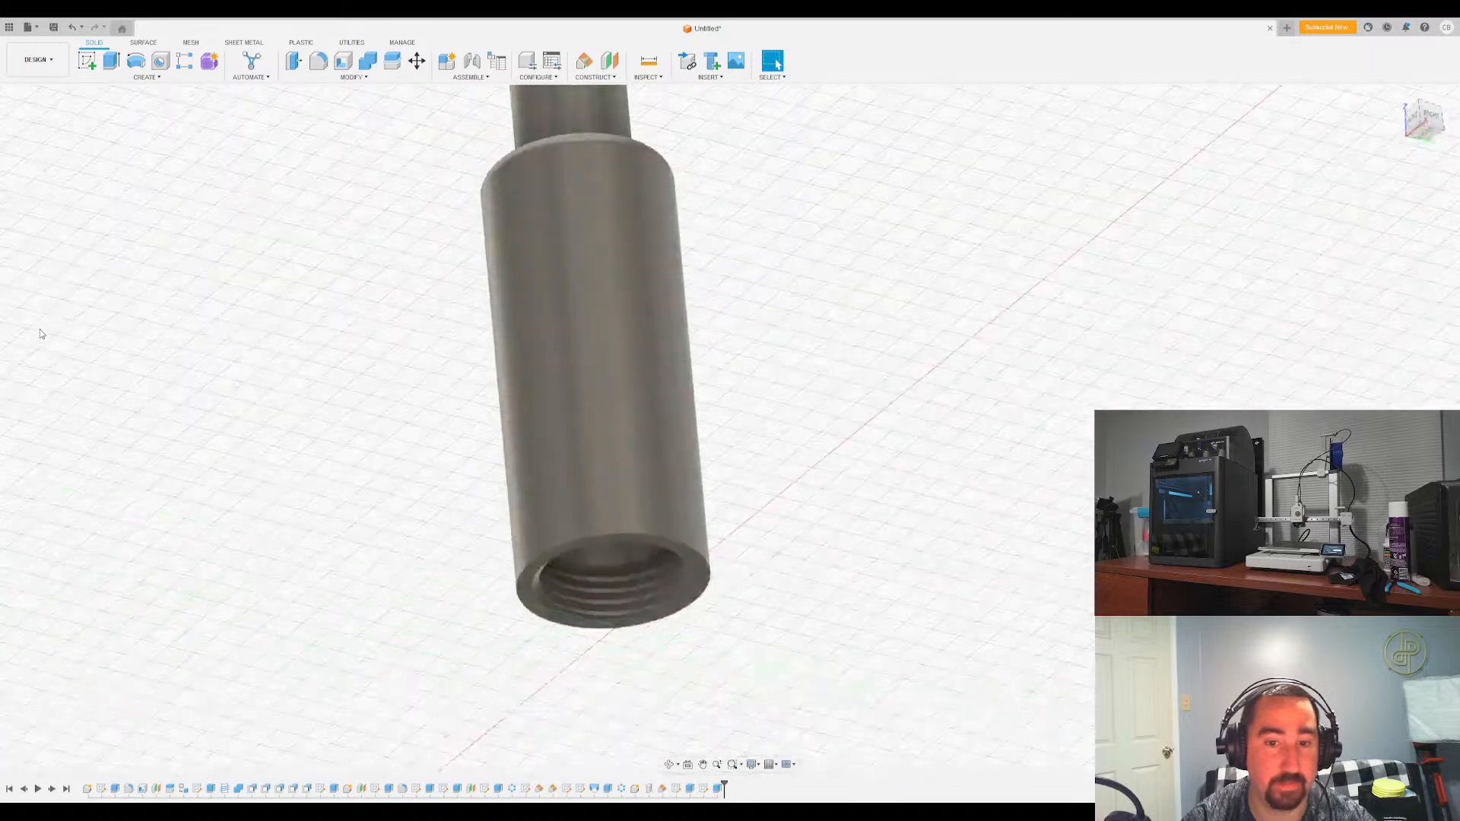
pyautogui.keyDown('shift'); pyautogui.moveTo(39, 325); pyautogui.dragTo(59, 514, button='middle'); pyautogui.keyUp('shift')
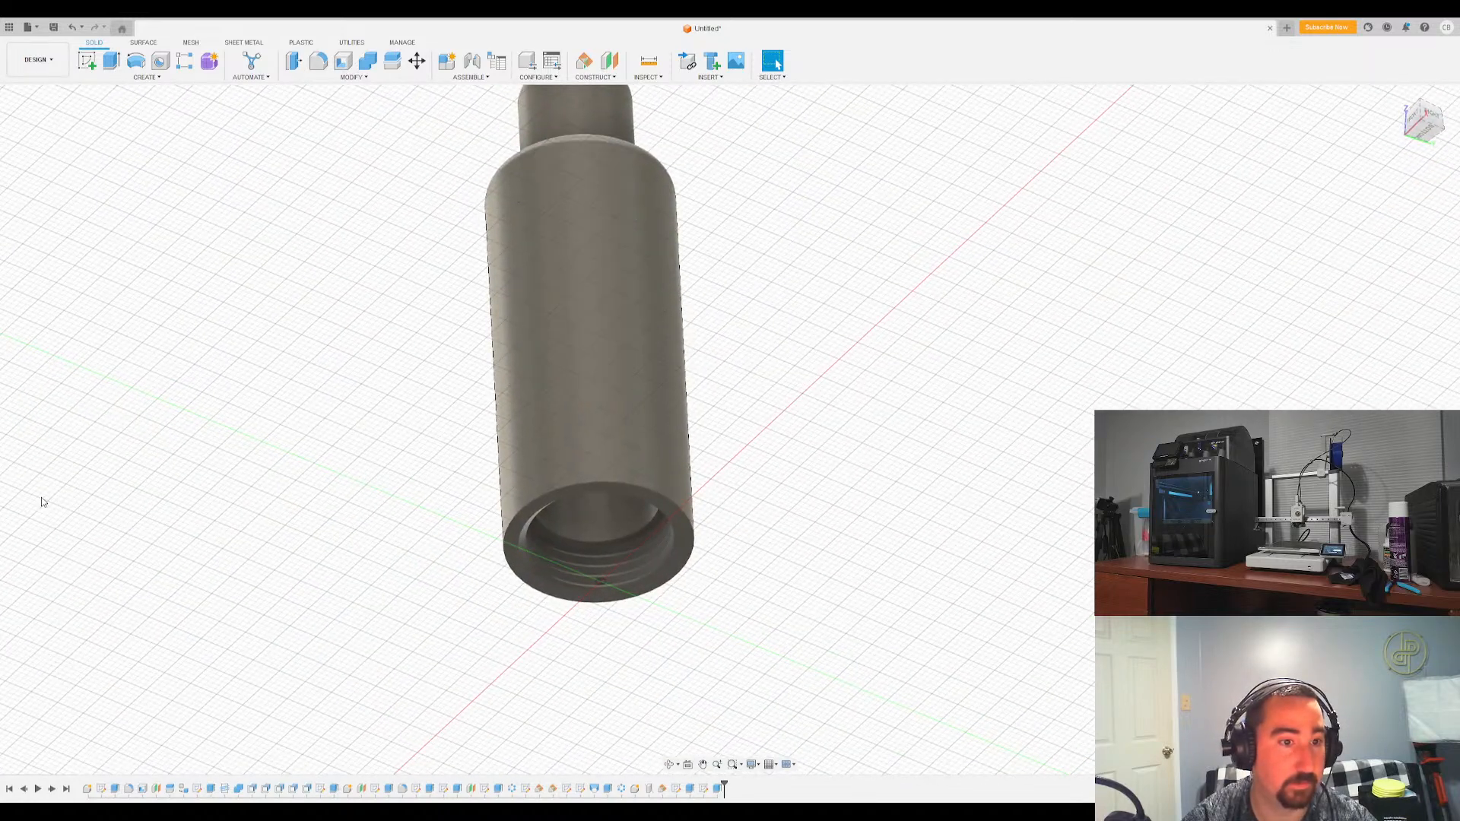
# Show the rounded cap on the outer sleeve's open end and view the closed assembly from below
pyautogui.click(53, 457)
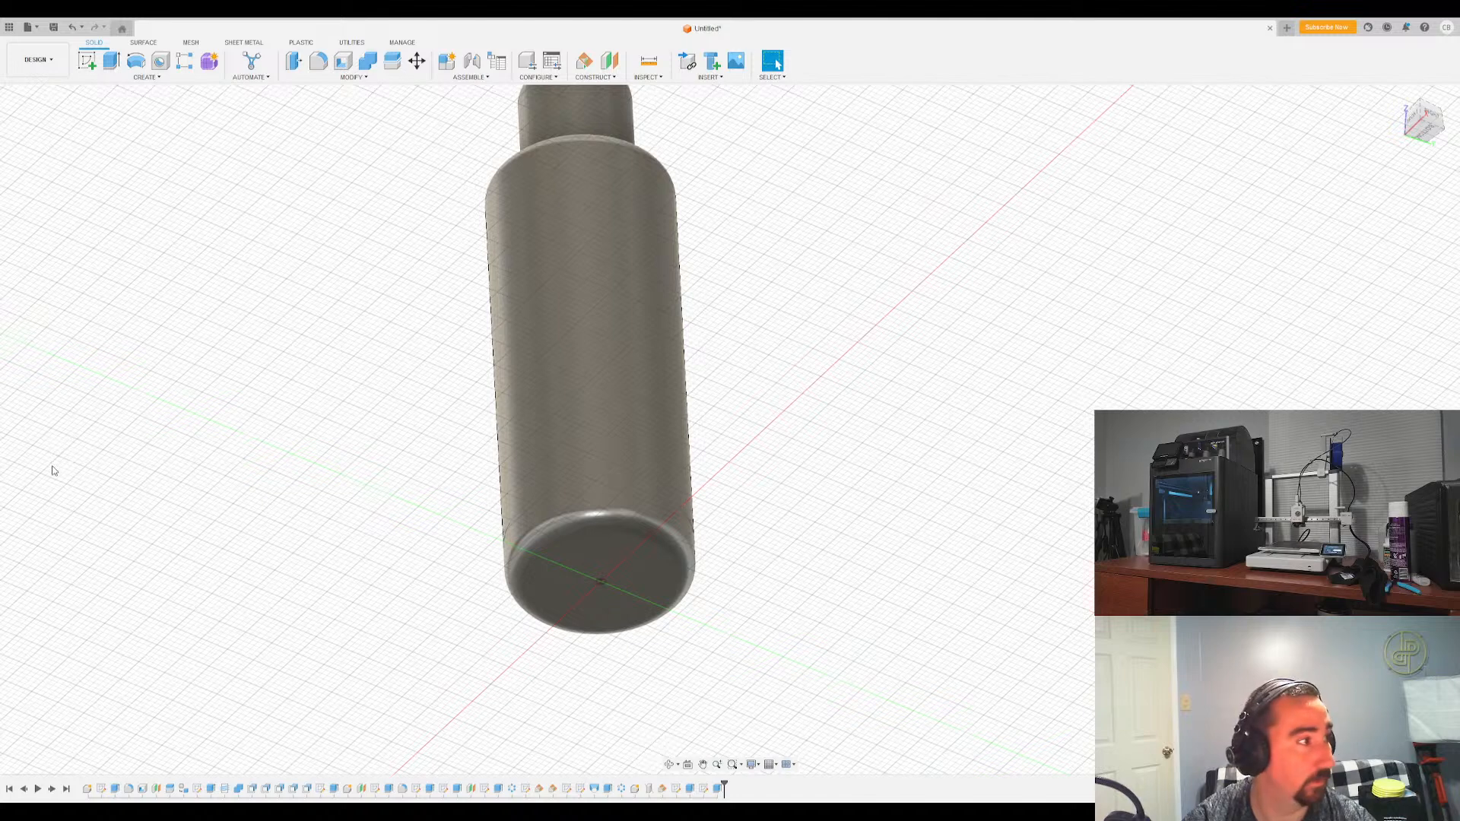
pyautogui.keyDown('shift'); pyautogui.moveTo(52, 467); pyautogui.dragTo(228, 394, button='middle'); pyautogui.keyUp('shift')
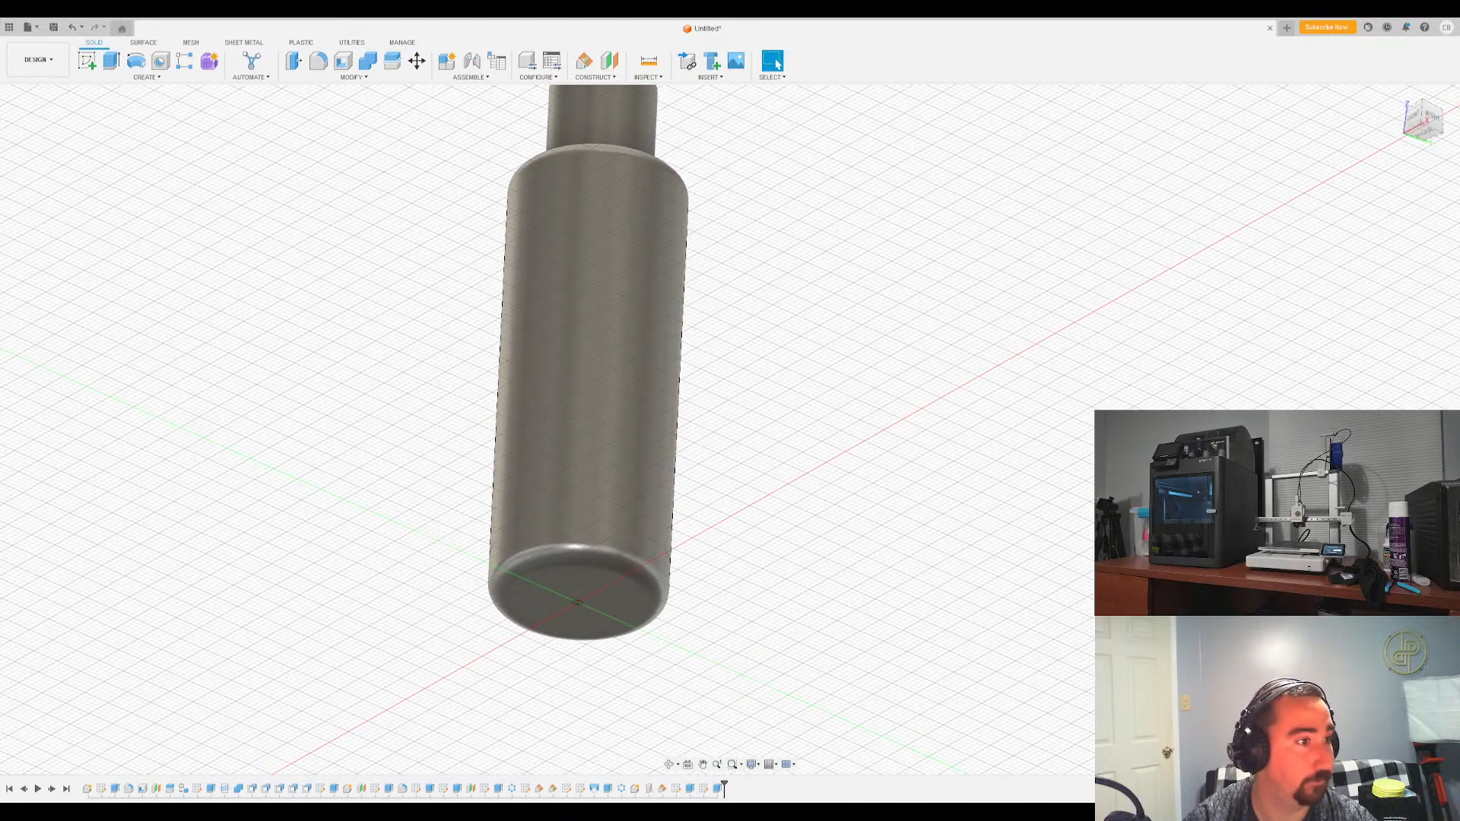
pyautogui.scroll(-2, 588, 426)
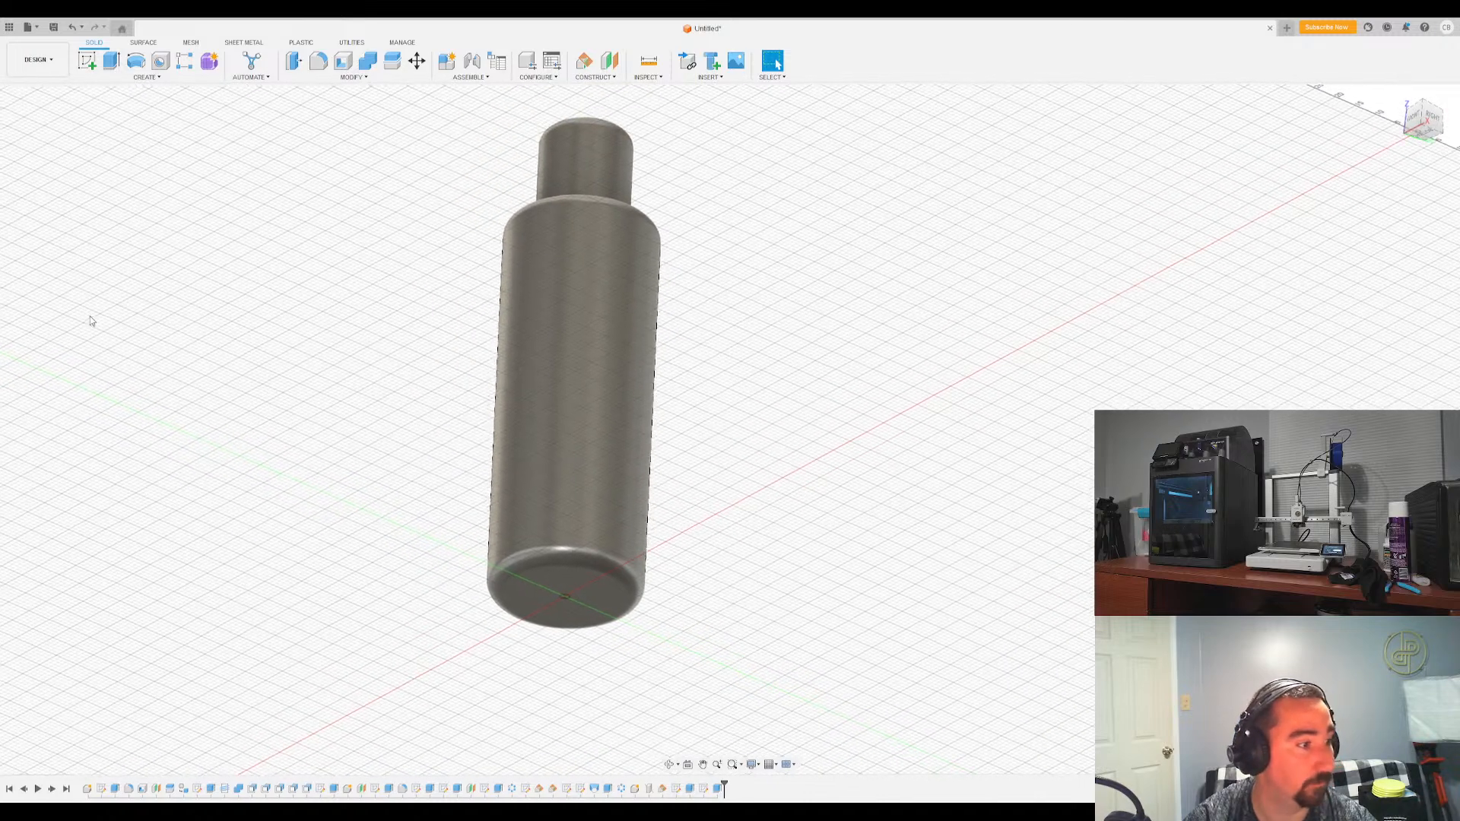
pyautogui.scroll(1, 122, 330)
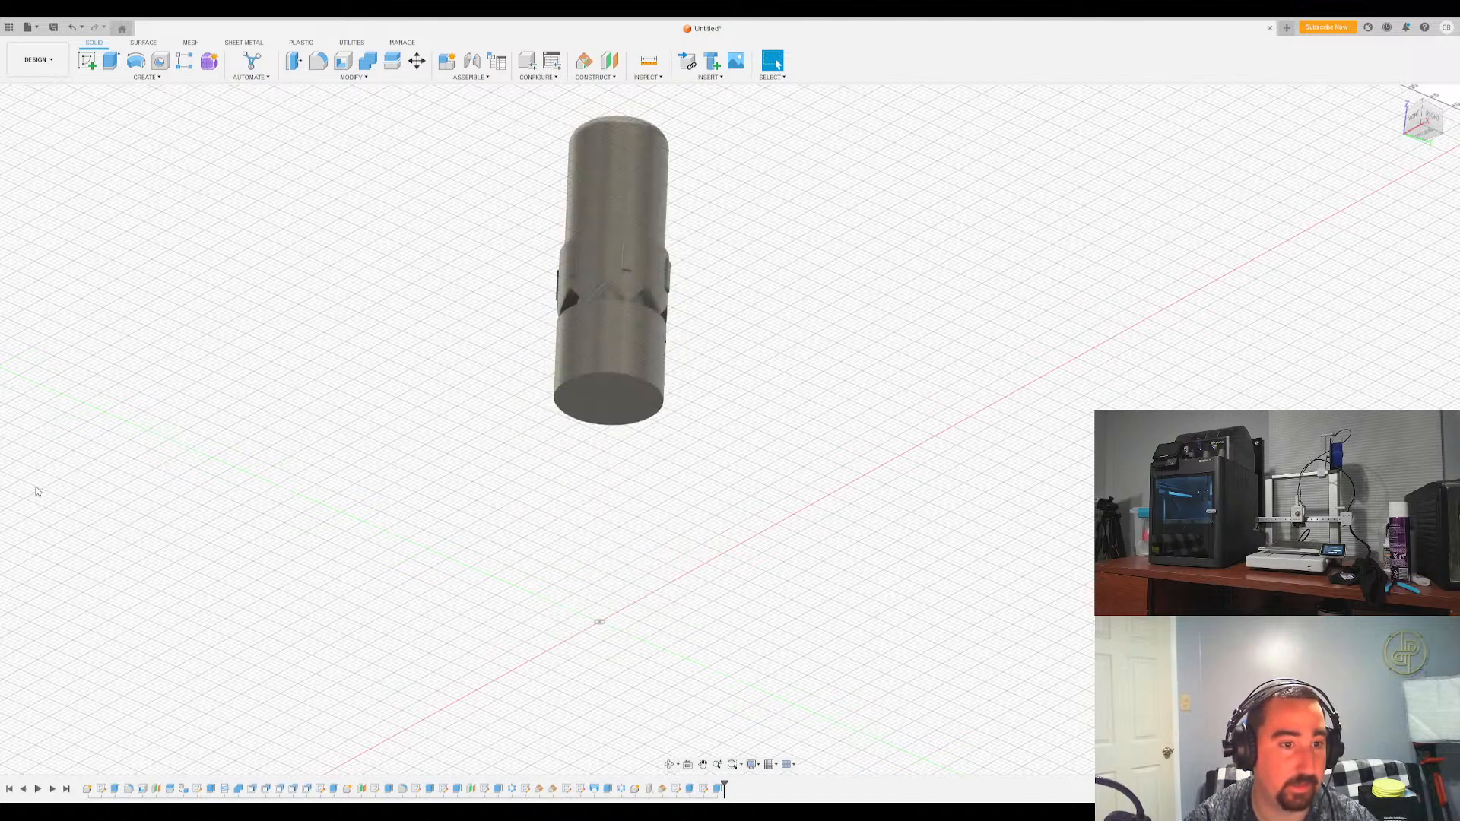
# Examine how the crown teeth meet the wider base cylinder and the gaps between them with the outer parts hidden
pyautogui.keyDown('shift'); pyautogui.moveTo(53, 490); pyautogui.dragTo(786, 566, button='middle'); pyautogui.keyUp('shift')
pyautogui.scroll(6, 239, 435)
pyautogui.click(1398, 96)
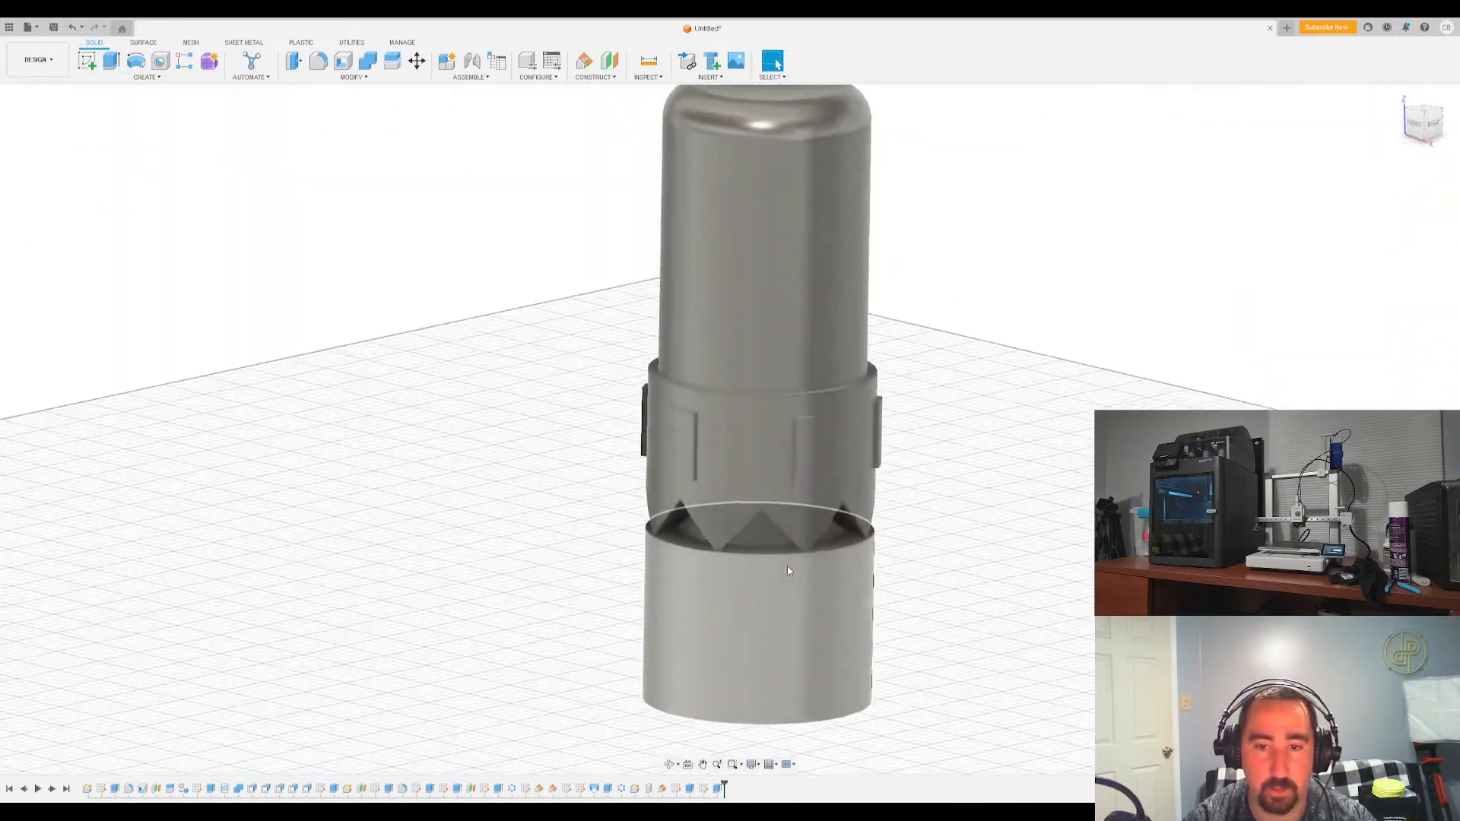
pyautogui.scroll(5, 786, 566)
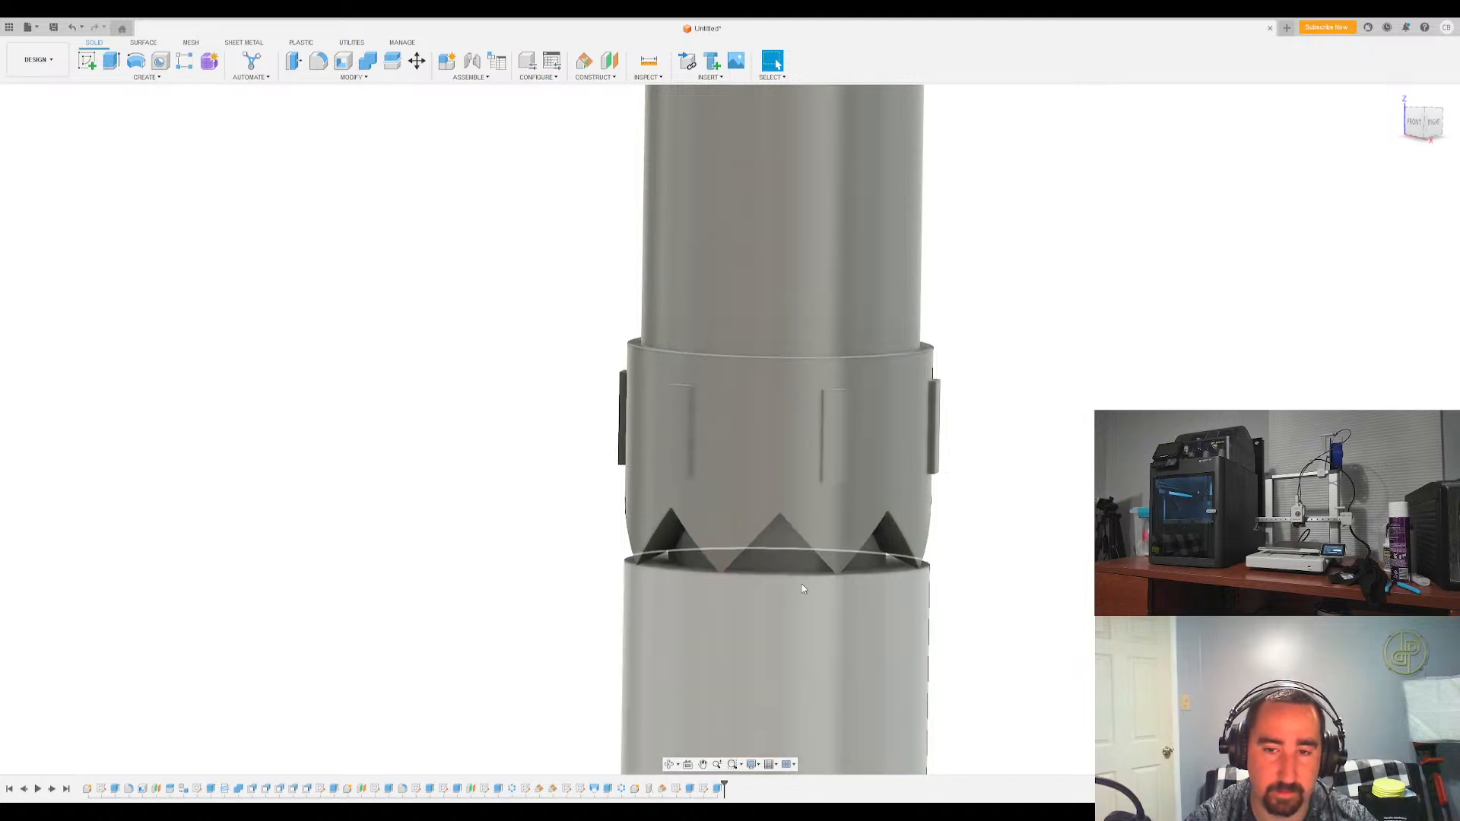
pyautogui.keyDown('shift'); pyautogui.moveTo(789, 602); pyautogui.dragTo(789, 606, button='middle'); pyautogui.keyUp('shift')
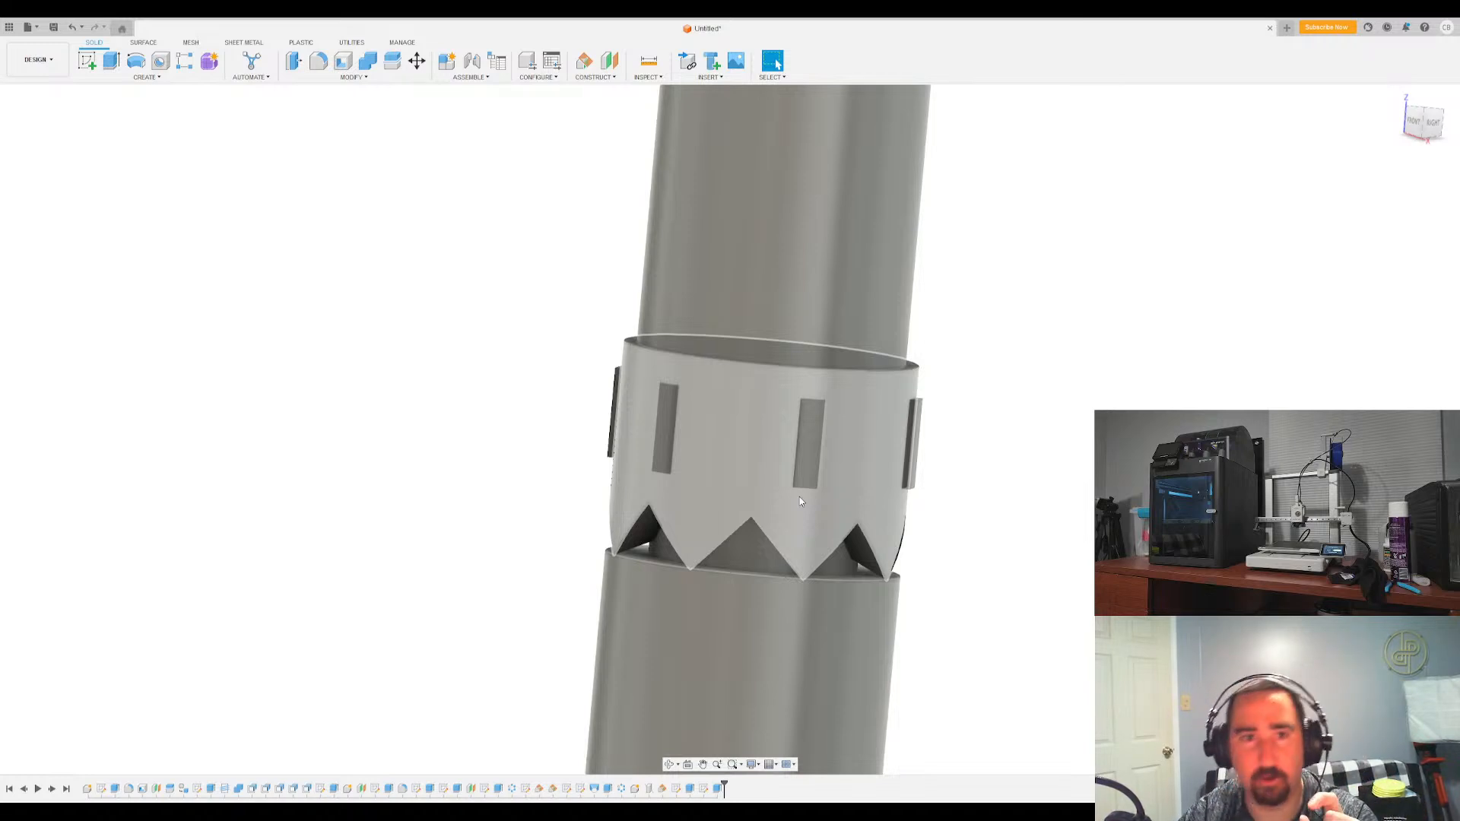
pyautogui.click(376, 81)
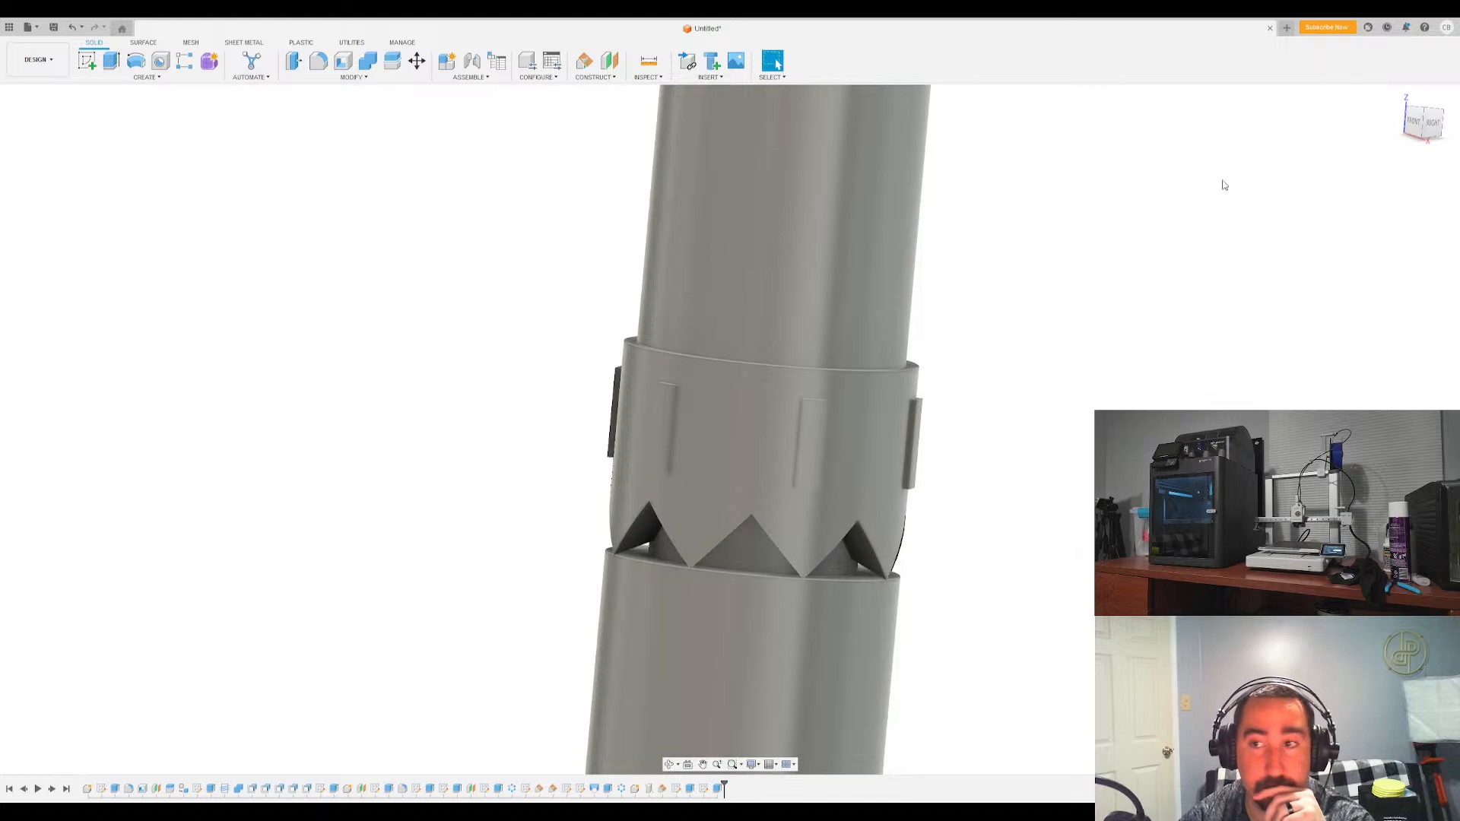
pyautogui.click(1415, 143)
pyautogui.keyDown('shift'); pyautogui.moveTo(730, 431); pyautogui.dragTo(112, 227, button='middle'); pyautogui.keyUp('shift')
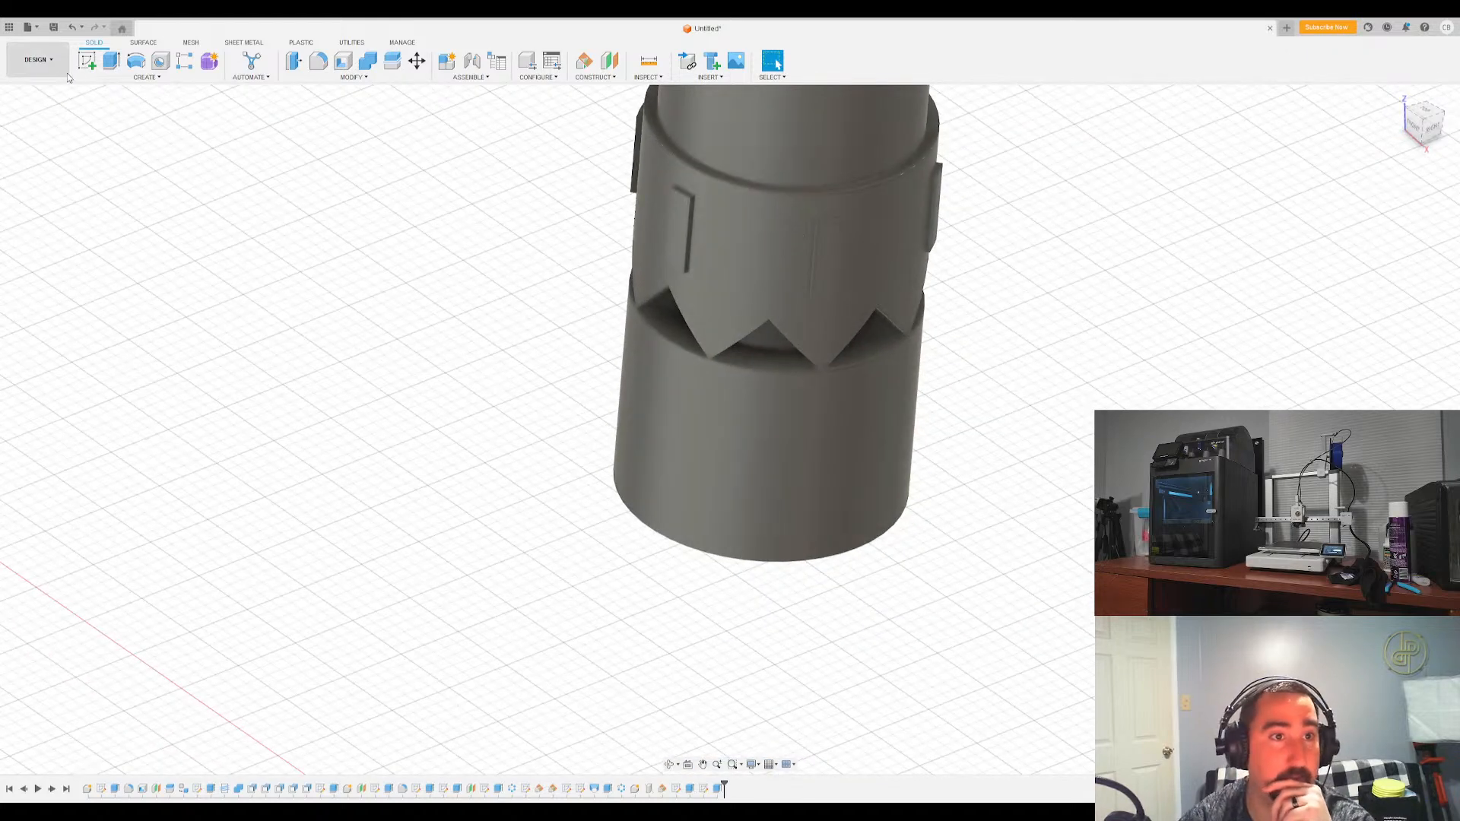
# Start a sketch on the base cylinder's ring-shaped shoulder and draw concentric circles of diameter 19.75 and 14
pyautogui.click(87, 60)
pyautogui.click(770, 350)
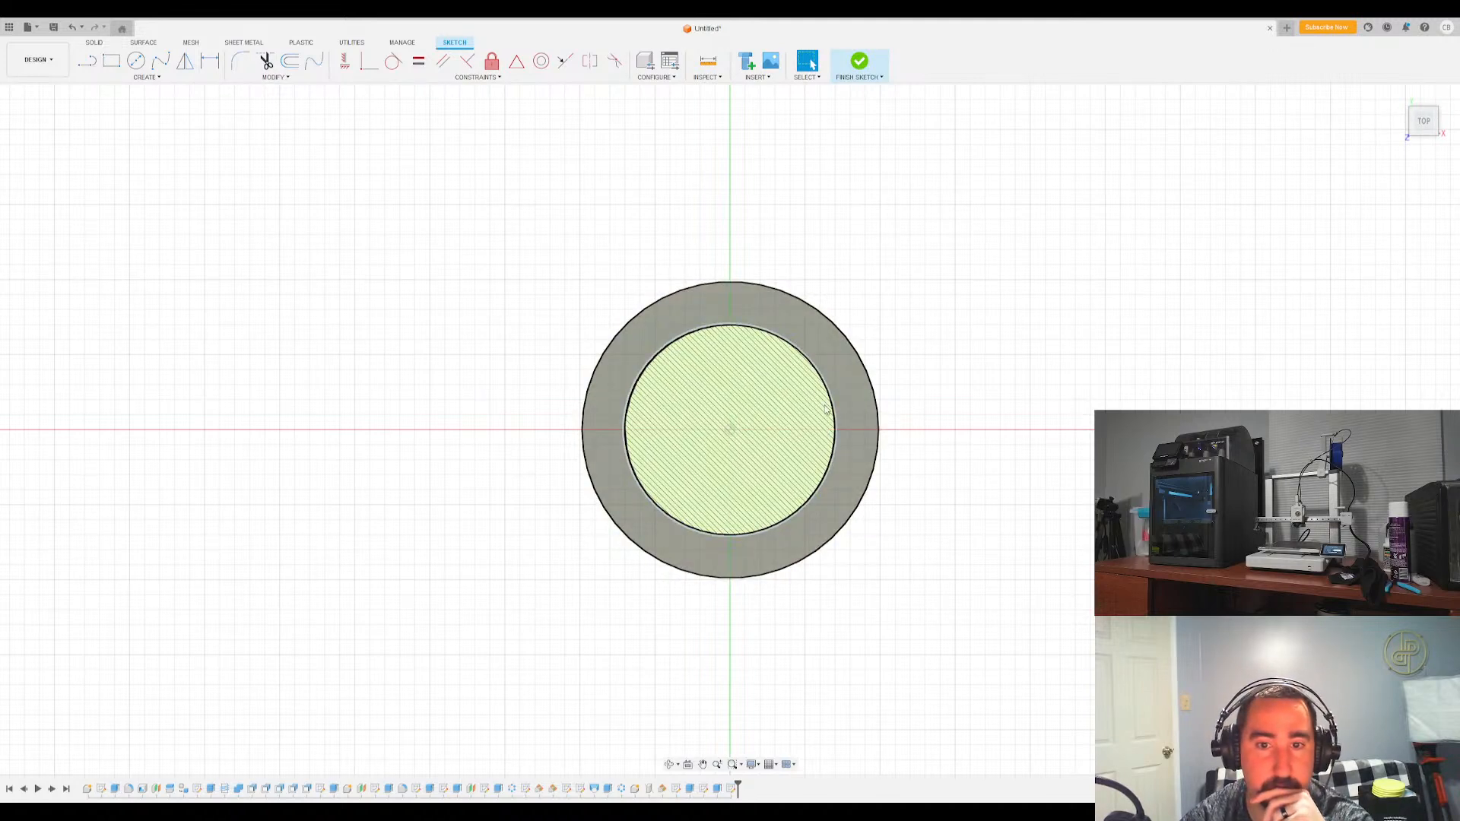
pyautogui.moveTo(1436, 129); pyautogui.dragTo(1420, 148)
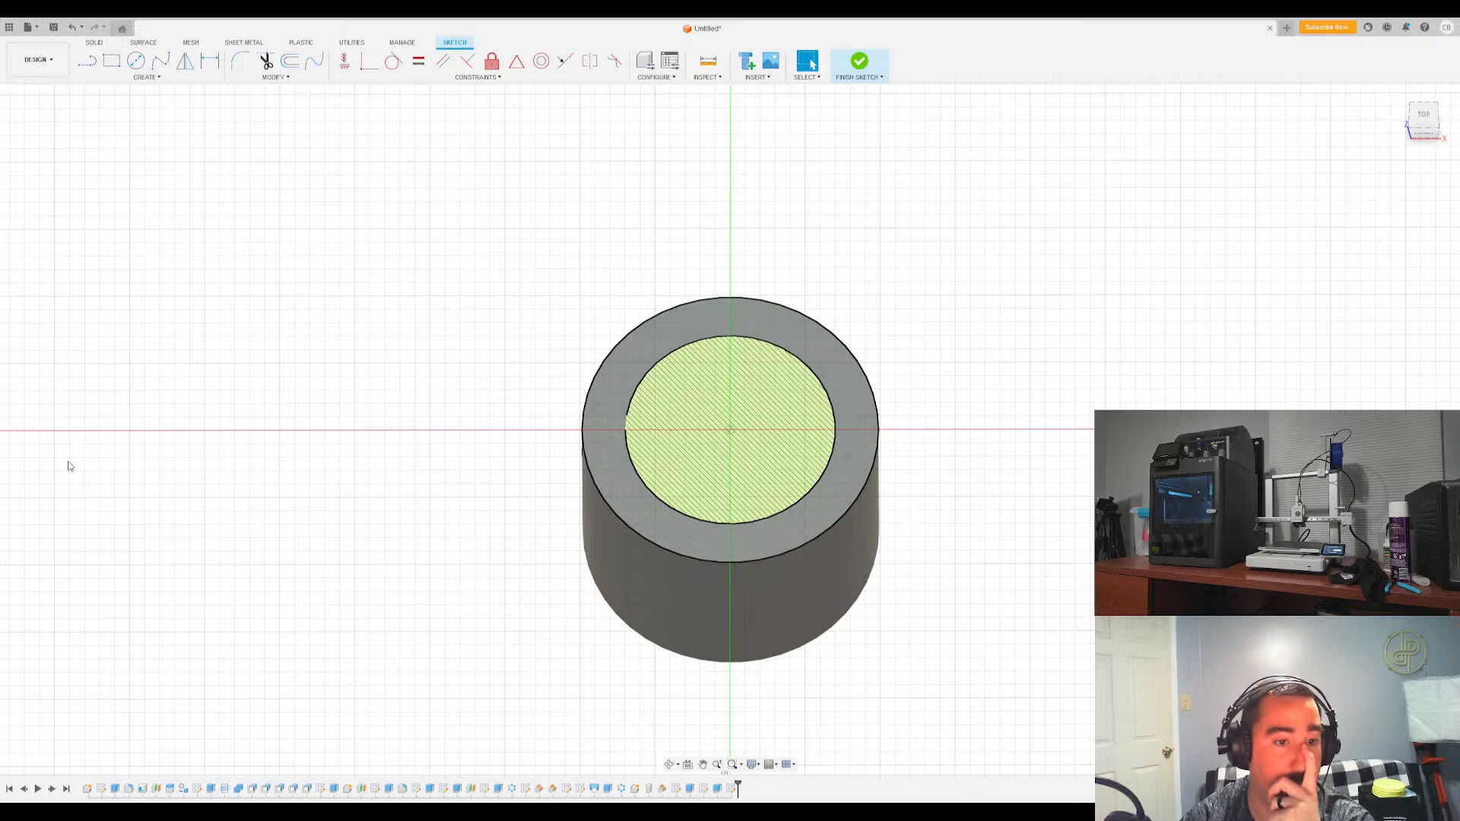
pyautogui.click(1423, 114)
pyautogui.press('c')
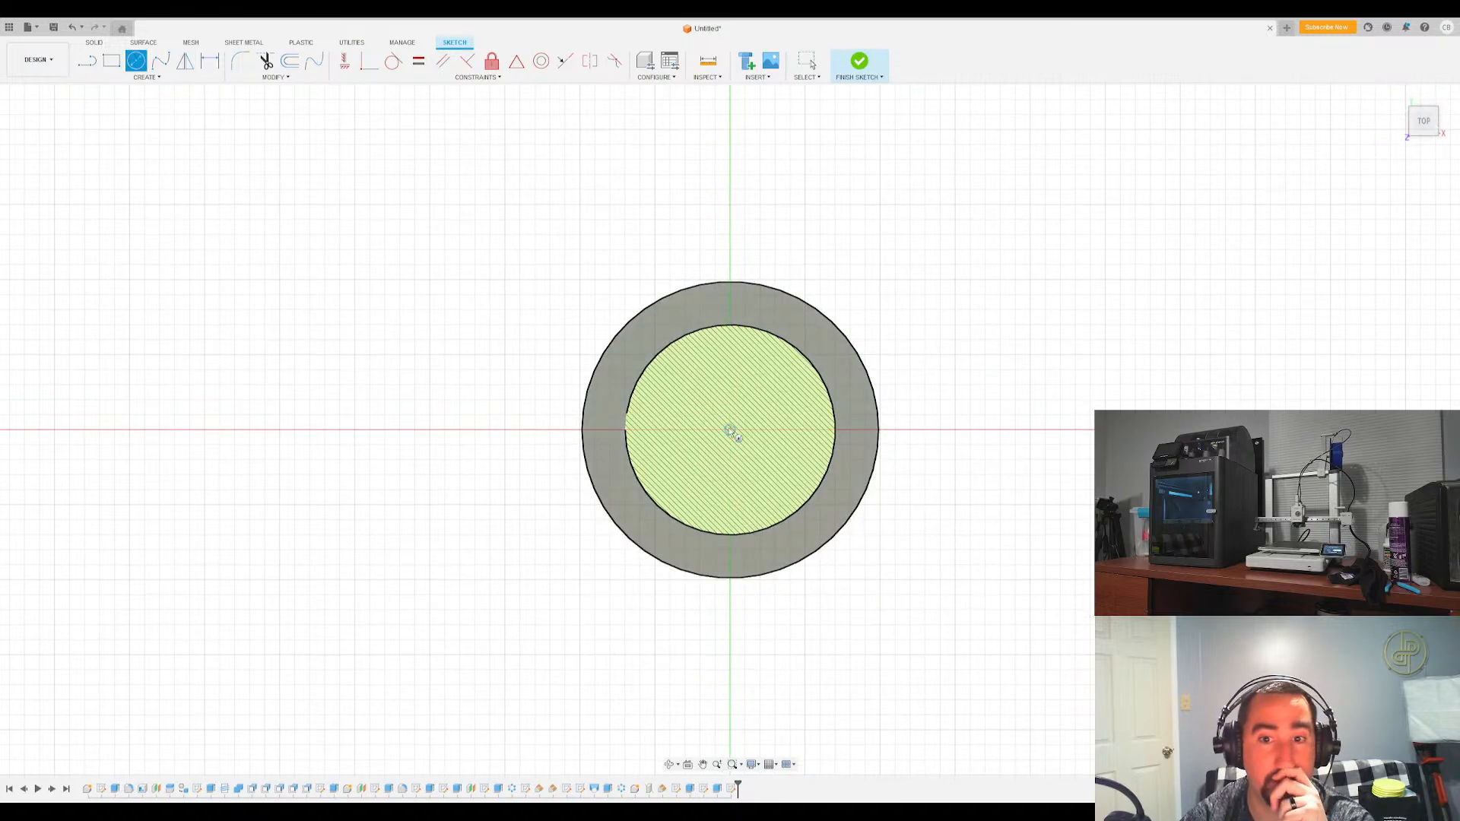
pyautogui.click(730, 429)
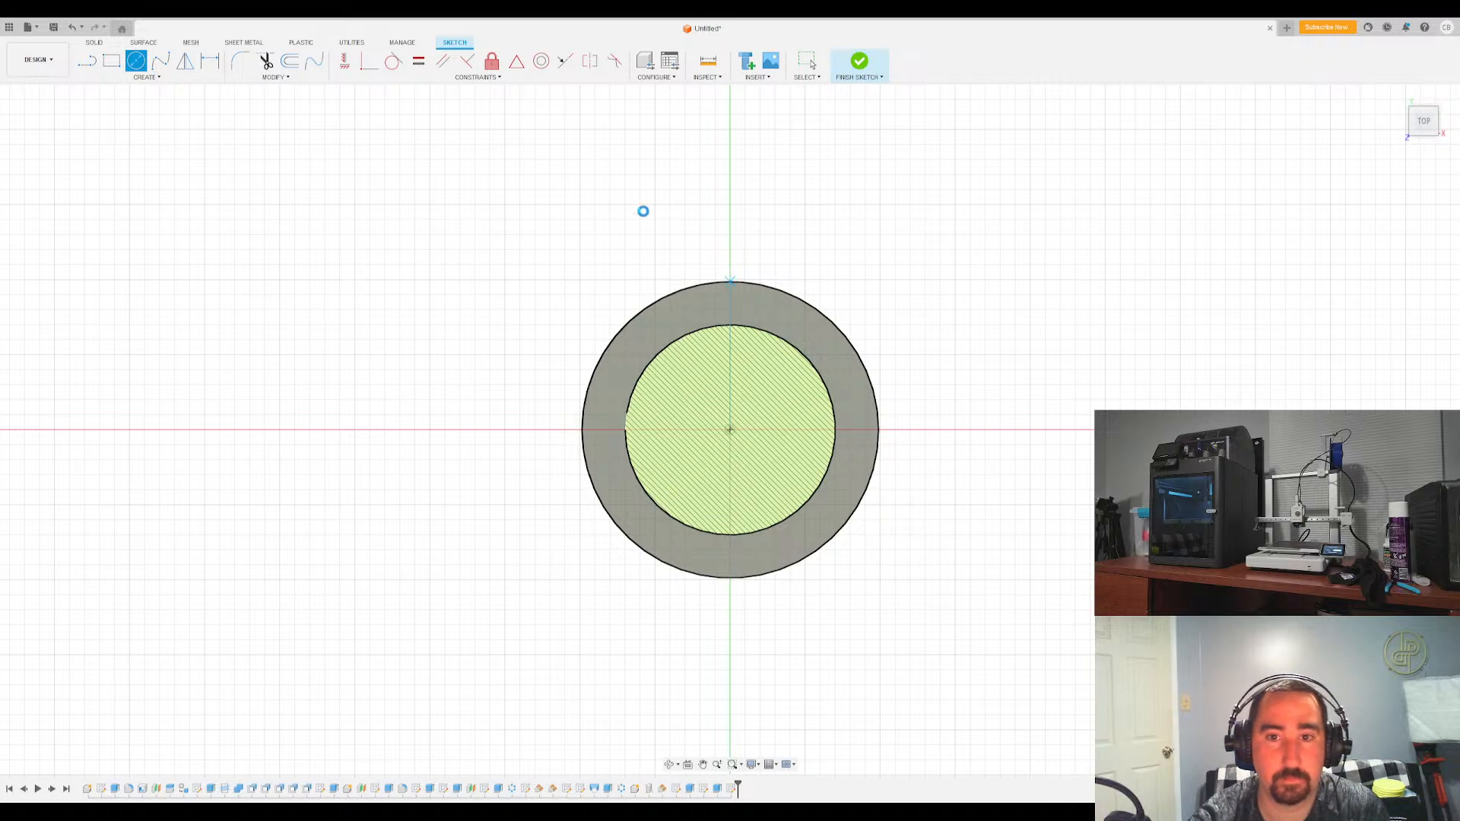
pyautogui.click(138, 59)
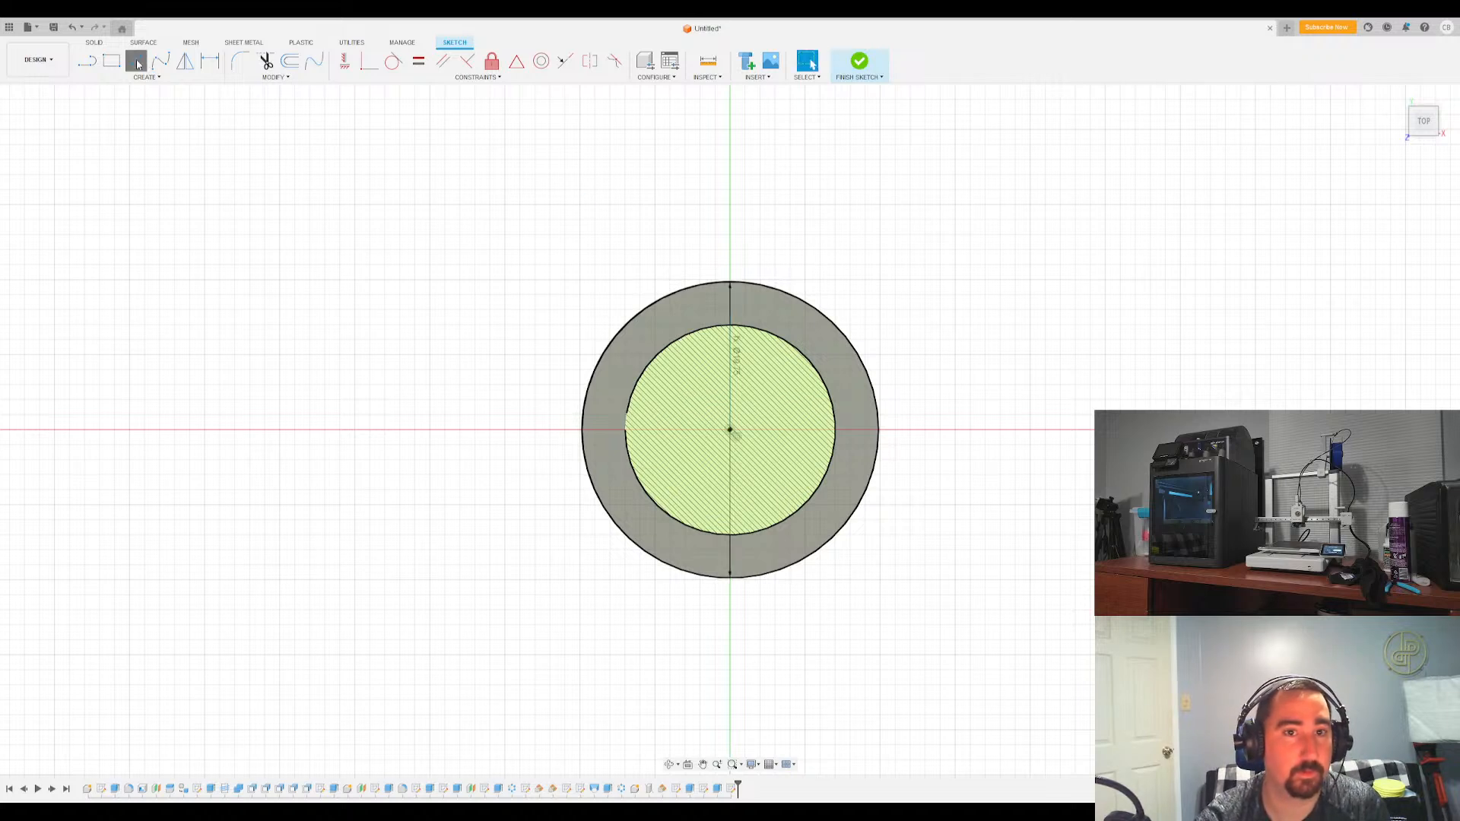
pyautogui.click(730, 430)
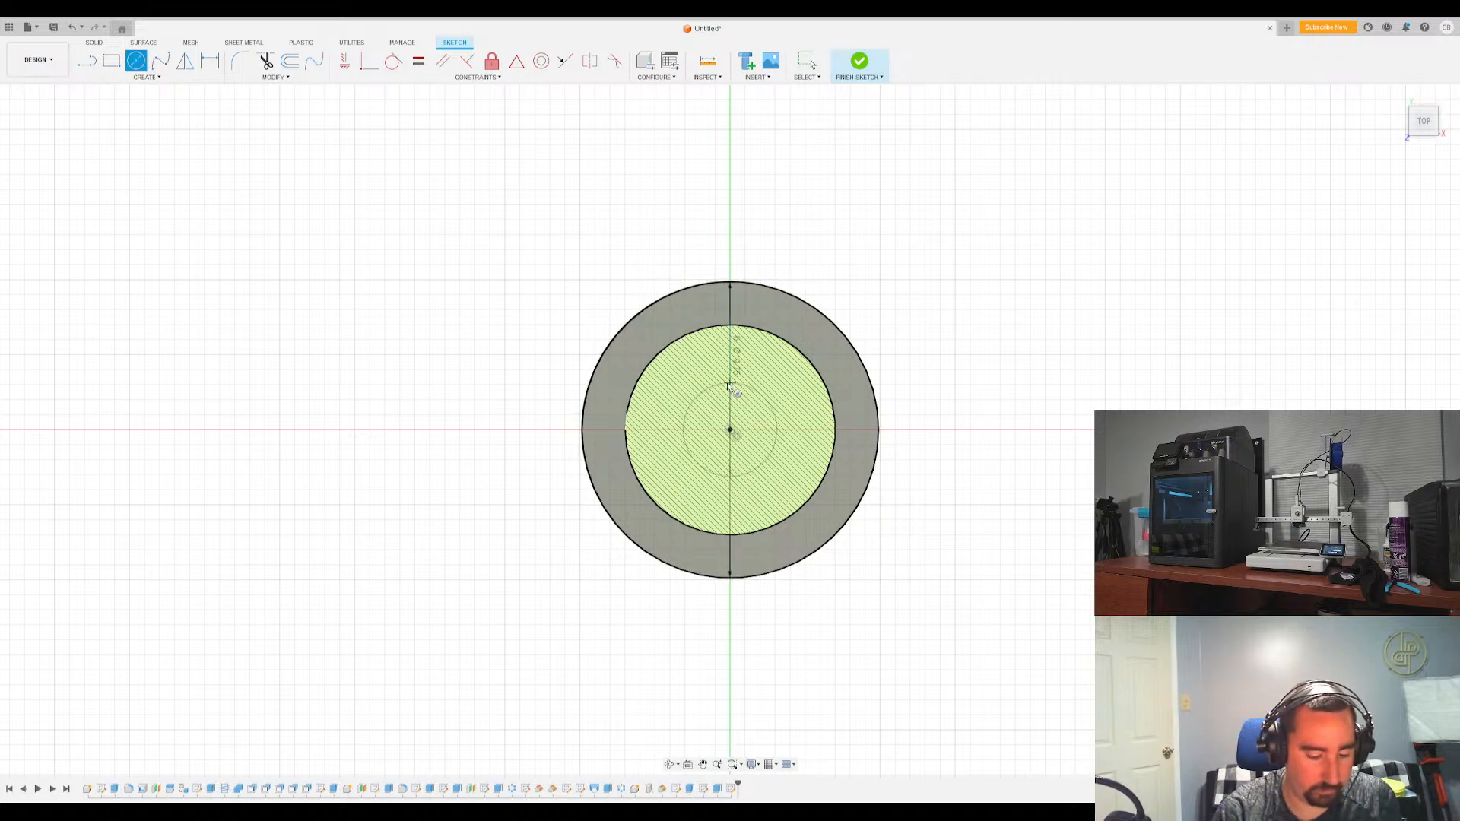
pyautogui.press('Escape')
pyautogui.press('Escape')
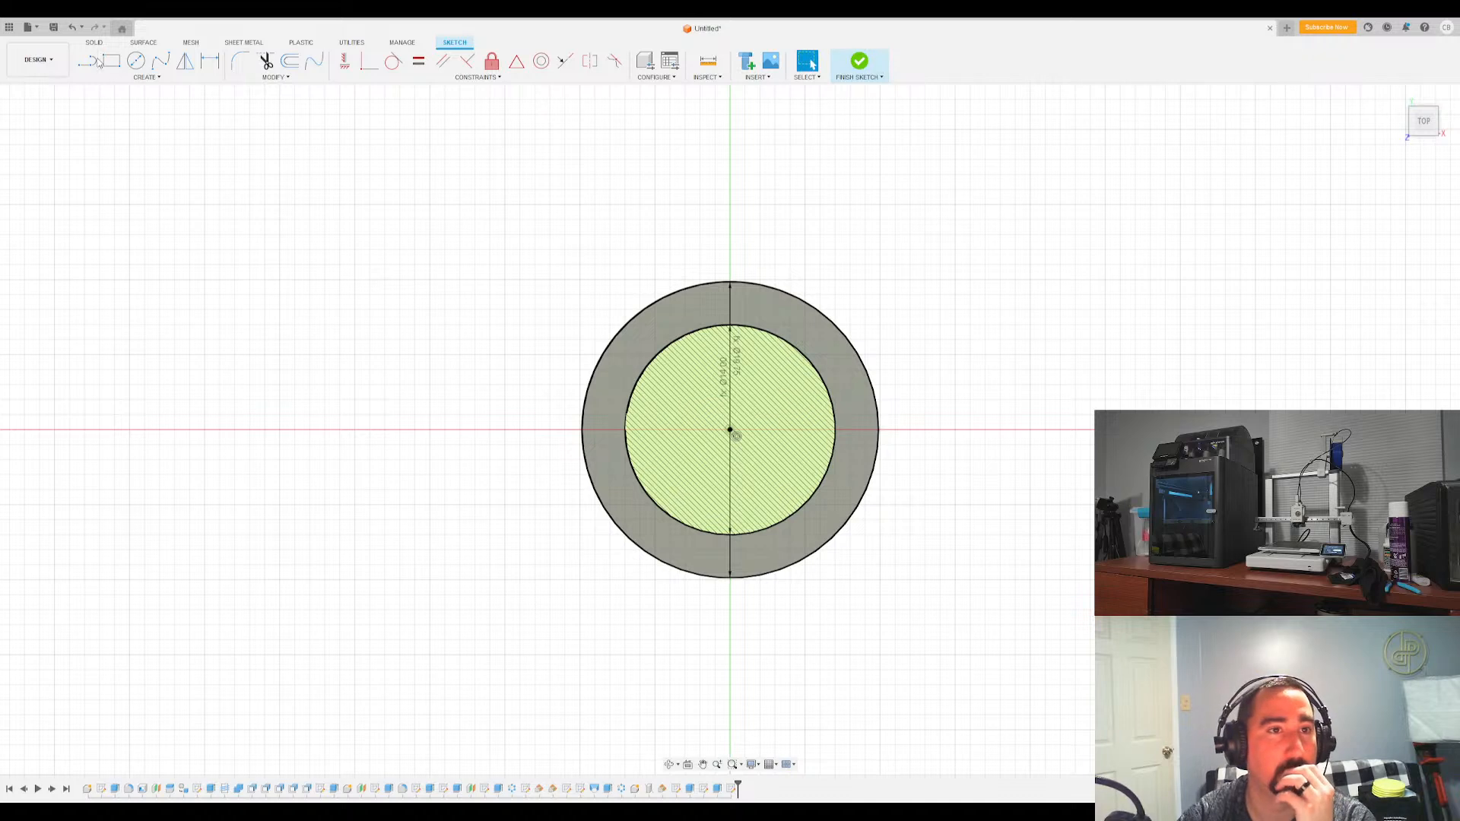
# Draw two lines 19.75 long from the circles' centre, one vertical and one slanting outward across the ring
pyautogui.click(87, 61)
pyautogui.click(730, 430)
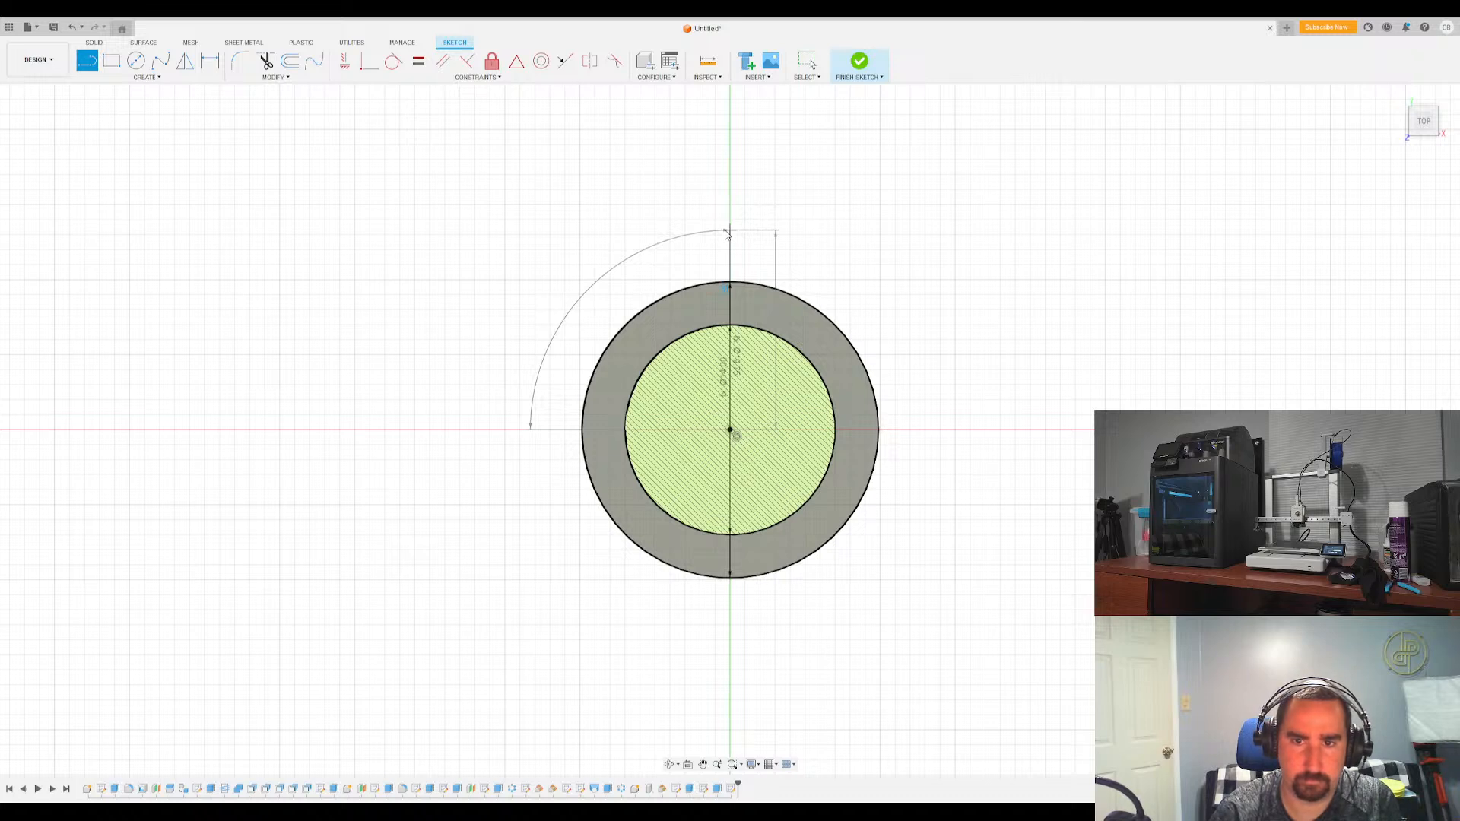
pyautogui.click(730, 133)
pyautogui.press('Escape')
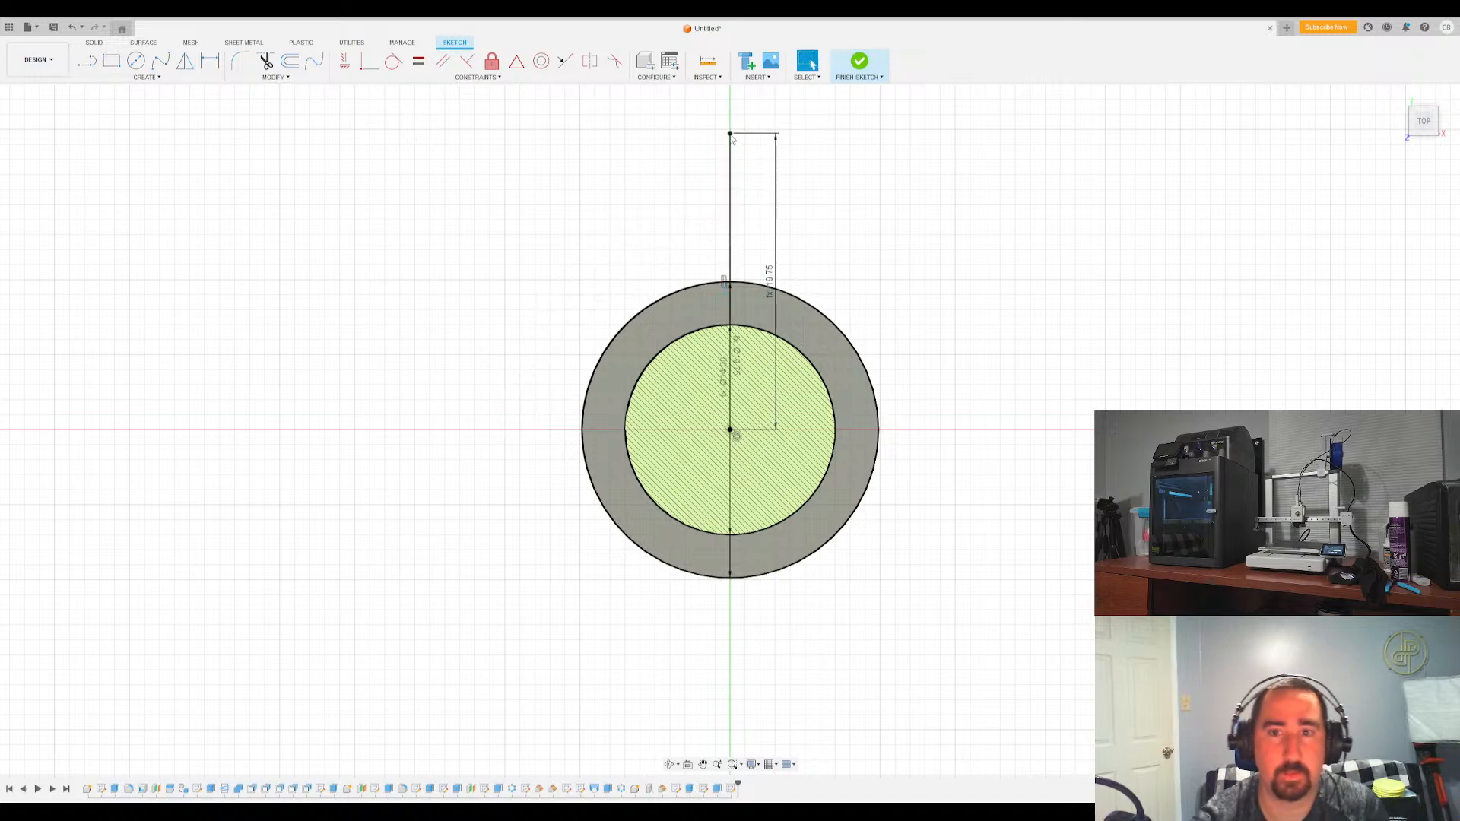
pyautogui.press('l')
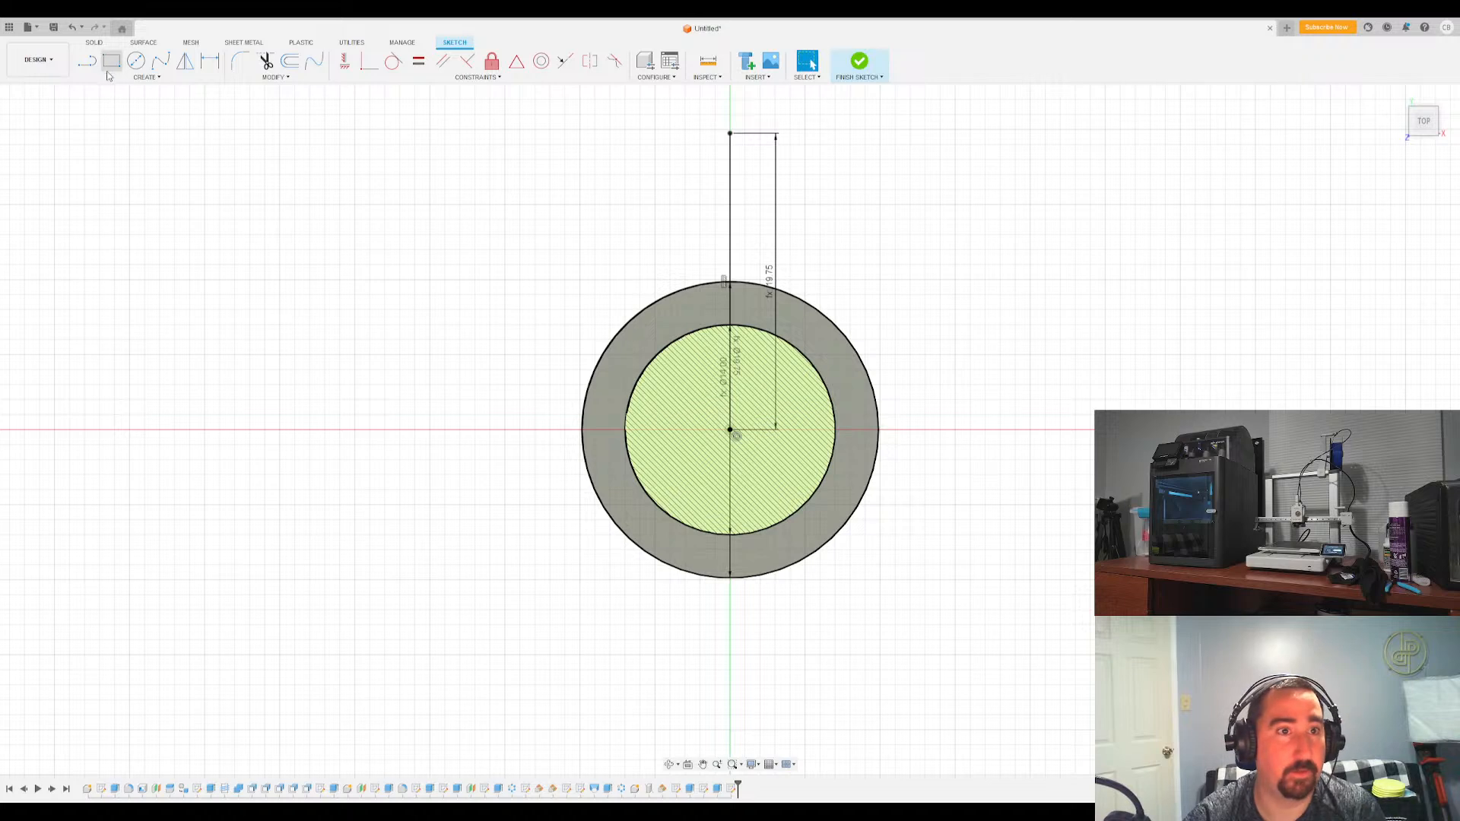
pyautogui.click(730, 429)
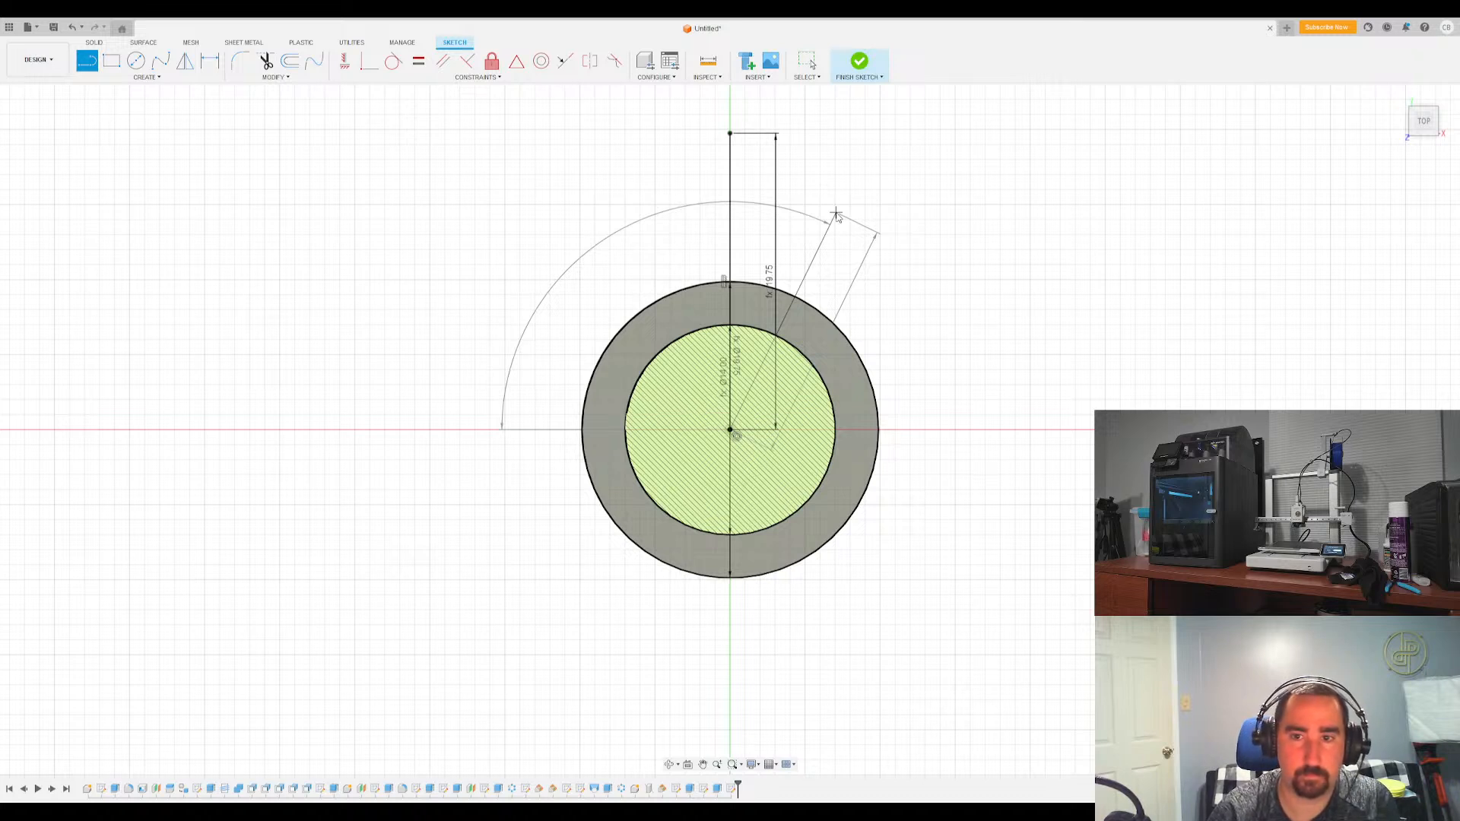
pyautogui.click(841, 219)
pyautogui.press('Escape')
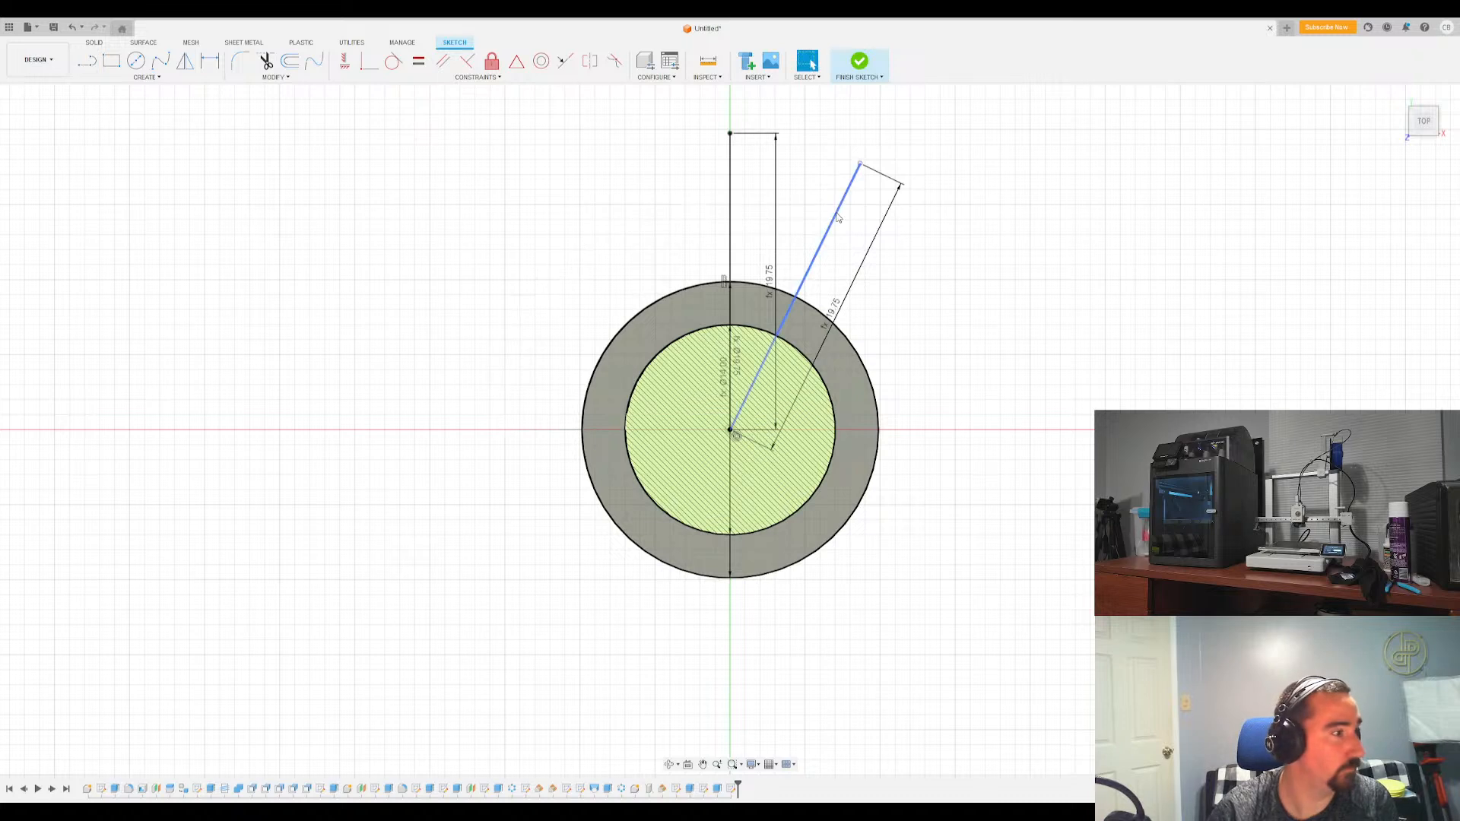
pyautogui.click(839, 219)
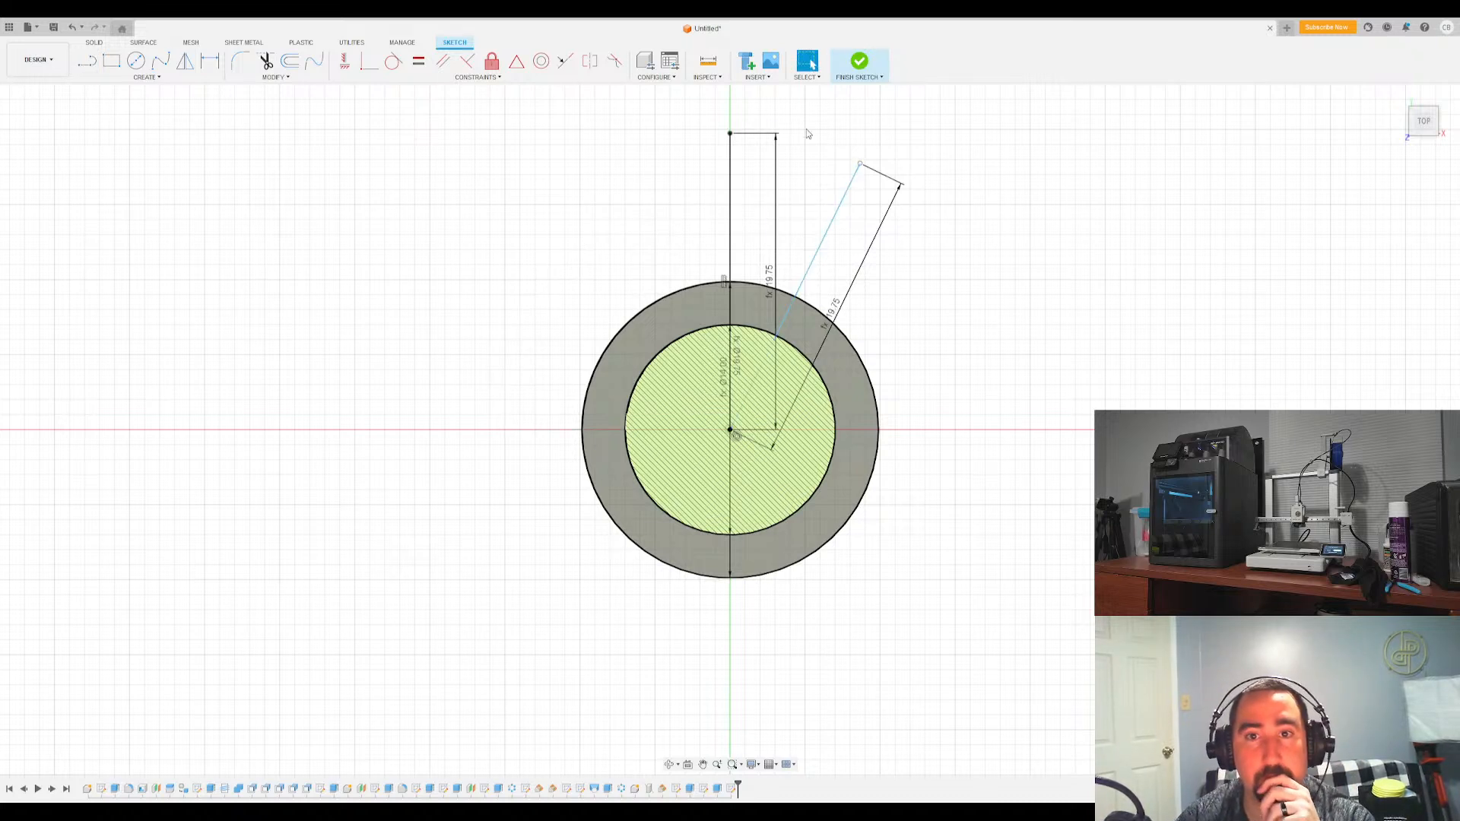
# Dimension the angle between the vertical and slanted lines as 45 degrees
pyautogui.click(209, 61)
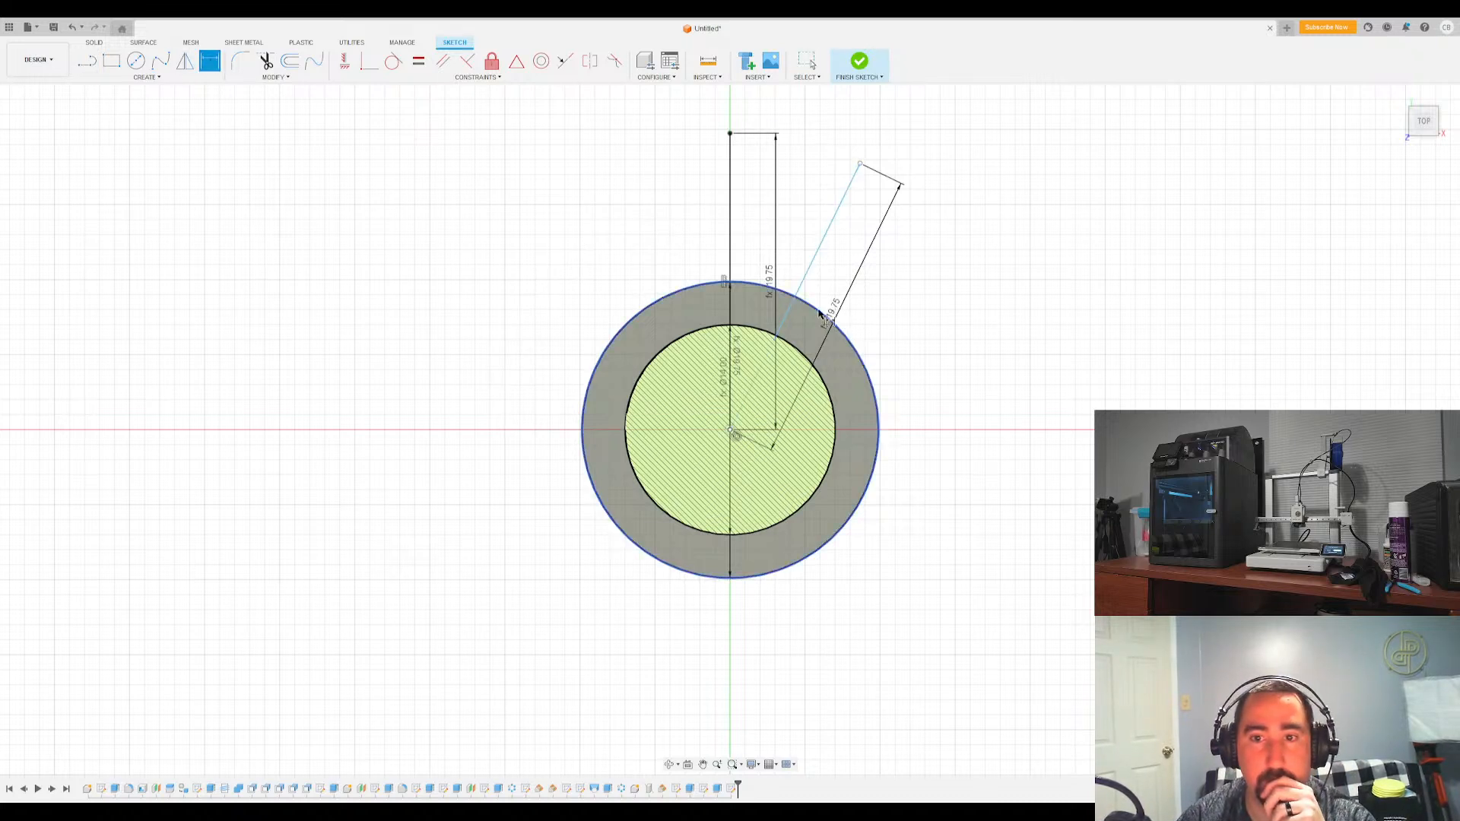
pyautogui.click(802, 291)
pyautogui.click(730, 248)
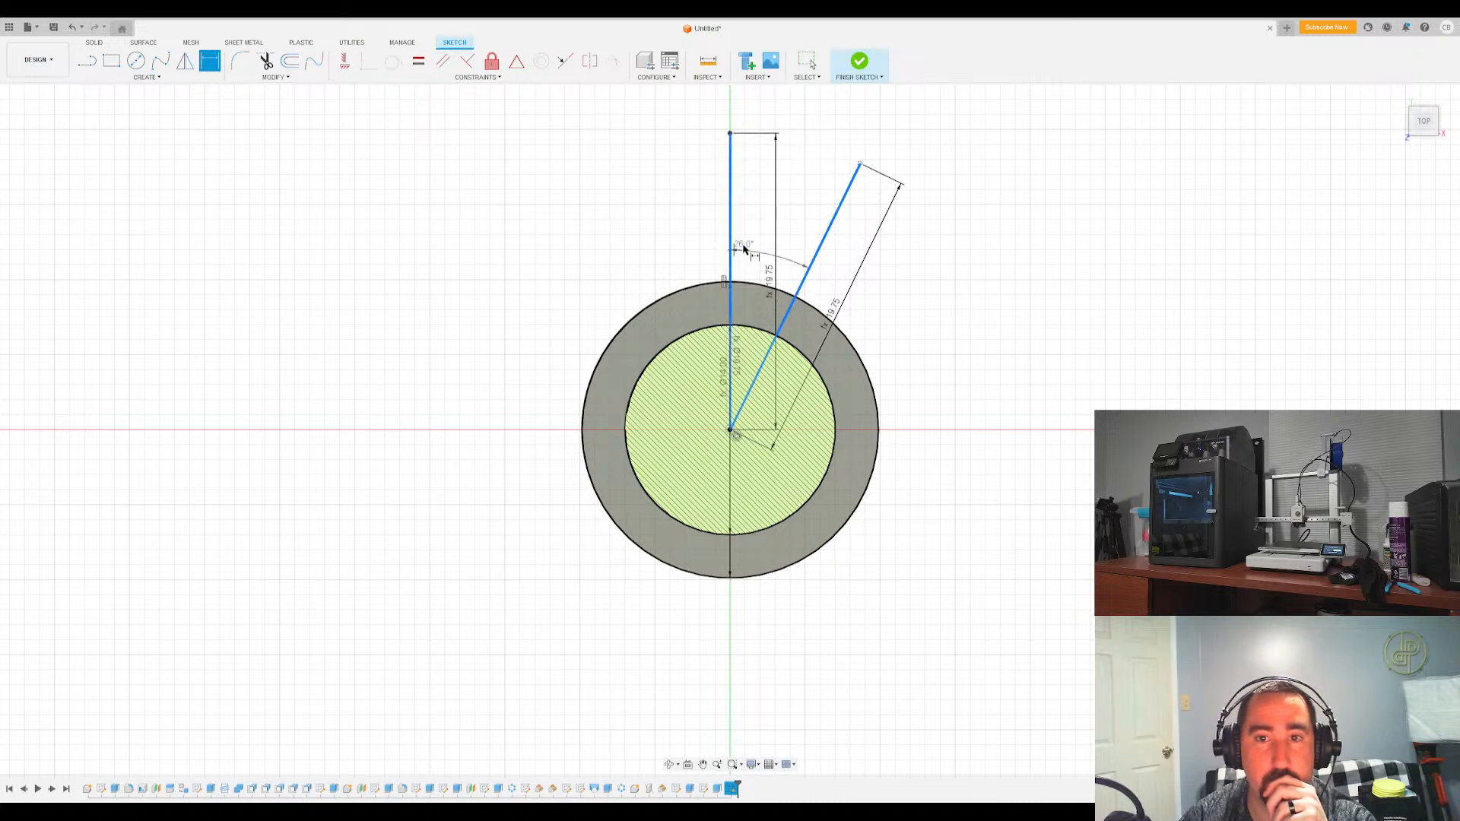
pyautogui.click(787, 223)
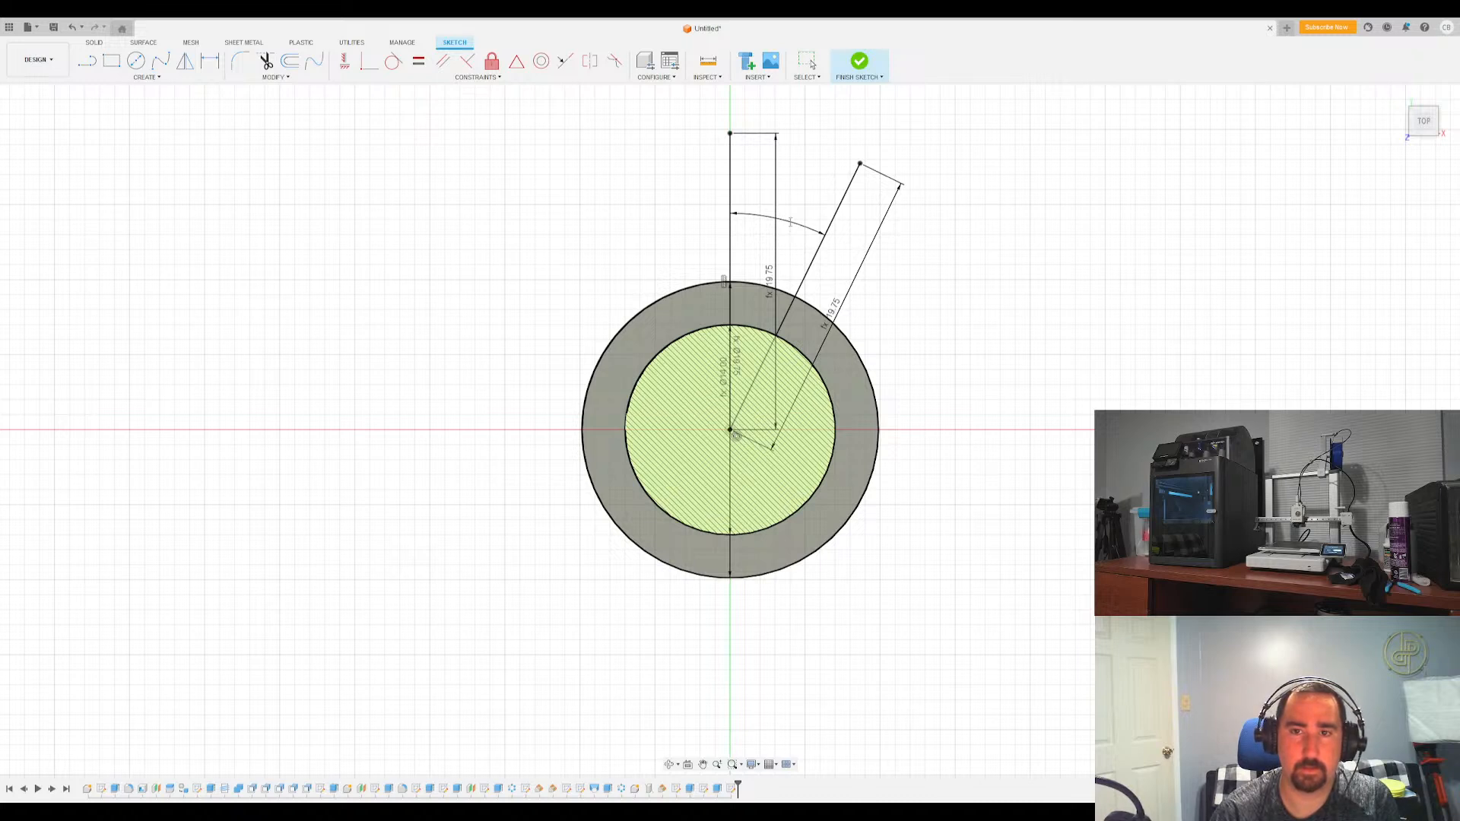
pyautogui.write('45')
pyautogui.press('Return')
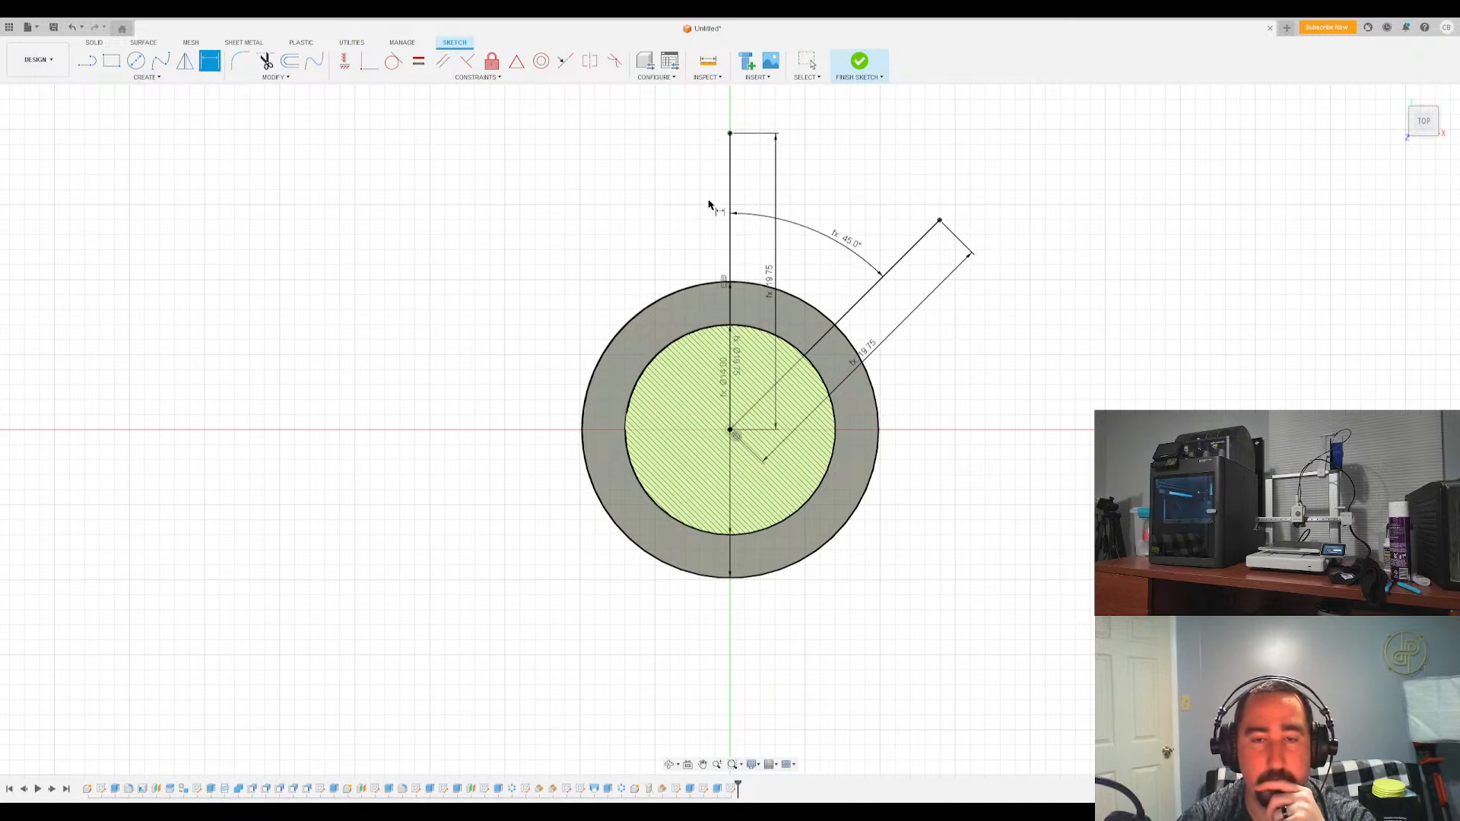
# Connect the two radial lines with a chord at the inner circle and a parallel line just outside the outer circle
pyautogui.click(88, 62)
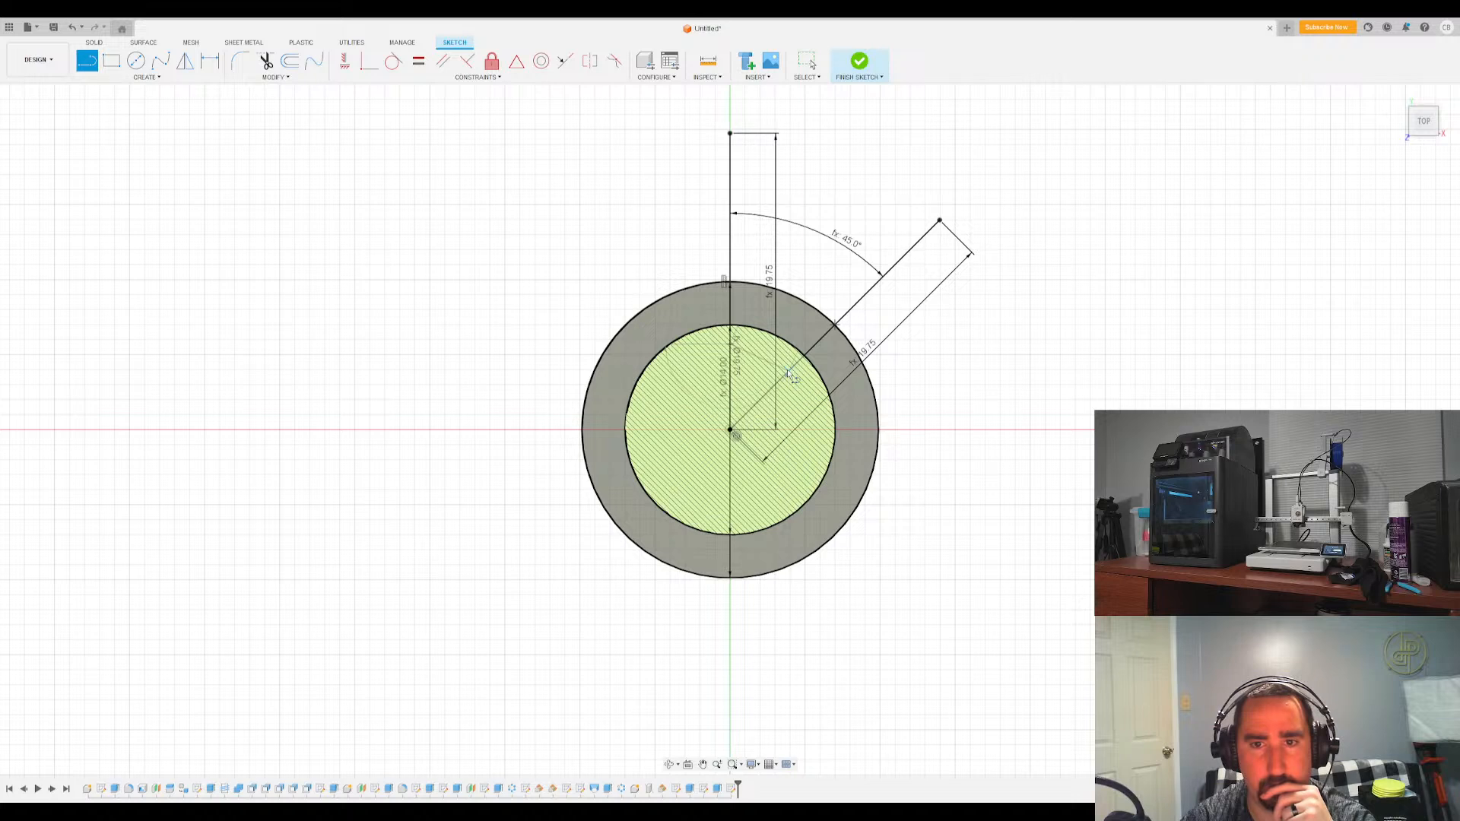
pyautogui.press('Escape')
pyautogui.click(98, 60)
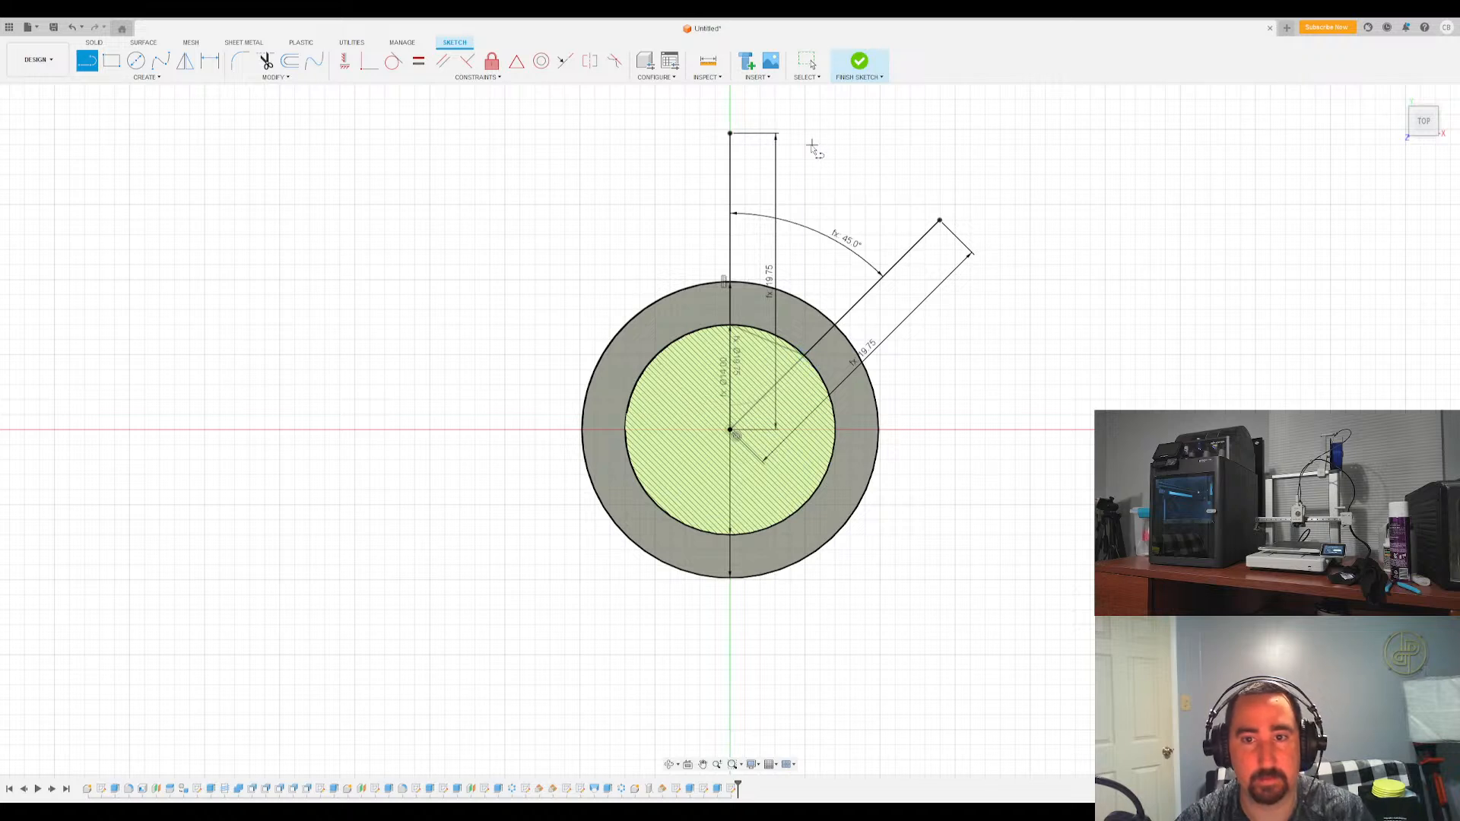
pyautogui.moveTo(730, 260); pyautogui.dragTo(855, 310)
pyautogui.press('Escape')
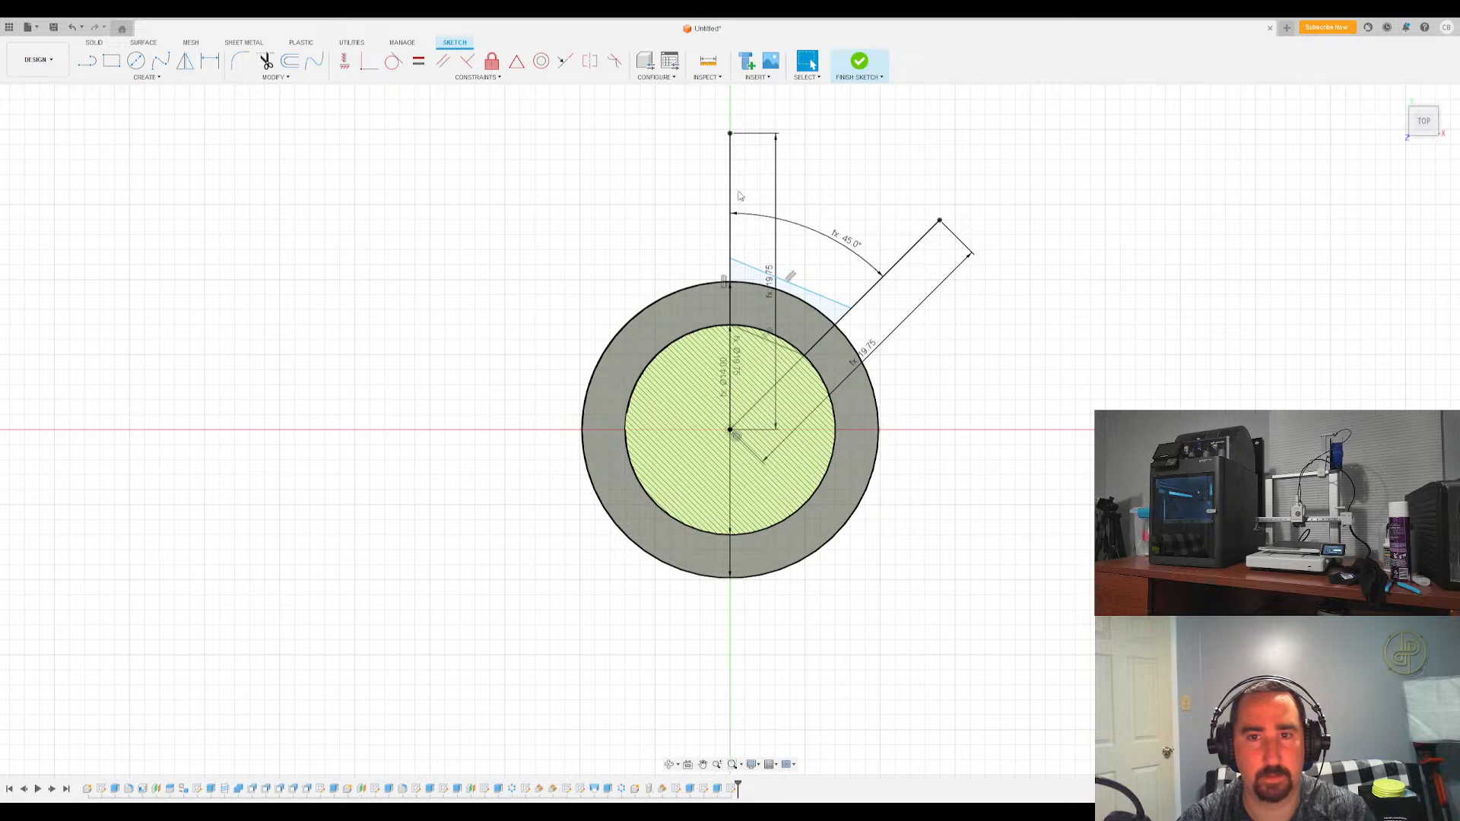
# Make the outer connecting line tangent to the outer circle and finish the sketch
pyautogui.click(809, 287)
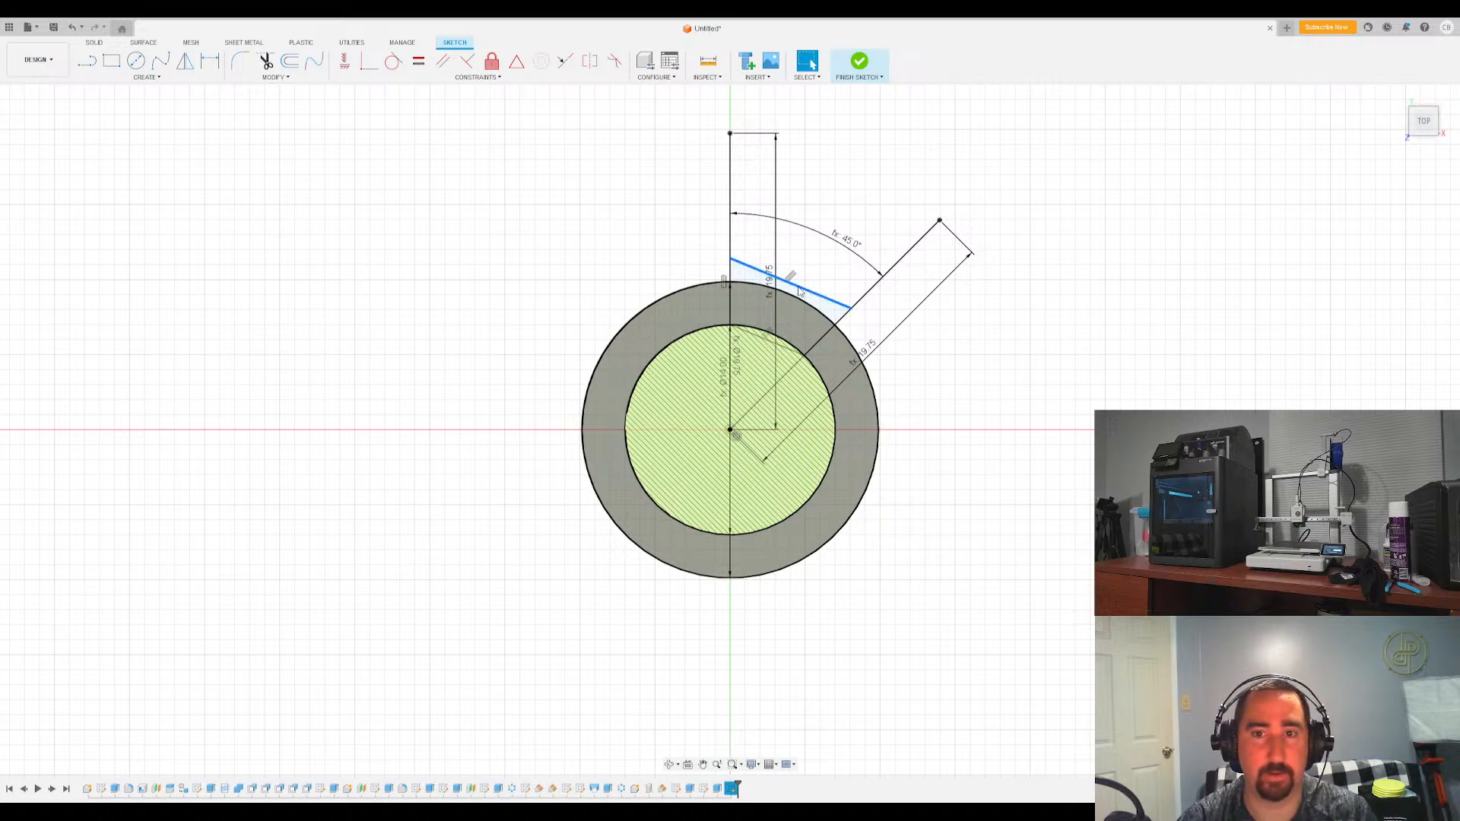
pyautogui.click(444, 62)
pyautogui.press('Escape')
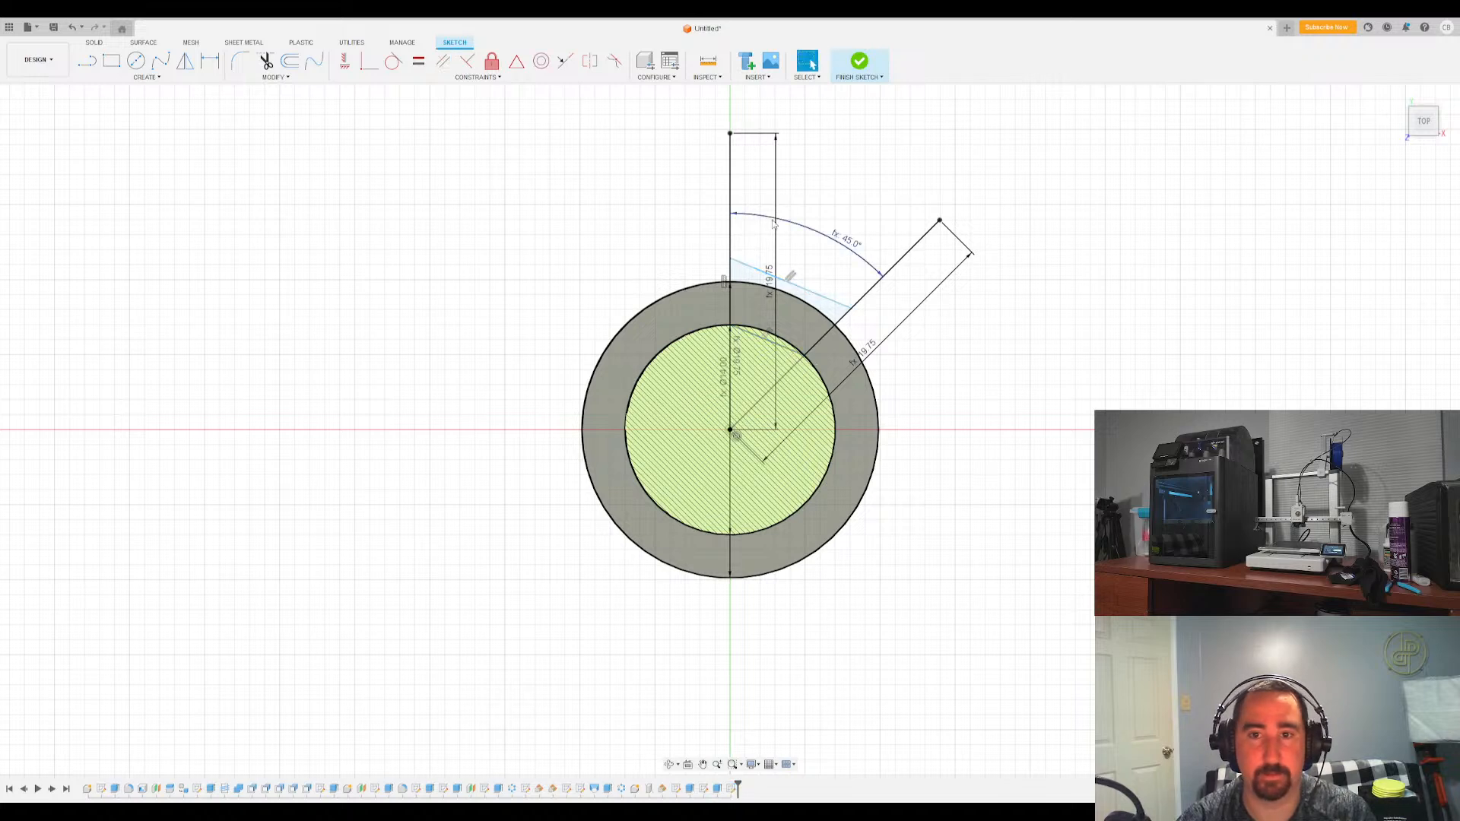
pyautogui.click(395, 62)
pyautogui.click(804, 295)
pyautogui.click(841, 333)
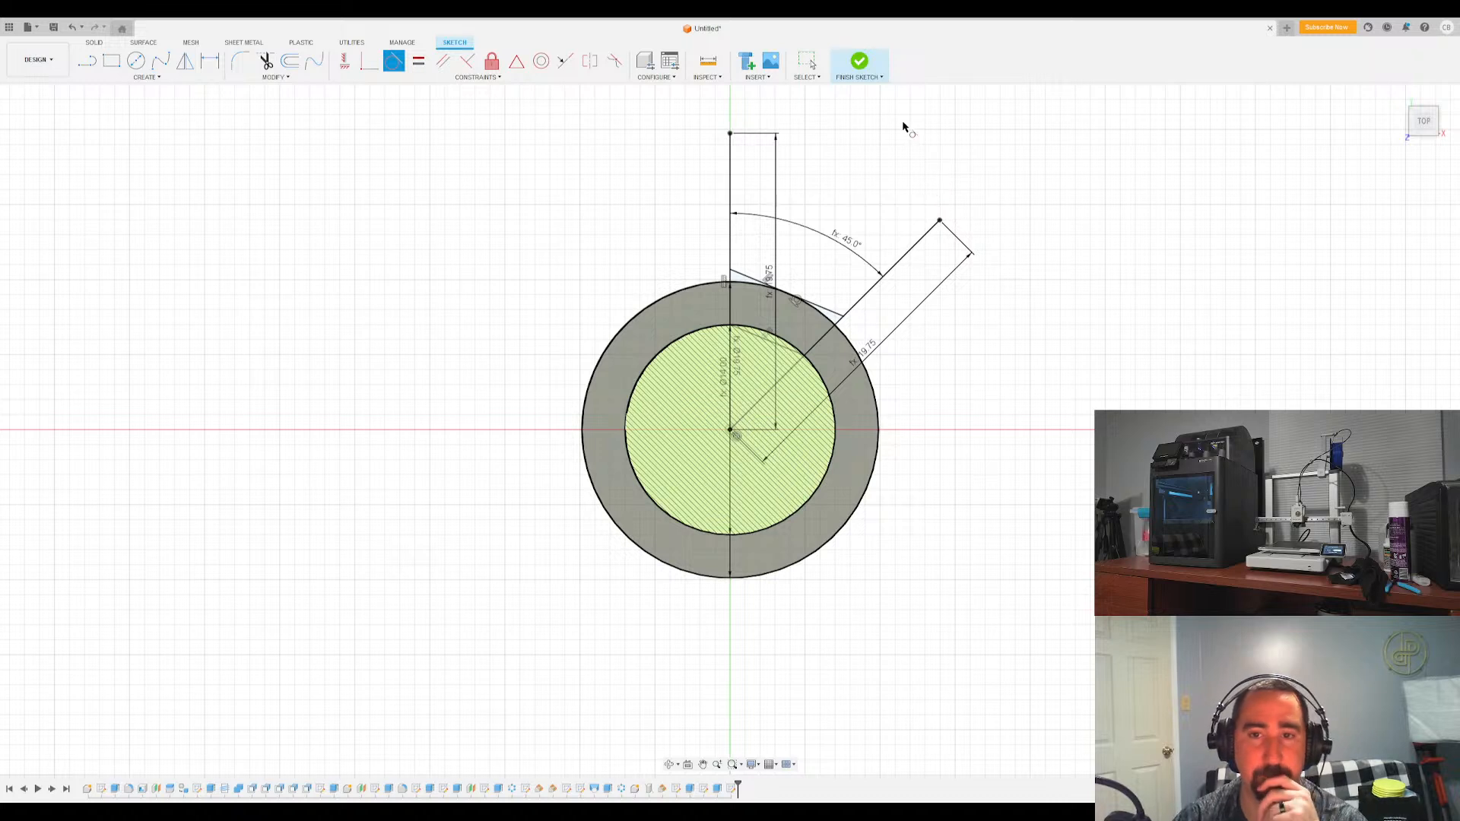
pyautogui.press('Escape')
pyautogui.keyDown('shift'); pyautogui.moveTo(897, 116); pyautogui.dragTo(944, 225, button='middle'); pyautogui.keyUp('shift')
pyautogui.click(859, 61)
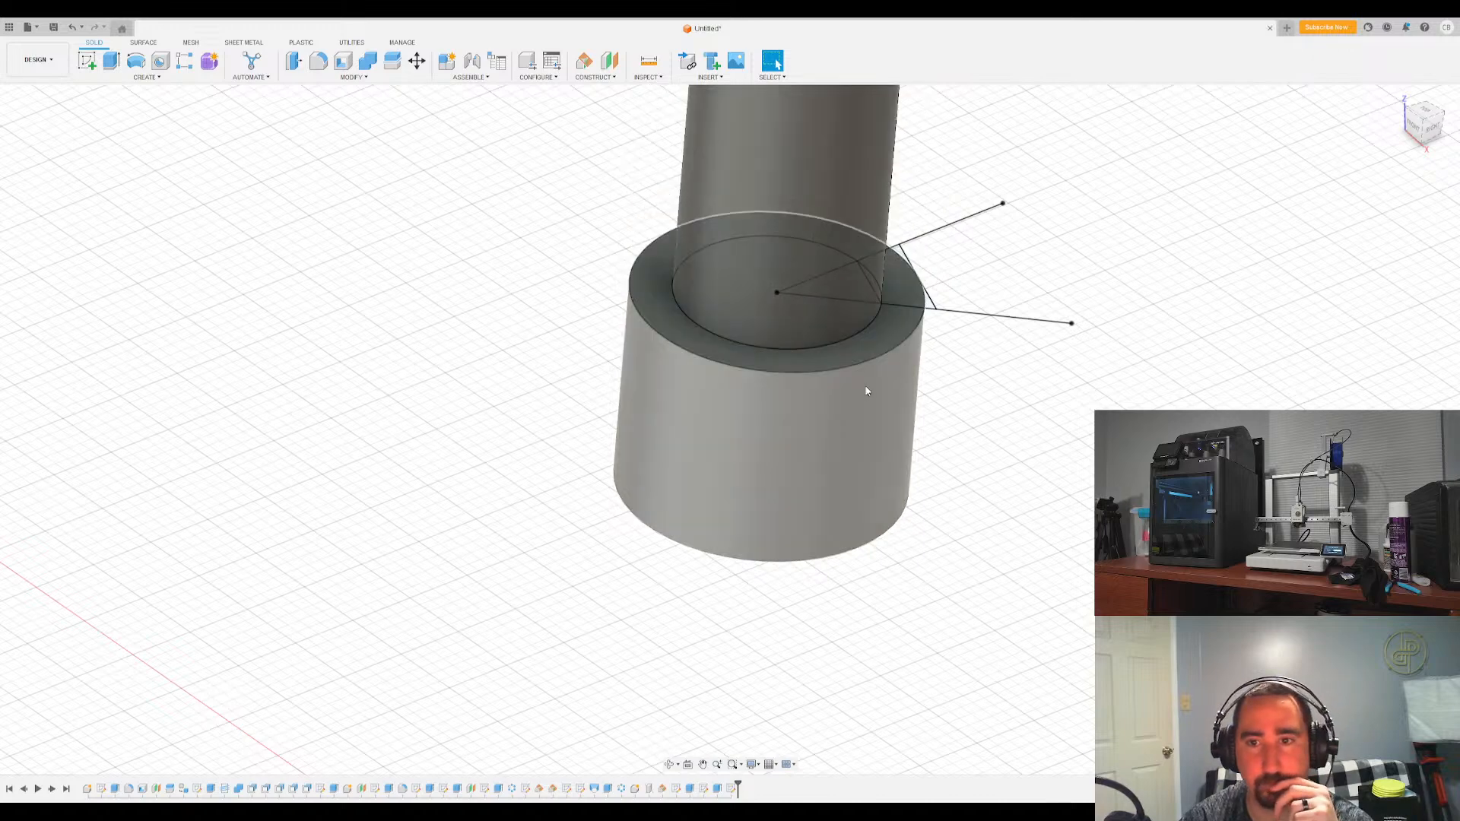
# Activate the plunger's component and view the sketched 45-degree segment on its shoulder up close
pyautogui.keyDown('shift'); pyautogui.moveTo(900, 368); pyautogui.dragTo(746, 398, button='middle'); pyautogui.keyUp('shift')
pyautogui.scroll(2, 873, 281)
pyautogui.scroll(4, 920, 312)
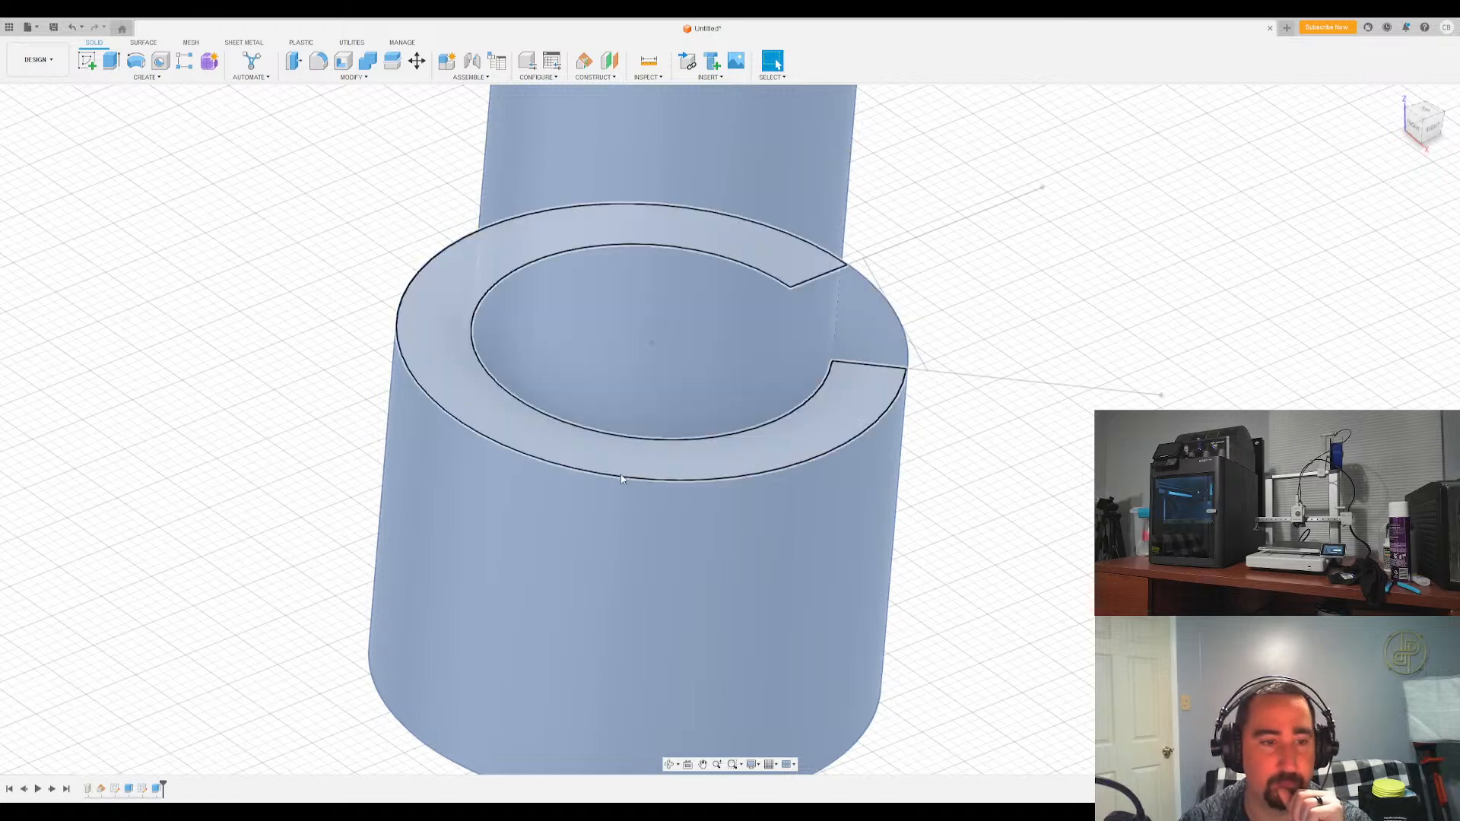
pyautogui.click(303, 356)
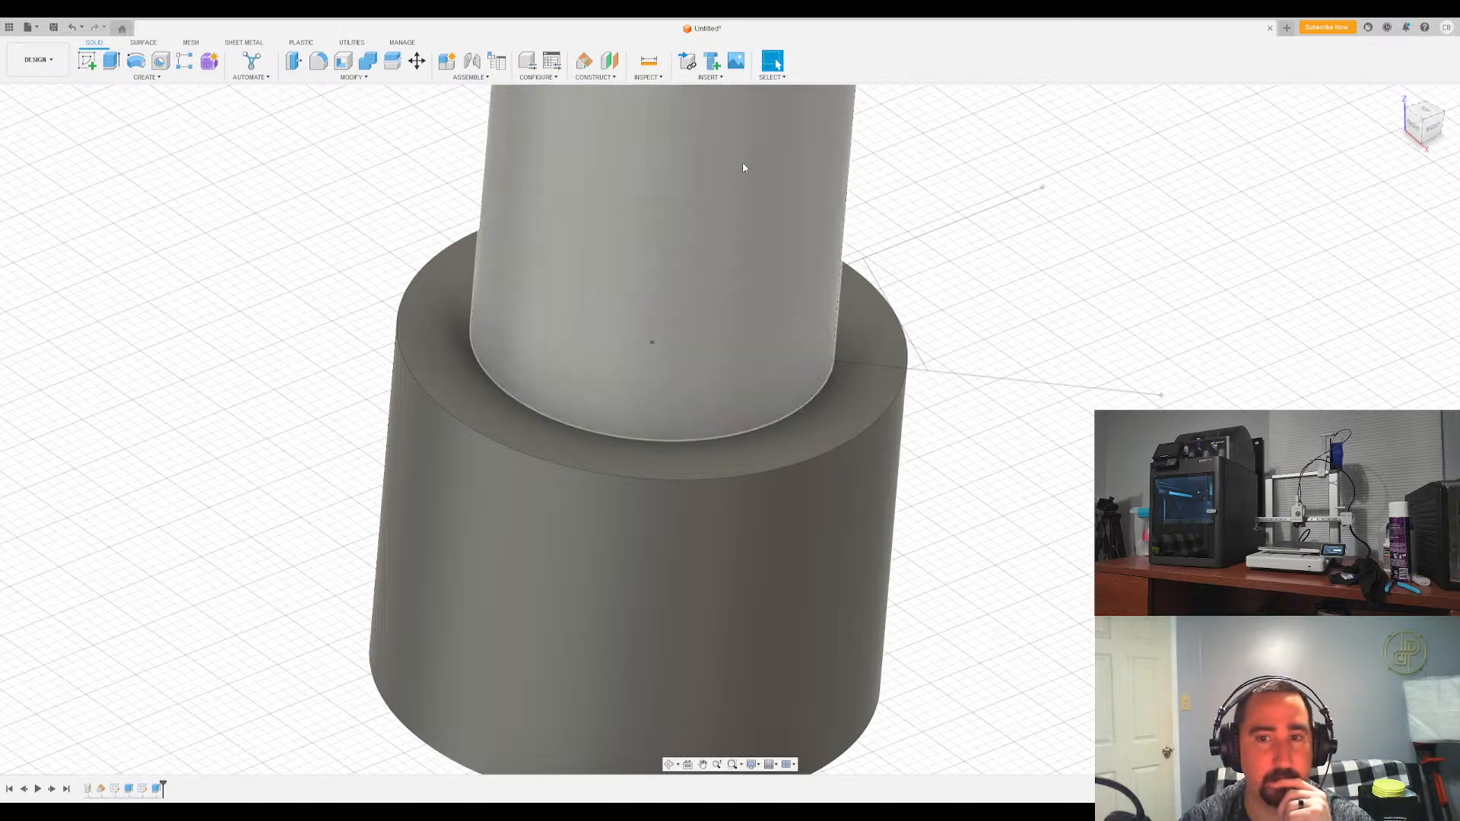
# Create upright construction planes at 90 degrees through the inner chord and through the outer tangent line of the segment
pyautogui.click(580, 64)
pyautogui.click(823, 350)
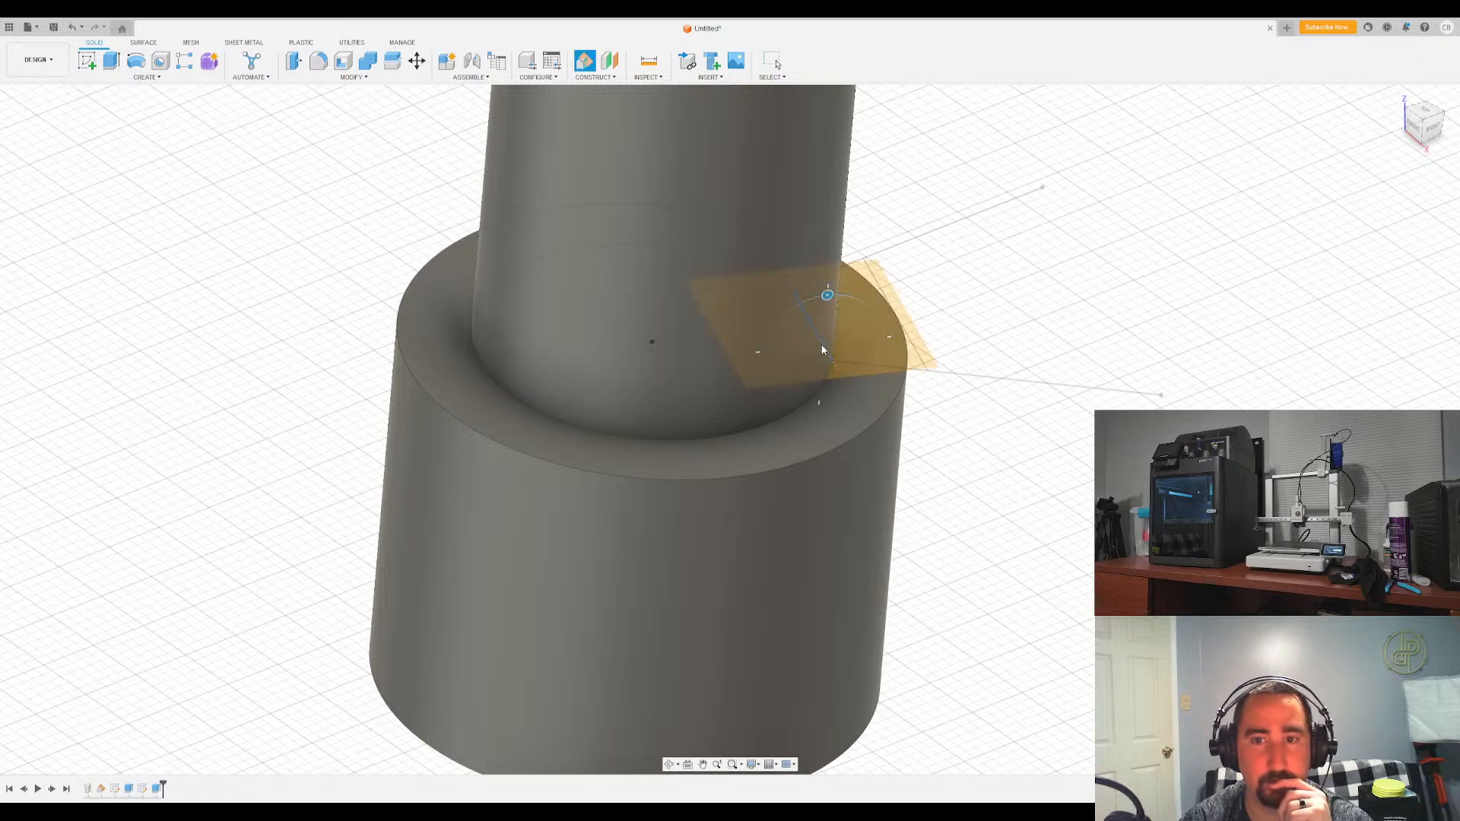
pyautogui.write('90')
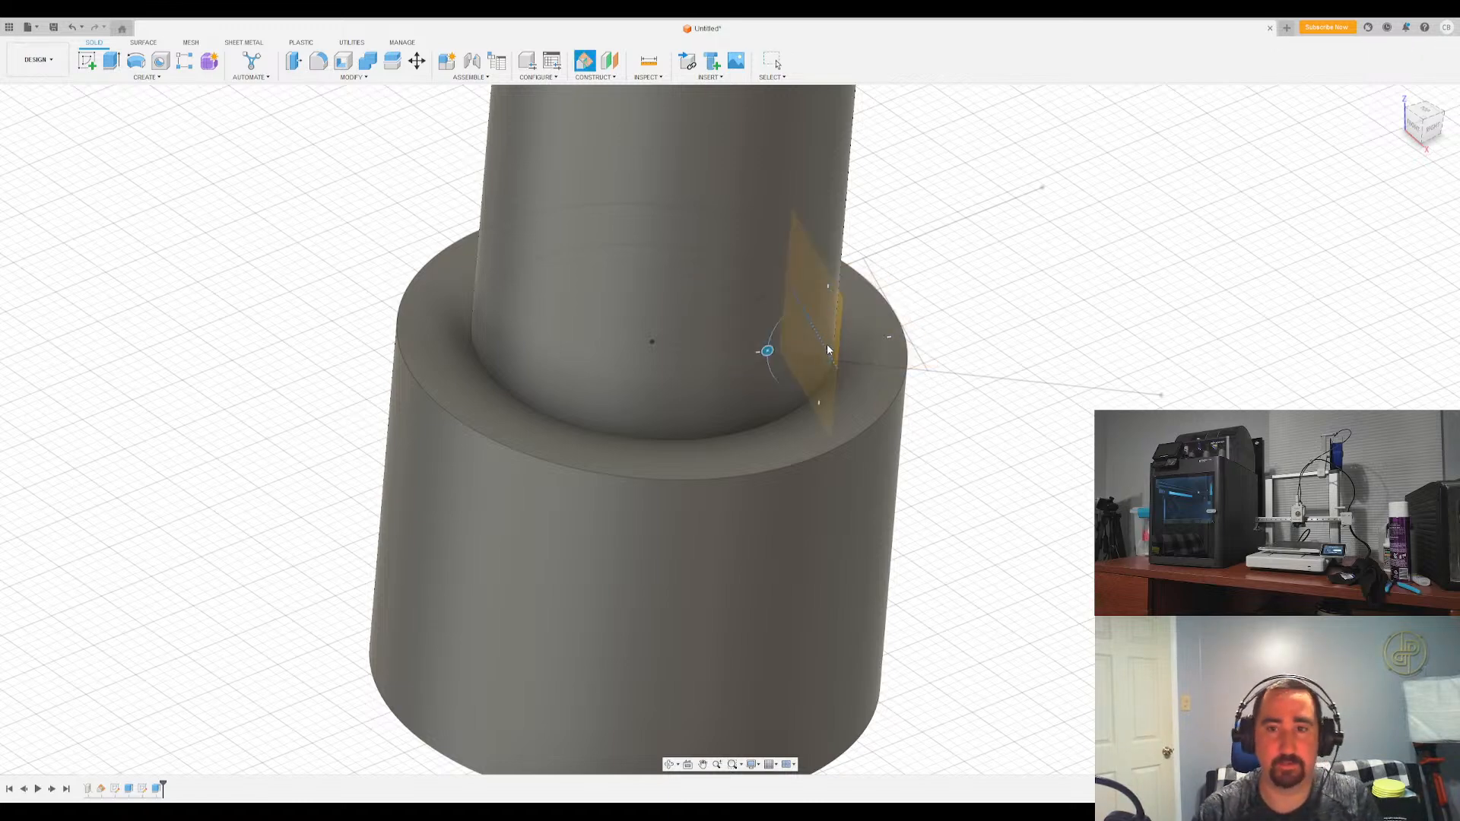
pyautogui.press('Return')
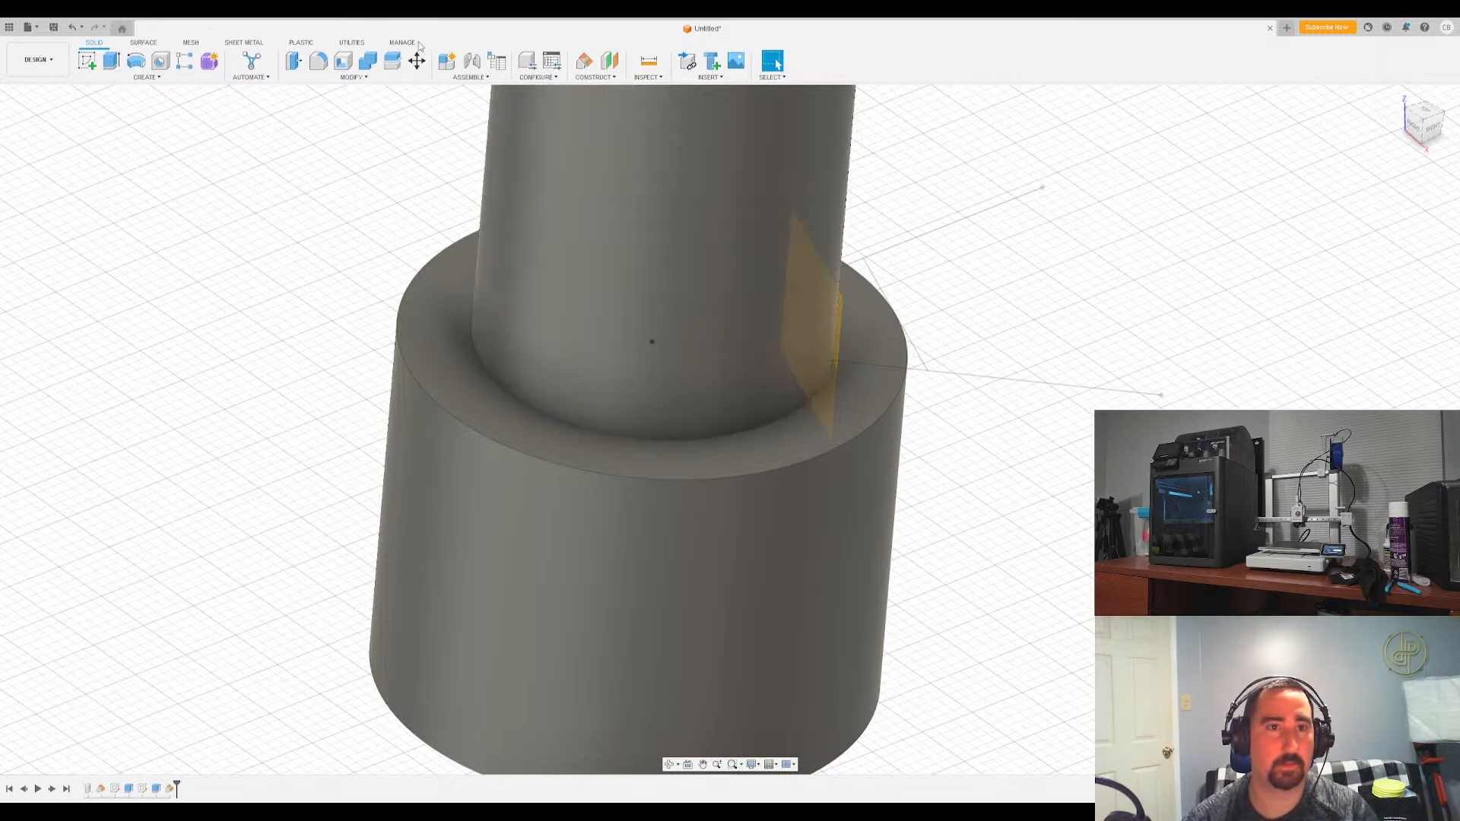
pyautogui.click(592, 65)
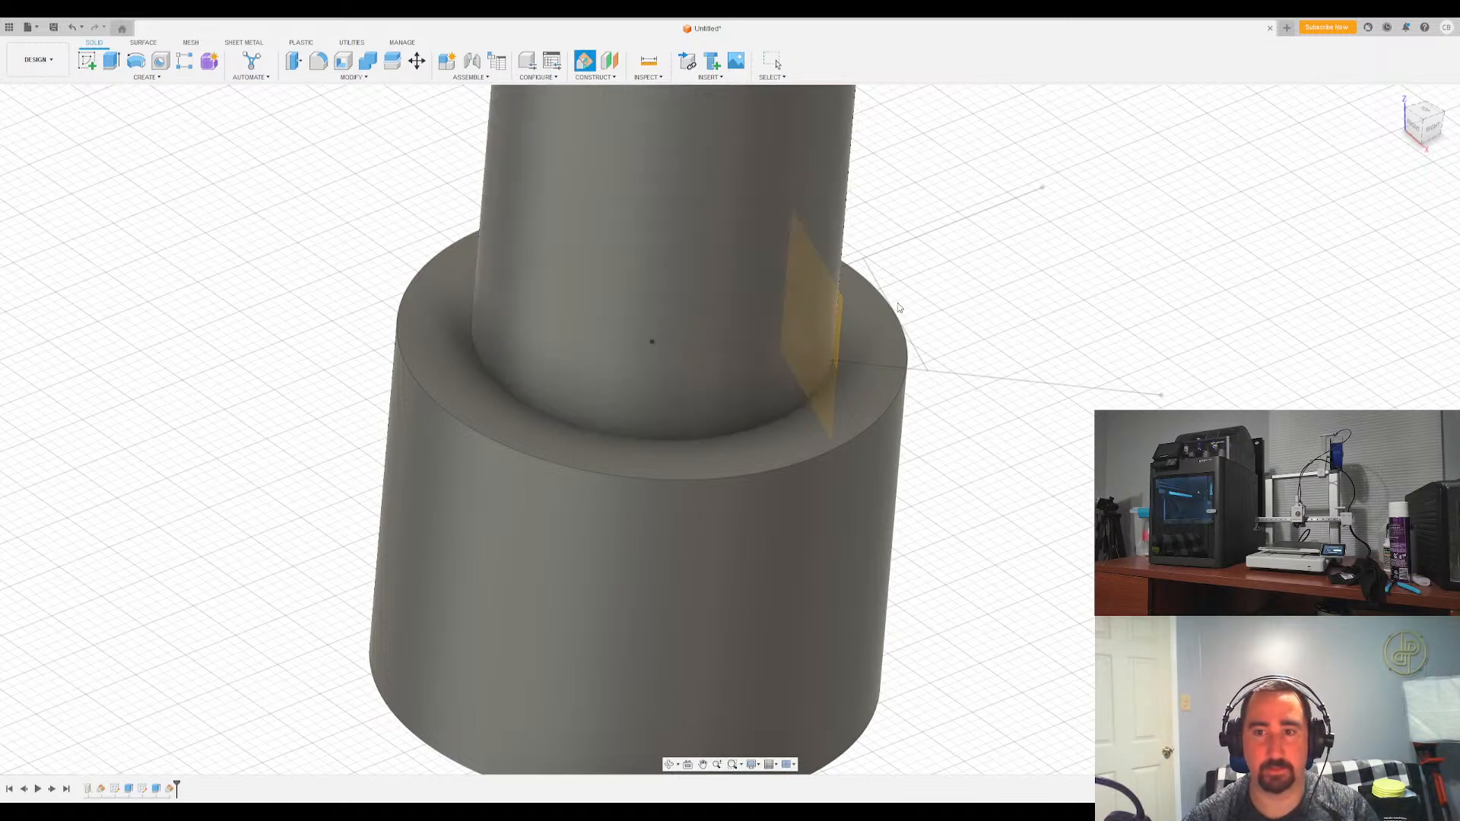
pyautogui.click(894, 305)
pyautogui.press('Return')
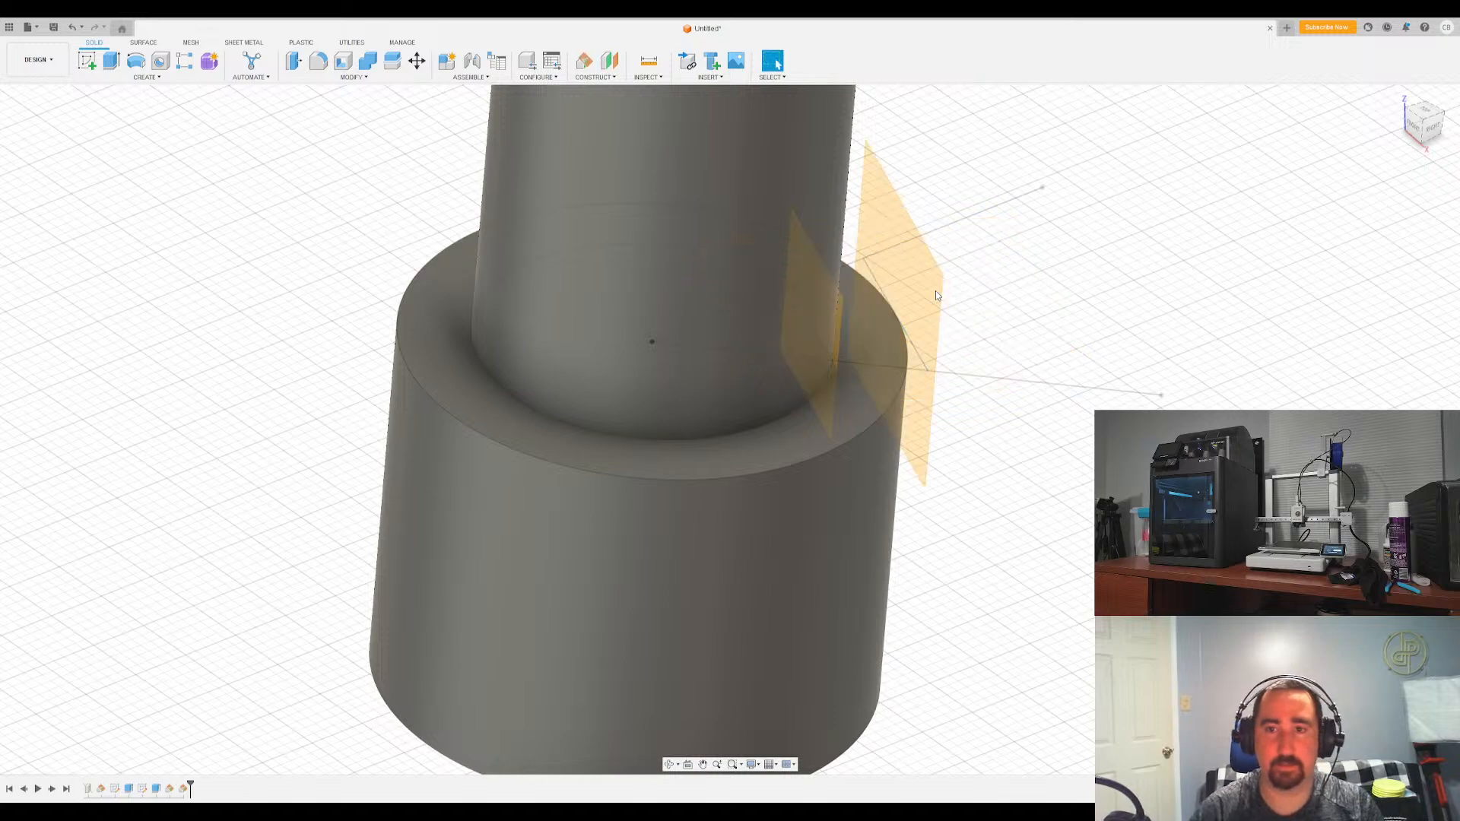
# Sketch two lines on the inner plane from the ends of the inner chord, meeting at a peak above it
pyautogui.click(88, 65)
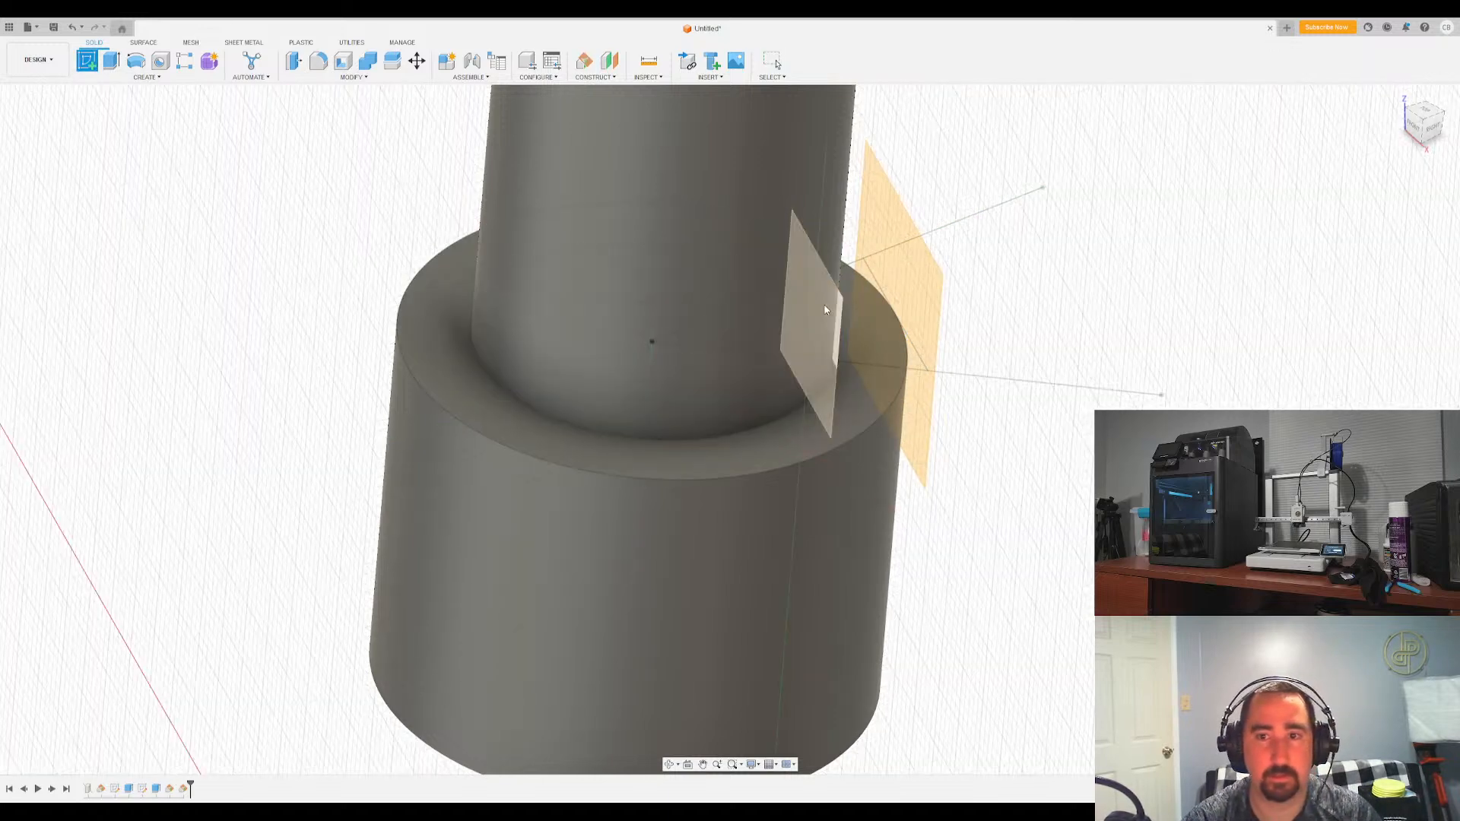
pyautogui.click(840, 306)
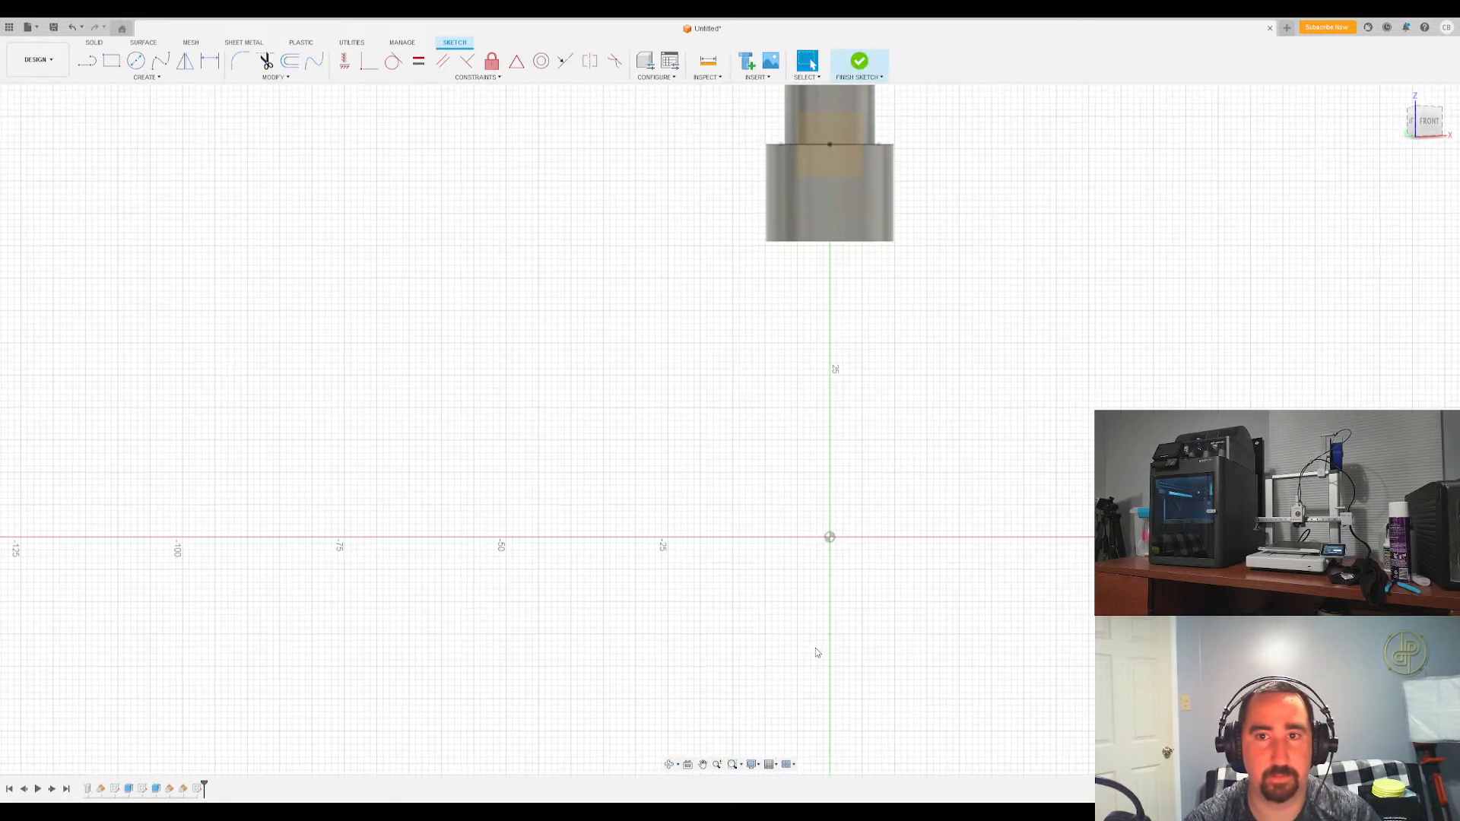
pyautogui.scroll(10, 851, 344)
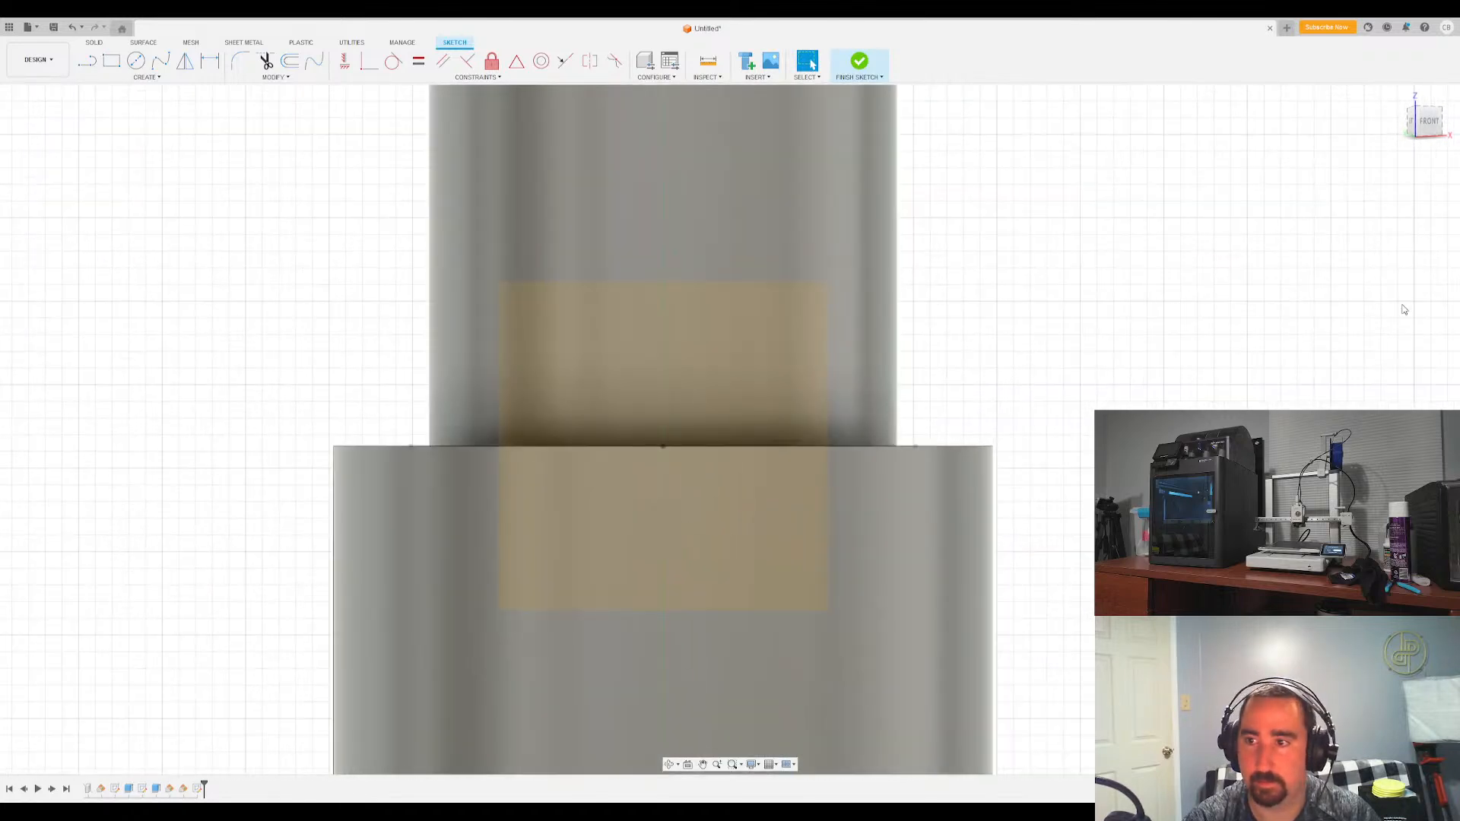
pyautogui.click(1399, 235)
pyautogui.moveTo(1426, 131); pyautogui.dragTo(1415, 143)
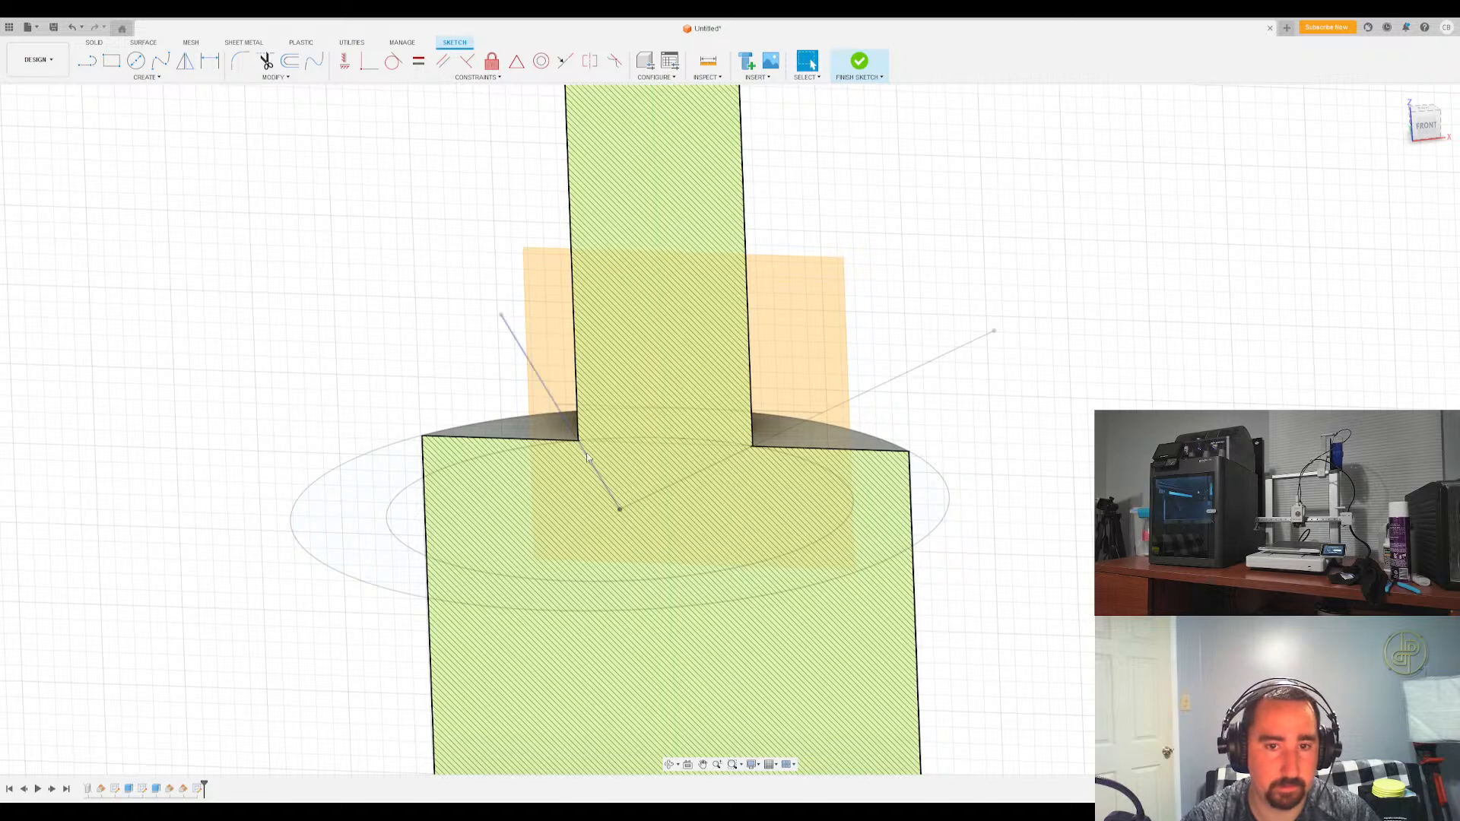
pyautogui.click(638, 447)
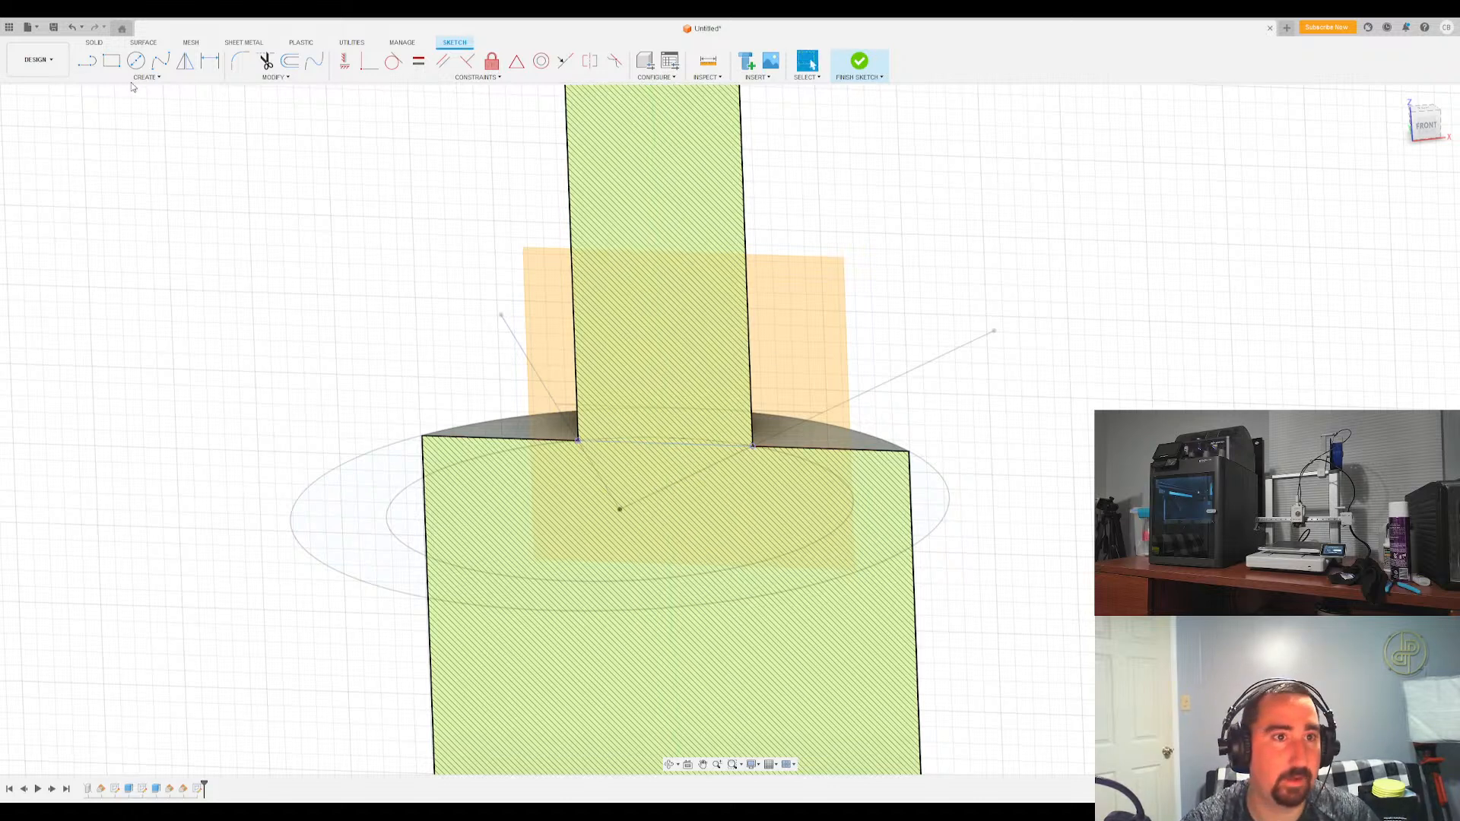
pyautogui.press('l')
pyautogui.click(578, 440)
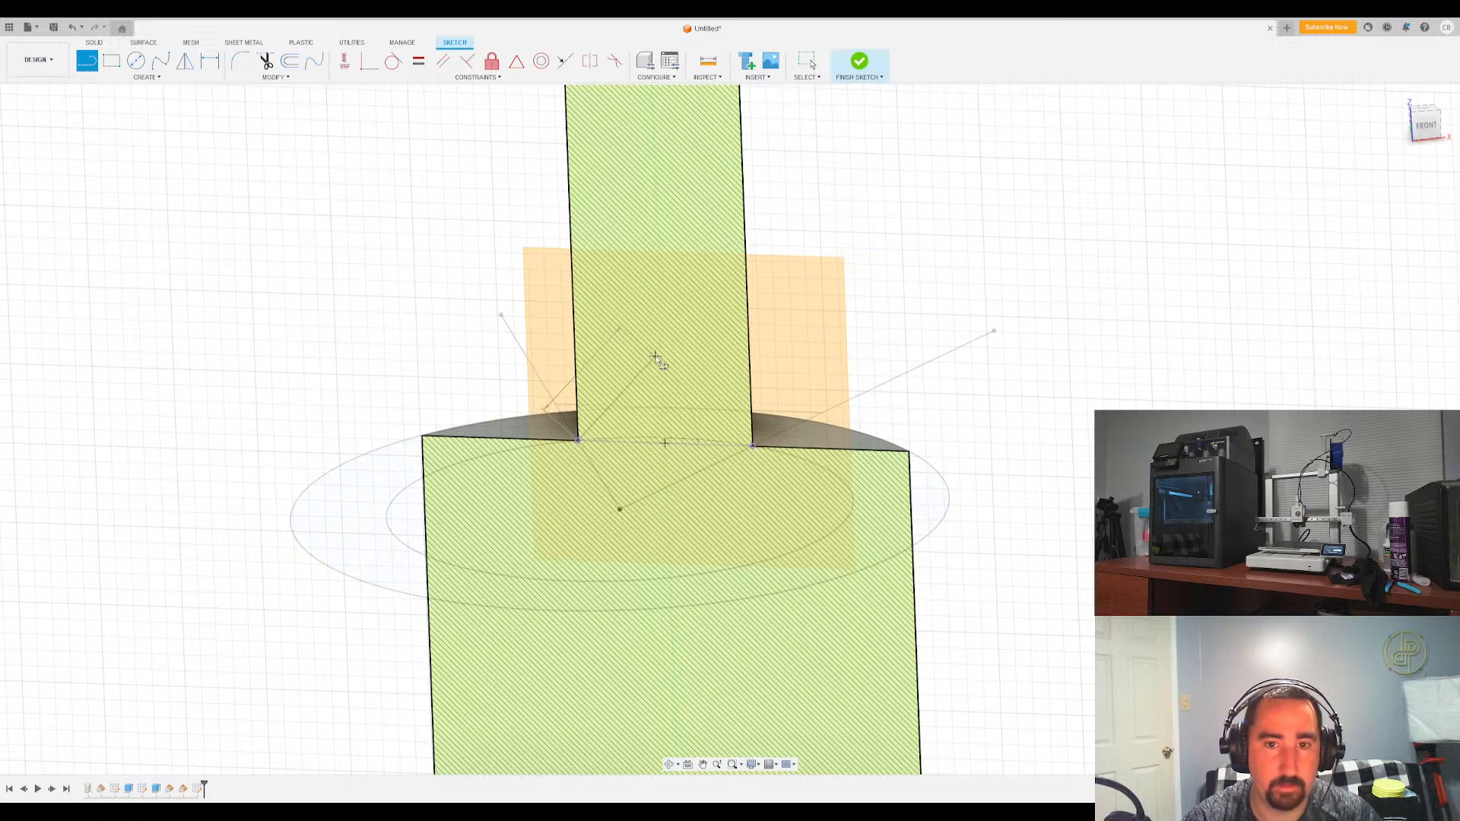
pyautogui.click(656, 357)
pyautogui.click(752, 446)
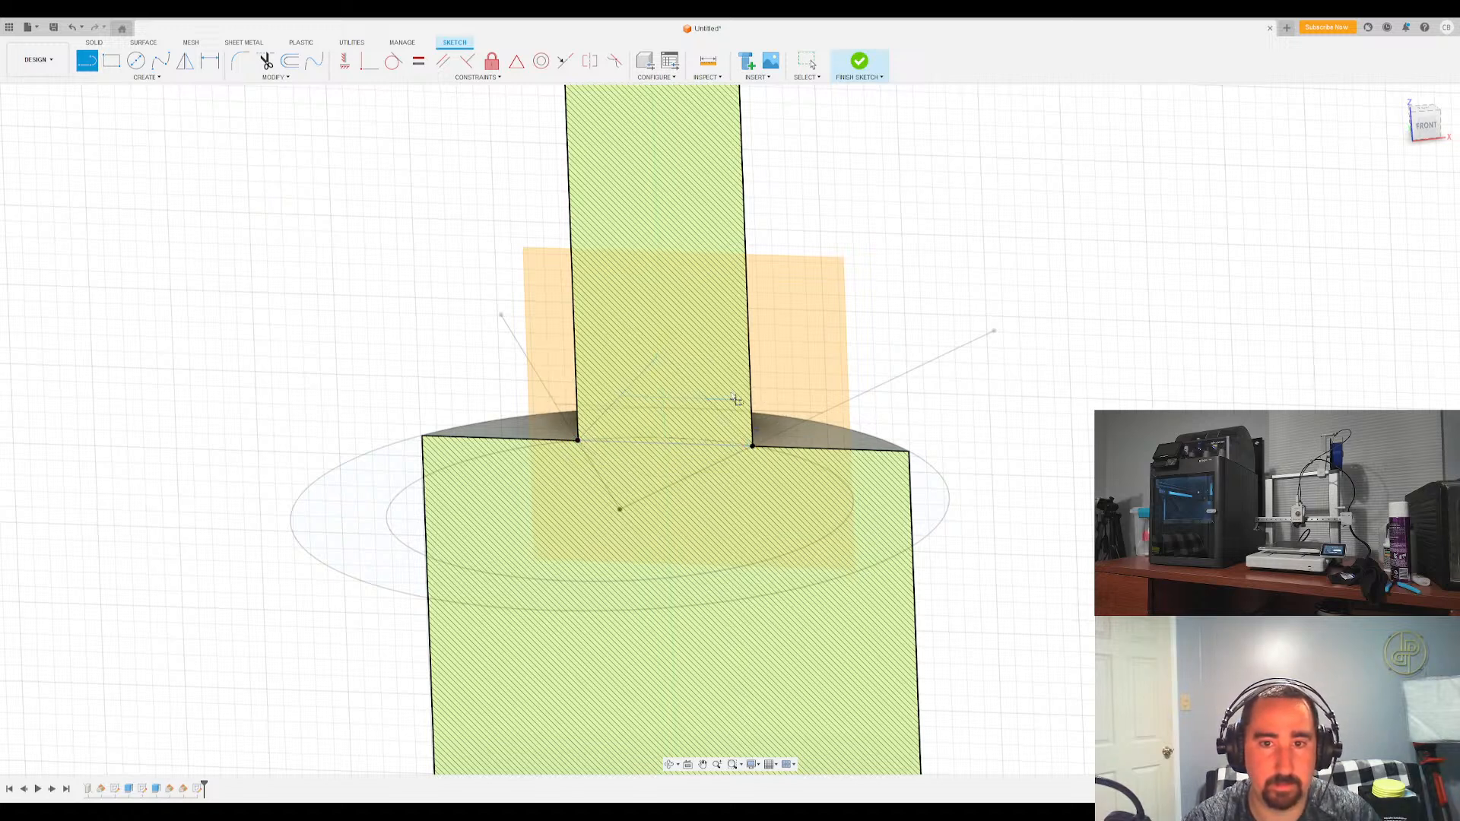
pyautogui.press('Escape')
# Constrain the two slanted lines above the inner chord to be equal in length and perpendicular to each other
pyautogui.click(442, 61)
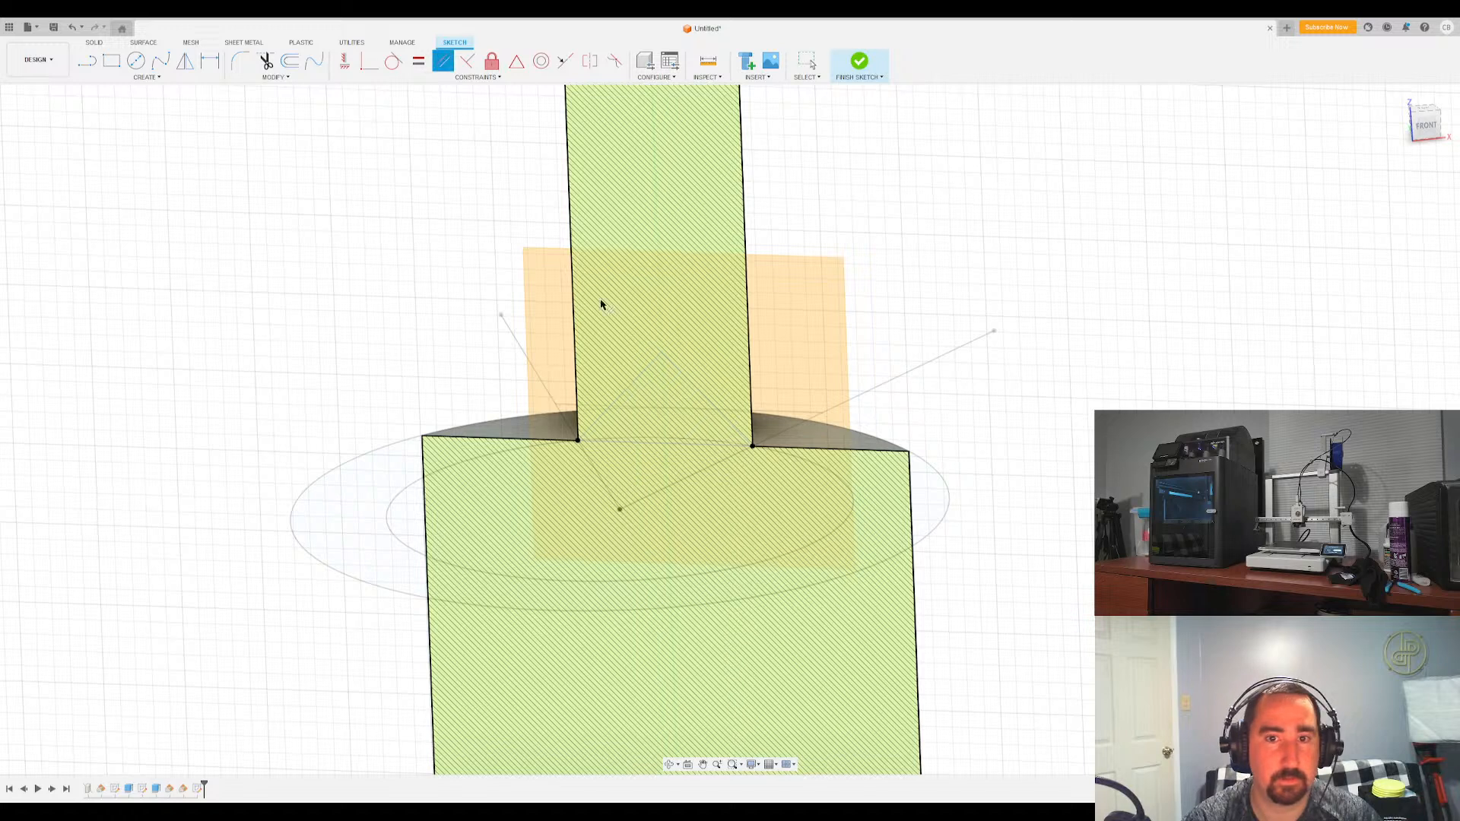
pyautogui.click(418, 61)
pyautogui.click(695, 388)
pyautogui.click(641, 380)
pyautogui.press('Escape')
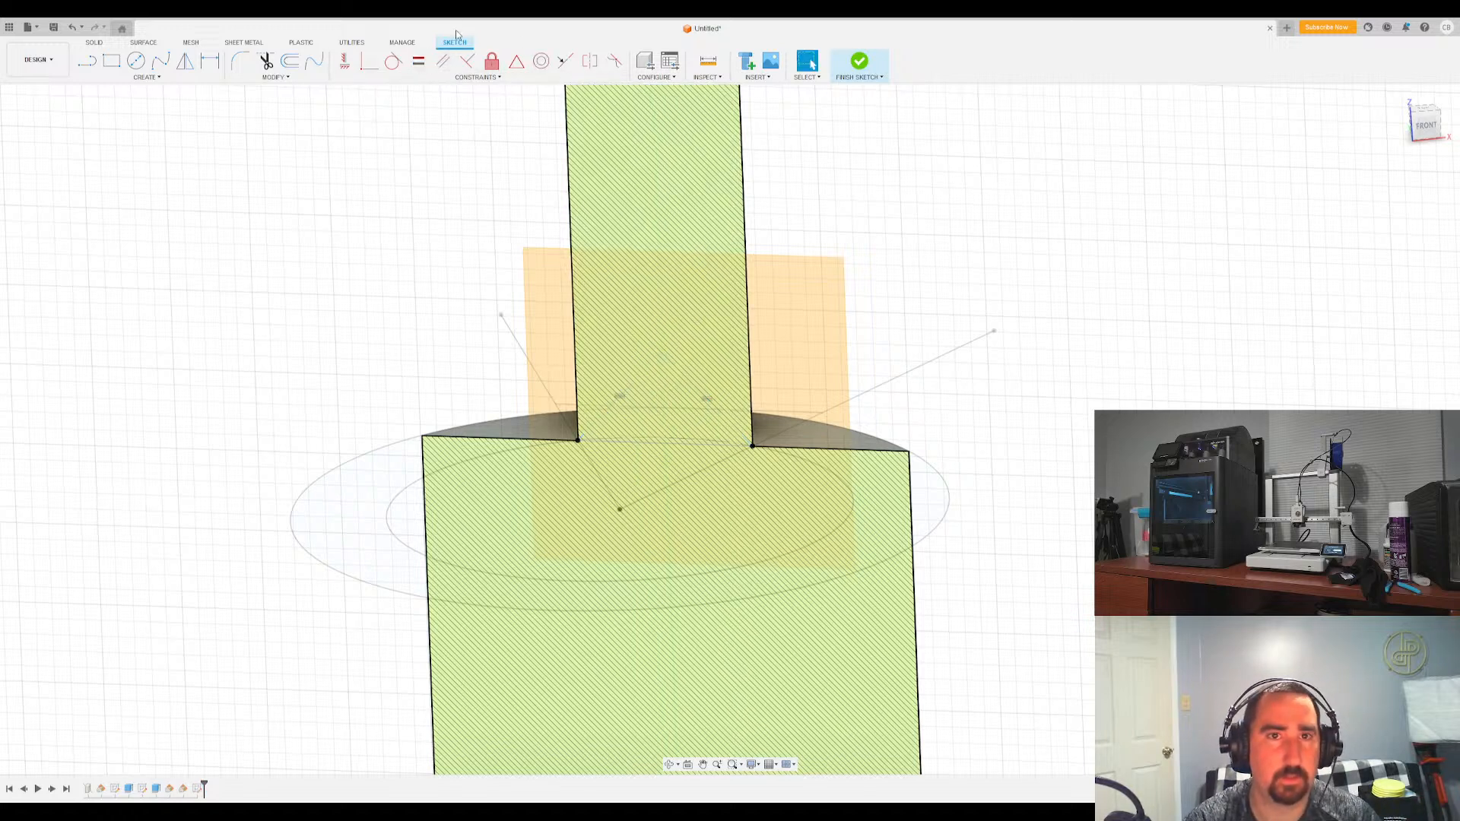
pyautogui.click(467, 61)
pyautogui.click(700, 394)
pyautogui.click(645, 381)
pyautogui.press('Escape')
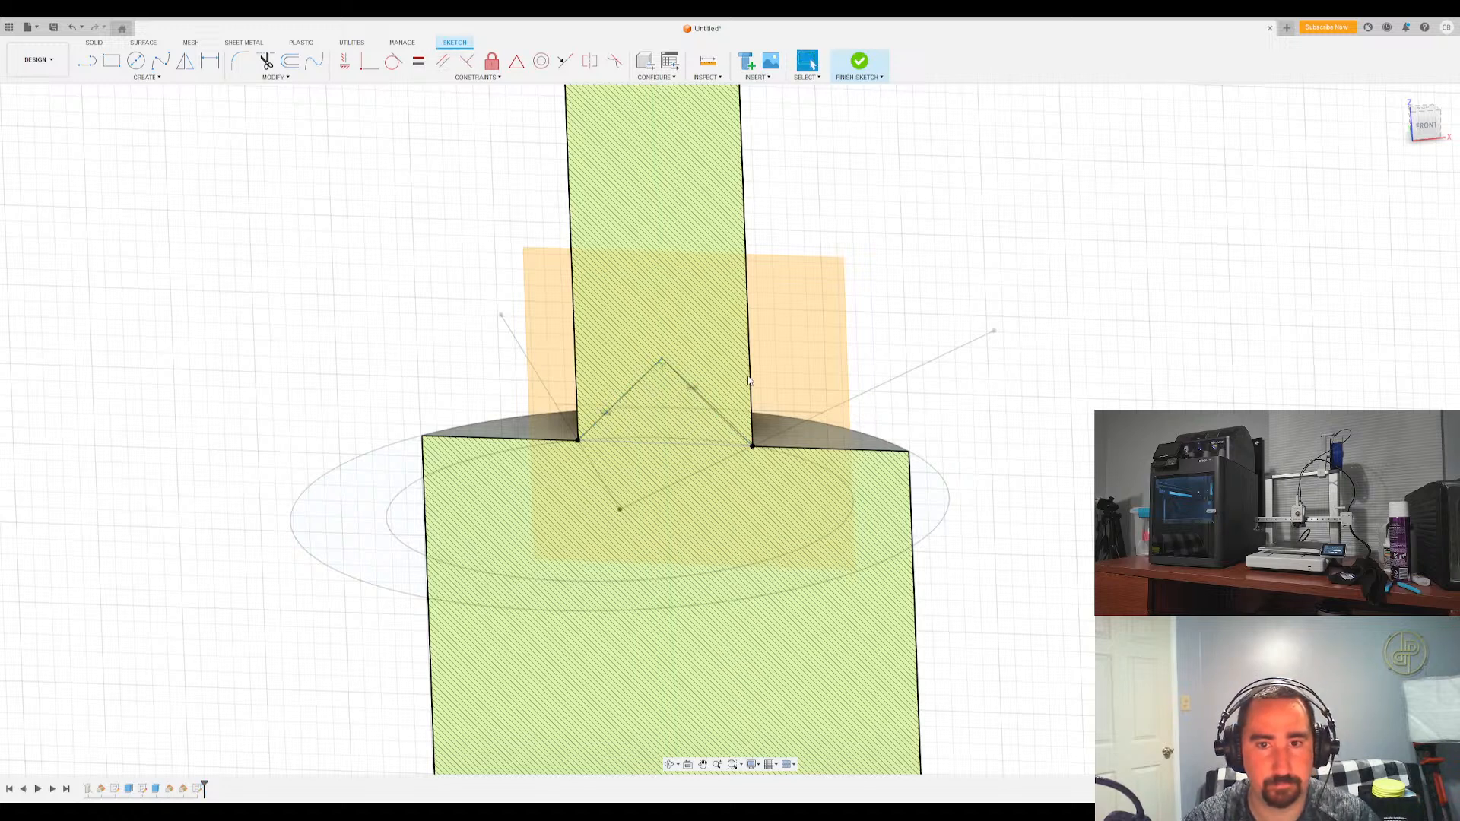
# Split the inner triangle with a line from its peak to the midpoint of its base and finish the sketch
pyautogui.click(87, 61)
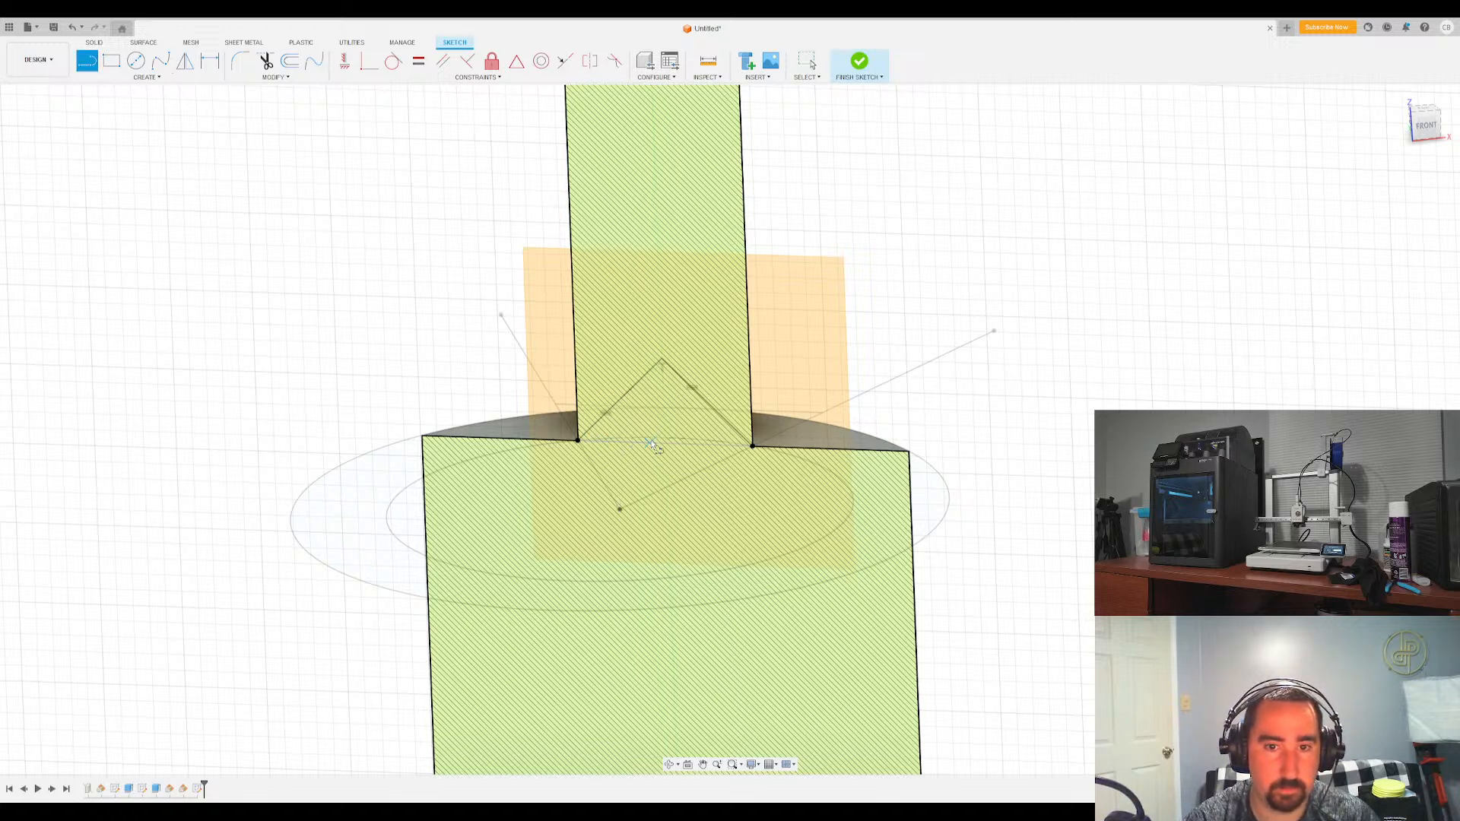
pyautogui.click(663, 362)
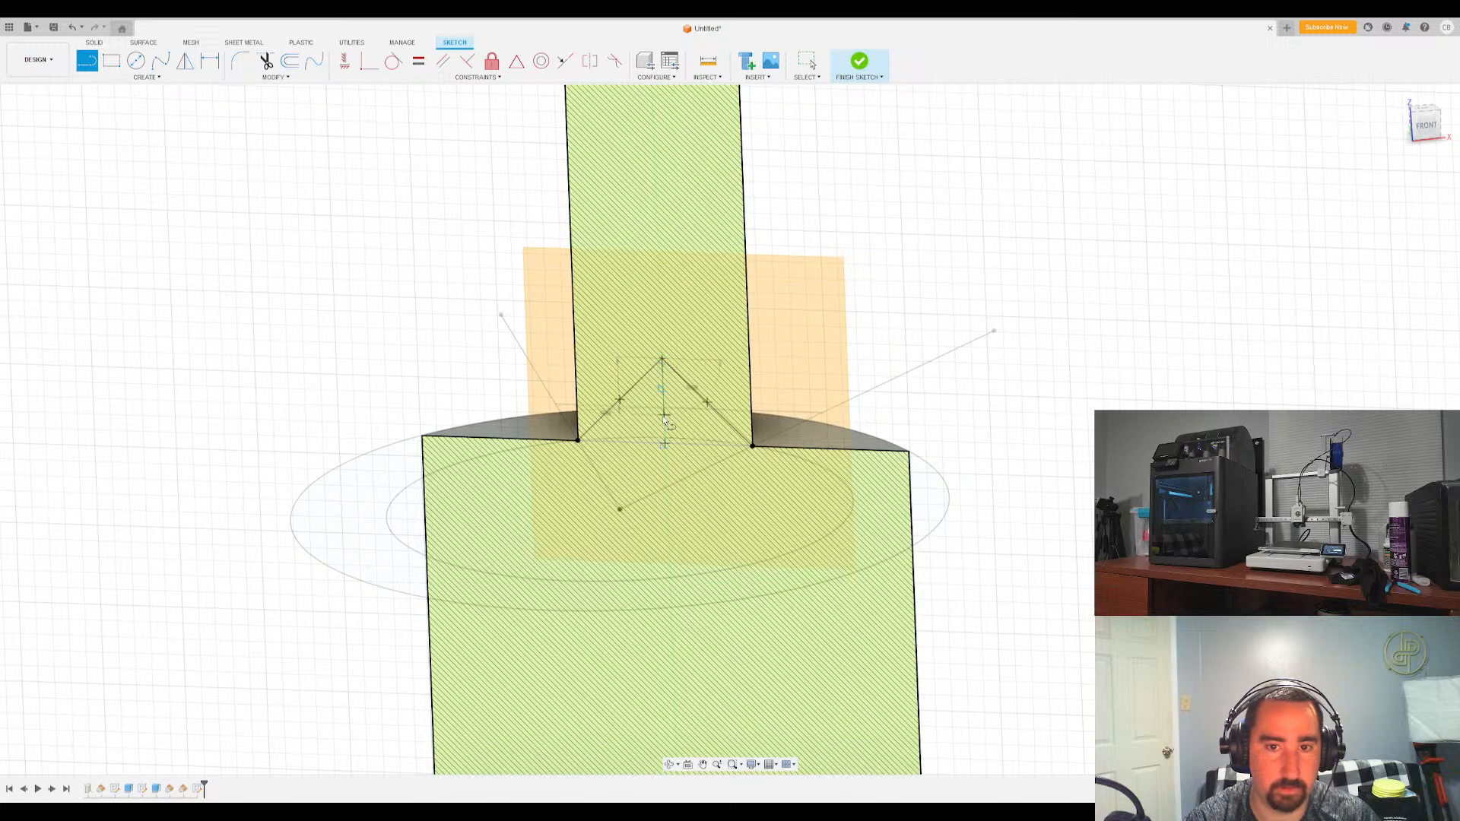
pyautogui.click(665, 442)
pyautogui.press('Escape')
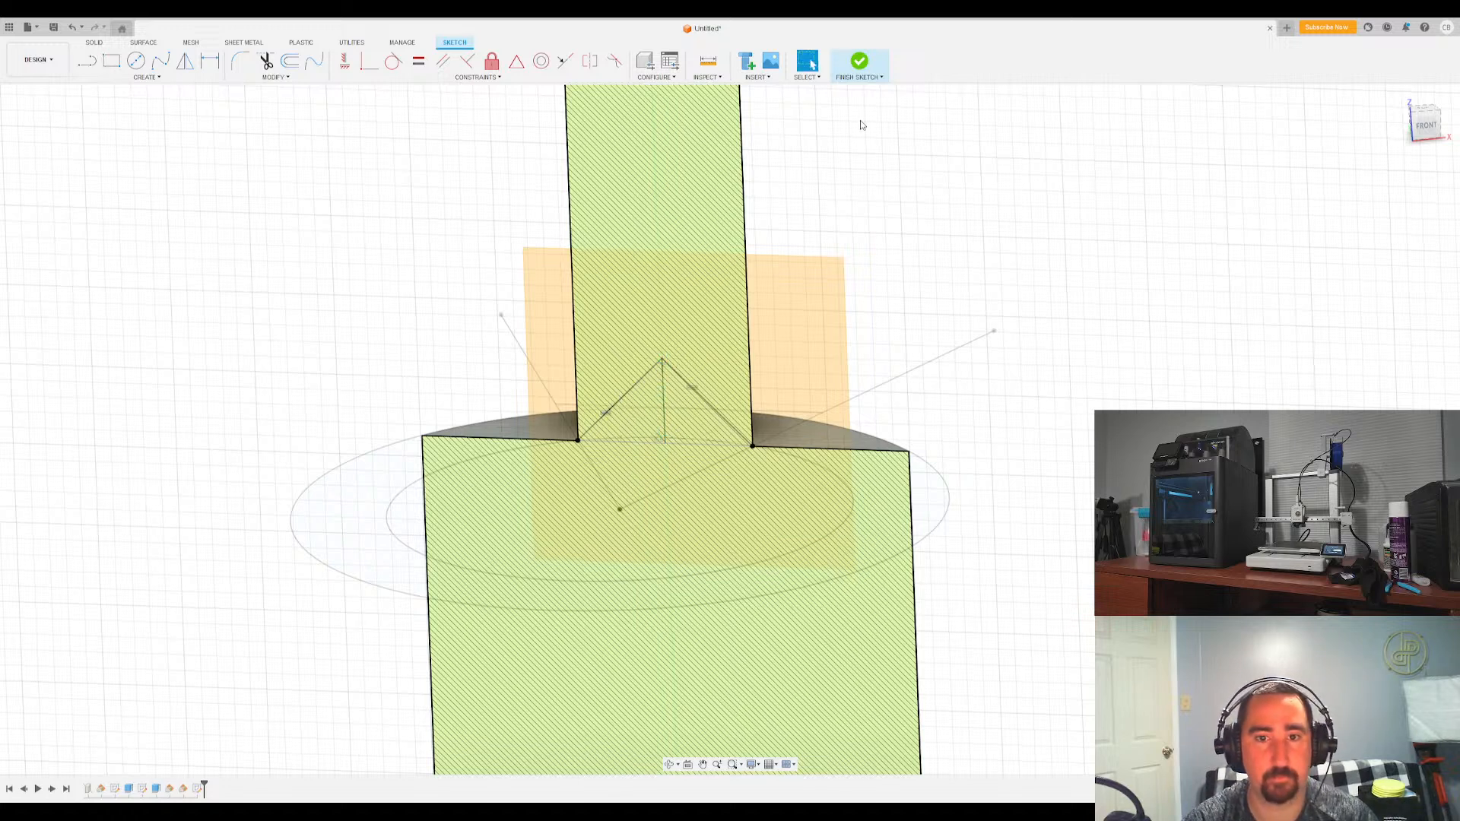
pyautogui.click(861, 67)
# Open a sketch on the outer plane with the plunger body hidden, and project the outer tangent line into it
pyautogui.moveTo(1429, 132); pyautogui.dragTo(1393, 137)
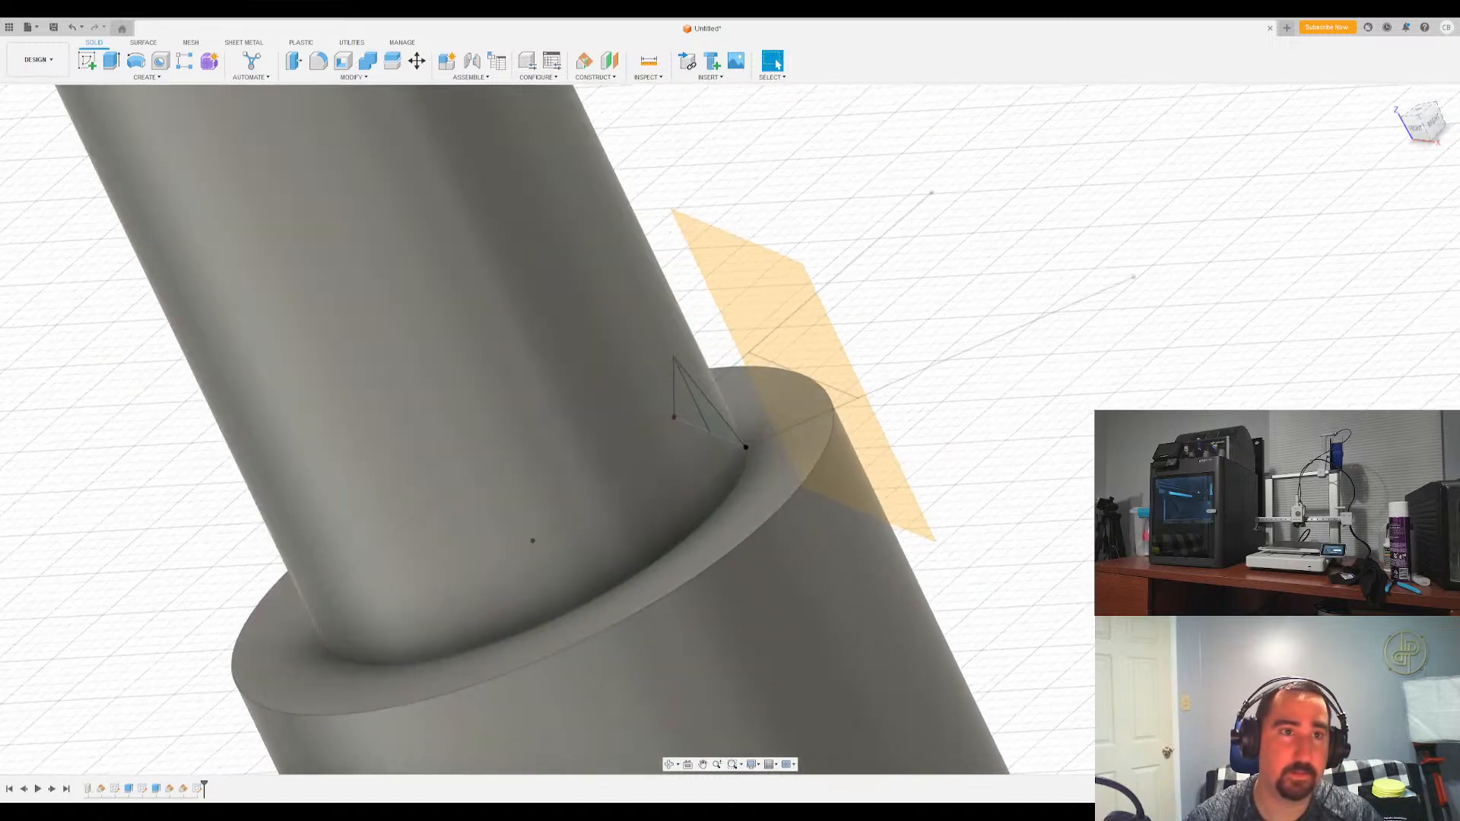
pyautogui.click(89, 62)
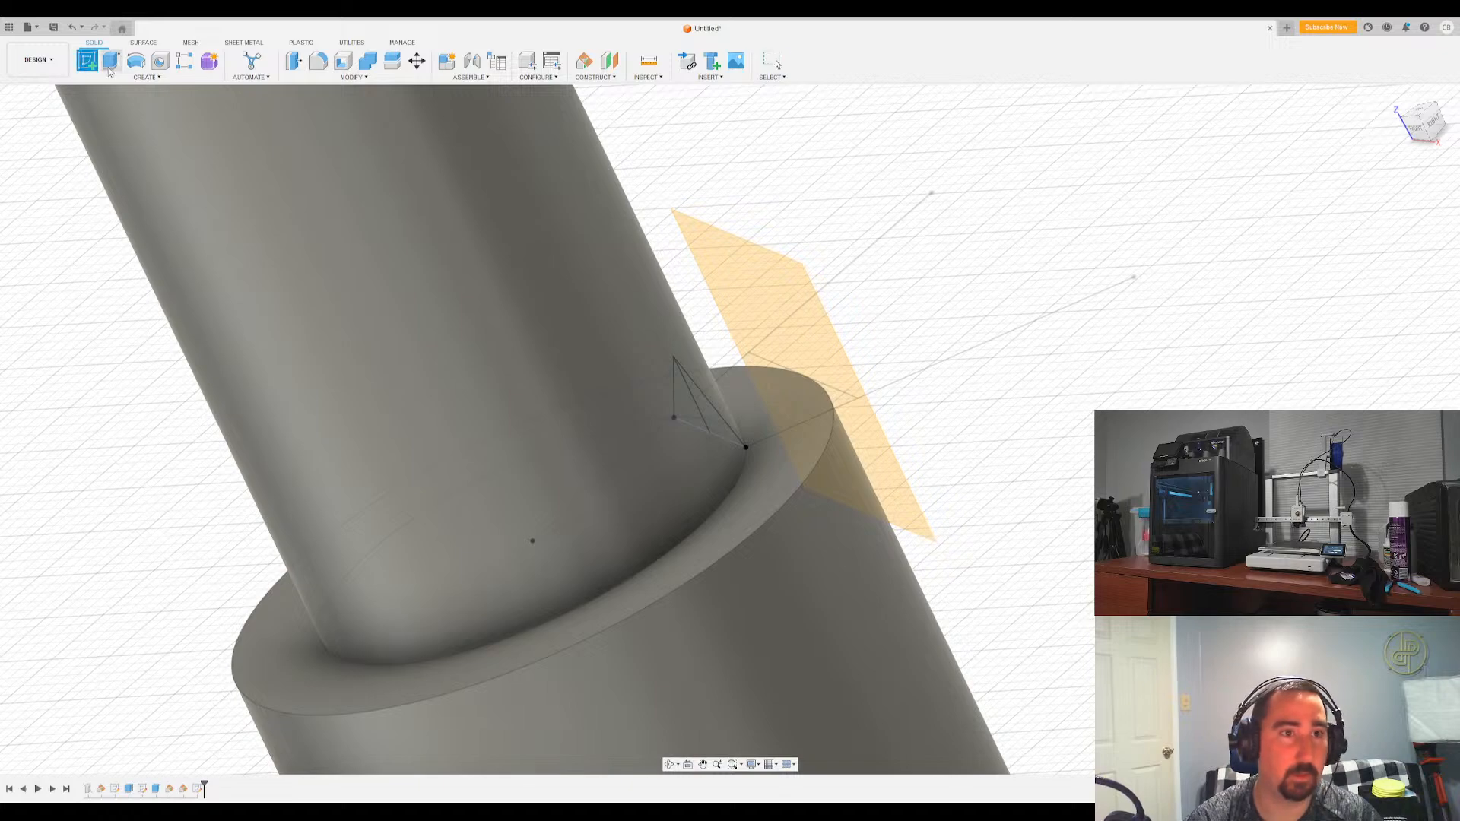
pyautogui.click(800, 317)
pyautogui.scroll(-10, 805, 631)
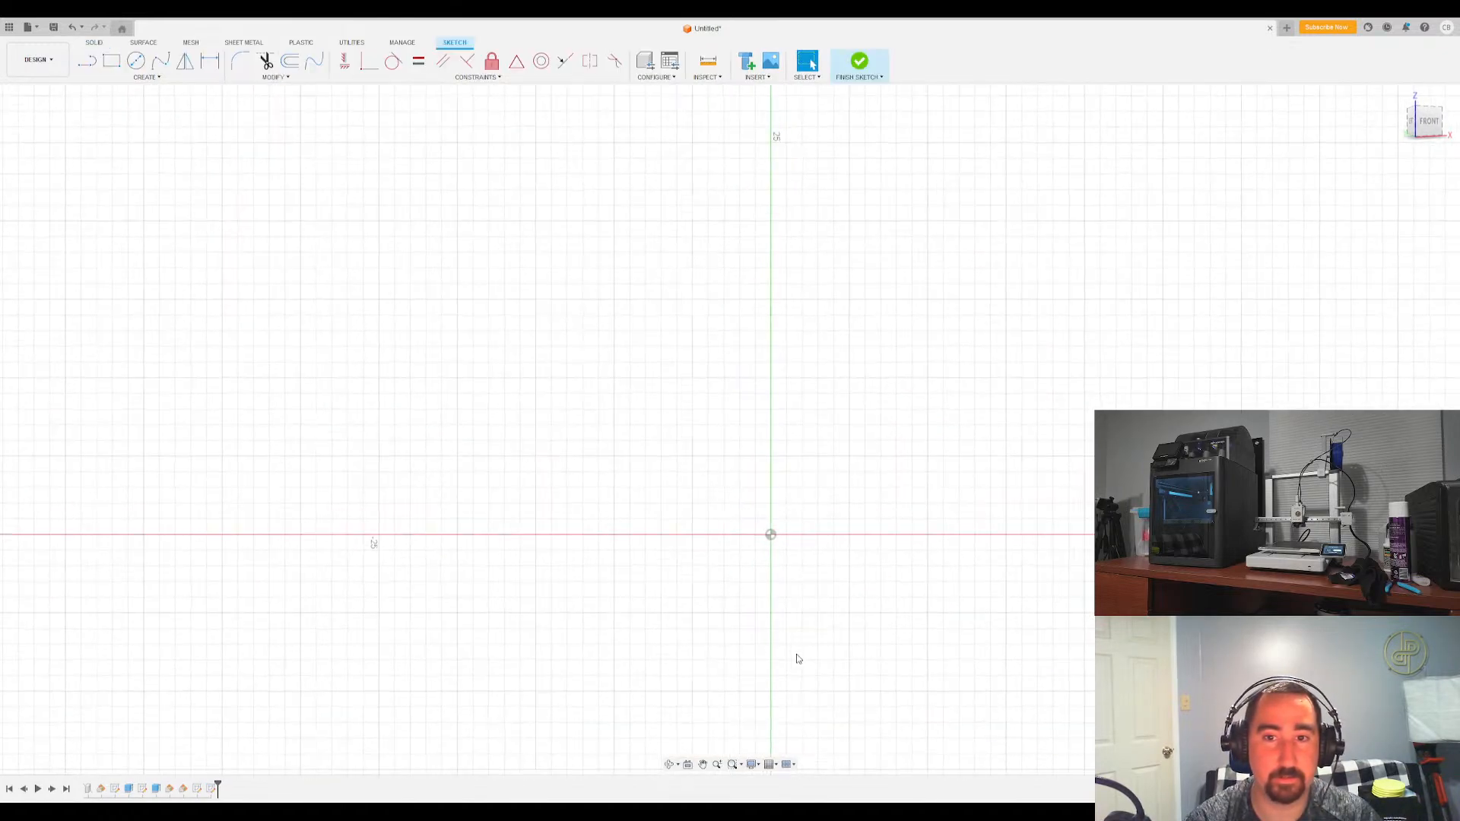
pyautogui.scroll(8, 806, 343)
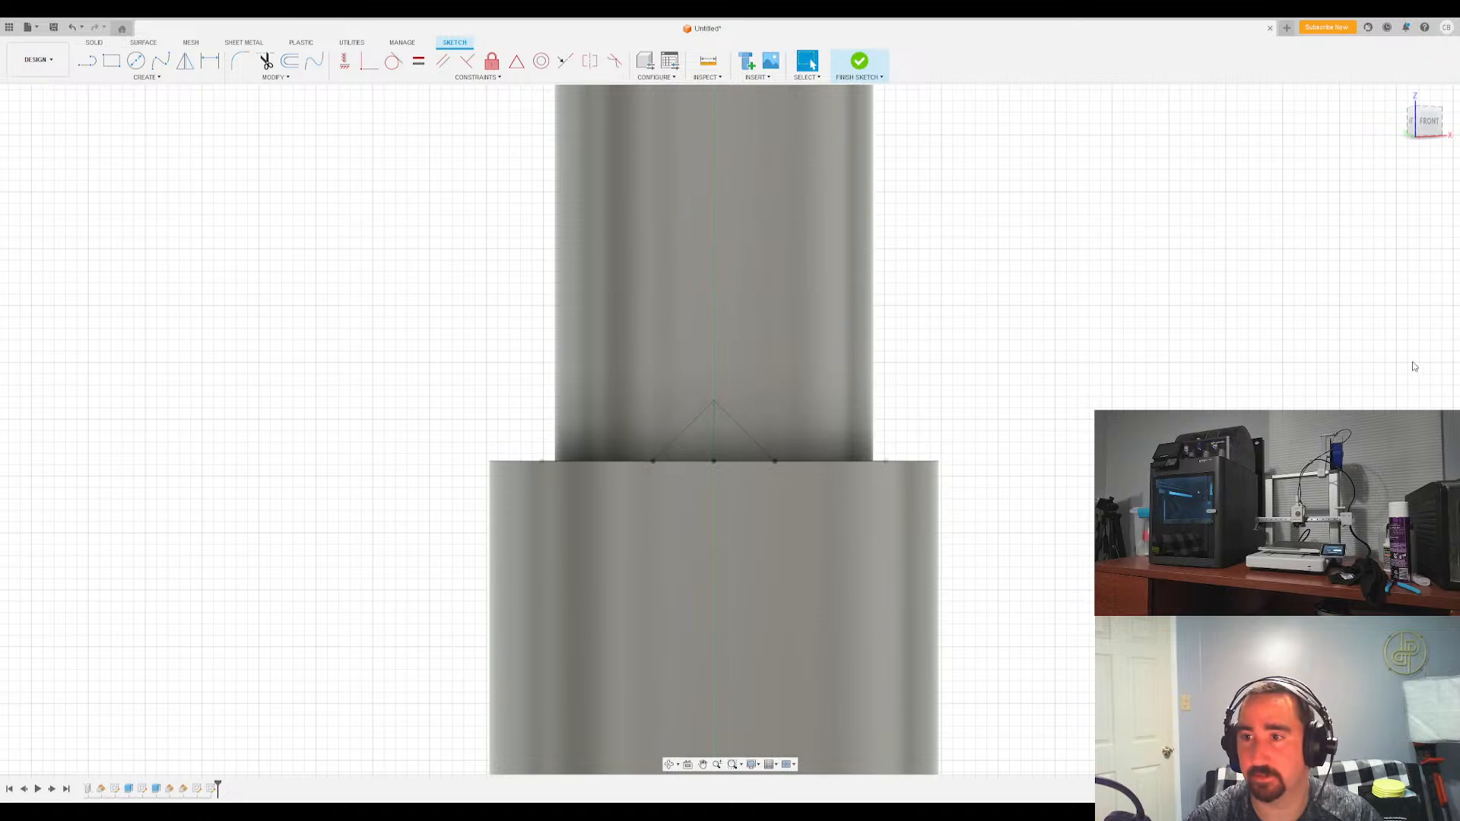
pyautogui.click(1406, 260)
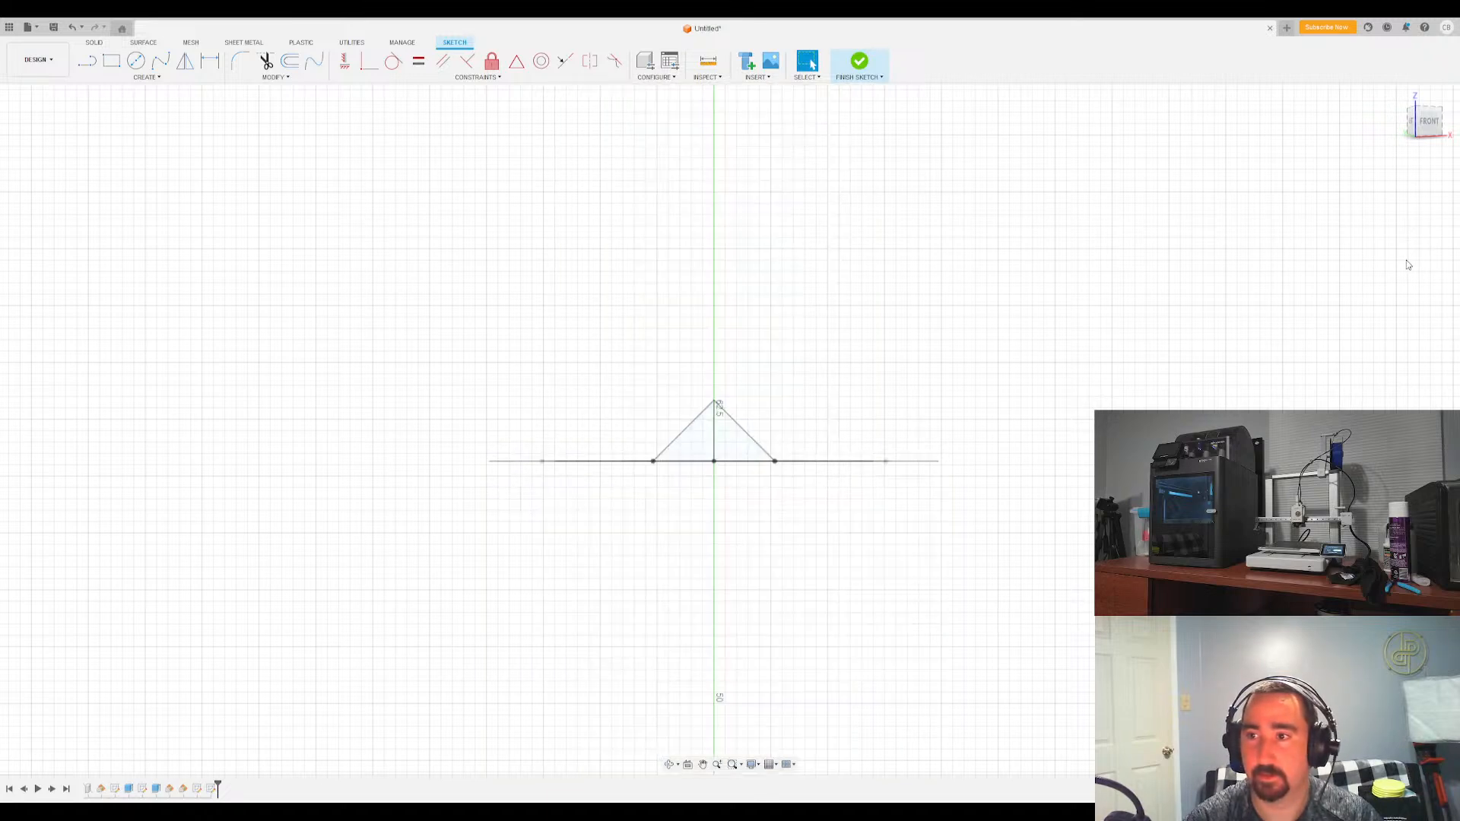
pyautogui.moveTo(1430, 123); pyautogui.dragTo(1404, 146)
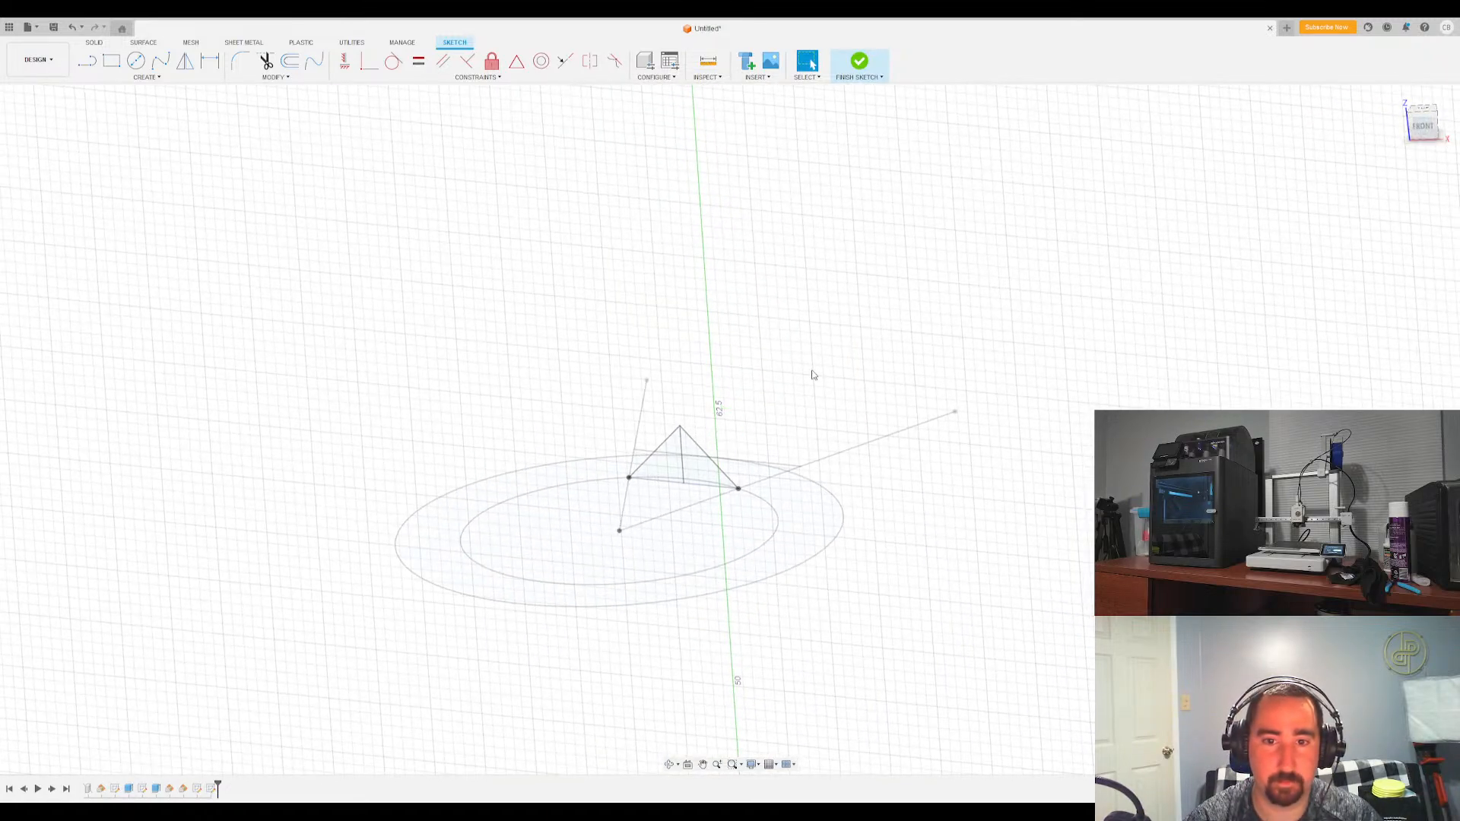
pyautogui.press('o')
pyautogui.click(649, 457)
pyautogui.click(646, 451)
pyautogui.click(1257, 233)
# Draw two lines from the ends of the outer tangent line, meeting at a peak above it
pyautogui.click(86, 61)
pyautogui.click(634, 449)
pyautogui.click(709, 337)
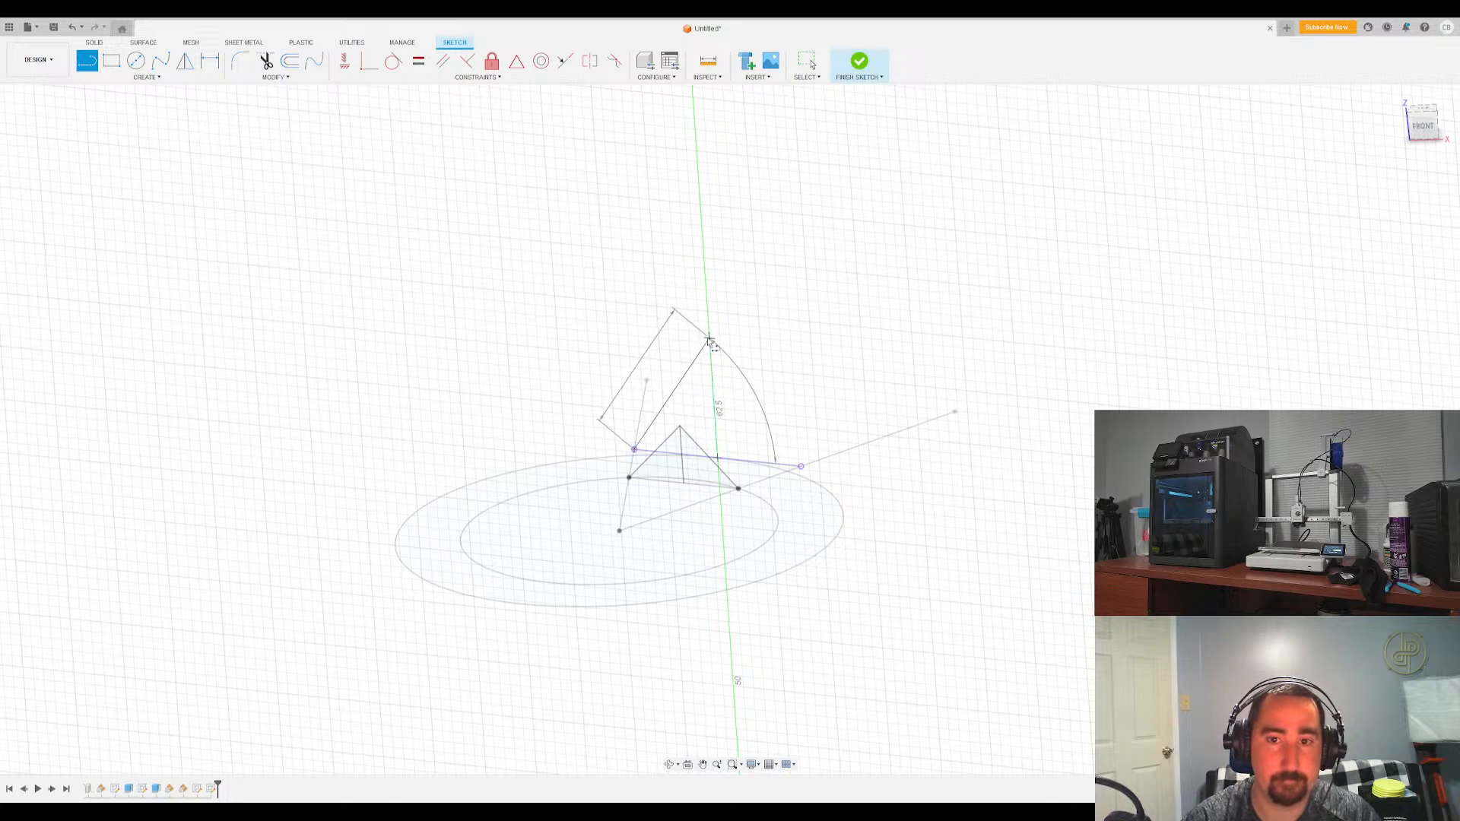
pyautogui.click(801, 466)
pyautogui.press('Escape')
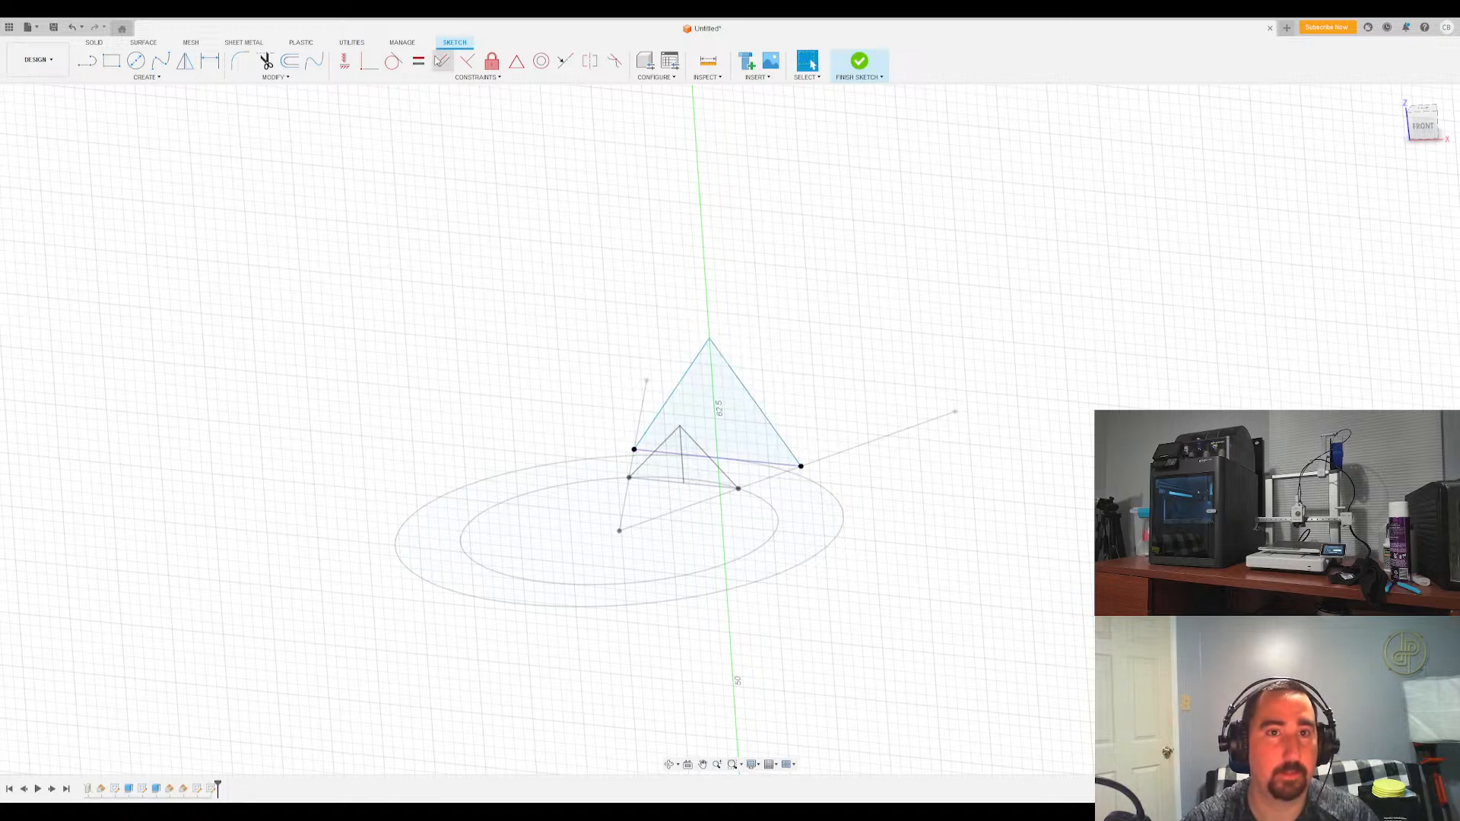
# Make the outer triangle's two slanted sides equal in length and perpendicular to each other
pyautogui.click(419, 61)
pyautogui.click(764, 430)
pyautogui.click(689, 369)
pyautogui.click(467, 61)
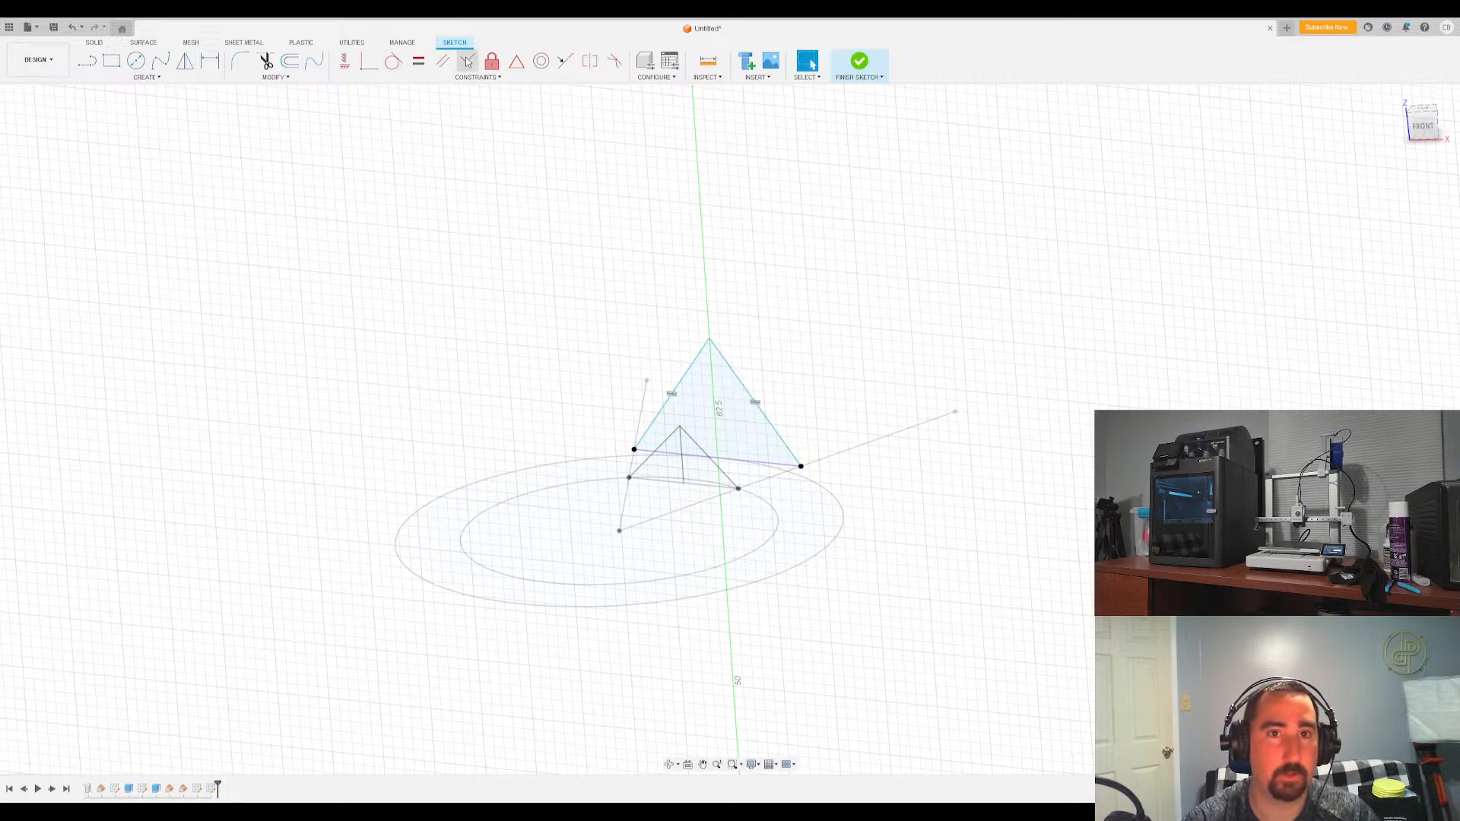
pyautogui.click(753, 399)
pyautogui.click(693, 363)
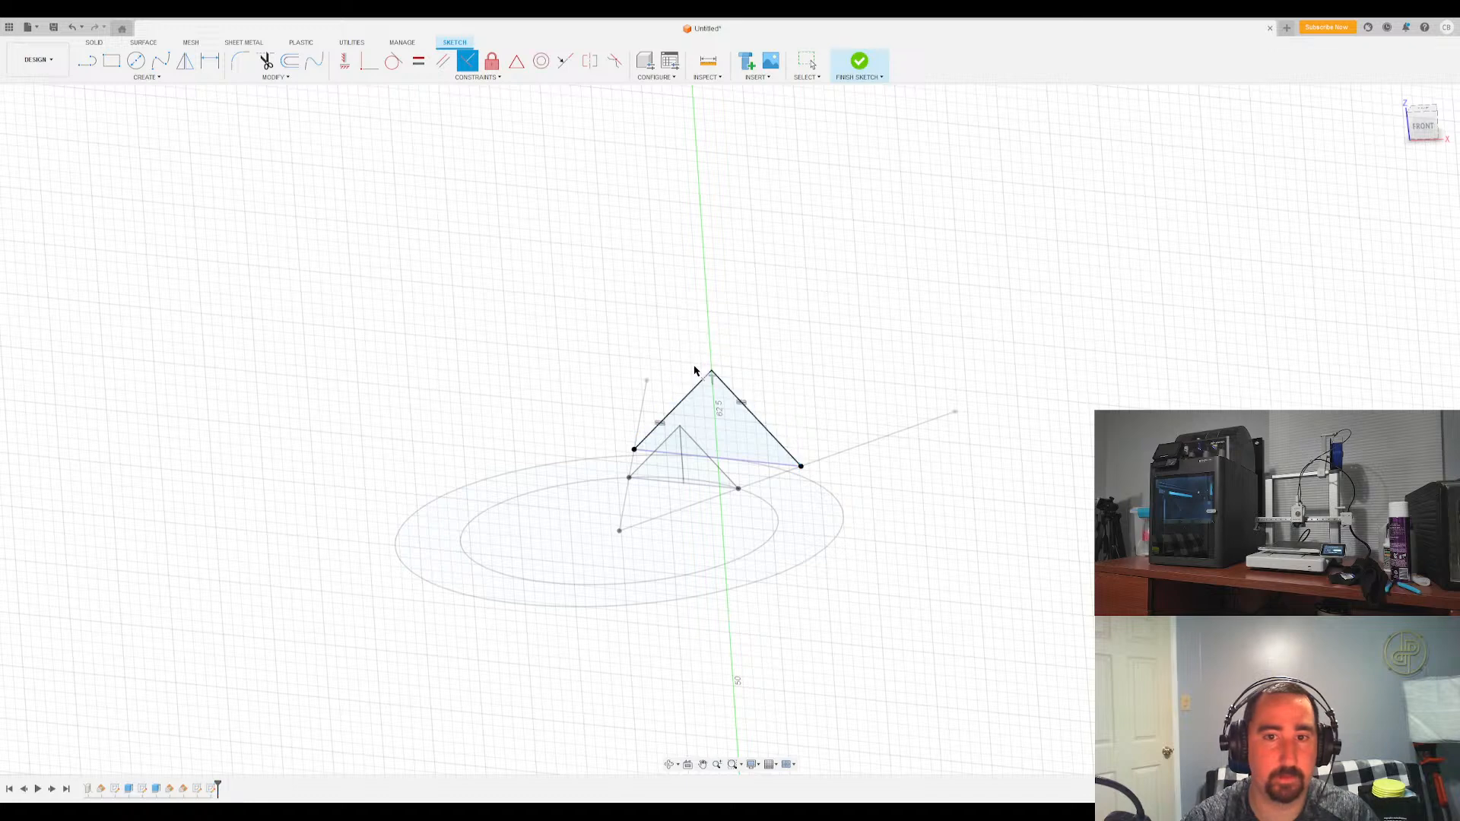
pyautogui.press('Escape')
# Divide the outer triangle with a line from its peak to the midpoint of its base and finish the sketch
pyautogui.click(86, 61)
pyautogui.click(711, 372)
pyautogui.click(717, 458)
pyautogui.press('Escape')
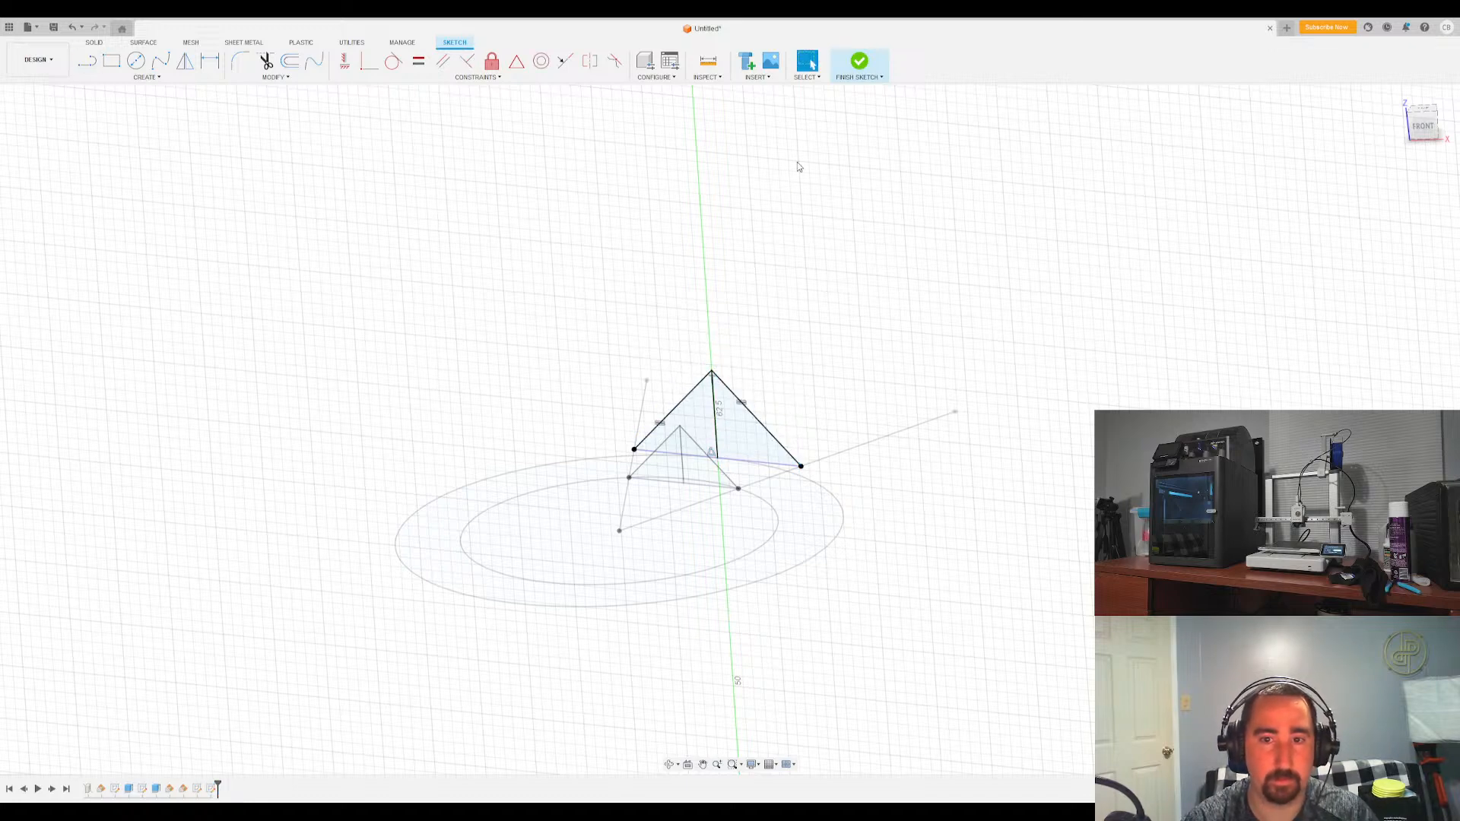
pyautogui.click(858, 61)
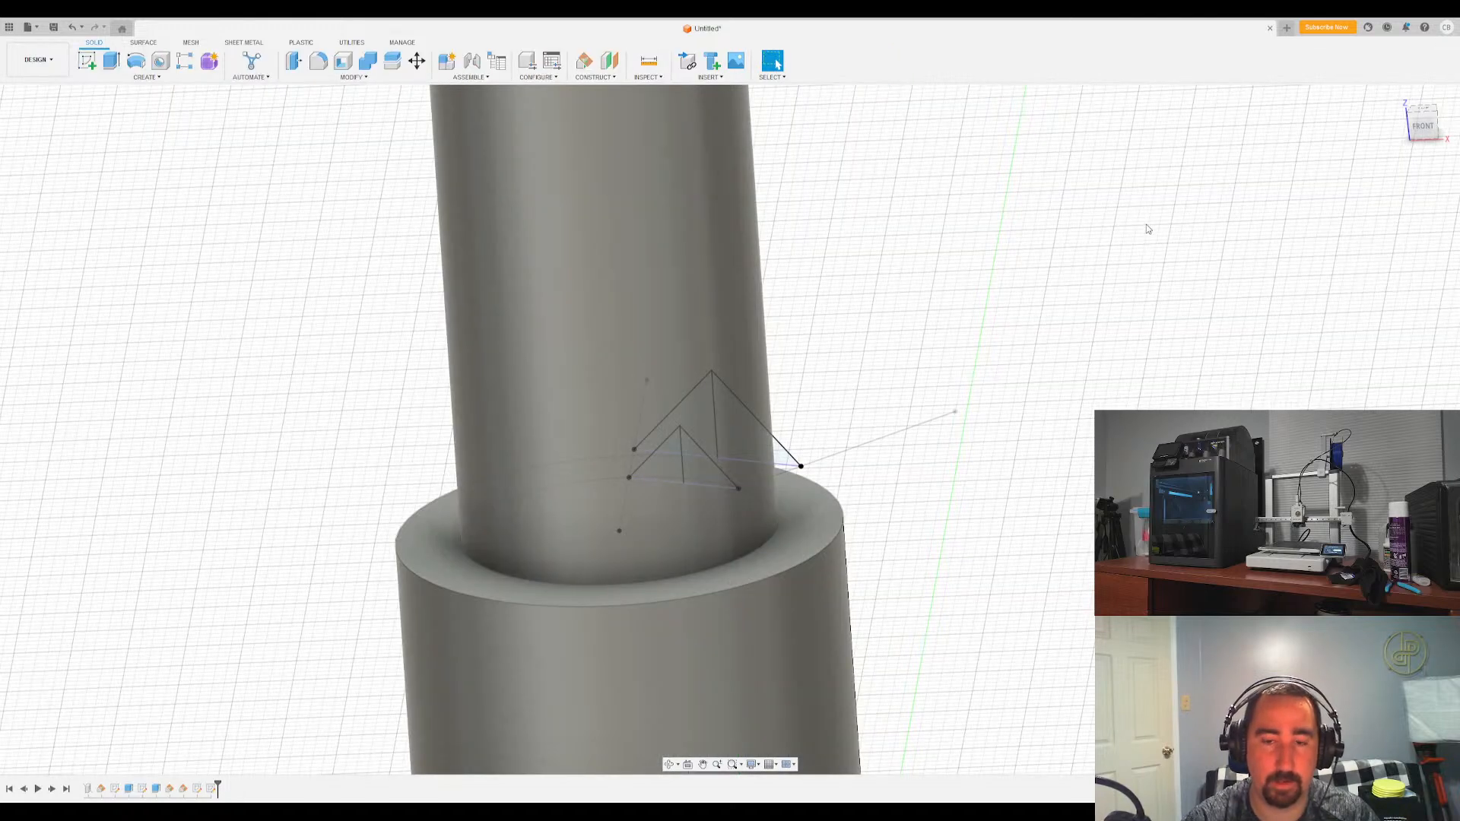
# Loft a solid between the left half of the inner triangle and the left half of the outer triangle
pyautogui.moveTo(1437, 128); pyautogui.dragTo(1414, 148)
pyautogui.keyDown('shift'); pyautogui.moveTo(730, 429); pyautogui.dragTo(783, 423, button='middle'); pyautogui.keyUp('shift')
pyautogui.moveTo(1421, 135); pyautogui.dragTo(1428, 142)
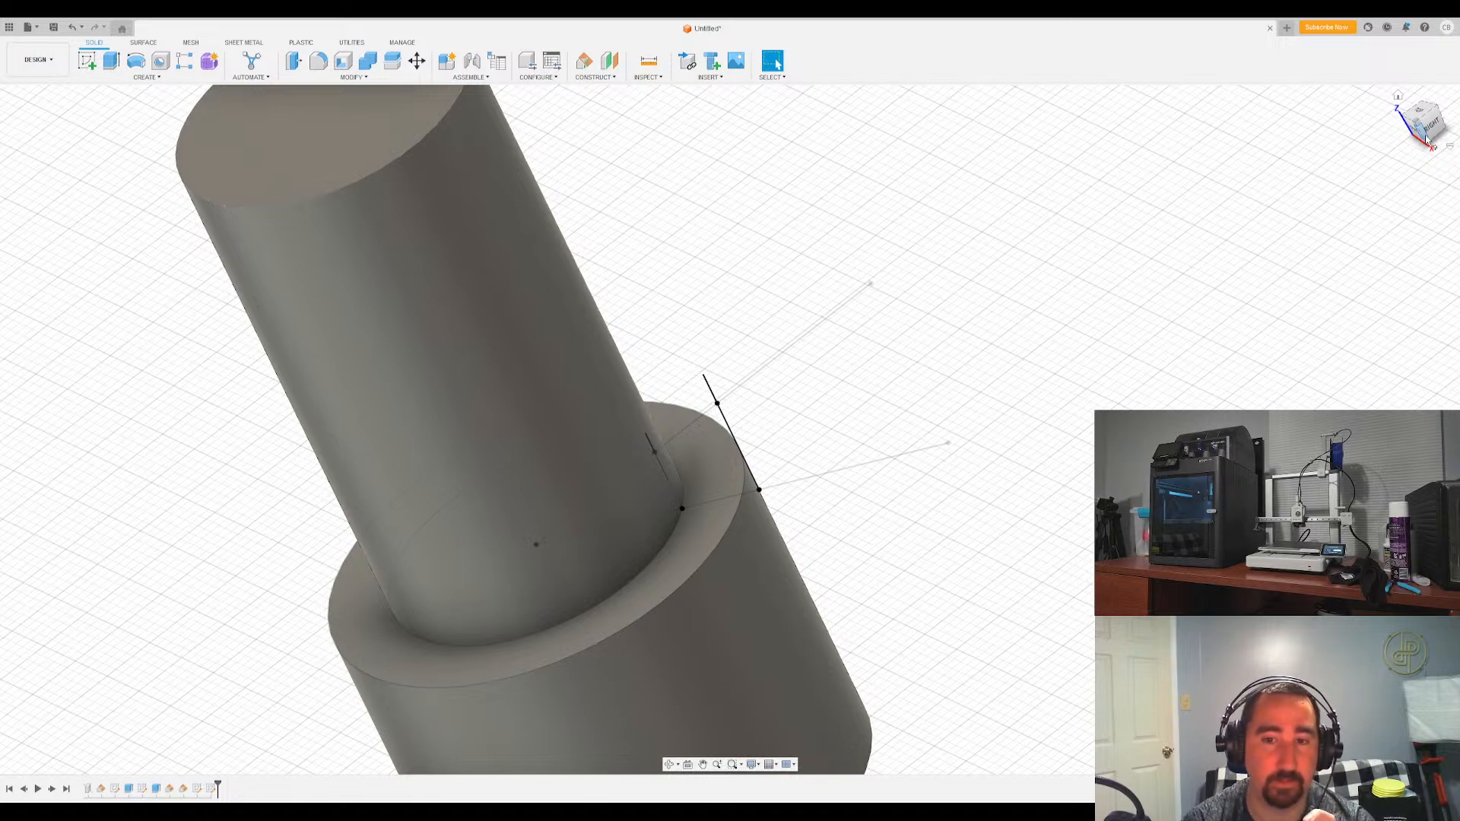
pyautogui.moveTo(1420, 121); pyautogui.dragTo(1299, 176)
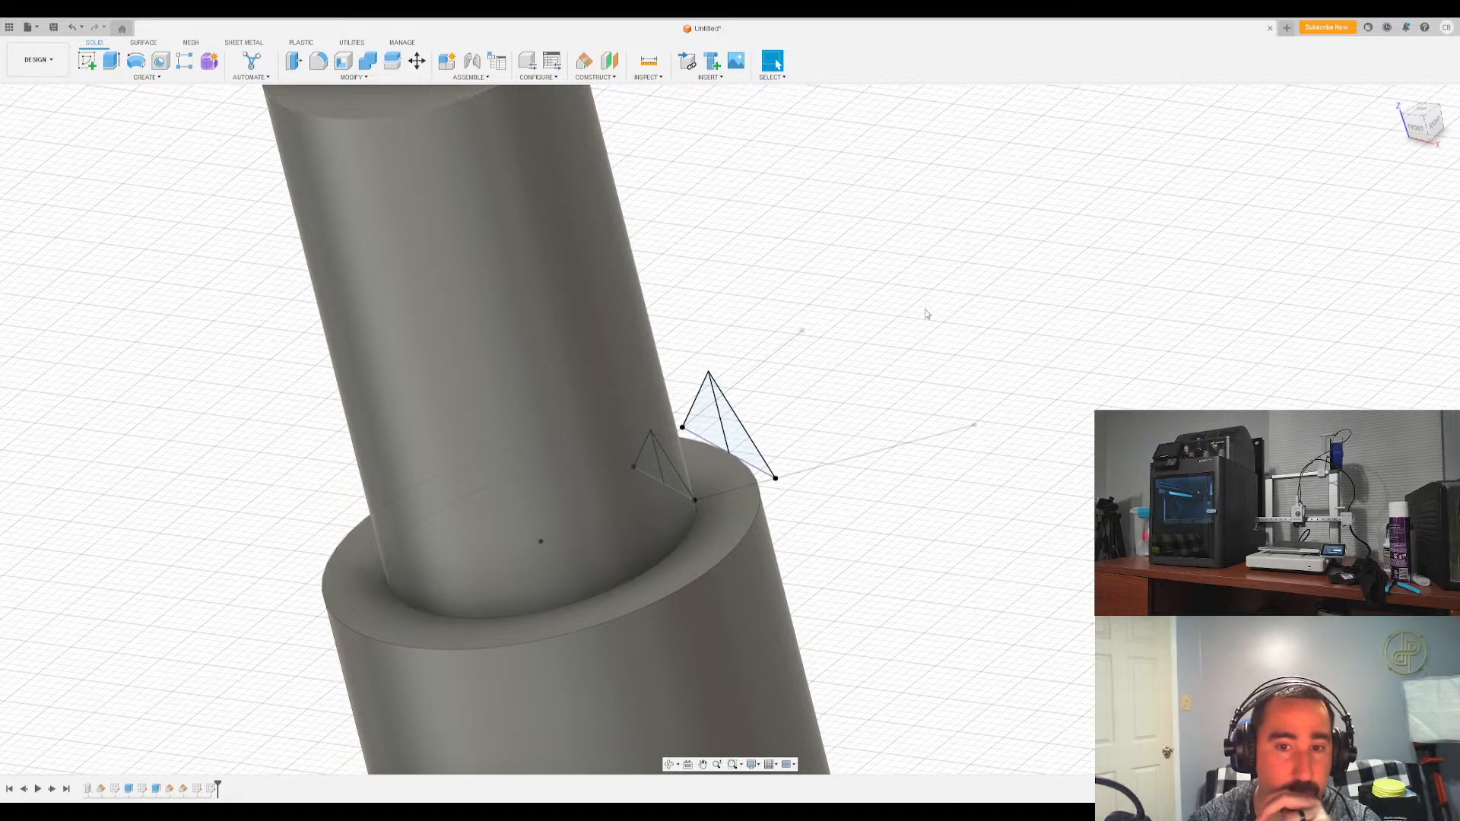
pyautogui.click(162, 78)
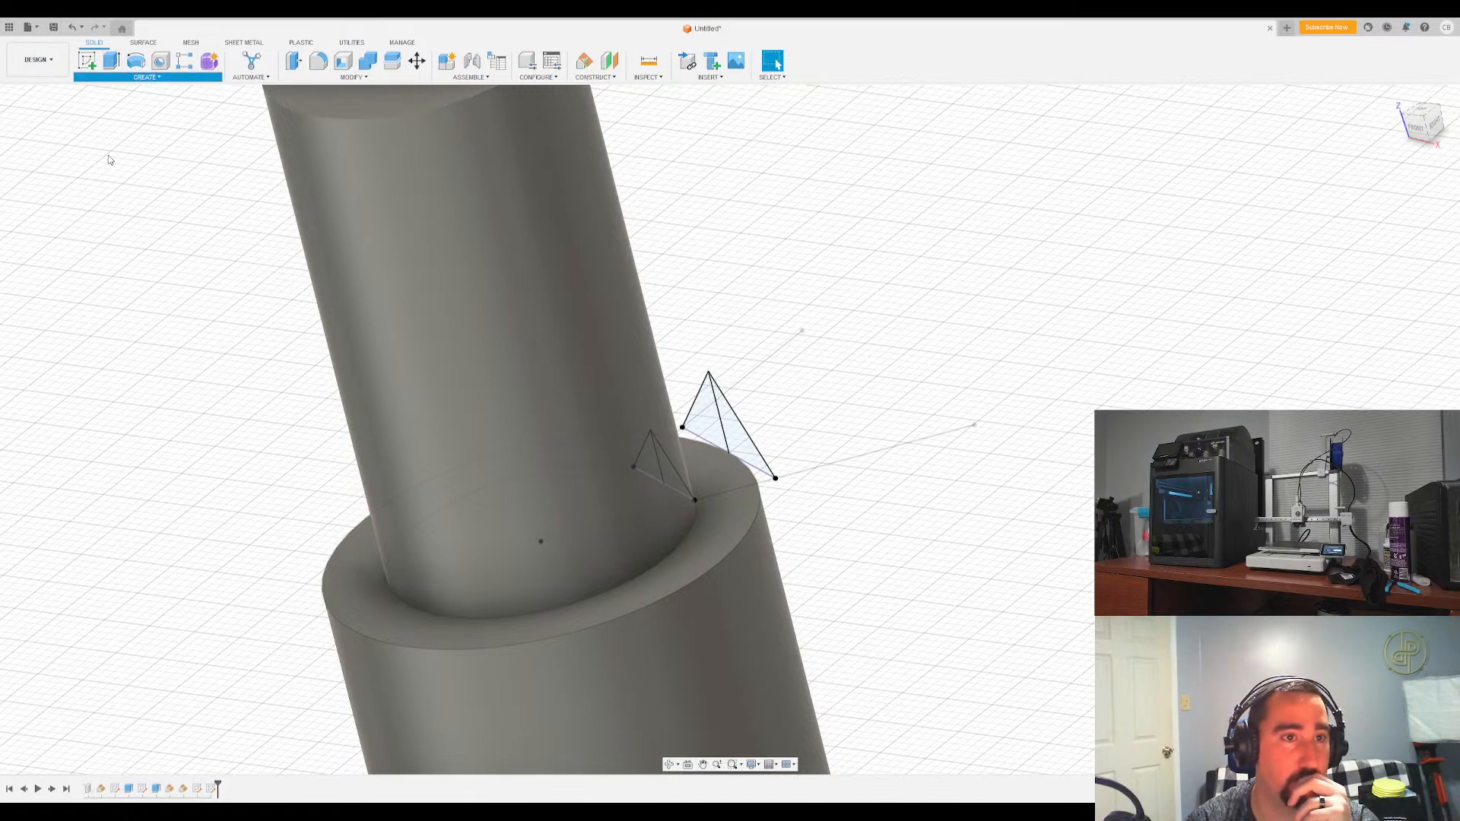
pyautogui.click(650, 454)
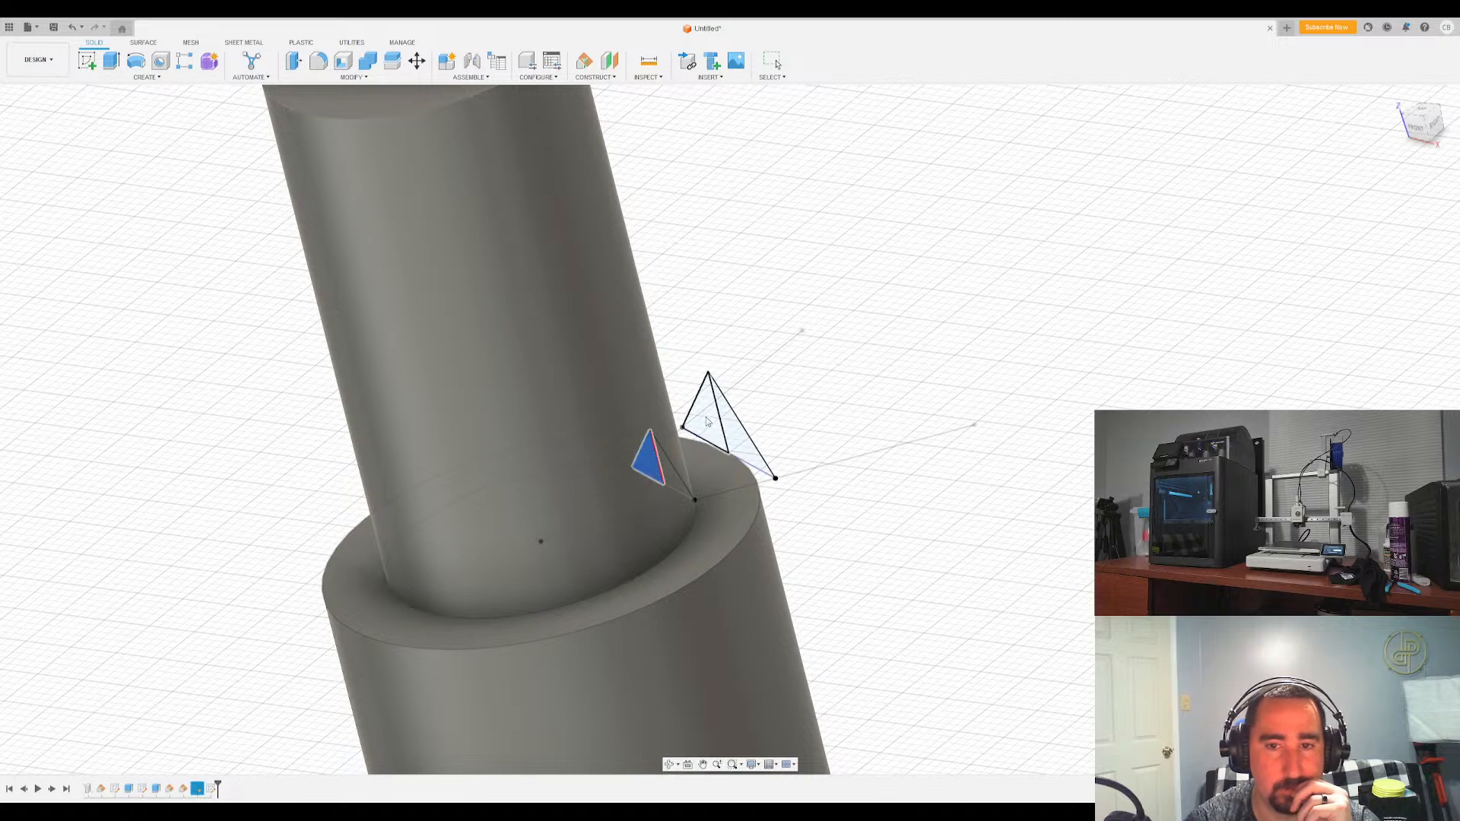
pyautogui.click(715, 426)
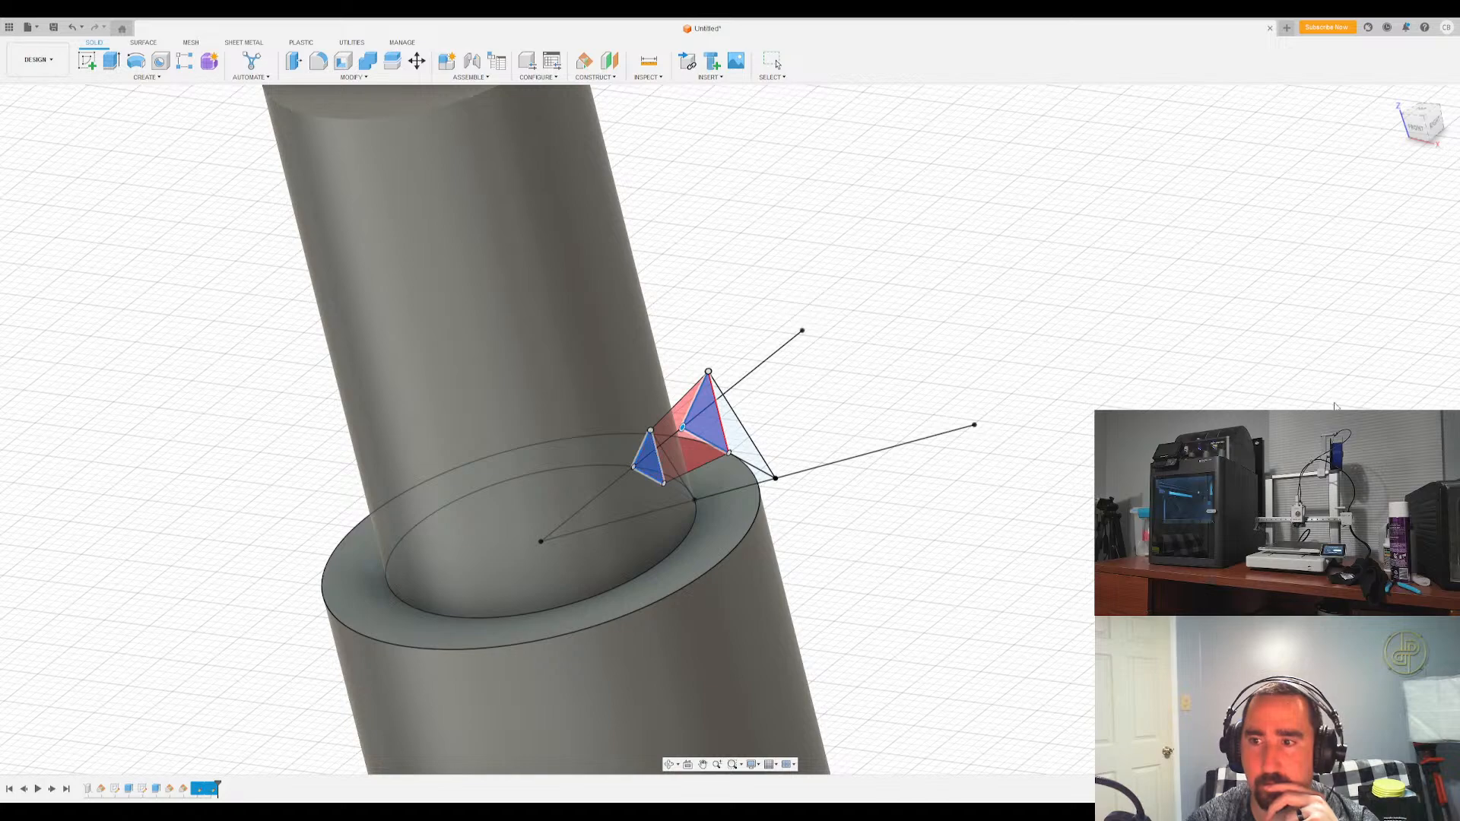
pyautogui.keyDown('shift'); pyautogui.moveTo(692, 456); pyautogui.dragTo(874, 359, button='middle'); pyautogui.keyUp('shift')
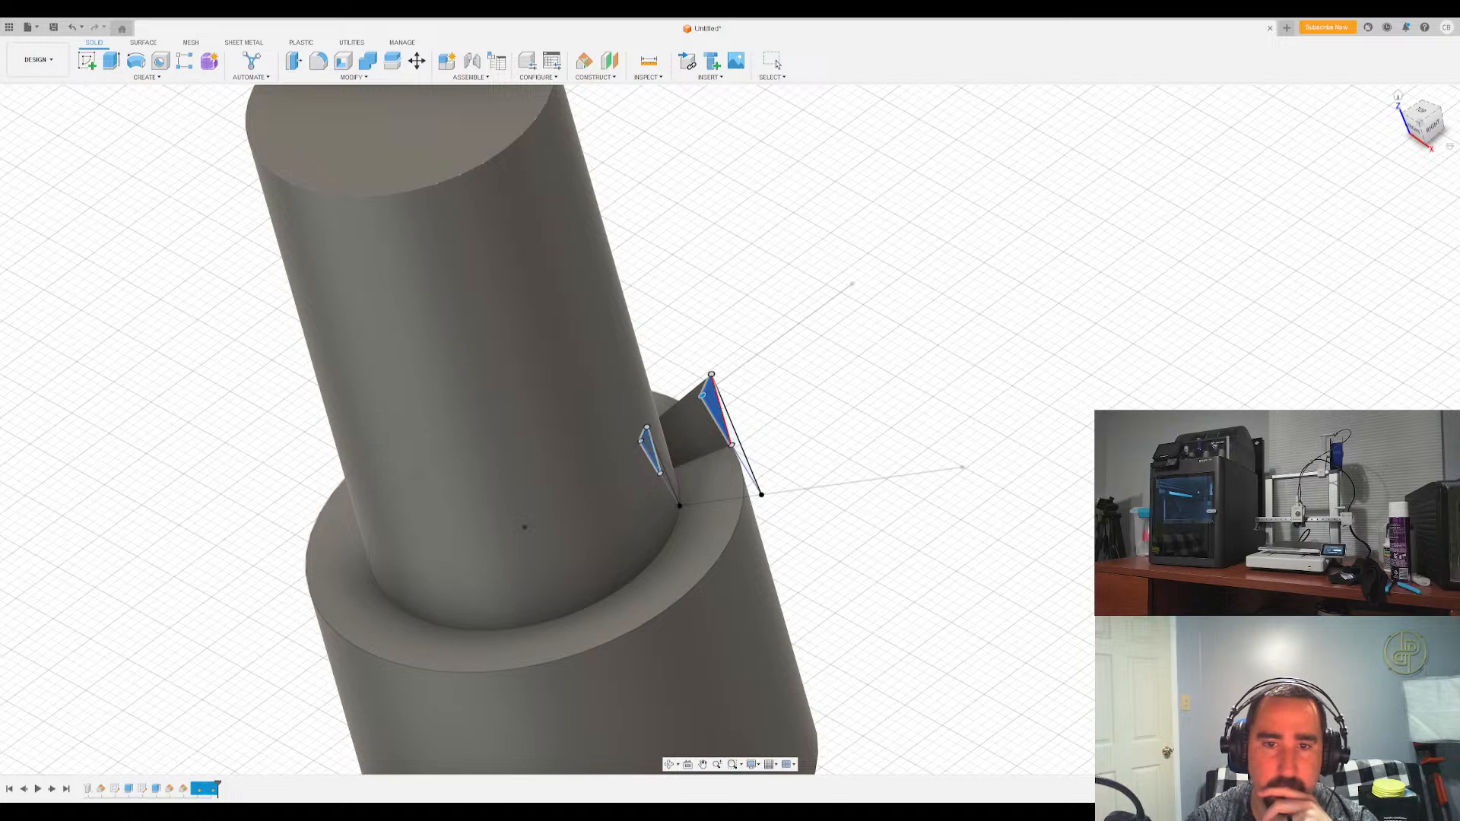
pyautogui.press('Return')
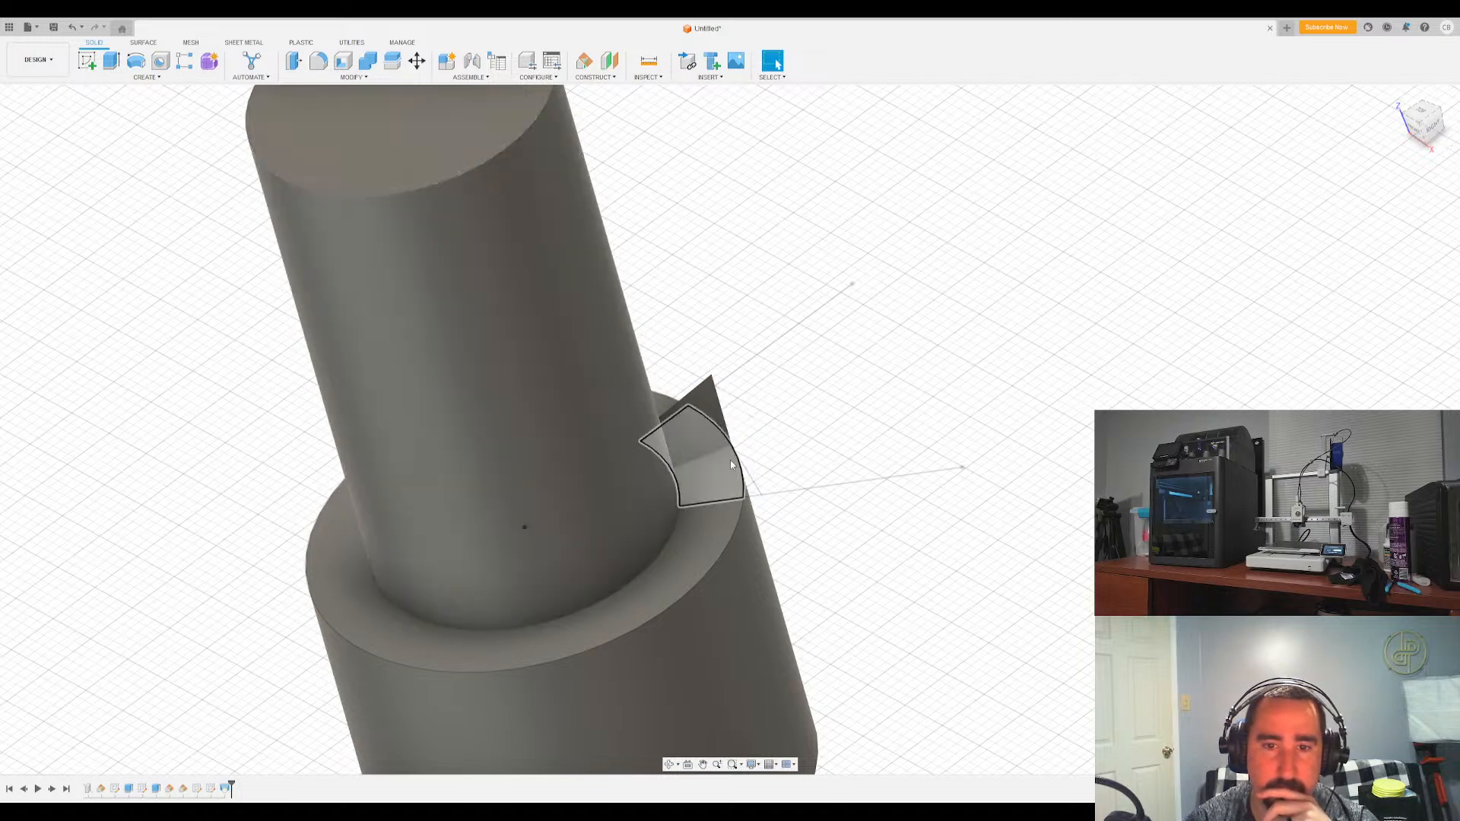
# Start an Extrude operation for the area around the lofted half tooth on the plunger's shoulder
pyautogui.keyDown('shift'); pyautogui.moveTo(730, 430); pyautogui.dragTo(787, 397, button='middle'); pyautogui.keyUp('shift')
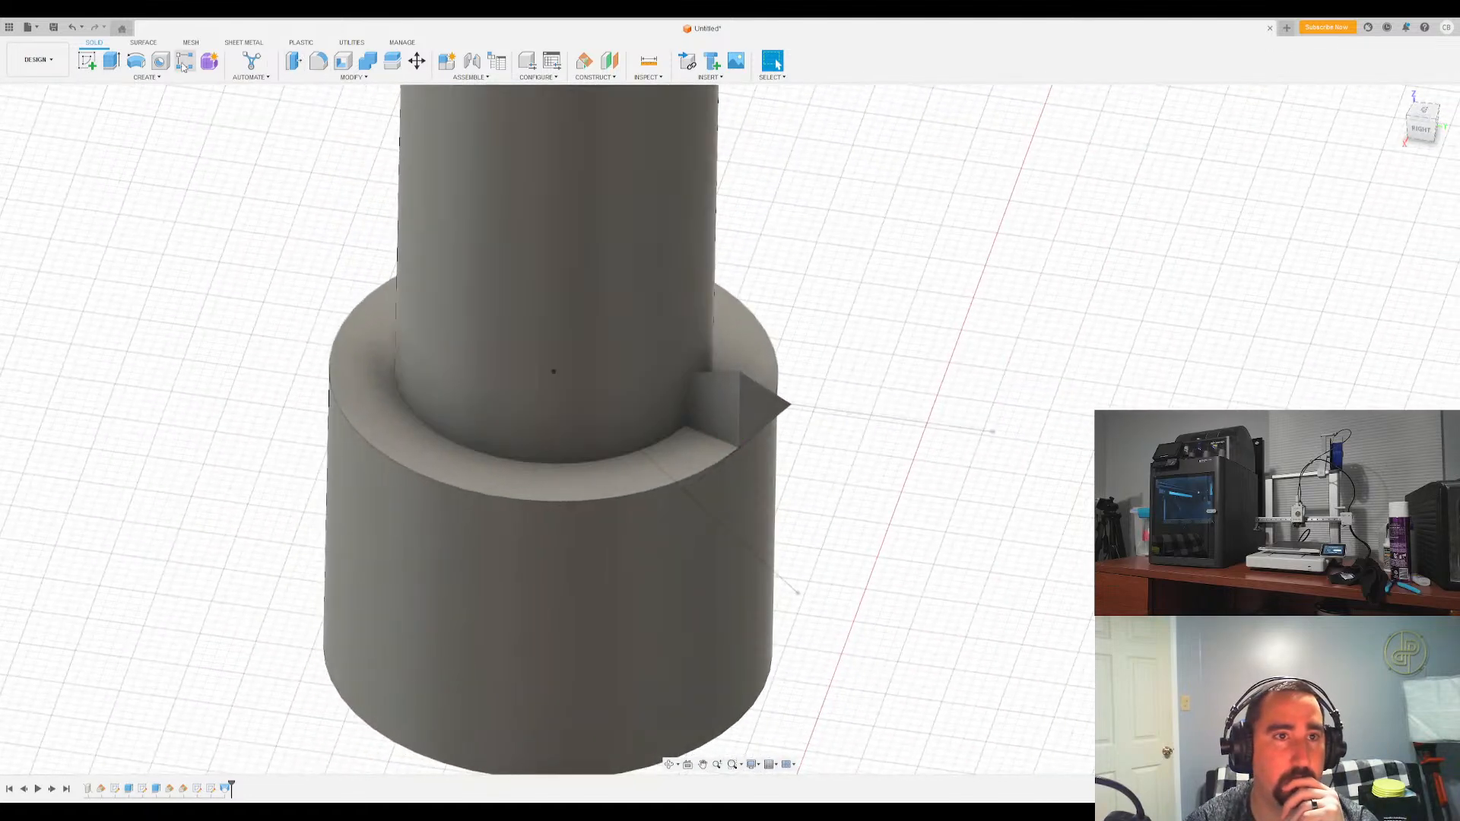
pyautogui.click(111, 61)
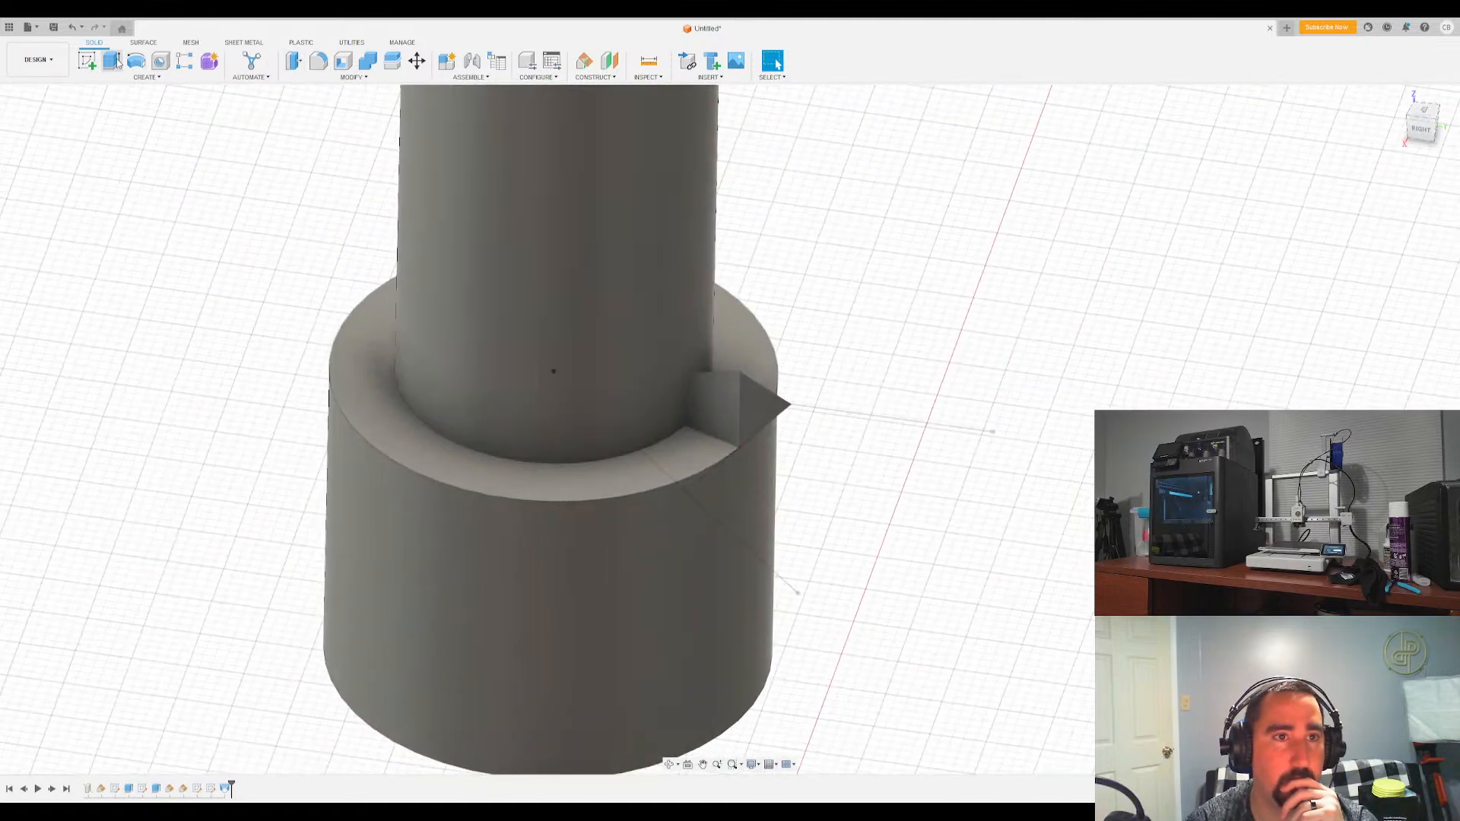
# Extrude-cut the tooth's overhang that sticks out beyond the collar's outer cylinder
pyautogui.click(779, 414)
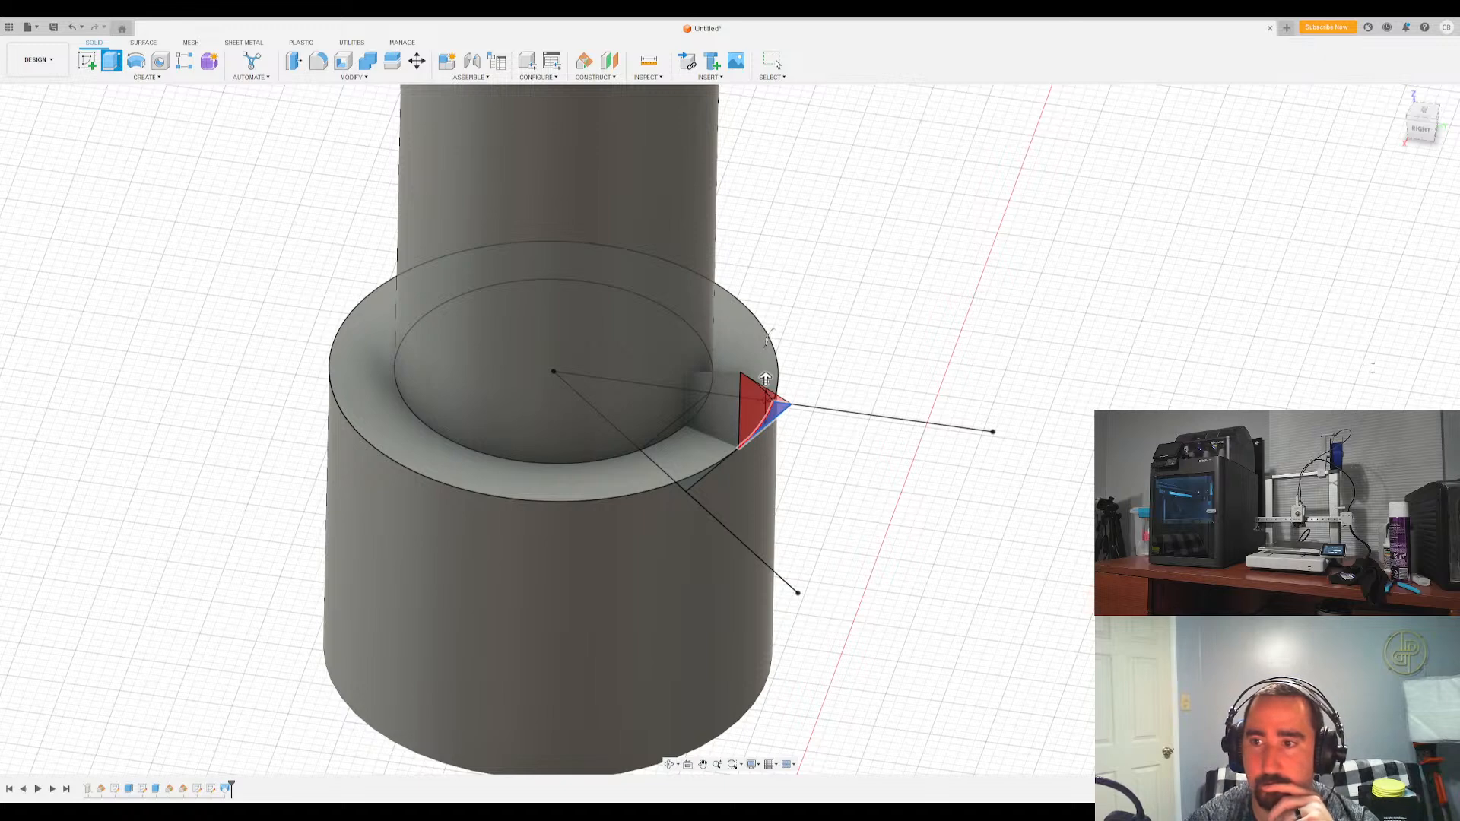
pyautogui.press('Return')
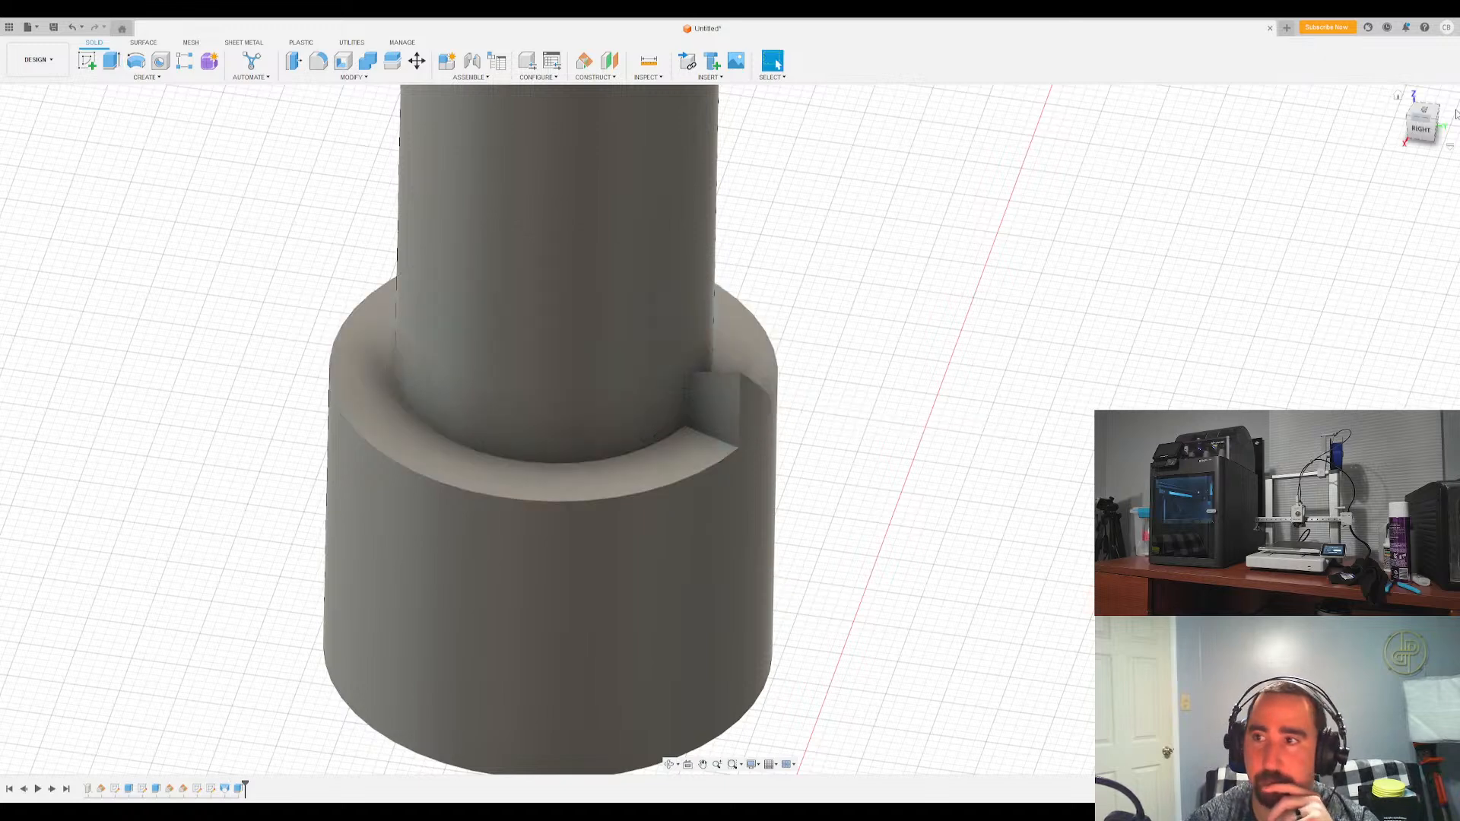
pyautogui.moveTo(1424, 129); pyautogui.dragTo(1346, 137)
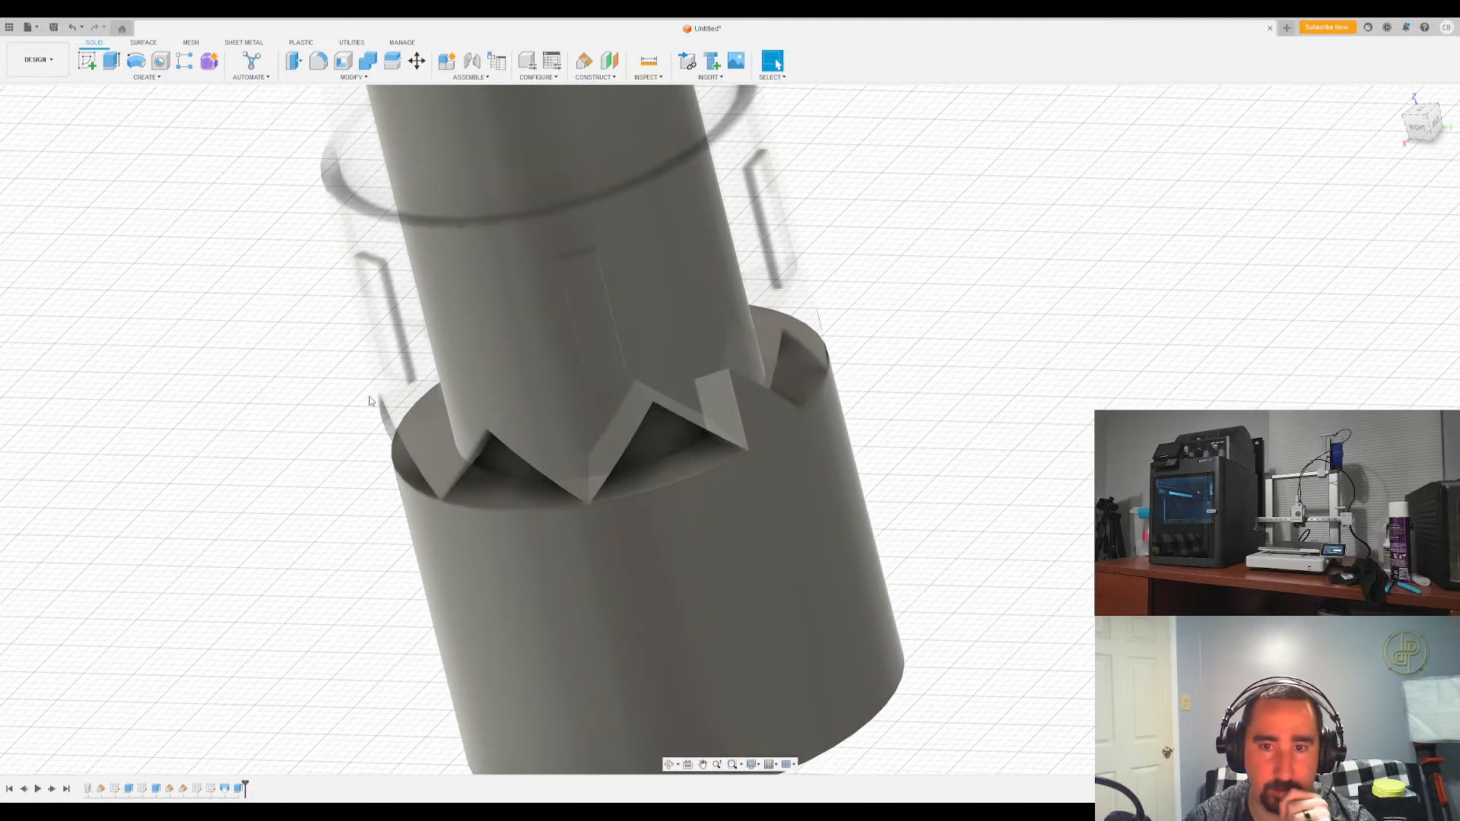
pyautogui.moveTo(730, 430)
pyautogui.keyDown('shift'); pyautogui.mouseDown(button='middle')
pyautogui.moveTo(783, 423)
pyautogui.moveTo(753, 424)
pyautogui.mouseUp(button='middle'); pyautogui.keyUp('shift')
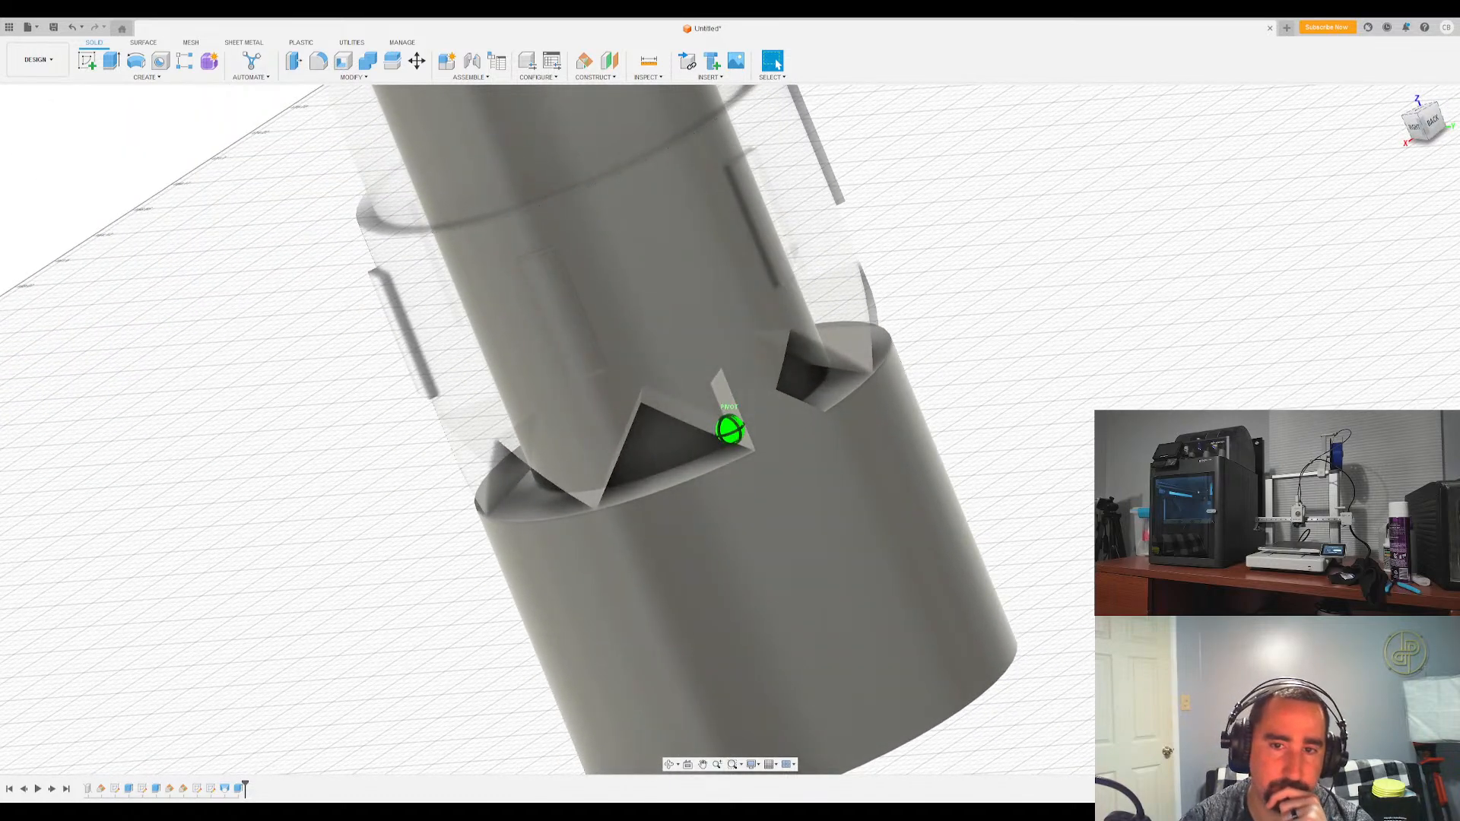
pyautogui.keyDown('shift'); pyautogui.moveTo(753, 424); pyautogui.dragTo(708, 432, button='middle'); pyautogui.keyUp('shift')
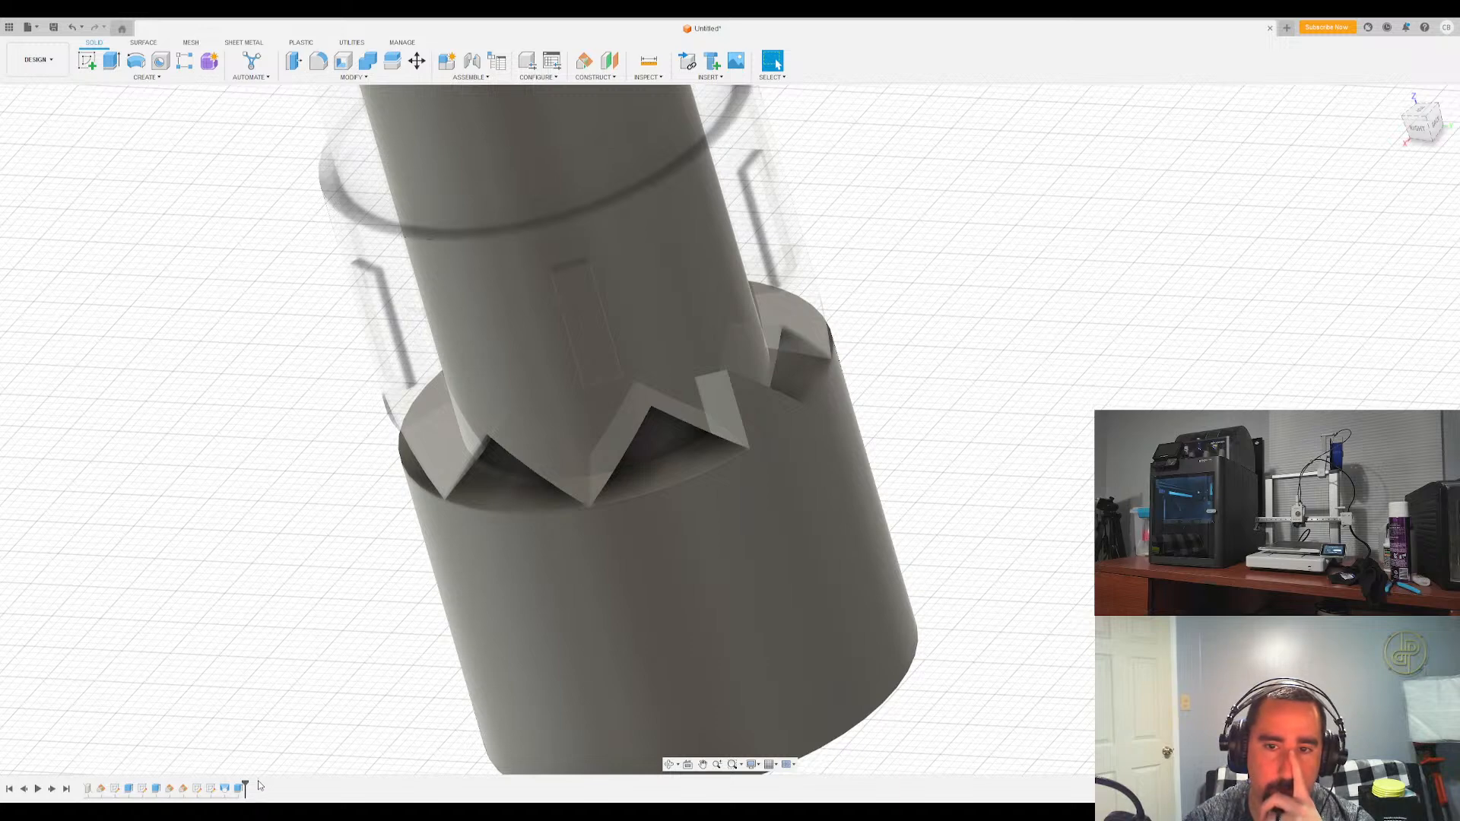
# In the tooth's profile sketch, delete the tangent constraint between the slanted line and outer circle, and move the line outward
pyautogui.doubleClick(210, 789)
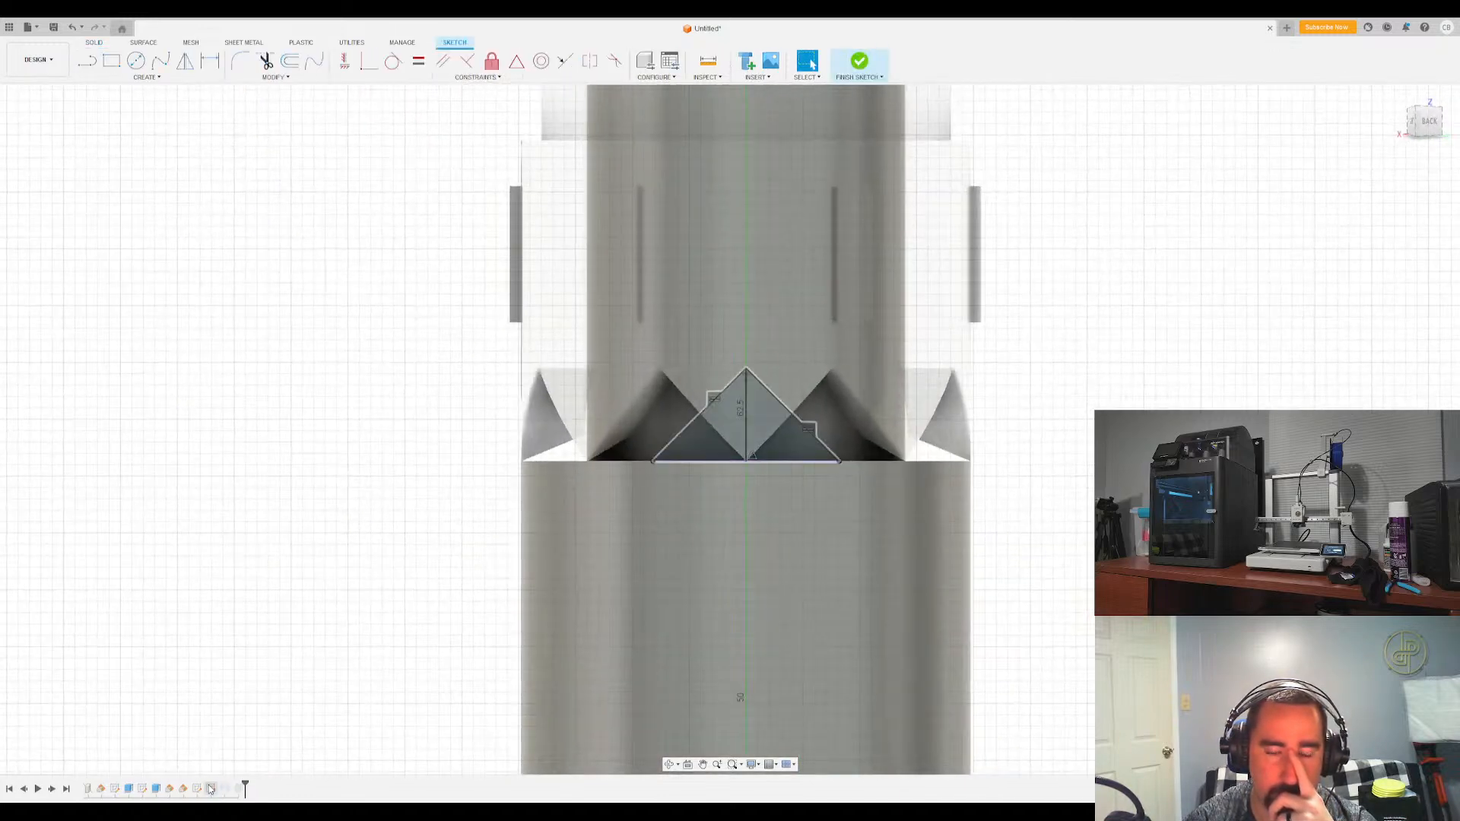
pyautogui.click(1405, 94)
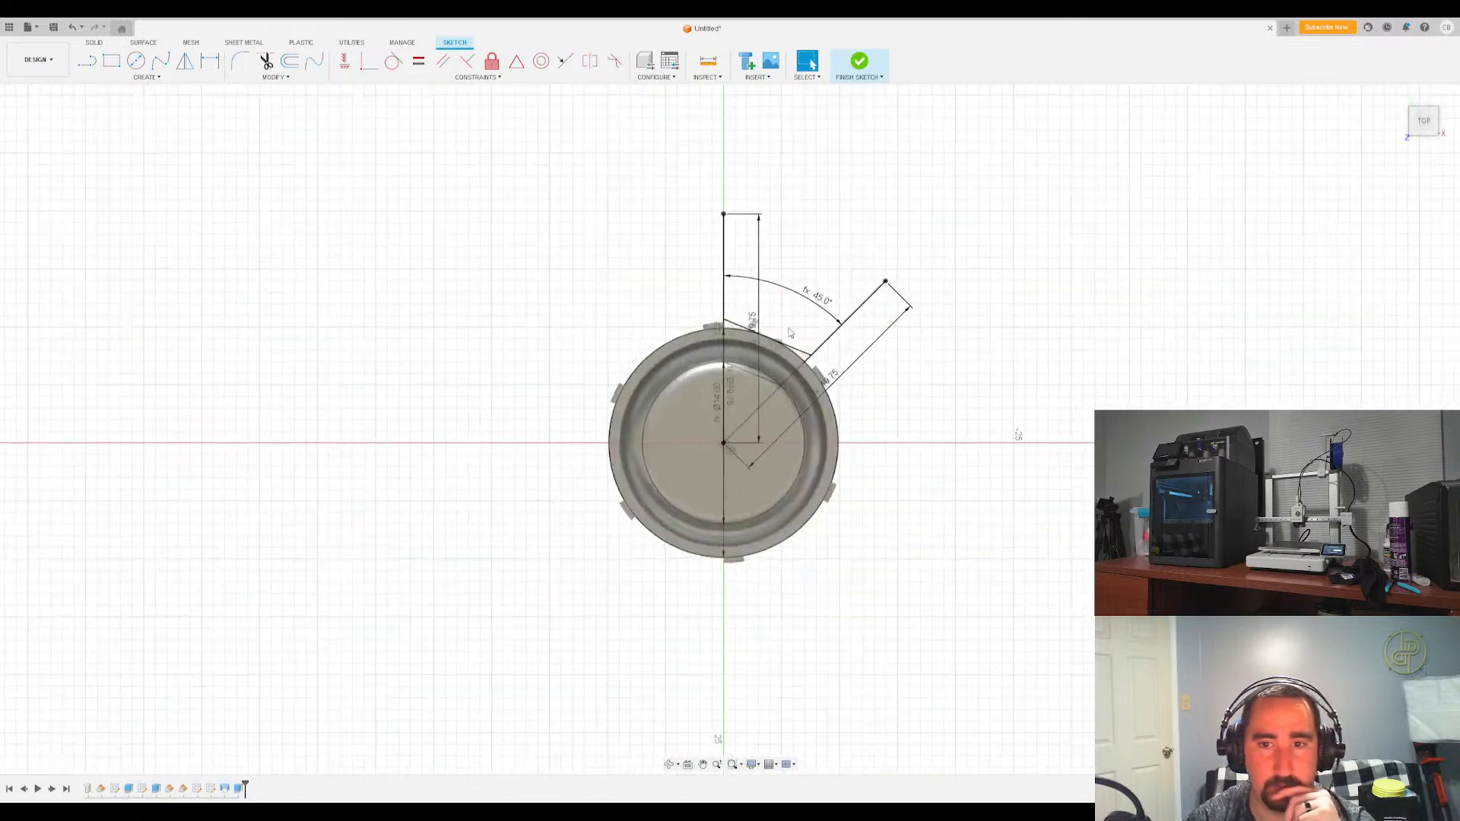
pyautogui.scroll(6, 787, 361)
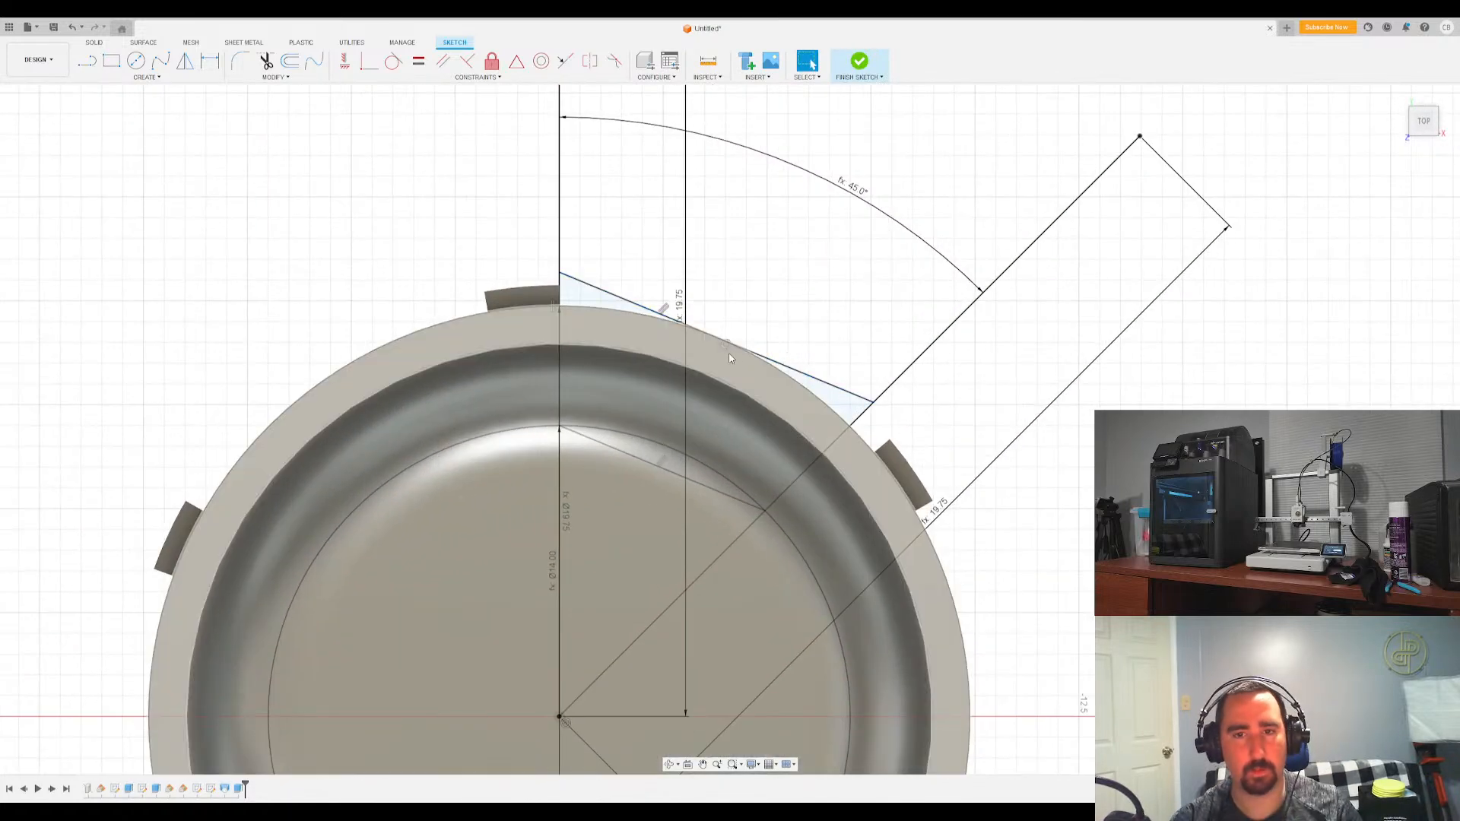
pyautogui.click(1404, 262)
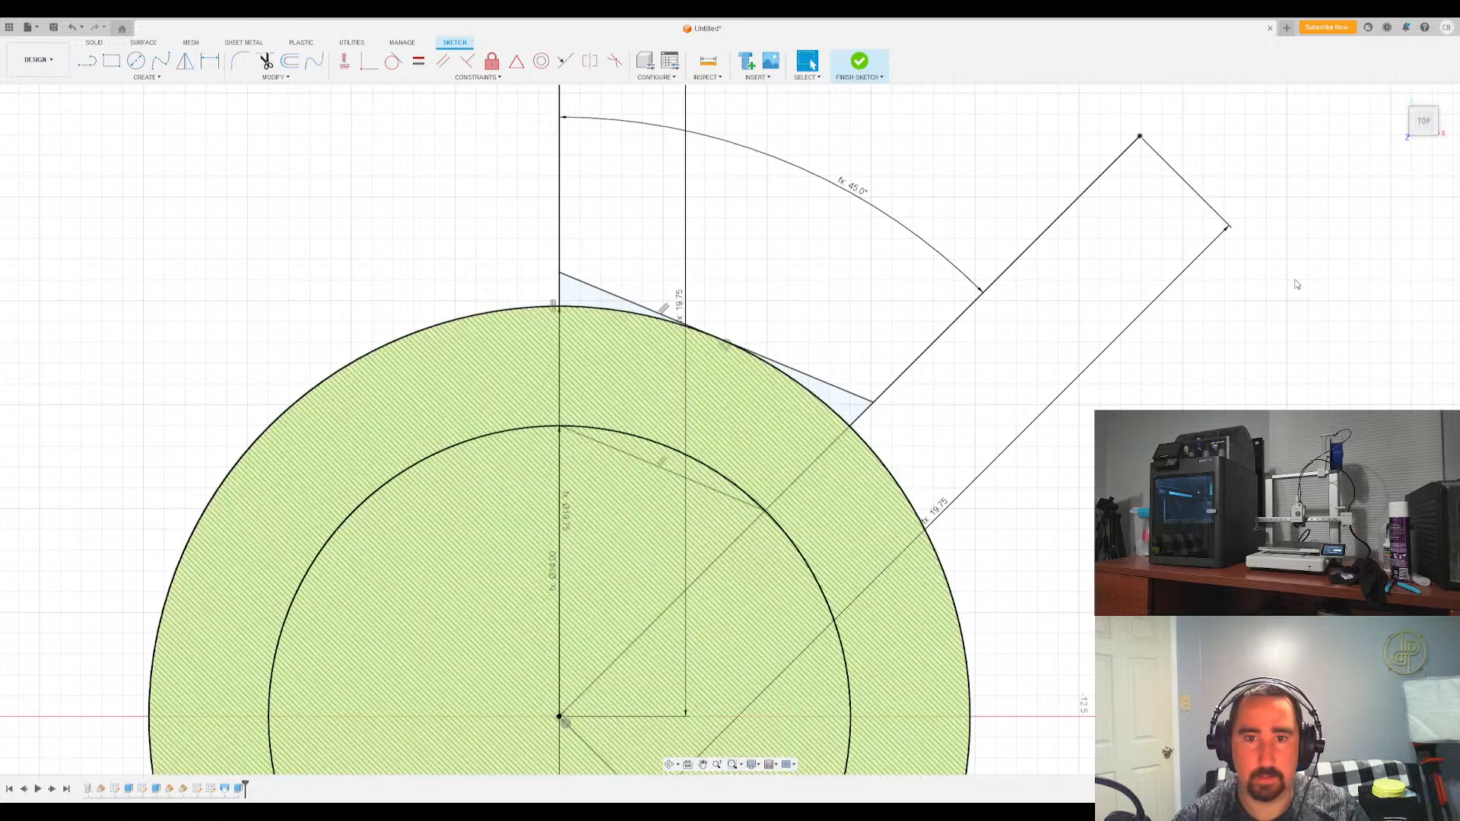
pyautogui.click(727, 347)
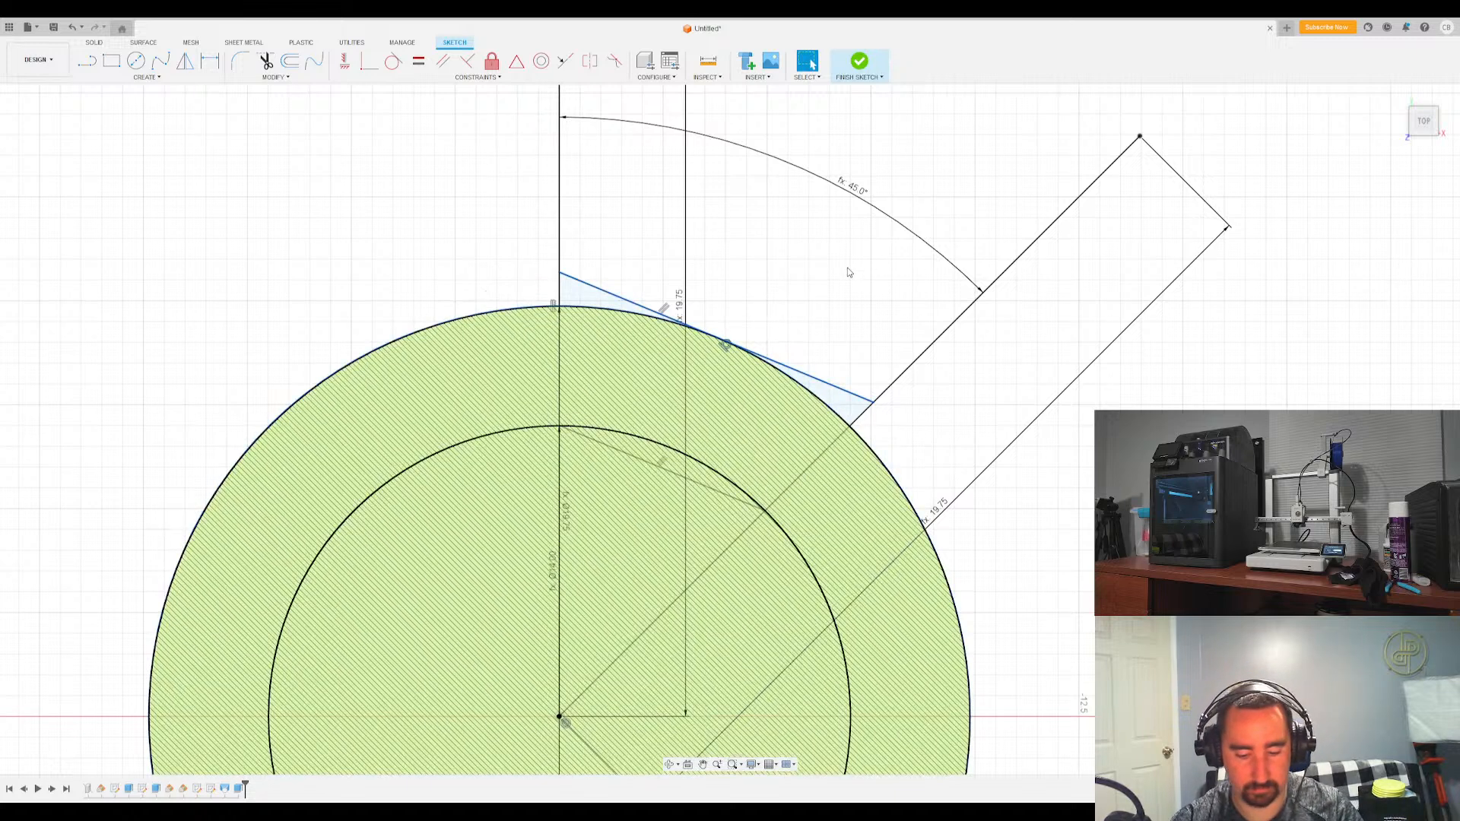
pyautogui.press('Delete')
pyautogui.moveTo(783, 365); pyautogui.dragTo(837, 296)
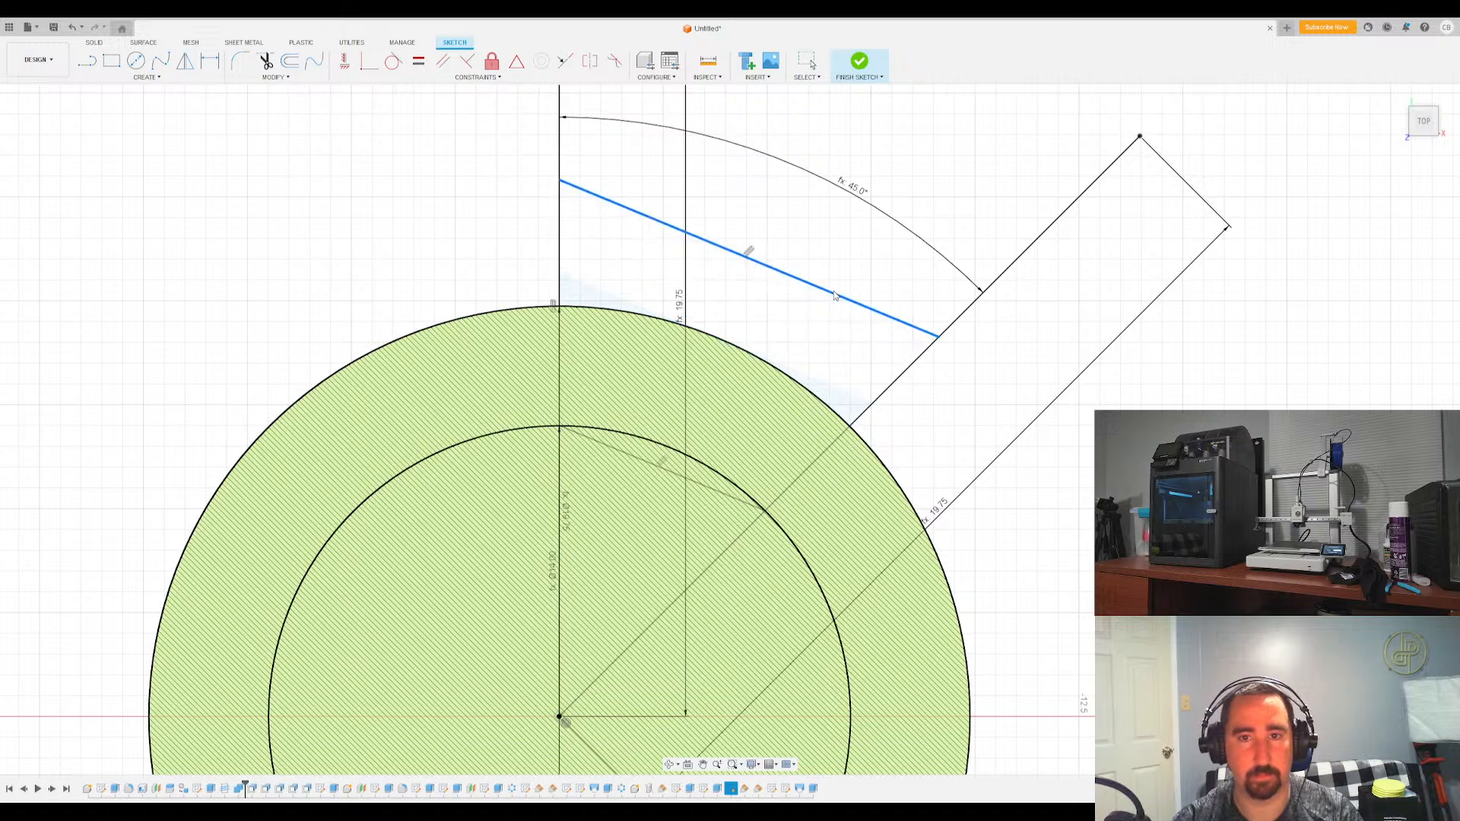
pyautogui.scroll(-3, 304, 164)
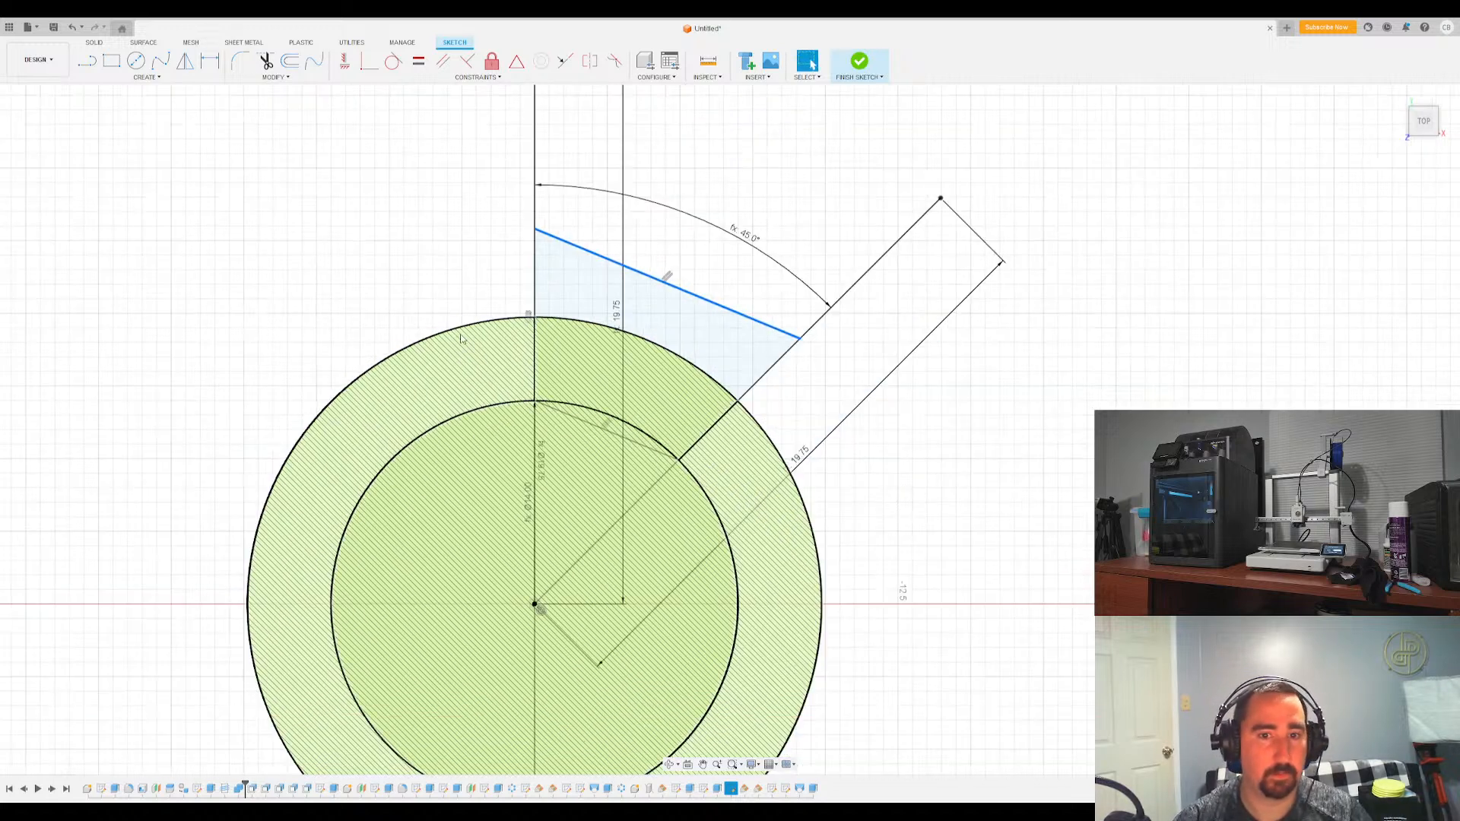
# Offset the collar's outer circle outward by 2.5 mm in the sketch
pyautogui.click(136, 61)
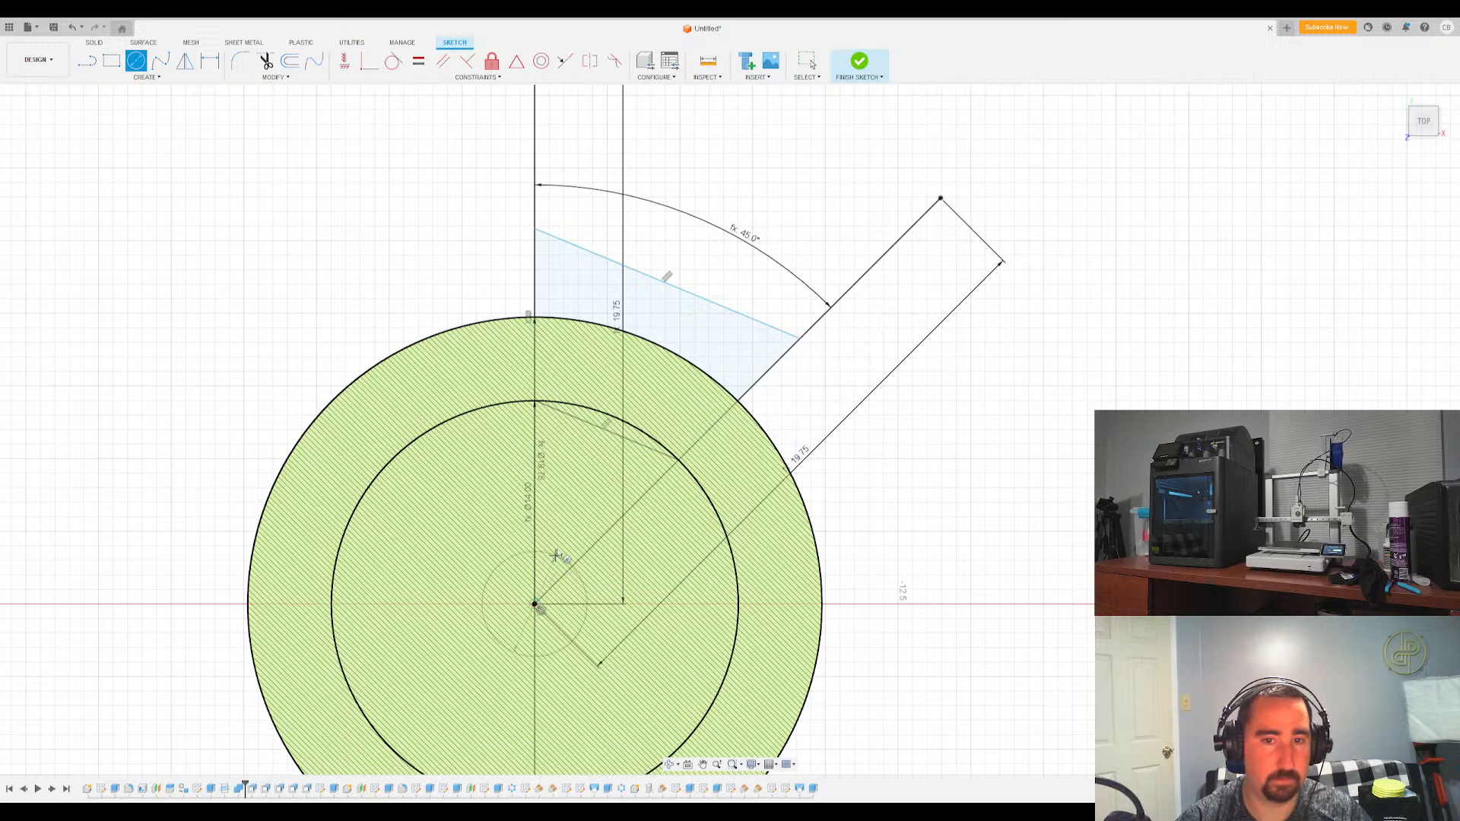
pyautogui.press('Escape')
pyautogui.click(290, 61)
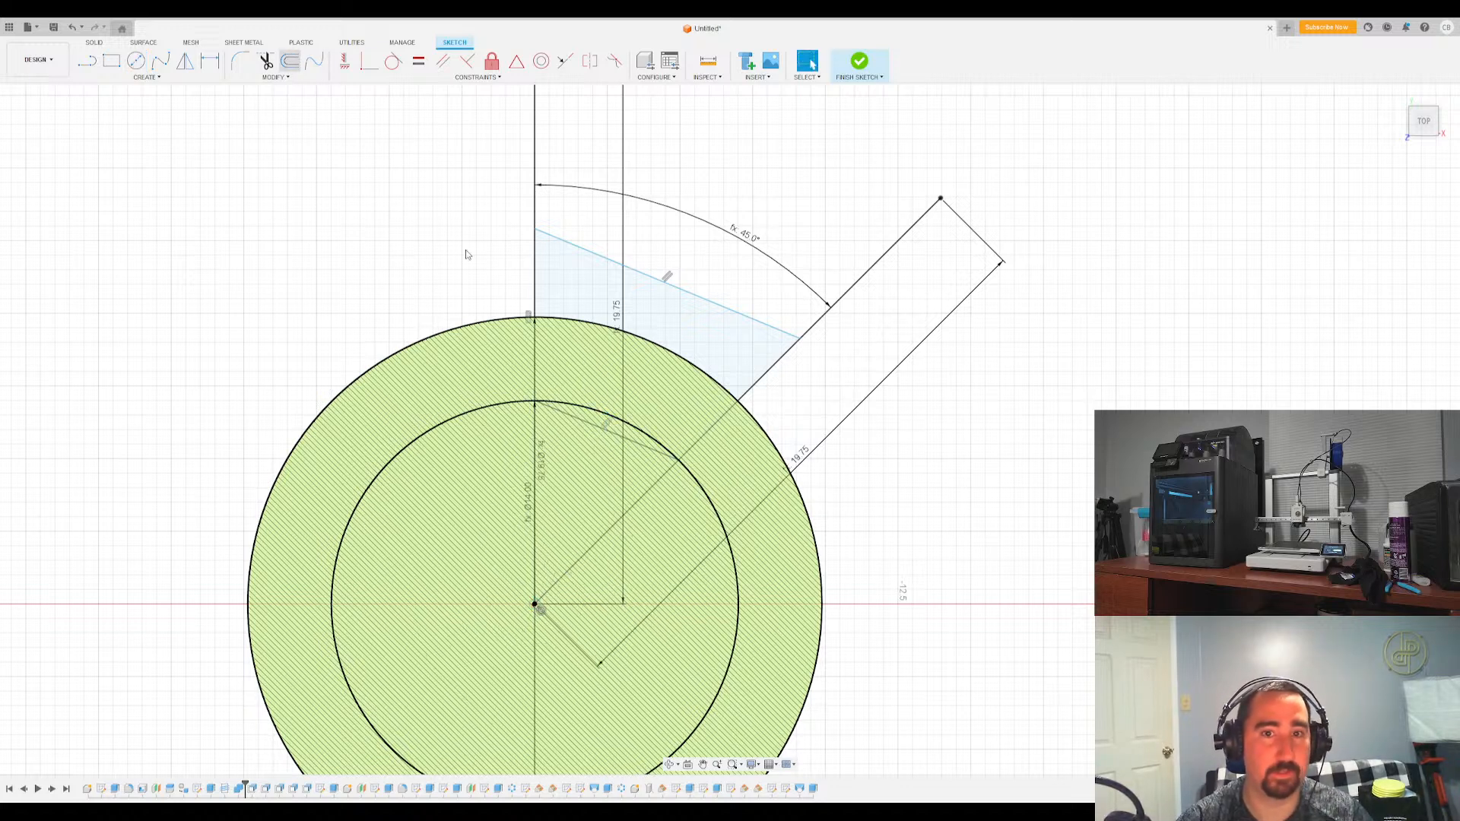
pyautogui.click(656, 345)
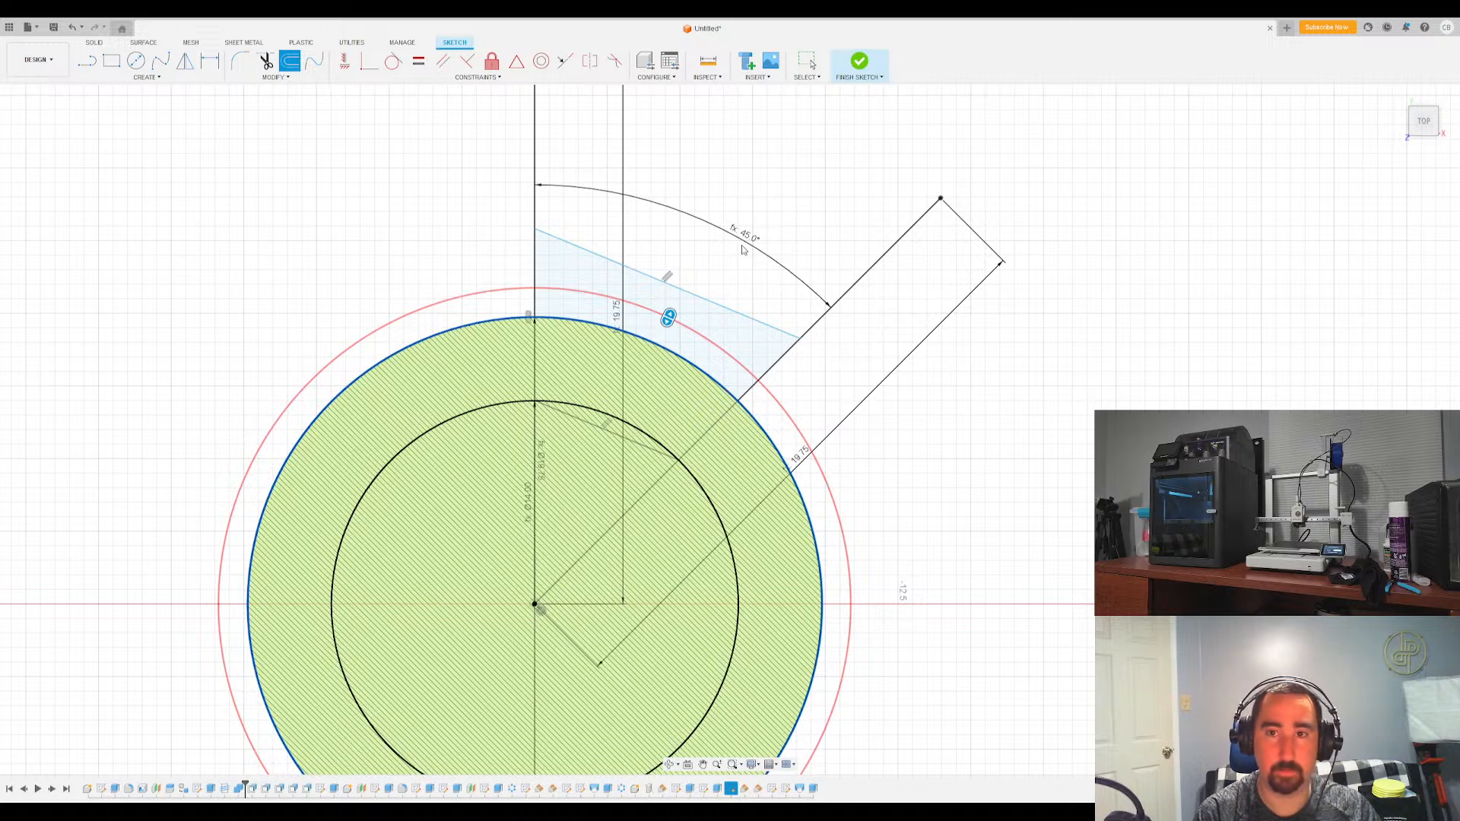
pyautogui.write('2.5')
pyautogui.press('Return')
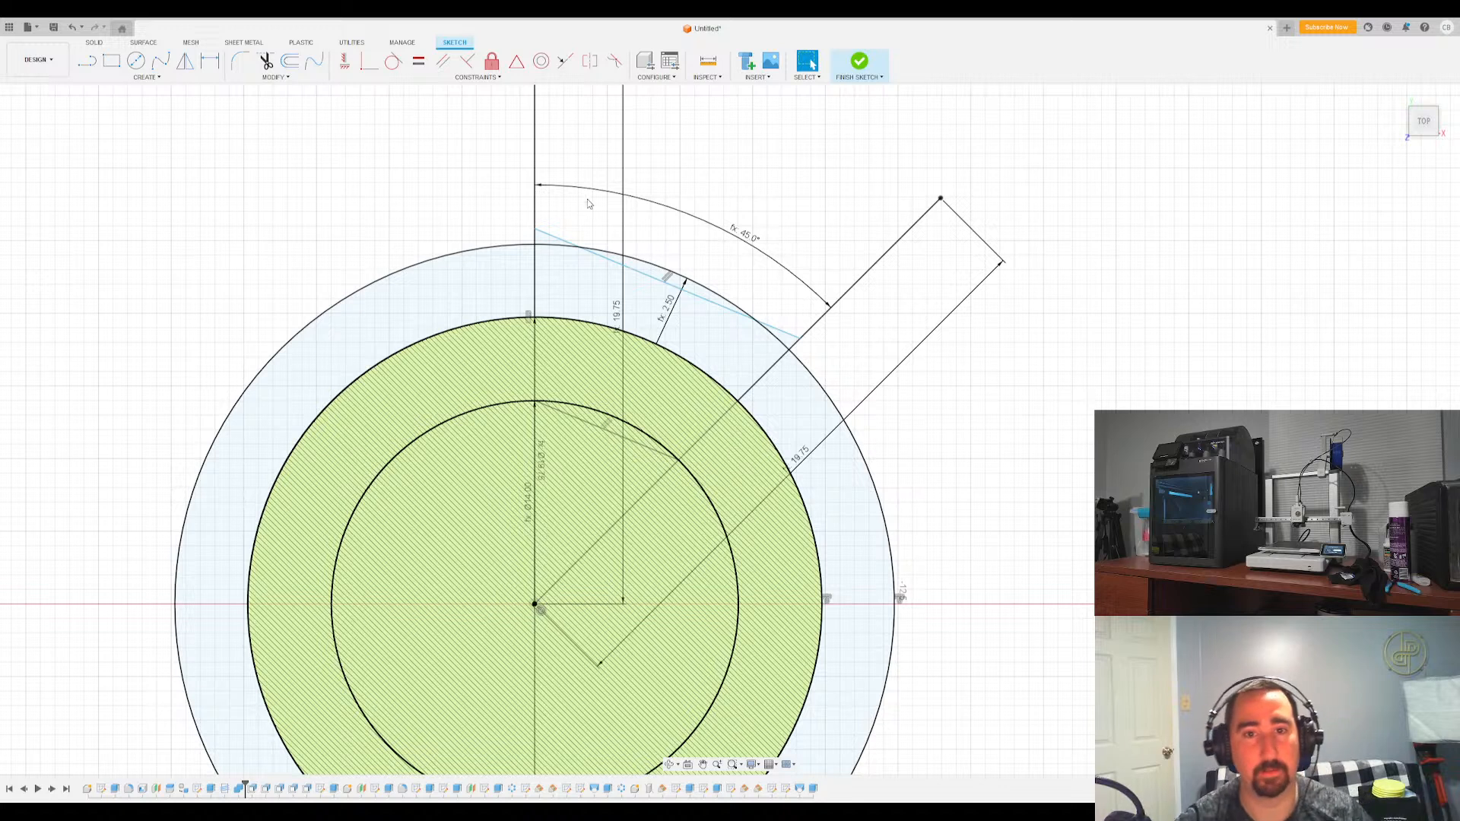
# Make the slanted line tangent to the 2.5 mm offset circle and finish the sketch
pyautogui.moveTo(552, 236); pyautogui.dragTo(707, 263)
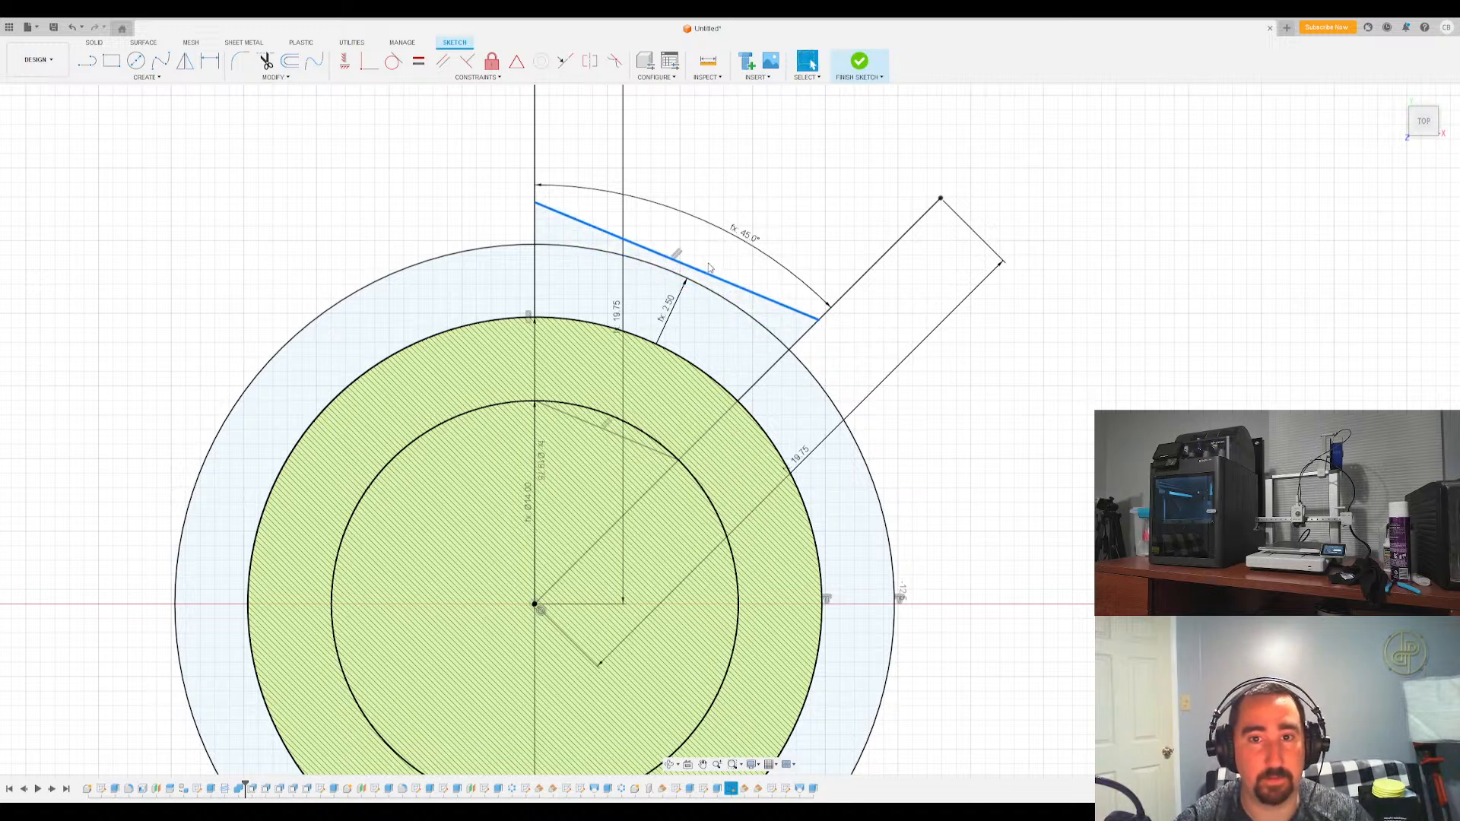
pyautogui.click(393, 61)
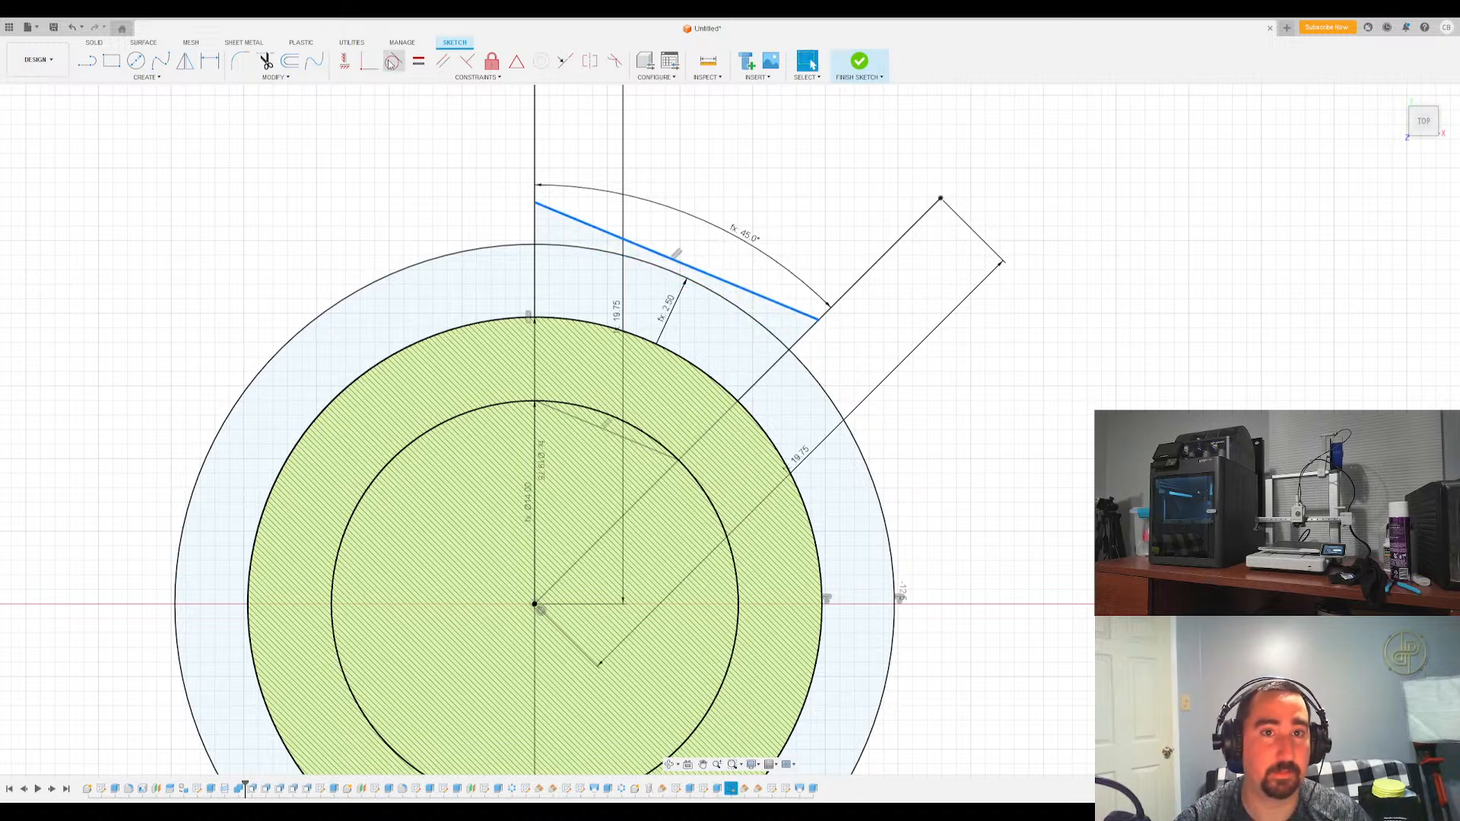
pyautogui.click(697, 290)
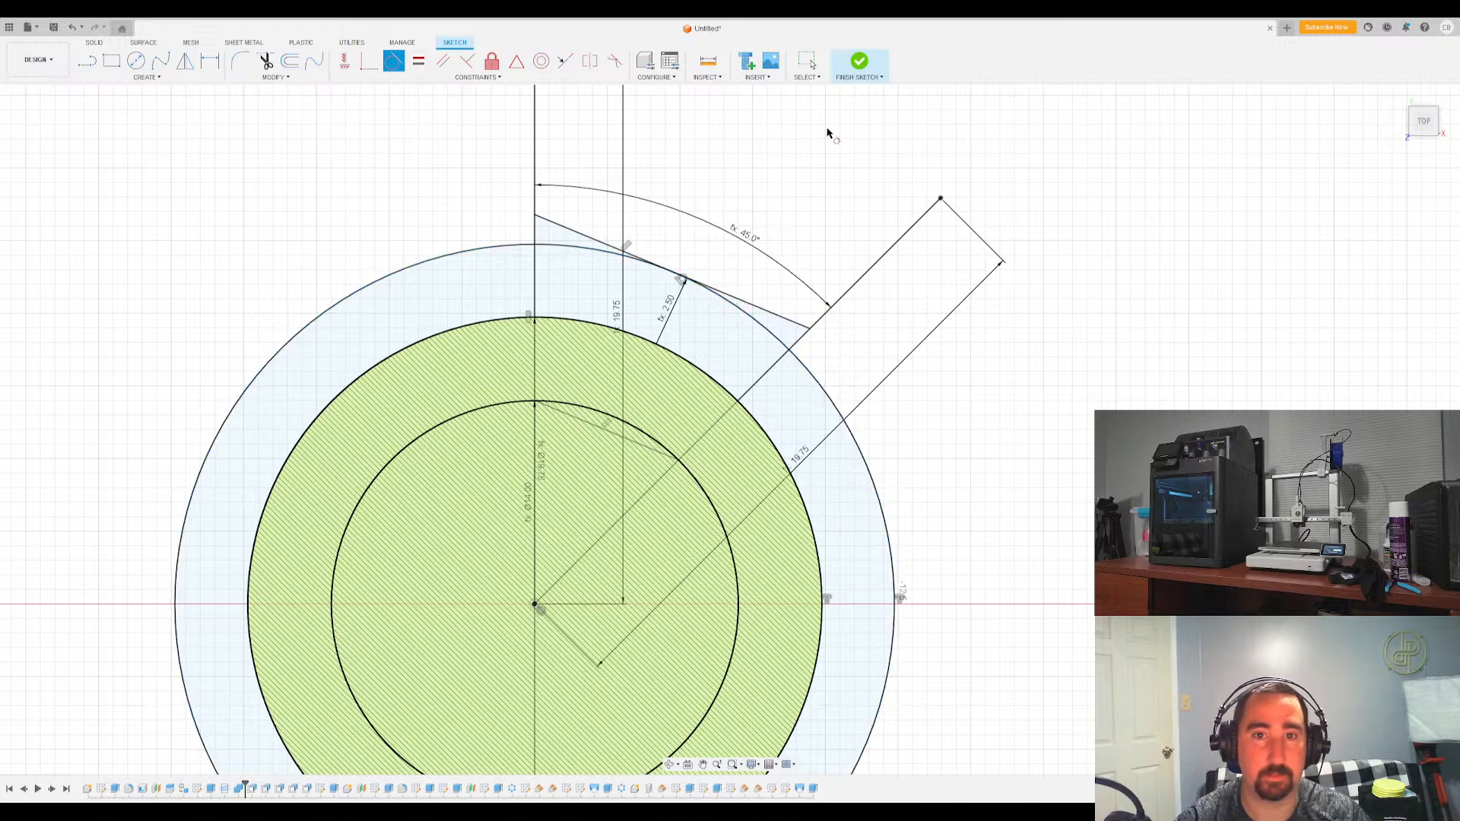
pyautogui.click(859, 60)
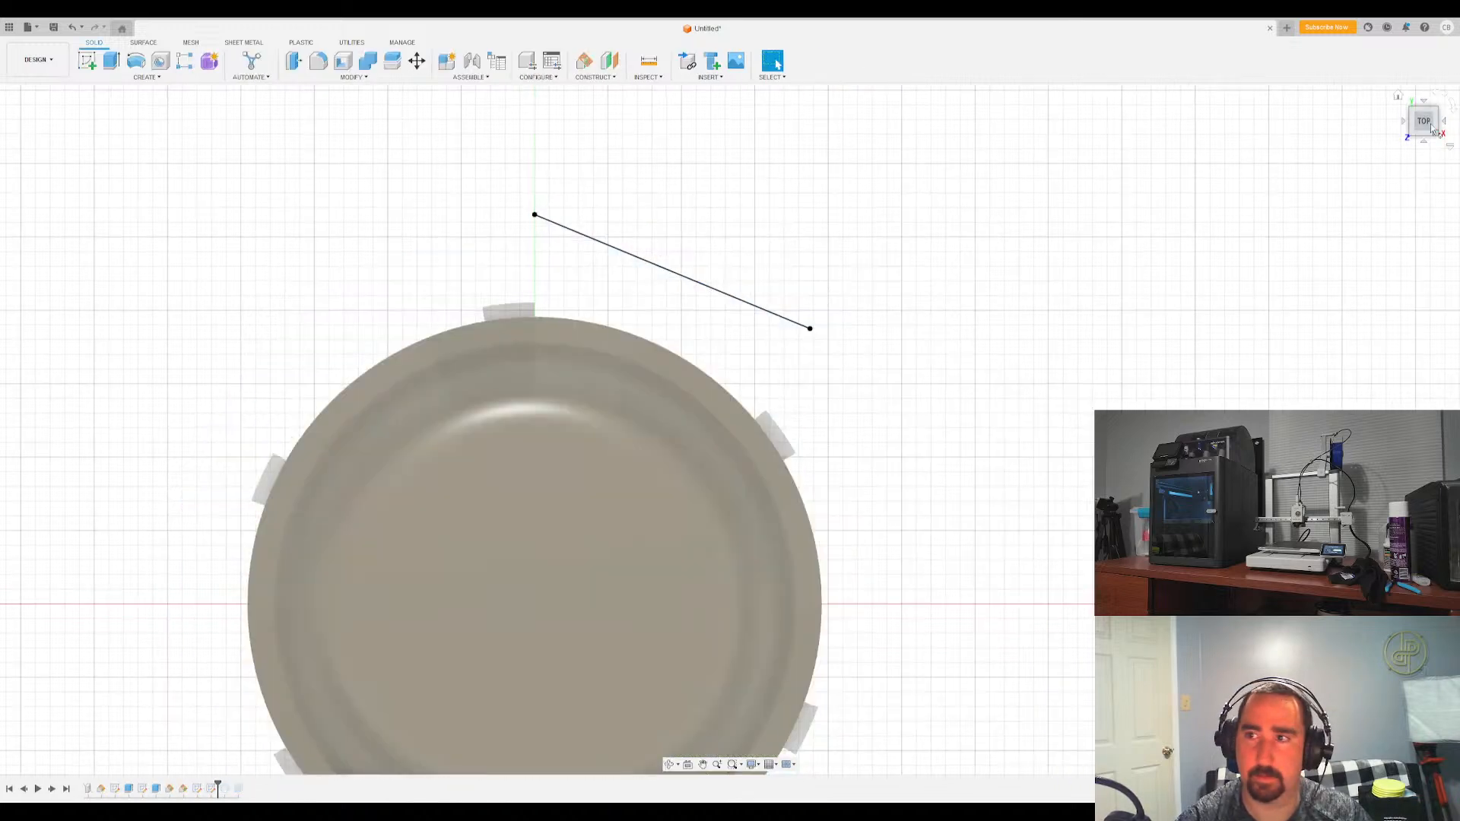
# Roll the timeline forward to the end so the tooth features rebuild from the edited sketch
pyautogui.click(1399, 97)
pyautogui.scroll(5, 878, 522)
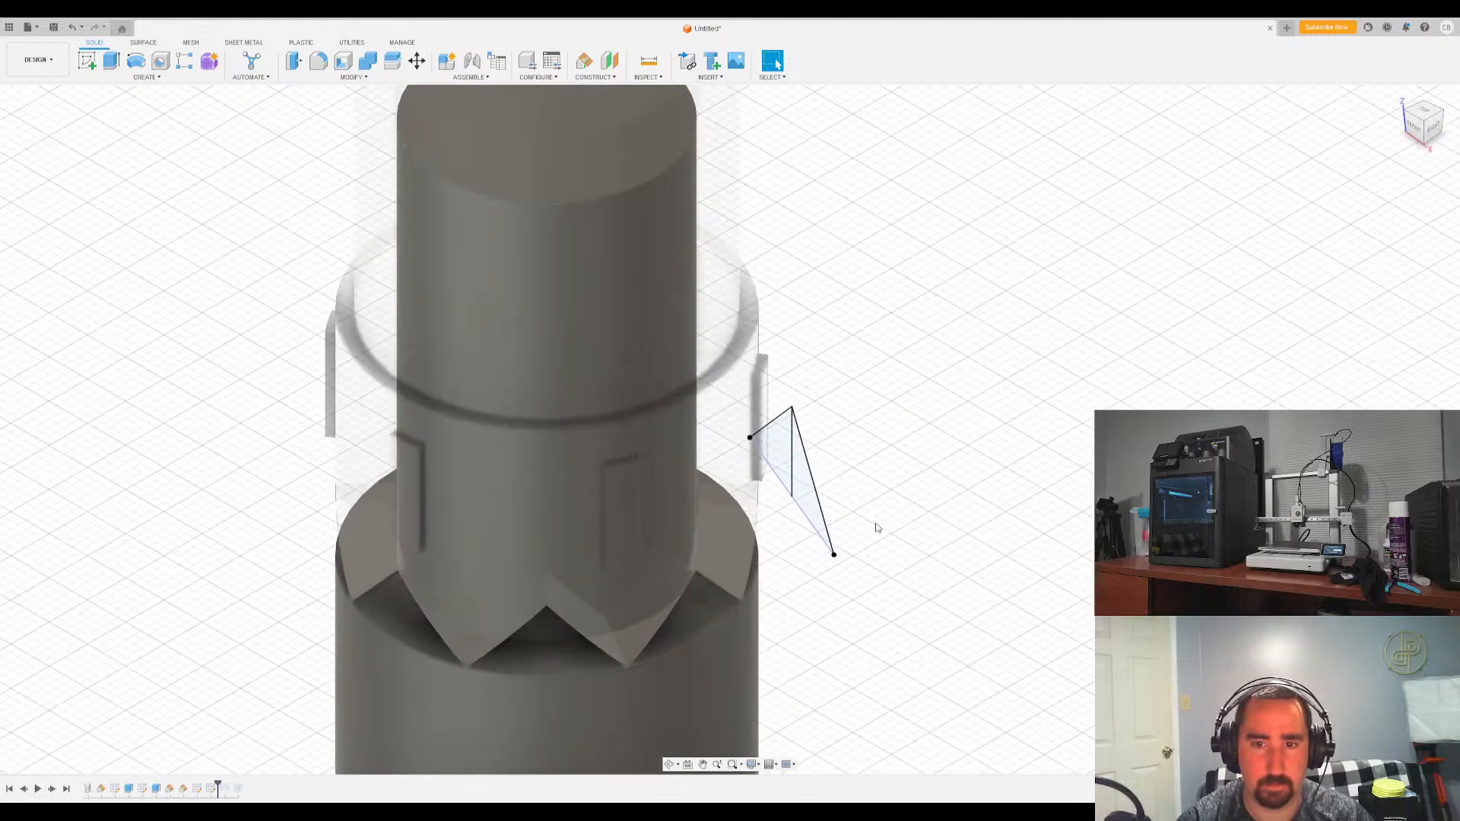
pyautogui.moveTo(218, 789); pyautogui.dragTo(245, 789)
# Open the tooth's loft feature and examine its inner and outer triangular profiles from several angles
pyautogui.moveTo(1434, 128)
pyautogui.mouseDown()
pyautogui.moveTo(1411, 139)
pyautogui.moveTo(1384, 217)
pyautogui.mouseUp()
pyautogui.doubleClick(225, 789)
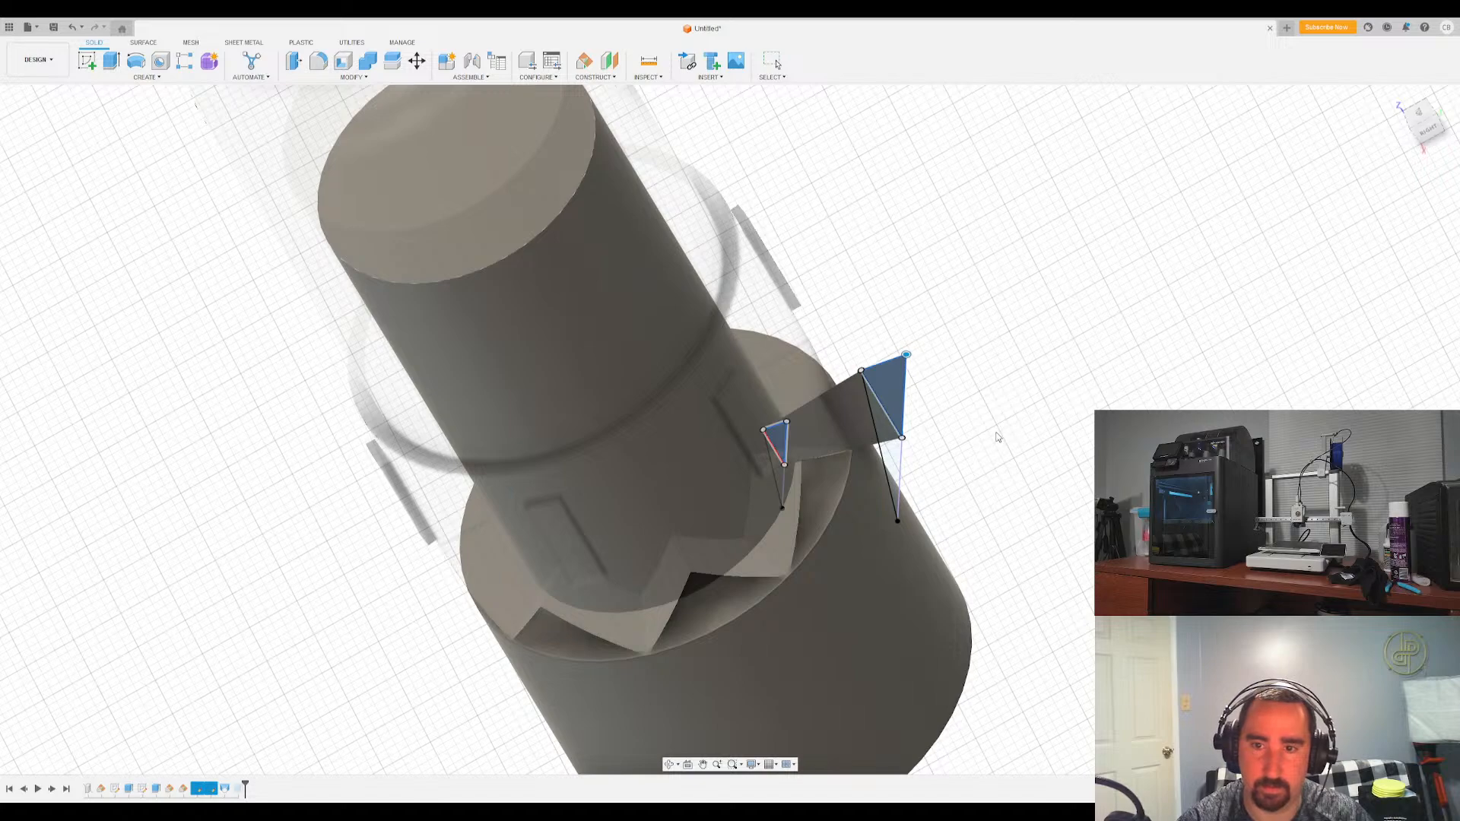
pyautogui.moveTo(1432, 131); pyautogui.dragTo(1400, 122)
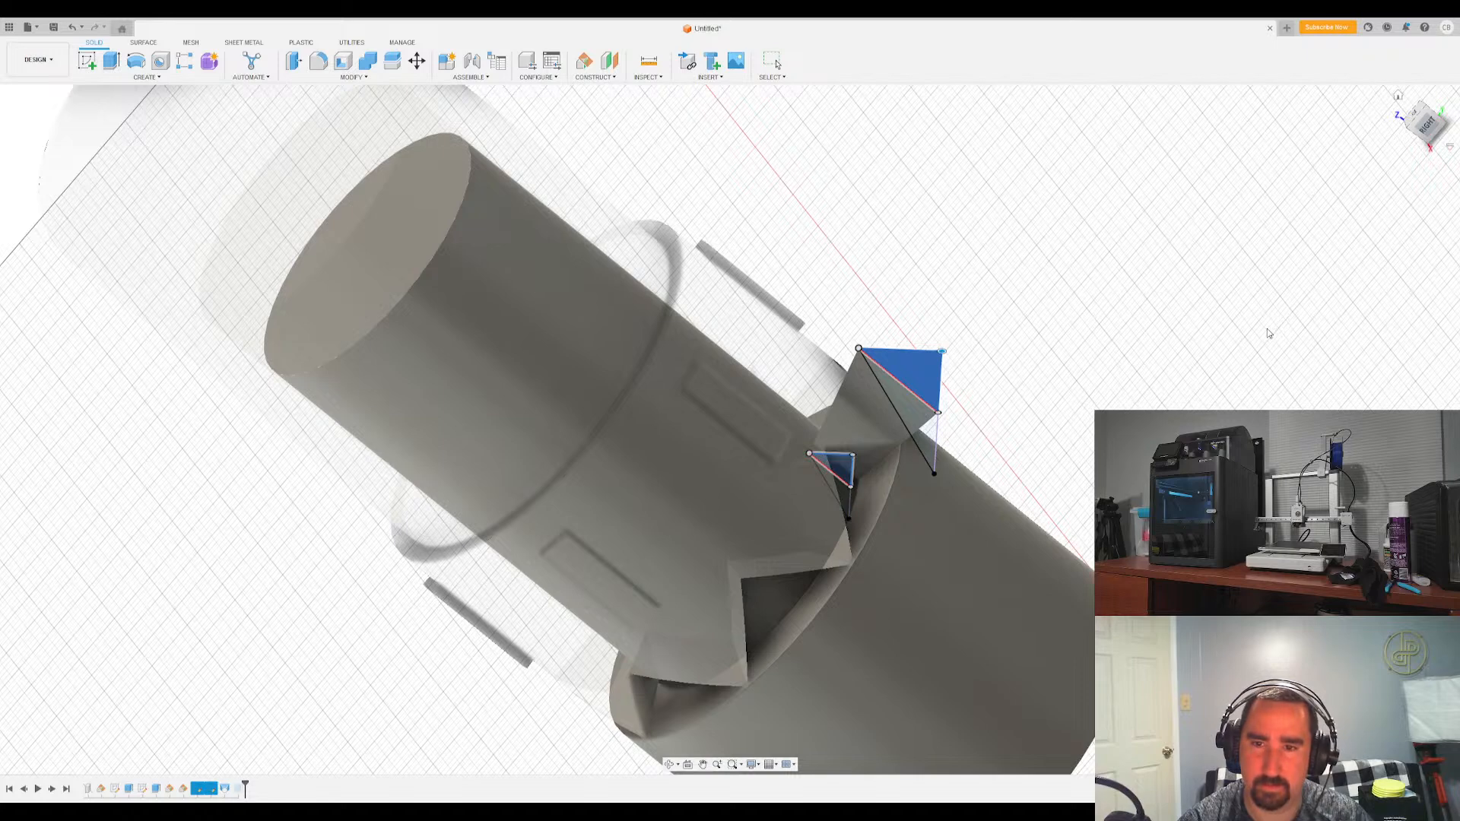
pyautogui.keyDown('shift'); pyautogui.moveTo(730, 430); pyautogui.dragTo(988, 403, button='middle'); pyautogui.keyUp('shift')
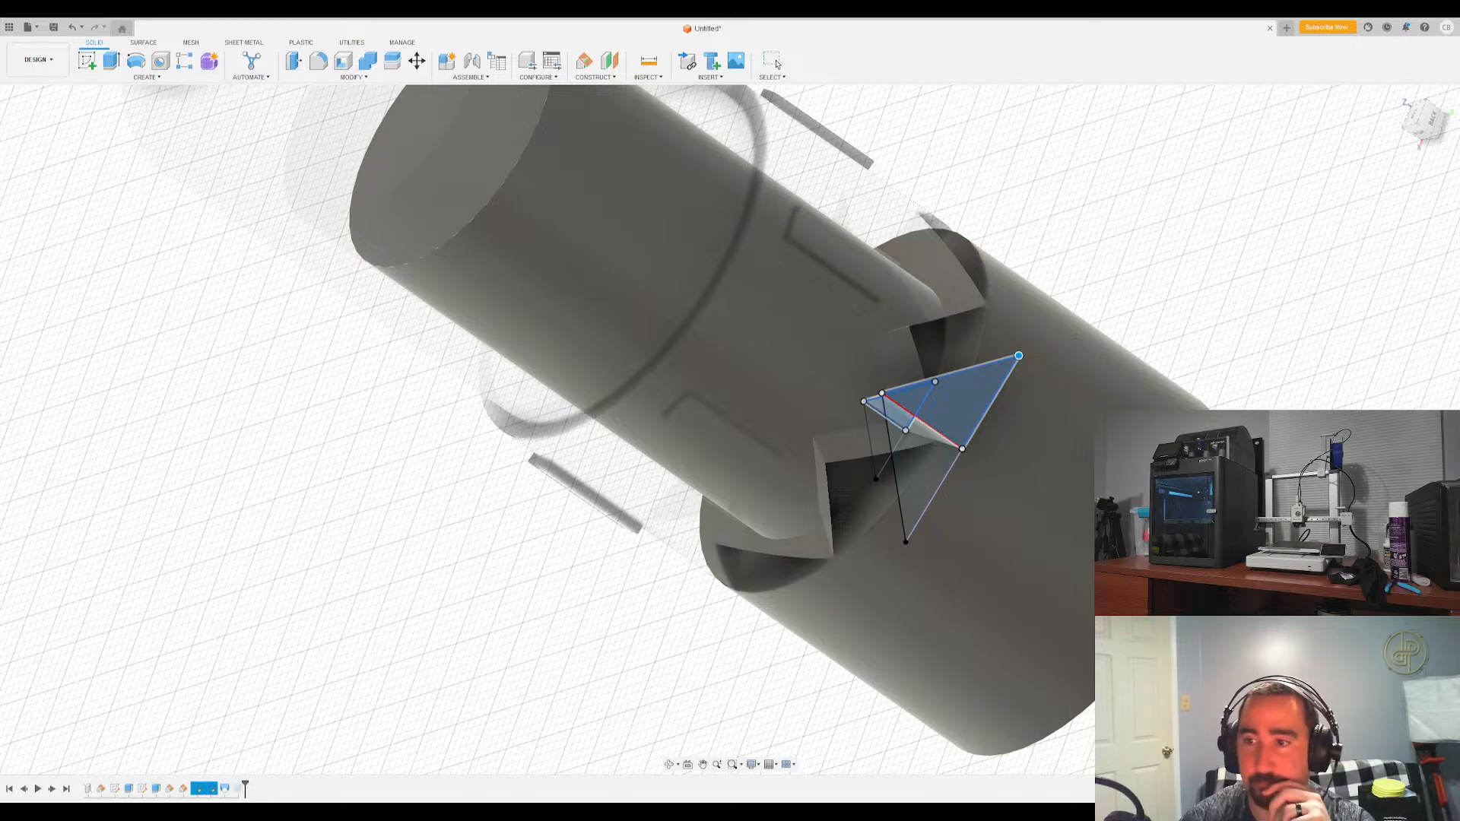
pyautogui.press('Escape')
pyautogui.keyDown('shift'); pyautogui.moveTo(730, 428); pyautogui.dragTo(829, 420, button='middle'); pyautogui.keyUp('shift')
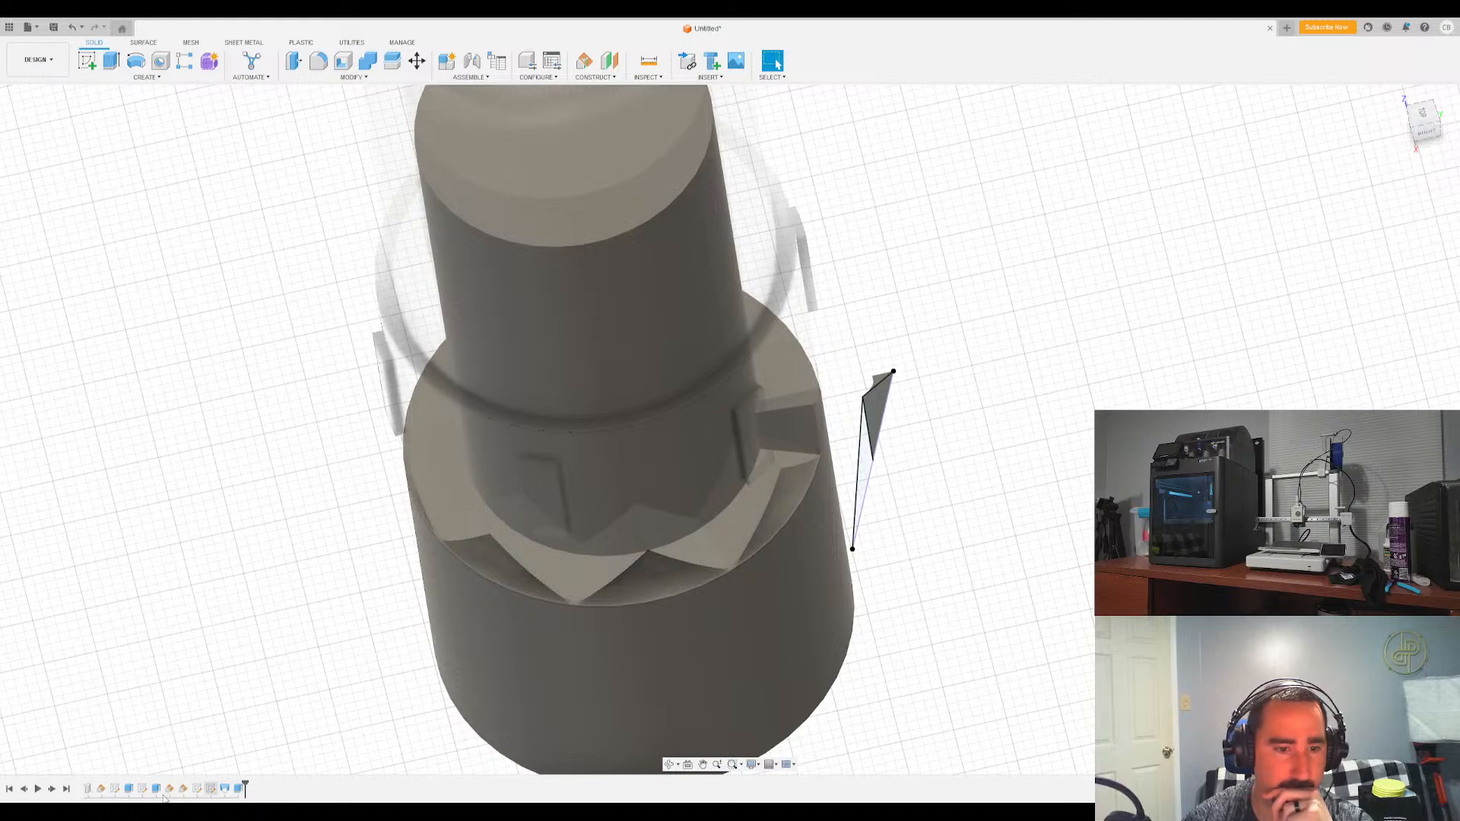
# Edit the tooth's extrude cut, replacing its profile with the sliver between the offset circle and the slanted line
pyautogui.doubleClick(238, 788)
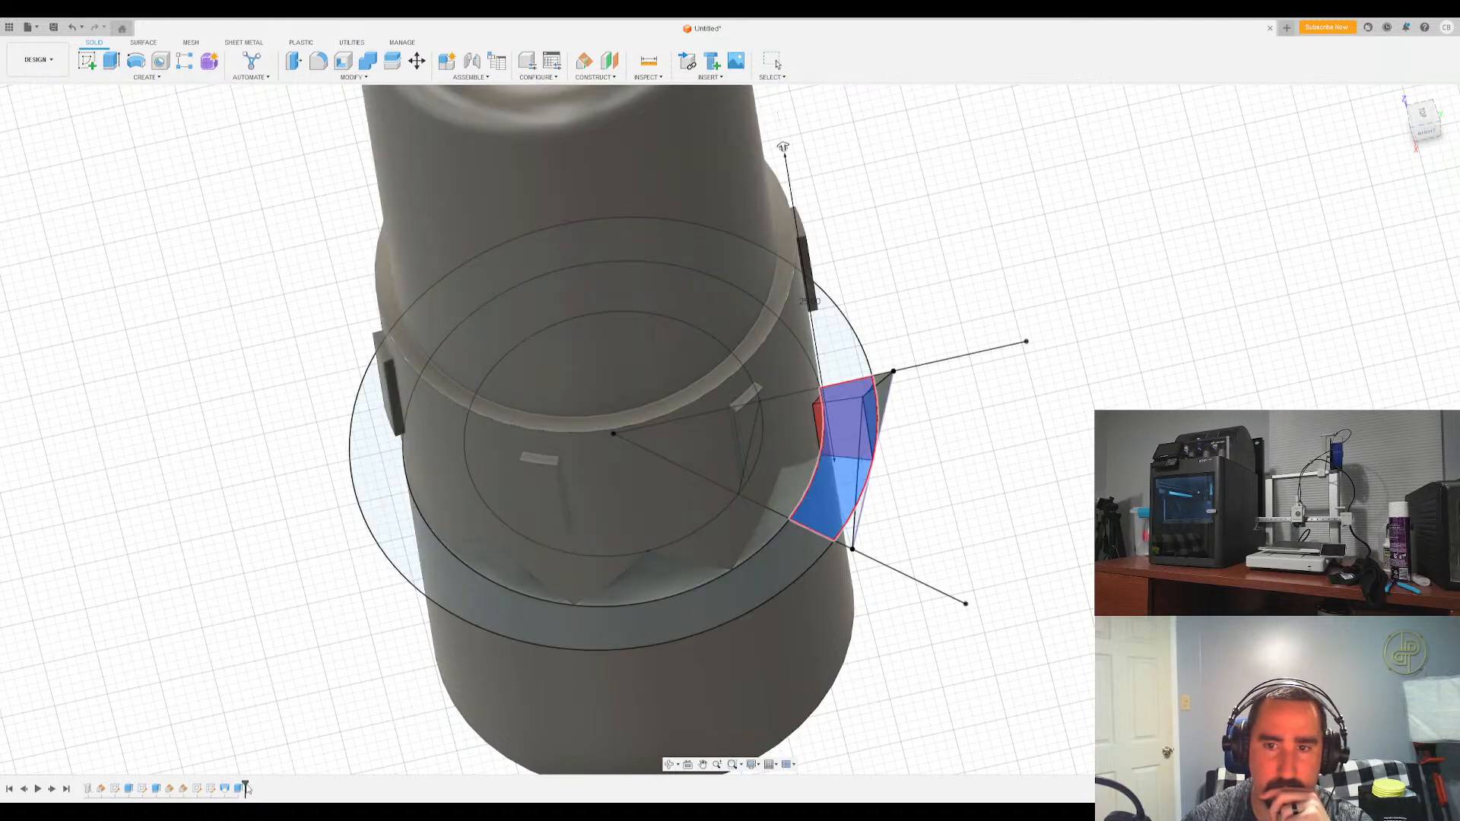
pyautogui.click(860, 430)
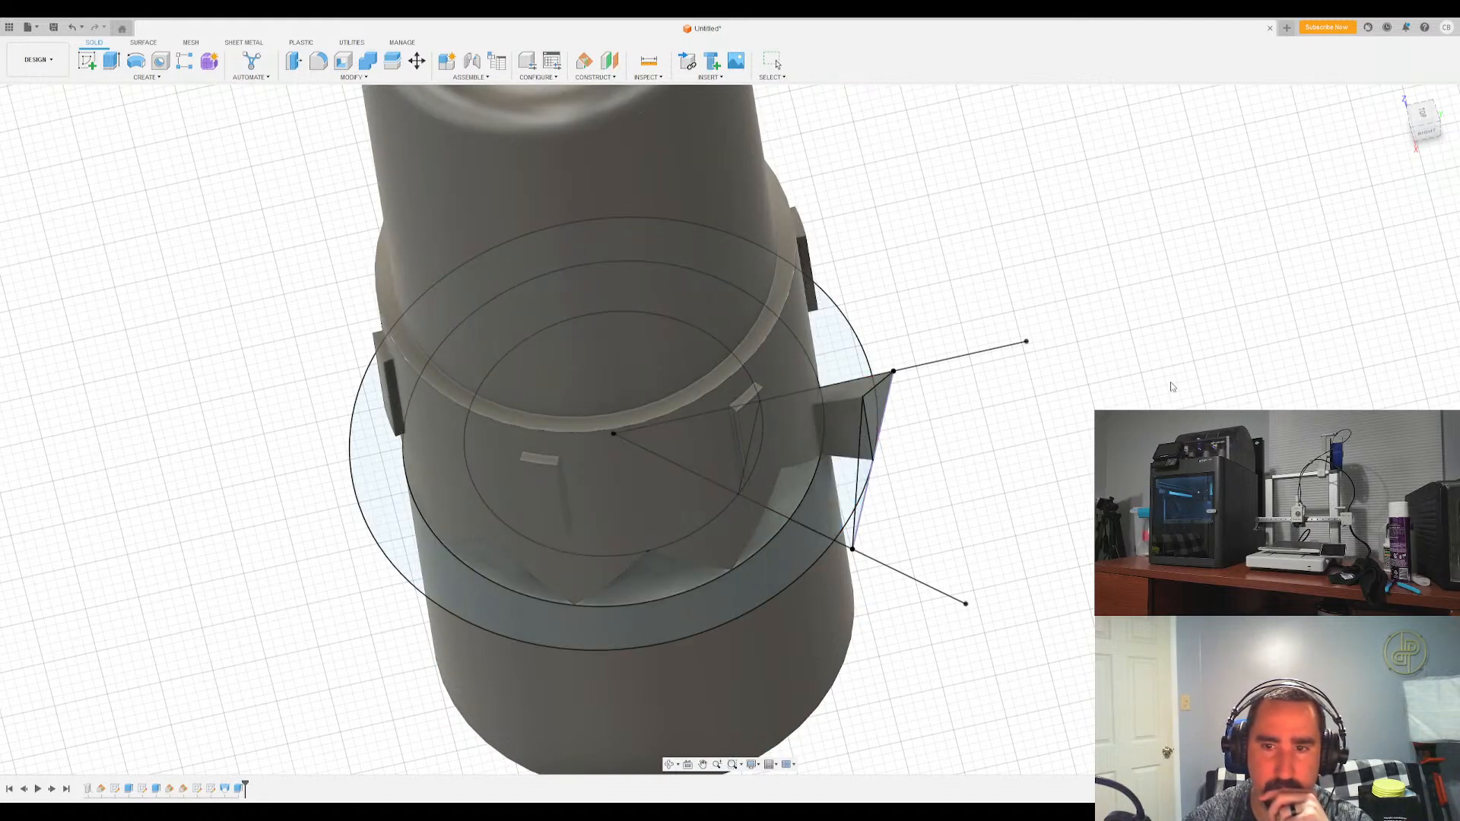
pyautogui.keyDown('shift'); pyautogui.moveTo(1411, 169); pyautogui.dragTo(1070, 118, button='middle'); pyautogui.keyUp('shift')
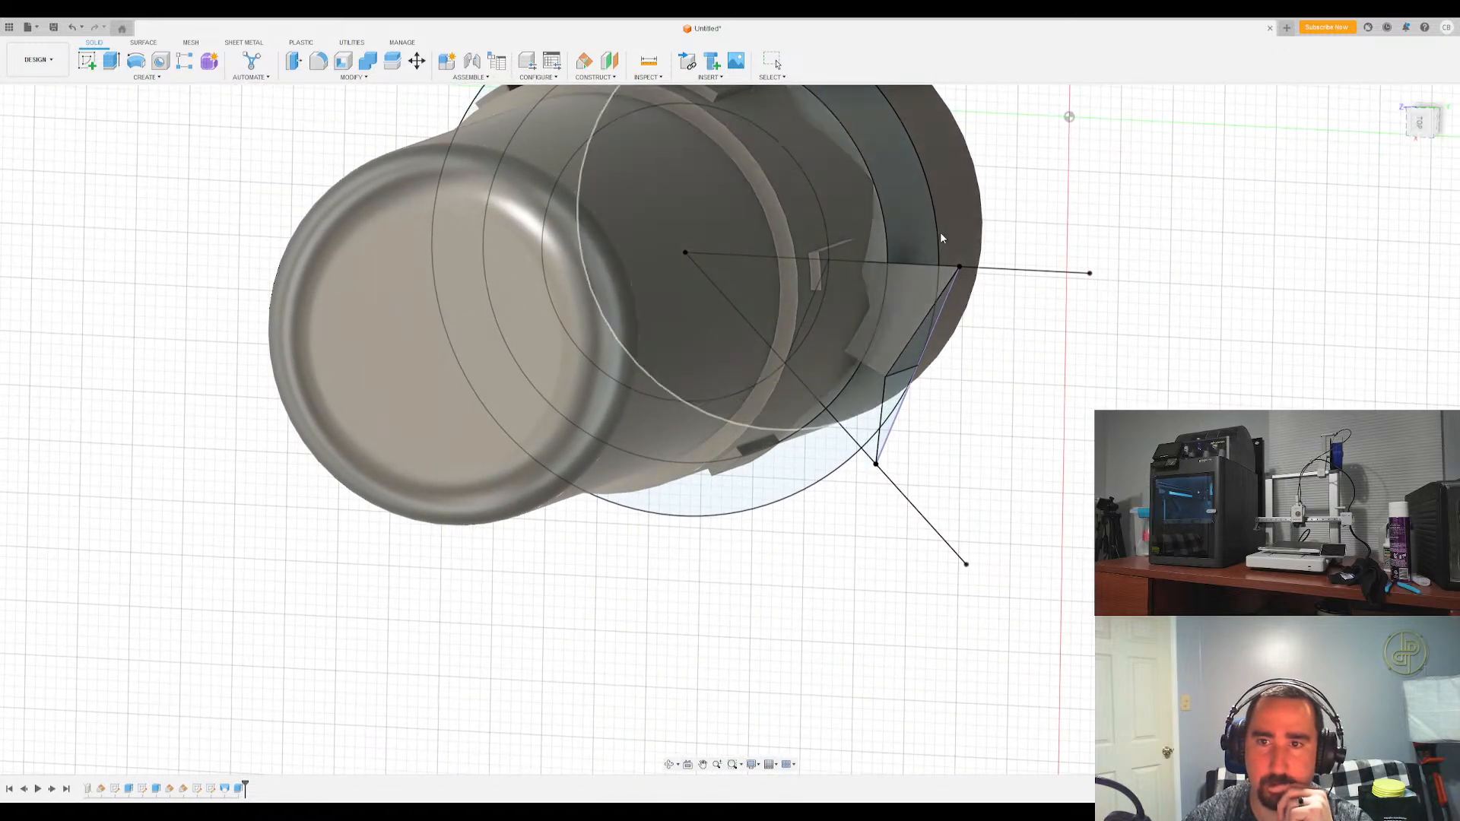
pyautogui.click(947, 286)
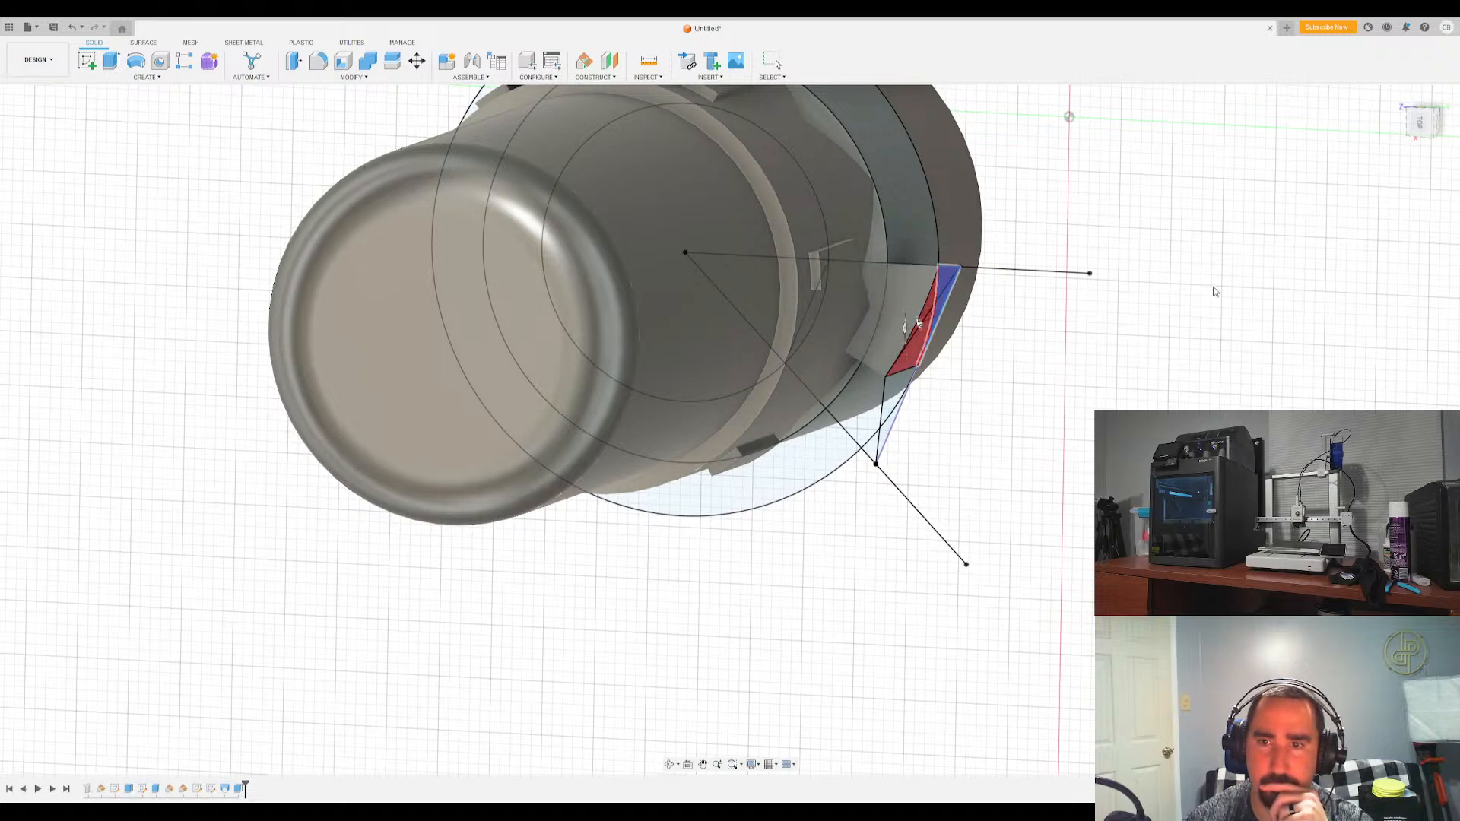
pyautogui.press('Escape')
pyautogui.keyDown('shift'); pyautogui.moveTo(1374, 260); pyautogui.dragTo(1276, 406, button='middle'); pyautogui.keyUp('shift')
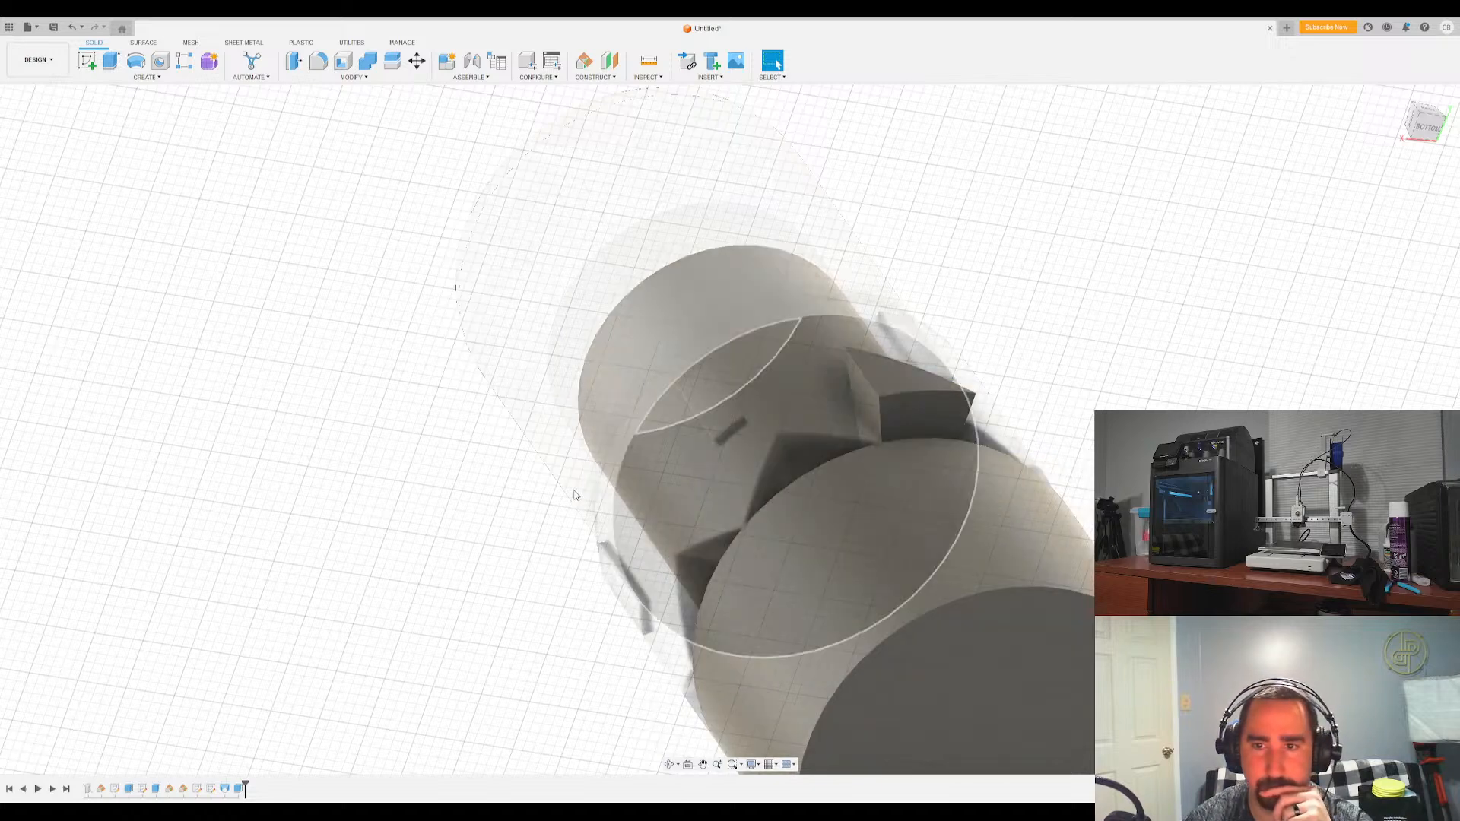
# Extrude the tooth's flat bottom face downward along the outside of the collar
pyautogui.click(117, 64)
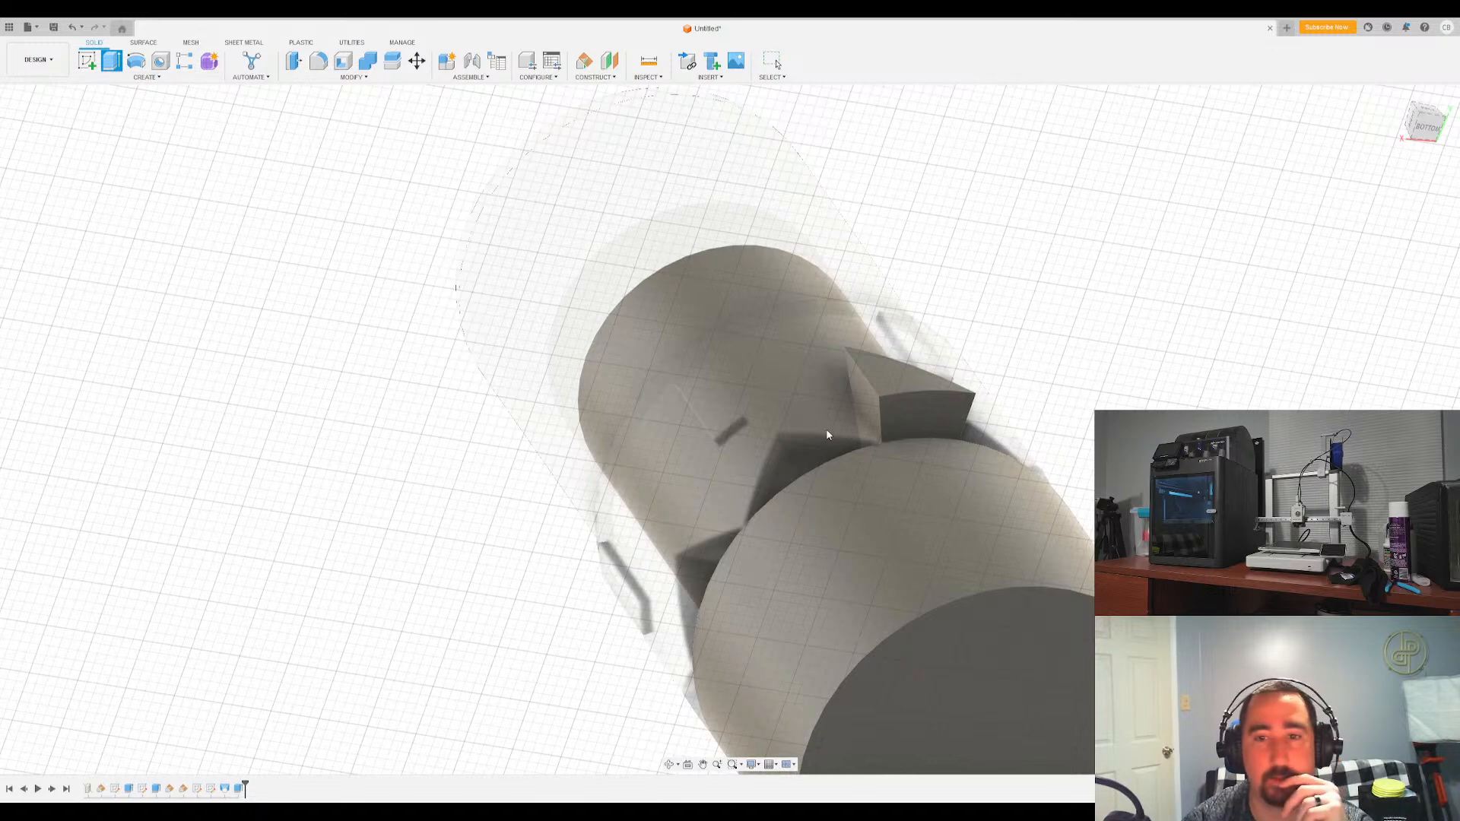
pyautogui.click(947, 423)
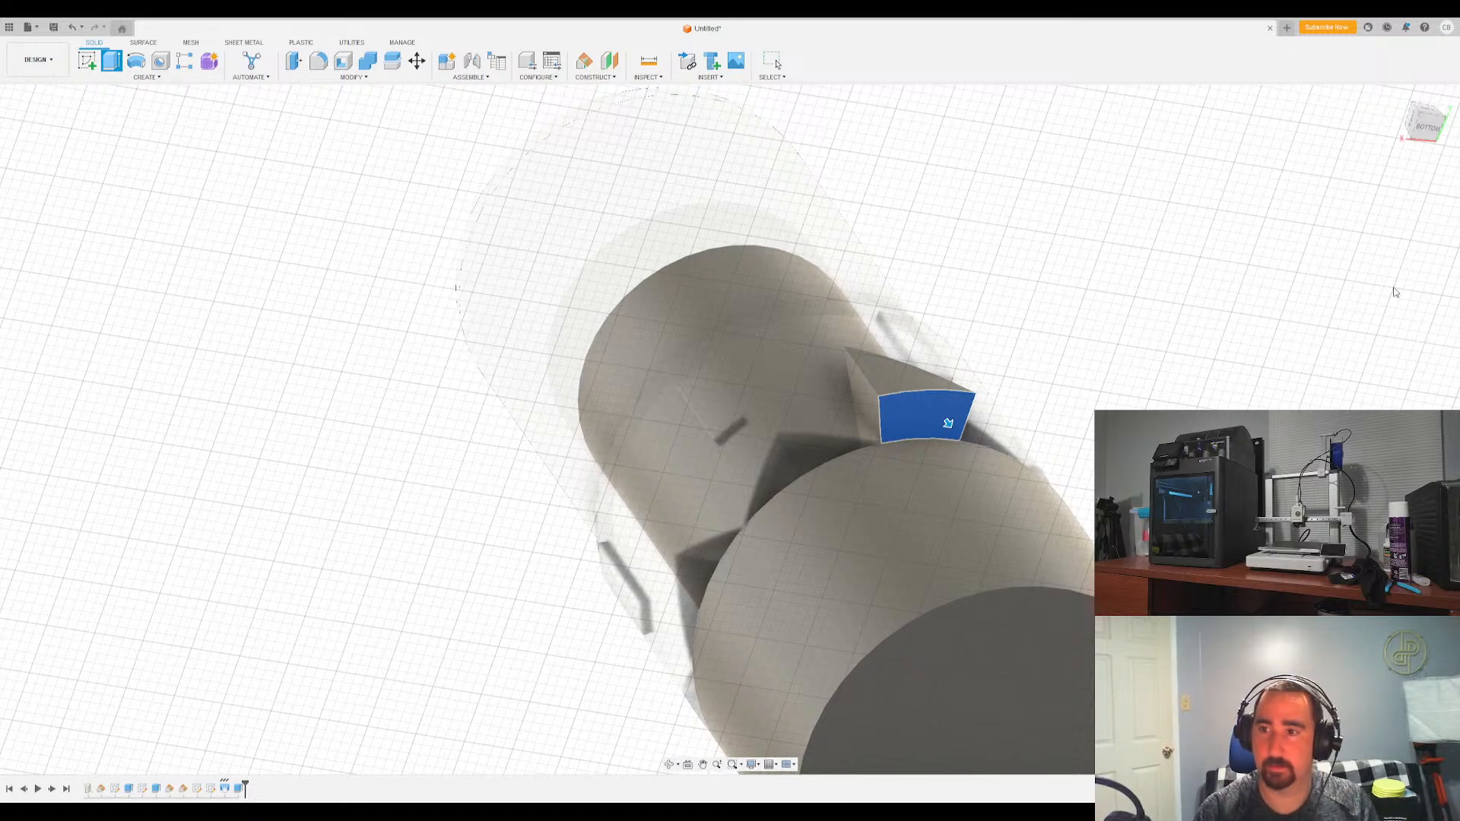
pyautogui.press('e')
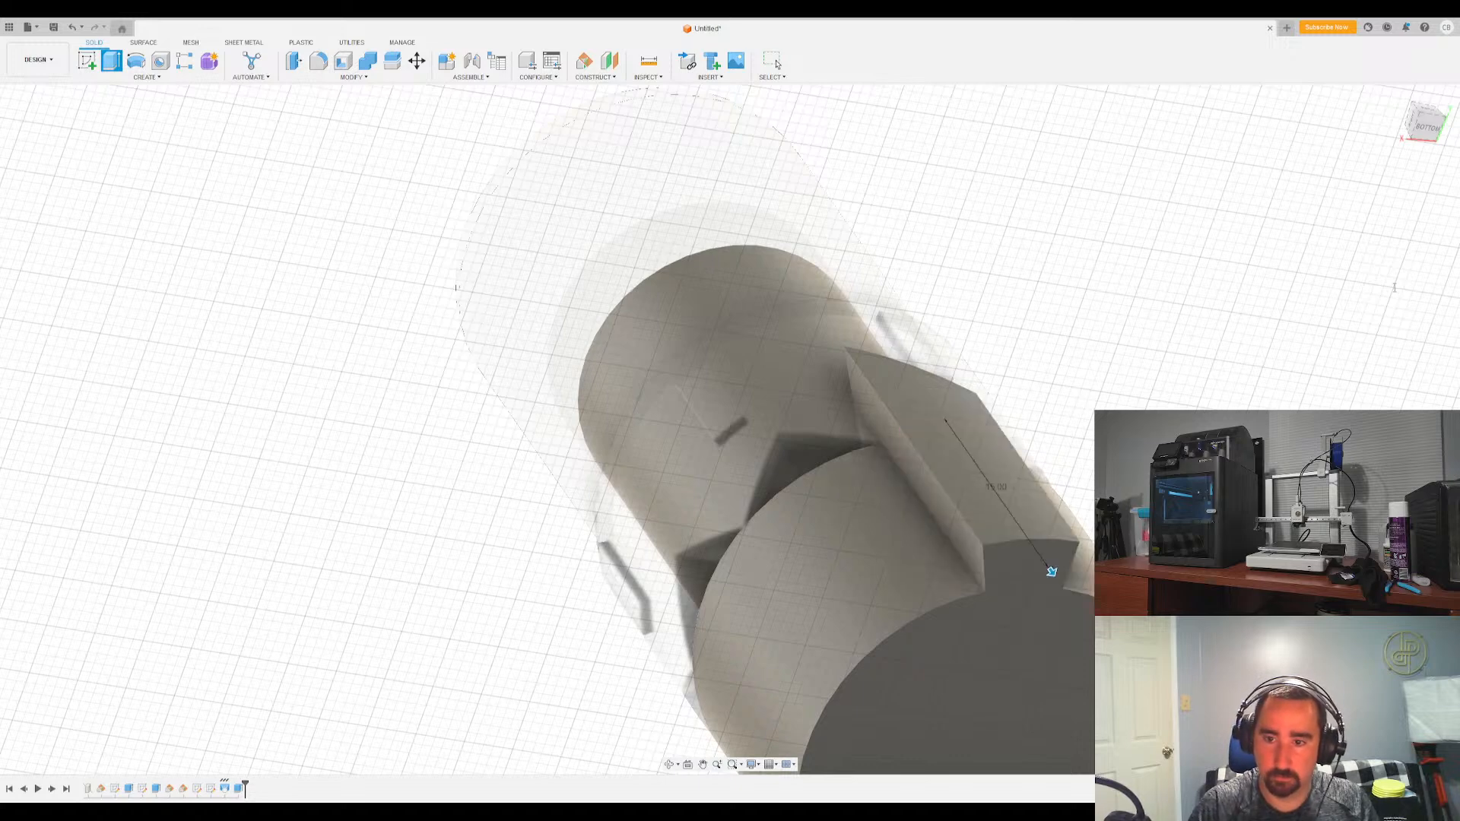
pyautogui.press('Return')
# Reopen the tooth sketch and delete the tangent constraint between the slanted line and the outer offset circle
pyautogui.moveTo(729, 430)
pyautogui.keyDown('shift'); pyautogui.mouseDown(button='middle')
pyautogui.moveTo(806, 425)
pyautogui.moveTo(810, 495)
pyautogui.moveTo(827, 485)
pyautogui.moveTo(802, 456)
pyautogui.moveTo(794, 517)
pyautogui.mouseUp(button='middle'); pyautogui.keyUp('shift')
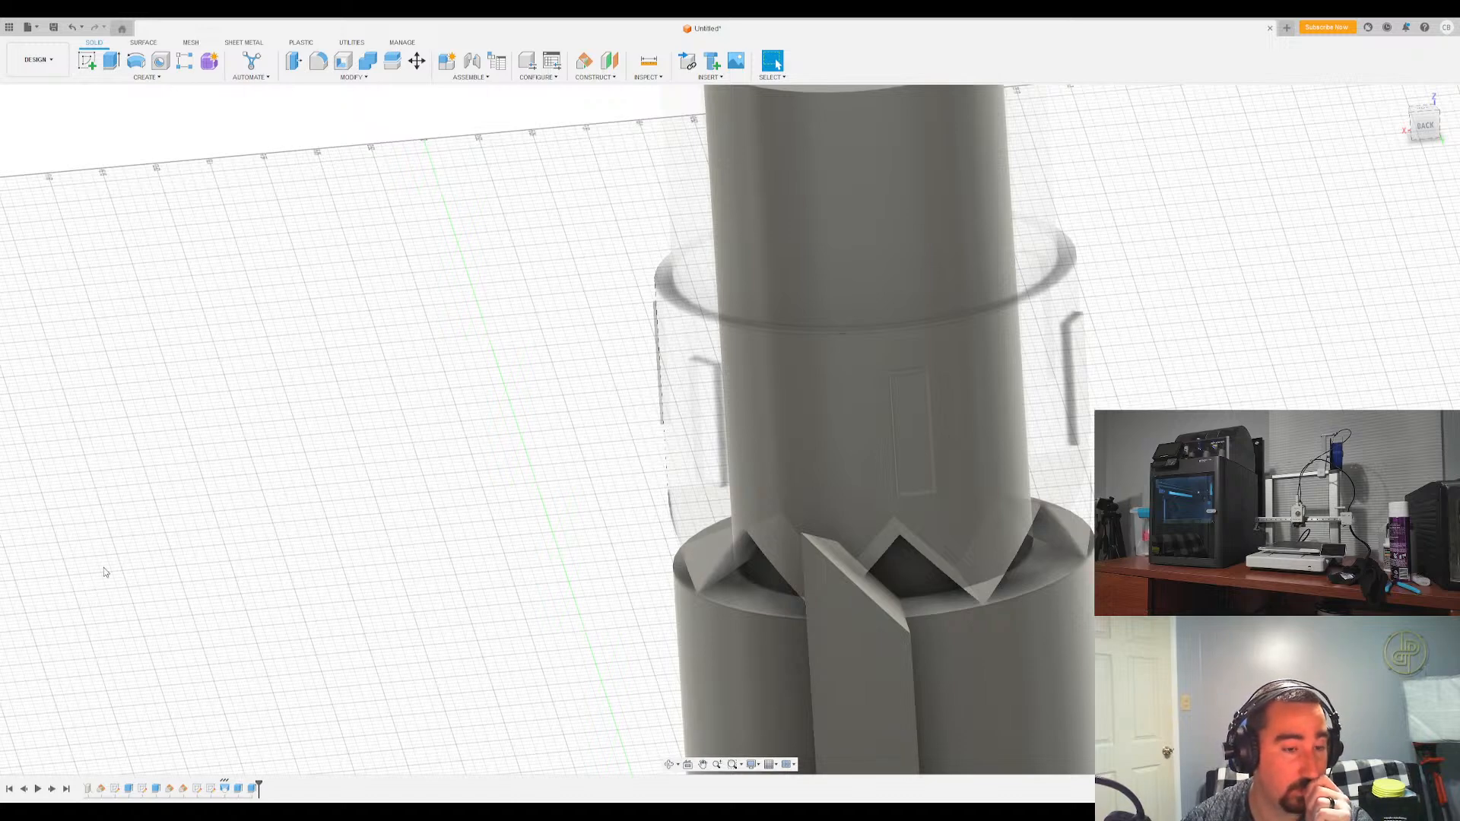
pyautogui.hotkey('ctrl', 'z')
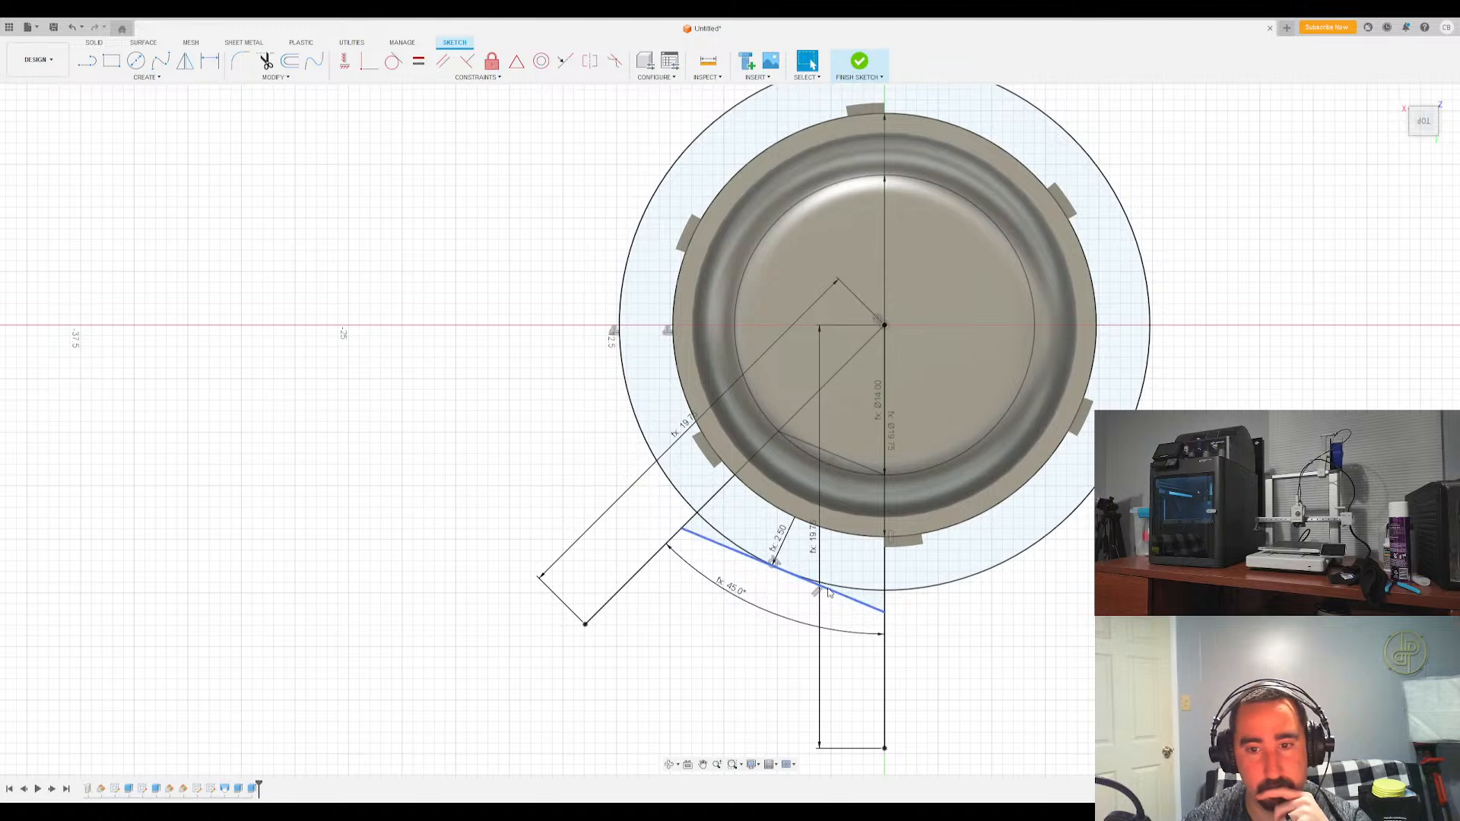
pyautogui.scroll(3, 777, 583)
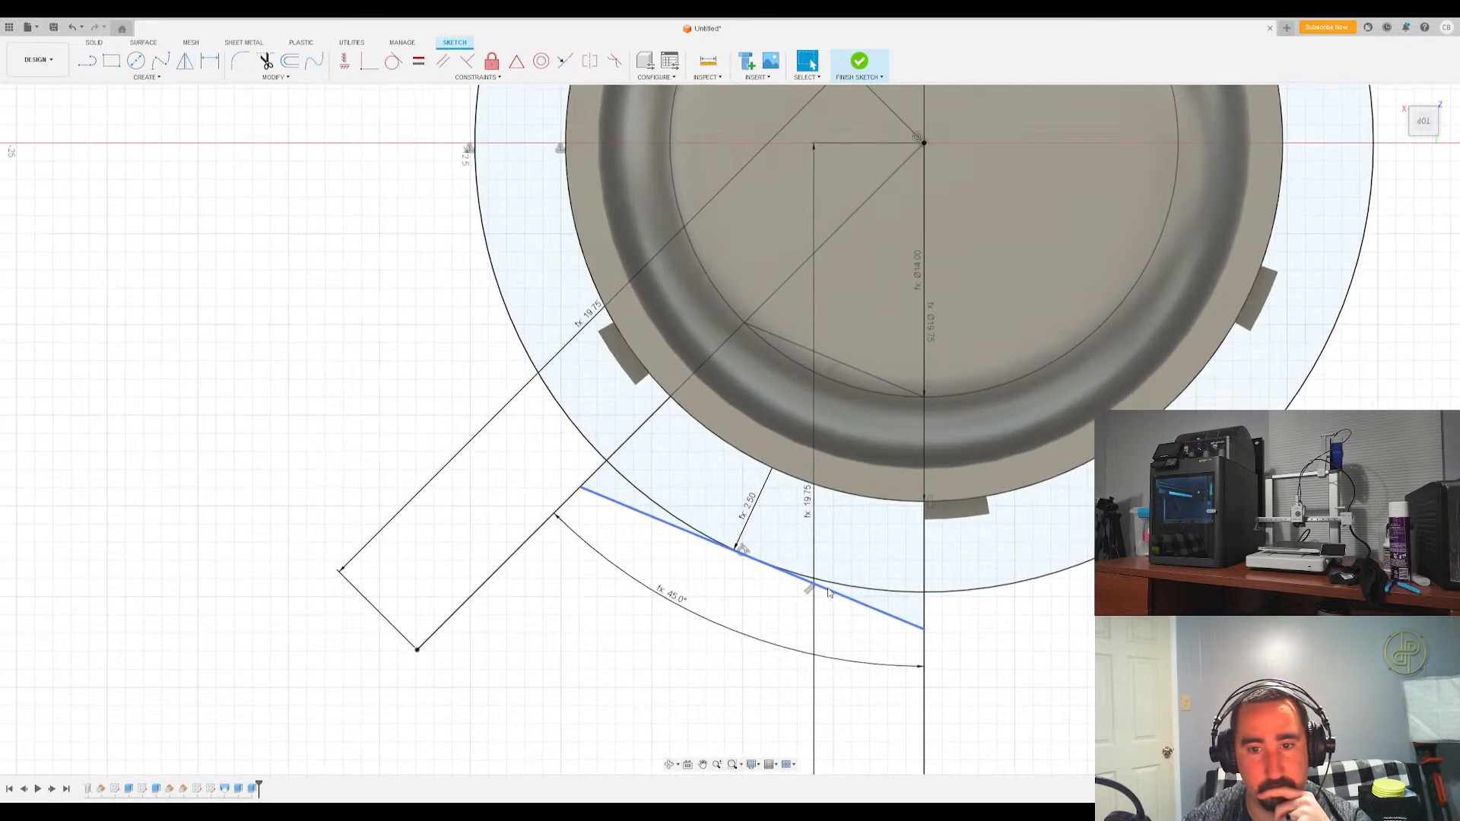
pyautogui.click(744, 550)
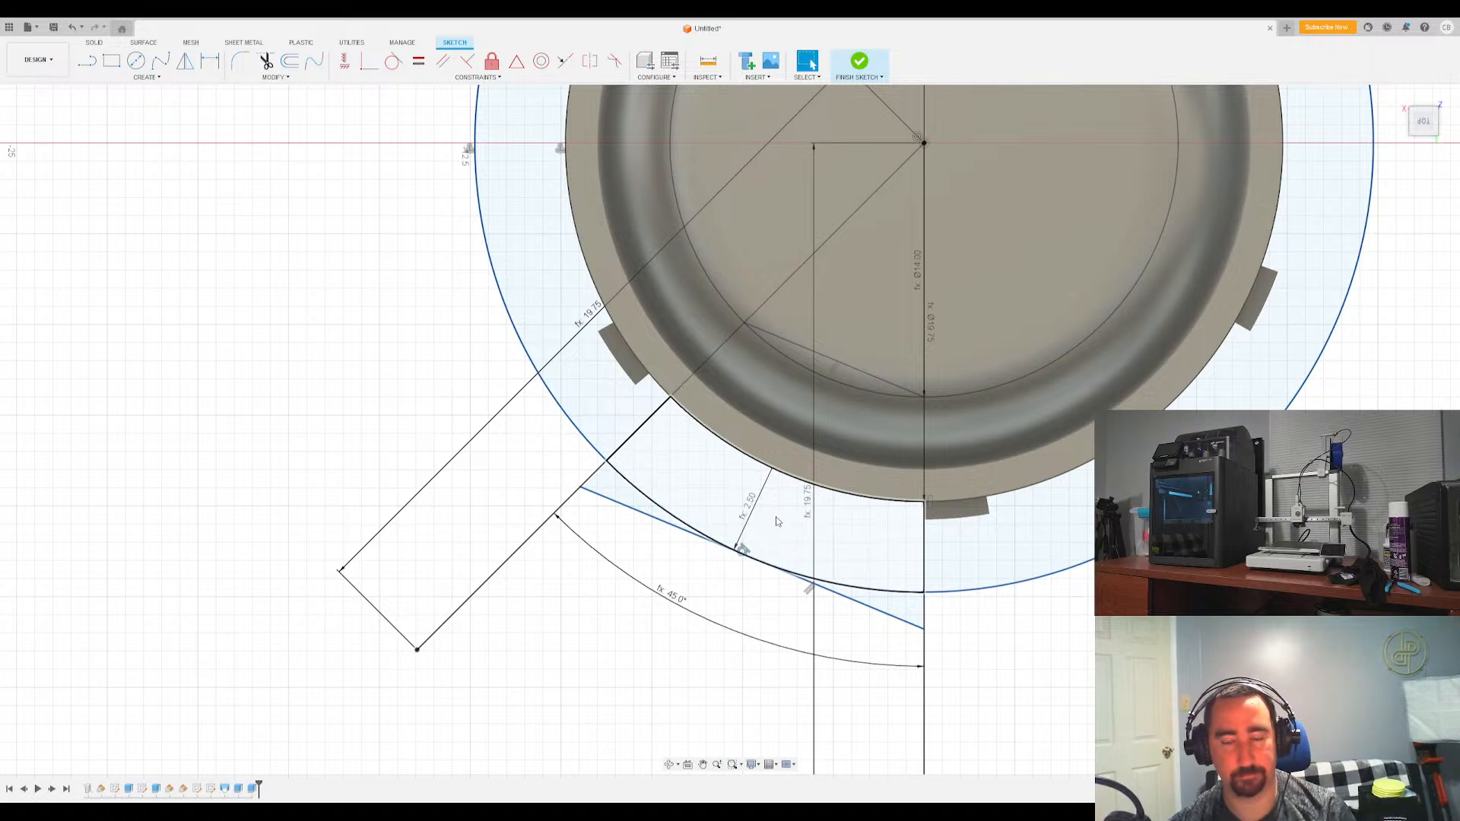
pyautogui.click(744, 551)
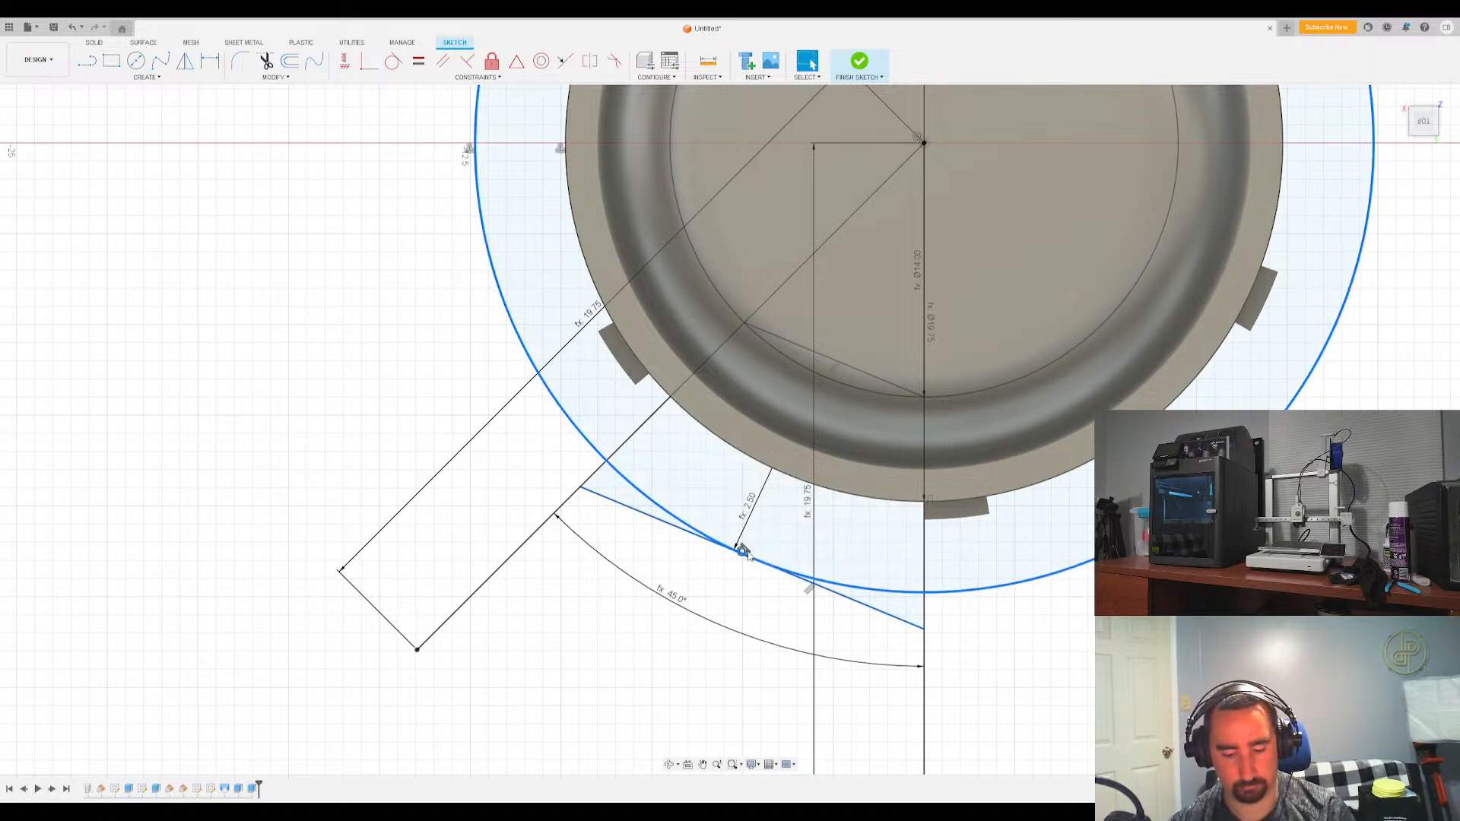
pyautogui.press('Delete')
# Move the slanted line inward and make it tangent to the collar's outer edge circle
pyautogui.moveTo(845, 596)
pyautogui.mouseDown()
pyautogui.moveTo(868, 560)
pyautogui.moveTo(852, 541)
pyautogui.mouseUp()
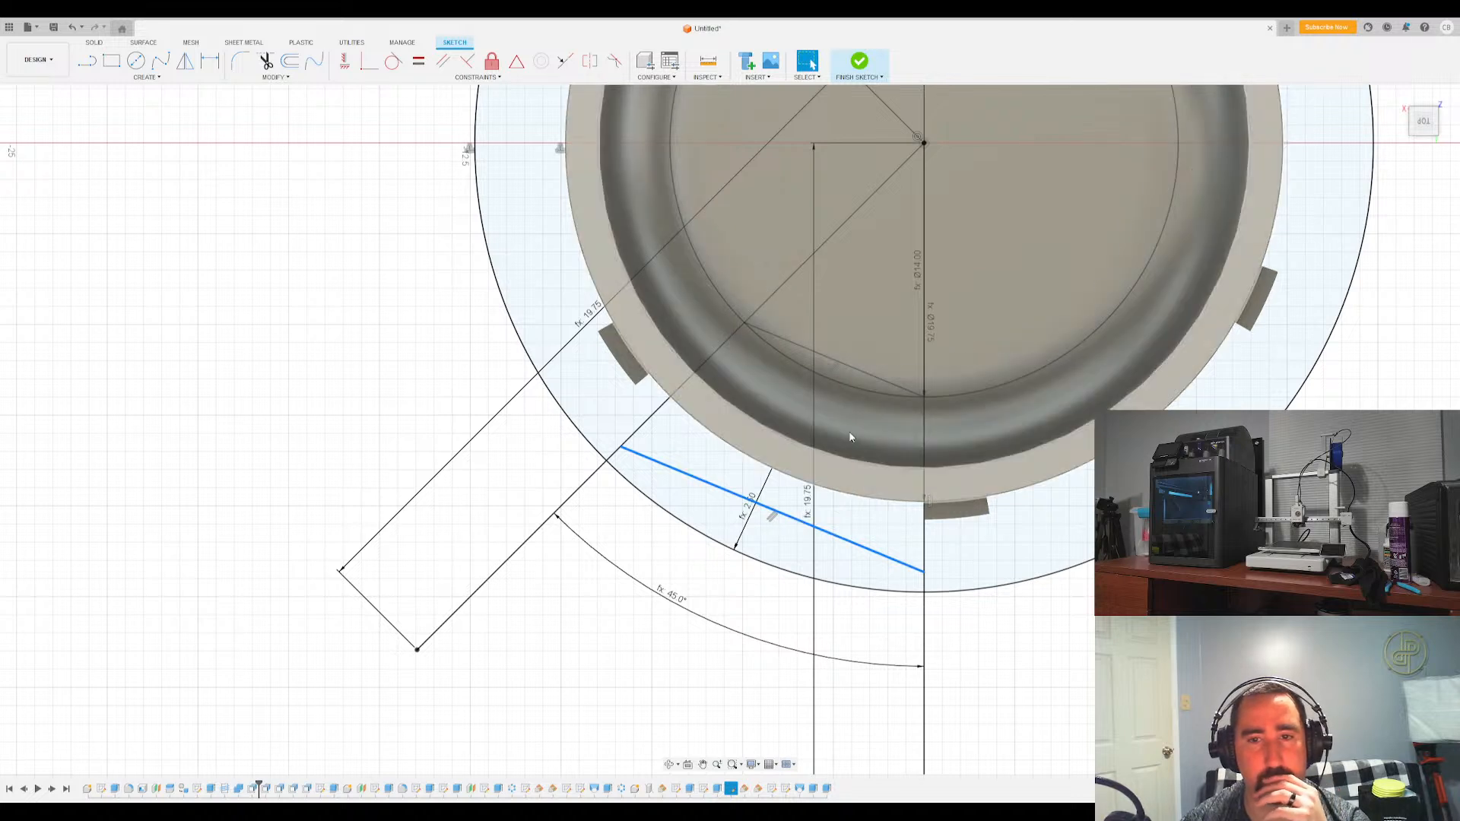
pyautogui.click(393, 61)
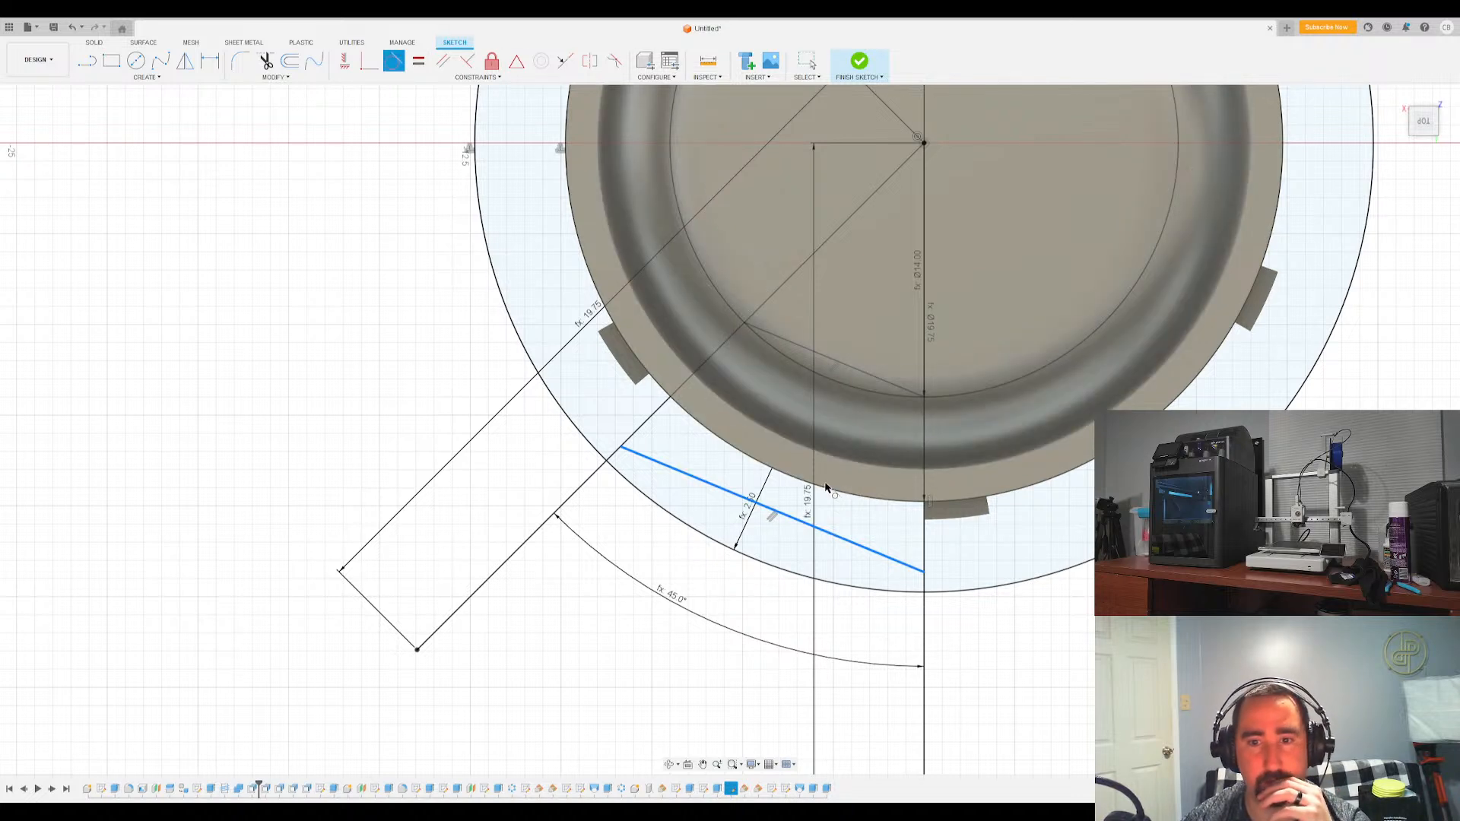
pyautogui.press('Return')
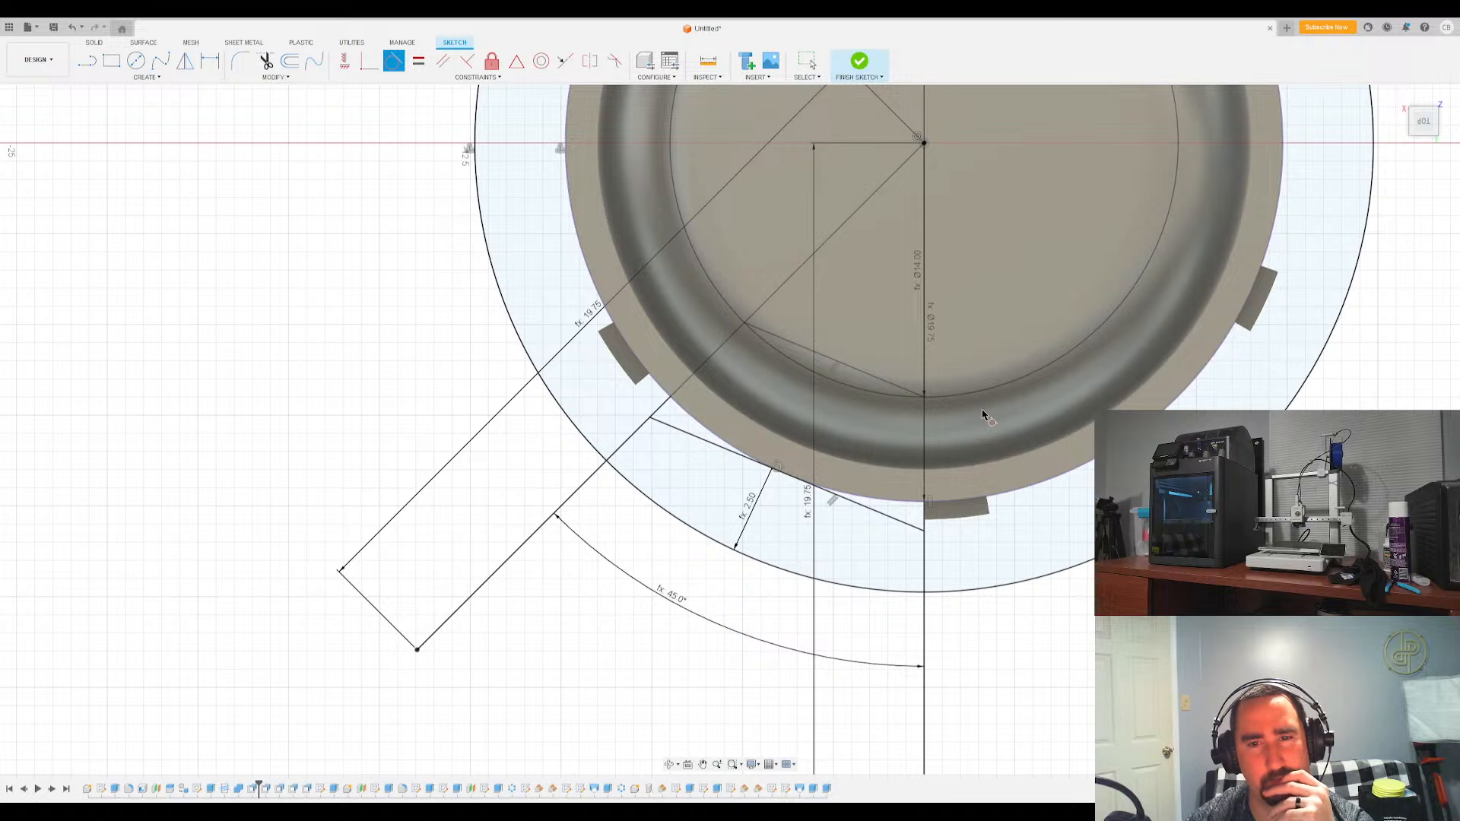
# Draw perpendicular lines from both ends of the slanted line out to the offset circle and finish the sketch
pyautogui.press('l')
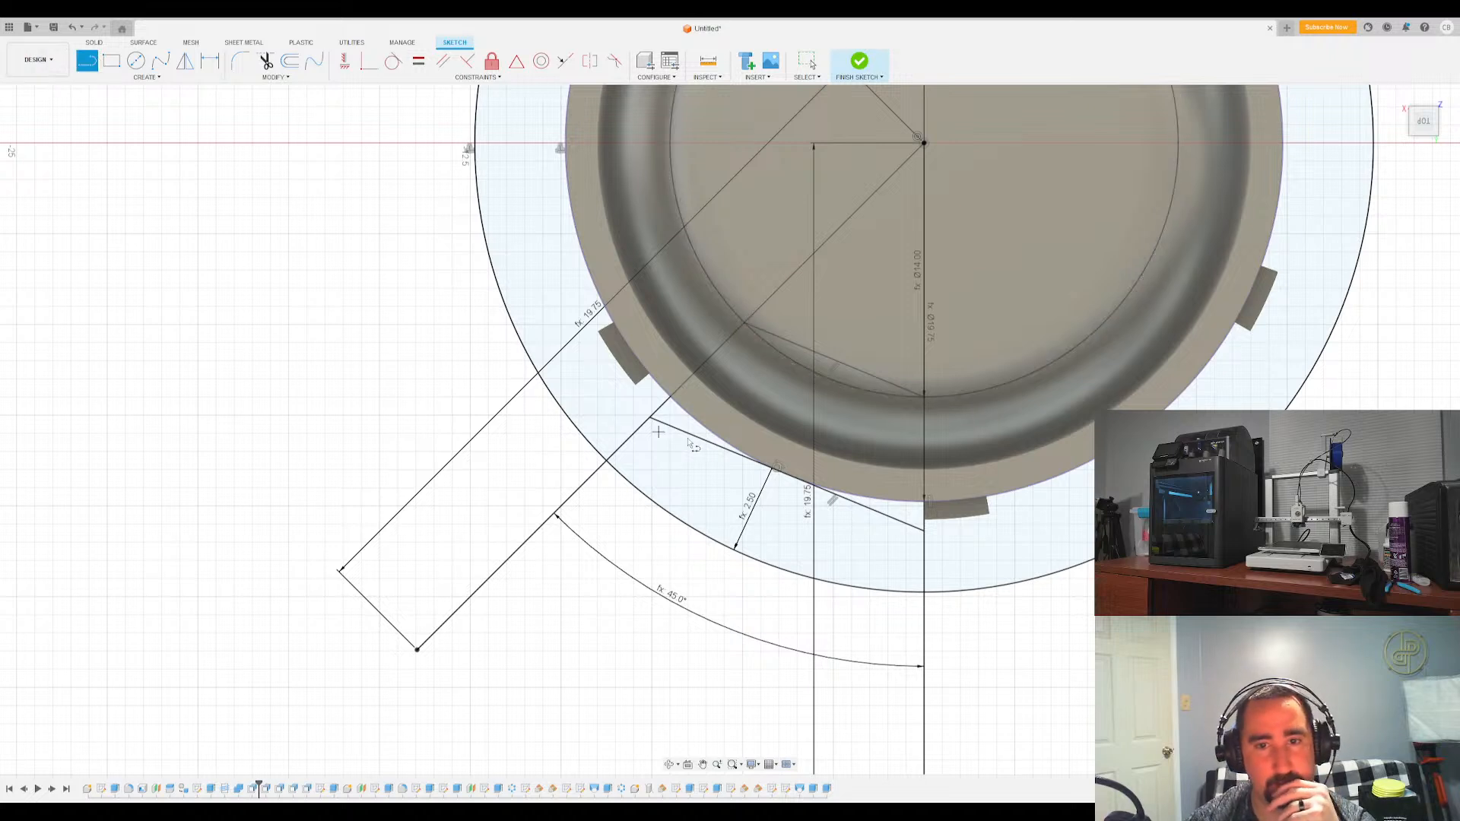
pyautogui.click(649, 419)
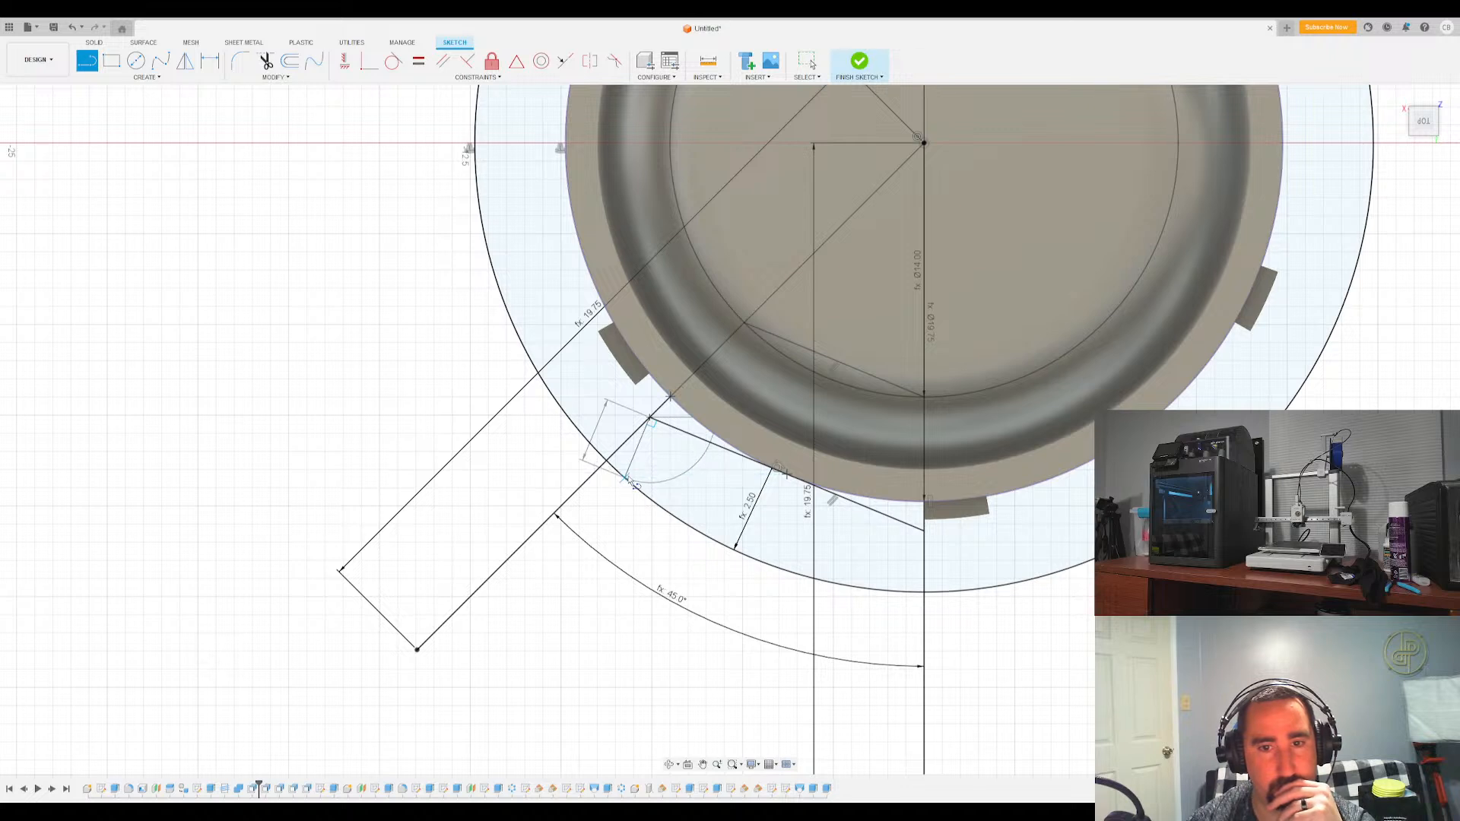
pyautogui.click(626, 479)
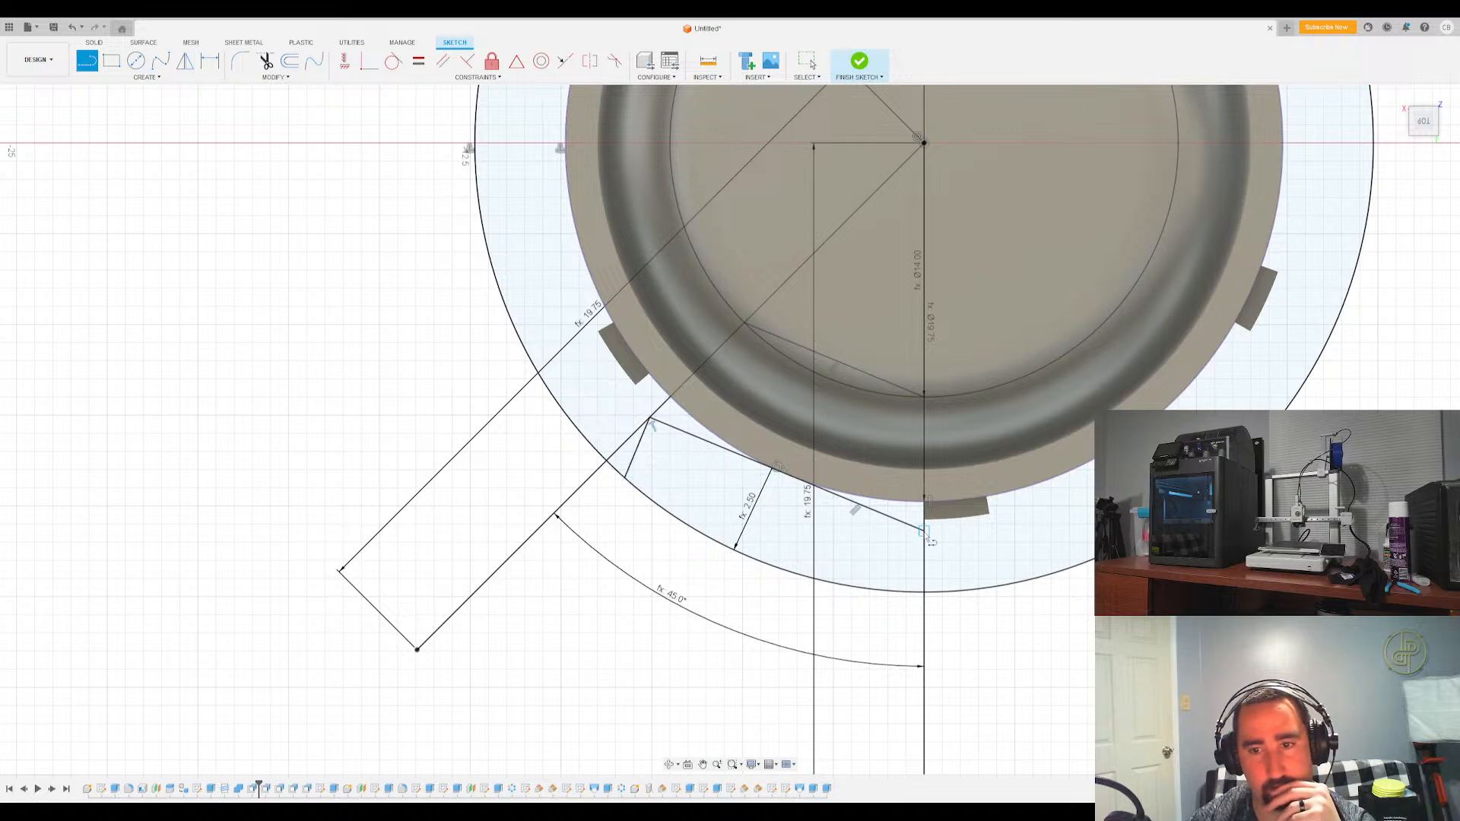
pyautogui.click(900, 592)
pyautogui.scroll(-3, 1101, 350)
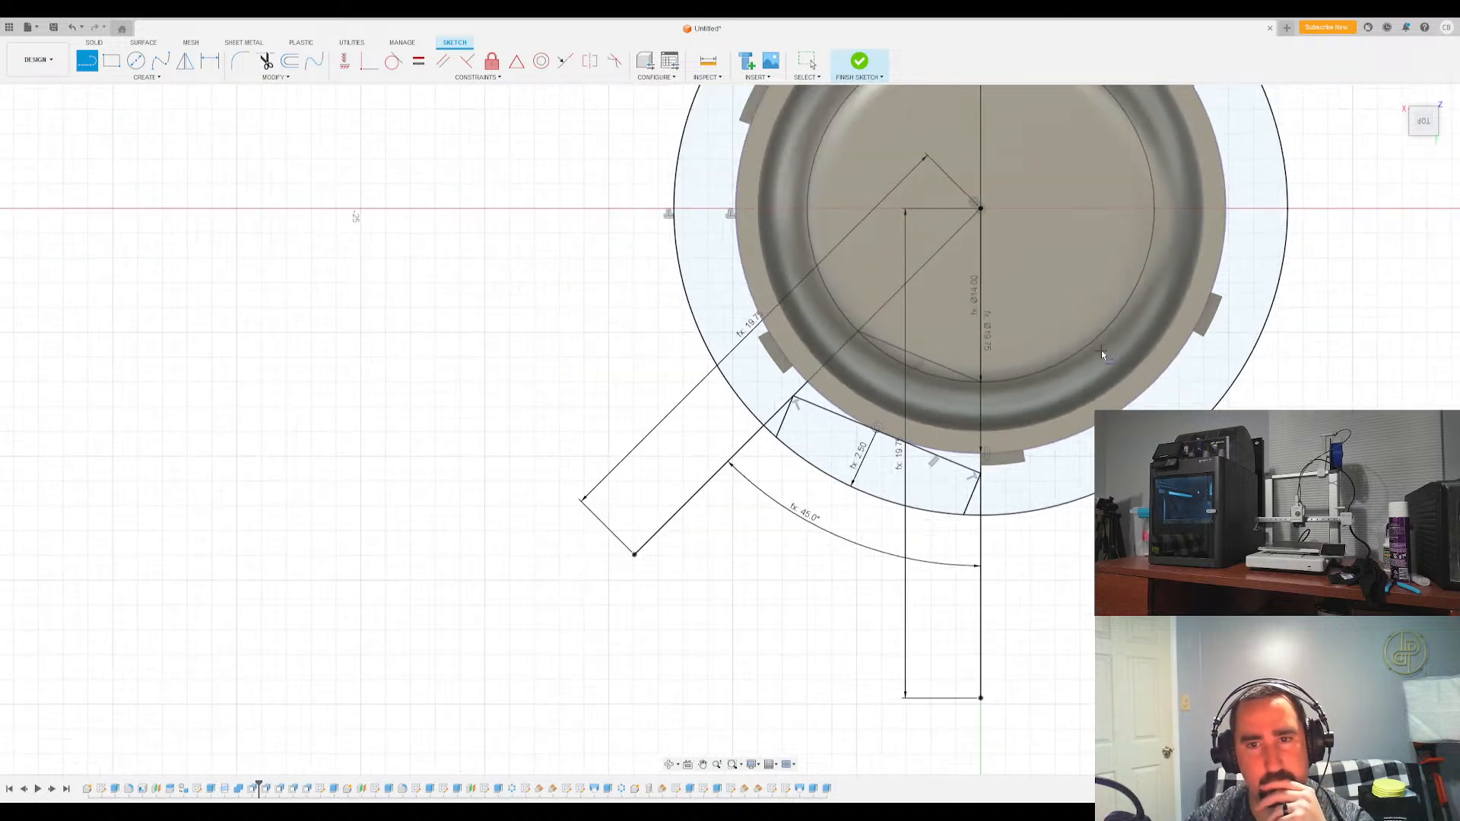
pyautogui.scroll(2, 1101, 349)
pyautogui.click(863, 64)
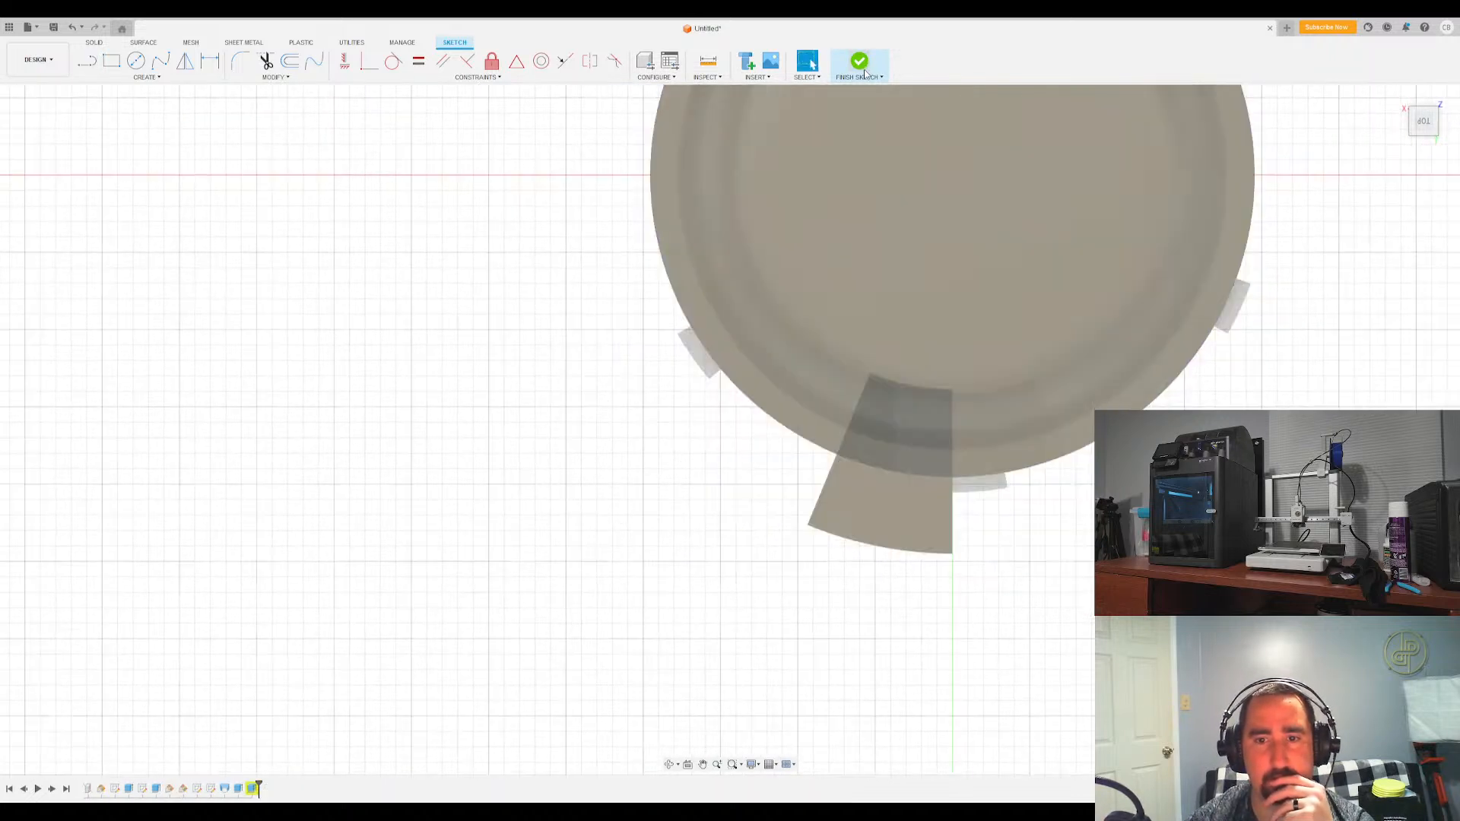
# Reopen the tooth's loft and check both triangular profiles against the edited sketch
pyautogui.doubleClick(226, 791)
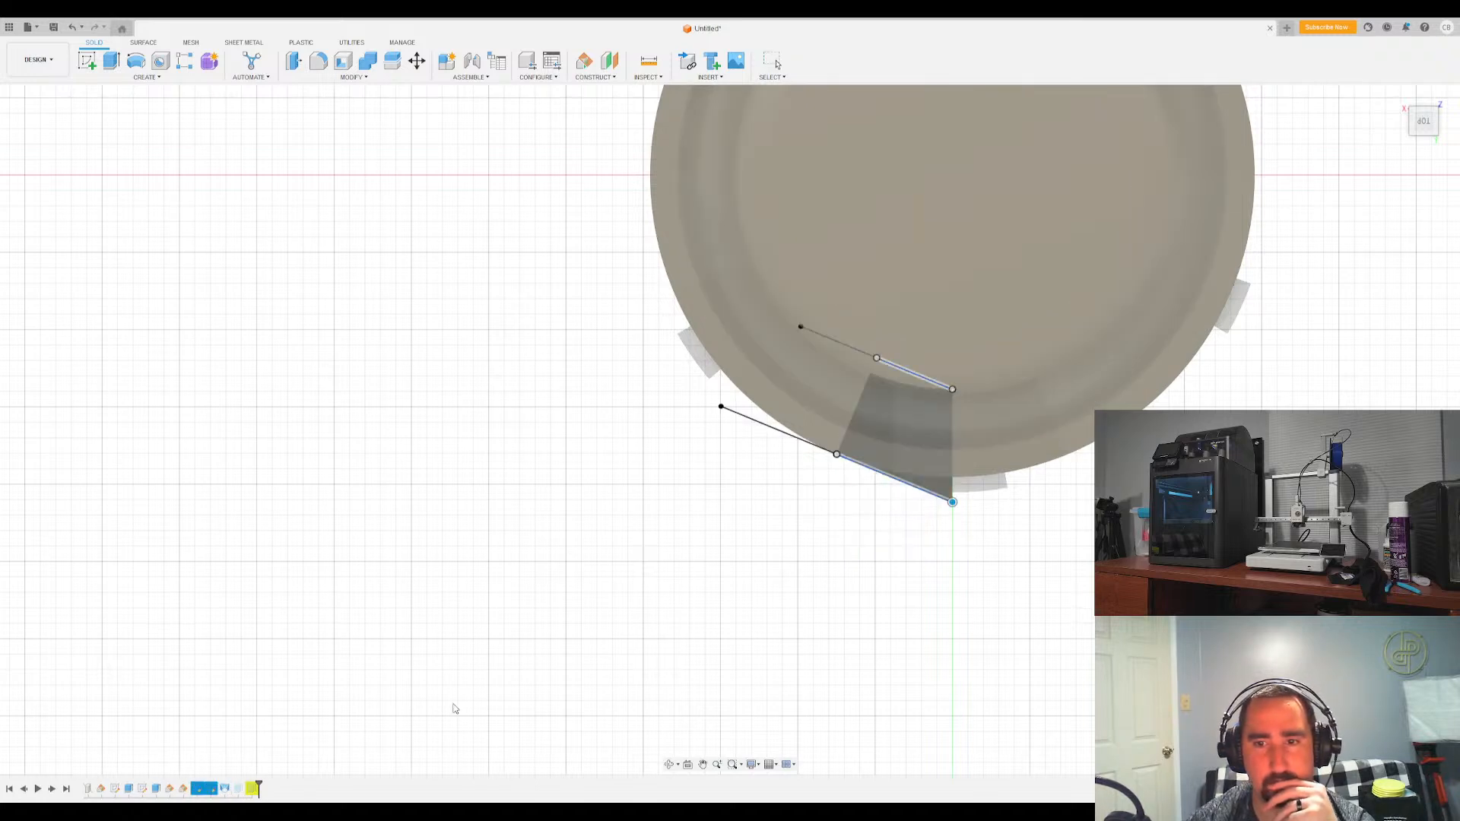
pyautogui.keyDown('shift'); pyautogui.moveTo(596, 633); pyautogui.dragTo(760, 525, button='middle'); pyautogui.keyUp('shift')
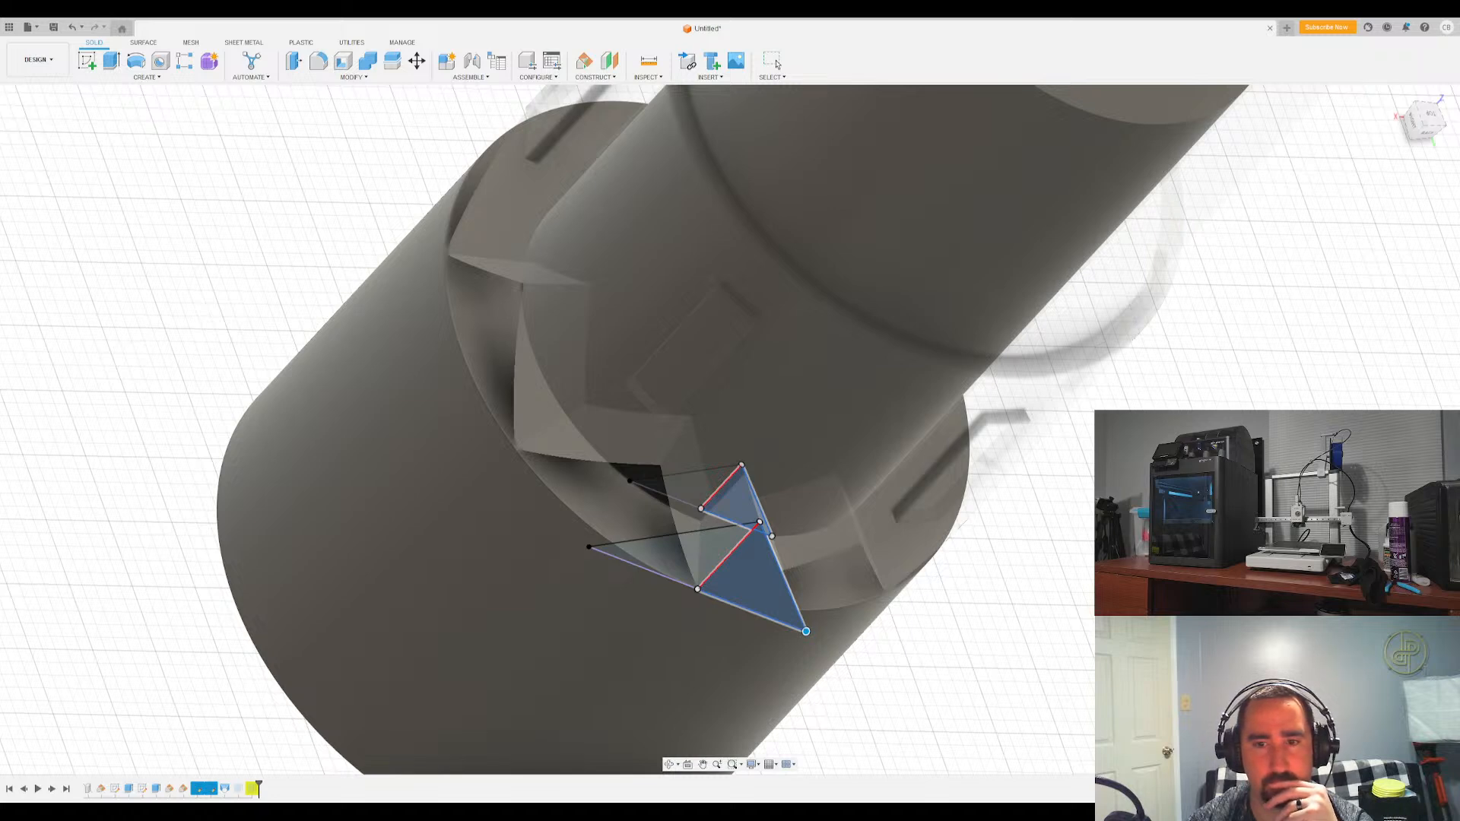
pyautogui.press('Return')
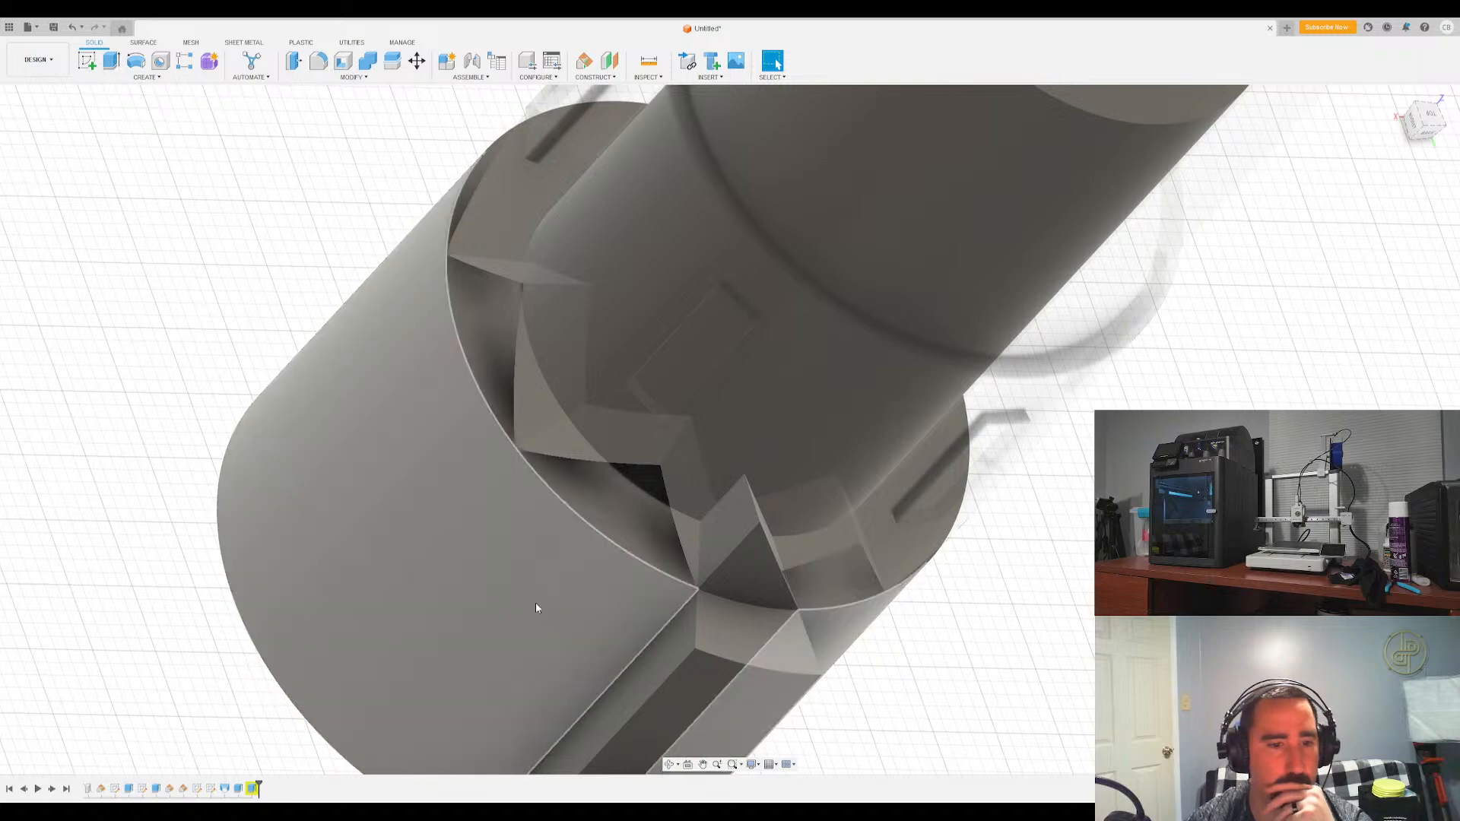
# Remove the downward tooth extrusion from the timeline and review the slanted line in the tooth sketch
pyautogui.moveTo(258, 789); pyautogui.dragTo(247, 788)
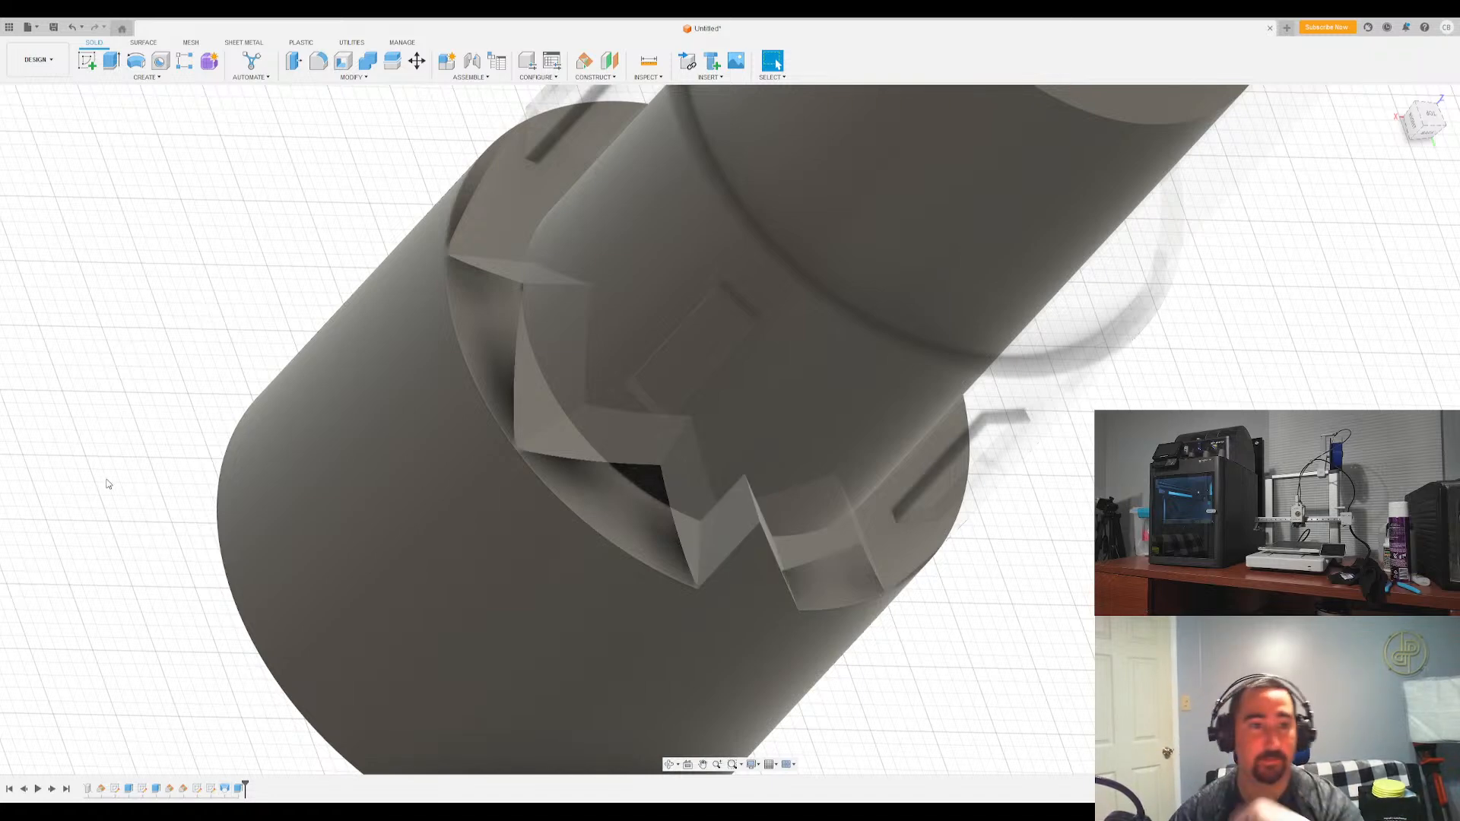
pyautogui.doubleClick(90, 259)
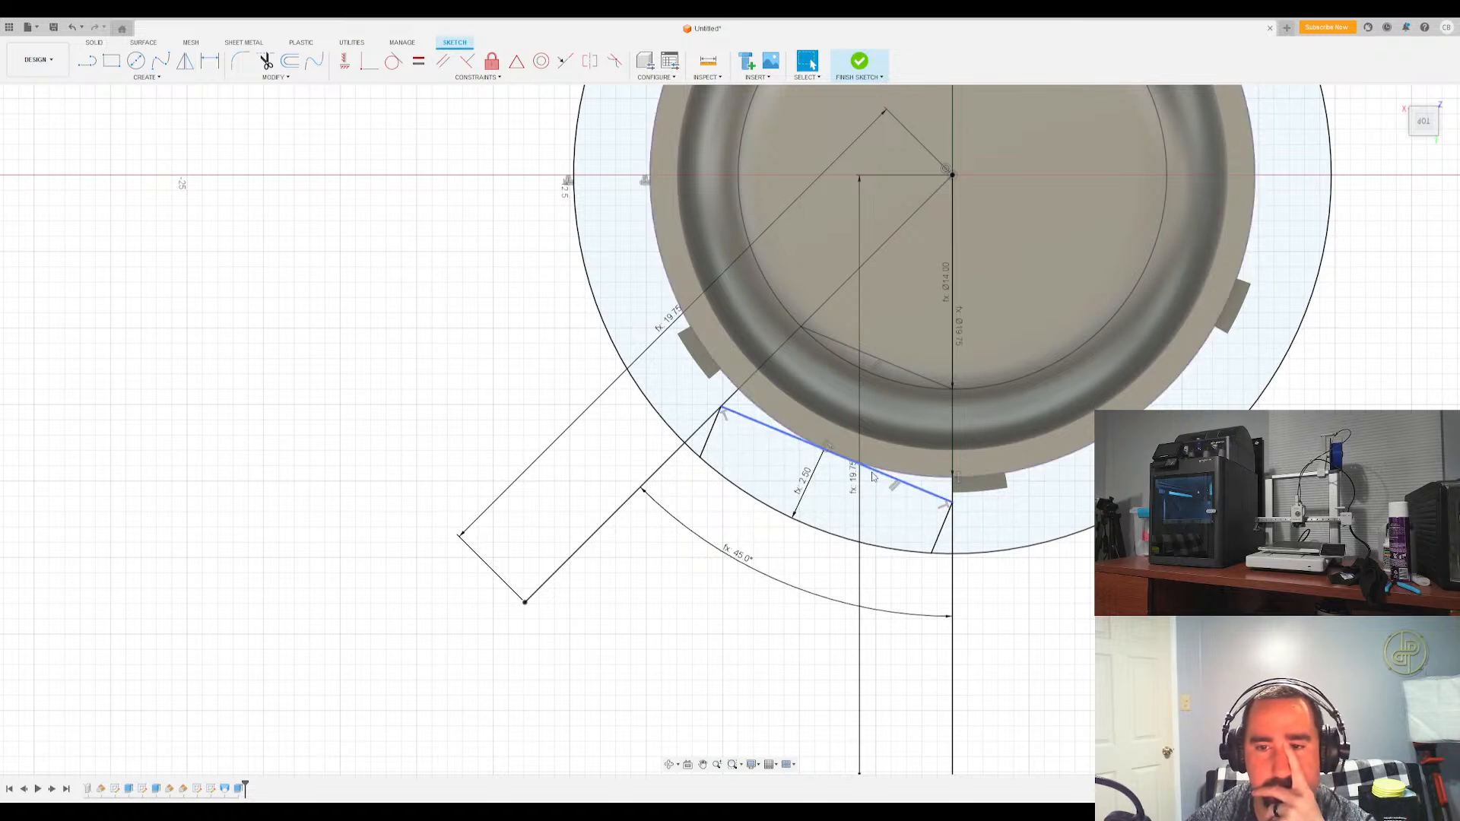
pyautogui.click(860, 62)
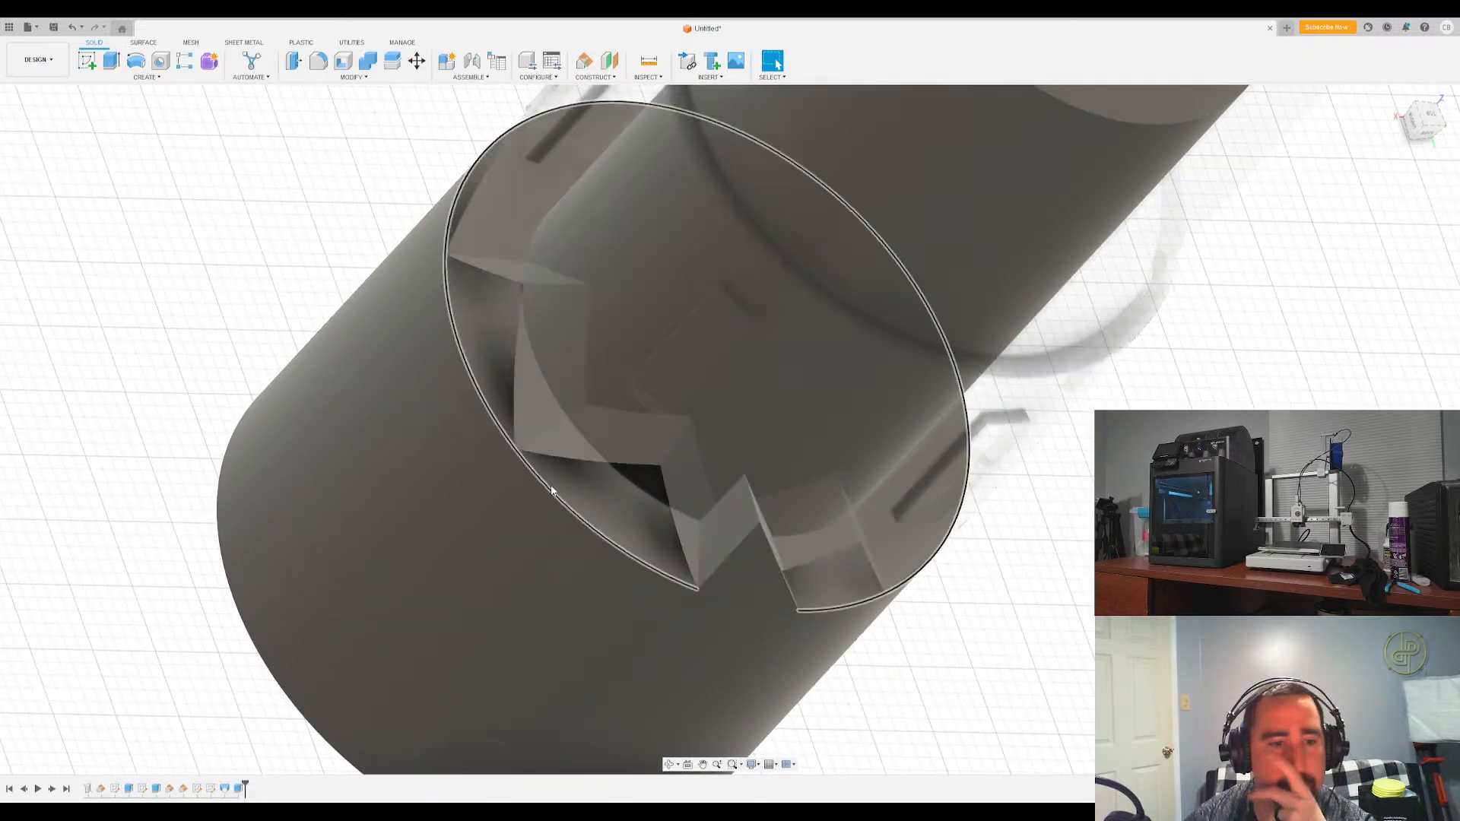
# Edit the tooth's extrude cut, selecting the tooth's outer triangular face as its profile
pyautogui.doubleClick(238, 789)
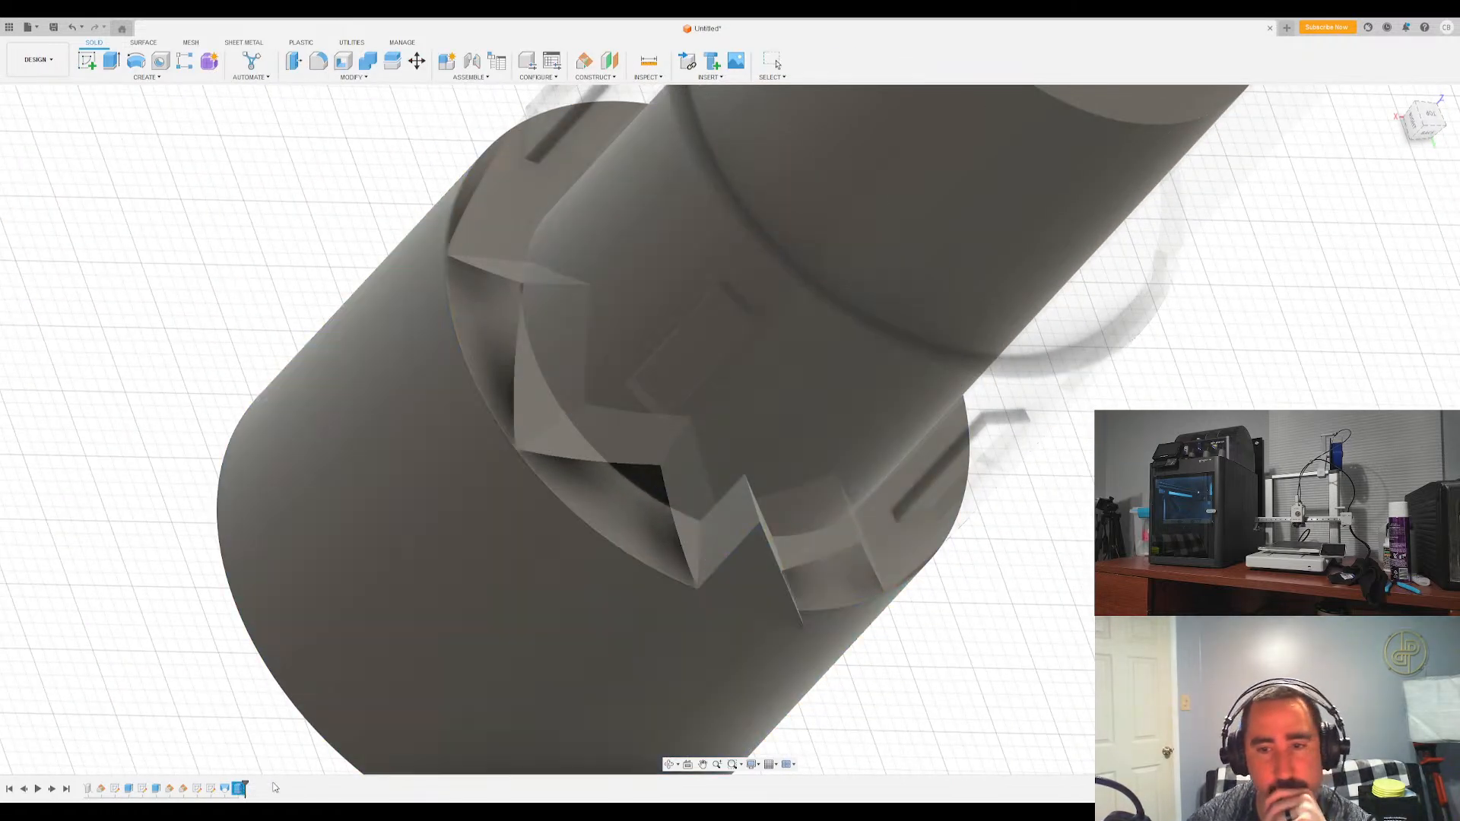
pyautogui.click(796, 626)
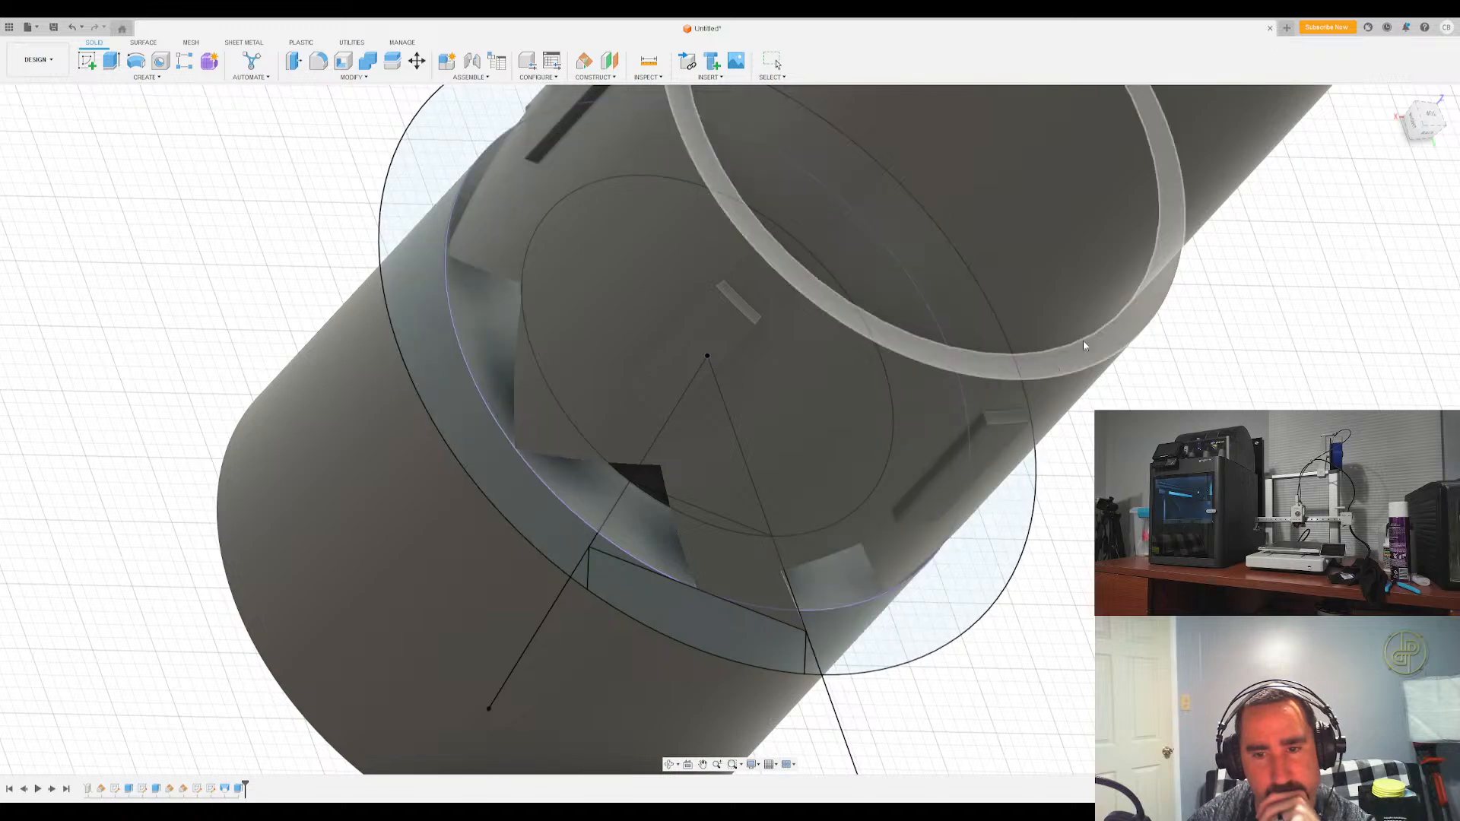
pyautogui.moveTo(1431, 118)
pyautogui.mouseDown()
pyautogui.moveTo(1453, 122)
pyautogui.moveTo(1422, 121)
pyautogui.mouseUp()
pyautogui.click(850, 660)
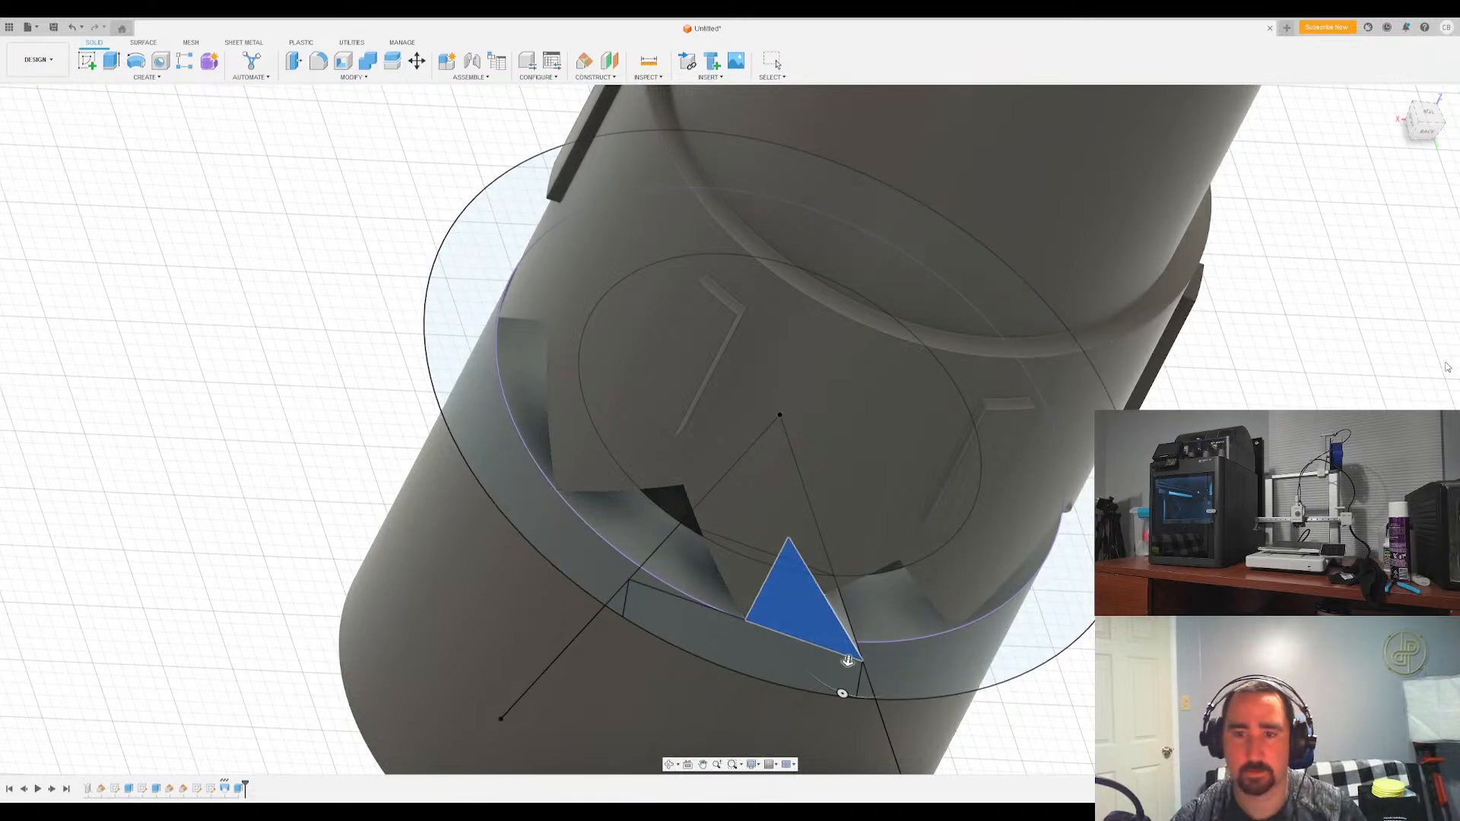
pyautogui.press('Return')
# Start a new sketch on the collar's flat bottom face
pyautogui.moveTo(1423, 122); pyautogui.dragTo(1402, 121)
pyautogui.scroll(-8, 865, 601)
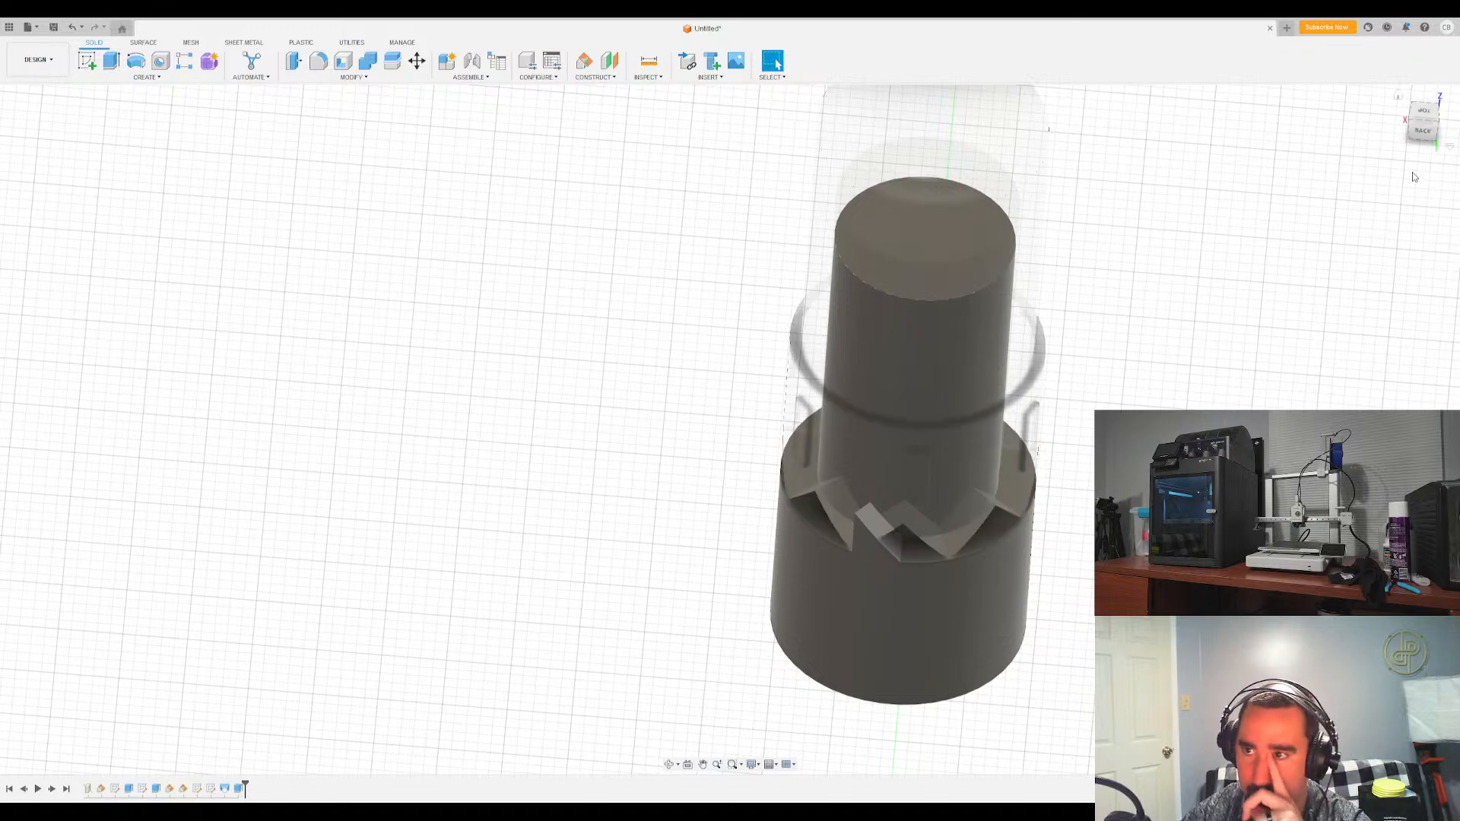
pyautogui.keyDown('shift'); pyautogui.moveTo(730, 430); pyautogui.dragTo(642, 430, button='middle'); pyautogui.keyUp('shift')
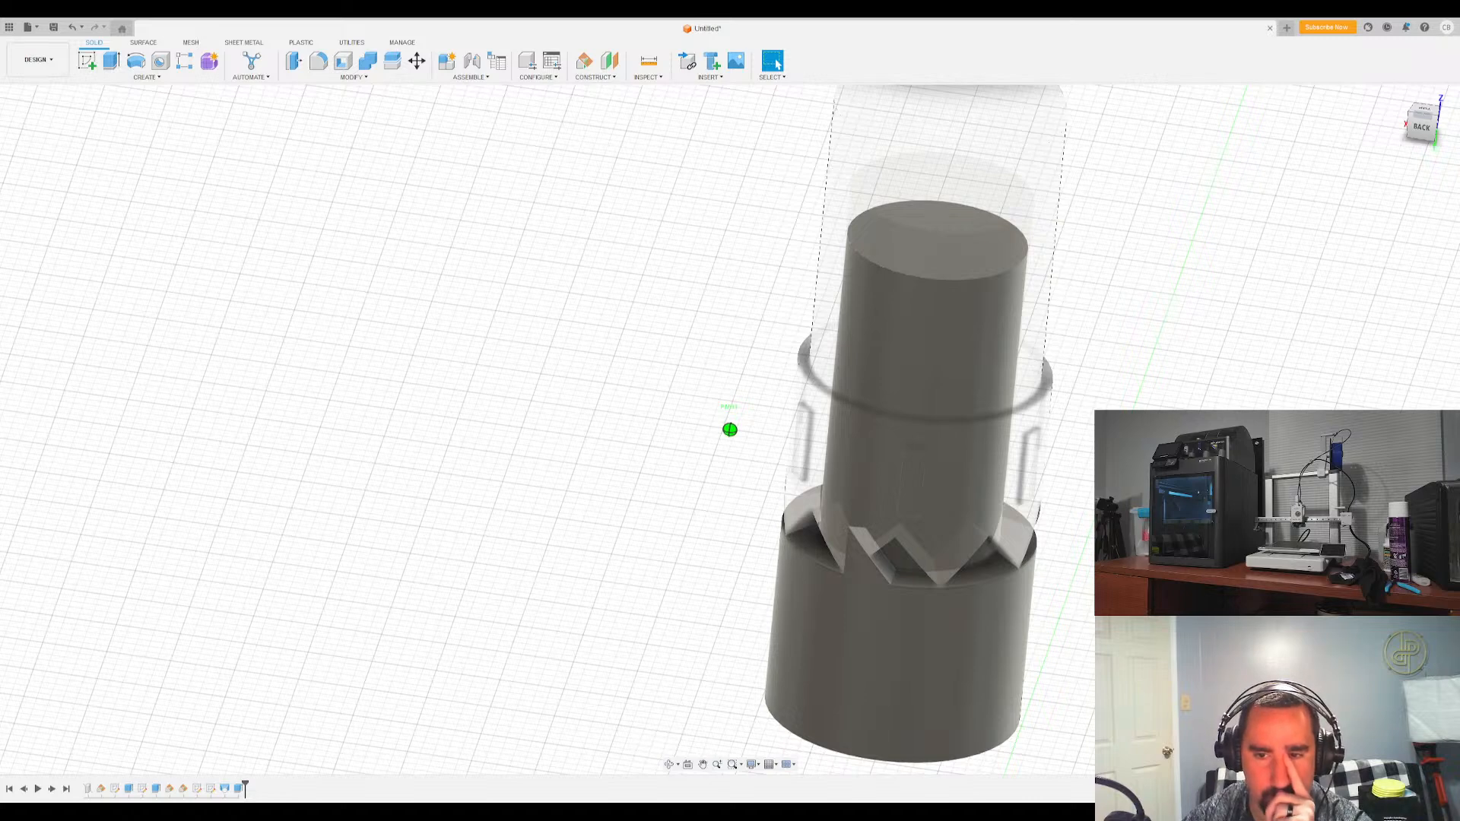
pyautogui.keyDown('shift'); pyautogui.moveTo(643, 430); pyautogui.dragTo(636, 433, button='middle'); pyautogui.keyUp('shift')
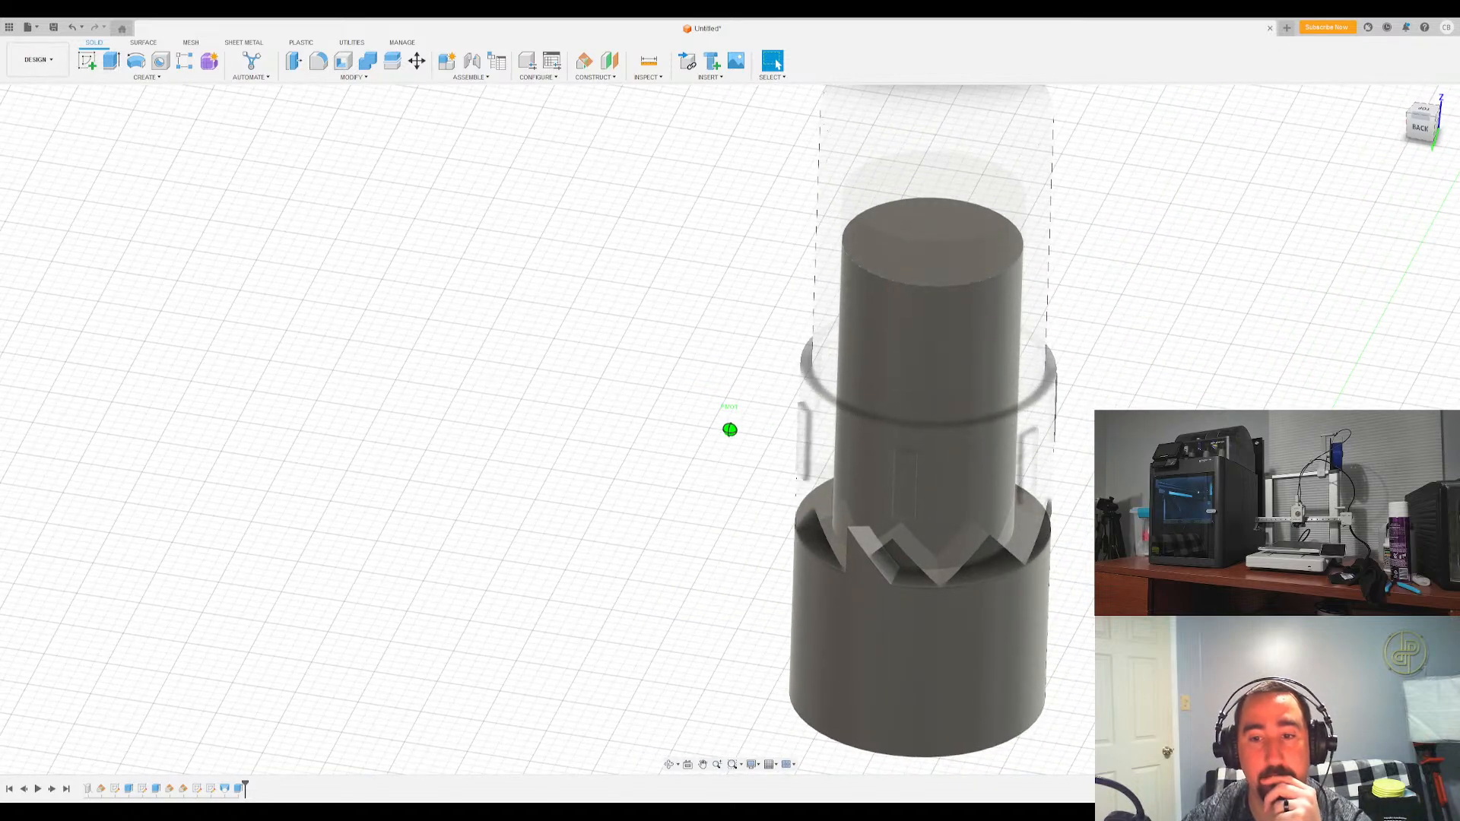
pyautogui.keyDown('shift'); pyautogui.moveTo(635, 434); pyautogui.dragTo(631, 436, button='middle'); pyautogui.keyUp('shift')
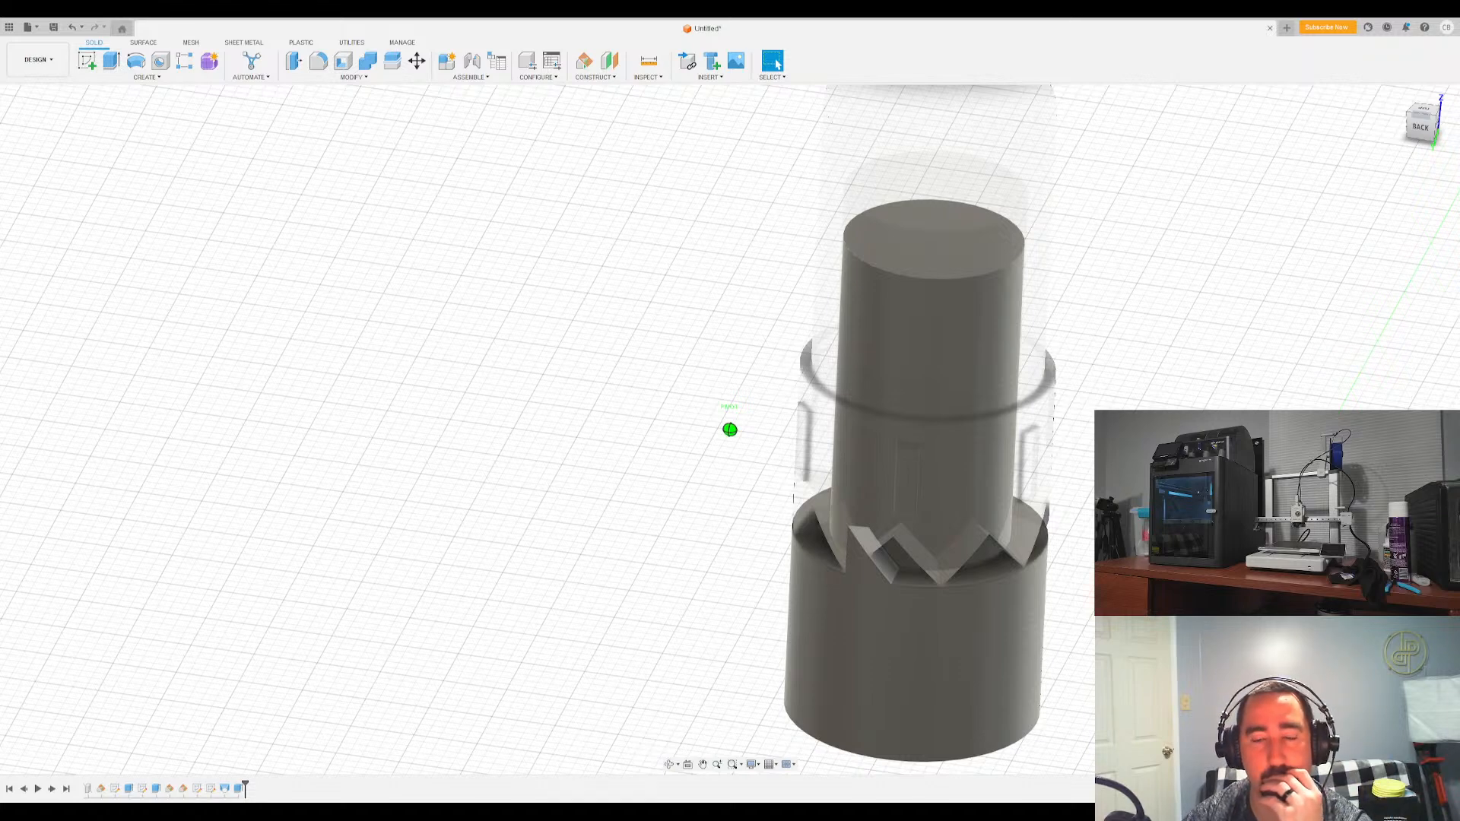
pyautogui.keyDown('shift'); pyautogui.moveTo(631, 436); pyautogui.dragTo(616, 443, button='middle'); pyautogui.keyUp('shift')
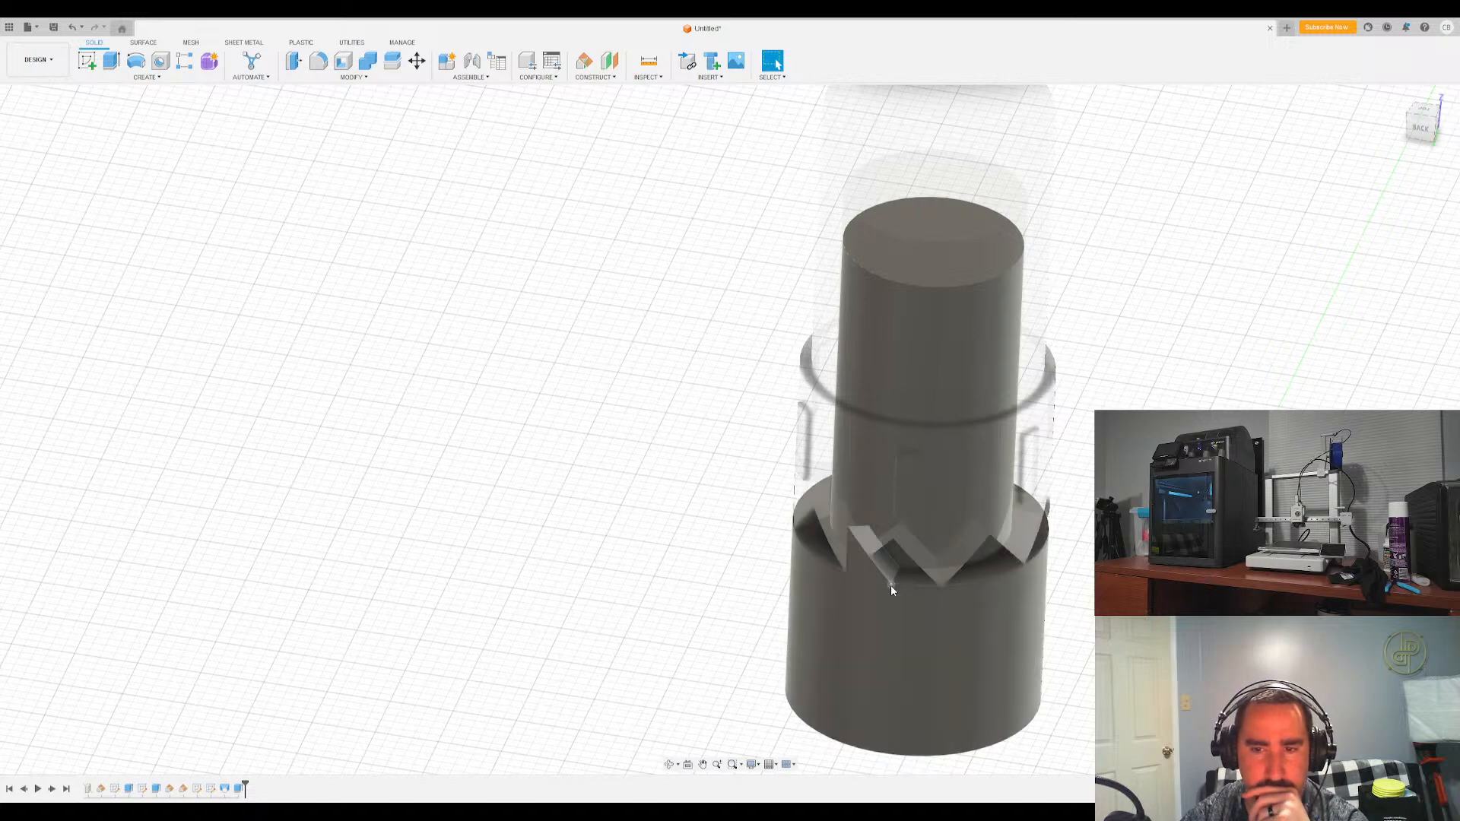
pyautogui.click(86, 61)
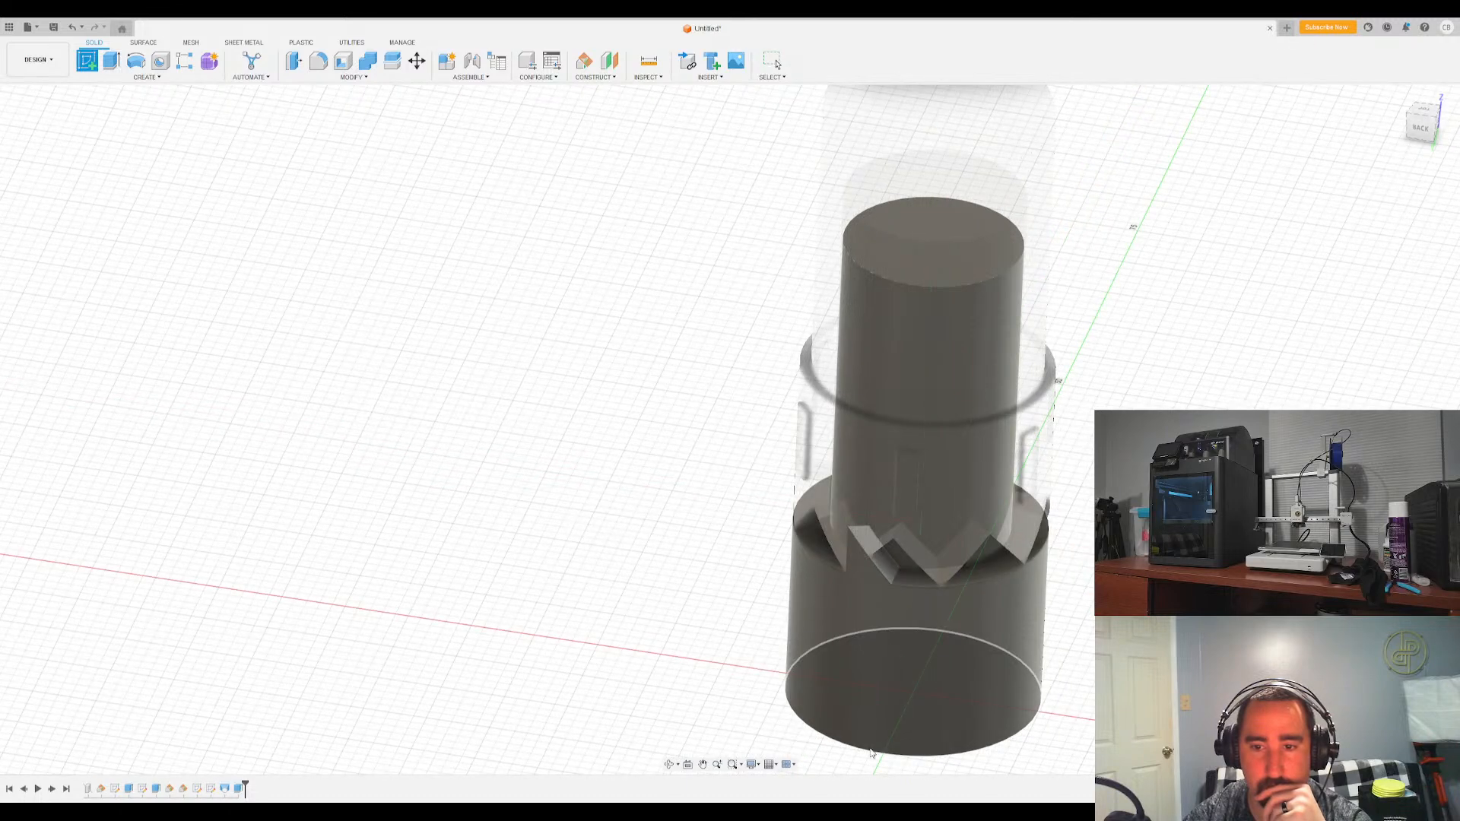
pyautogui.click(942, 736)
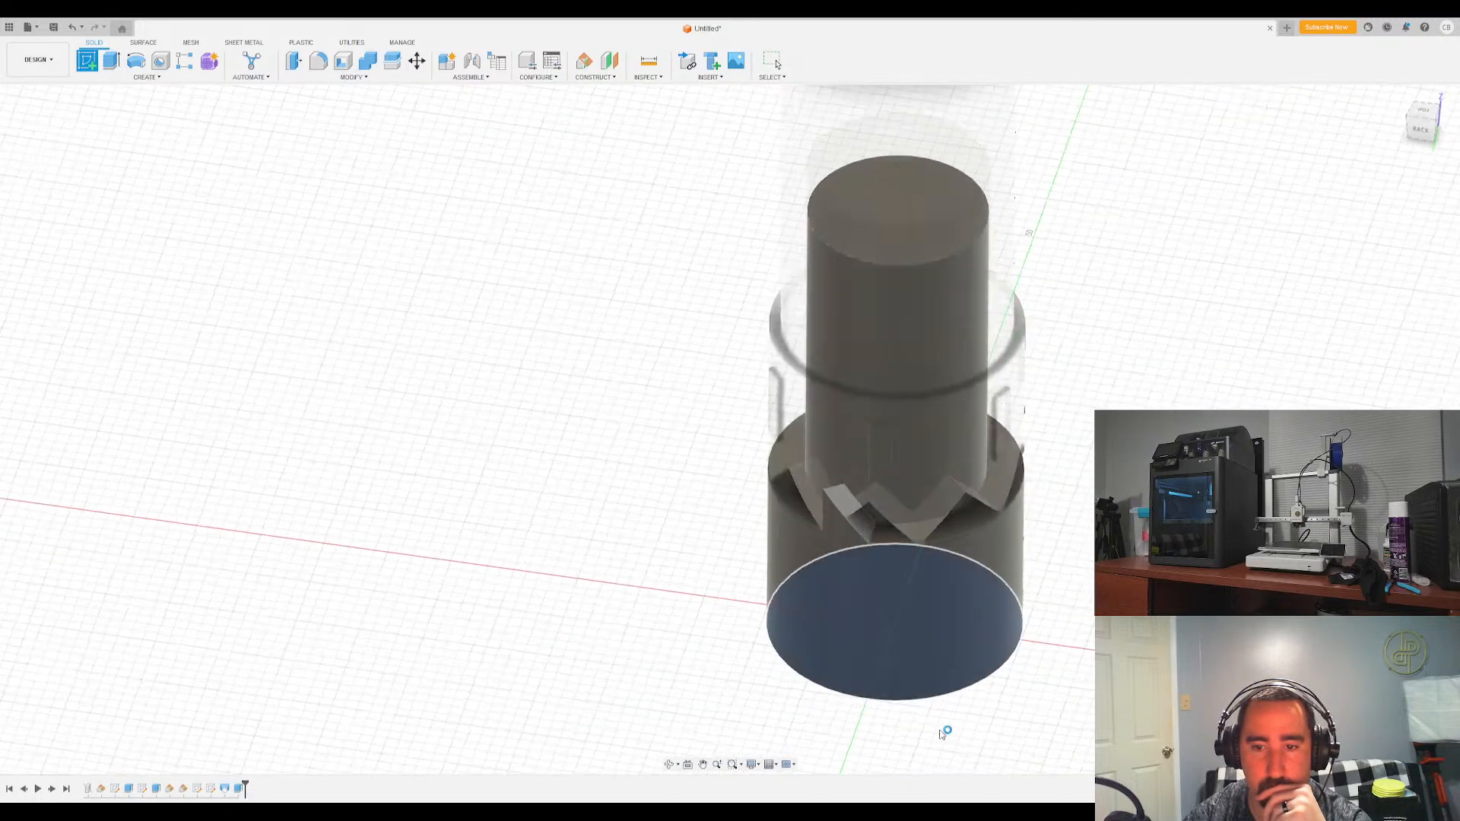
# Try to draw a line from the tooth's lower corner down to the collar's bottom edge
pyautogui.click(1399, 97)
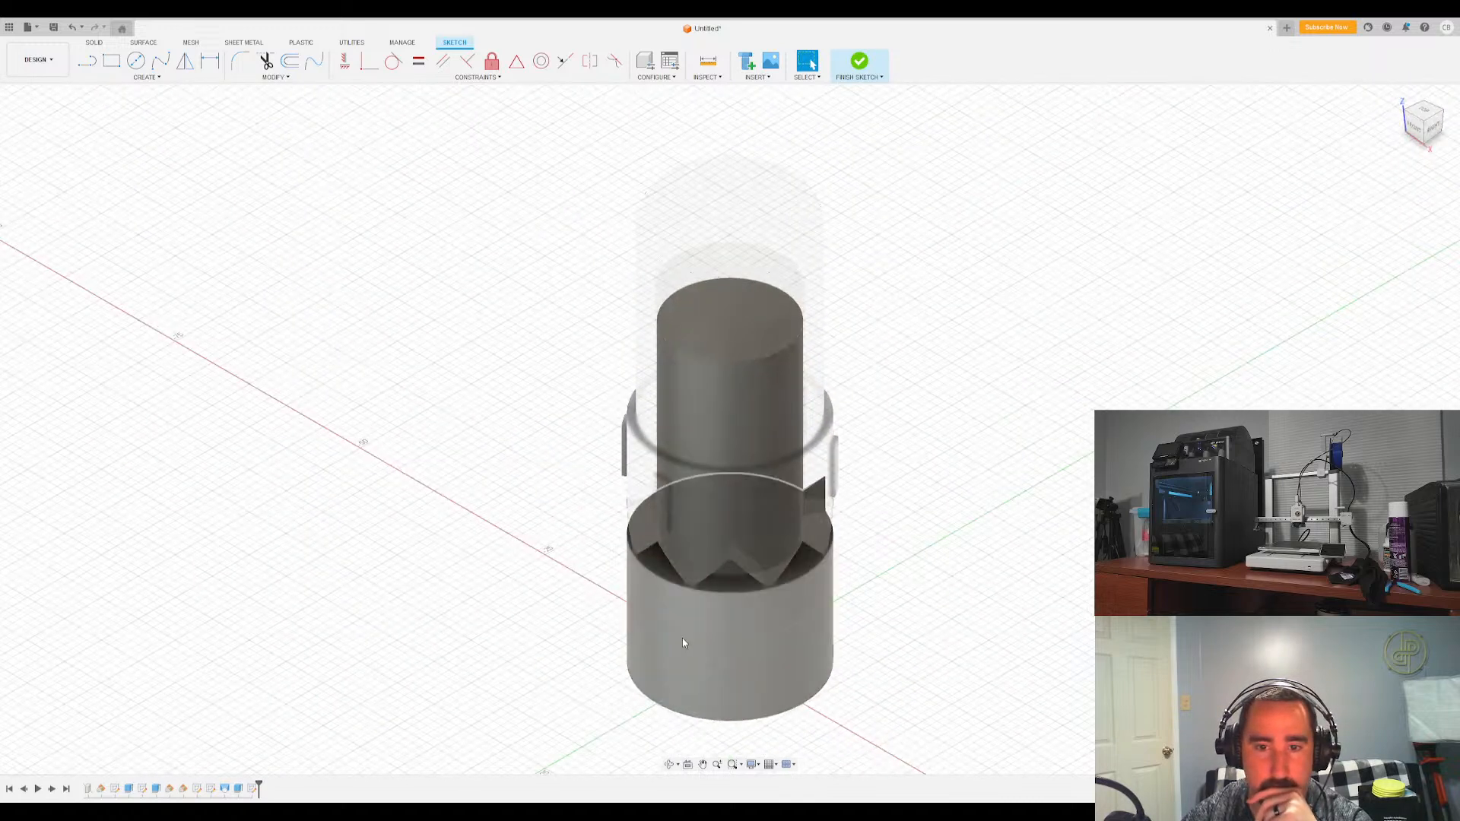
pyautogui.scroll(3, 682, 637)
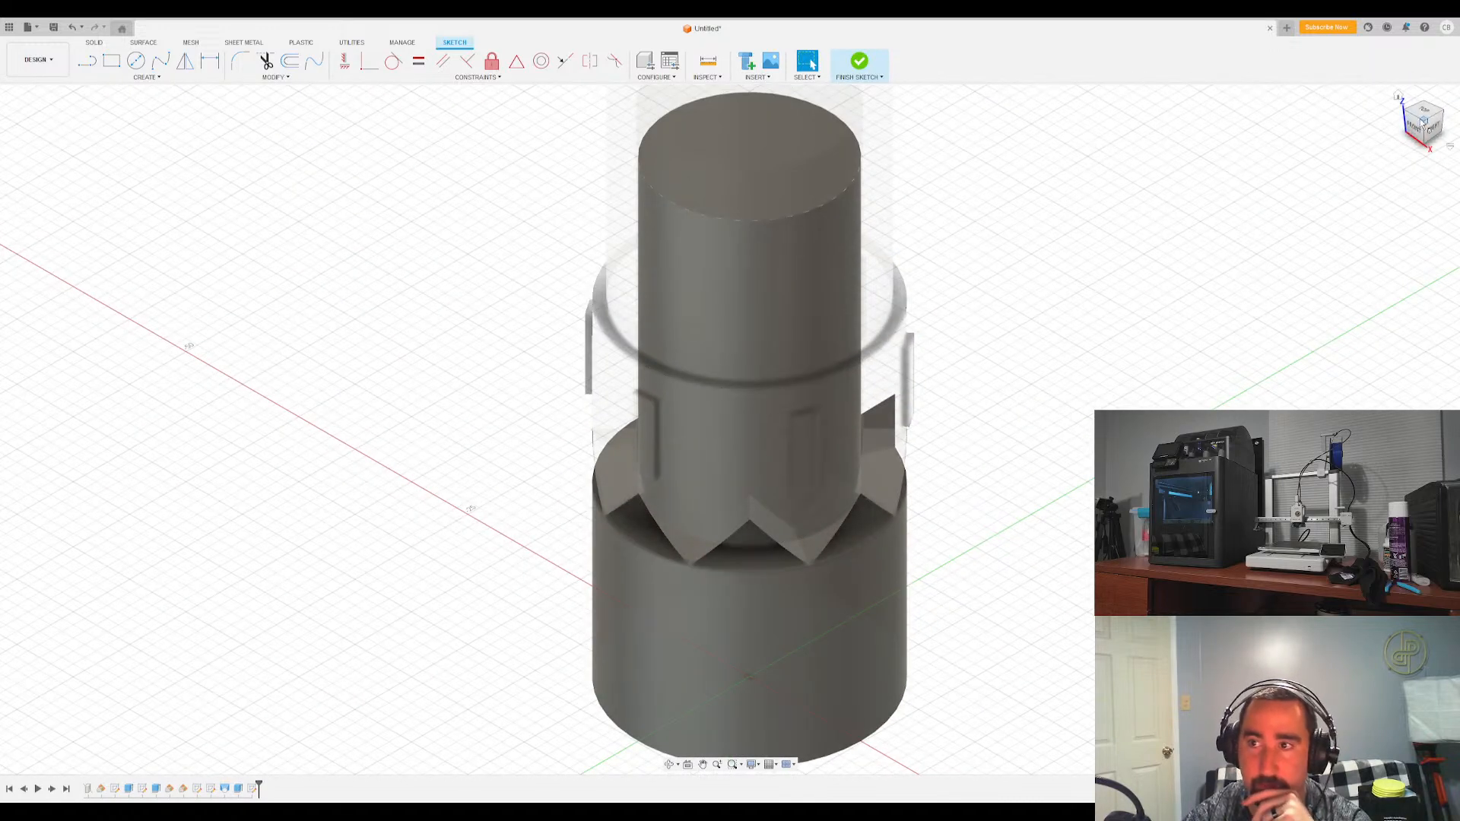
pyautogui.keyDown('shift'); pyautogui.moveTo(1428, 140); pyautogui.dragTo(1442, 142, button='middle'); pyautogui.keyUp('shift')
pyautogui.moveTo(1443, 142); pyautogui.dragTo(1454, 103)
pyautogui.keyDown('shift'); pyautogui.moveTo(1454, 103); pyautogui.dragTo(1423, 125, button='middle'); pyautogui.keyUp('shift')
pyautogui.scroll(-3, 739, 610)
pyautogui.scroll(3, 739, 615)
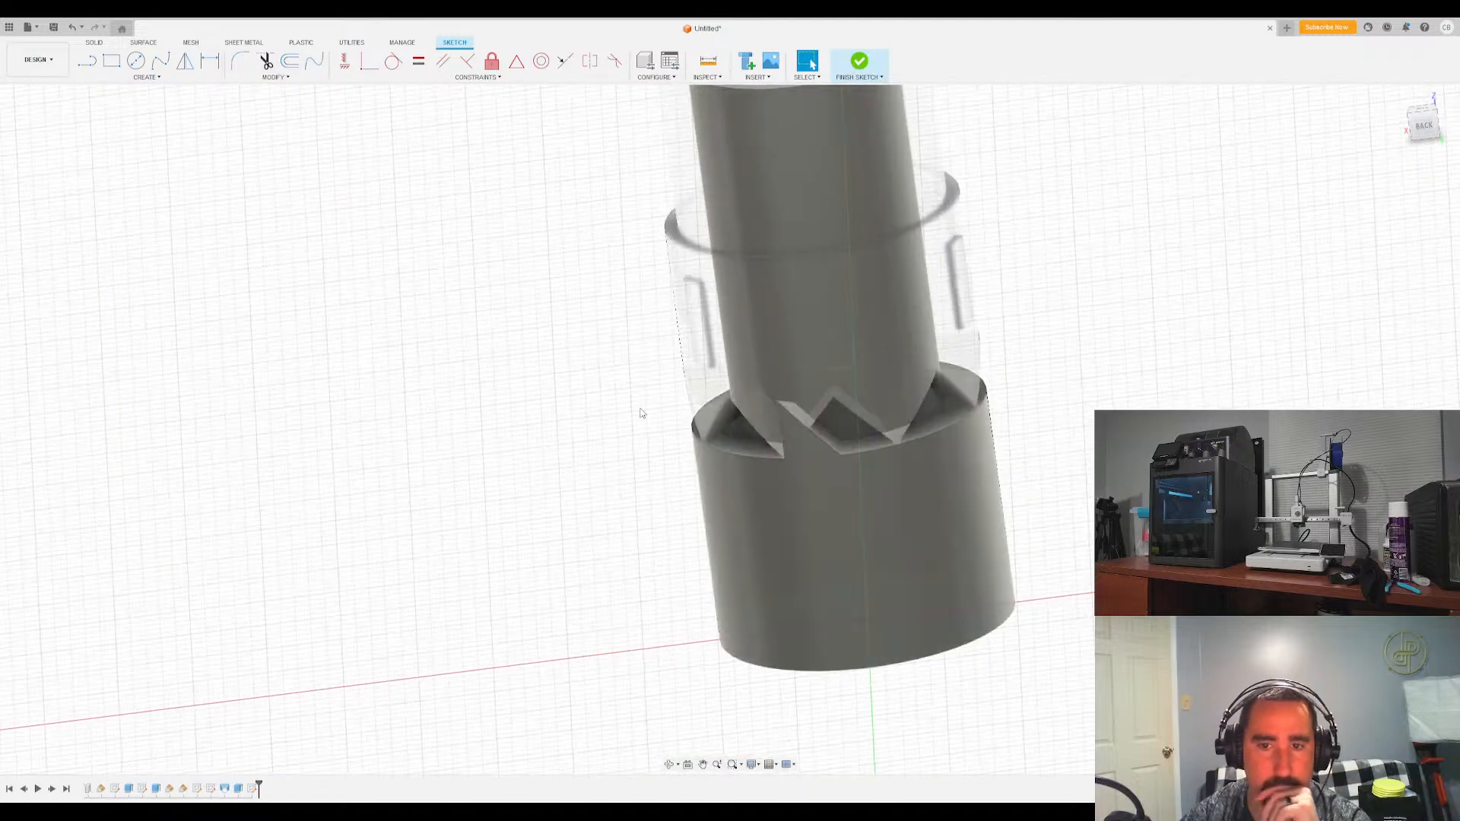
pyautogui.press('l')
pyautogui.click(783, 459)
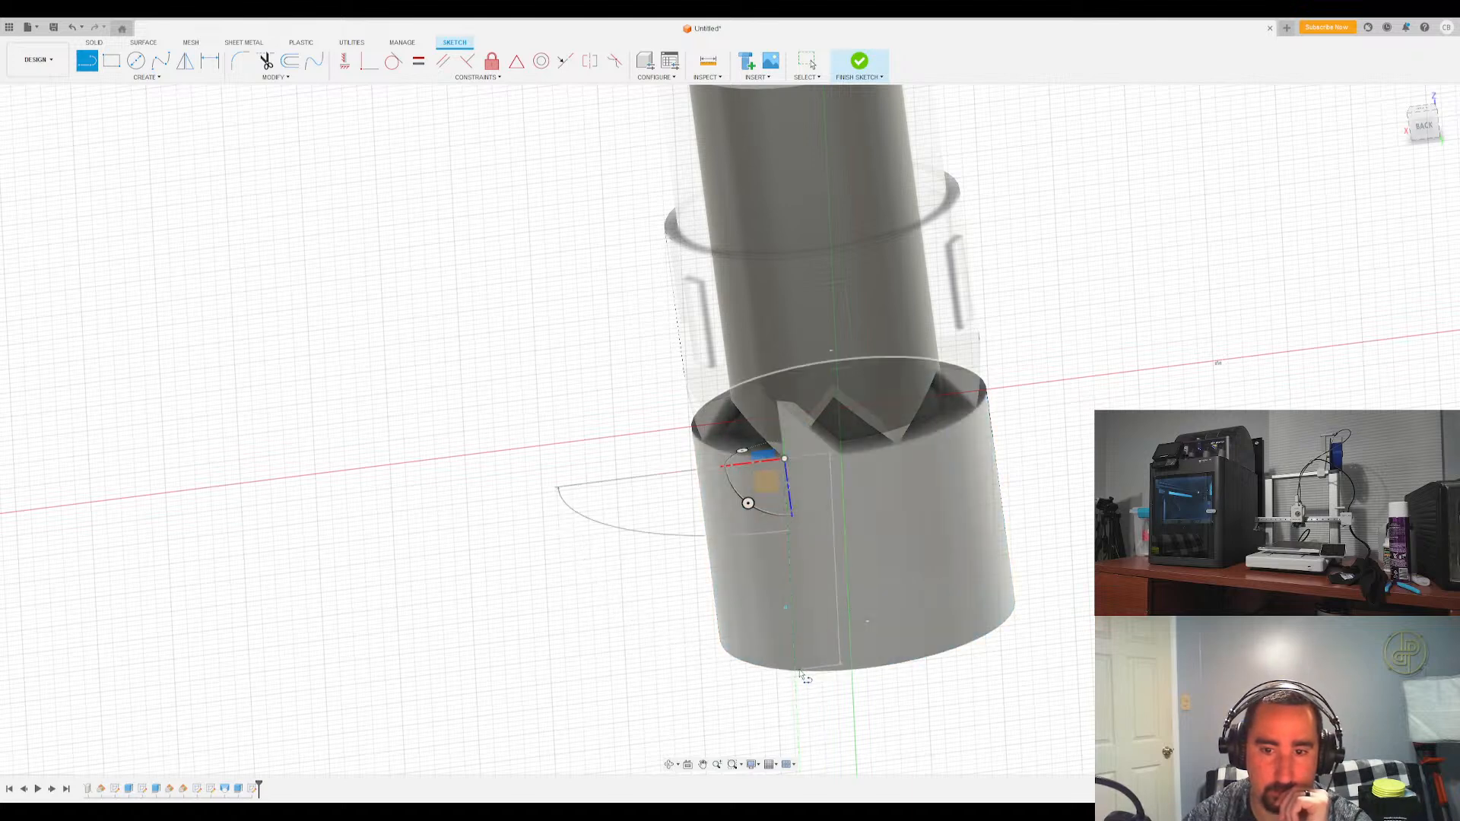
pyautogui.click(796, 670)
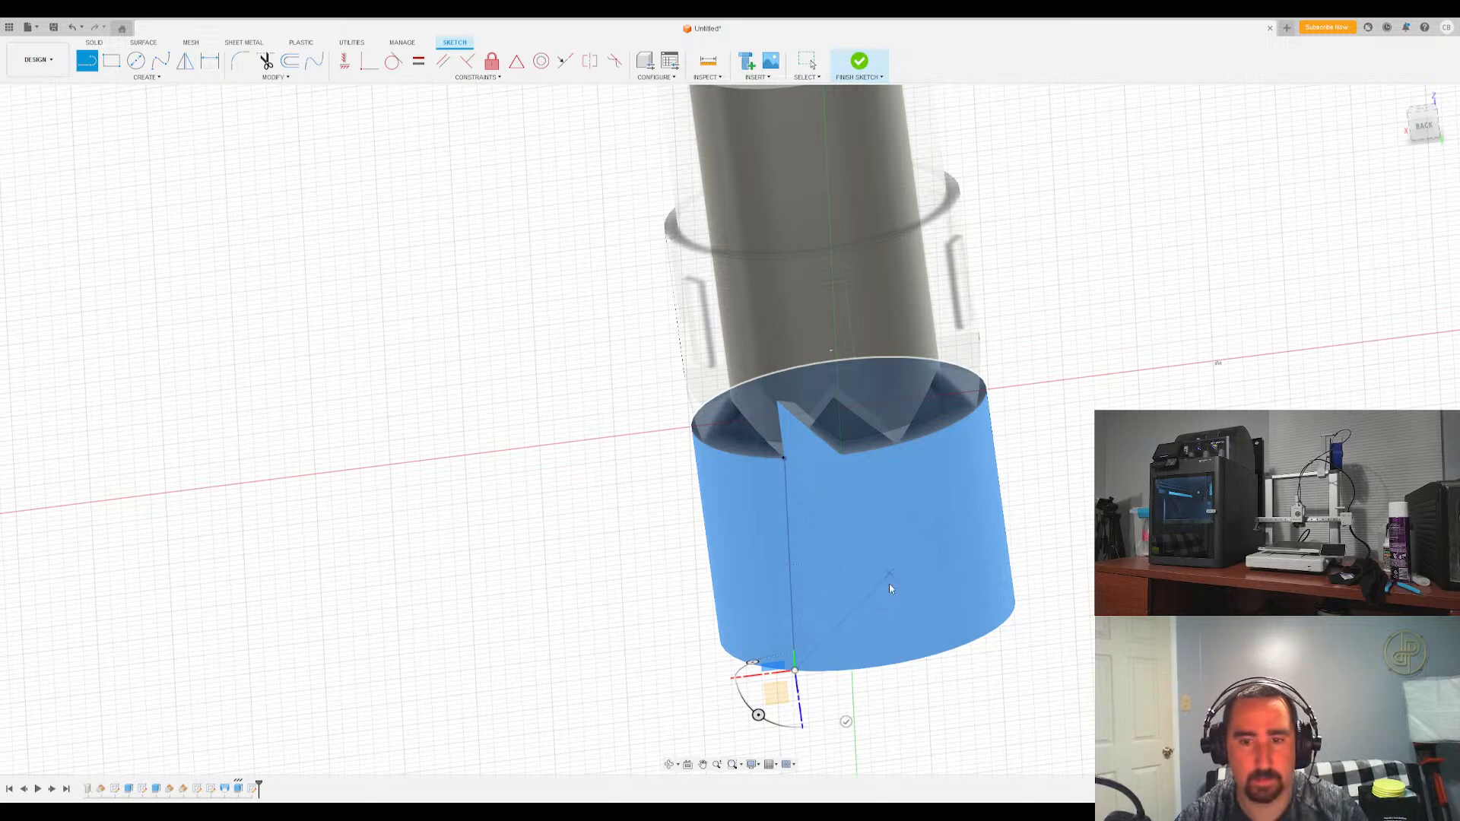
pyautogui.press('Escape')
pyautogui.keyDown('shift'); pyautogui.moveTo(830, 367); pyautogui.dragTo(843, 394, button='middle'); pyautogui.keyUp('shift')
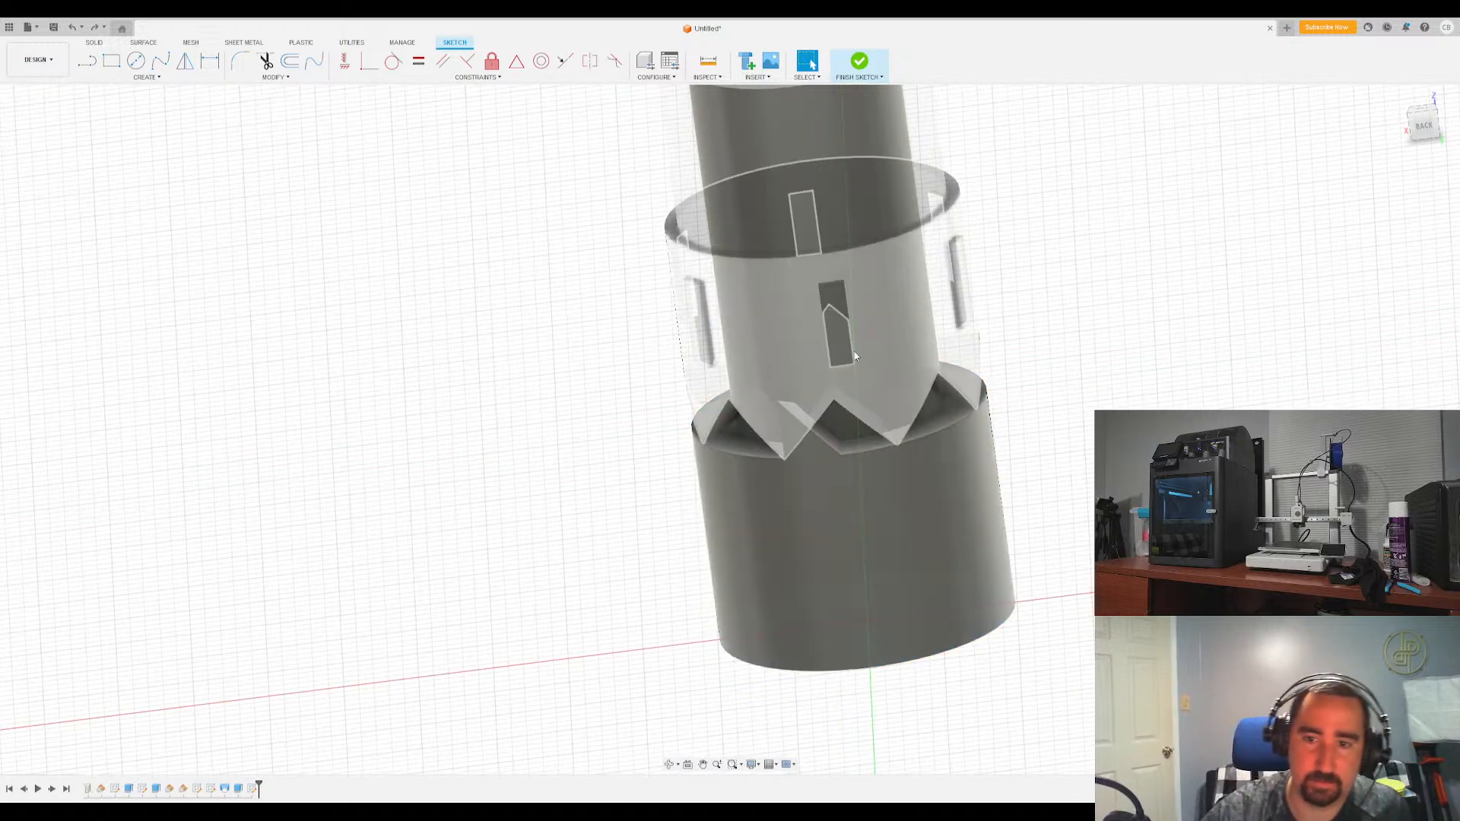
pyautogui.click(1421, 123)
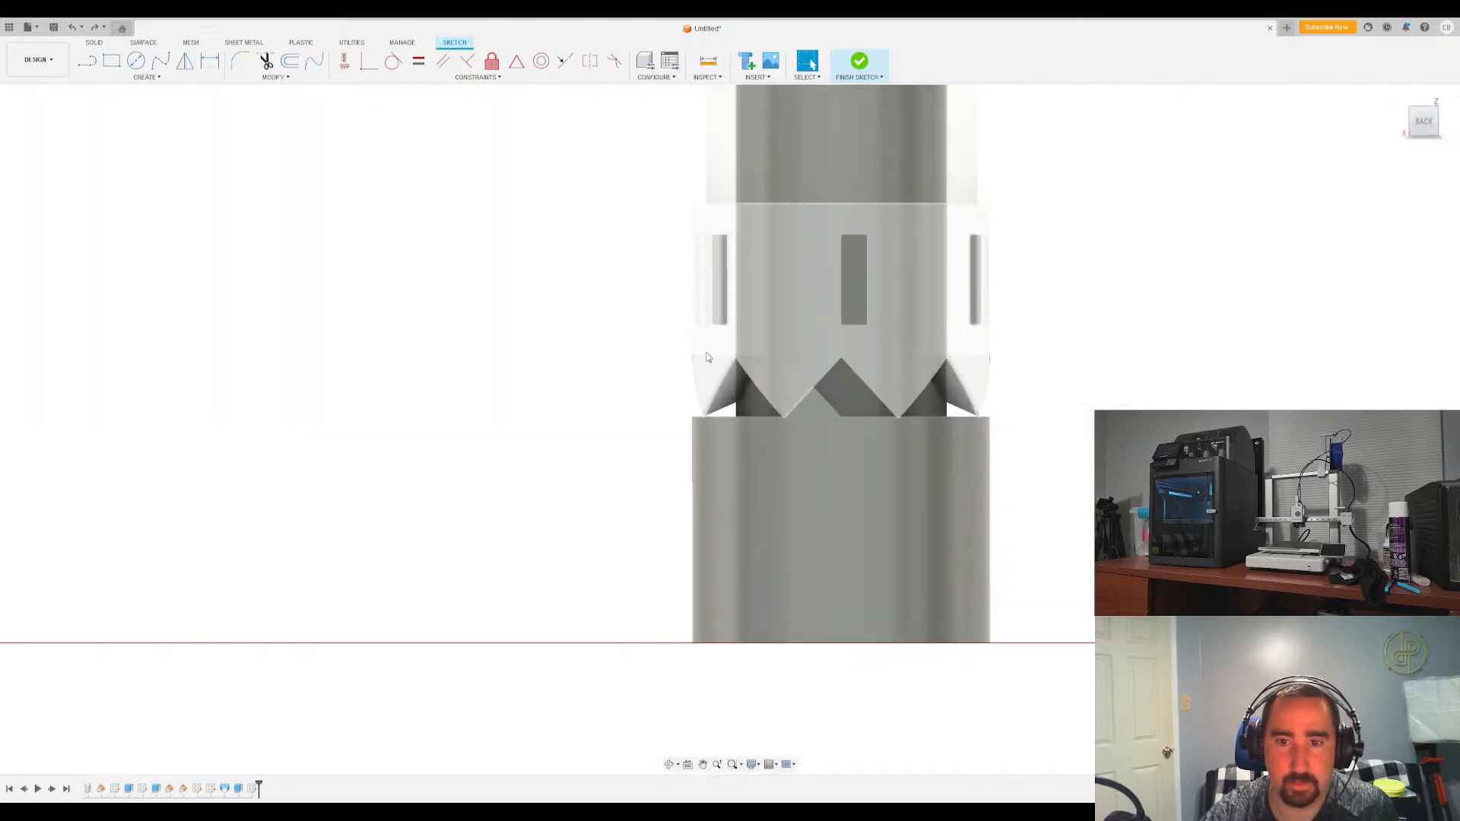
pyautogui.press('l')
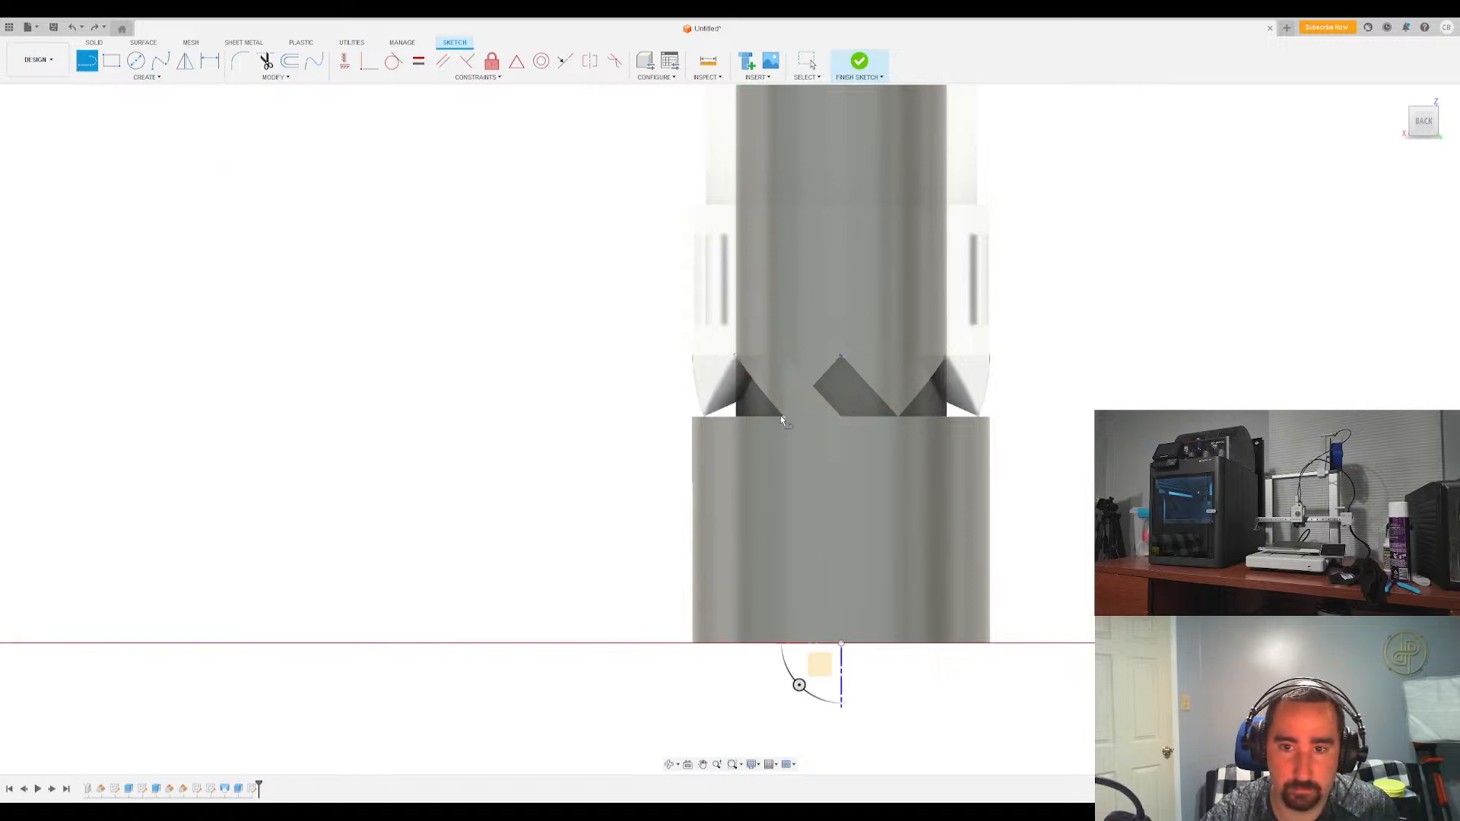
pyautogui.click(783, 417)
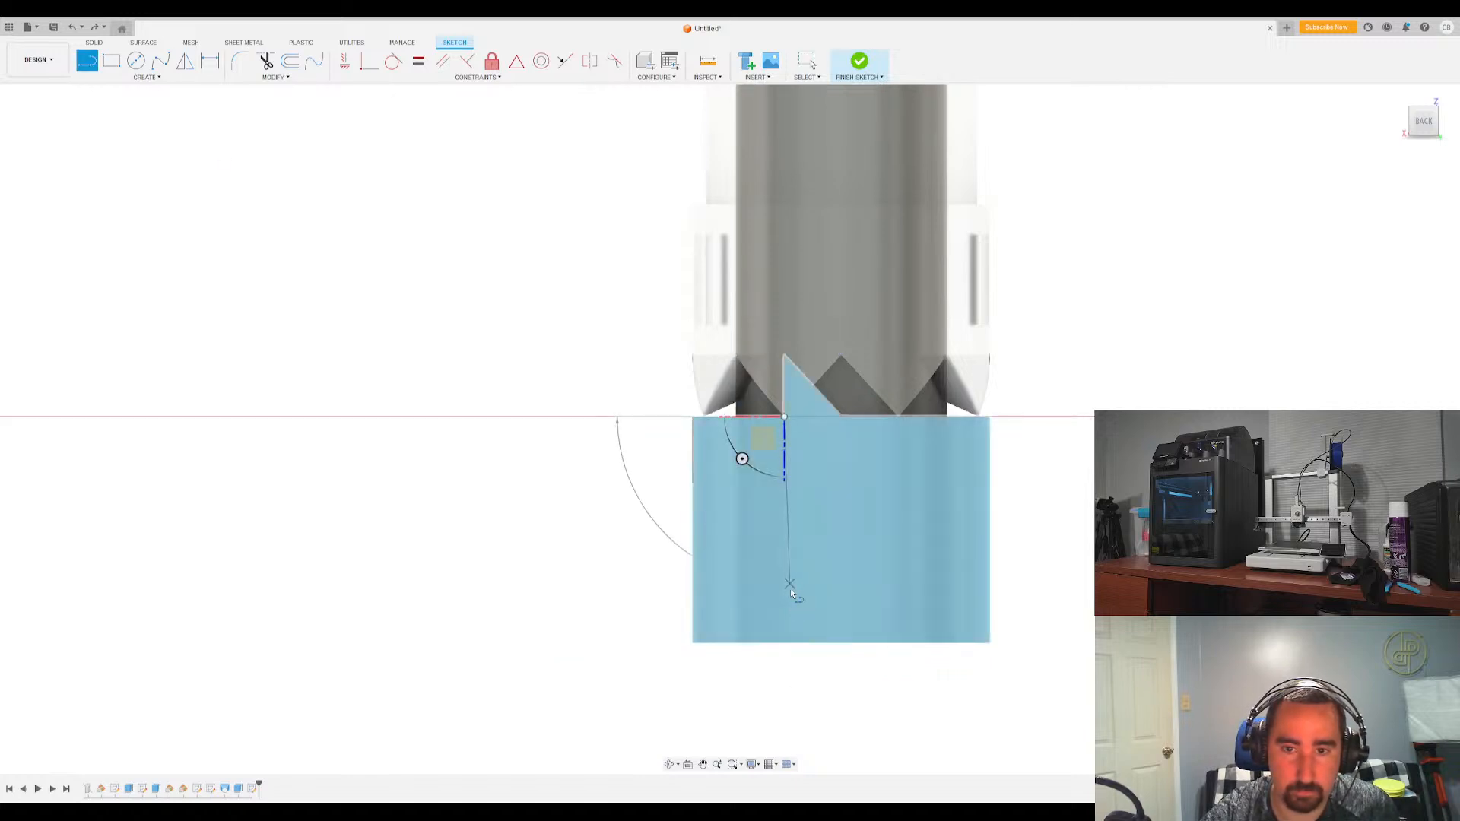
pyautogui.press('Escape')
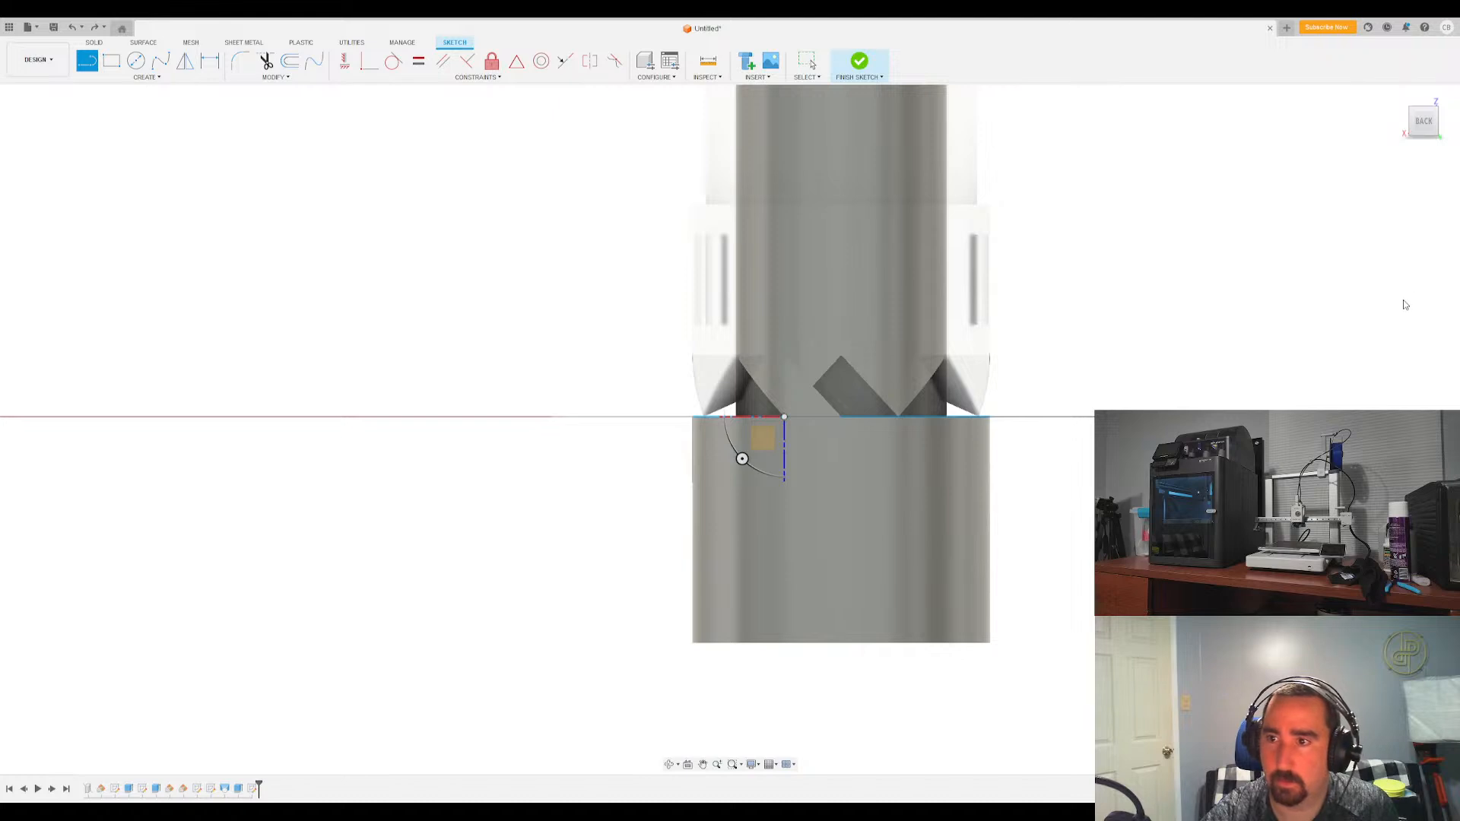
pyautogui.press('Escape')
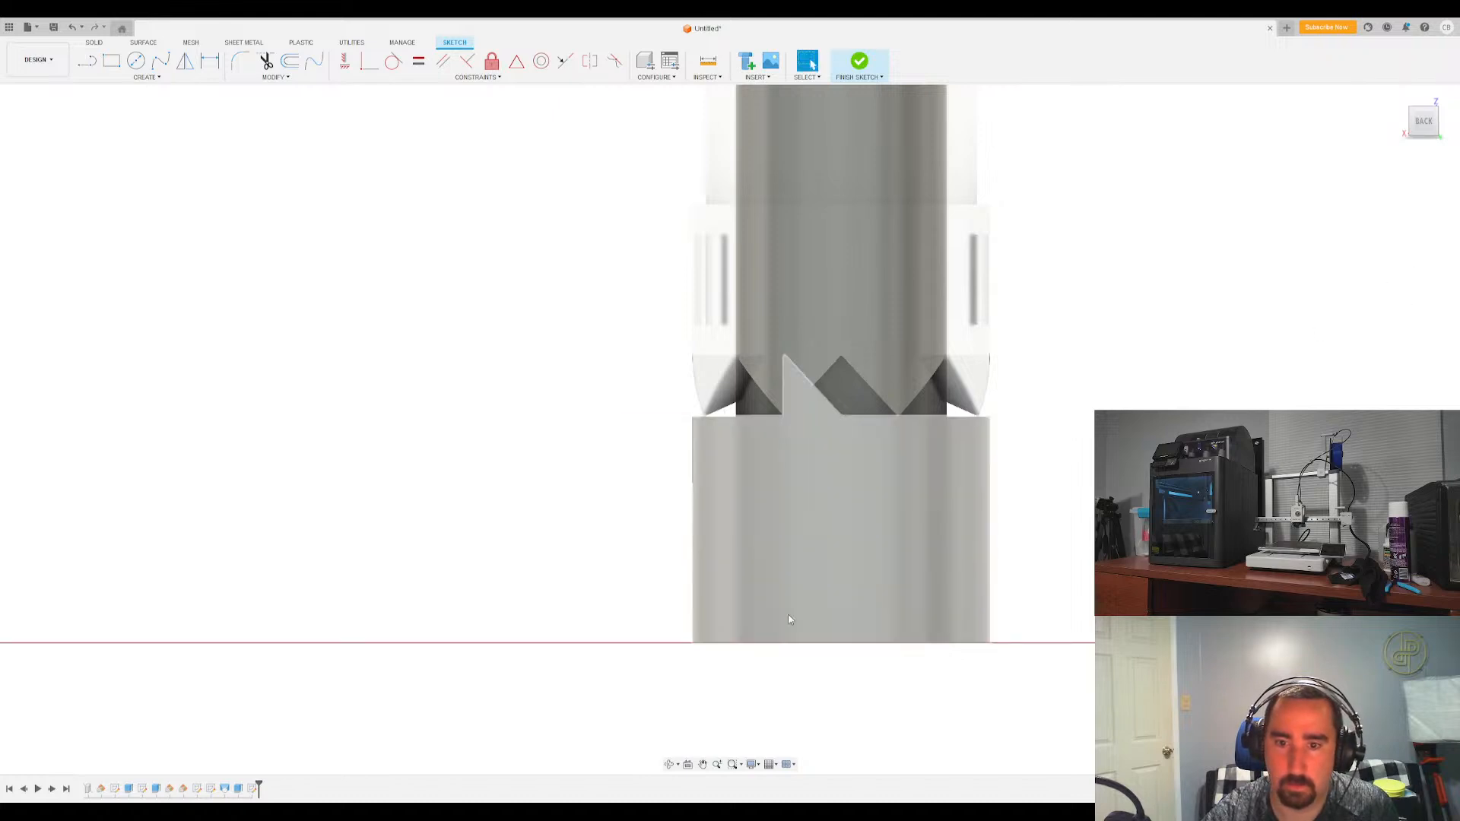
# Draw two vertical lines from the tooth's lower corners down to the collar's bottom edge
pyautogui.moveTo(1428, 120); pyautogui.dragTo(1422, 137)
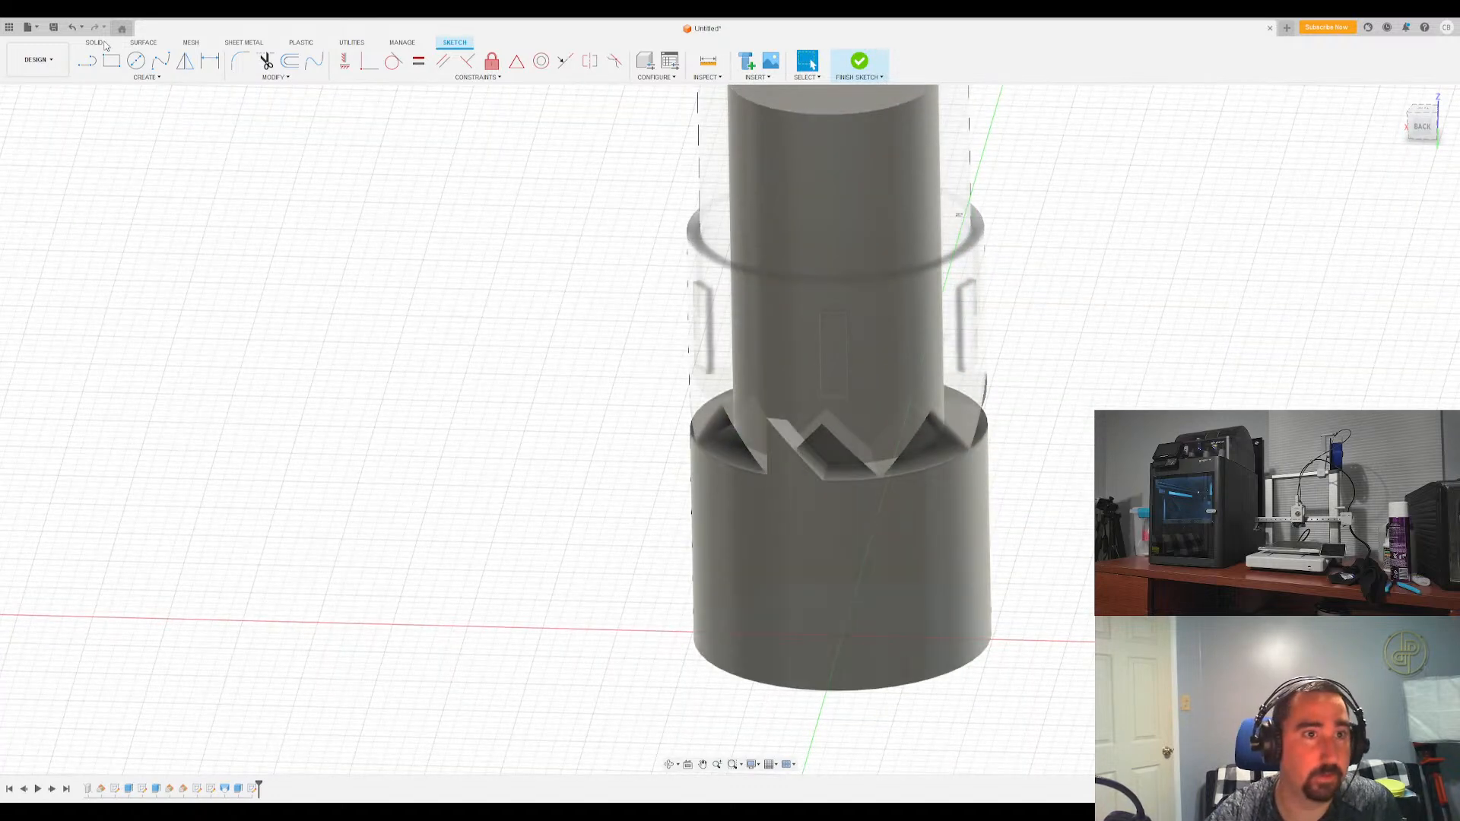
pyautogui.click(87, 61)
pyautogui.click(767, 475)
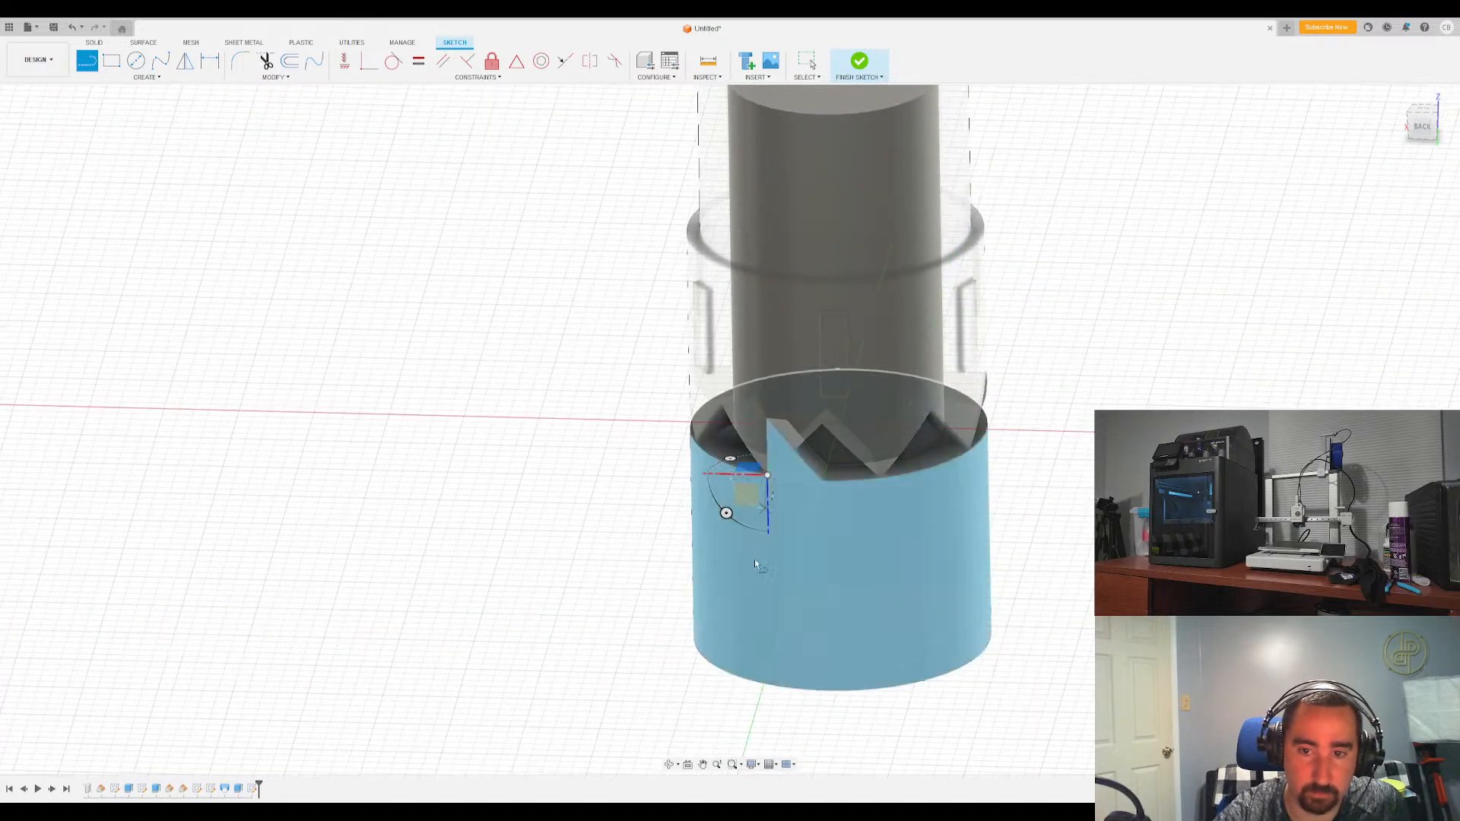
pyautogui.click(770, 687)
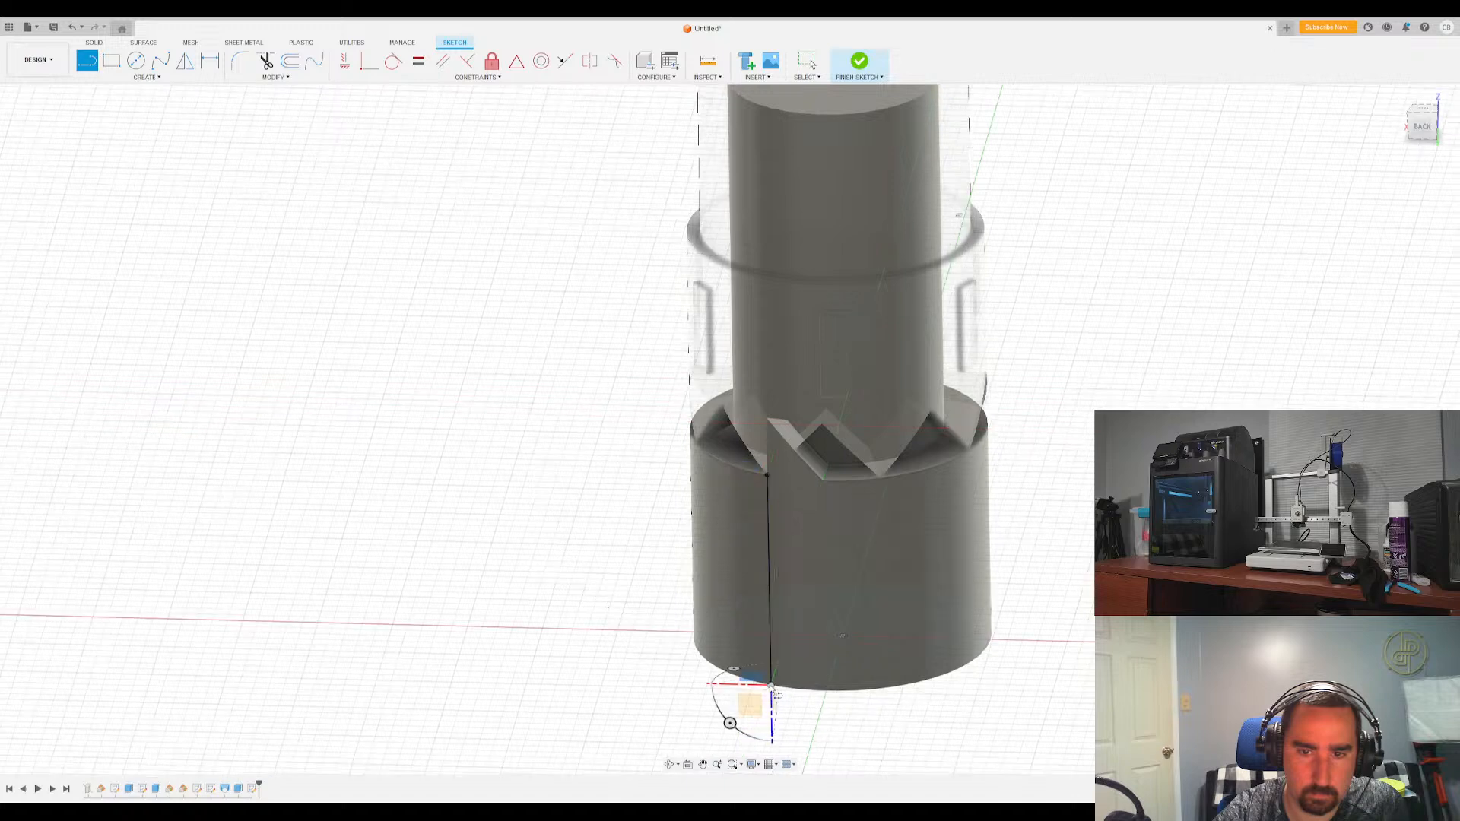
pyautogui.click(823, 481)
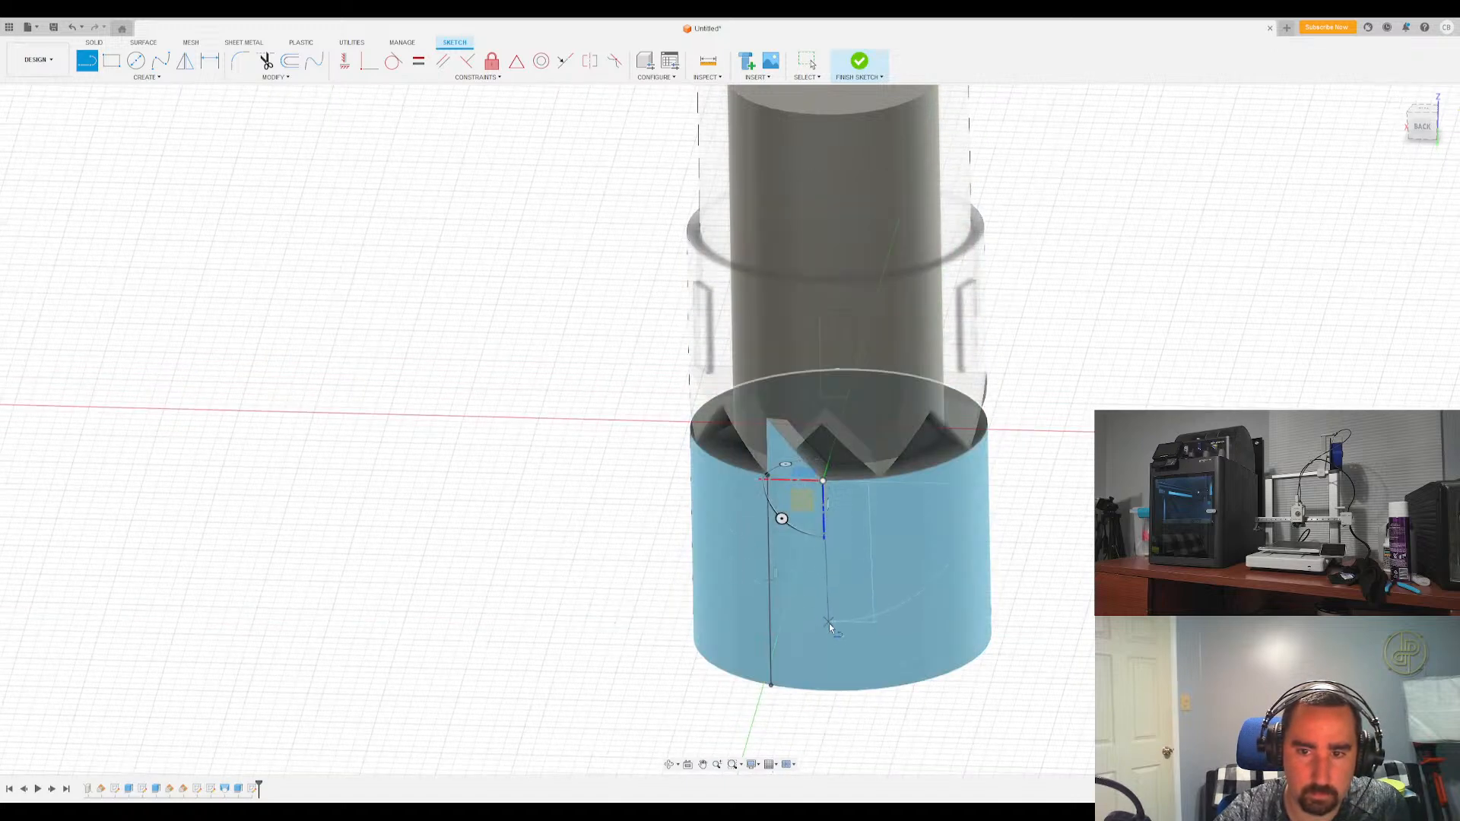
pyautogui.click(826, 691)
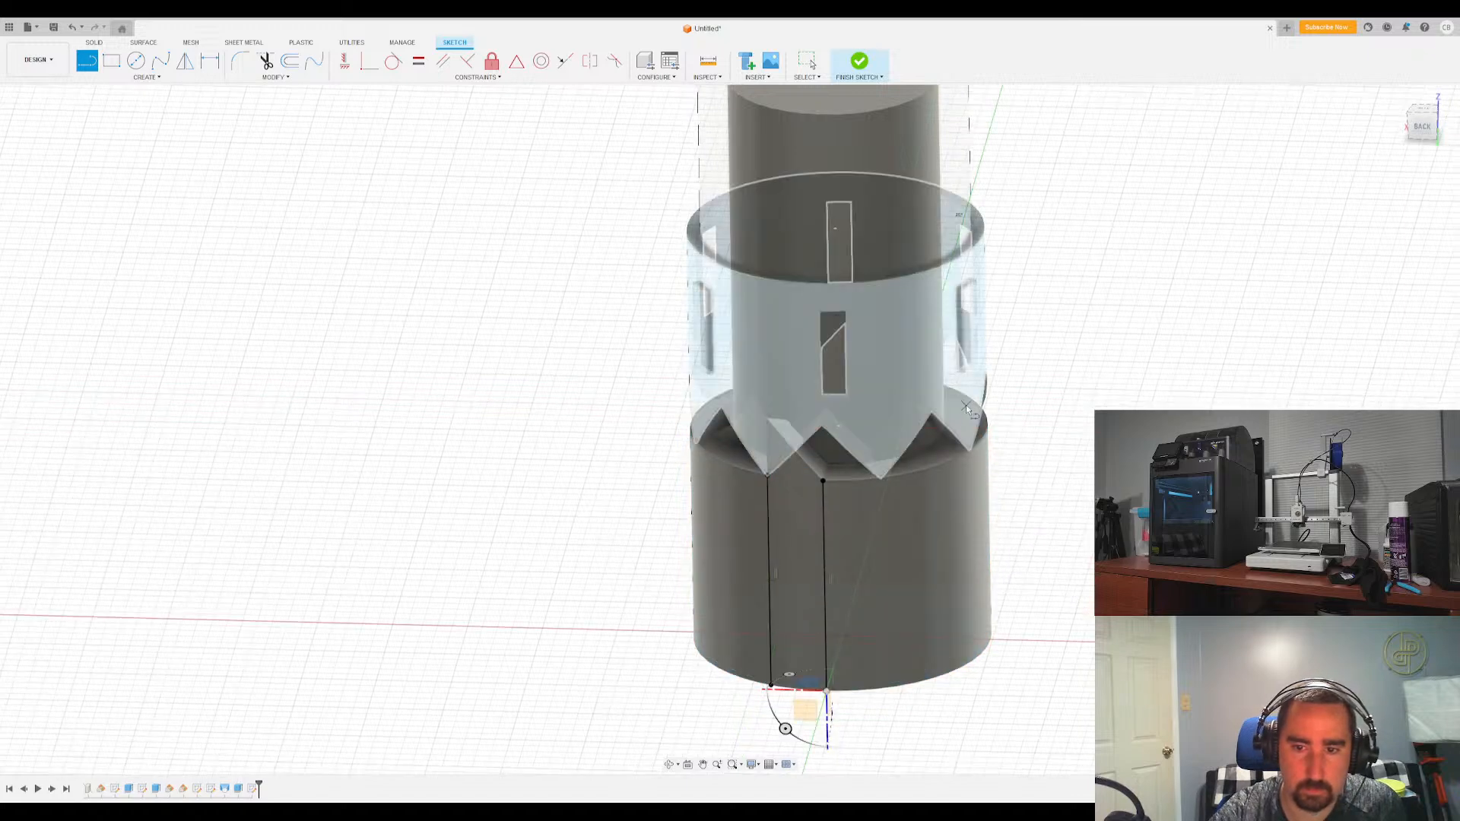
pyautogui.click(771, 687)
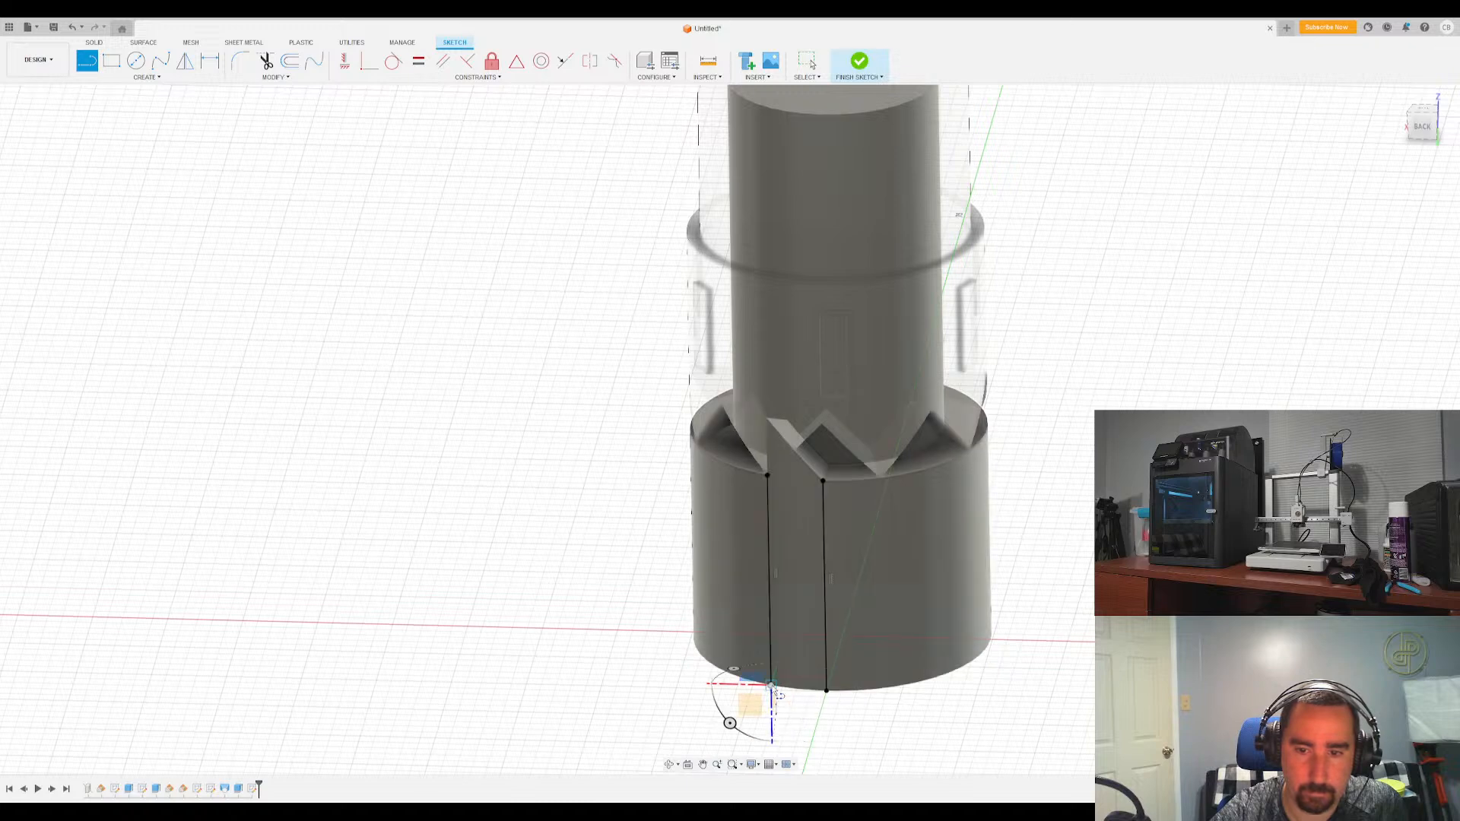
pyautogui.press('Escape')
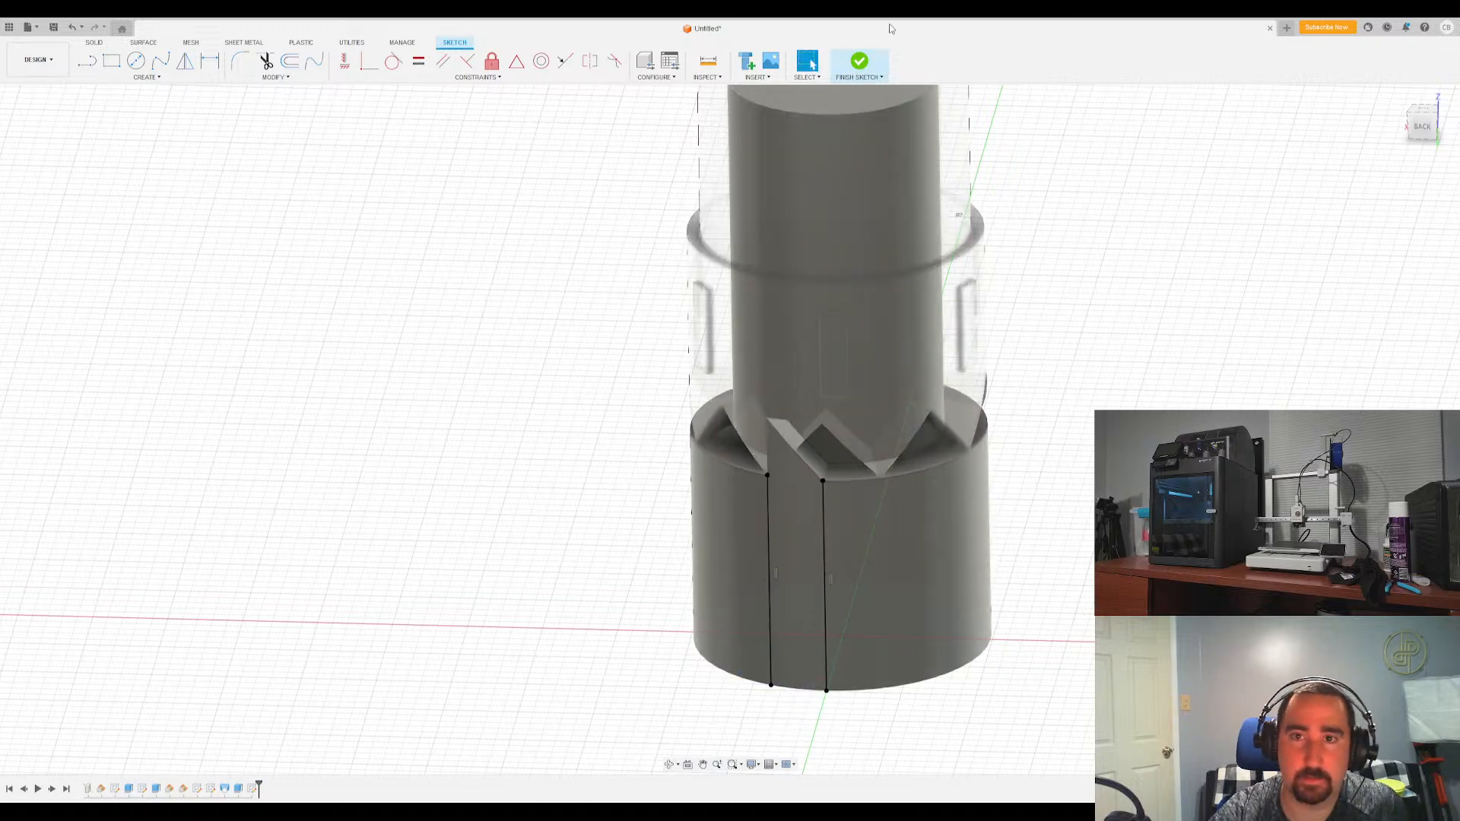
# Finish the sketch and try to extrude the strip between the two vertical lines
pyautogui.click(861, 63)
pyautogui.press('e')
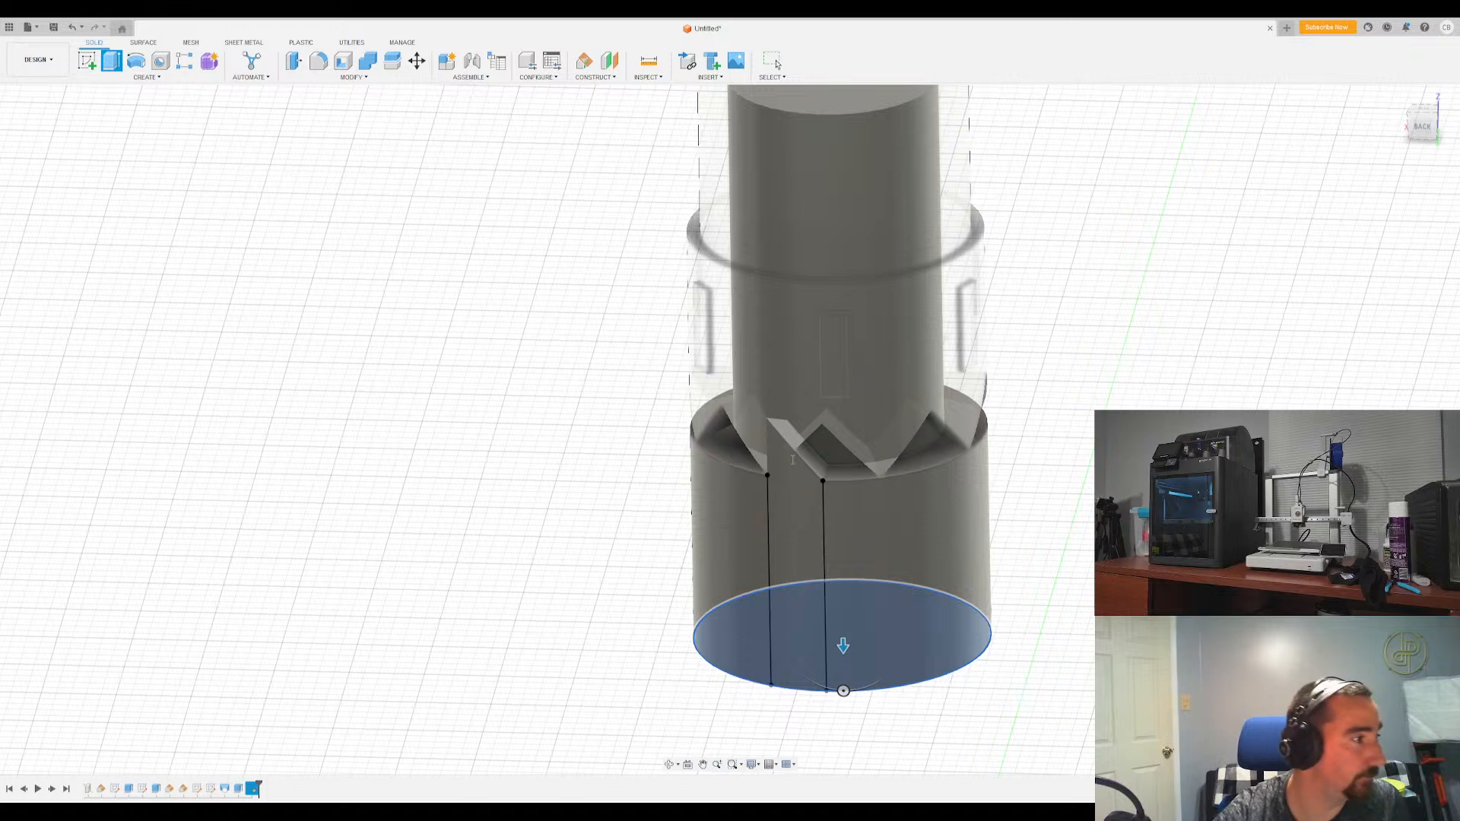
pyautogui.press('Escape')
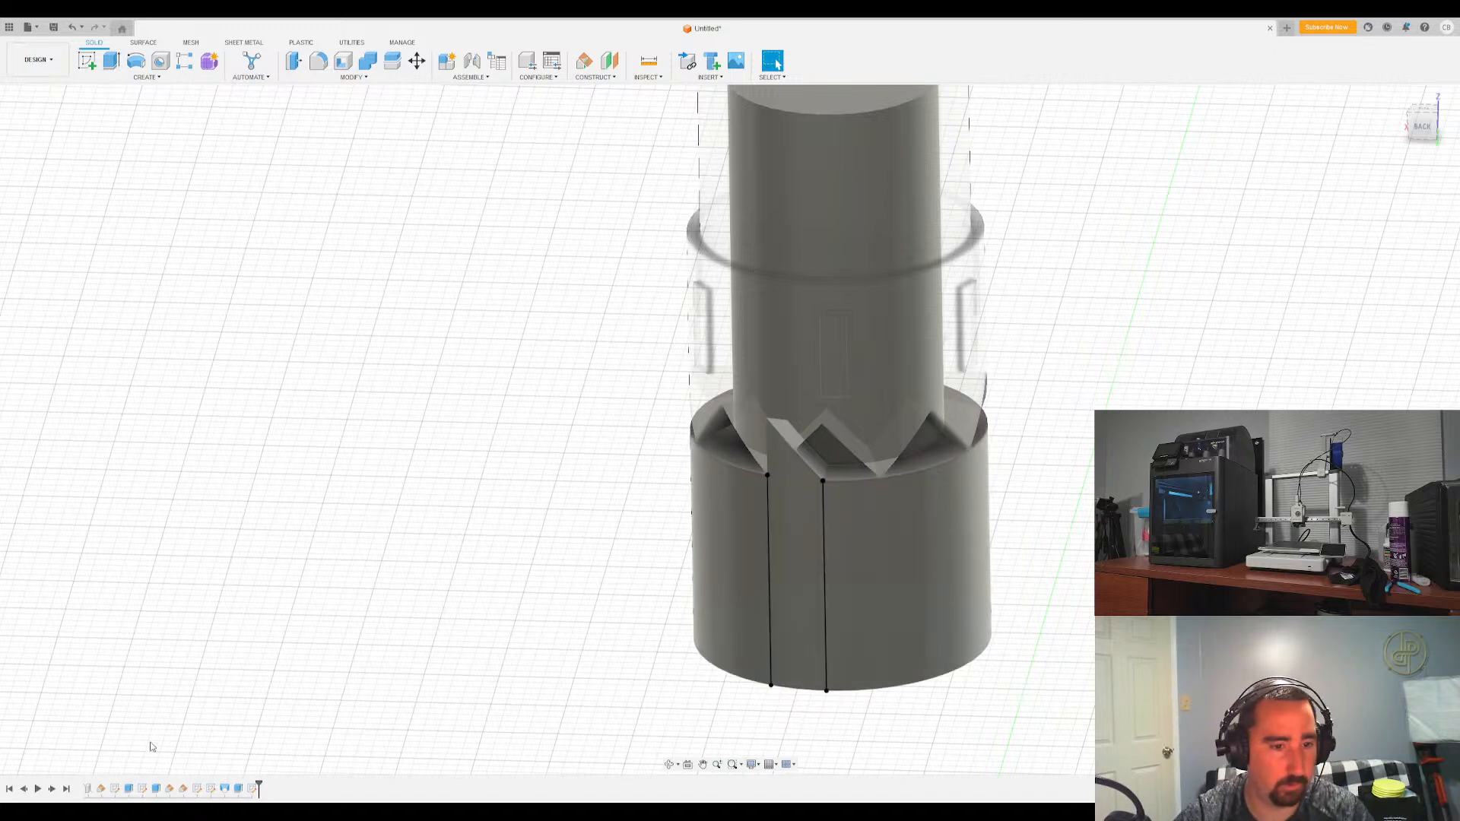
# Reopen the sketch, project the tooth's two upper edges and the collar's bottom edge into it, and finish the sketch
pyautogui.doubleClick(88, 747)
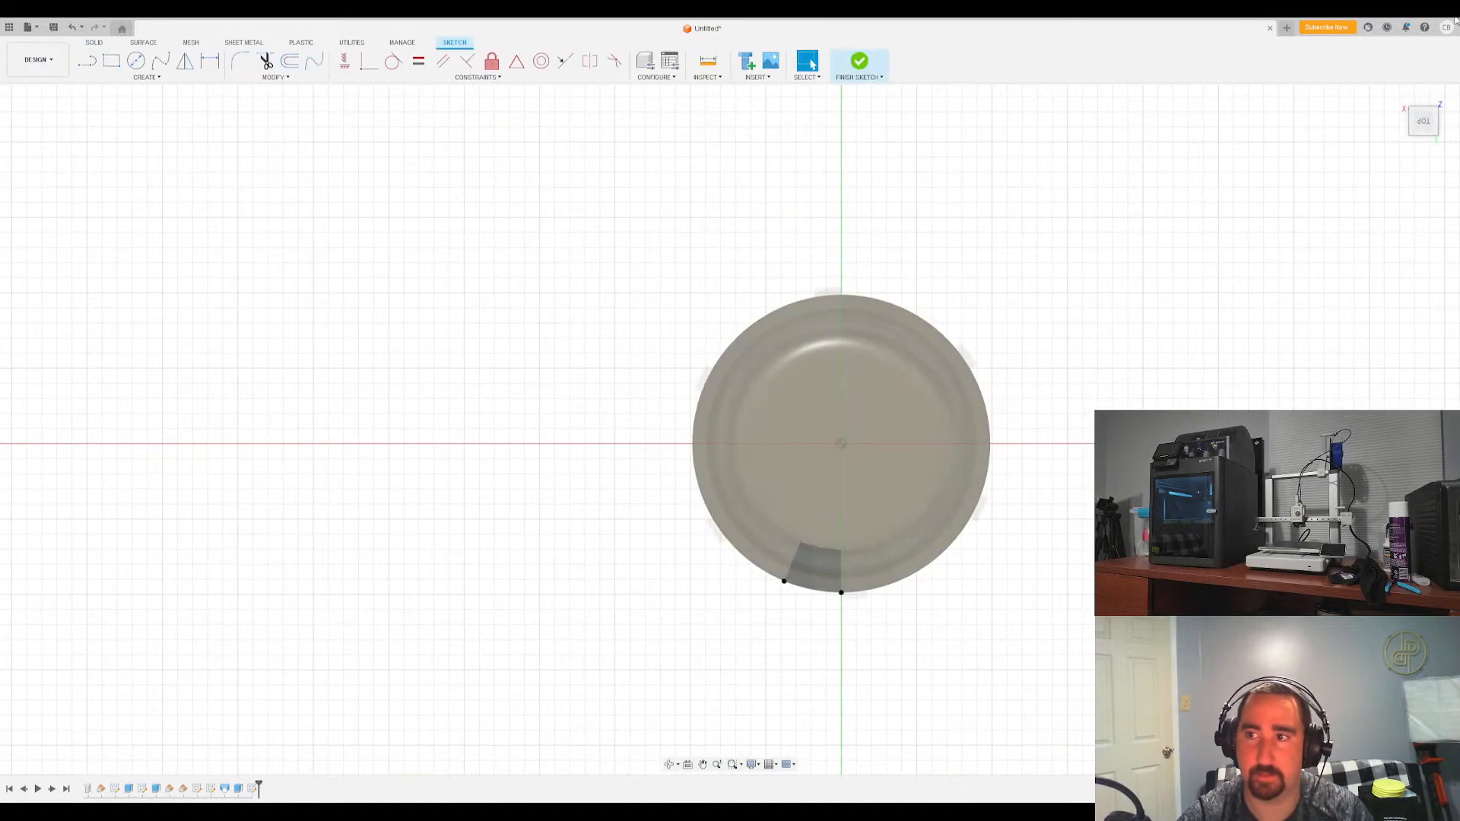
pyautogui.click(1398, 96)
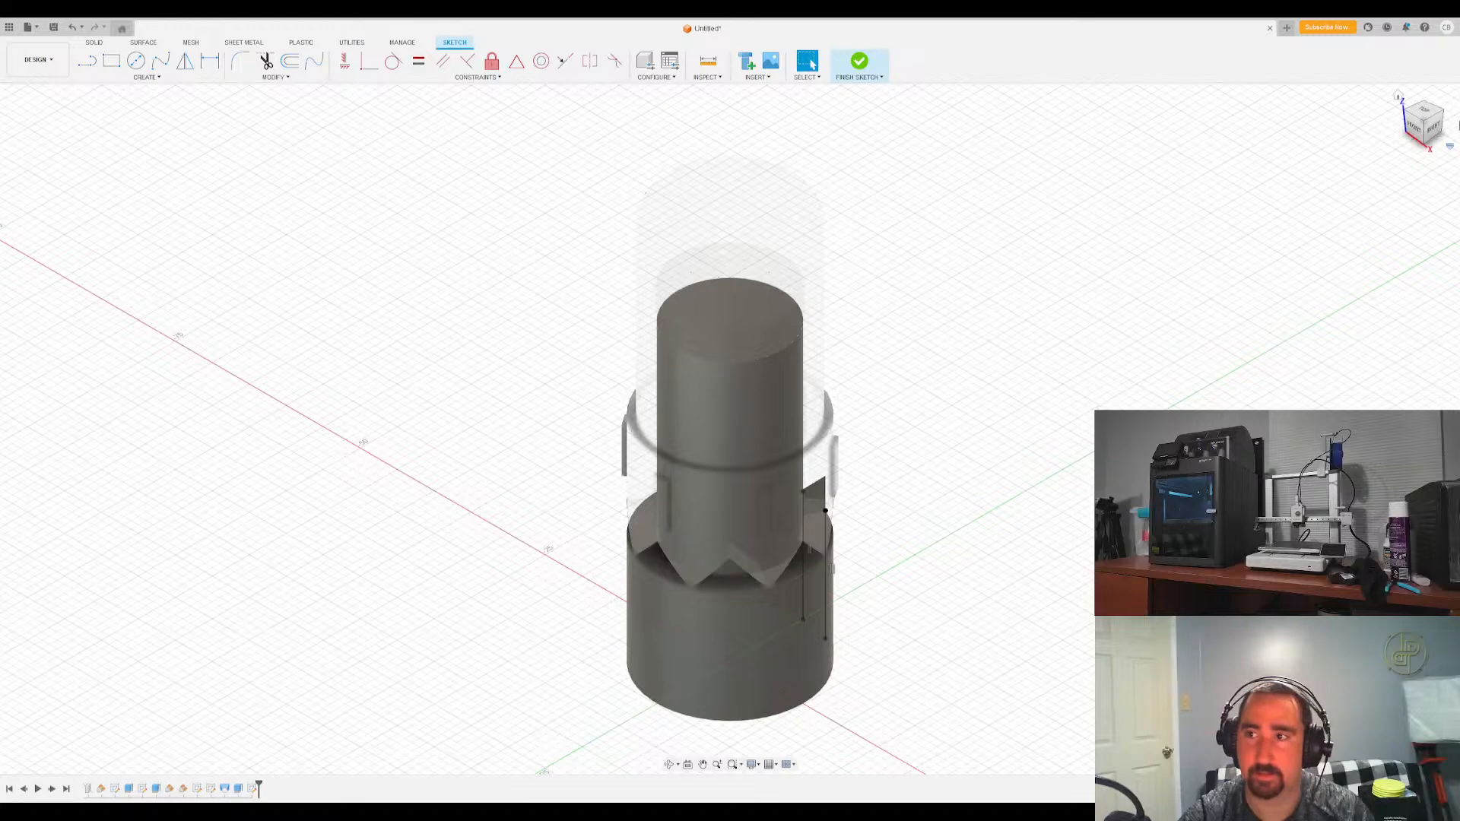
pyautogui.click(1443, 113)
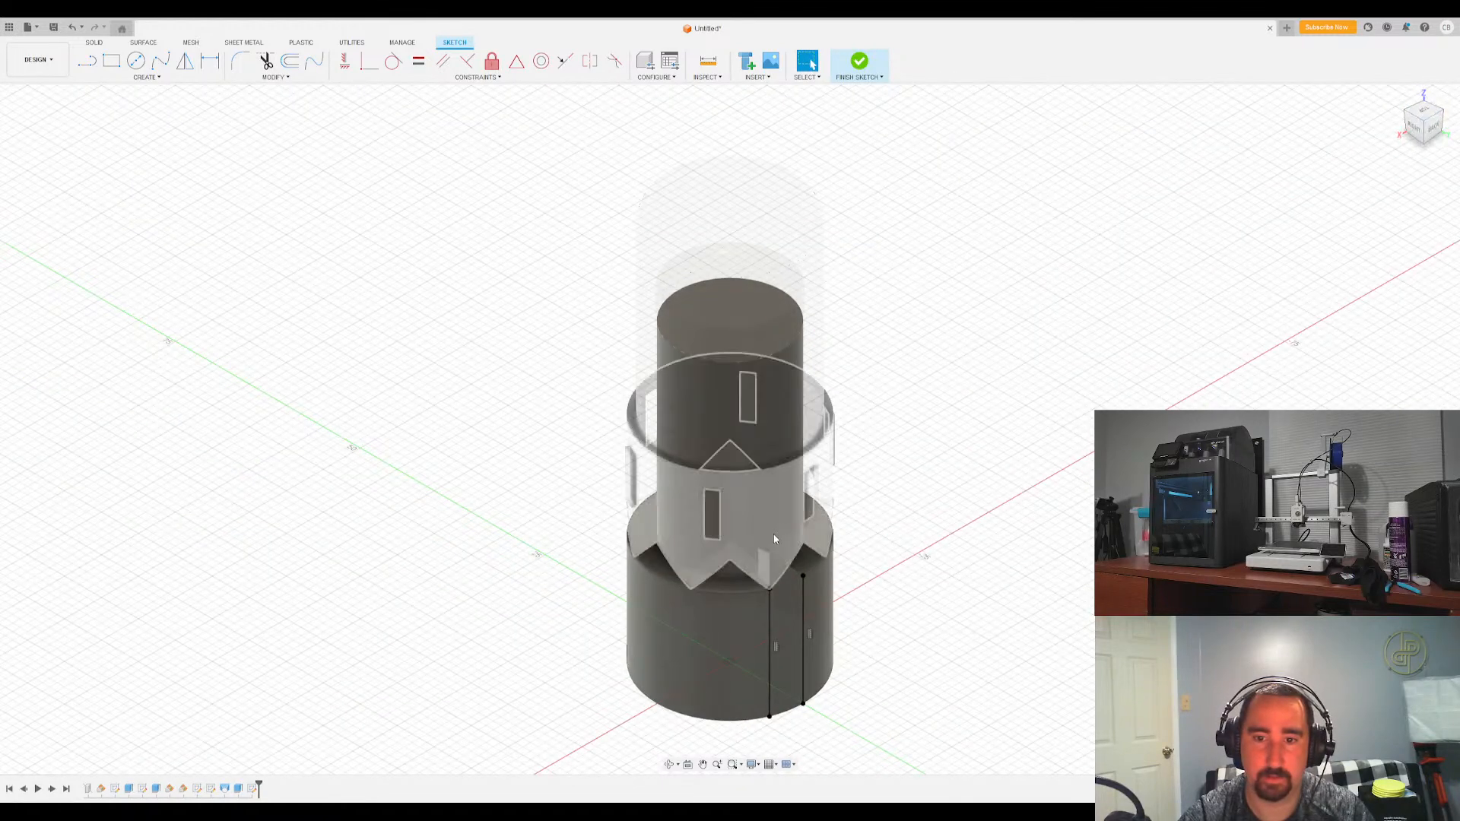
pyautogui.scroll(4, 788, 535)
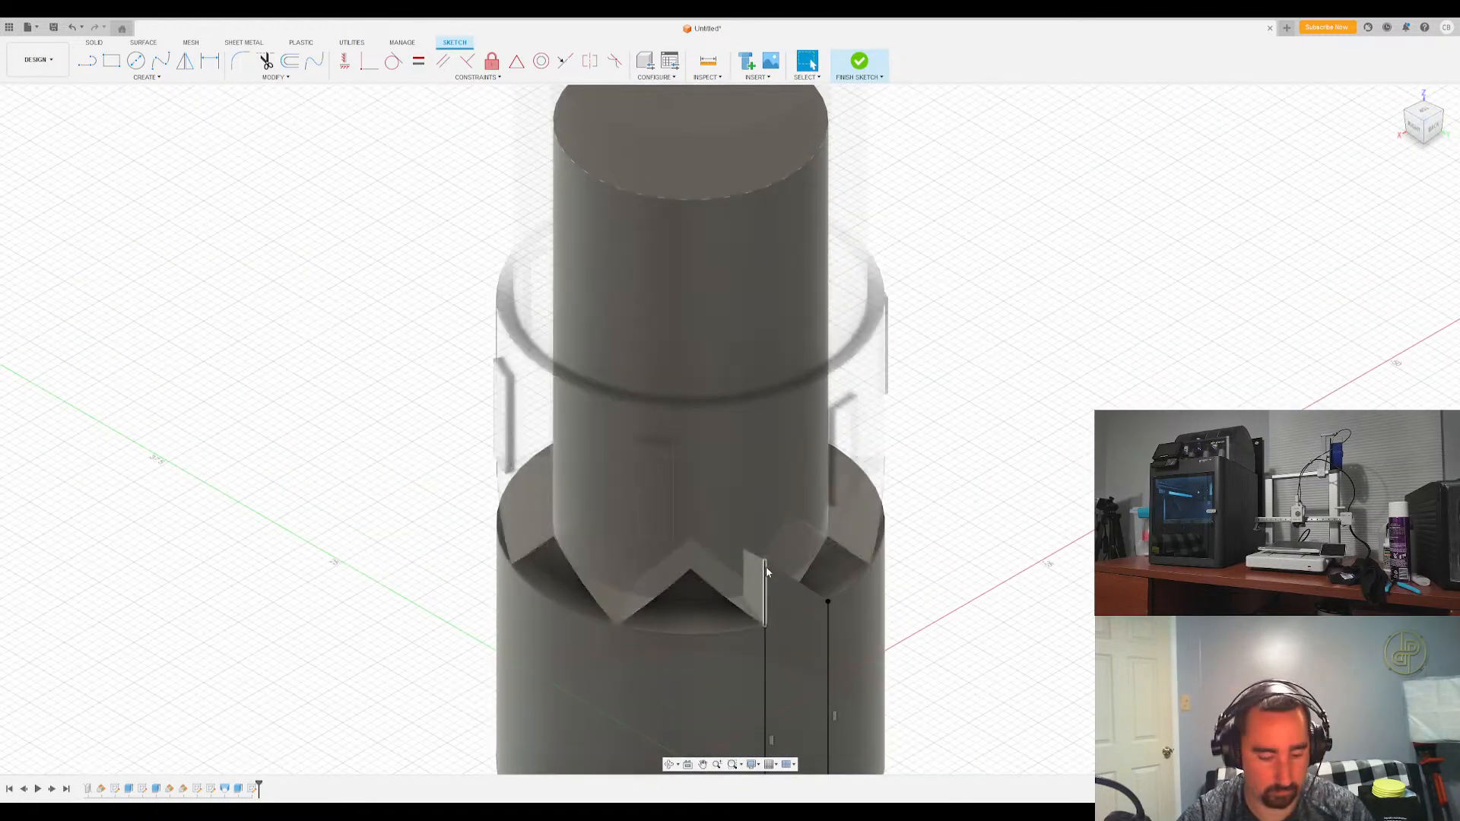
pyautogui.click(765, 567)
pyautogui.keyDown('shift'); pyautogui.click(788, 580); pyautogui.keyUp('shift')
pyautogui.scroll(-3, 844, 638)
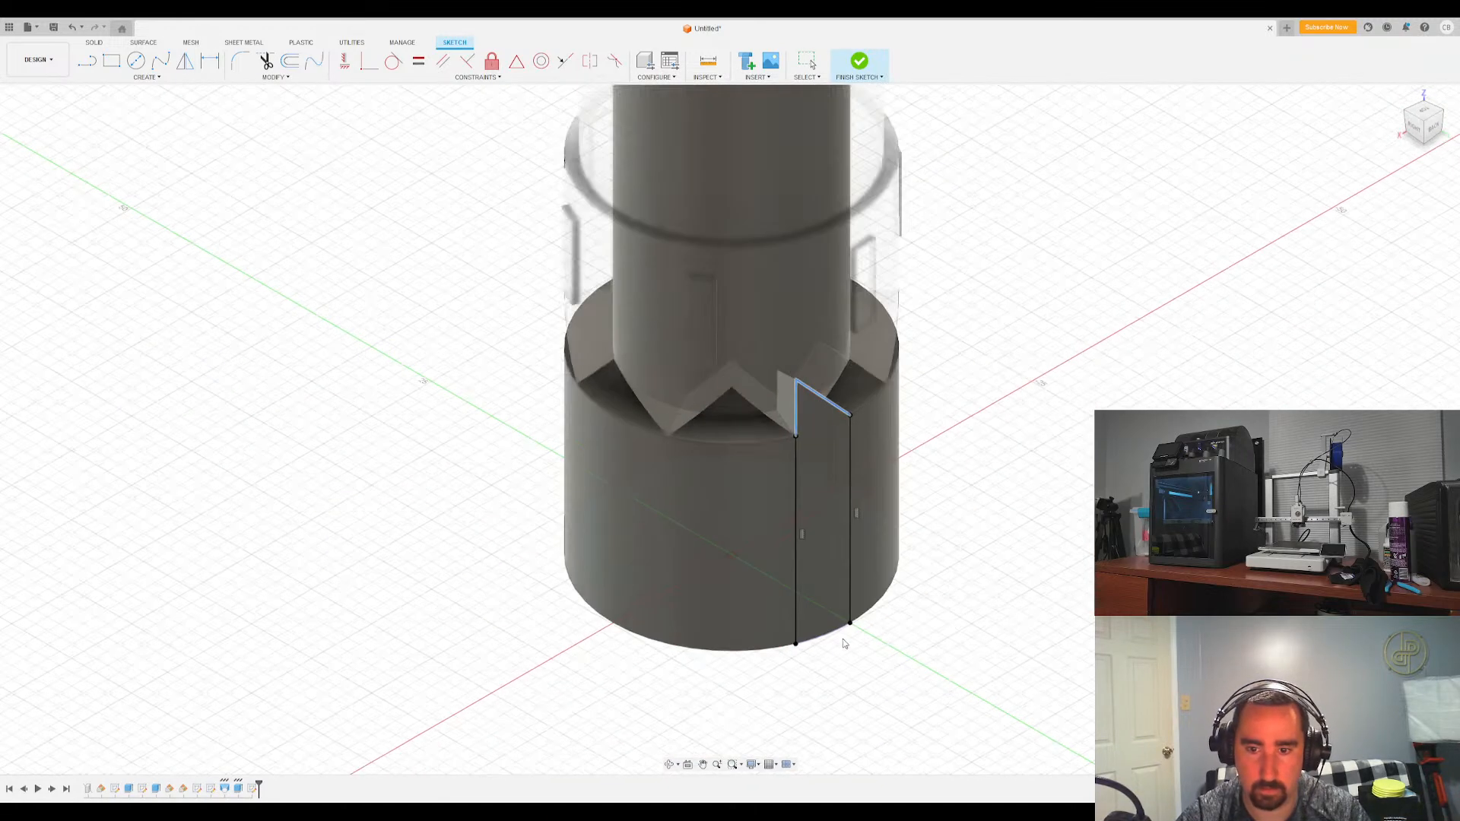
pyautogui.keyDown('shift'); pyautogui.click(831, 637); pyautogui.keyUp('shift')
pyautogui.press('Delete')
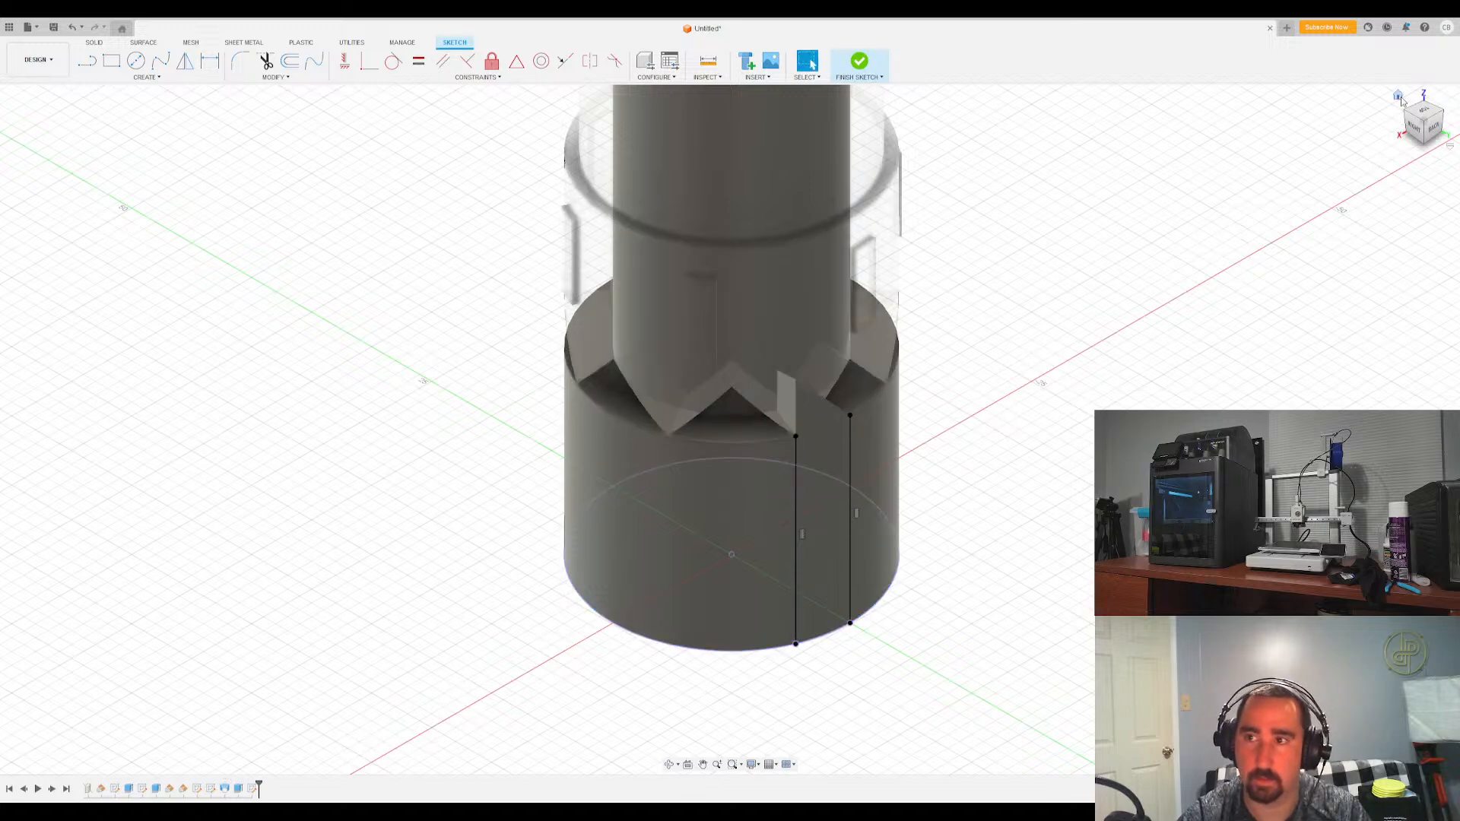
pyautogui.click(859, 62)
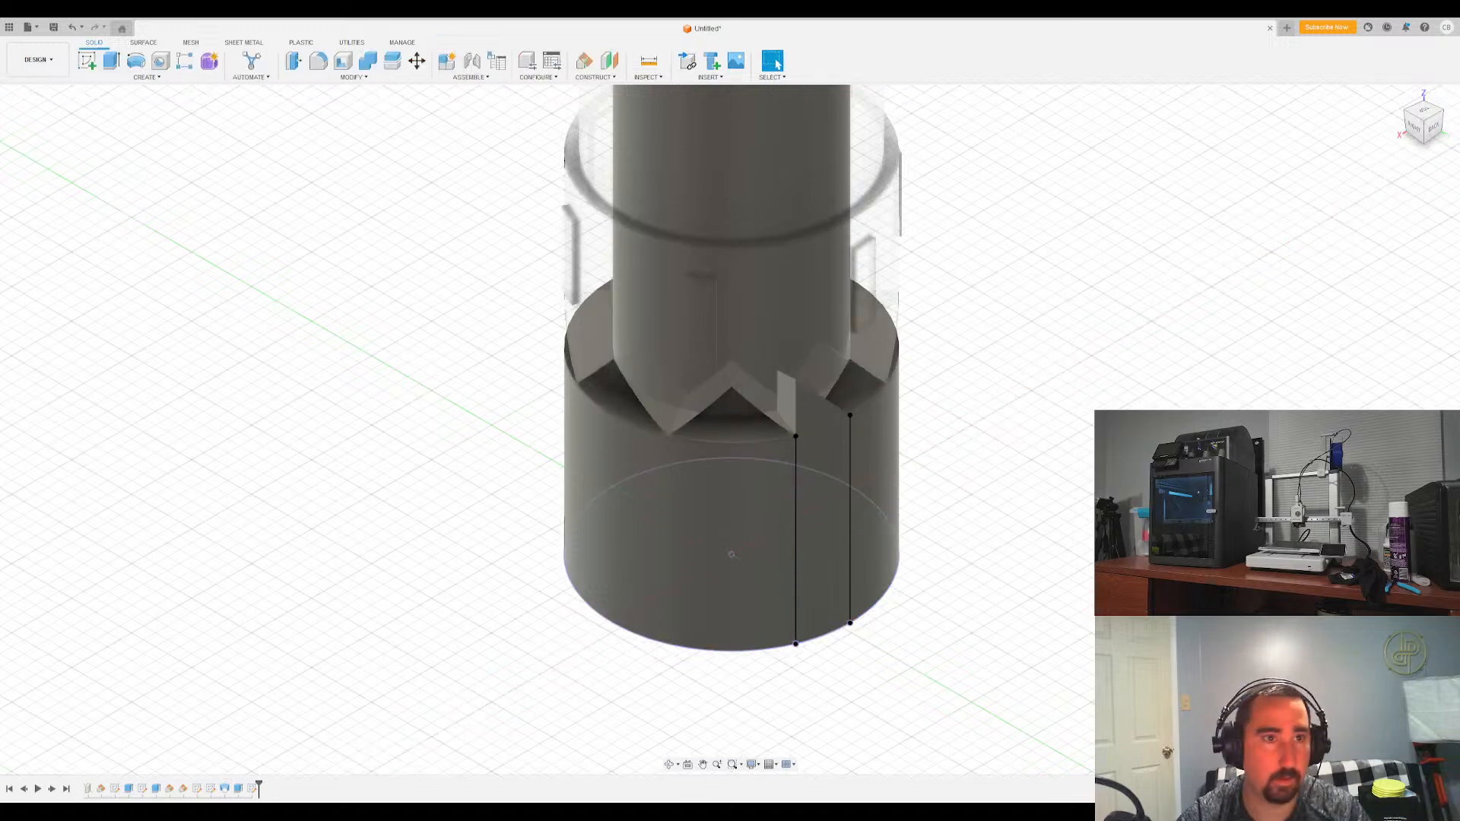
# Try to extrude from the revised sketch, and undo the sketch on the collar's bottom face
pyautogui.click(122, 62)
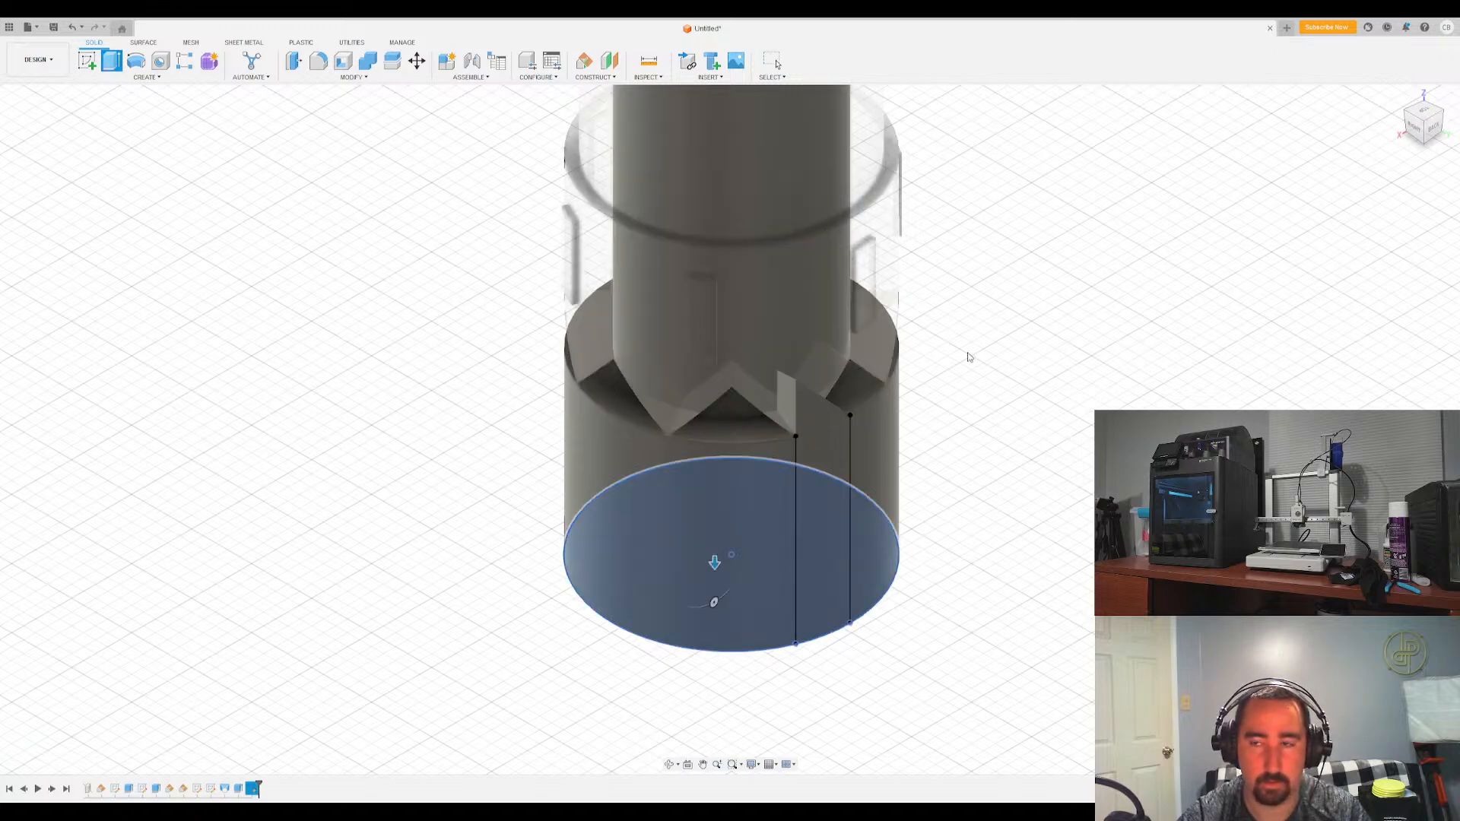
pyautogui.click(1448, 347)
pyautogui.doubleClick(850, 498)
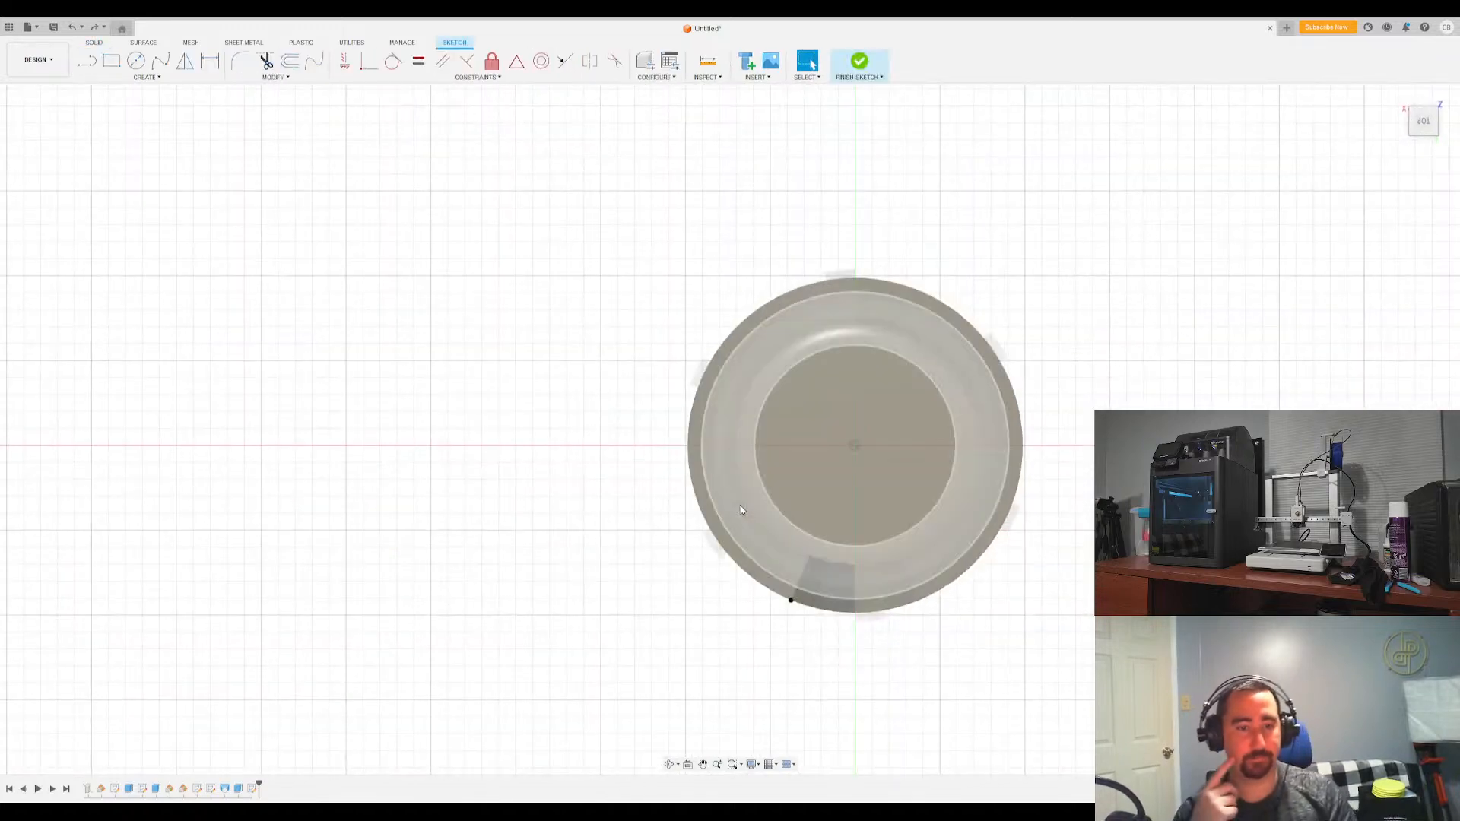
pyautogui.hotkey('ctrl', 'z')
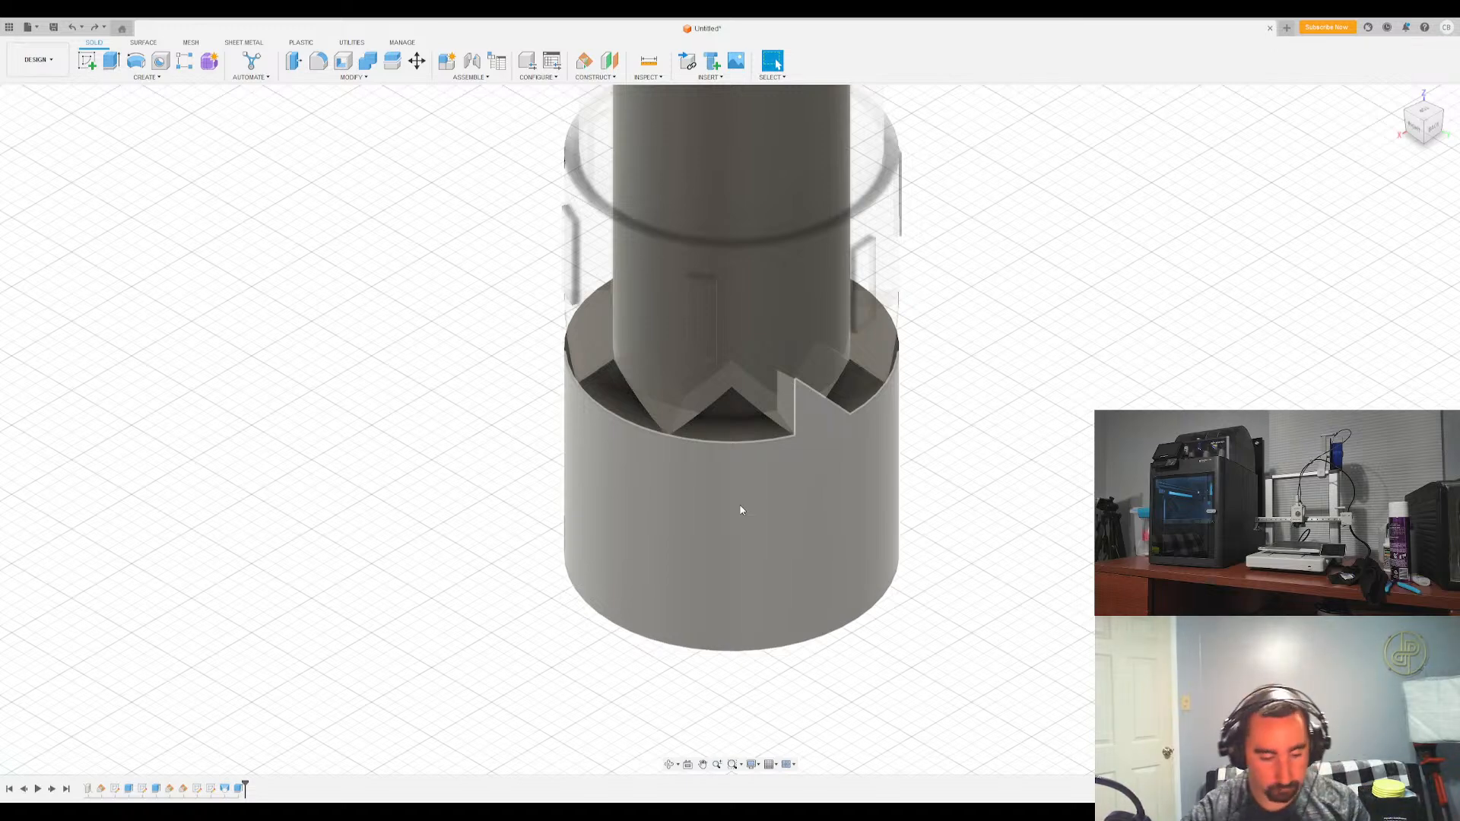
# Start a new sketch on the tooth's flat vertical side face
pyautogui.keyDown('shift'); pyautogui.moveTo(726, 494); pyautogui.dragTo(567, 255, button='middle'); pyautogui.keyUp('shift')
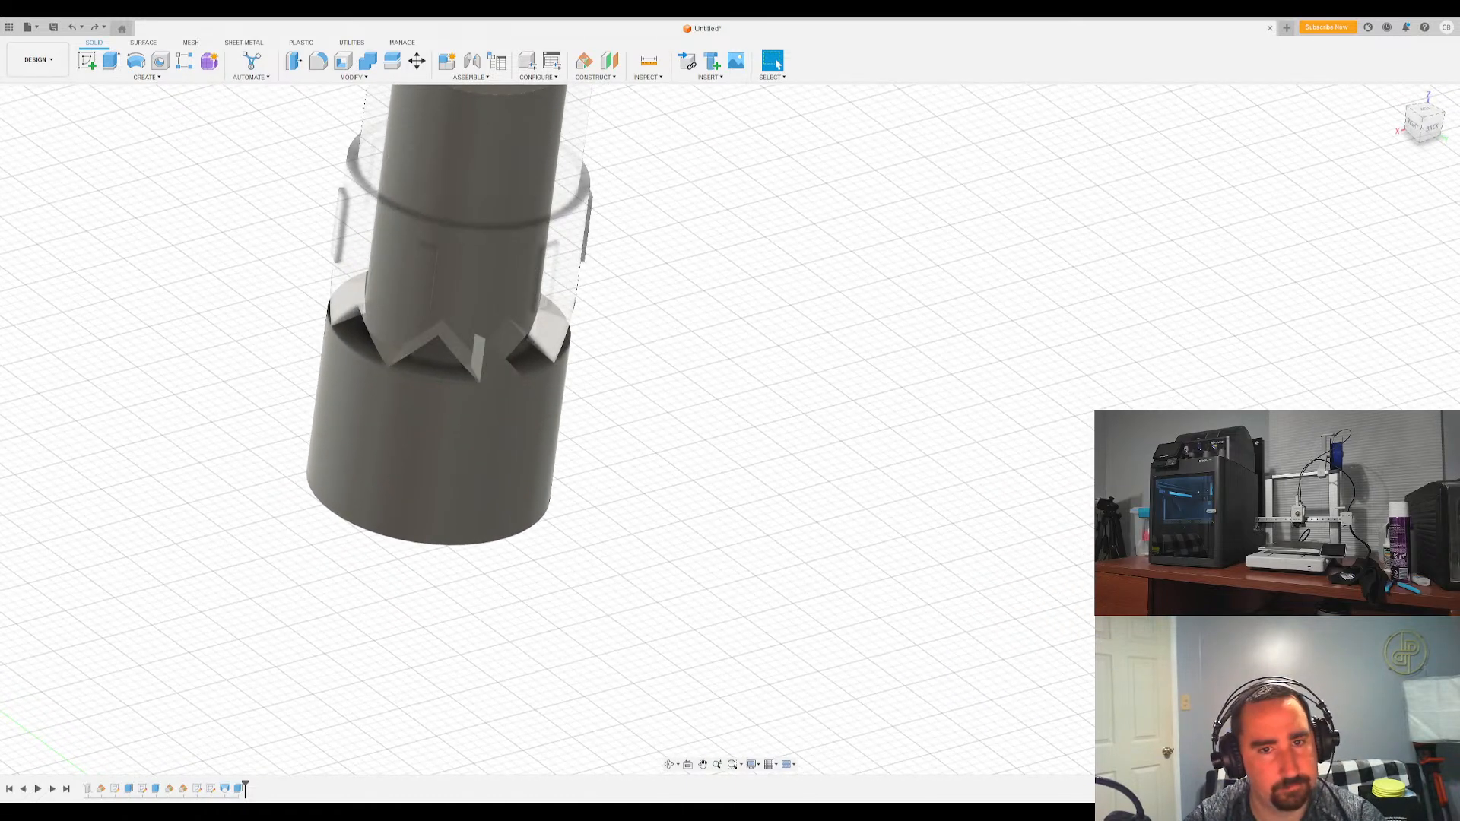
pyautogui.keyDown('shift'); pyautogui.moveTo(391, 16); pyautogui.dragTo(218, 371, button='middle'); pyautogui.keyUp('shift')
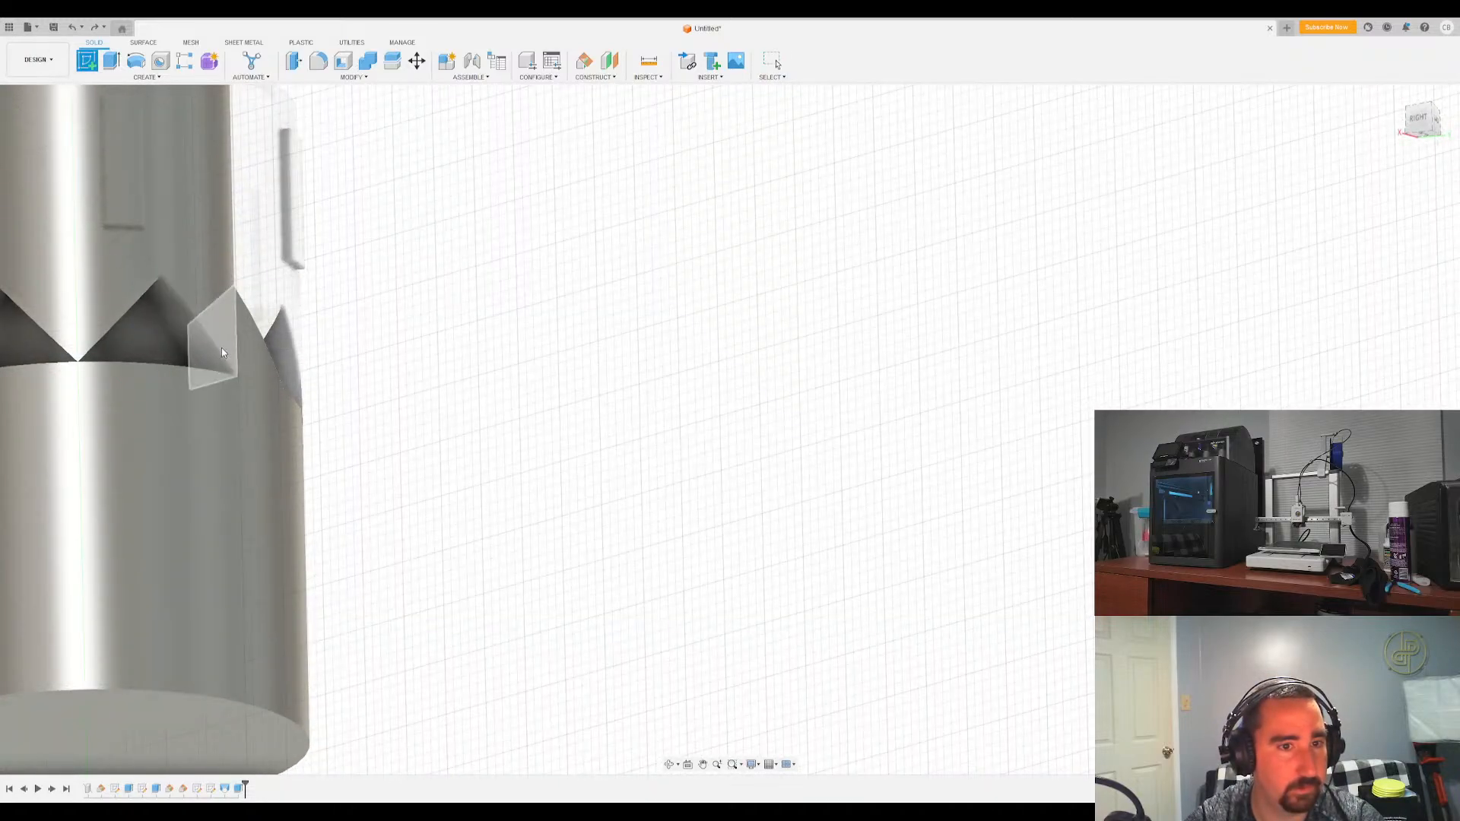
pyautogui.click(44, 449)
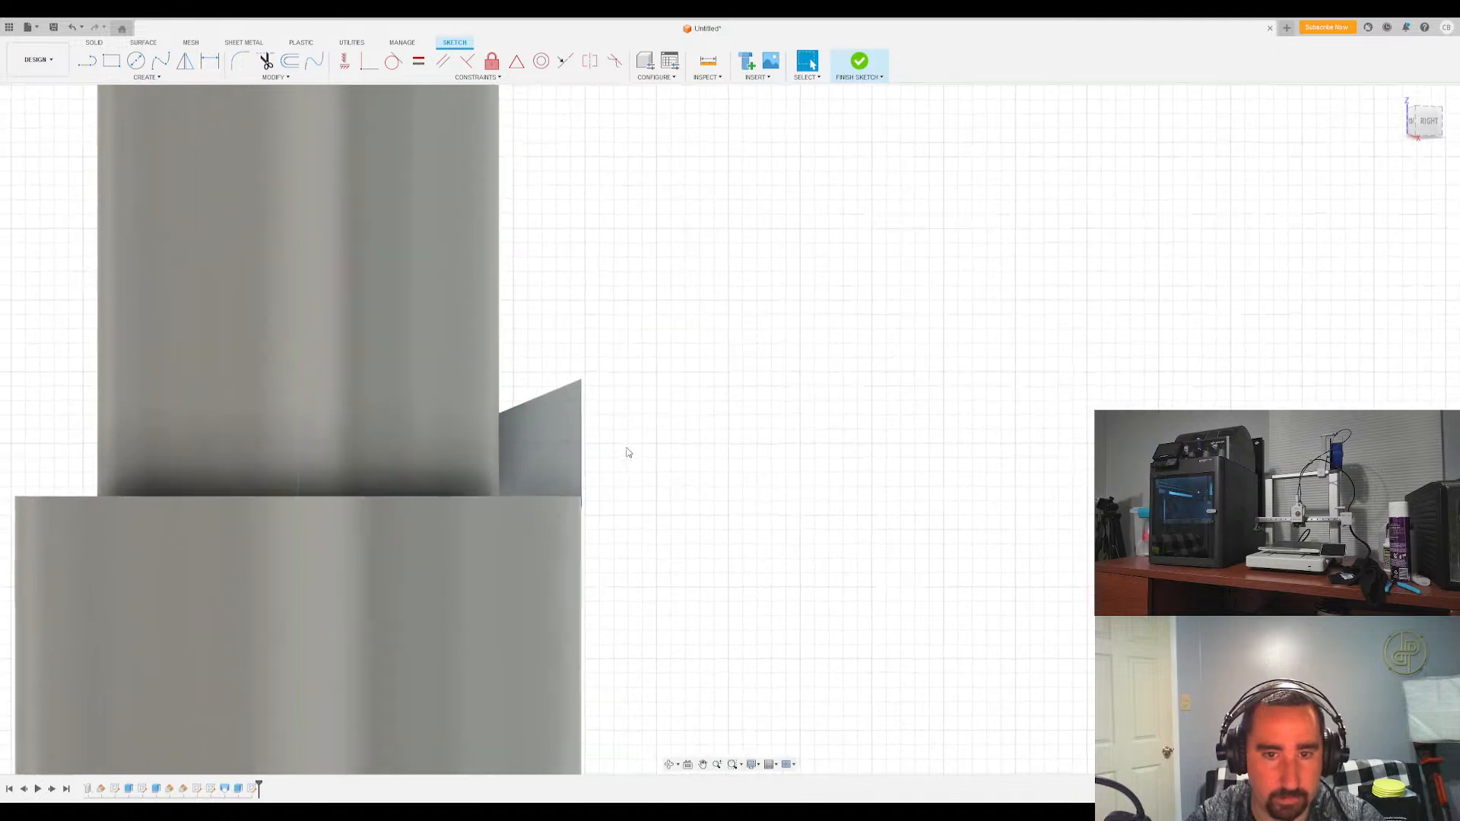
pyautogui.click(111, 61)
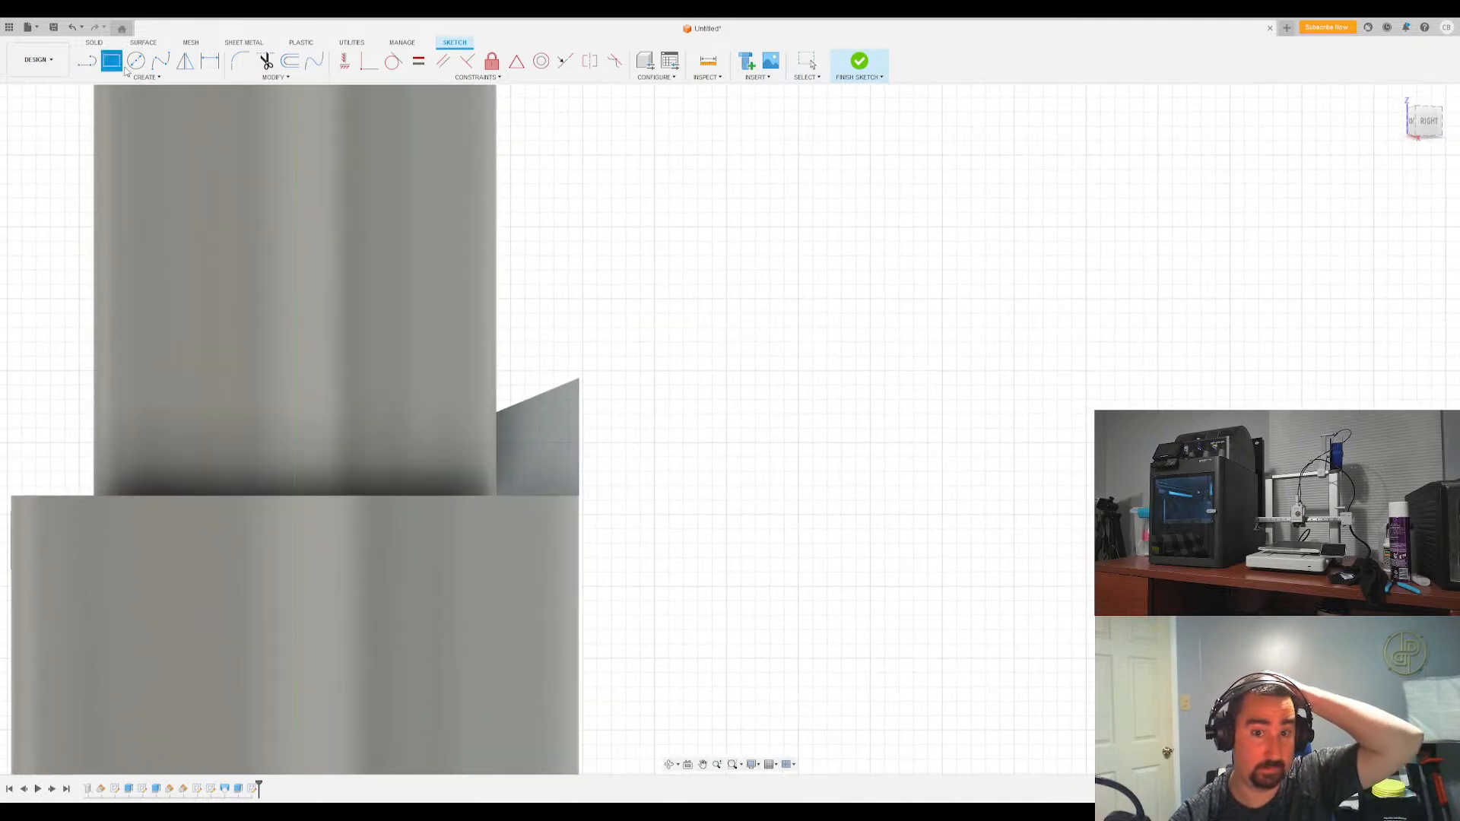
pyautogui.click(579, 379)
pyautogui.scroll(2, 662, 492)
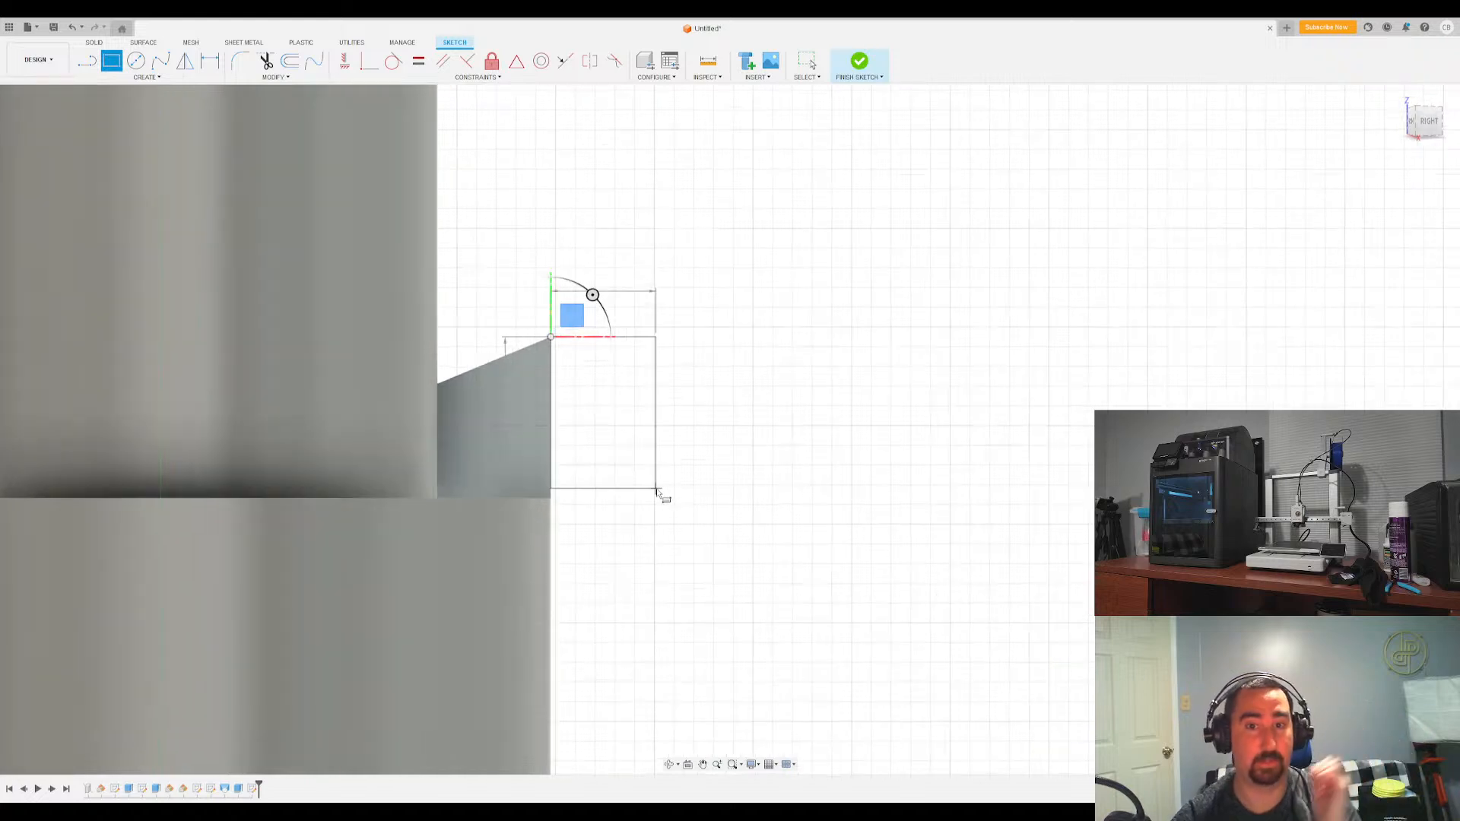
pyautogui.scroll(-5, 624, 395)
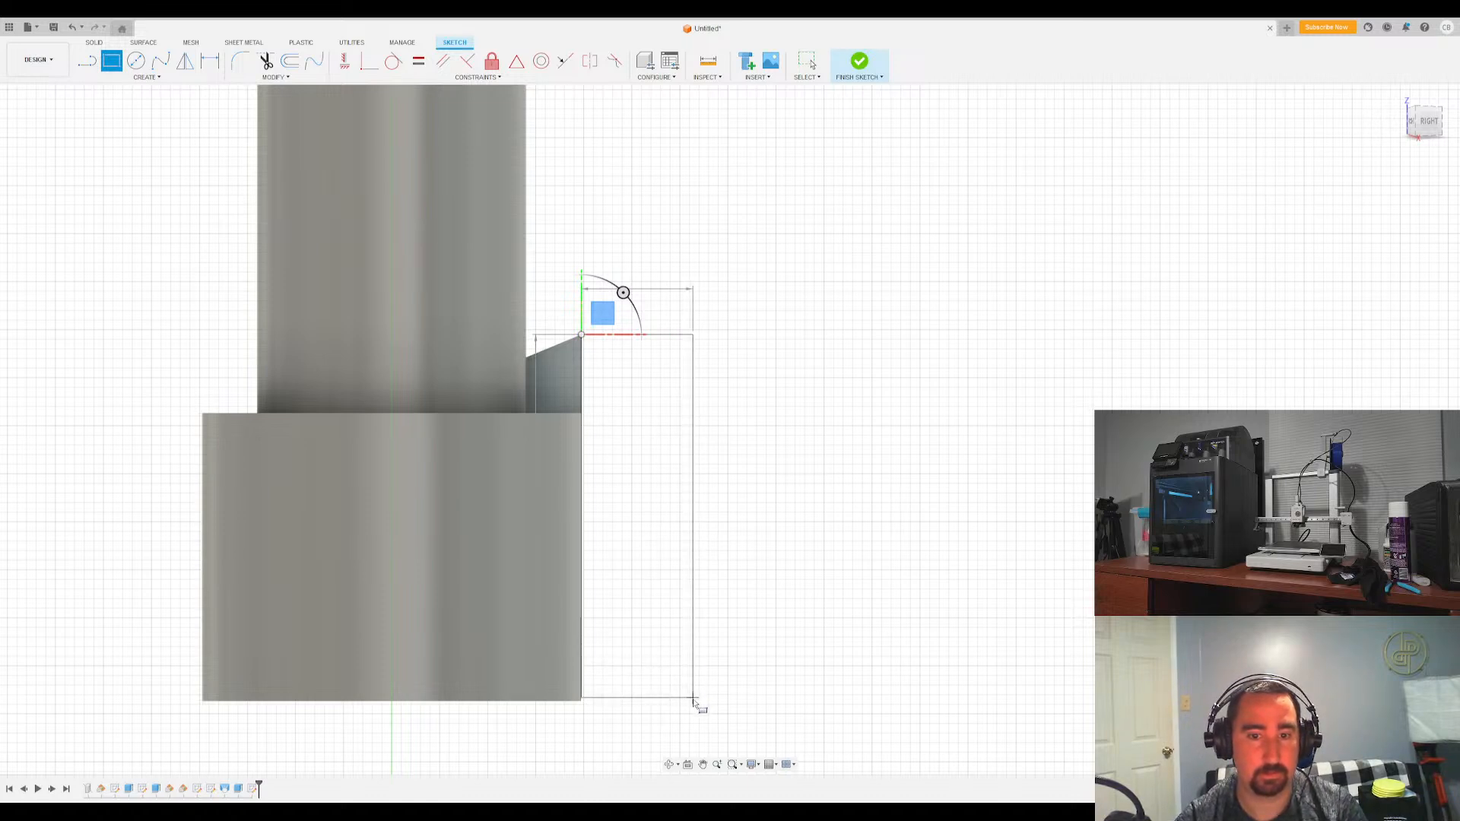
pyautogui.press('Escape')
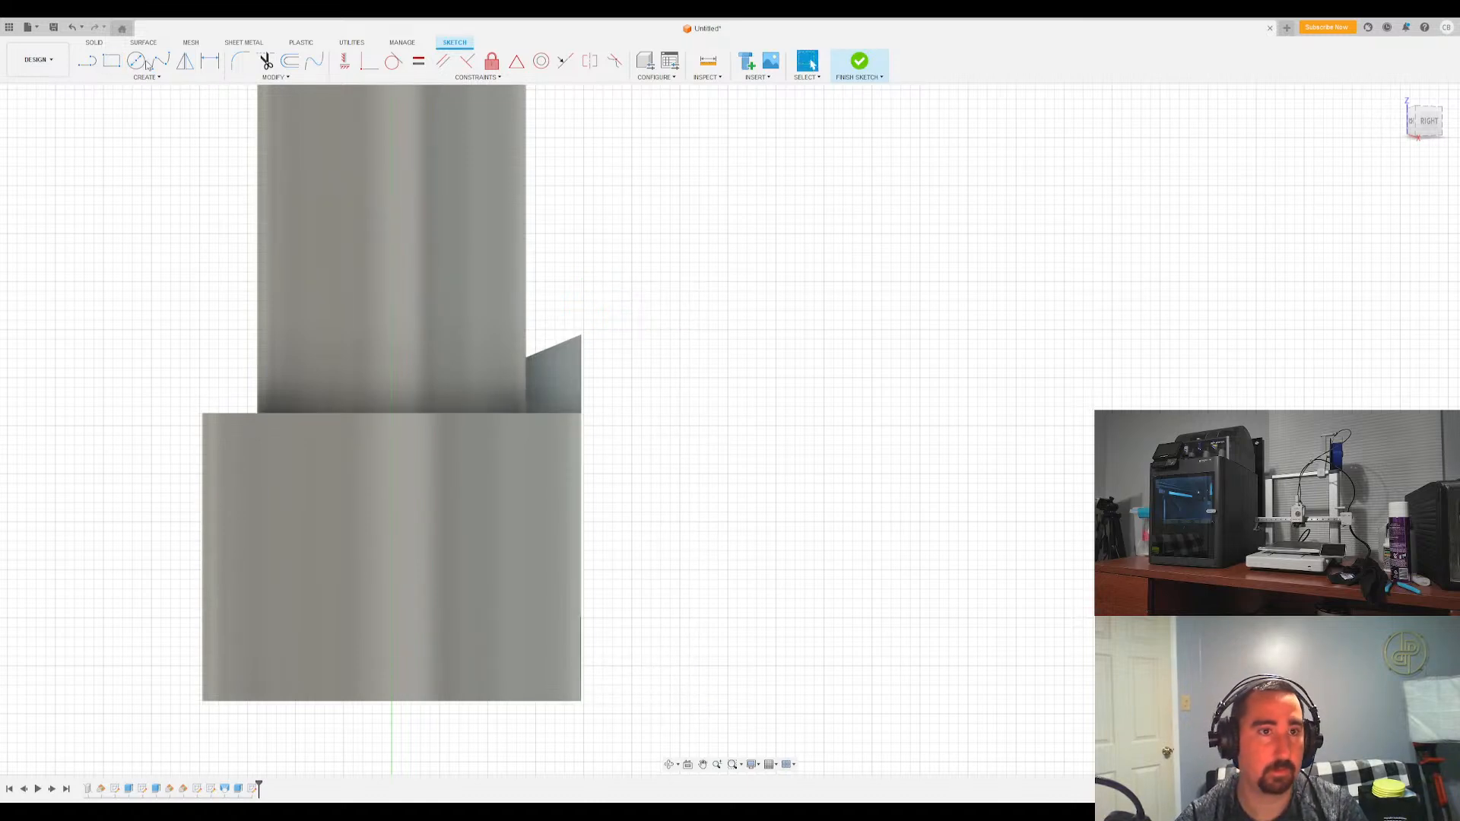
# Project the collar's bottom edge into the side-face sketch
pyautogui.click(87, 61)
pyautogui.press('Escape')
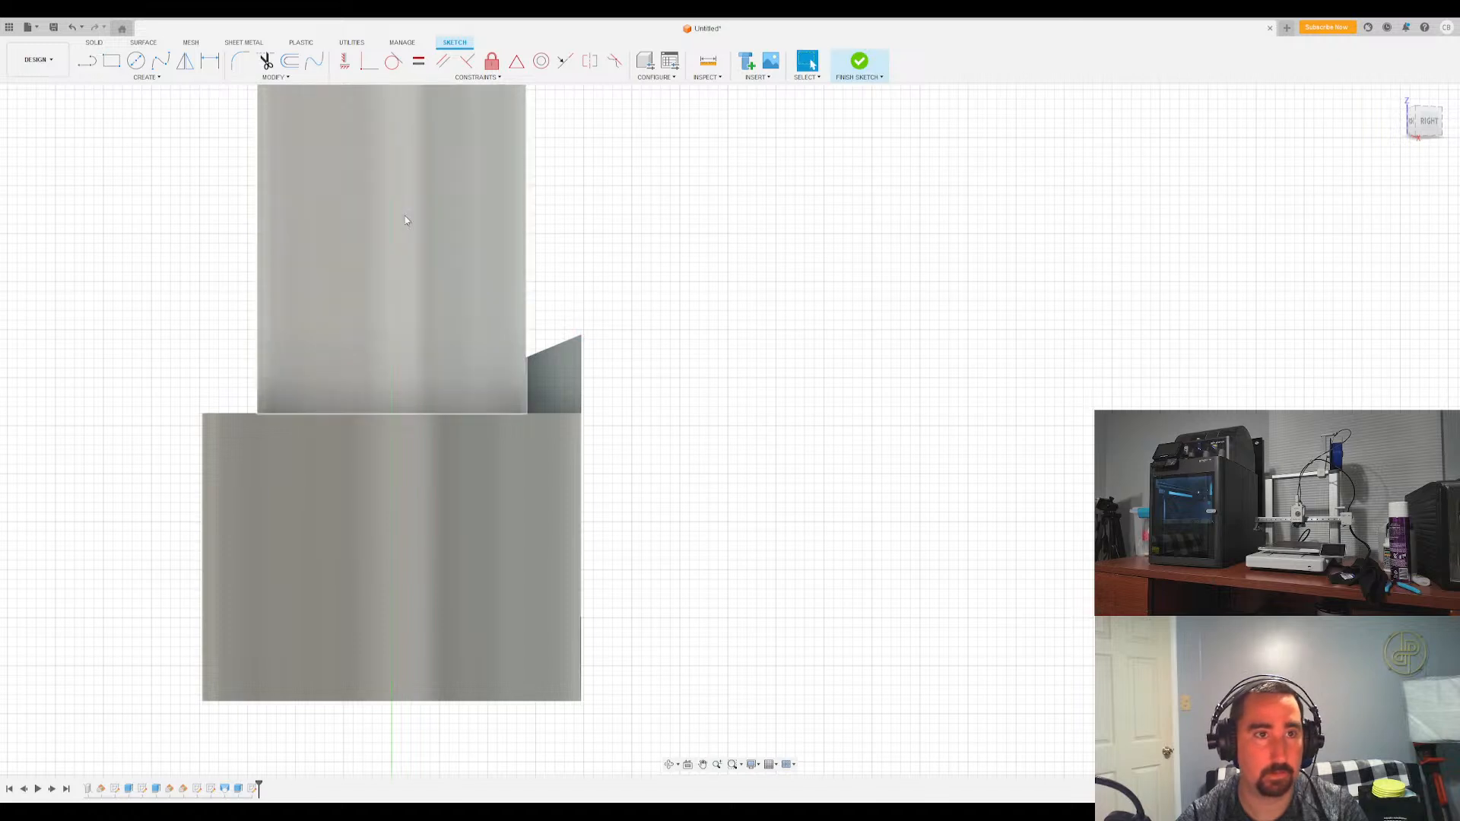
pyautogui.click(582, 705)
pyautogui.press('Escape')
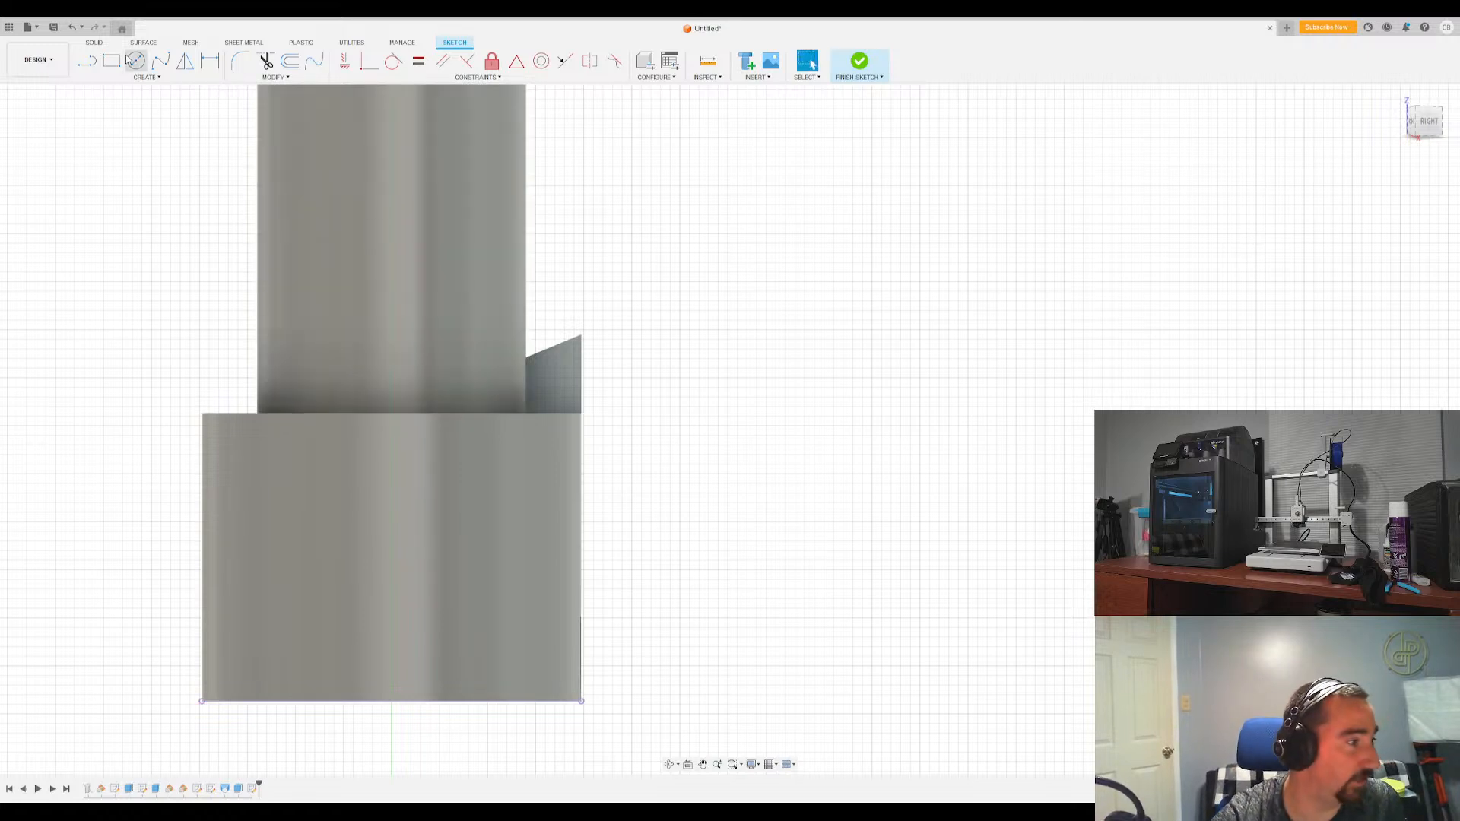
# Sketch a 2.50 mm wide rectangle outward from the tooth's upper outer corner down to the collar's bottom edge, and finish the sketch
pyautogui.press('r')
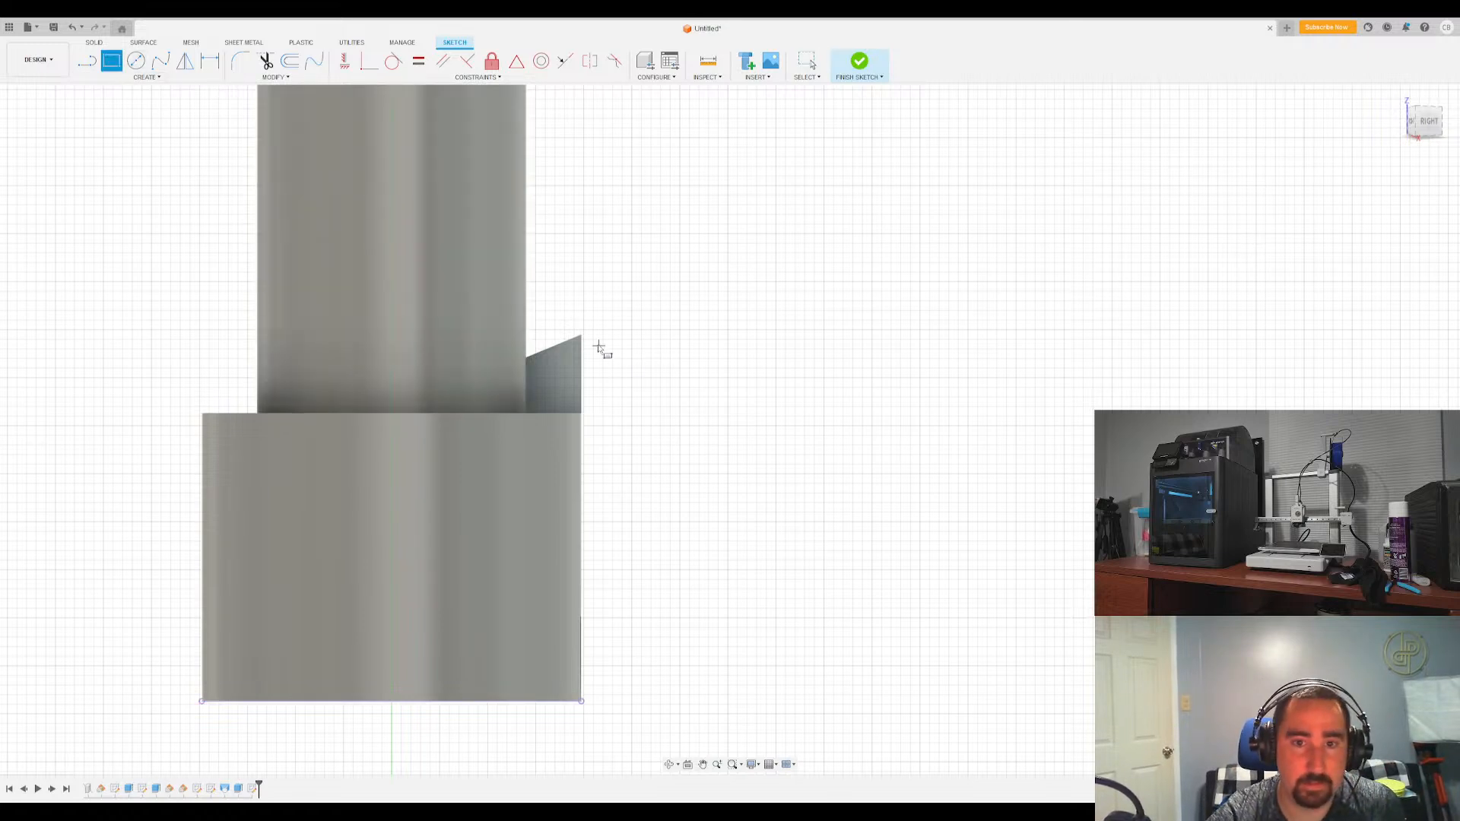
pyautogui.click(583, 335)
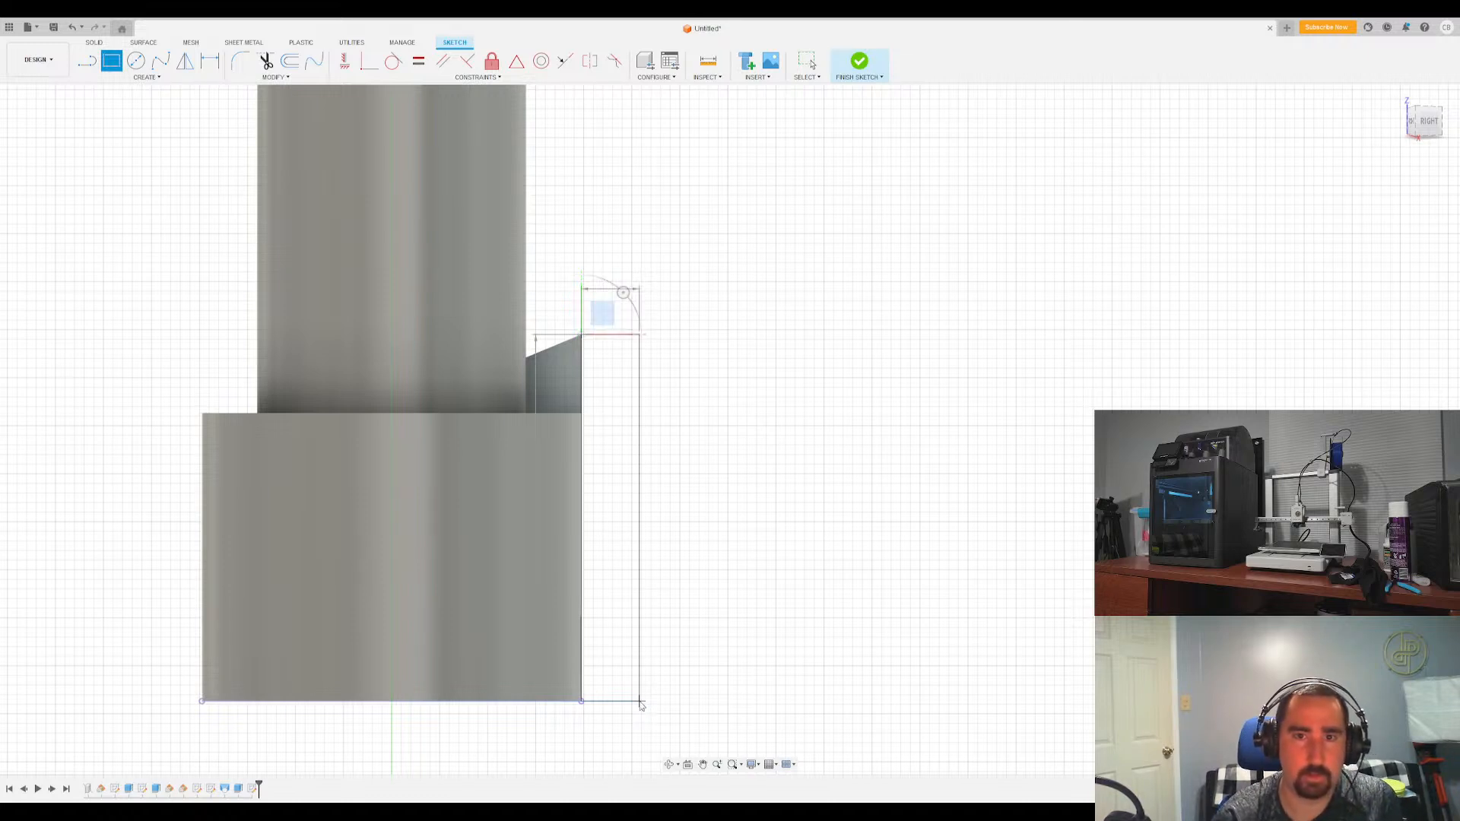
pyautogui.press('Return')
pyautogui.press('Escape')
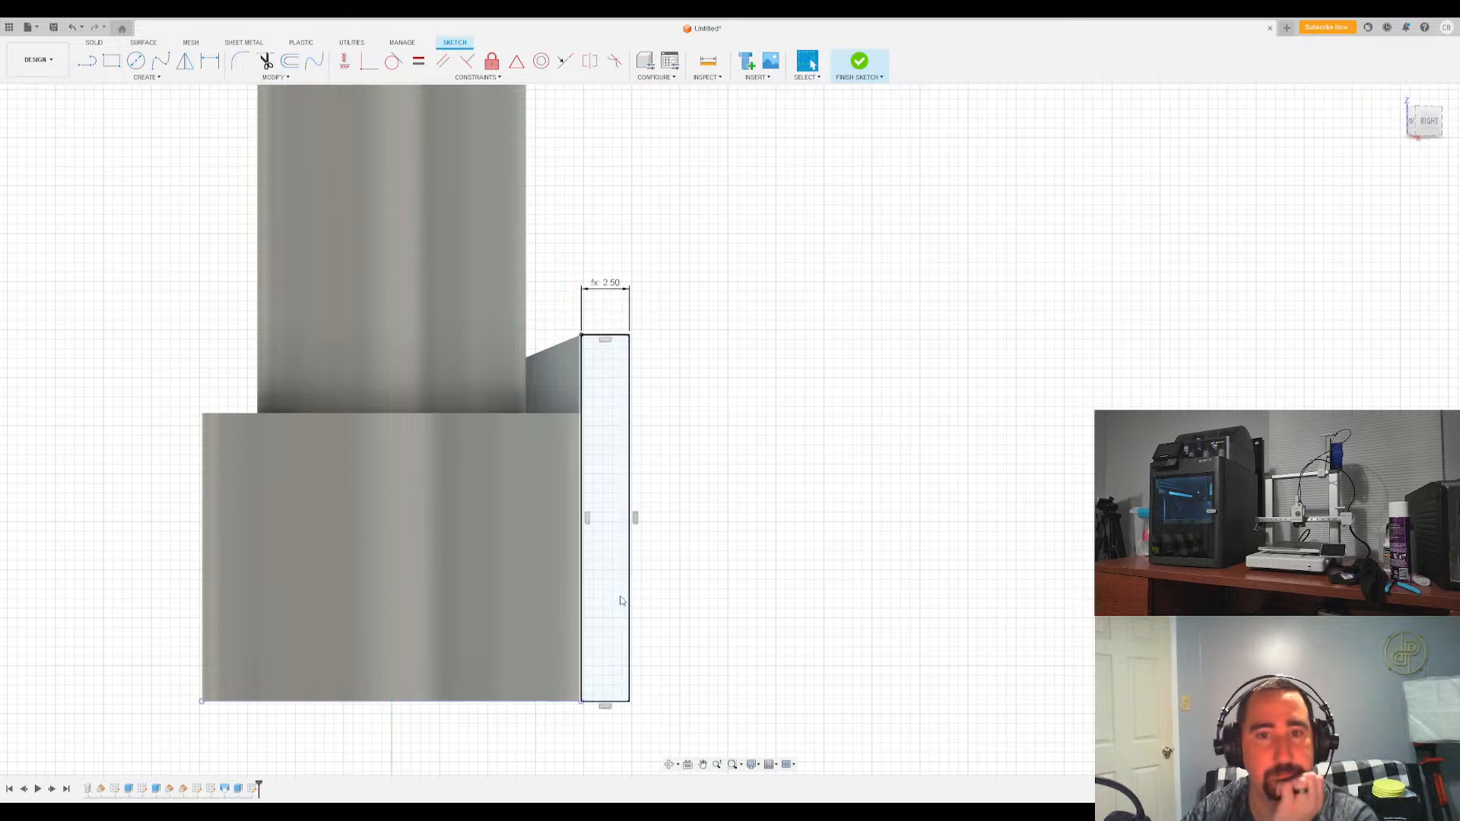
pyautogui.click(859, 61)
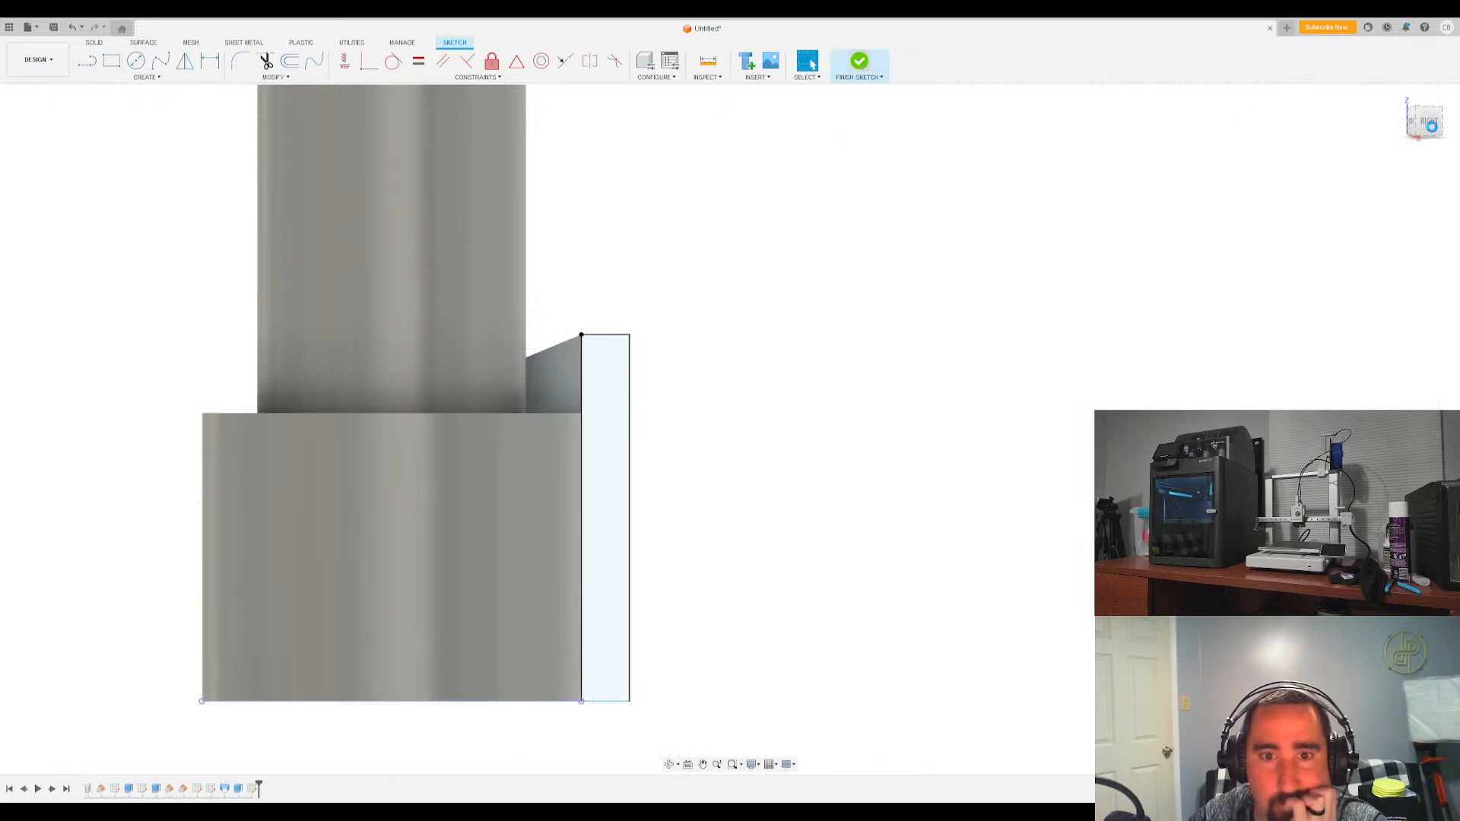
pyautogui.keyDown('shift'); pyautogui.moveTo(730, 429); pyautogui.dragTo(829, 475, button='middle'); pyautogui.keyUp('shift')
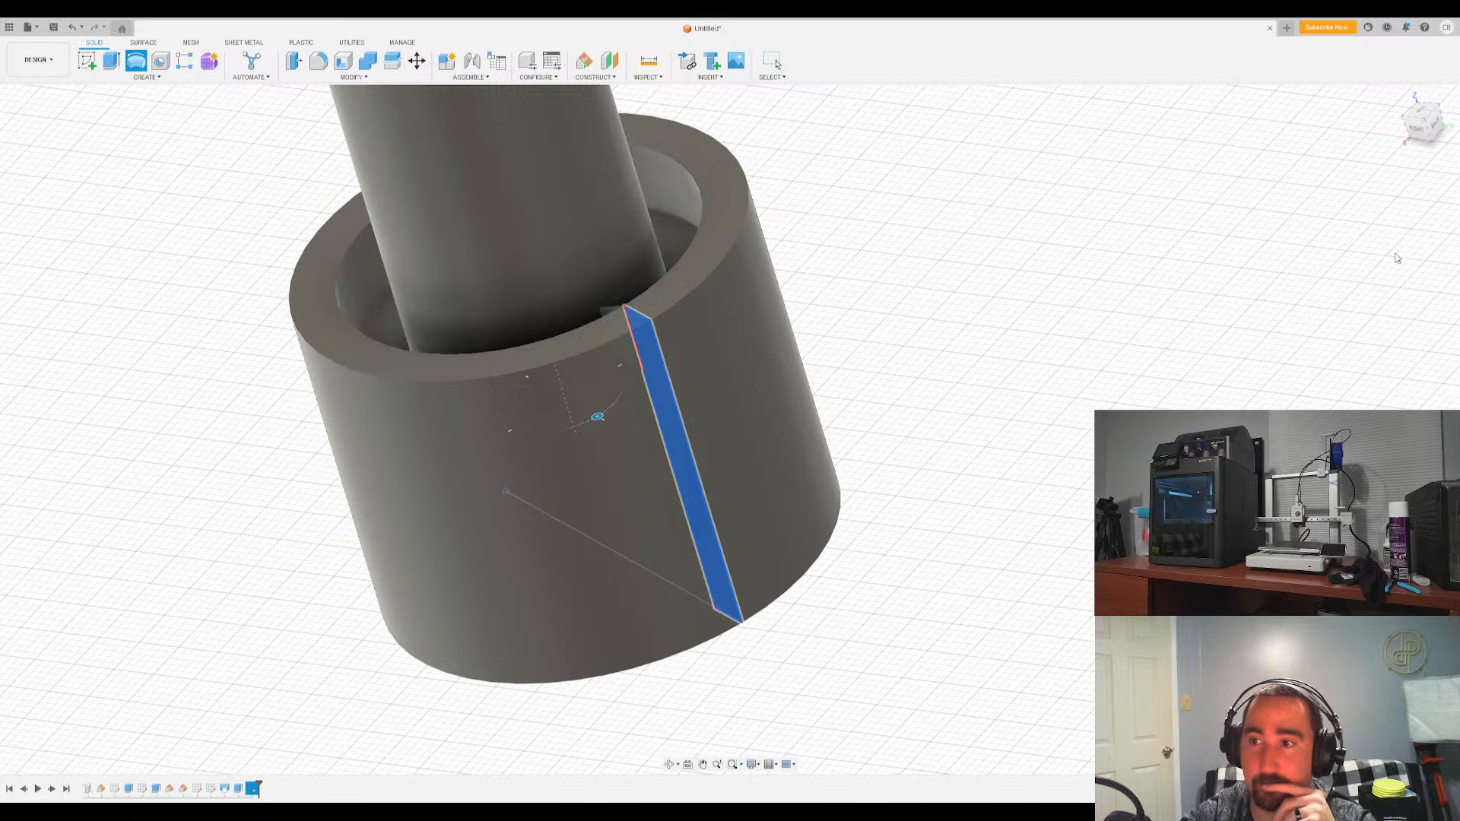
pyautogui.click(745, 348)
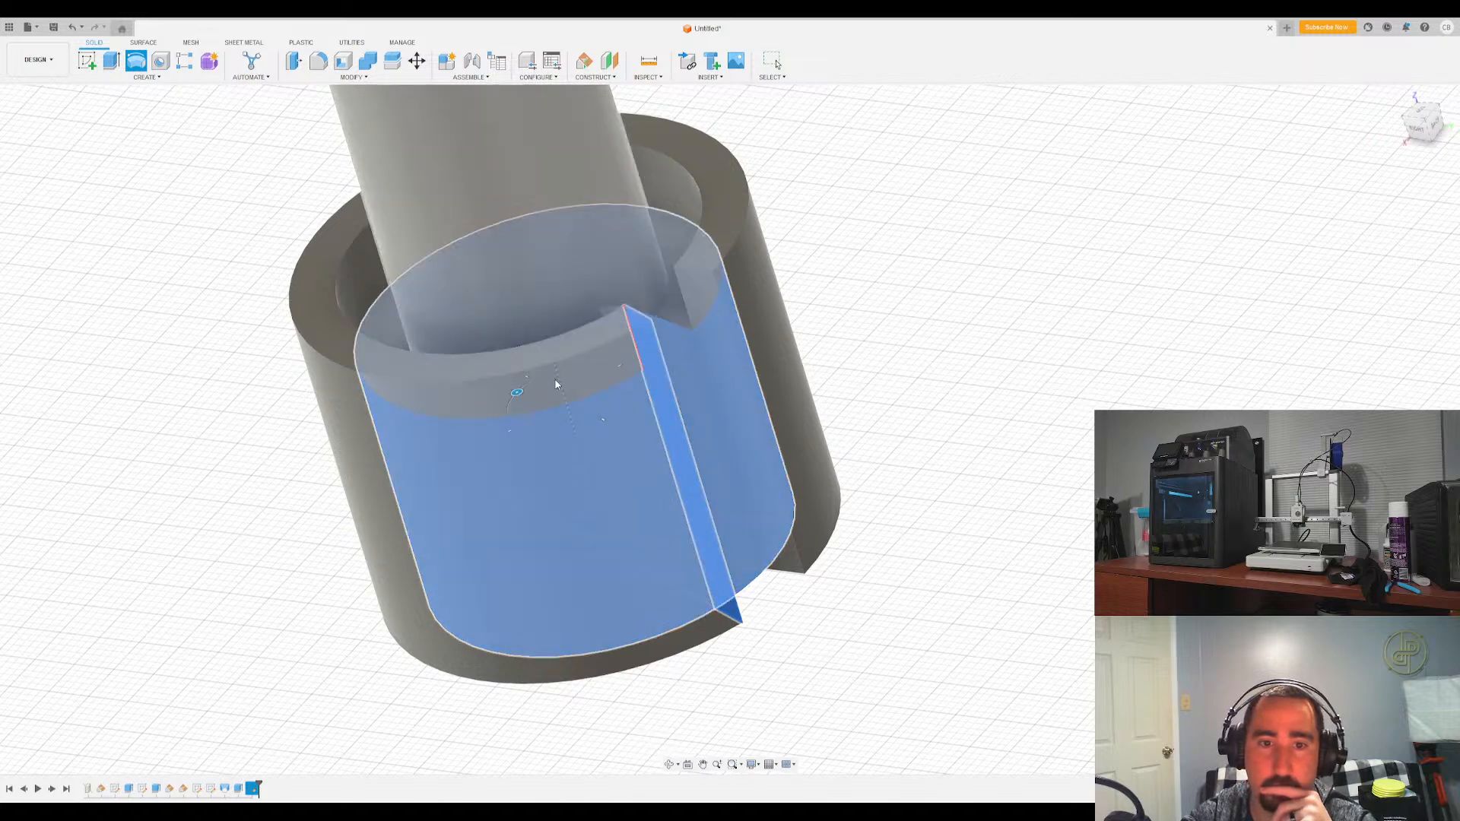
pyautogui.moveTo(517, 393); pyautogui.dragTo(609, 412)
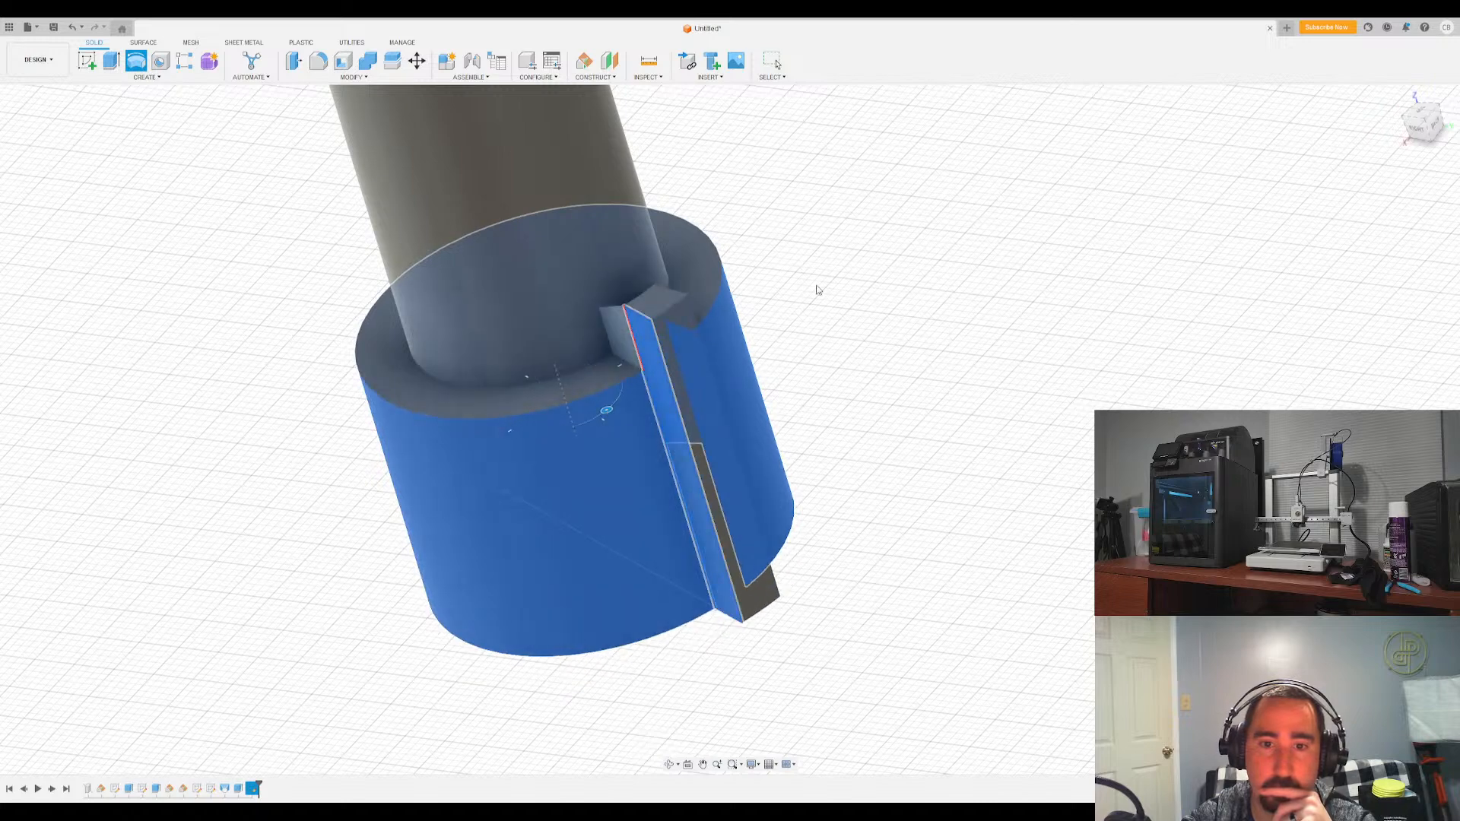
pyautogui.click(1436, 143)
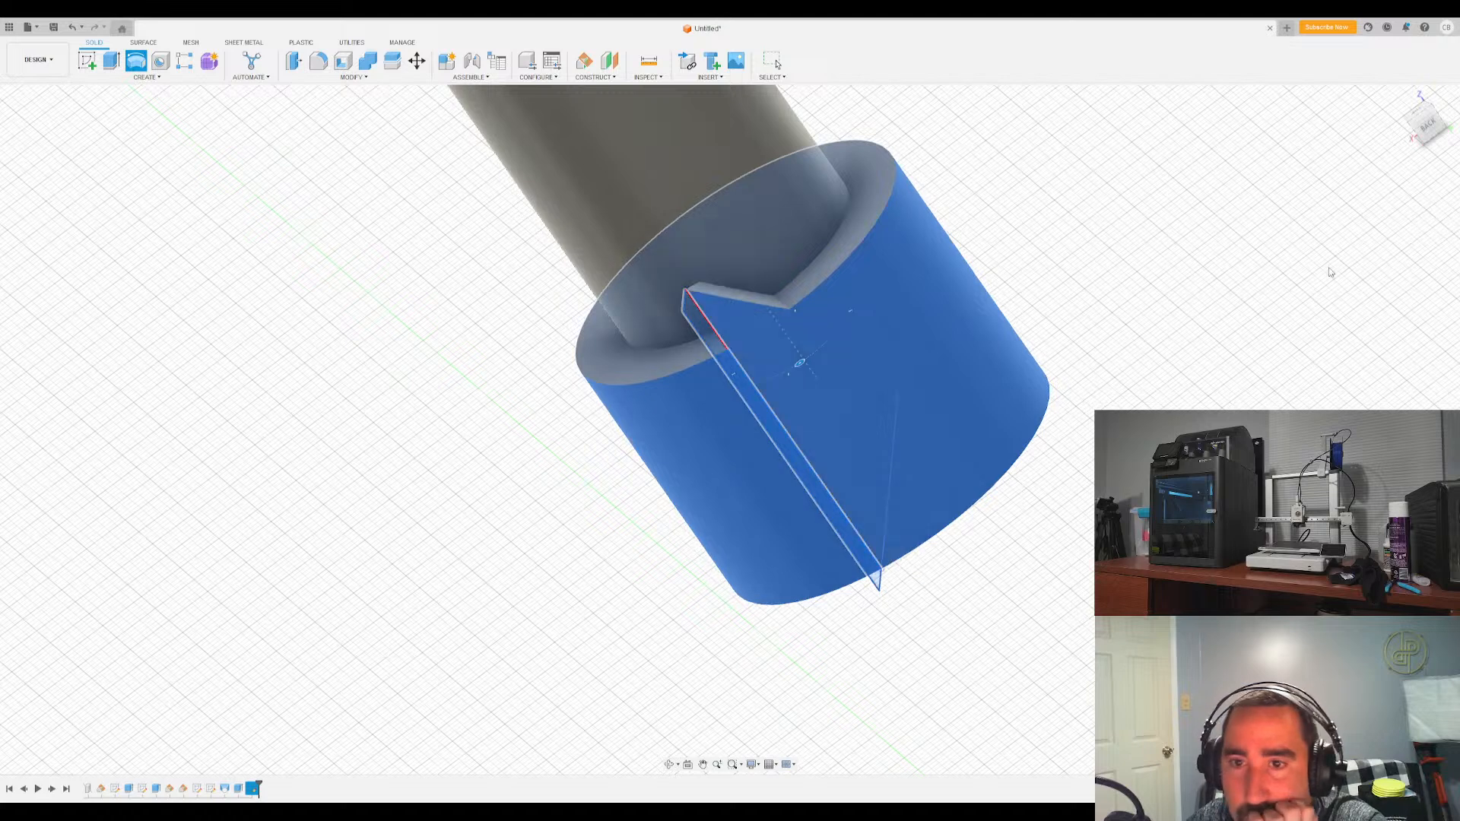
pyautogui.click(788, 308)
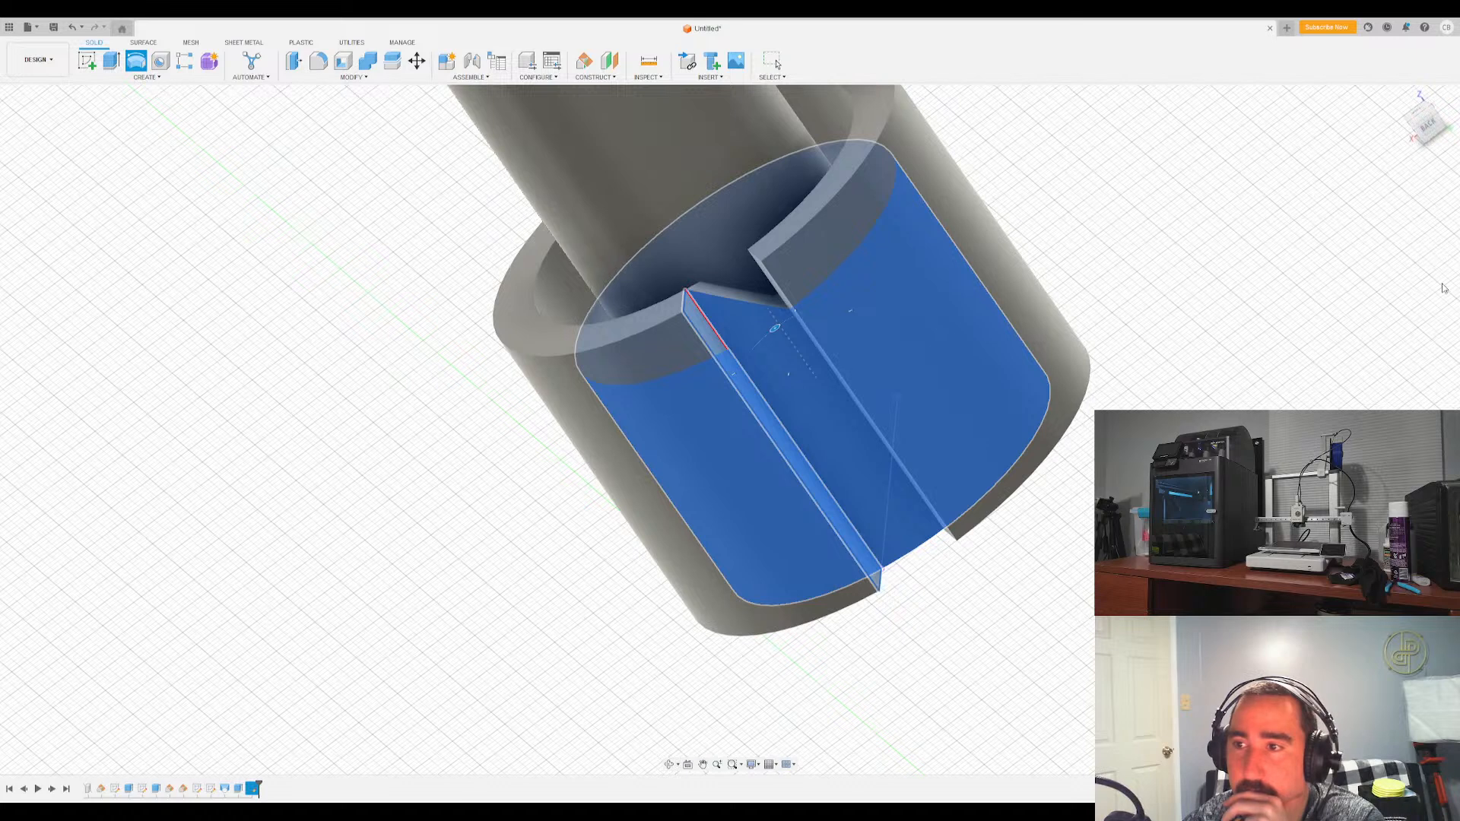
pyautogui.press('i')
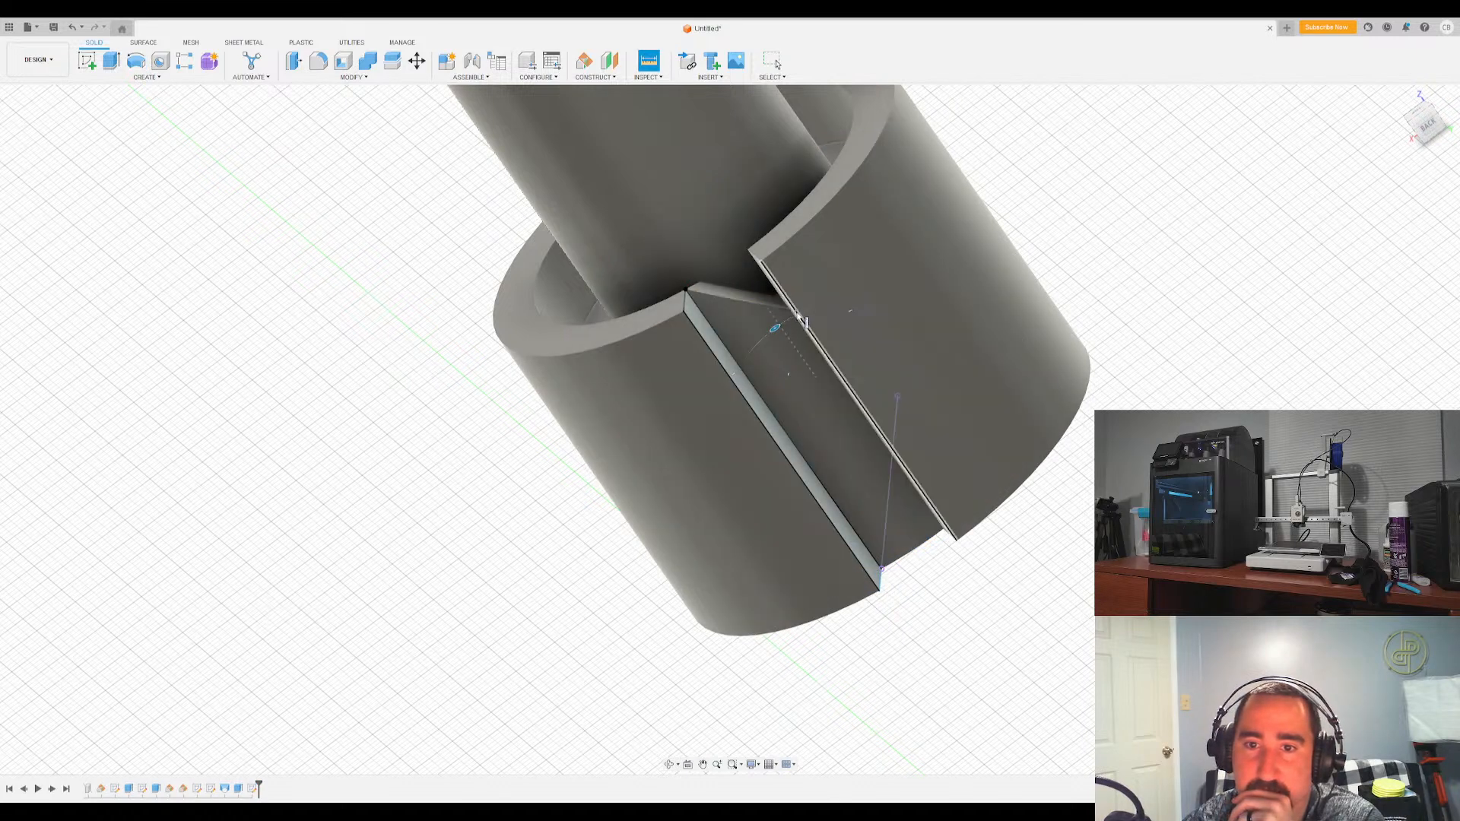
pyautogui.press('Escape')
pyautogui.press('Escape')
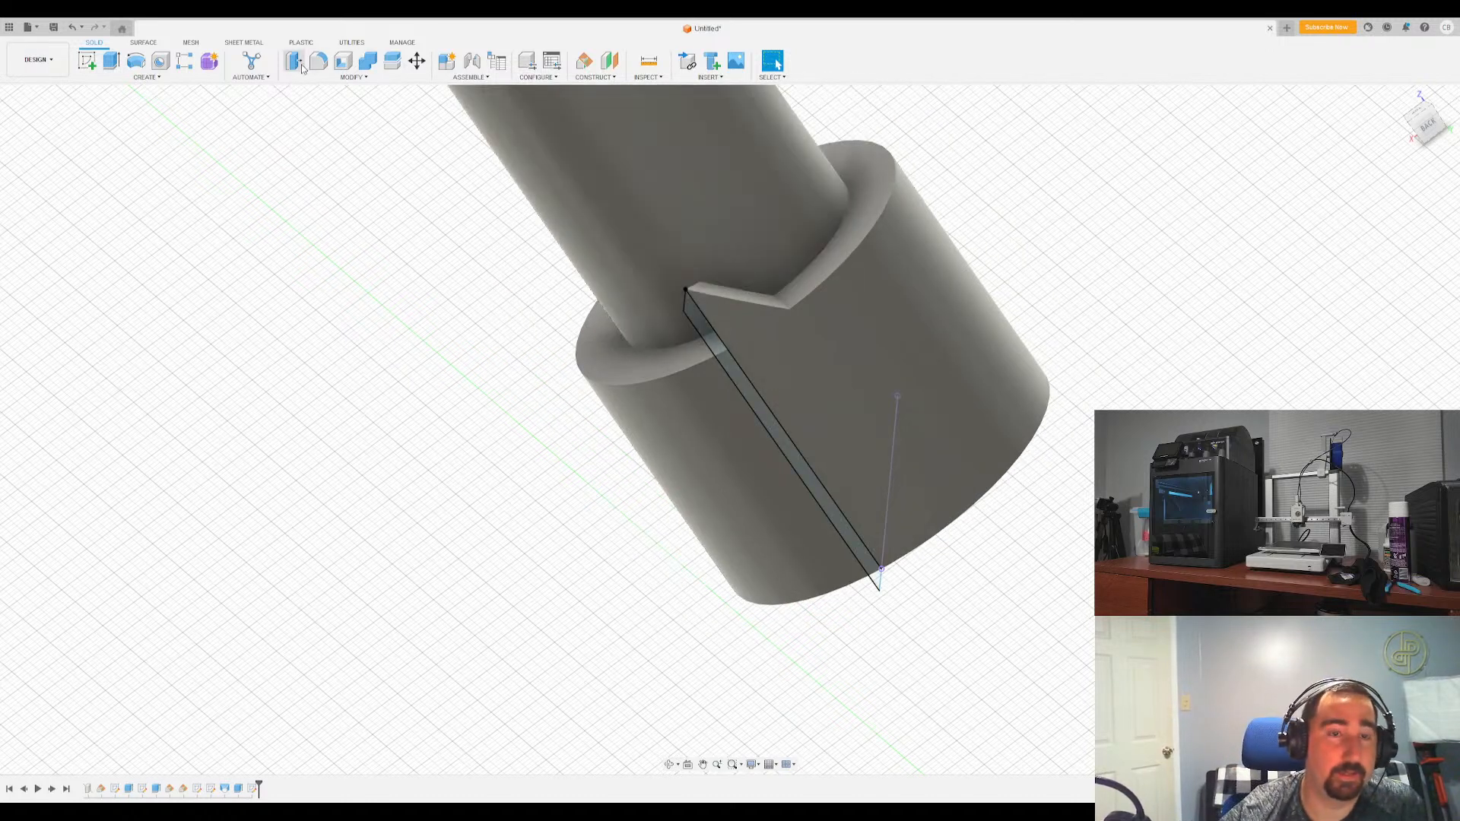
# Try to revolve the tooth's side-face rectangle a full turn around the shaft's axis
pyautogui.click(146, 65)
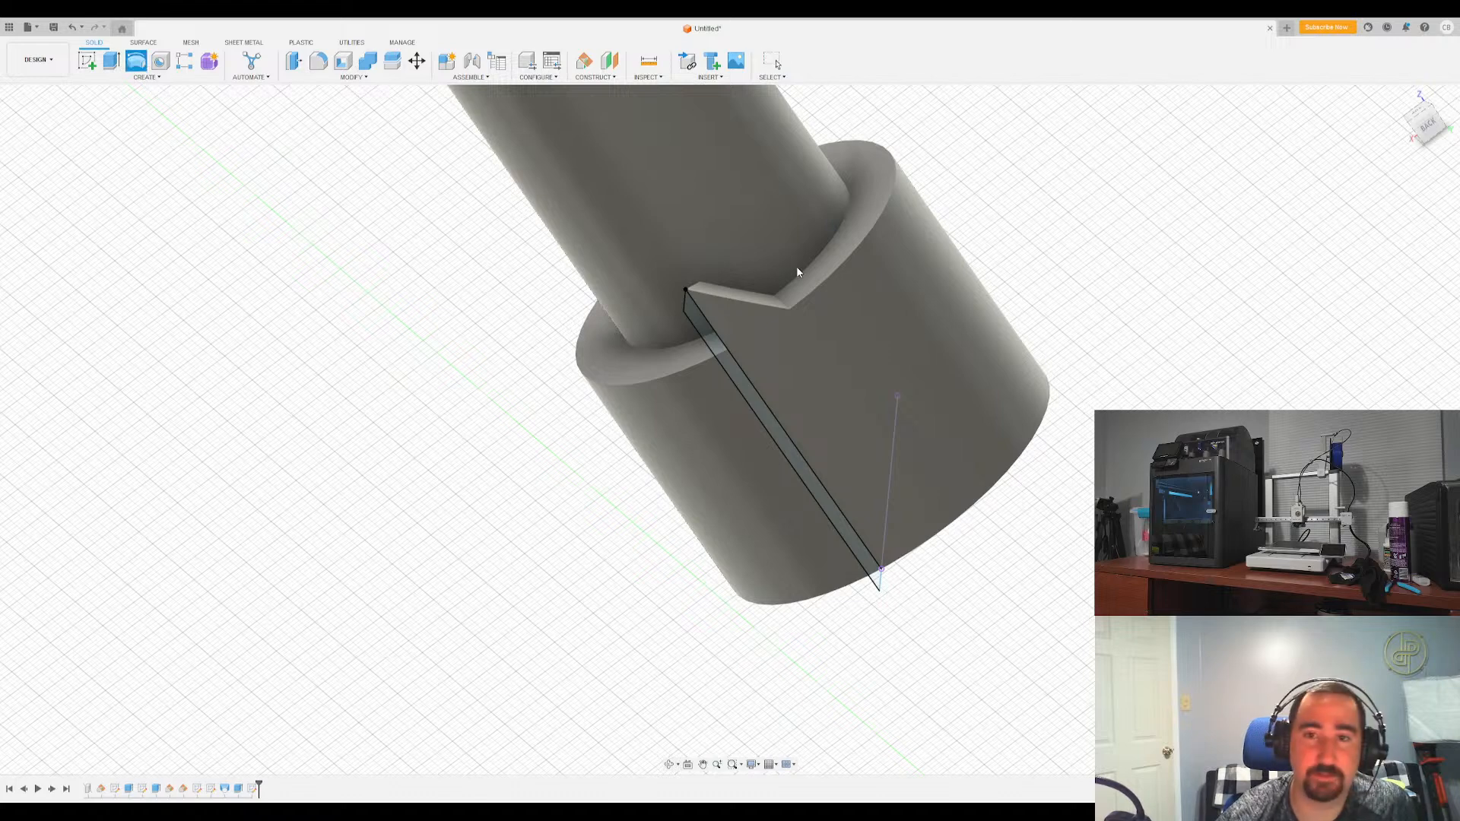
pyautogui.keyDown('shift'); pyautogui.moveTo(761, 397); pyautogui.dragTo(806, 334, button='middle'); pyautogui.keyUp('shift')
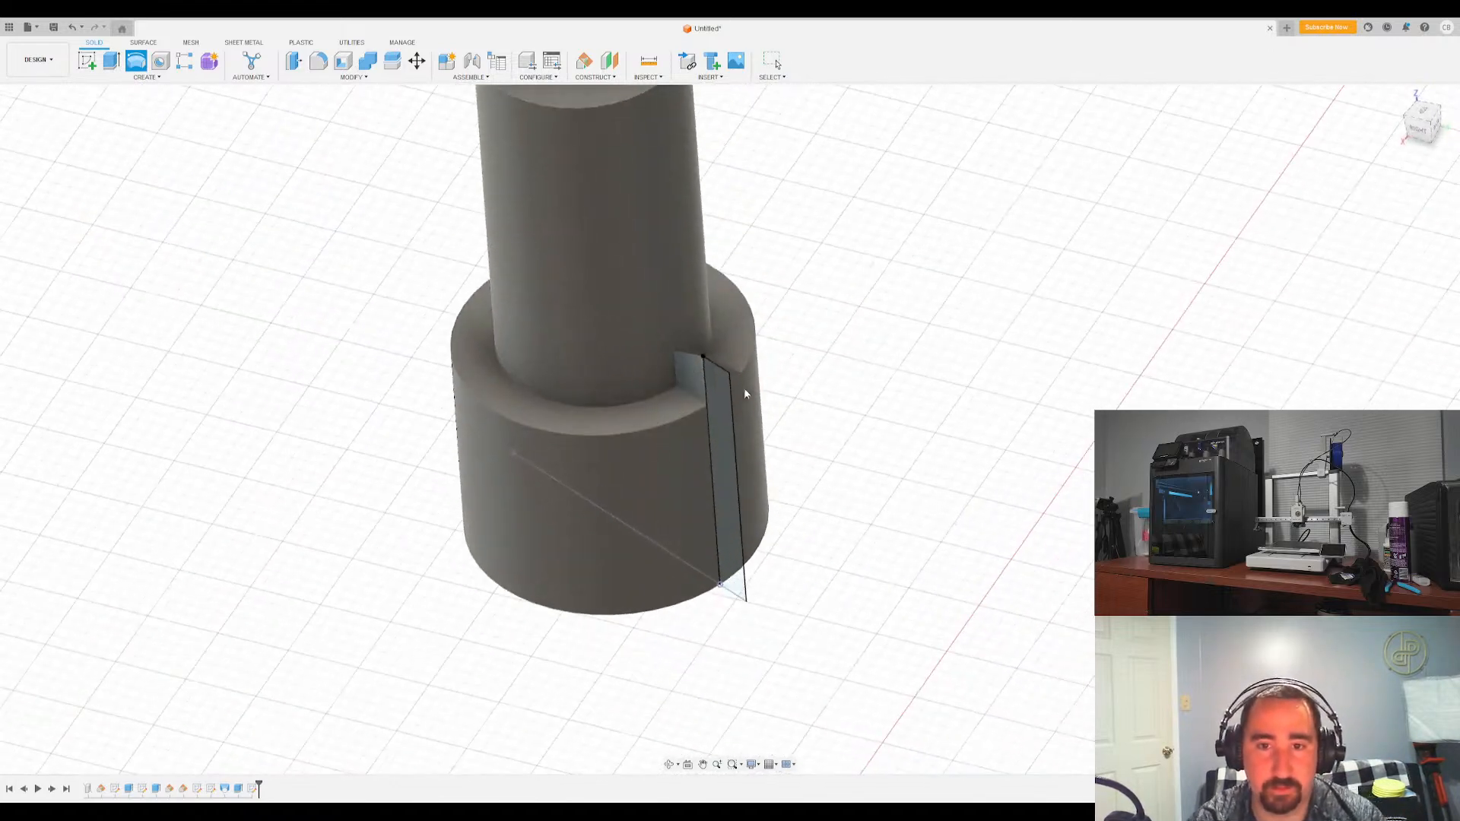
pyautogui.click(717, 395)
pyautogui.keyDown('shift'); pyautogui.moveTo(1384, 205); pyautogui.dragTo(825, 376, button='middle'); pyautogui.keyUp('shift')
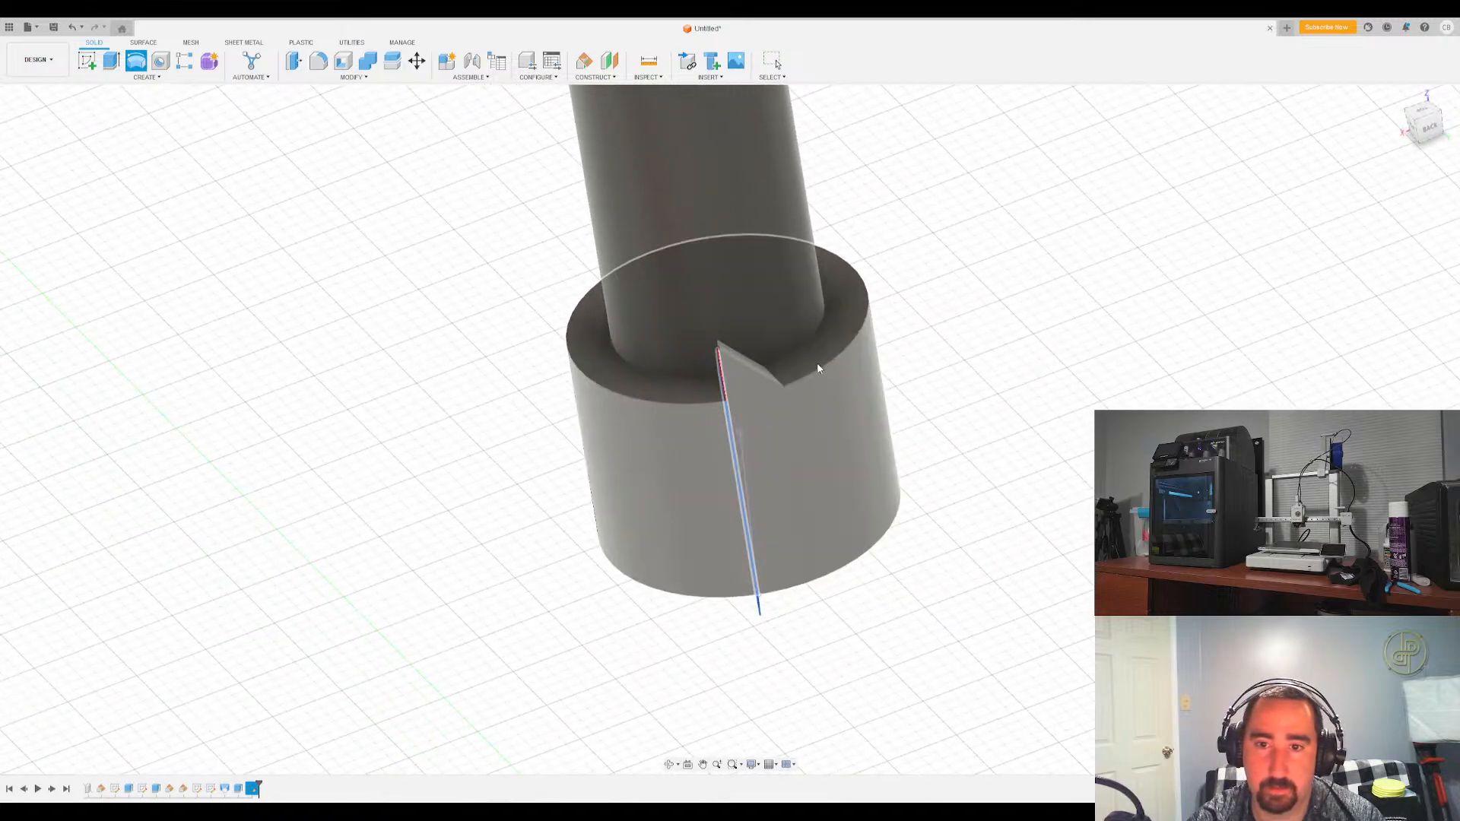
pyautogui.keyDown('shift'); pyautogui.moveTo(842, 576); pyautogui.dragTo(835, 566, button='middle'); pyautogui.keyUp('shift')
pyautogui.click(828, 521)
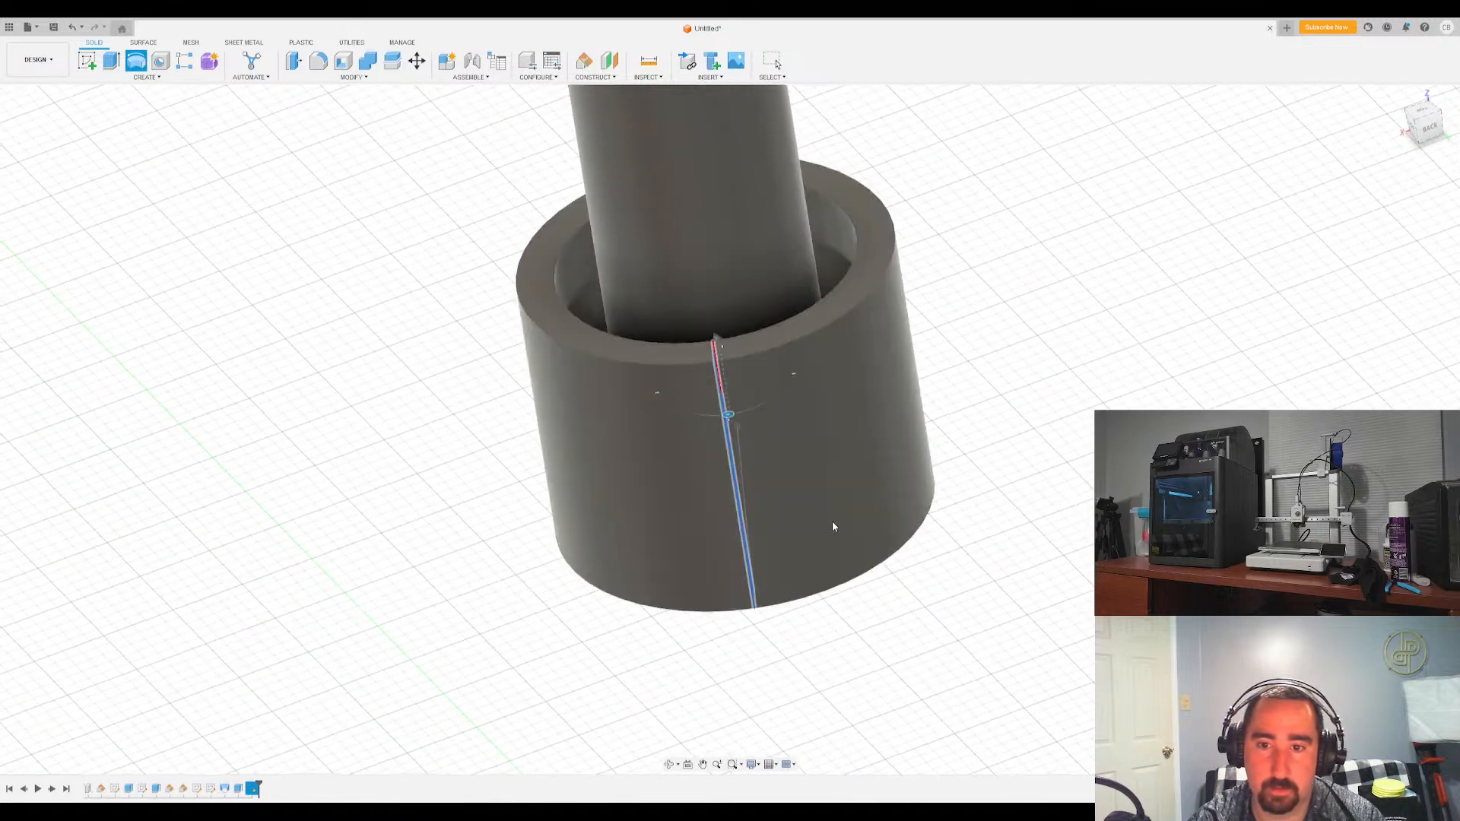
pyautogui.keyDown('shift'); pyautogui.moveTo(1175, 314); pyautogui.dragTo(1418, 242, button='middle'); pyautogui.keyUp('shift')
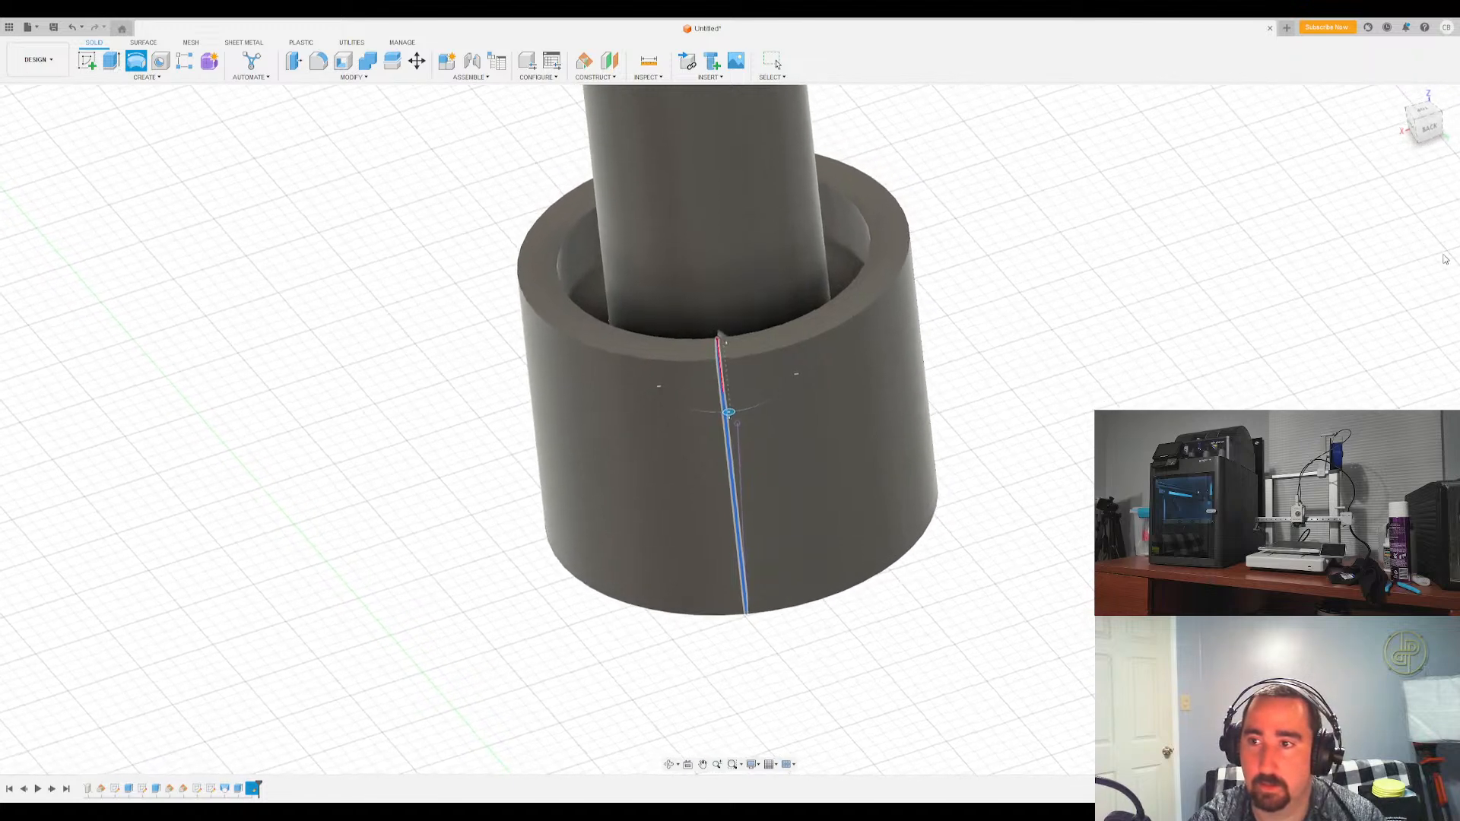
pyautogui.click(1436, 328)
pyautogui.press('i')
pyautogui.keyDown('shift'); pyautogui.moveTo(1141, 361); pyautogui.dragTo(862, 554, button='middle'); pyautogui.keyUp('shift')
pyautogui.click(720, 611)
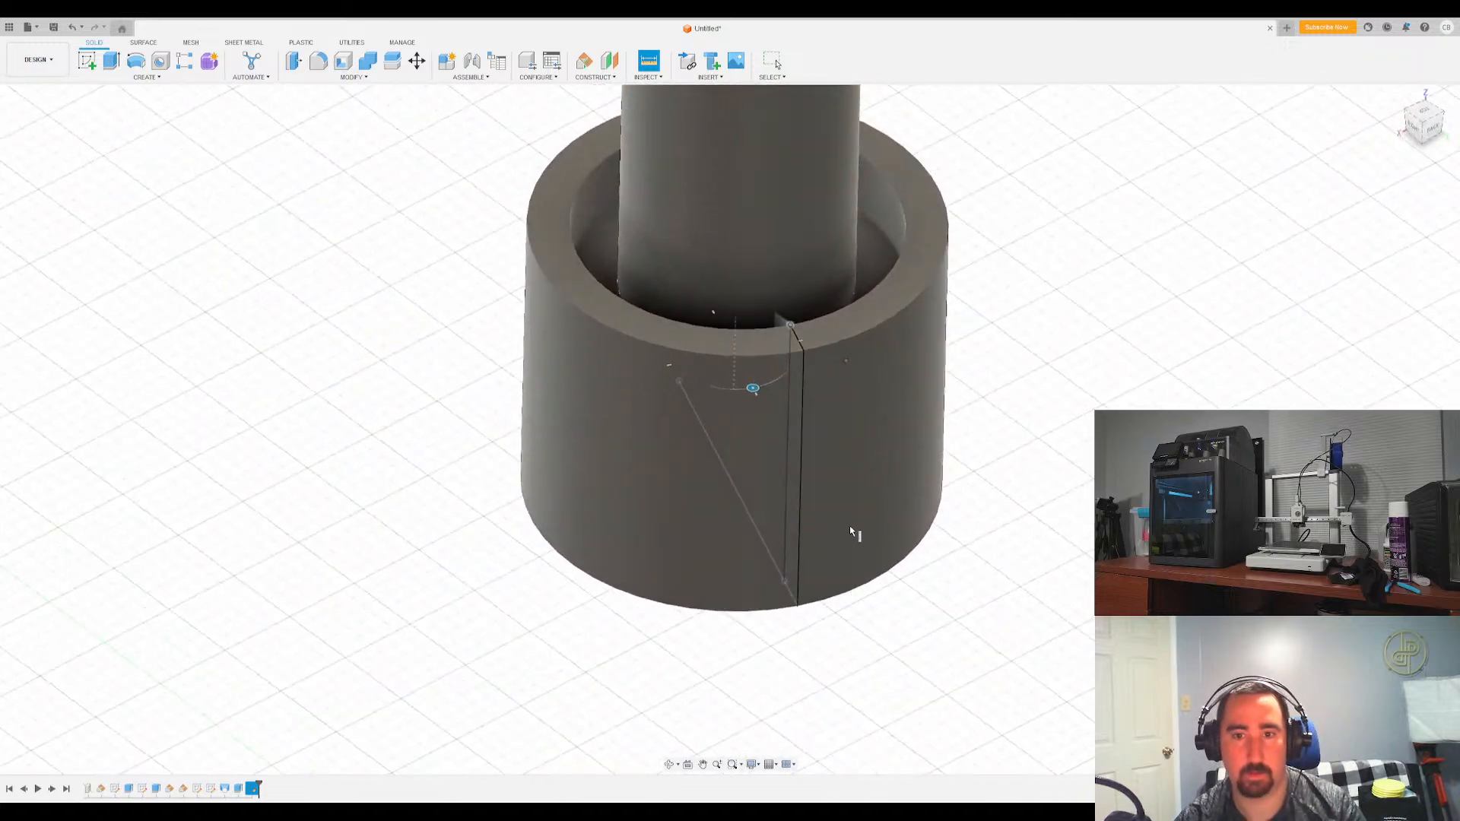
pyautogui.press('Escape')
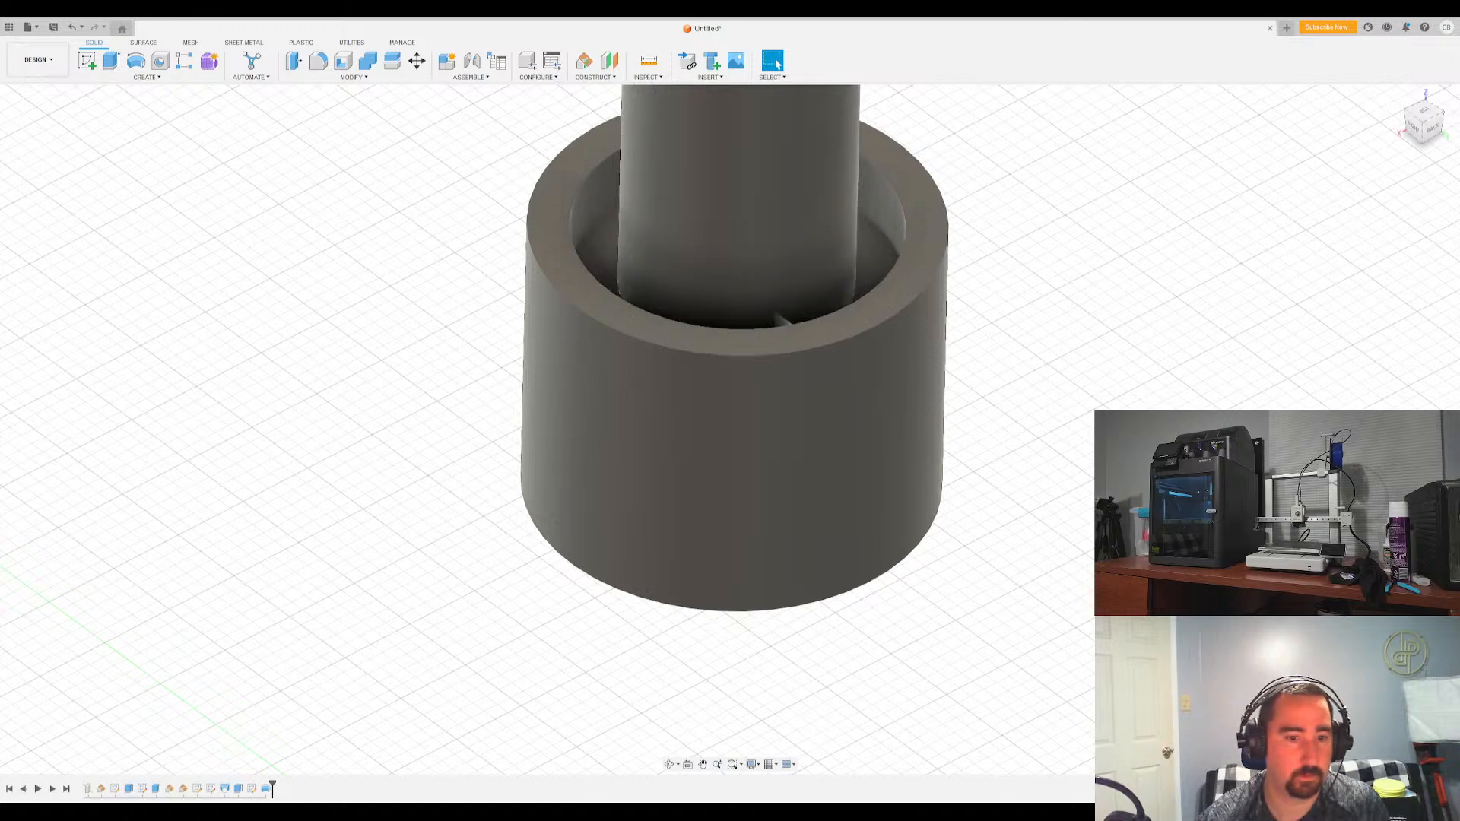
# Reopen the revolve to try a partial sweep angle across the tooth, and undo the revolve
pyautogui.doubleClick(270, 788)
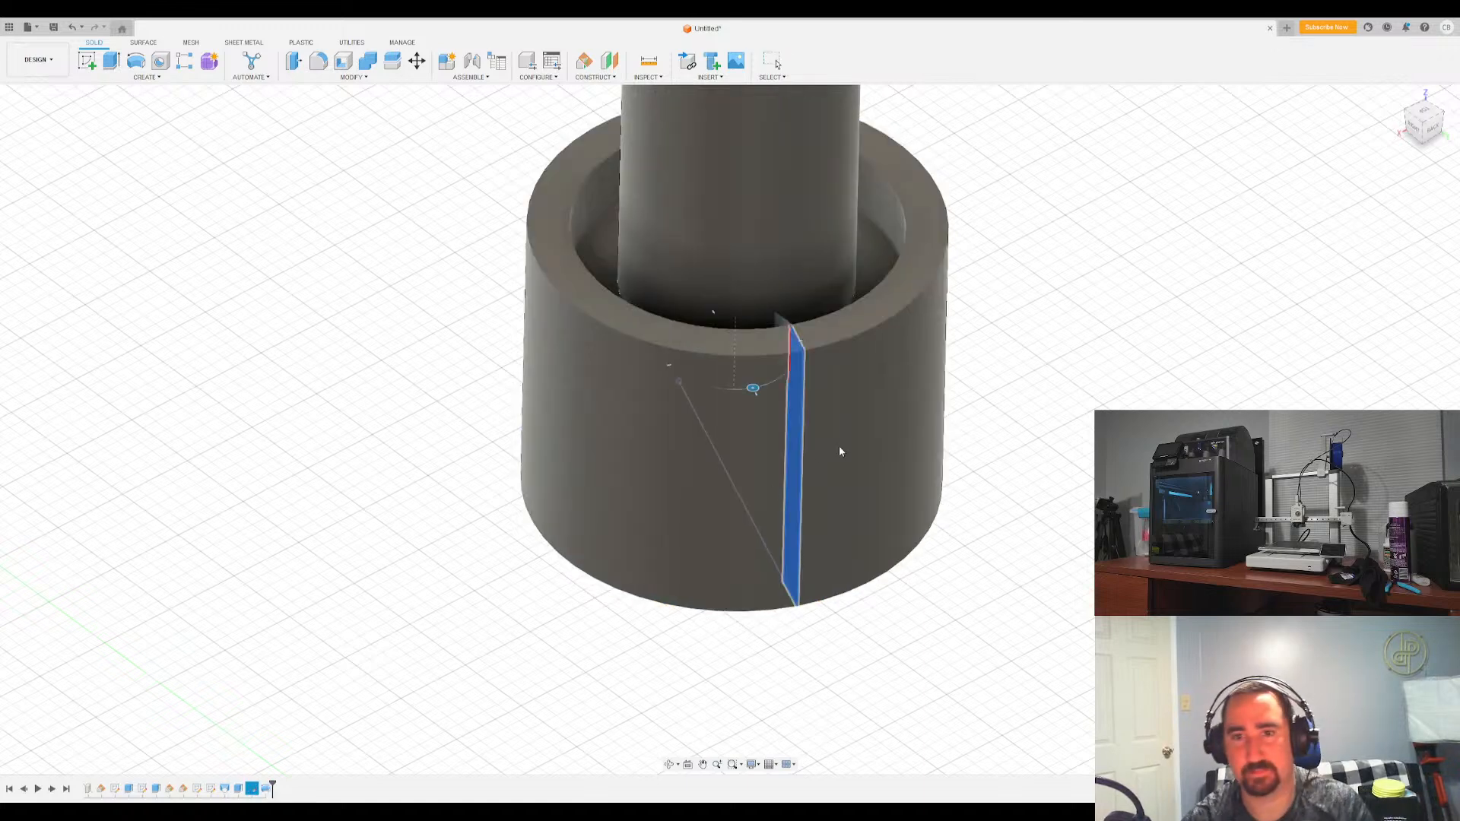
pyautogui.moveTo(752, 387)
pyautogui.mouseDown()
pyautogui.moveTo(675, 381)
pyautogui.moveTo(669, 332)
pyautogui.moveTo(774, 379)
pyautogui.mouseUp()
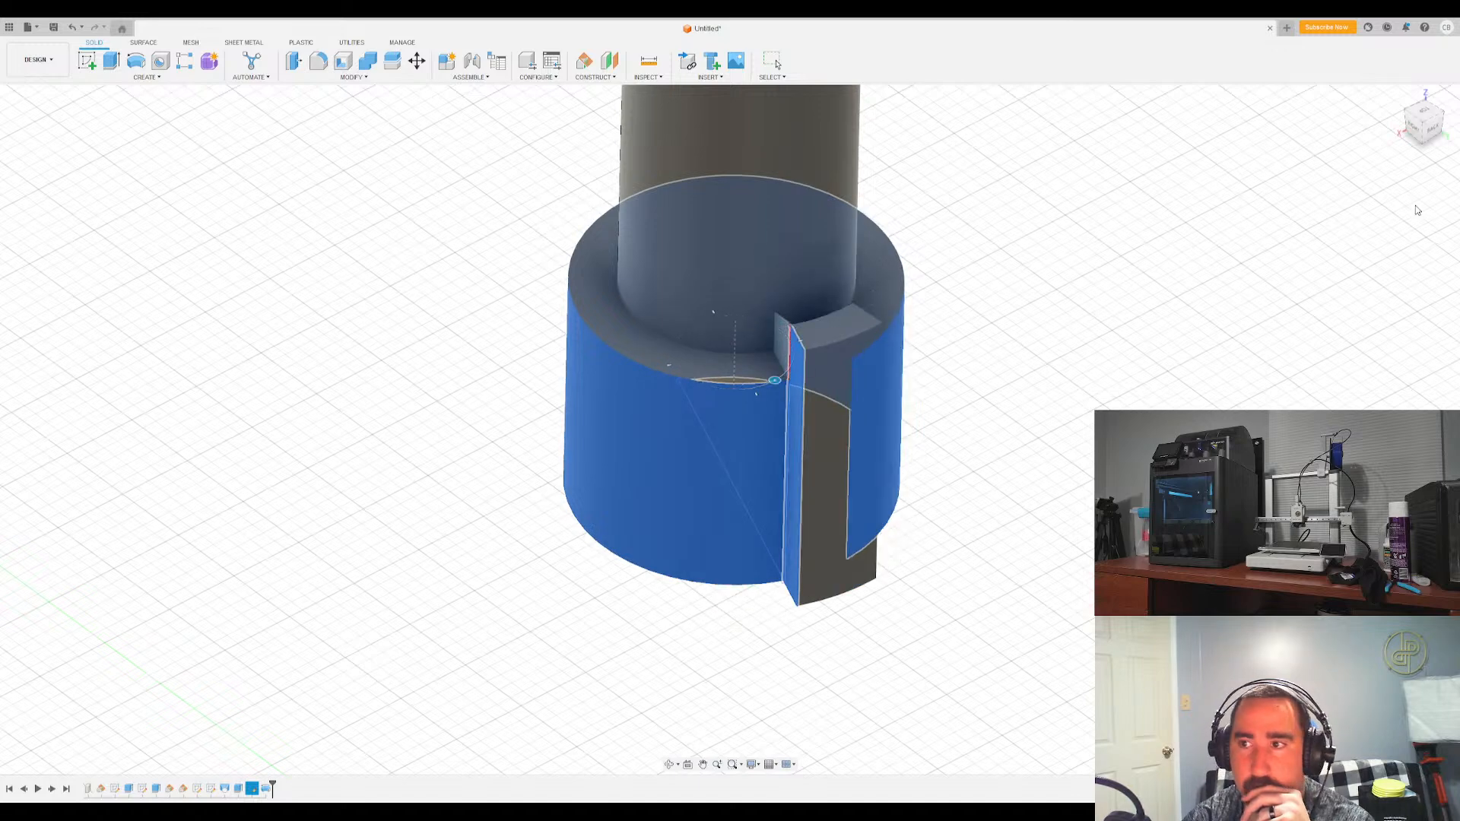
pyautogui.moveTo(1429, 135)
pyautogui.mouseDown()
pyautogui.moveTo(1378, 169)
pyautogui.moveTo(1395, 190)
pyautogui.moveTo(1405, 128)
pyautogui.mouseUp()
pyautogui.moveTo(787, 394); pyautogui.dragTo(767, 397)
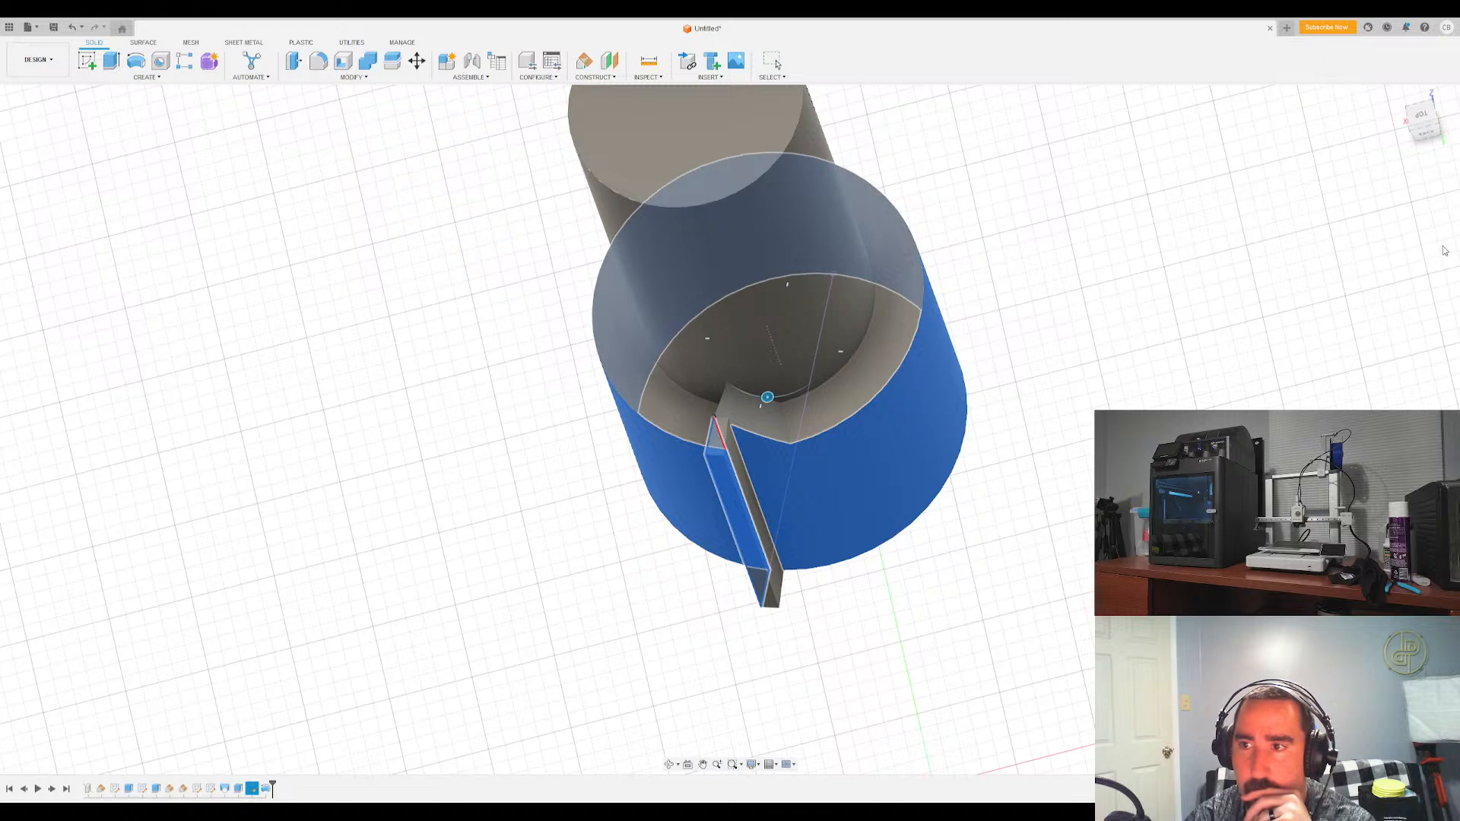
pyautogui.press('i')
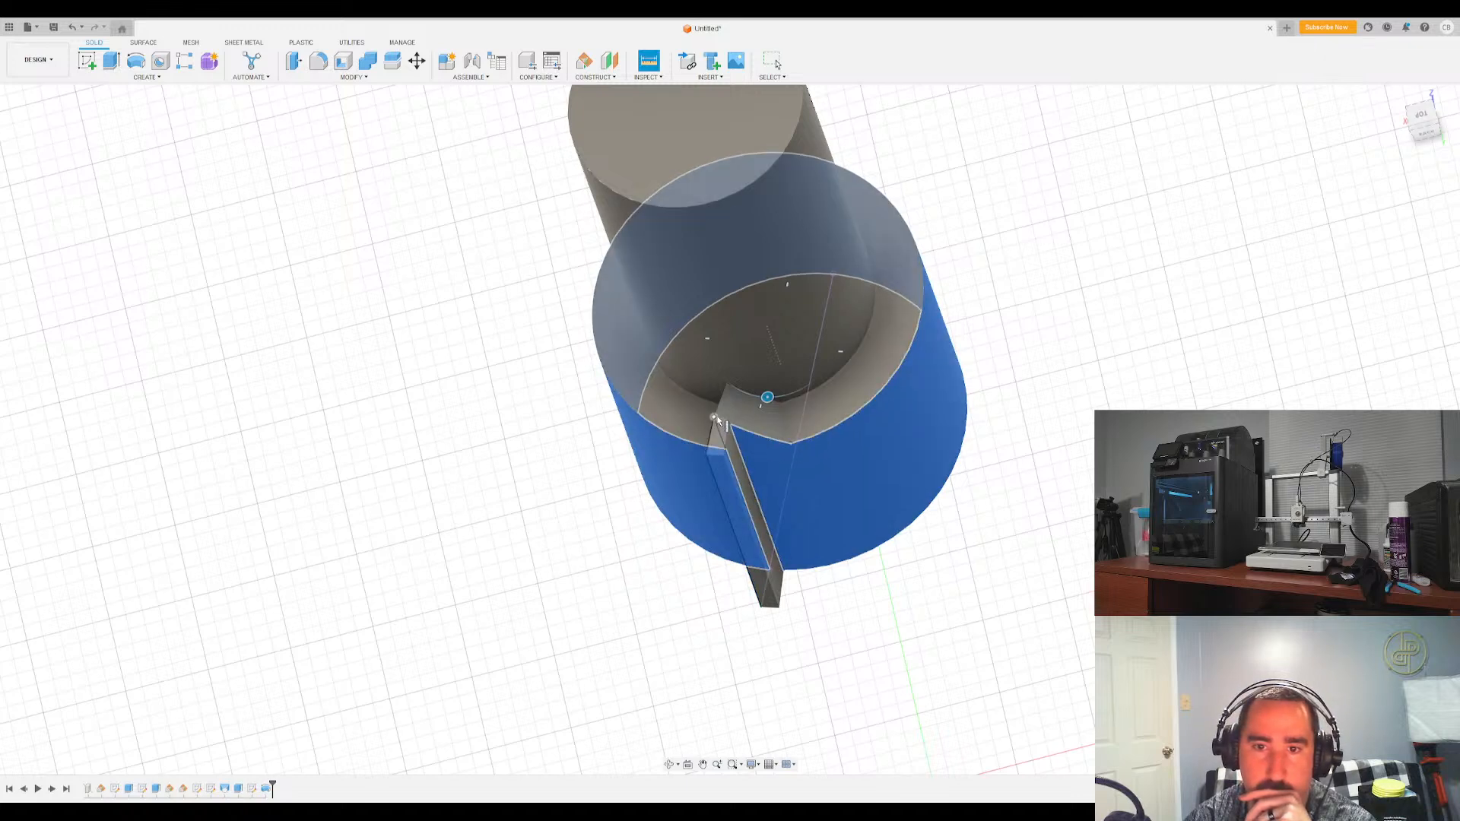
pyautogui.click(730, 455)
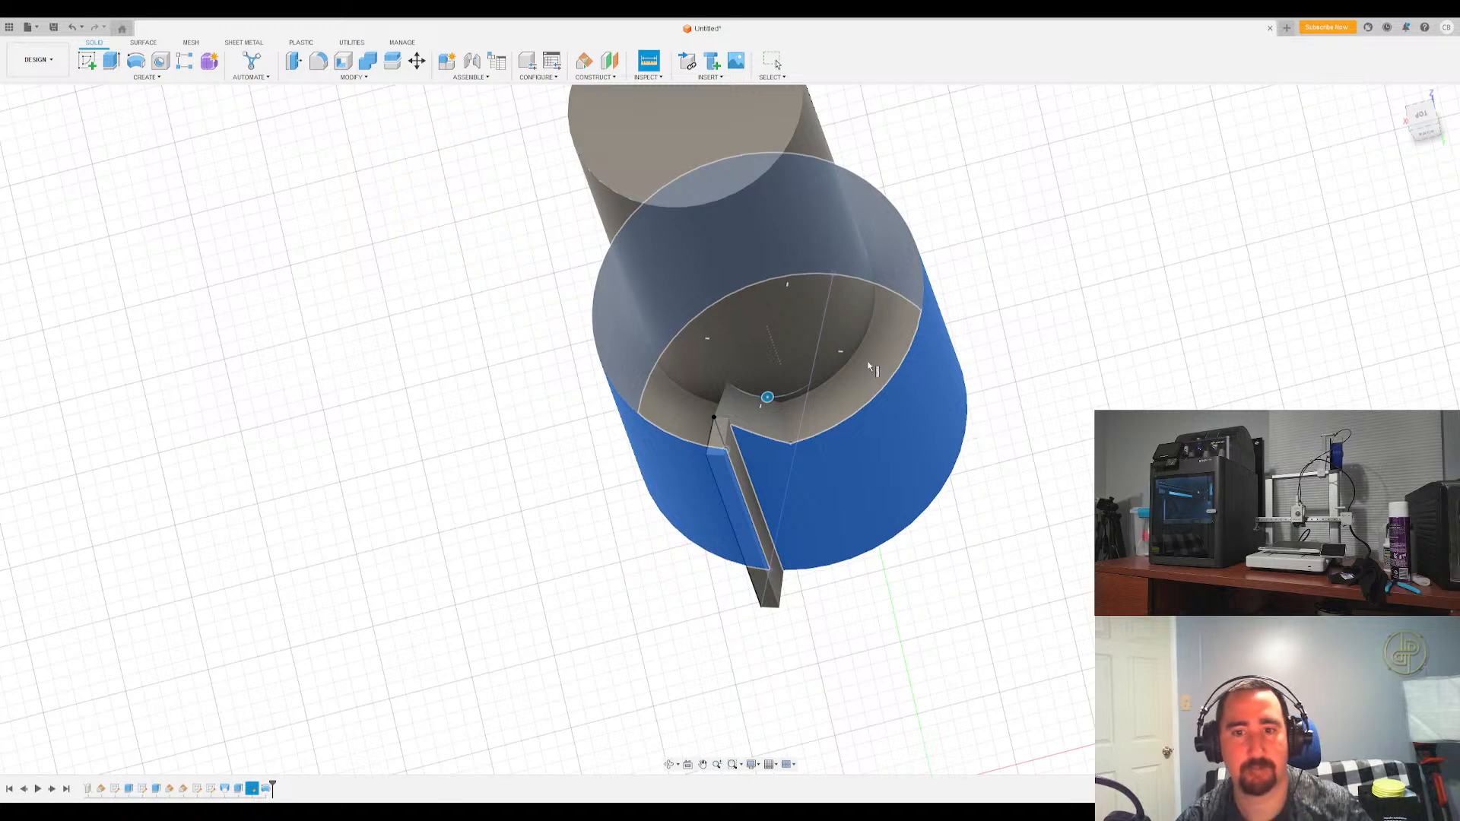
pyautogui.press('Escape')
pyautogui.press('Escape')
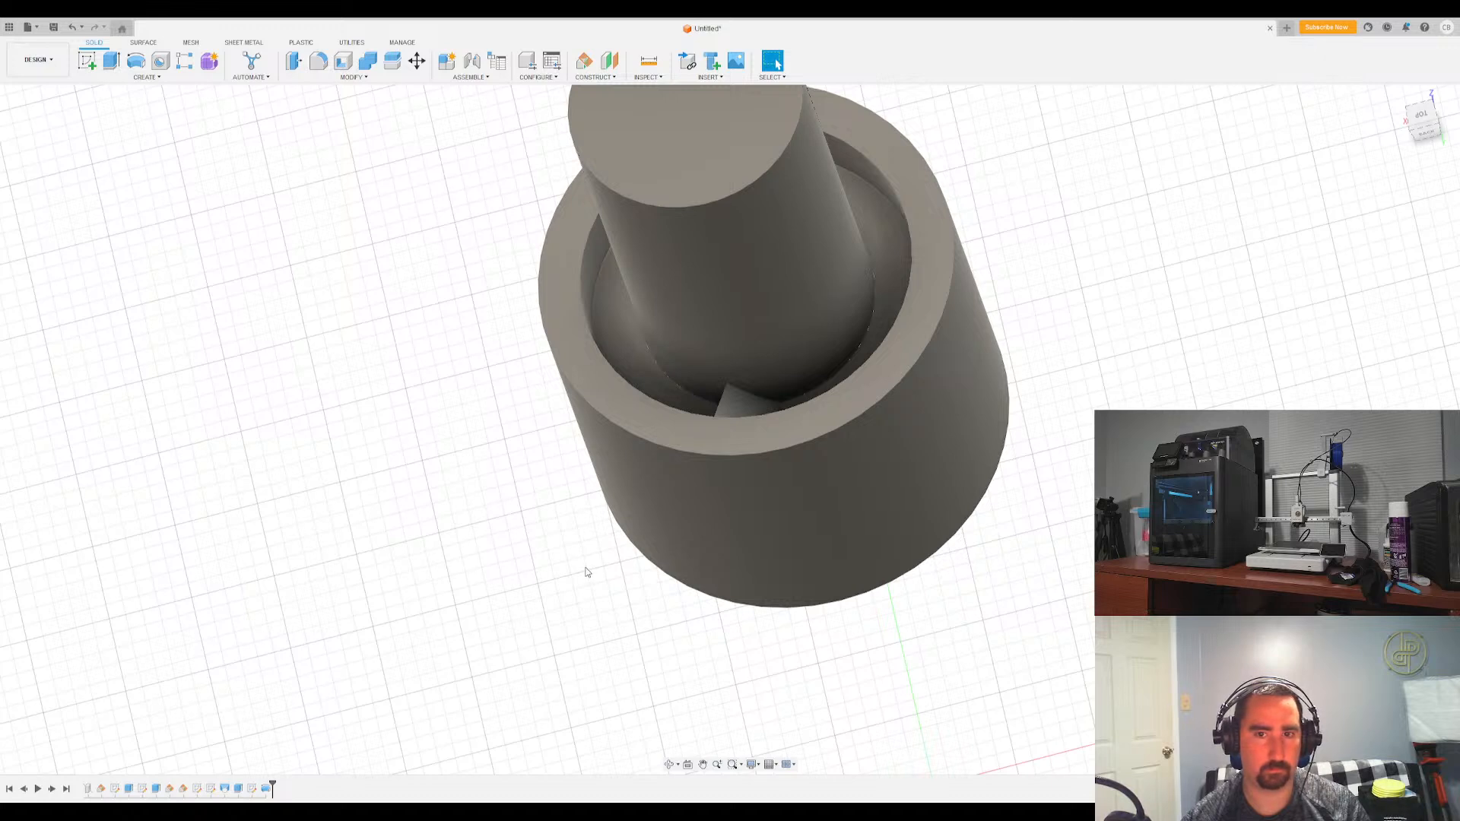
pyautogui.hotkey('ctrl', 'z')
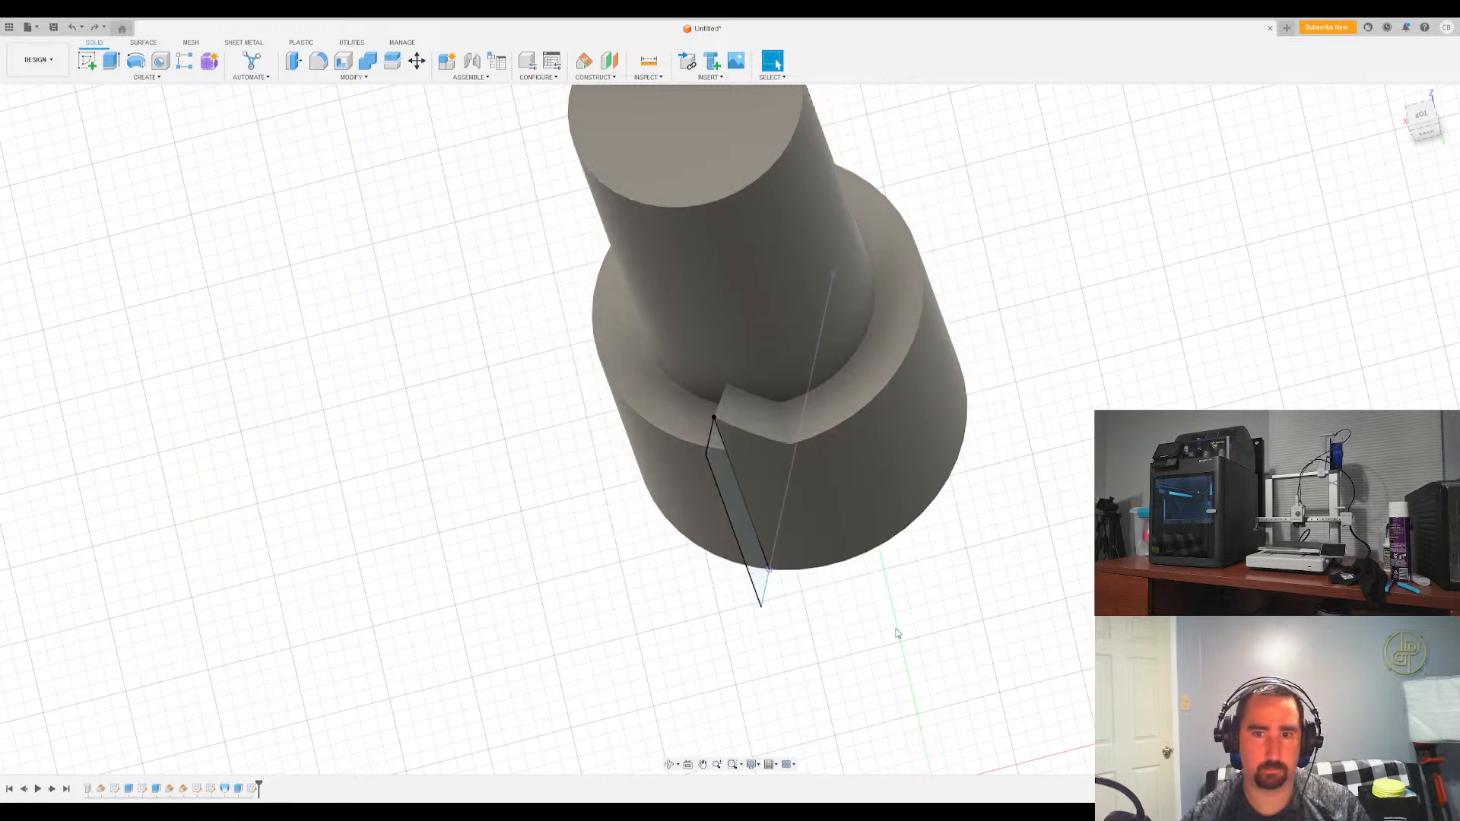
# Start a sketch on the collar's upper face and draw two lines from the shaft's center to the tooth's two outer corners
pyautogui.click(87, 61)
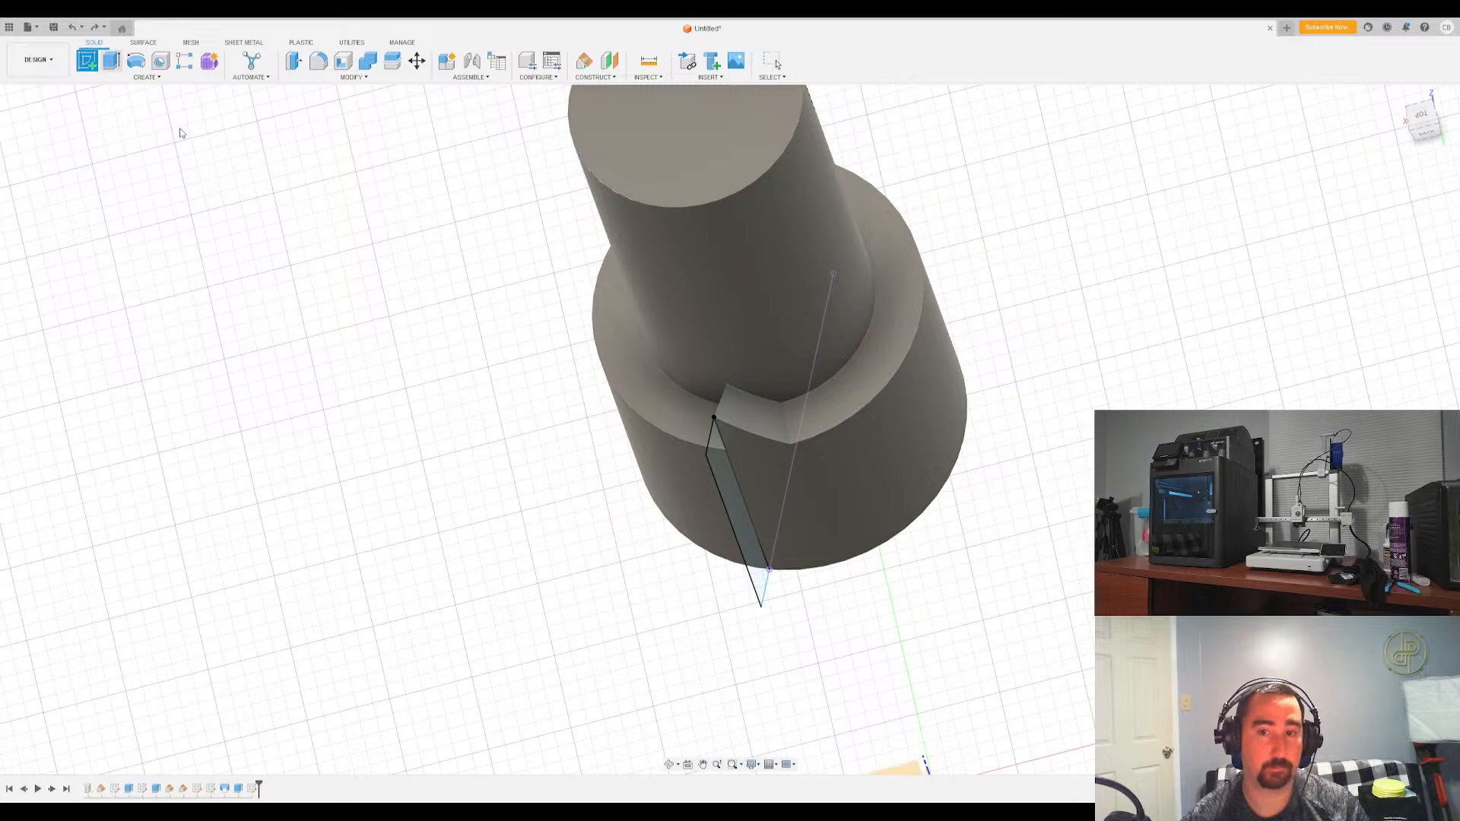
pyautogui.click(815, 417)
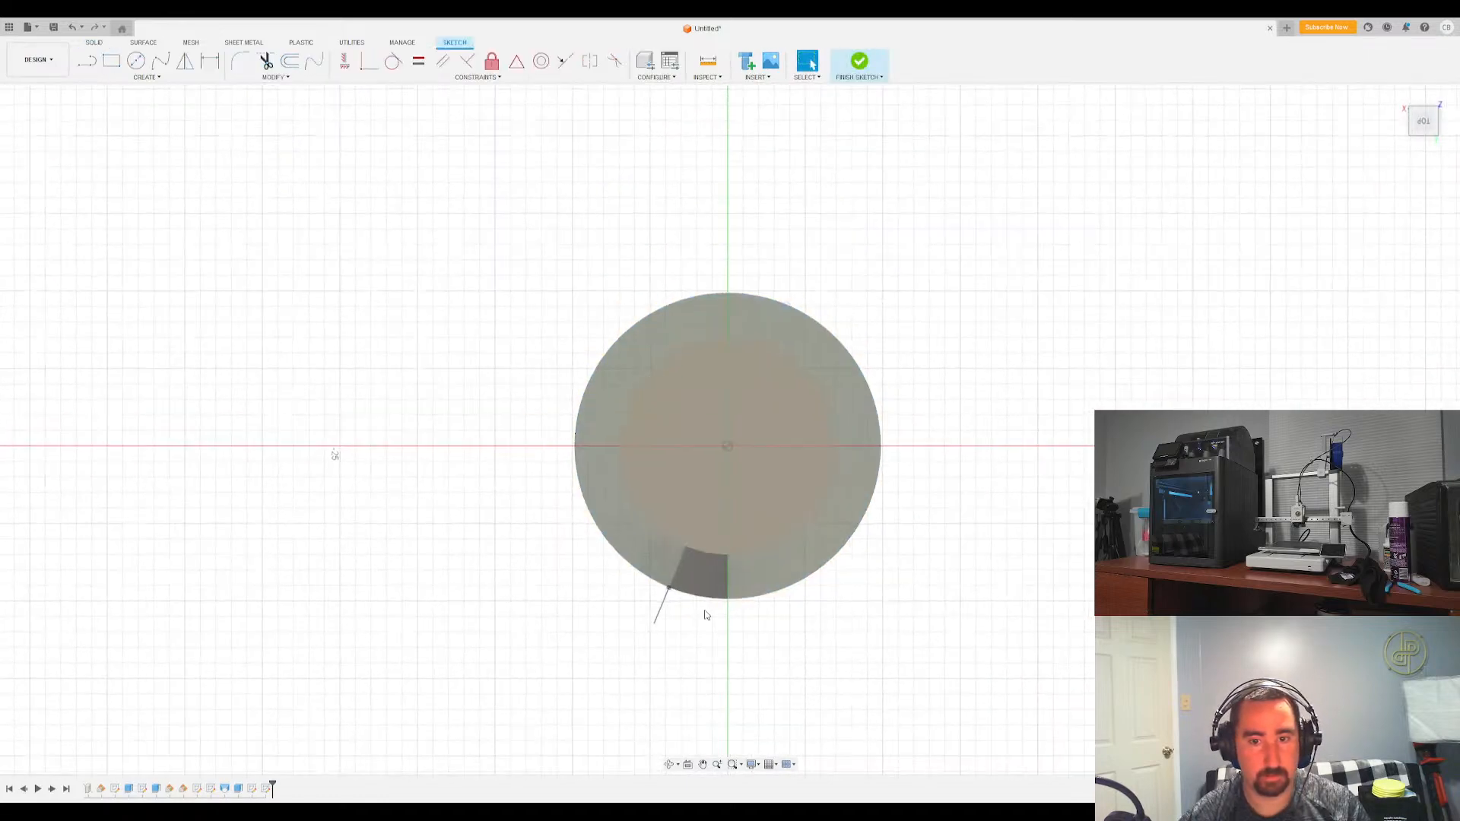
pyautogui.scroll(5, 682, 577)
pyautogui.press('l')
pyautogui.click(788, 225)
pyautogui.click(651, 558)
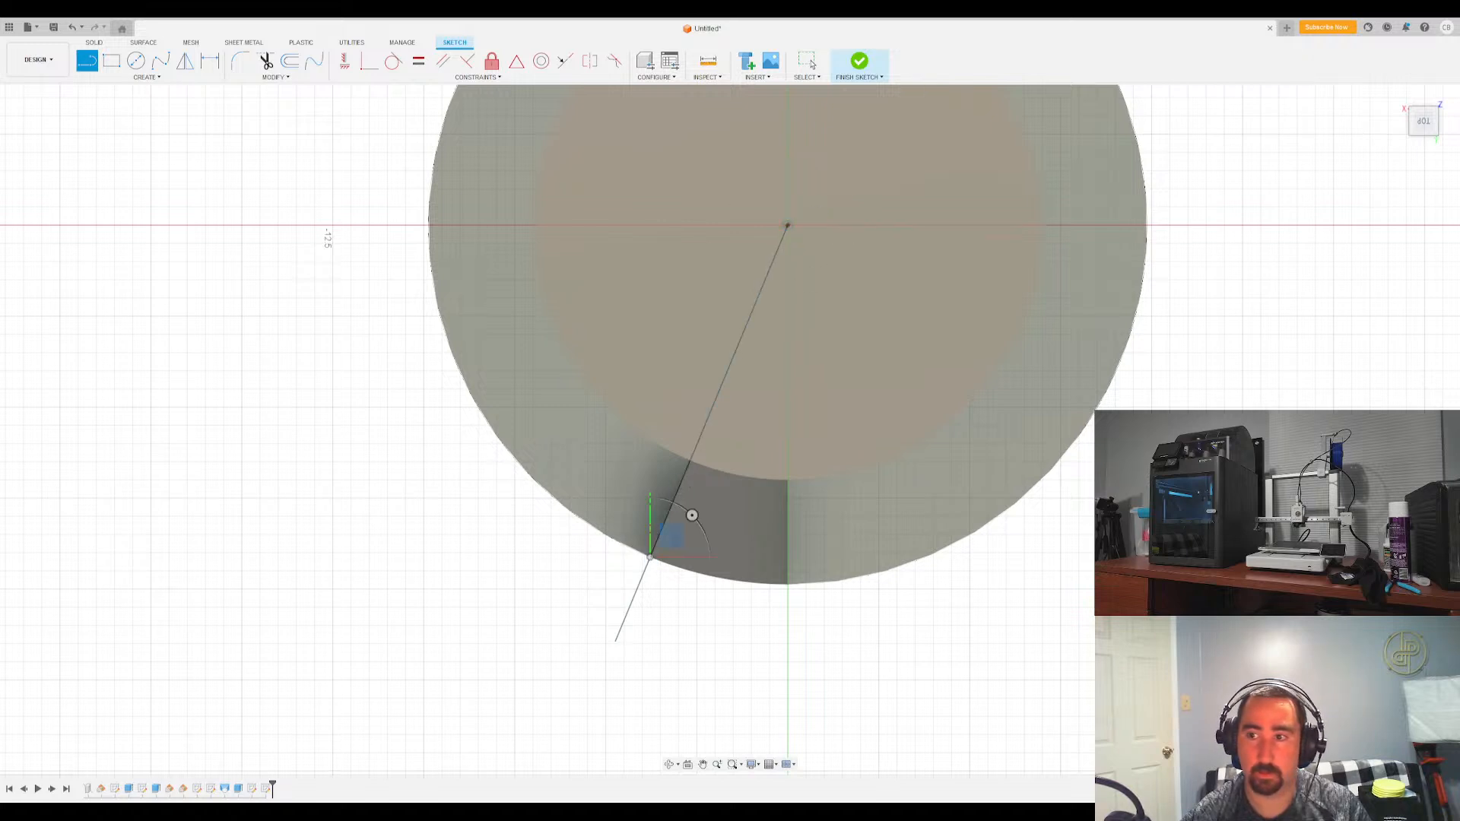
pyautogui.click(788, 225)
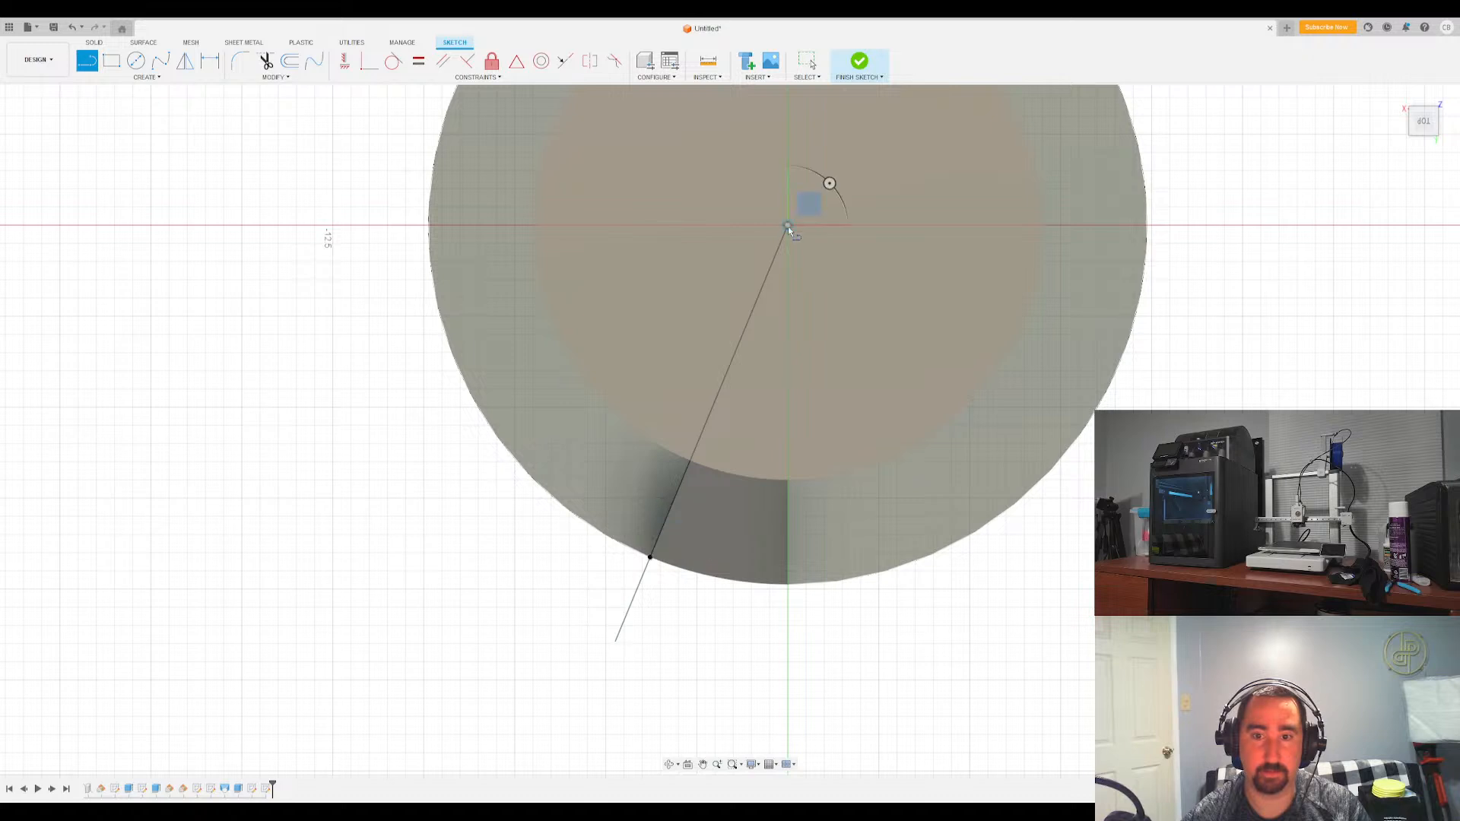
pyautogui.click(788, 584)
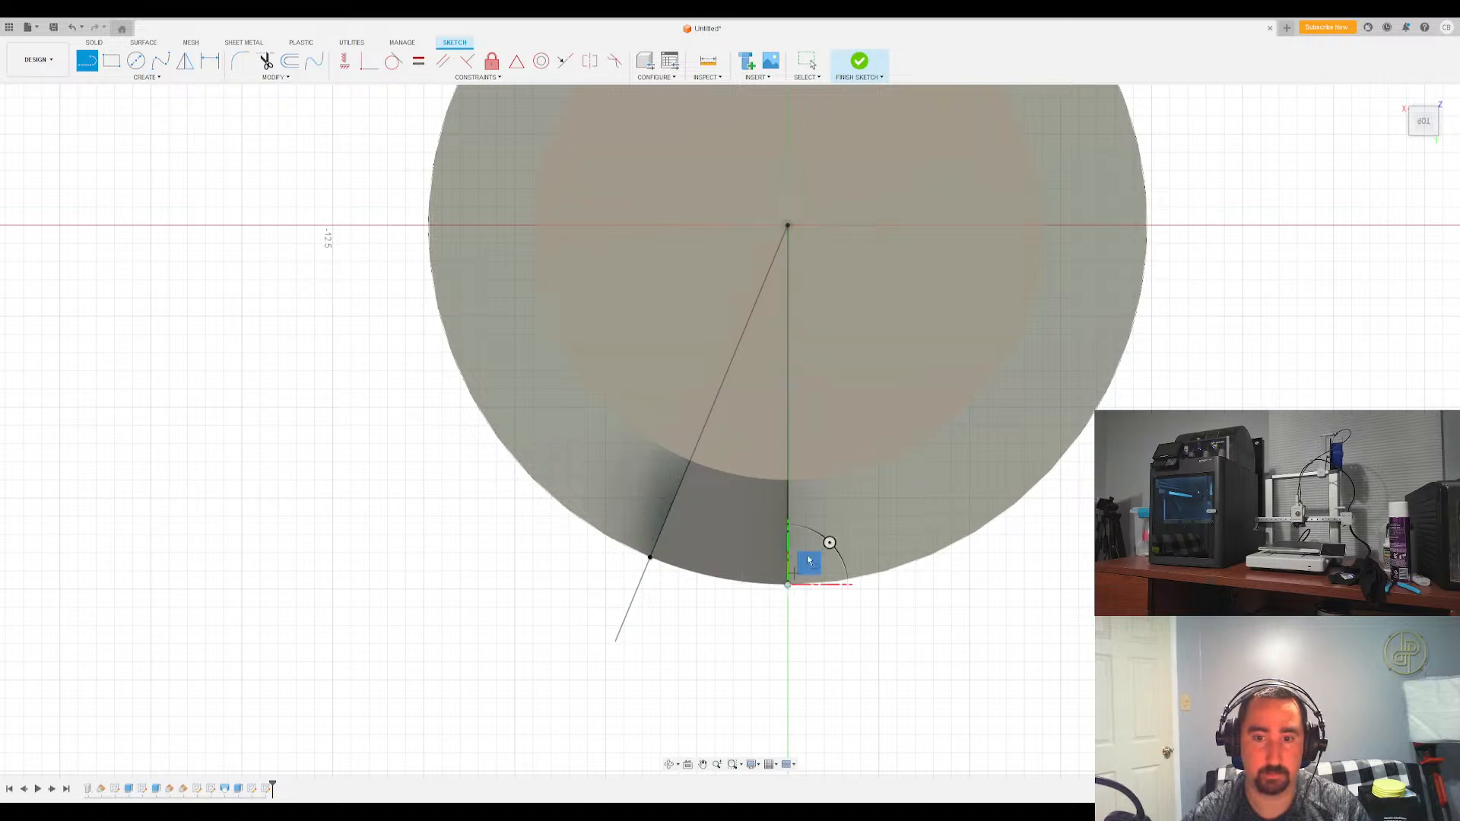
pyautogui.press('Escape')
# Dimension the angle between the two radial lines and finish the sketch
pyautogui.click(217, 67)
pyautogui.click(736, 372)
pyautogui.click(788, 397)
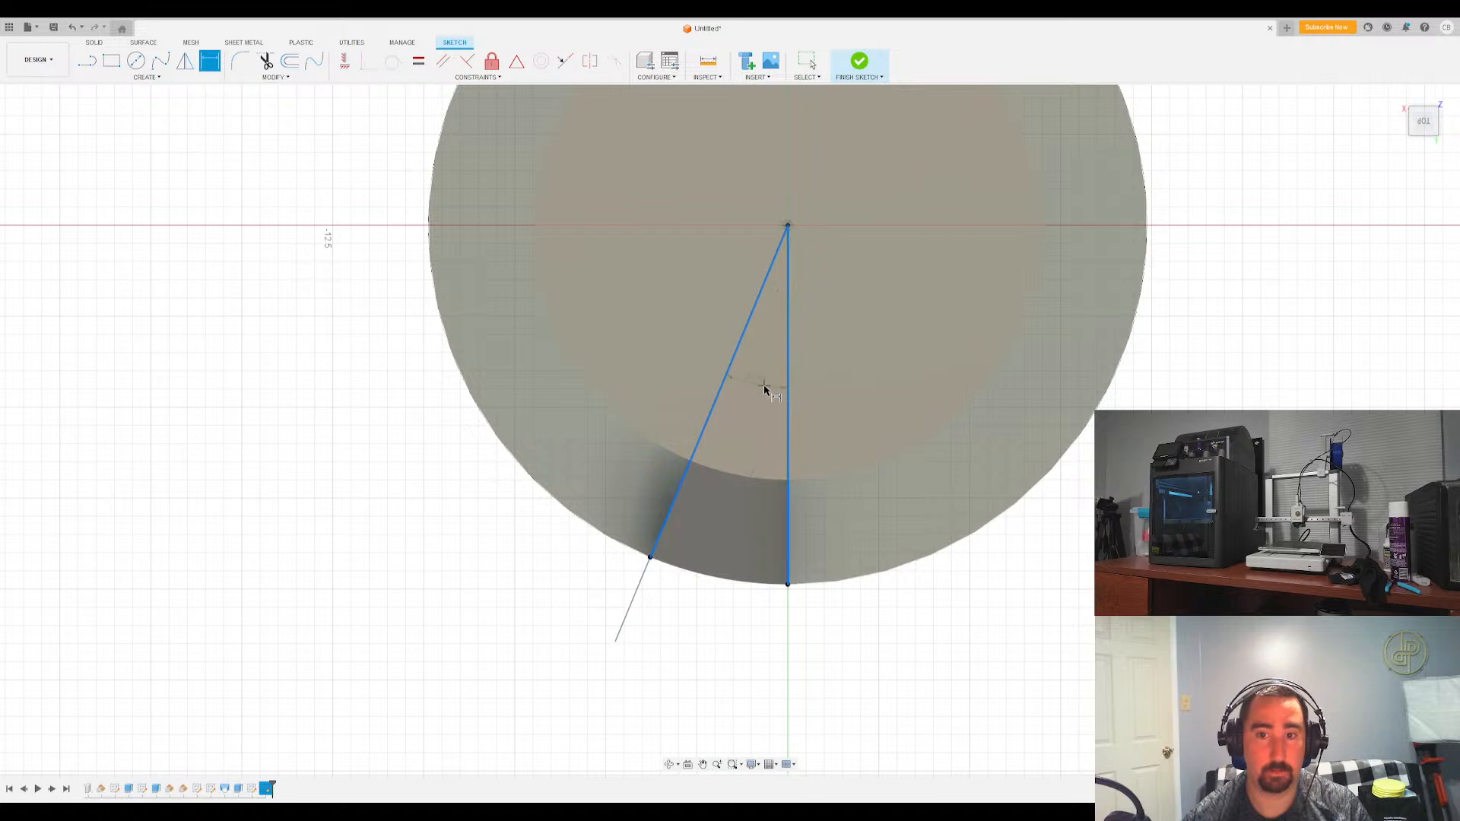
pyautogui.click(749, 391)
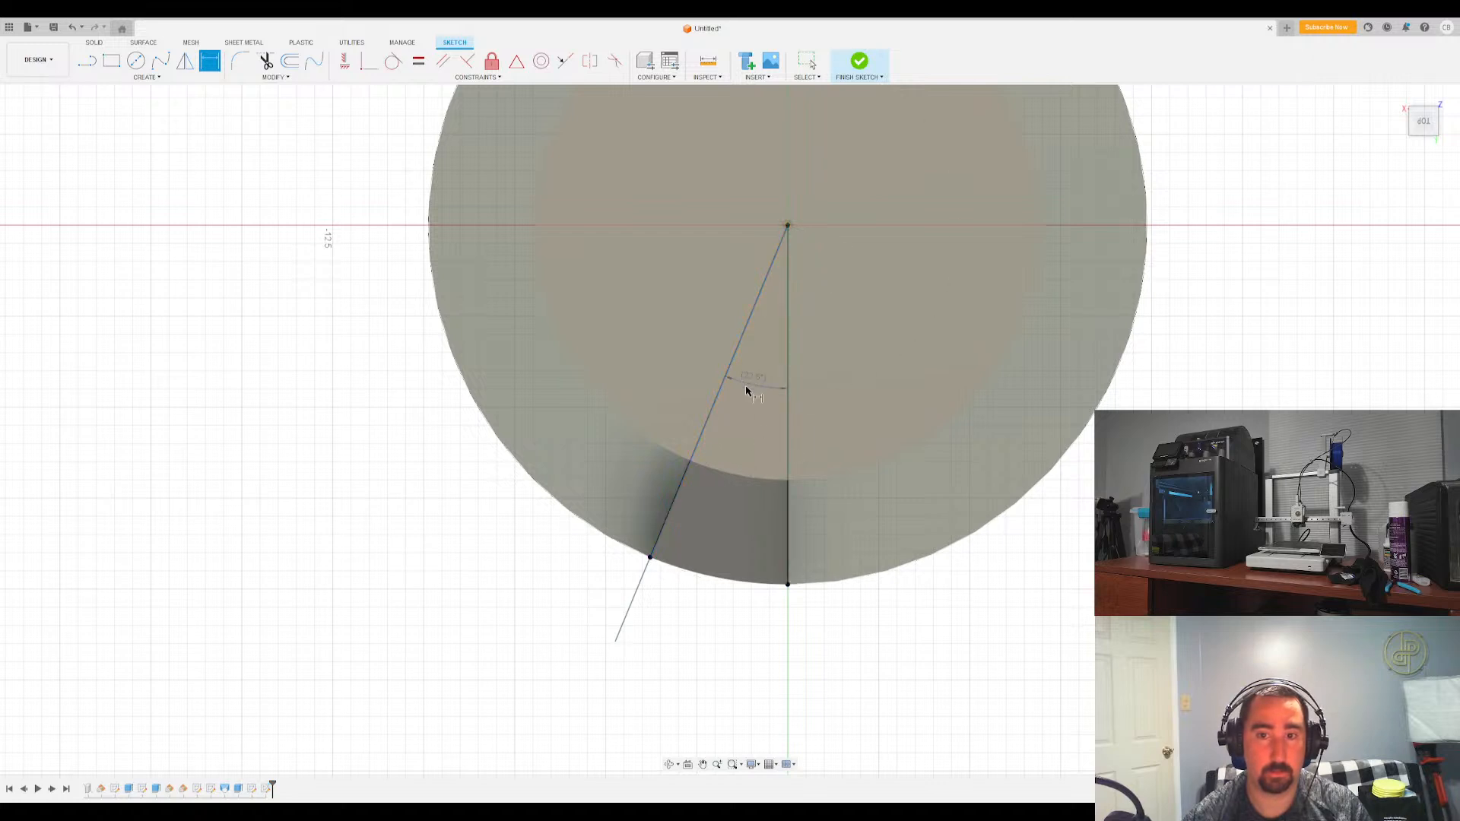
pyautogui.press('Escape')
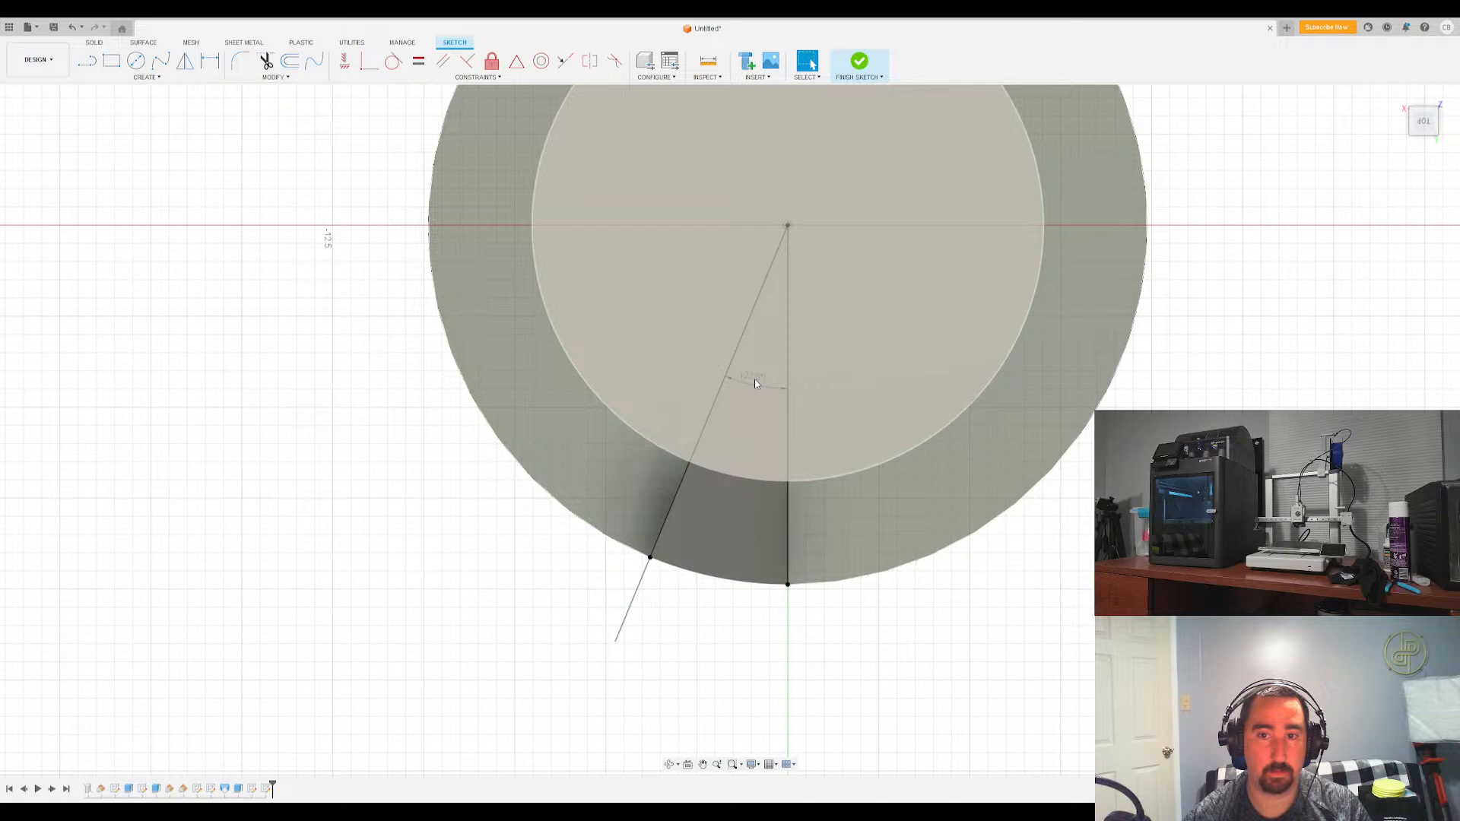
pyautogui.click(859, 61)
# Revolve the tooth's side-face rectangle around the shaft's axis through the angle spanned by the tooth
pyautogui.moveTo(729, 429)
pyautogui.keyDown('shift'); pyautogui.mouseDown(button='middle')
pyautogui.moveTo(753, 358)
pyautogui.moveTo(730, 426)
pyautogui.mouseUp(button='middle'); pyautogui.keyUp('shift')
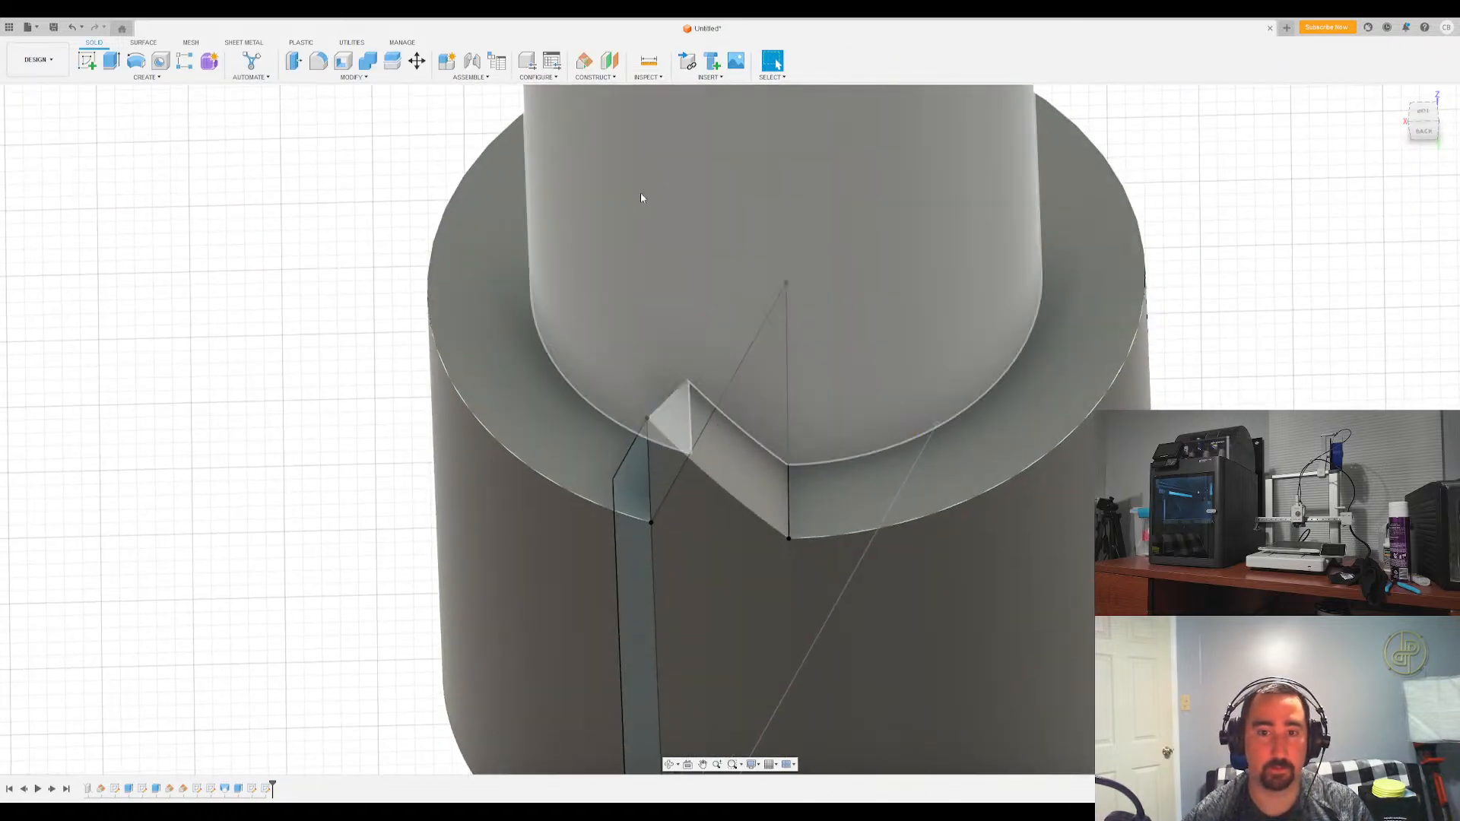
pyautogui.press('e')
pyautogui.click(628, 486)
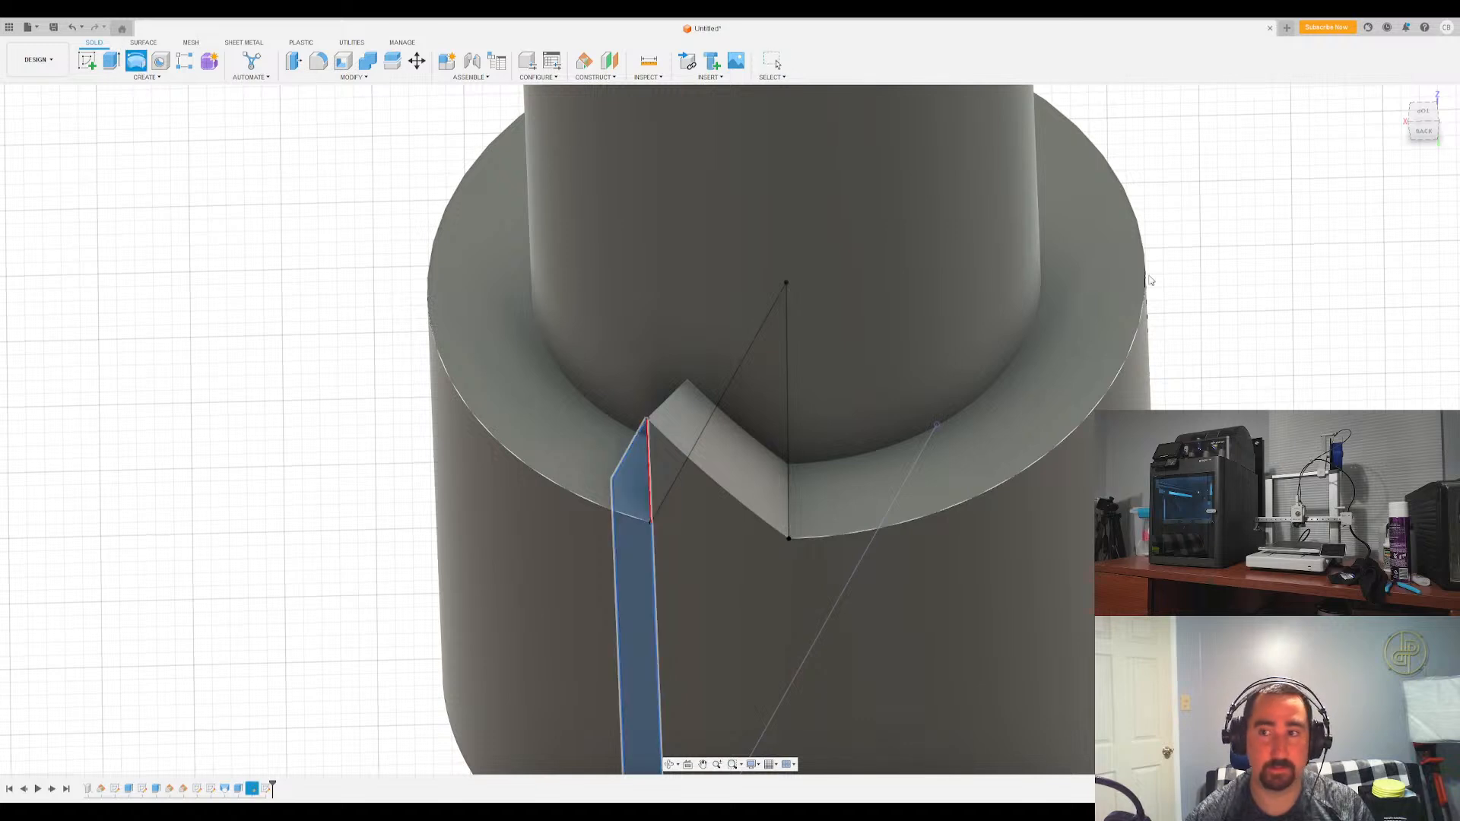
pyautogui.click(1037, 504)
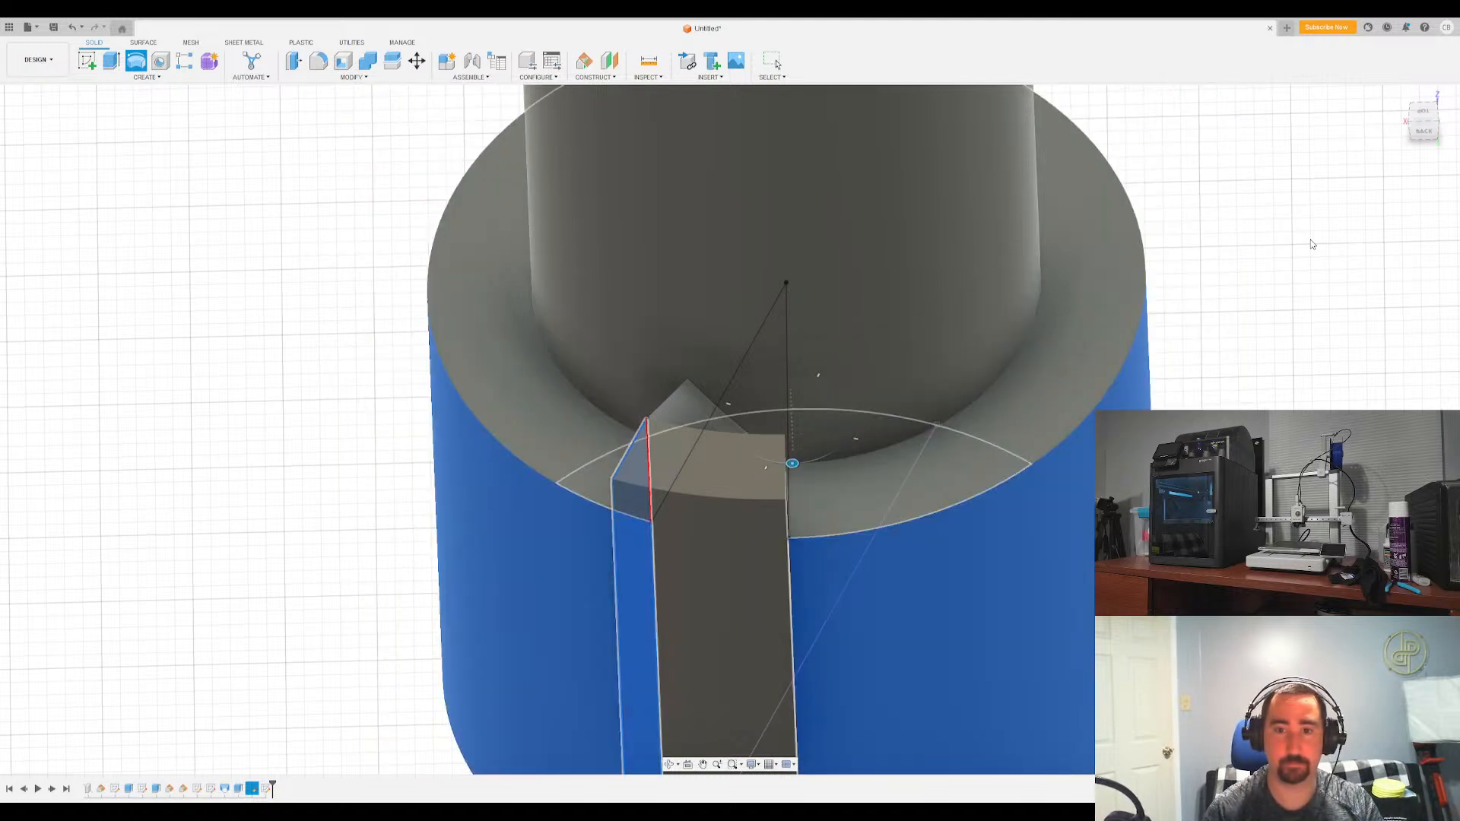
pyautogui.press('Return')
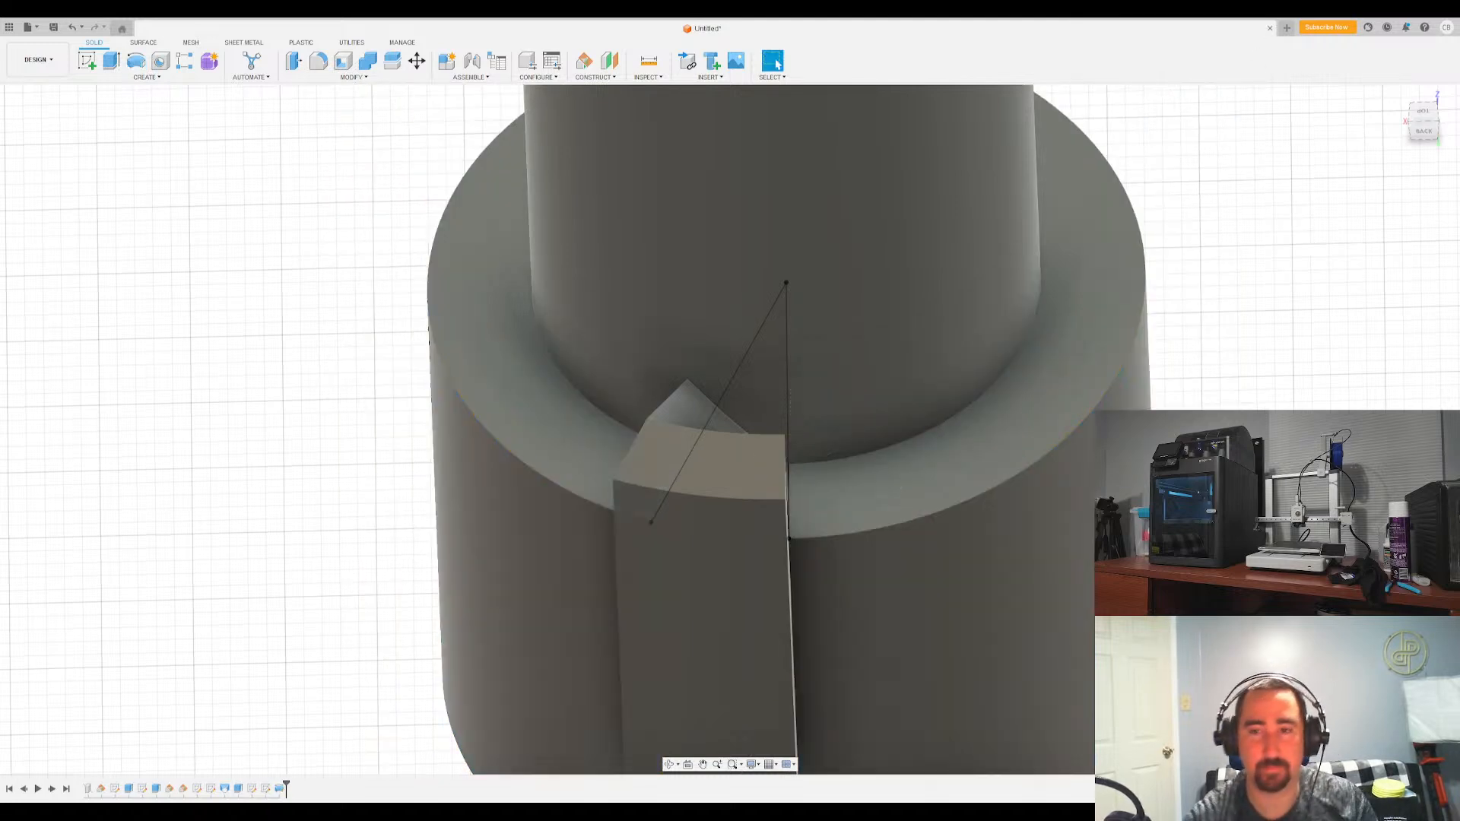
pyautogui.moveTo(1400, 75)
pyautogui.keyDown('shift'); pyautogui.mouseDown(button='middle')
pyautogui.moveTo(849, 204)
pyautogui.moveTo(654, 327)
pyautogui.mouseUp(button='middle'); pyautogui.keyUp('shift')
pyautogui.press('e')
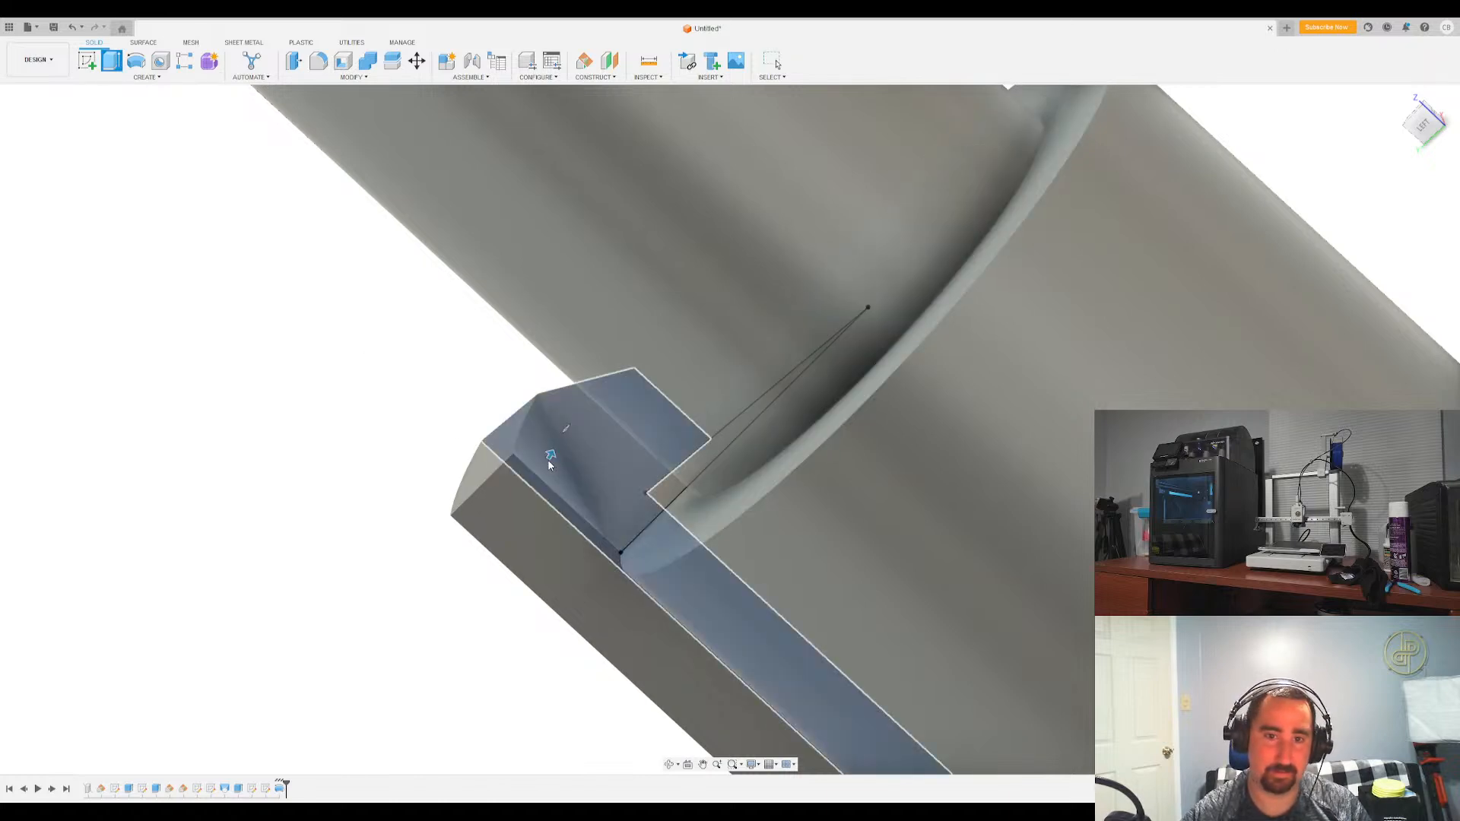
pyautogui.press('Escape')
pyautogui.keyDown('shift'); pyautogui.moveTo(728, 430); pyautogui.dragTo(829, 419, button='middle'); pyautogui.keyUp('shift')
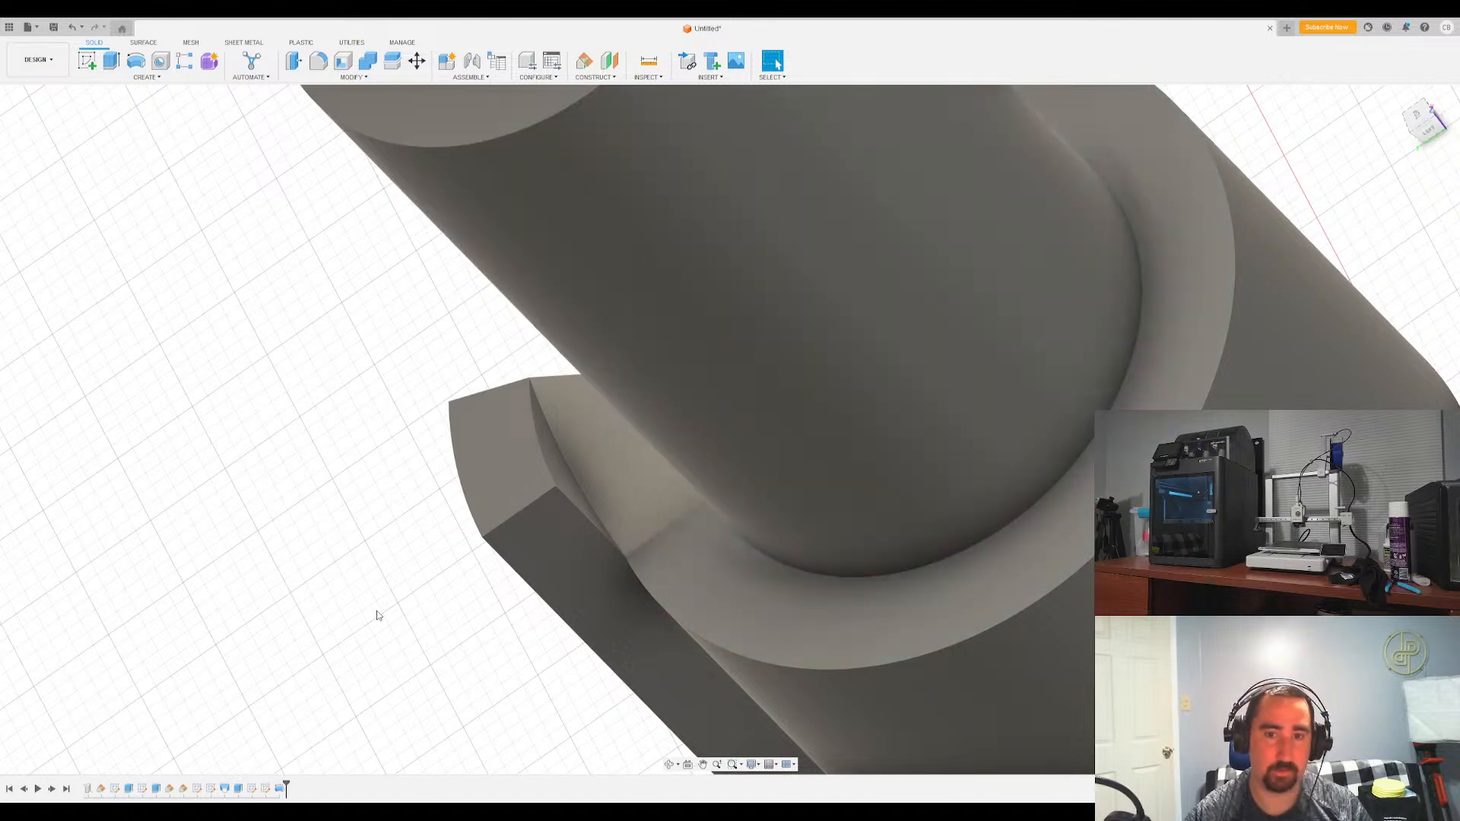
pyautogui.click(559, 476)
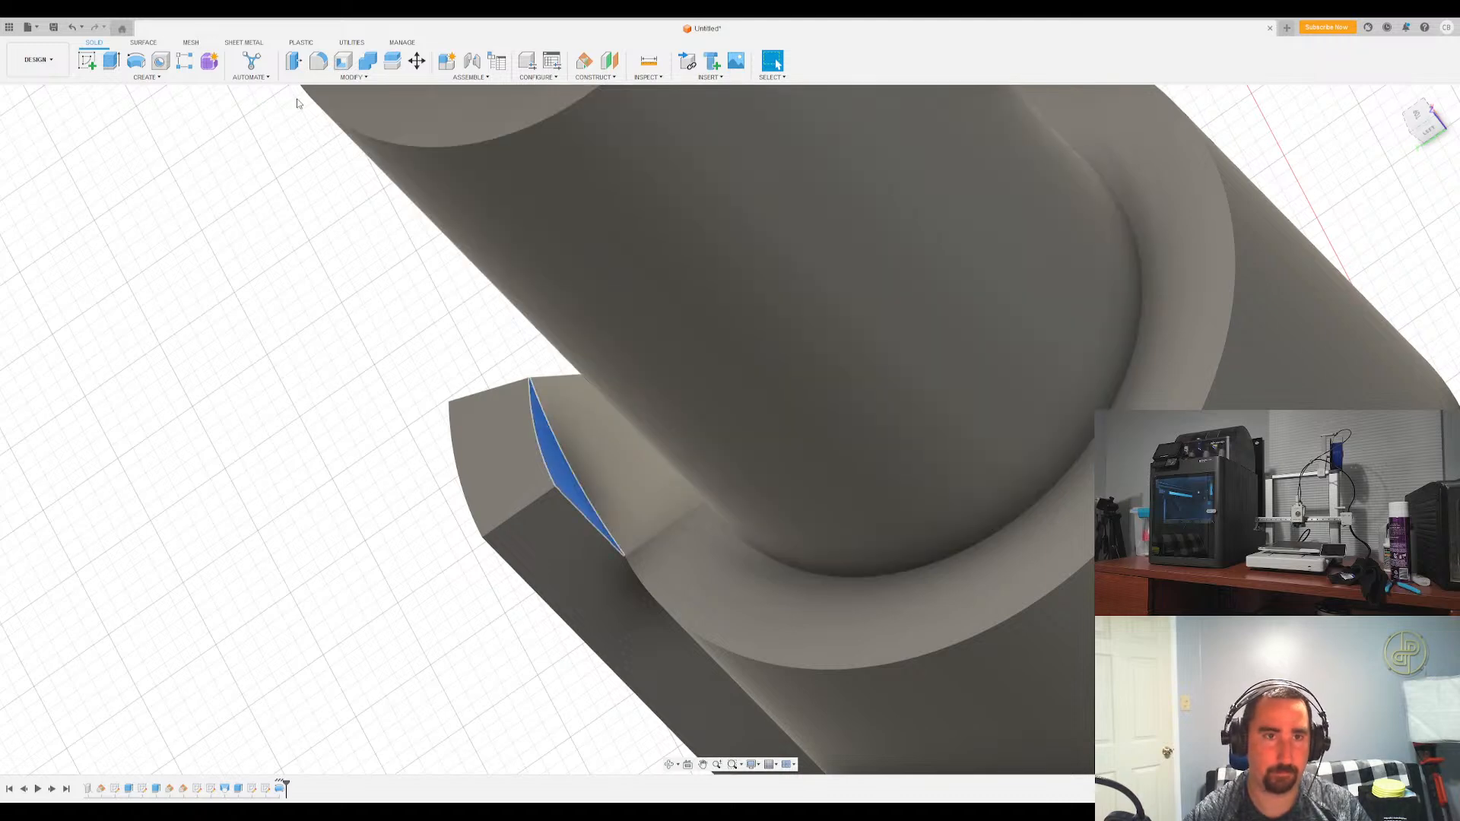
pyautogui.click(112, 62)
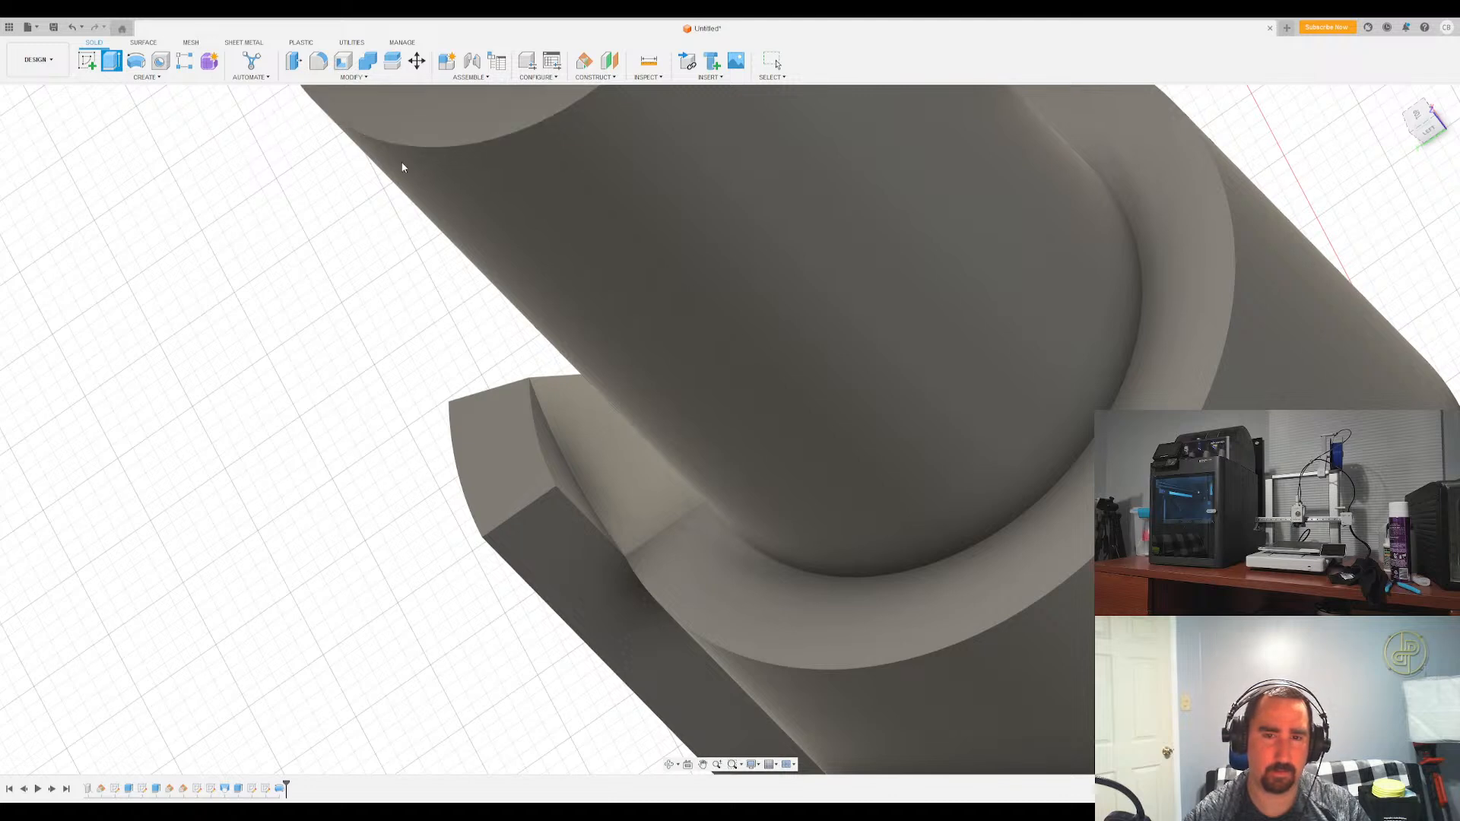
pyautogui.press('Escape')
# Delete the partial revolve together with the side-face rectangle sketch and the radial-line sketch
pyautogui.moveTo(729, 428)
pyautogui.keyDown('shift'); pyautogui.mouseDown(button='middle')
pyautogui.moveTo(806, 442)
pyautogui.moveTo(844, 407)
pyautogui.moveTo(760, 426)
pyautogui.mouseUp(button='middle'); pyautogui.keyUp('shift')
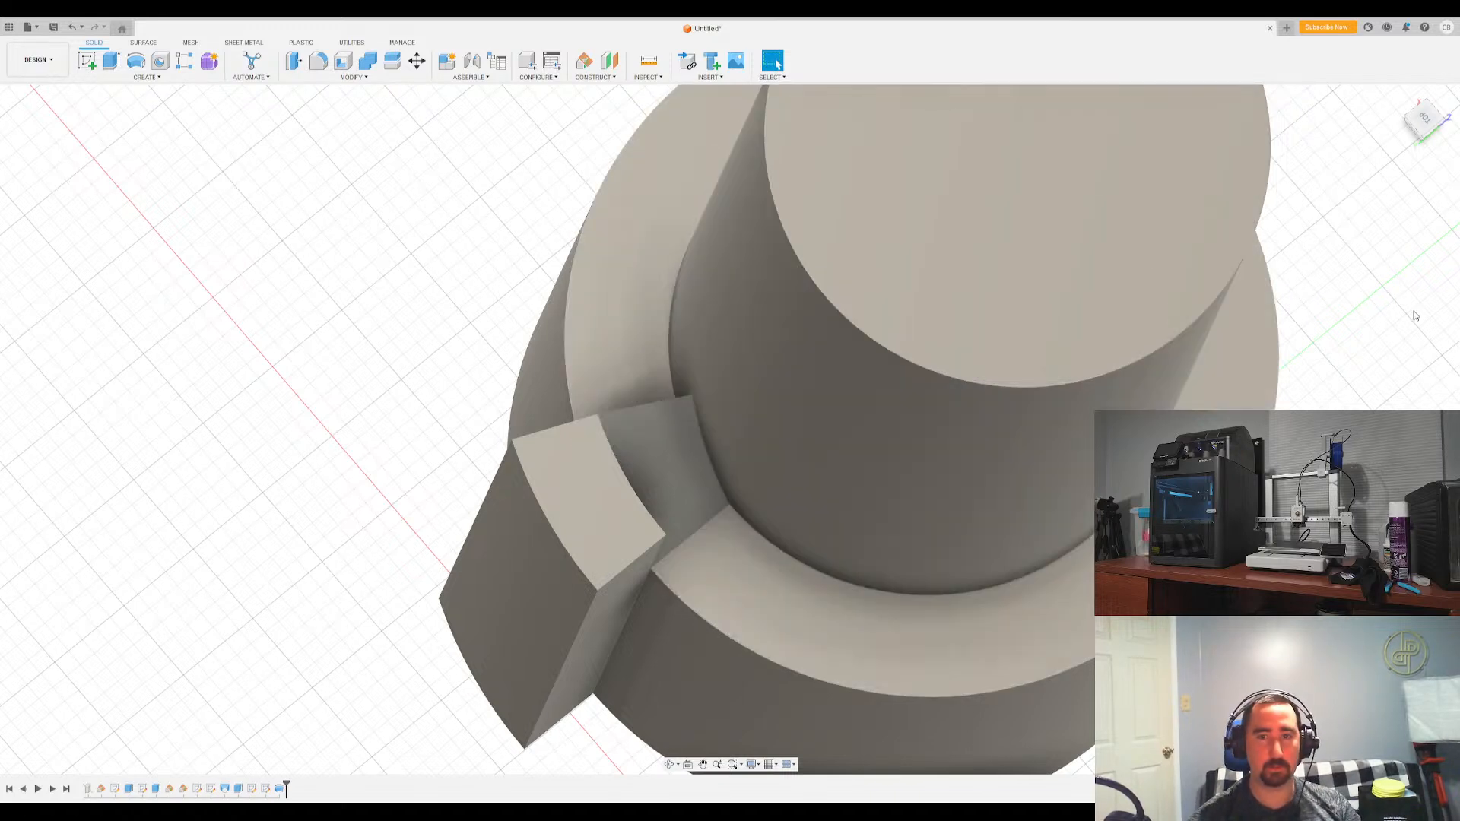
pyautogui.keyDown('shift'); pyautogui.moveTo(1277, 238); pyautogui.dragTo(703, 488, button='middle'); pyautogui.keyUp('shift')
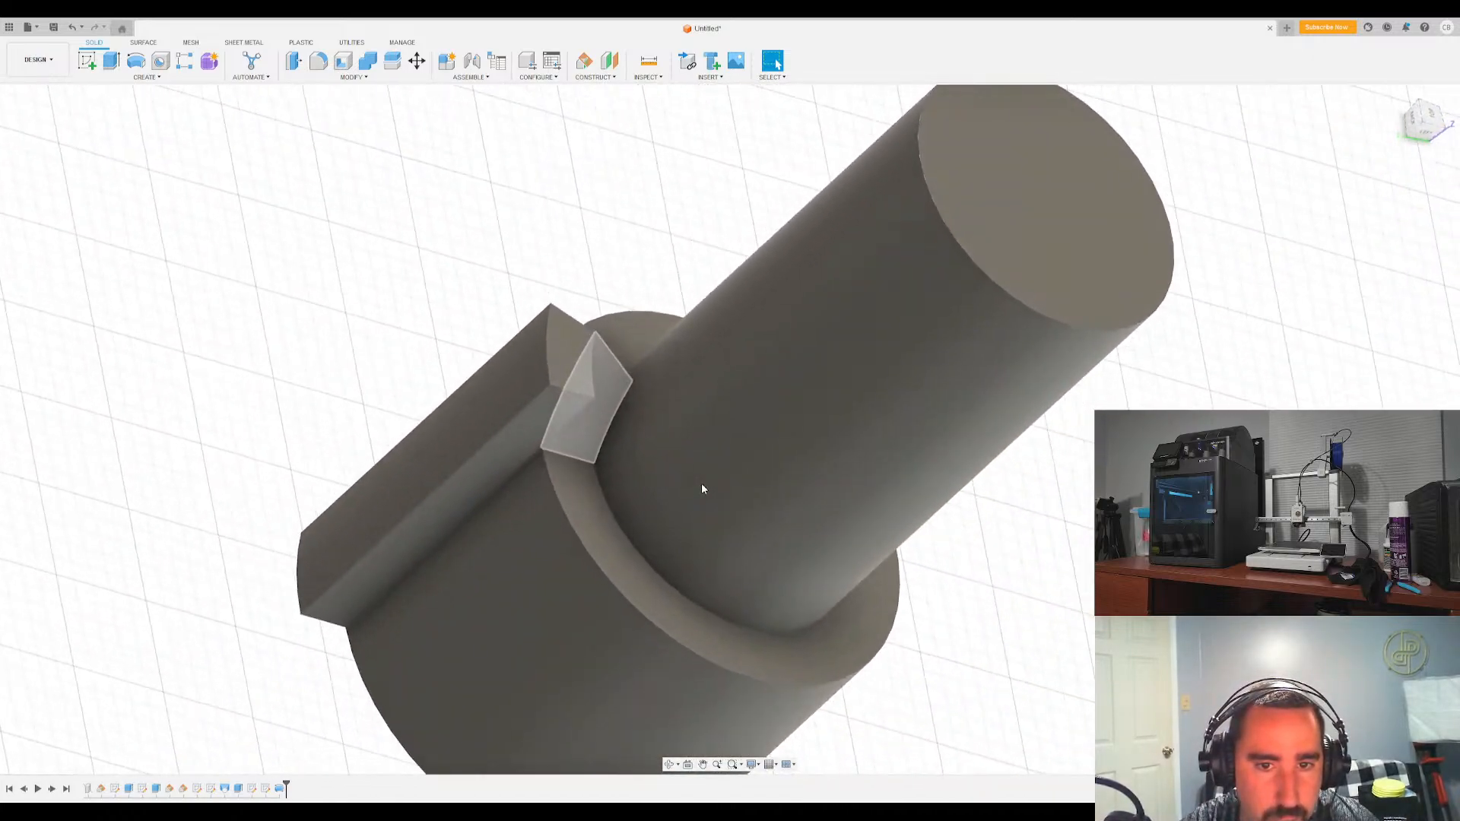
pyautogui.keyDown('shift'); pyautogui.moveTo(601, 429); pyautogui.dragTo(557, 435, button='middle'); pyautogui.keyUp('shift')
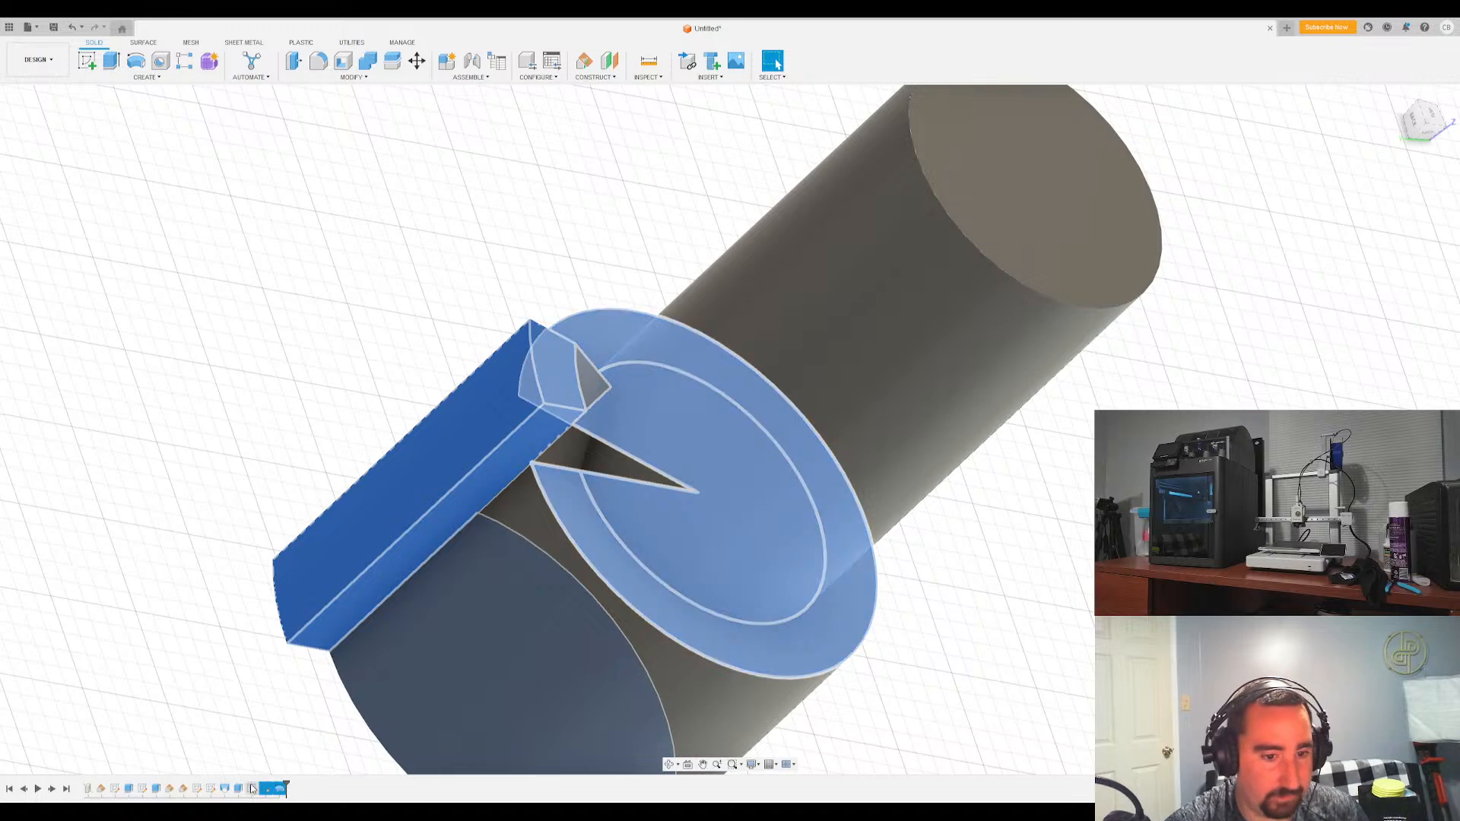
pyautogui.press('Delete')
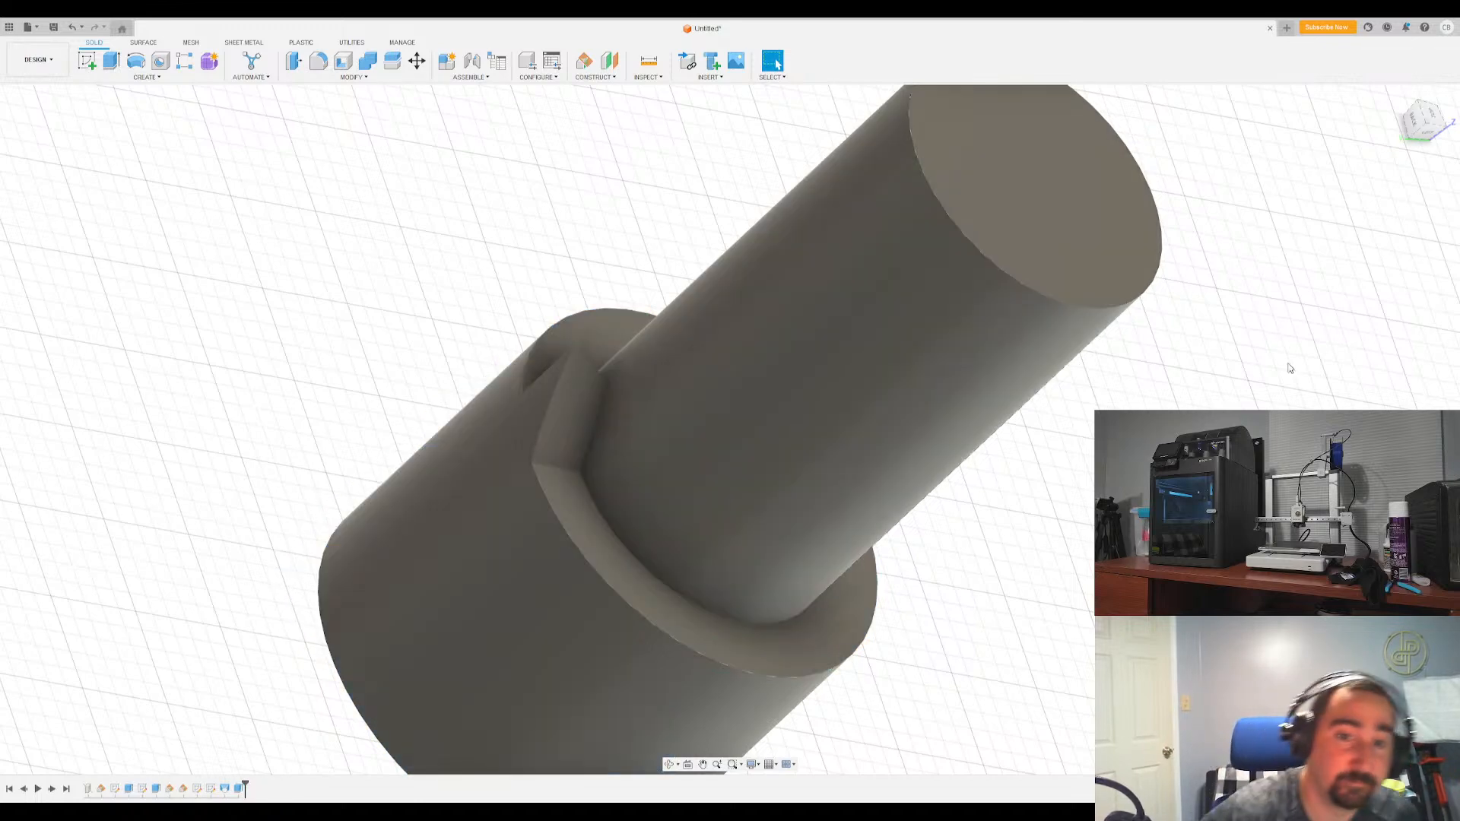
# Try to fillet the tooth's two outer edges with a value of 1
pyautogui.keyDown('shift'); pyautogui.moveTo(1037, 378); pyautogui.dragTo(475, 202, button='middle'); pyautogui.keyUp('shift')
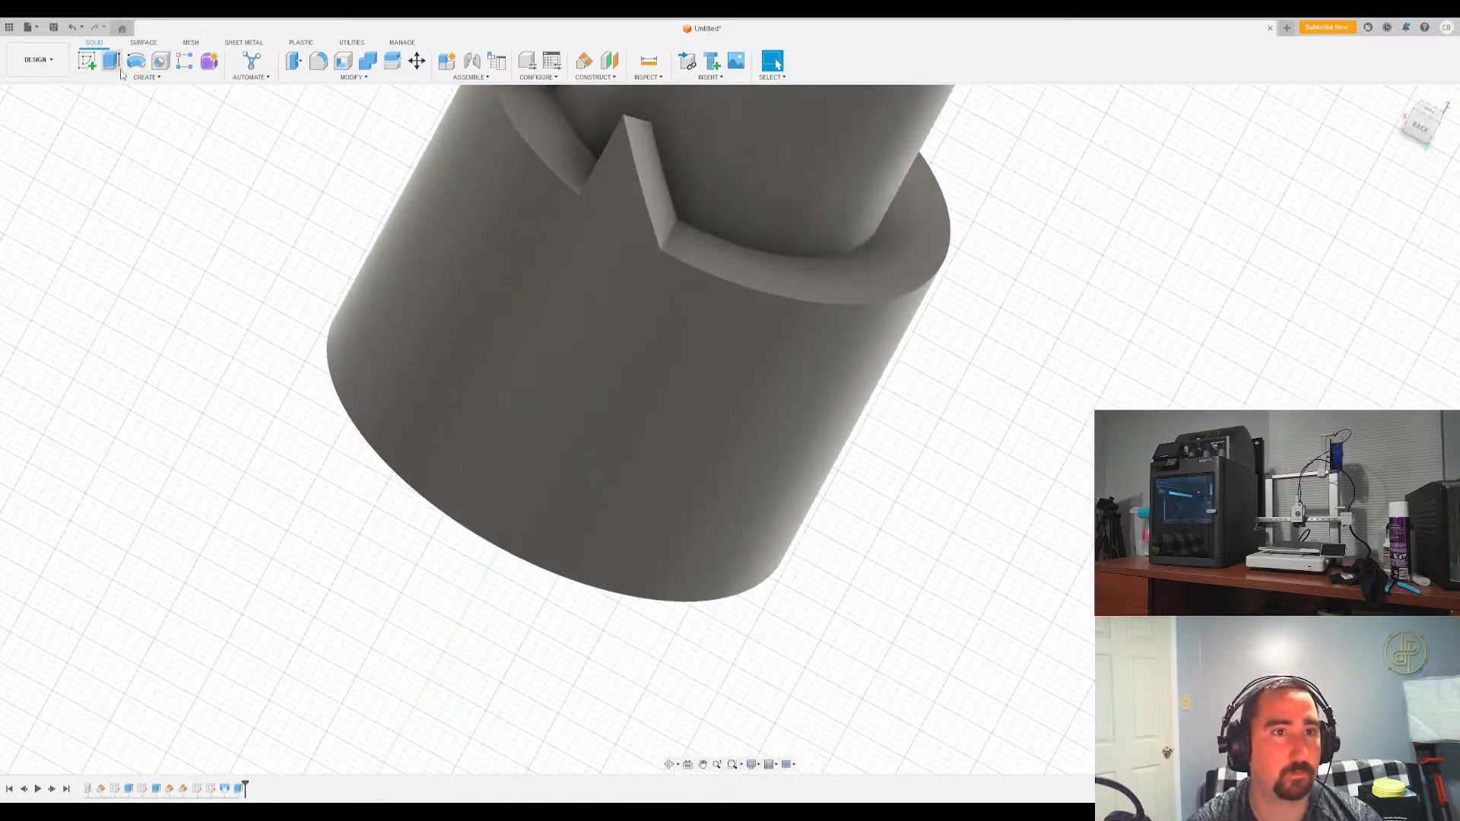
pyautogui.click(295, 62)
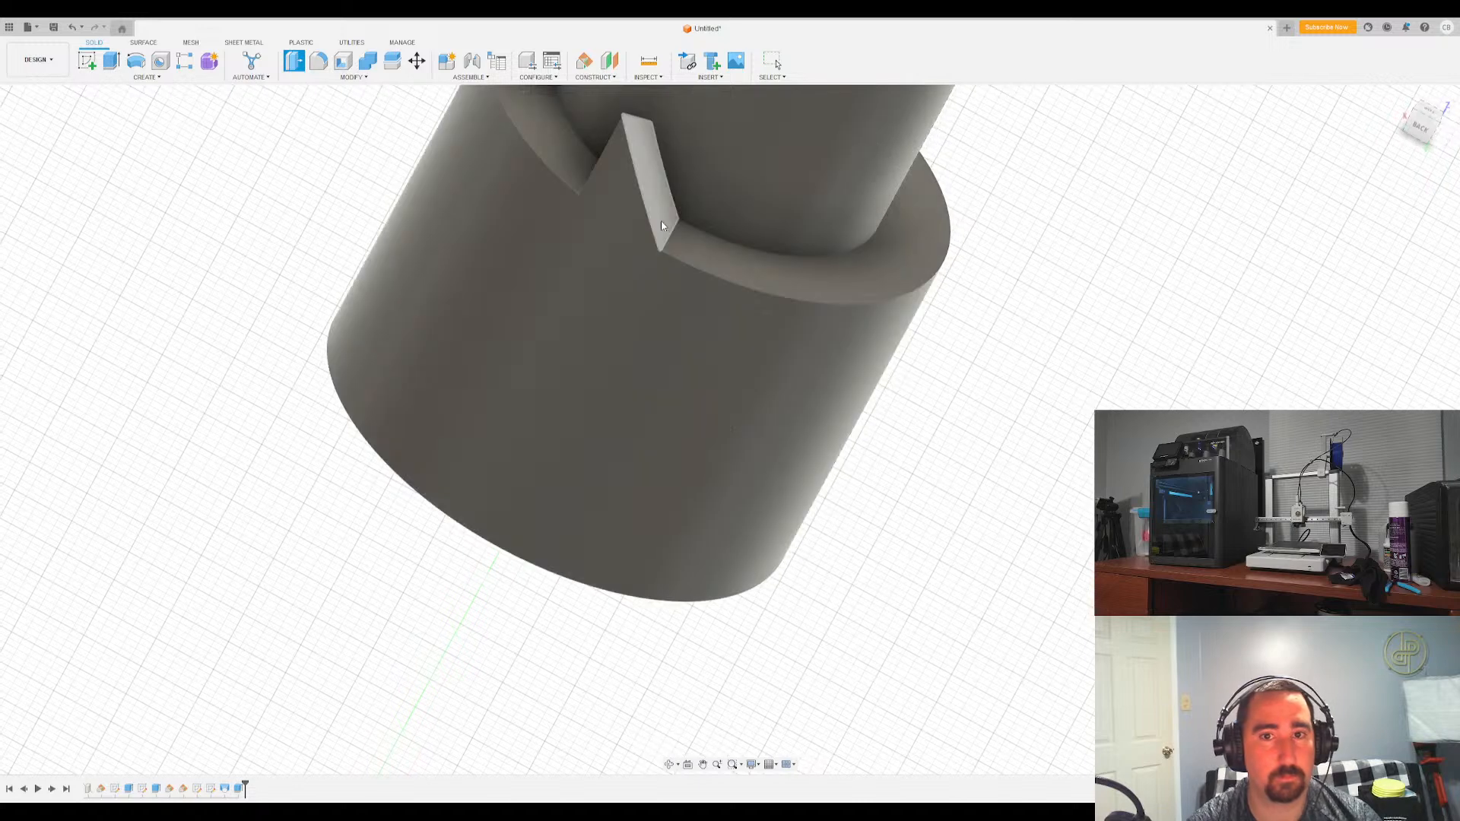
pyautogui.click(639, 204)
pyautogui.click(601, 164)
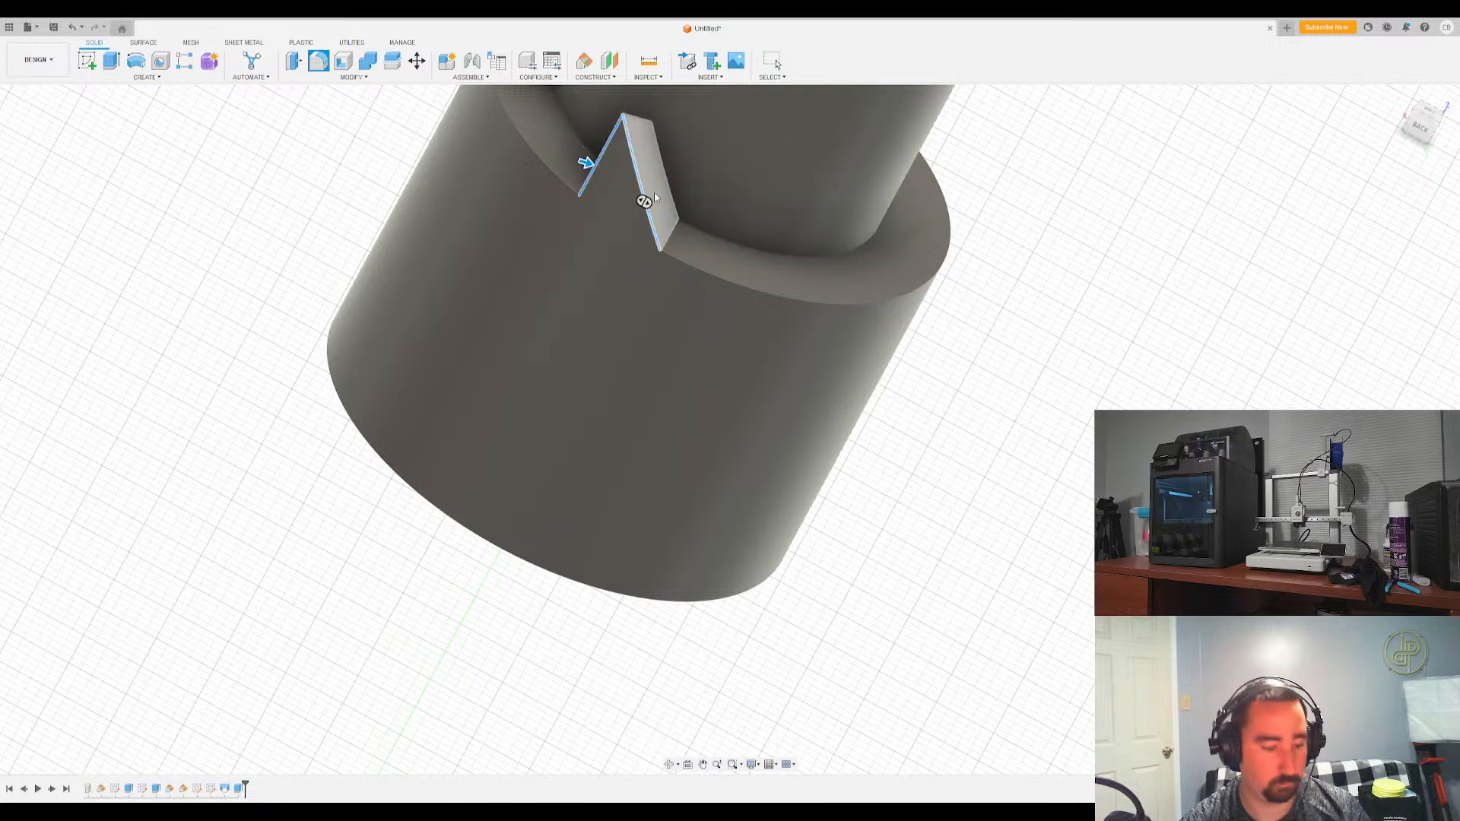
pyautogui.write('1')
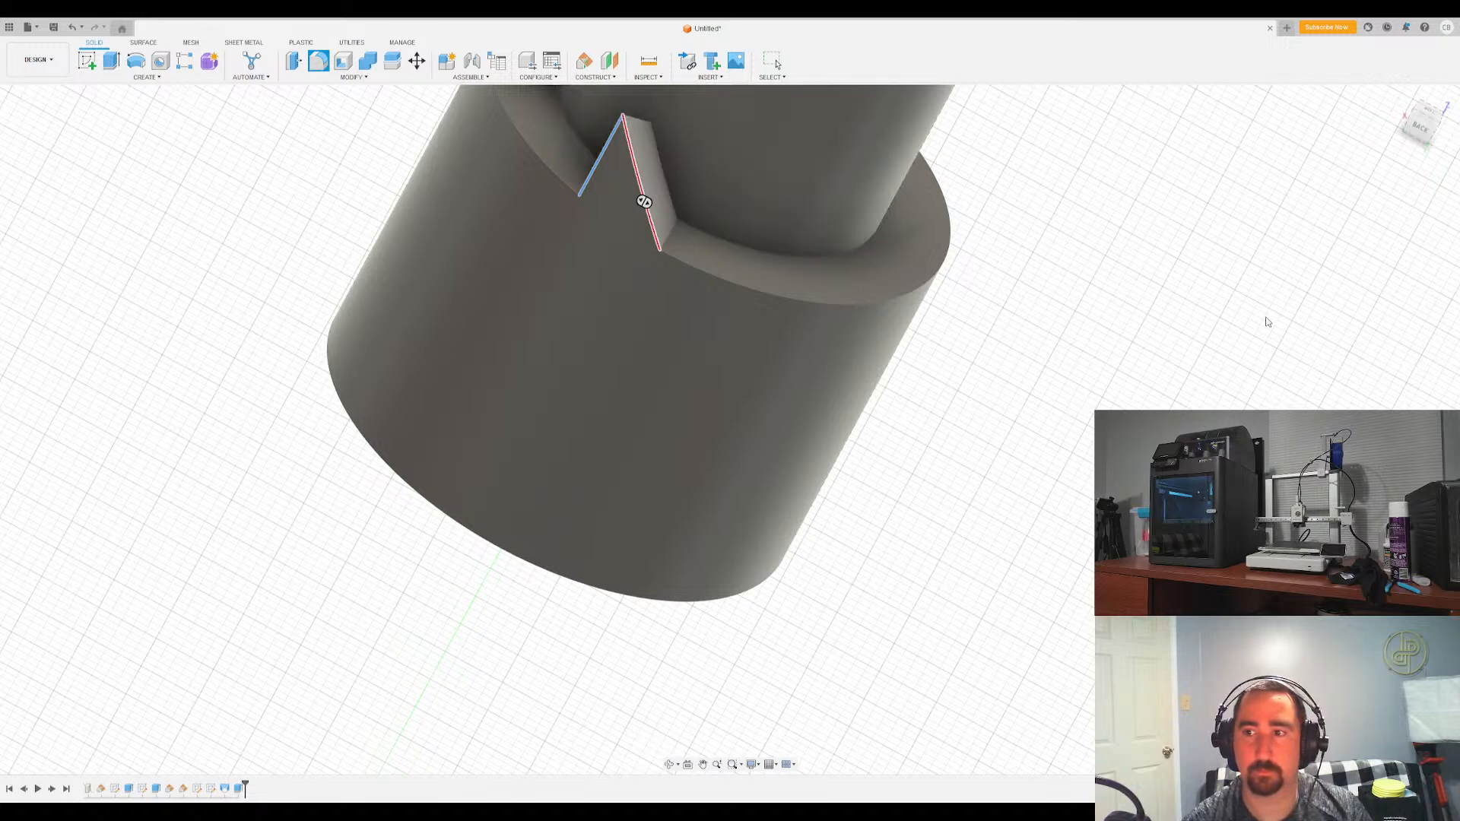
pyautogui.click(1291, 194)
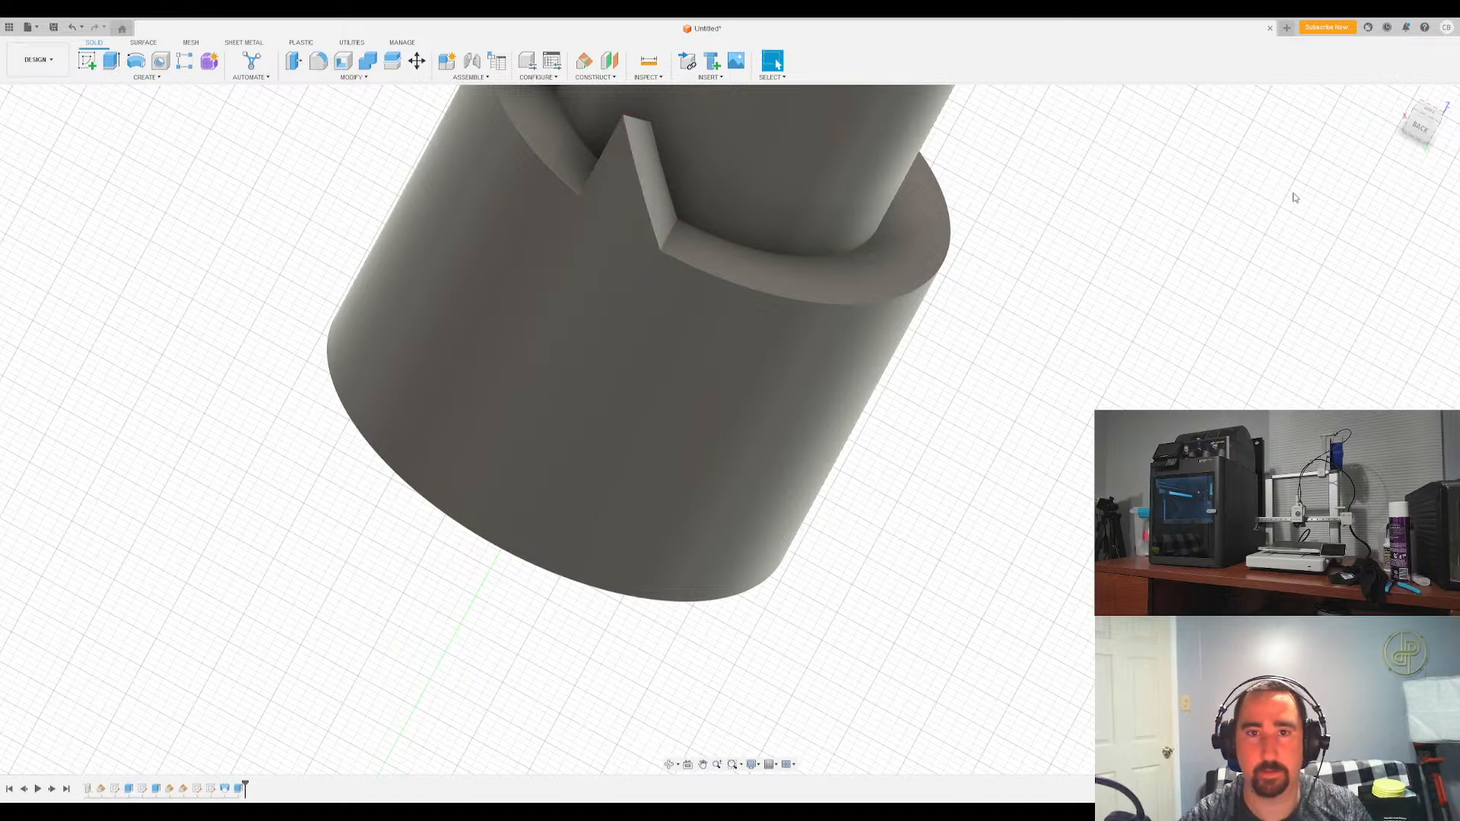
pyautogui.keyDown('shift'); pyautogui.moveTo(219, 122); pyautogui.dragTo(181, 61, button='middle'); pyautogui.keyUp('shift')
pyautogui.click(146, 44)
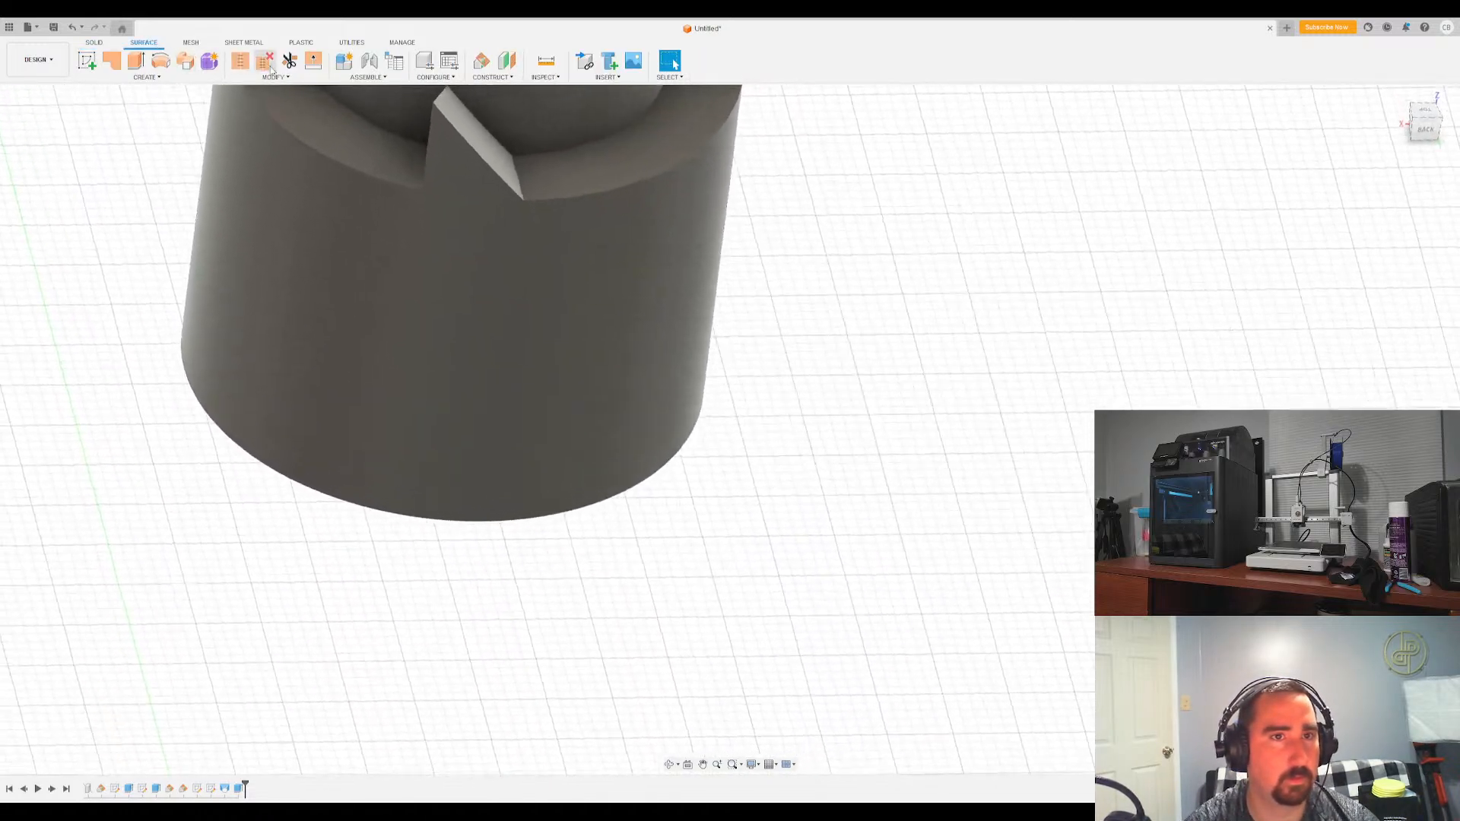
pyautogui.click(92, 62)
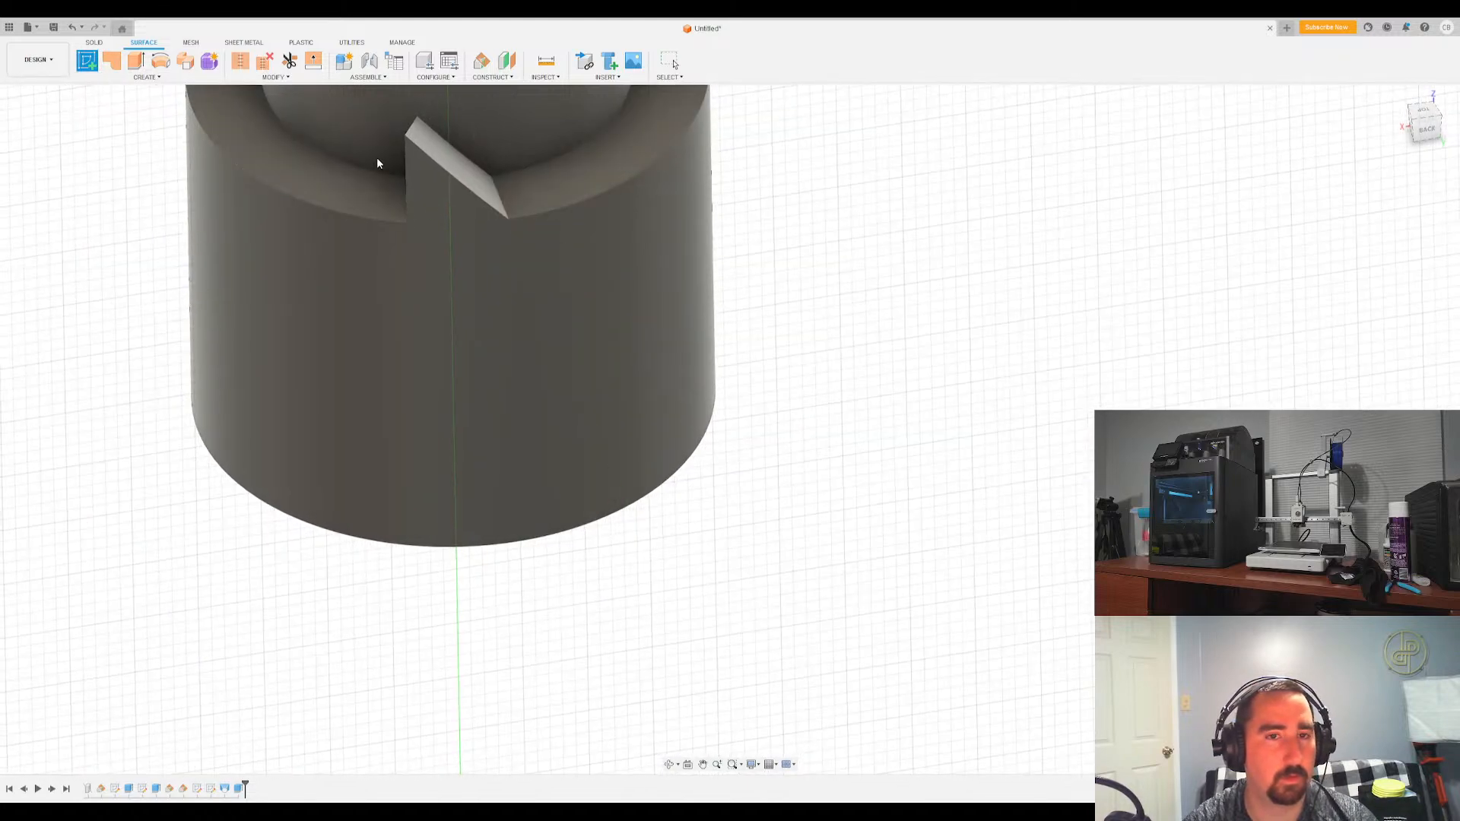
pyautogui.press('Escape')
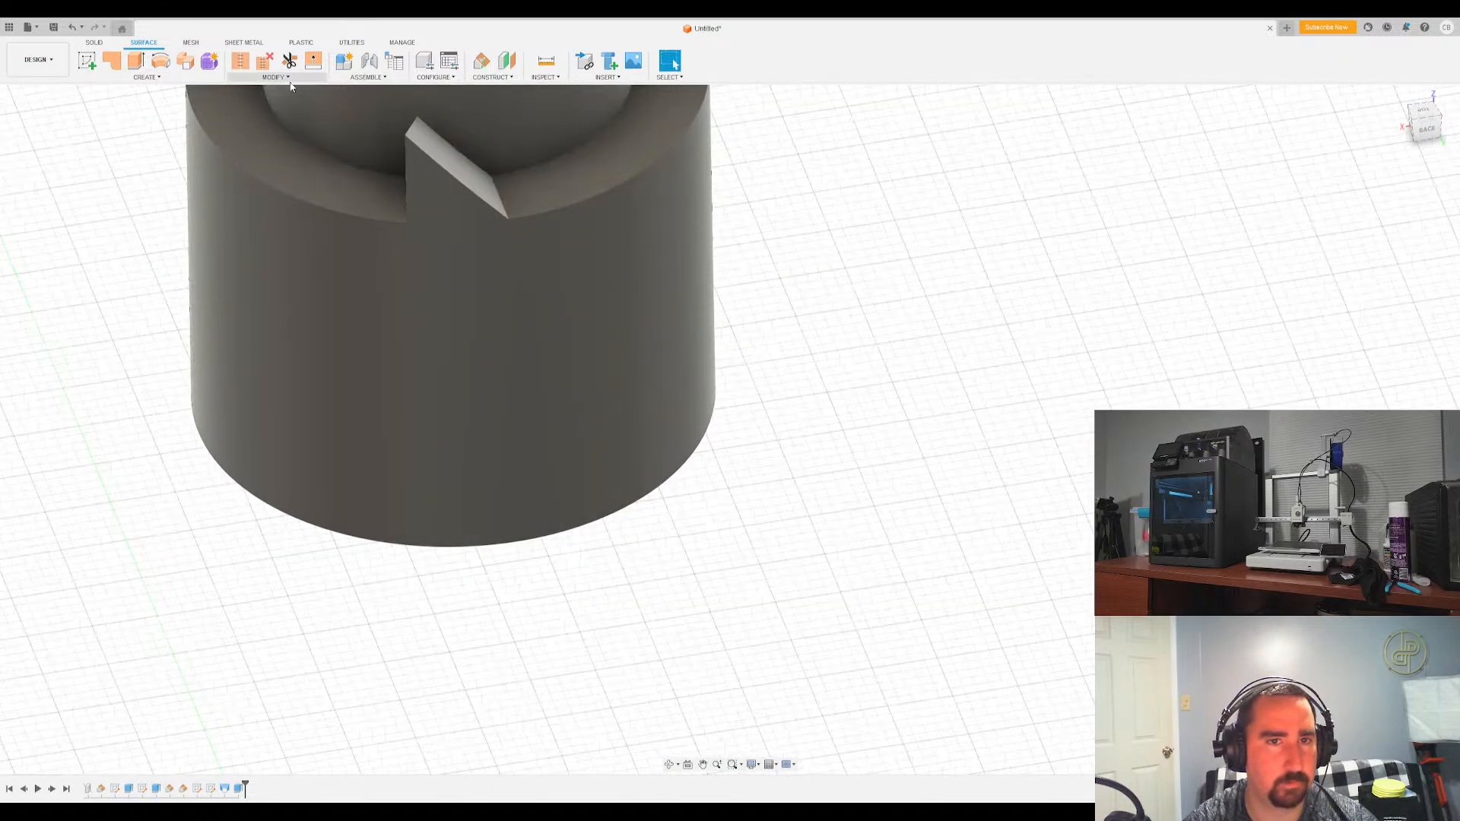
pyautogui.click(190, 43)
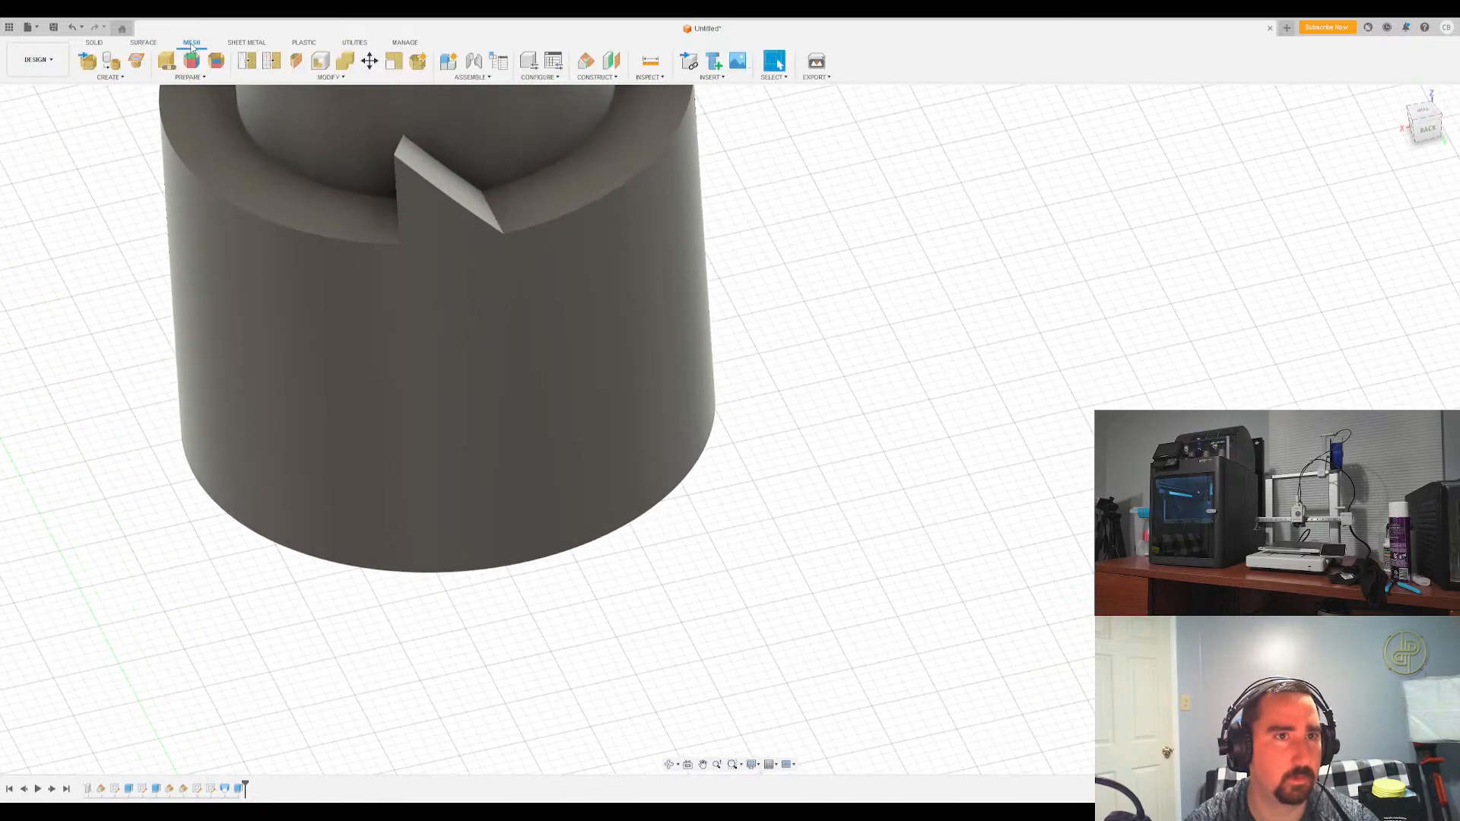
pyautogui.click(259, 43)
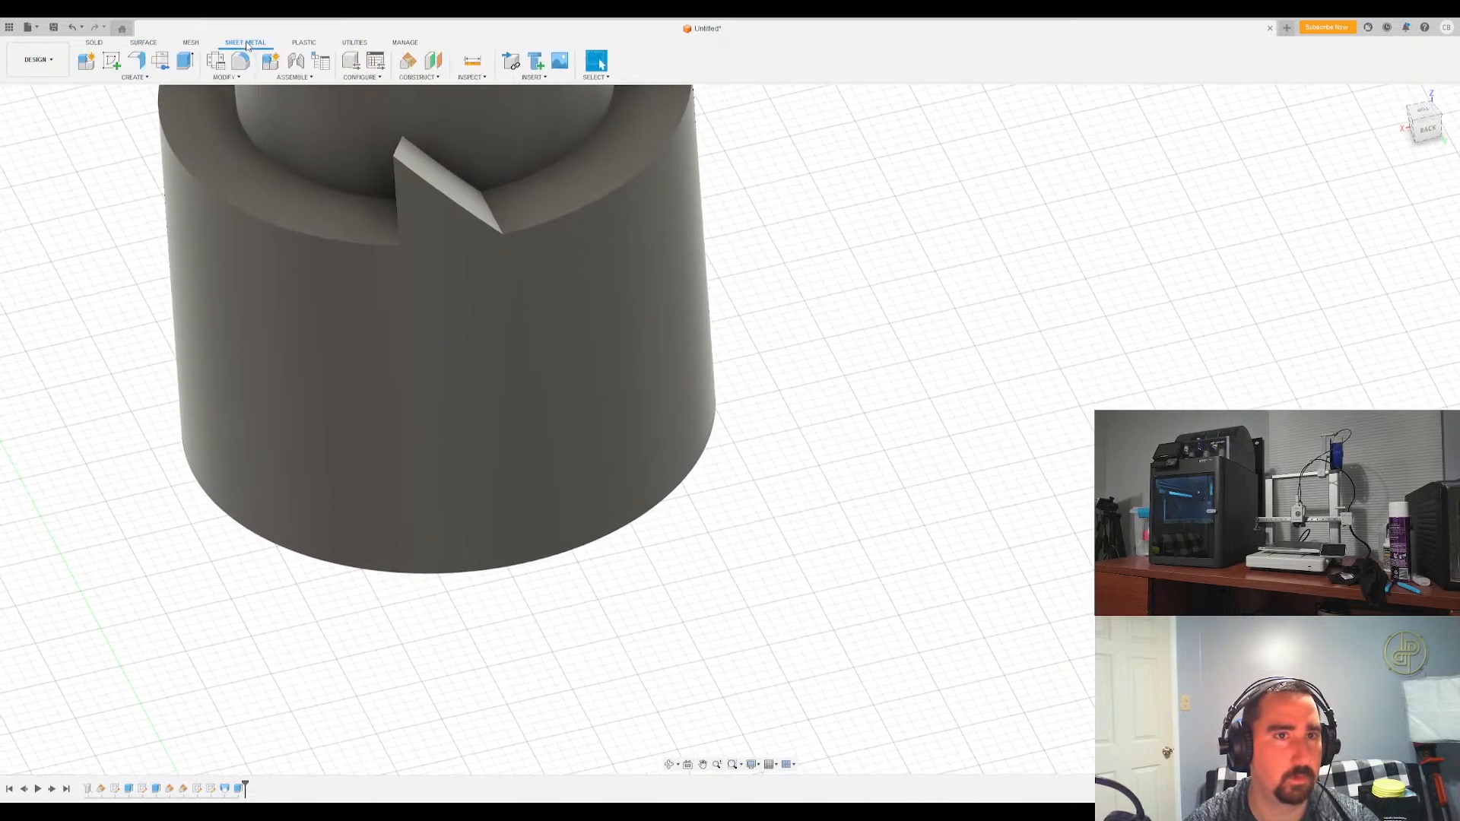
pyautogui.click(99, 43)
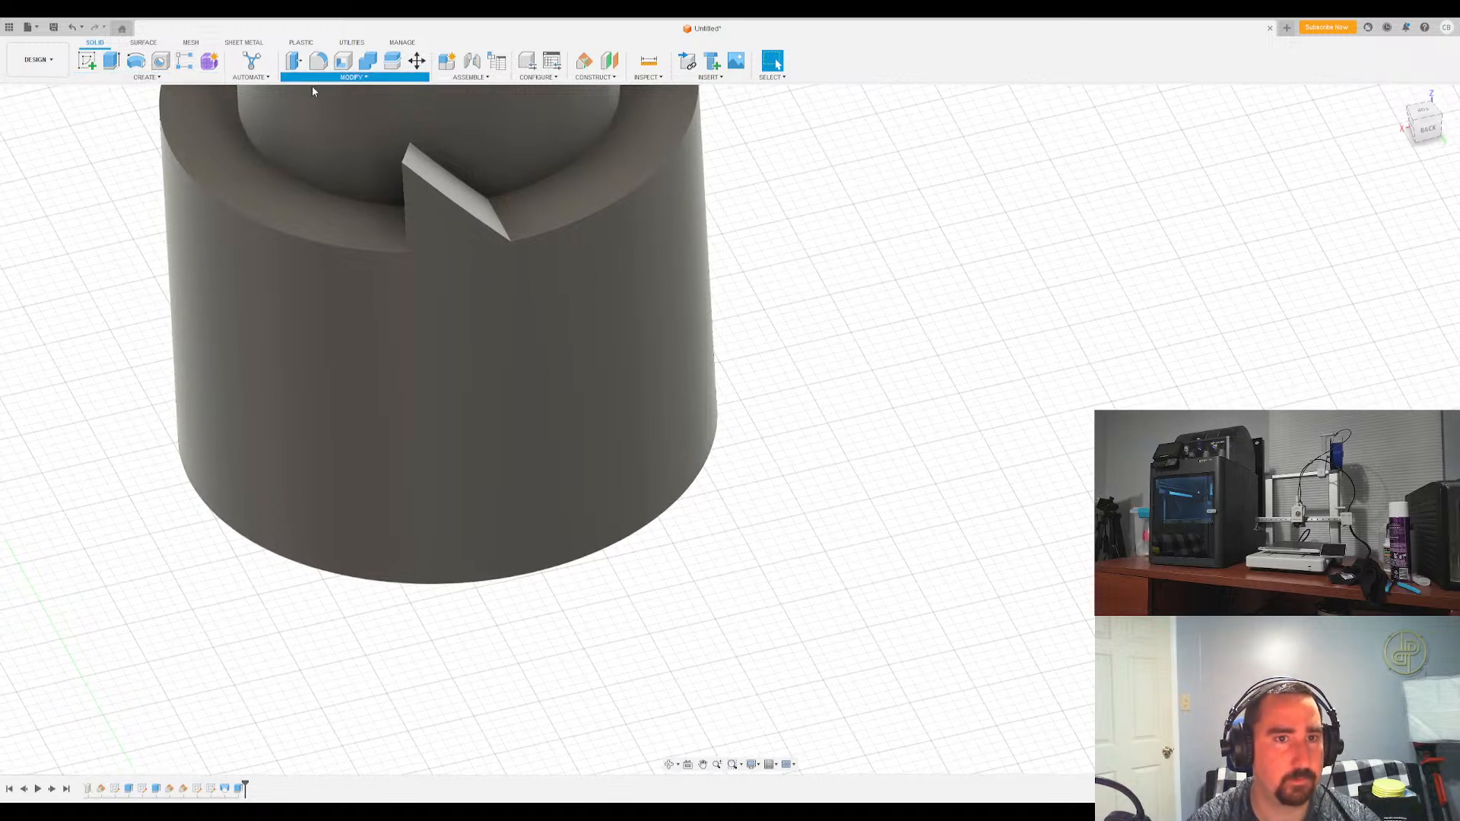
pyautogui.click(314, 59)
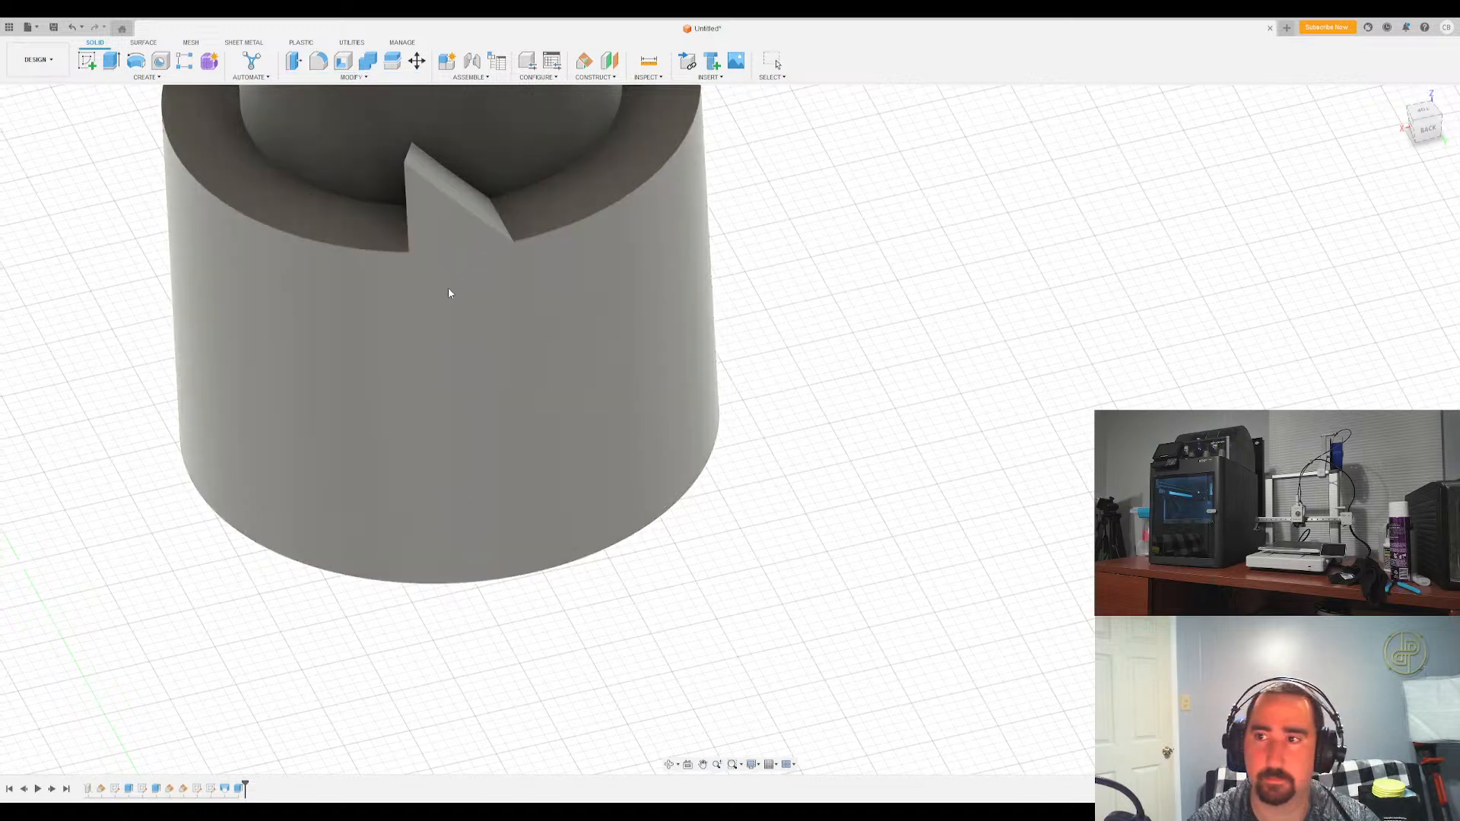
pyautogui.click(523, 269)
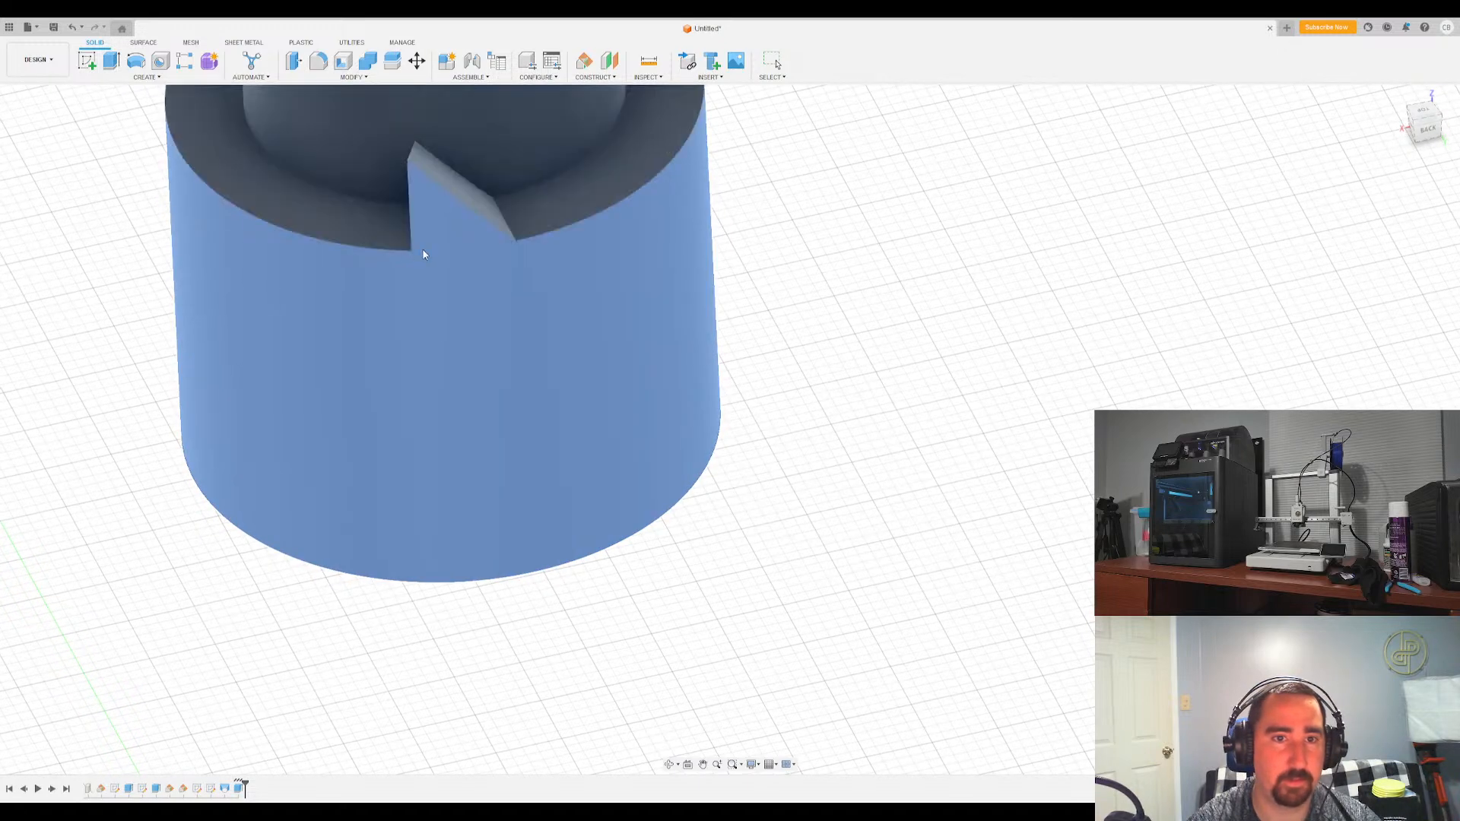
pyautogui.press('Escape')
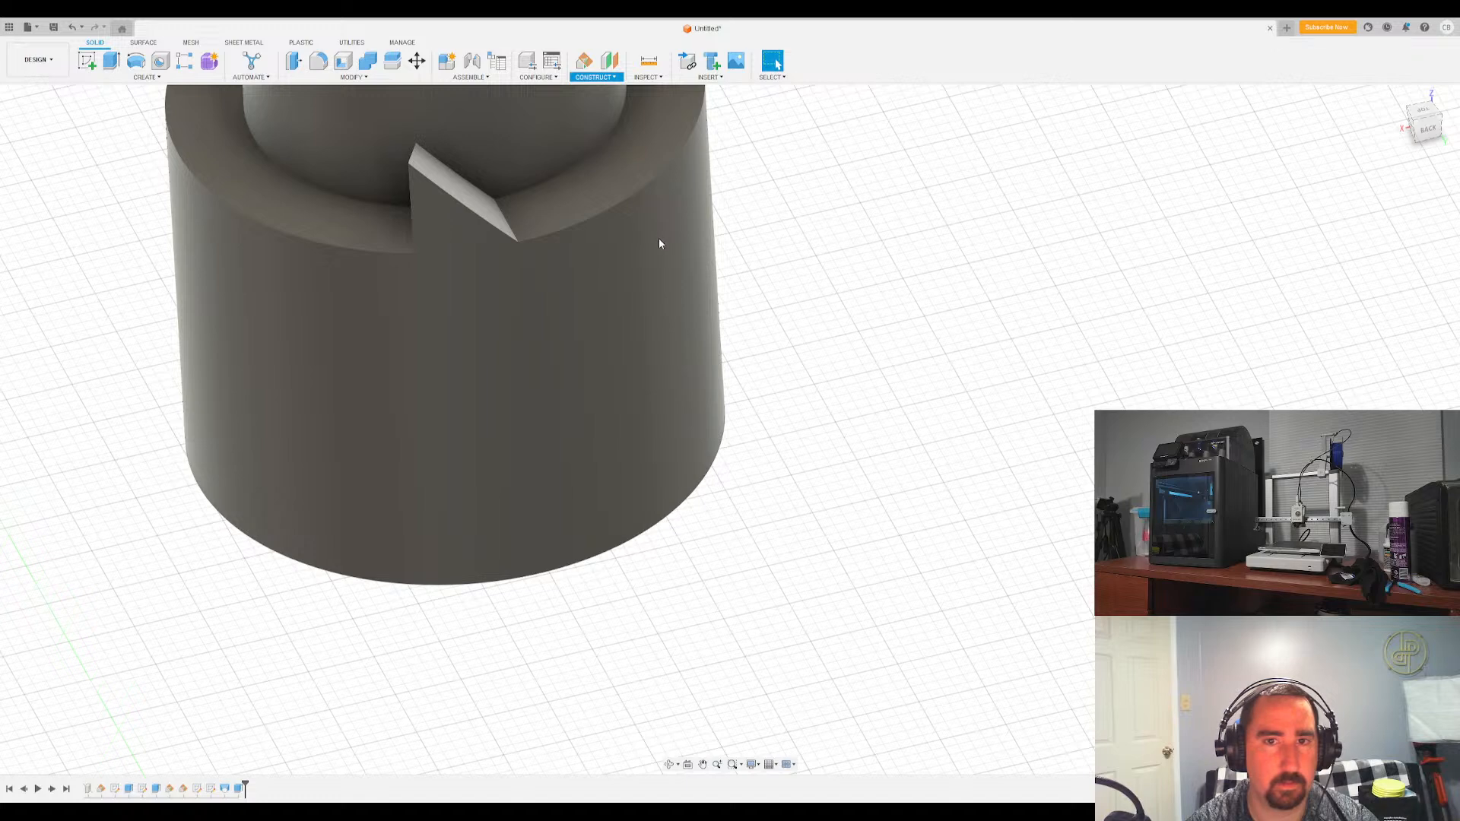
pyautogui.press('Escape')
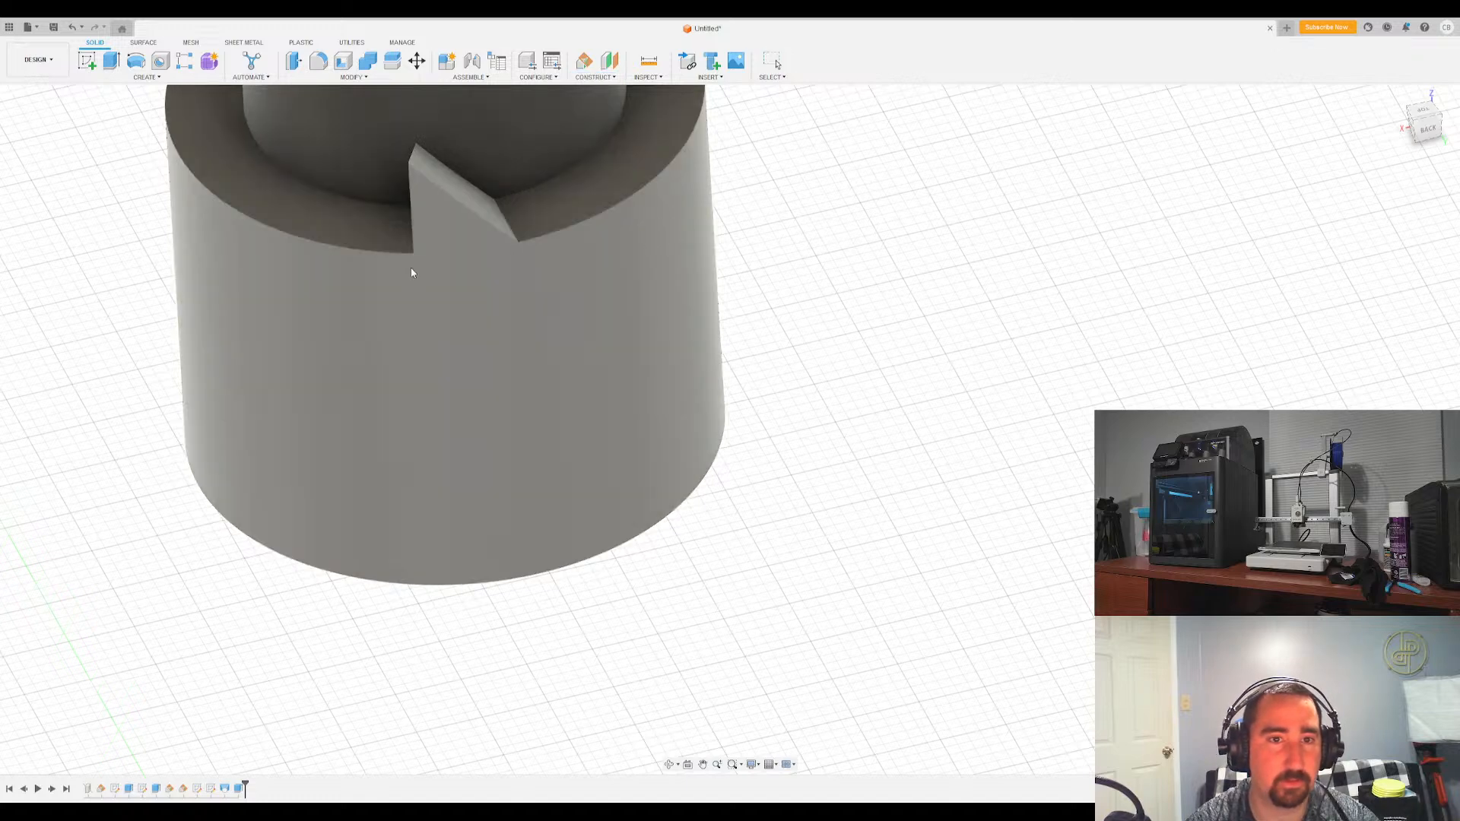
# Create two construction axes running lengthwise along the collar, one through each outer corner of the tooth
pyautogui.keyDown('shift'); pyautogui.moveTo(452, 344); pyautogui.dragTo(525, 76, button='middle'); pyautogui.keyUp('shift')
pyautogui.click(599, 78)
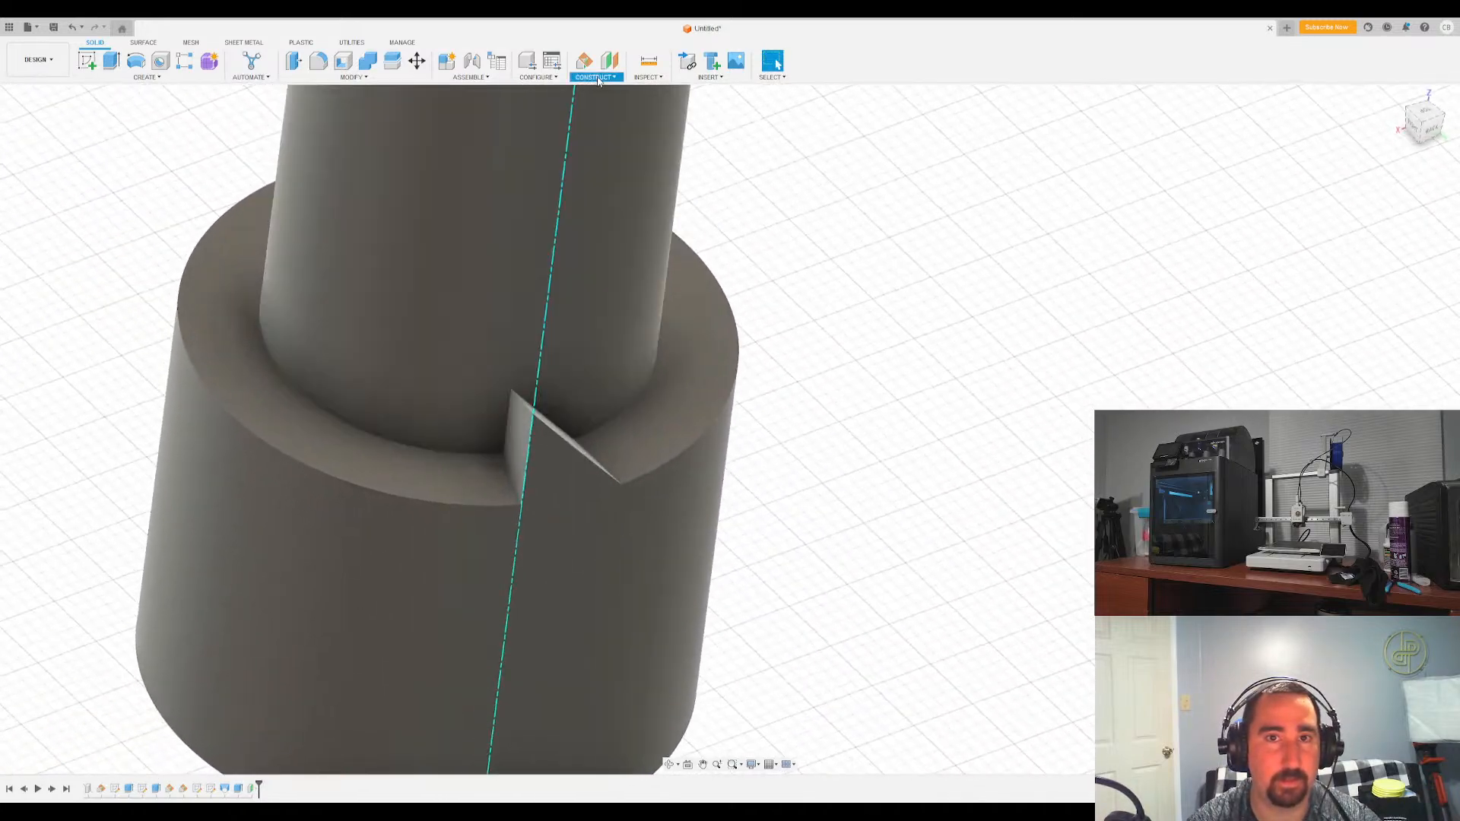
pyautogui.keyDown('shift'); pyautogui.moveTo(612, 152); pyautogui.dragTo(383, 82, button='middle'); pyautogui.keyUp('shift')
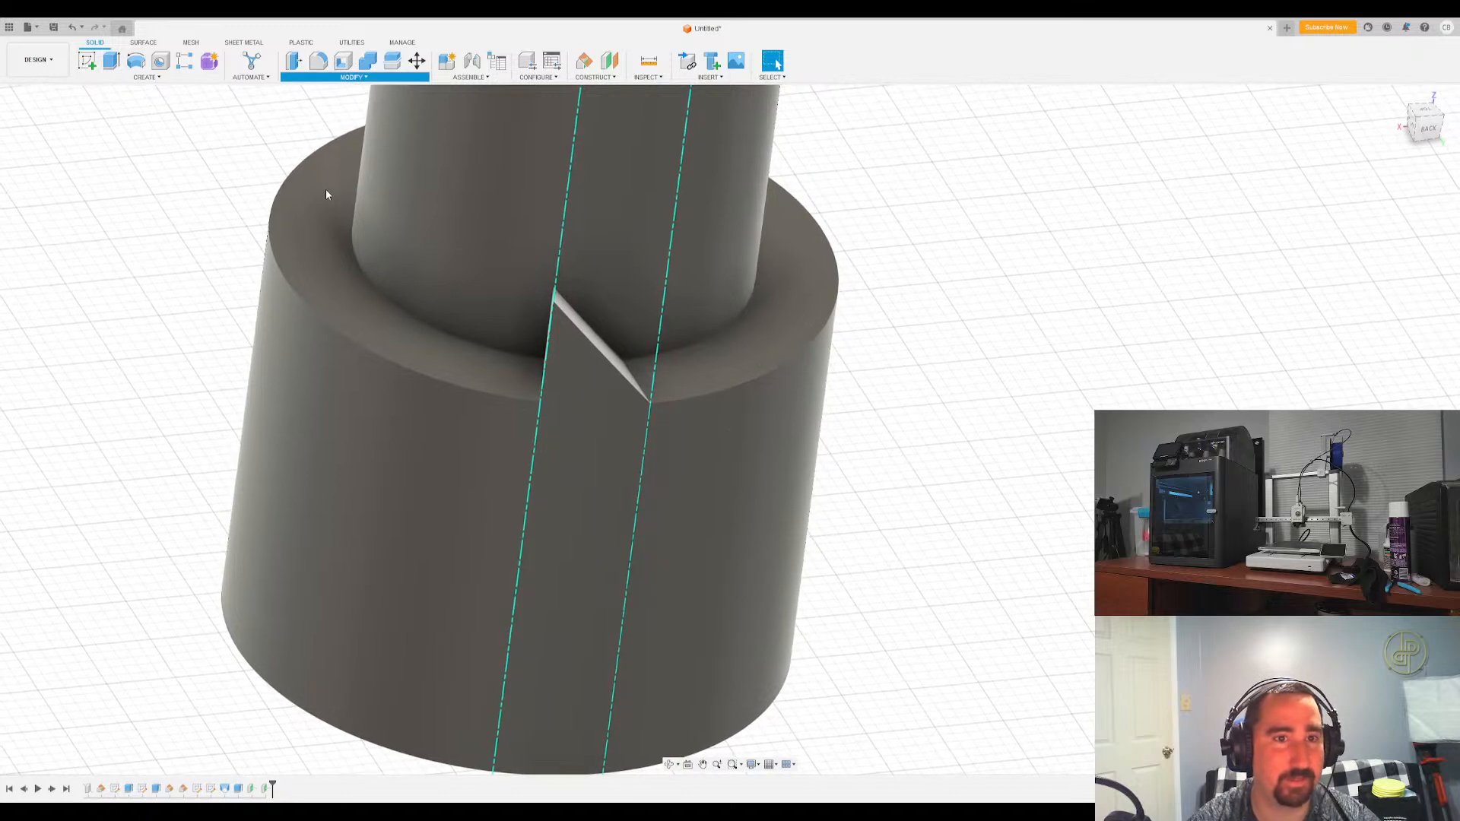
# Try to split the collar's outer face at the construction axes beside the tooth
pyautogui.click(577, 472)
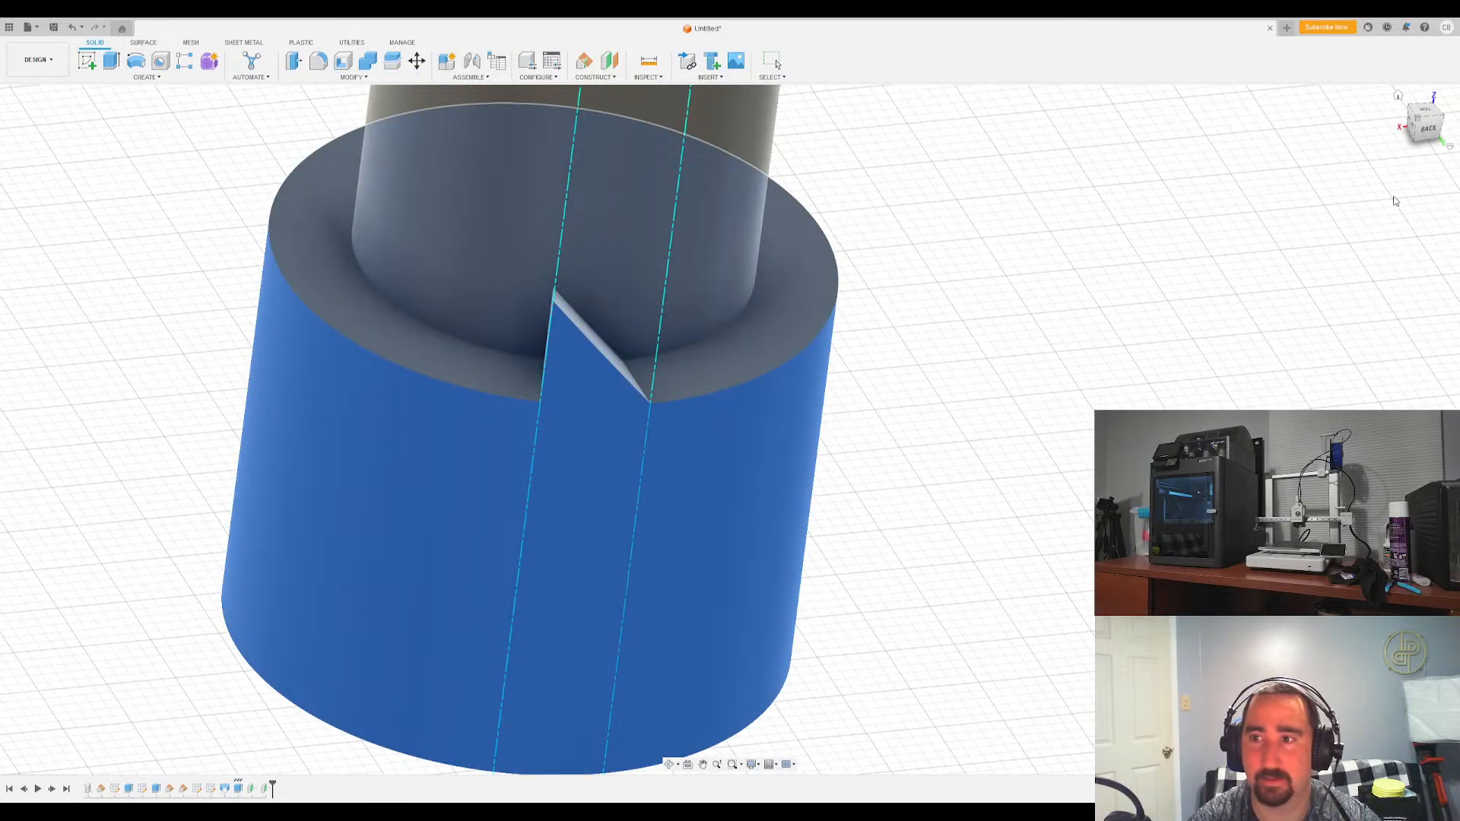
pyautogui.click(568, 186)
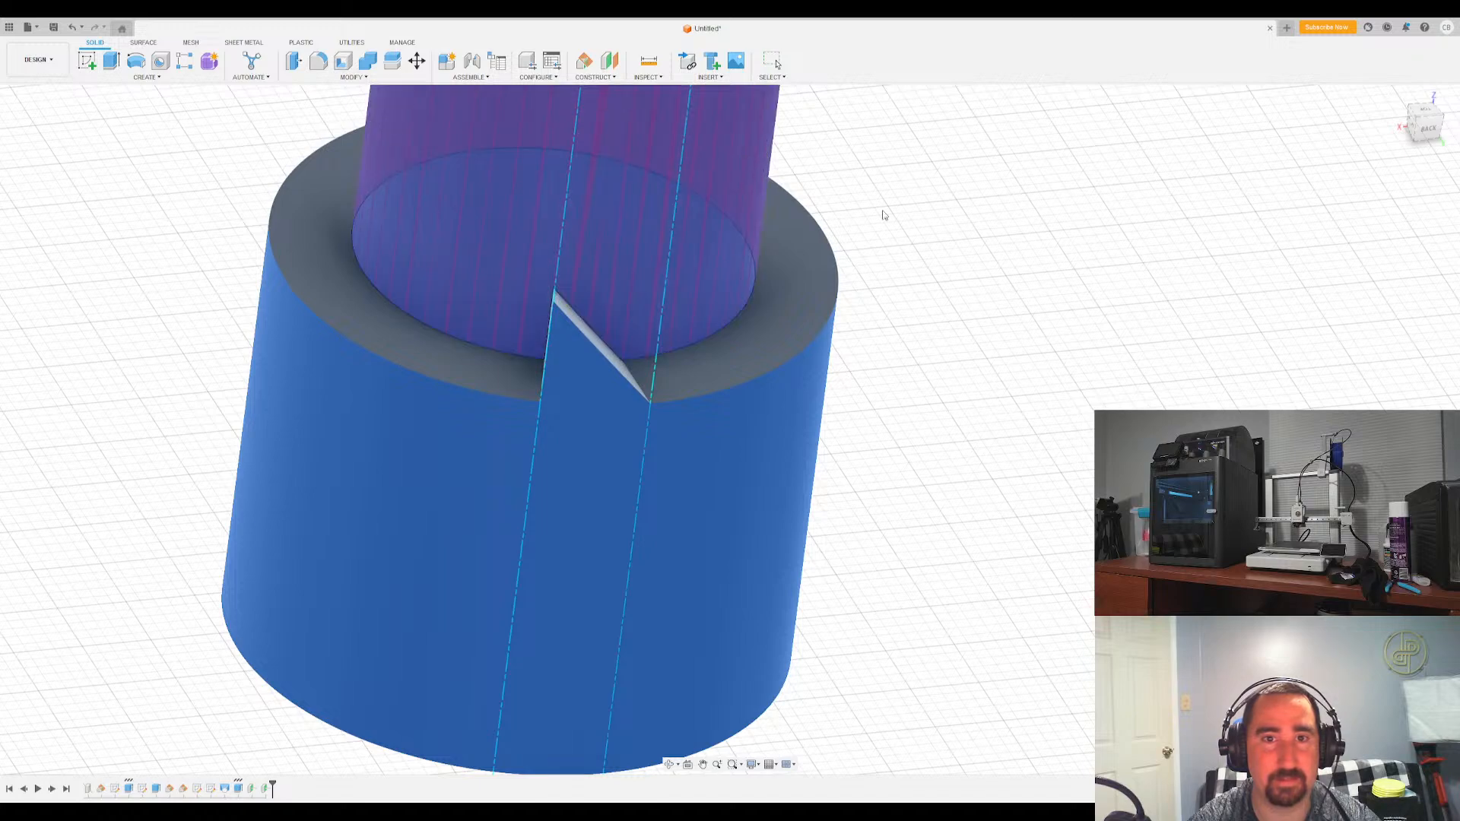
pyautogui.click(1430, 252)
# Create a construction plane through the two axes at the tooth's outer corners
pyautogui.keyDown('shift'); pyautogui.moveTo(1128, 248); pyautogui.dragTo(568, 57, button='middle'); pyautogui.keyUp('shift')
pyautogui.scroll(5, 991, 267)
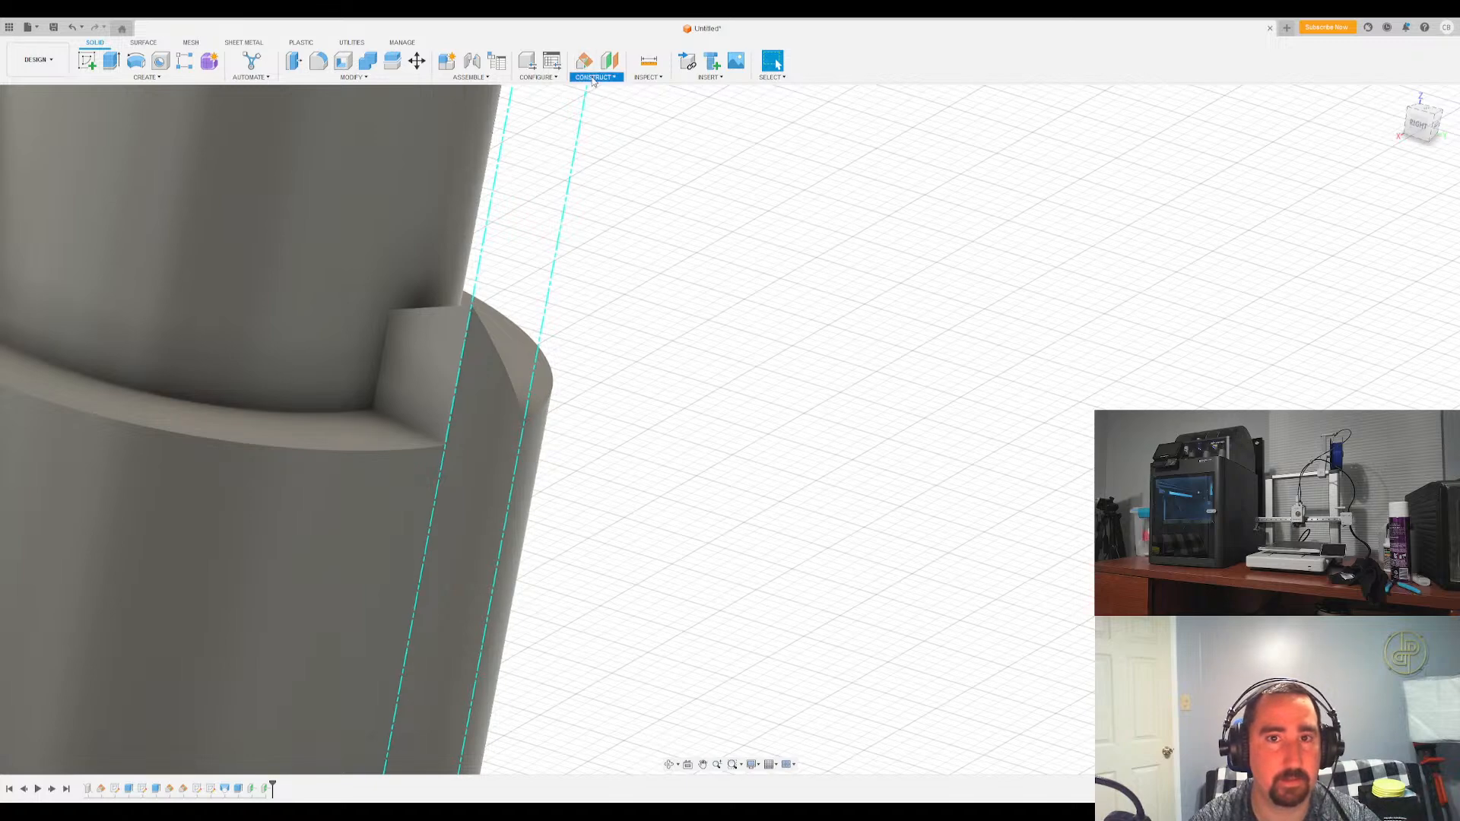
pyautogui.click(494, 204)
pyautogui.click(562, 218)
pyautogui.press('Return')
# Split the collar's outer face with the construction plane through the tooth's outer corners
pyautogui.keyDown('shift'); pyautogui.moveTo(1183, 241); pyautogui.dragTo(633, 289, button='middle'); pyautogui.keyUp('shift')
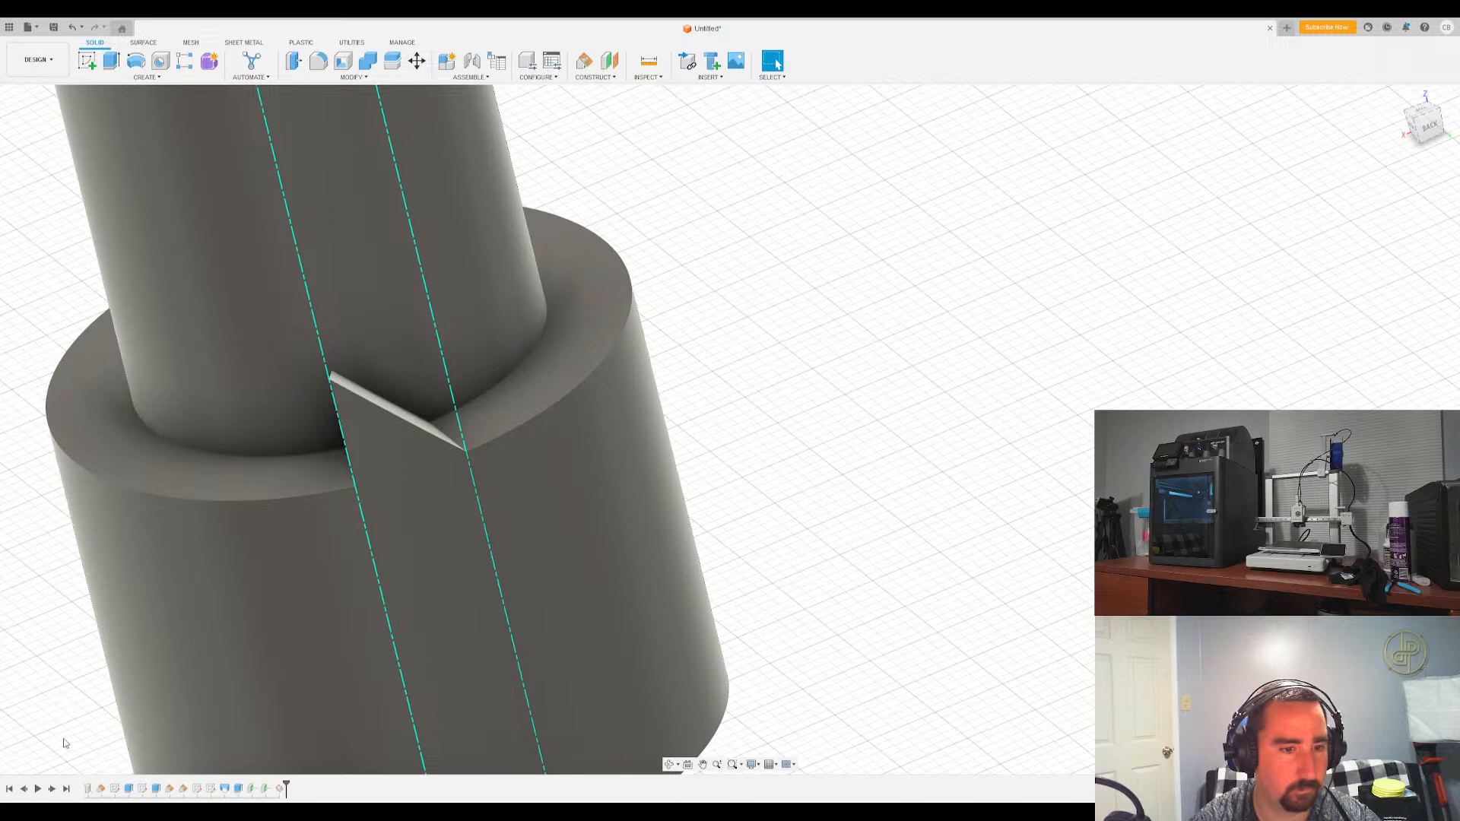
pyautogui.keyDown('shift'); pyautogui.moveTo(65, 743); pyautogui.dragTo(90, 740, button='middle'); pyautogui.keyUp('shift')
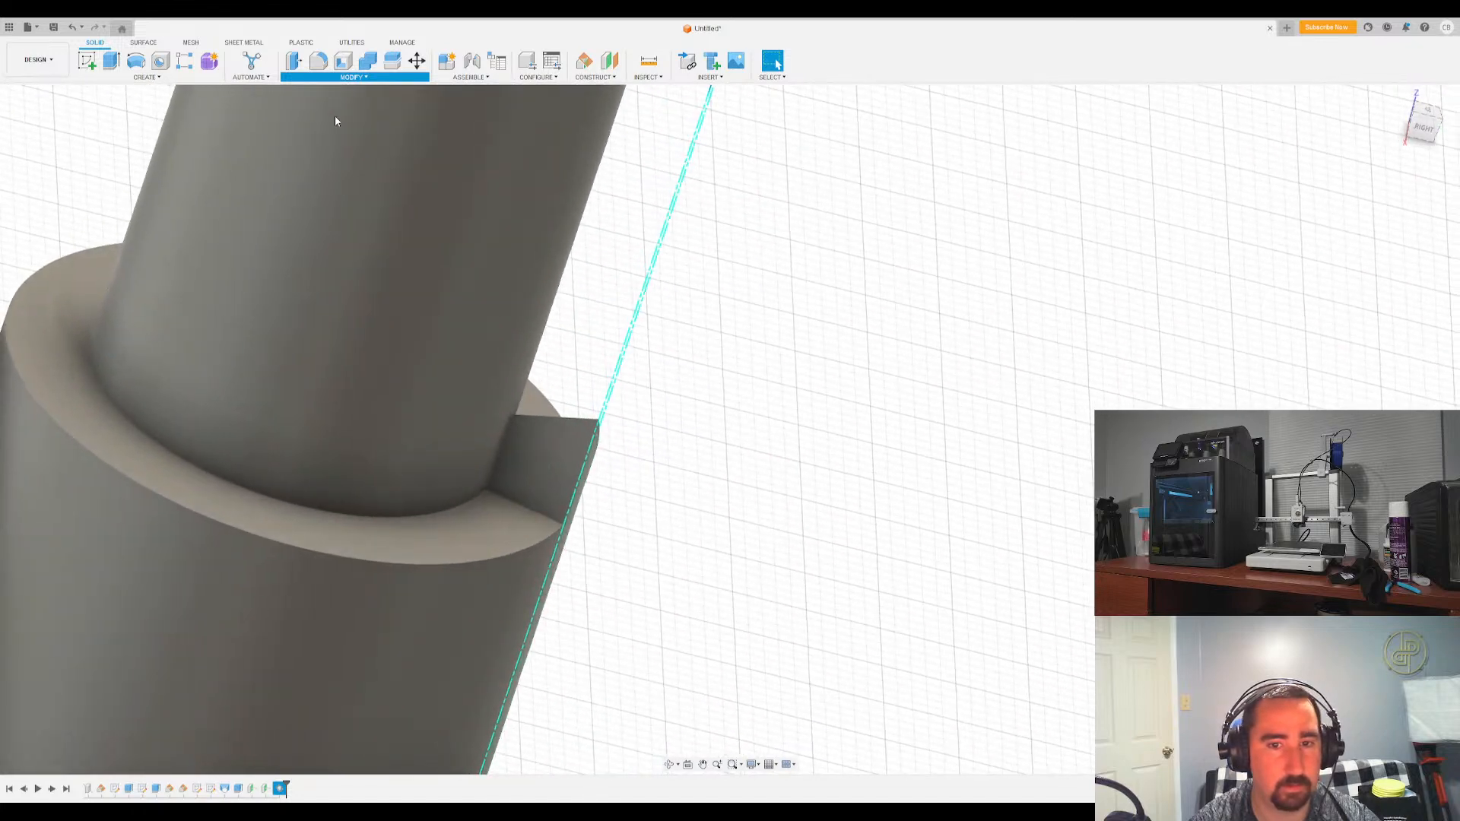
pyautogui.click(358, 79)
pyautogui.click(320, 196)
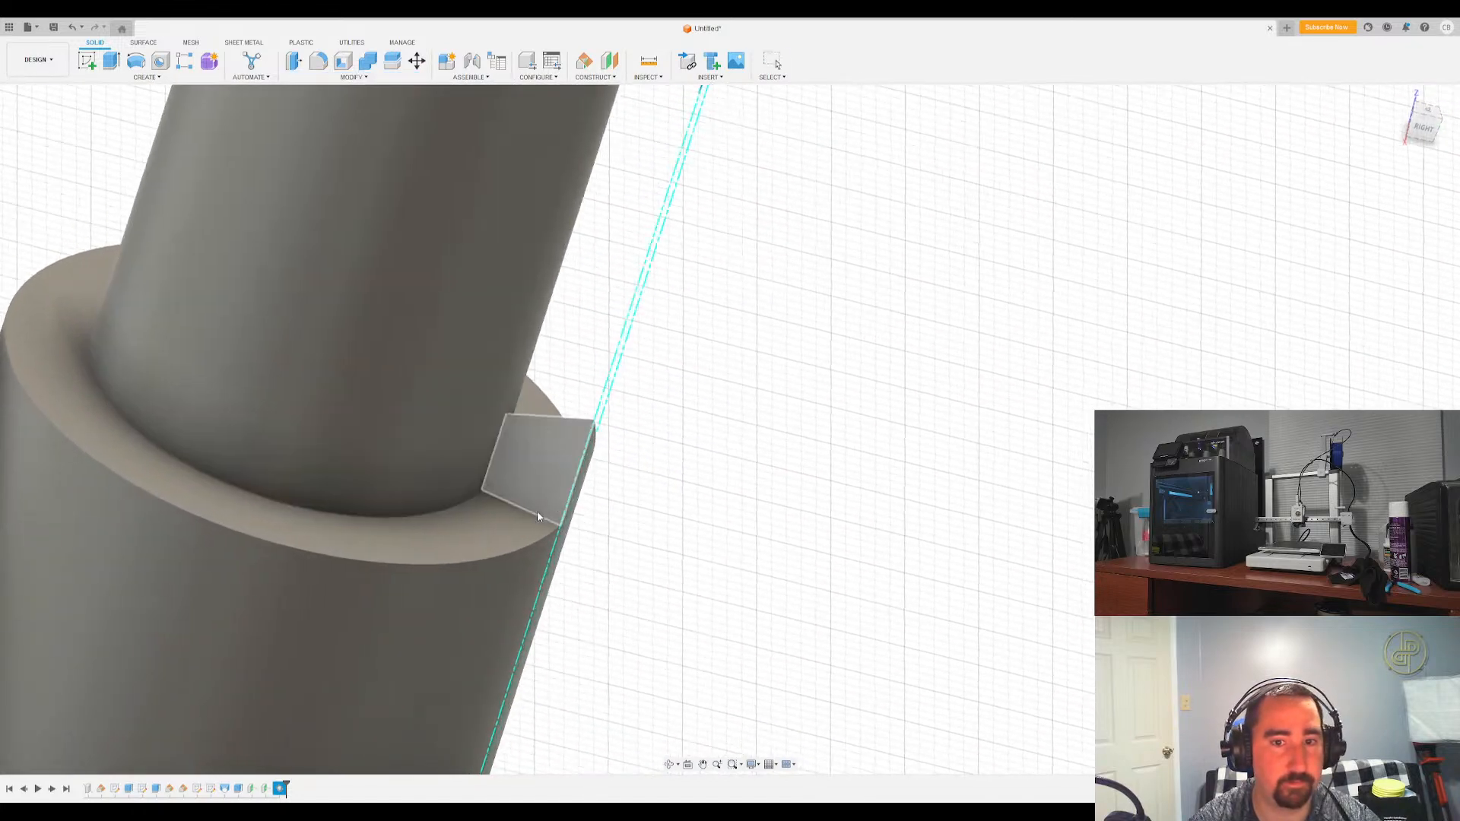
pyautogui.click(457, 588)
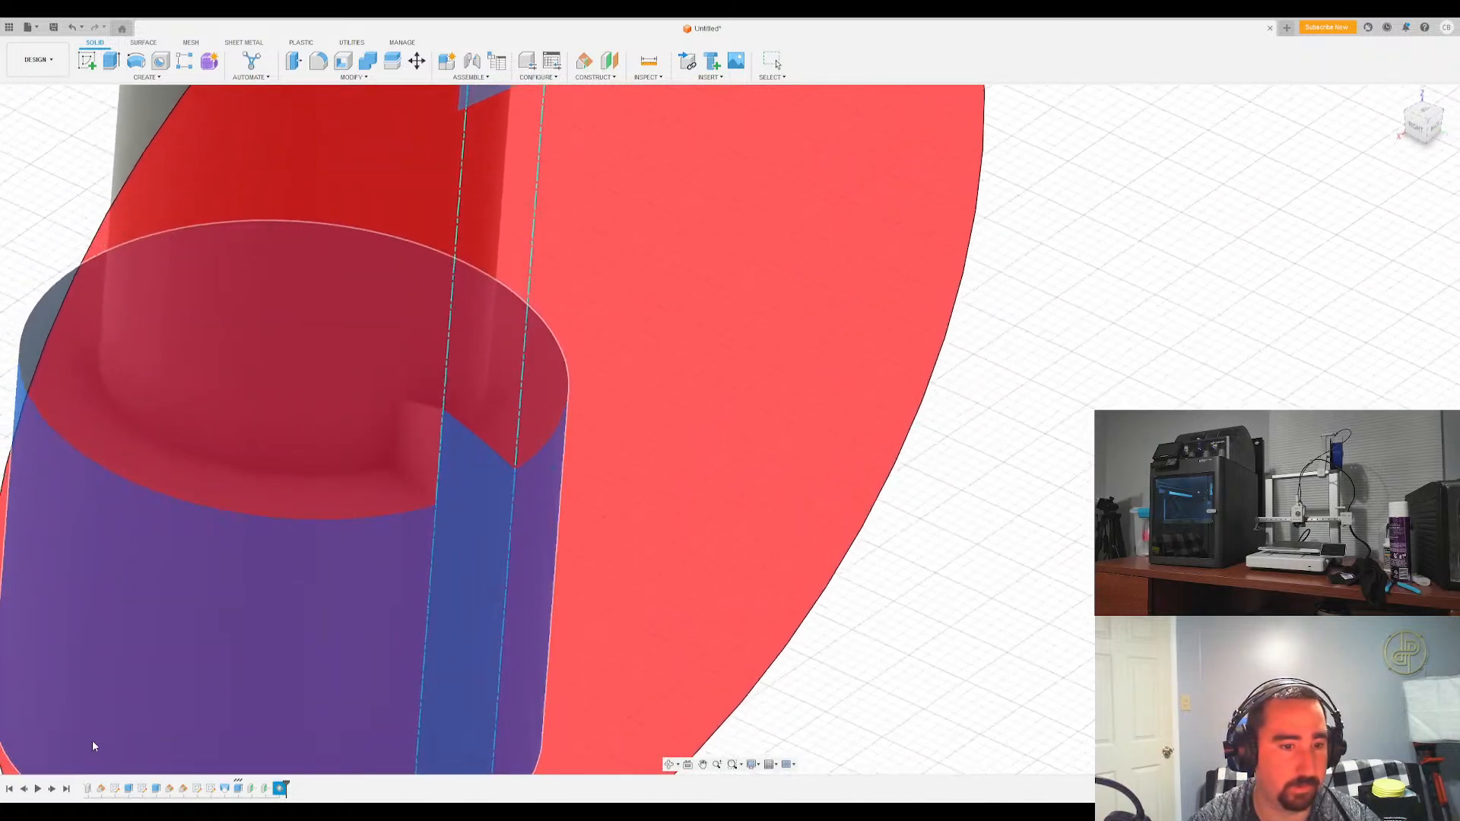
pyautogui.press('Return')
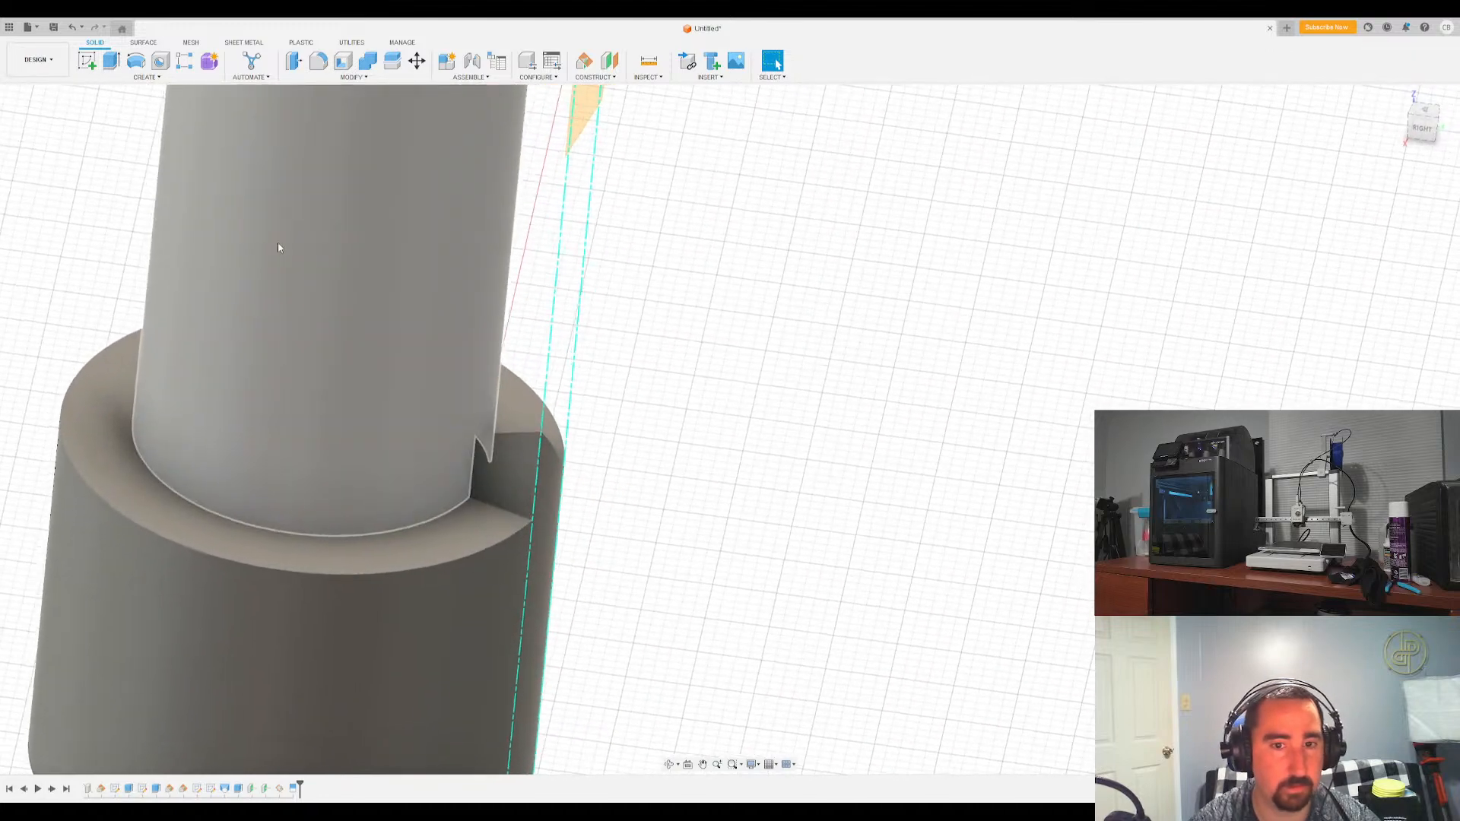
# Try to press-pull the full-height strip below the tooth outward by 2.5 mm
pyautogui.click(111, 61)
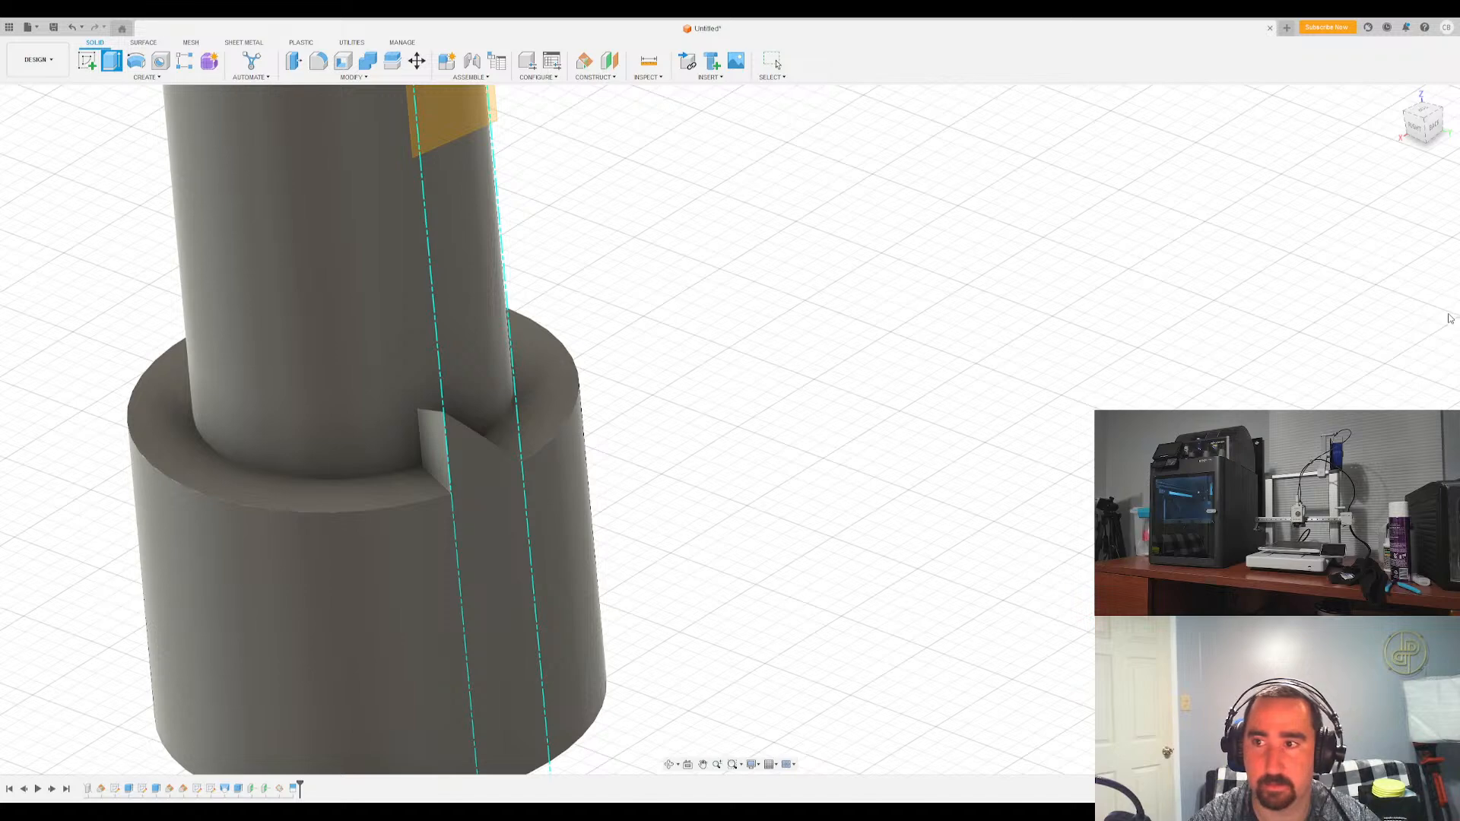
pyautogui.press('q')
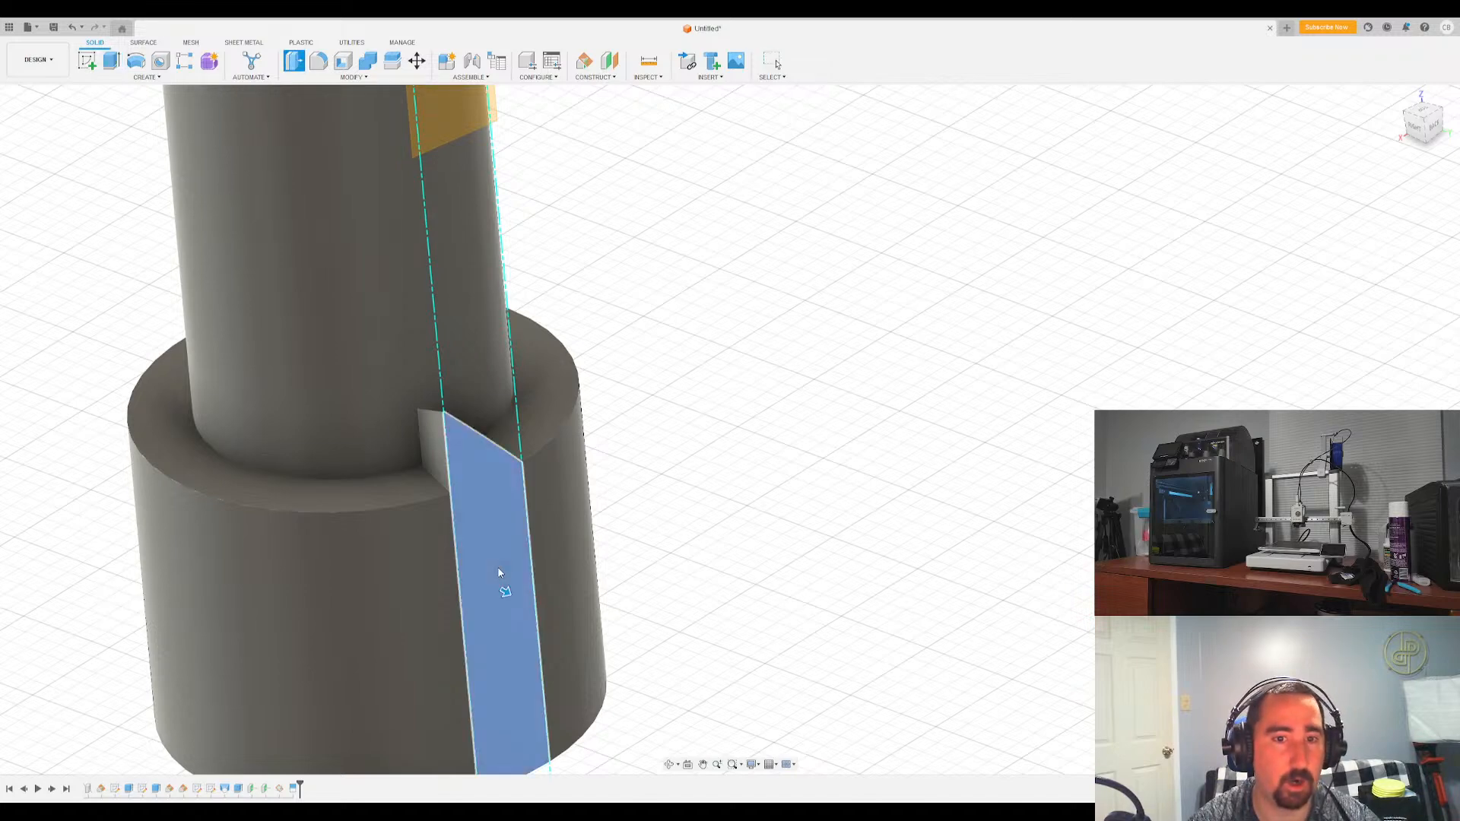
pyautogui.click(498, 571)
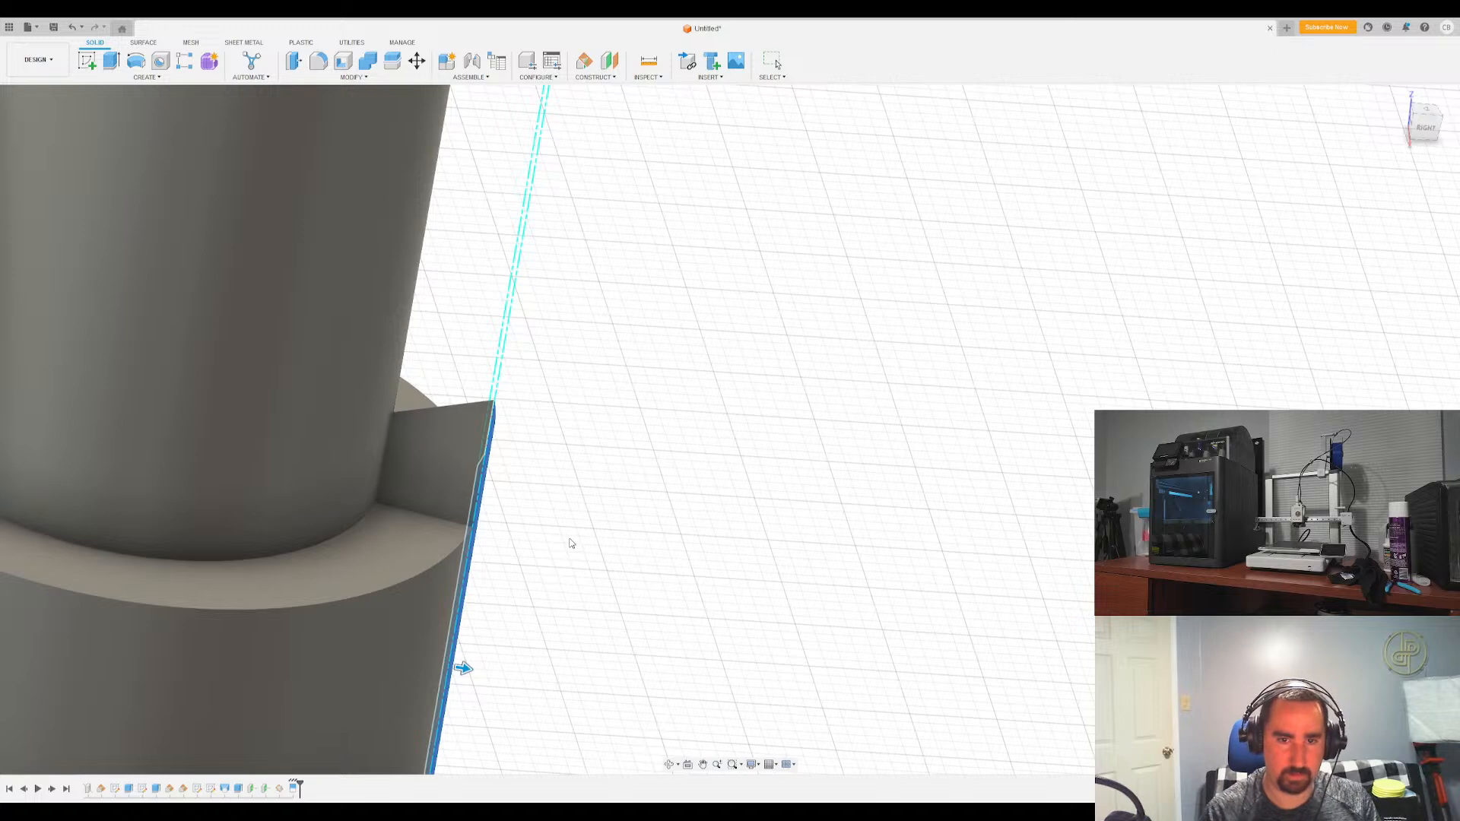
pyautogui.write('2.5')
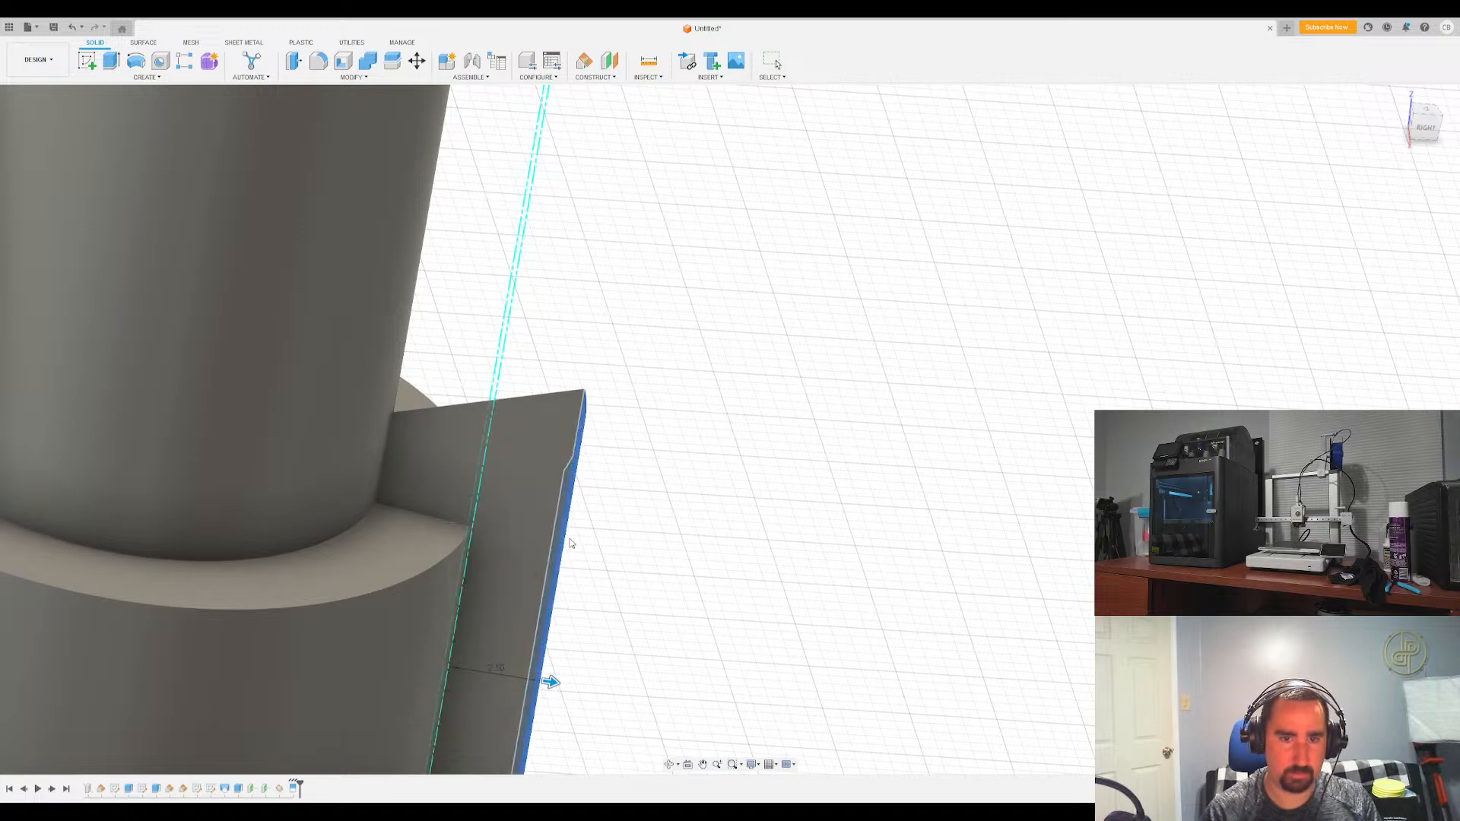
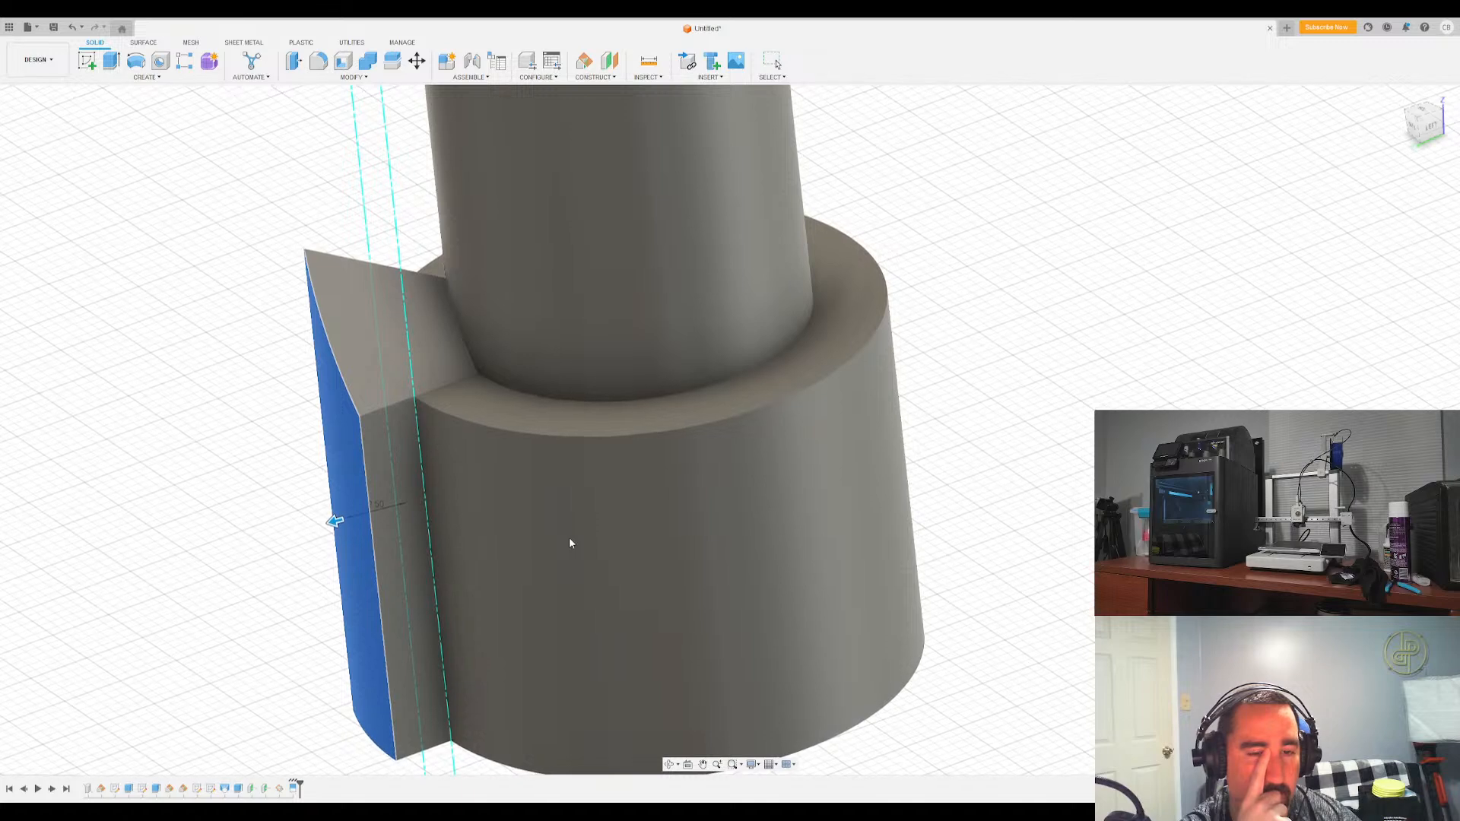
pyautogui.press('Escape')
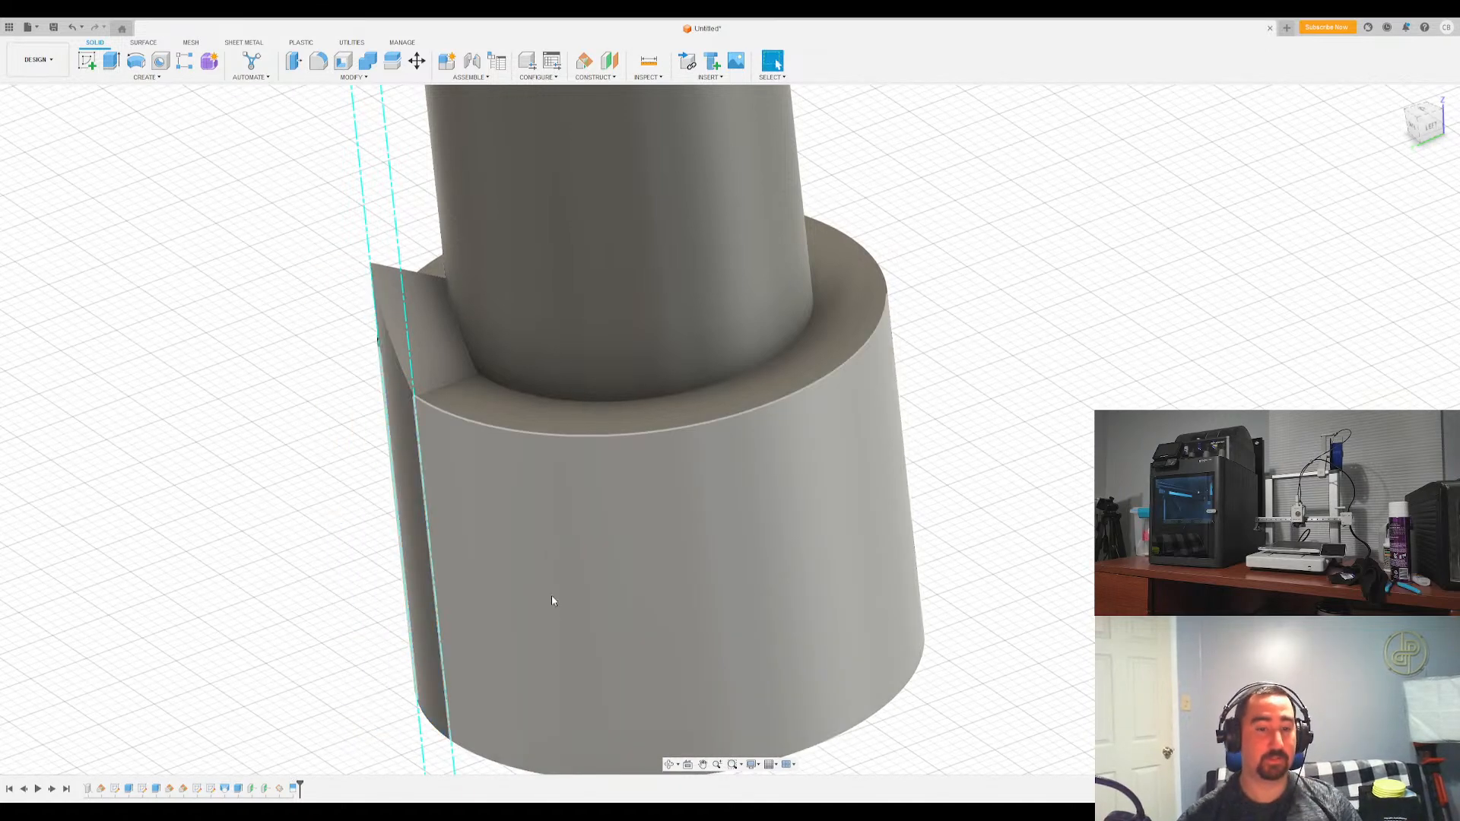
# Undo the face split, the construction plane and the two construction axes beside the tooth
pyautogui.hotkey('ctrl', 'z')
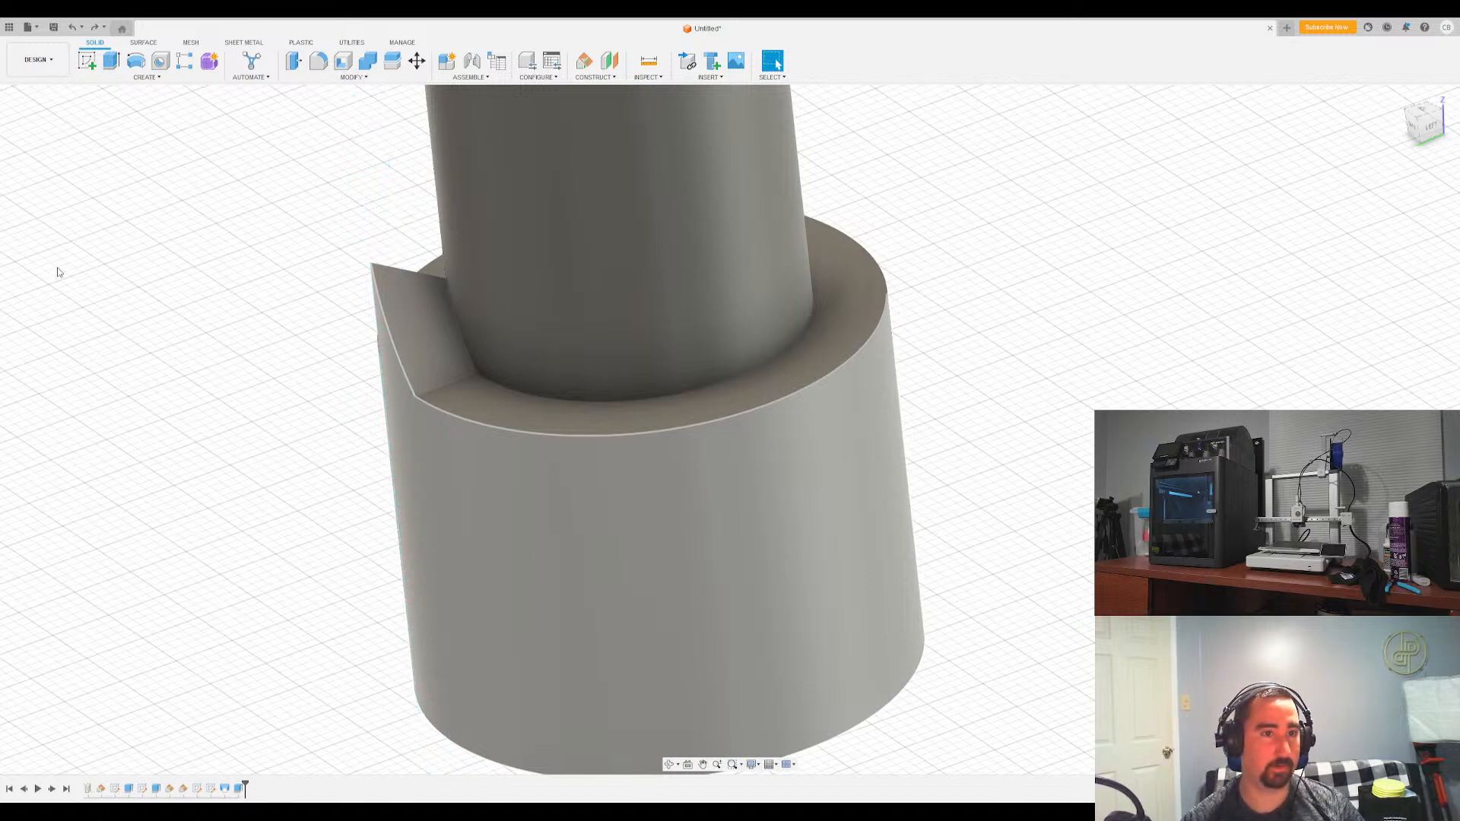
pyautogui.hotkey('ctrl', 'z')
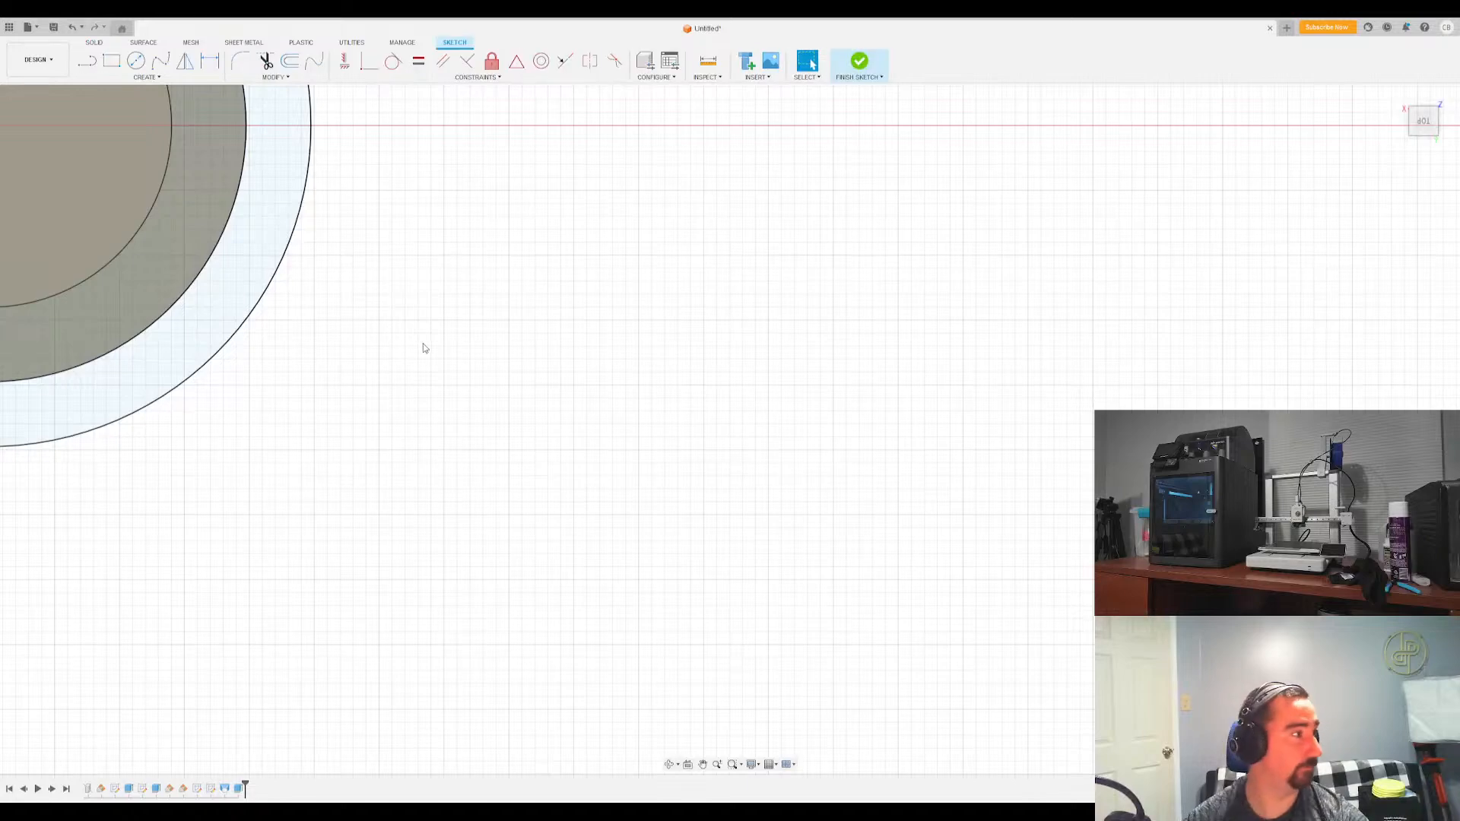
# Try to draw a straight line between the two outer corners of the tooth segment in its sketch
pyautogui.scroll(10, 603, 424)
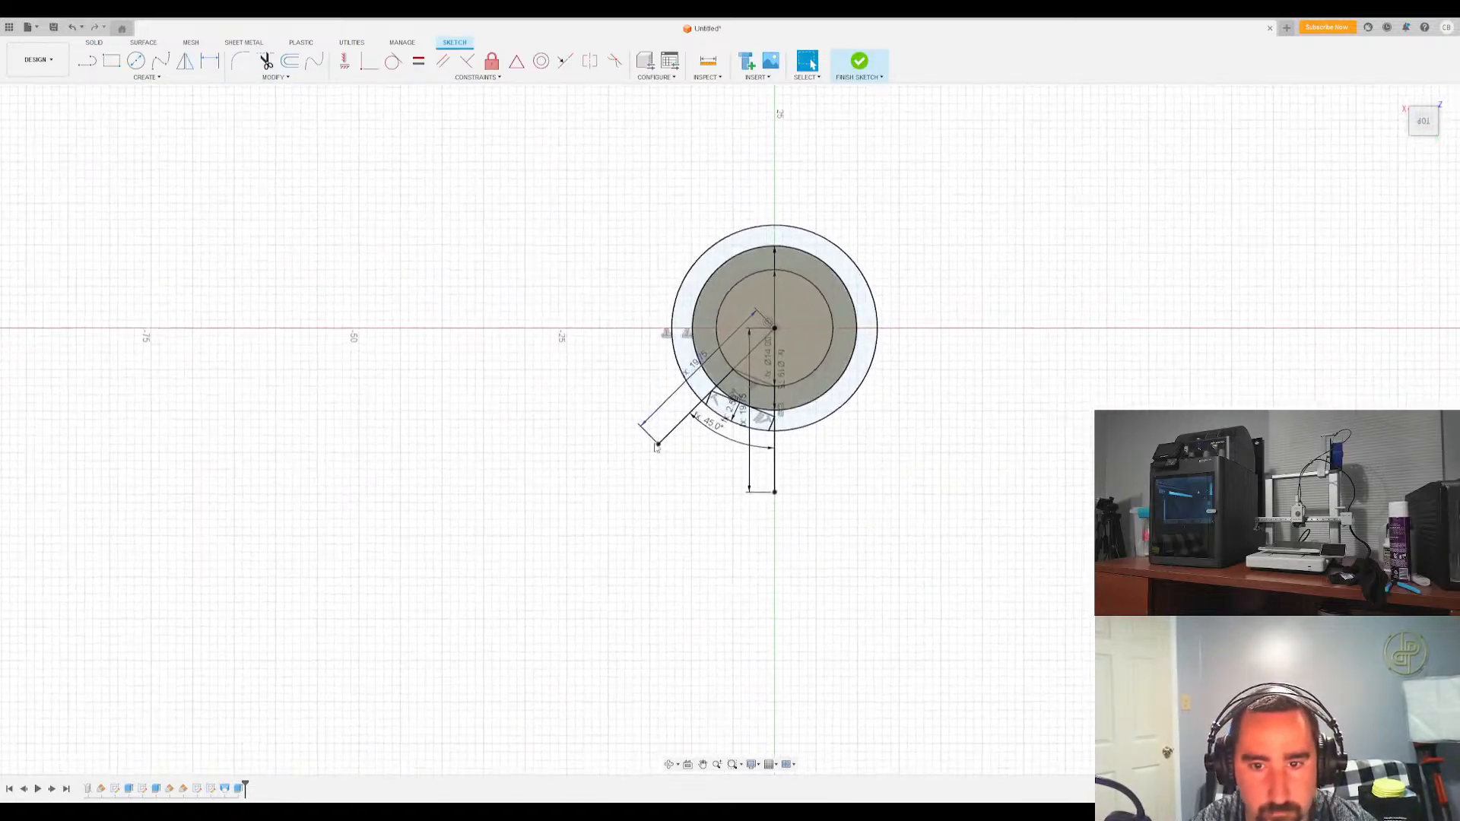
pyautogui.scroll(5, 686, 364)
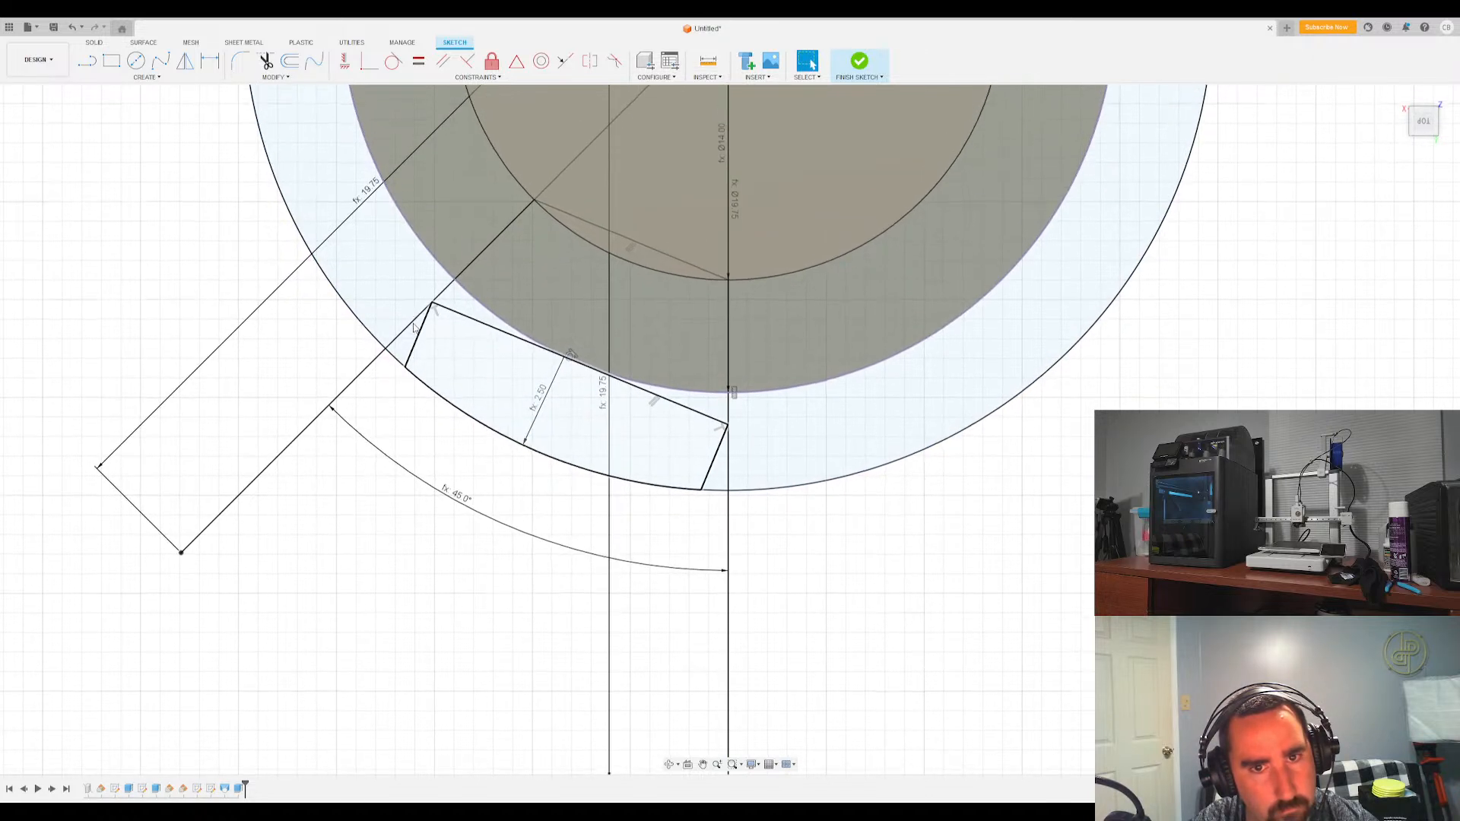
pyautogui.scroll(-1, 413, 327)
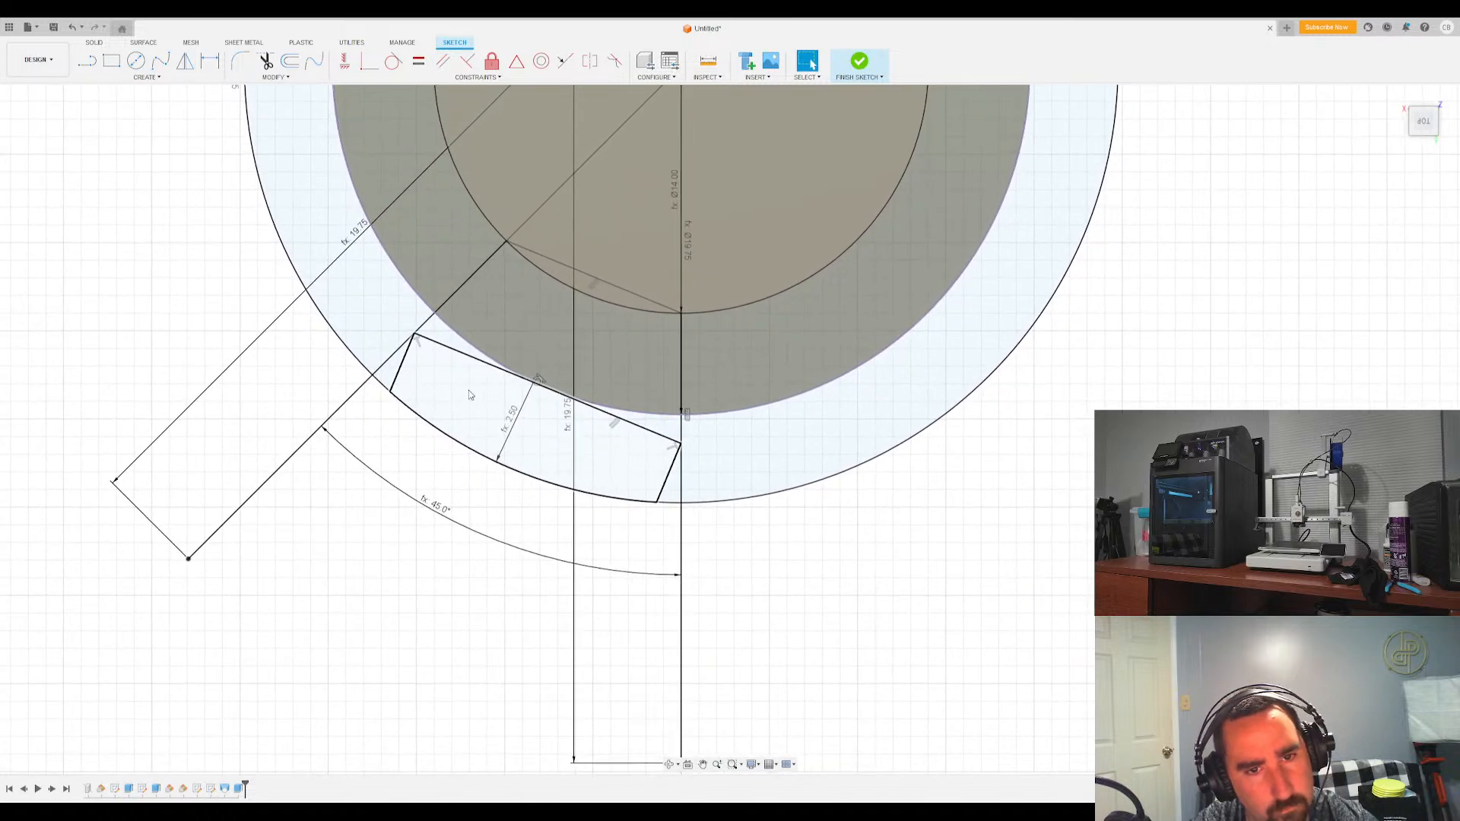
pyautogui.press('l')
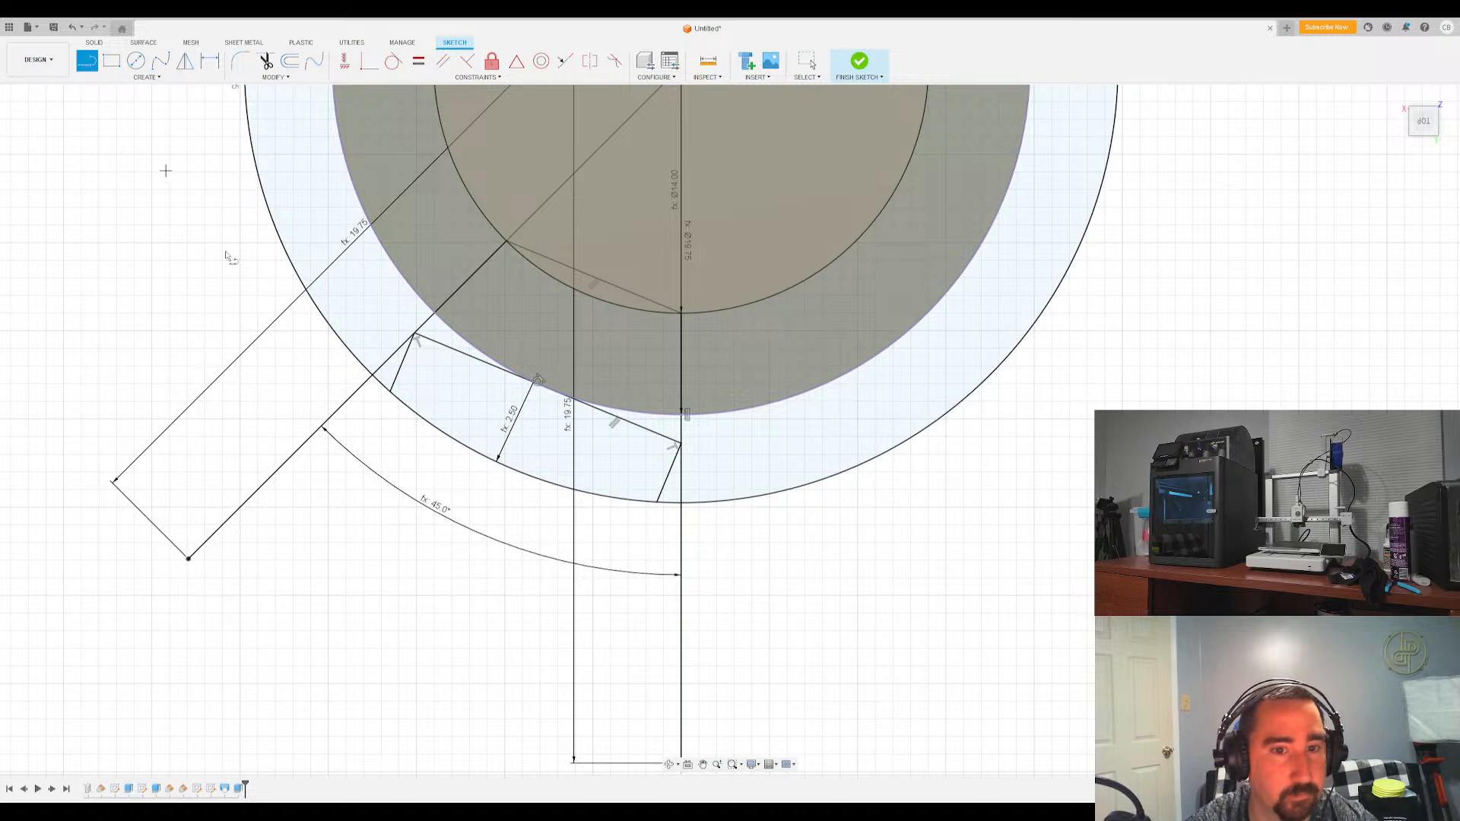
pyautogui.click(391, 393)
pyautogui.click(658, 502)
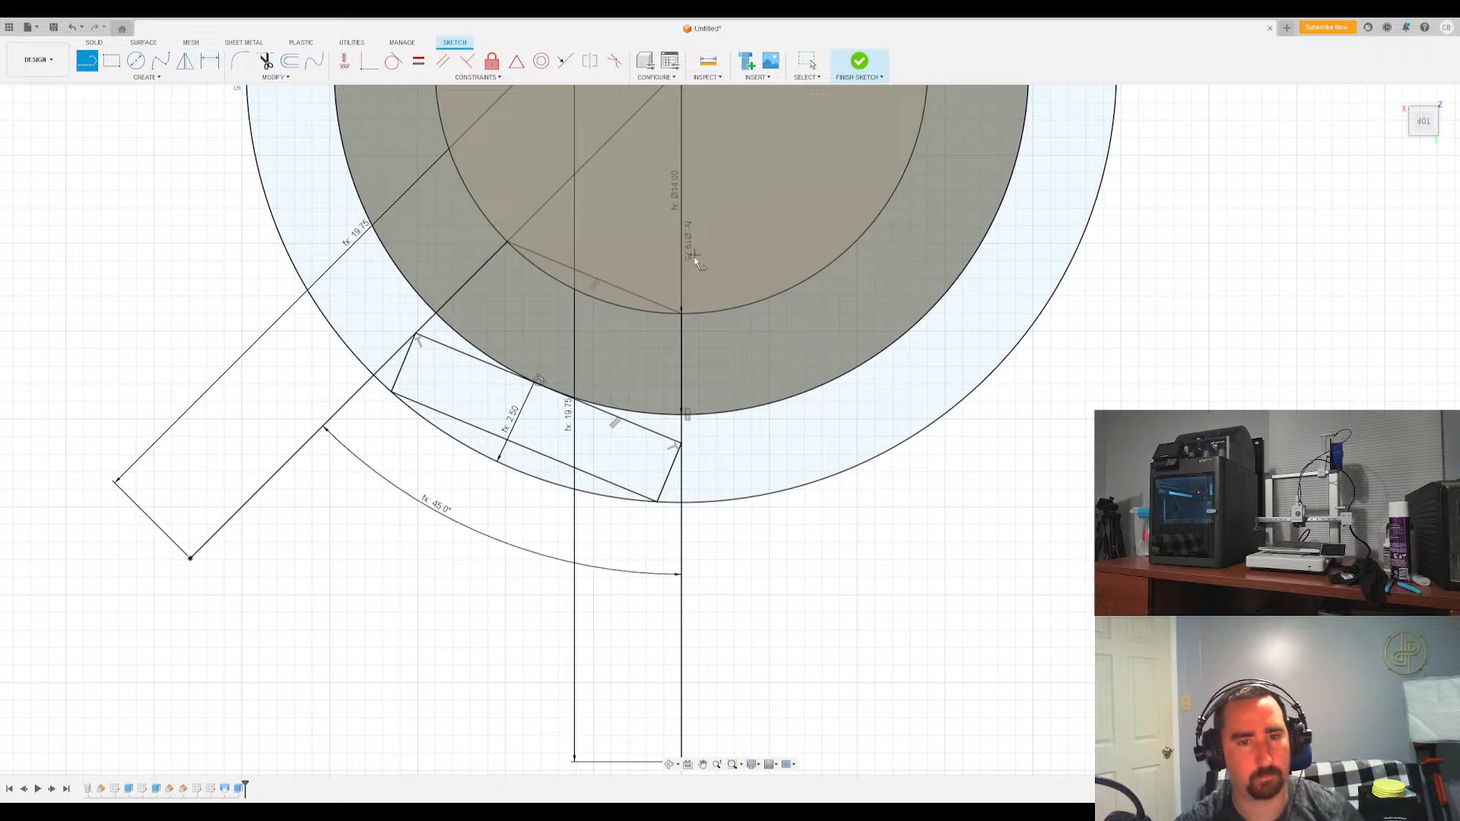
pyautogui.press('Escape')
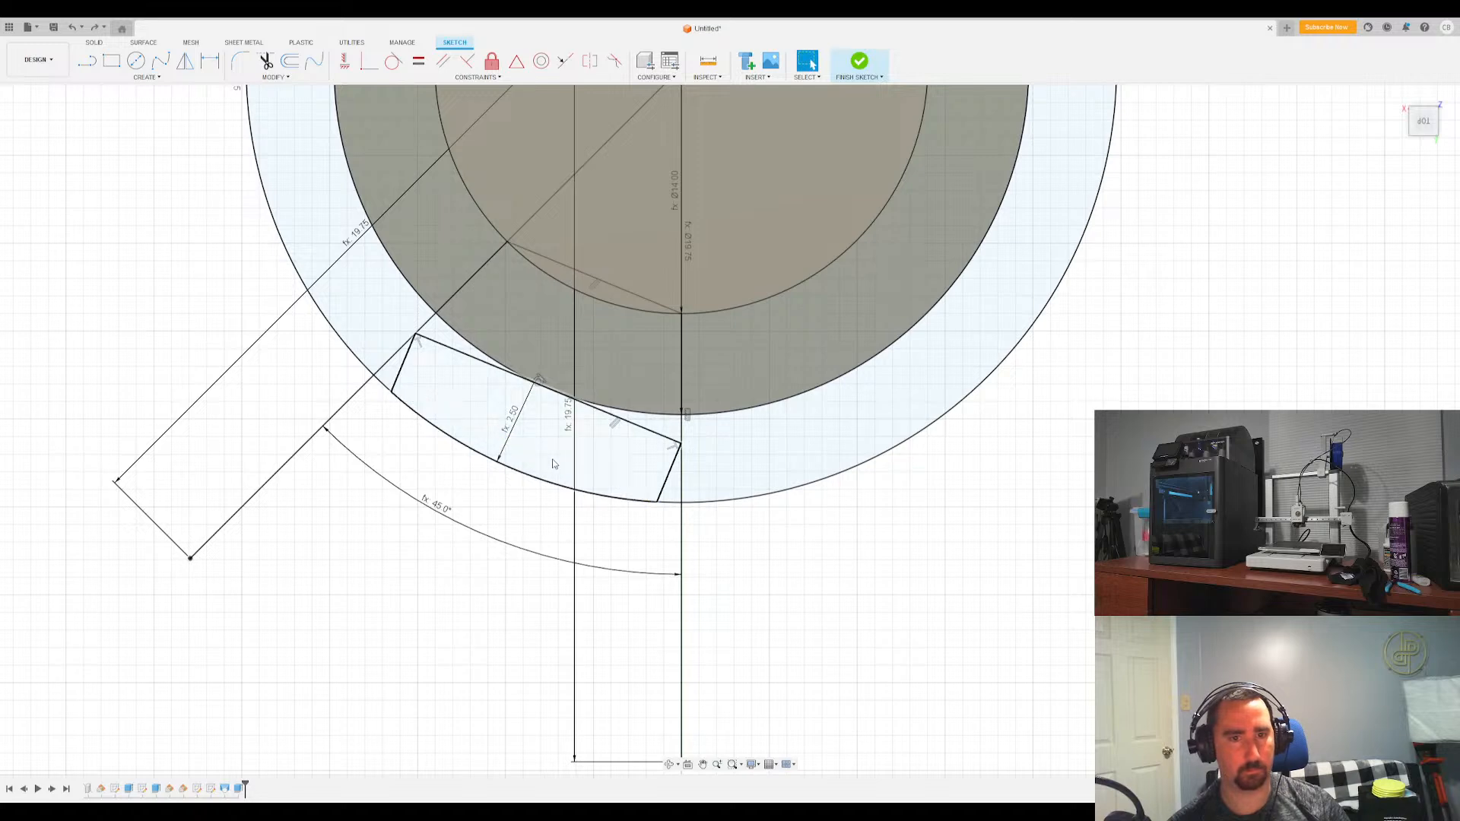
pyautogui.click(860, 65)
# Show the sketch with the circles and the 45° tooth layout on the shaft collar model
pyautogui.keyDown('shift'); pyautogui.moveTo(669, 292); pyautogui.dragTo(260, 384, button='middle'); pyautogui.keyUp('shift')
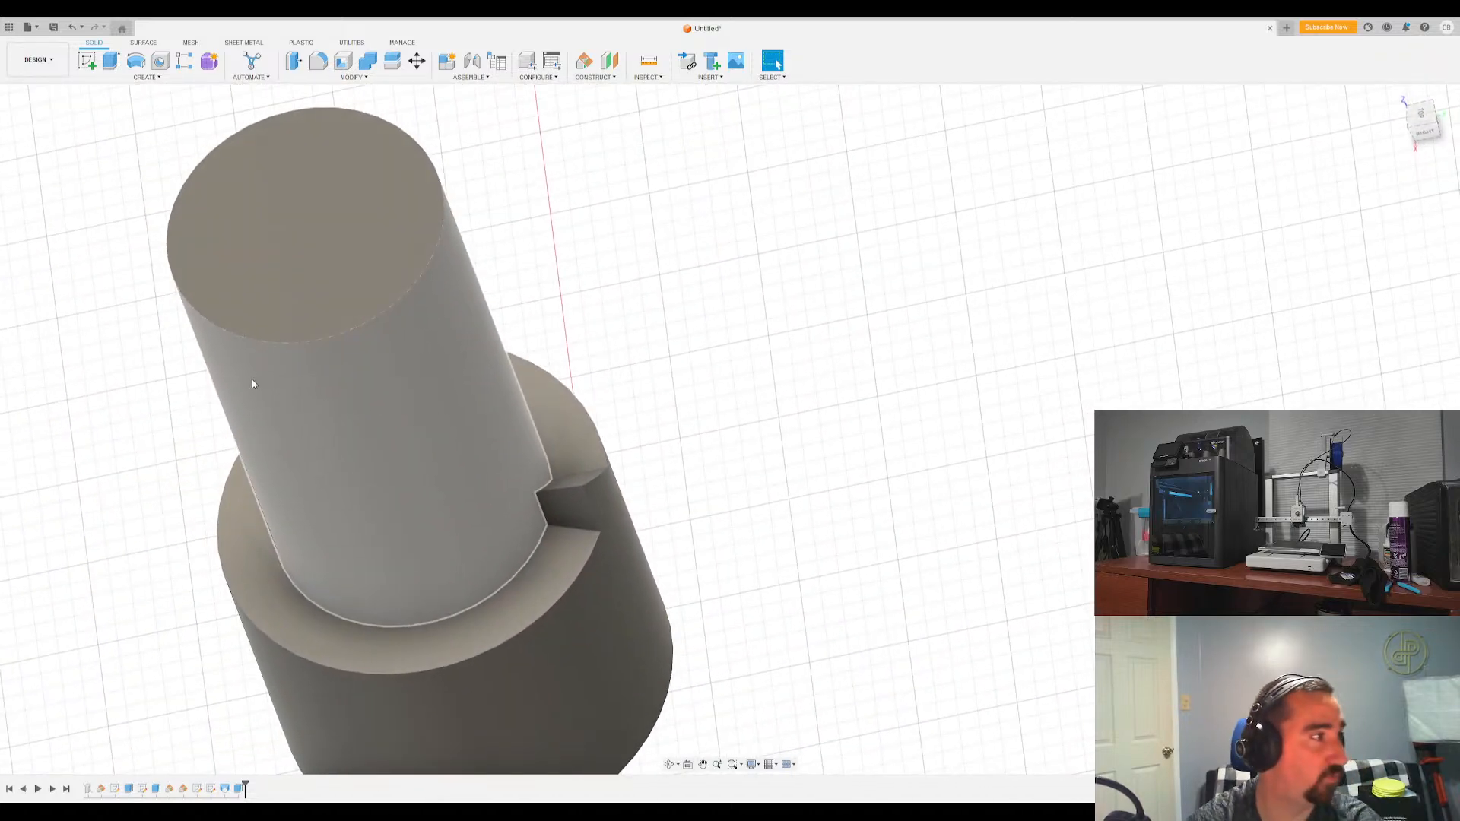
pyautogui.keyDown('shift'); pyautogui.moveTo(118, 369); pyautogui.dragTo(105, 352, button='middle'); pyautogui.keyUp('shift')
pyautogui.moveTo(95, 412)
pyautogui.keyDown('shift'); pyautogui.mouseDown(button='middle')
pyautogui.moveTo(160, 410)
pyautogui.moveTo(82, 557)
pyautogui.moveTo(81, 425)
pyautogui.mouseUp(button='middle'); pyautogui.keyUp('shift')
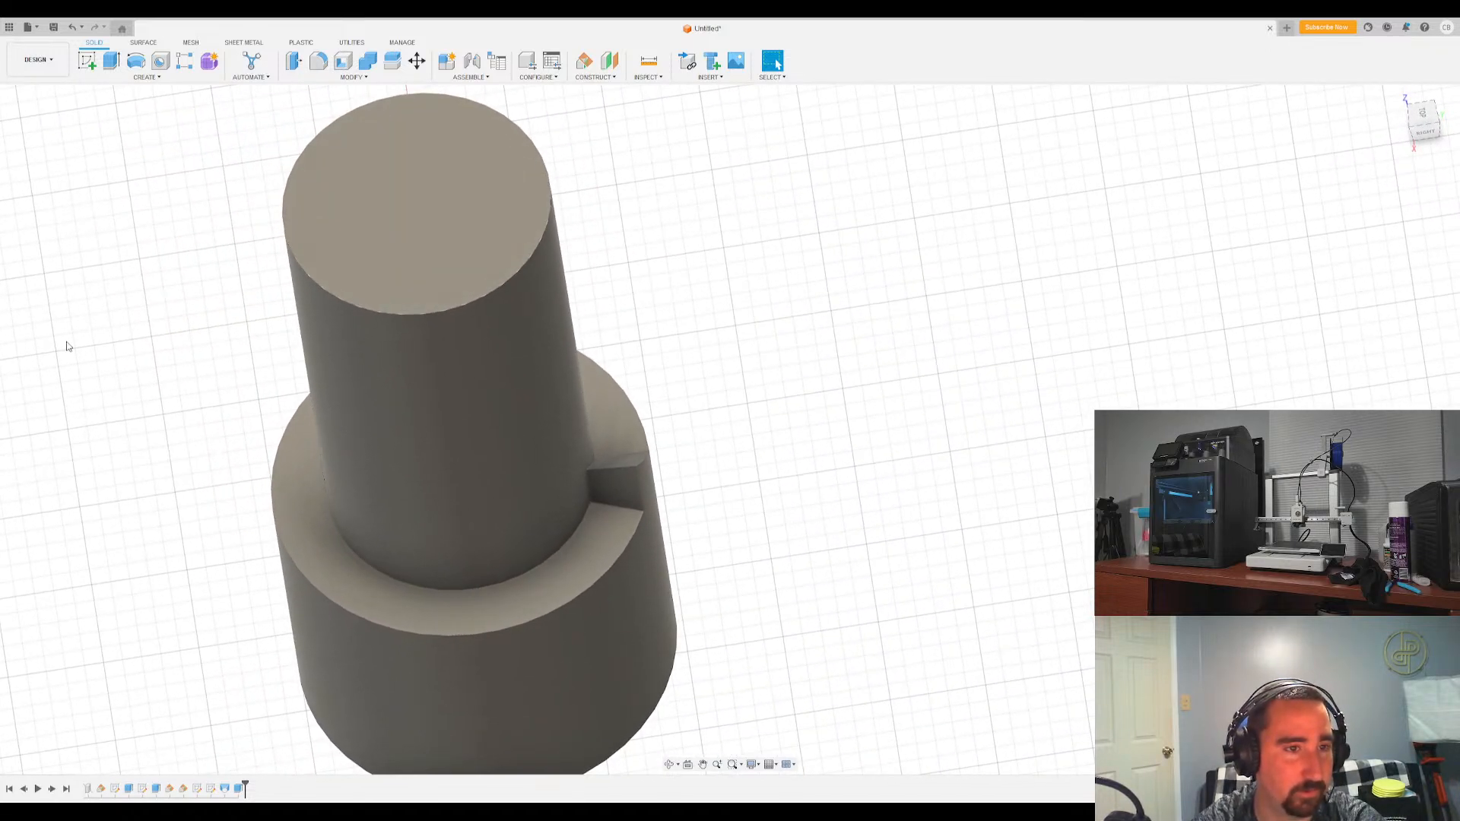
pyautogui.click(53, 266)
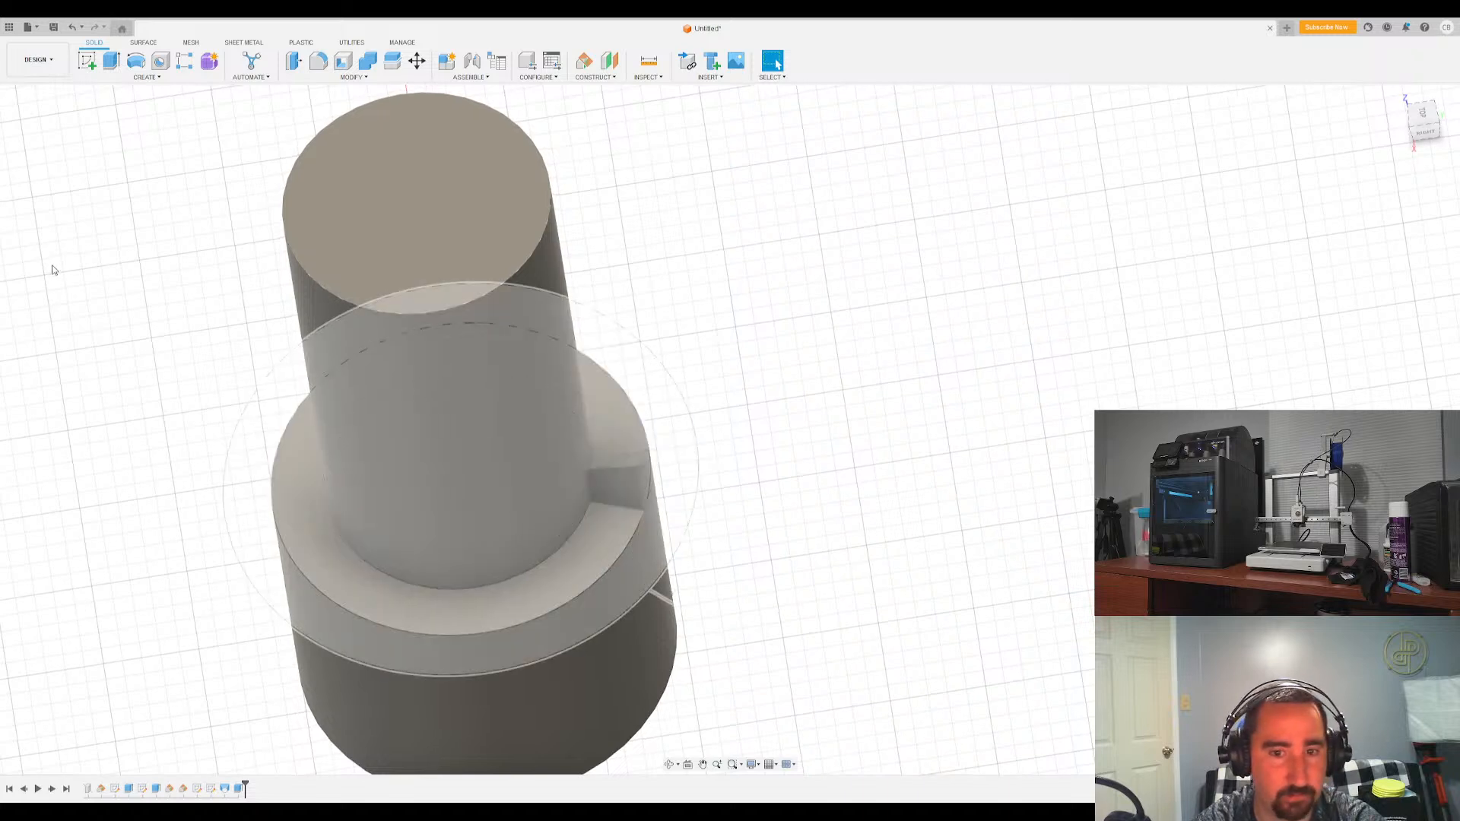
pyautogui.click(53, 268)
pyautogui.scroll(-1, 863, 484)
pyautogui.click(45, 263)
pyautogui.keyDown('shift'); pyautogui.moveTo(346, 452); pyautogui.dragTo(486, 482, button='middle'); pyautogui.keyUp('shift')
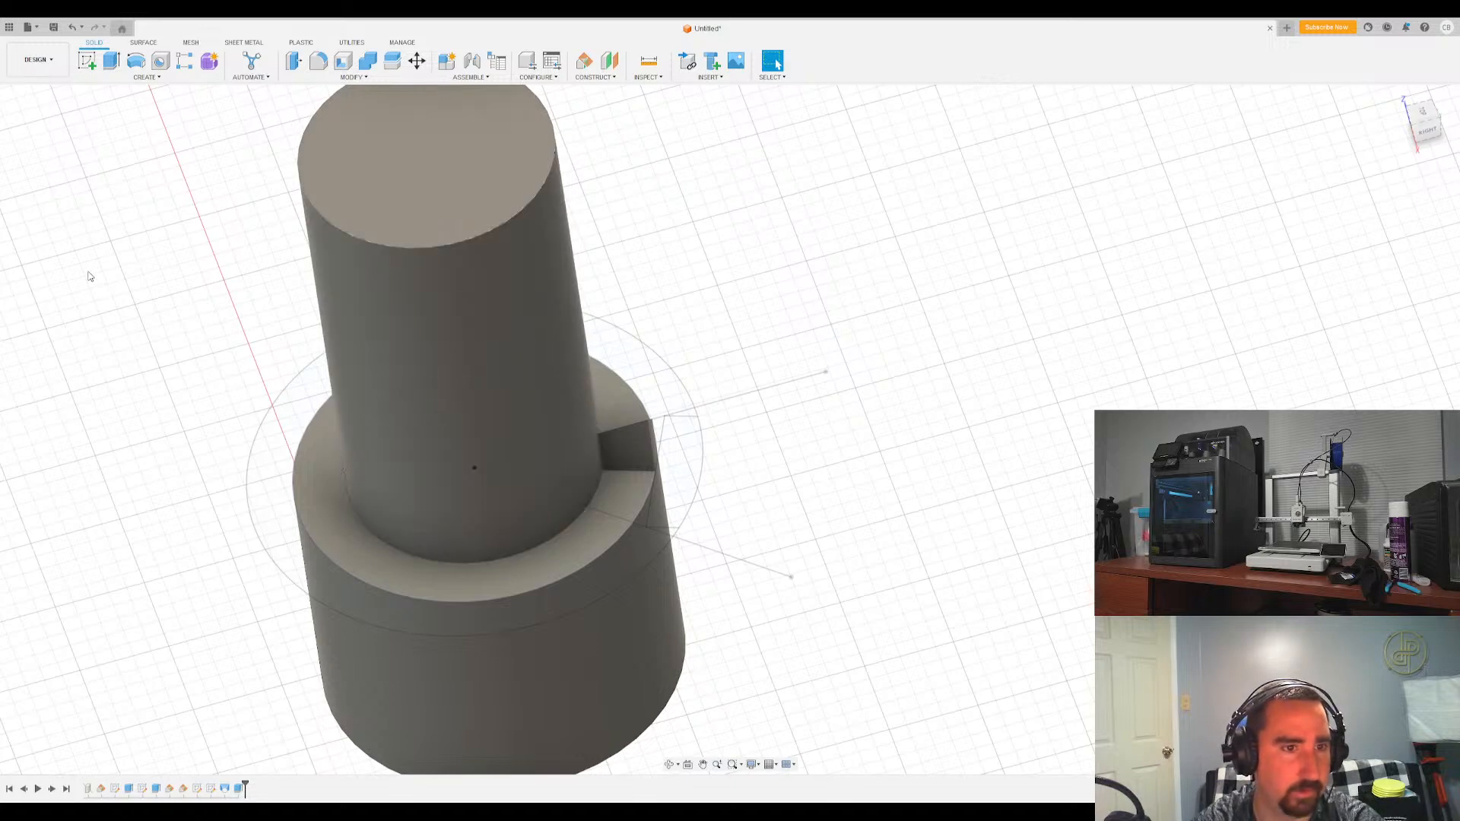
# Reopen the tooth sketch for editing and delete the two short side lines between the inner tooth line and the outer circle
pyautogui.doubleClick(639, 426)
pyautogui.scroll(3, 459, 471)
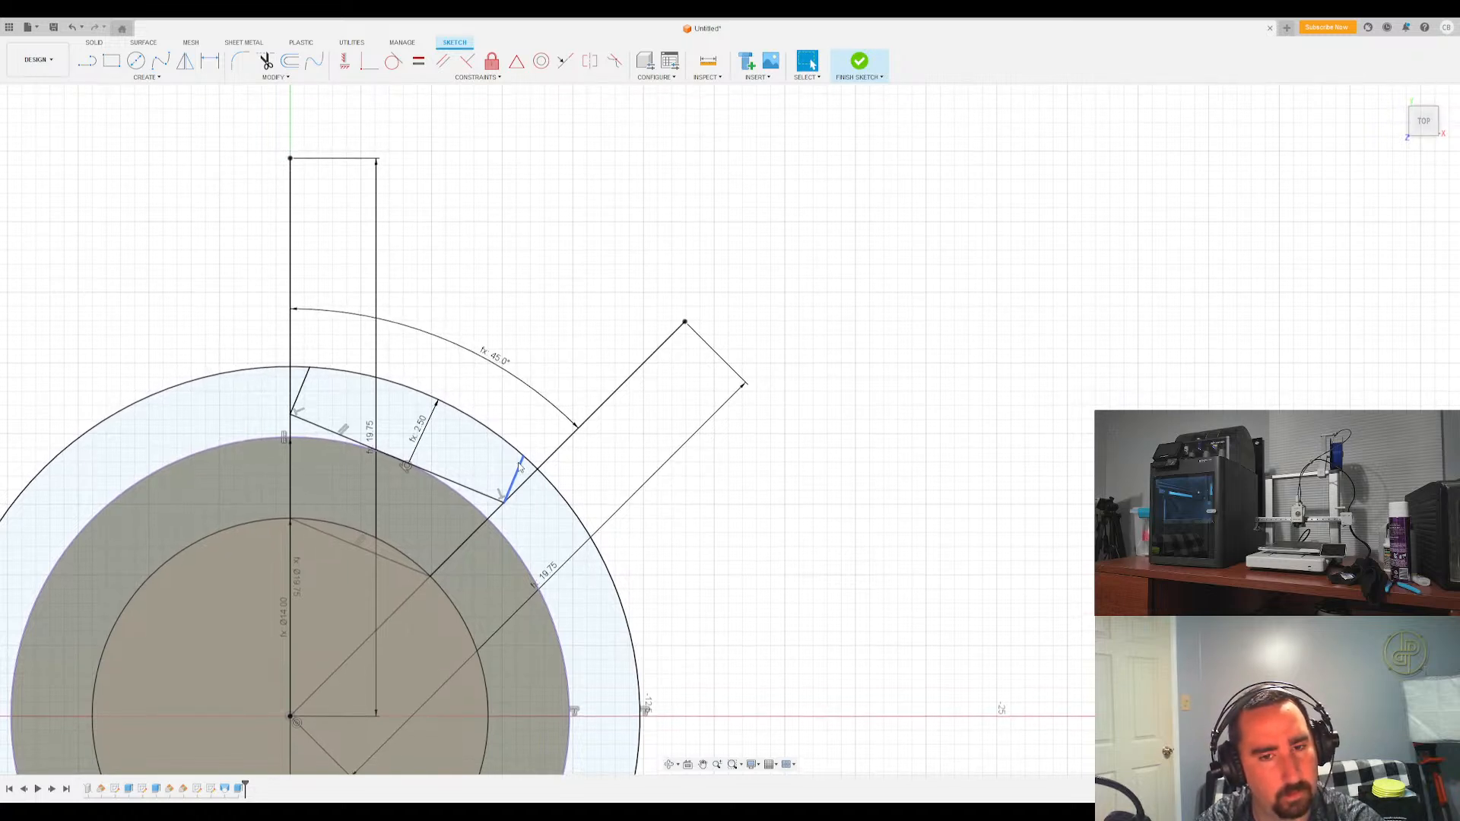
pyautogui.press('Delete')
pyautogui.click(302, 387)
pyautogui.press('Delete')
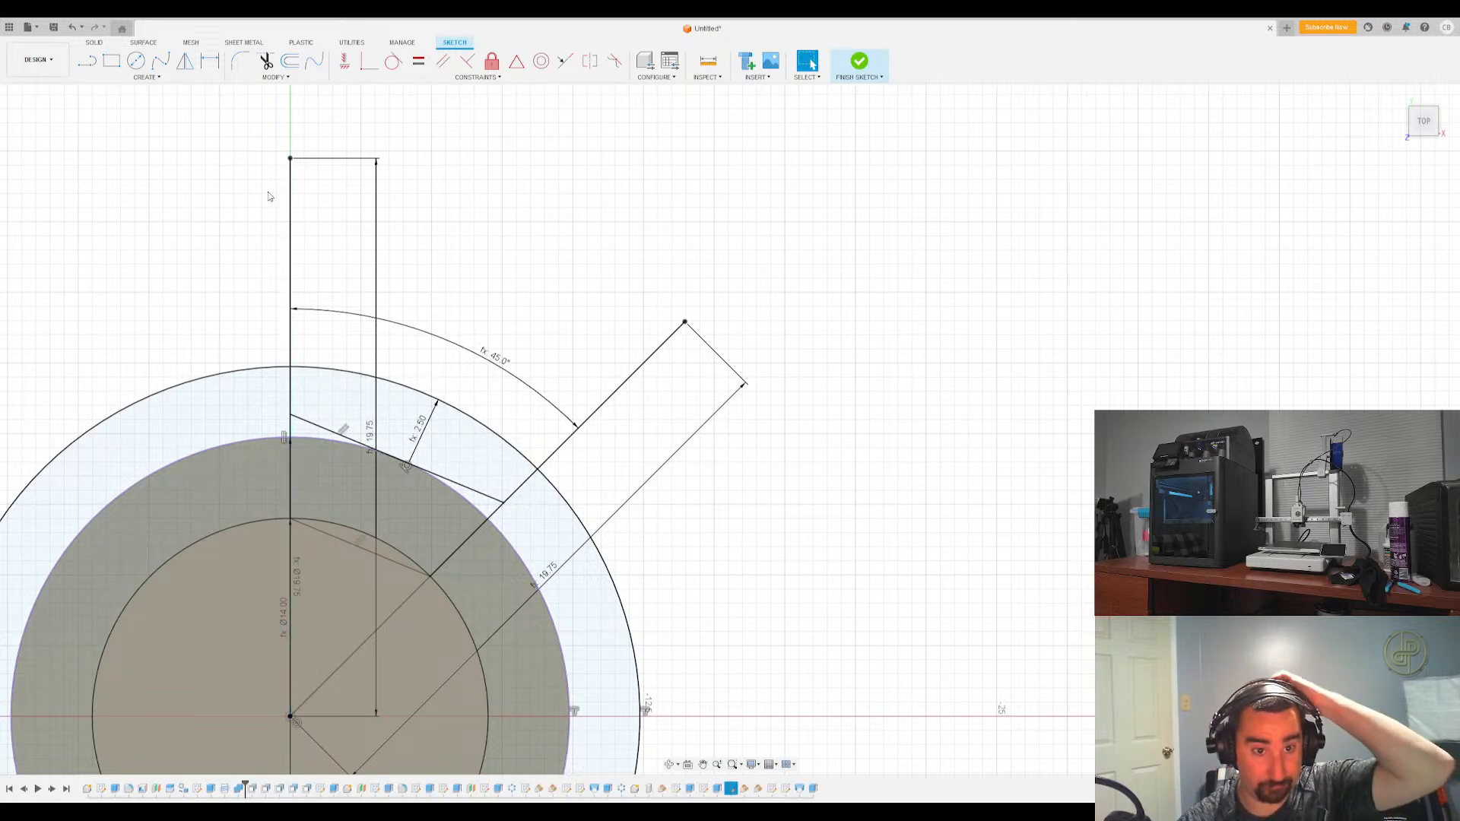
# Draw a slanted line outside the outer circle, from the vertical radial line to the 45° radial line
pyautogui.press('l')
pyautogui.click(291, 332)
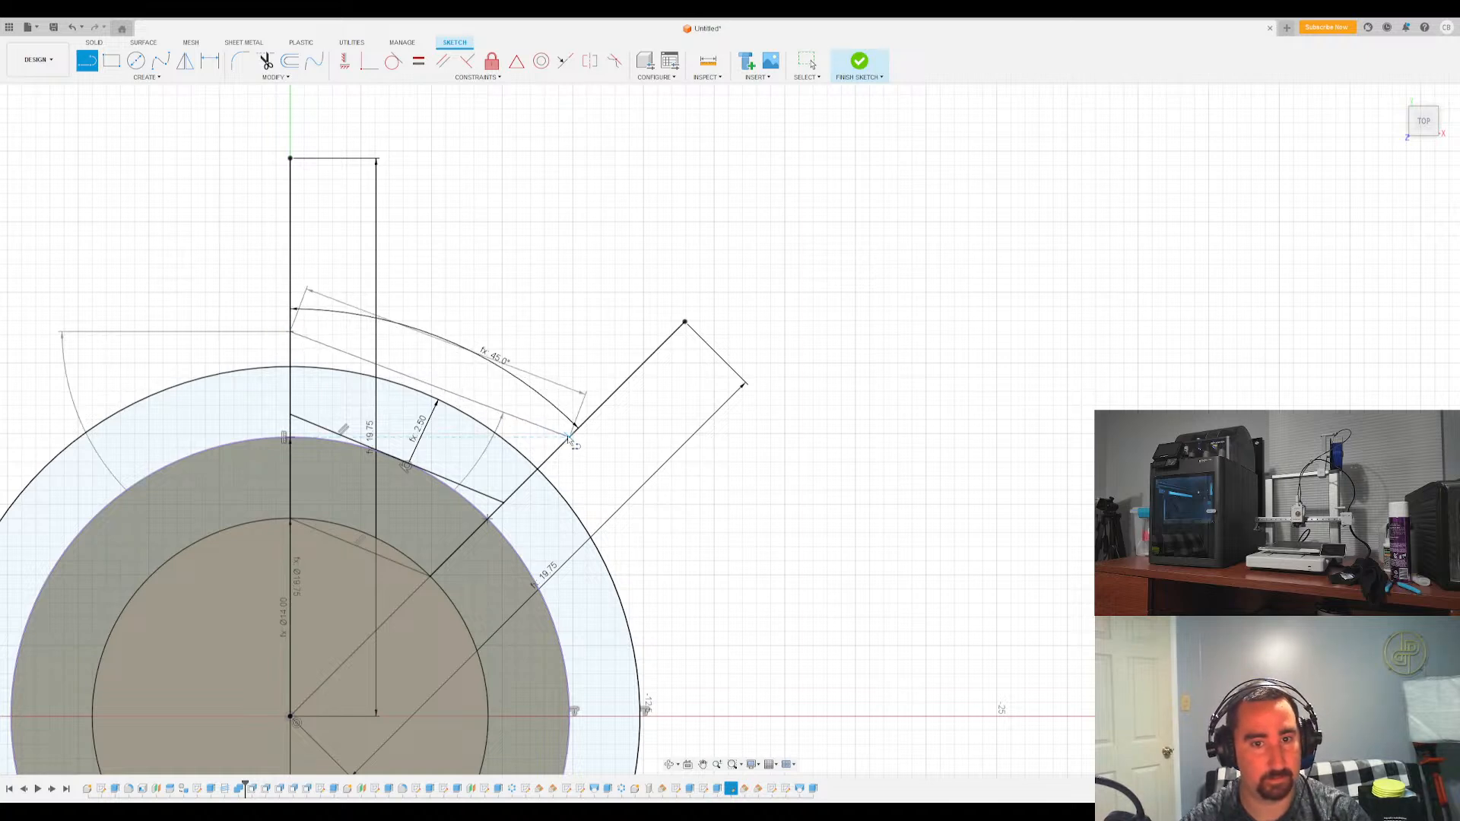
pyautogui.click(603, 405)
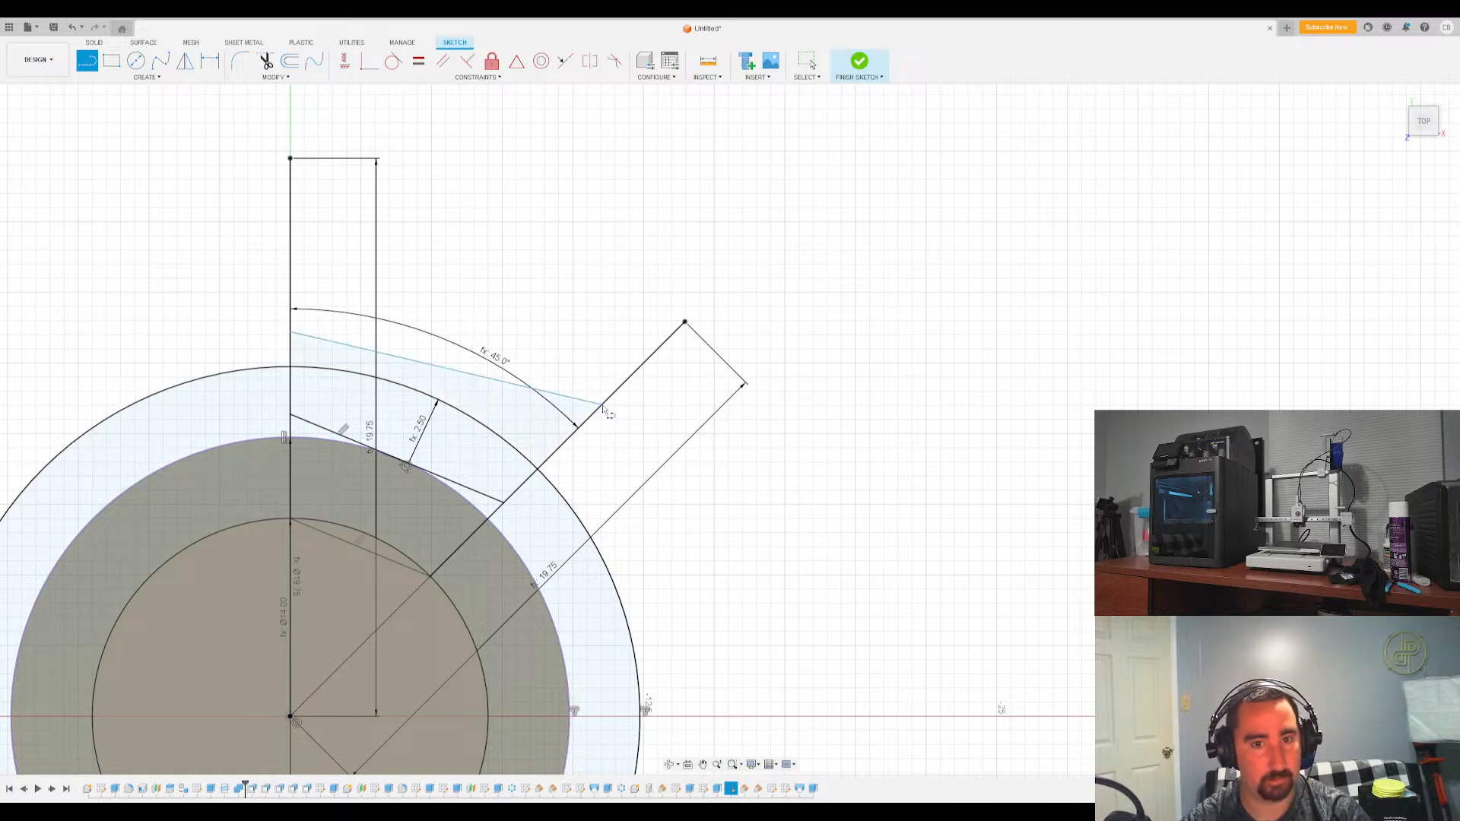
pyautogui.press('Escape')
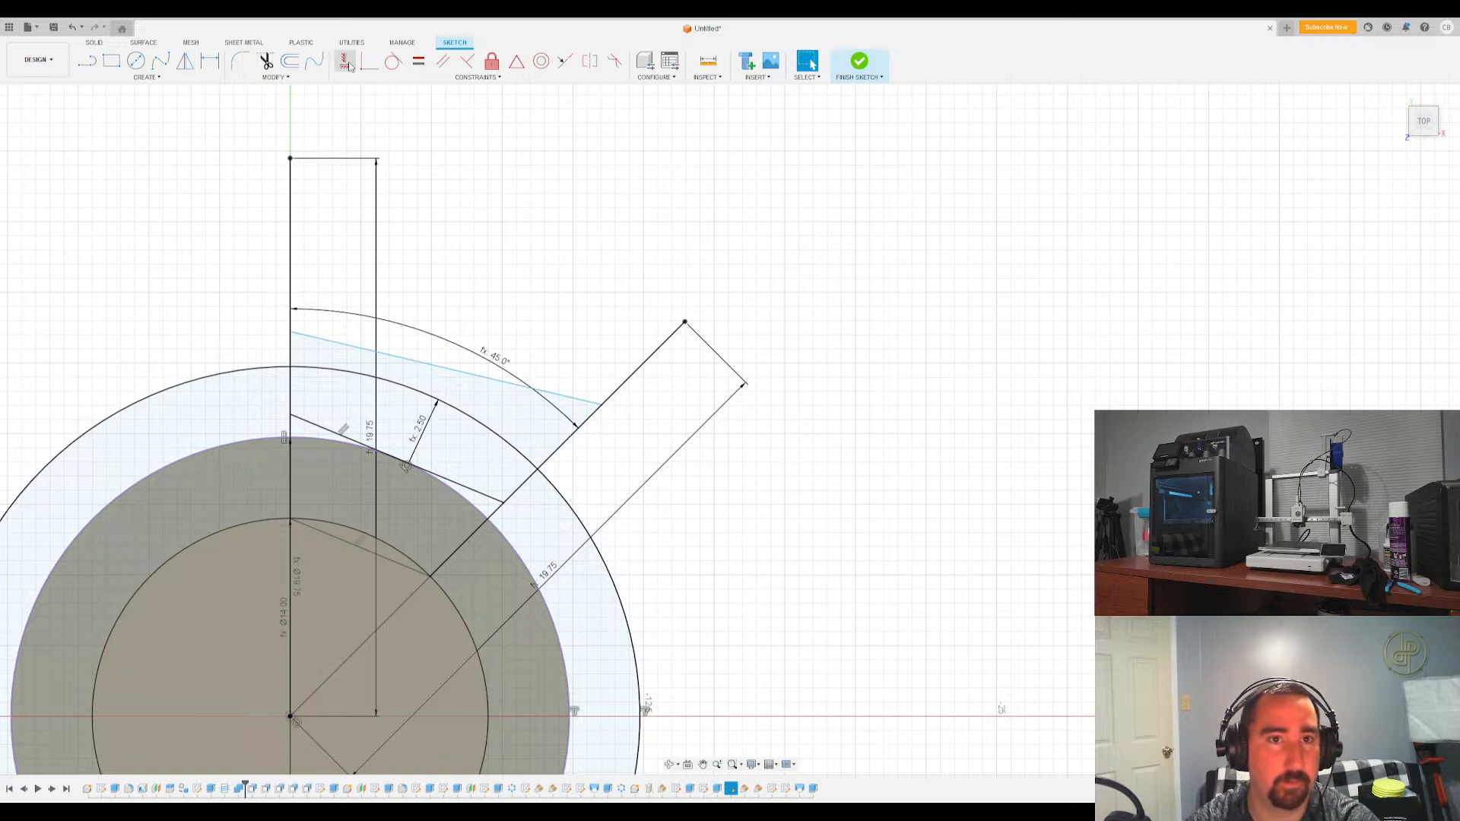
# Constrain the new line tangent to the outer circle and parallel to the inner tooth line, and finish the sketch
pyautogui.click(444, 366)
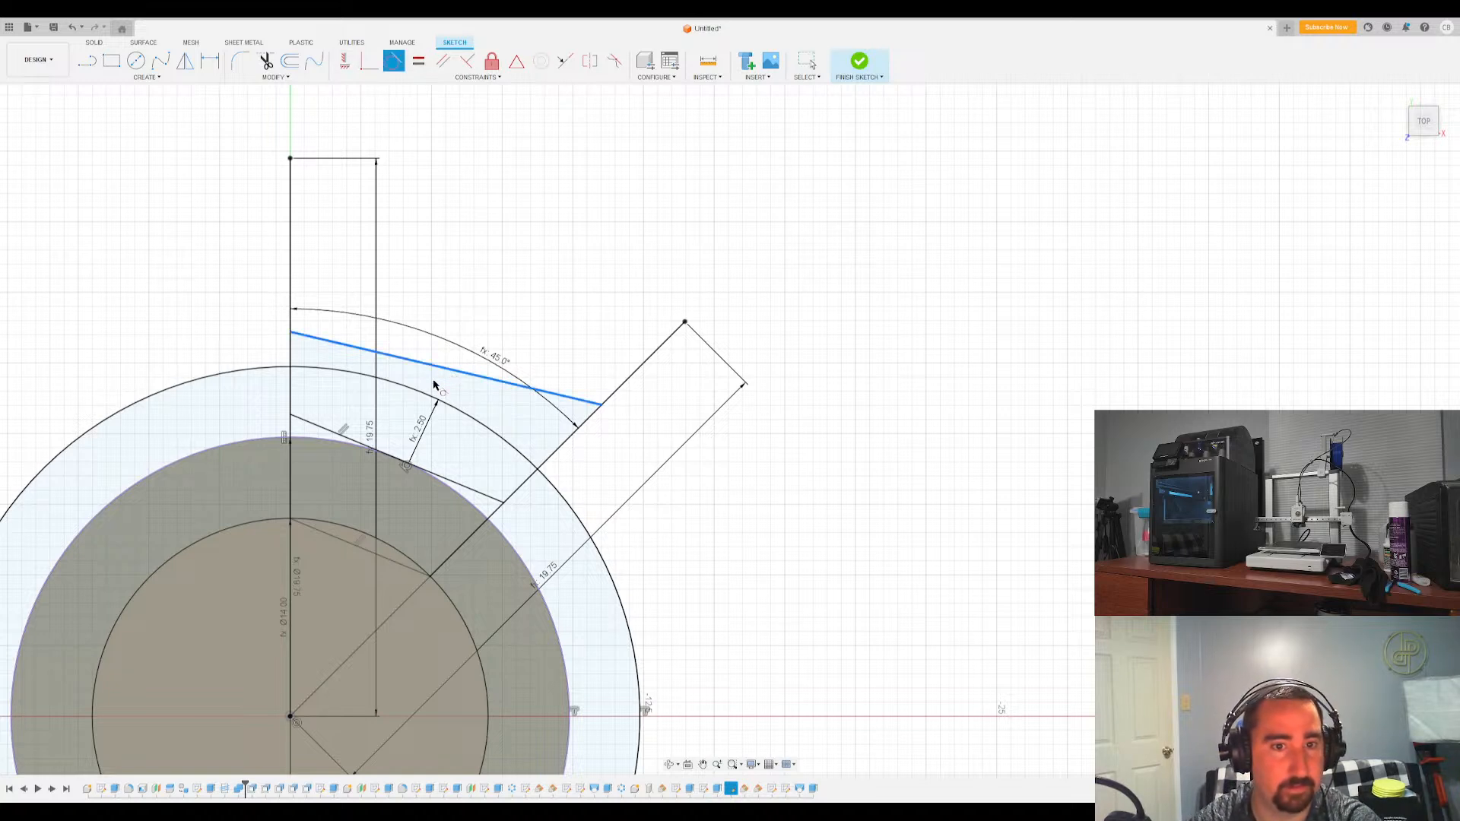
pyautogui.click(419, 399)
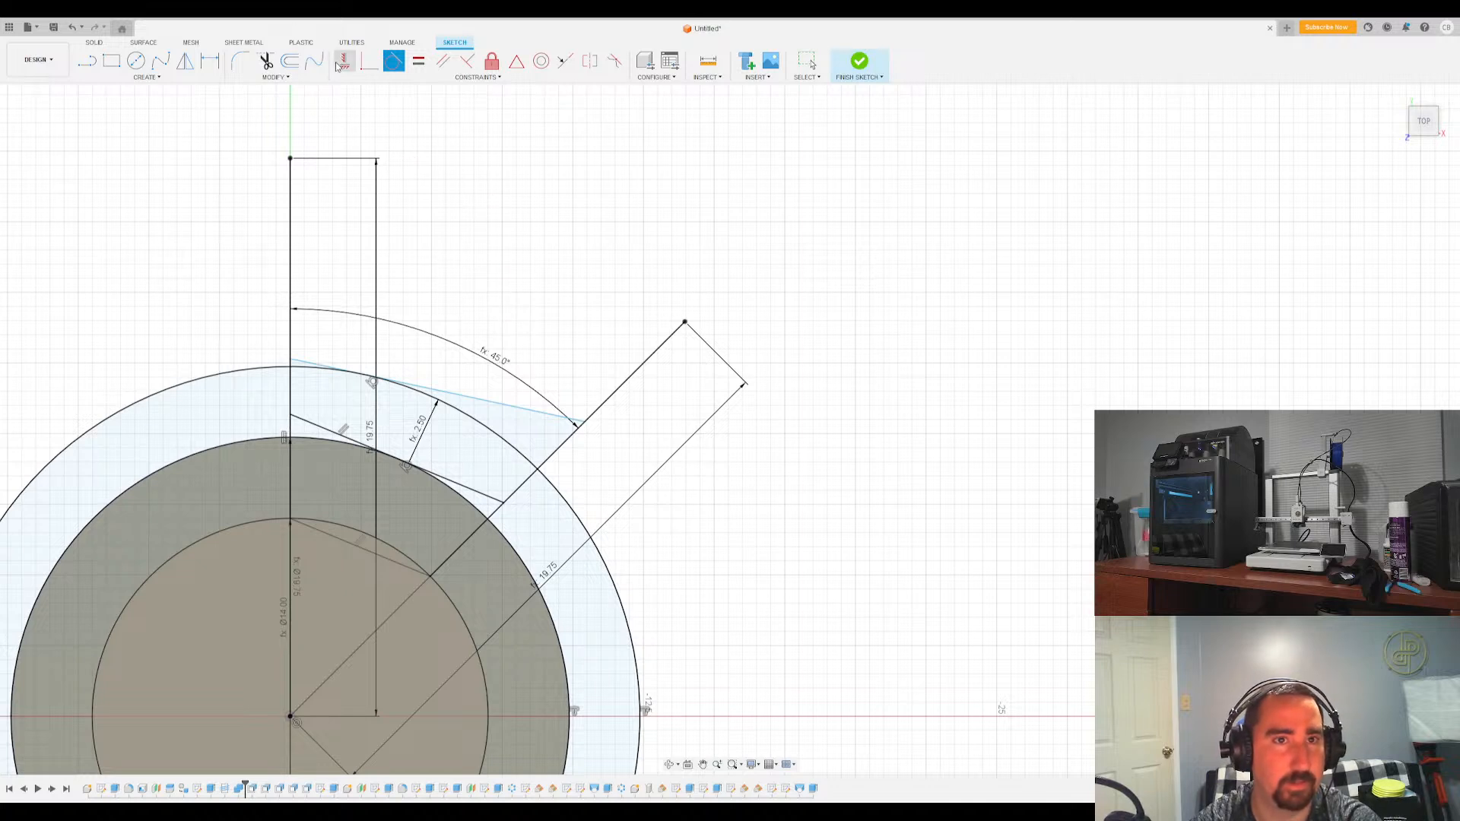
pyautogui.click(441, 63)
pyautogui.click(481, 400)
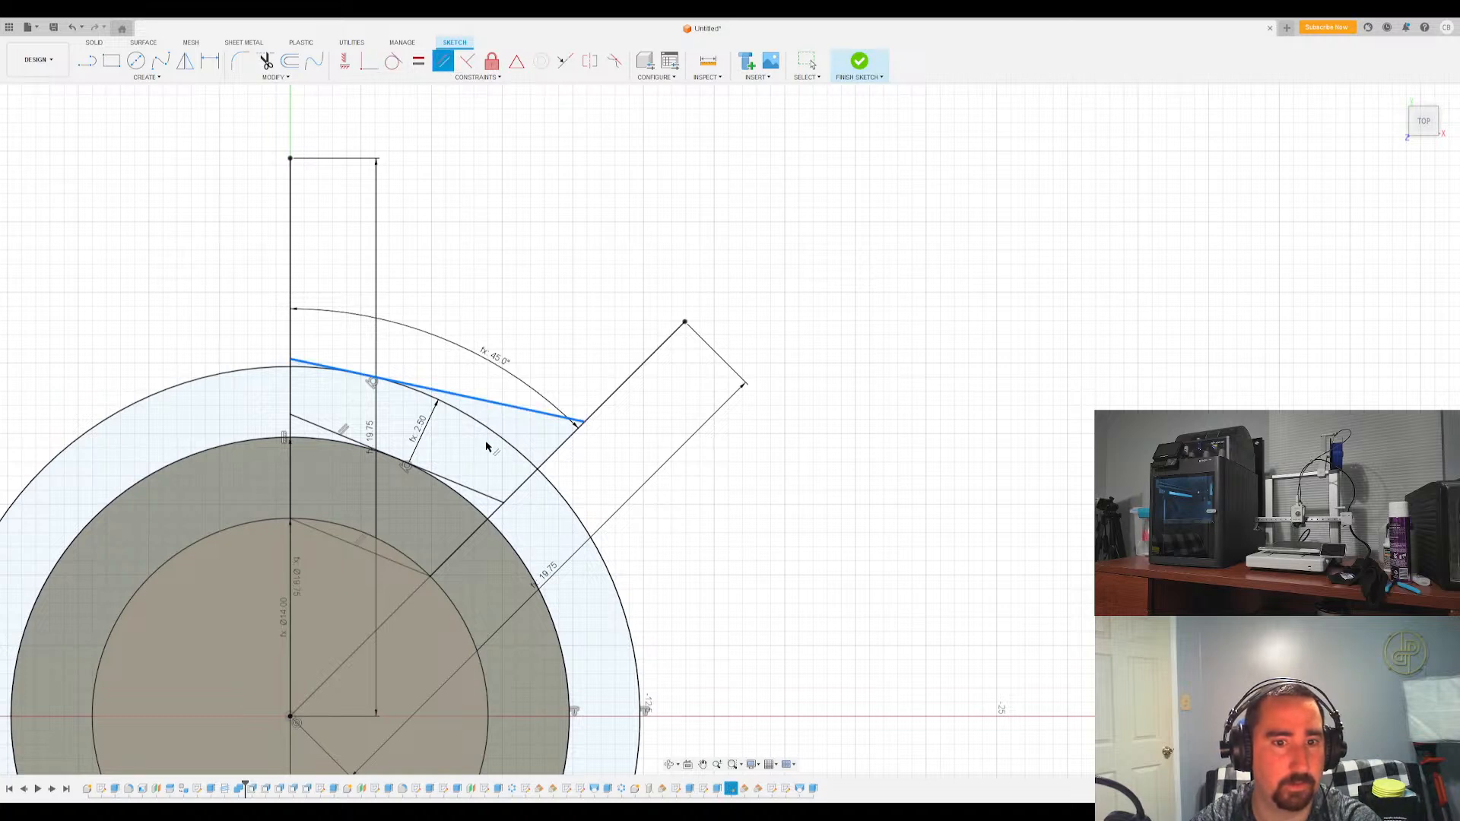
pyautogui.click(472, 493)
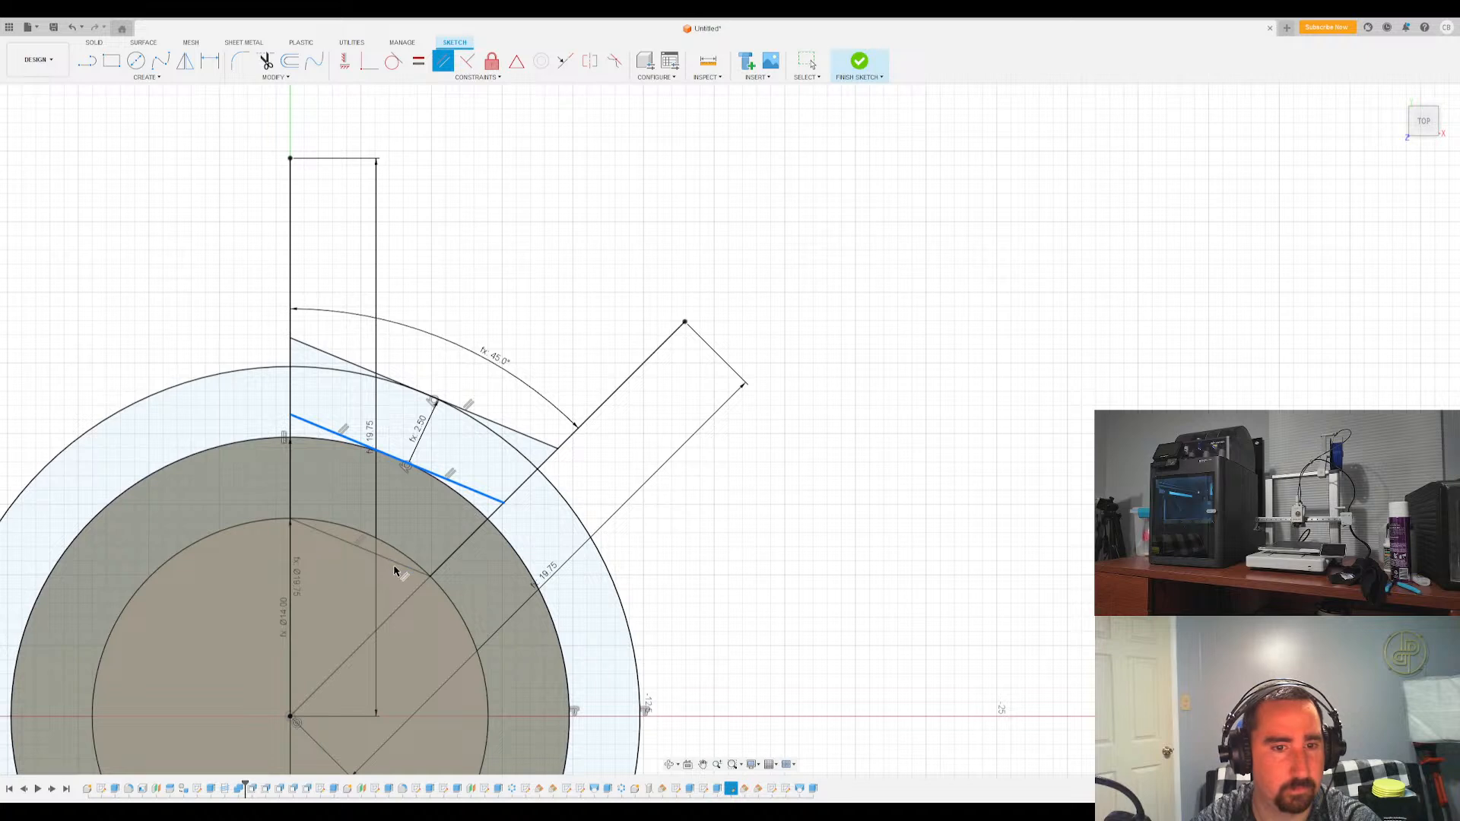
pyautogui.press('Escape')
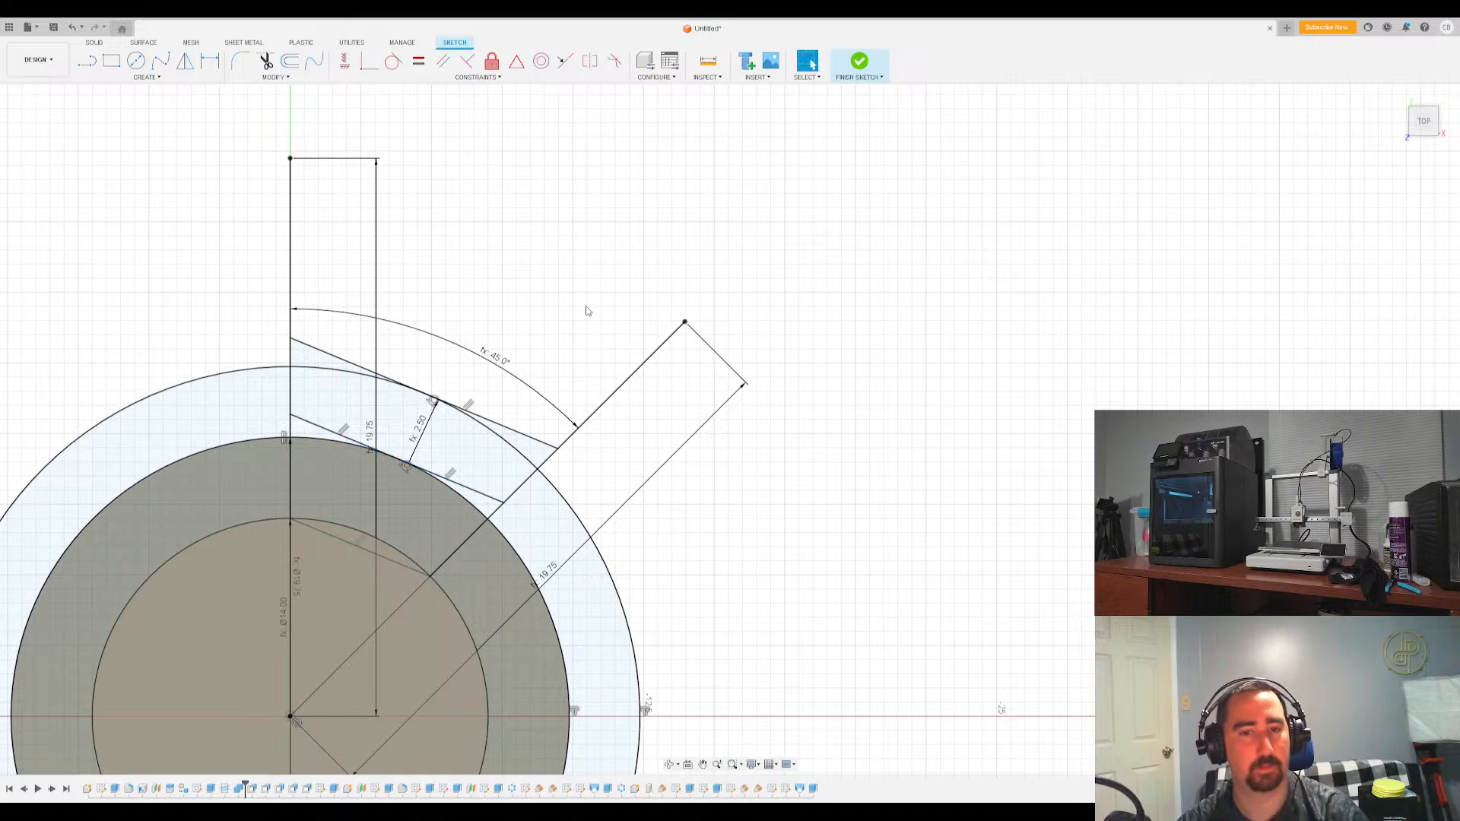
pyautogui.click(851, 59)
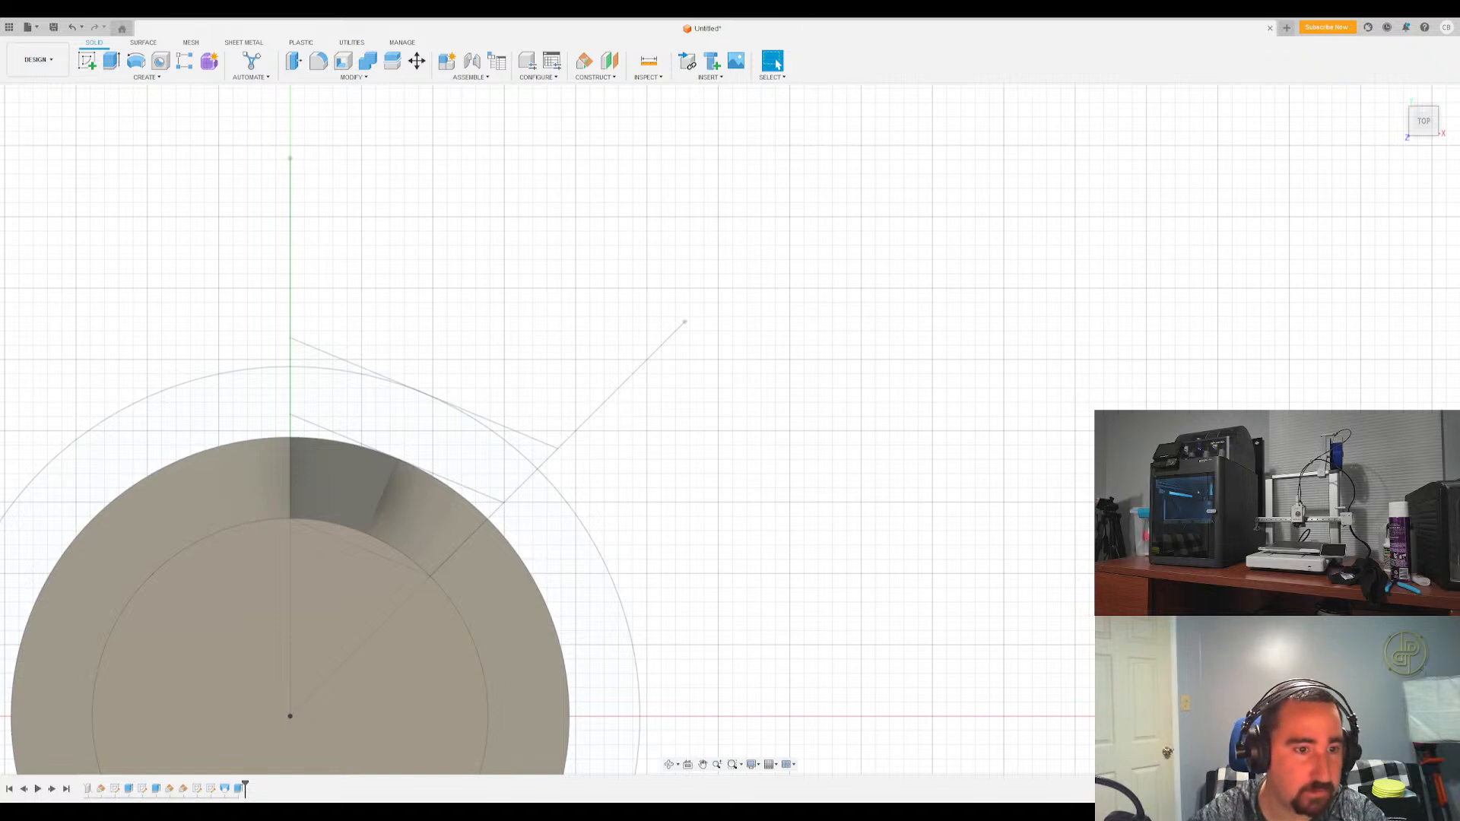
pyautogui.keyDown('shift'); pyautogui.moveTo(228, 623); pyautogui.dragTo(282, 271, button='middle'); pyautogui.keyUp('shift')
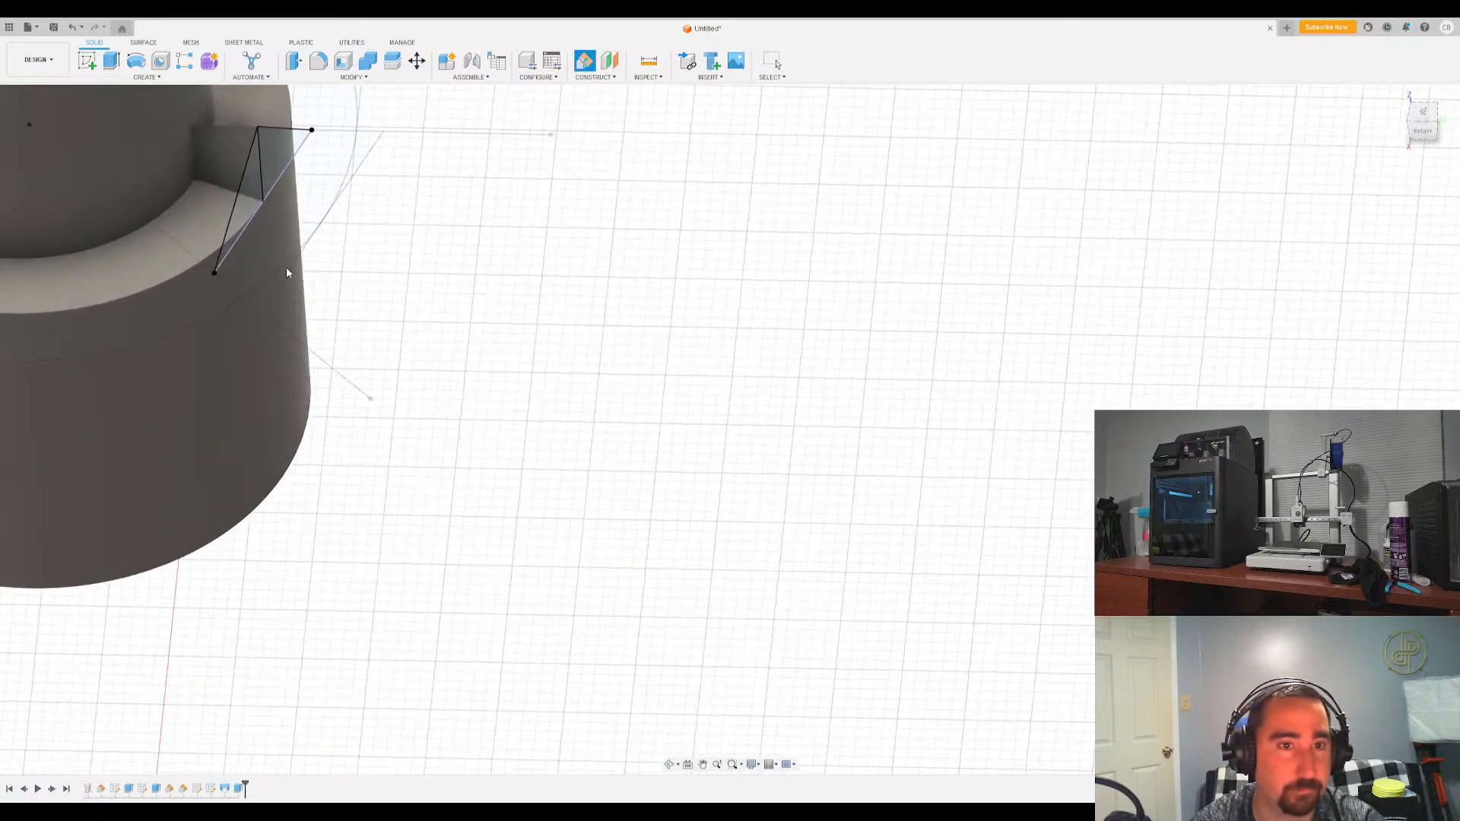
# Construct an angled plane through the outer tangent line and start a sketch on it
pyautogui.click(286, 278)
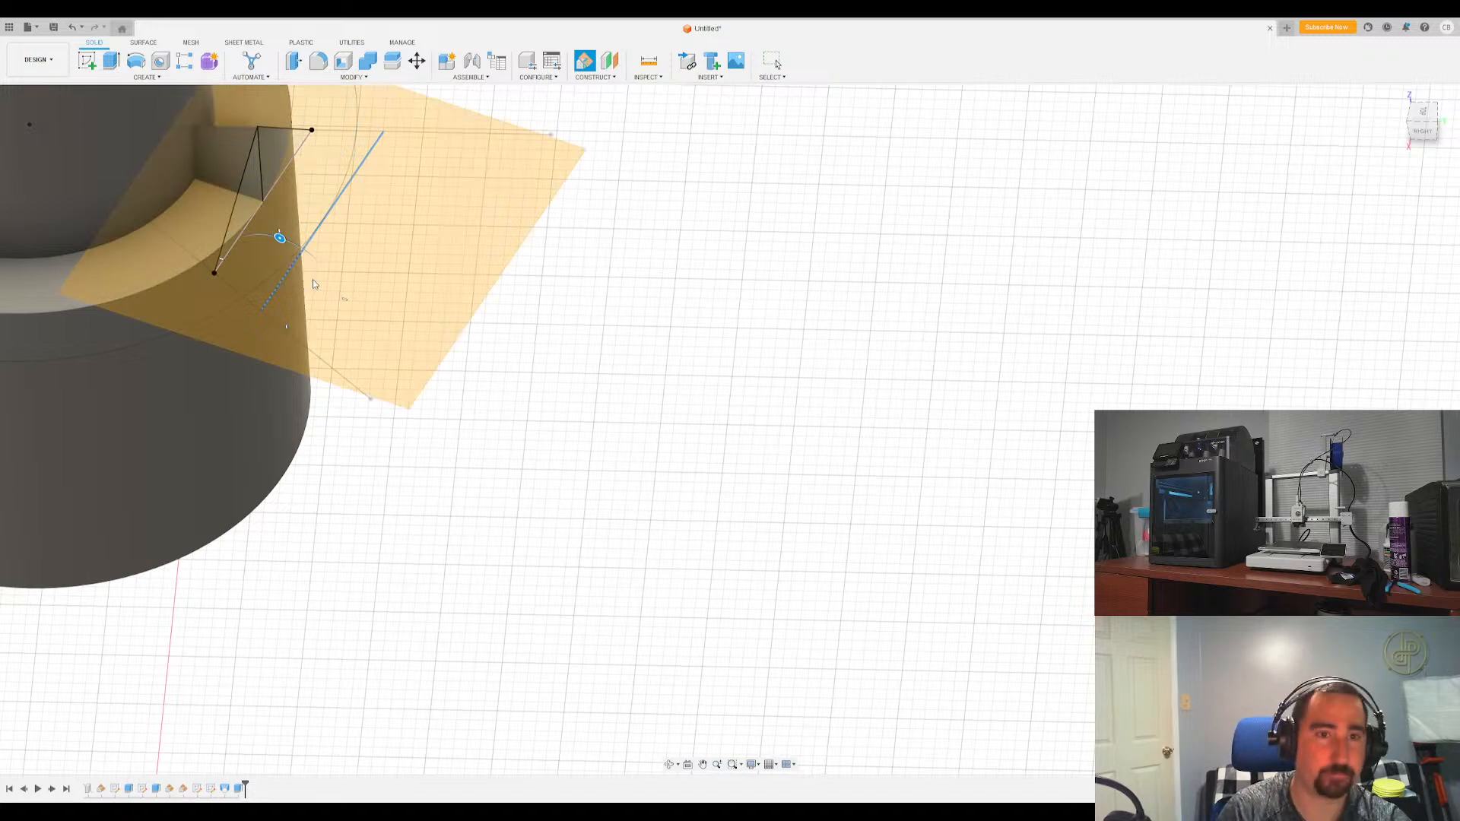
pyautogui.press('Return')
pyautogui.keyDown('shift'); pyautogui.moveTo(312, 280); pyautogui.dragTo(310, 181, button='middle'); pyautogui.keyUp('shift')
pyautogui.click(87, 61)
pyautogui.click(405, 125)
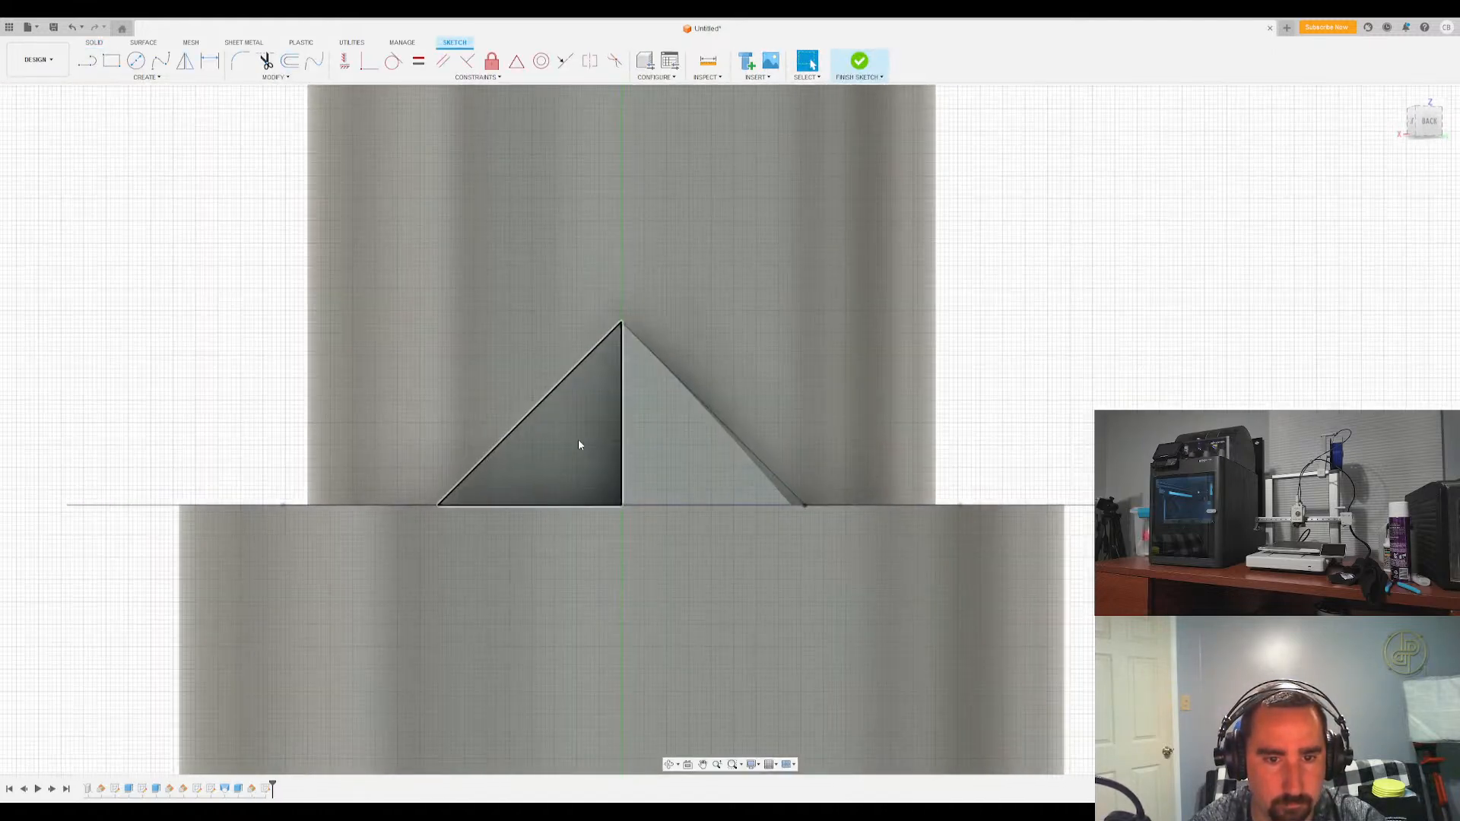
# Project the tooth profile's vertical, slanted and base lines into the sketch and finish it
pyautogui.click(90, 62)
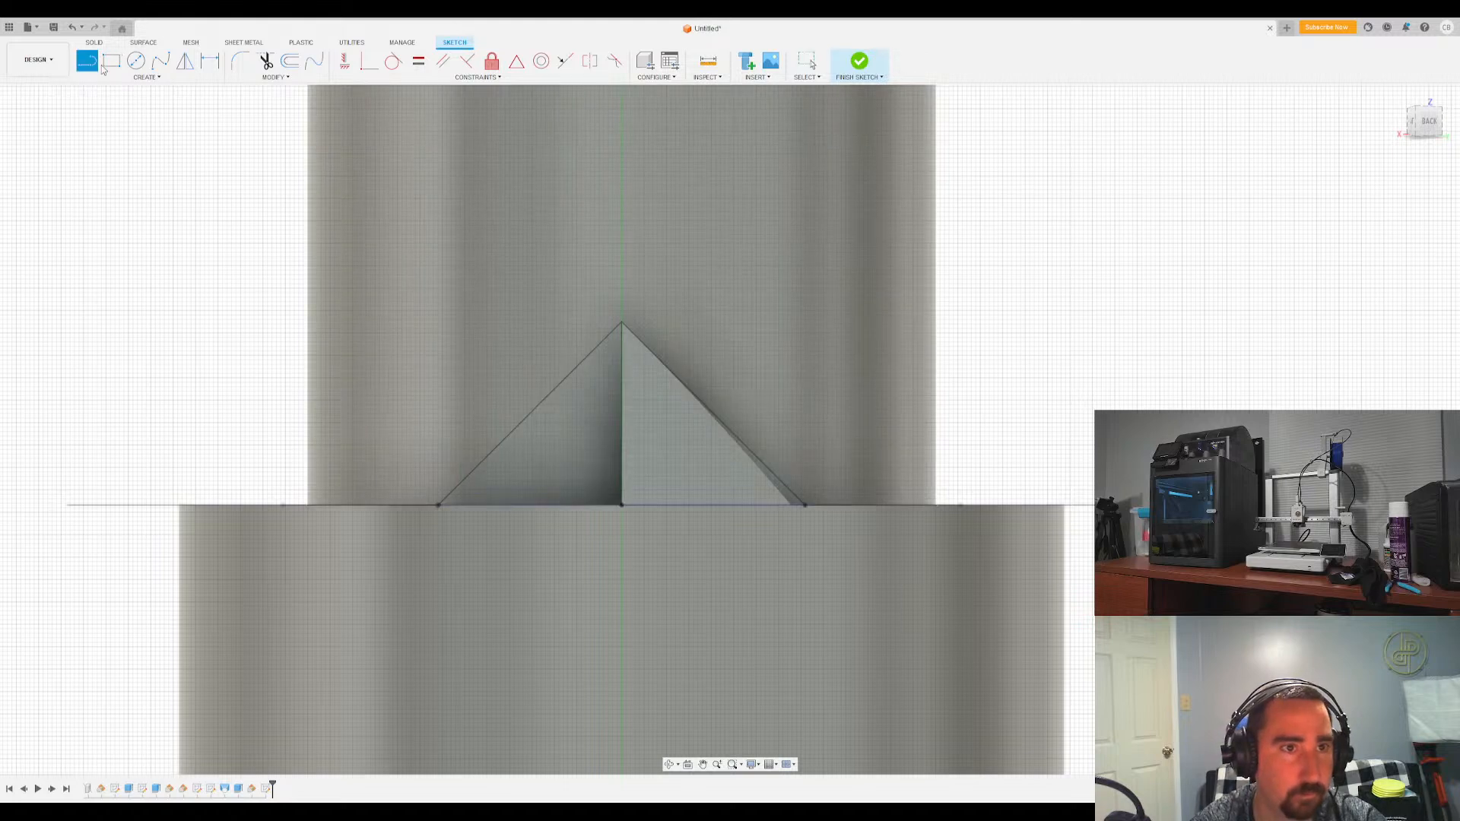
pyautogui.click(439, 504)
pyautogui.press('Escape')
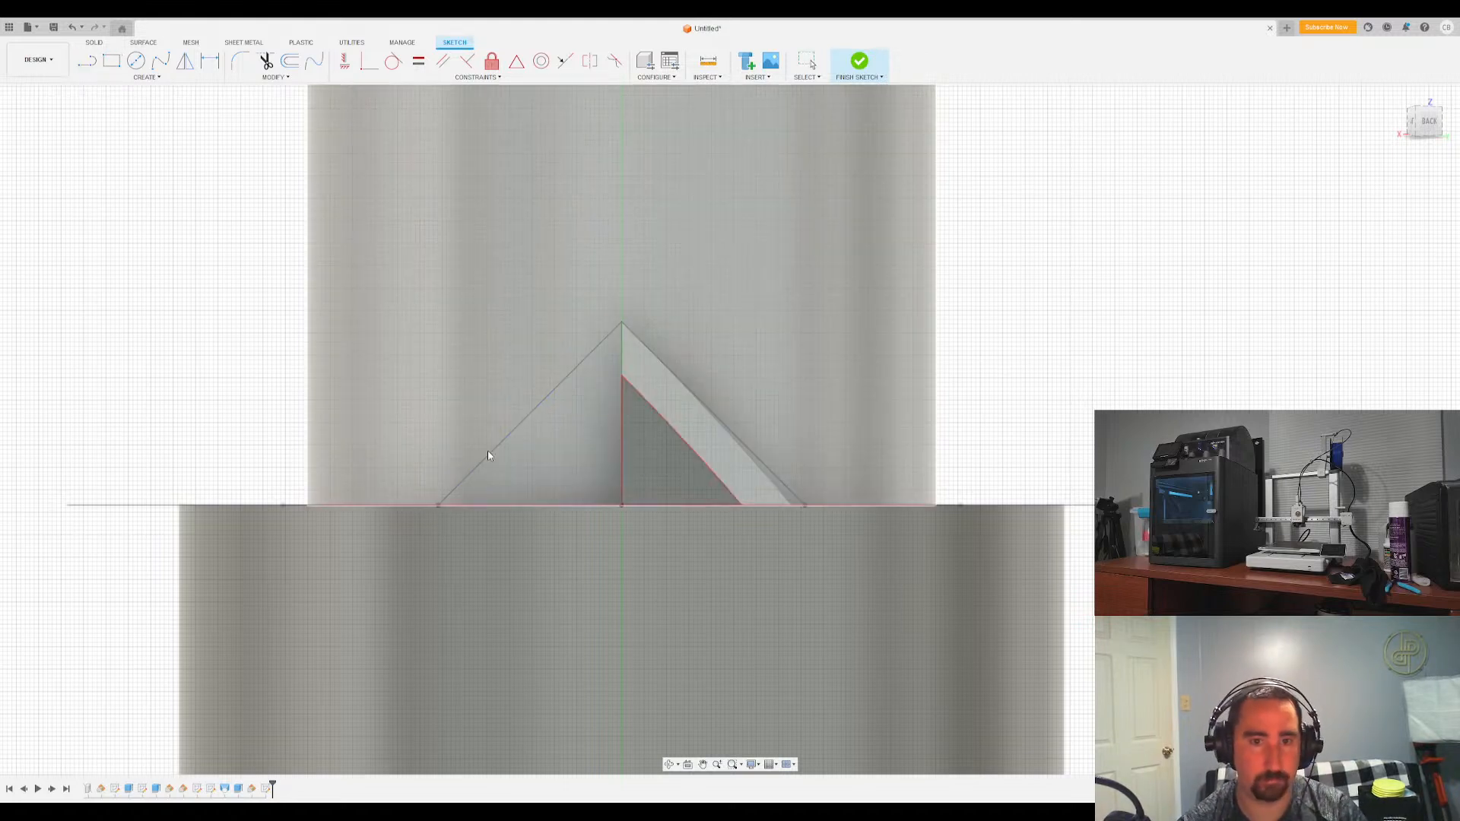
pyautogui.click(662, 367)
pyautogui.keyDown('shift'); pyautogui.click(622, 364); pyautogui.keyUp('shift')
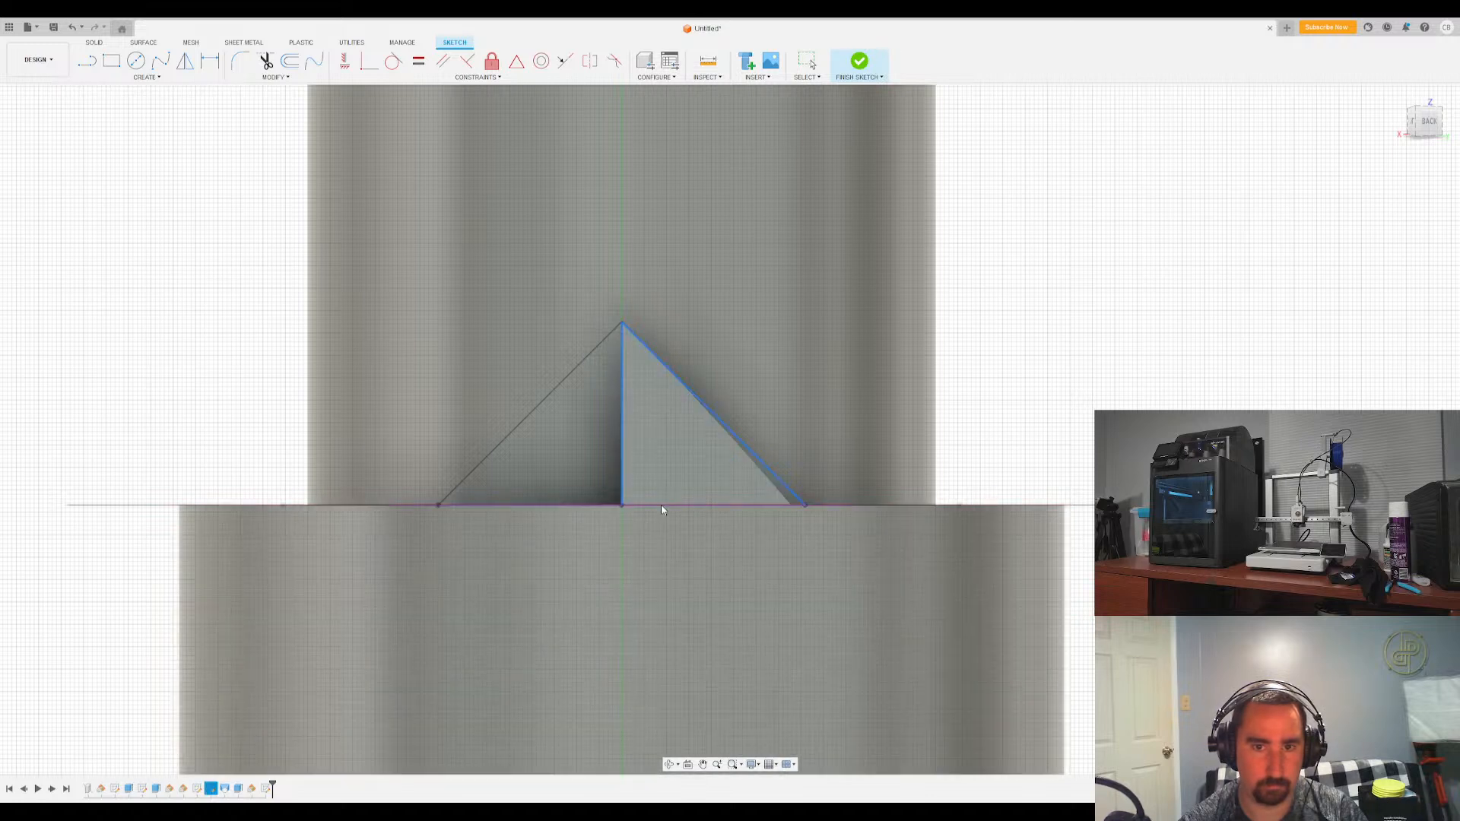
pyautogui.keyDown('shift'); pyautogui.click(664, 505); pyautogui.keyUp('shift')
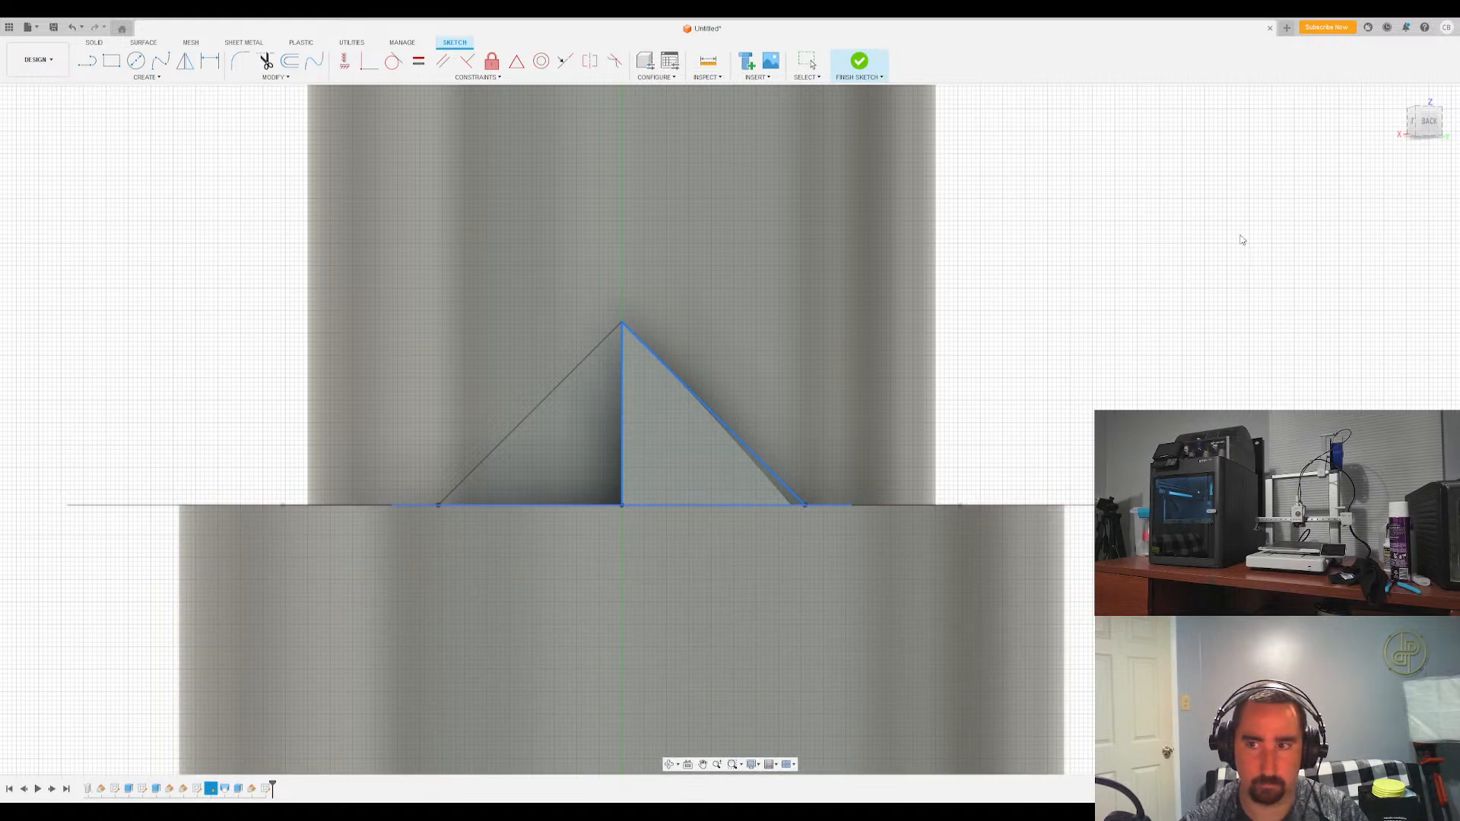
pyautogui.click(859, 62)
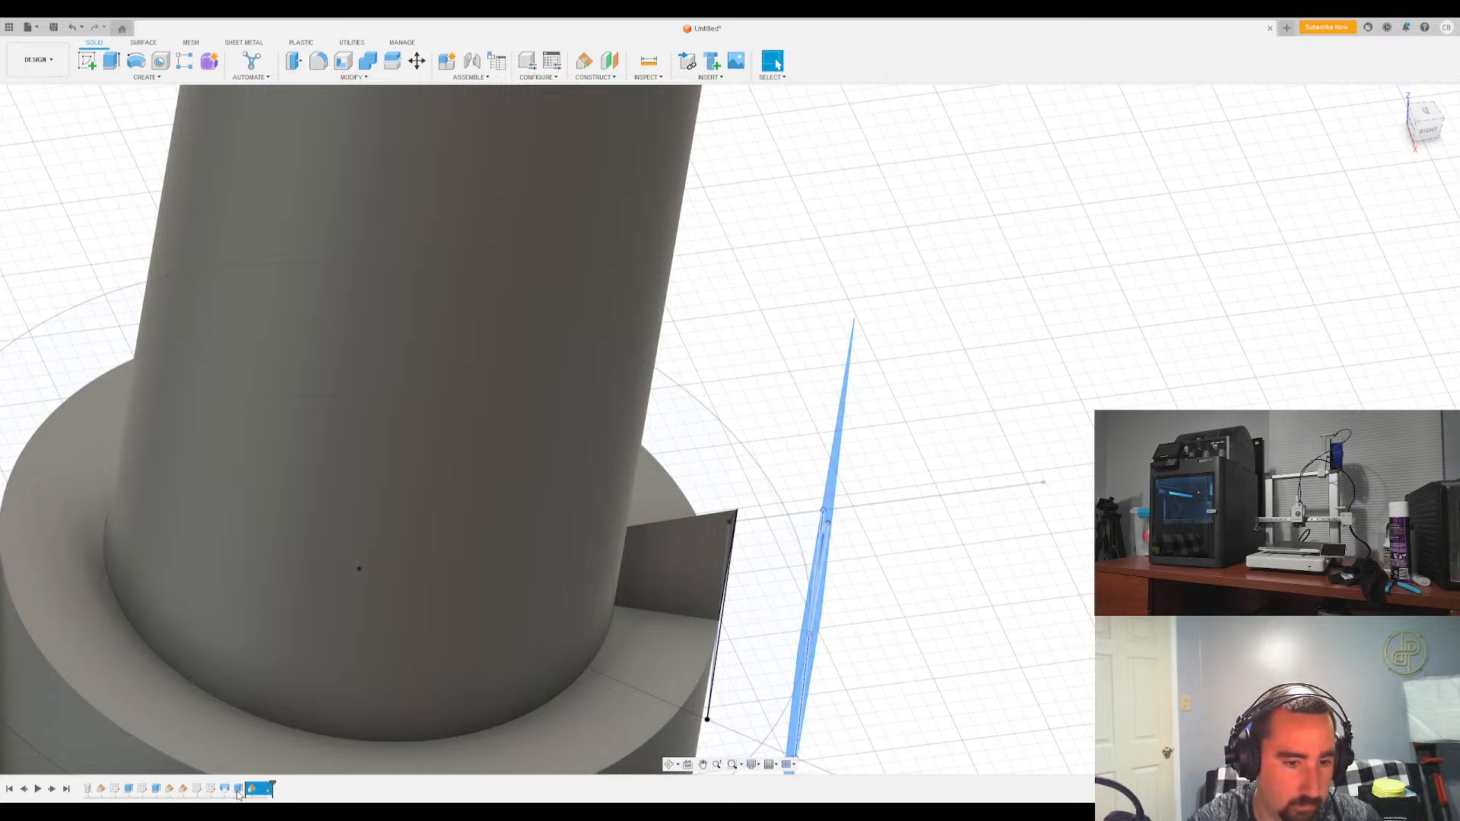
# Move the new plane and sketch ahead of the tooth loft in the history and add the outer triangle as its third profile
pyautogui.click(253, 796)
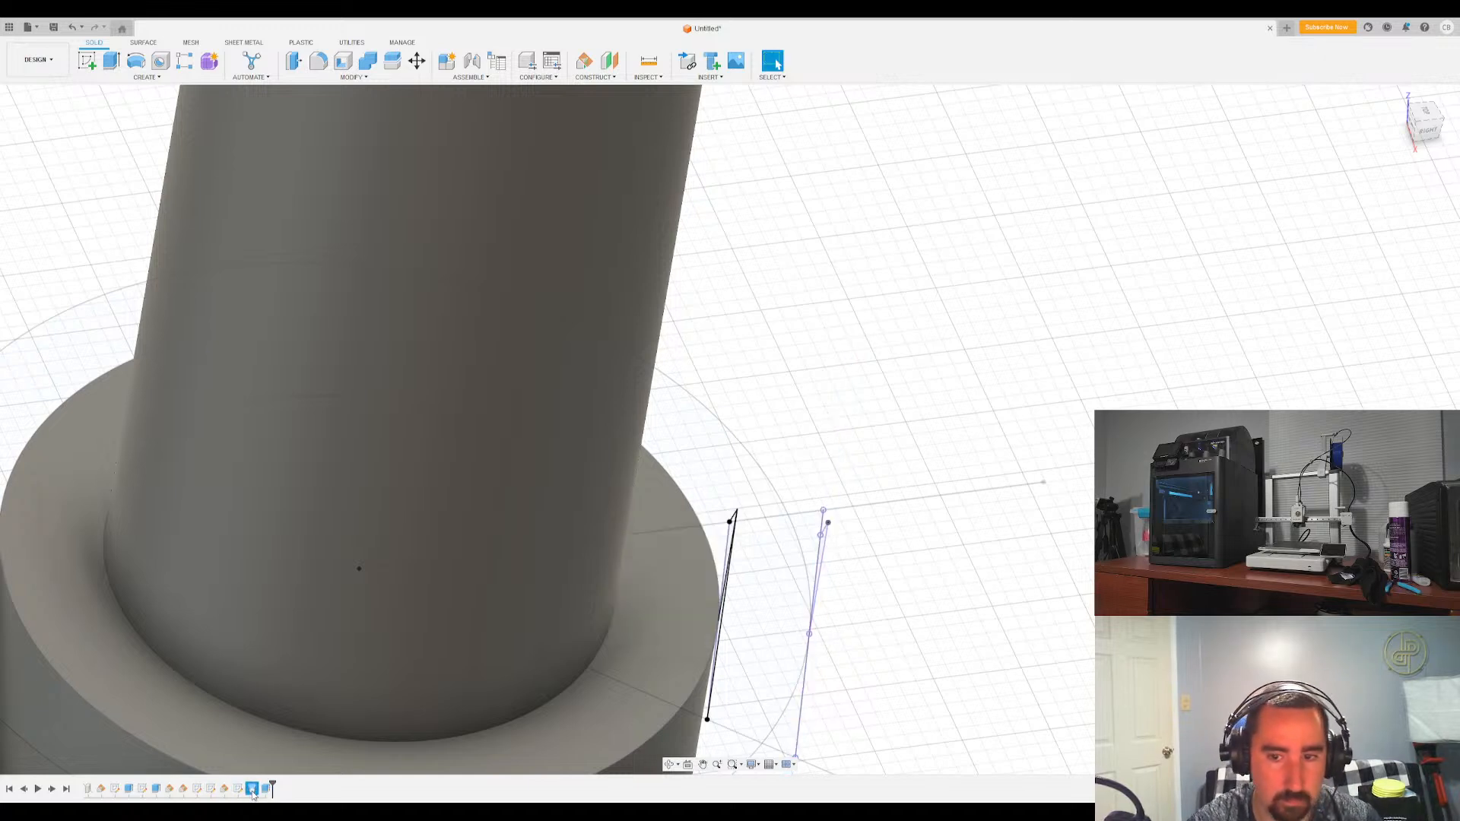
pyautogui.moveTo(885, 550)
pyautogui.keyDown('shift'); pyautogui.mouseDown(button='middle')
pyautogui.moveTo(916, 559)
pyautogui.moveTo(874, 502)
pyautogui.moveTo(844, 536)
pyautogui.mouseUp(button='middle'); pyautogui.keyUp('shift')
pyautogui.keyDown('shift'); pyautogui.moveTo(864, 617); pyautogui.dragTo(802, 600, button='middle'); pyautogui.keyUp('shift')
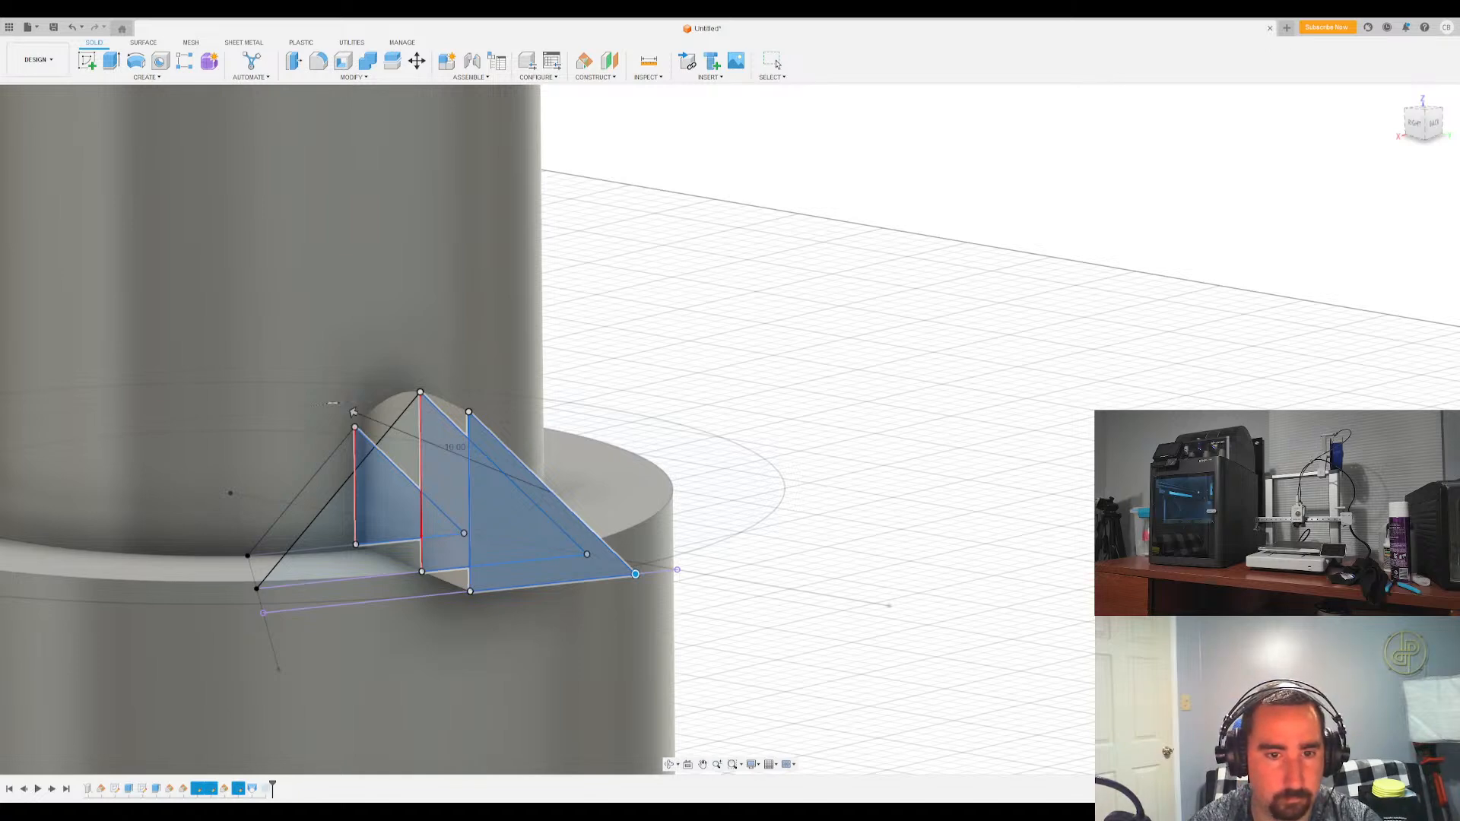
pyautogui.press('Return')
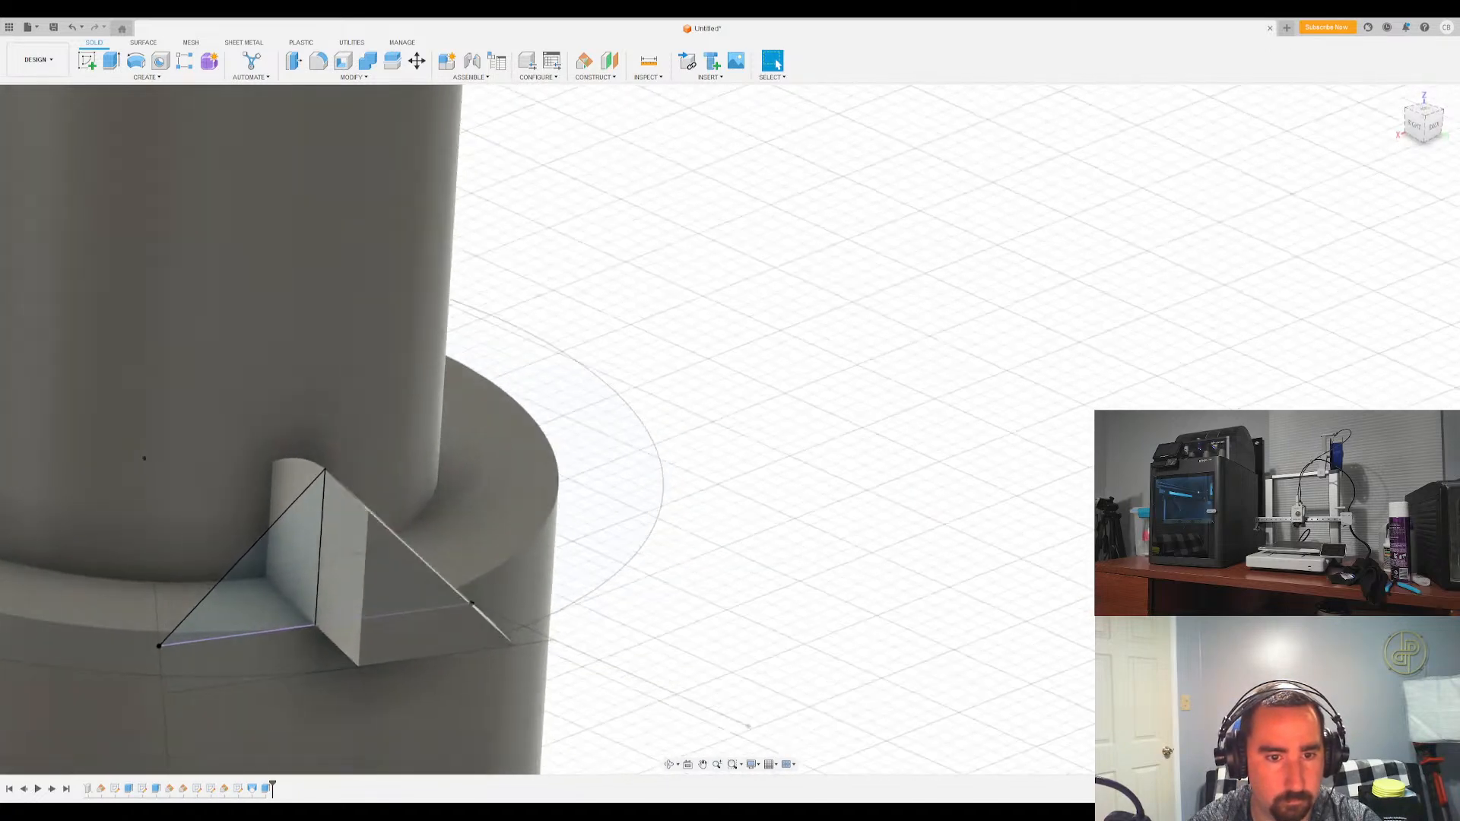
pyautogui.scroll(-3, 867, 616)
pyautogui.keyDown('shift'); pyautogui.moveTo(867, 616); pyautogui.dragTo(509, 403, button='middle'); pyautogui.keyUp('shift')
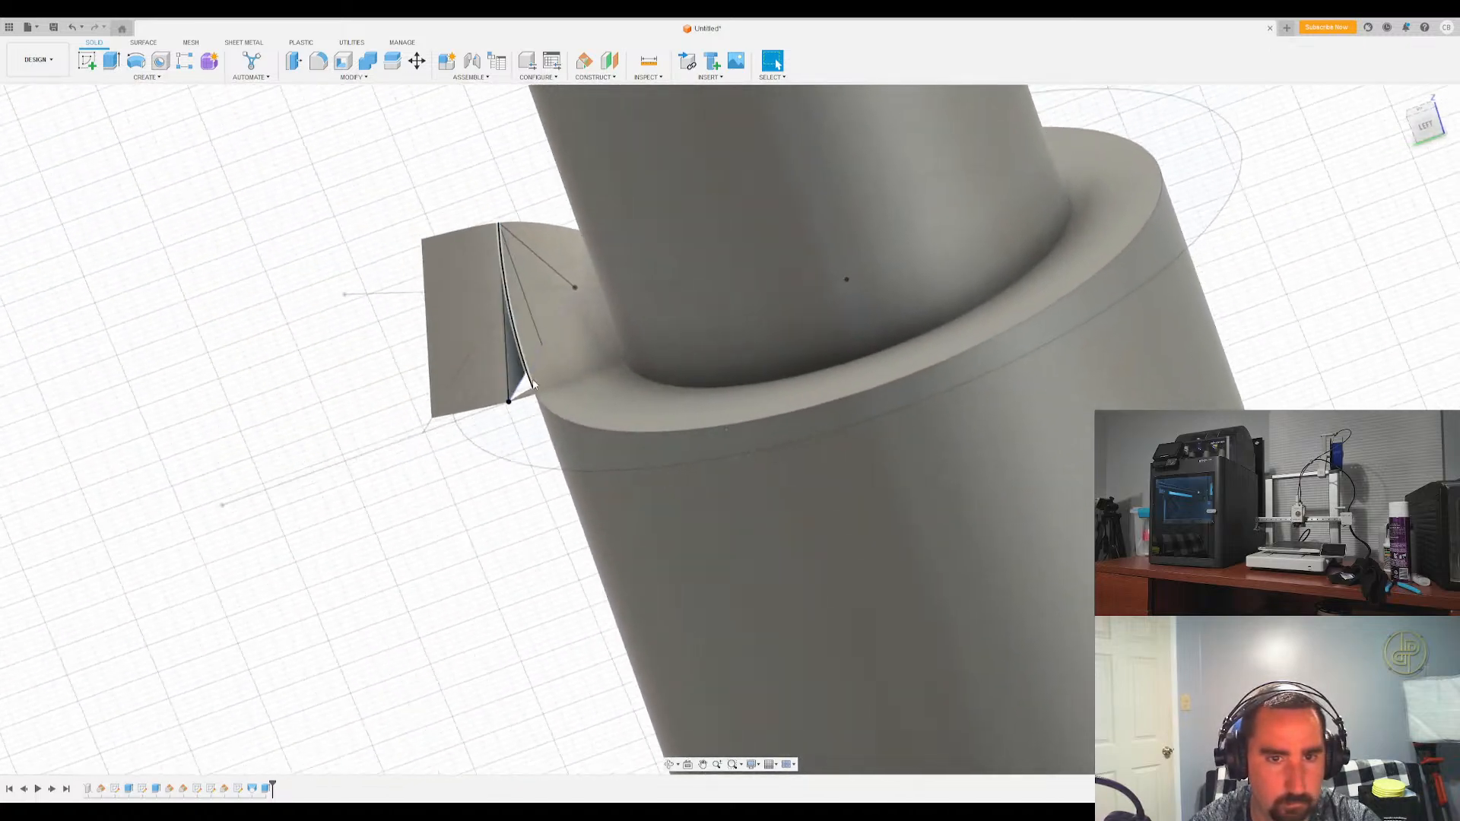
pyautogui.click(267, 788)
pyautogui.moveTo(359, 711)
pyautogui.keyDown('shift'); pyautogui.mouseDown(button='middle')
pyautogui.moveTo(486, 334)
pyautogui.moveTo(541, 417)
pyautogui.moveTo(523, 437)
pyautogui.moveTo(549, 476)
pyautogui.moveTo(543, 596)
pyautogui.moveTo(594, 551)
pyautogui.mouseUp(button='middle'); pyautogui.keyUp('shift')
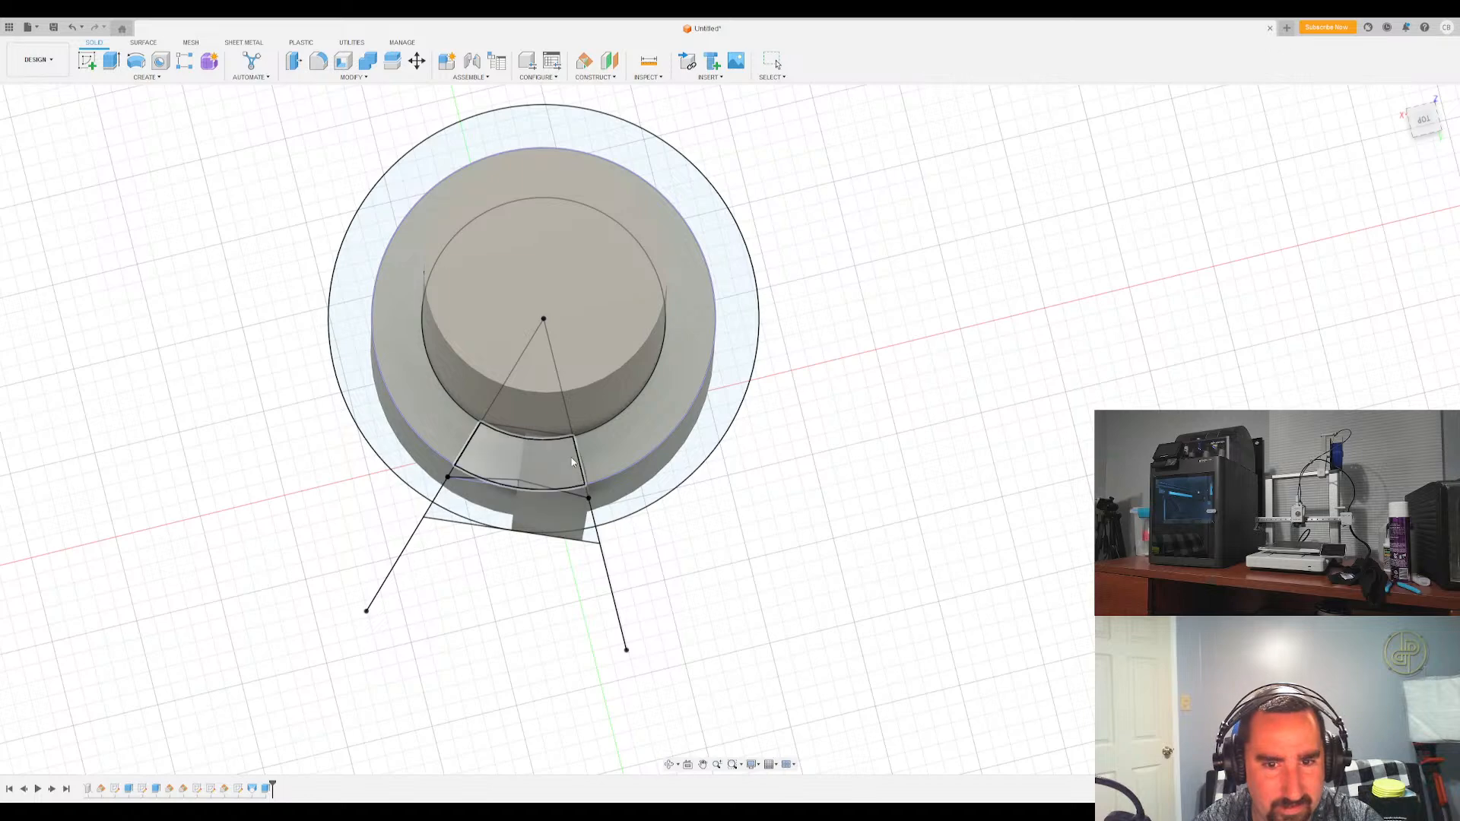
pyautogui.keyDown('shift'); pyautogui.moveTo(574, 464); pyautogui.dragTo(586, 504, button='middle'); pyautogui.keyUp('shift')
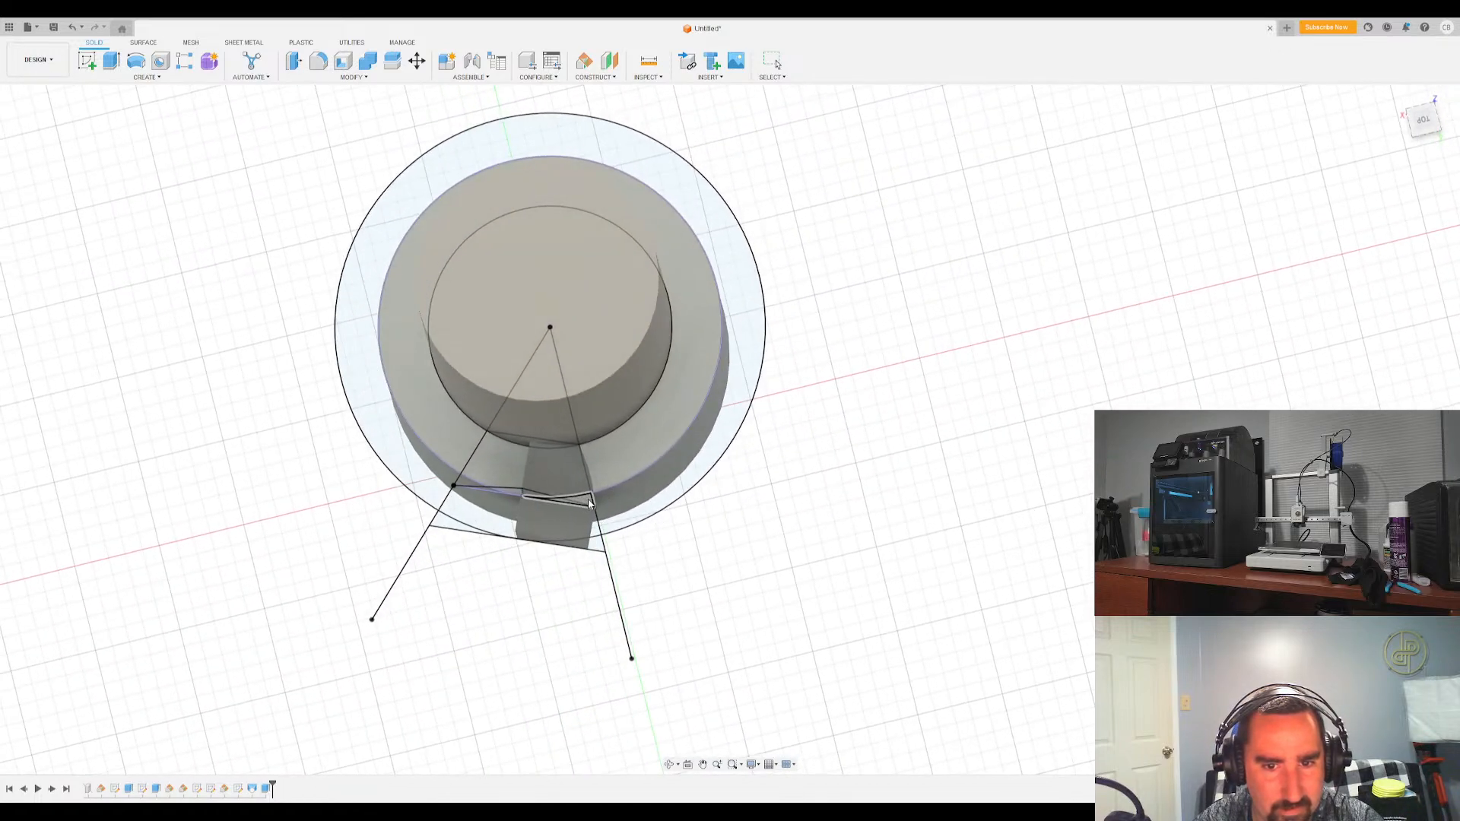
pyautogui.keyDown('shift'); pyautogui.moveTo(595, 525); pyautogui.dragTo(698, 431, button='middle'); pyautogui.keyUp('shift')
pyautogui.moveTo(698, 437)
pyautogui.keyDown('shift'); pyautogui.mouseDown(button='middle')
pyautogui.moveTo(704, 476)
pyautogui.moveTo(852, 309)
pyautogui.moveTo(831, 365)
pyautogui.moveTo(715, 382)
pyautogui.moveTo(685, 455)
pyautogui.mouseUp(button='middle'); pyautogui.keyUp('shift')
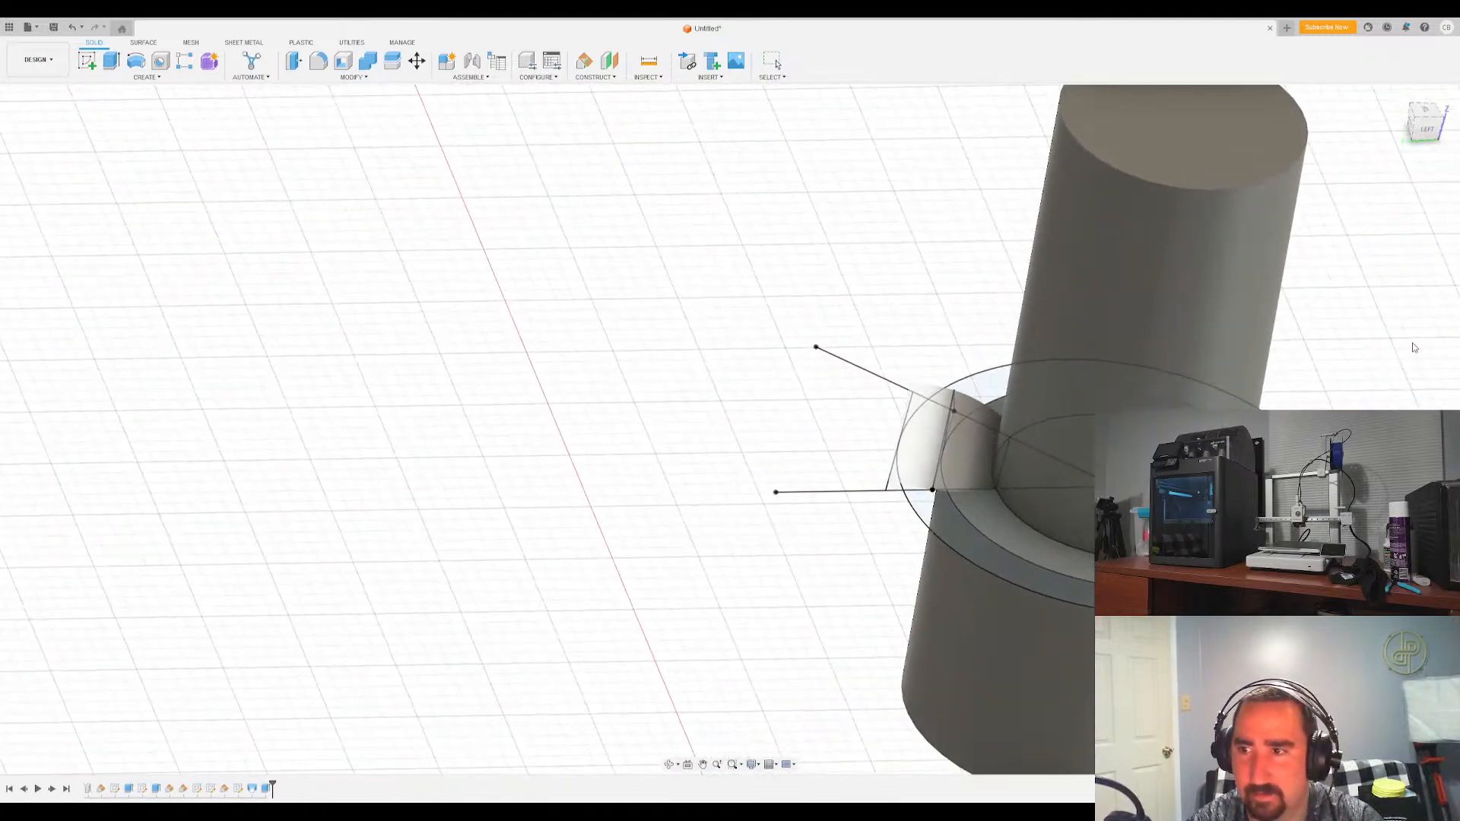
pyautogui.press('Escape')
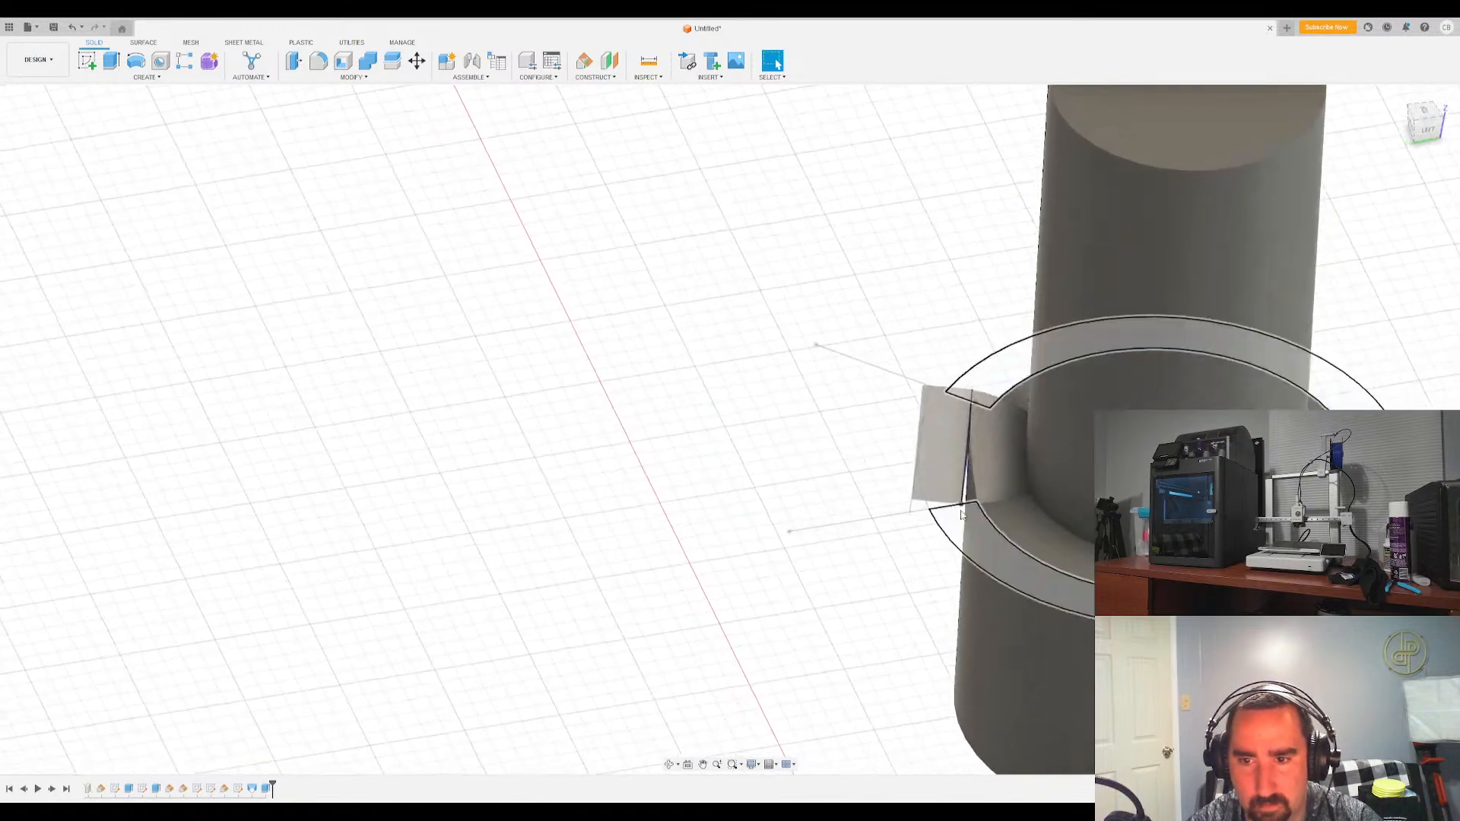
# Delete the last extrude feature and extrude the tooth's underside down to the collar's bottom face
pyautogui.click(272, 789)
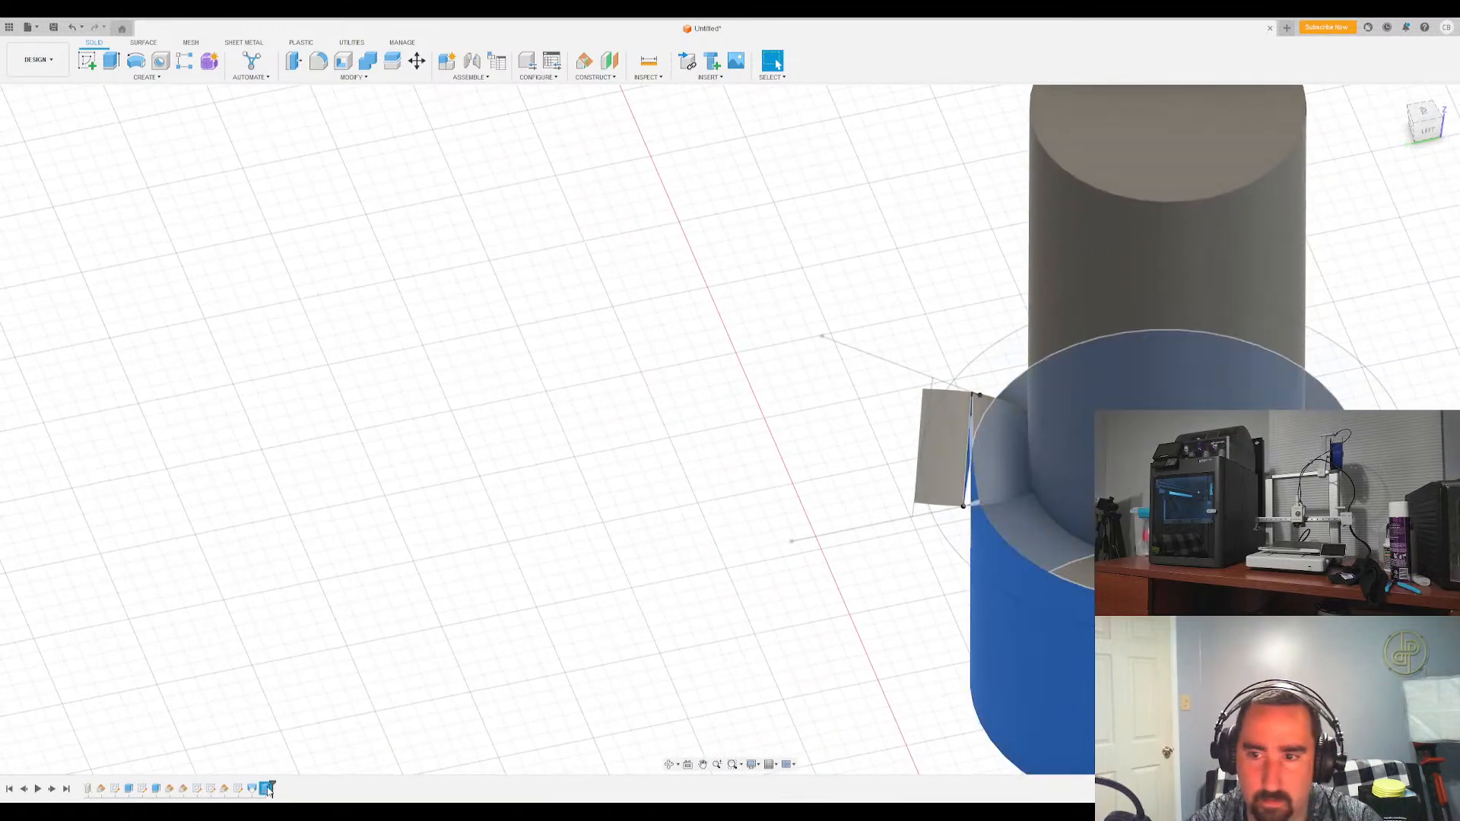
pyautogui.press('Delete')
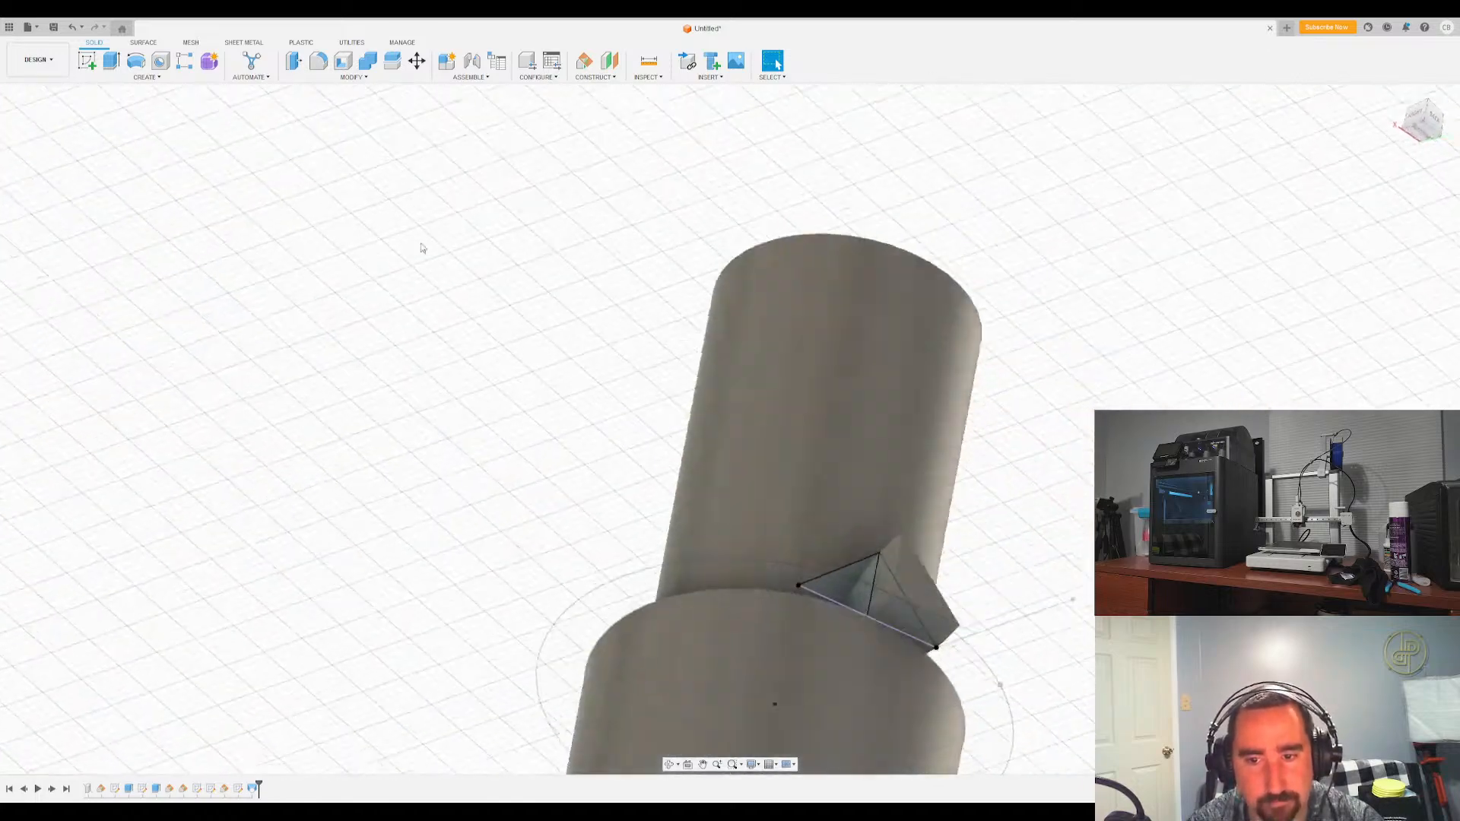
pyautogui.press('e')
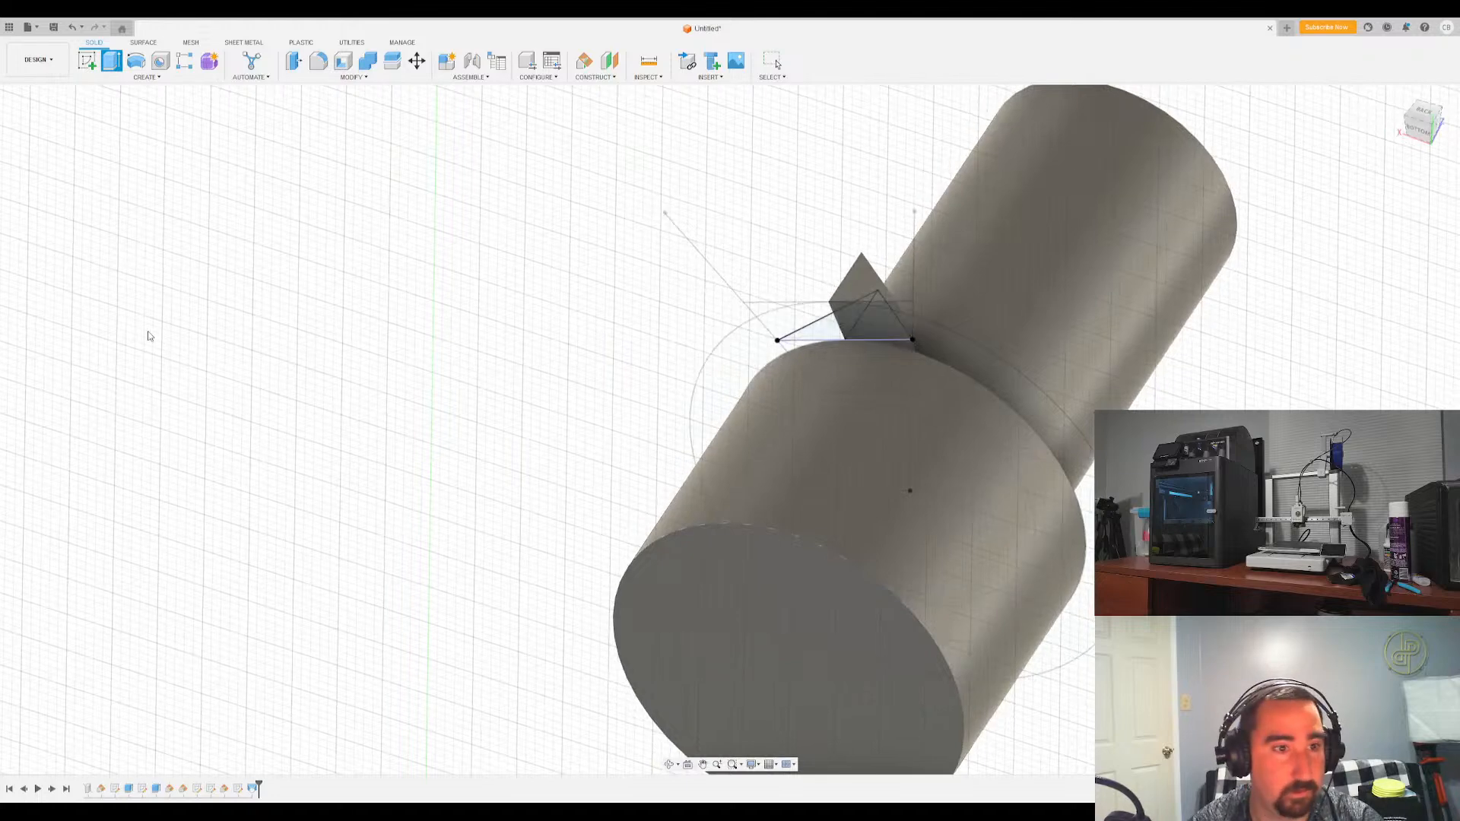
pyautogui.click(47, 279)
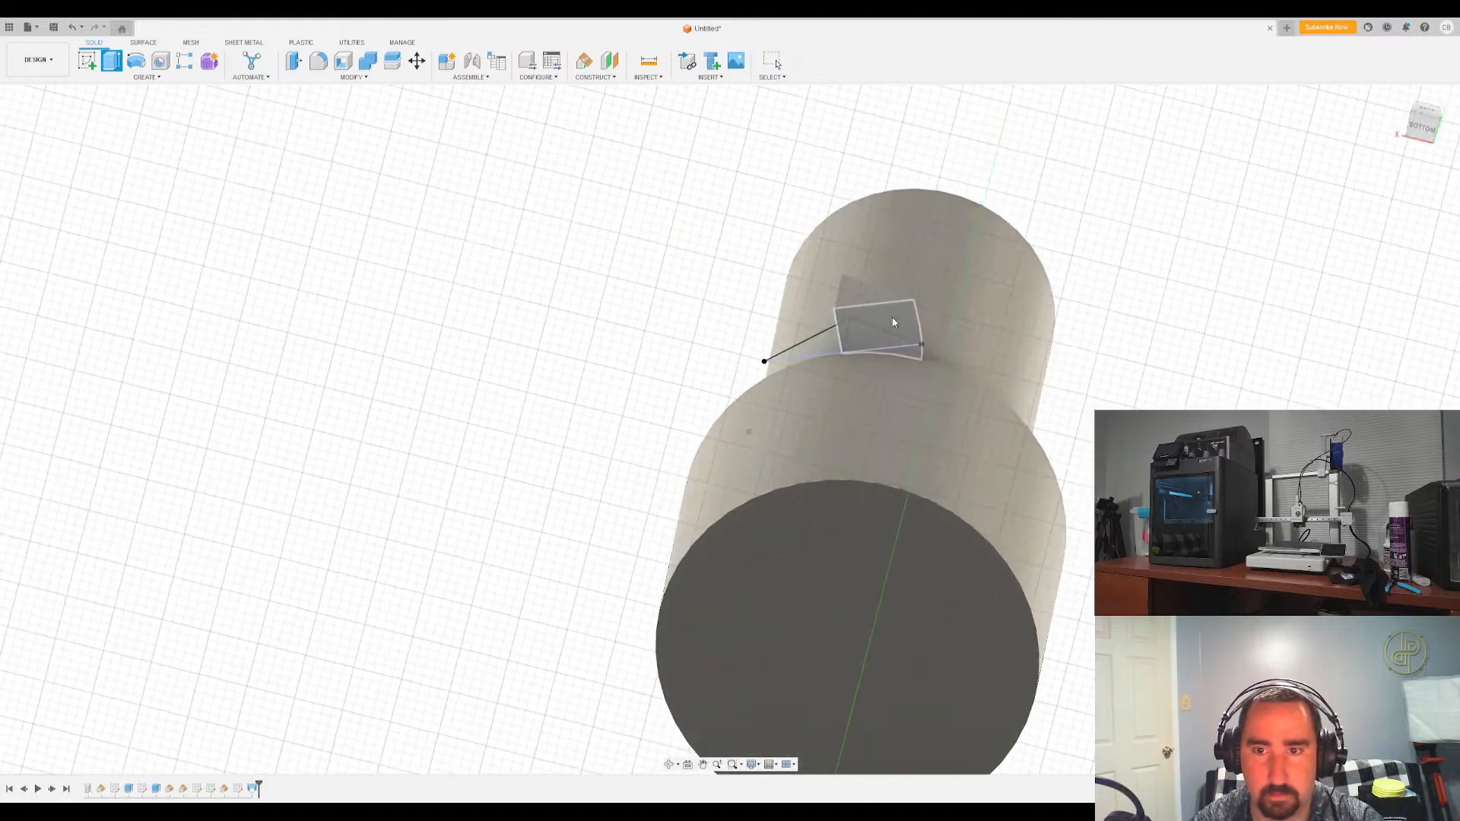
pyautogui.click(894, 321)
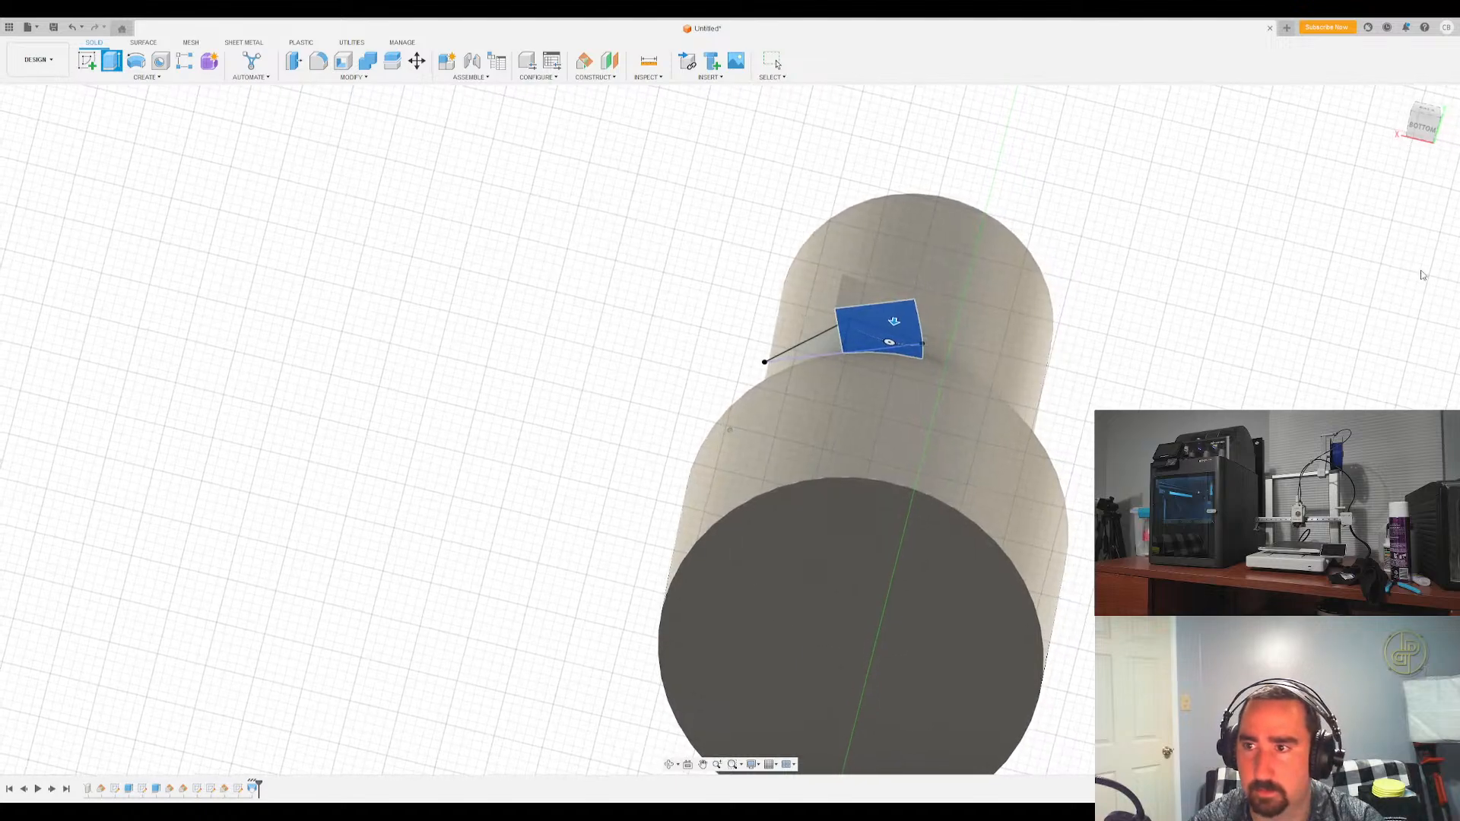
pyautogui.click(912, 544)
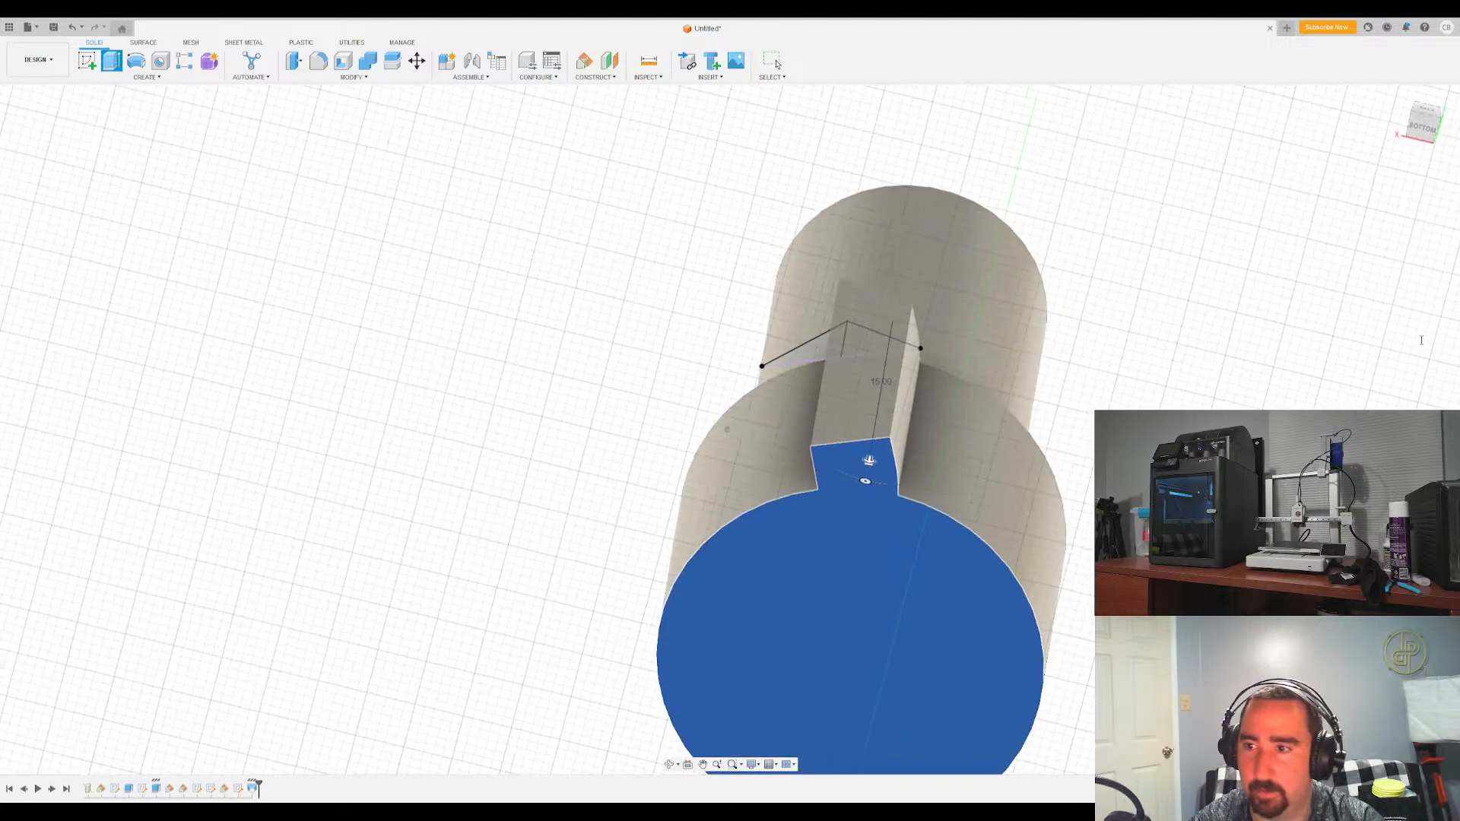
pyautogui.click(1385, 411)
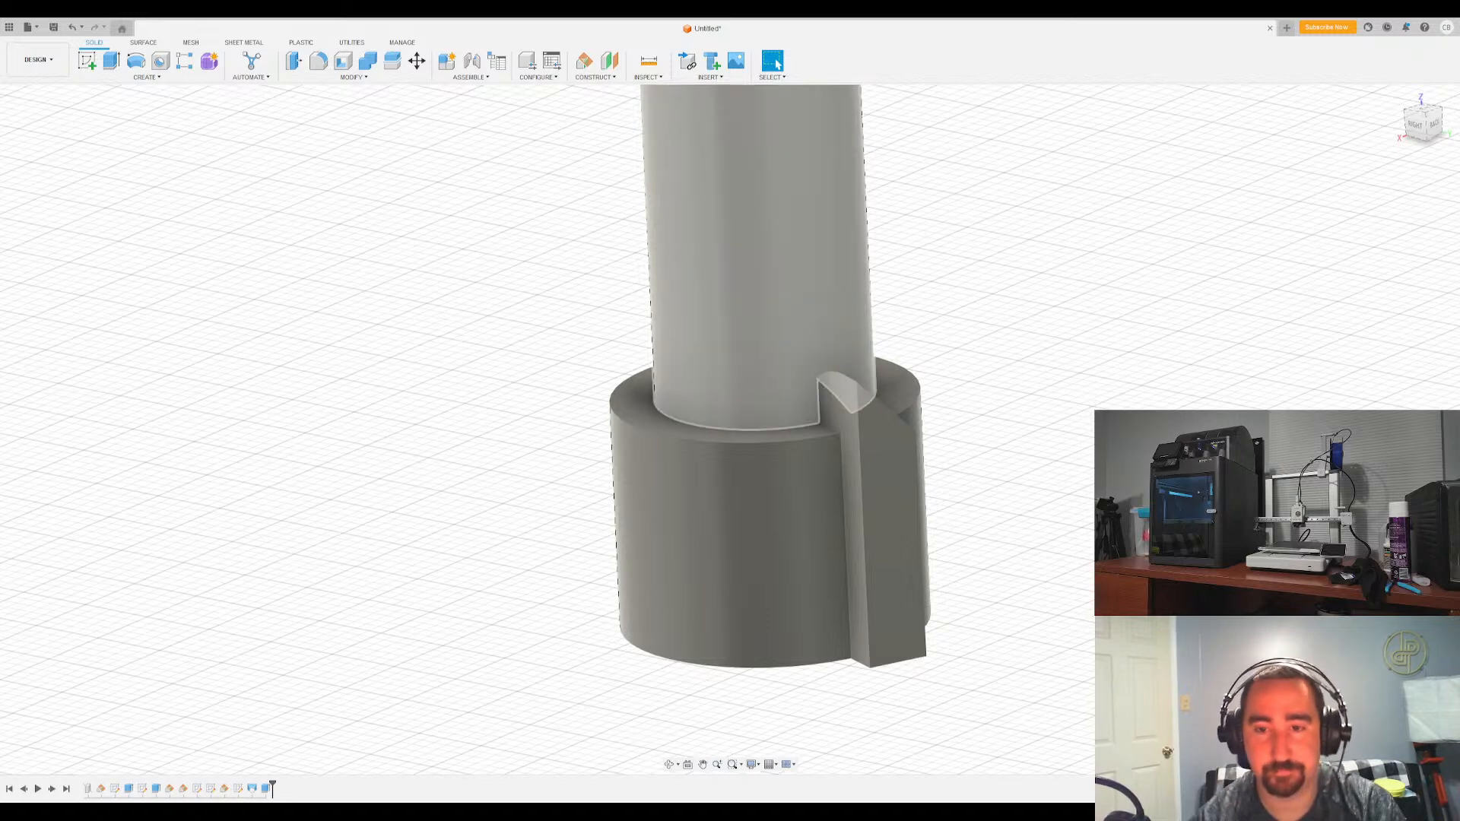
pyautogui.scroll(2, 810, 254)
pyautogui.keyDown('shift'); pyautogui.moveTo(1053, 355); pyautogui.dragTo(564, 245, button='middle'); pyautogui.keyUp('shift')
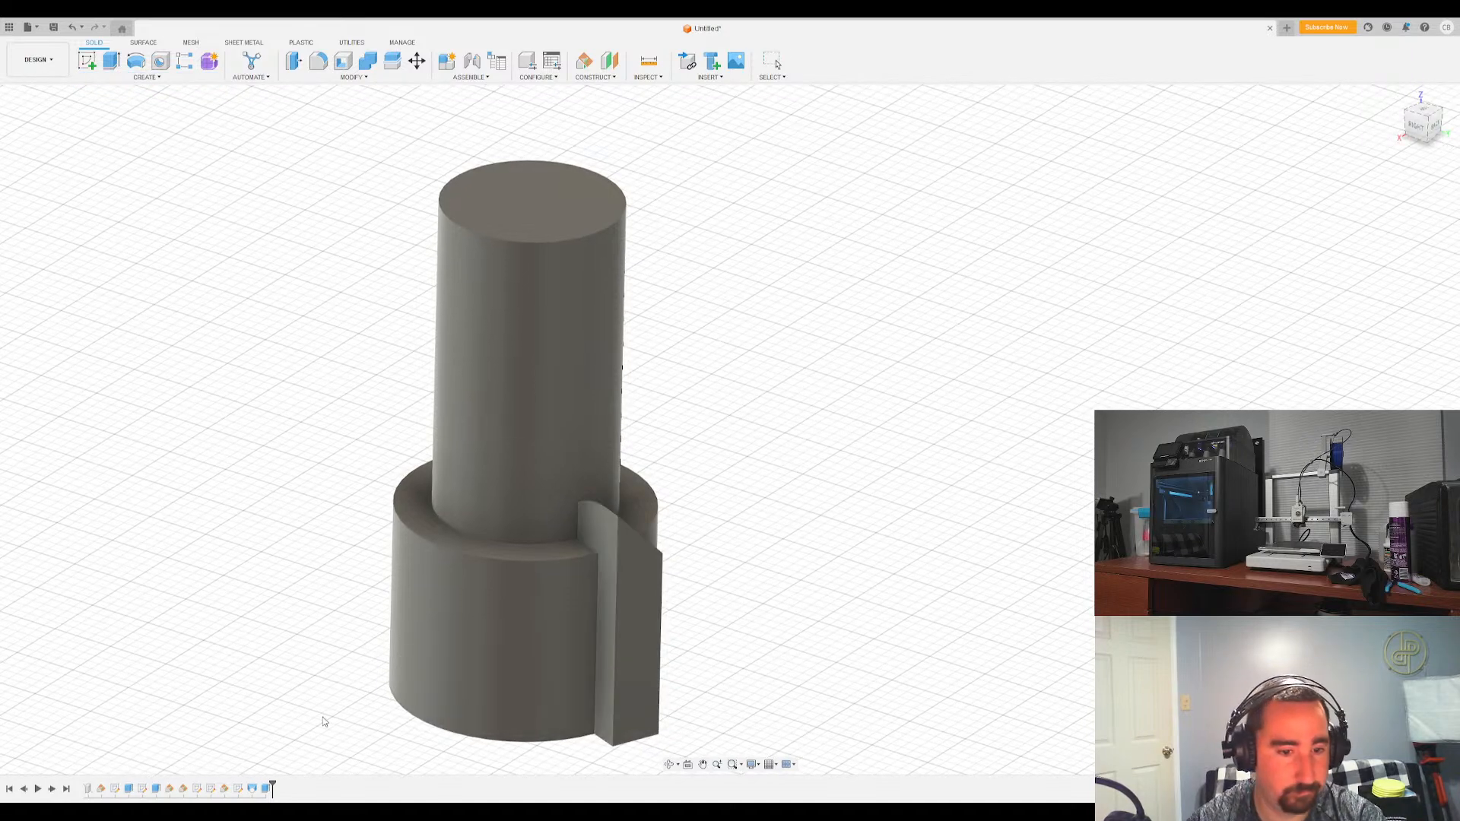
pyautogui.click(266, 790)
pyautogui.keyDown('shift'); pyautogui.moveTo(1009, 413); pyautogui.dragTo(1358, 235, button='middle'); pyautogui.keyUp('shift')
pyautogui.click(524, 636)
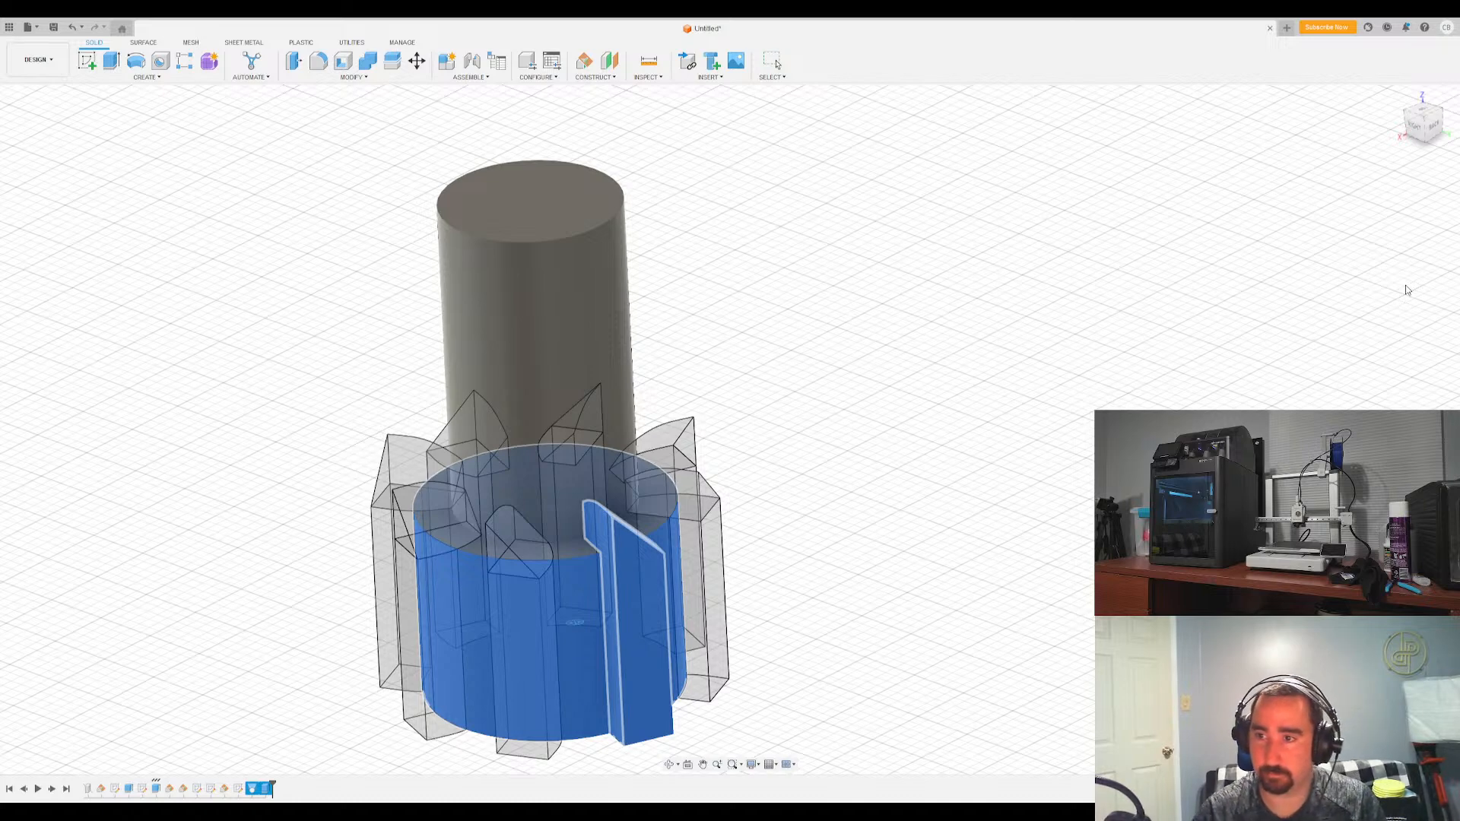
pyautogui.press('Escape')
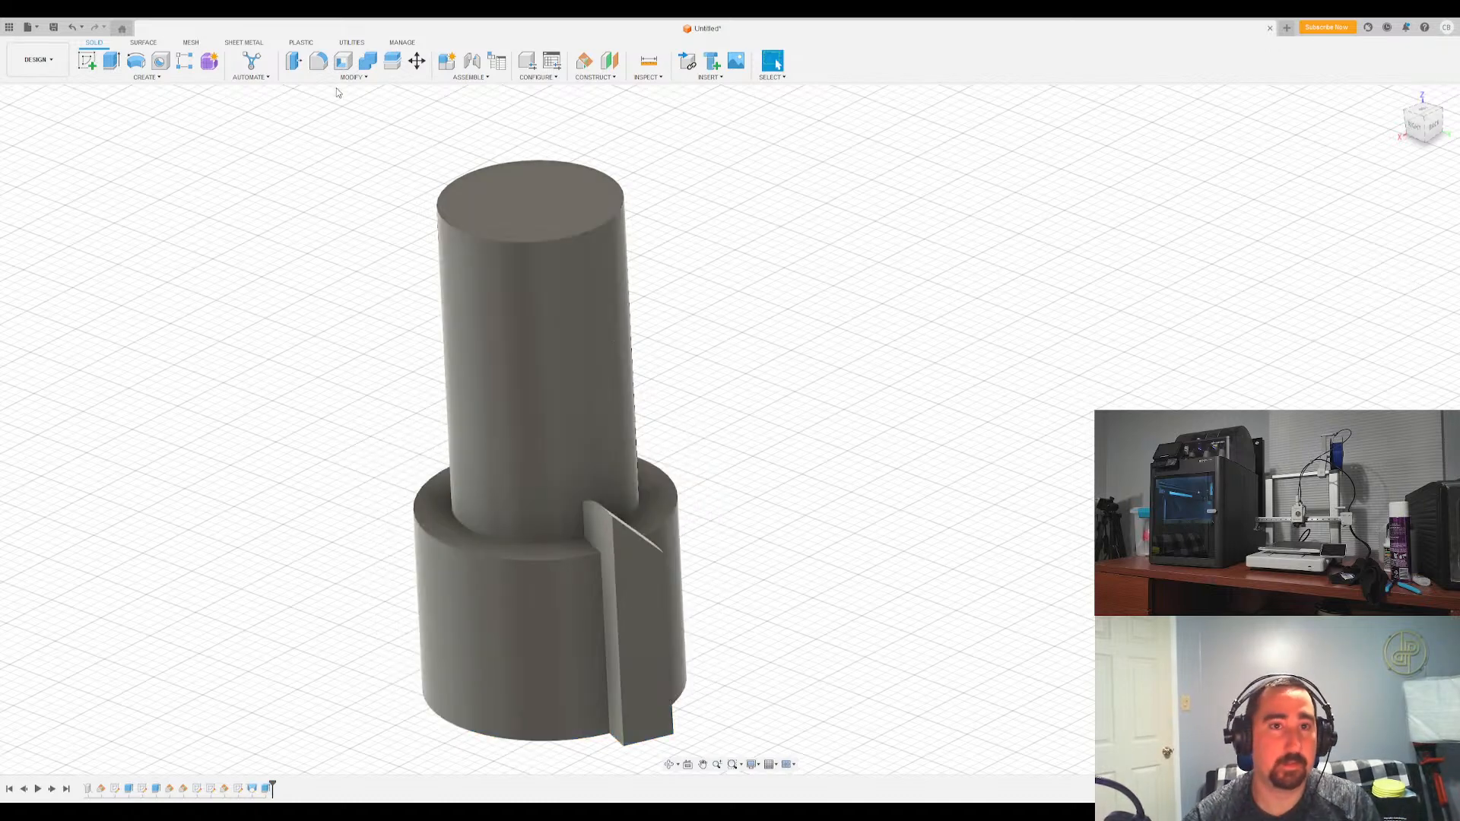
pyautogui.click(365, 79)
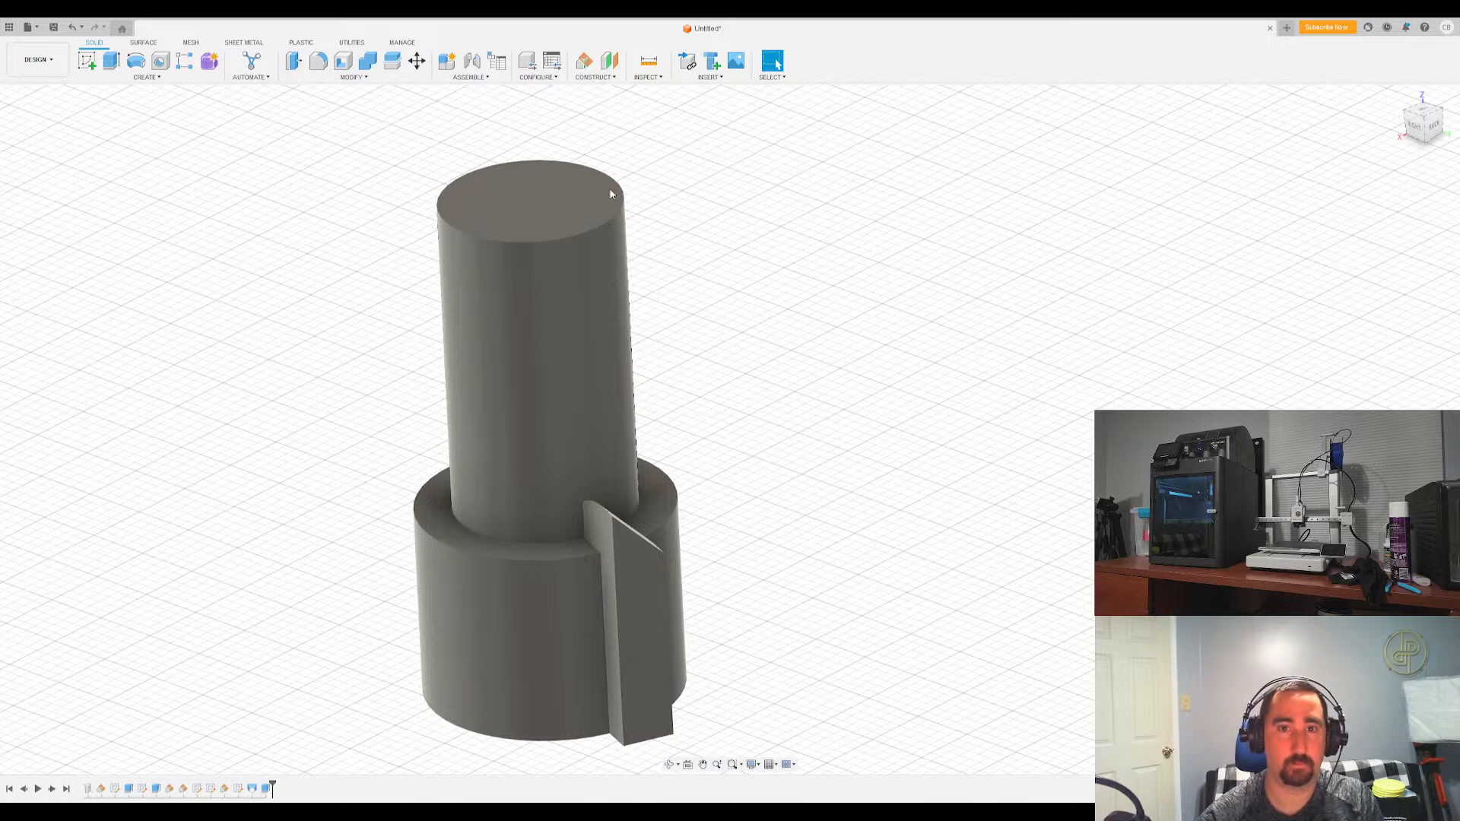
# Pattern the tooth's loft and extrude features circularly around the collar's axis with a quantity of 4
pyautogui.keyDown('shift'); pyautogui.moveTo(608, 268); pyautogui.dragTo(897, 251, button='middle'); pyautogui.keyUp('shift')
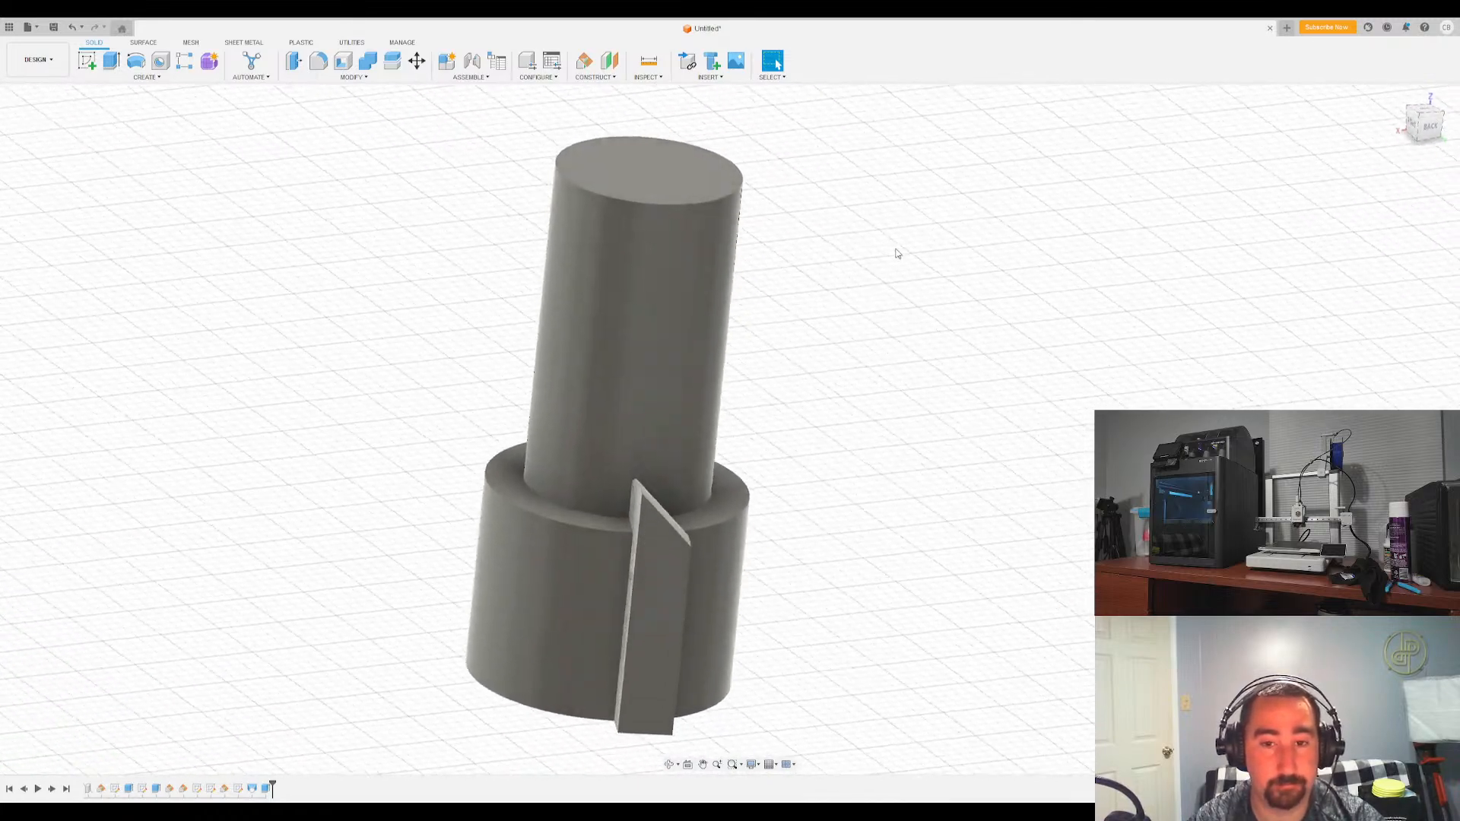
pyautogui.keyDown('shift'); pyautogui.moveTo(1018, 223); pyautogui.dragTo(981, 175, button='middle'); pyautogui.keyUp('shift')
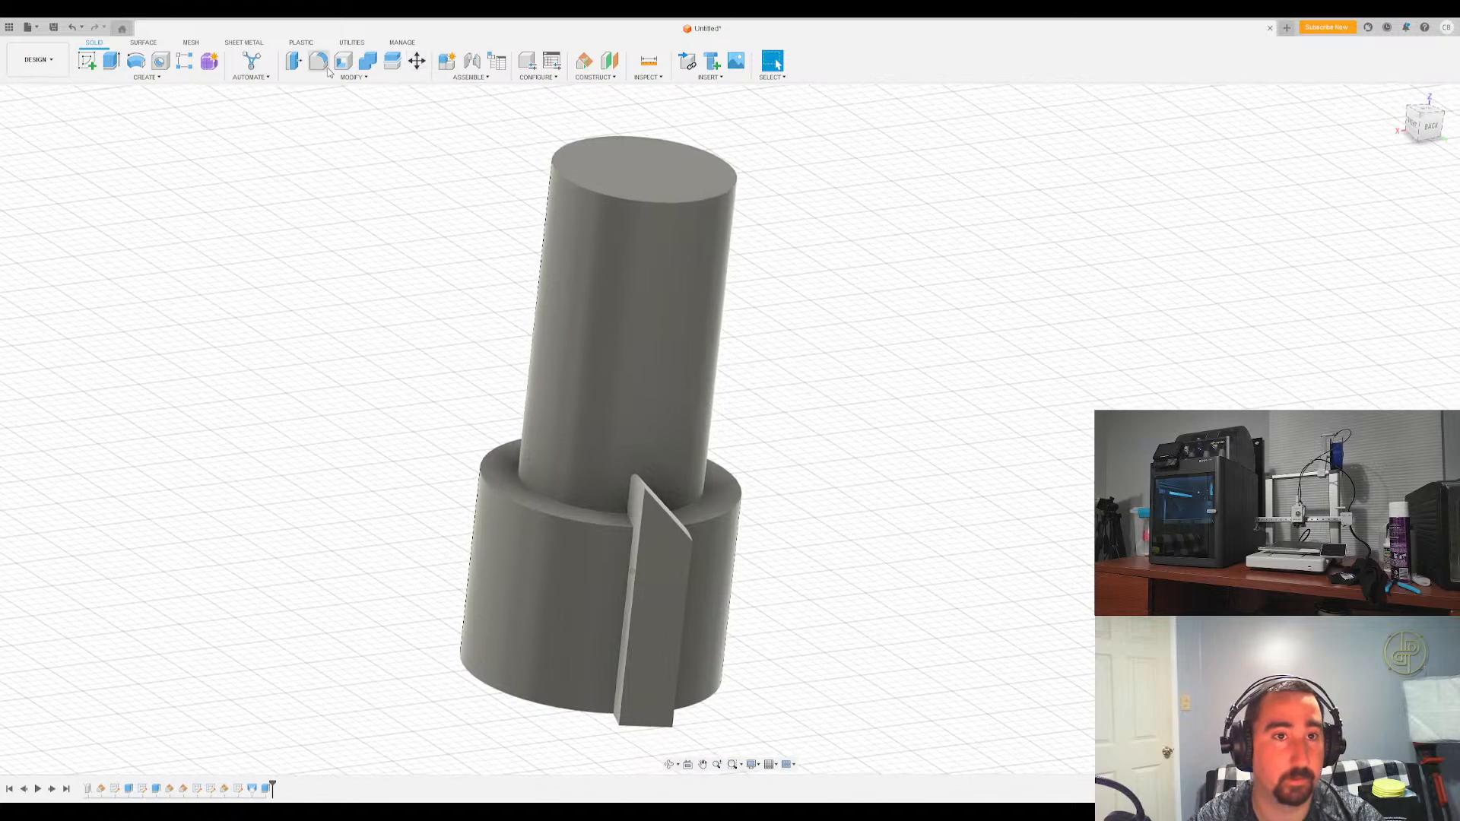
pyautogui.click(181, 64)
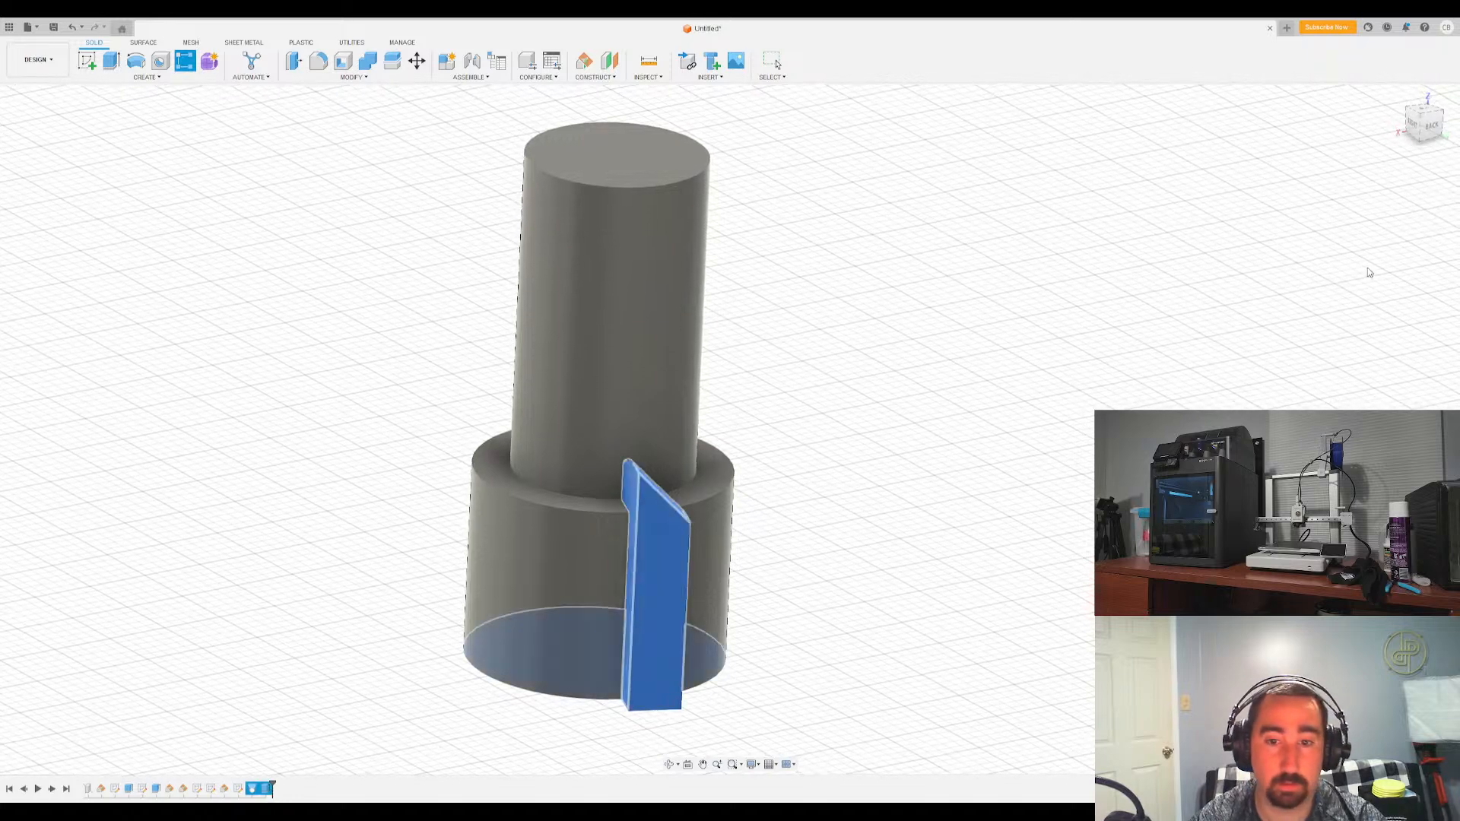
pyautogui.click(599, 652)
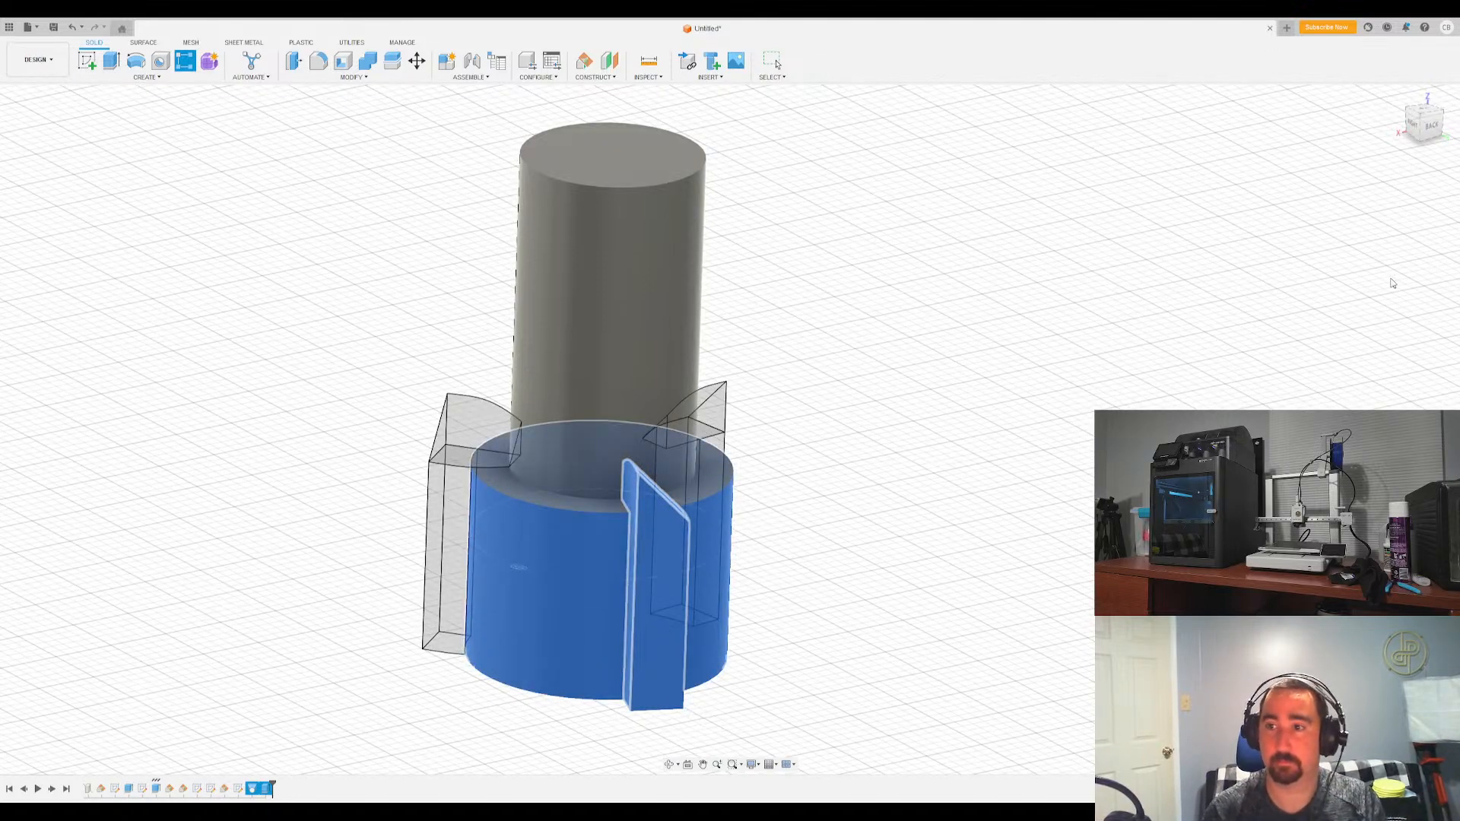
pyautogui.write('4')
pyautogui.press('Return')
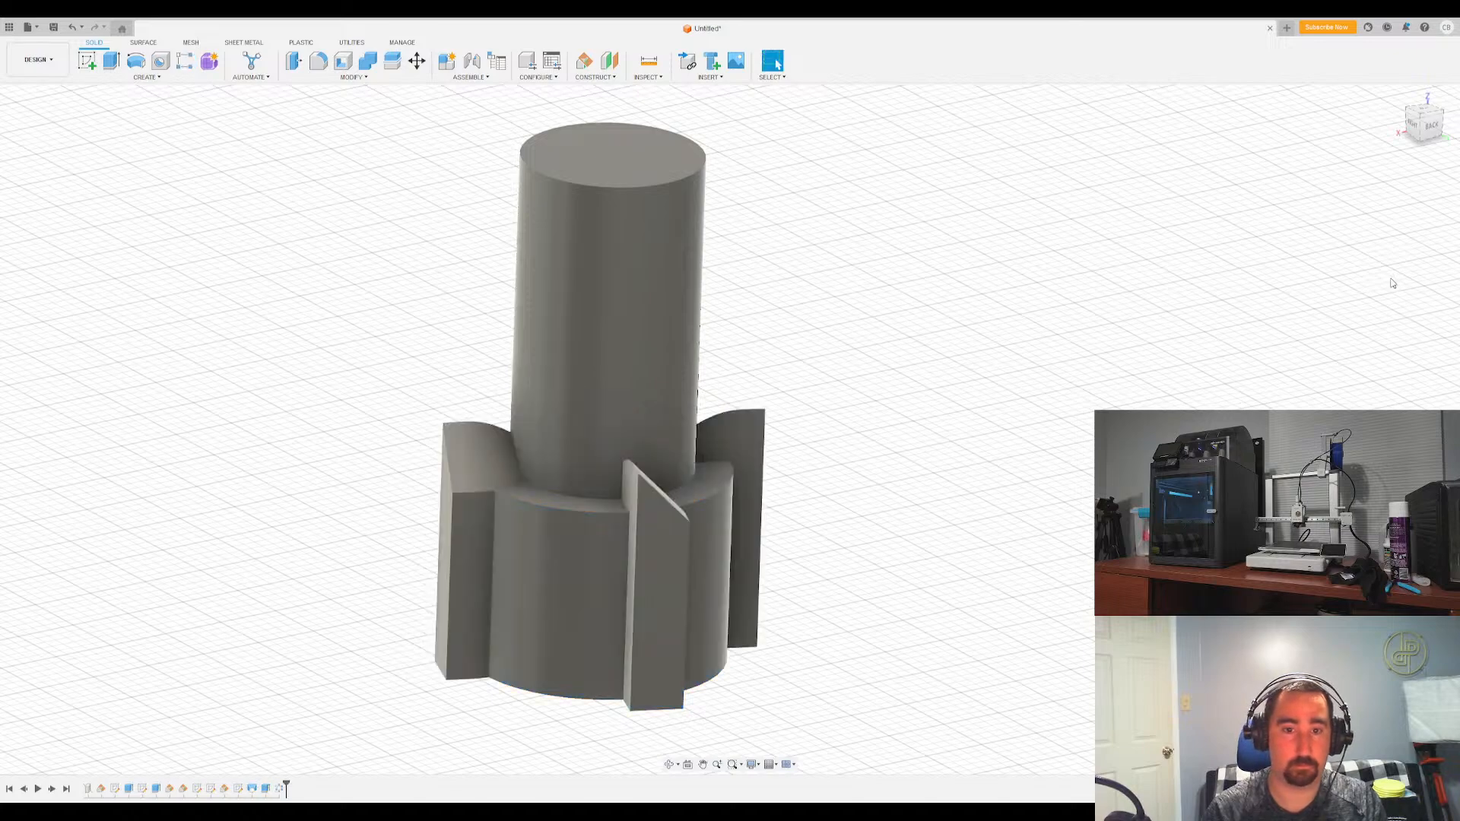
pyautogui.keyDown('shift'); pyautogui.moveTo(898, 373); pyautogui.dragTo(851, 408, button='middle'); pyautogui.keyUp('shift')
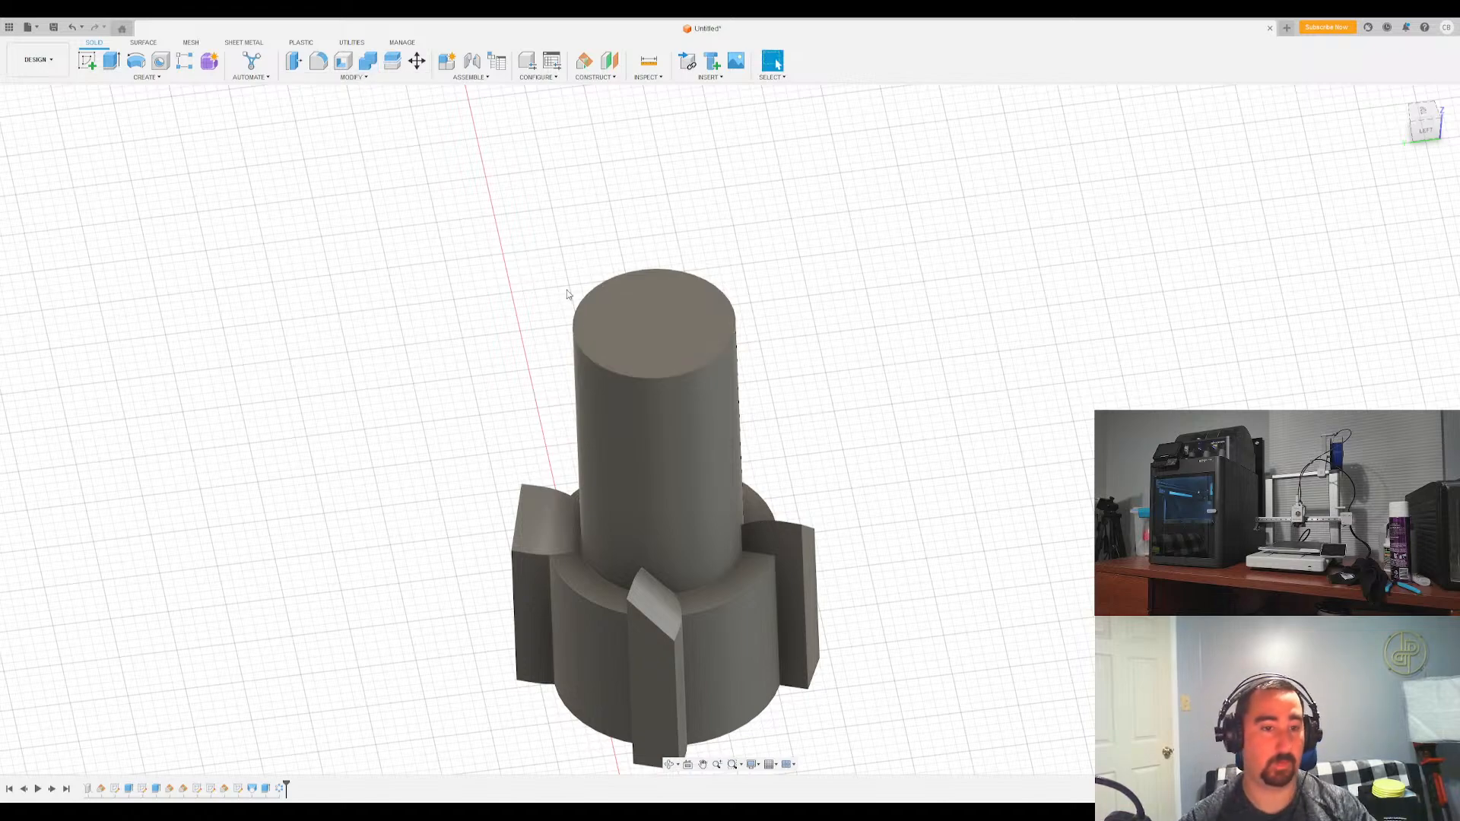
pyautogui.keyDown('shift'); pyautogui.moveTo(567, 293); pyautogui.dragTo(65, 381, button='middle'); pyautogui.keyUp('shift')
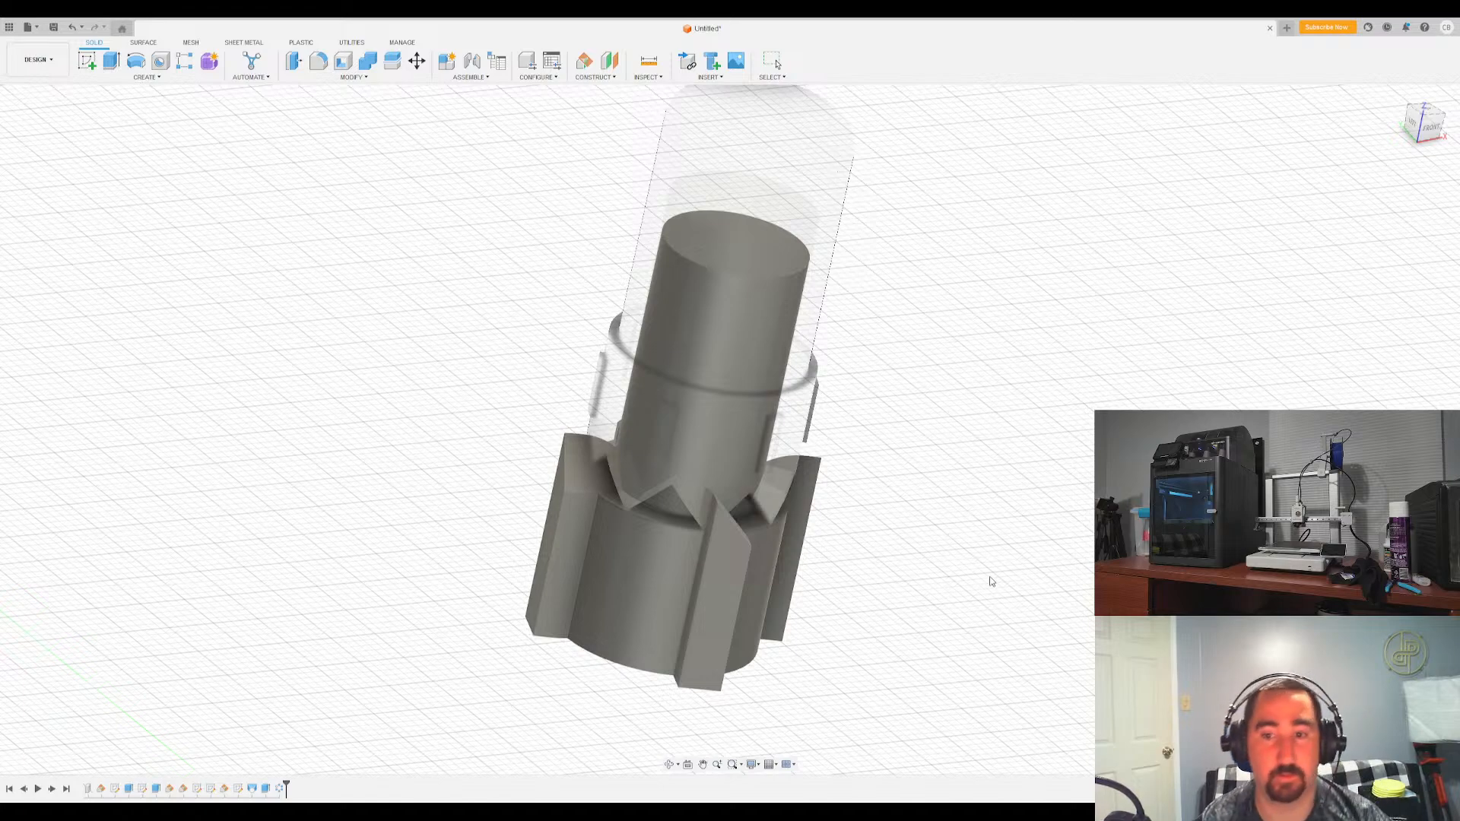
pyautogui.keyDown('shift'); pyautogui.moveTo(380, 267); pyautogui.dragTo(367, 258, button='middle'); pyautogui.keyUp('shift')
pyautogui.keyDown('shift'); pyautogui.moveTo(368, 263); pyautogui.dragTo(360, 236); pyautogui.keyUp('shift')
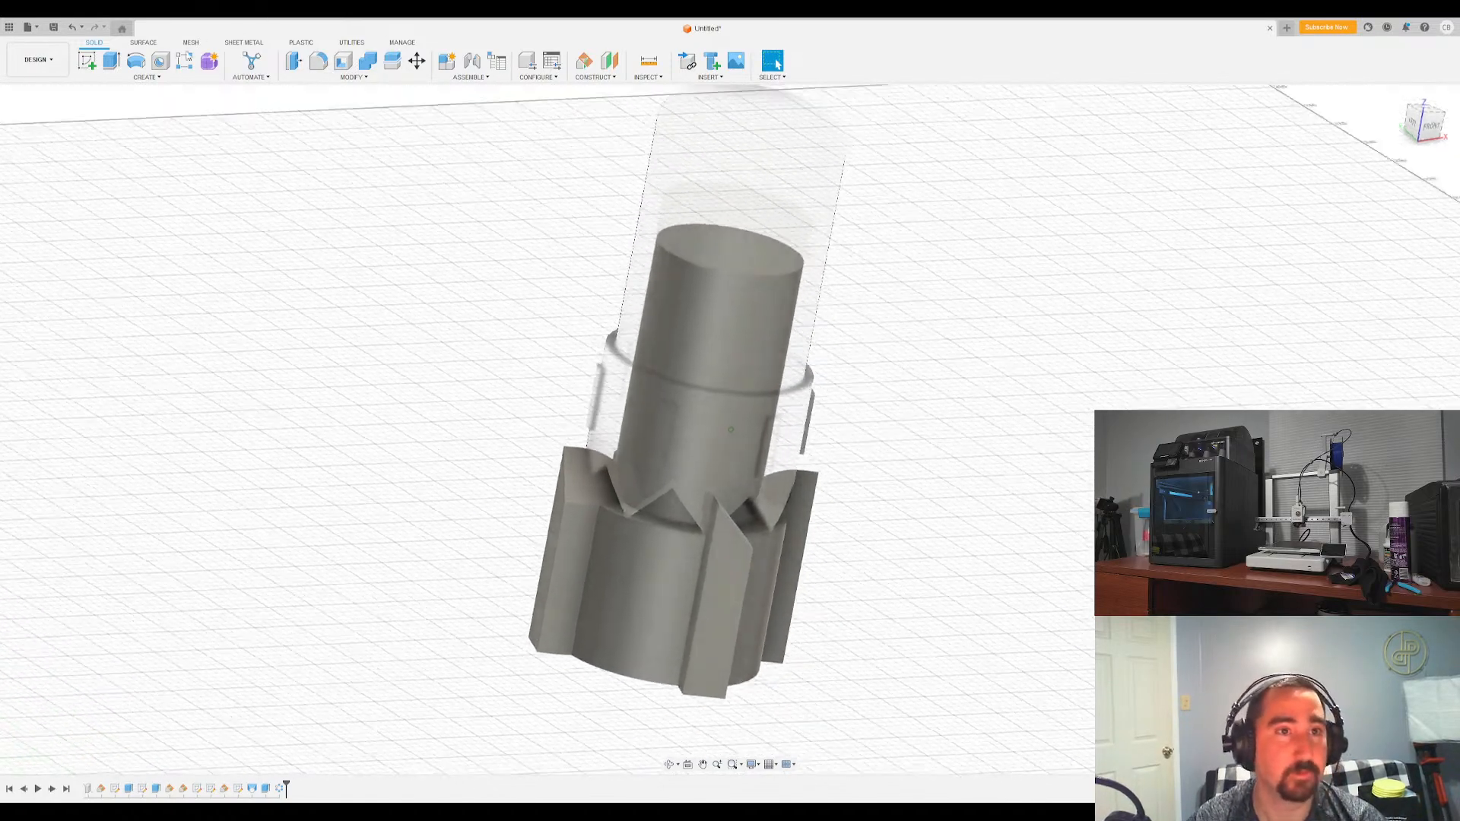
pyautogui.keyDown('shift'); pyautogui.moveTo(360, 236); pyautogui.dragTo(351, 182, button='middle'); pyautogui.keyUp('shift')
# Sketch a 12 mm diameter circle centred on the collar's underside and finish the sketch
pyautogui.click(87, 60)
pyautogui.keyDown('shift'); pyautogui.moveTo(491, 555); pyautogui.dragTo(526, 426, button='middle'); pyautogui.keyUp('shift')
pyautogui.click(688, 459)
pyautogui.click(130, 62)
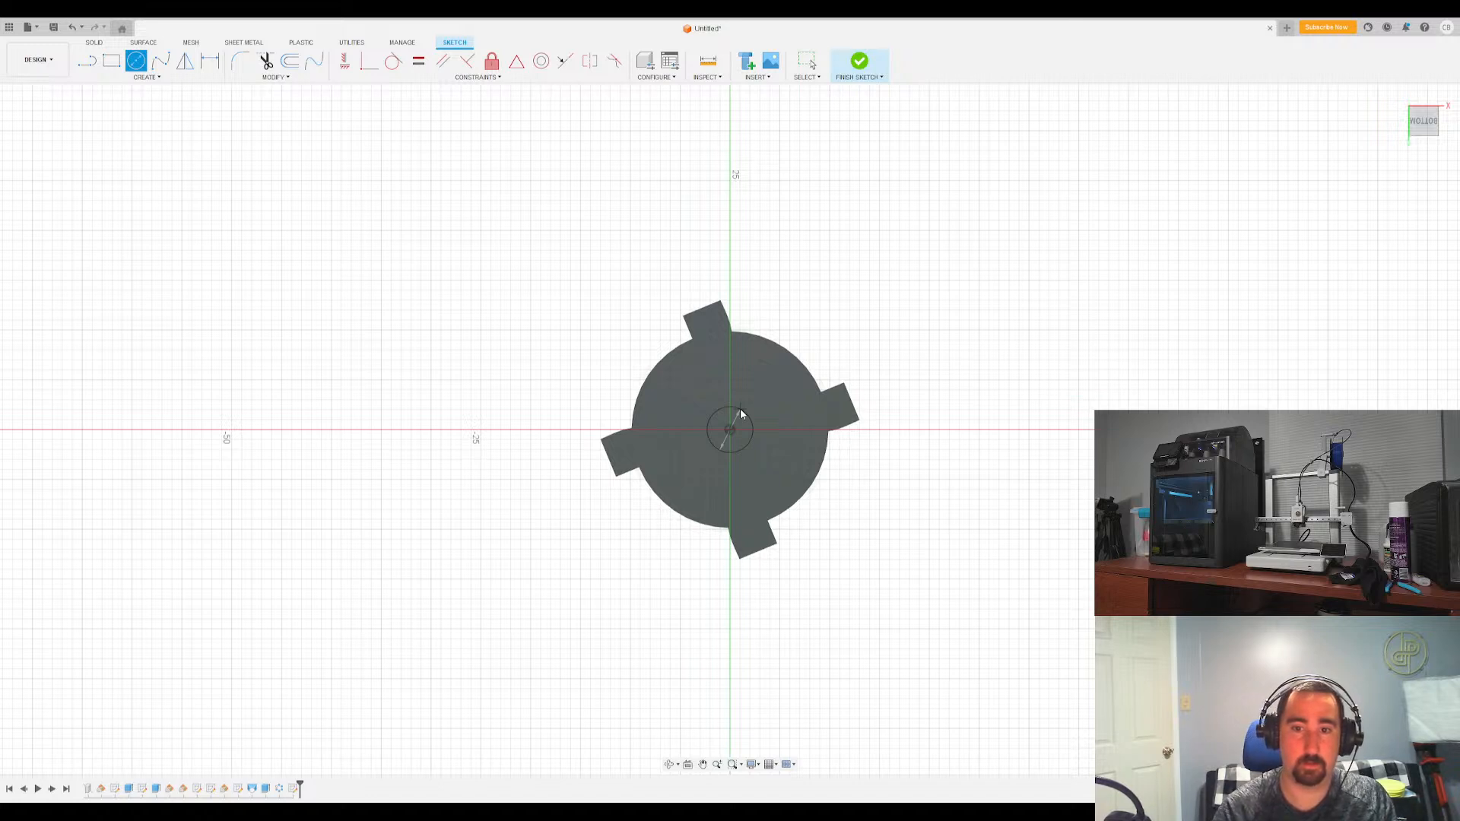
pyautogui.write('12')
pyautogui.press('Return')
pyautogui.press('Escape')
pyautogui.click(863, 63)
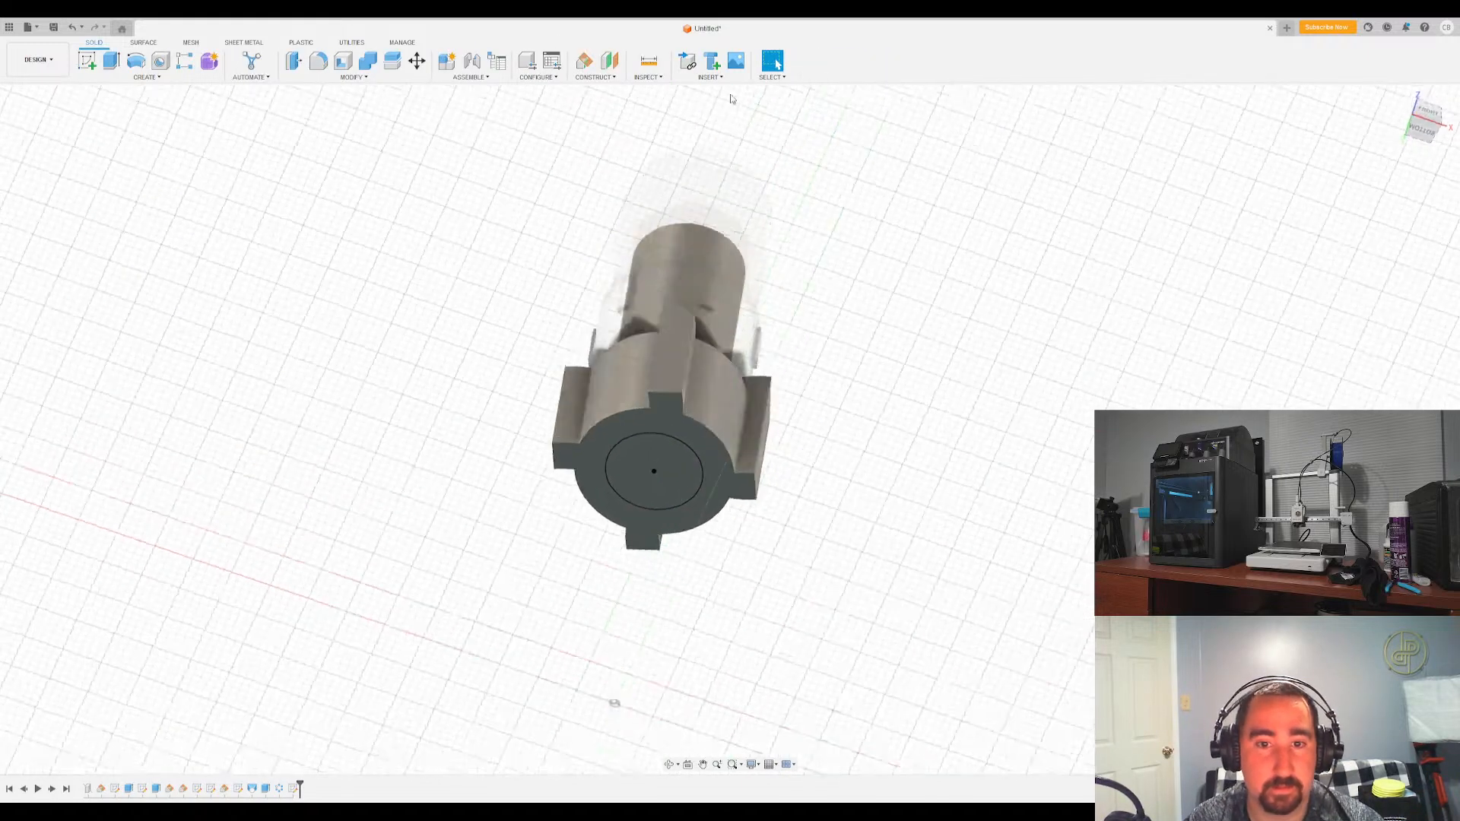
# Cancel the circle's extrusion and undo the circle sketch on the collar's underside
pyautogui.click(114, 60)
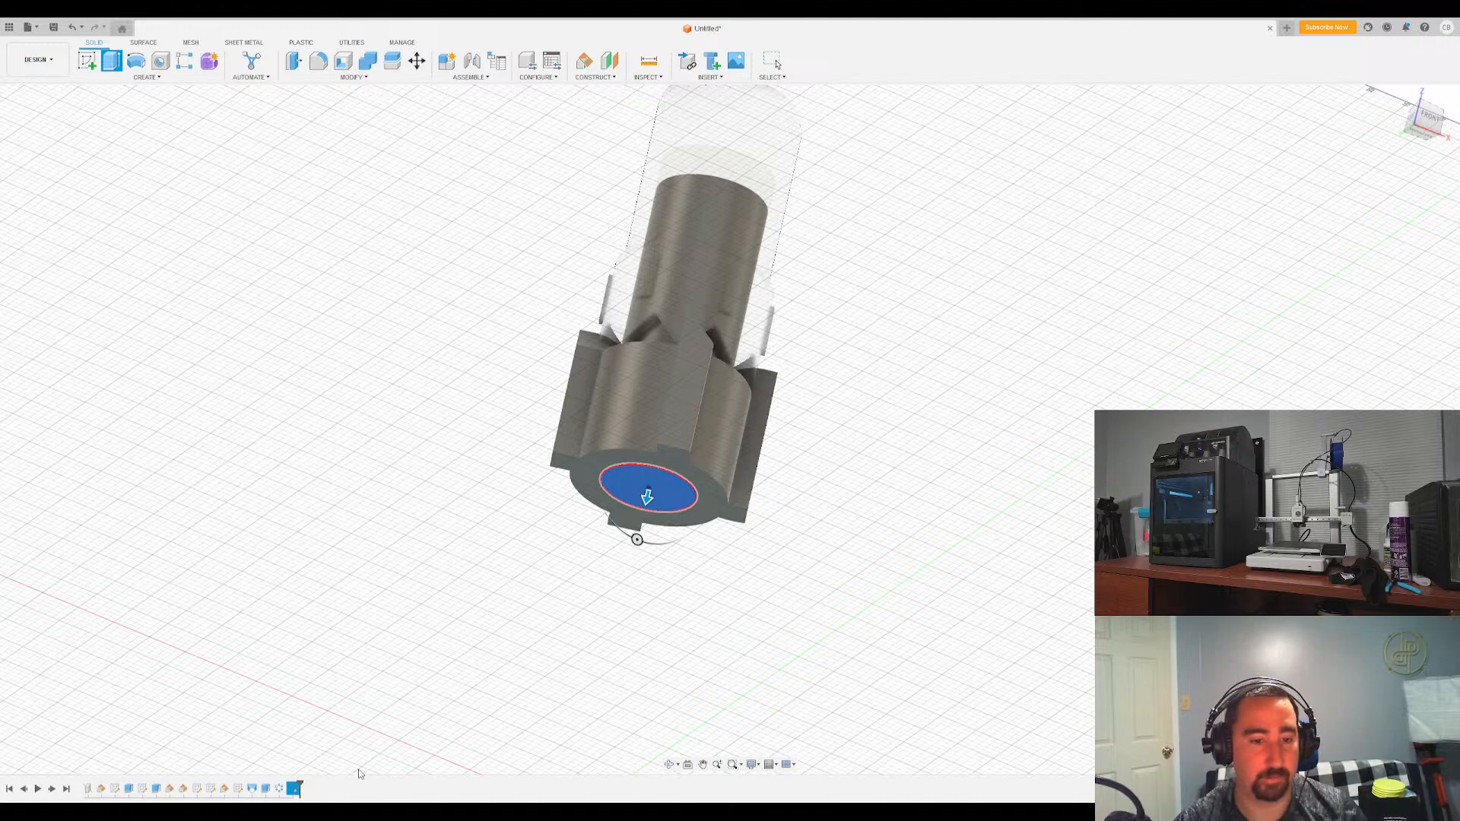
pyautogui.press('Escape')
pyautogui.hotkey('ctrl', 'z')
pyautogui.moveTo(1409, 131); pyautogui.dragTo(1392, 124)
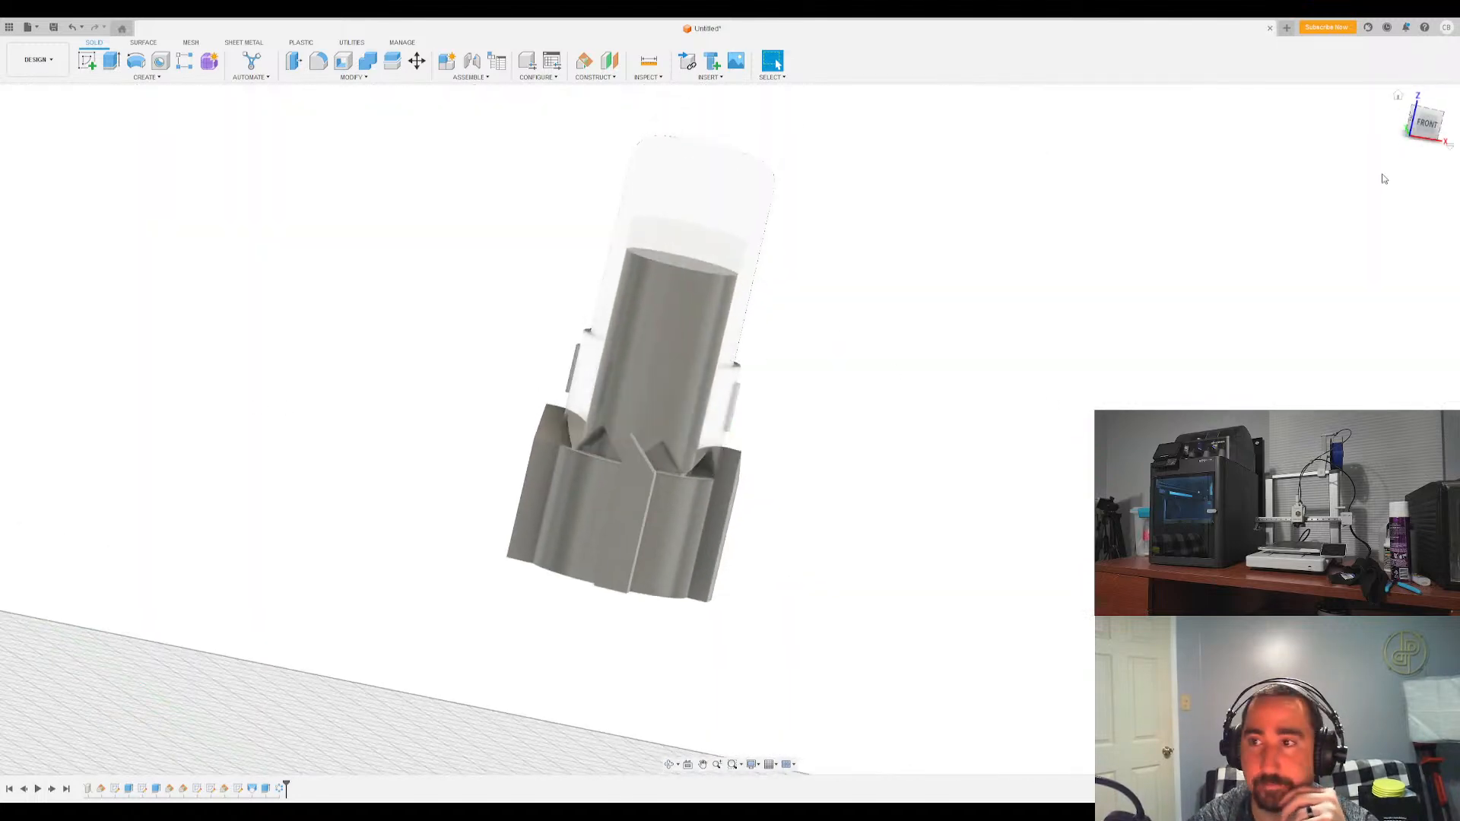
pyautogui.moveTo(730, 430)
pyautogui.keyDown('shift'); pyautogui.mouseDown(button='middle')
pyautogui.moveTo(773, 451)
pyautogui.moveTo(756, 436)
pyautogui.moveTo(746, 452)
pyautogui.mouseUp(button='middle'); pyautogui.keyUp('shift')
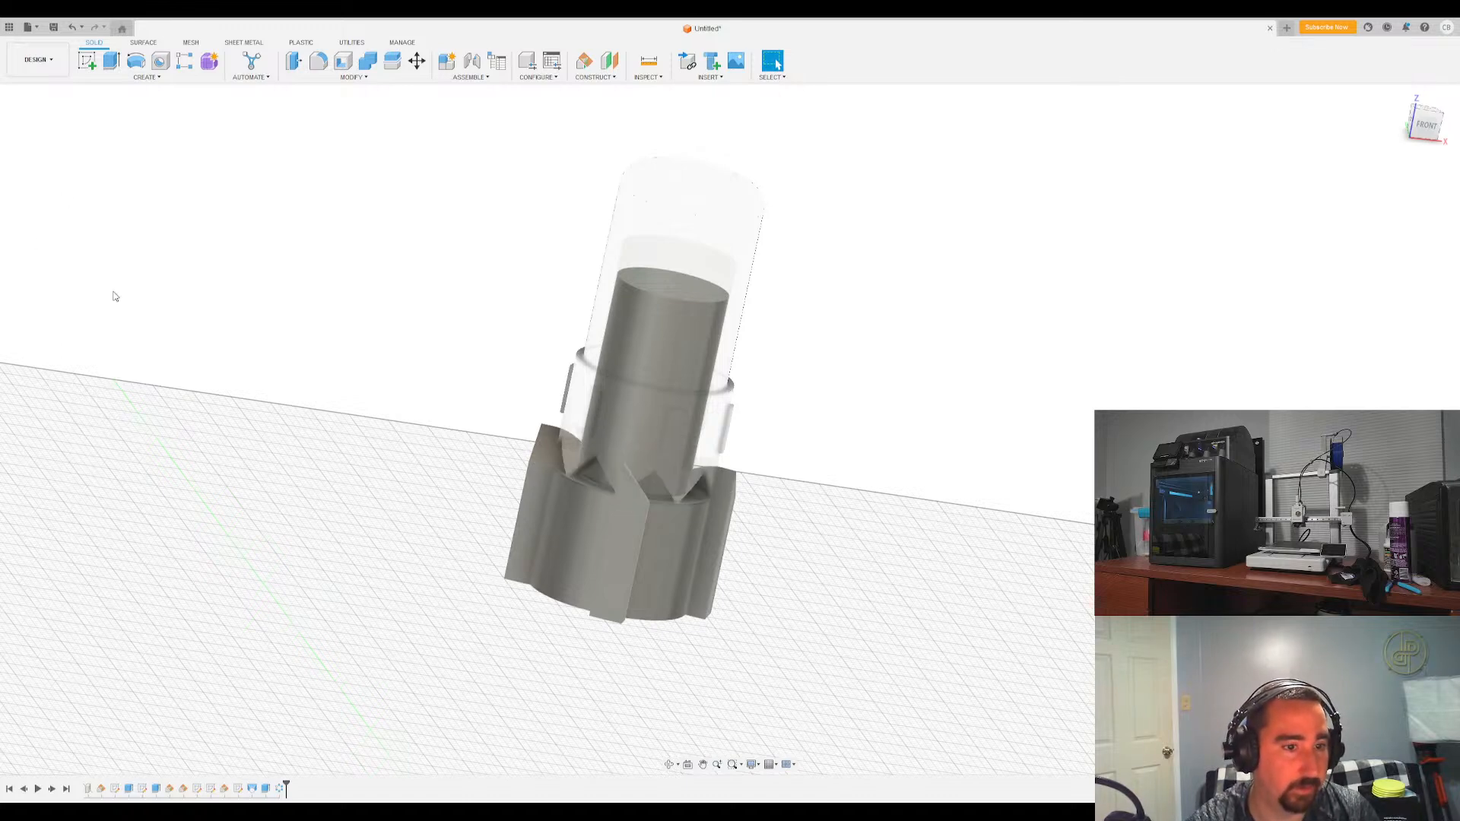
# Open the tooth's triangle sketch, add a reference dimension for the length of the triangle's centre line and finish the sketch
pyautogui.doubleClick(101, 637)
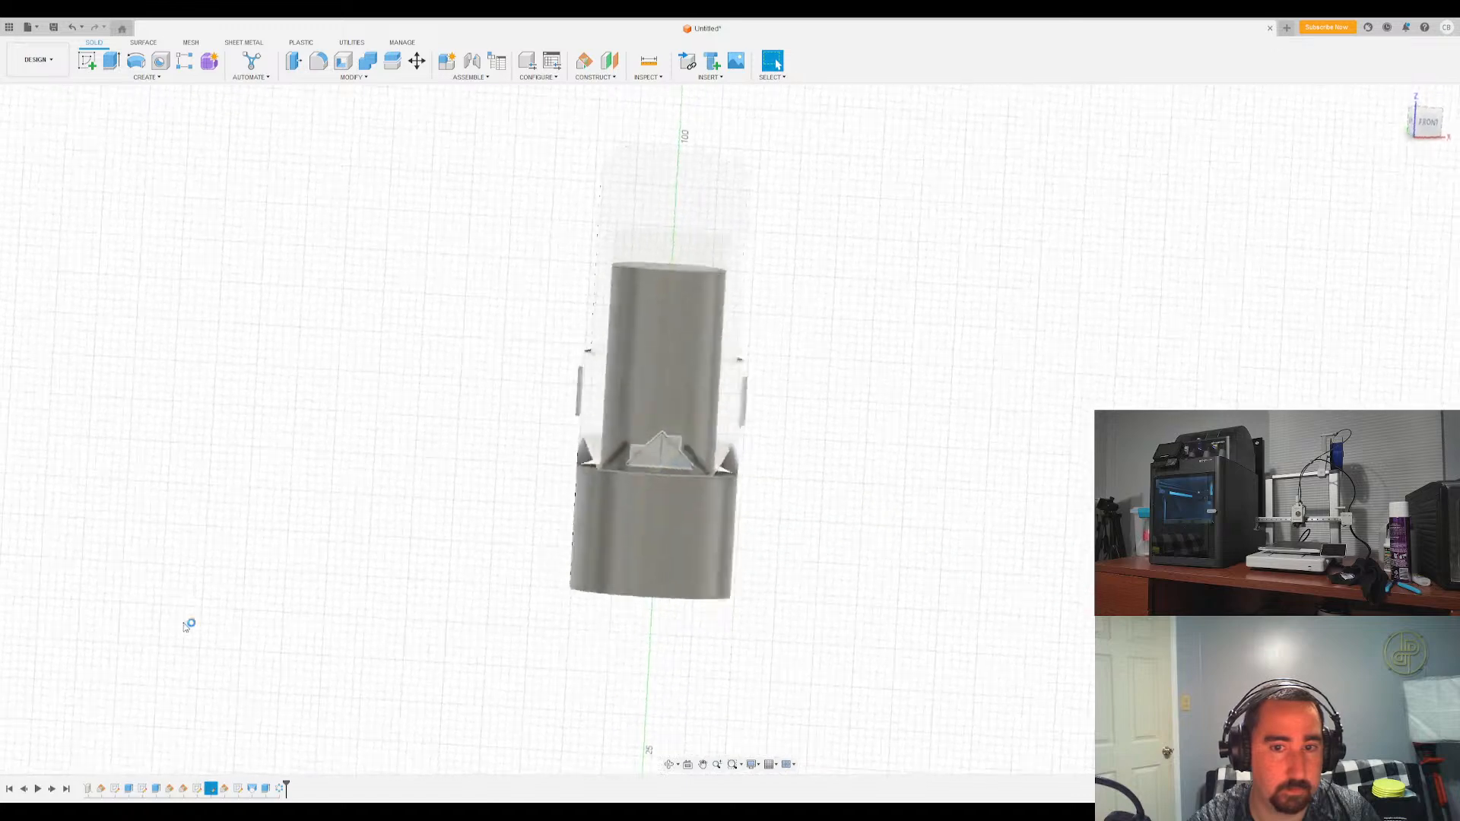
pyautogui.keyDown('shift'); pyautogui.moveTo(730, 430); pyautogui.dragTo(791, 457, button='middle'); pyautogui.keyUp('shift')
pyautogui.scroll(8, 753, 422)
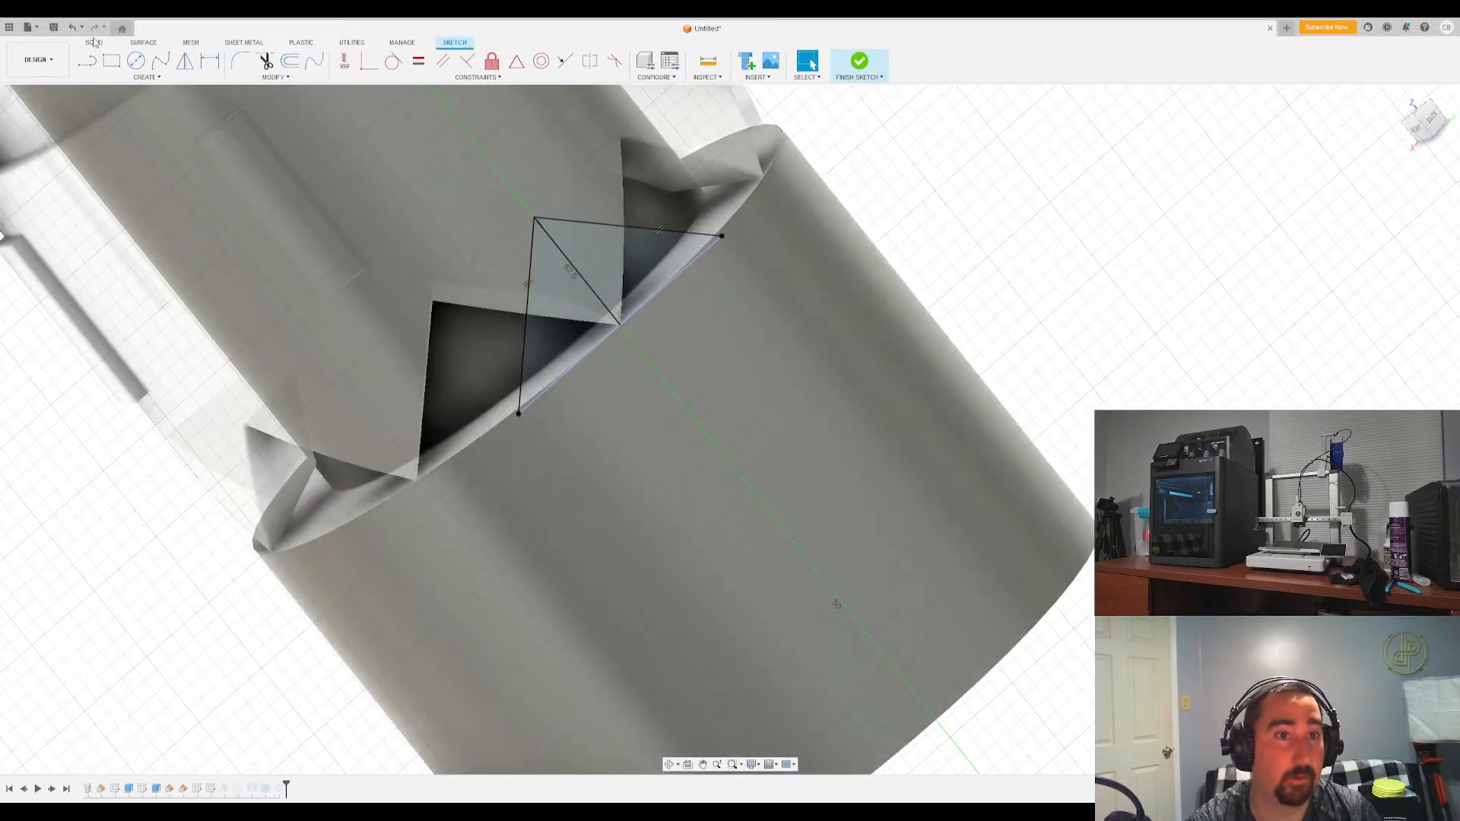
pyautogui.click(209, 60)
pyautogui.click(580, 267)
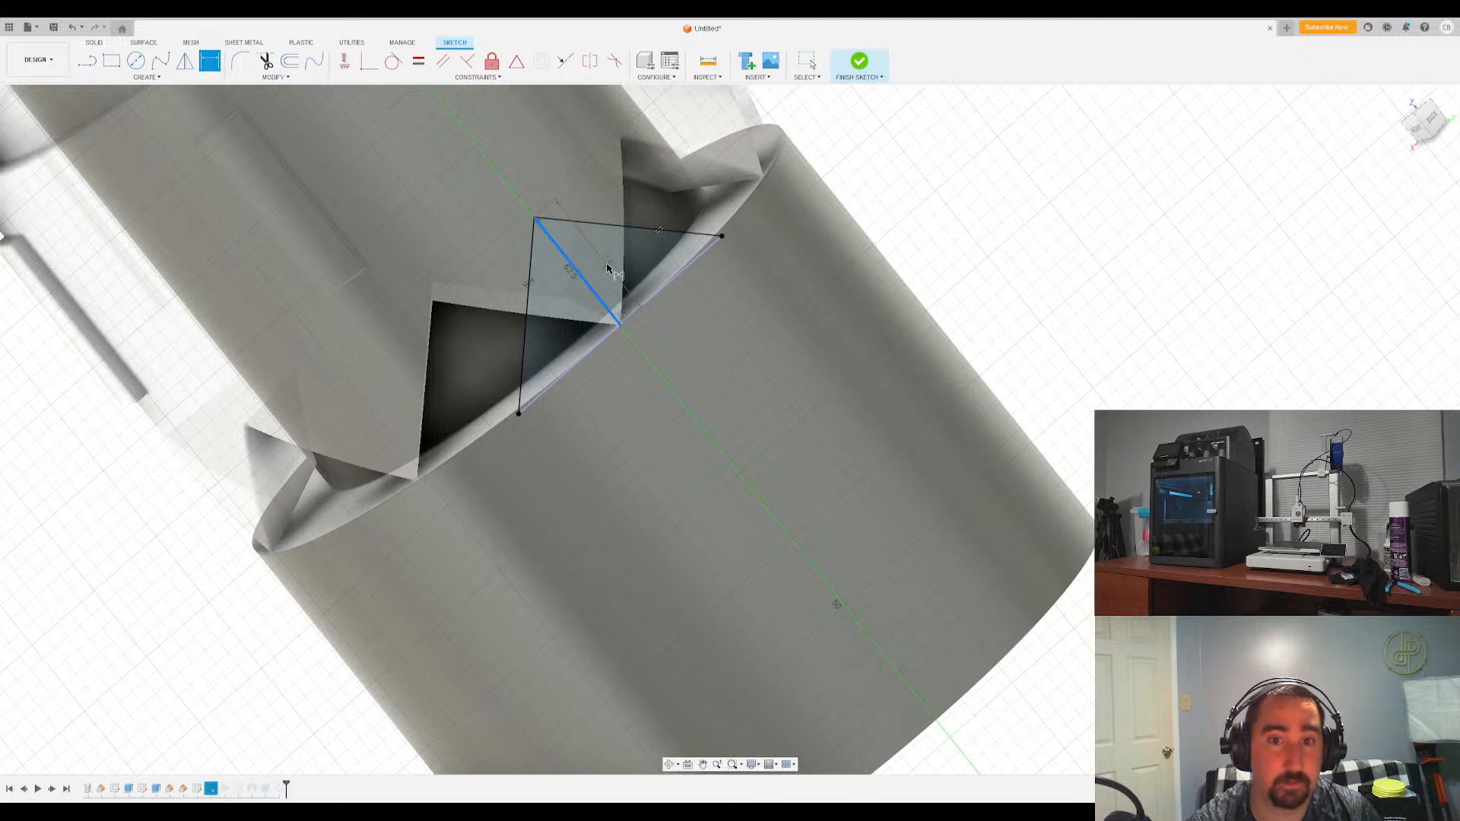
pyautogui.press('d')
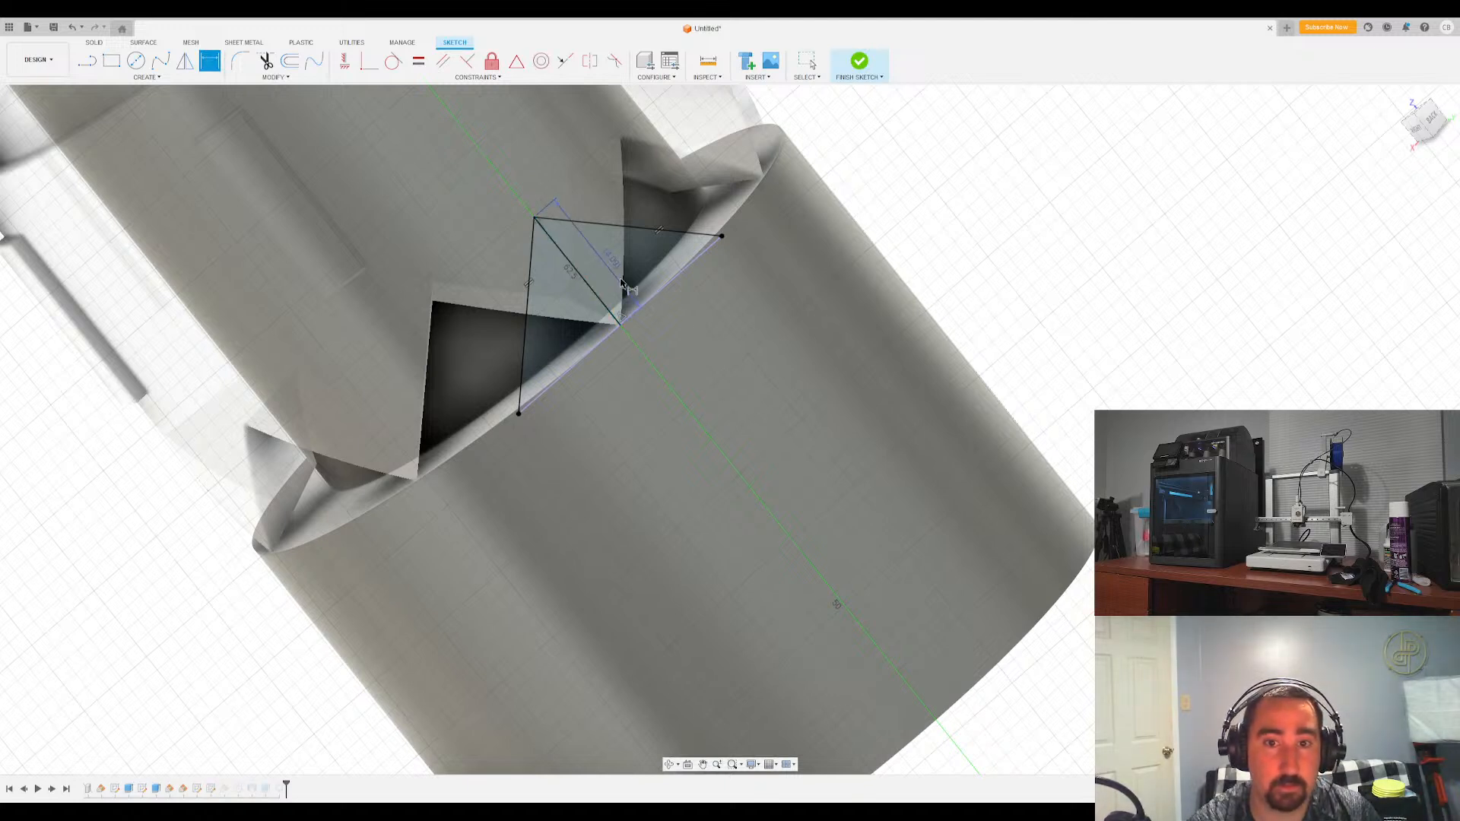
pyautogui.click(605, 258)
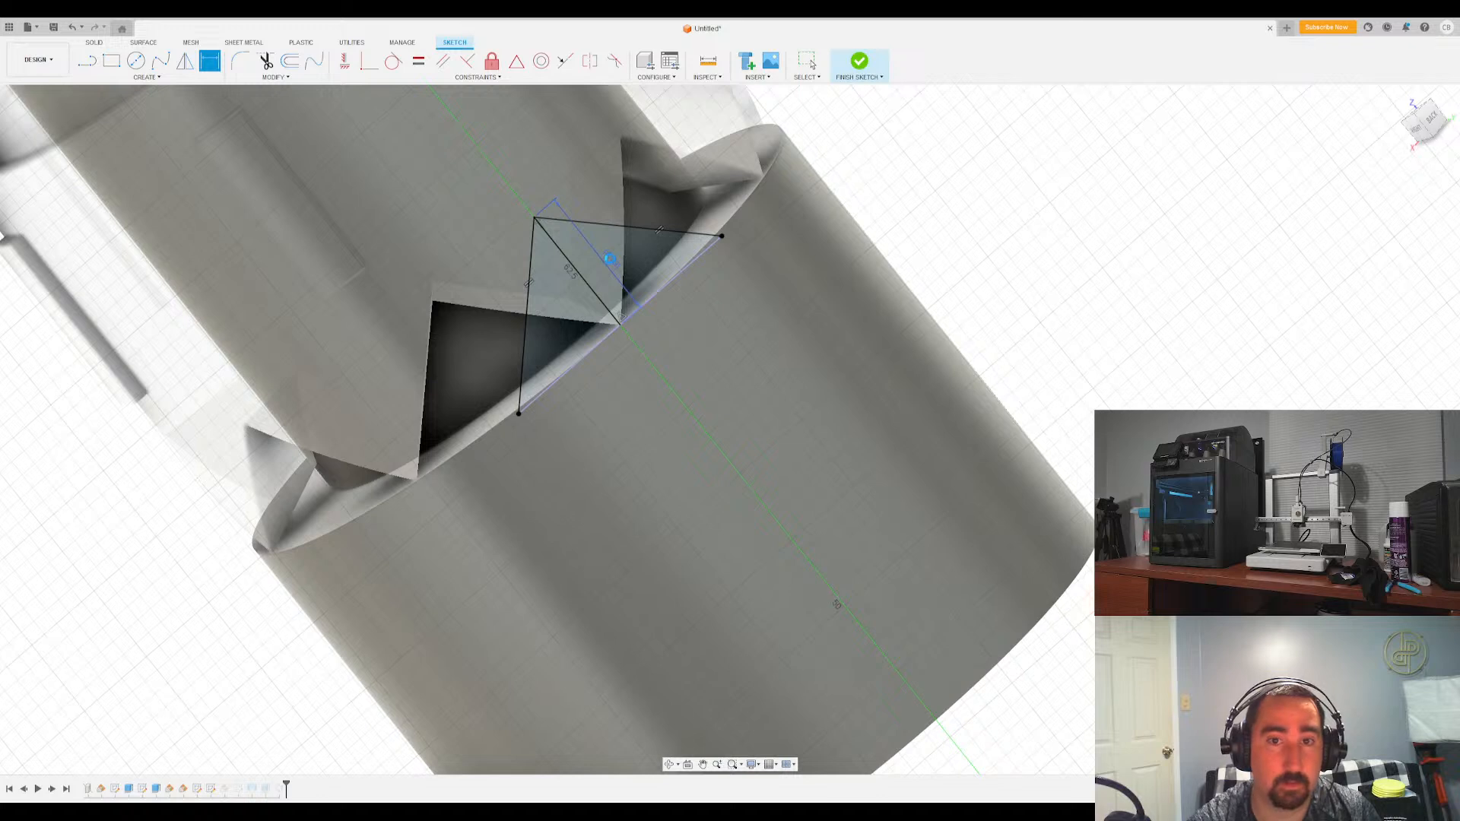
pyautogui.press('Escape')
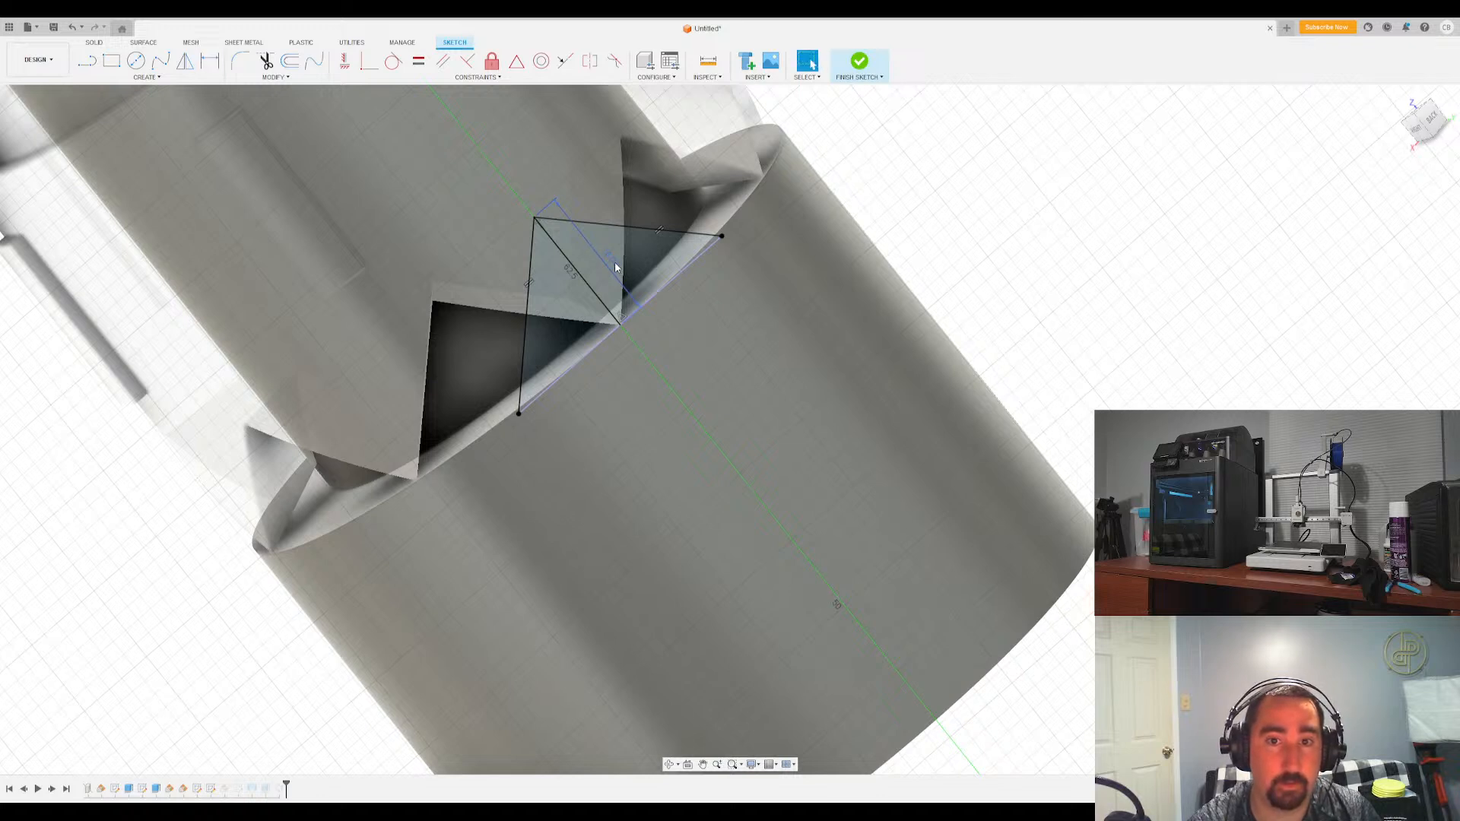
pyautogui.click(860, 62)
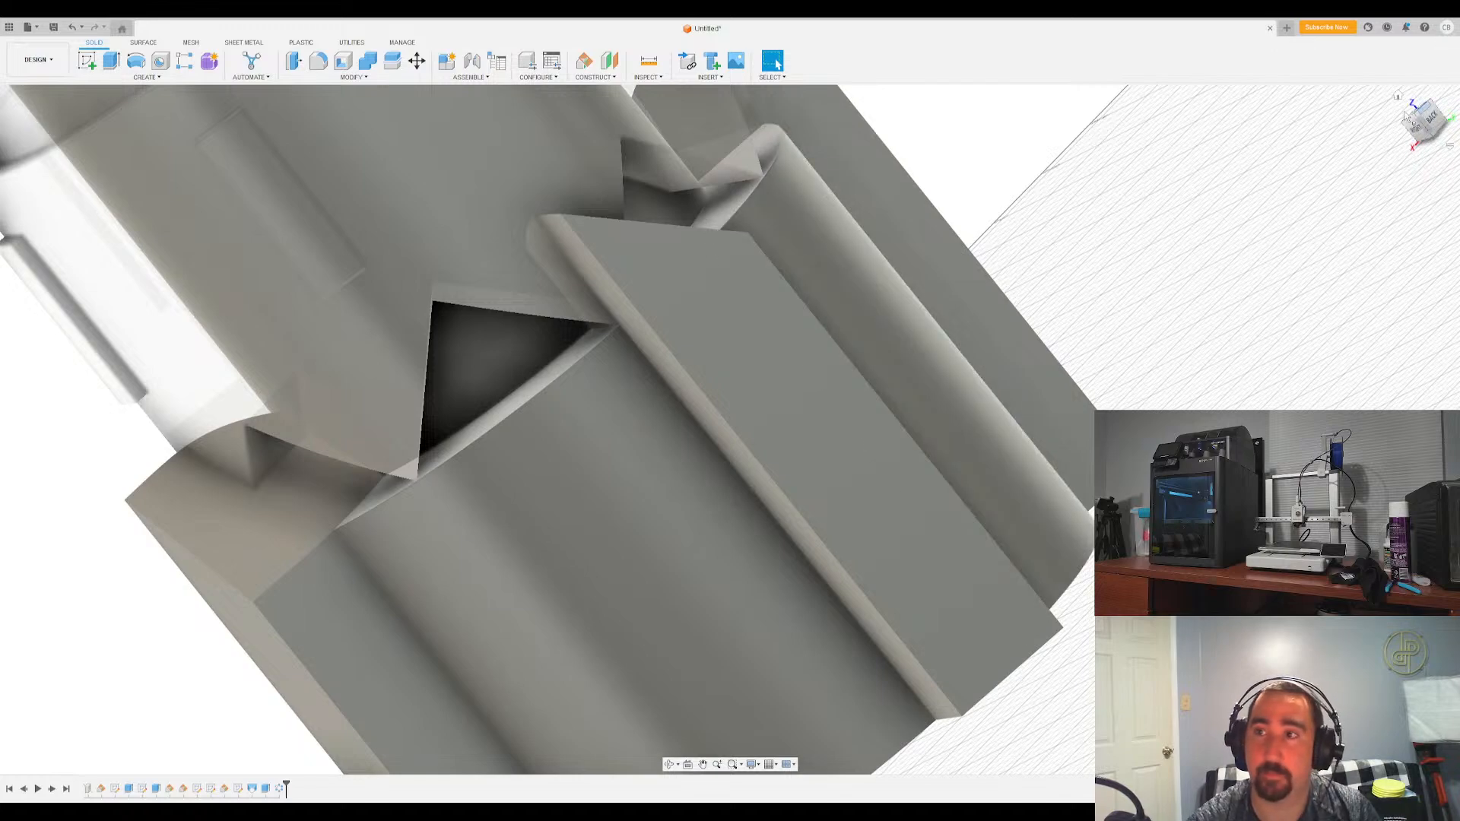
# Try to move the toothed shaft collar straight down along its axis, away from the transparent sleeve
pyautogui.click(1398, 98)
pyautogui.moveTo(730, 430)
pyautogui.keyDown('shift'); pyautogui.mouseDown(button='middle')
pyautogui.moveTo(654, 395)
pyautogui.moveTo(783, 581)
pyautogui.mouseUp(button='middle'); pyautogui.keyUp('shift')
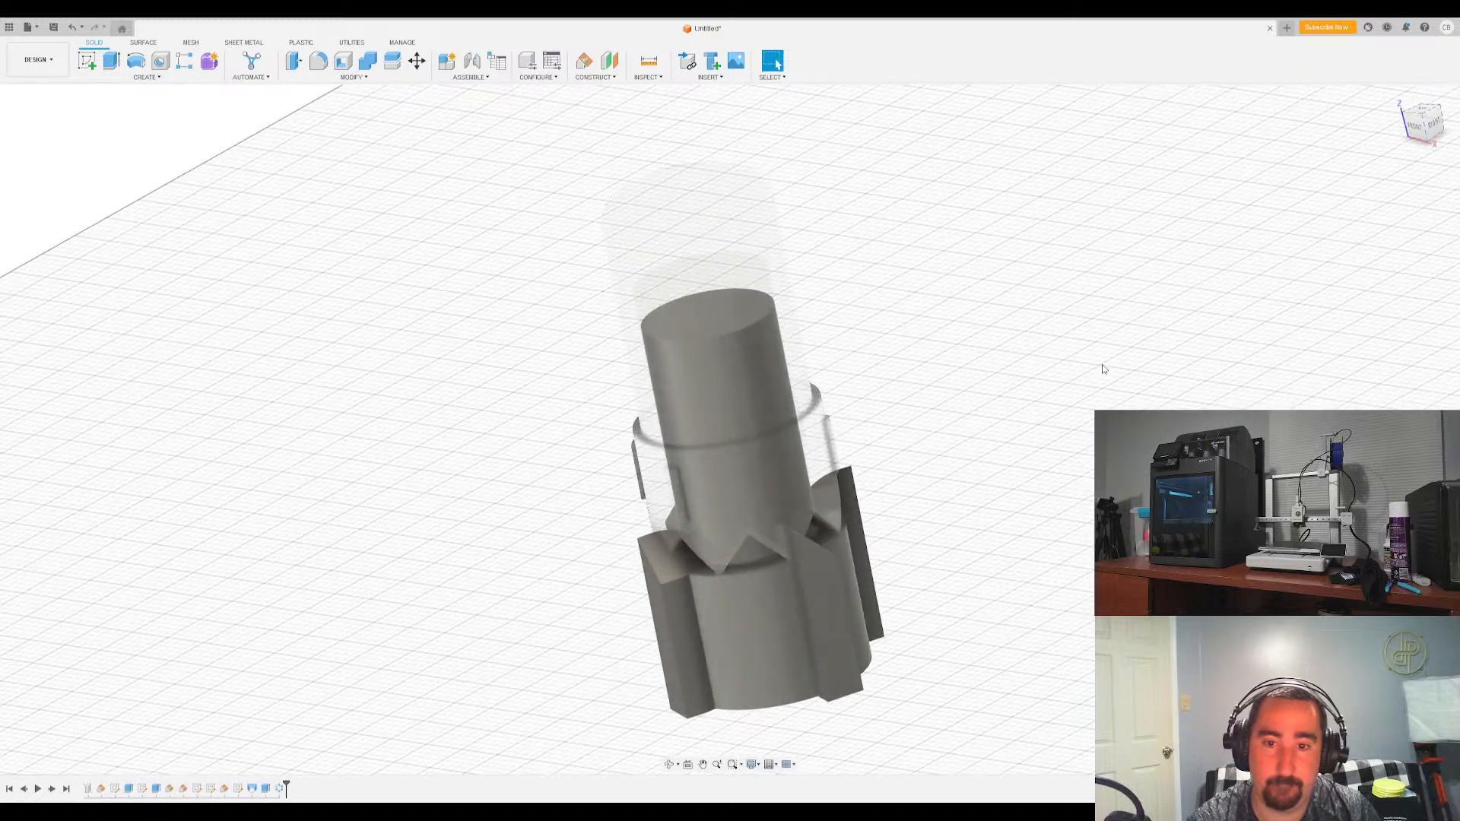
pyautogui.click(417, 61)
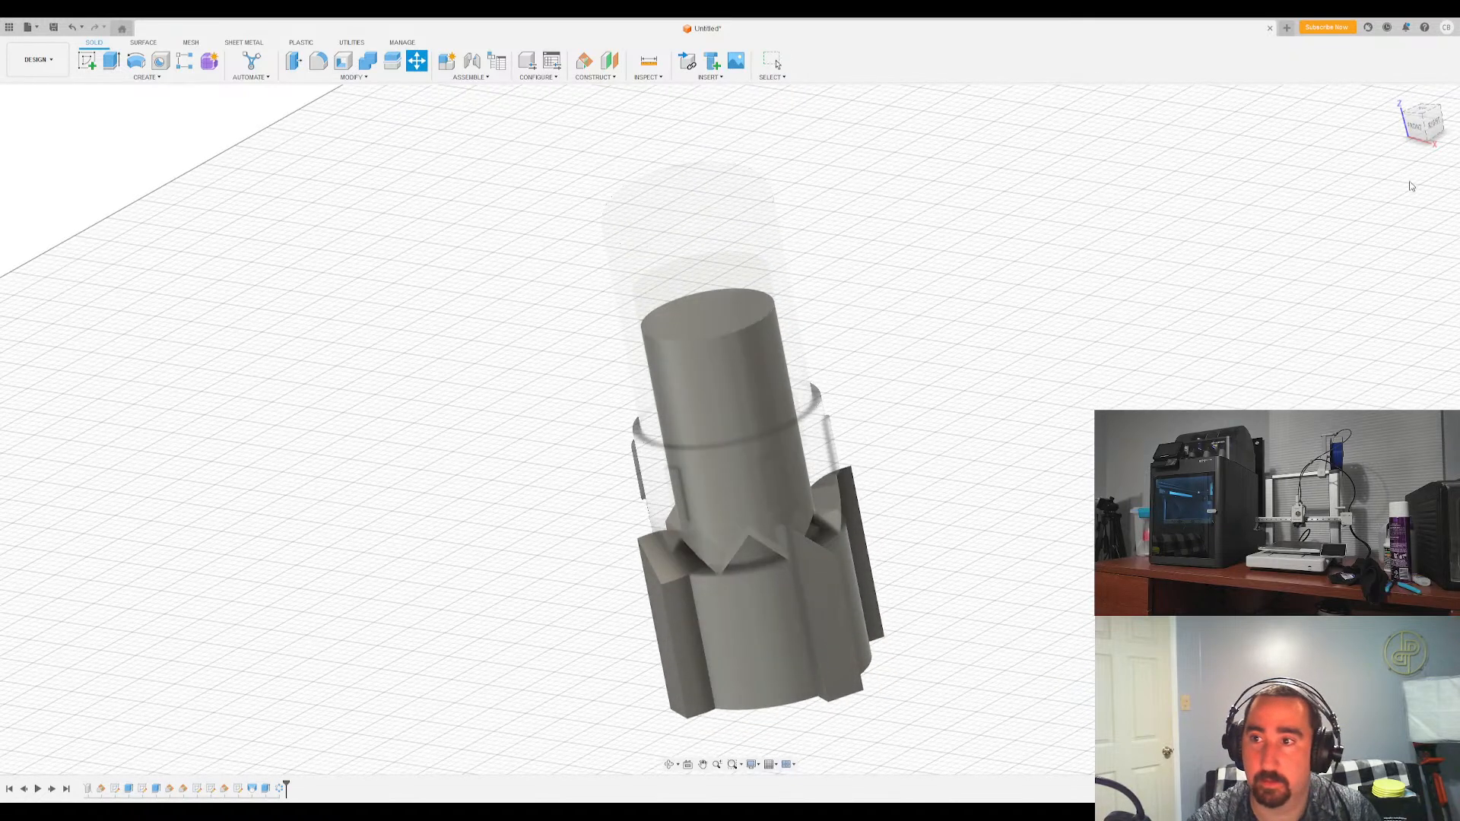
pyautogui.click(771, 704)
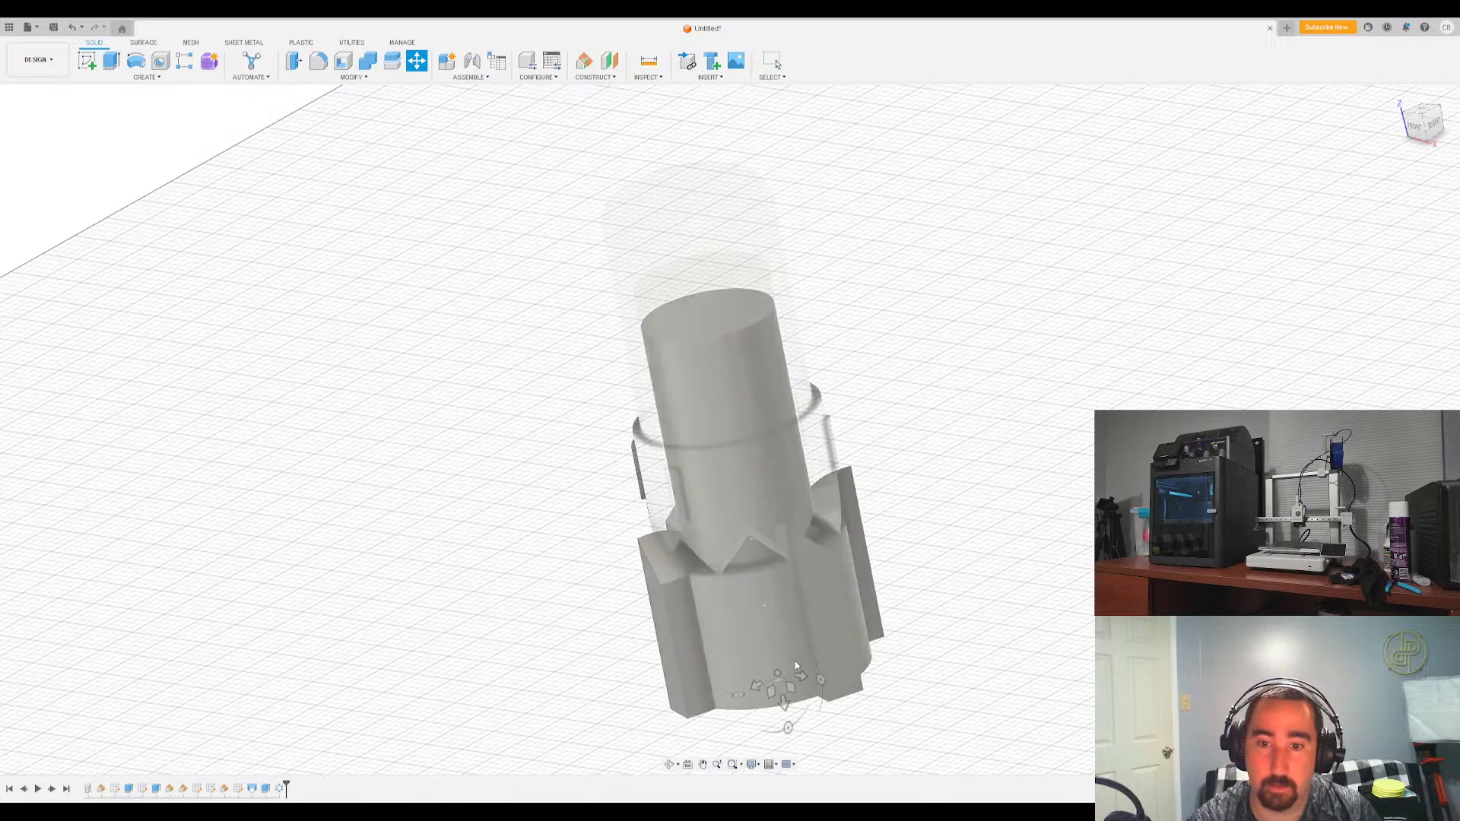
pyautogui.click(1272, 327)
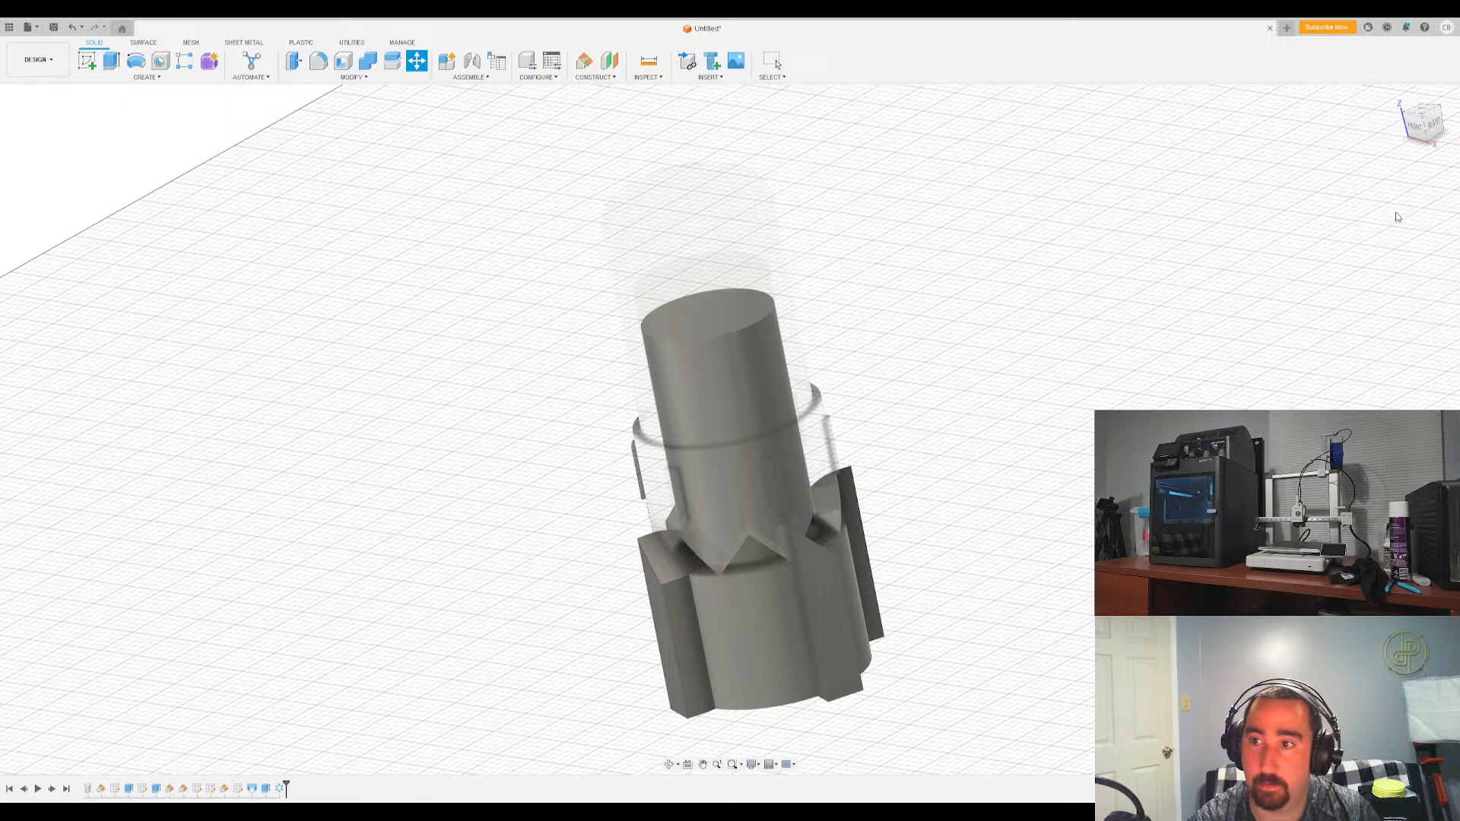
pyautogui.click(795, 674)
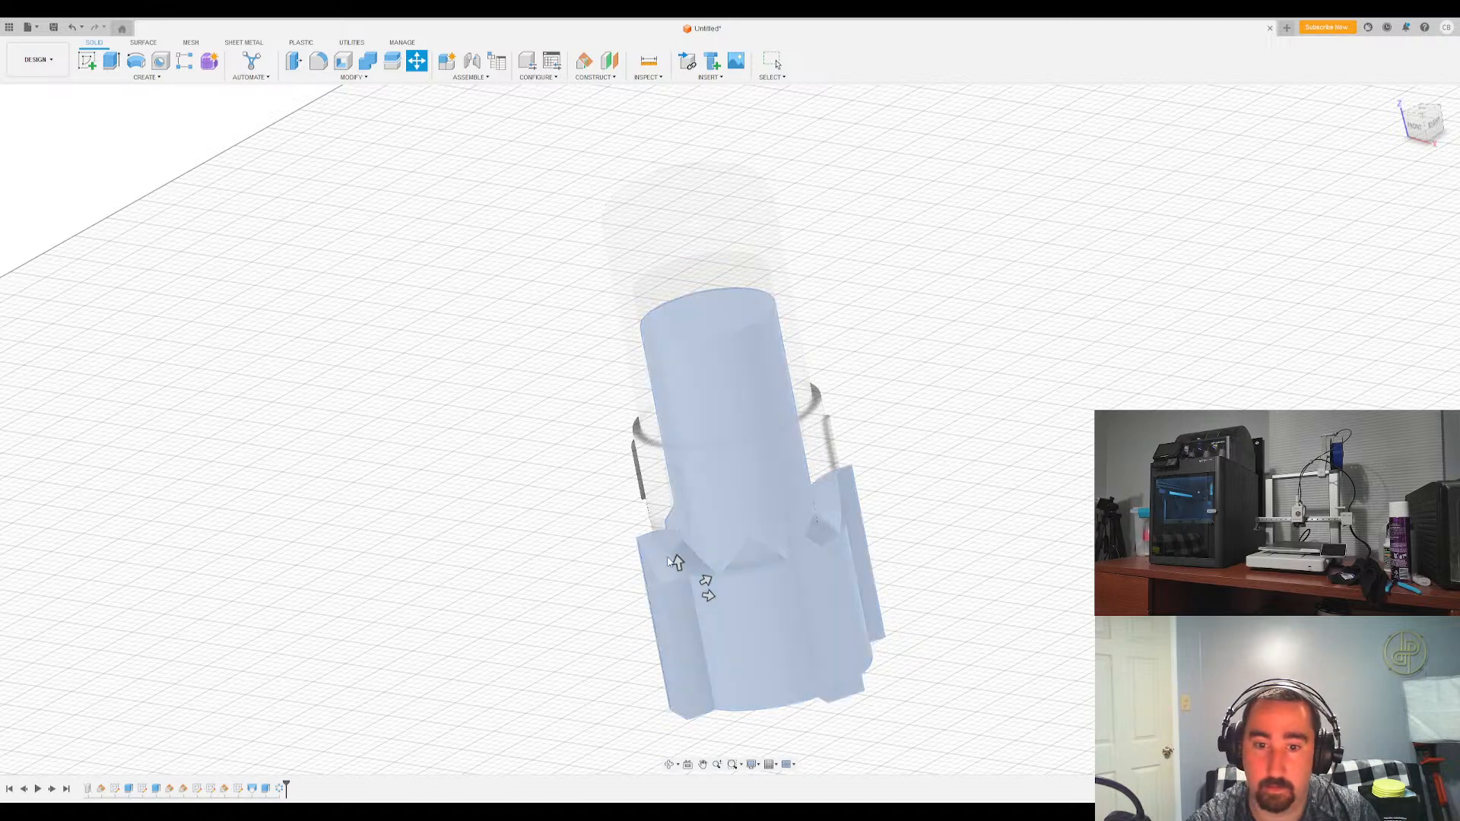
pyautogui.moveTo(677, 561); pyautogui.dragTo(680, 572)
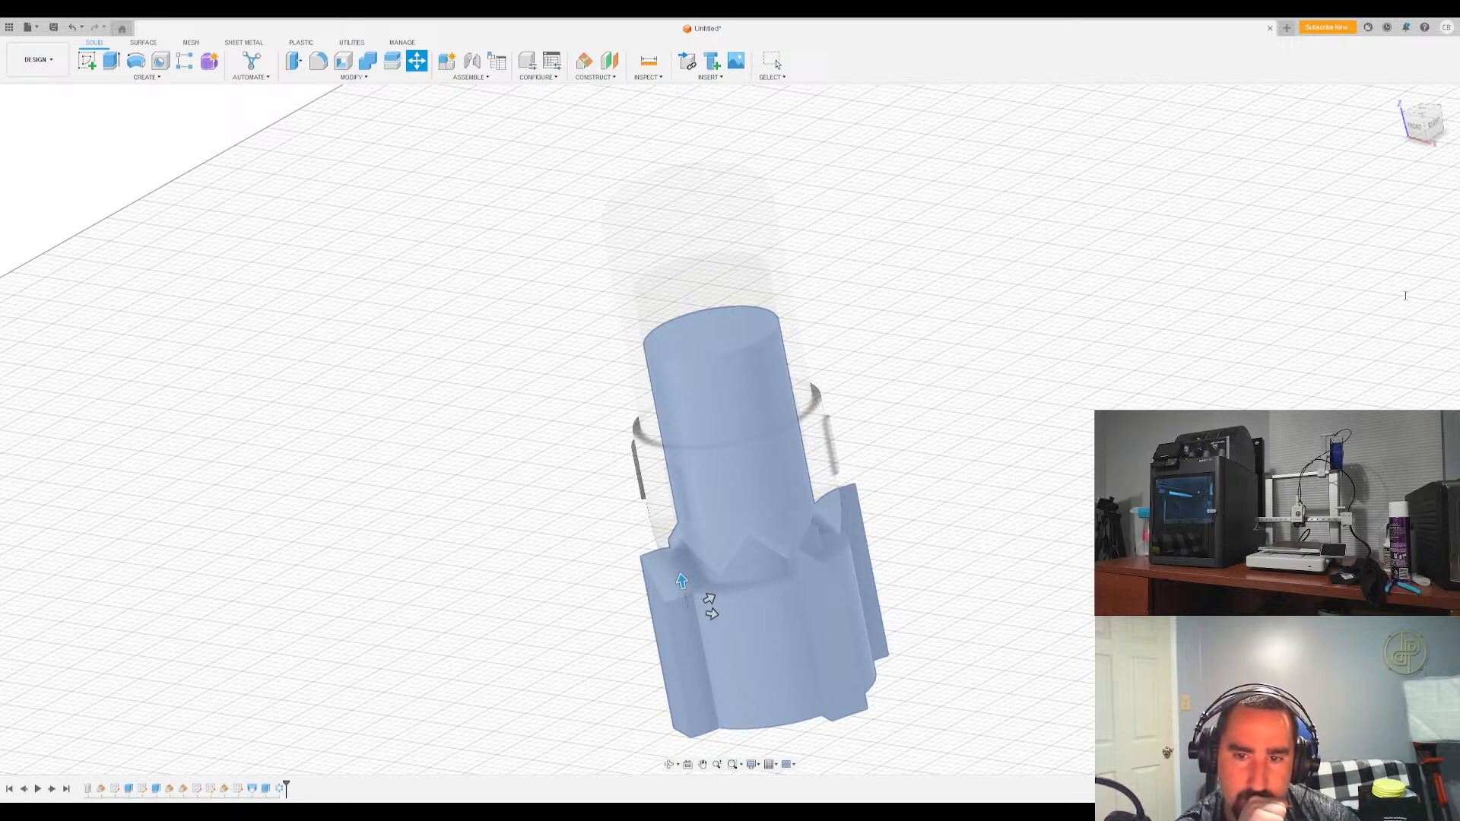
pyautogui.click(1434, 124)
pyautogui.scroll(5, 791, 684)
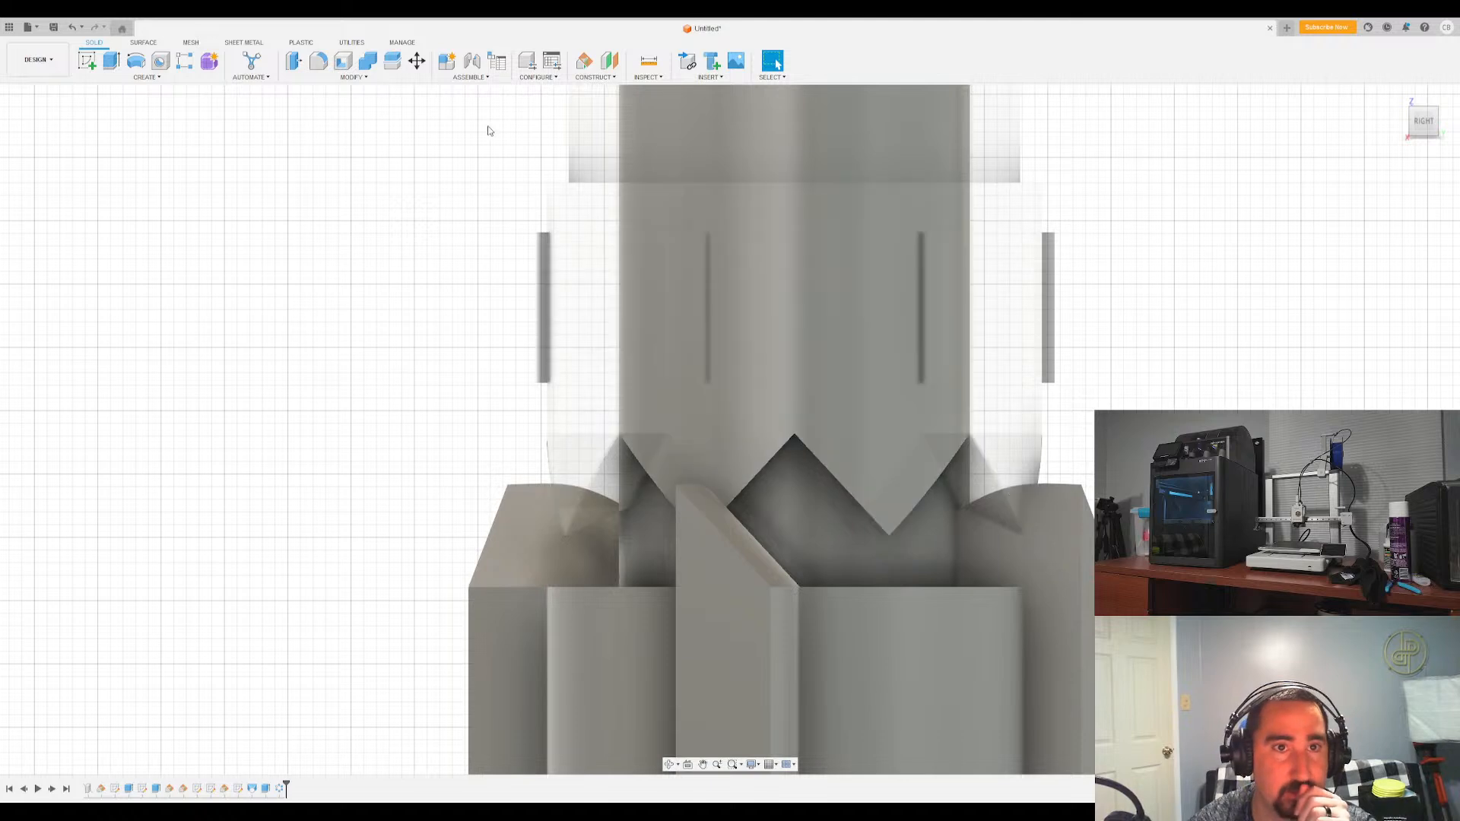
pyautogui.click(418, 60)
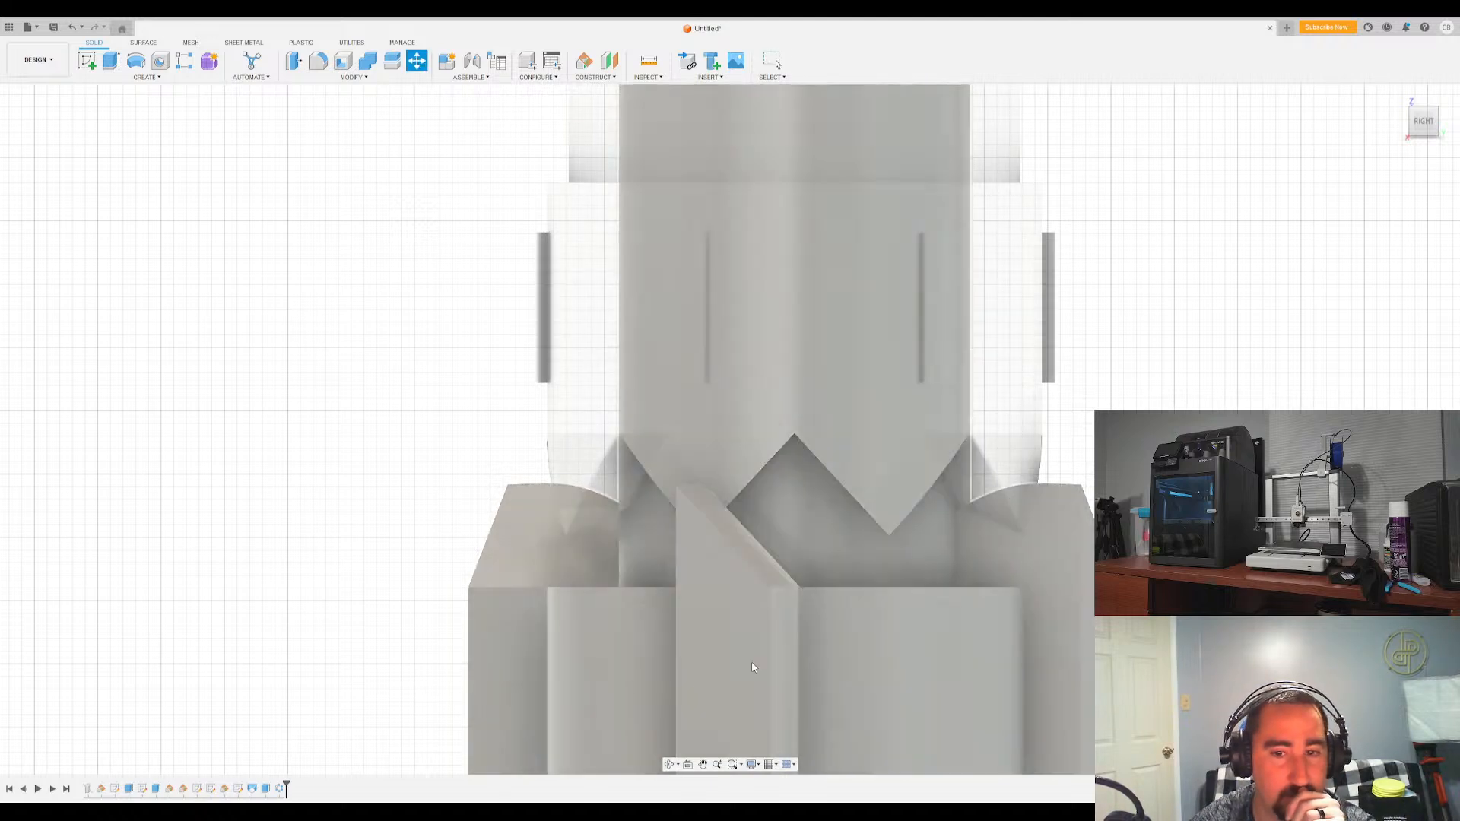
pyautogui.click(917, 650)
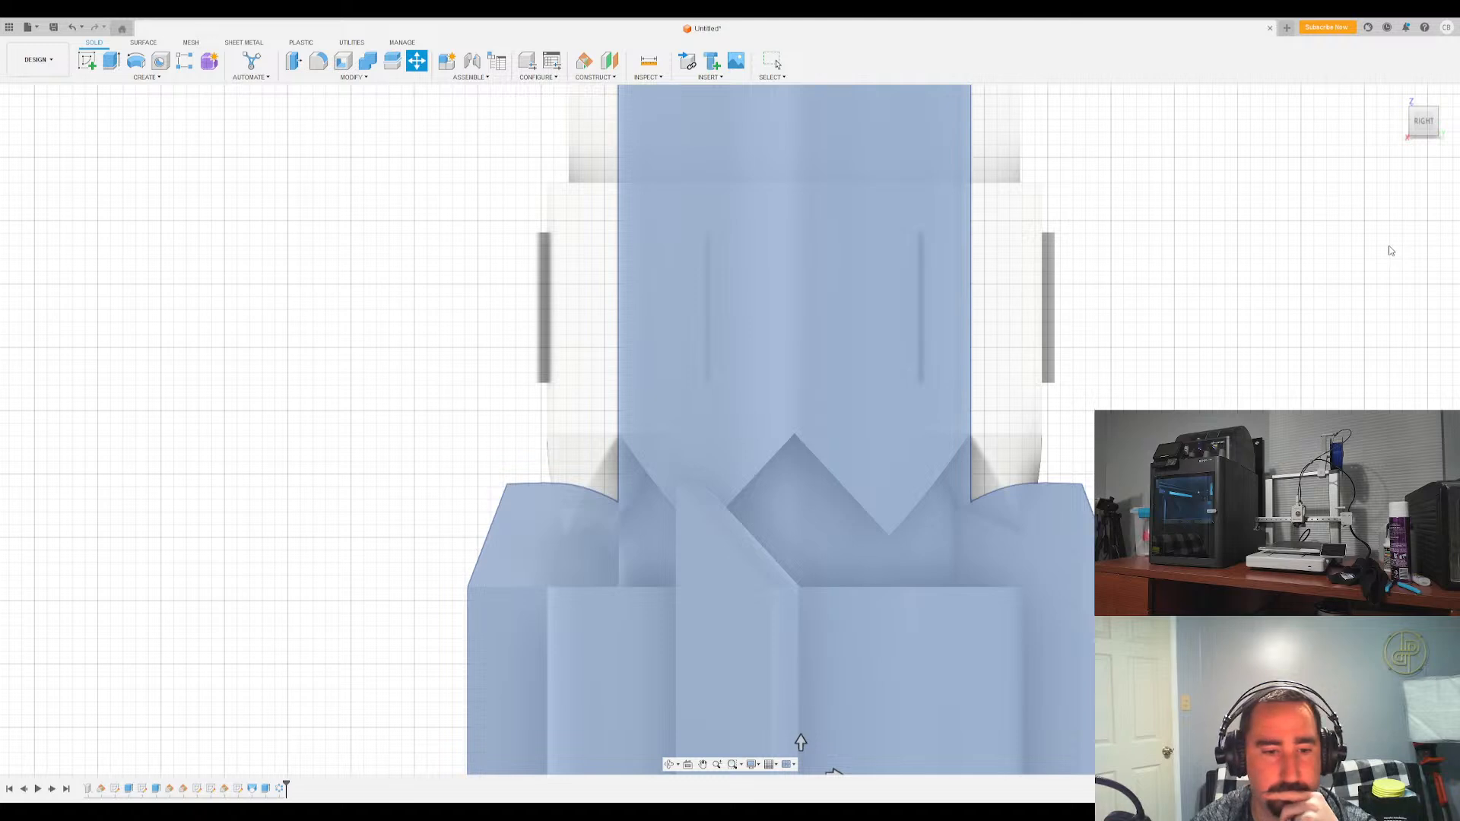
pyautogui.press('Escape')
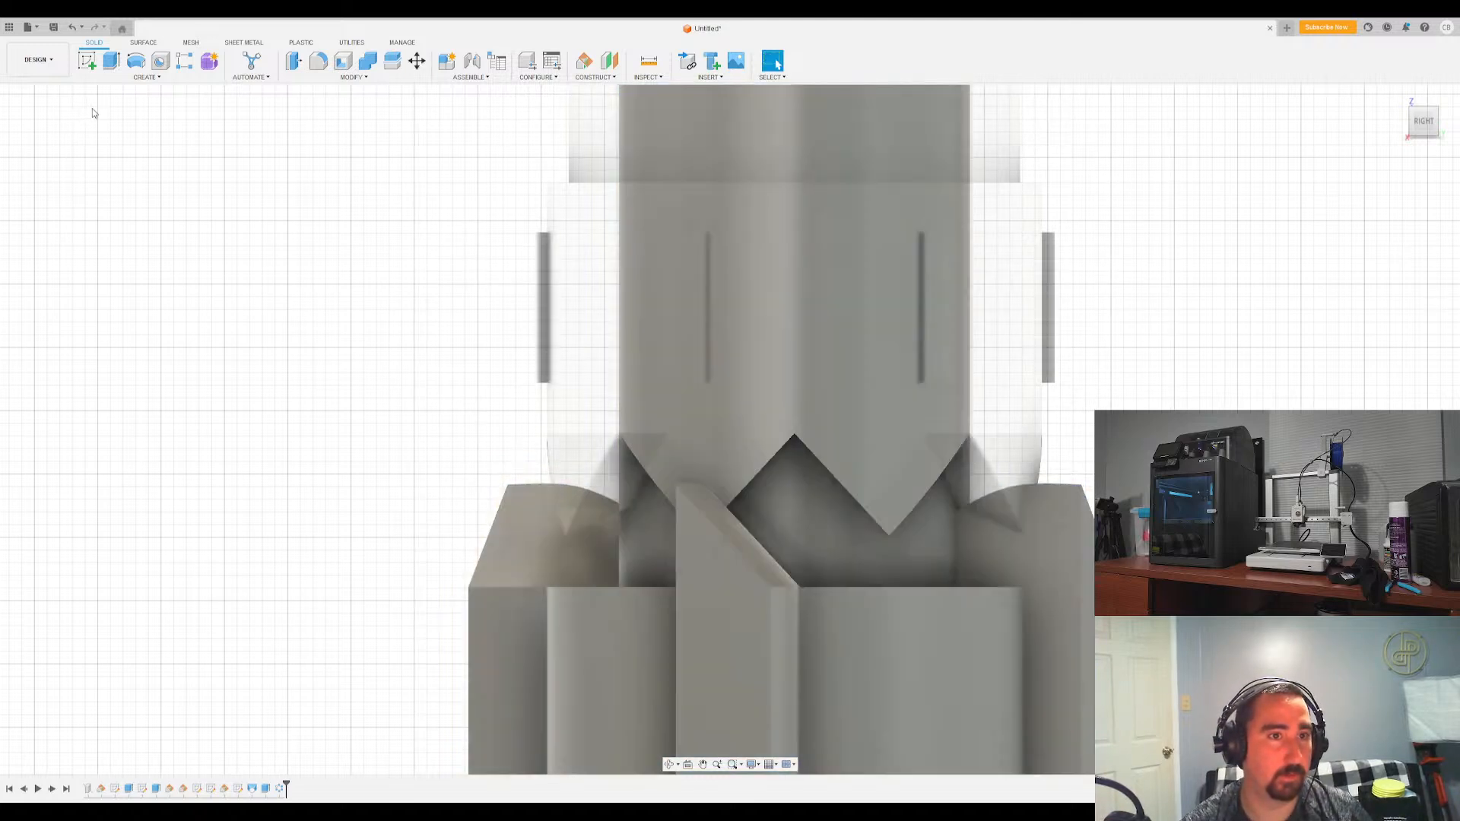
pyautogui.click(93, 109)
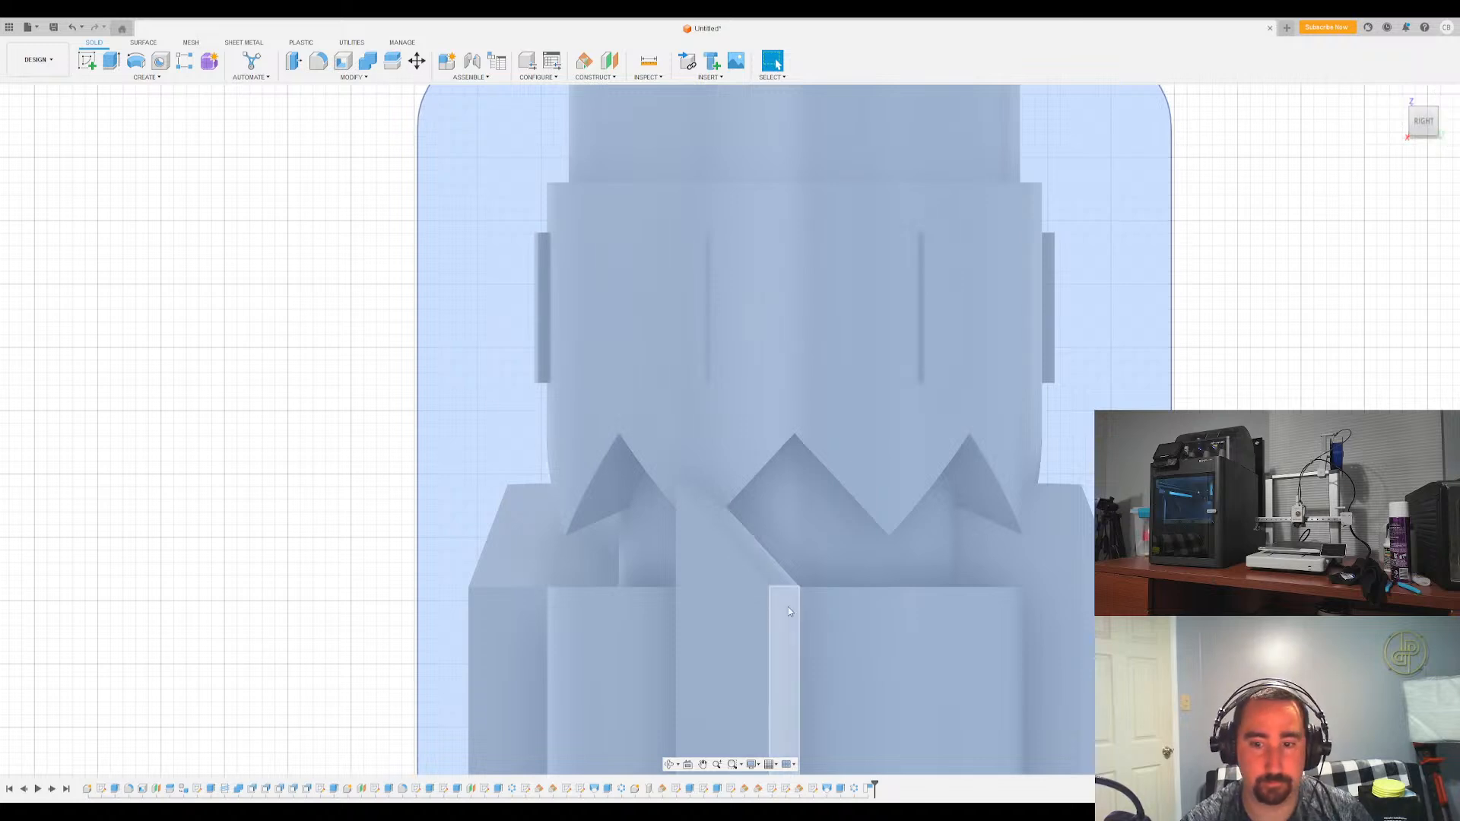
pyautogui.moveTo(876, 784)
pyautogui.mouseDown()
pyautogui.moveTo(859, 784)
pyautogui.moveTo(875, 784)
pyautogui.mouseUp()
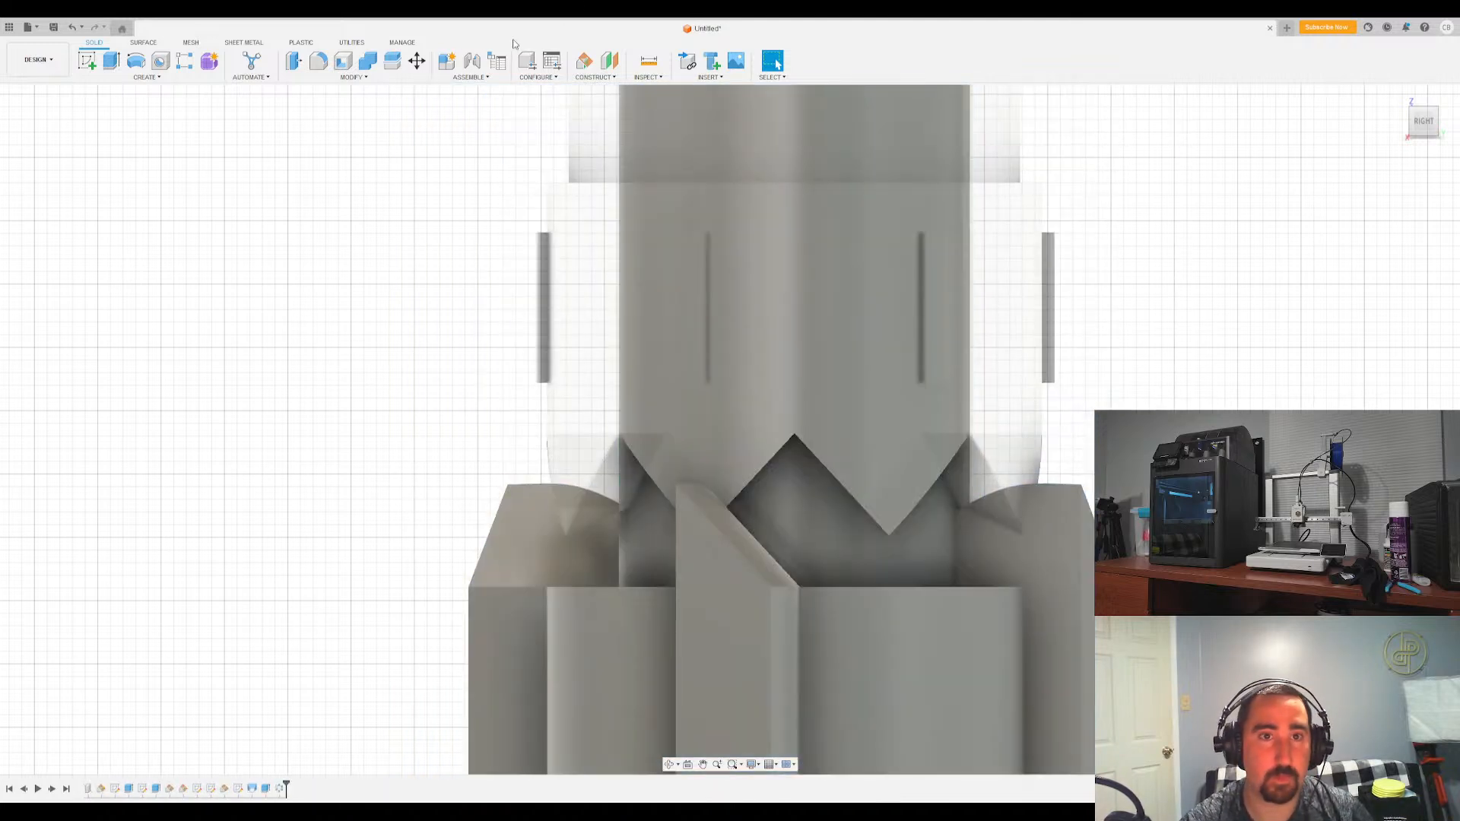
# Try to rotate the toothed shaft collar about its axis by 30 degrees and other trial angles, and inspect the teeth's alignment
pyautogui.press('m')
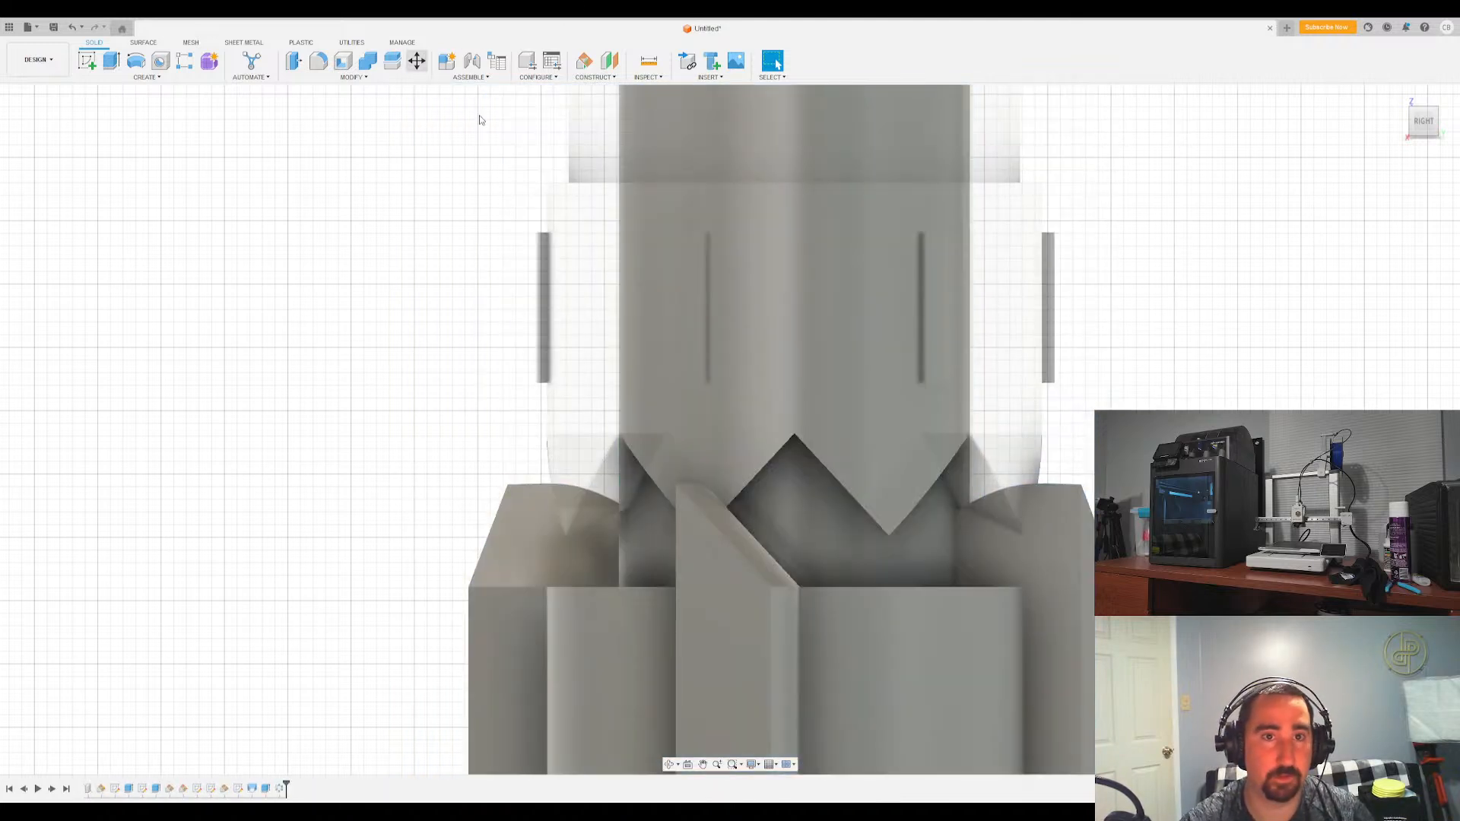
pyautogui.click(880, 646)
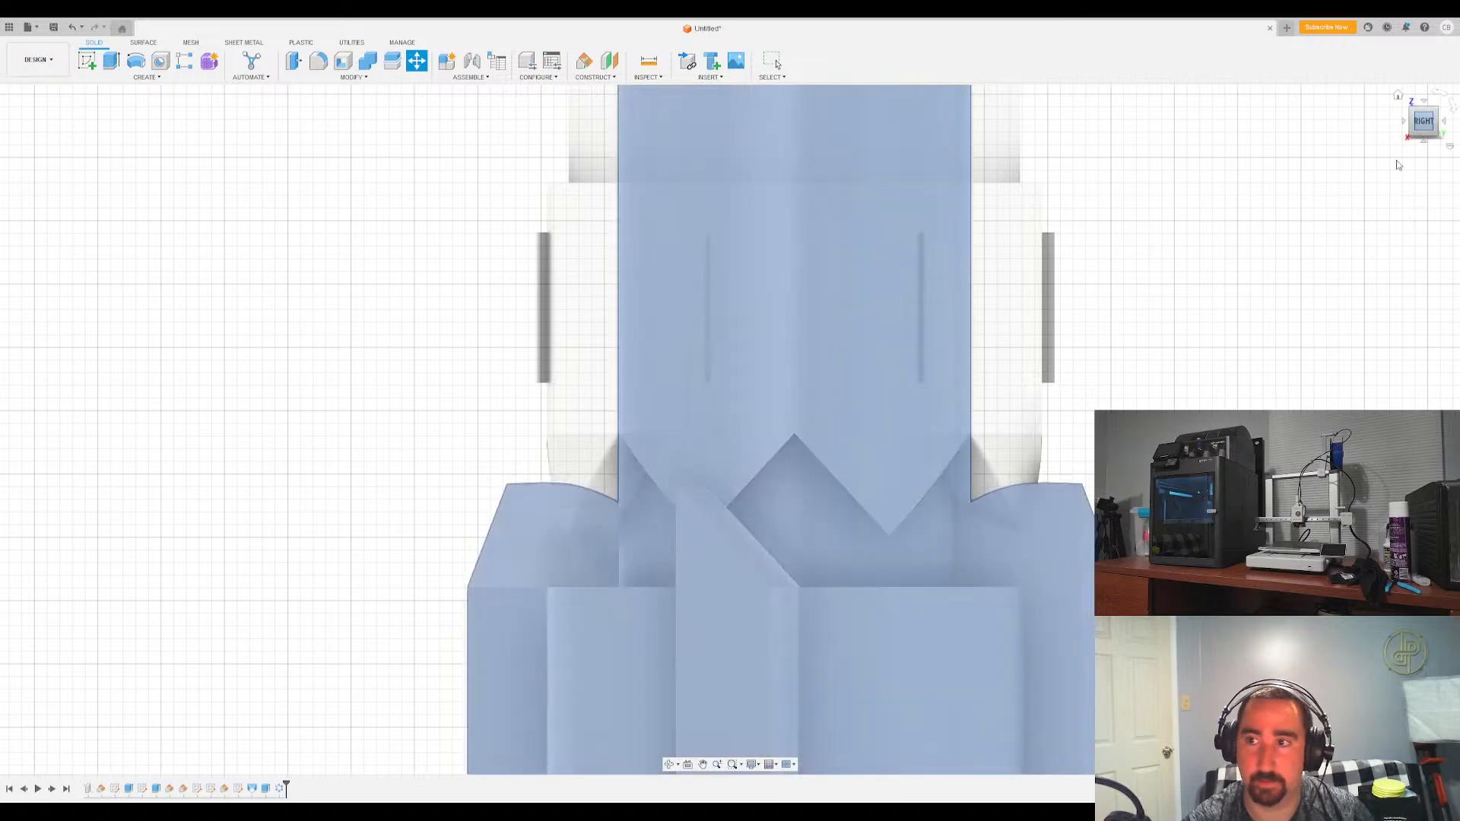
pyautogui.click(1421, 120)
pyautogui.keyDown('shift'); pyautogui.moveTo(1164, 524); pyautogui.dragTo(1147, 367, button='middle'); pyautogui.keyUp('shift')
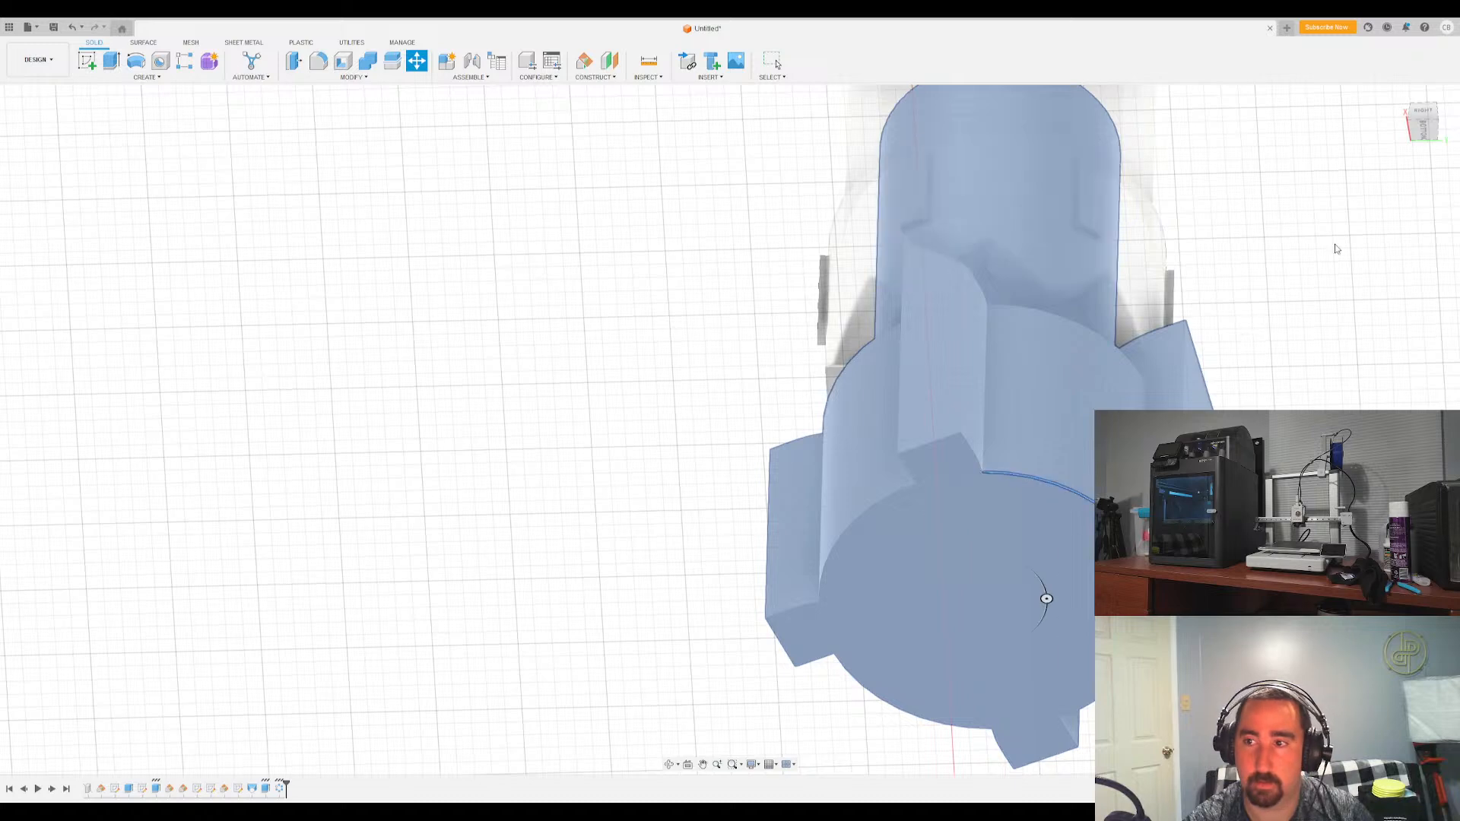
pyautogui.click(1432, 130)
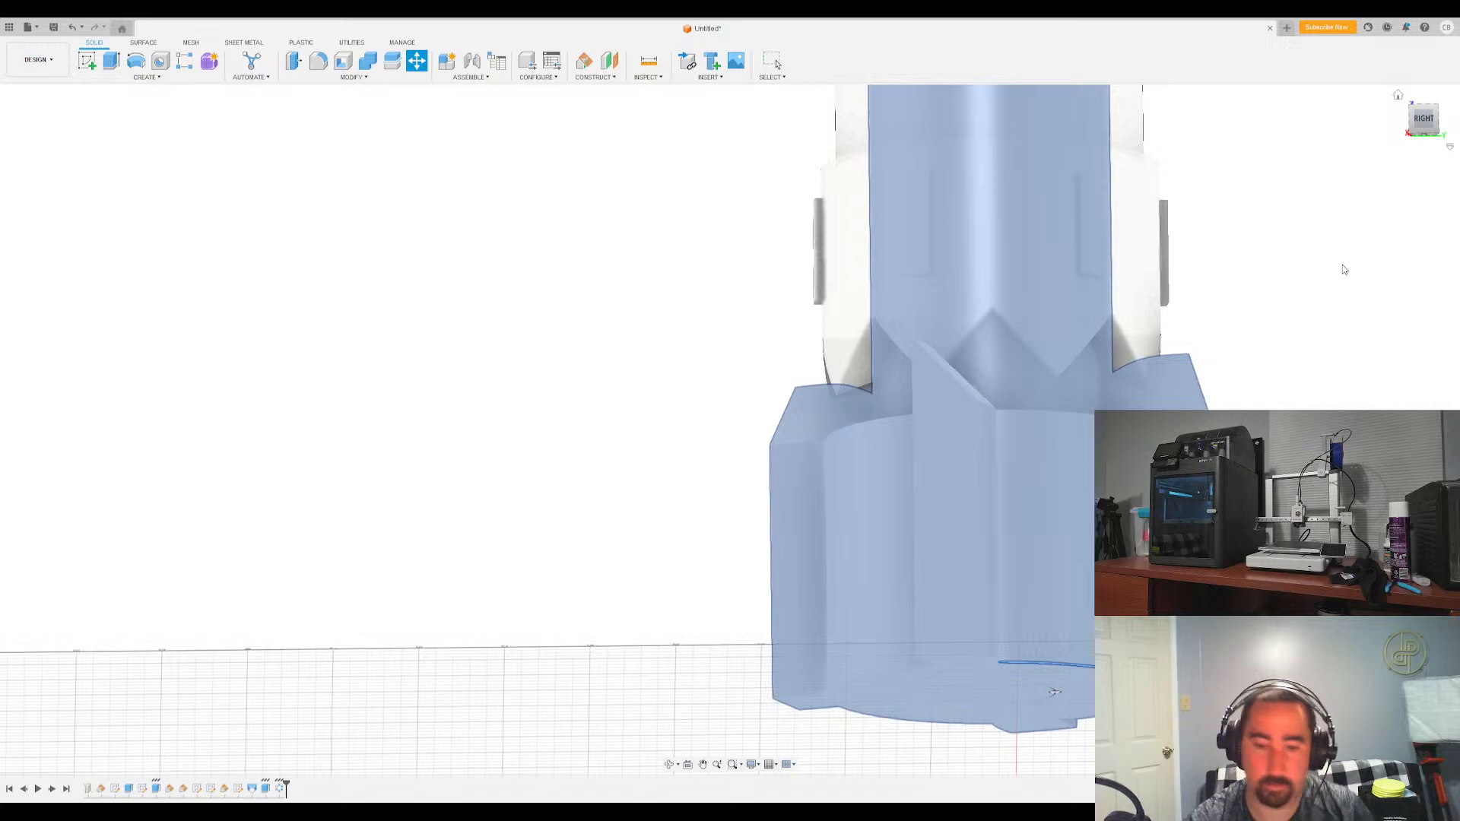
pyautogui.write('30')
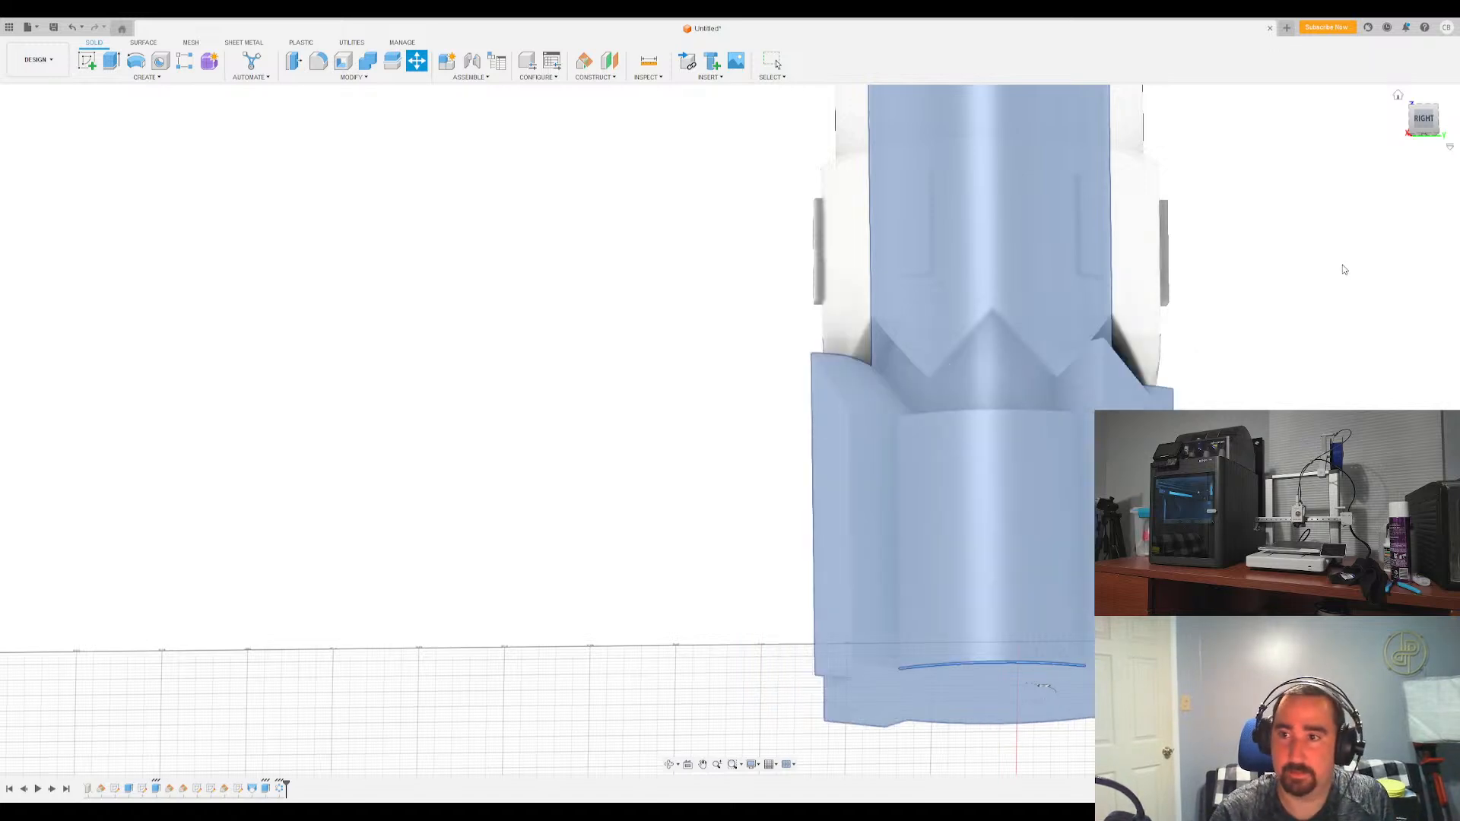
pyautogui.write('5')
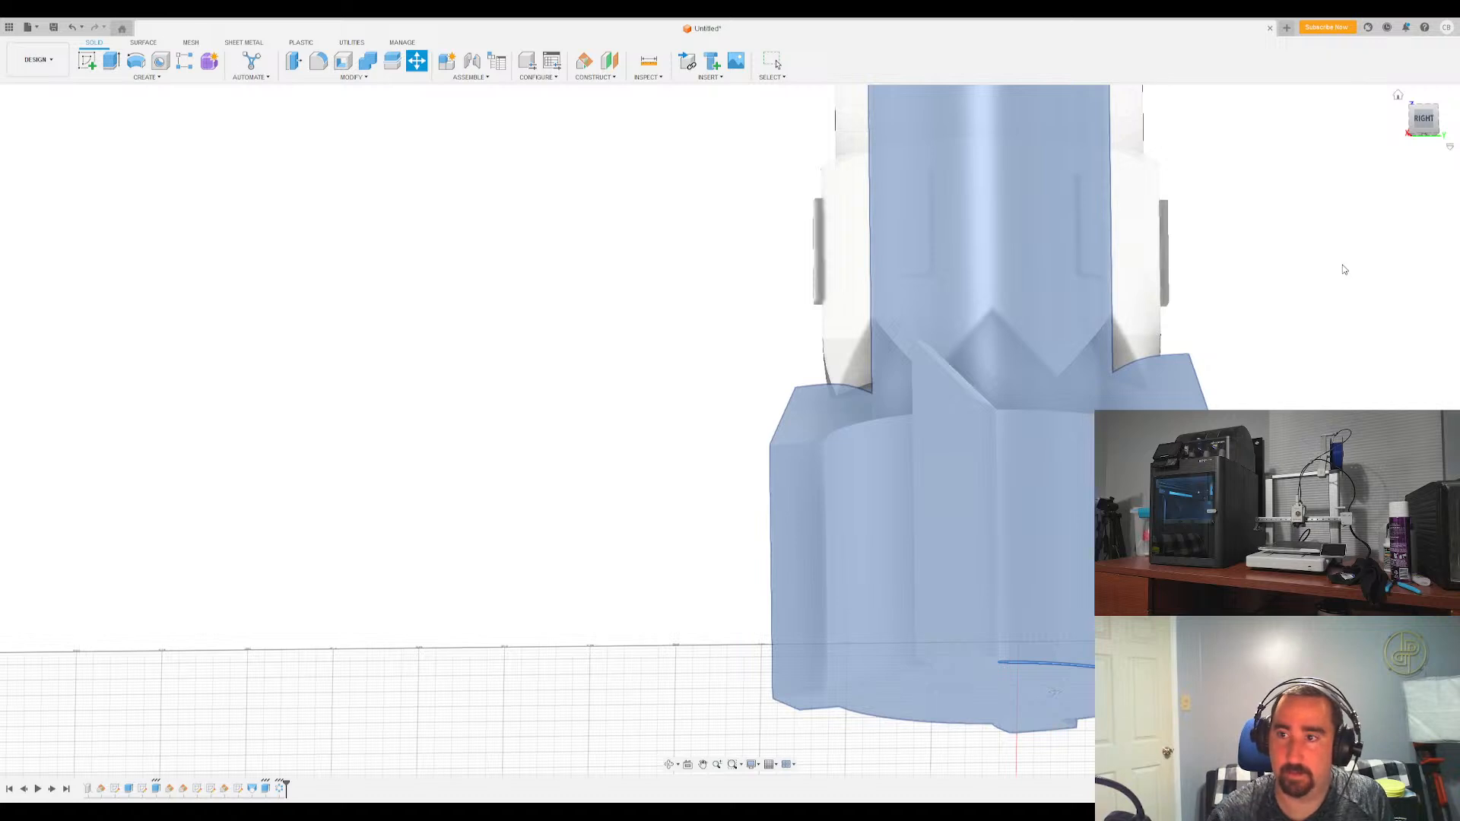
pyautogui.press('BackSpace')
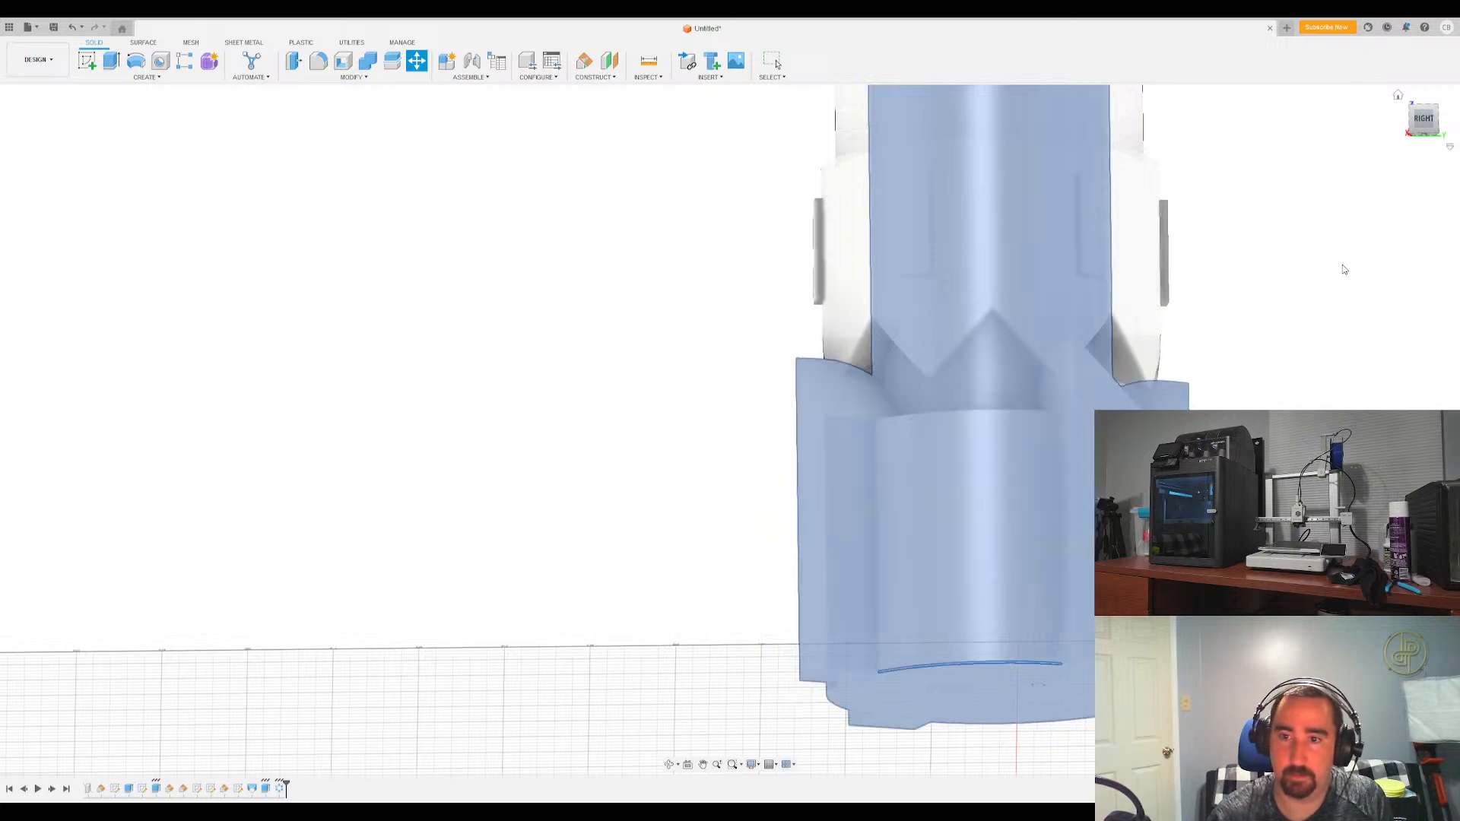
pyautogui.press('BackSpace')
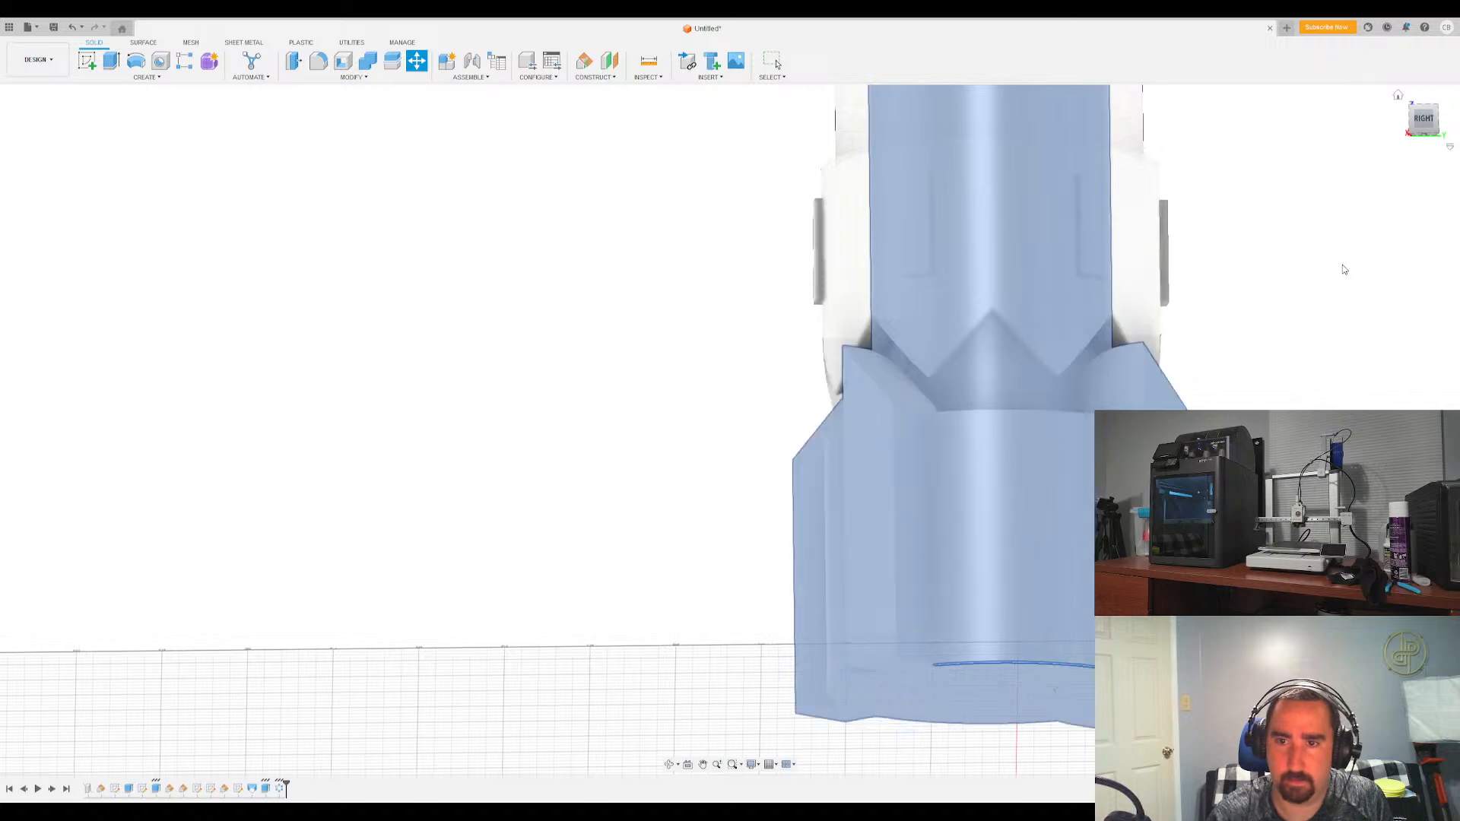
pyautogui.keyDown('shift'); pyautogui.moveTo(730, 429); pyautogui.dragTo(951, 435, button='middle'); pyautogui.keyUp('shift')
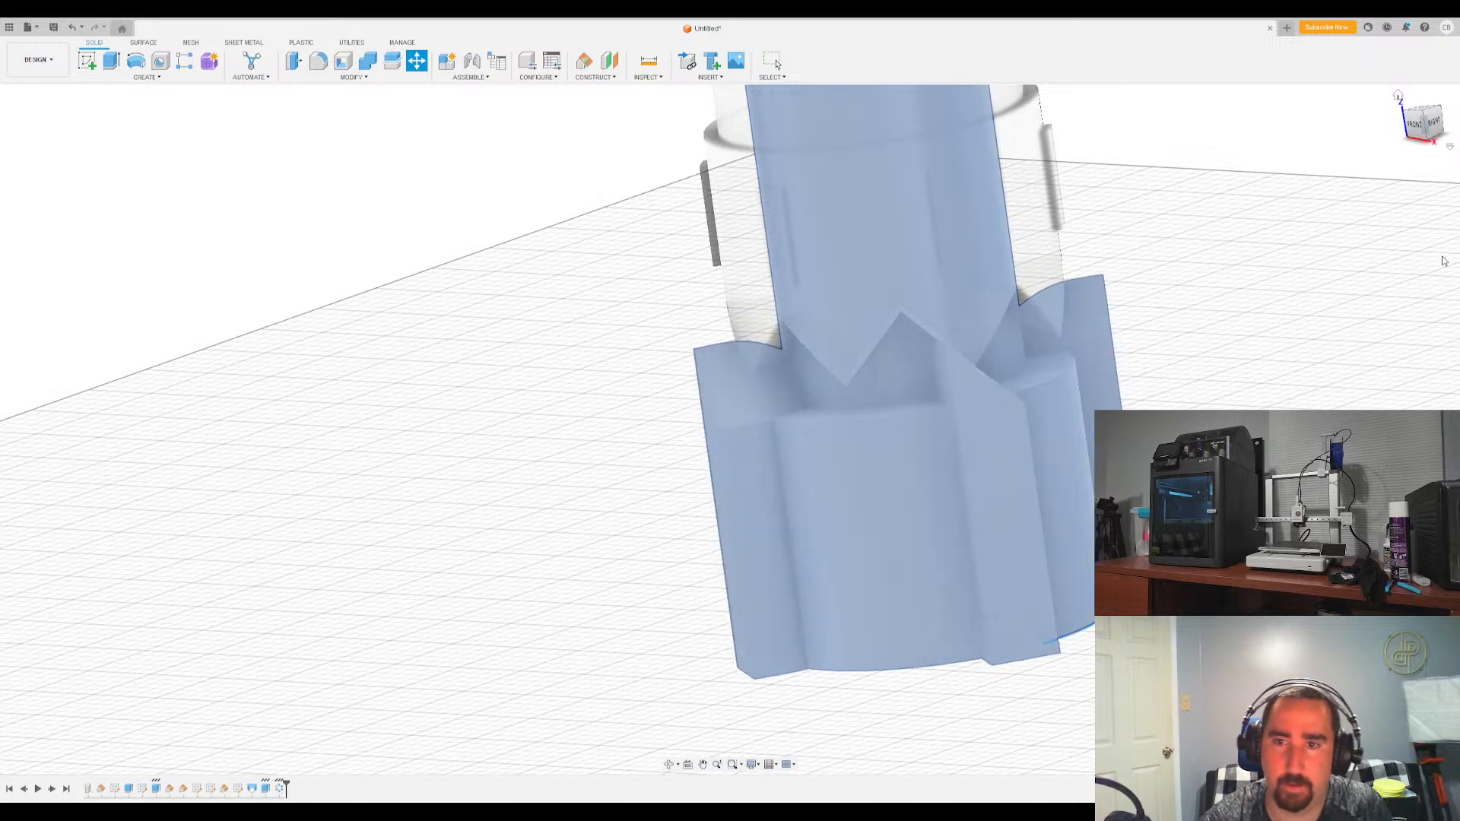
pyautogui.keyDown('shift'); pyautogui.moveTo(730, 426); pyautogui.dragTo(730, 429, button='middle'); pyautogui.keyUp('shift')
pyautogui.press('Escape')
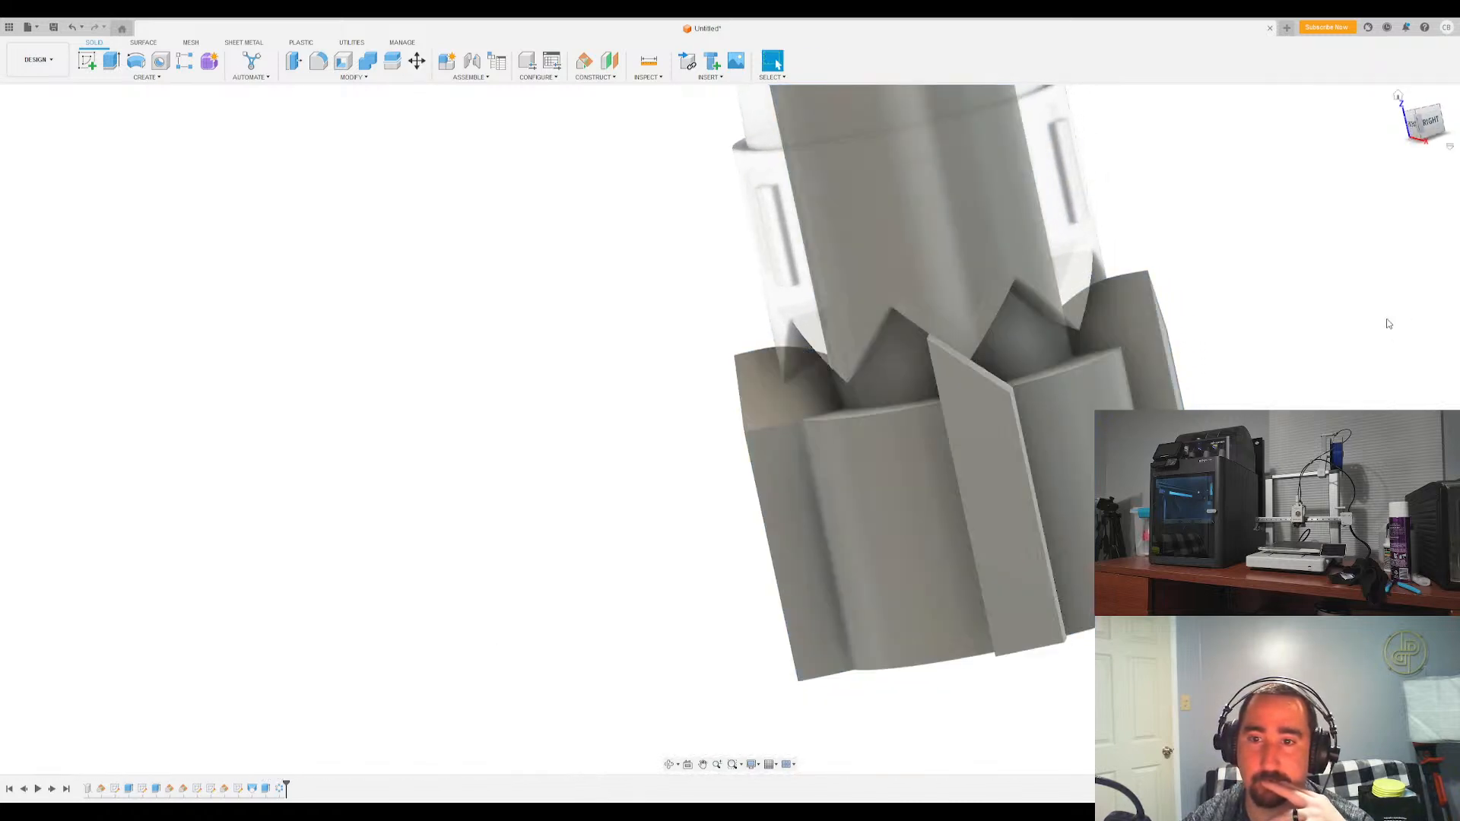
pyautogui.click(1398, 95)
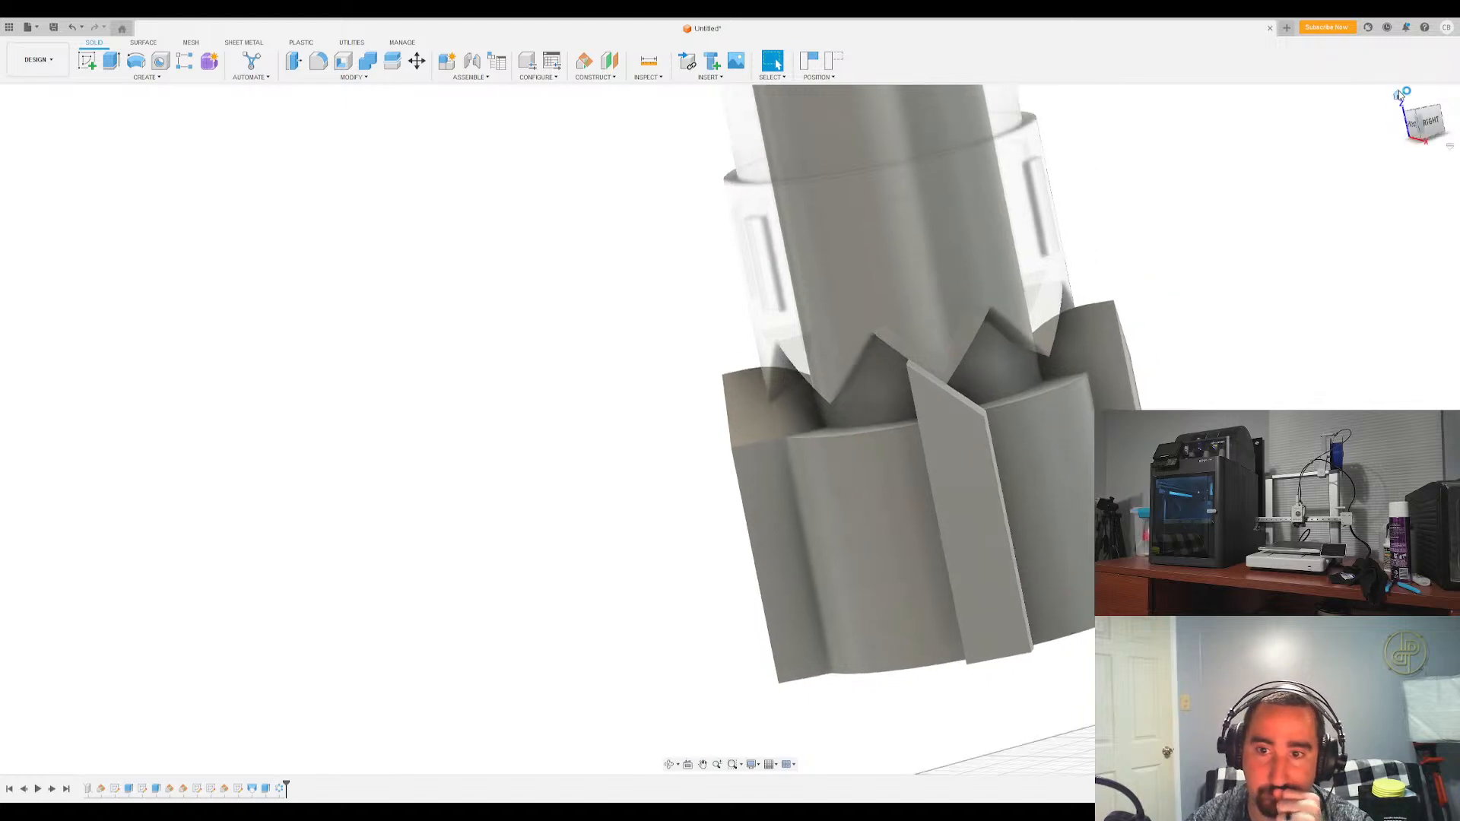
# Bring the outer tube into view and combine-cut it, using the inner sleeve and toothed shaft collar as the tool bodies
pyautogui.keyDown('shift'); pyautogui.moveTo(730, 429); pyautogui.dragTo(730, 430, button='middle'); pyautogui.keyUp('shift')
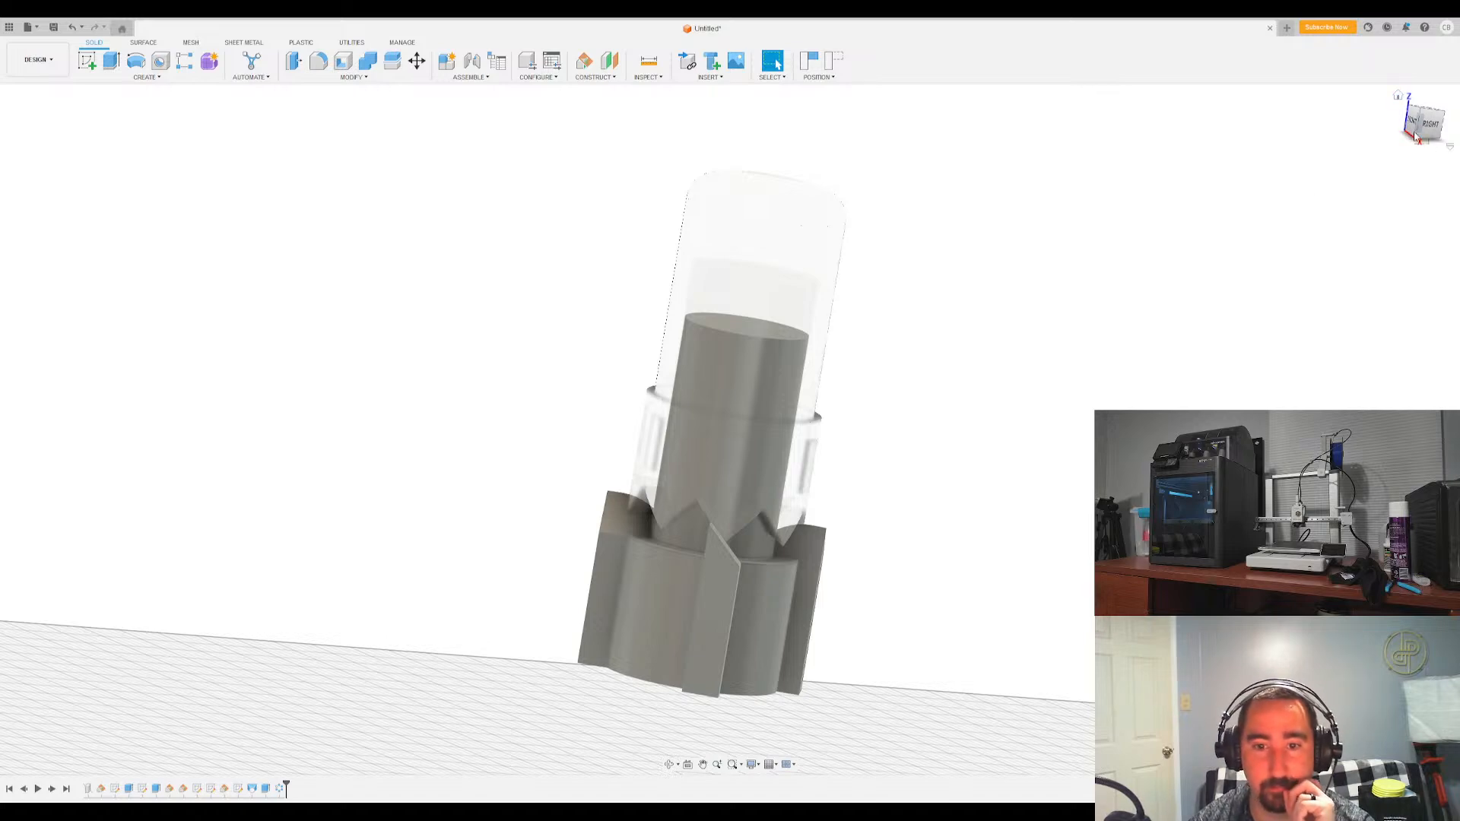
pyautogui.moveTo(1412, 120); pyautogui.dragTo(1414, 112)
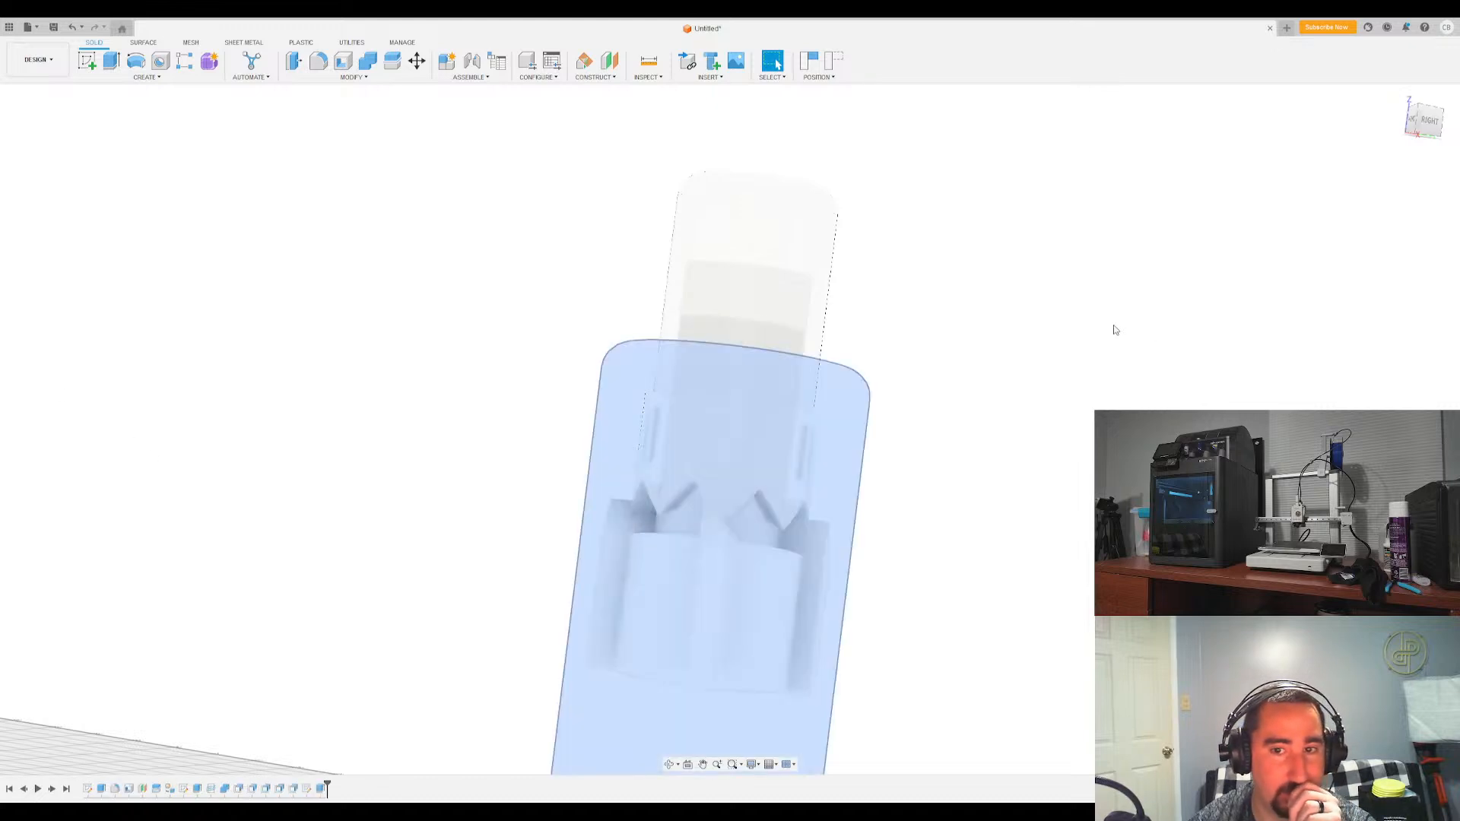
pyautogui.click(47, 388)
pyautogui.moveTo(1426, 122); pyautogui.dragTo(1414, 121)
pyautogui.keyDown('shift'); pyautogui.moveTo(843, 213); pyautogui.dragTo(836, 217, button='middle'); pyautogui.keyUp('shift')
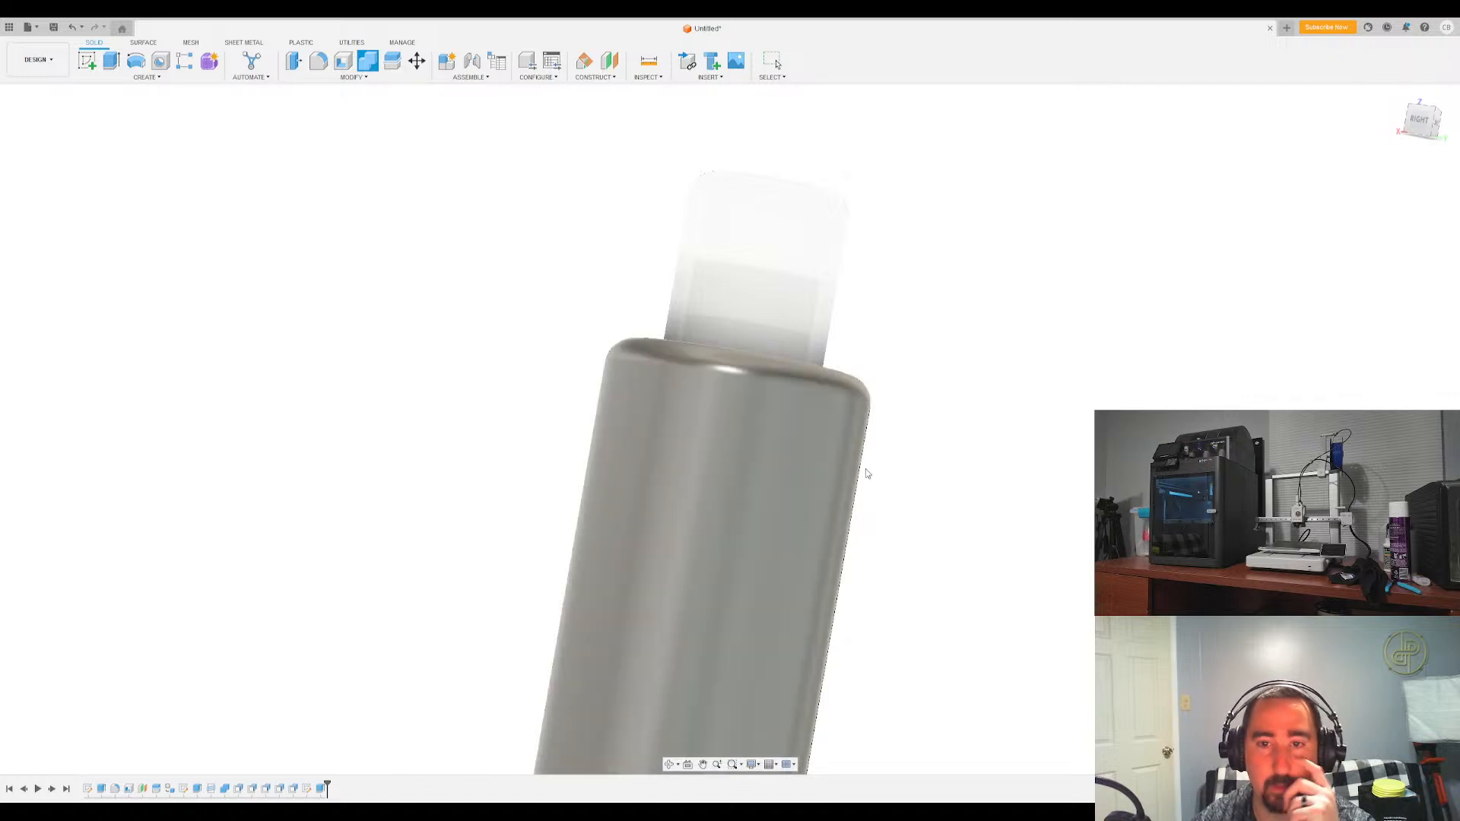
pyautogui.click(760, 477)
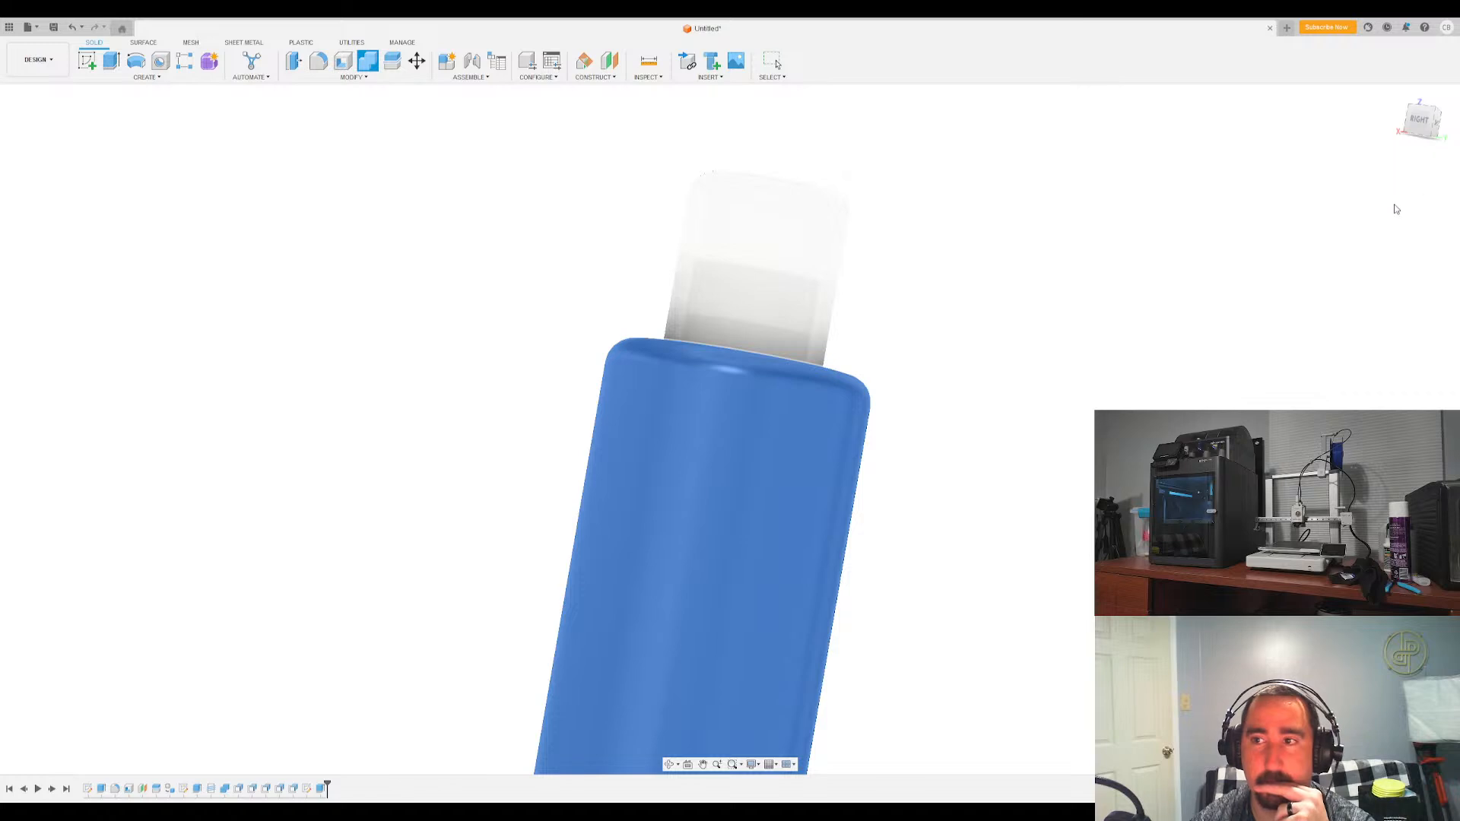
pyautogui.click(799, 280)
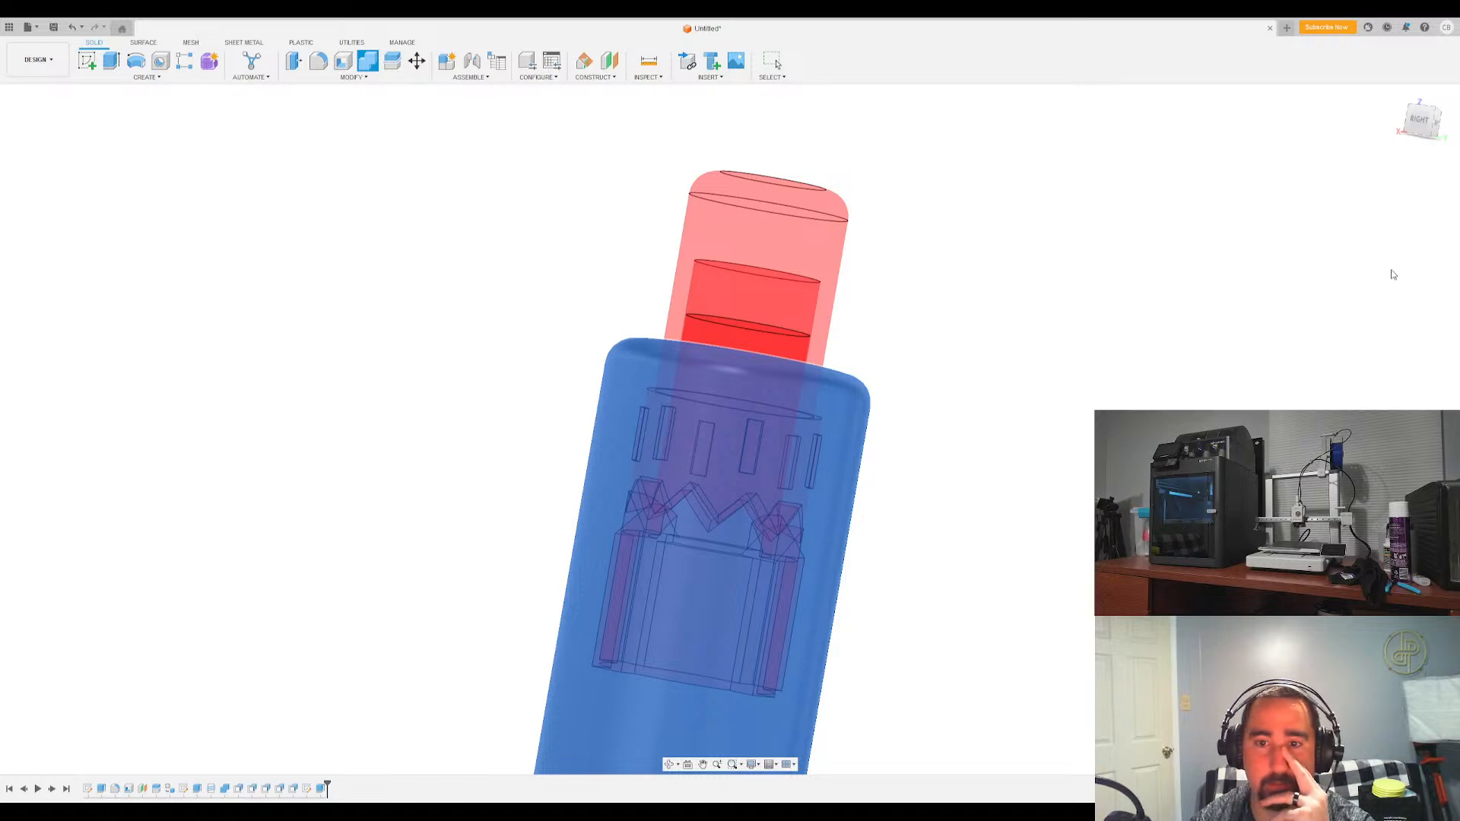
pyautogui.press('Escape')
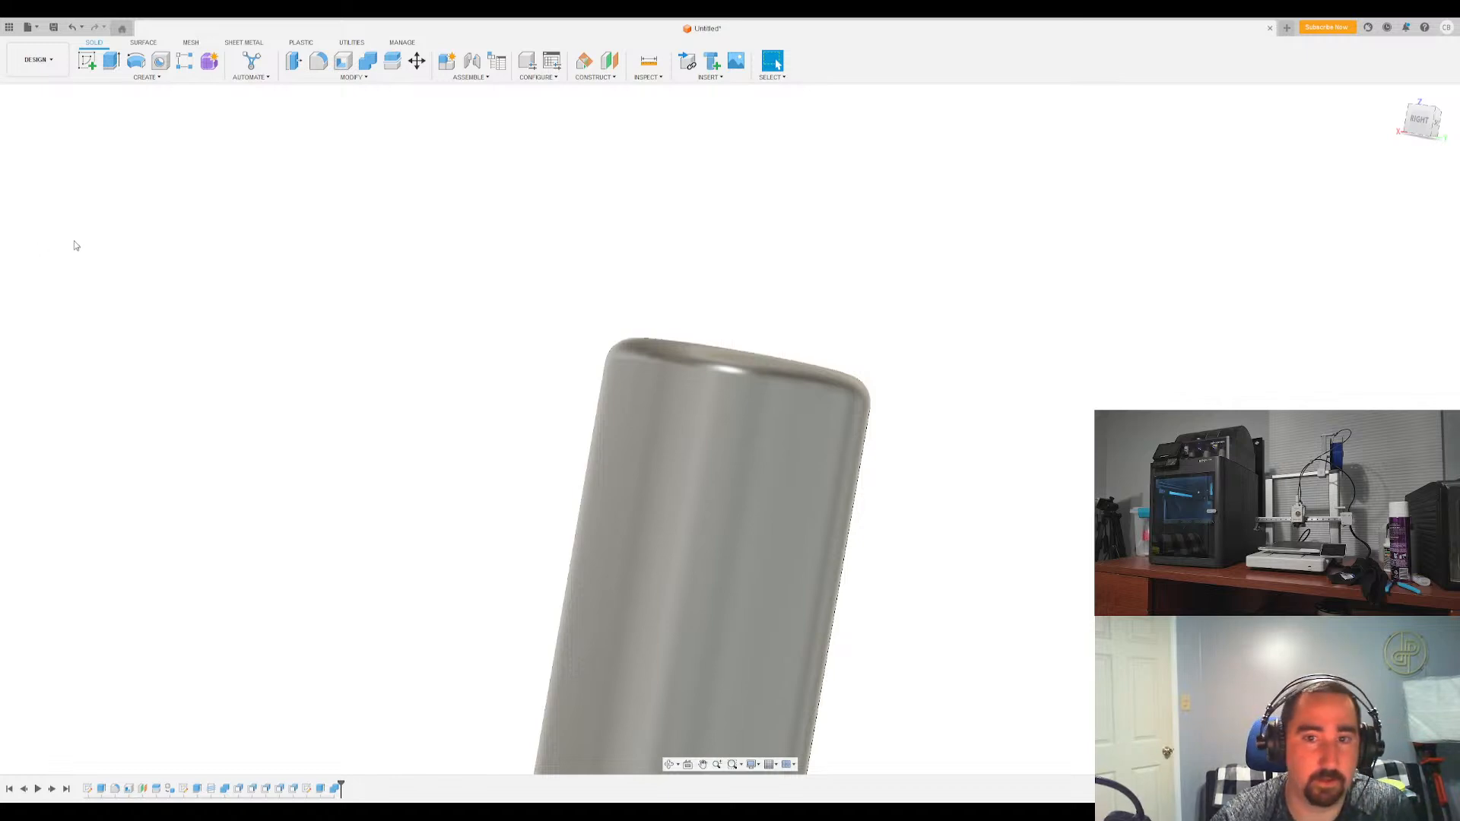
# Examine the tooth-shaped pockets in the outer tube's inner wall on the sectioned model, close up and as a whole
pyautogui.click(1396, 98)
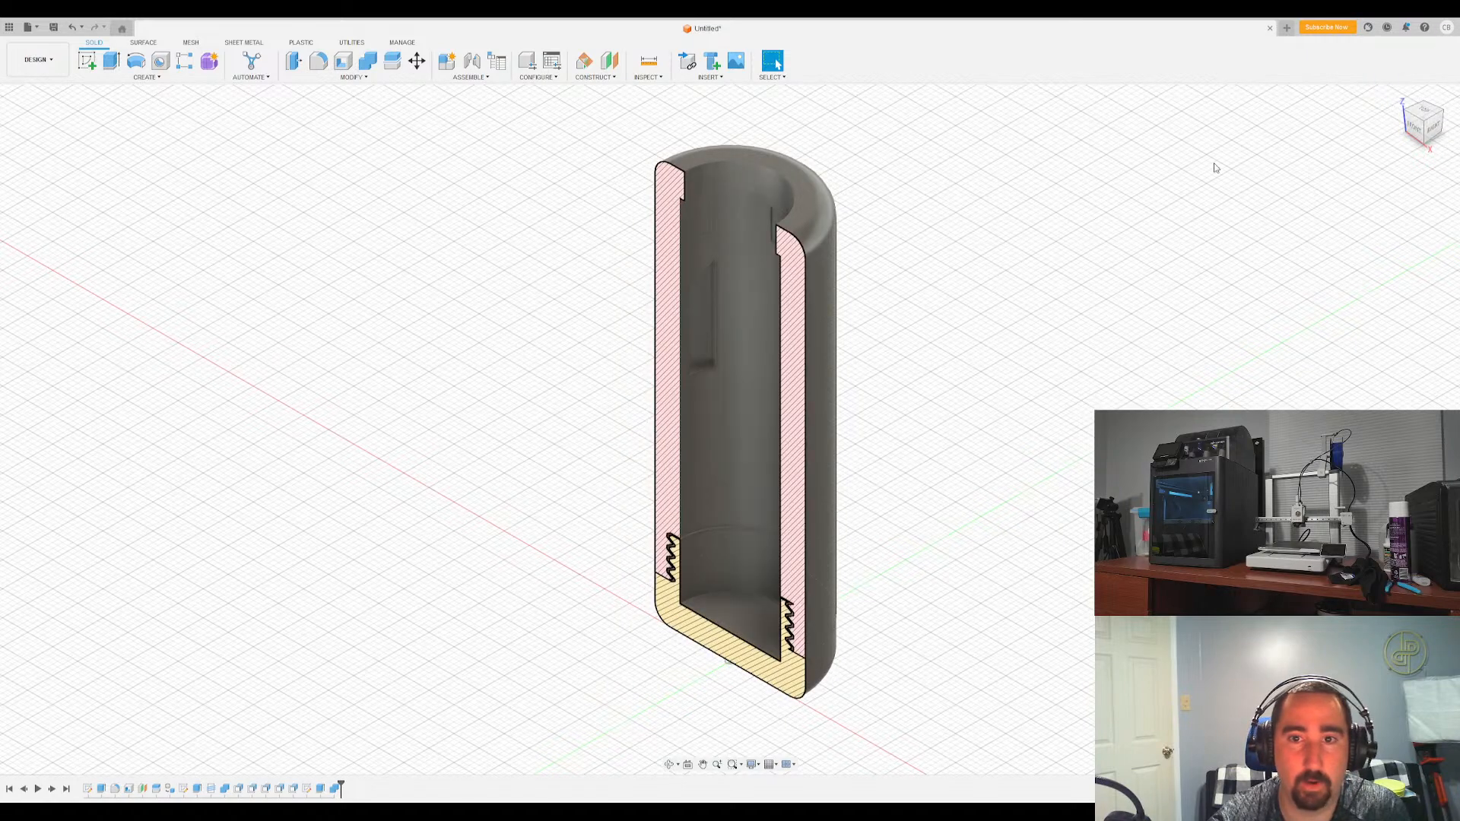
pyautogui.scroll(10, 700, 93)
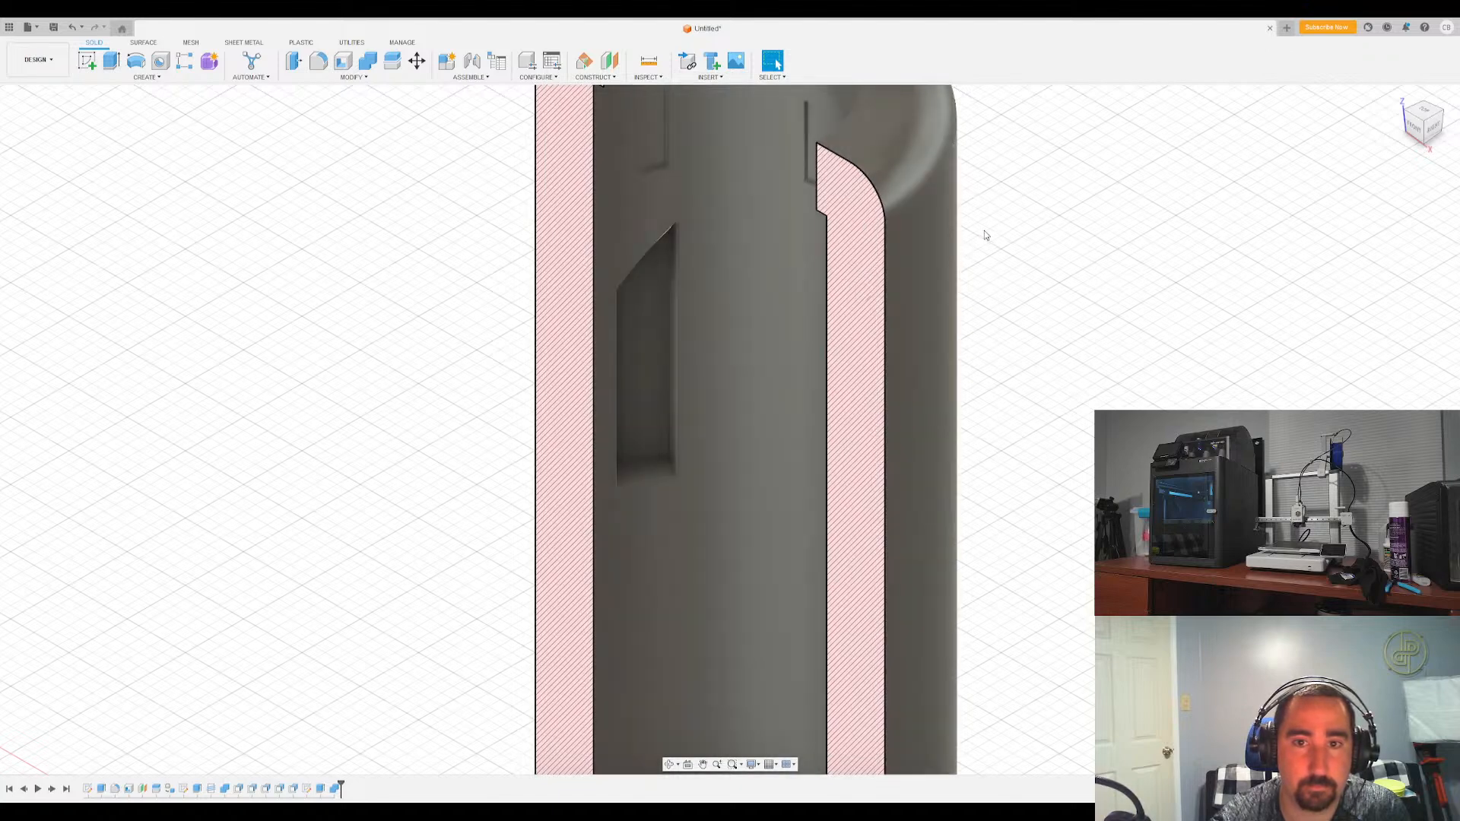
pyautogui.keyDown('shift'); pyautogui.moveTo(1408, 125); pyautogui.dragTo(1084, 282, button='middle'); pyautogui.keyUp('shift')
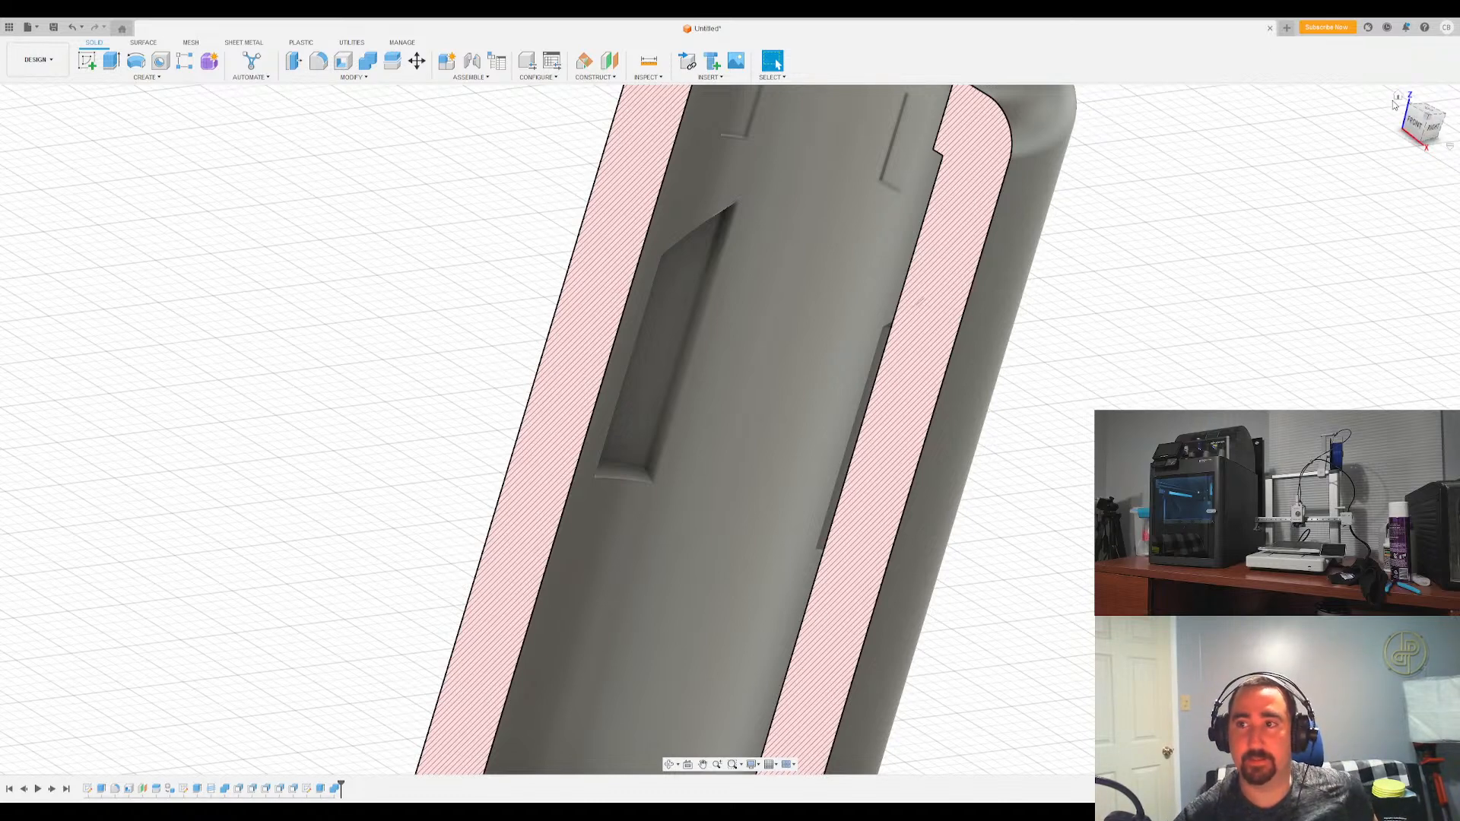
pyautogui.click(1396, 96)
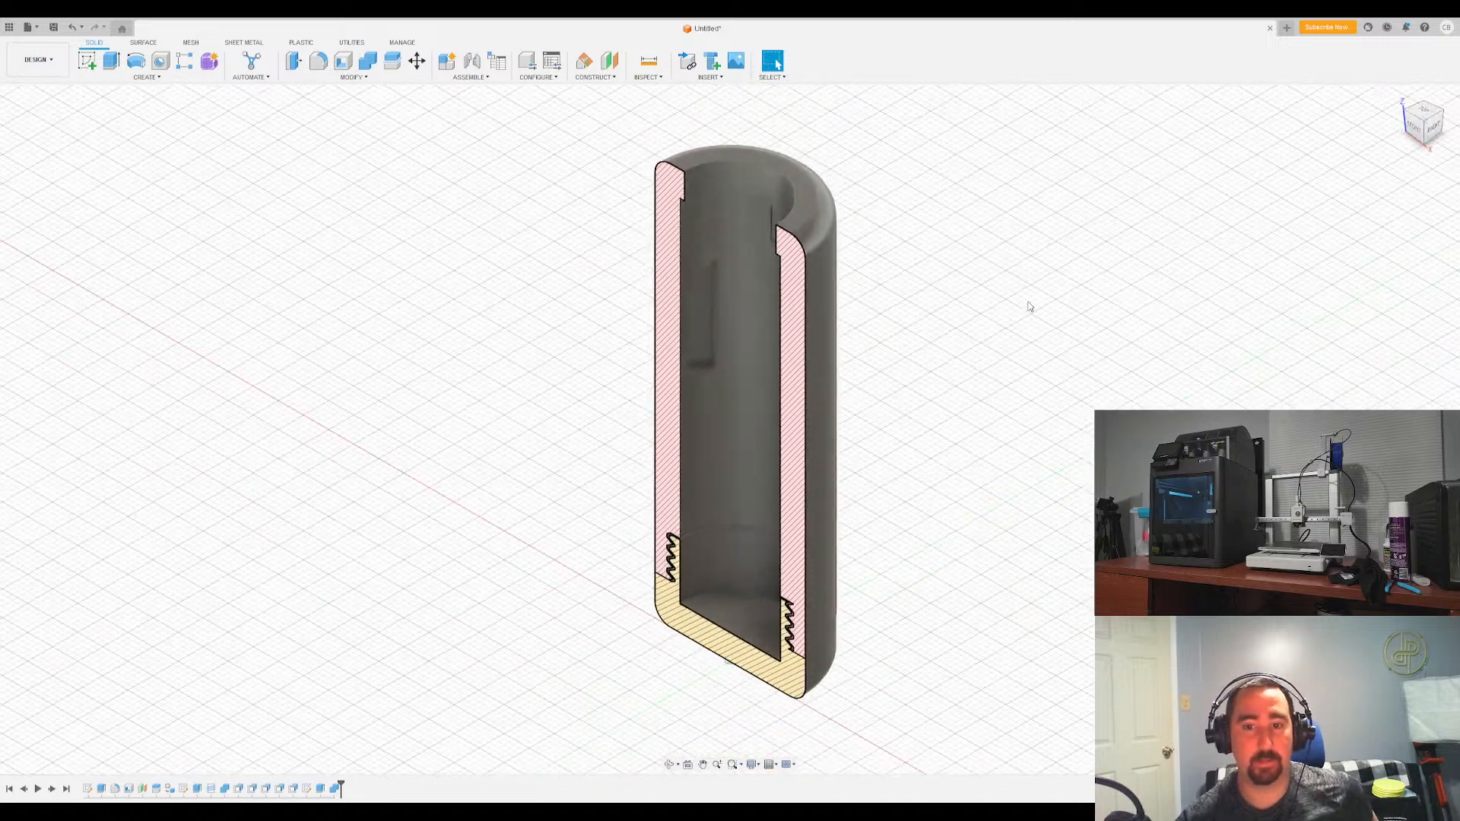